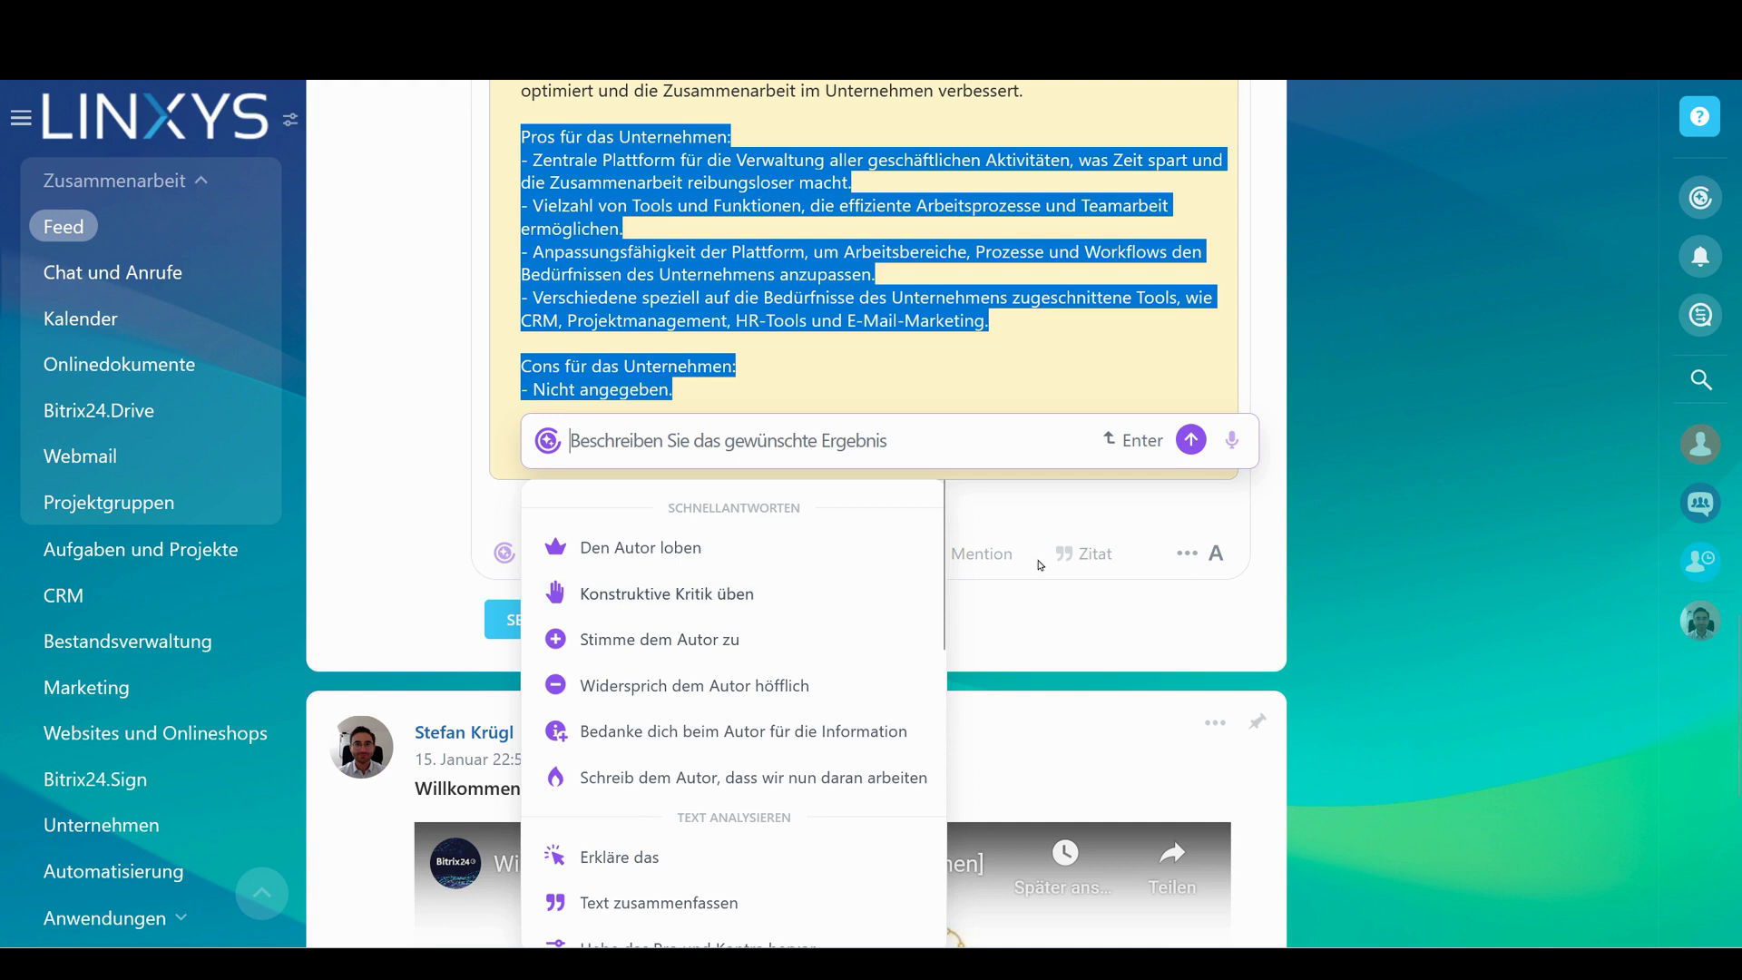
# Dismiss the CoPilot prompt and quick replies, clear the pros-and-cons selection, and scroll back up the Feed
pyautogui.click(1299, 532)
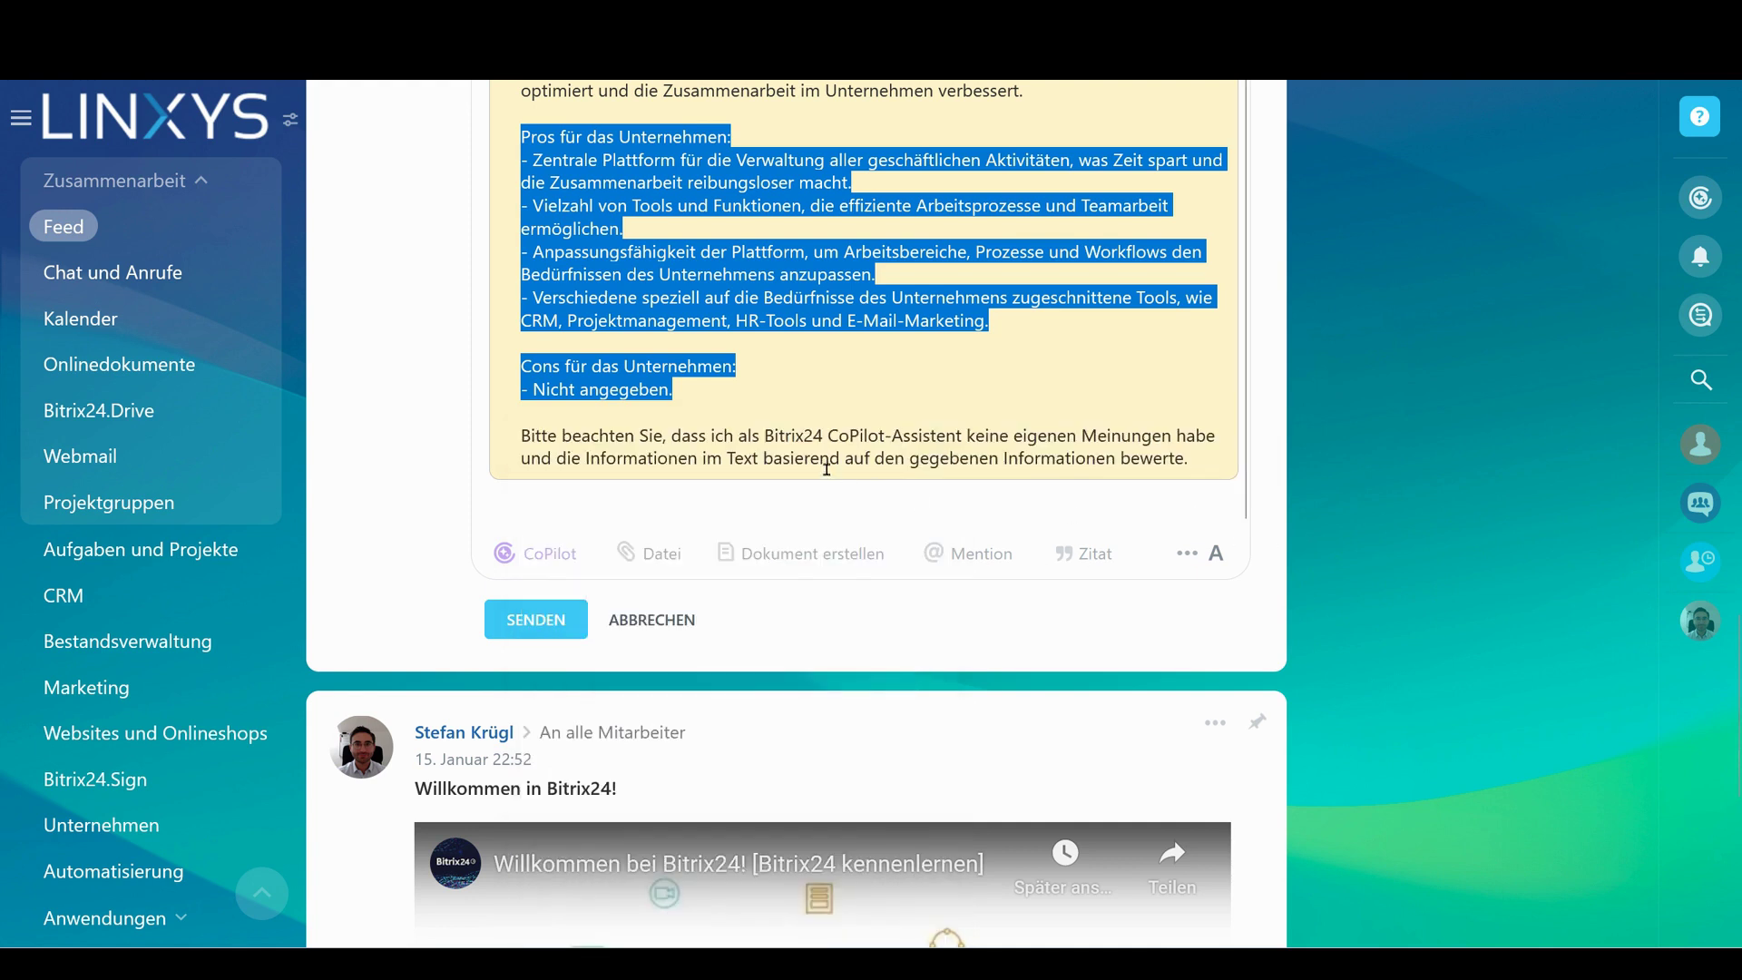
pyautogui.click(764, 390)
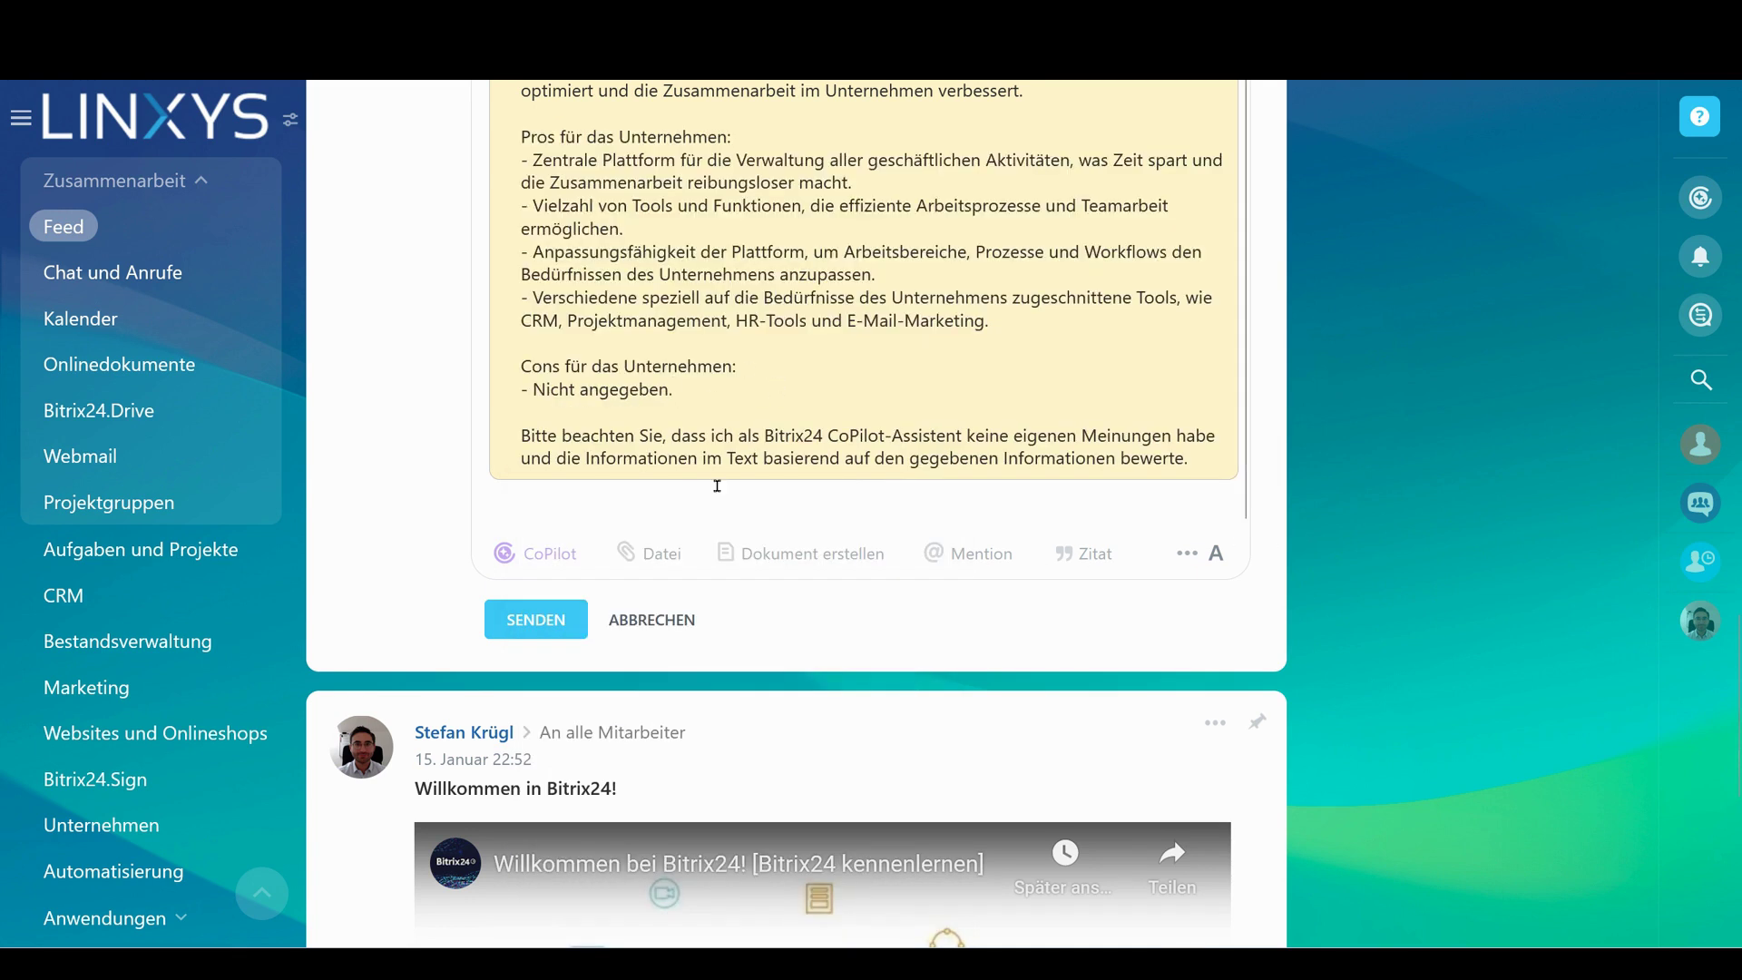
pyautogui.click(557, 554)
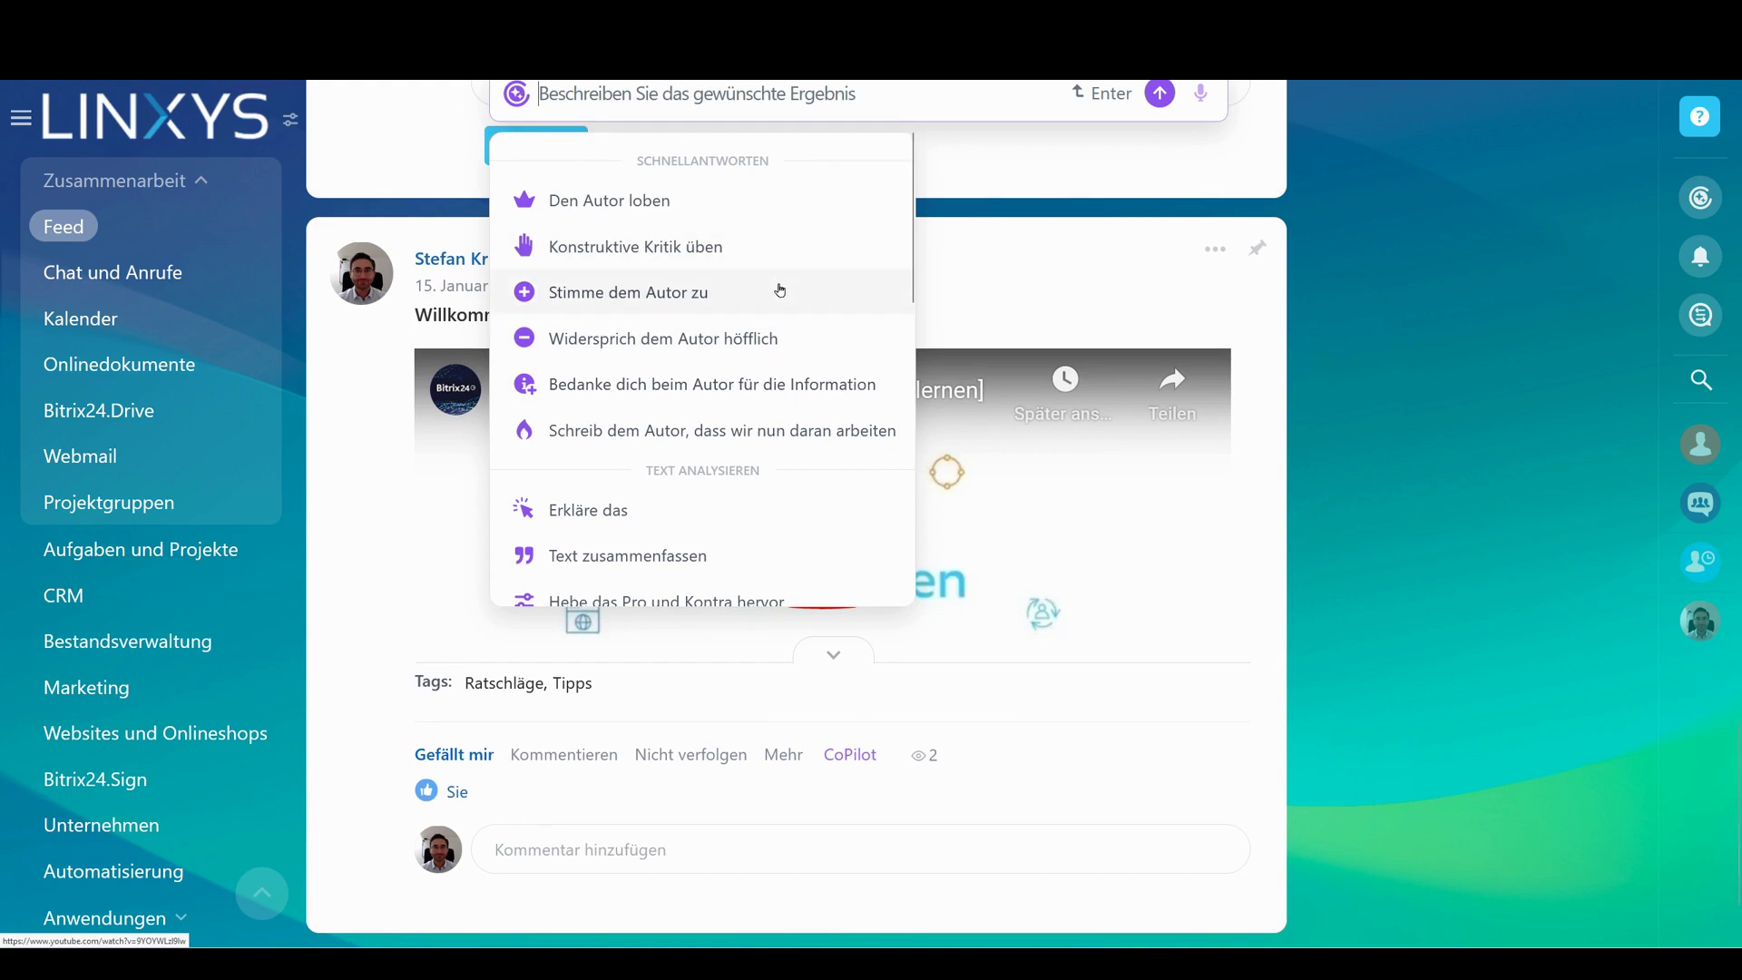
pyautogui.scroll(2, 545, 408)
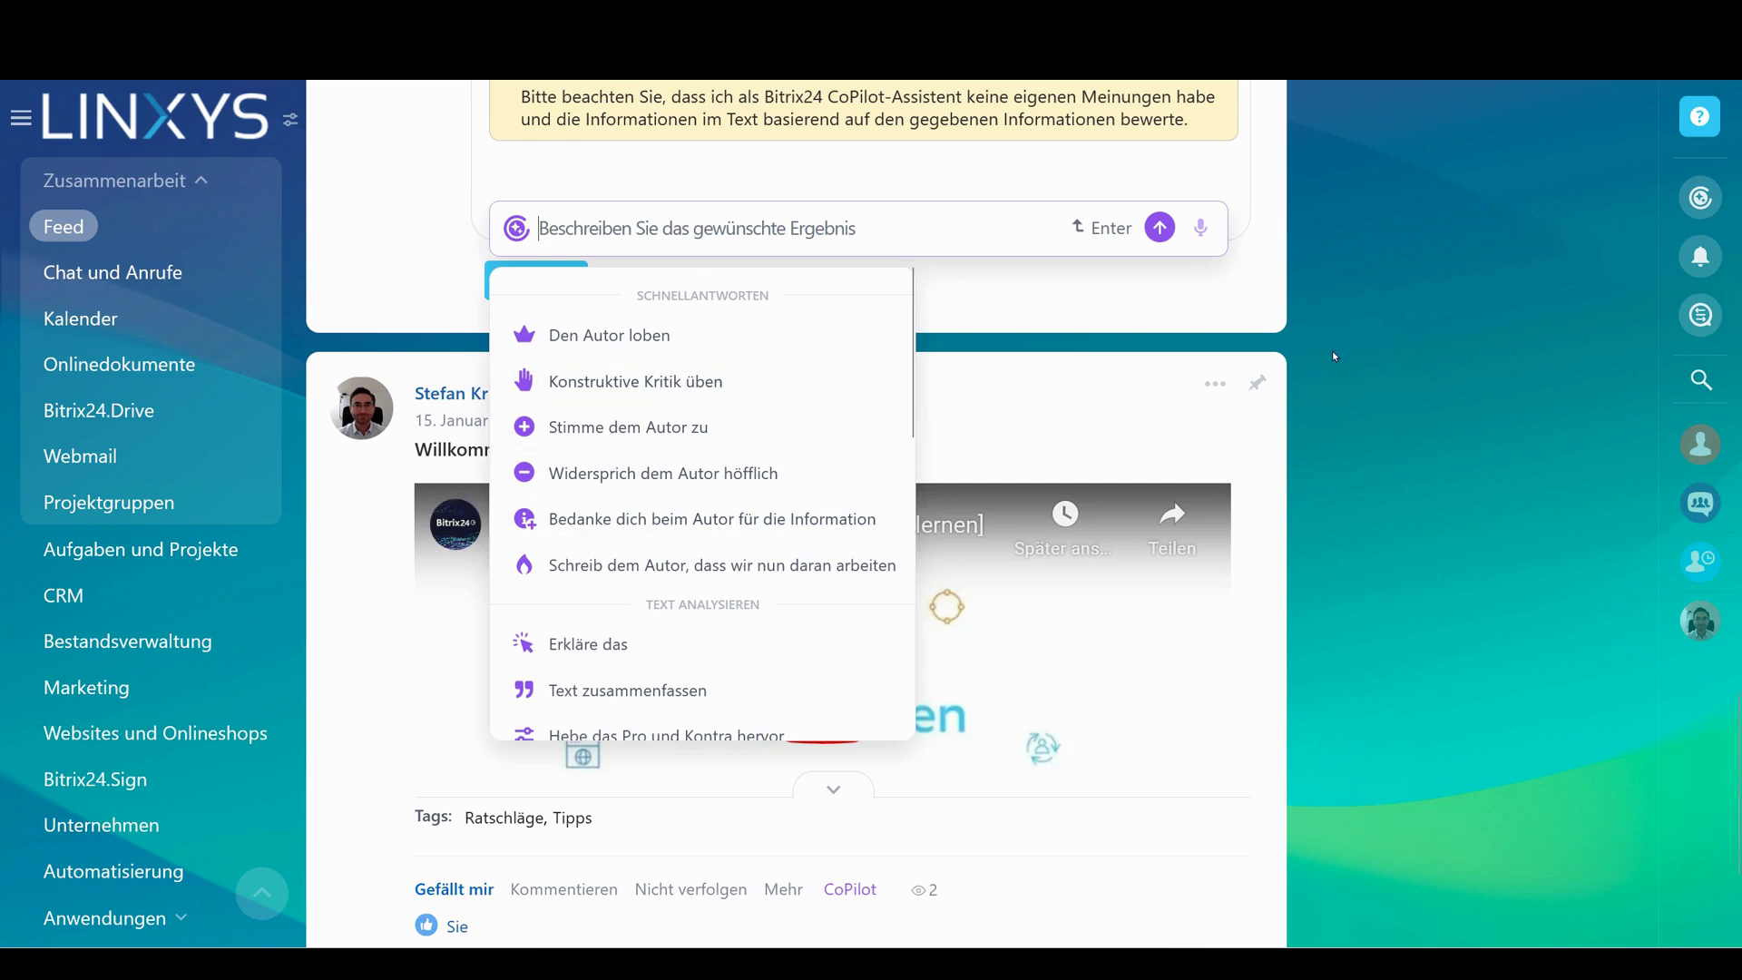
pyautogui.click(1282, 340)
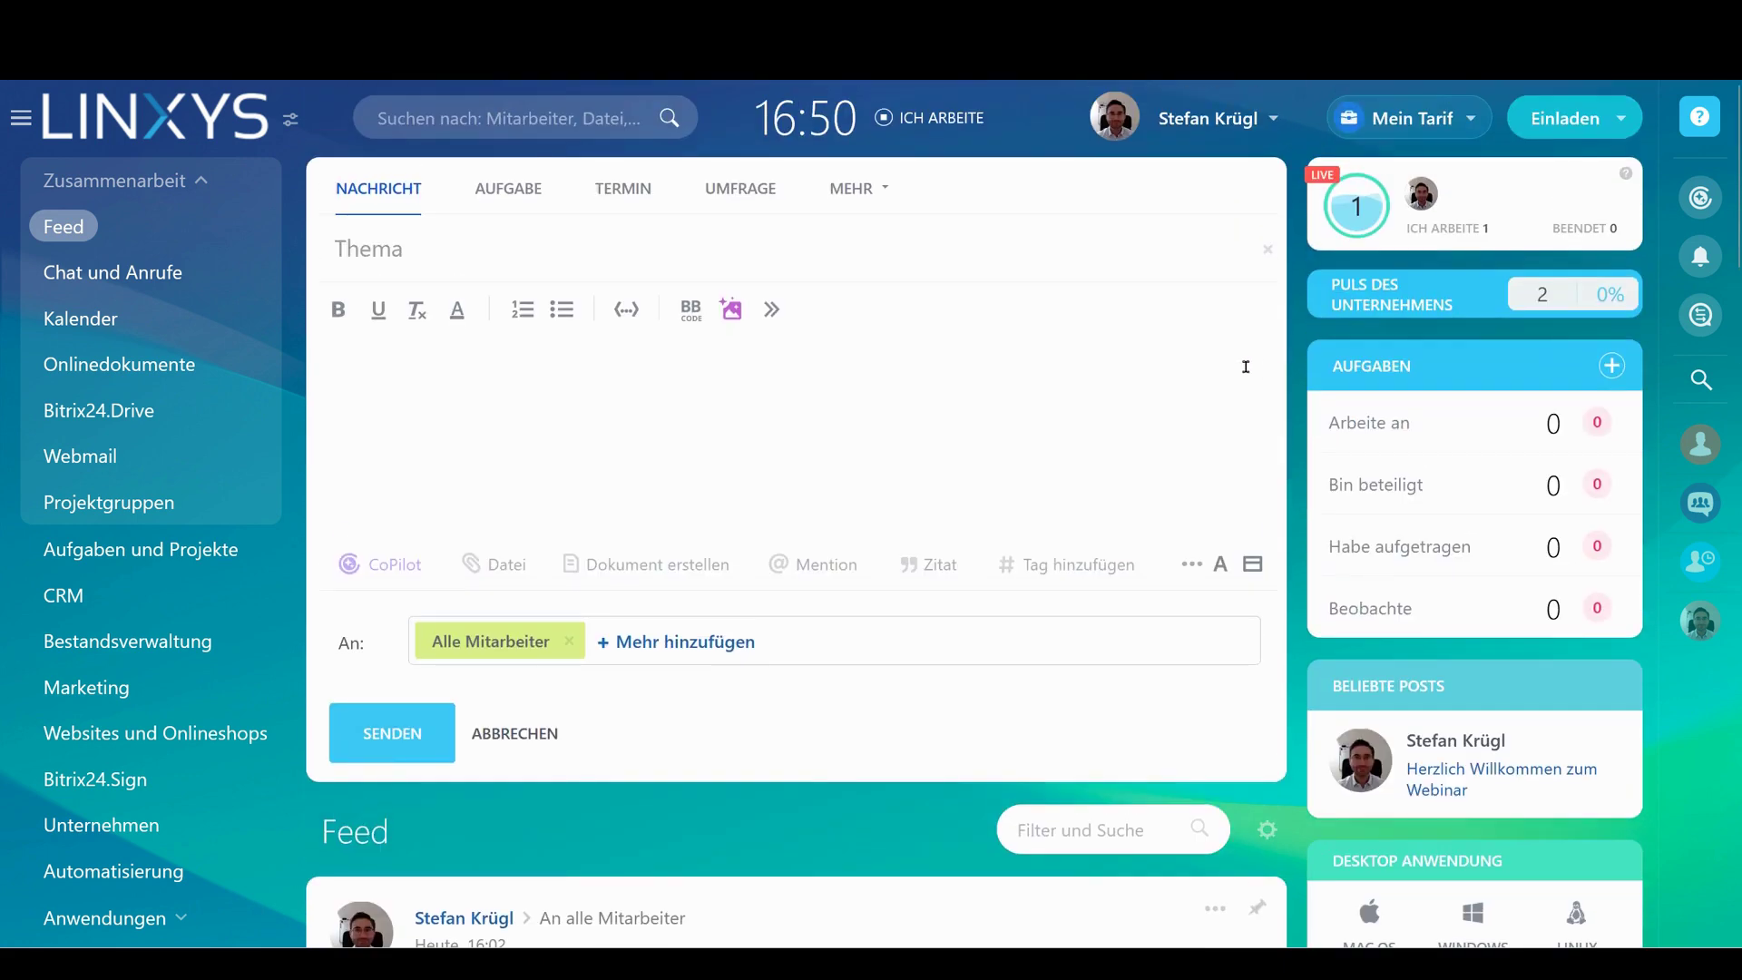
pyautogui.click(514, 732)
pyautogui.scroll(-7, 1119, 444)
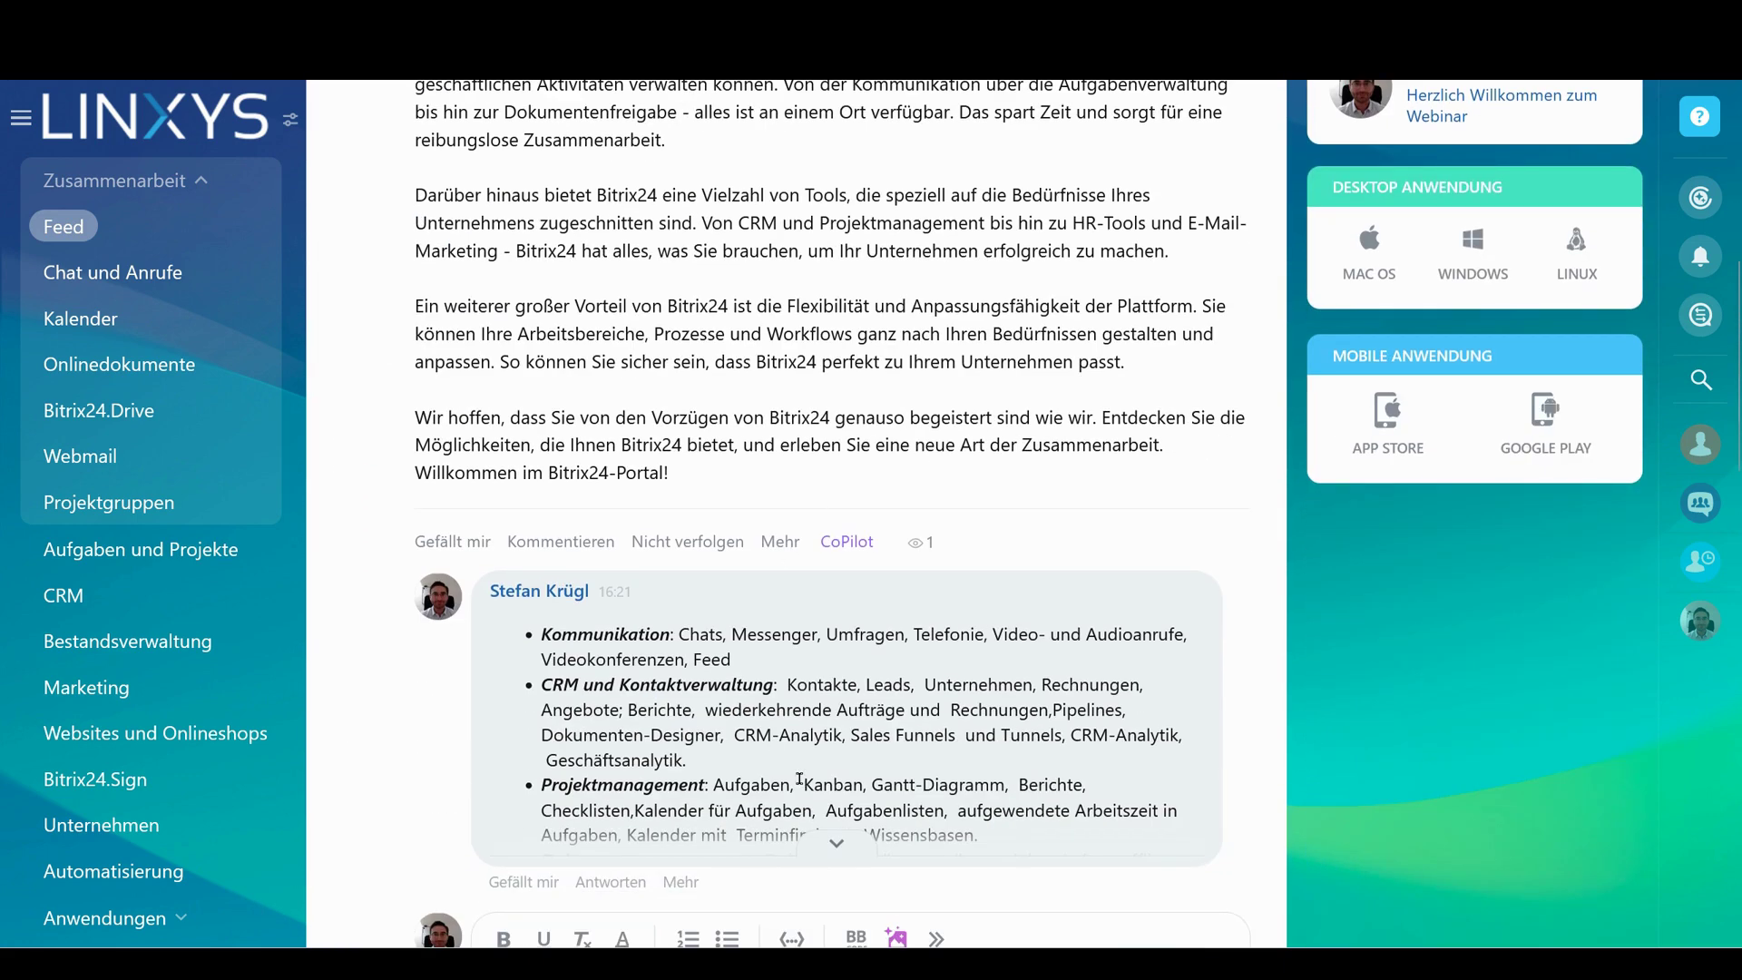
pyautogui.scroll(-3, 573, 635)
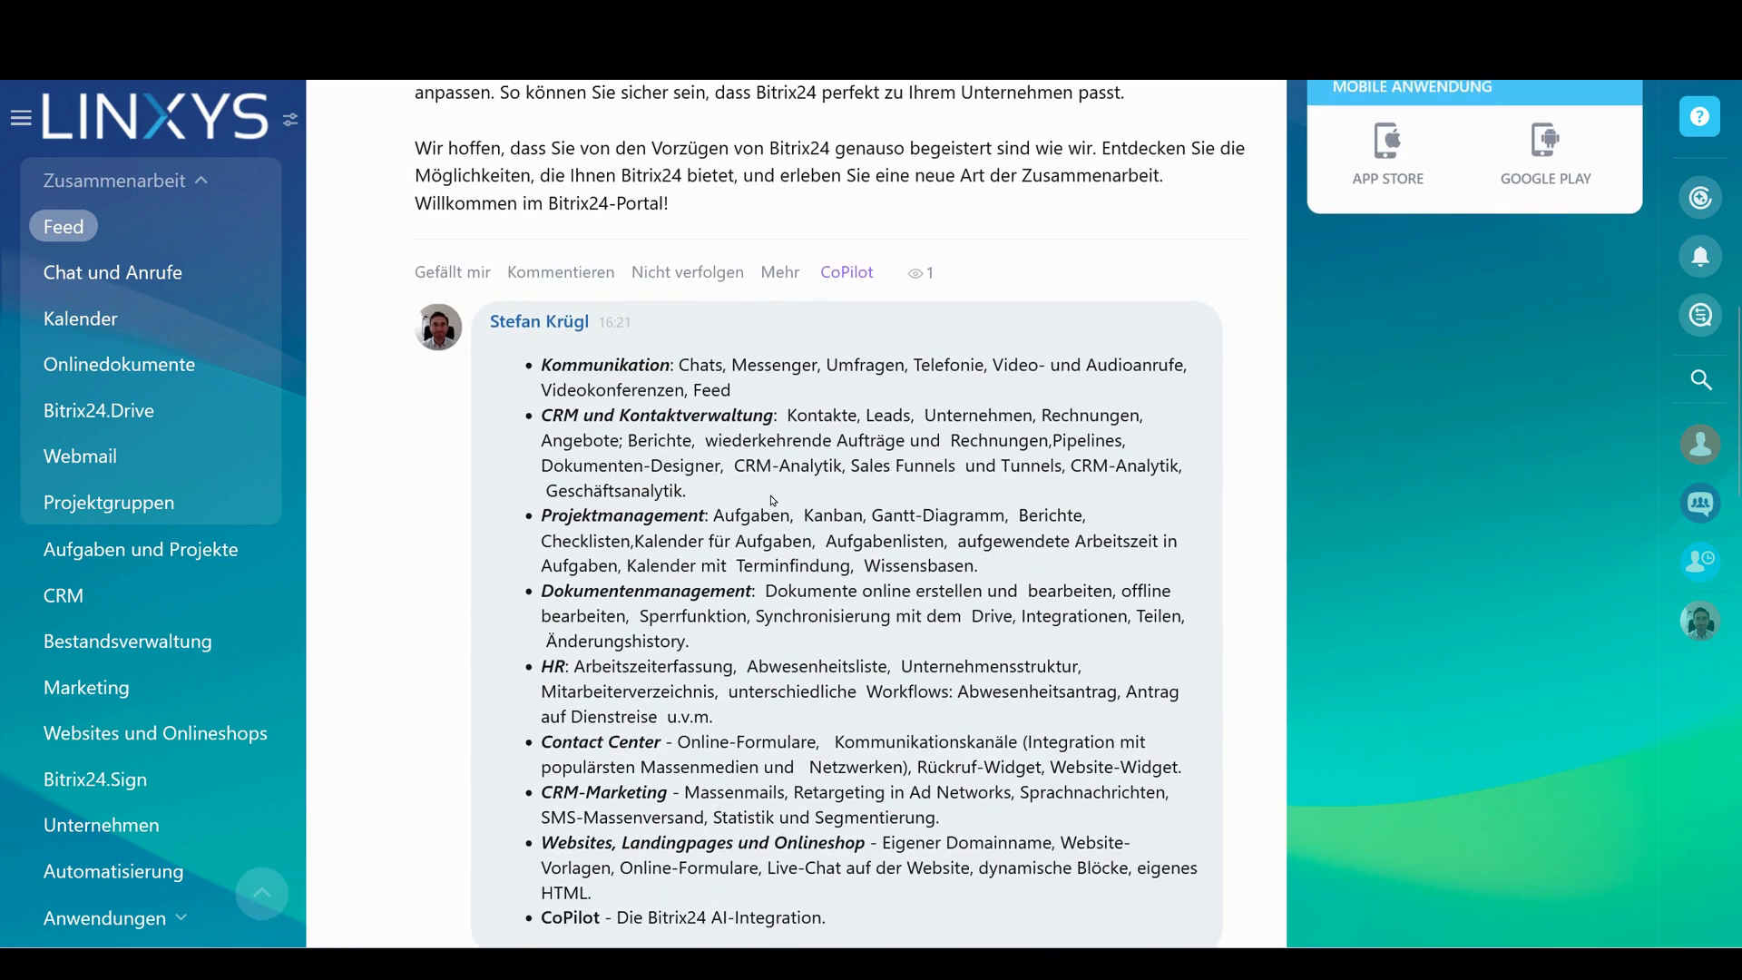
pyautogui.scroll(-1, 800, 405)
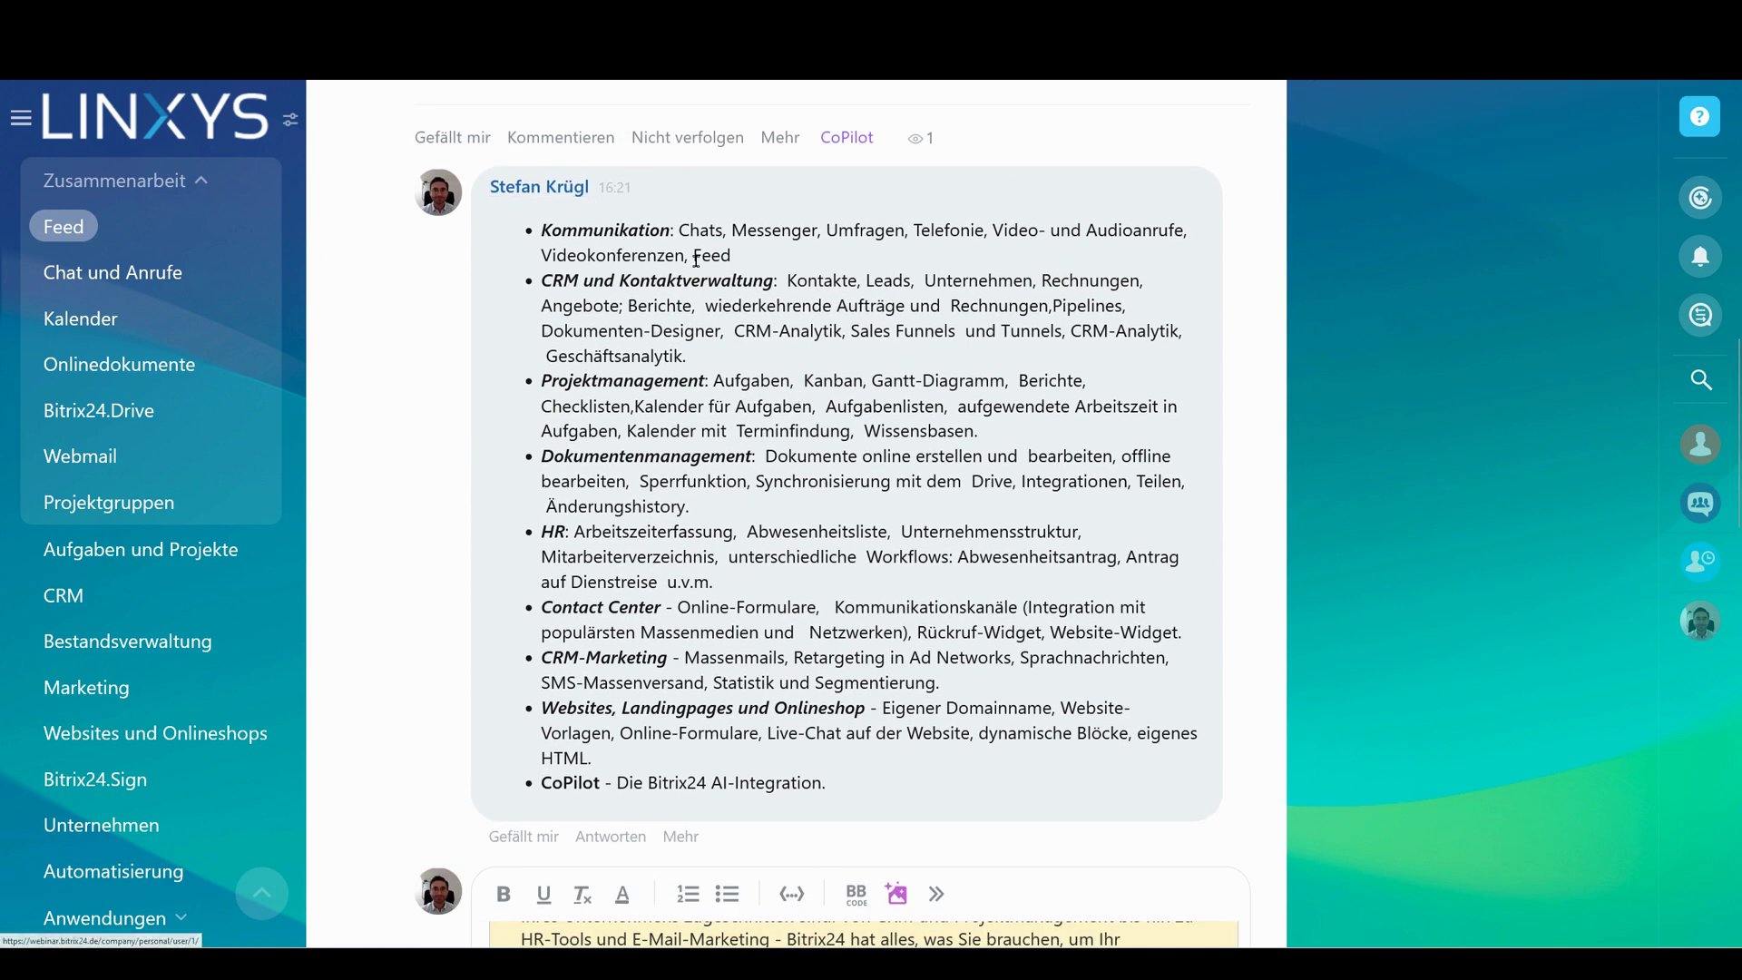
pyautogui.moveTo(731, 255); pyautogui.dragTo(540, 228)
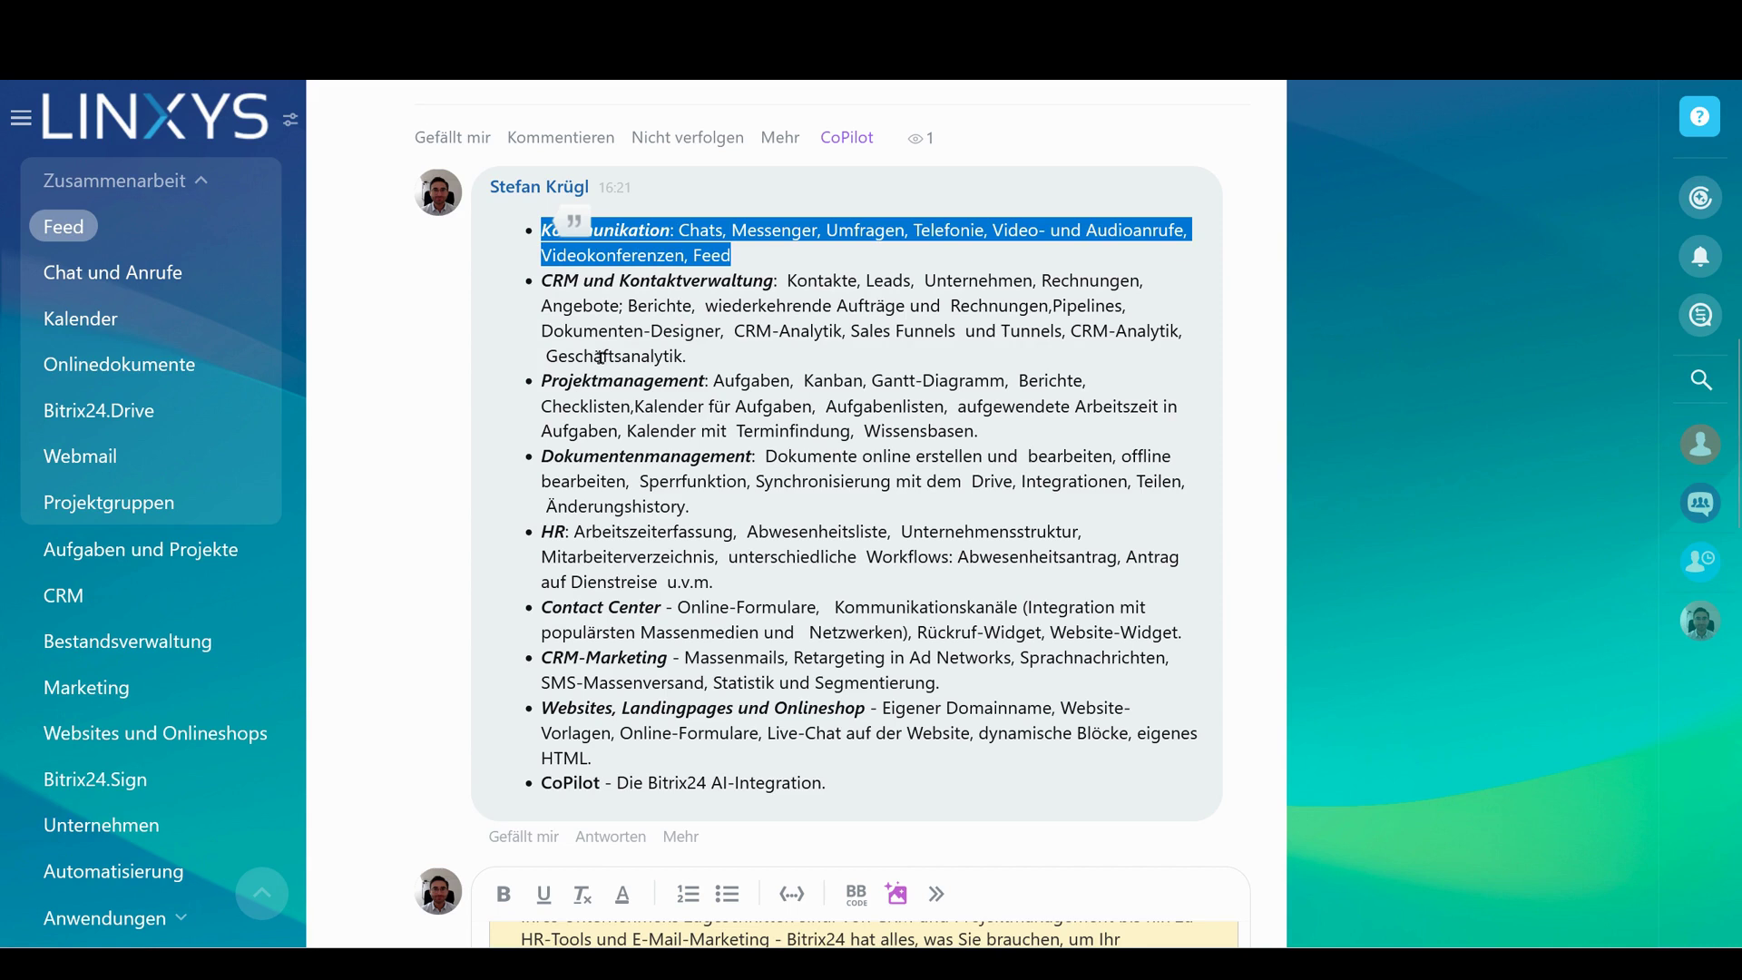
pyautogui.click(690, 246)
pyautogui.doubleClick(703, 230)
pyautogui.doubleClick(771, 231)
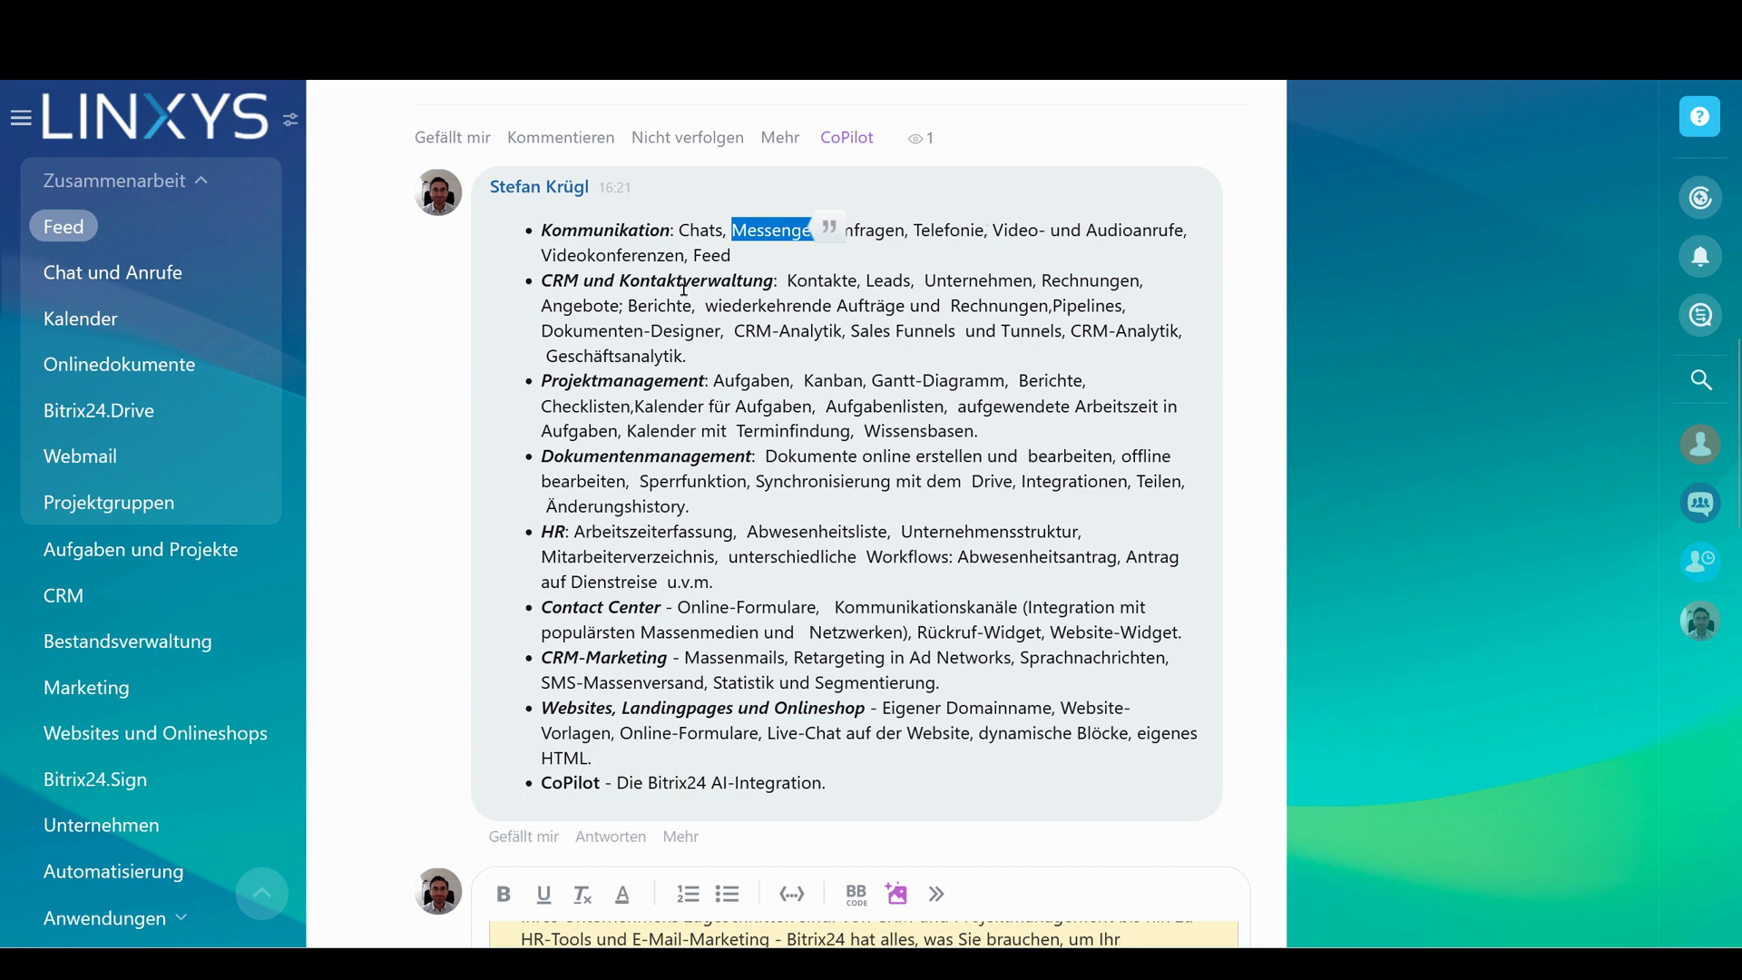
pyautogui.click(740, 256)
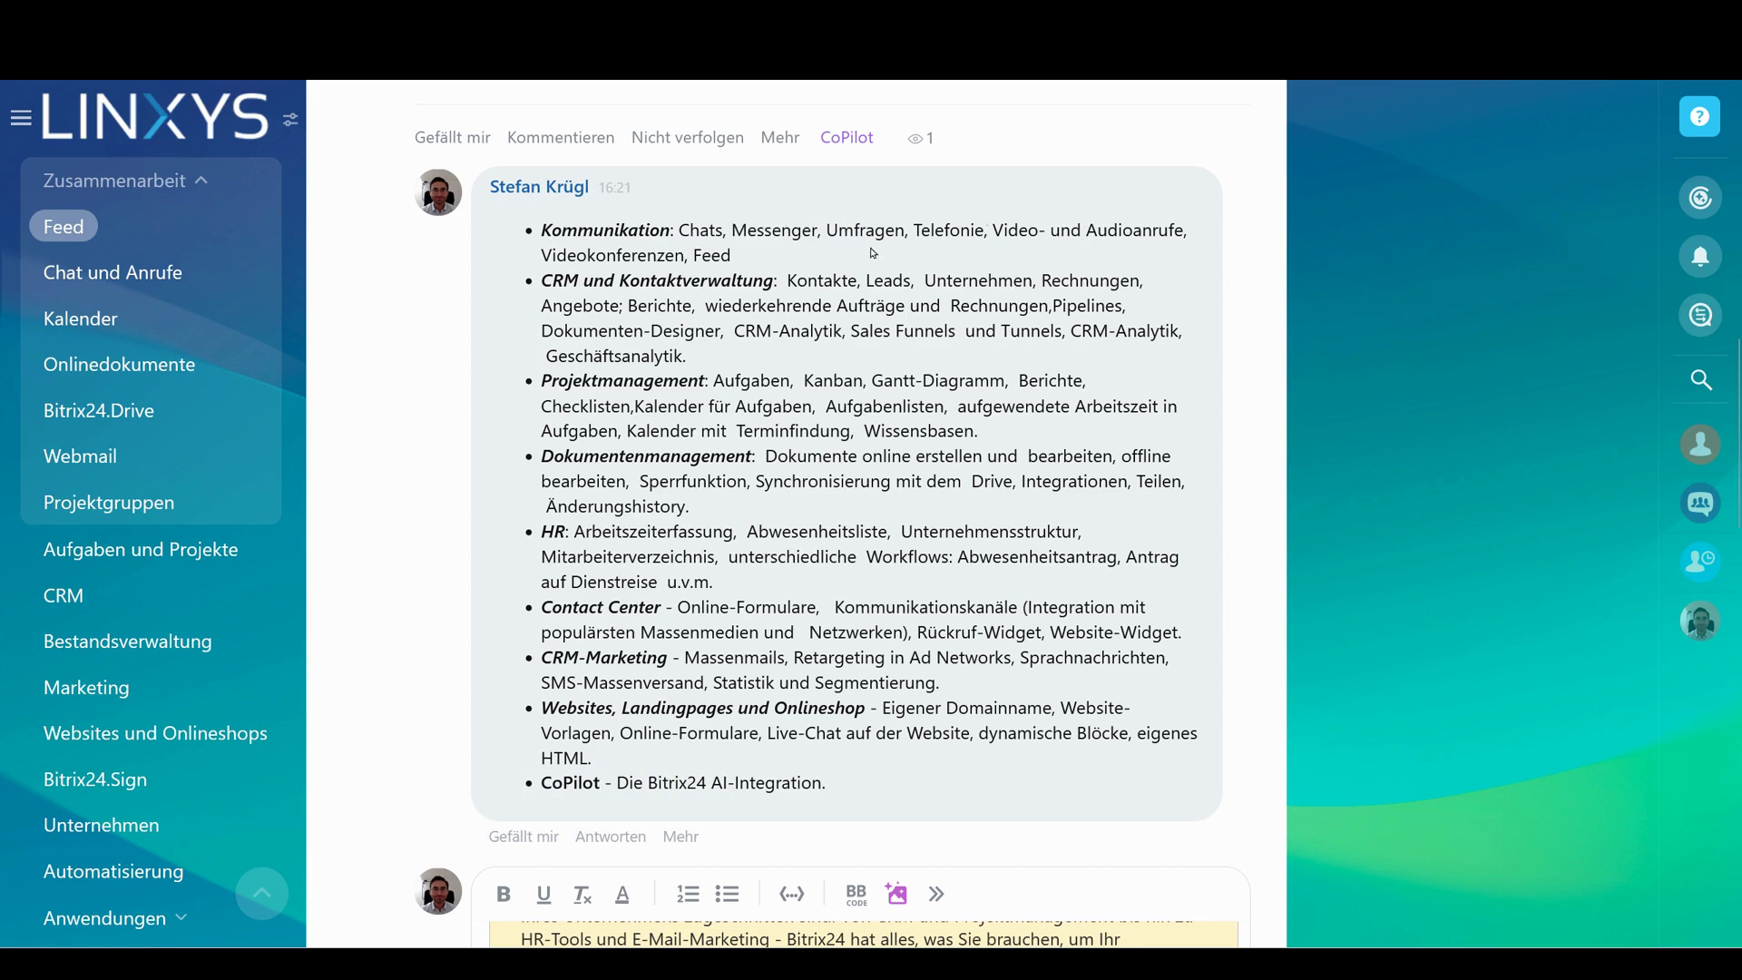
pyautogui.scroll(15, 874, 253)
pyautogui.click(569, 264)
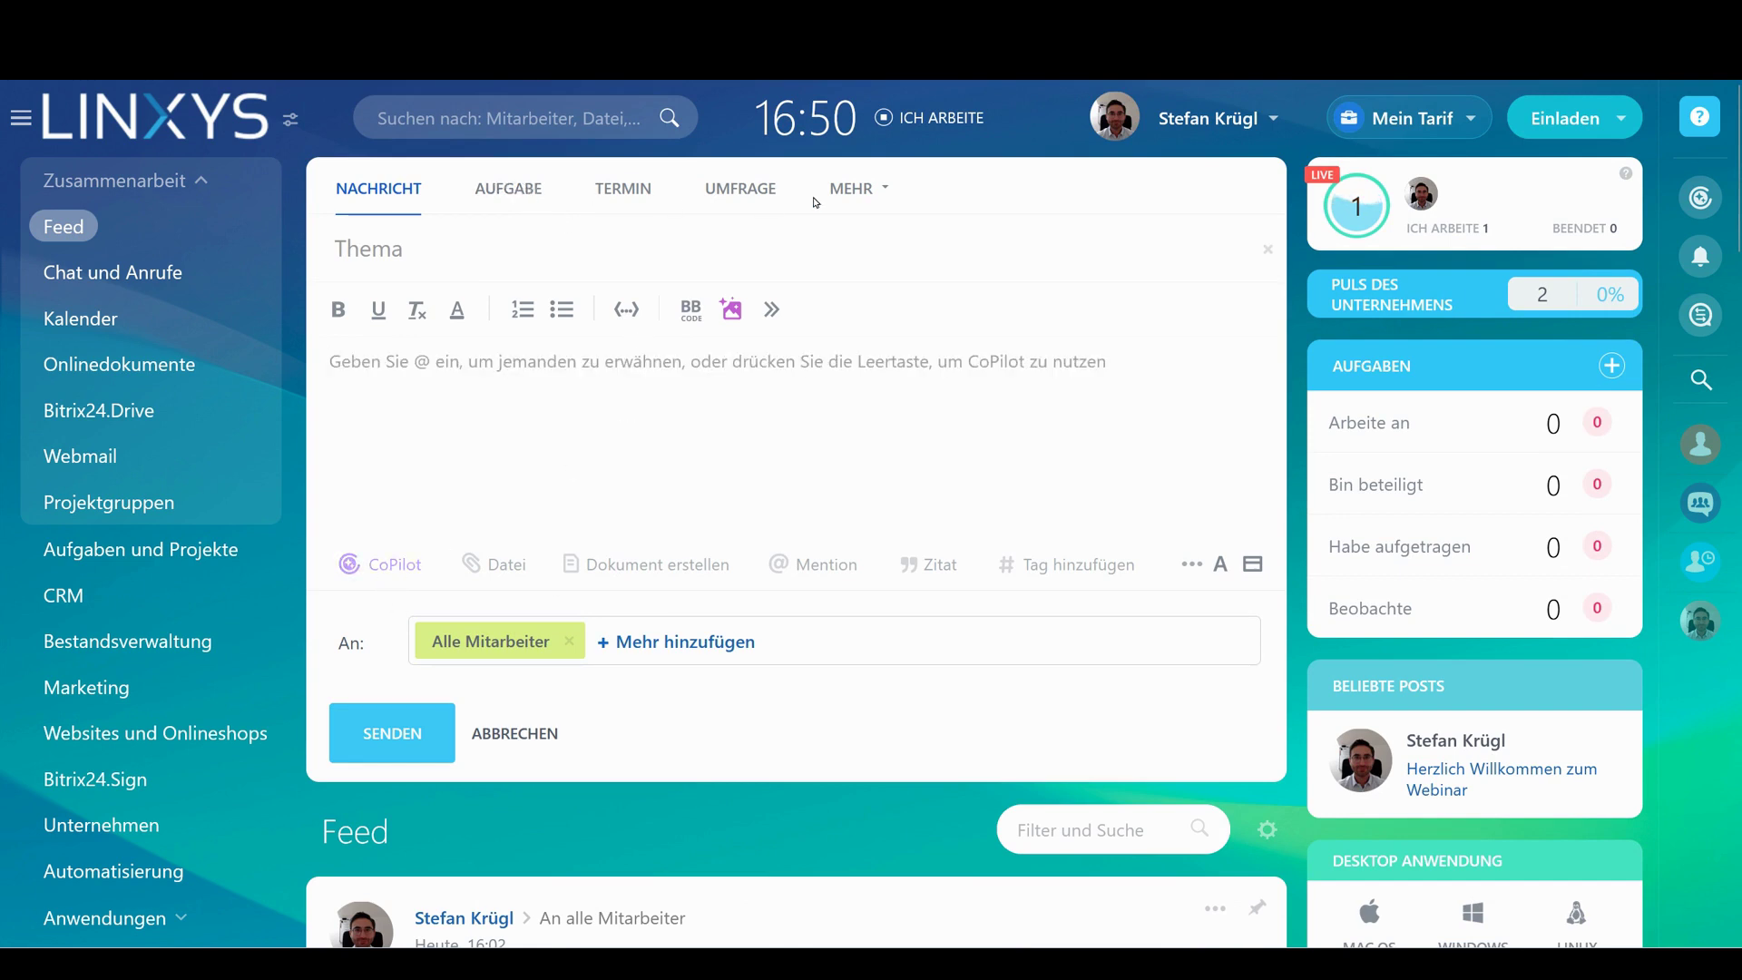
# Make the new post an Ankündigung for Alle Mitarbeiter, displayed for one week
pyautogui.click(741, 189)
pyautogui.click(860, 188)
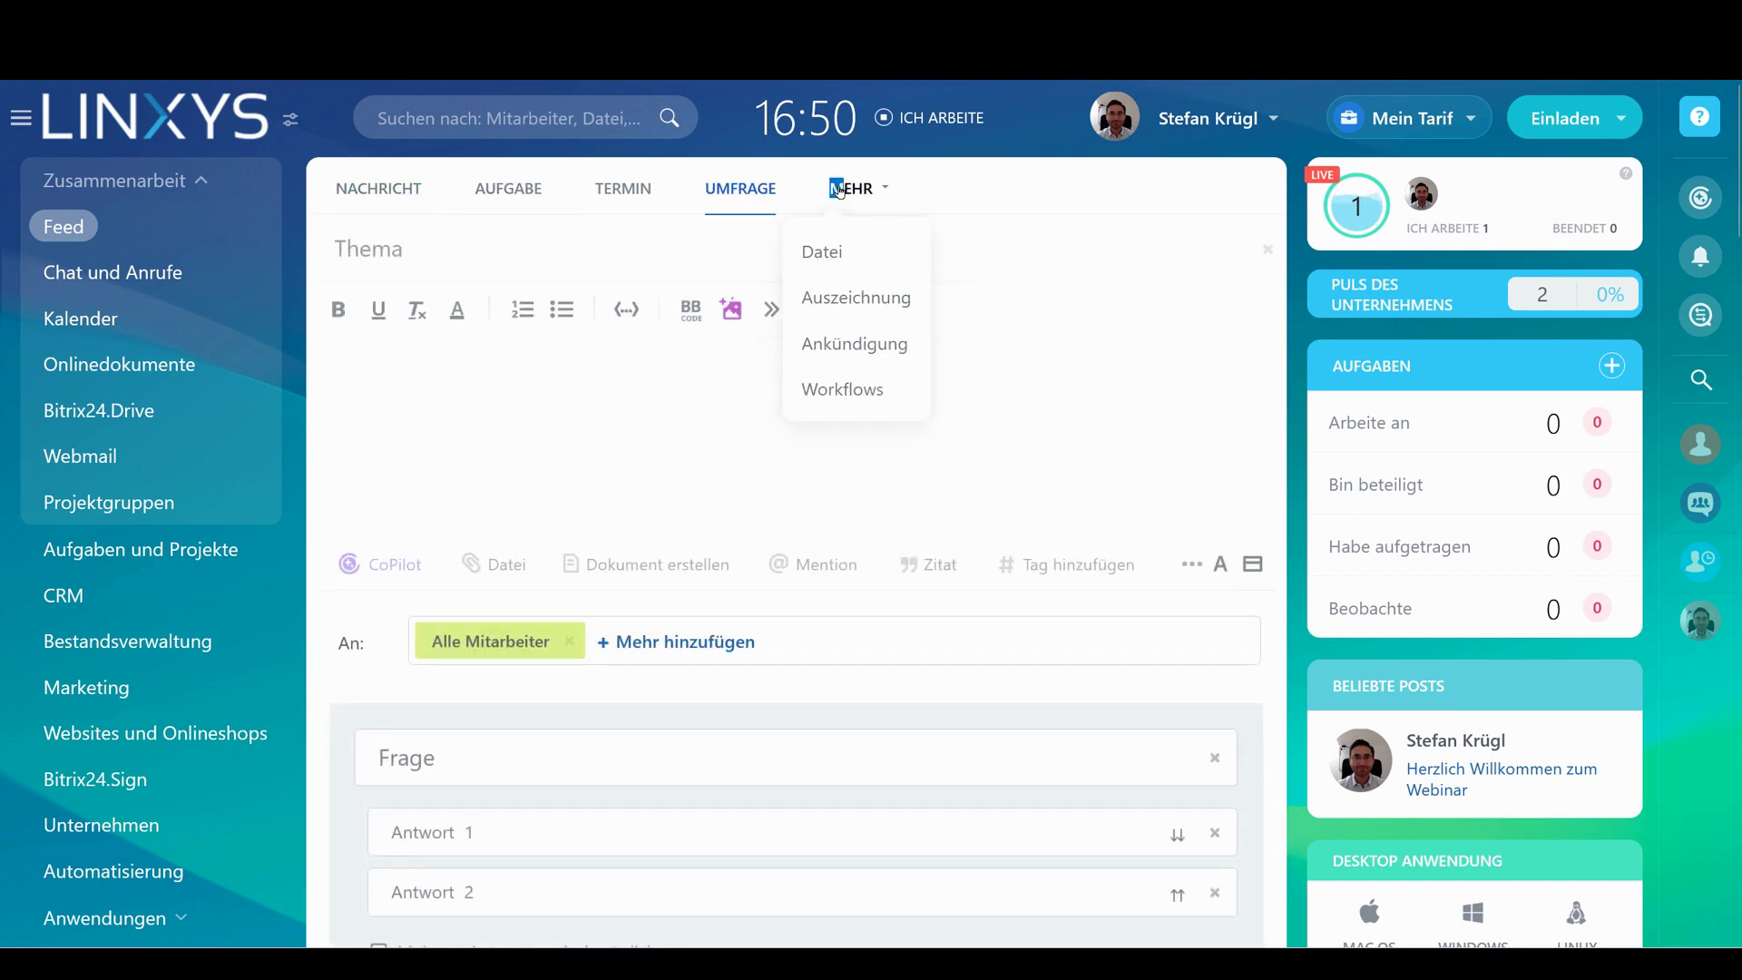
pyautogui.click(883, 350)
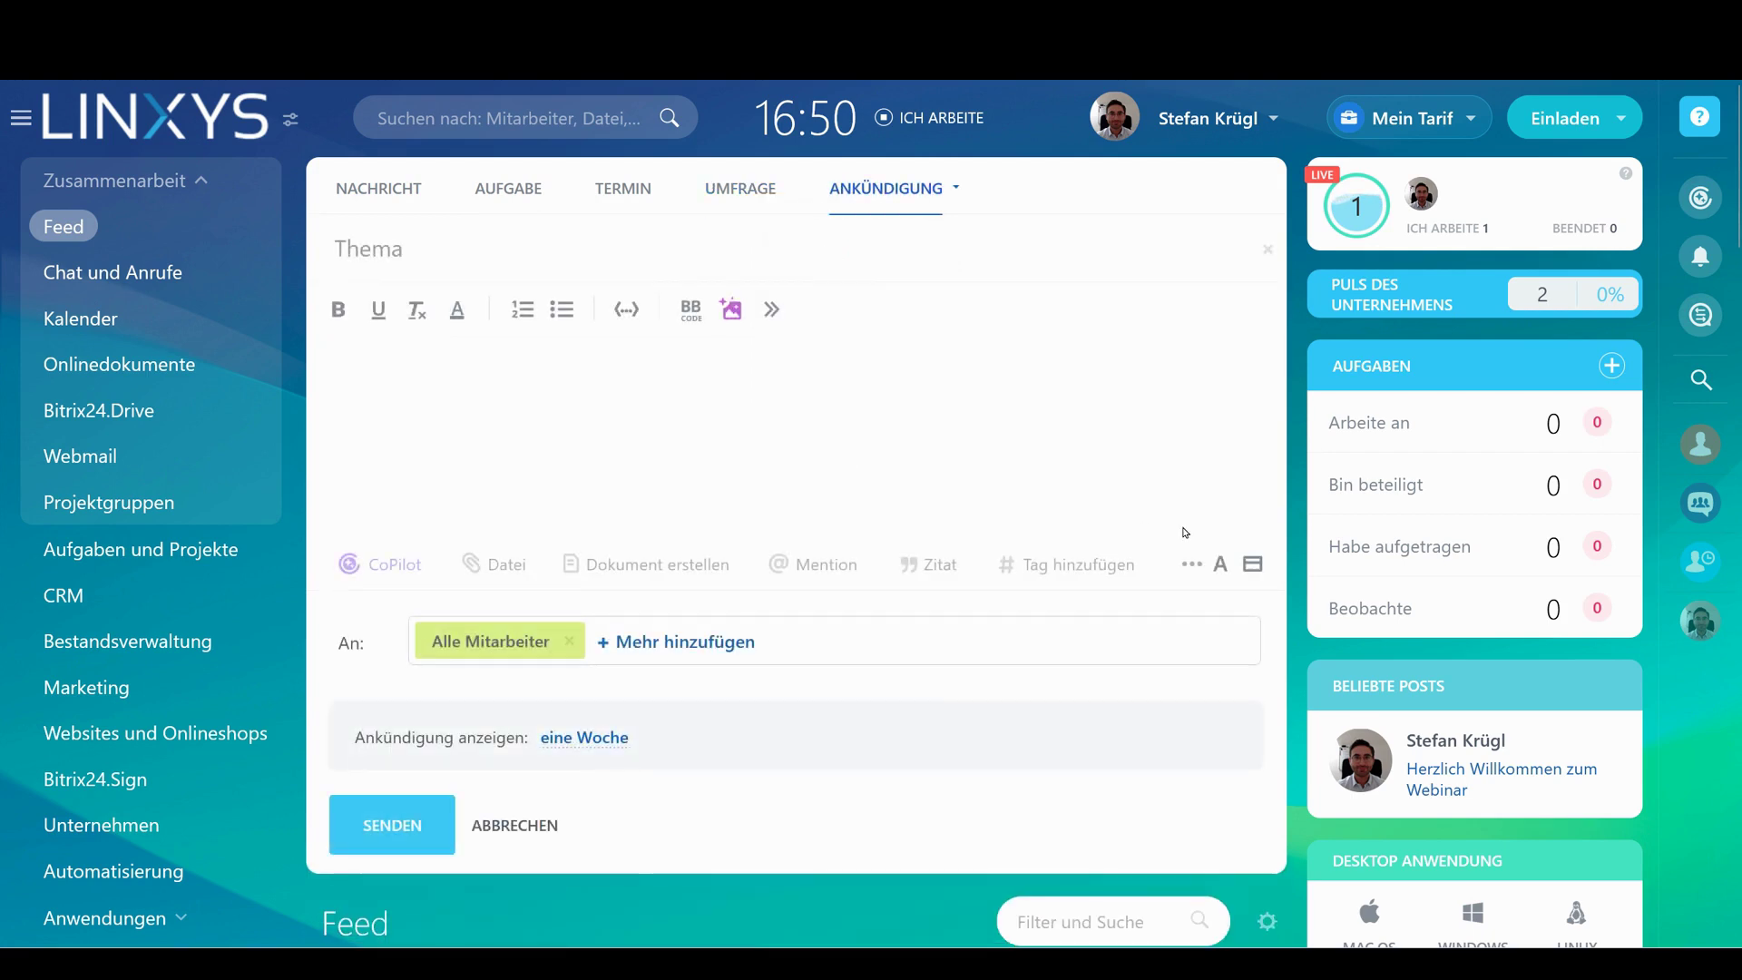
pyautogui.click(511, 384)
pyautogui.scroll(-5, 513, 391)
pyautogui.scroll(4, 513, 392)
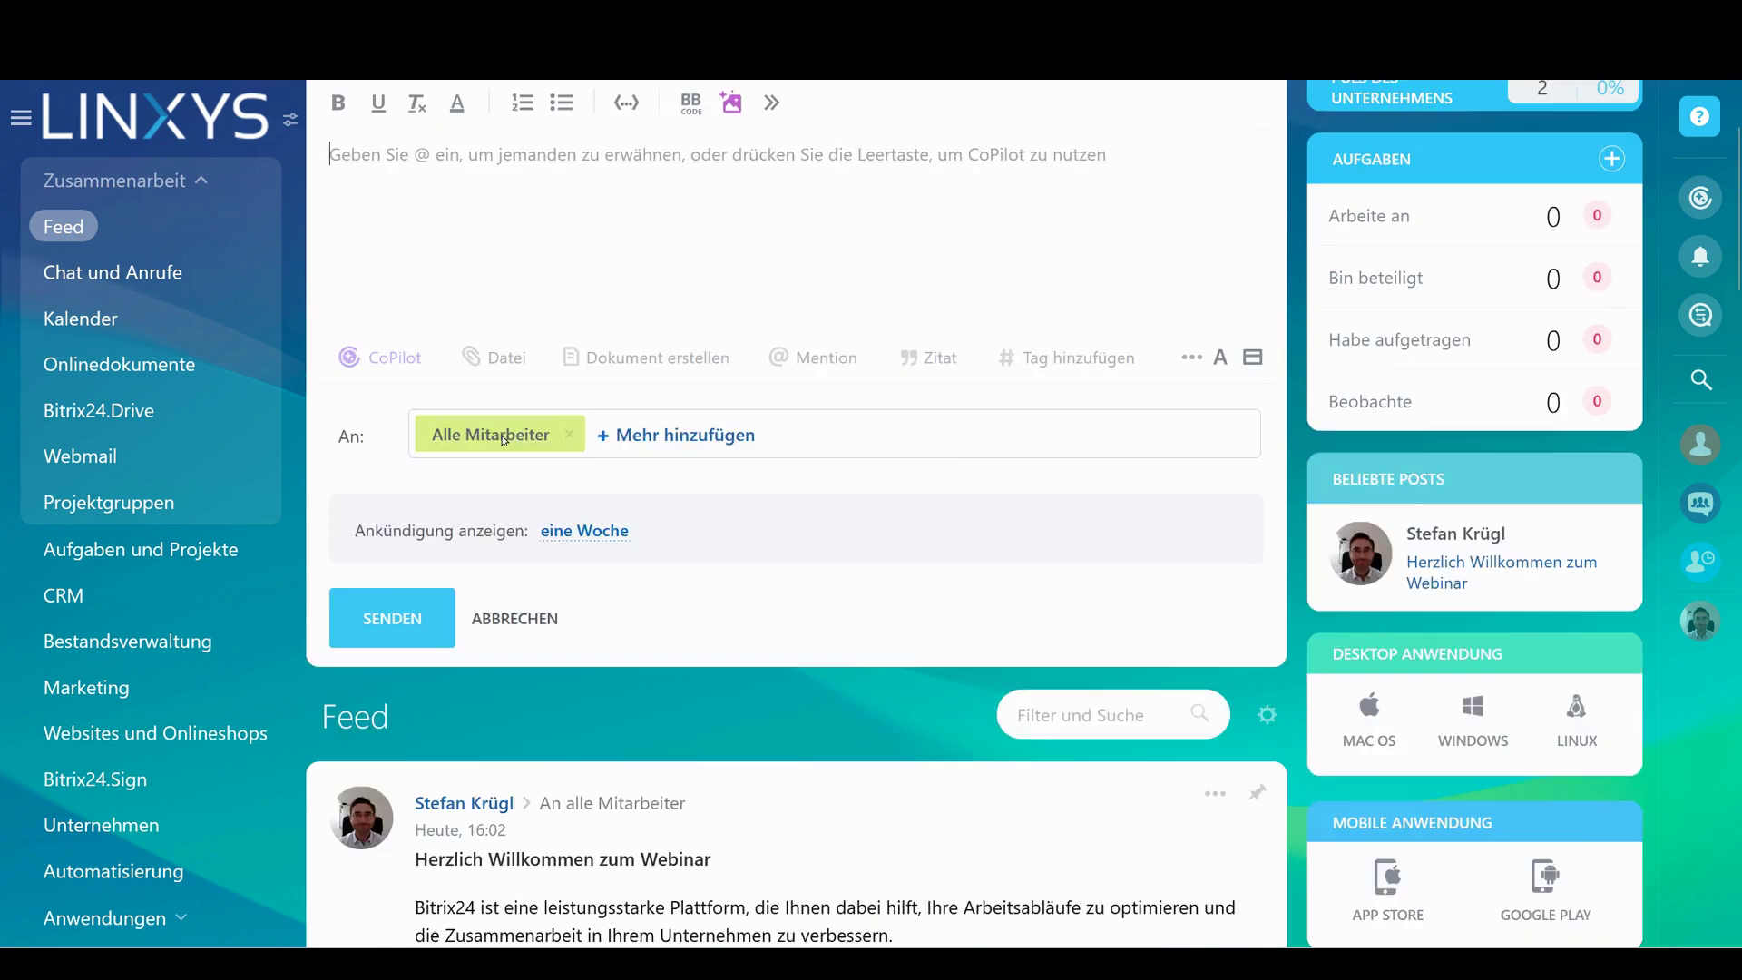
pyautogui.scroll(1, 633, 487)
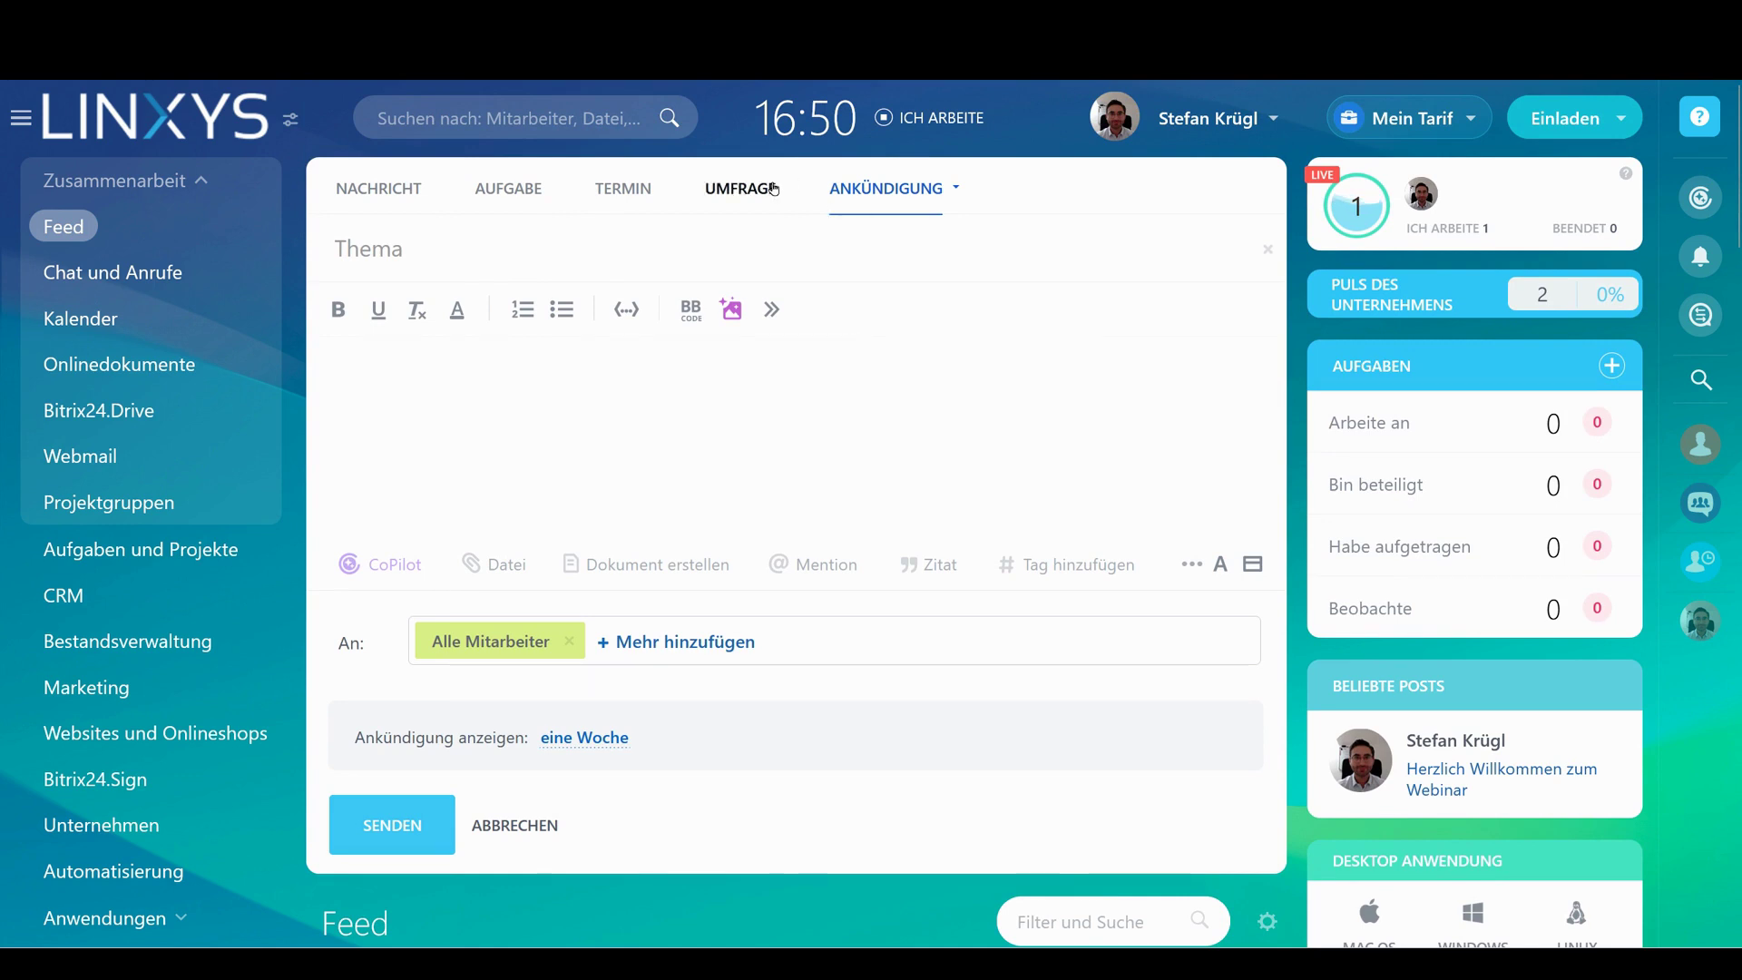
# Turn the post into a poll with three questions, allowing multiple answers on the second
pyautogui.click(740, 188)
pyautogui.scroll(-5, 759, 467)
pyautogui.click(442, 474)
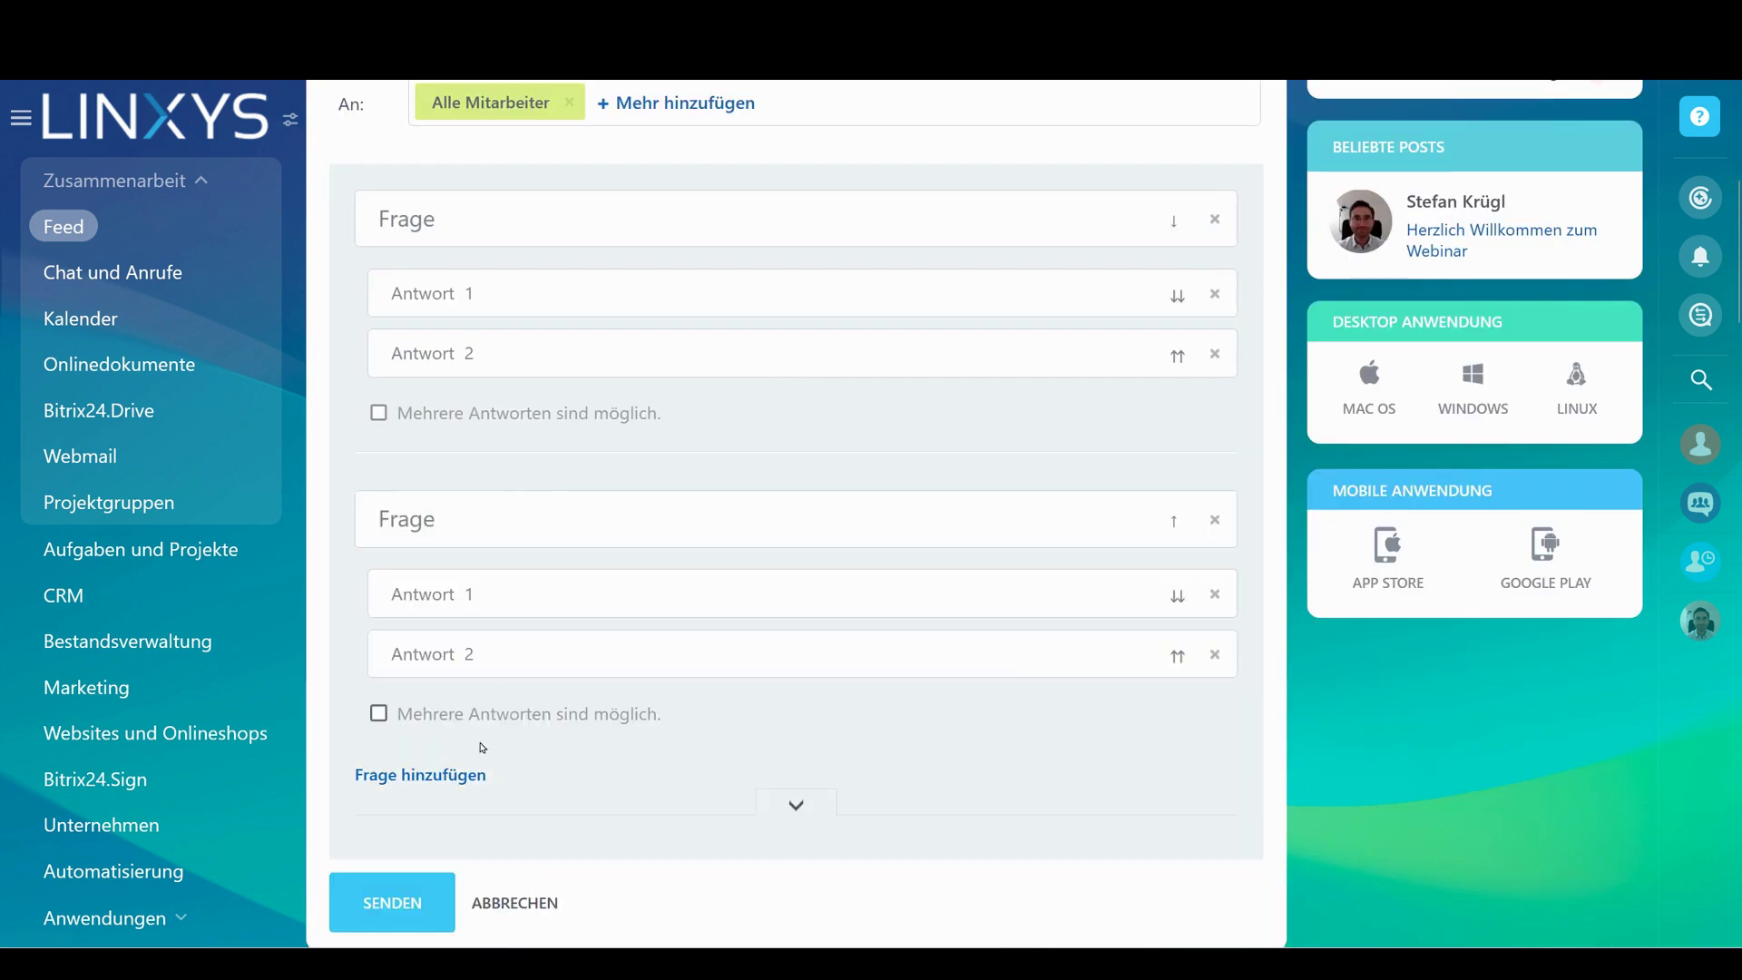
pyautogui.click(427, 776)
pyautogui.click(484, 715)
pyautogui.scroll(-5, 1119, 686)
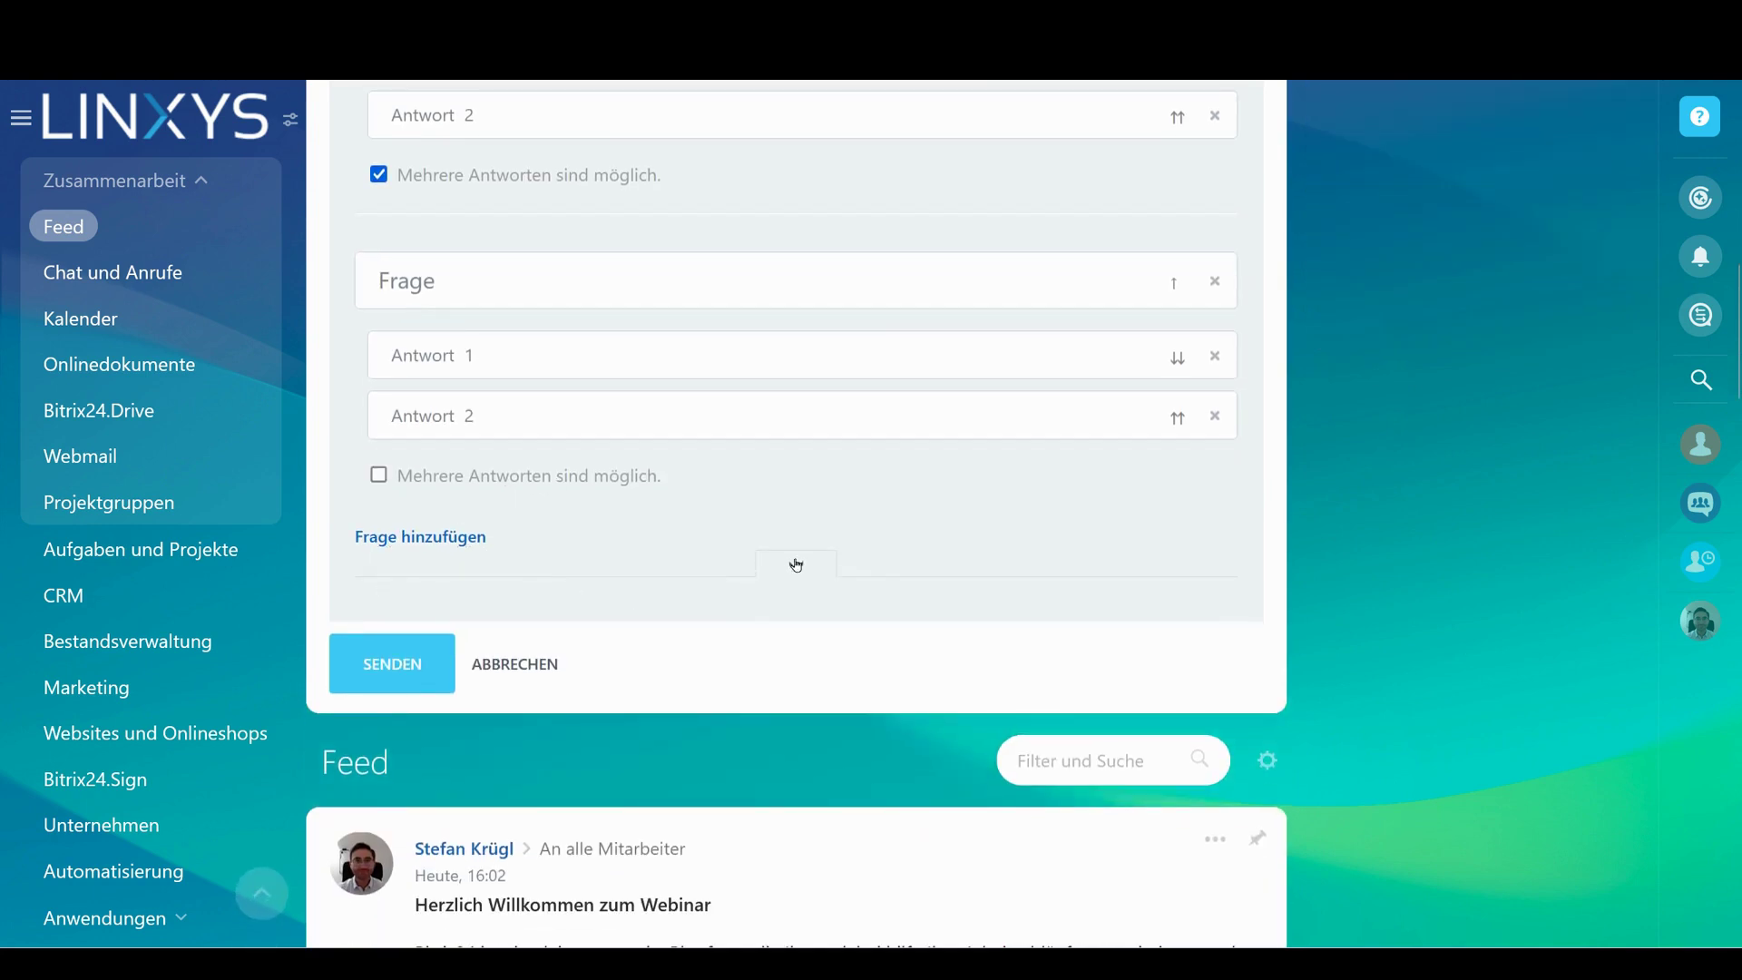
# Keep poll votes public in the Anonymität settings, then cancel the poll draft
pyautogui.click(797, 568)
pyautogui.click(481, 652)
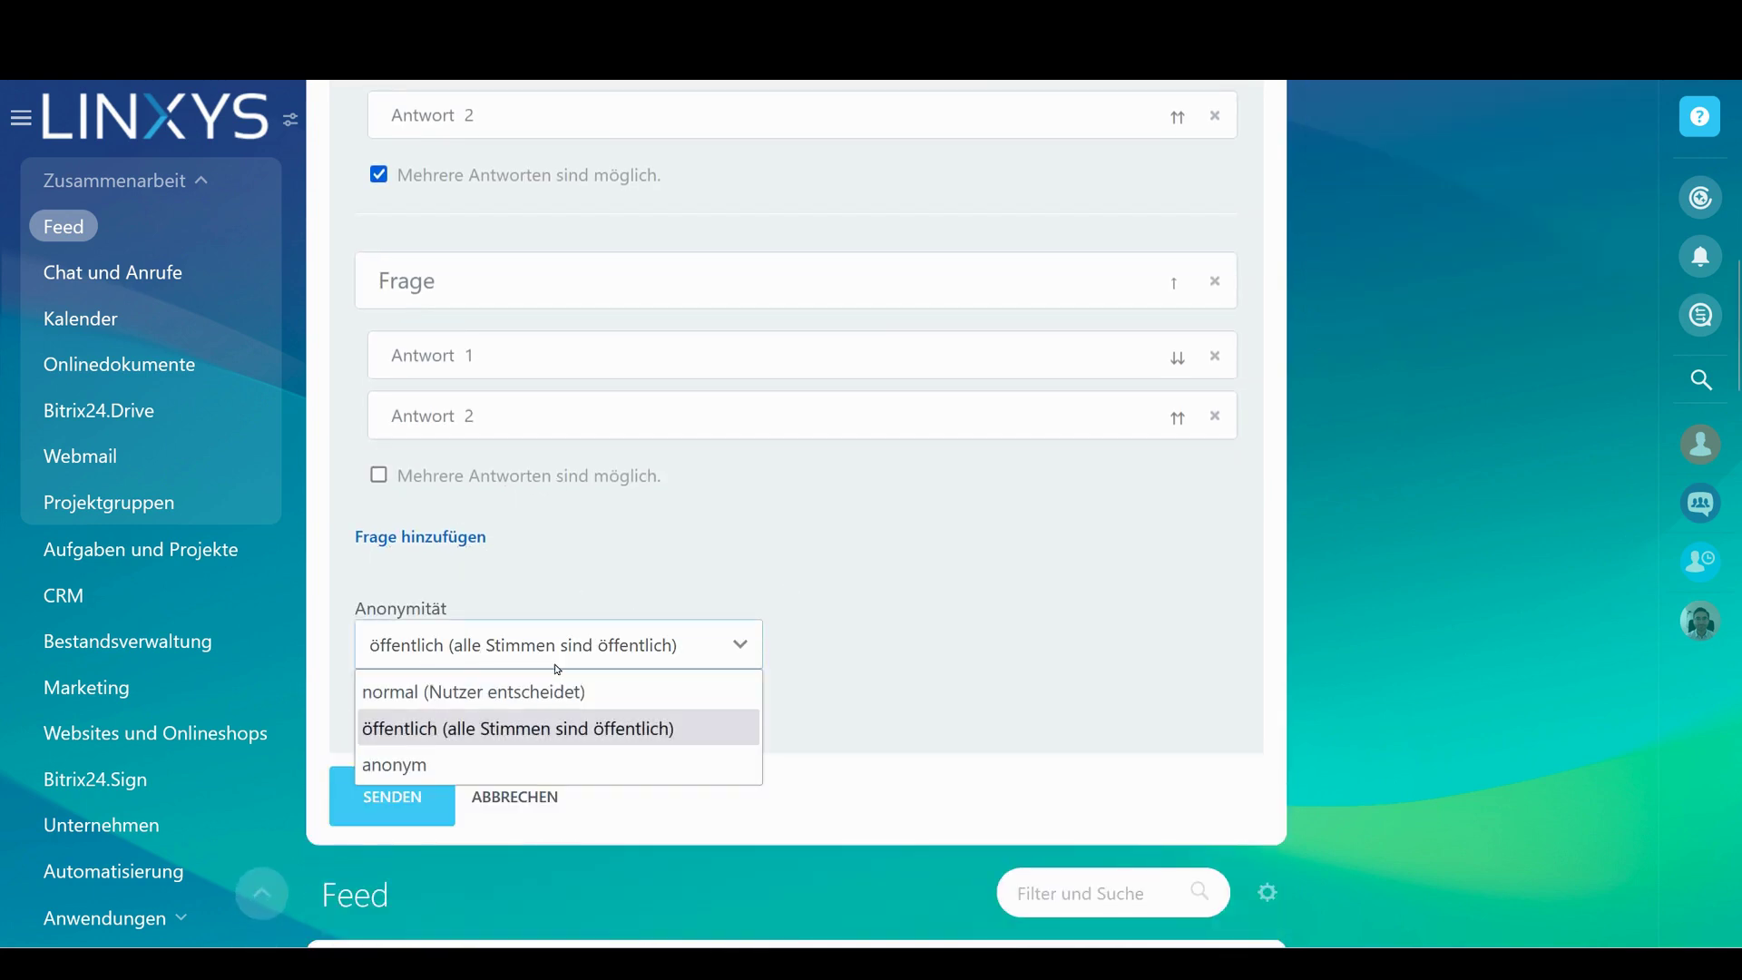
pyautogui.click(847, 618)
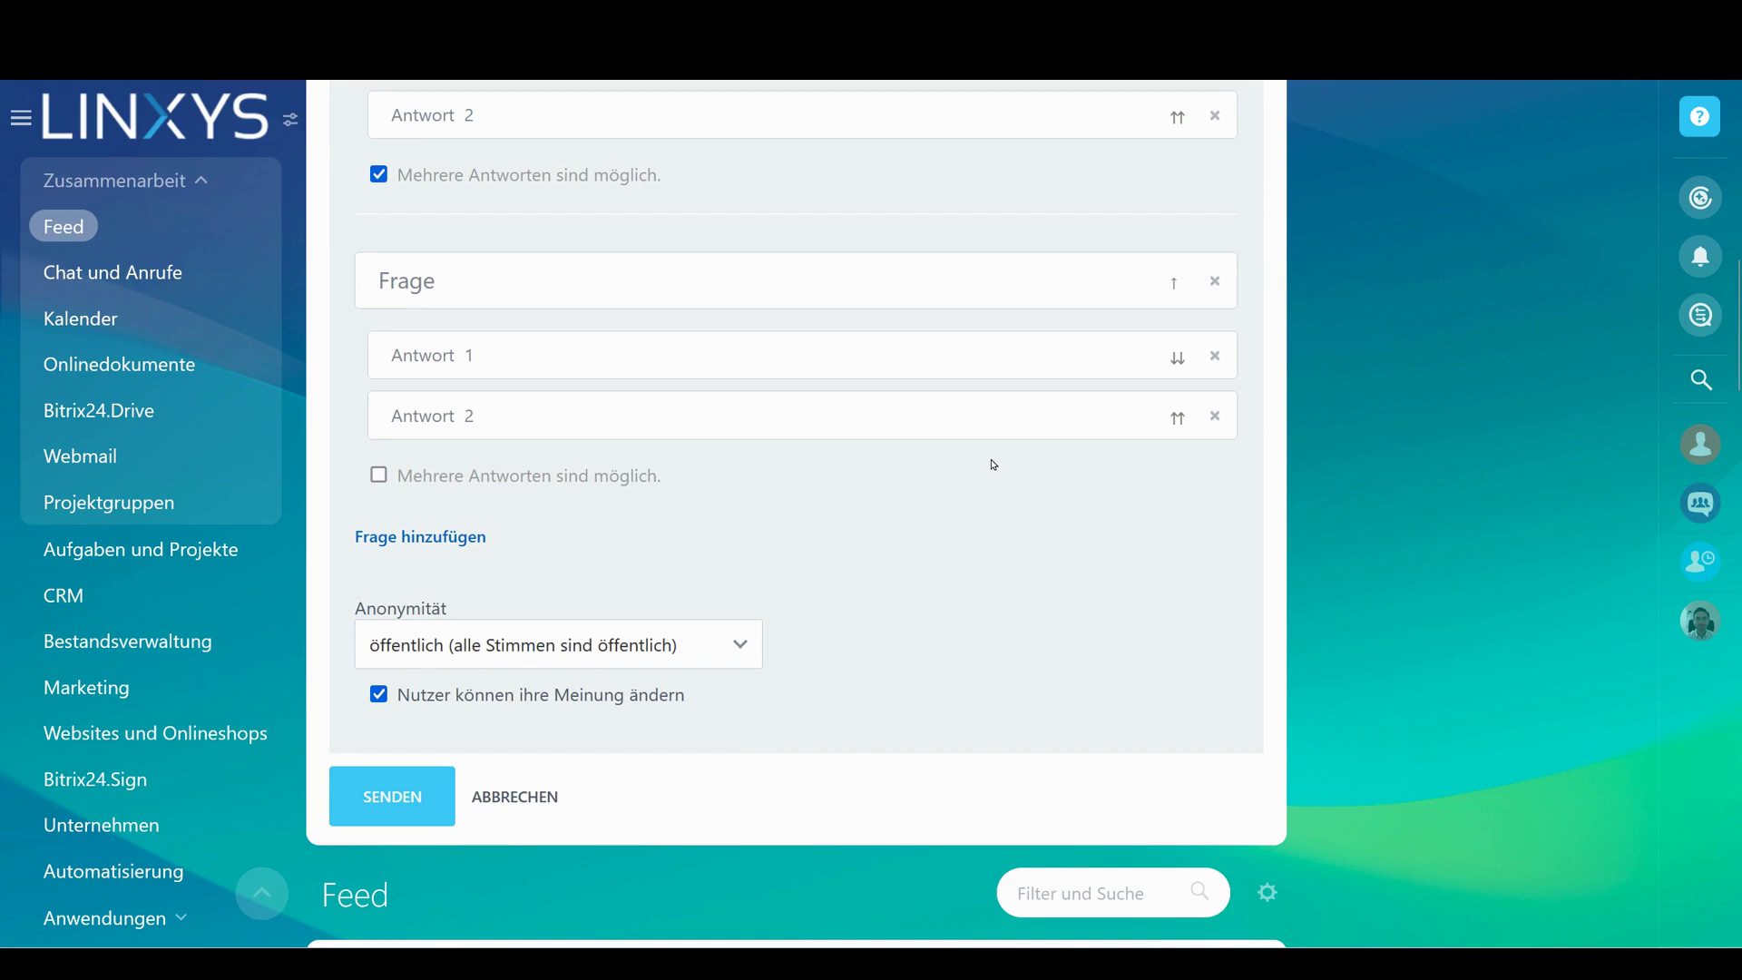
pyautogui.scroll(5, 883, 518)
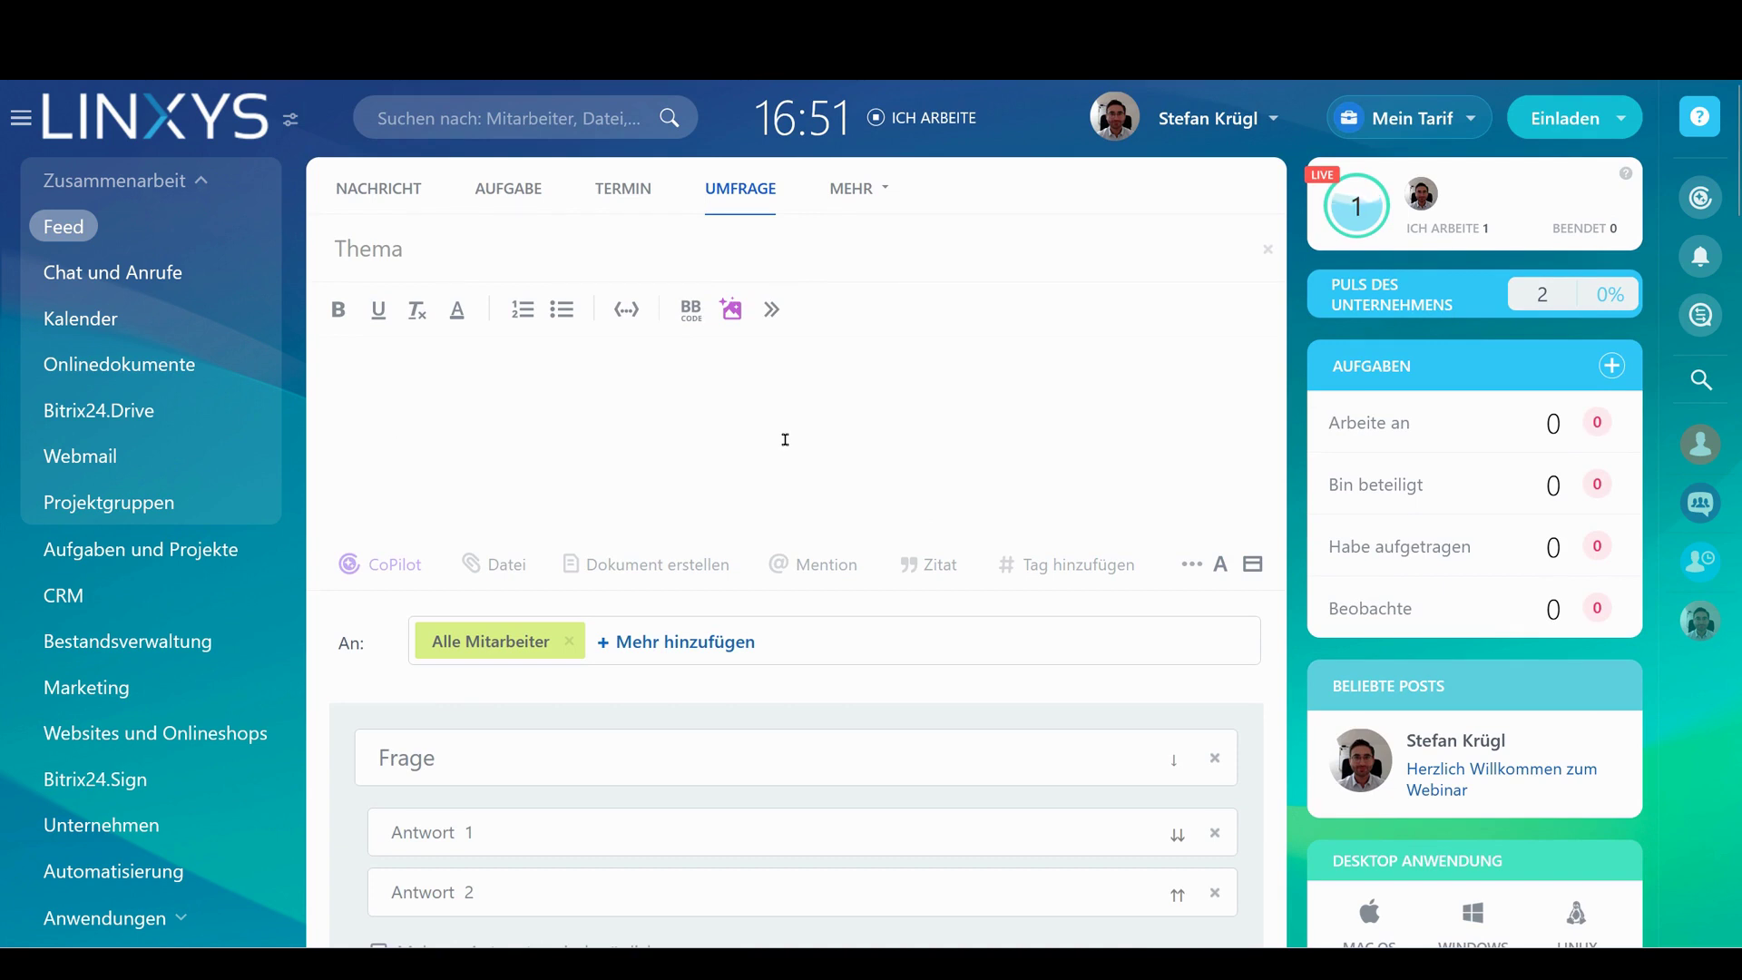
pyautogui.scroll(-3, 671, 423)
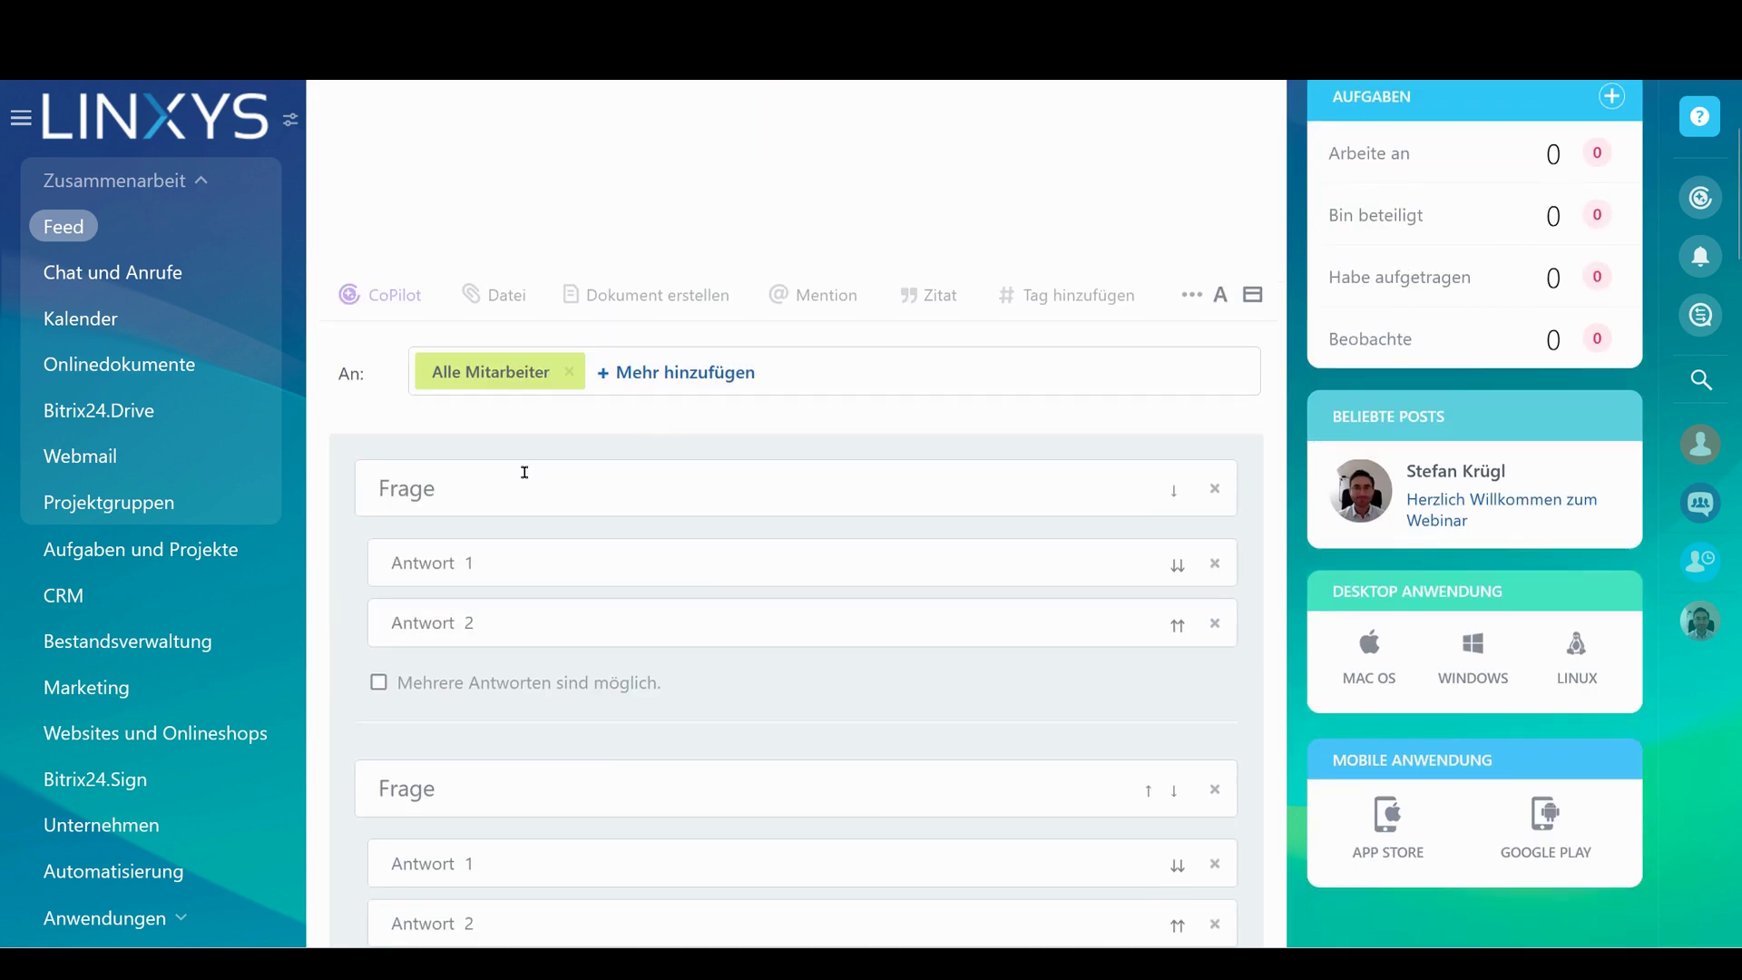
pyautogui.scroll(-4, 803, 459)
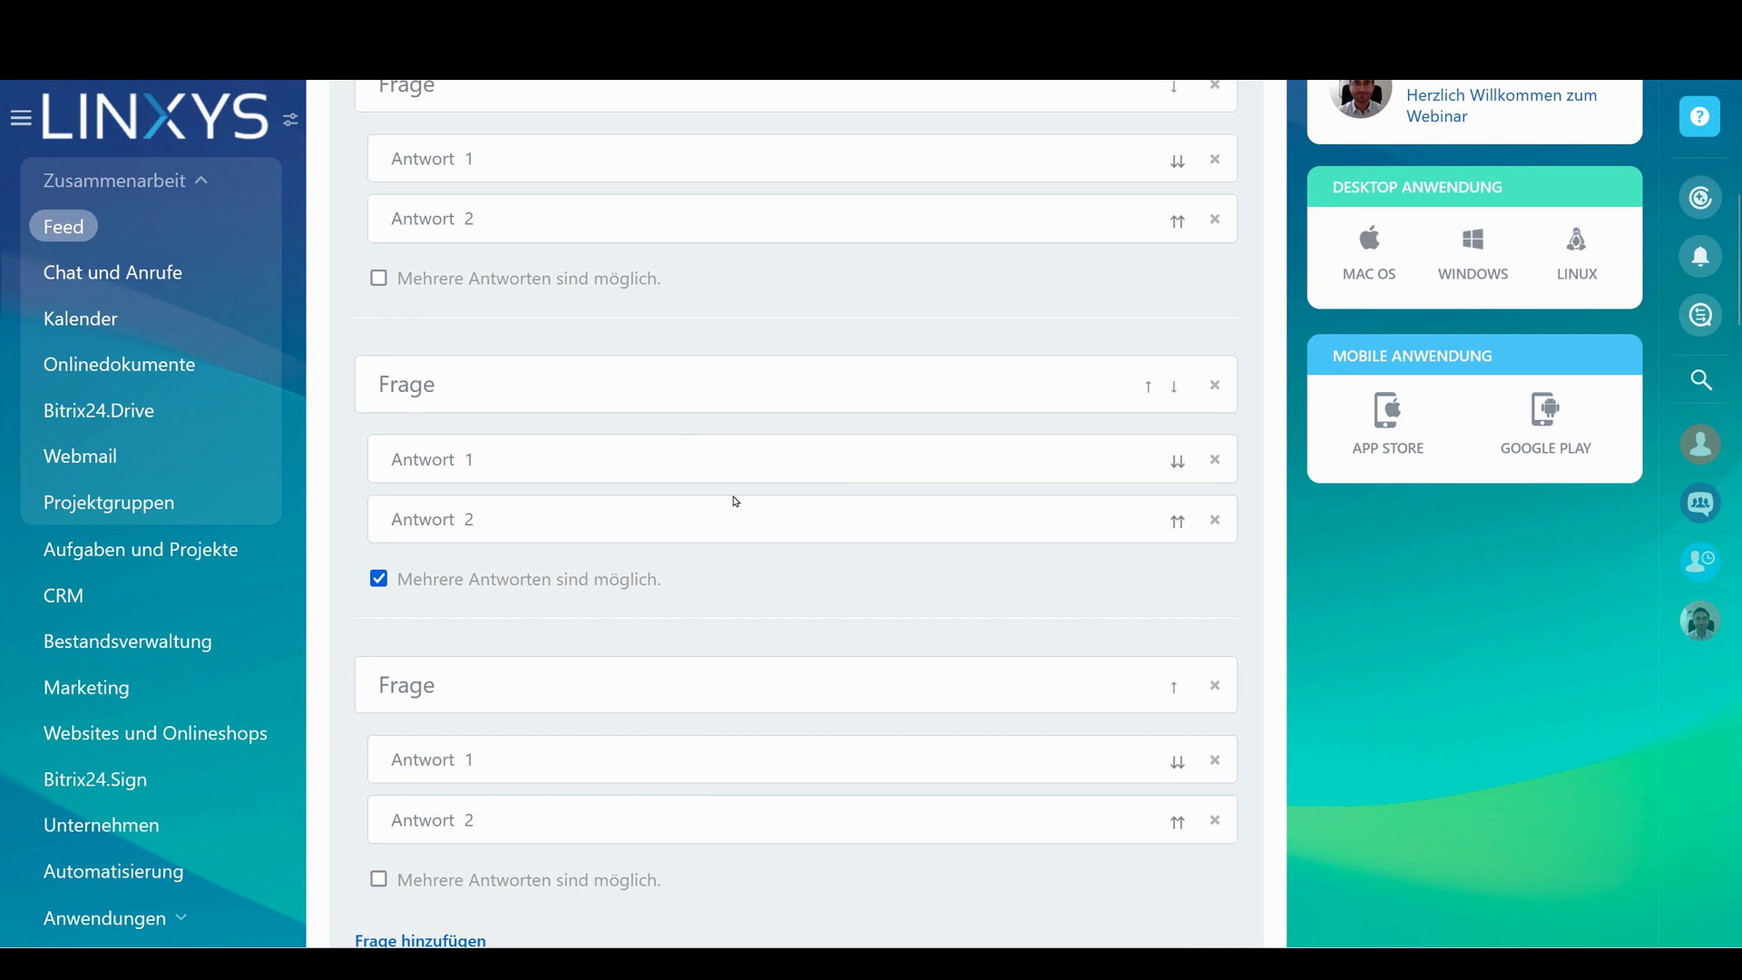
pyautogui.scroll(-5, 735, 501)
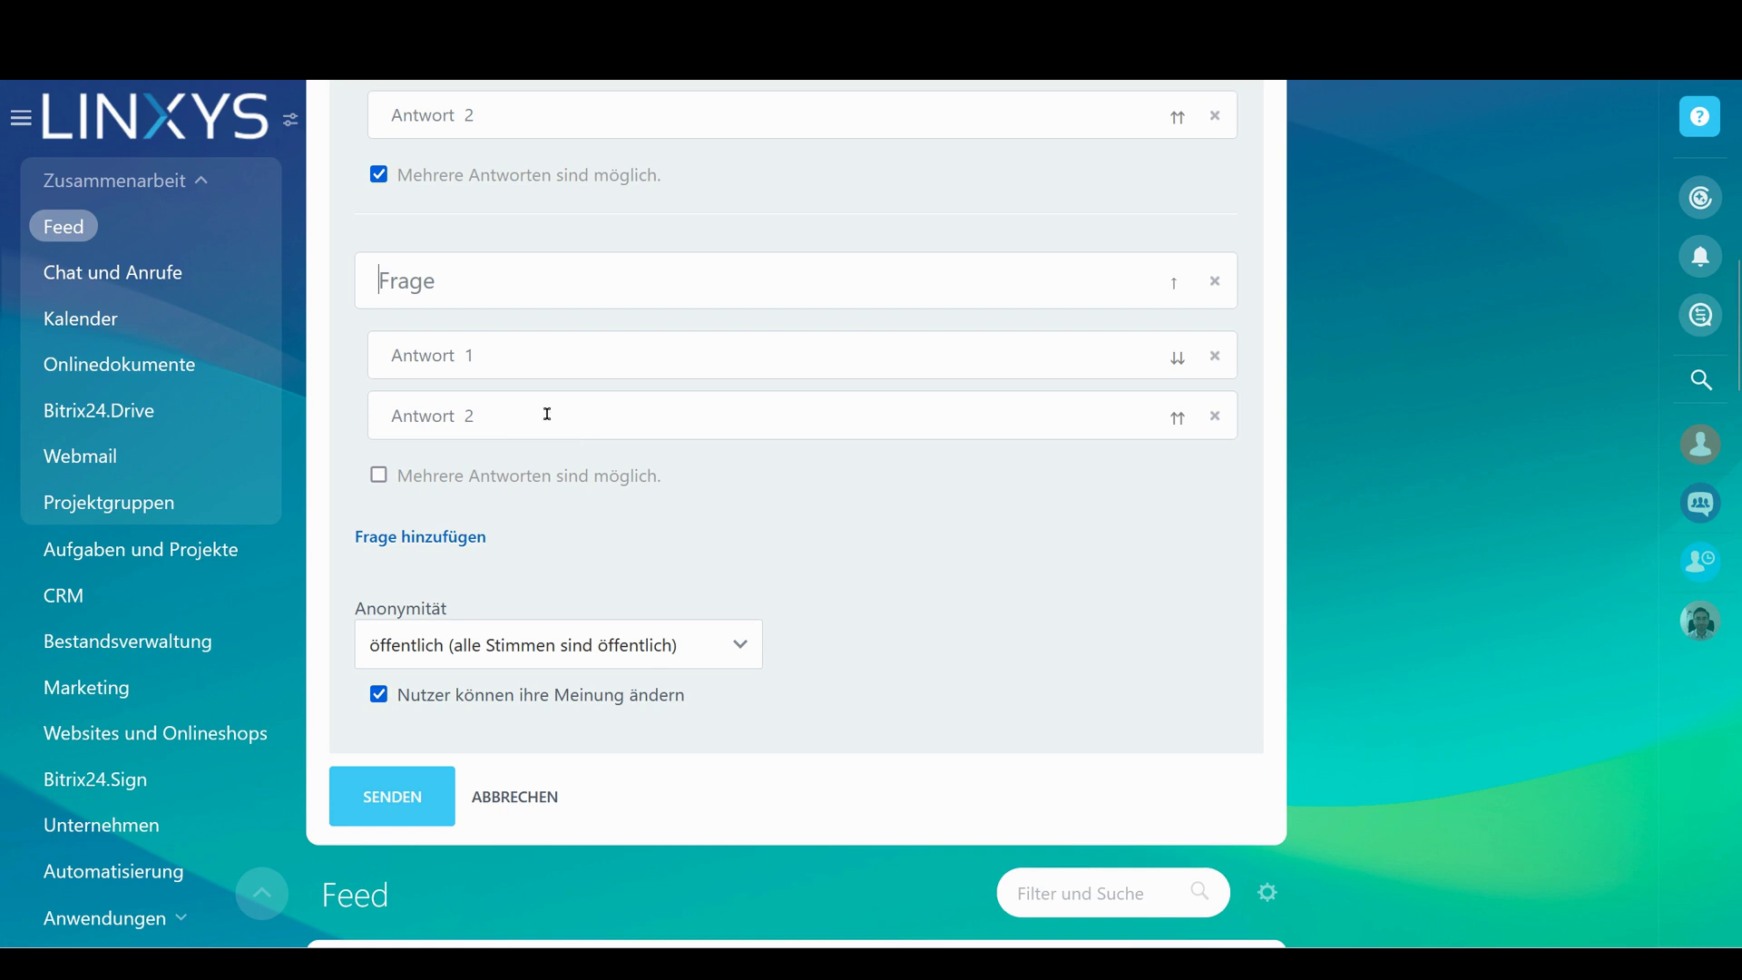
pyautogui.press('Return')
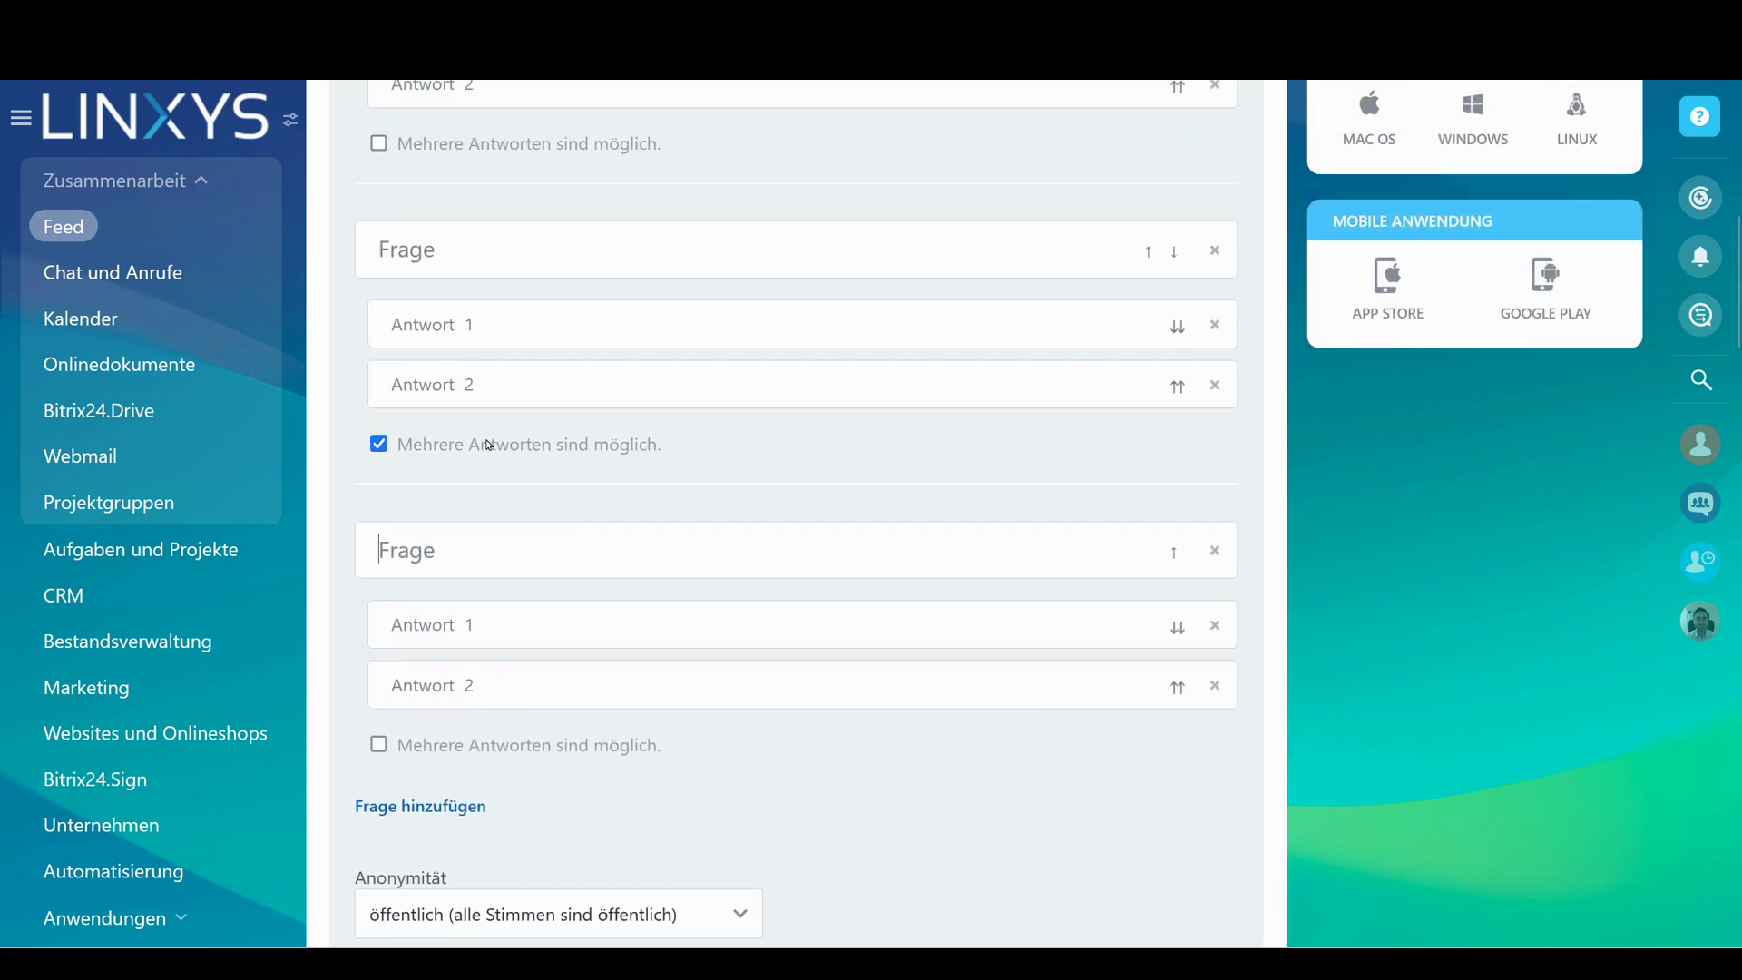
pyautogui.scroll(-3, 490, 444)
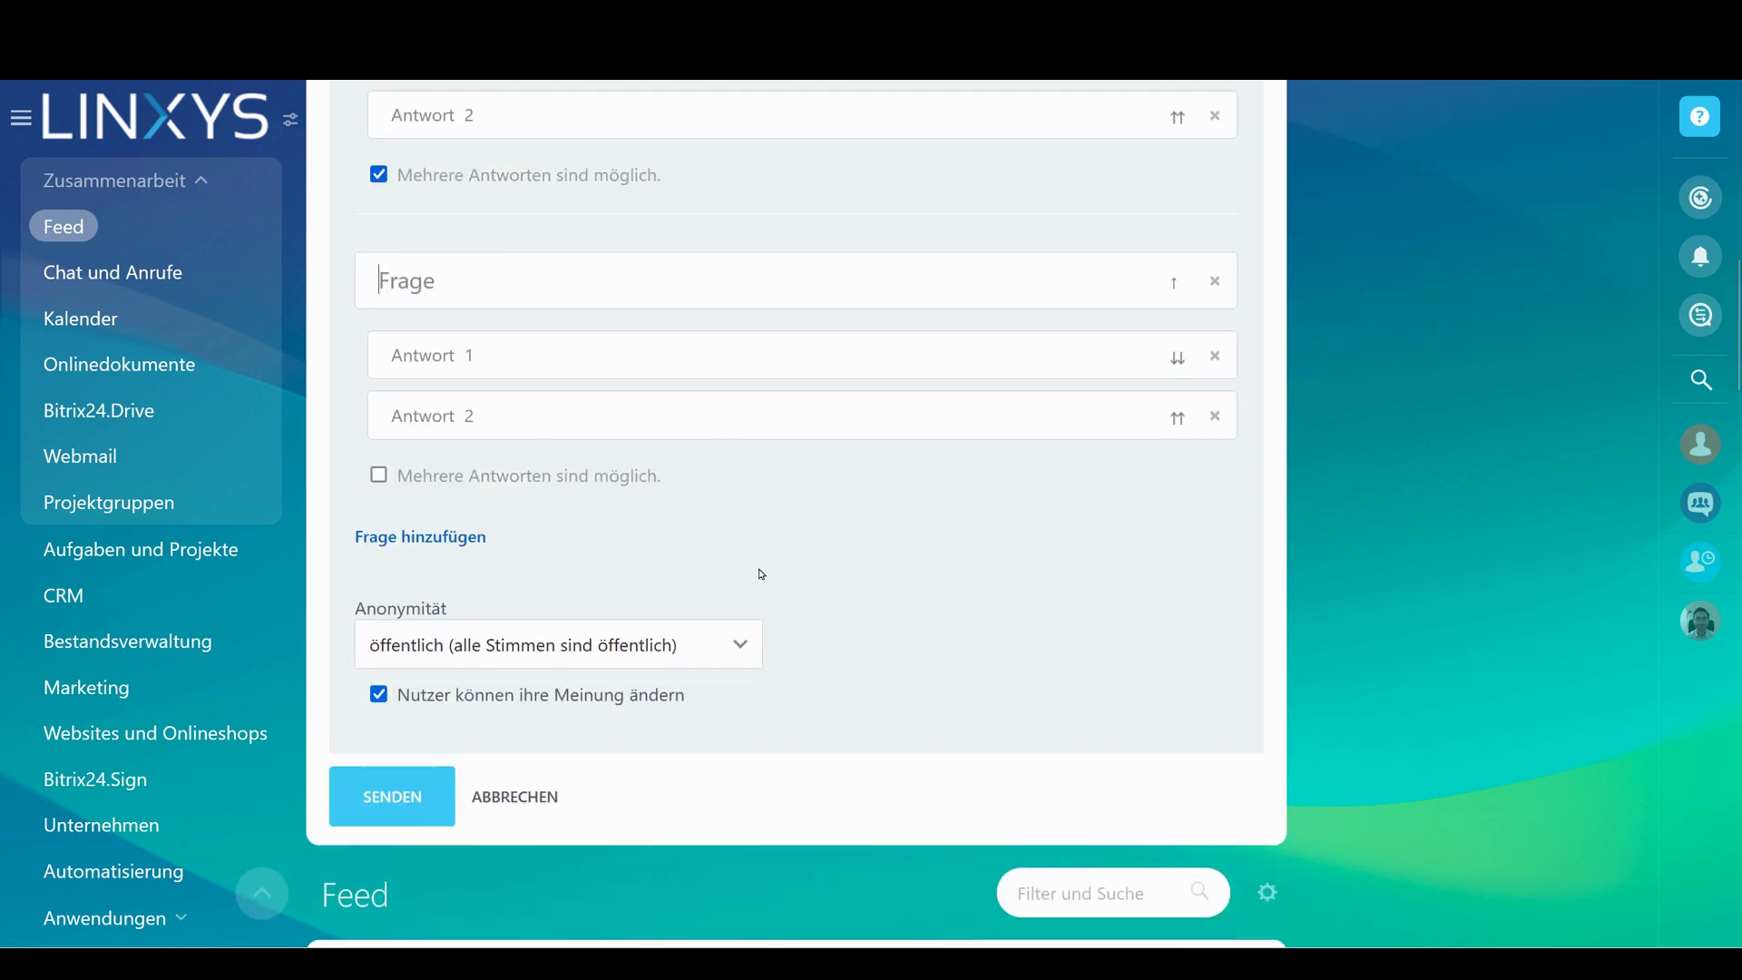
pyautogui.scroll(7, 761, 573)
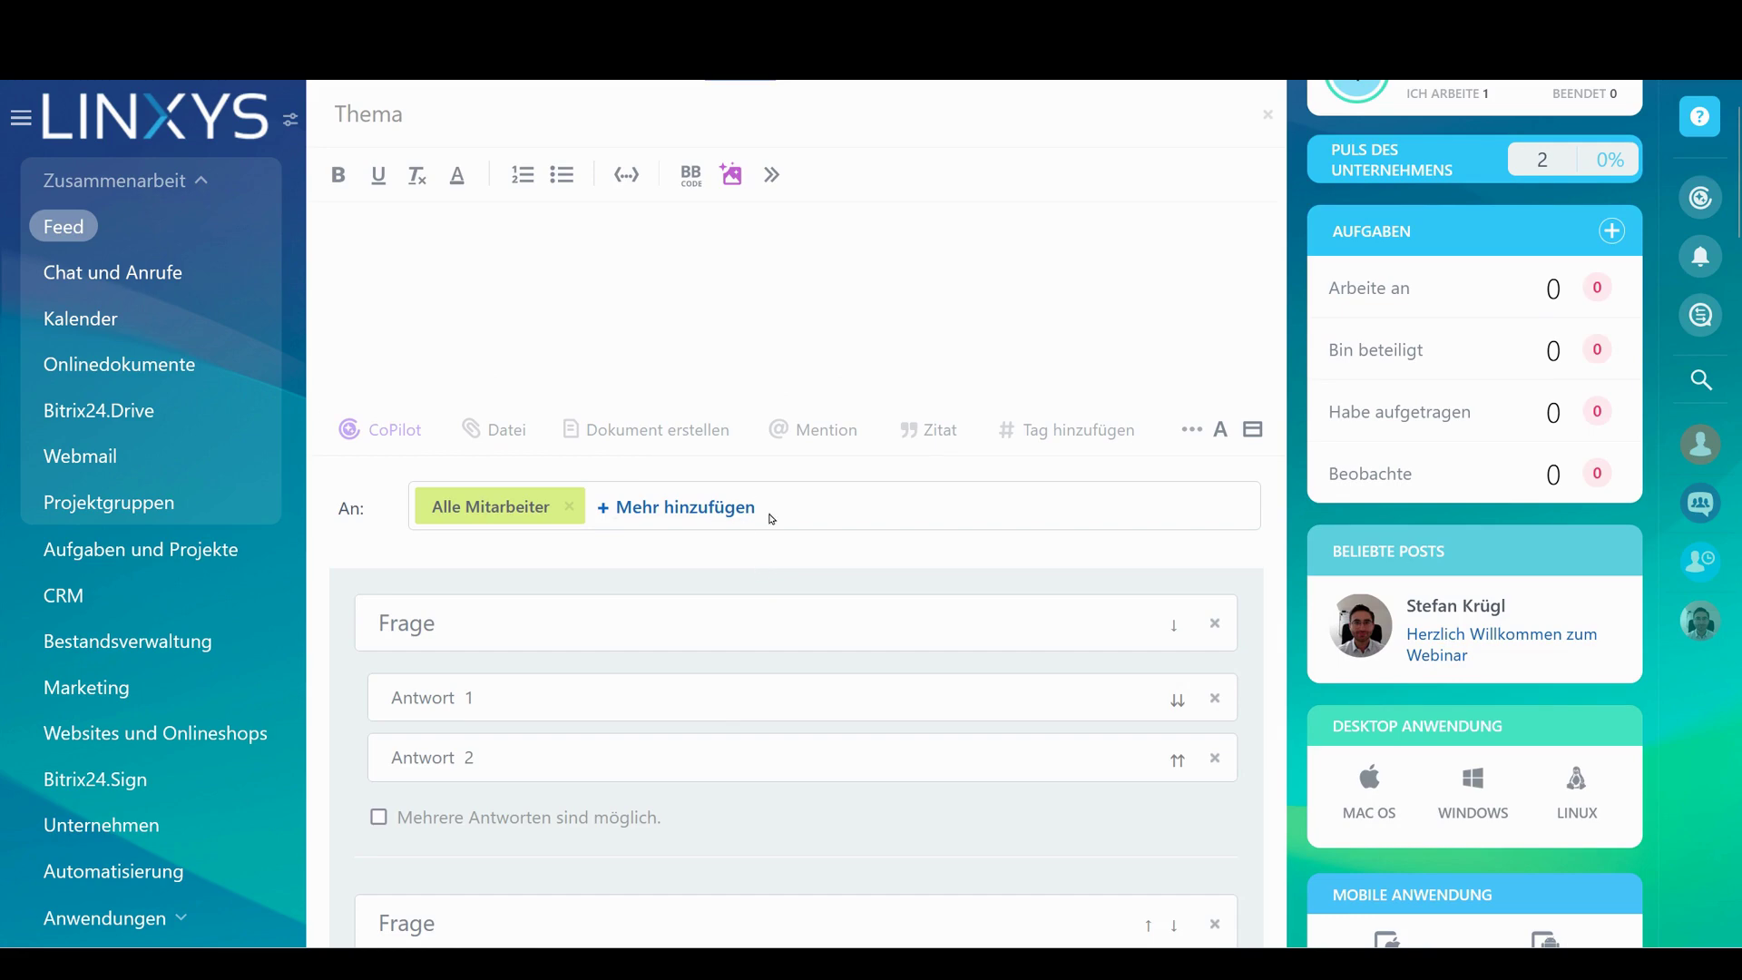
pyautogui.scroll(-10, 771, 519)
pyautogui.click(523, 664)
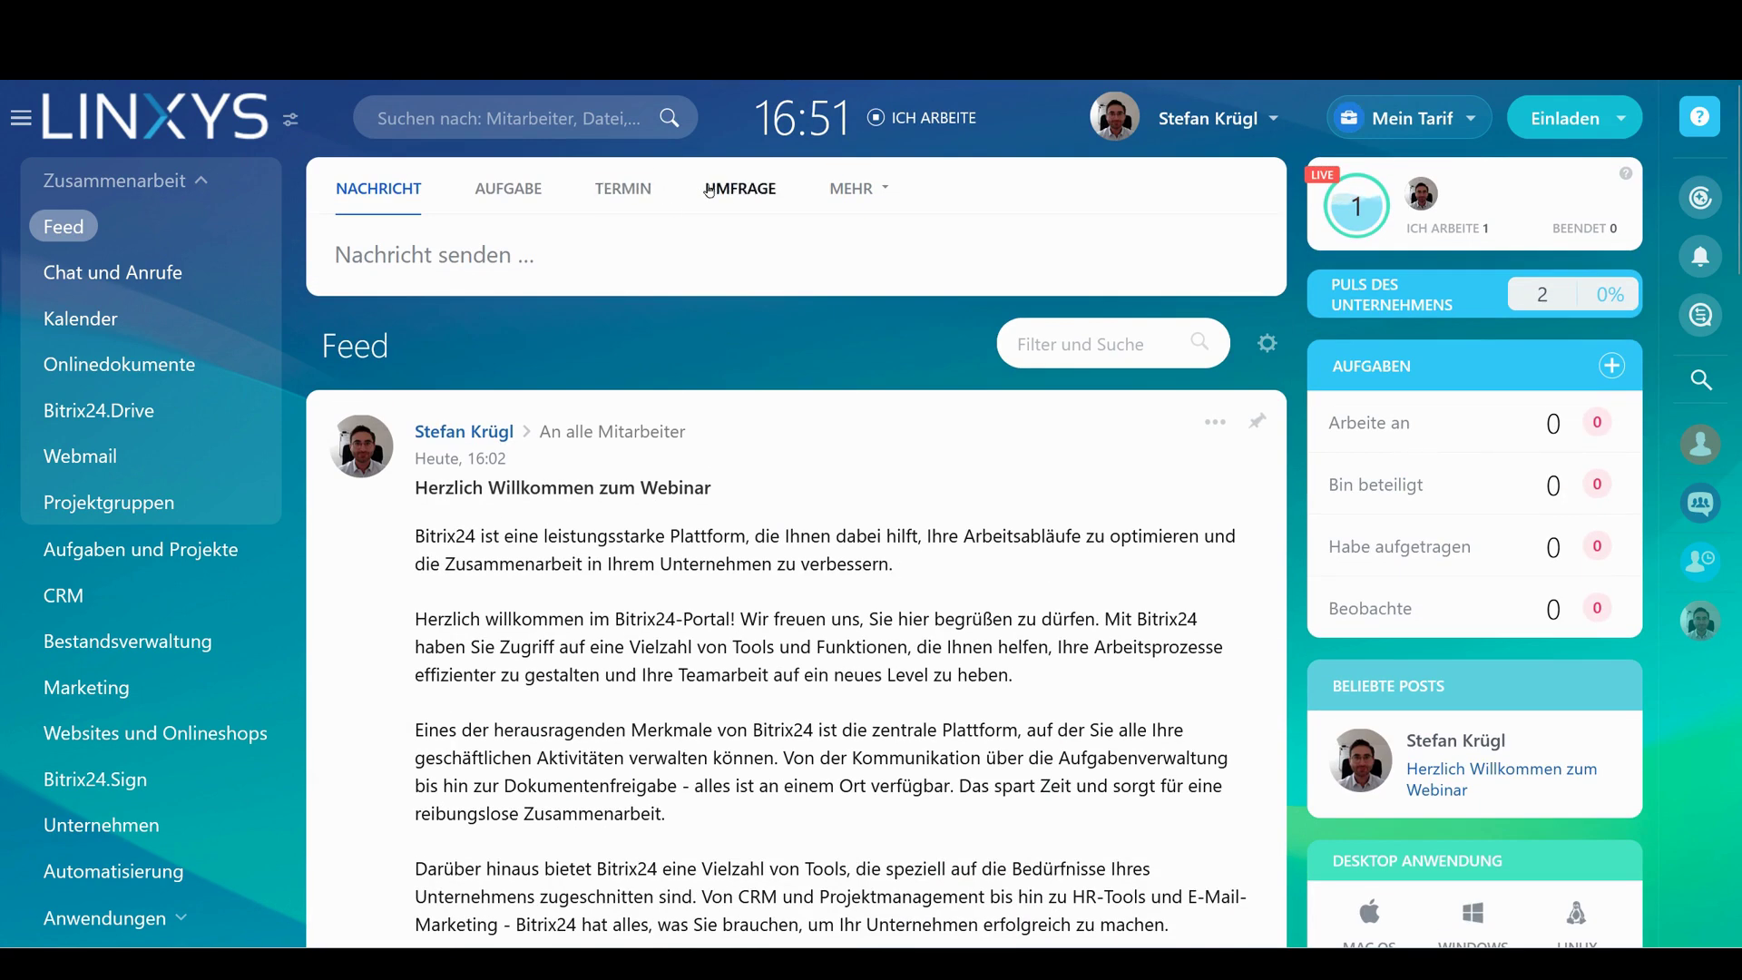
# Switch the composer back to a message and remove the Alle Mitarbeiter recipient
pyautogui.click(709, 190)
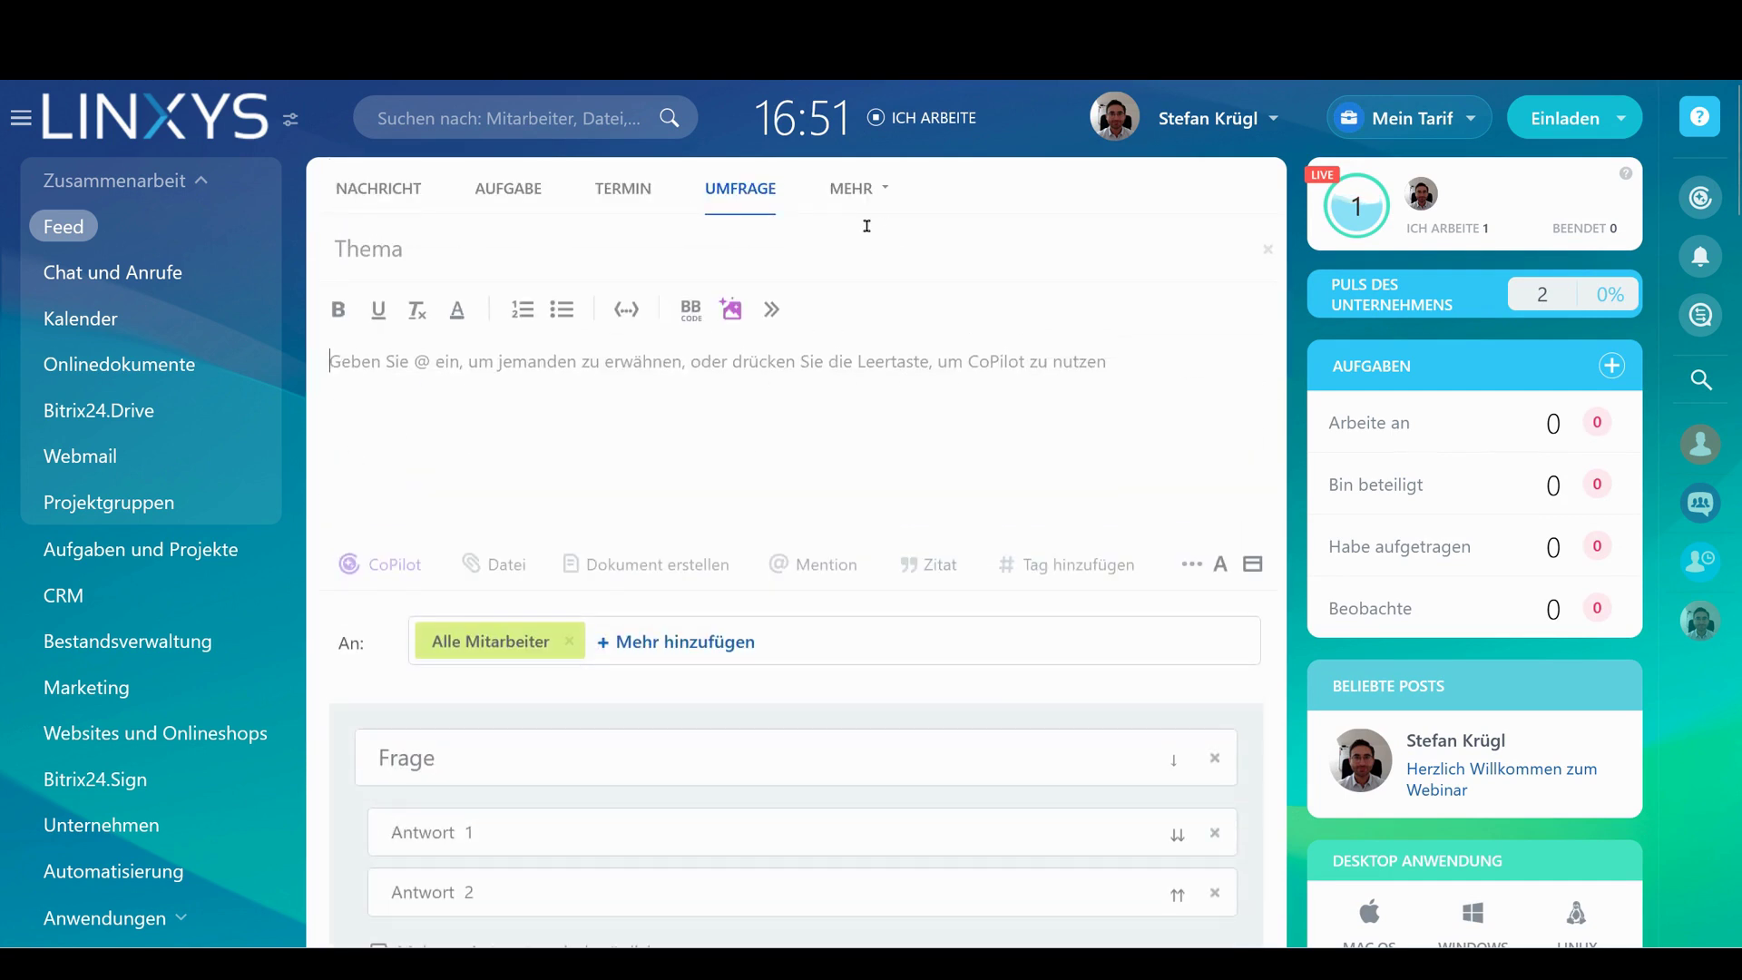
pyautogui.click(404, 208)
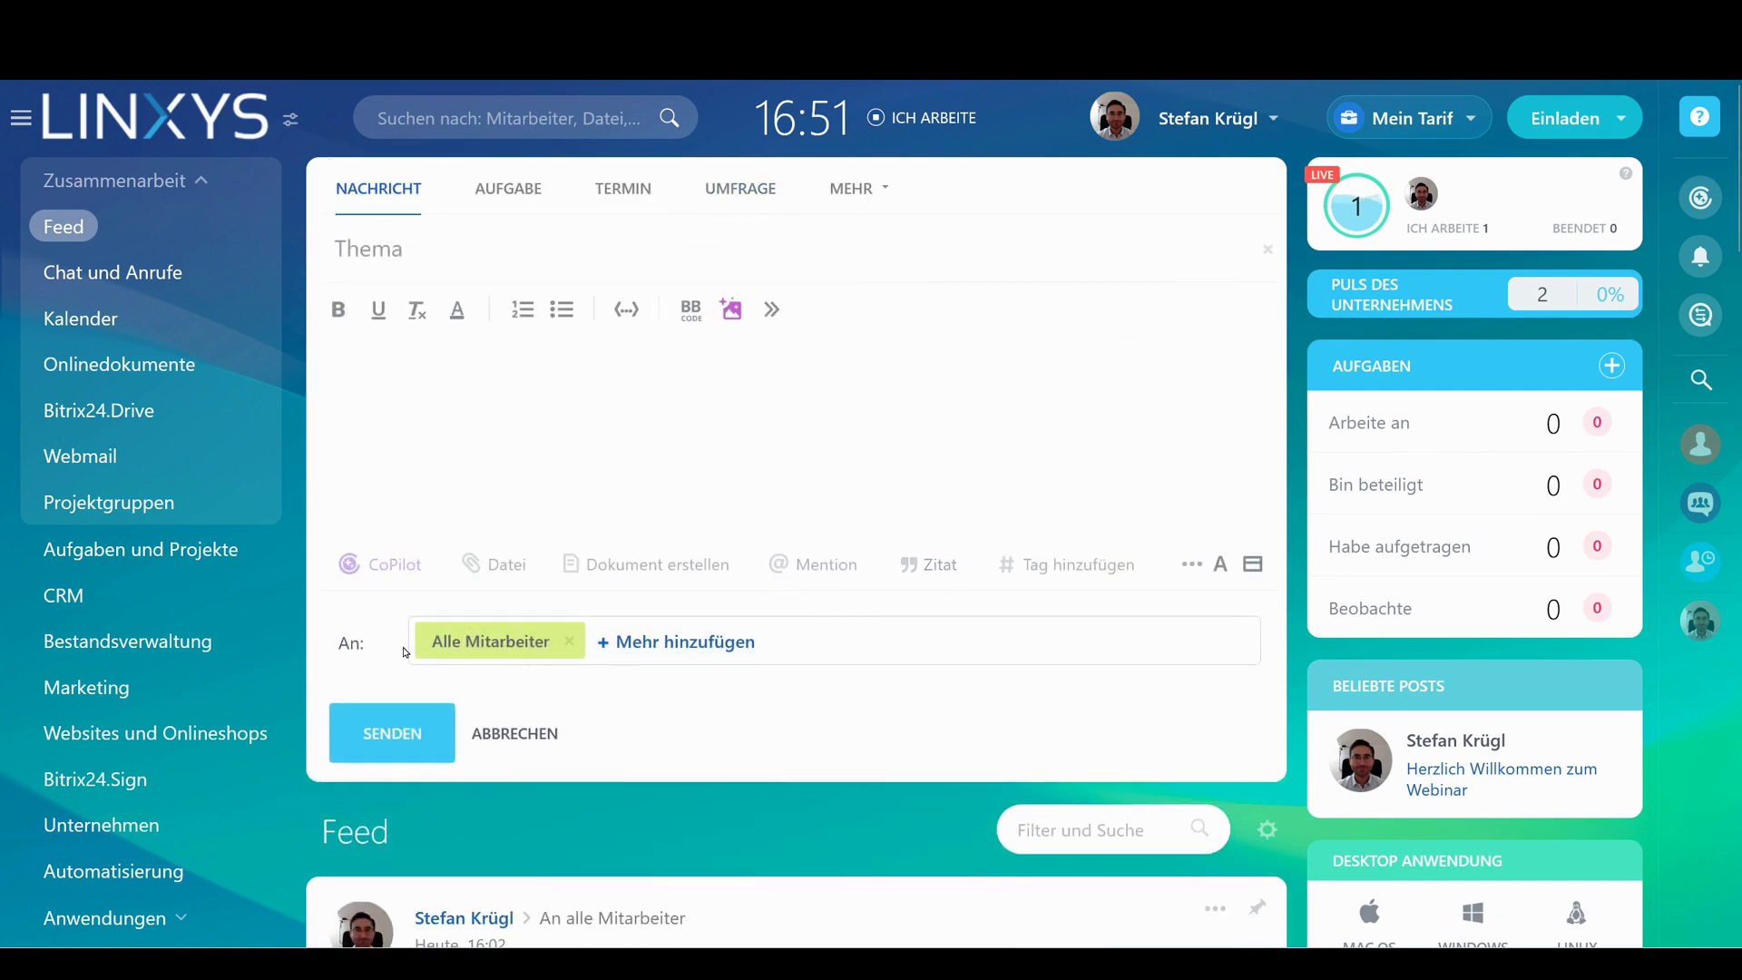
pyautogui.moveTo(440, 643); pyautogui.dragTo(561, 655)
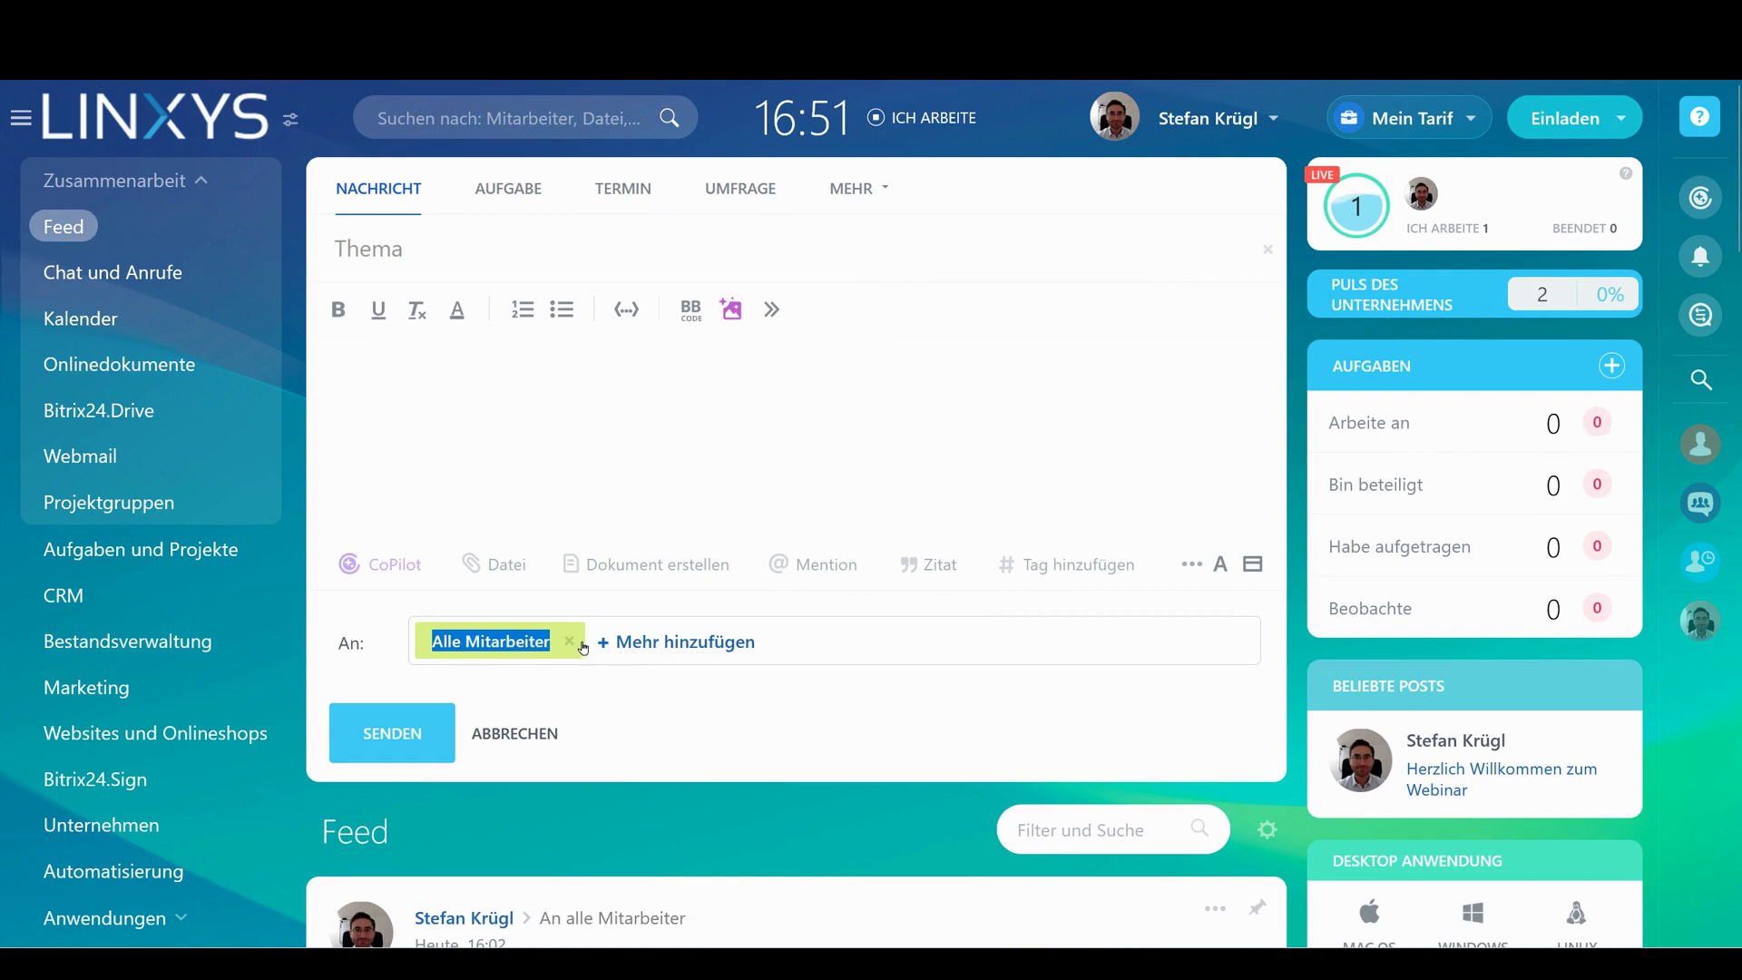
pyautogui.click(574, 646)
# Address the post to the admin user and the Buchhaltung department
pyautogui.click(578, 648)
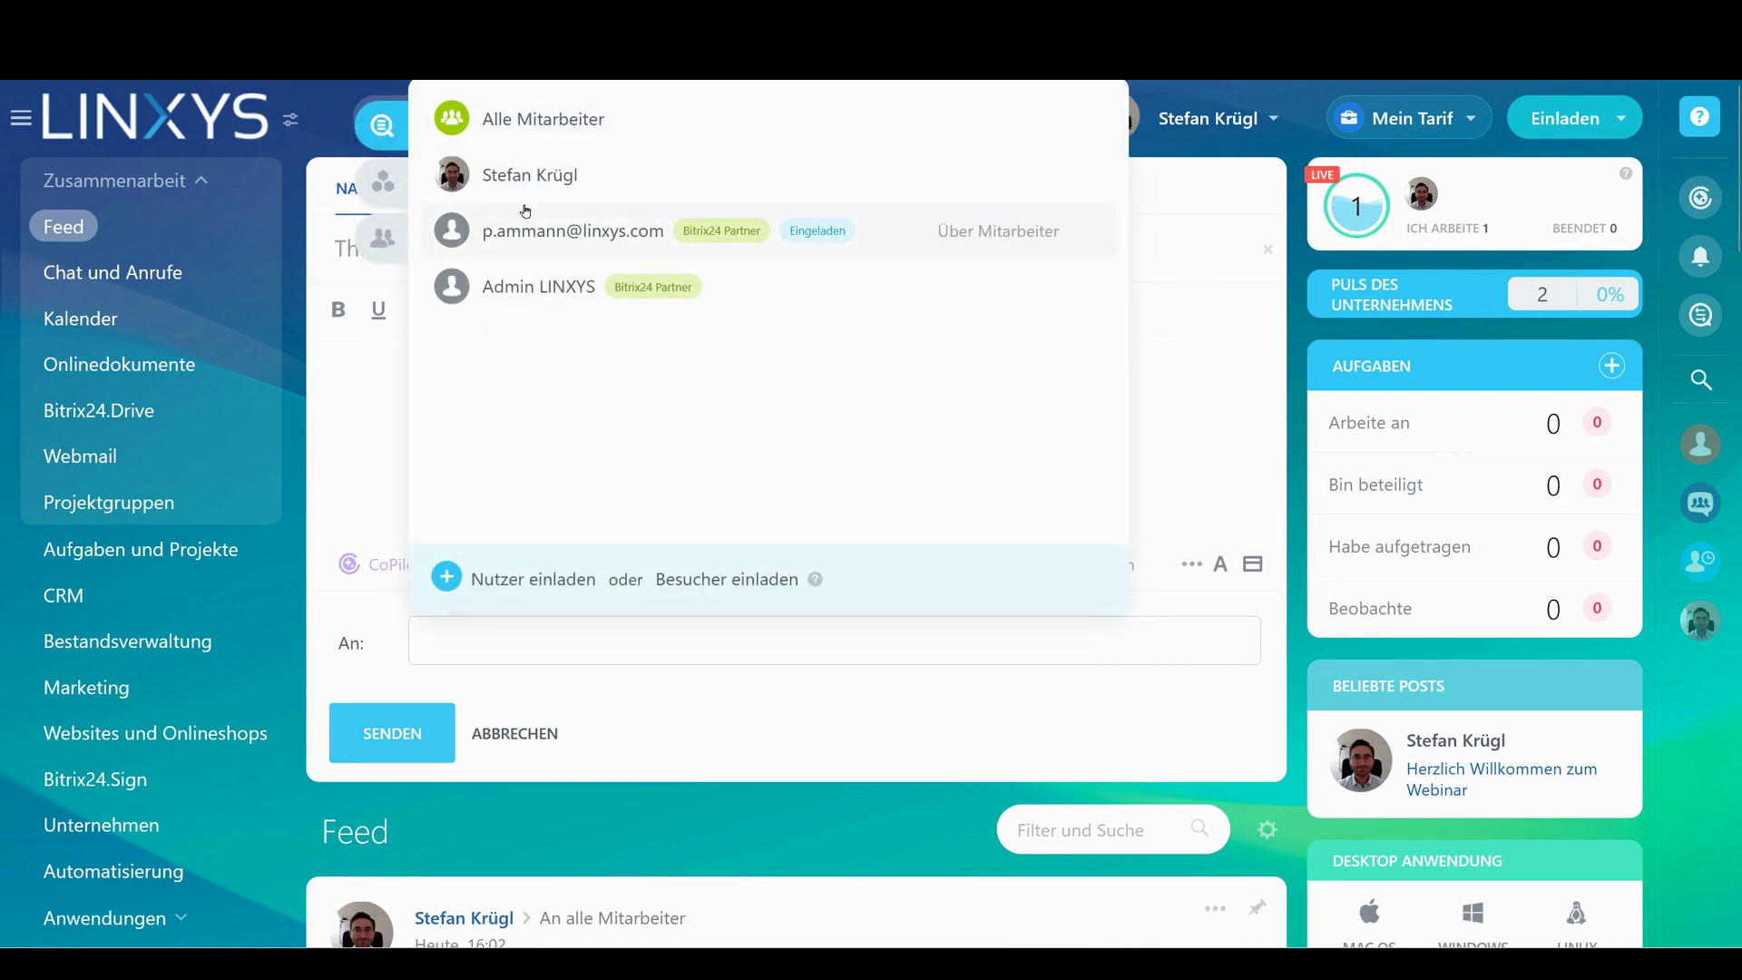
pyautogui.click(545, 291)
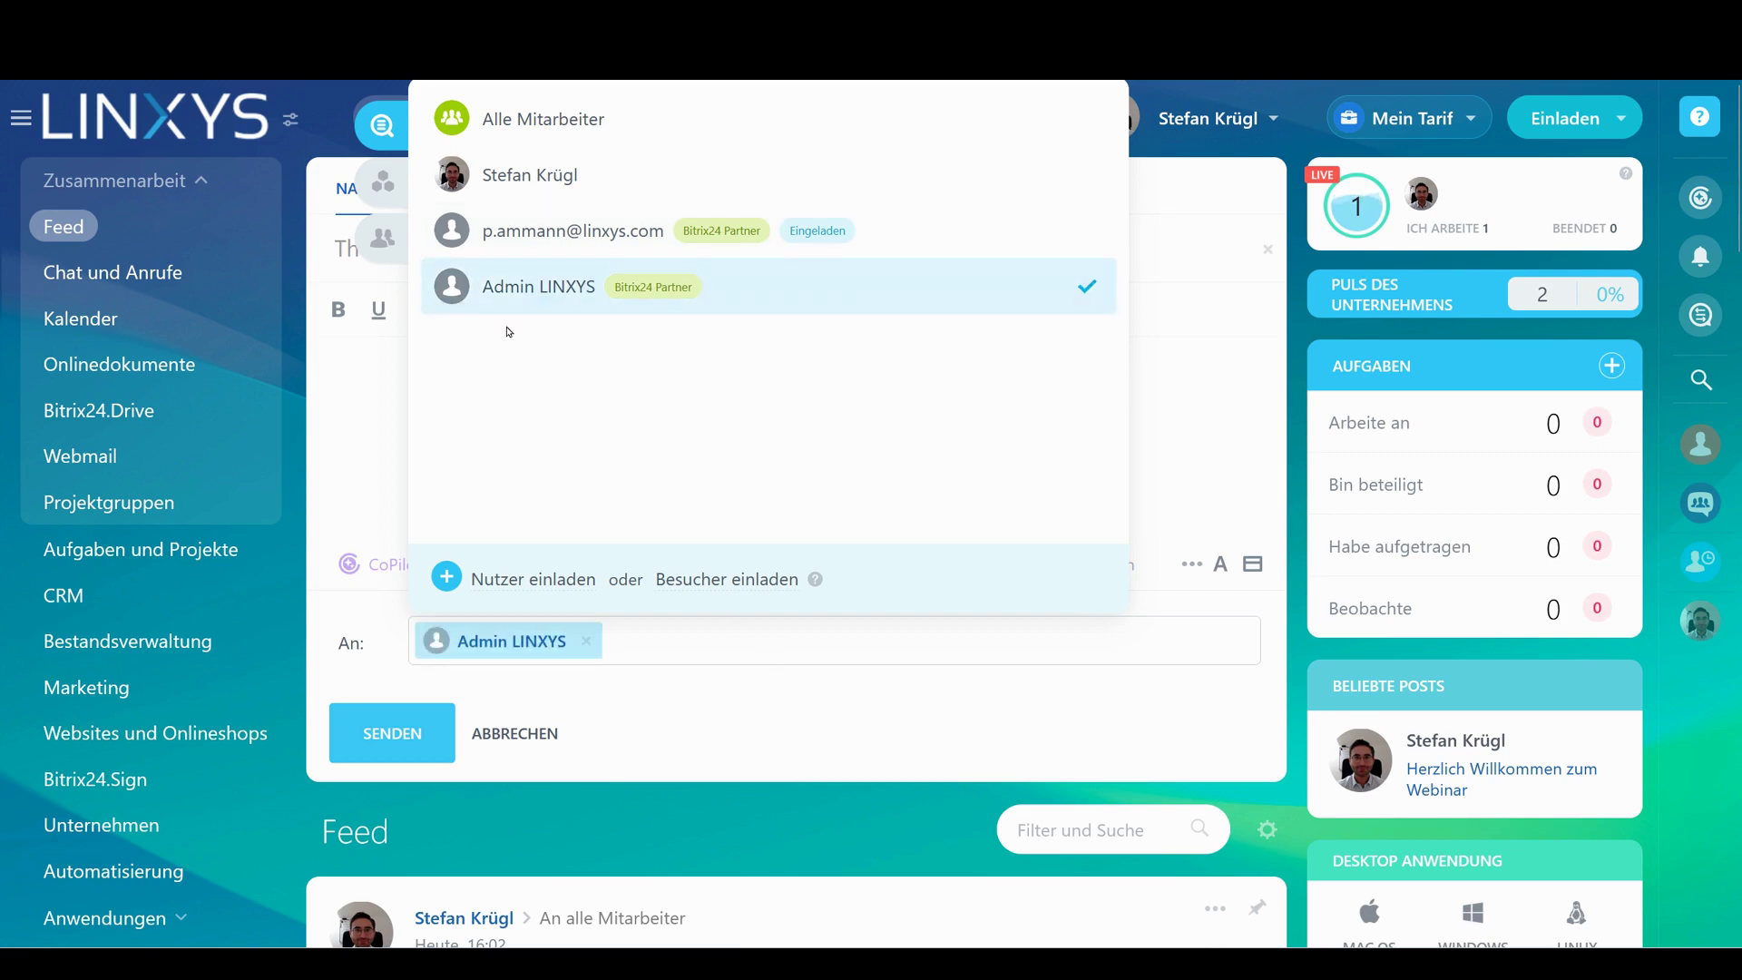
pyautogui.click(383, 182)
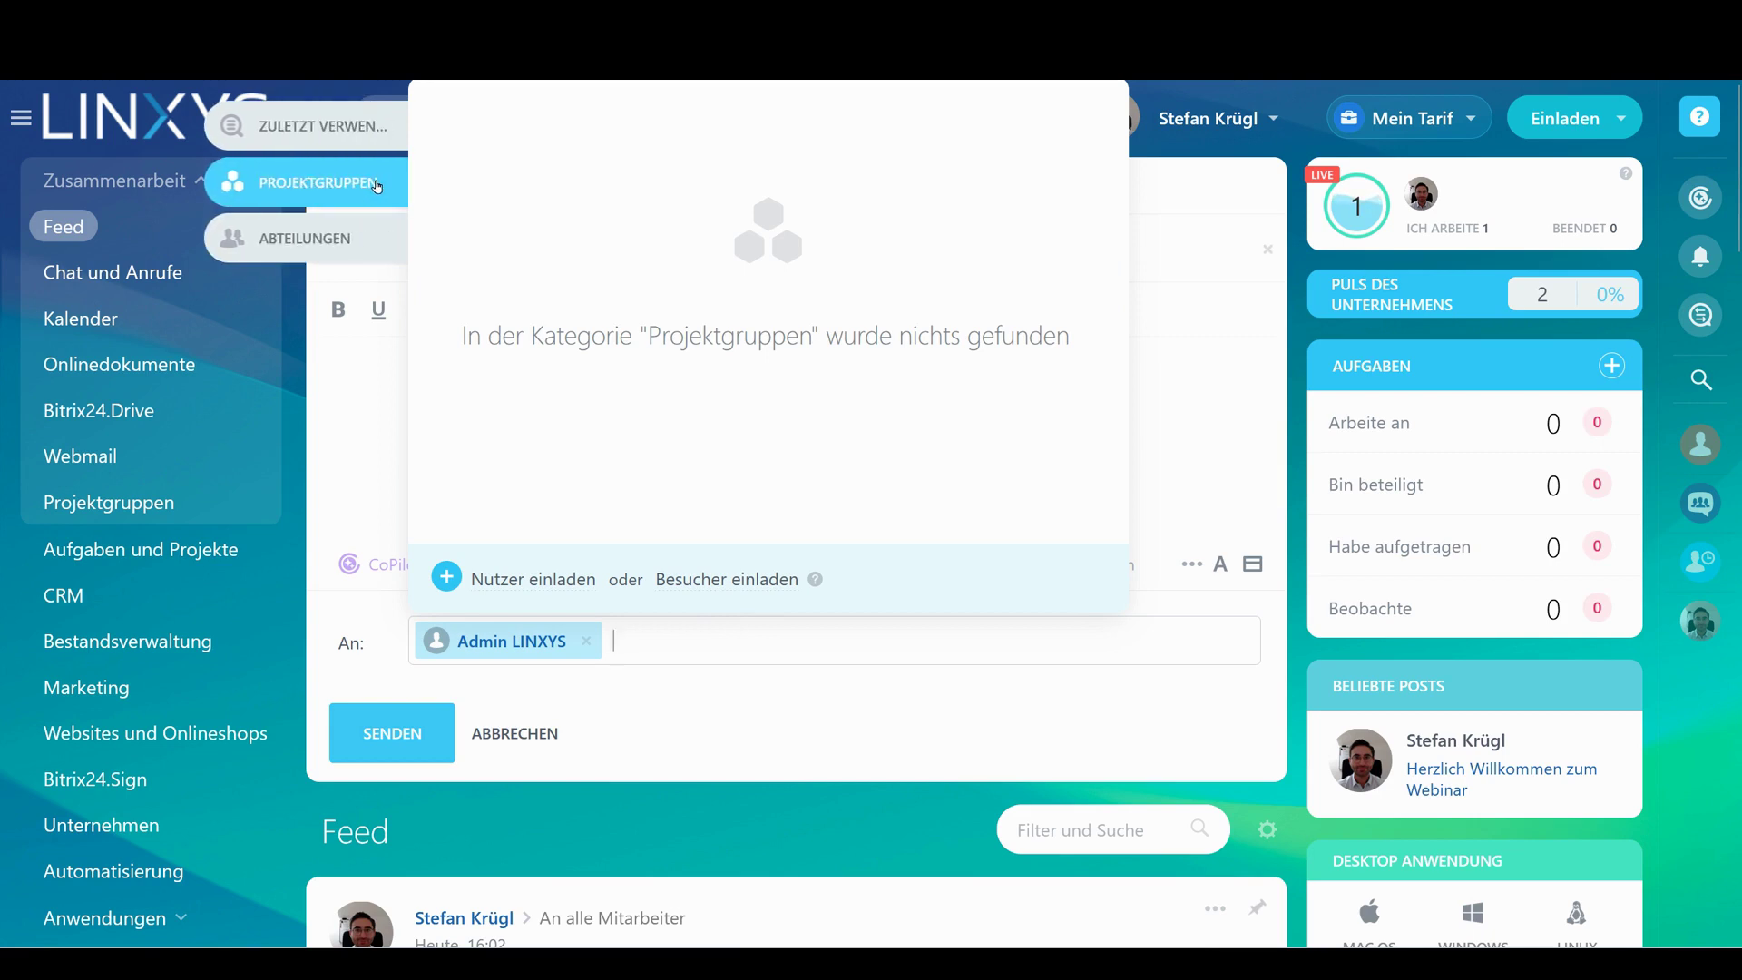
pyautogui.click(363, 236)
pyautogui.click(671, 184)
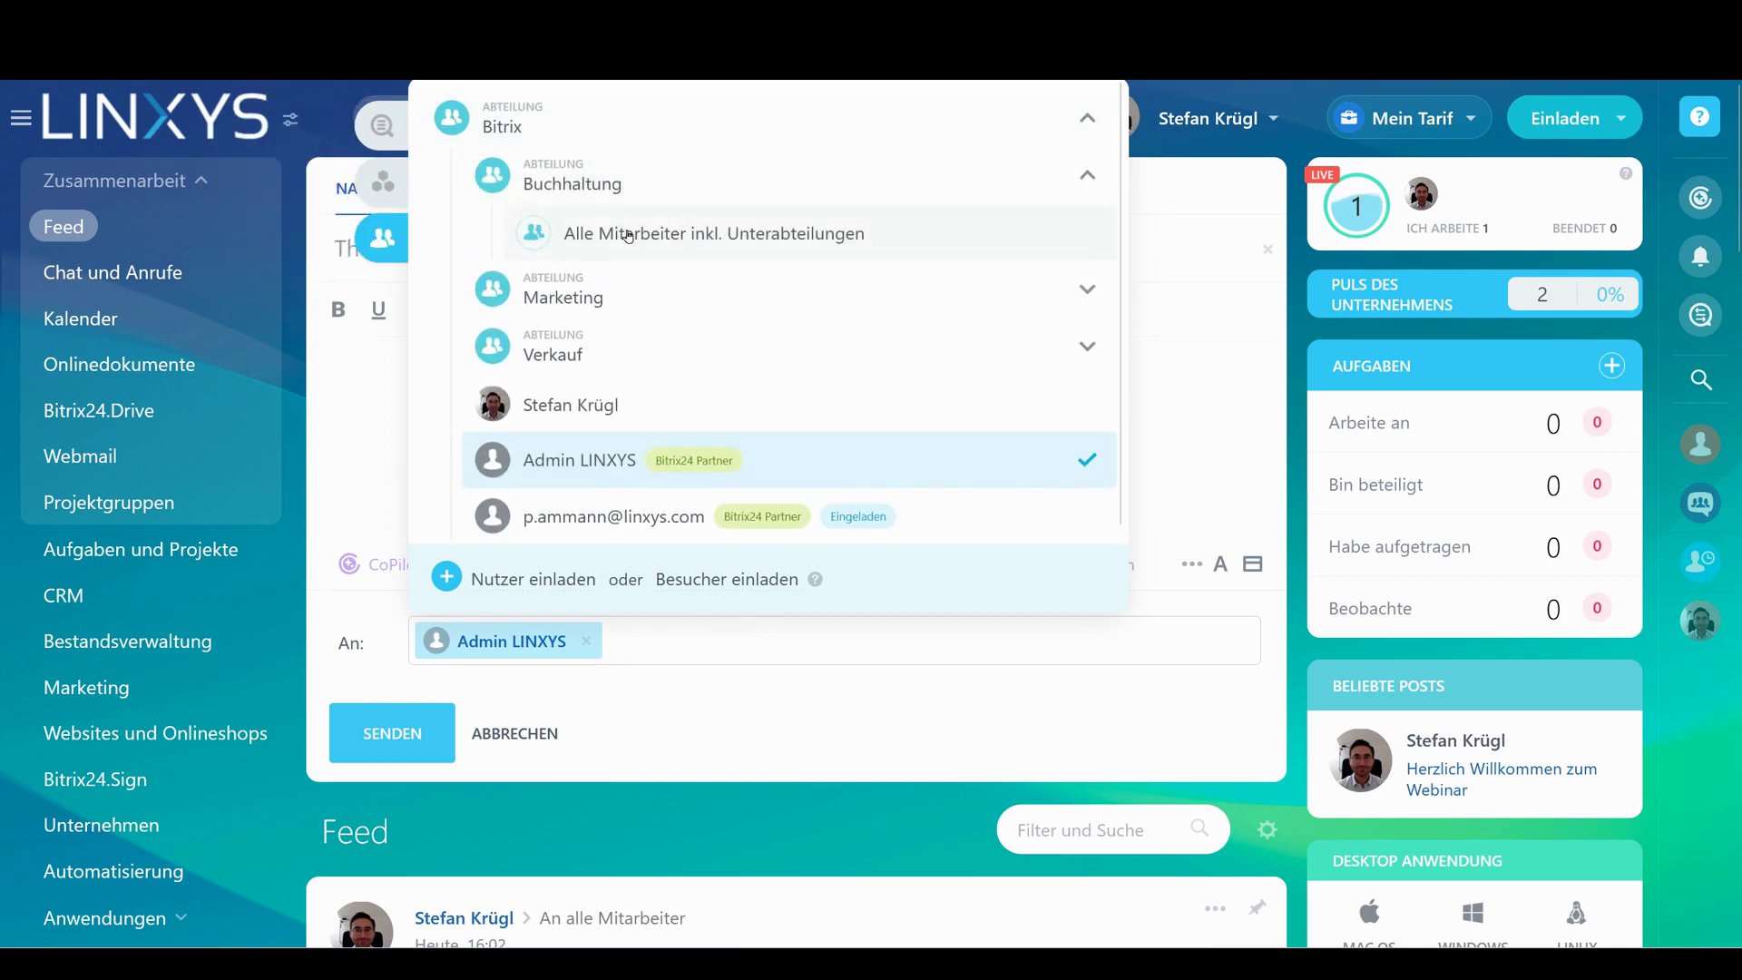
pyautogui.click(628, 236)
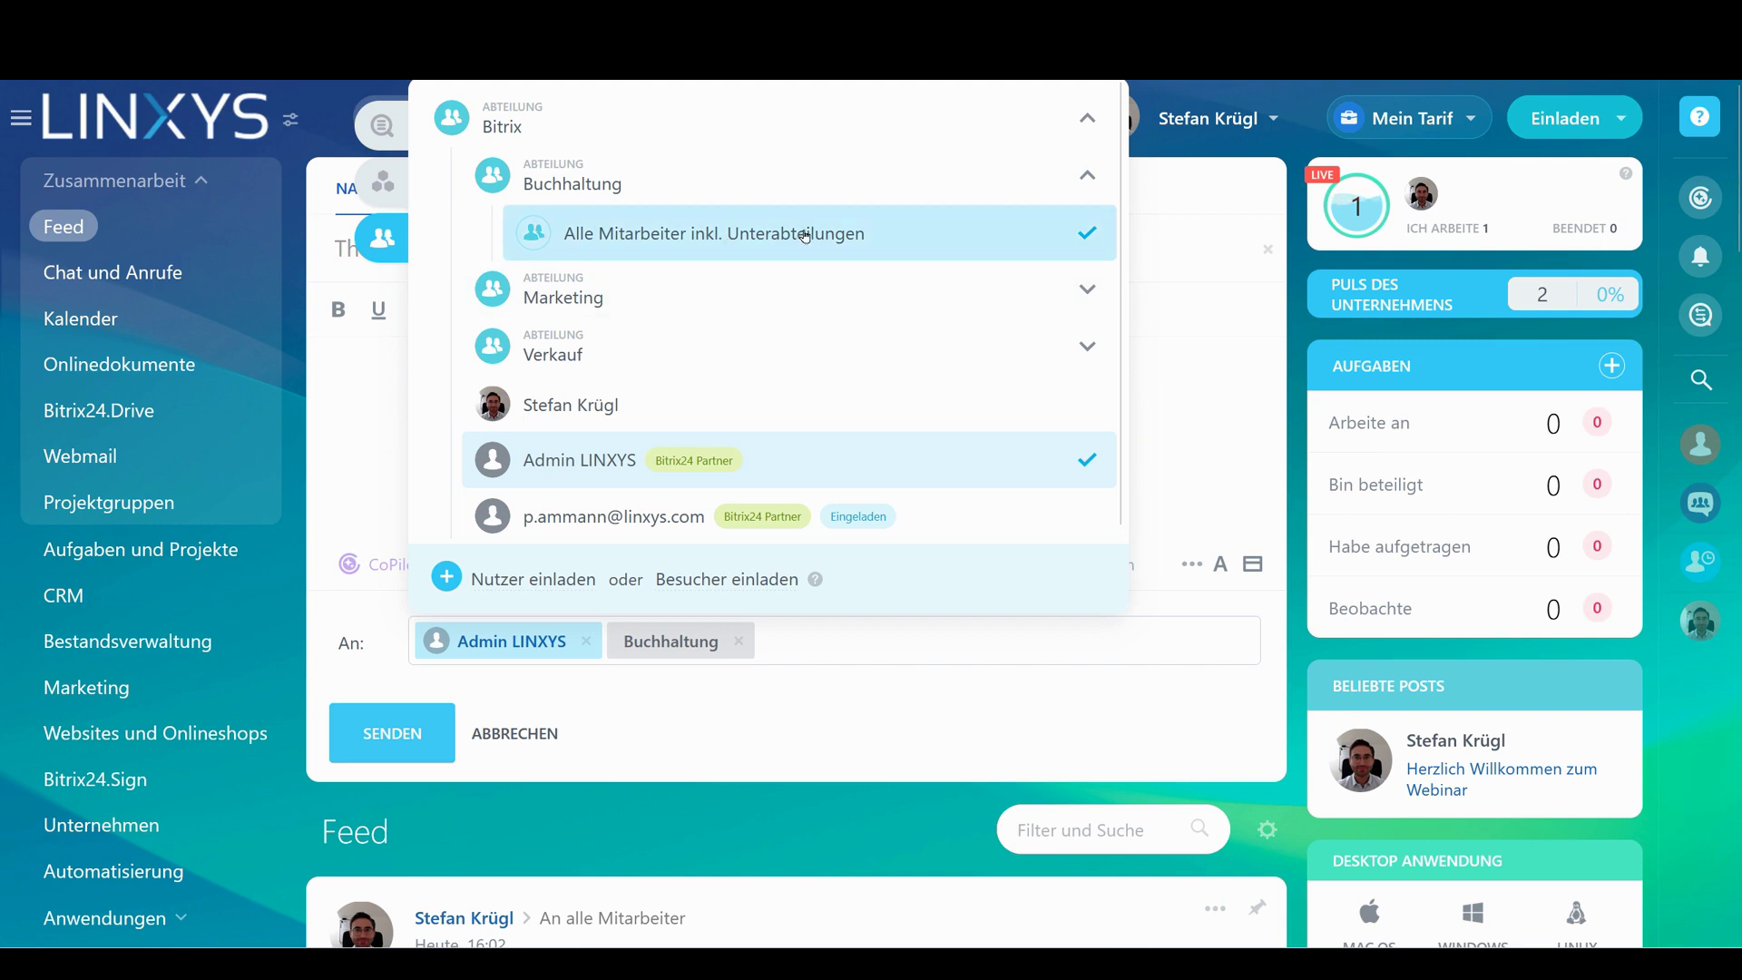
pyautogui.click(828, 687)
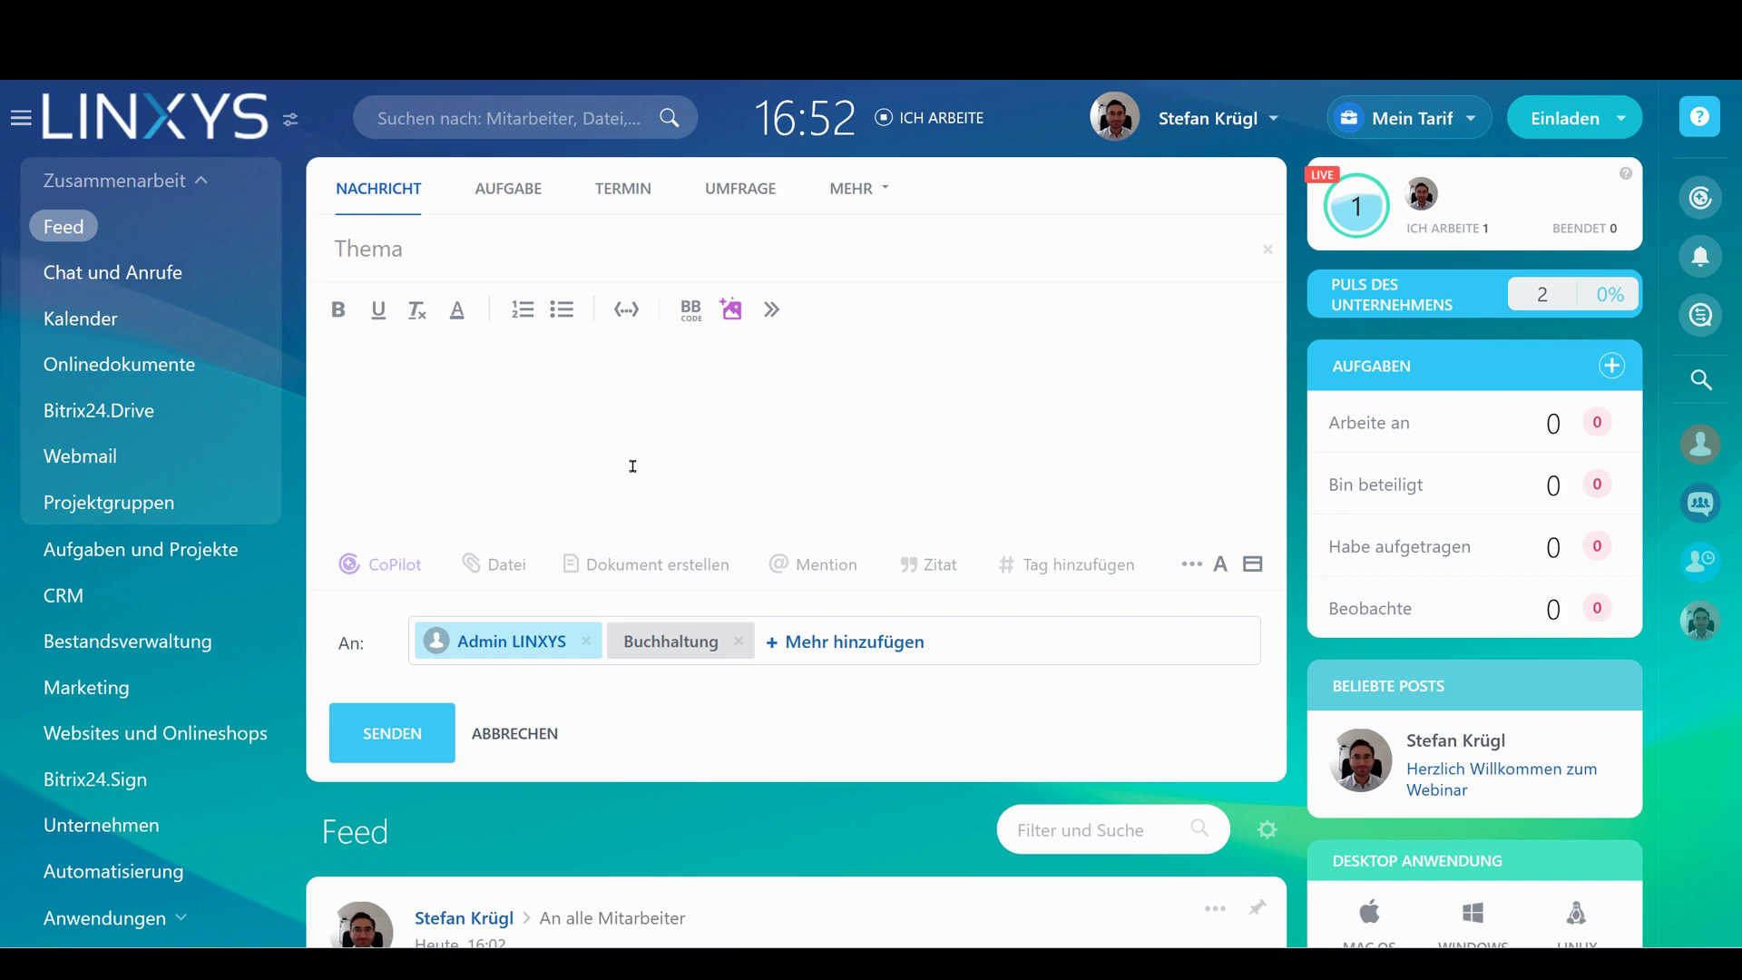
# Add a tags row to the post
pyautogui.click(596, 417)
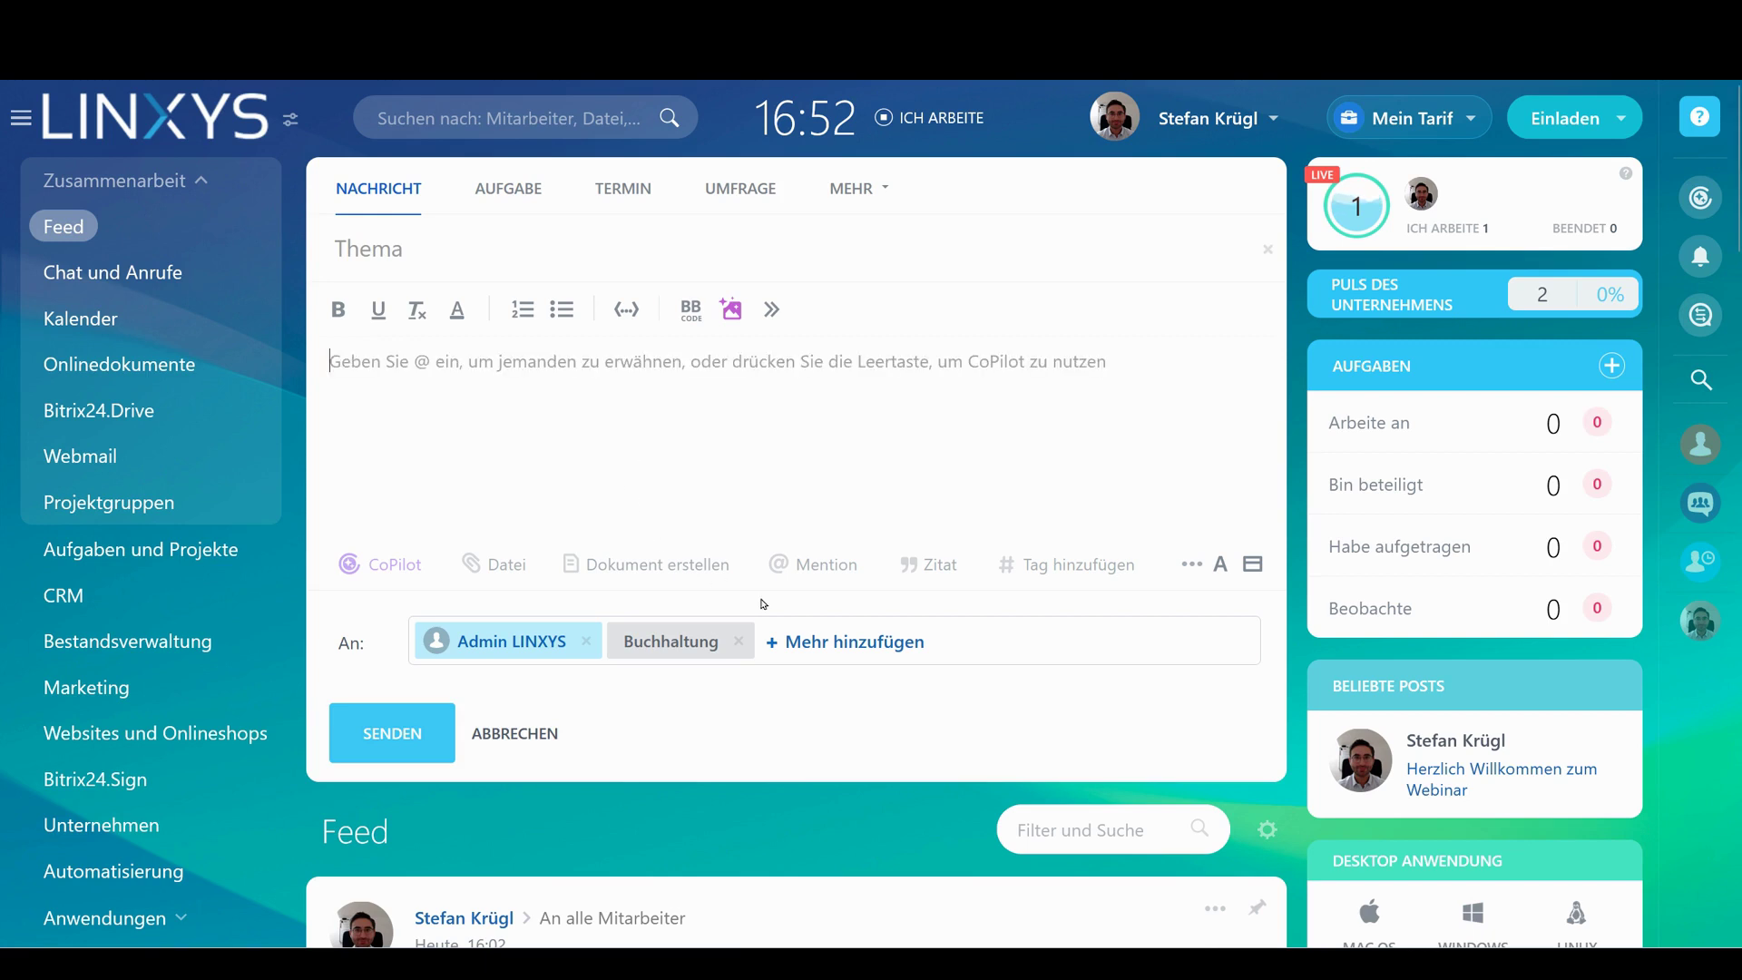
pyautogui.click(1055, 581)
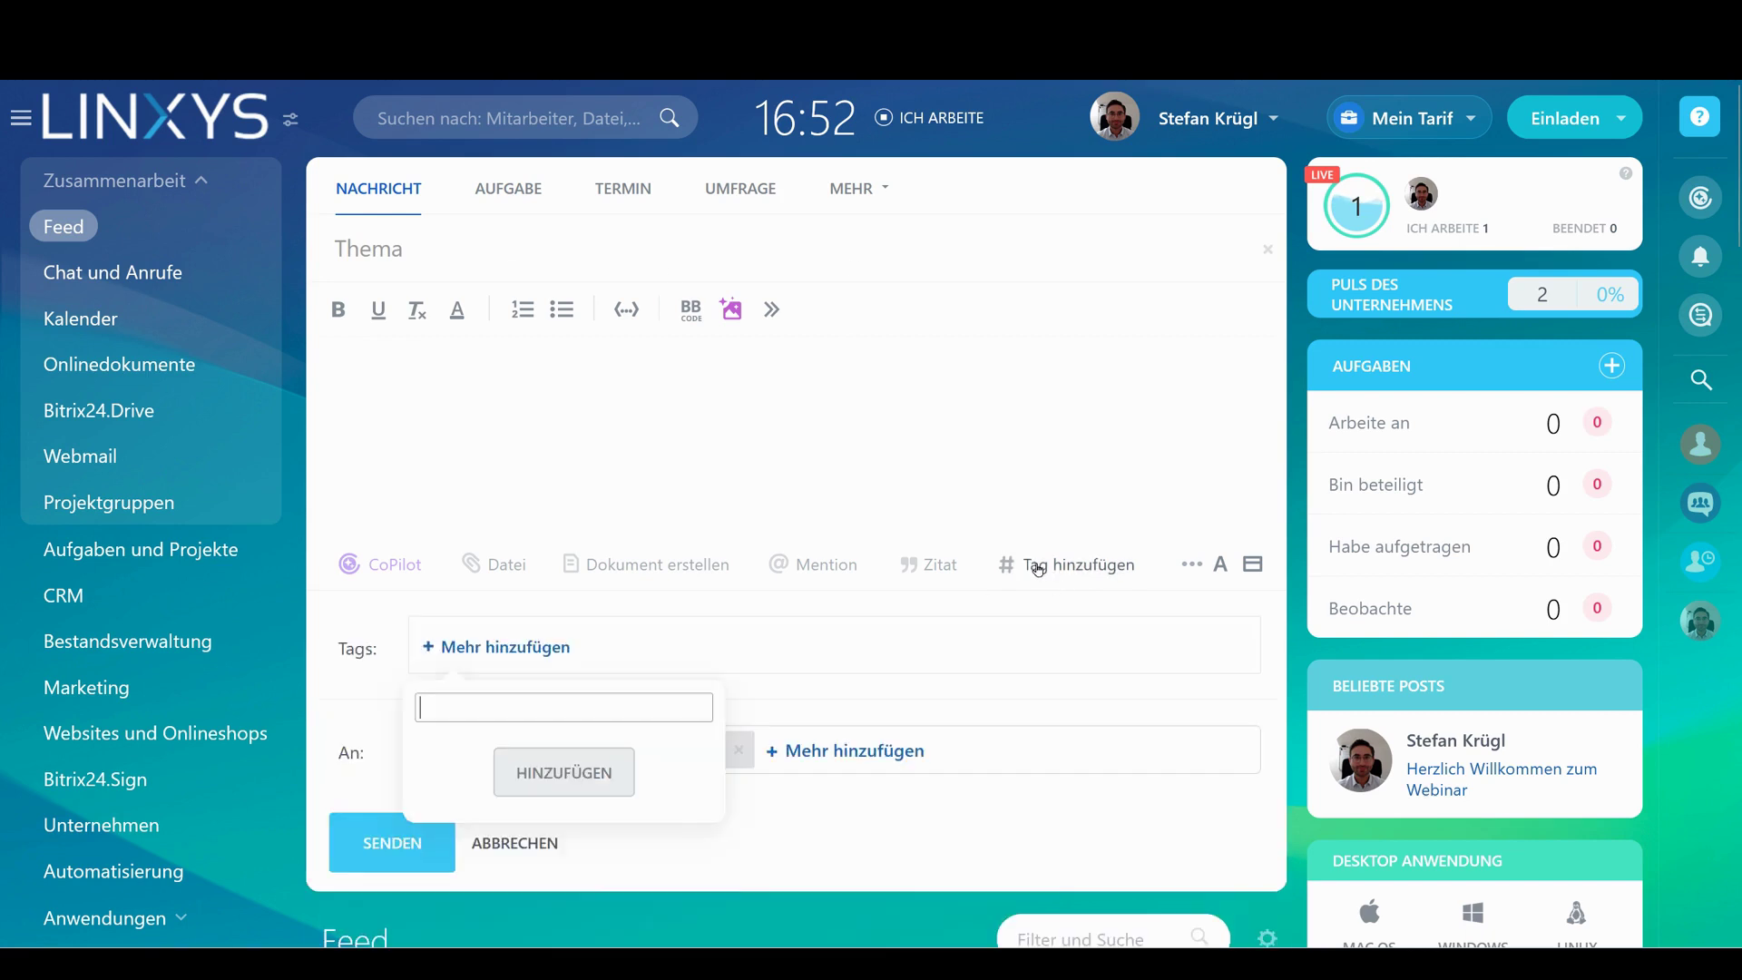
pyautogui.scroll(-8, 1010, 435)
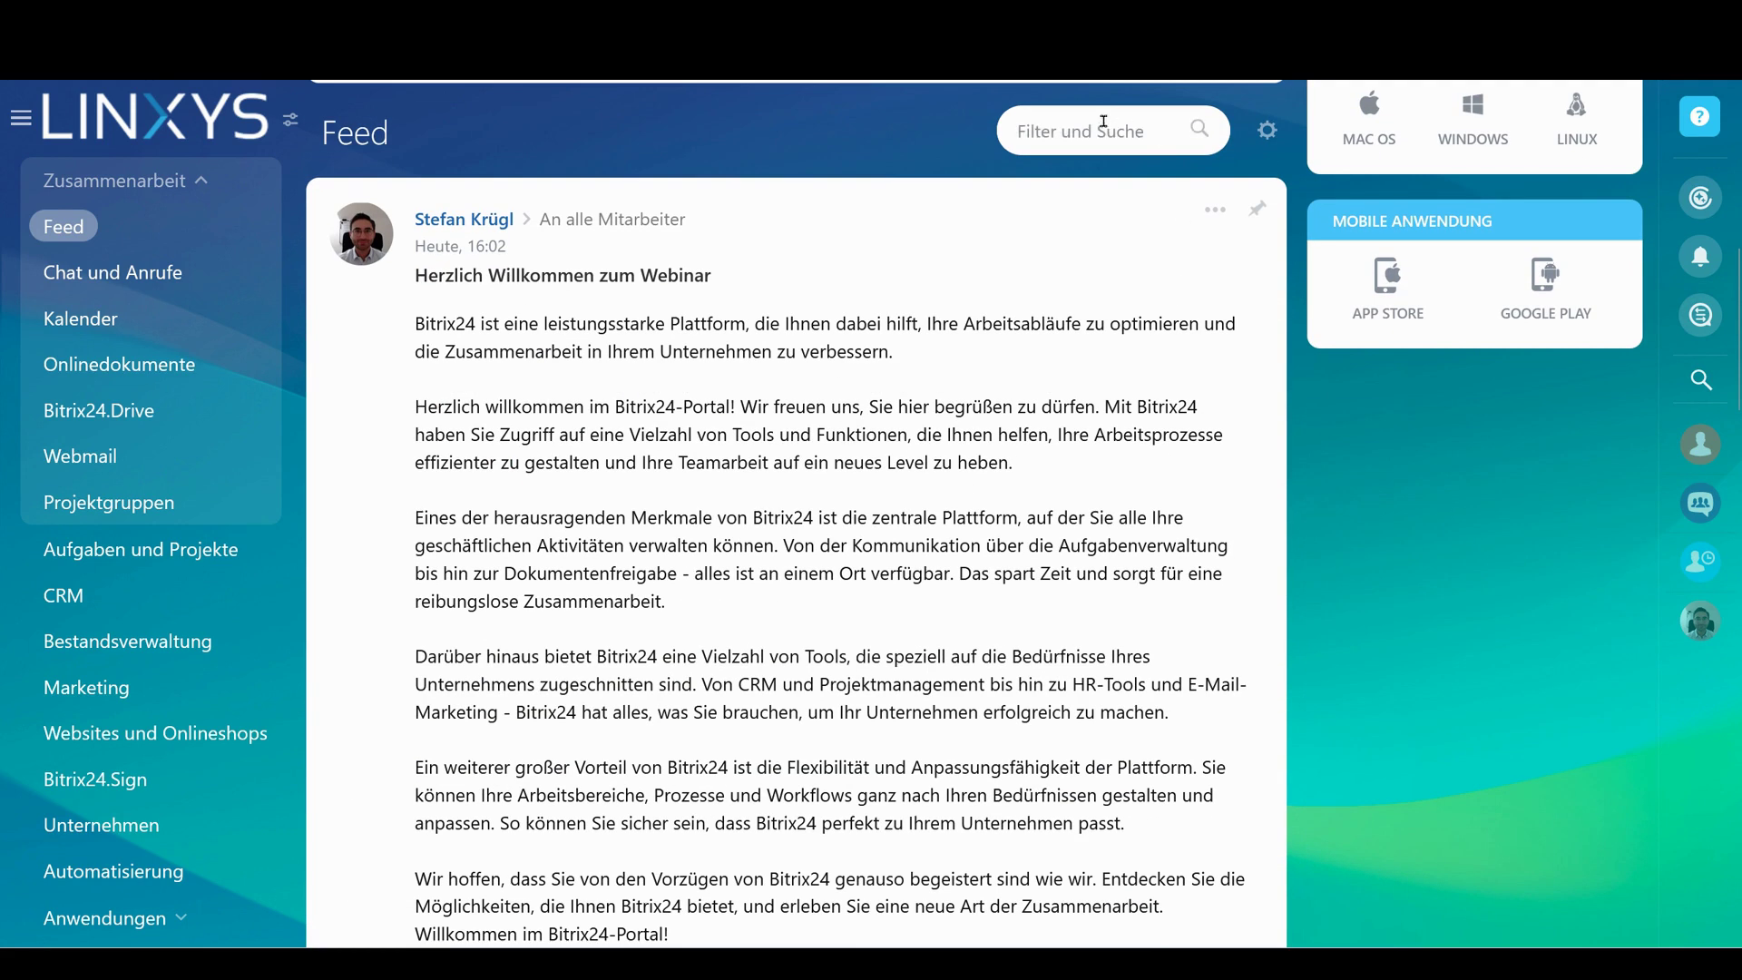
pyautogui.scroll(6, 602, 121)
pyautogui.scroll(3, 830, 349)
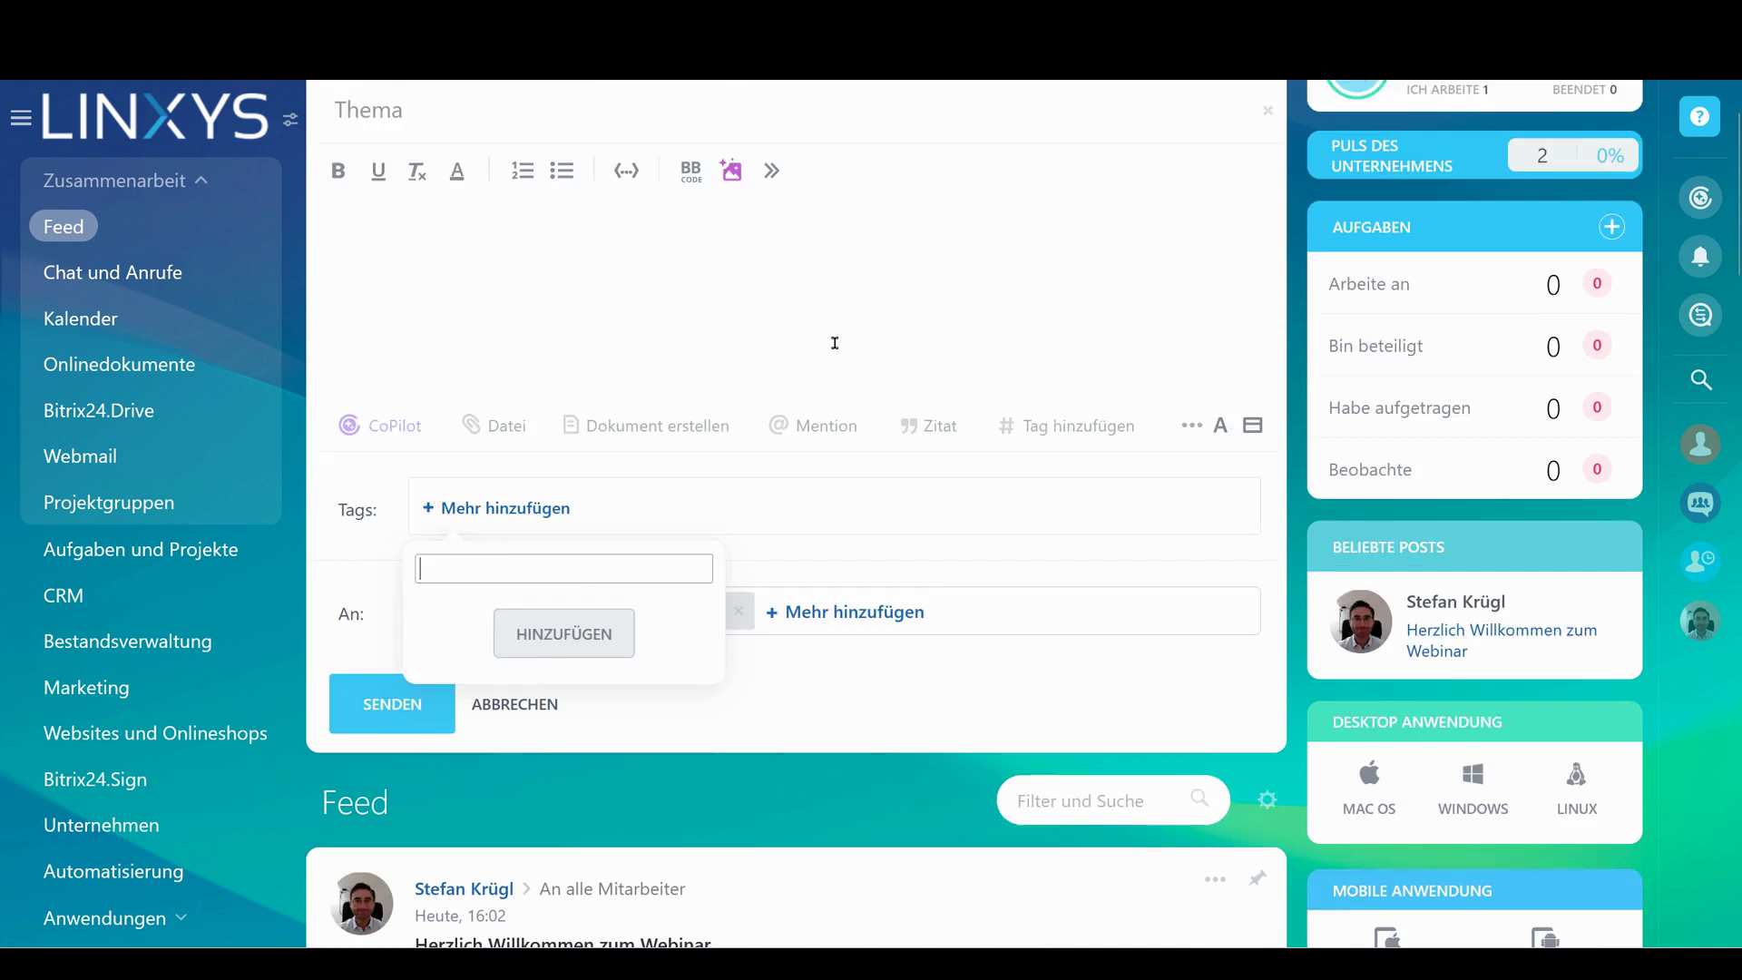
pyautogui.click(832, 467)
# Mention a colleague and write 'schau mal bitte das Dokument an:' in the message
pyautogui.click(825, 562)
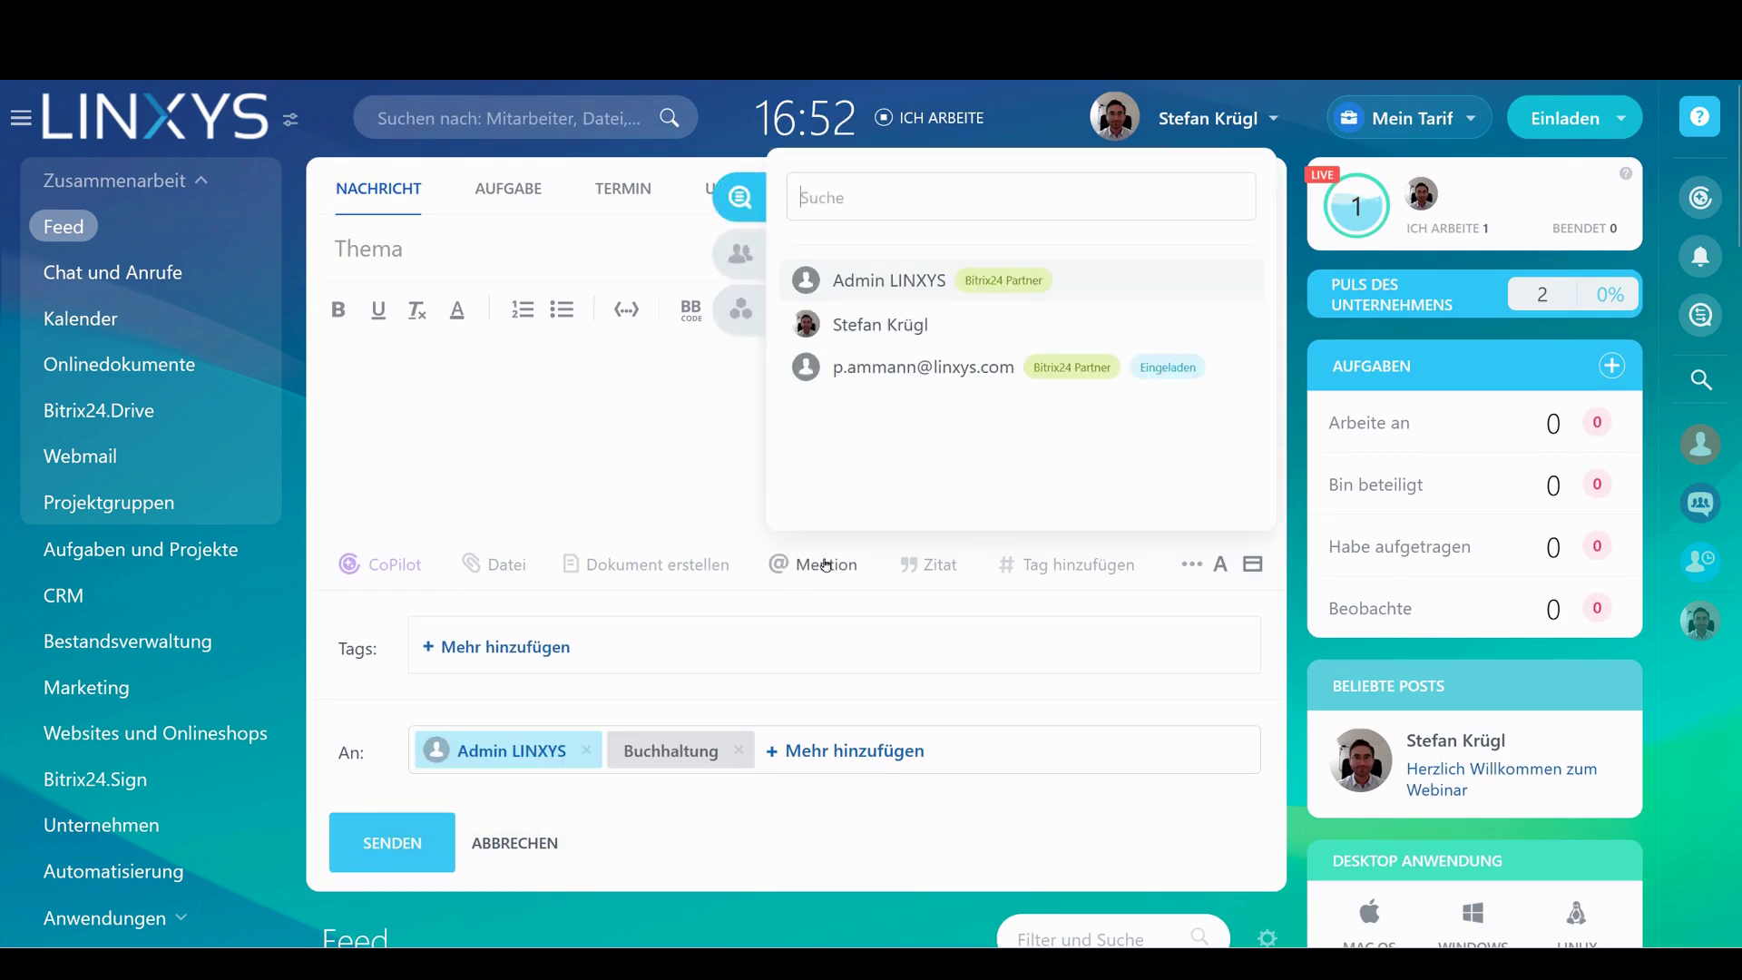
pyautogui.click(899, 327)
pyautogui.write('schau mal bitte das Dokument an')
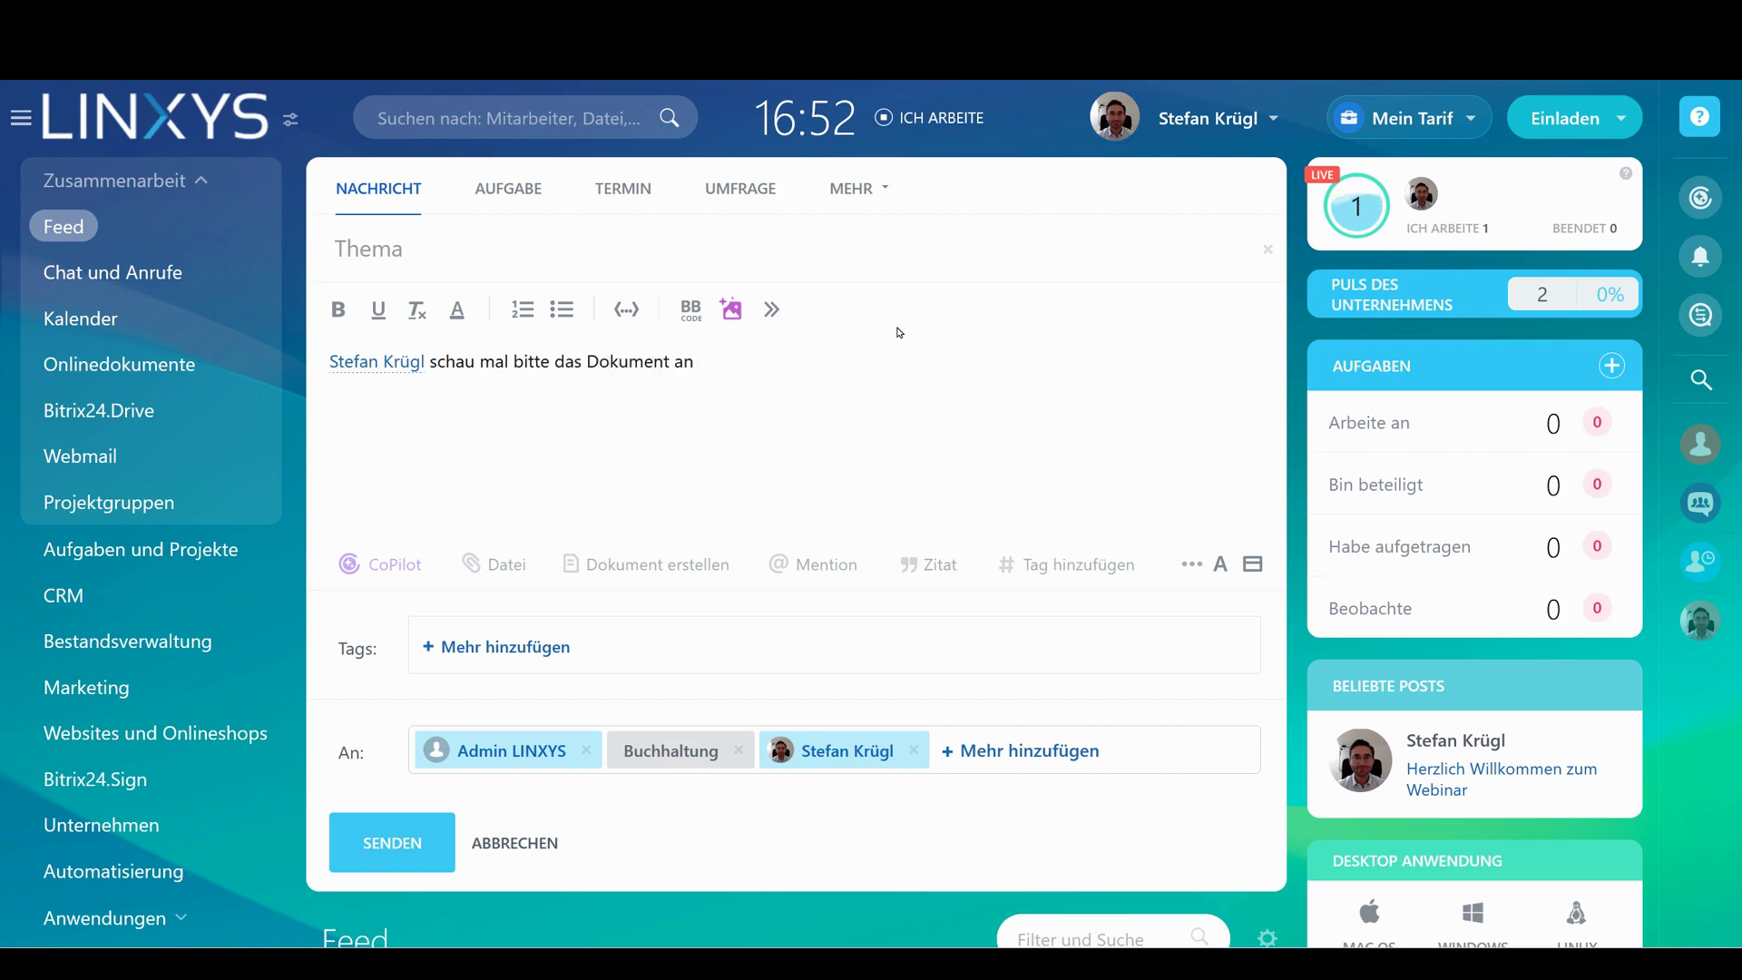
pyautogui.write(':')
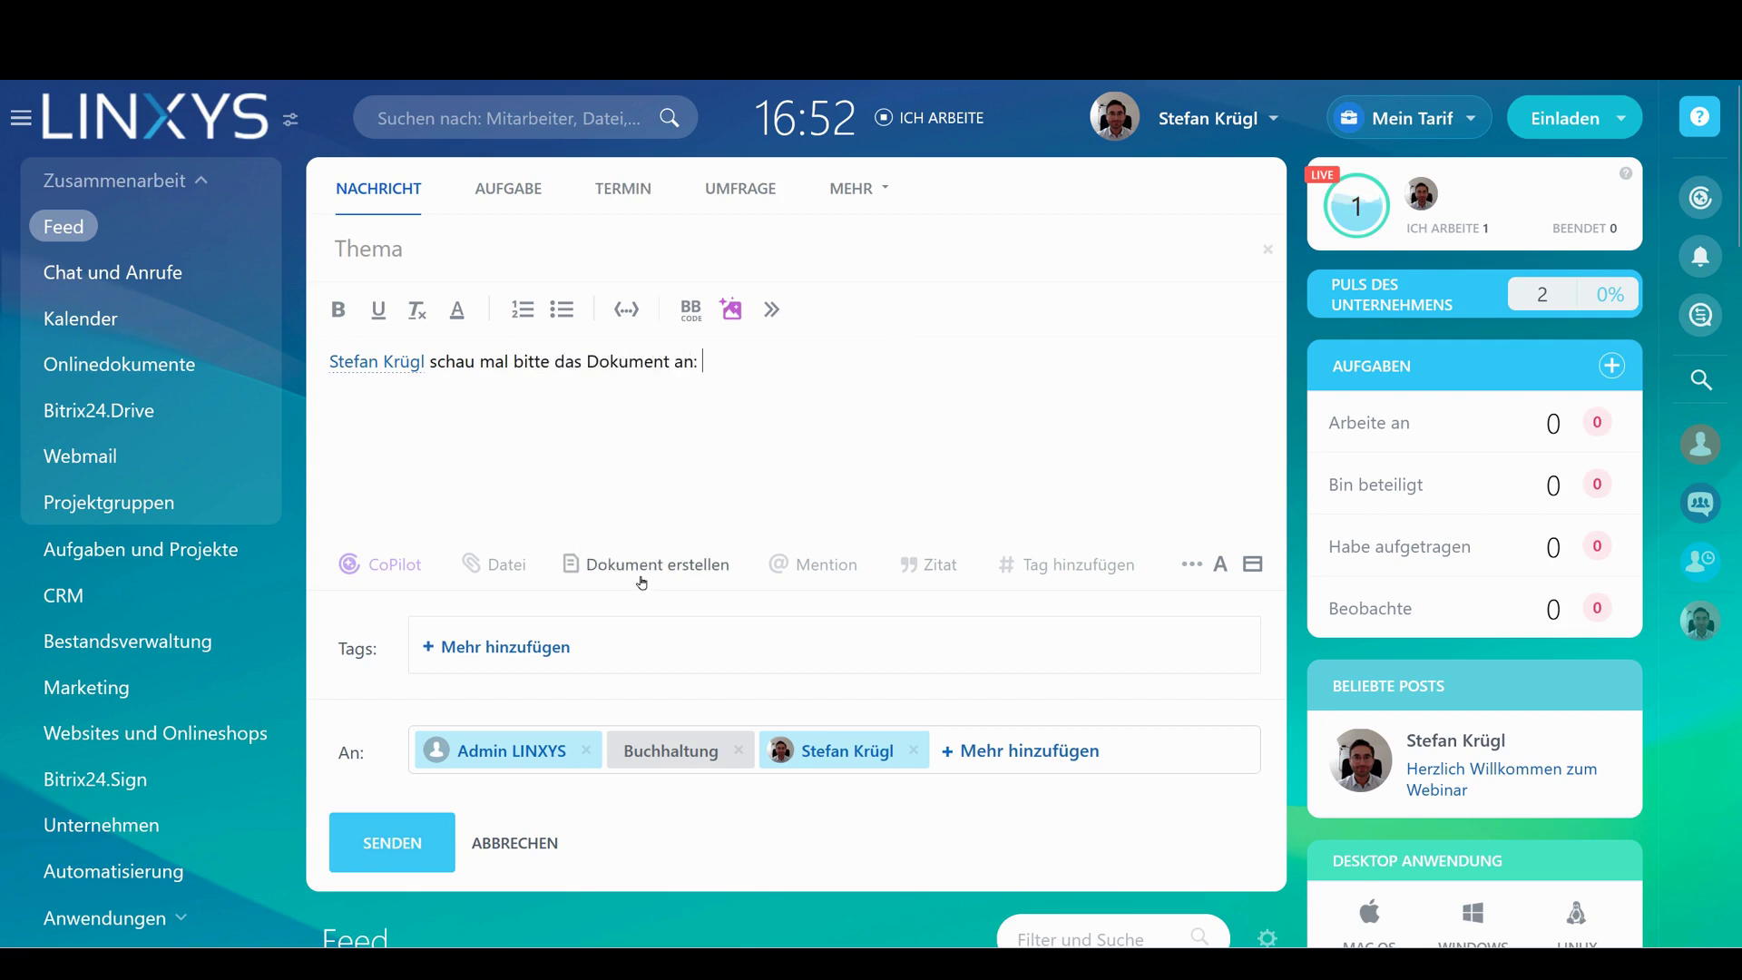
pyautogui.click(633, 579)
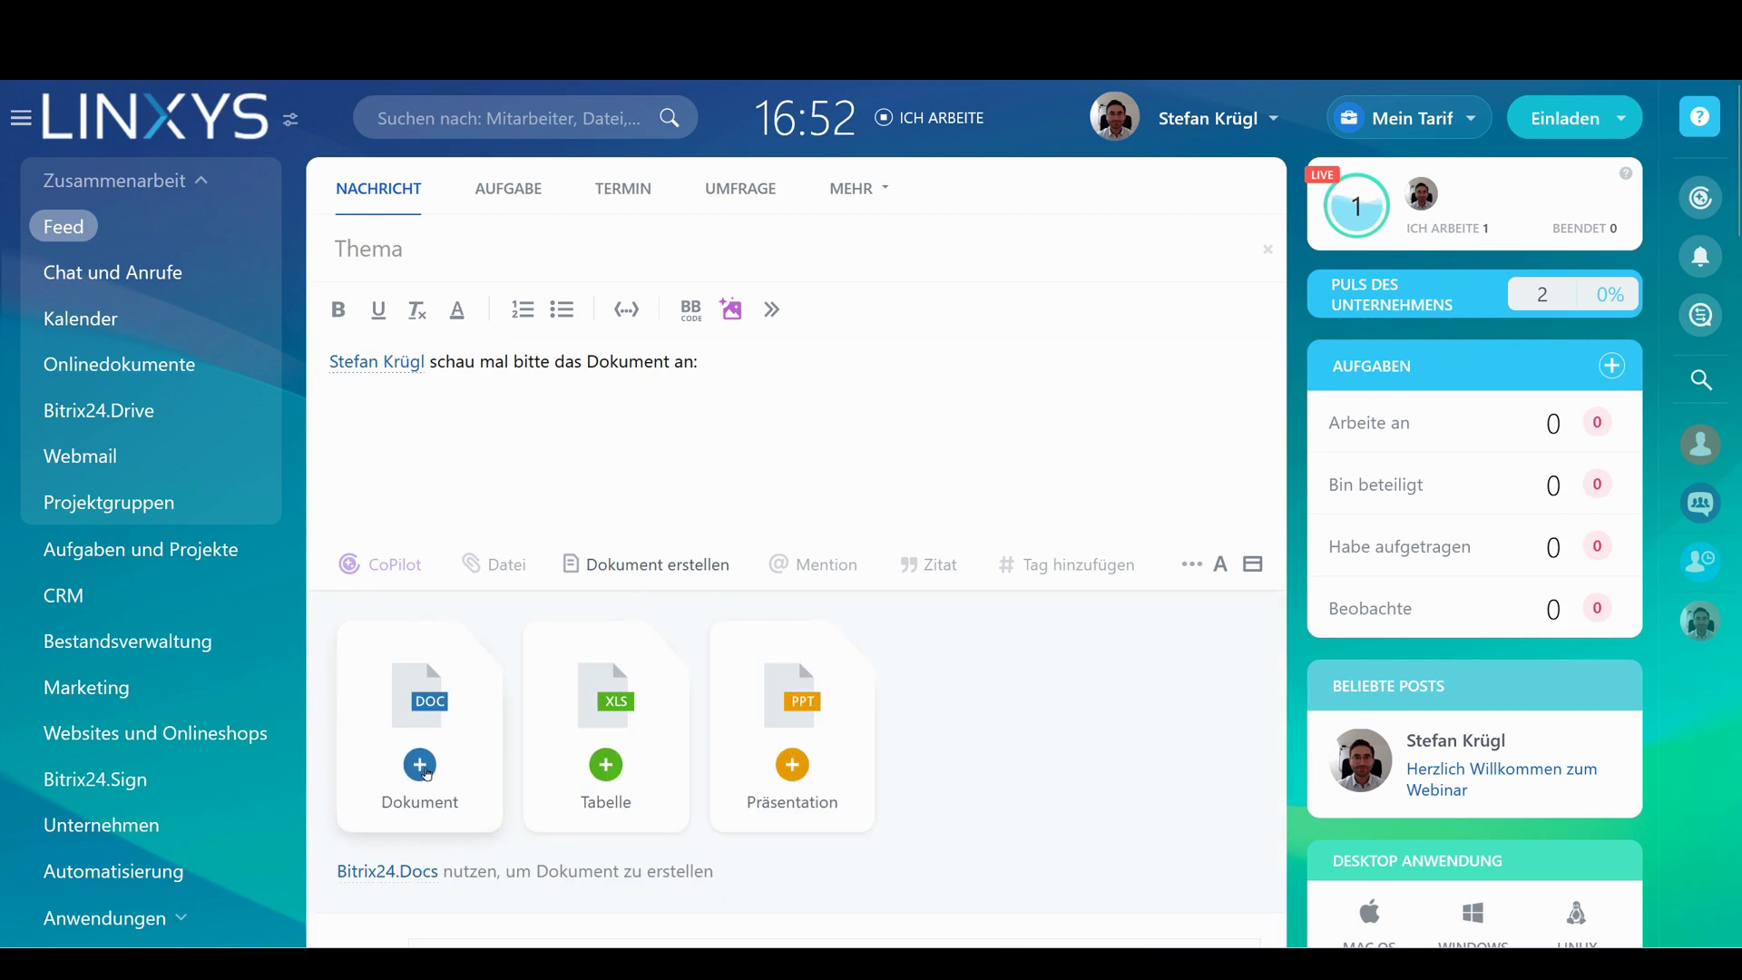
# Create a new text document with two Test lines, making the first bold
pyautogui.click(427, 775)
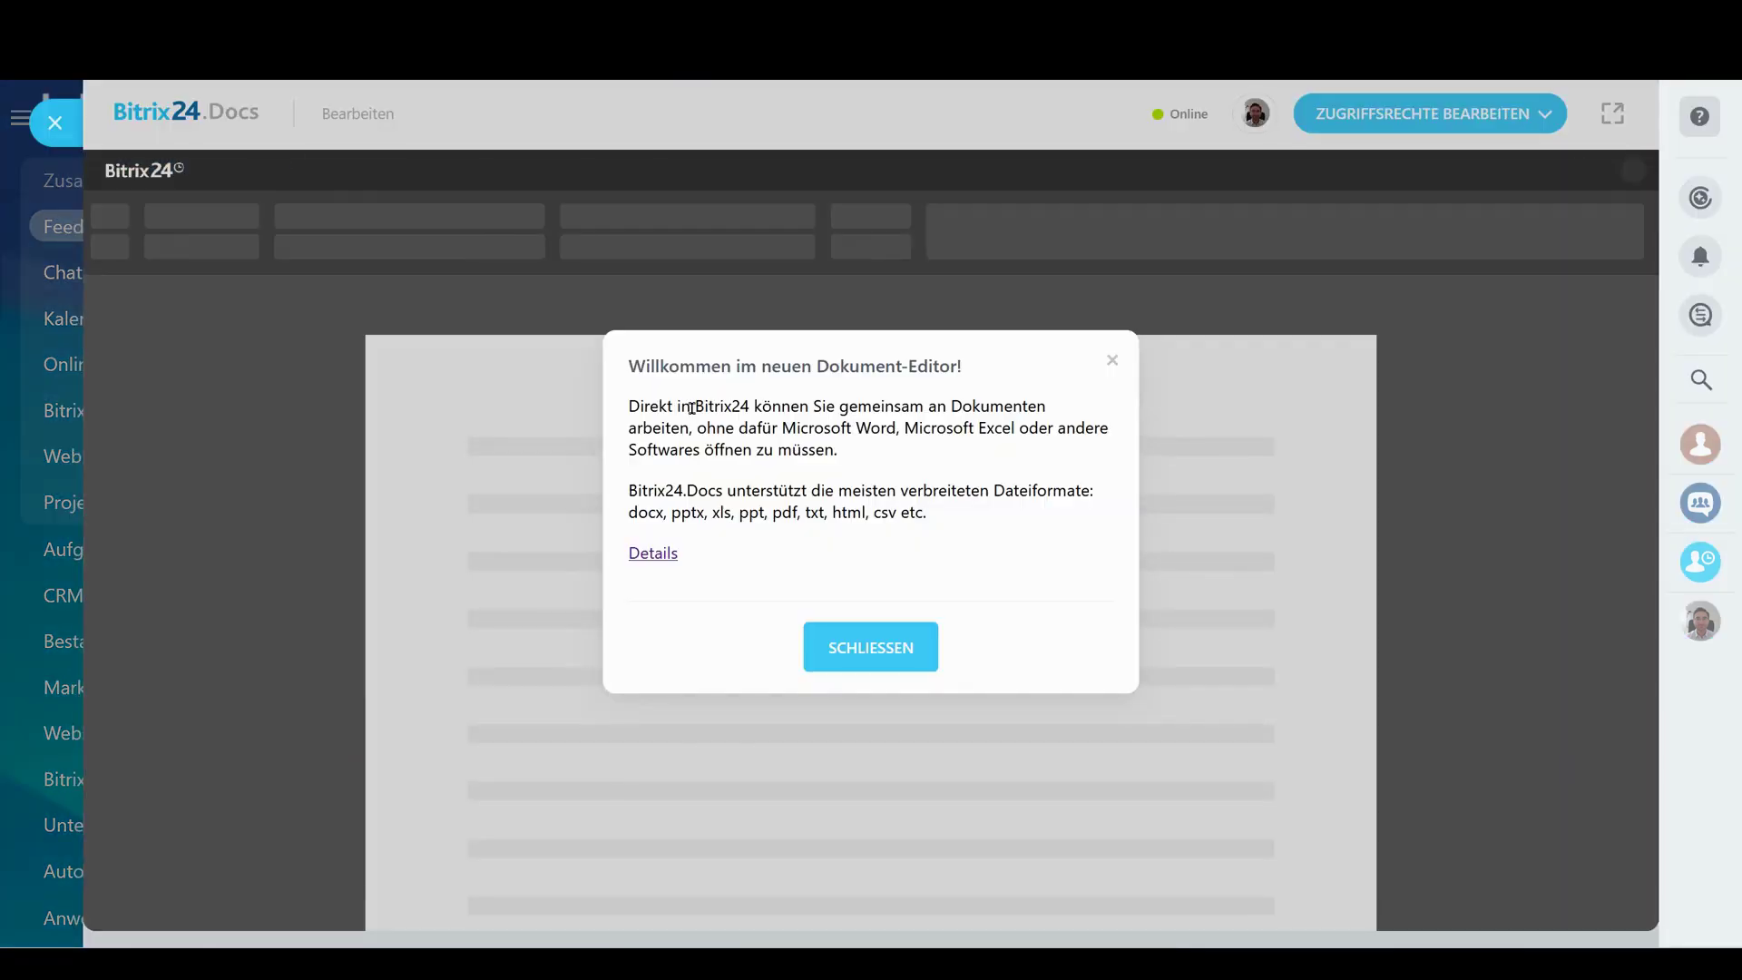
pyautogui.click(883, 650)
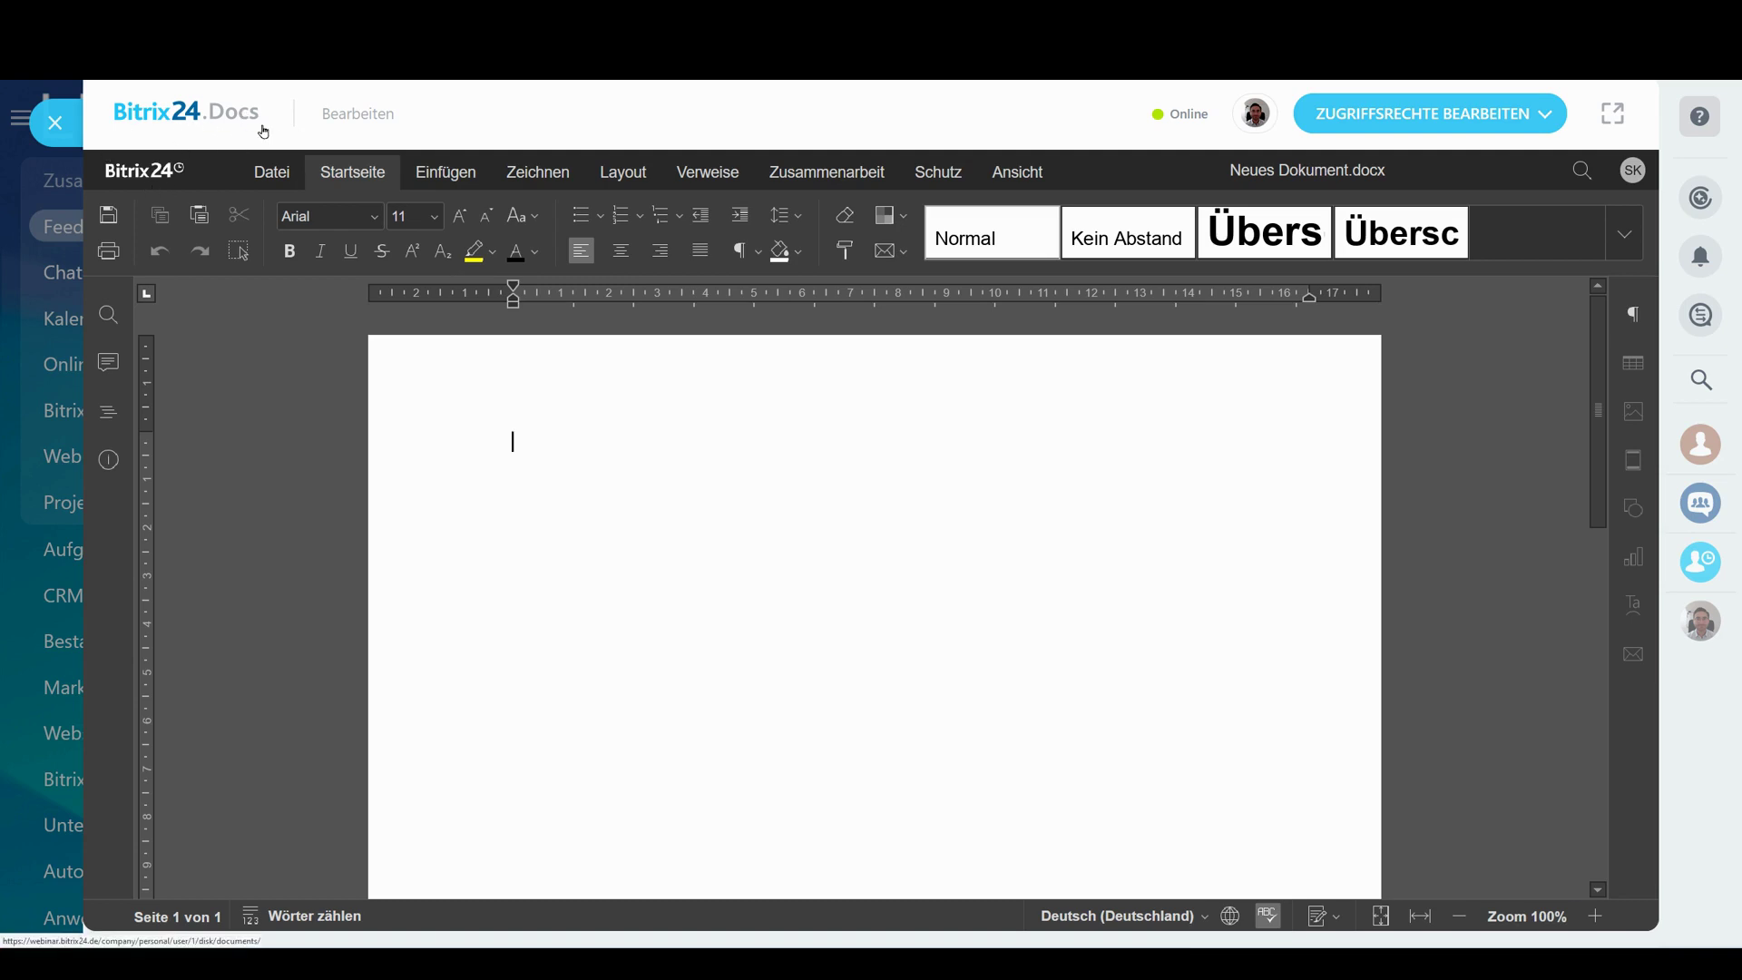
pyautogui.write('test')
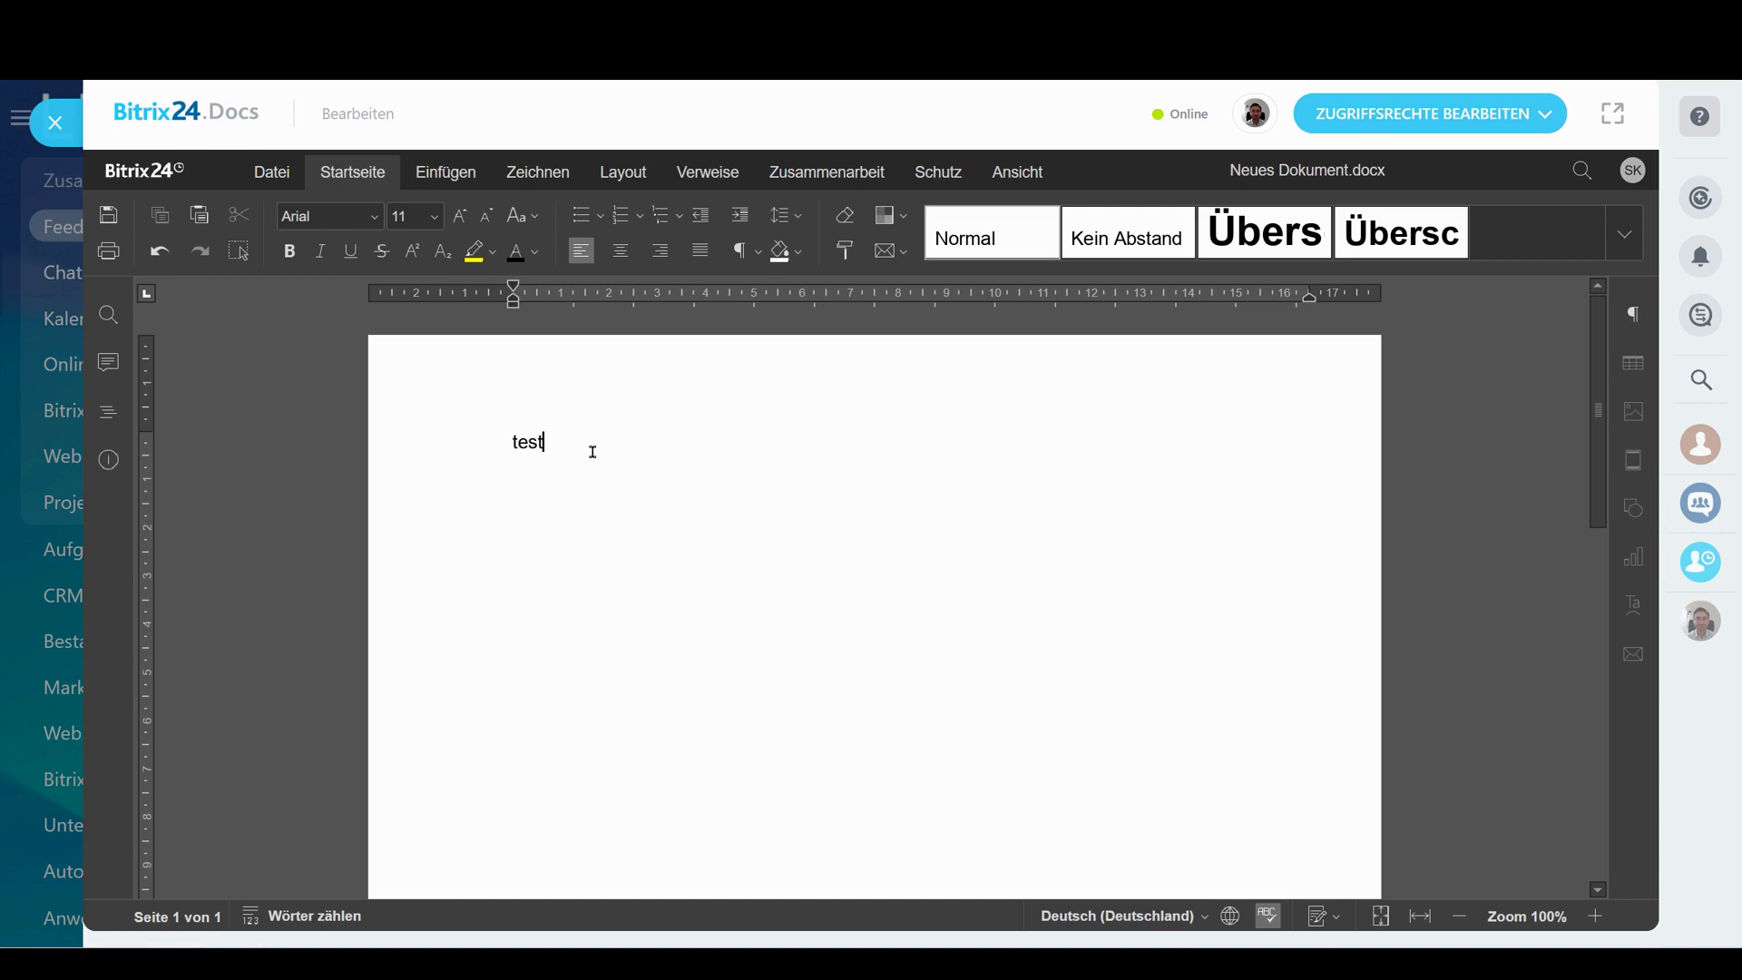
pyautogui.write(' test')
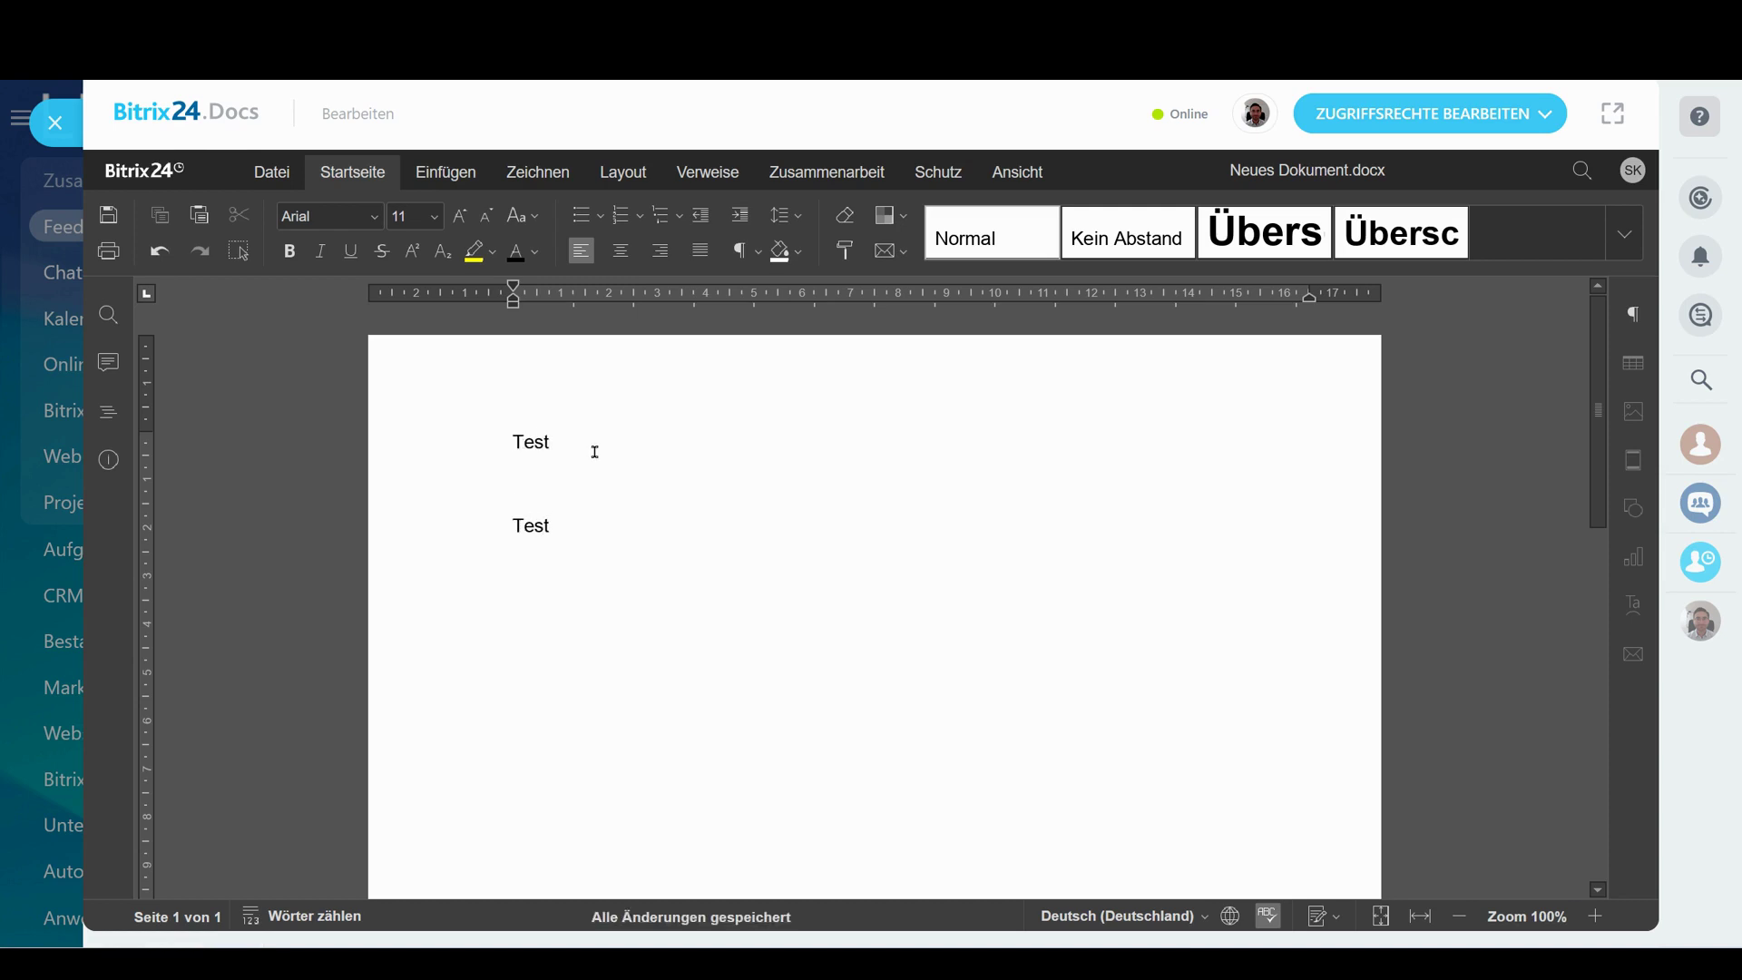
pyautogui.moveTo(510, 441); pyautogui.dragTo(769, 433)
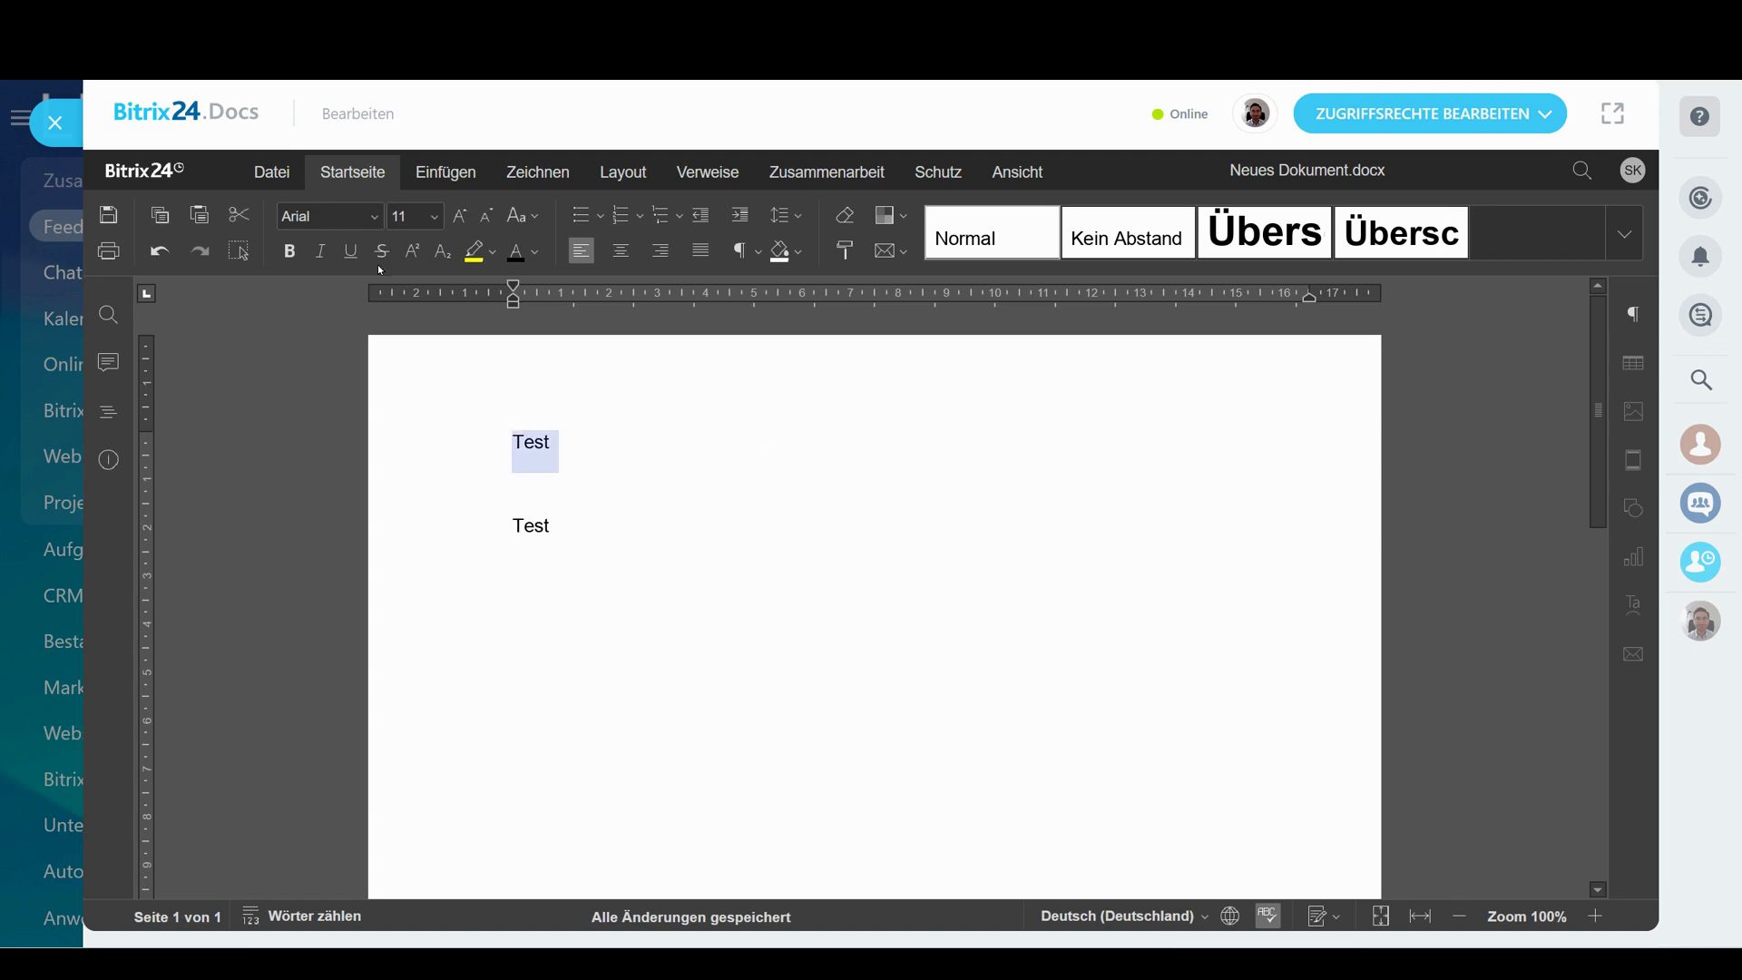
pyautogui.hotkey('ctrl', 'b')
pyautogui.click(606, 522)
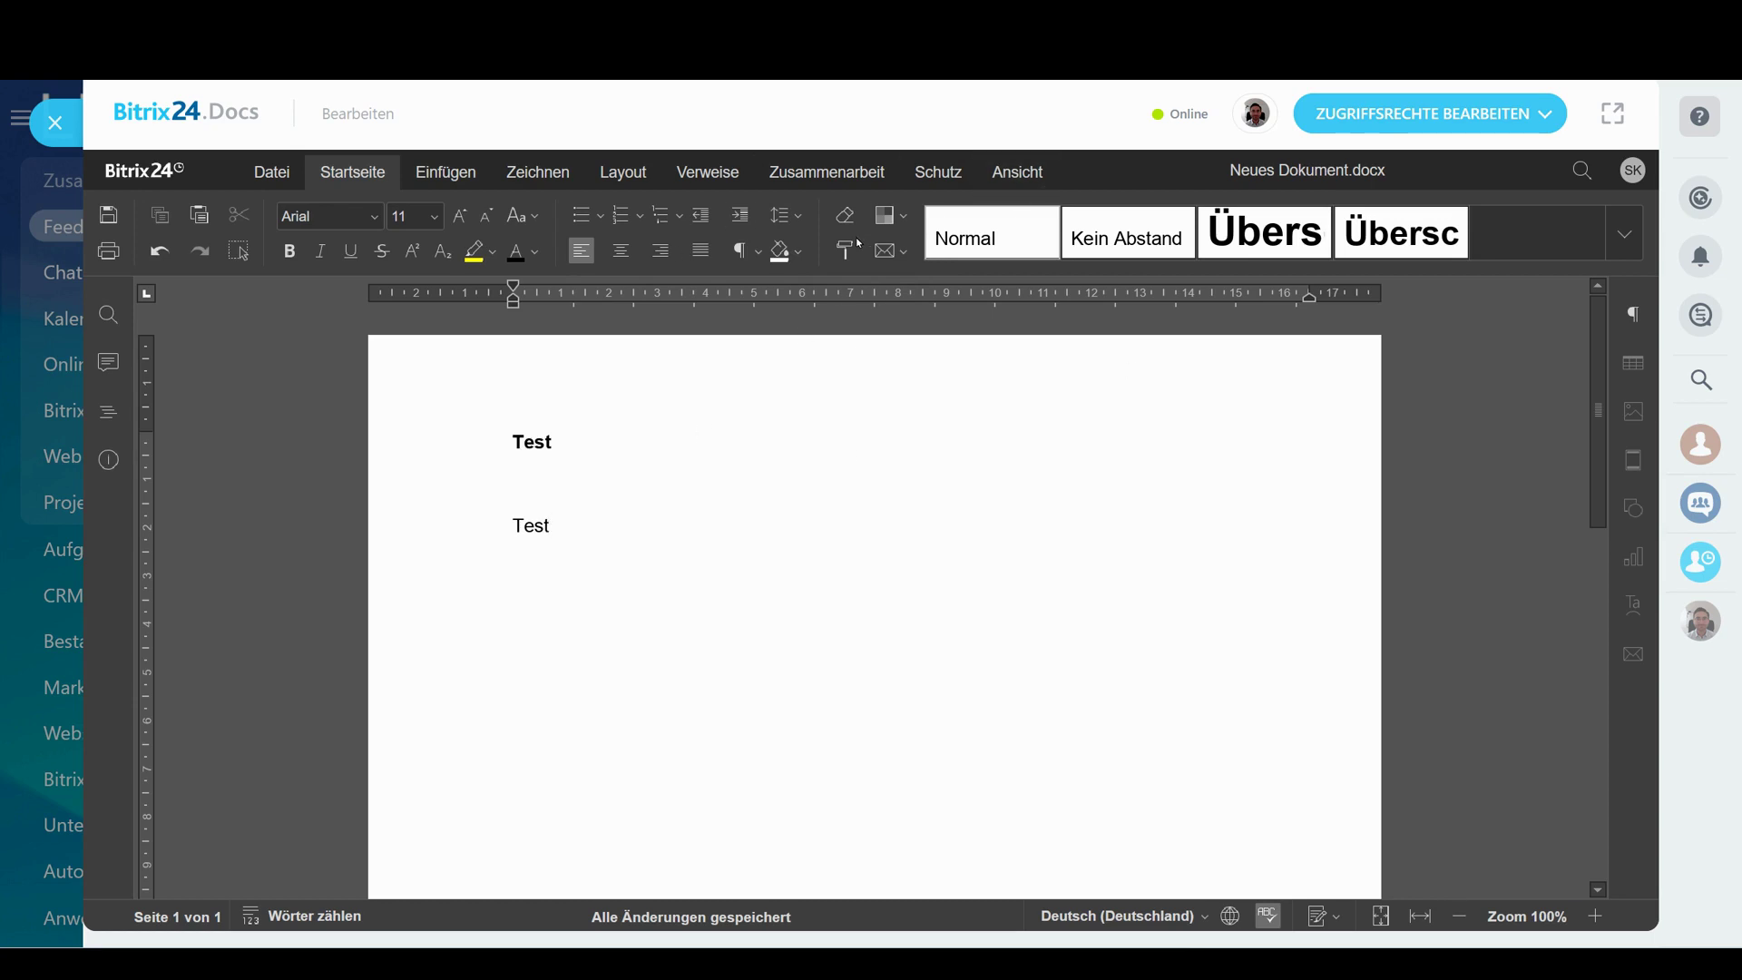
# Insert the Neues Dokument.docx link into the message and go to the portal settings
pyautogui.click(55, 123)
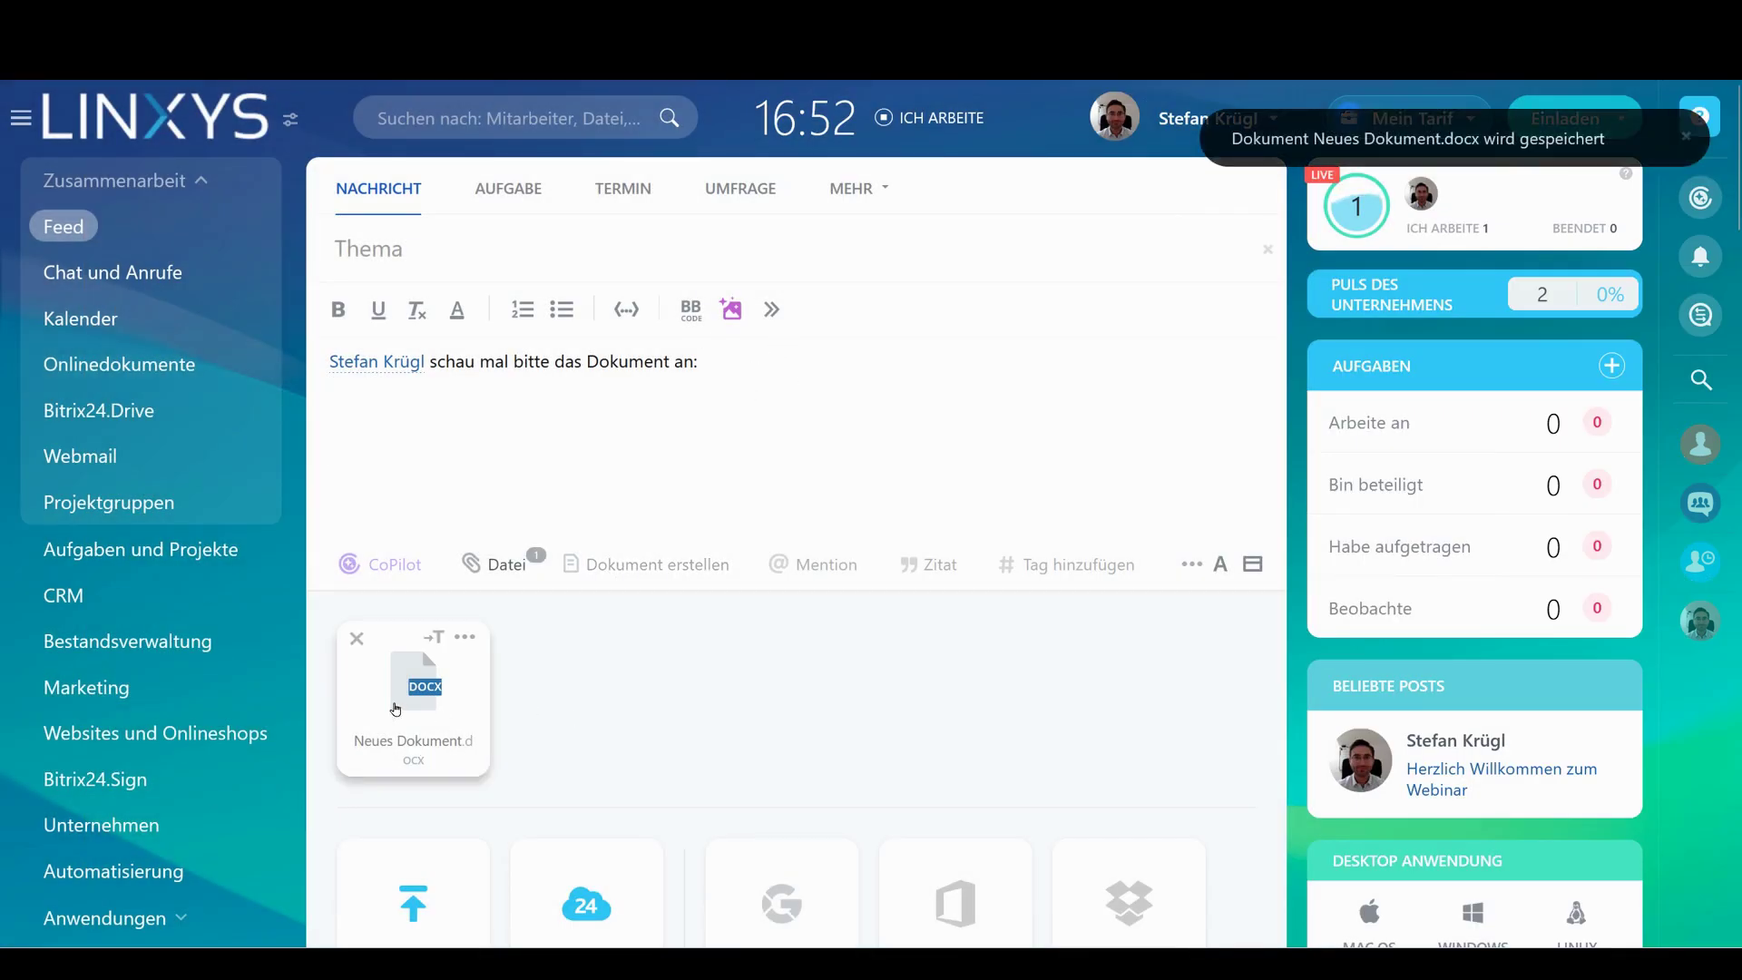
pyautogui.click(433, 636)
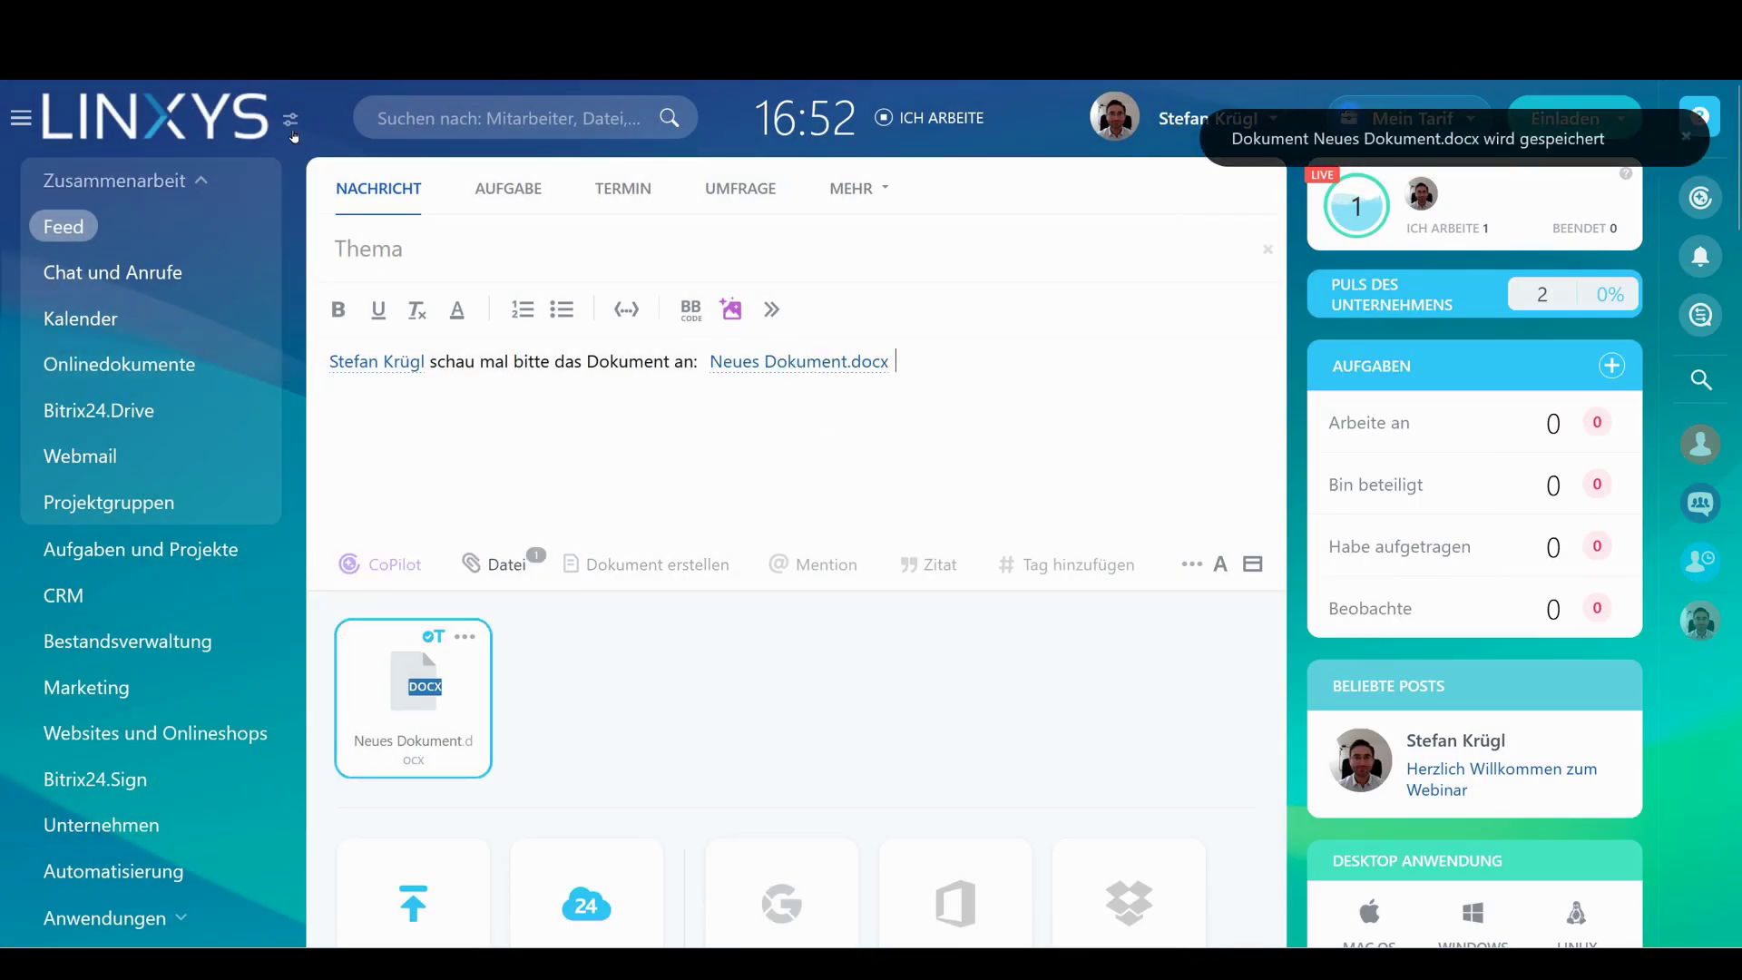
pyautogui.click(291, 118)
pyautogui.click(438, 432)
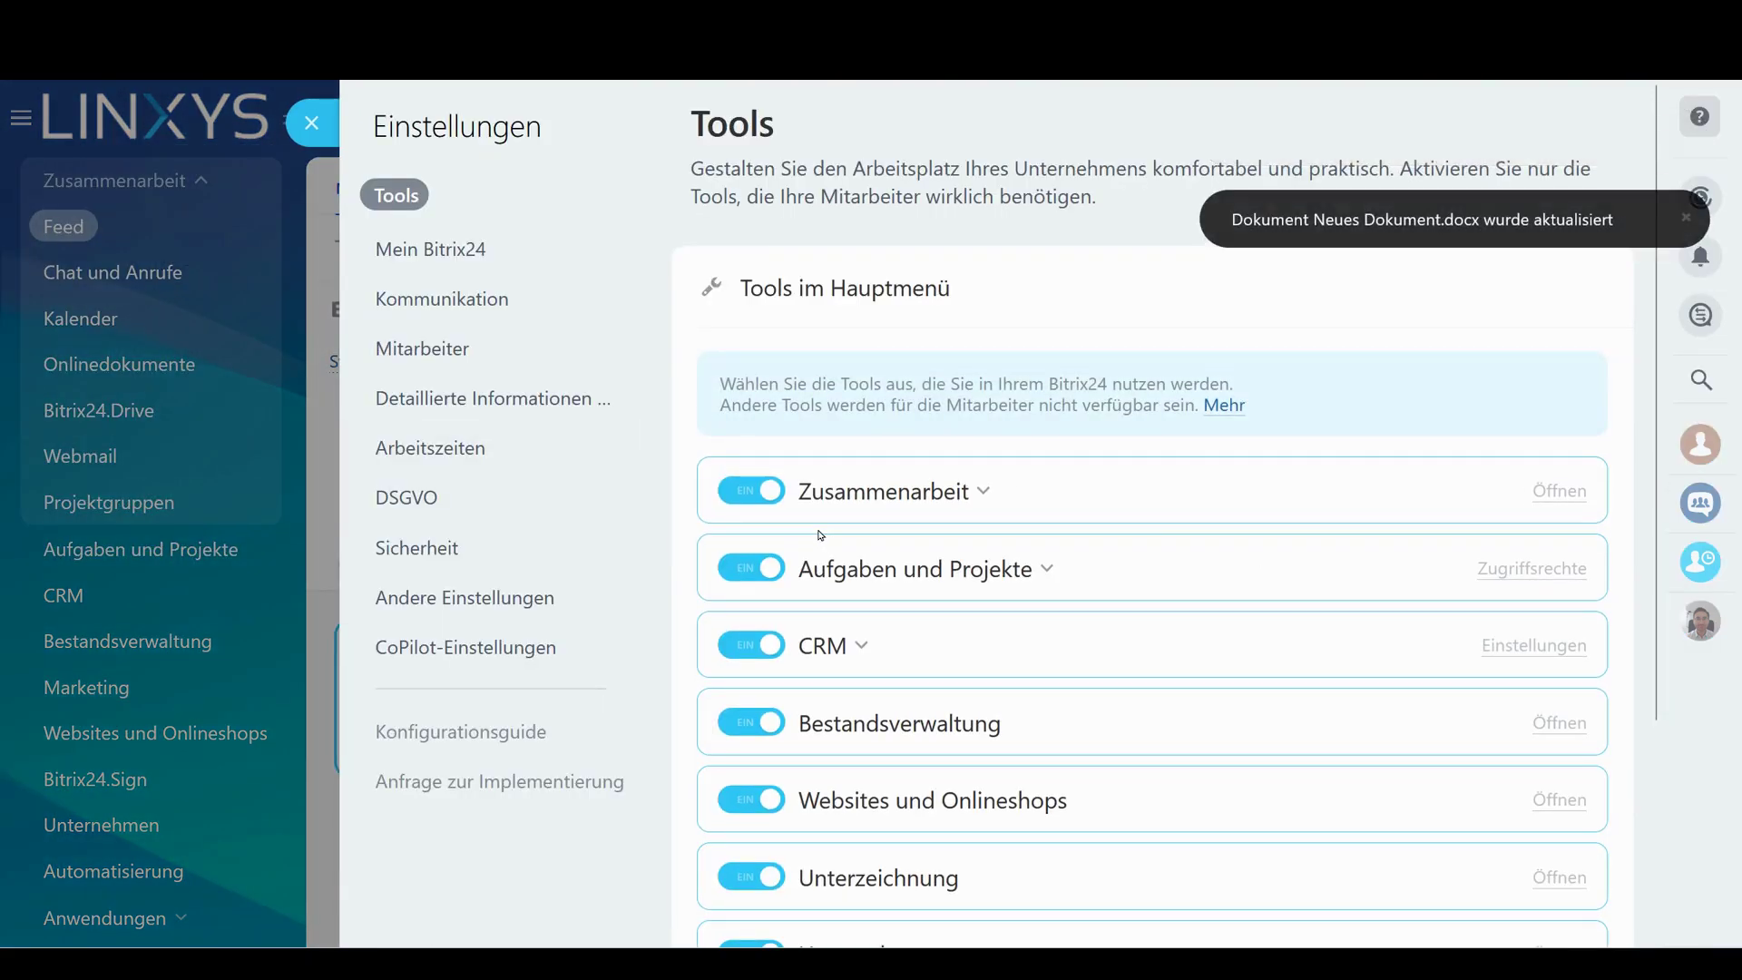
# Browse the Mein Bitrix24 and communication settings pages
pyautogui.scroll(-3, 630, 388)
pyautogui.scroll(3, 630, 389)
pyautogui.click(490, 268)
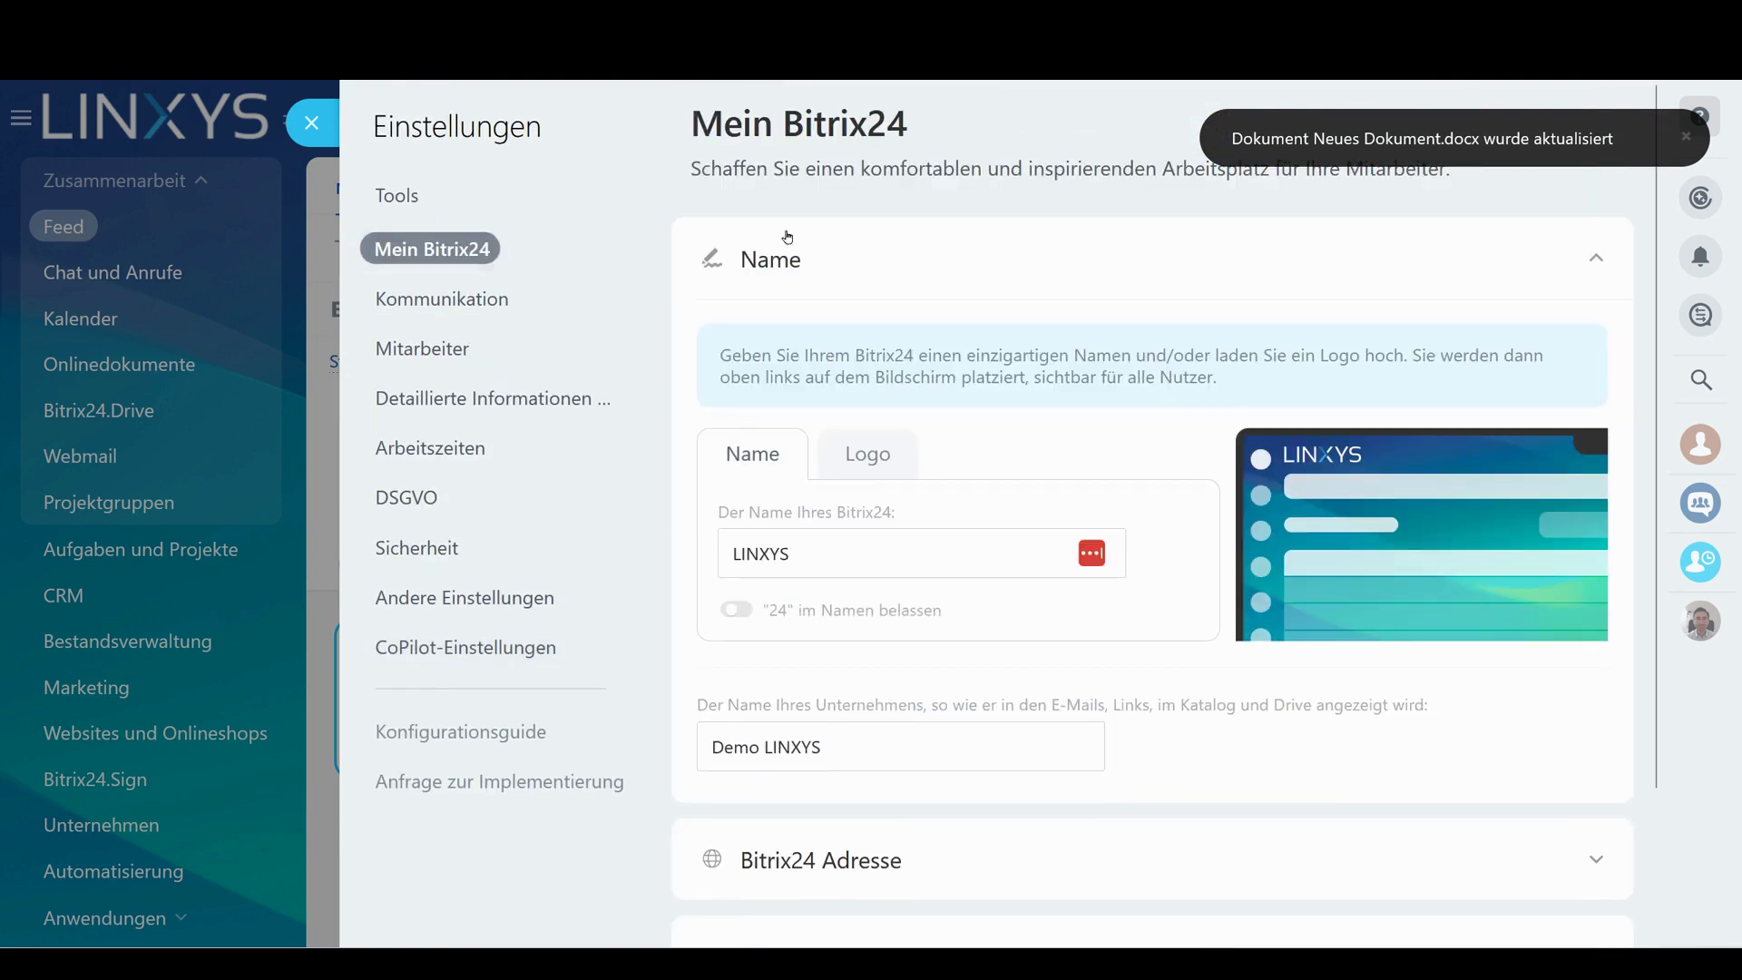
pyautogui.scroll(-2, 789, 233)
pyautogui.scroll(2, 1003, 692)
pyautogui.click(429, 293)
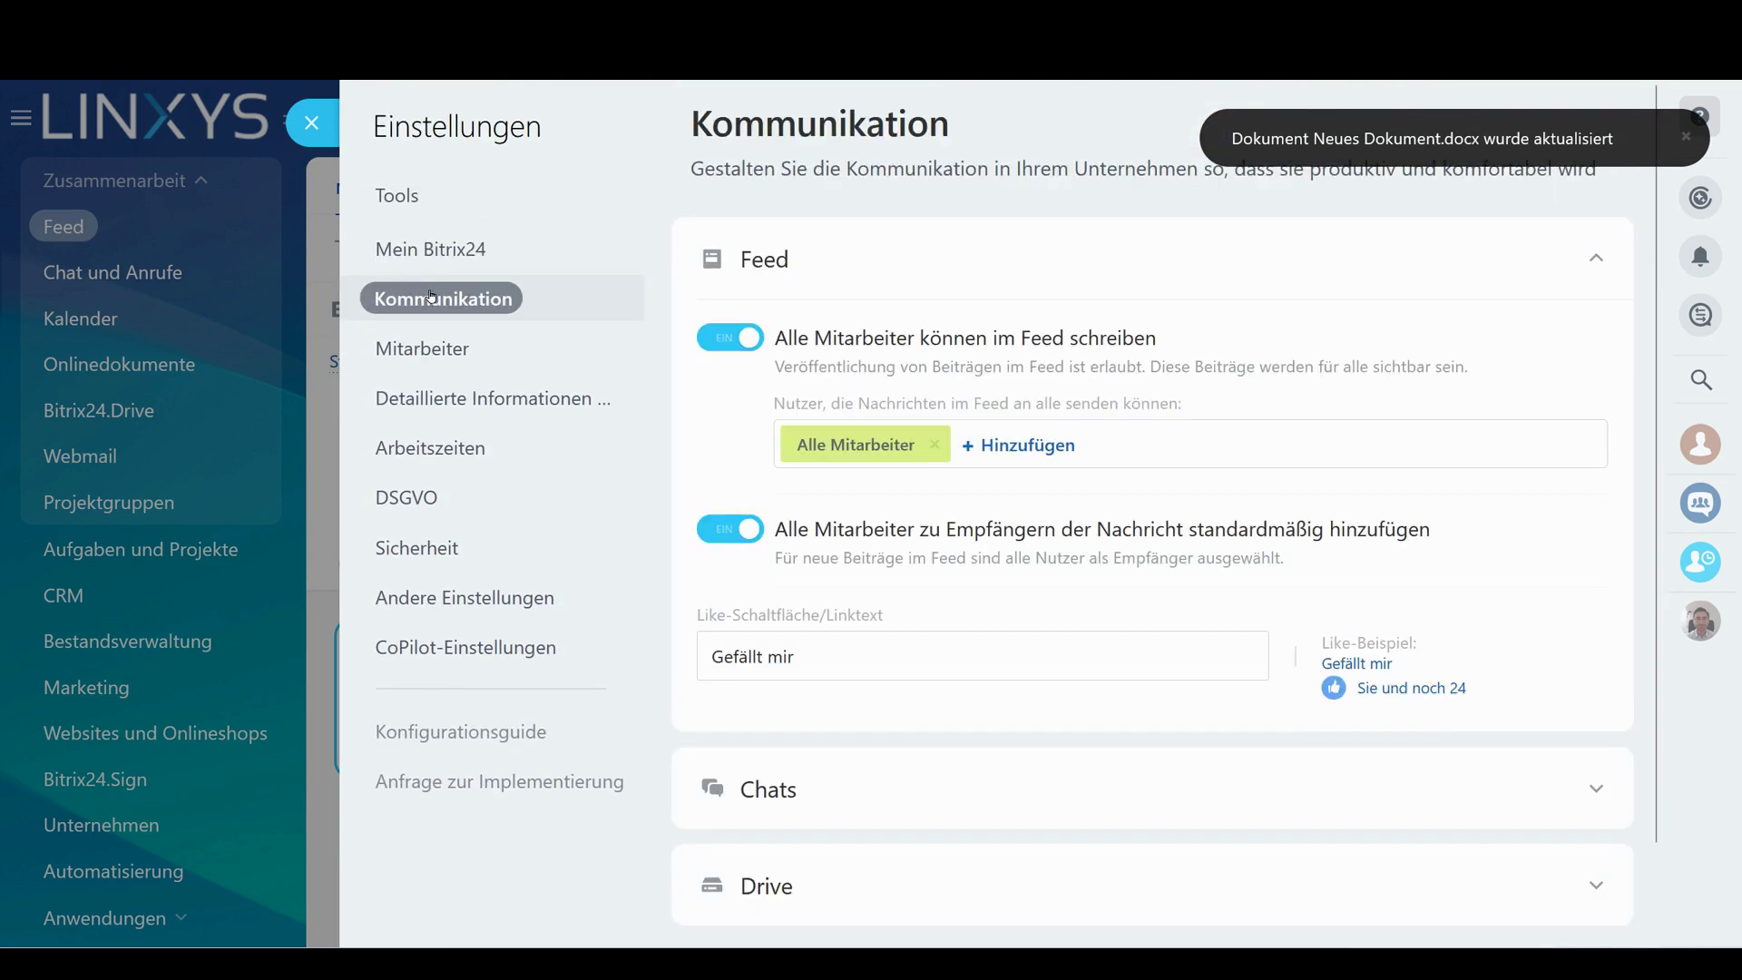
# Choose Office 365 for viewing documents, then close the settings without saving
pyautogui.scroll(-1, 918, 823)
pyautogui.scroll(-4, 1055, 641)
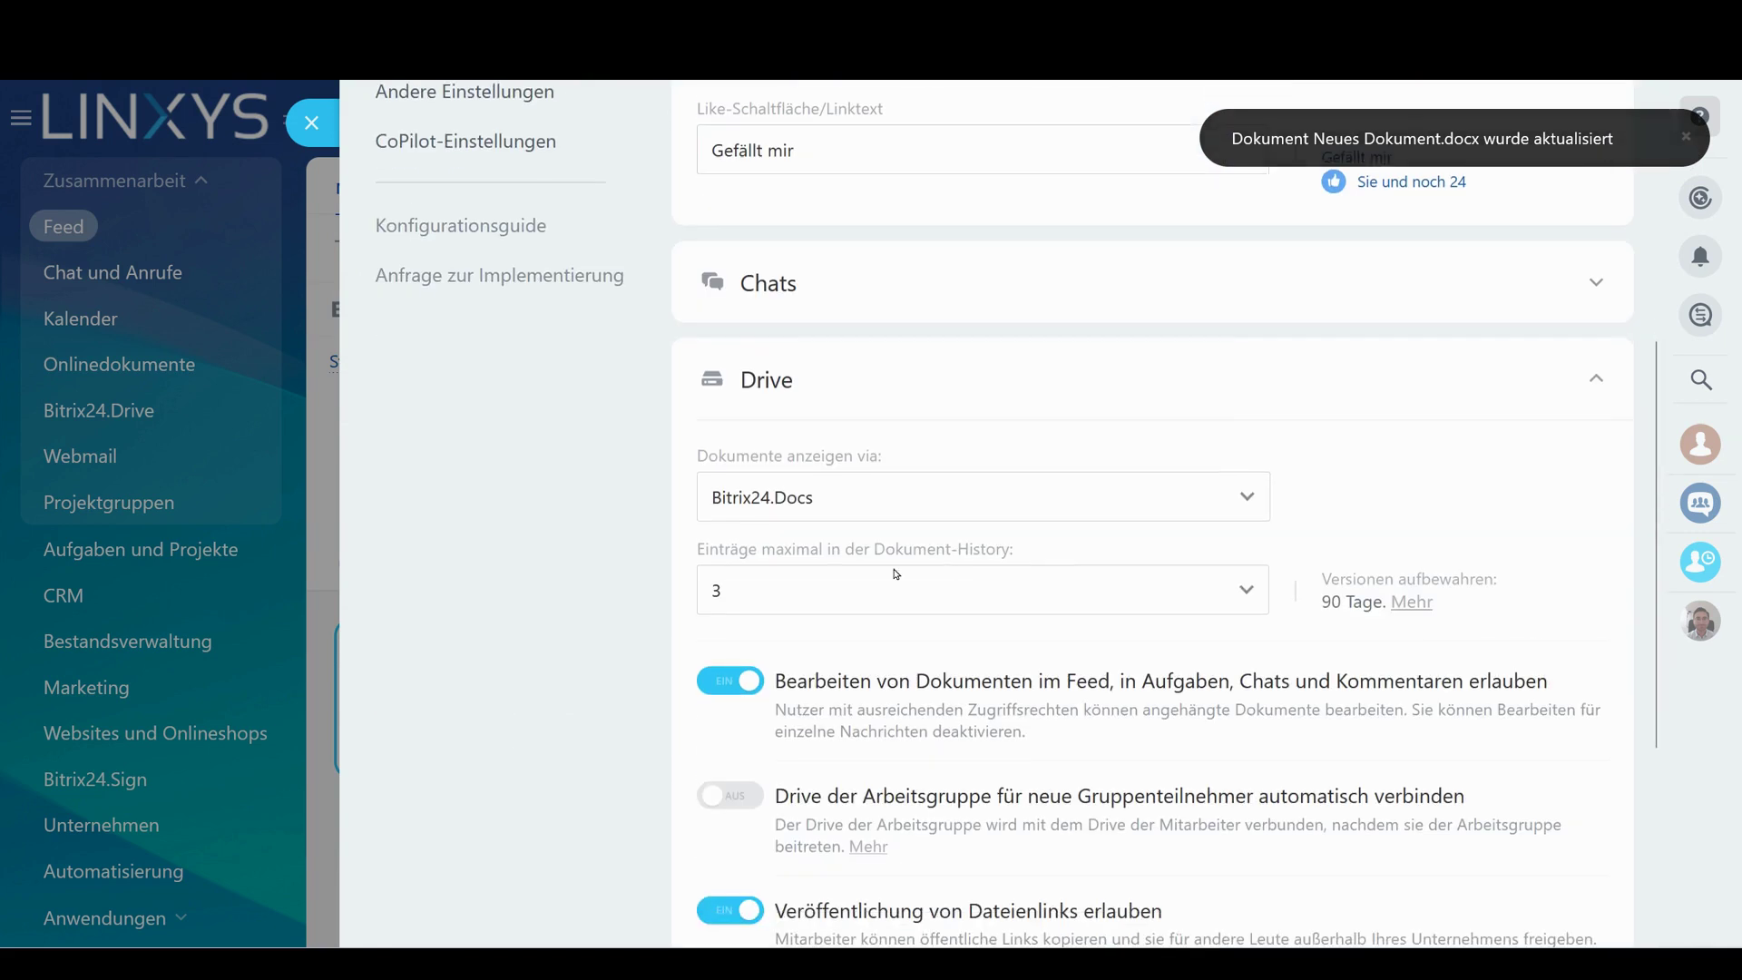
pyautogui.moveTo(707, 455); pyautogui.dragTo(999, 466)
pyautogui.click(828, 502)
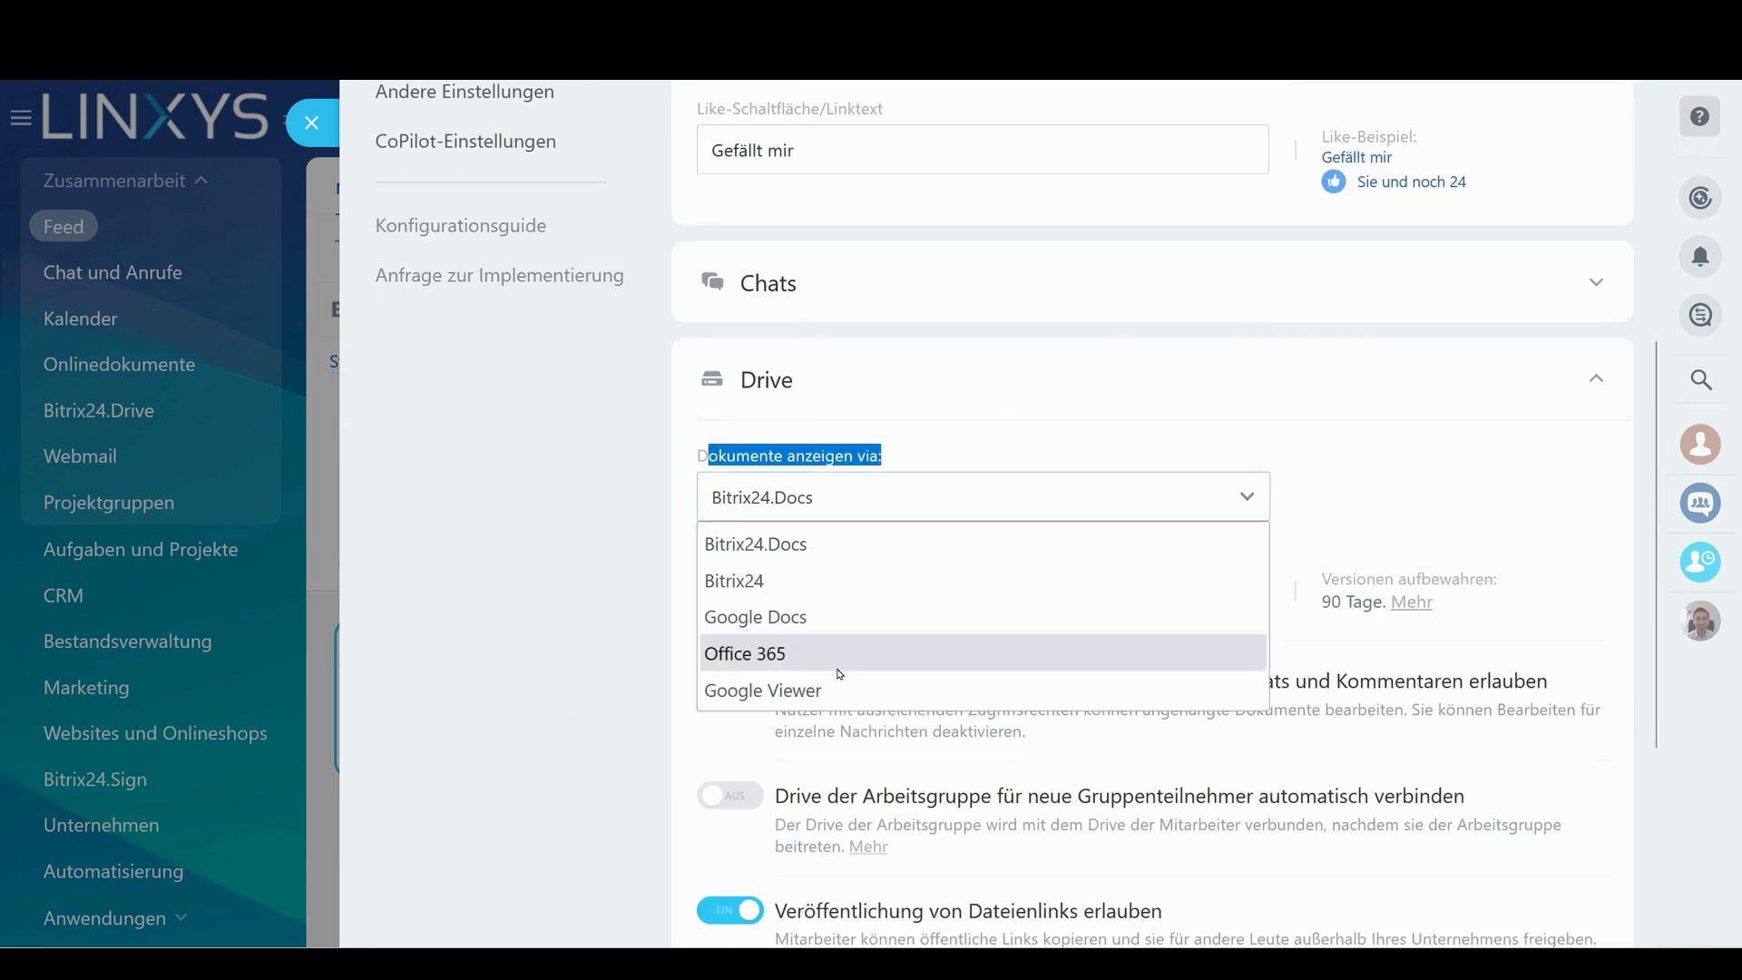
pyautogui.click(798, 653)
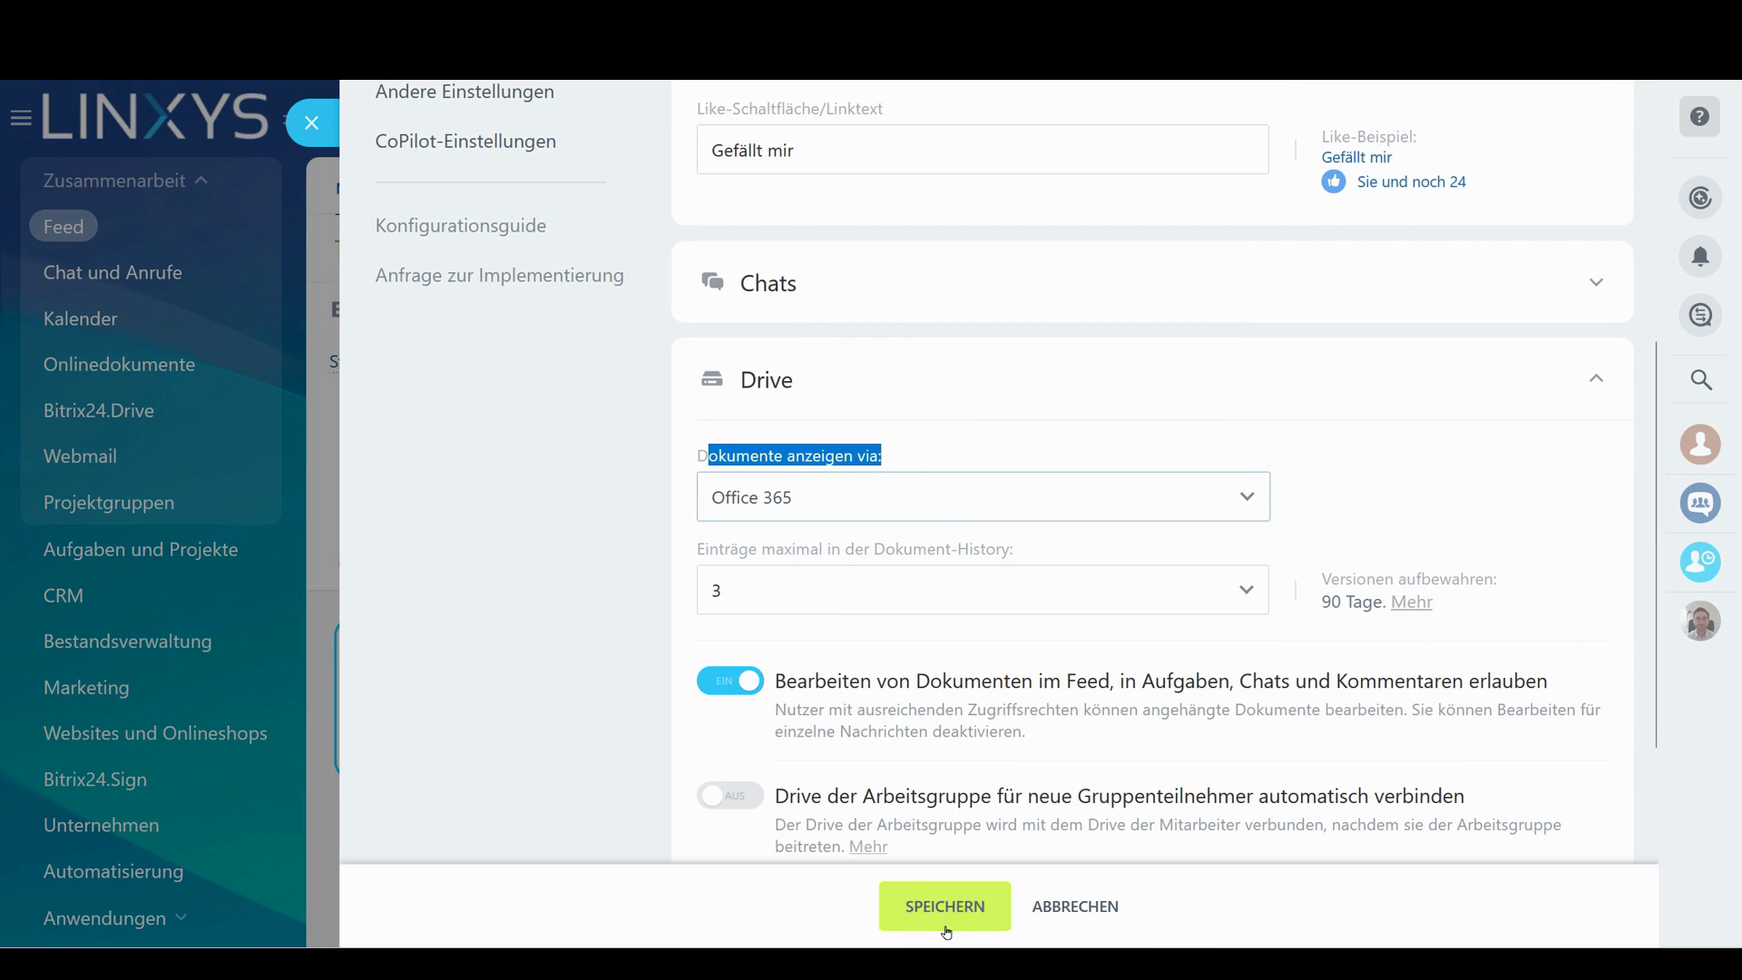
pyautogui.click(706, 459)
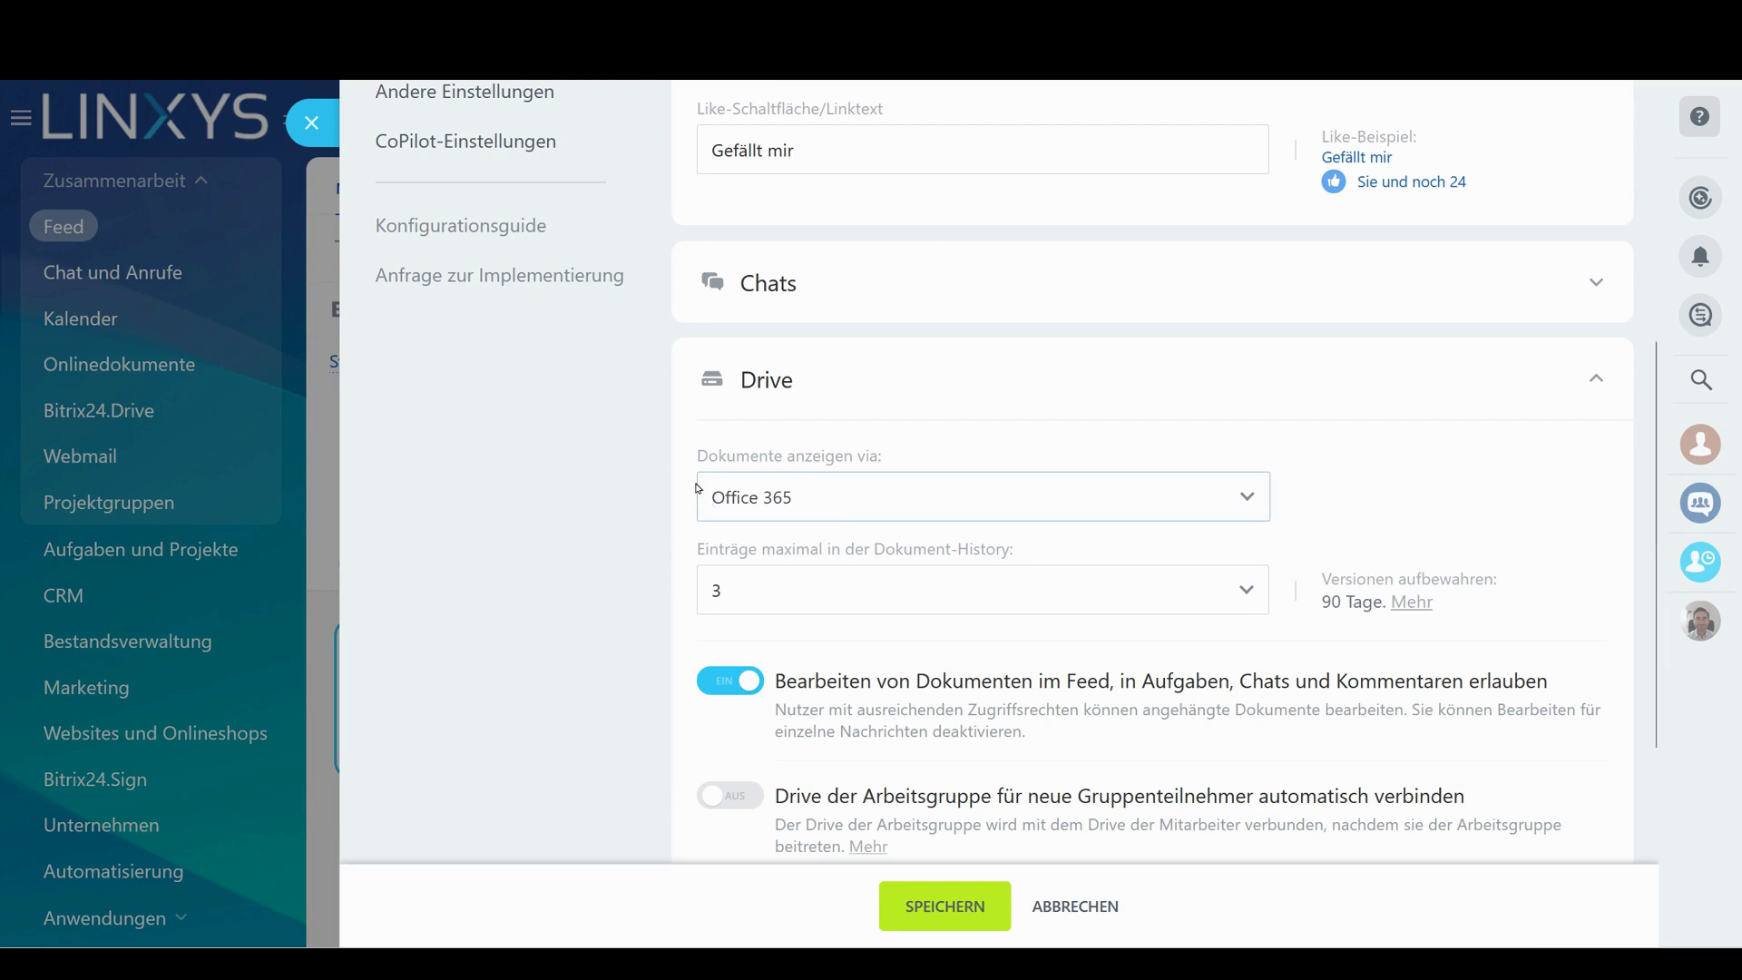
pyautogui.click(312, 122)
pyautogui.click(931, 574)
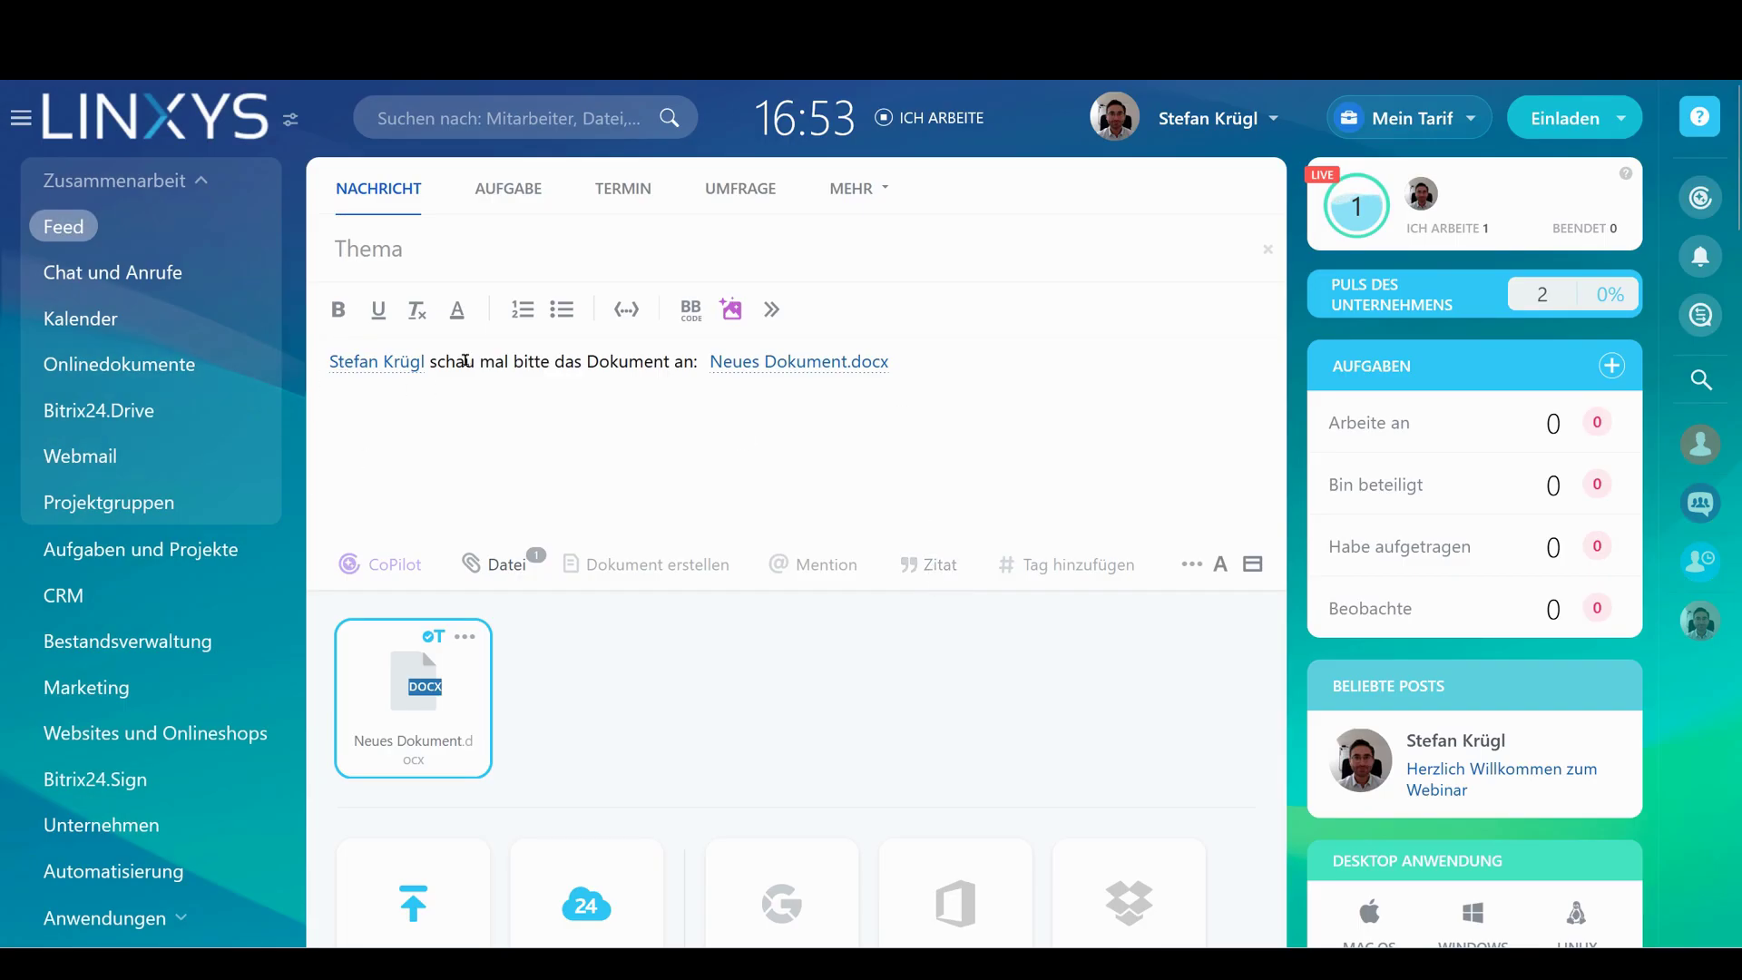
# Publish the post with Neues Dokument.docx, confirming Seite verlassen
pyautogui.scroll(-5, 921, 390)
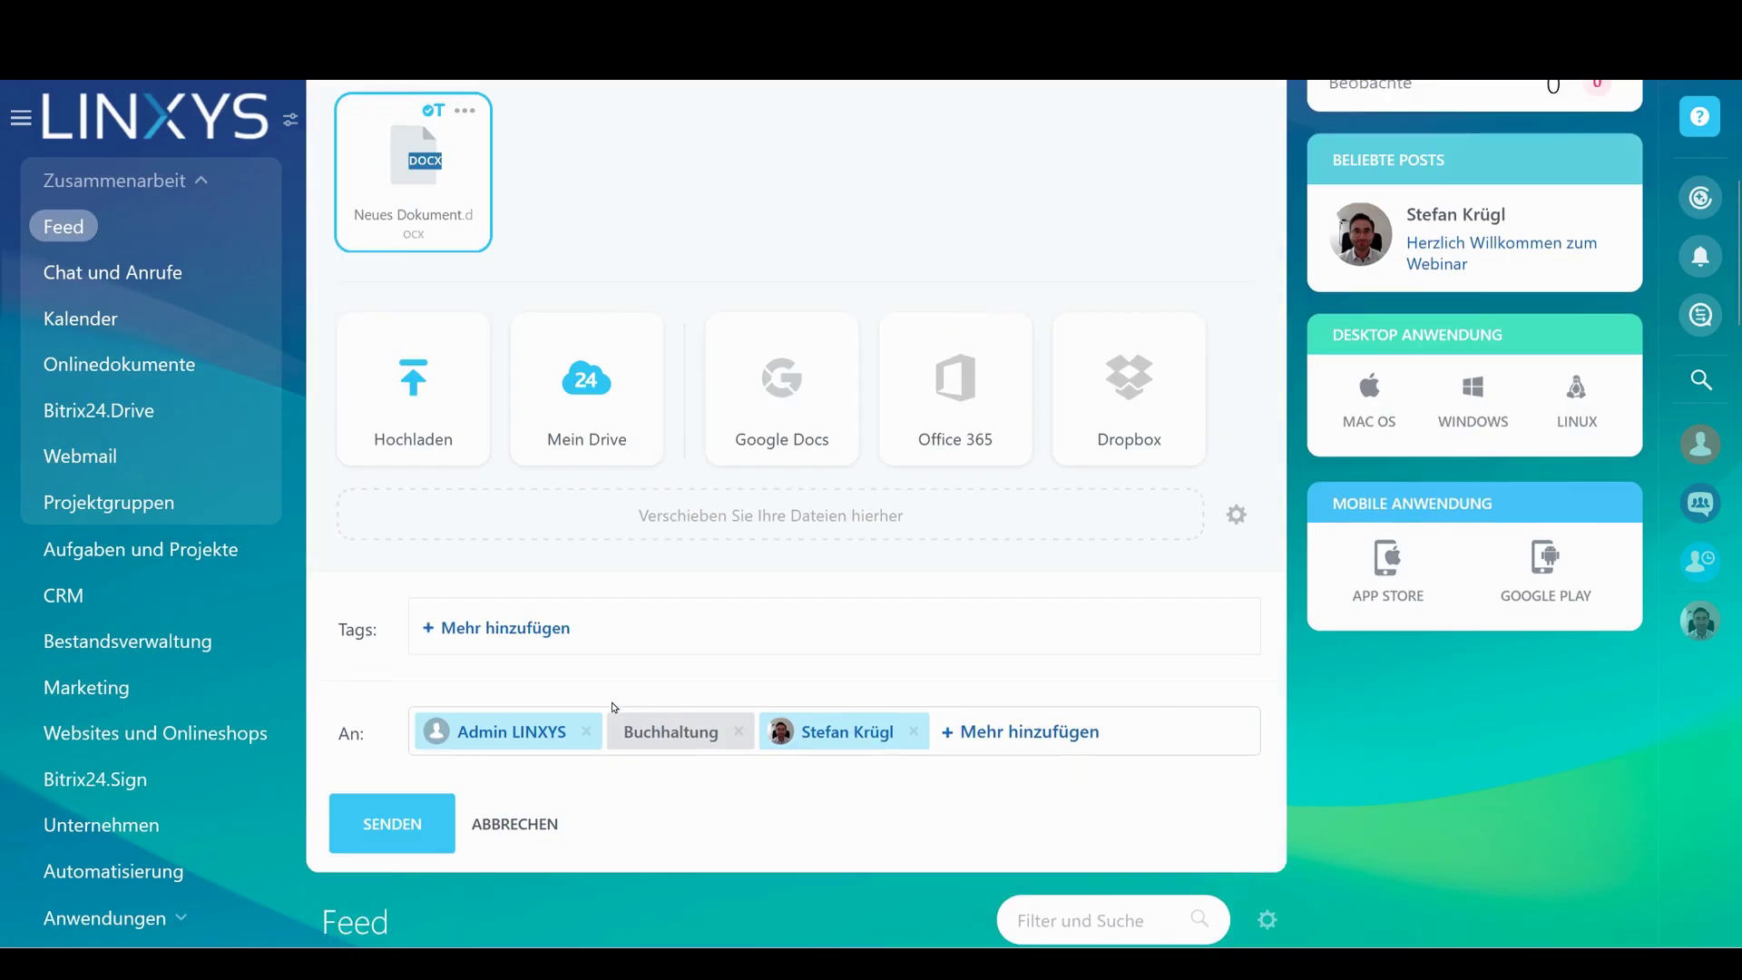
pyautogui.click(392, 811)
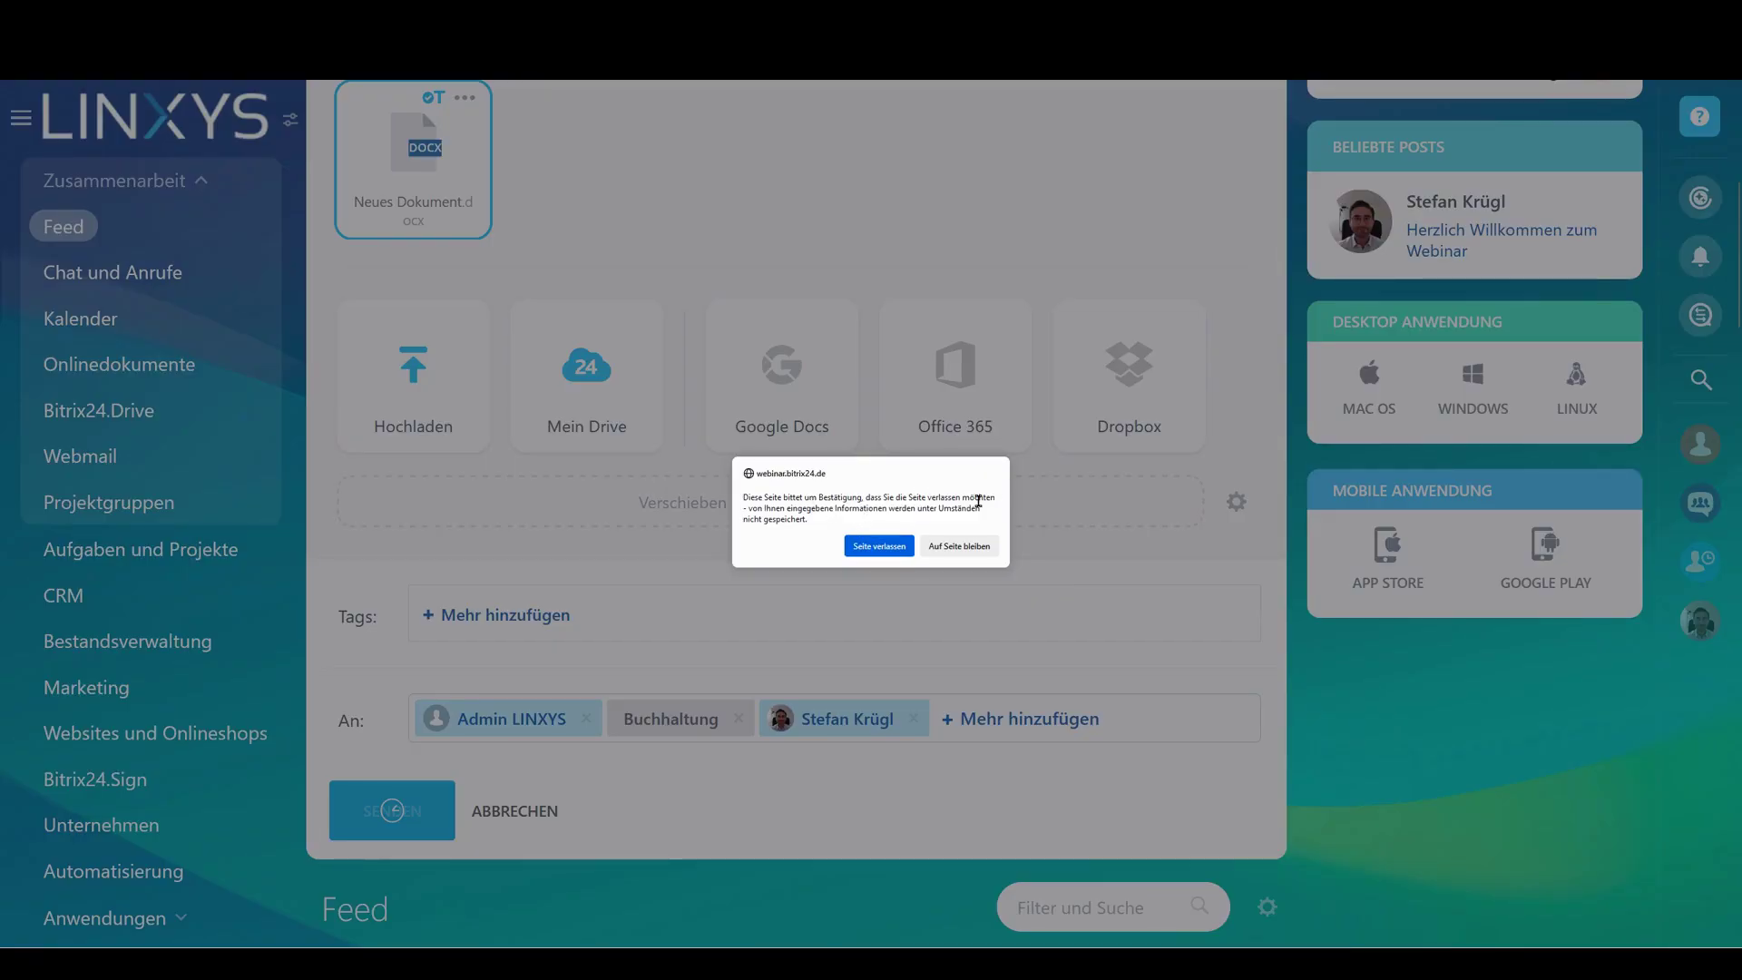
pyautogui.click(878, 546)
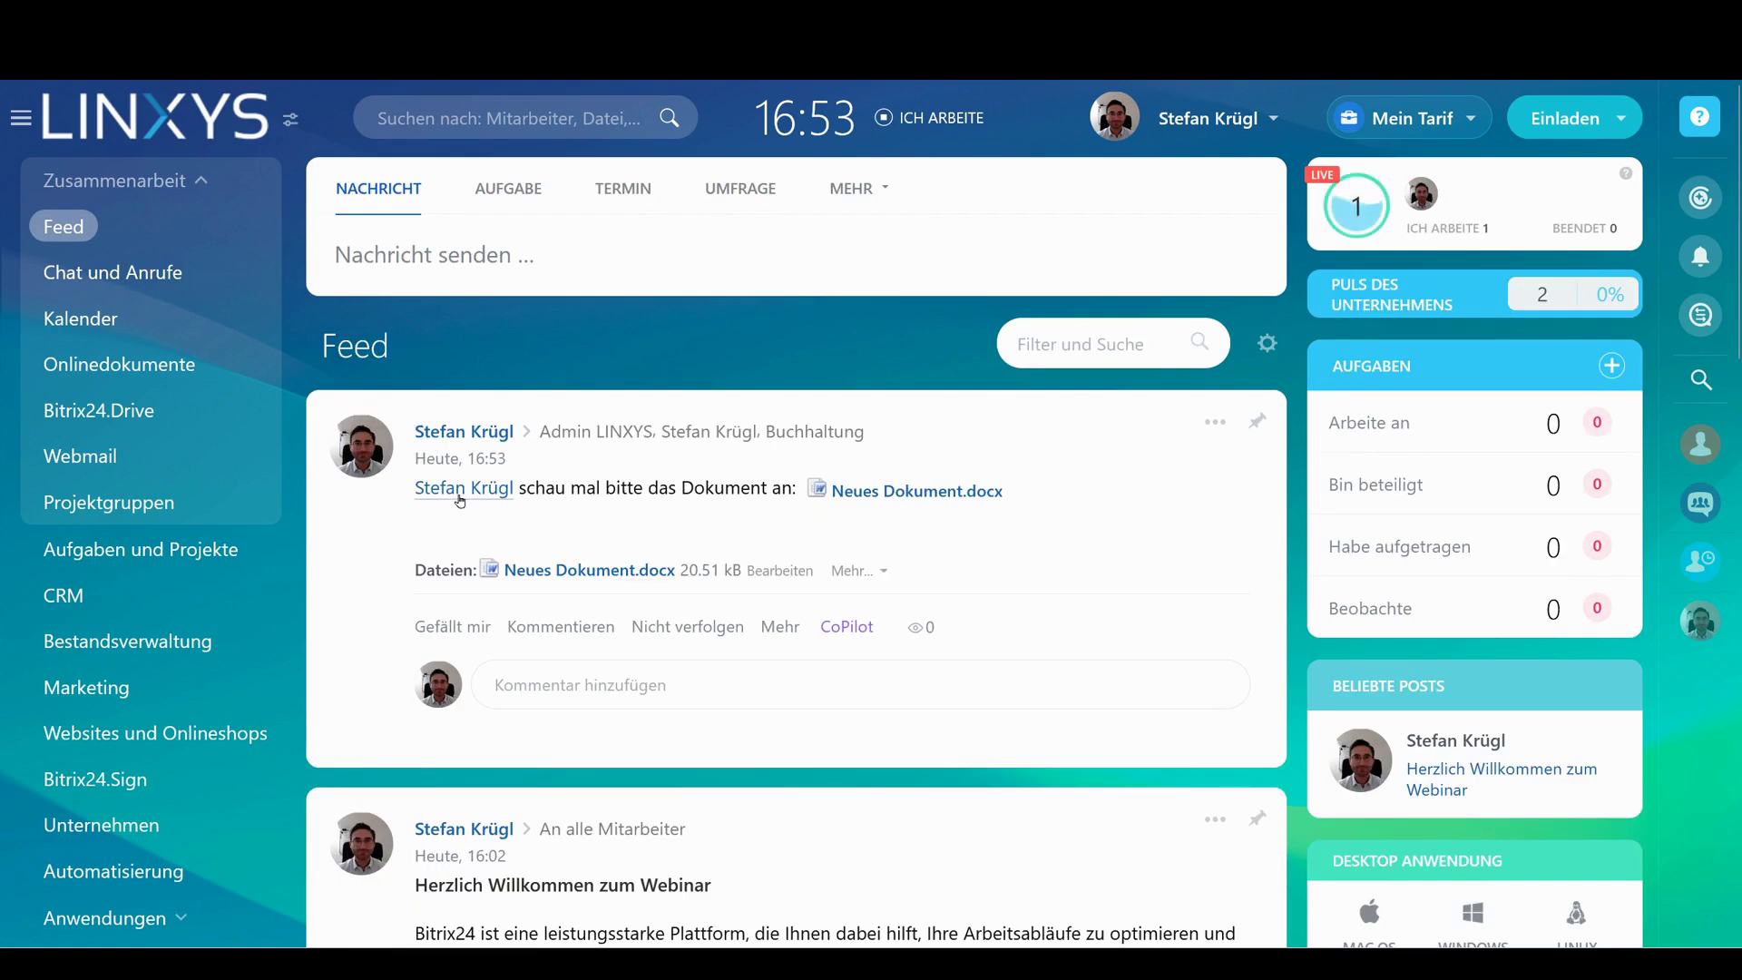
pyautogui.moveTo(460, 500)
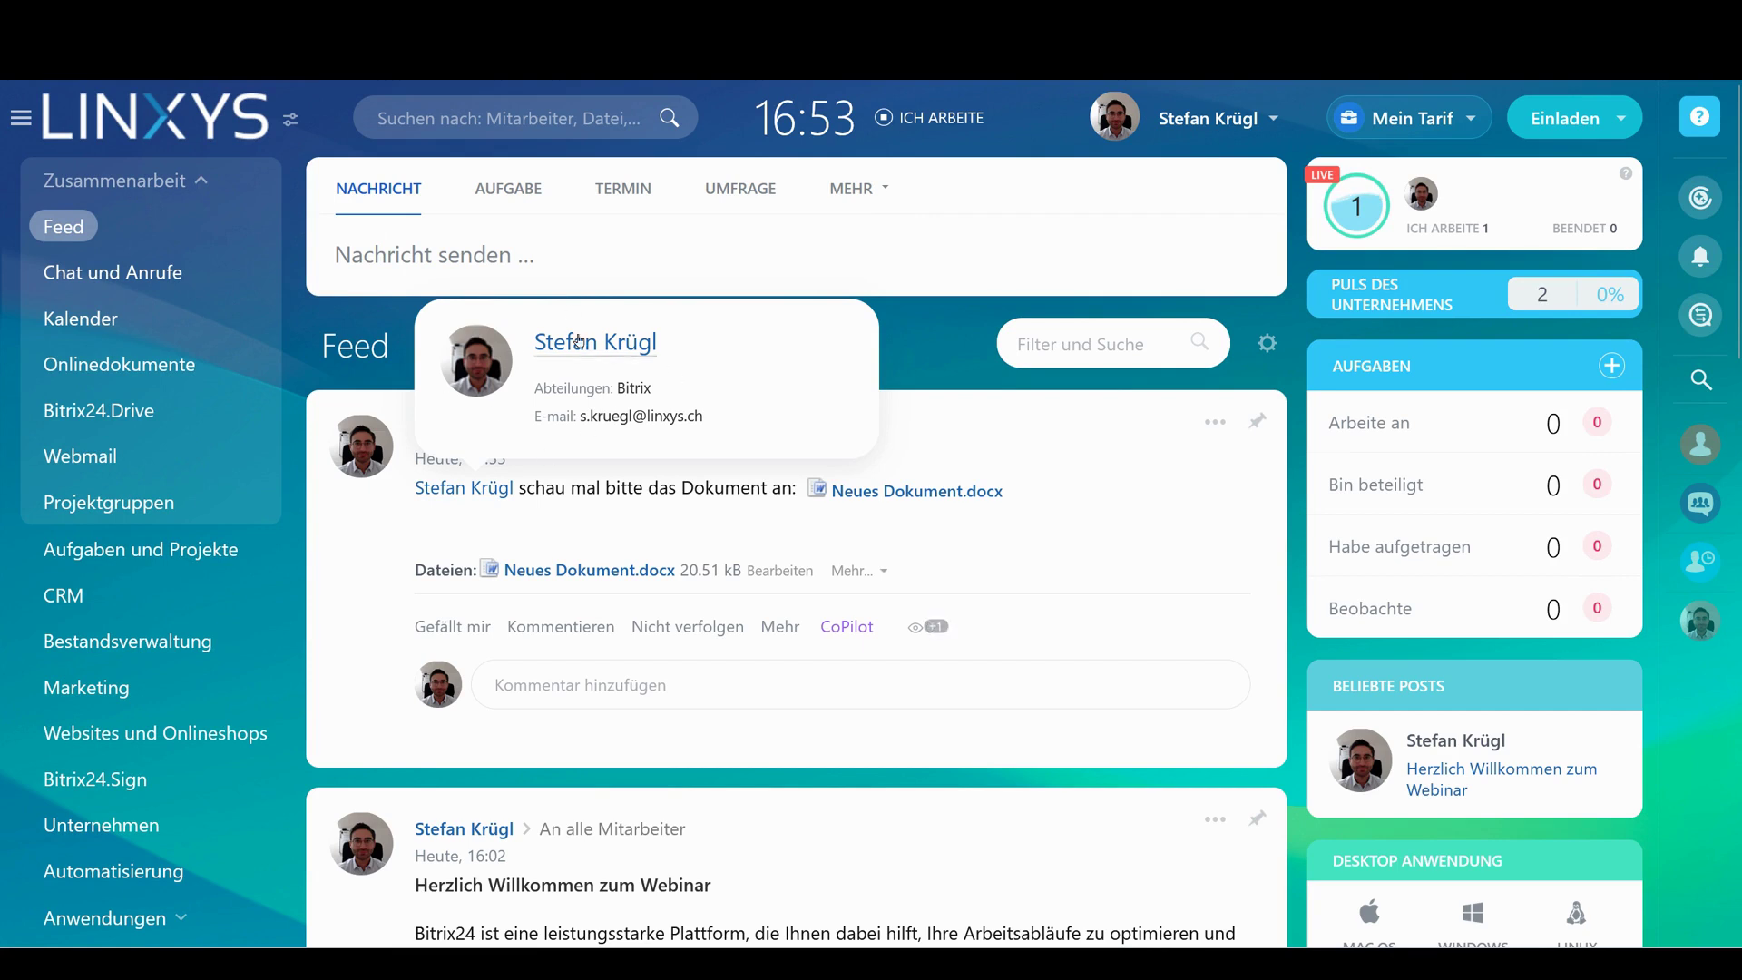
pyautogui.click(634, 684)
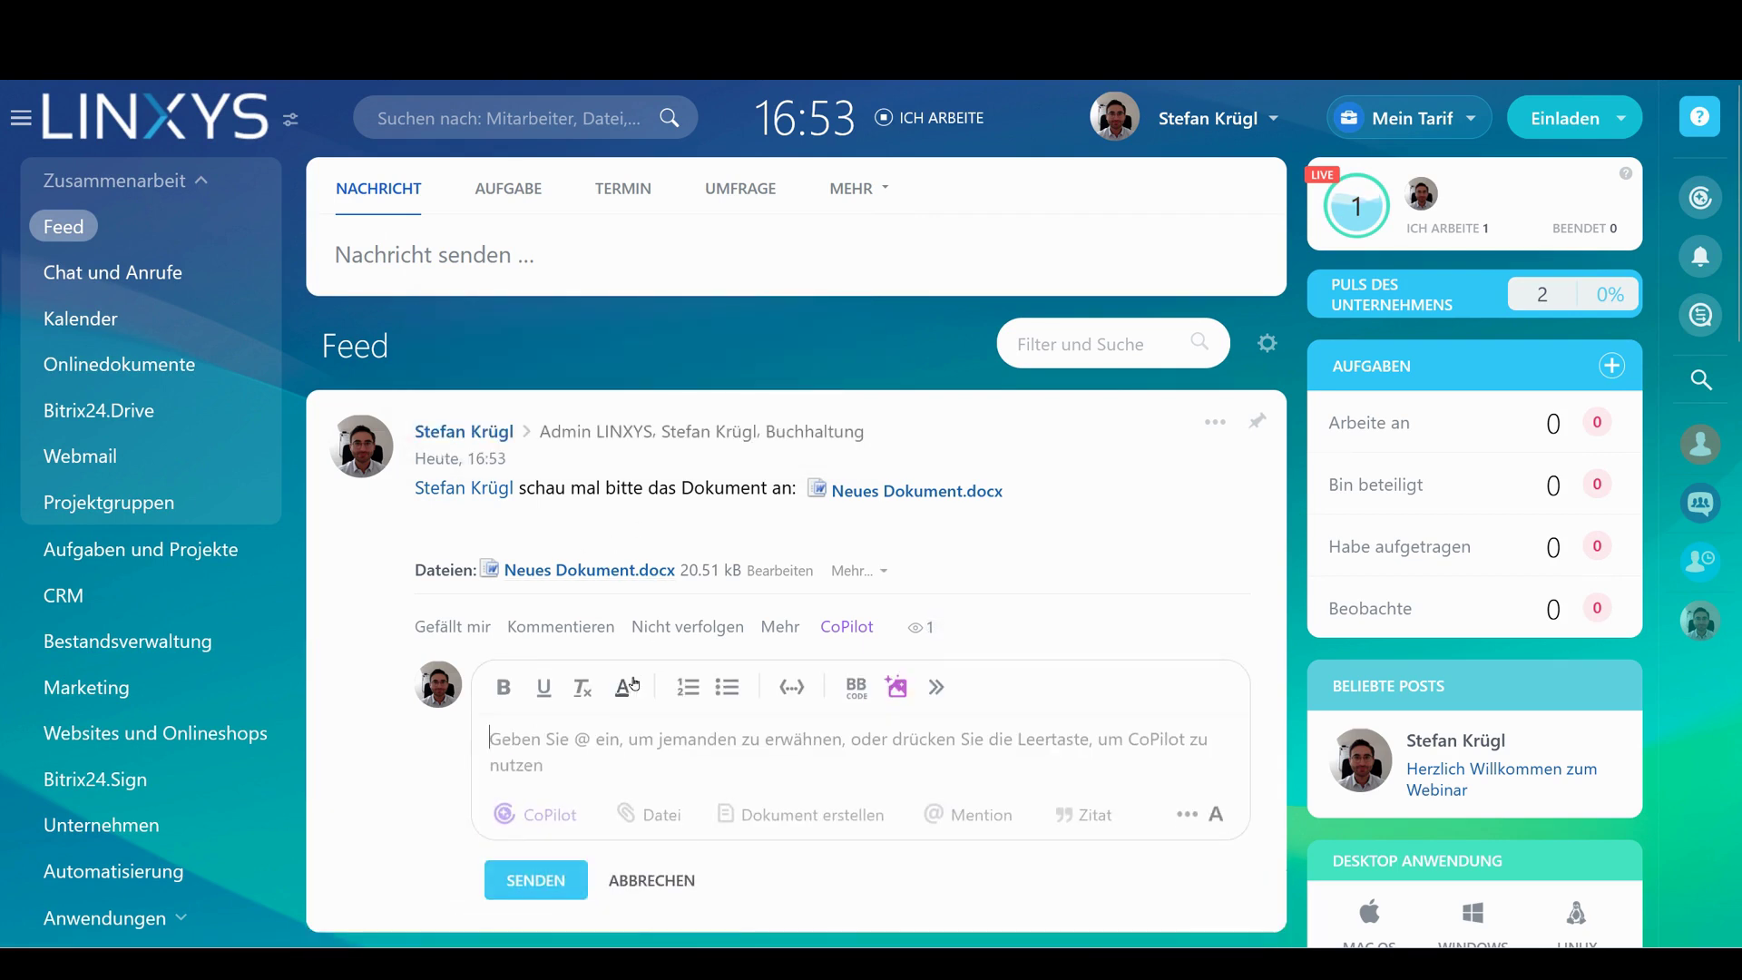
pyautogui.write('@adm')
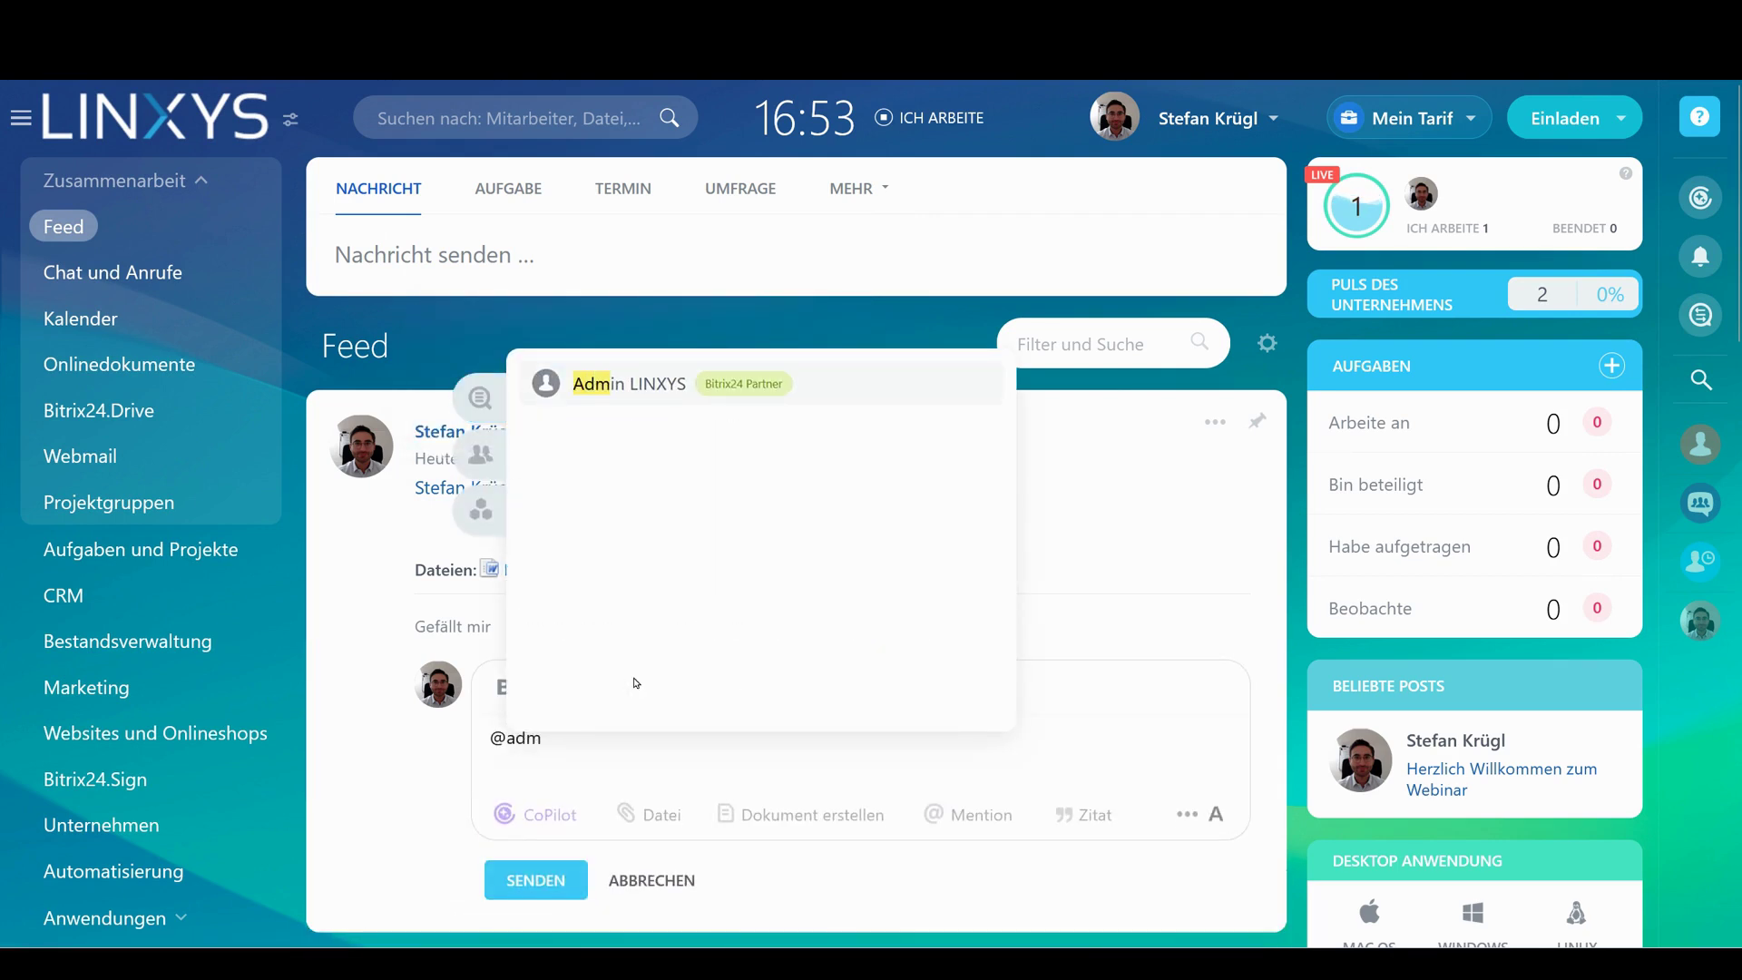
pyautogui.press('Return')
pyautogui.click(535, 880)
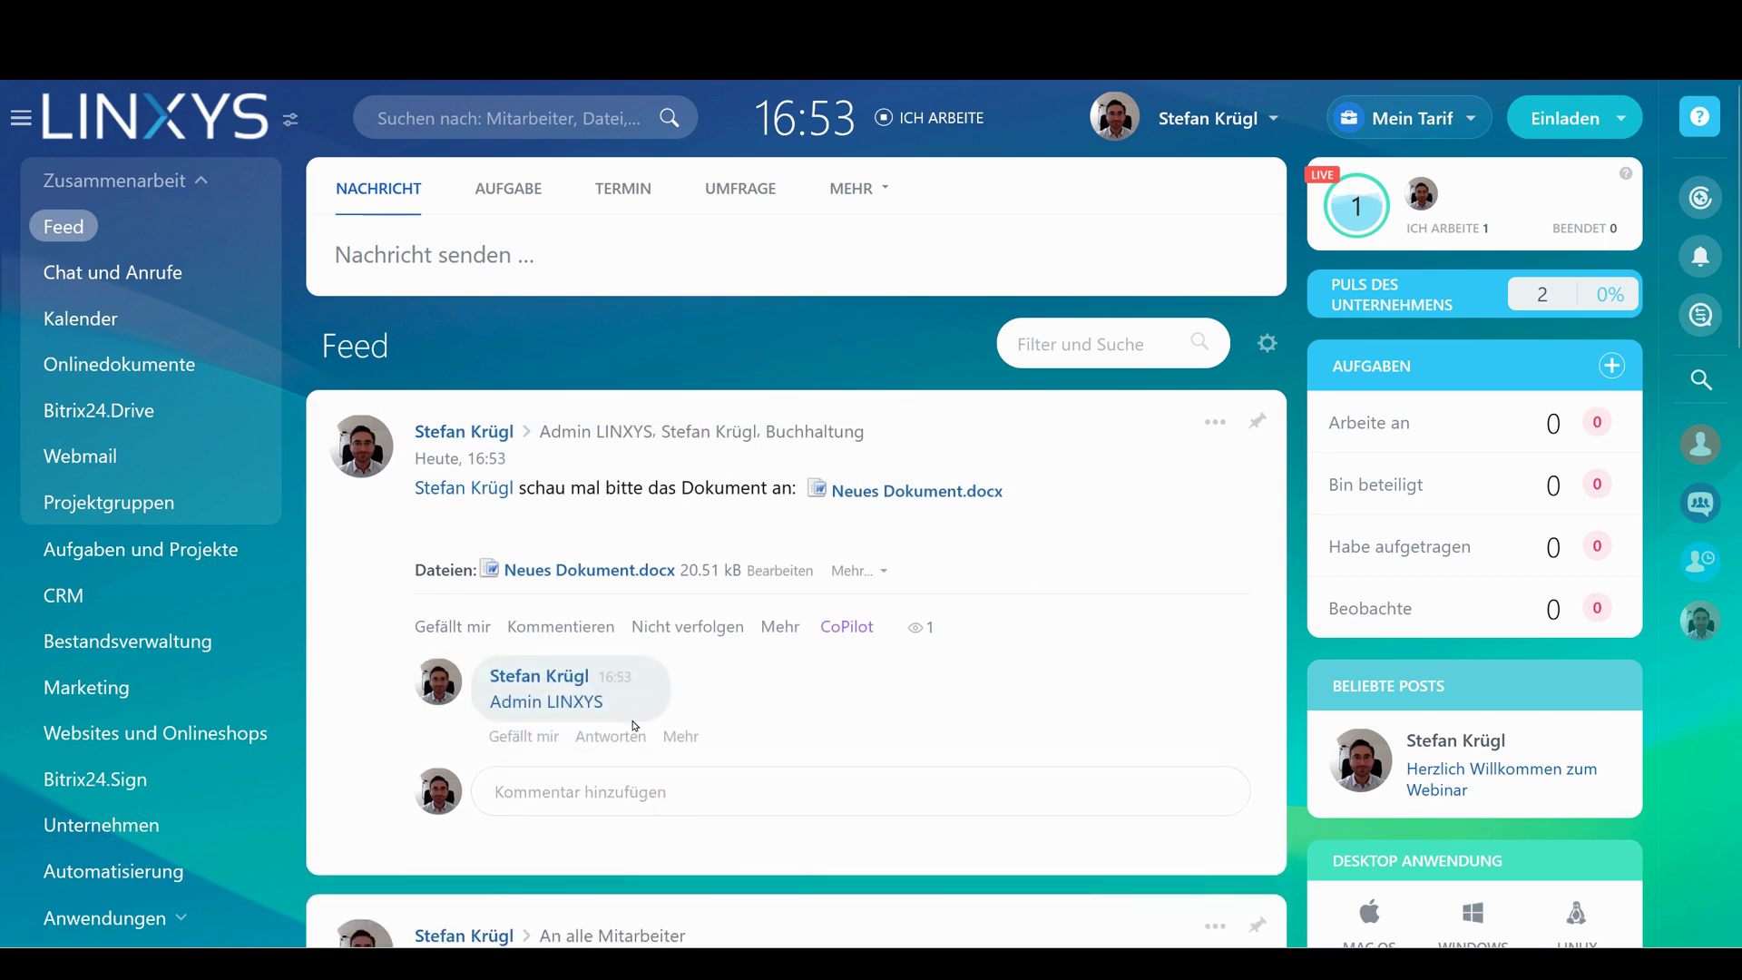
pyautogui.moveTo(590, 710)
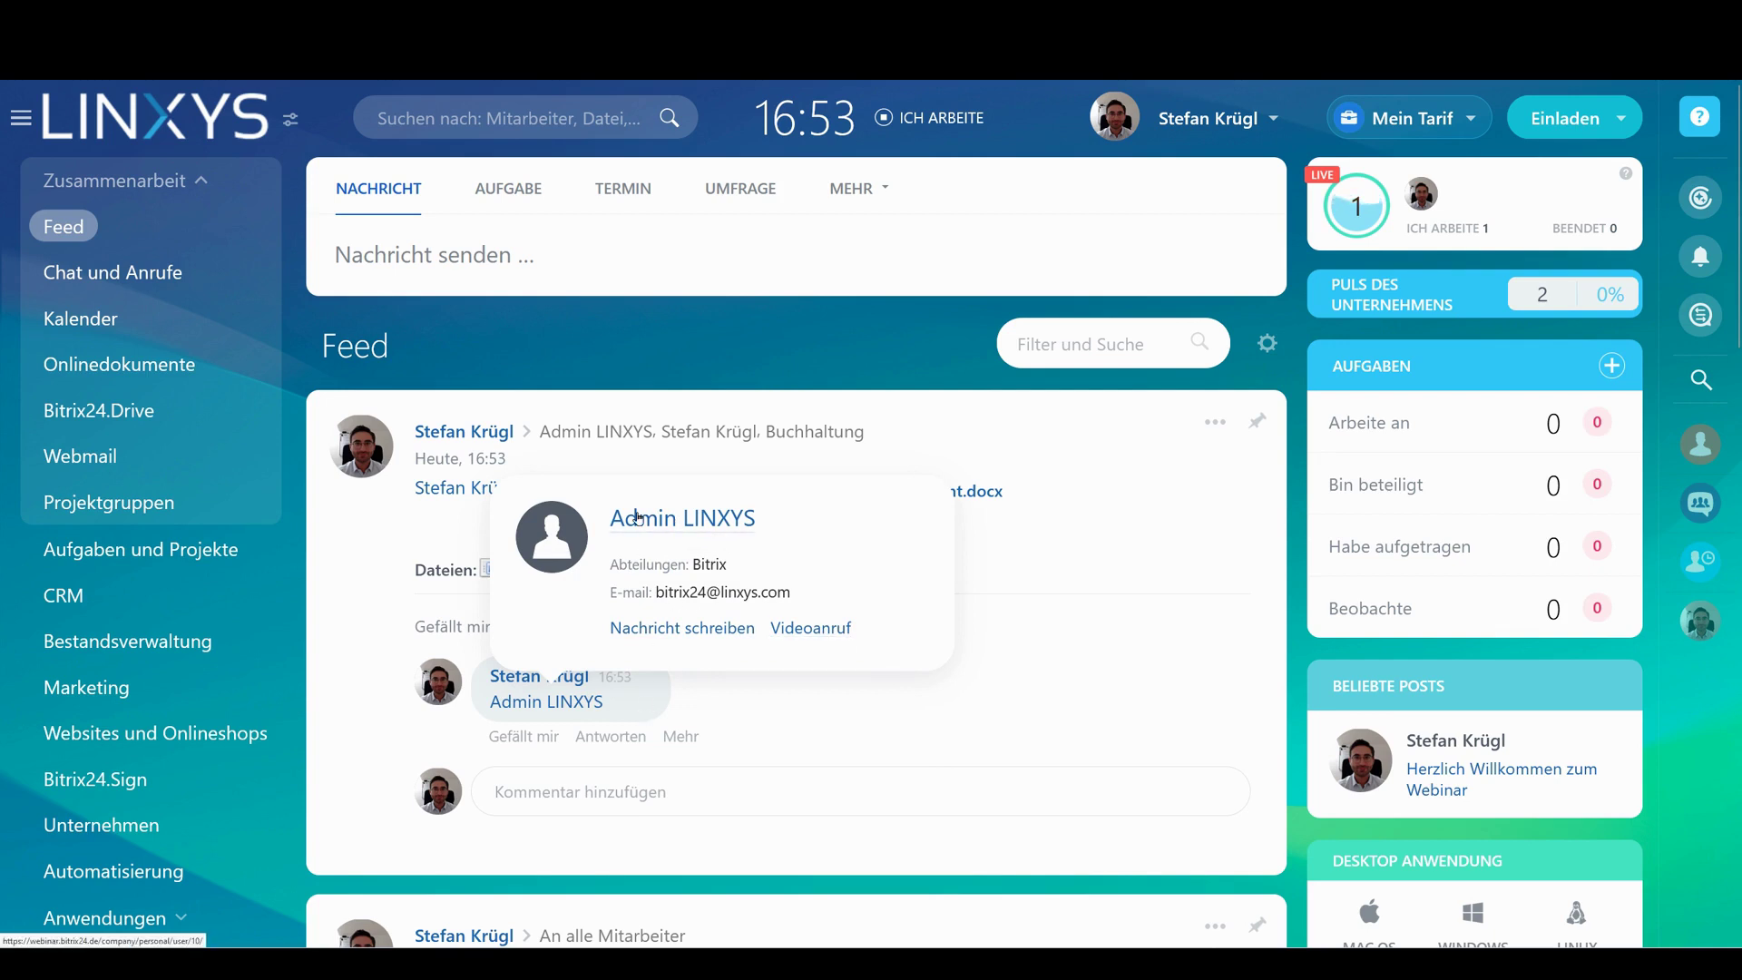
# Open the admin user's profile and chat, then close both
pyautogui.click(656, 530)
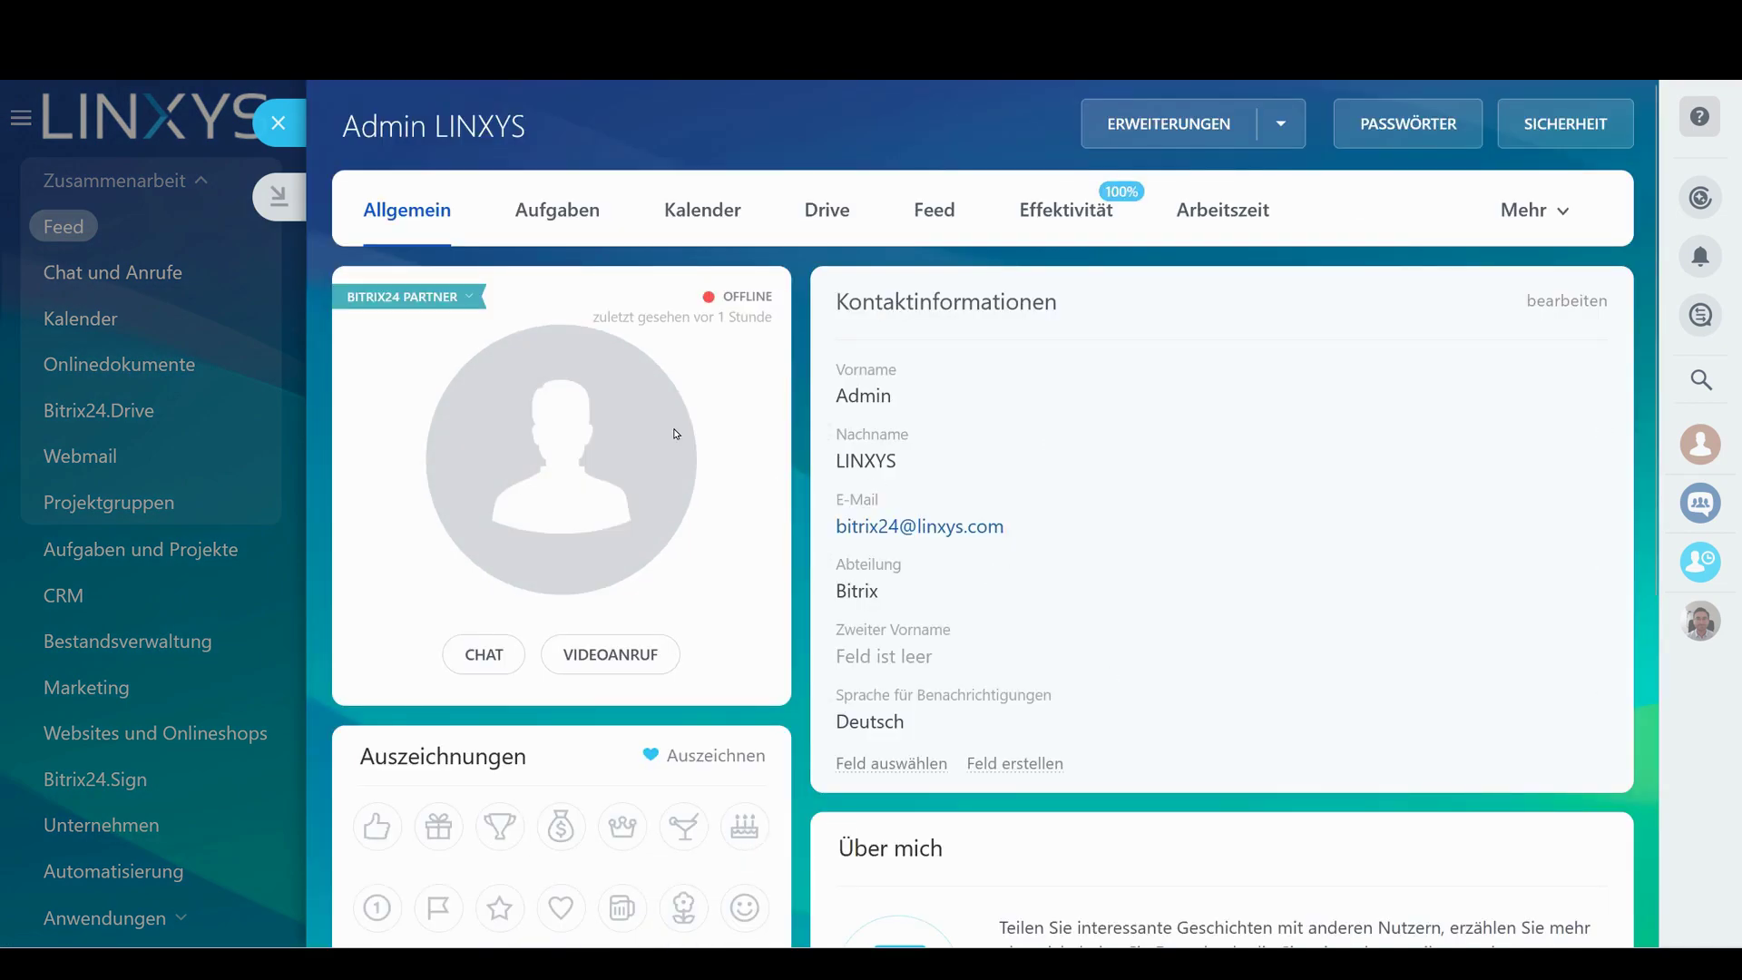
pyautogui.click(484, 655)
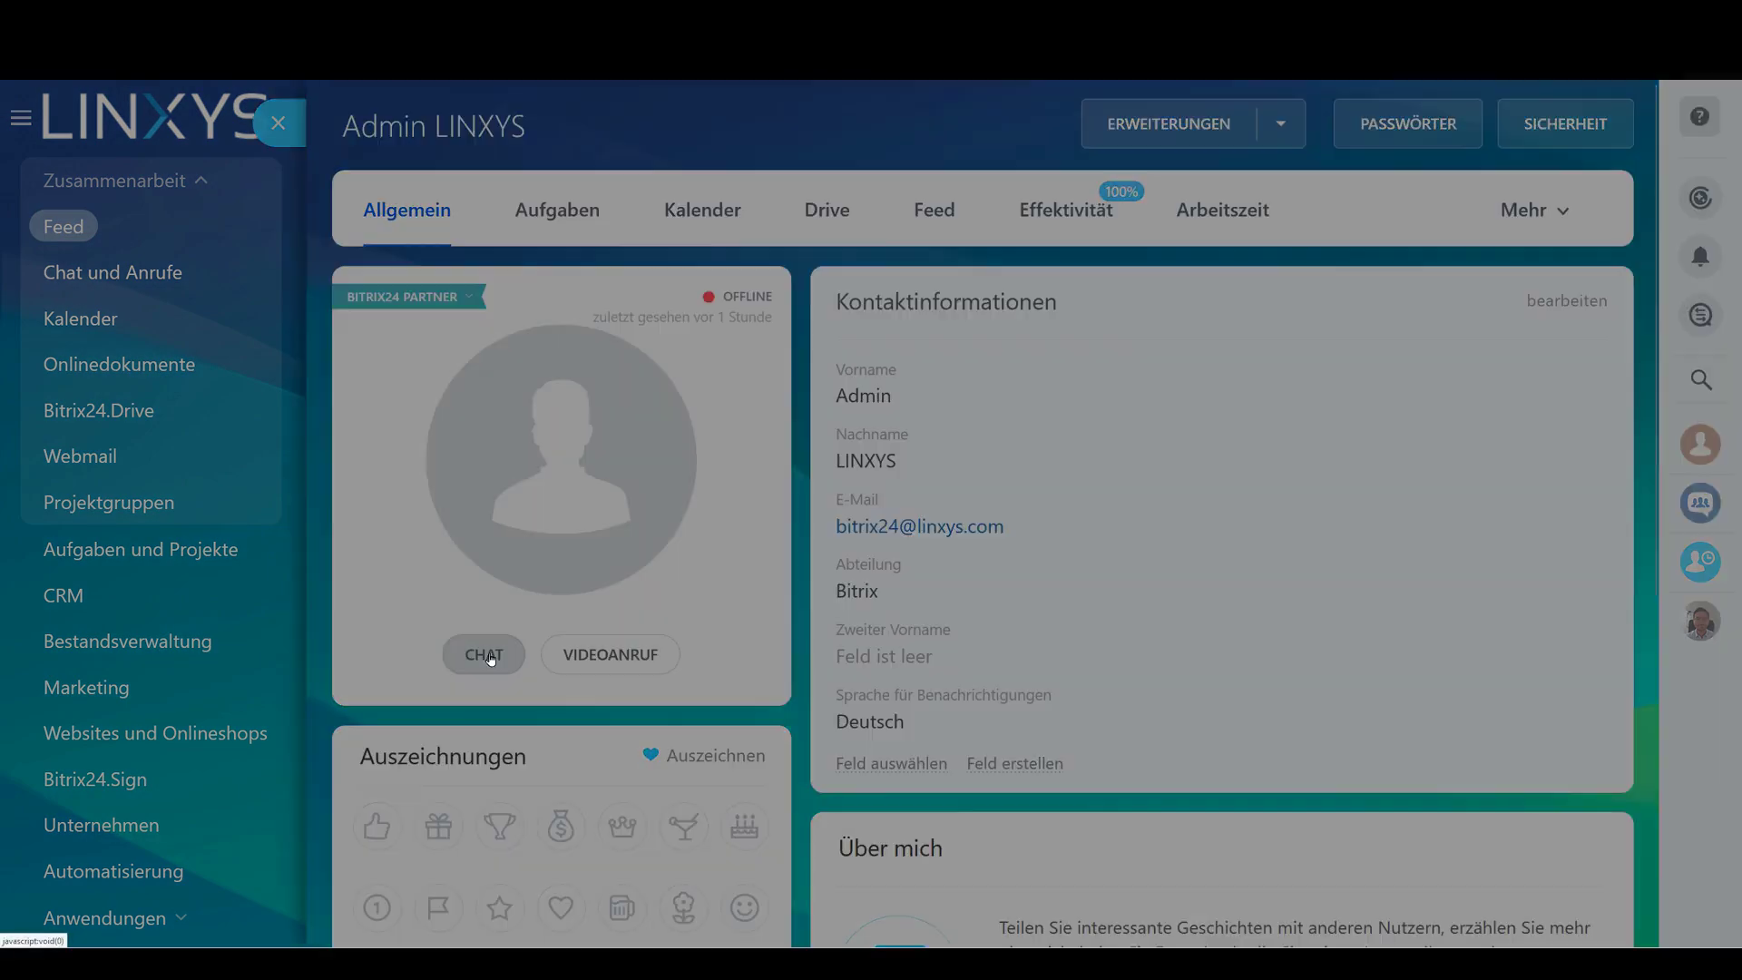
pyautogui.click(47, 122)
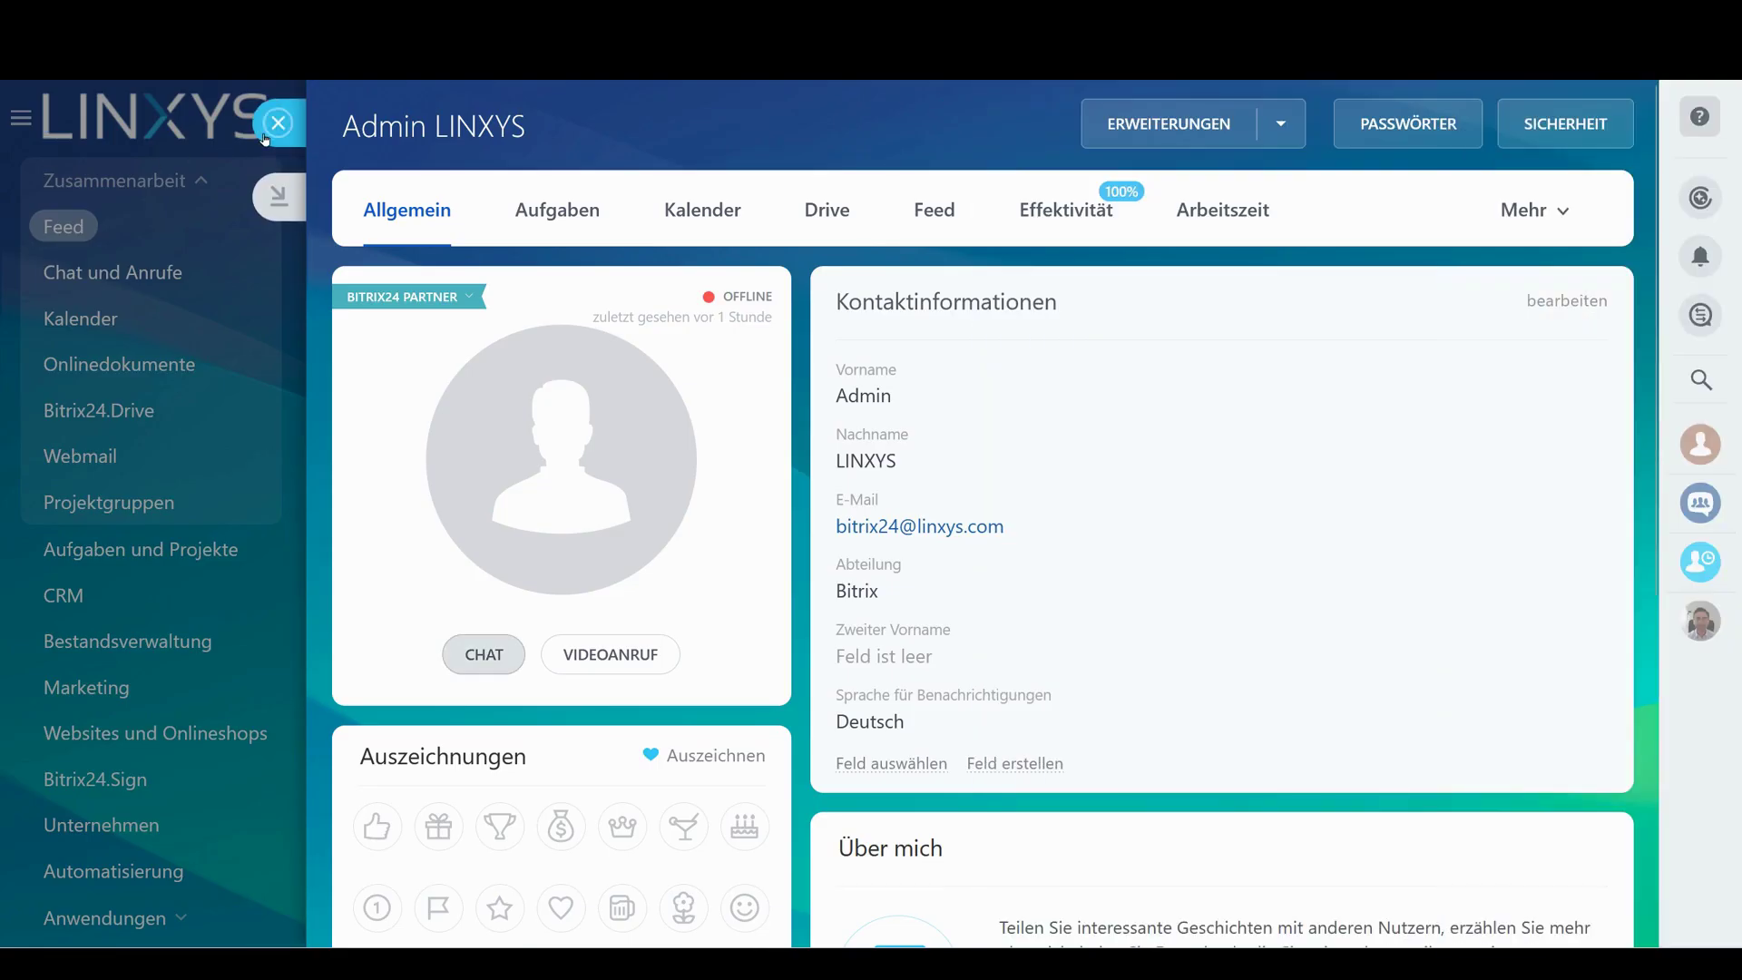
pyautogui.click(281, 123)
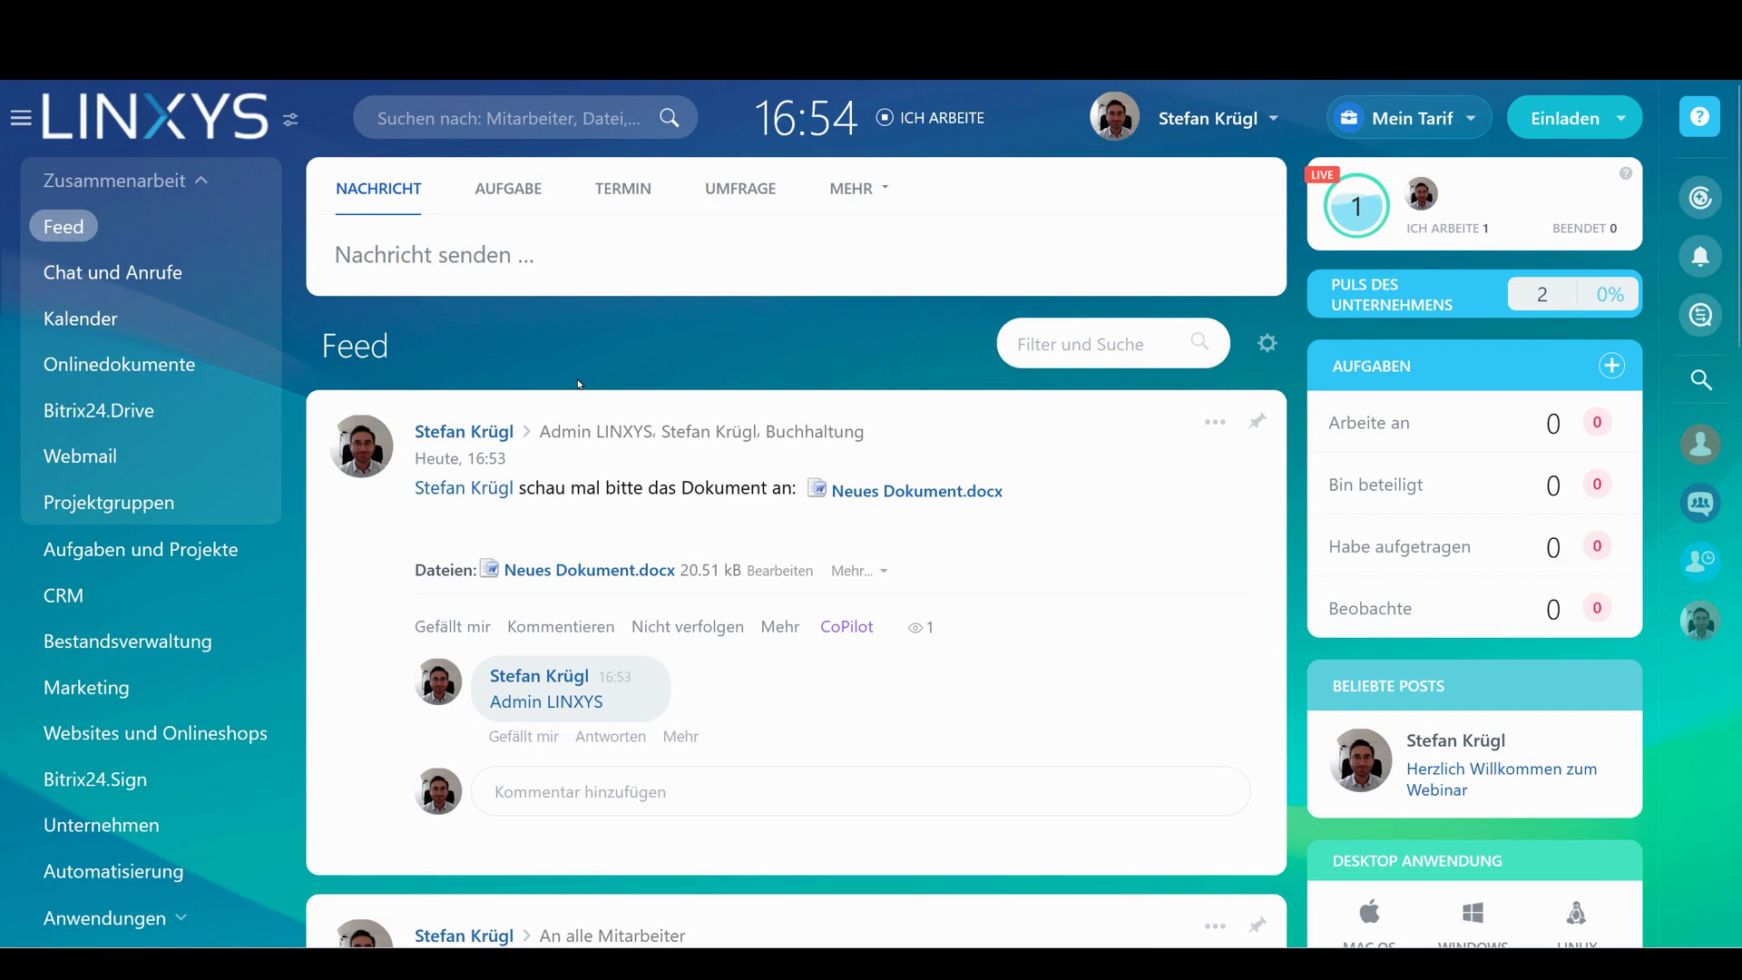
# Reopen and close the admin's profile and chat, then highlight the CRM feature lines in a post
pyautogui.click(580, 705)
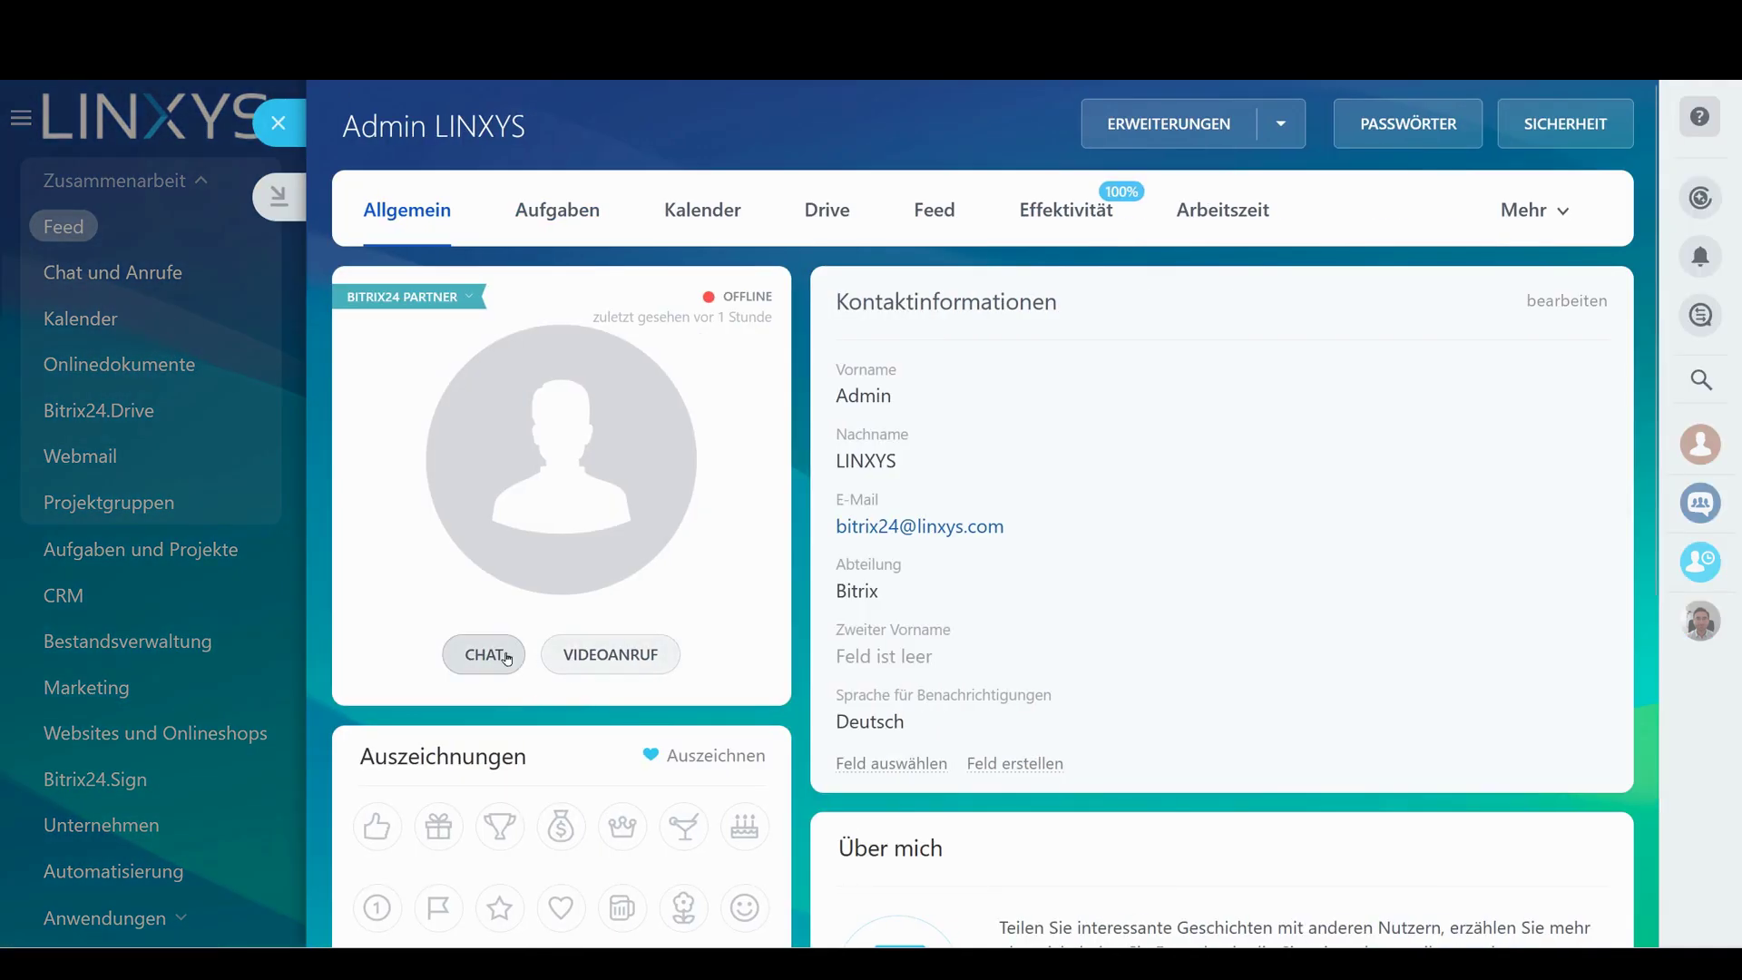
pyautogui.click(495, 653)
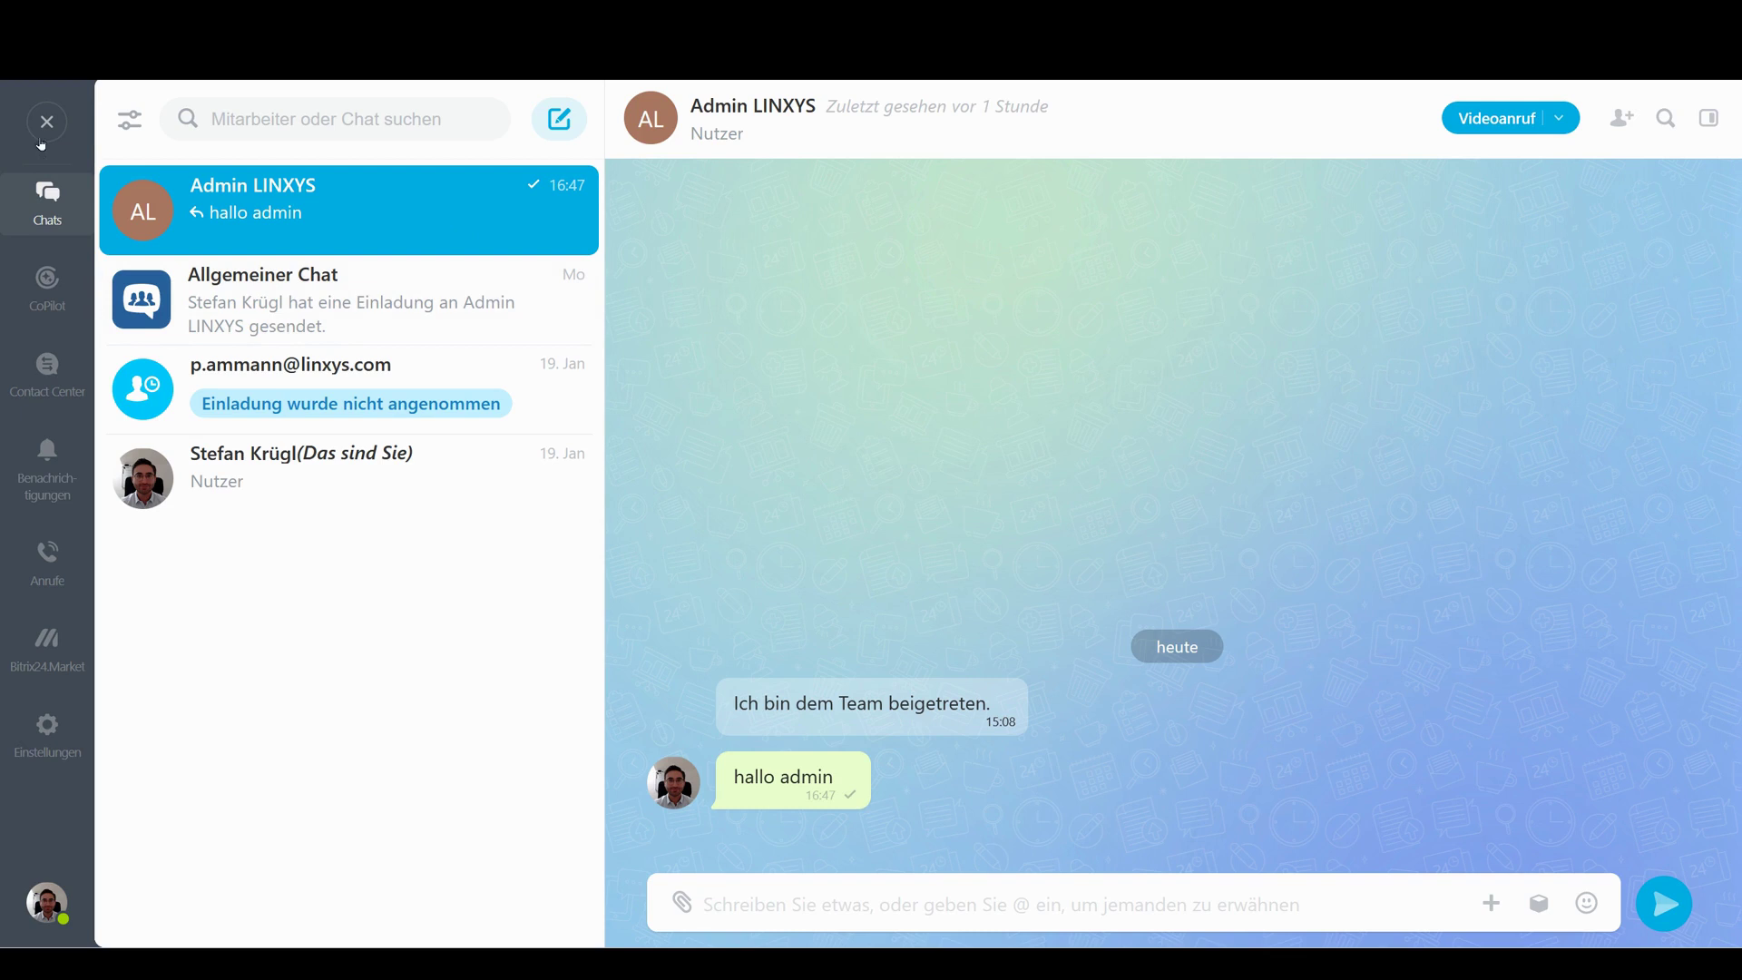
pyautogui.click(50, 125)
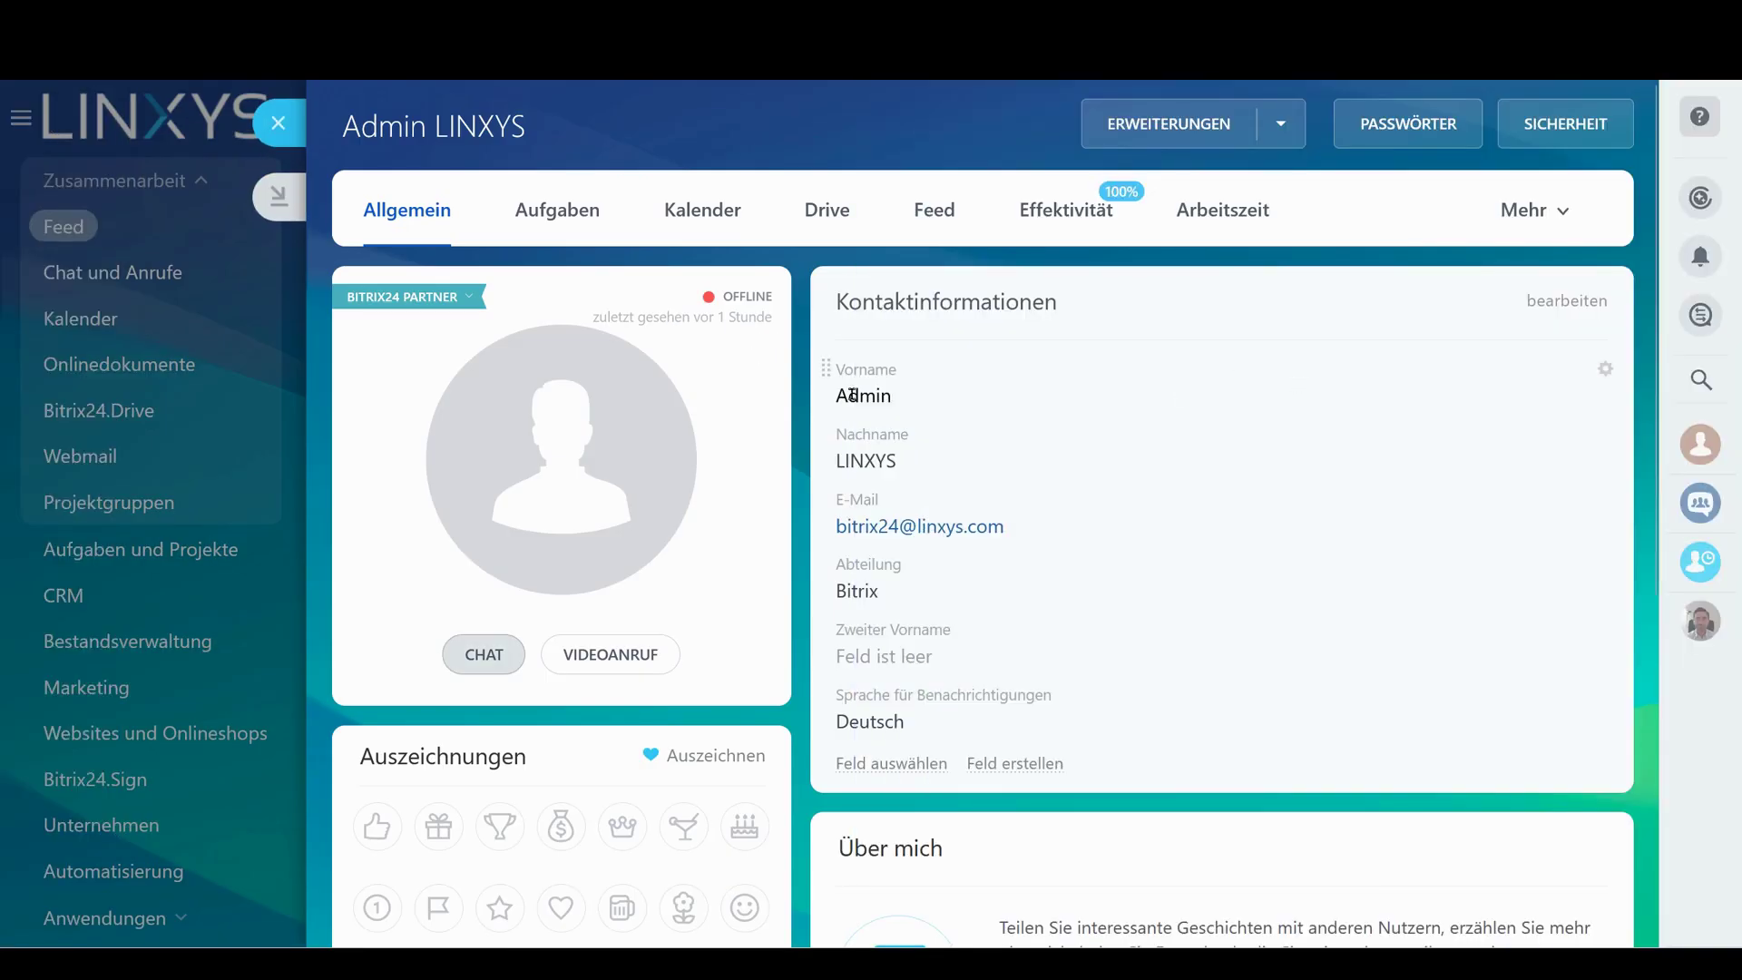
pyautogui.press('Escape')
pyautogui.hotkey('ctrl', 'a')
pyautogui.click(914, 368)
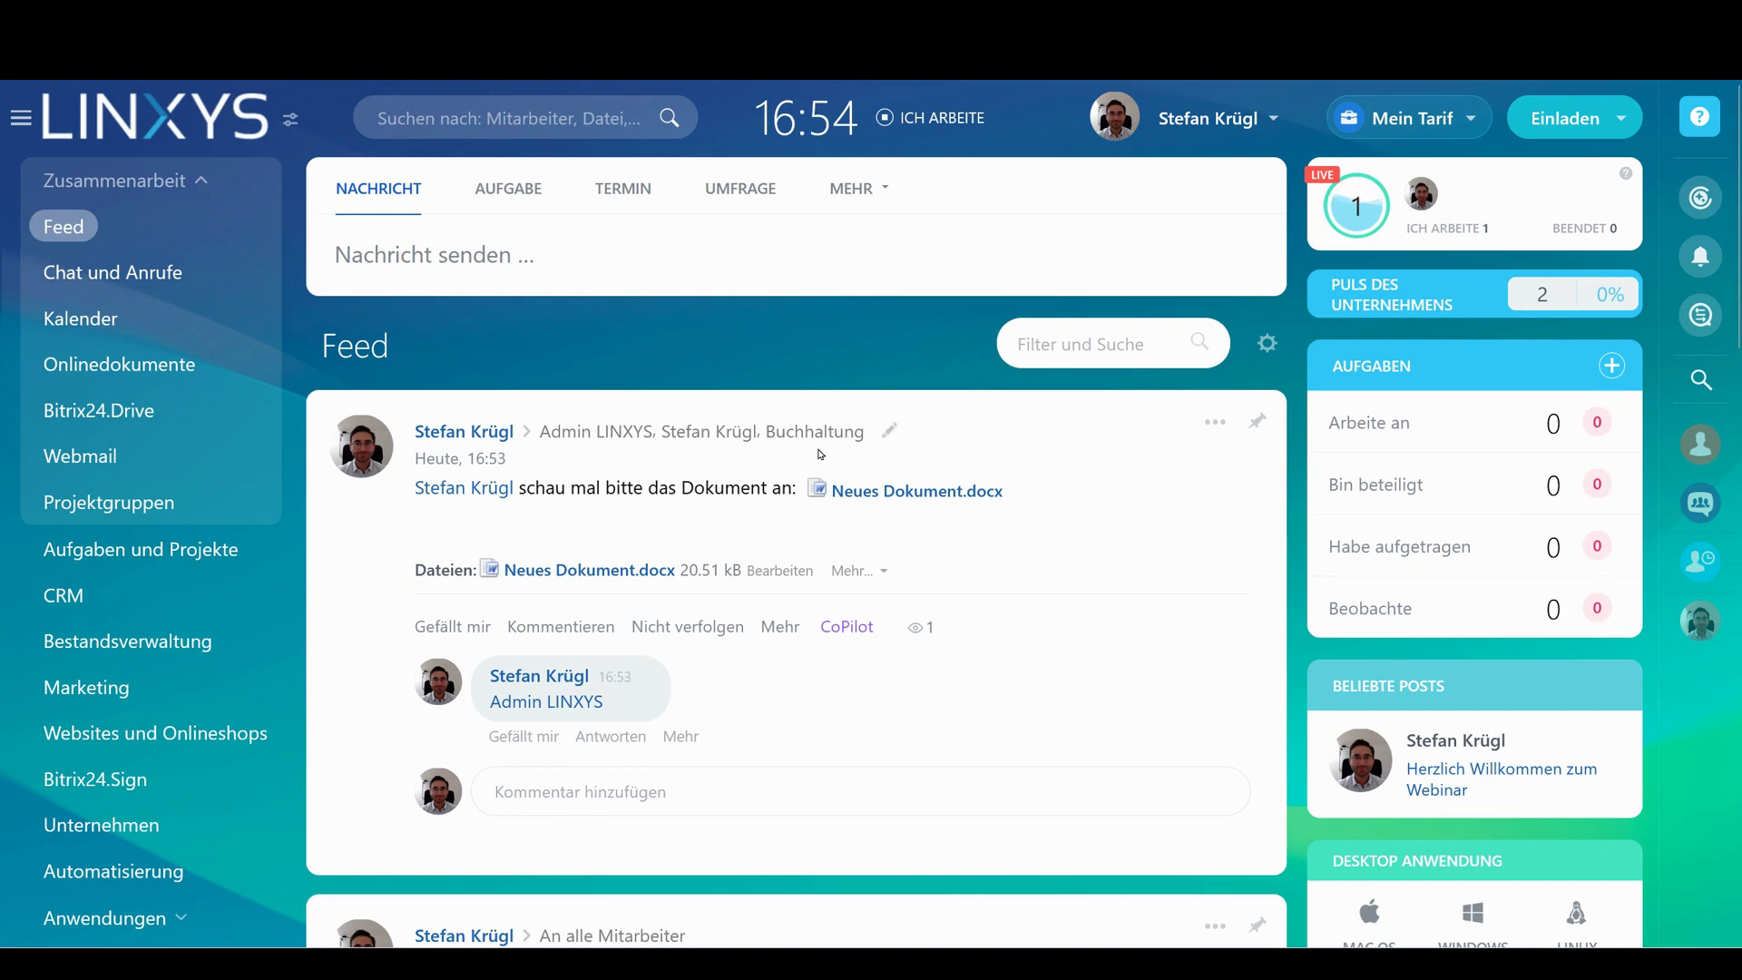
pyautogui.scroll(-12, 811, 448)
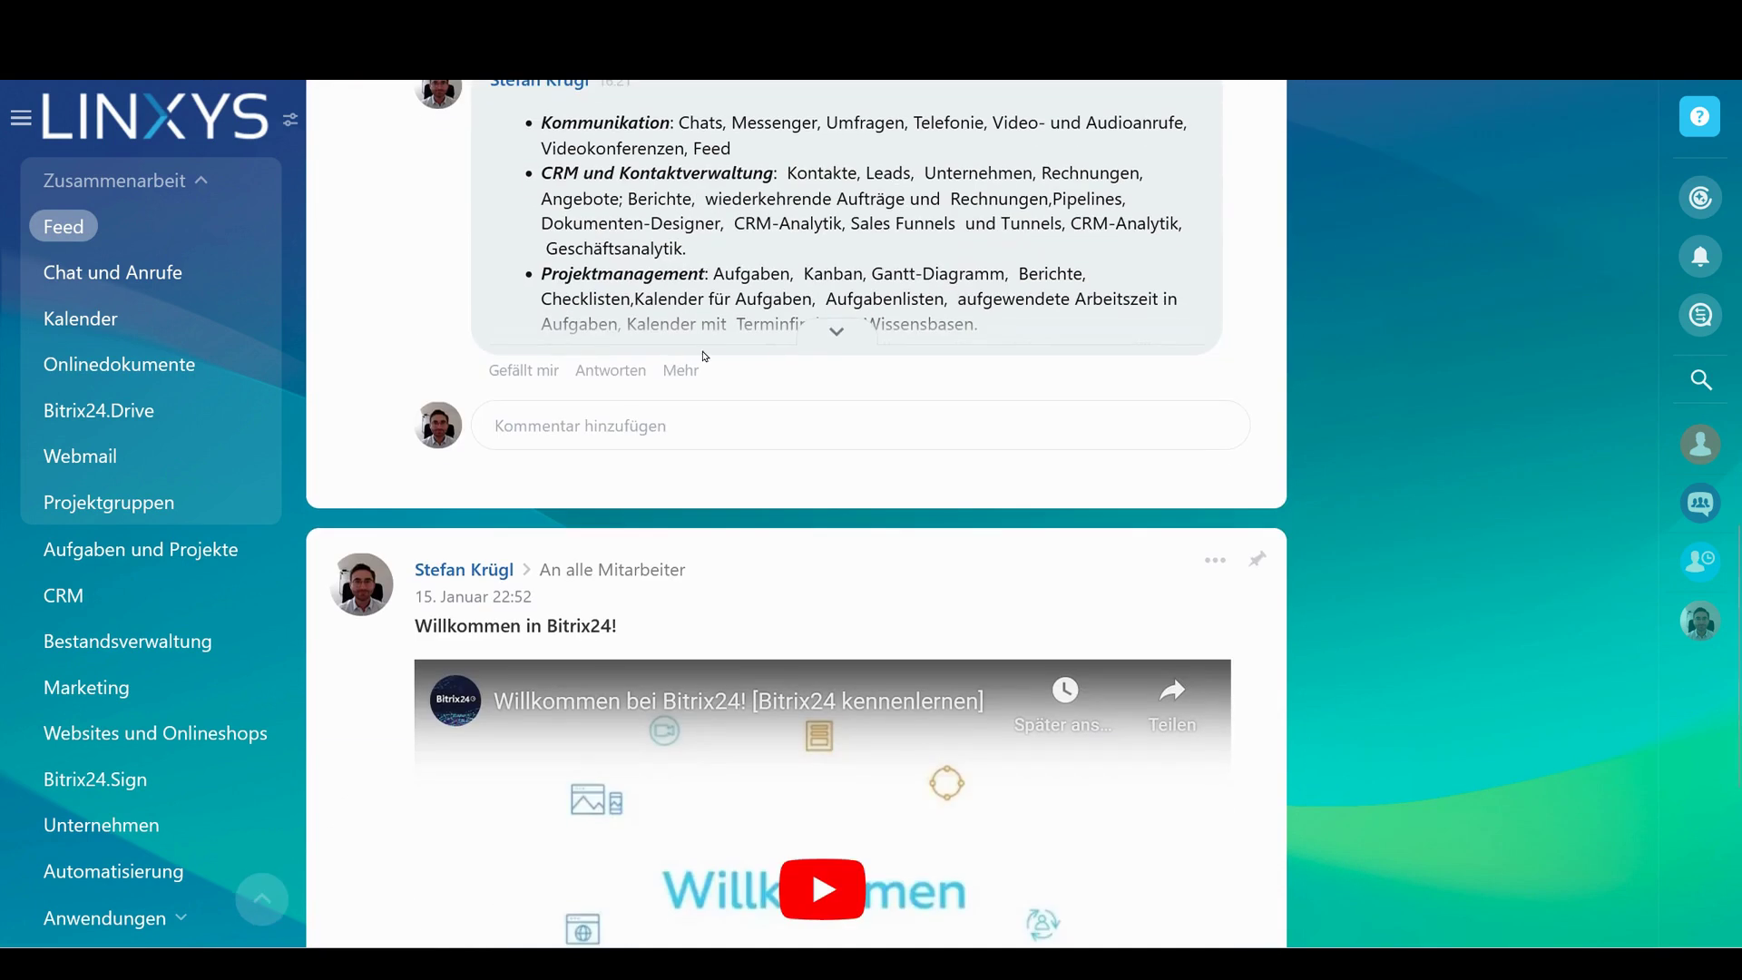
pyautogui.moveTo(542, 173); pyautogui.dragTo(733, 246)
pyautogui.scroll(15, 650, 399)
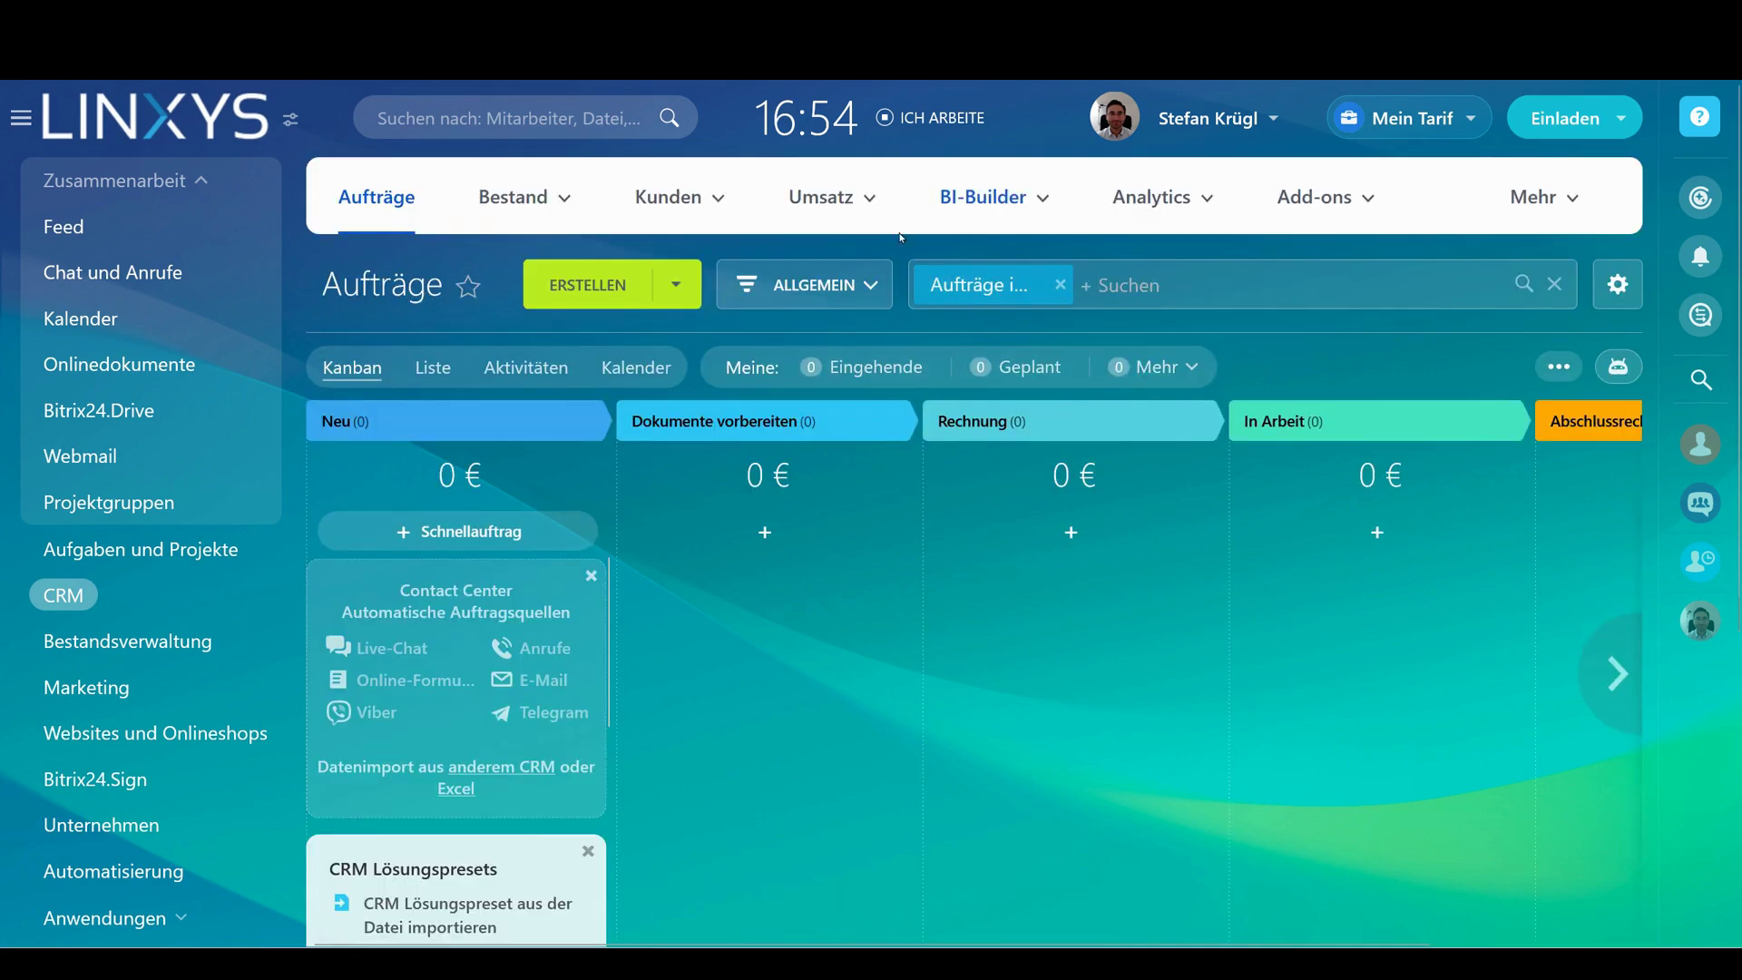
pyautogui.scroll(-3, 867, 363)
pyautogui.scroll(3, 855, 510)
pyautogui.click(1162, 197)
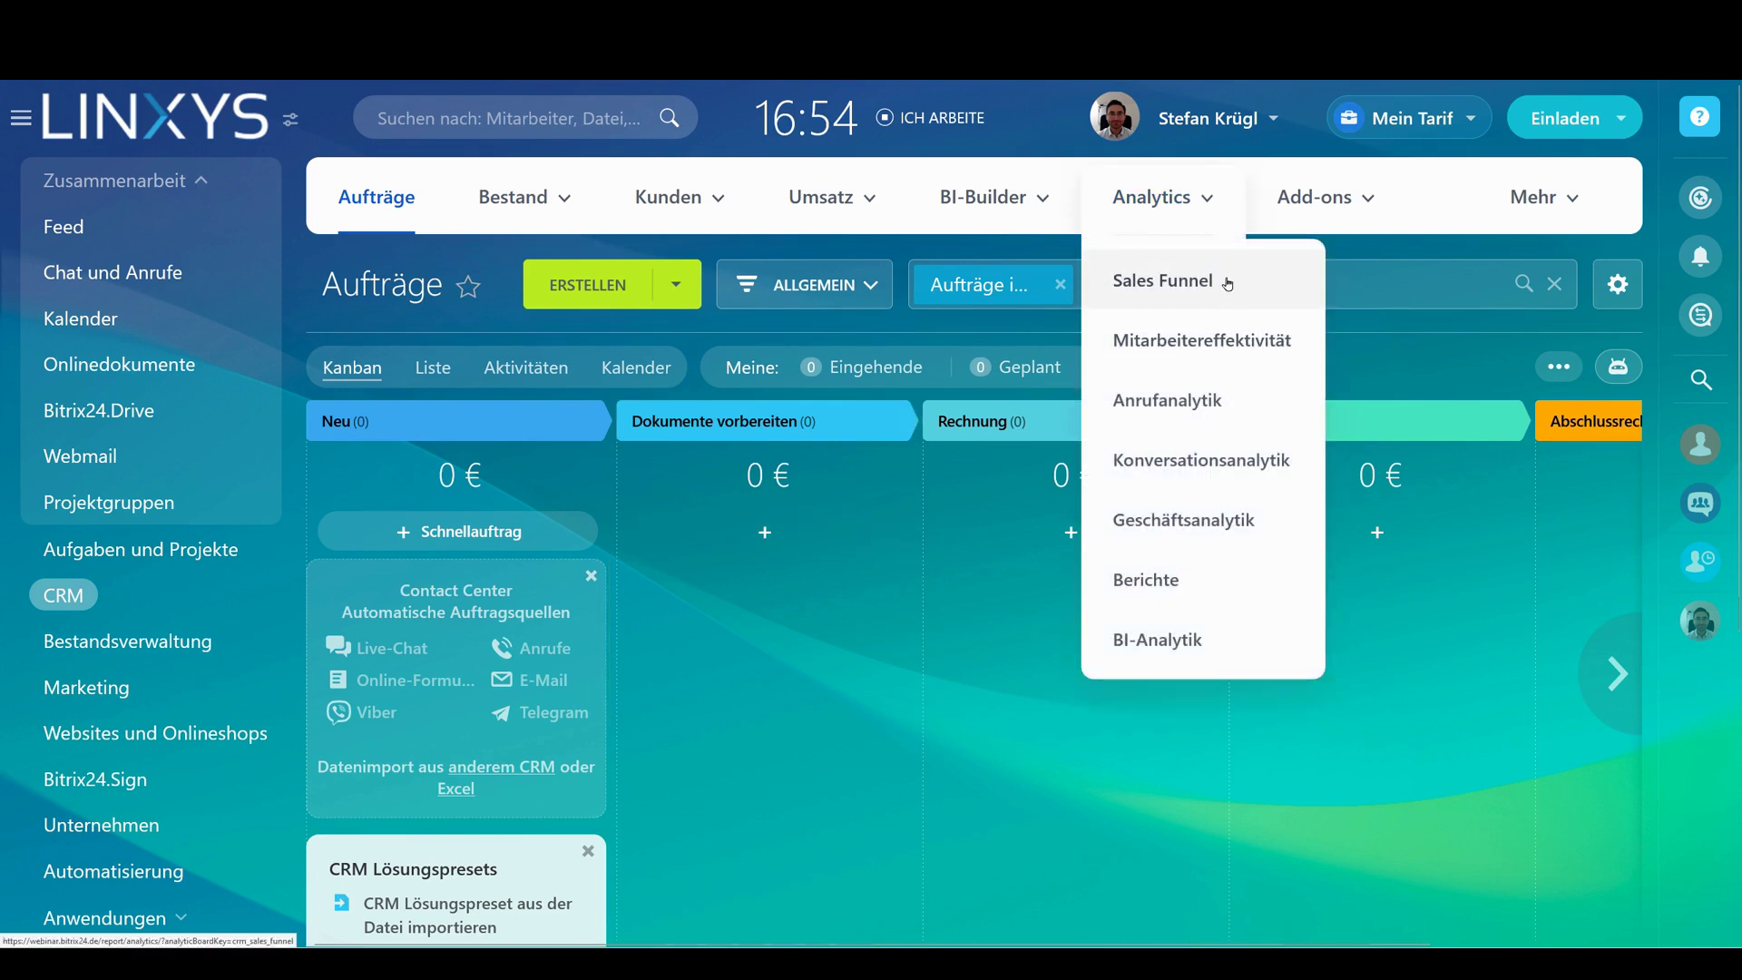
pyautogui.click(1225, 282)
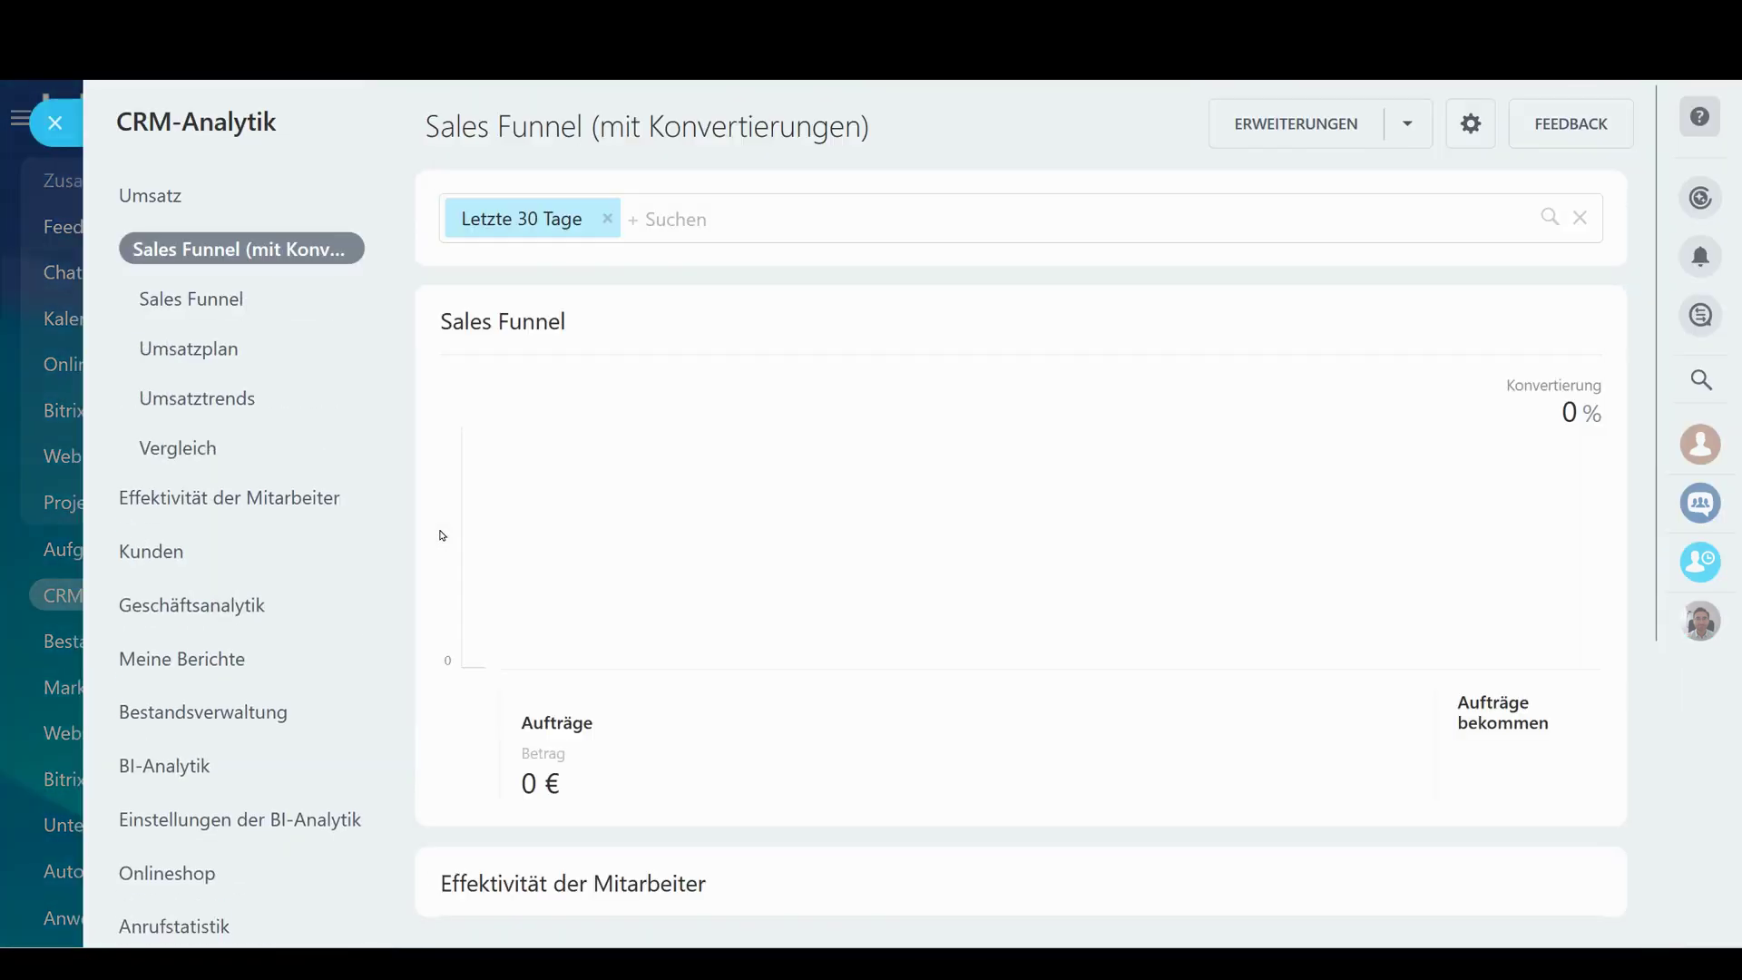
pyautogui.scroll(-3, 1280, 286)
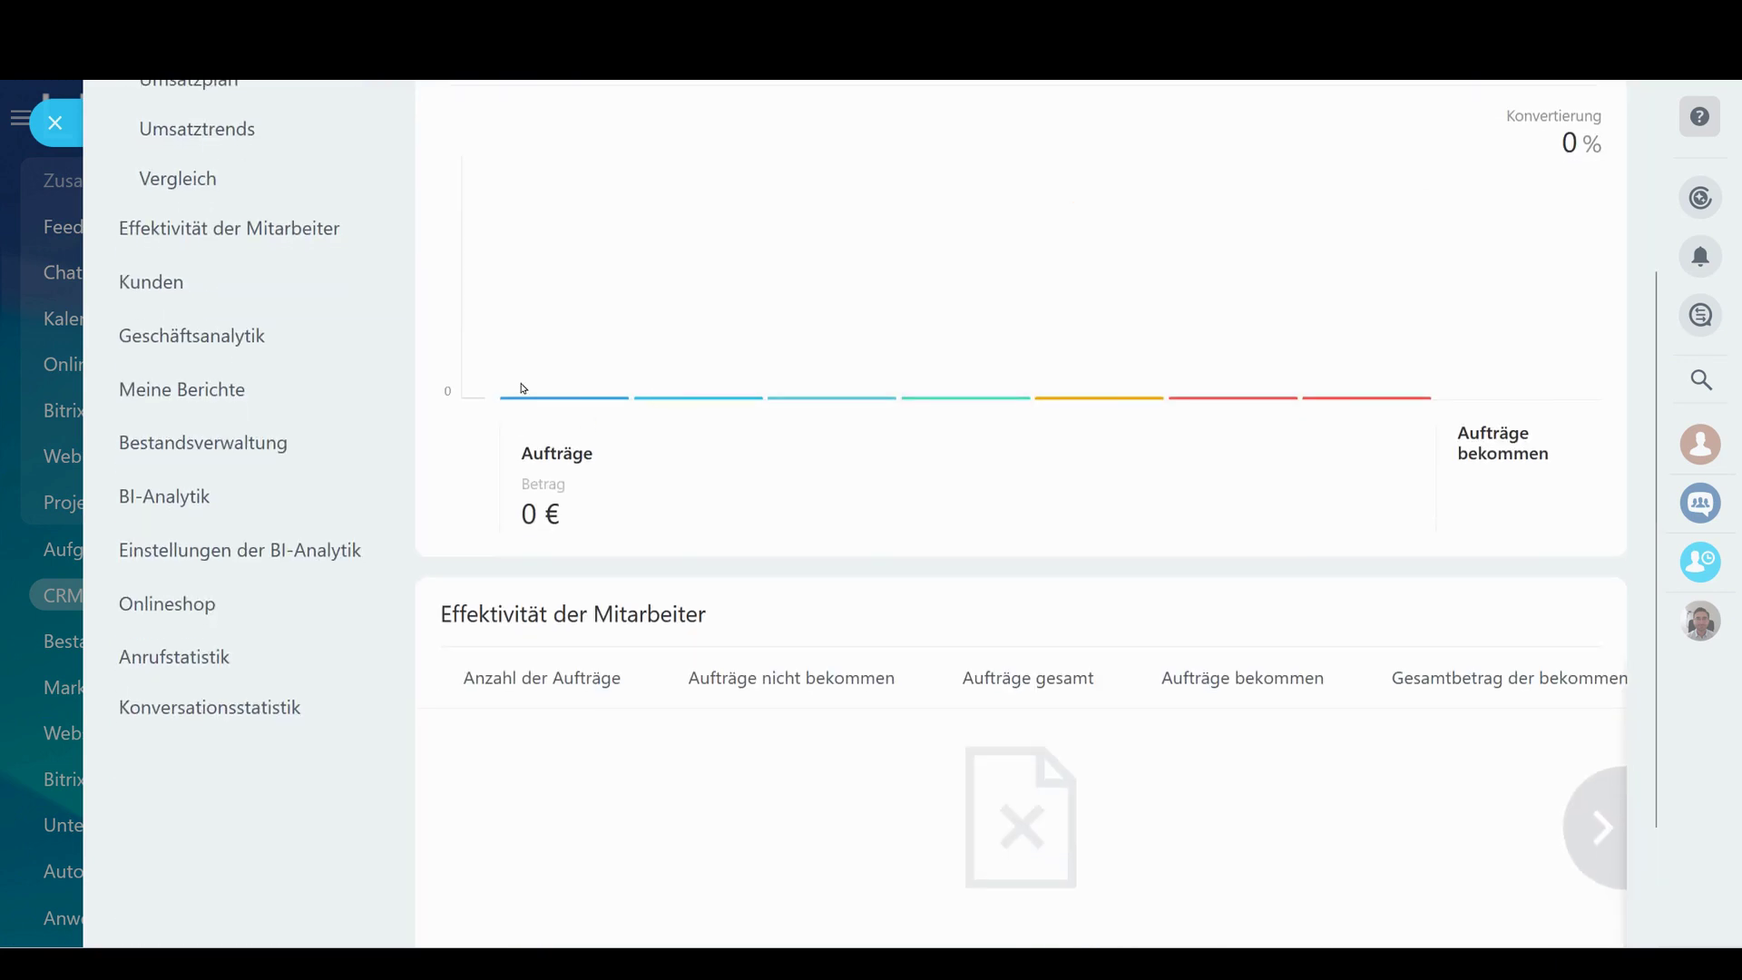
pyautogui.scroll(3, 993, 575)
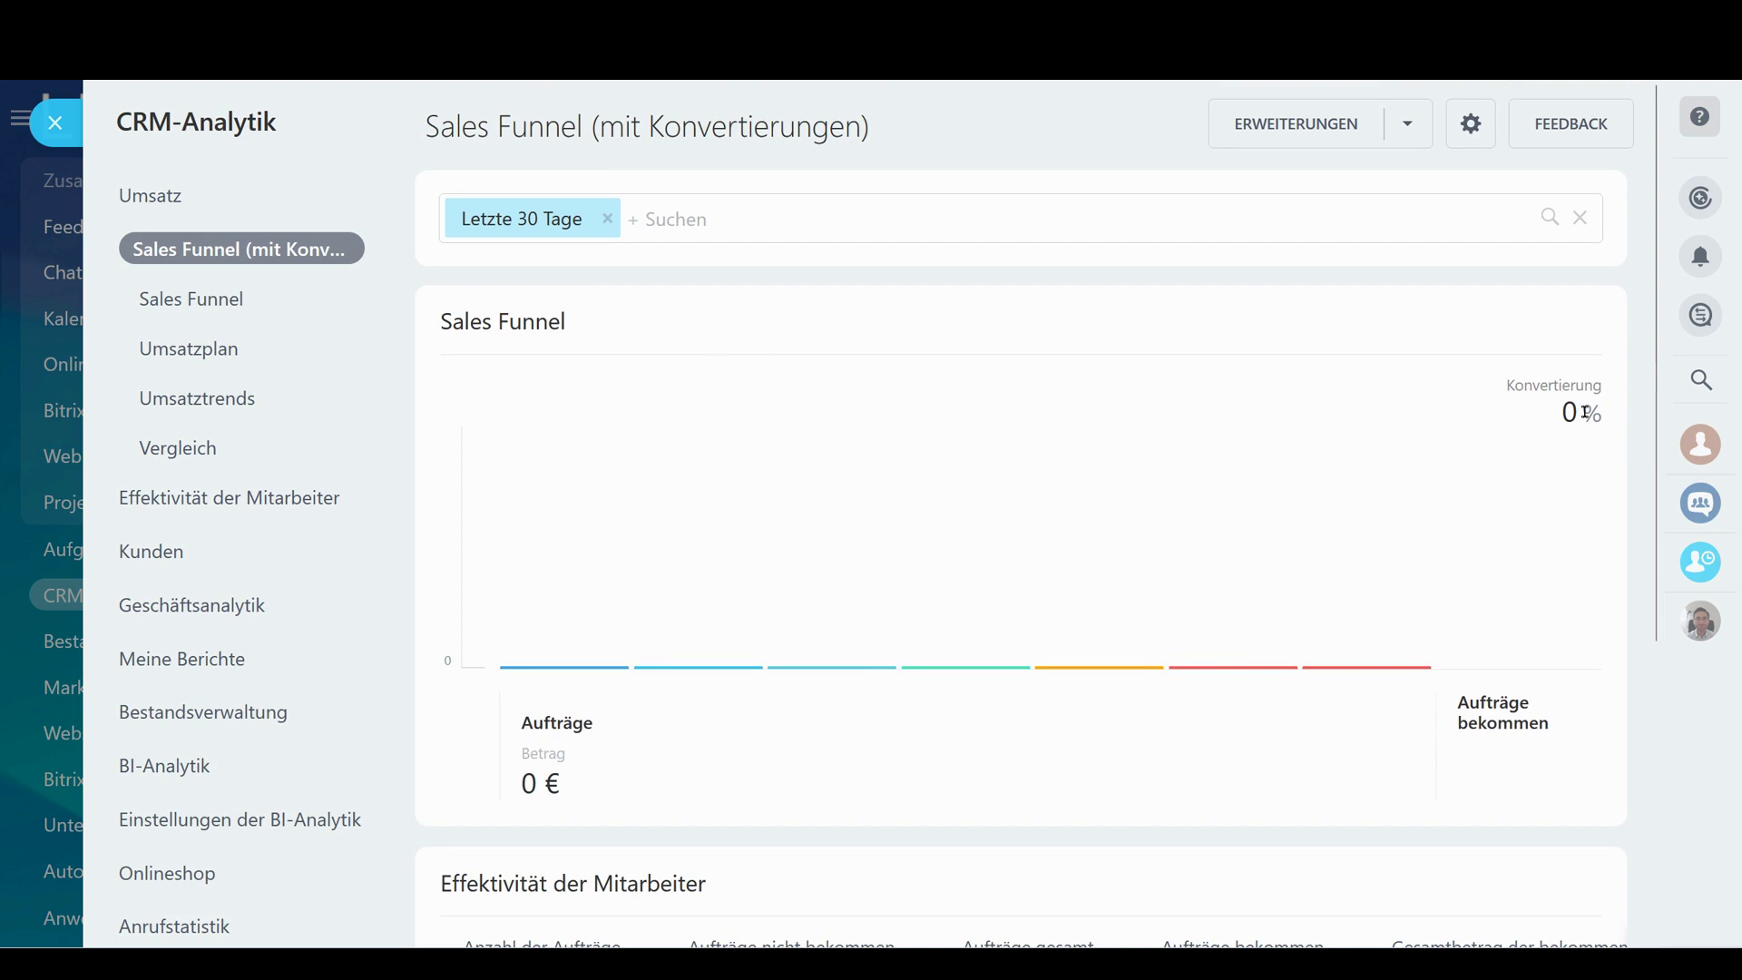
pyautogui.scroll(-5, 1205, 405)
pyautogui.scroll(5, 487, 515)
pyautogui.click(55, 123)
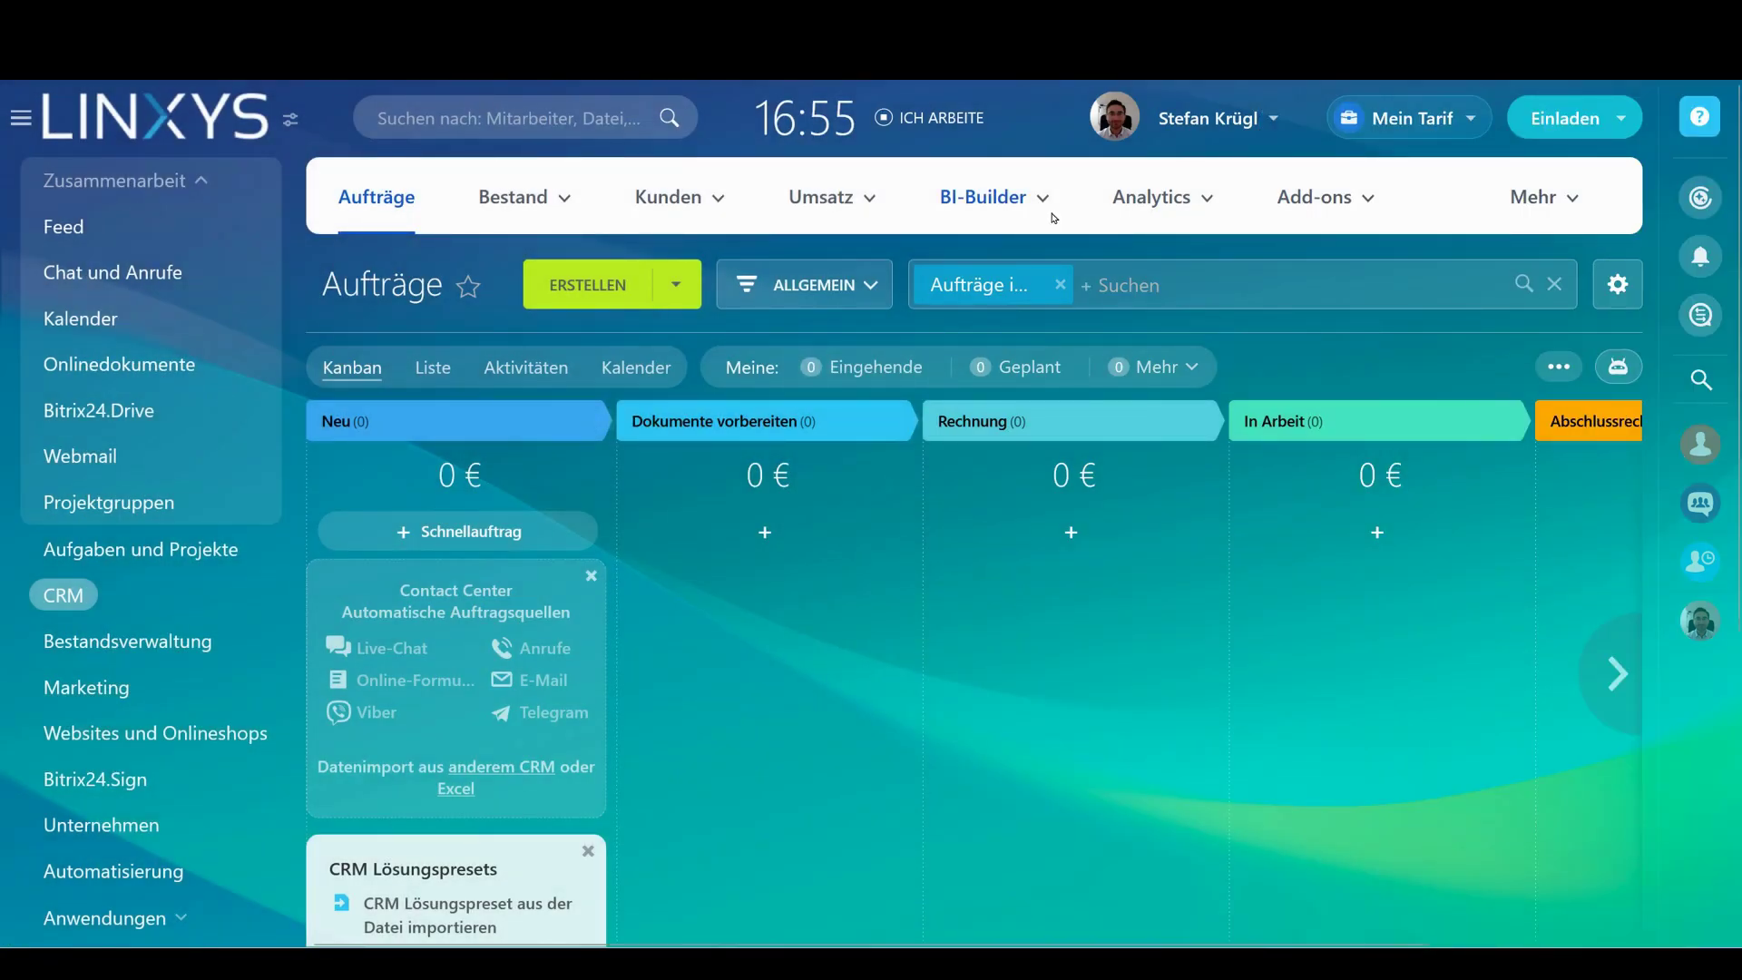
# Launch the Auftragsanalytik dashboard from BI-Builder, then close it back to the Aufträge board
pyautogui.click(1044, 200)
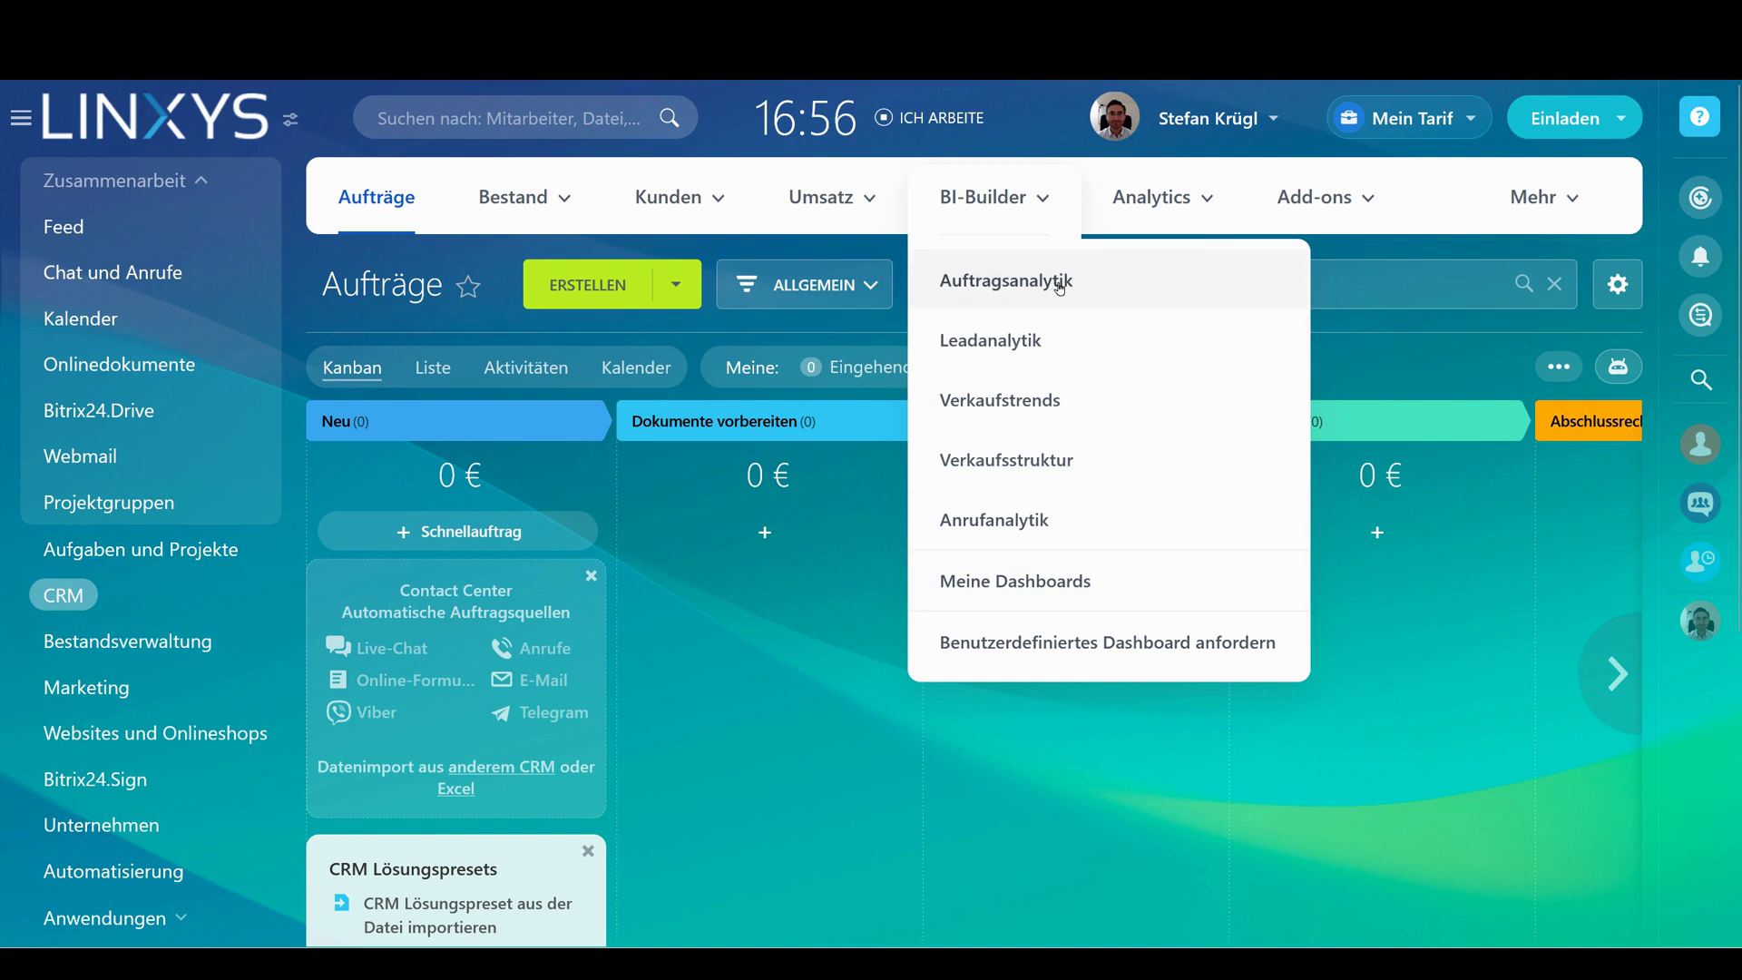
pyautogui.click(1012, 282)
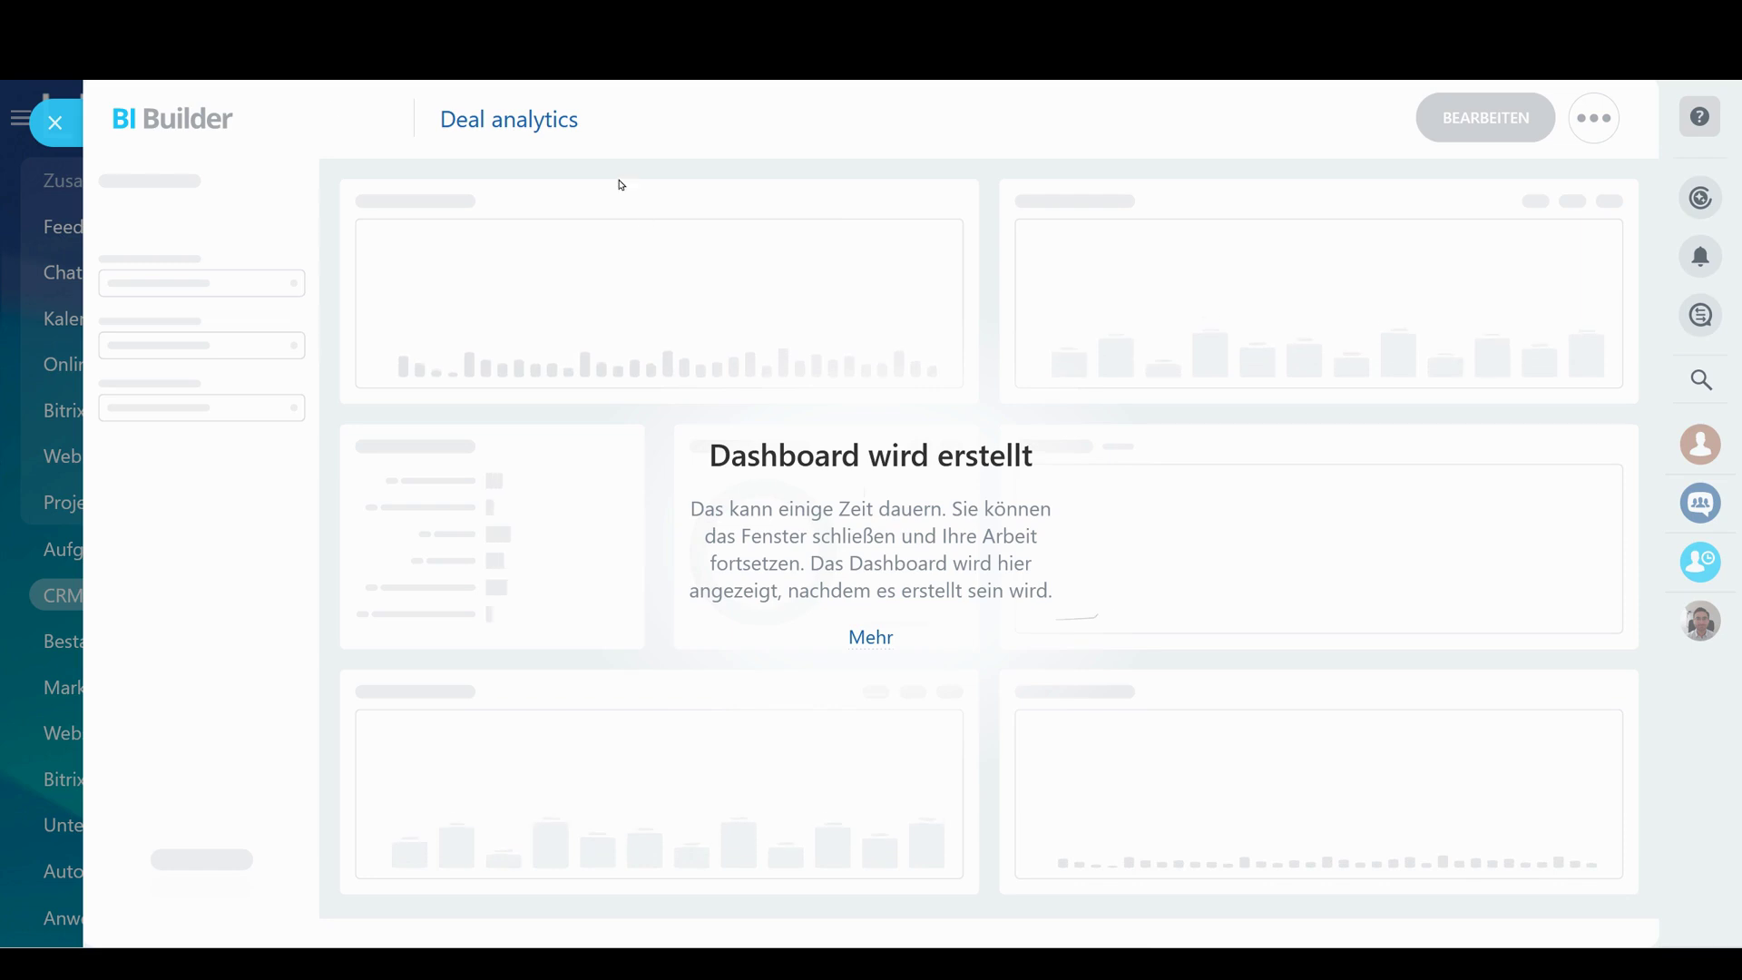
pyautogui.click(76, 129)
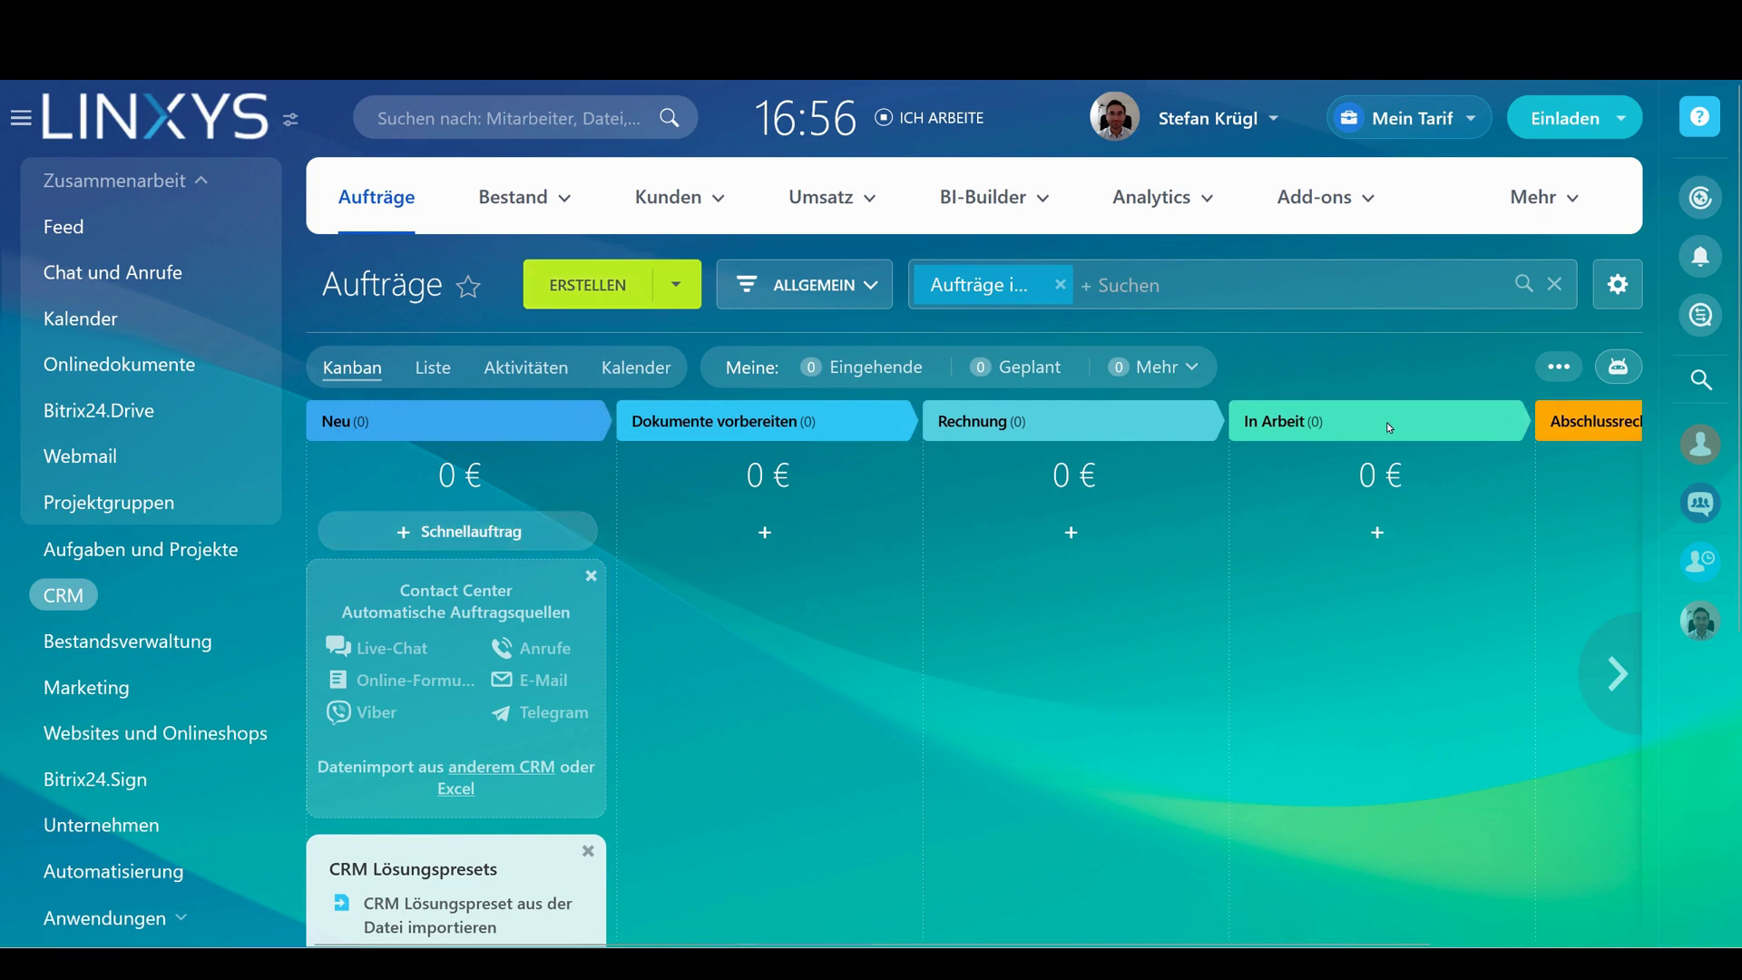
# Save a quick deal named 'test' in the Neu column, then try dragging it to another stage
pyautogui.write('test')
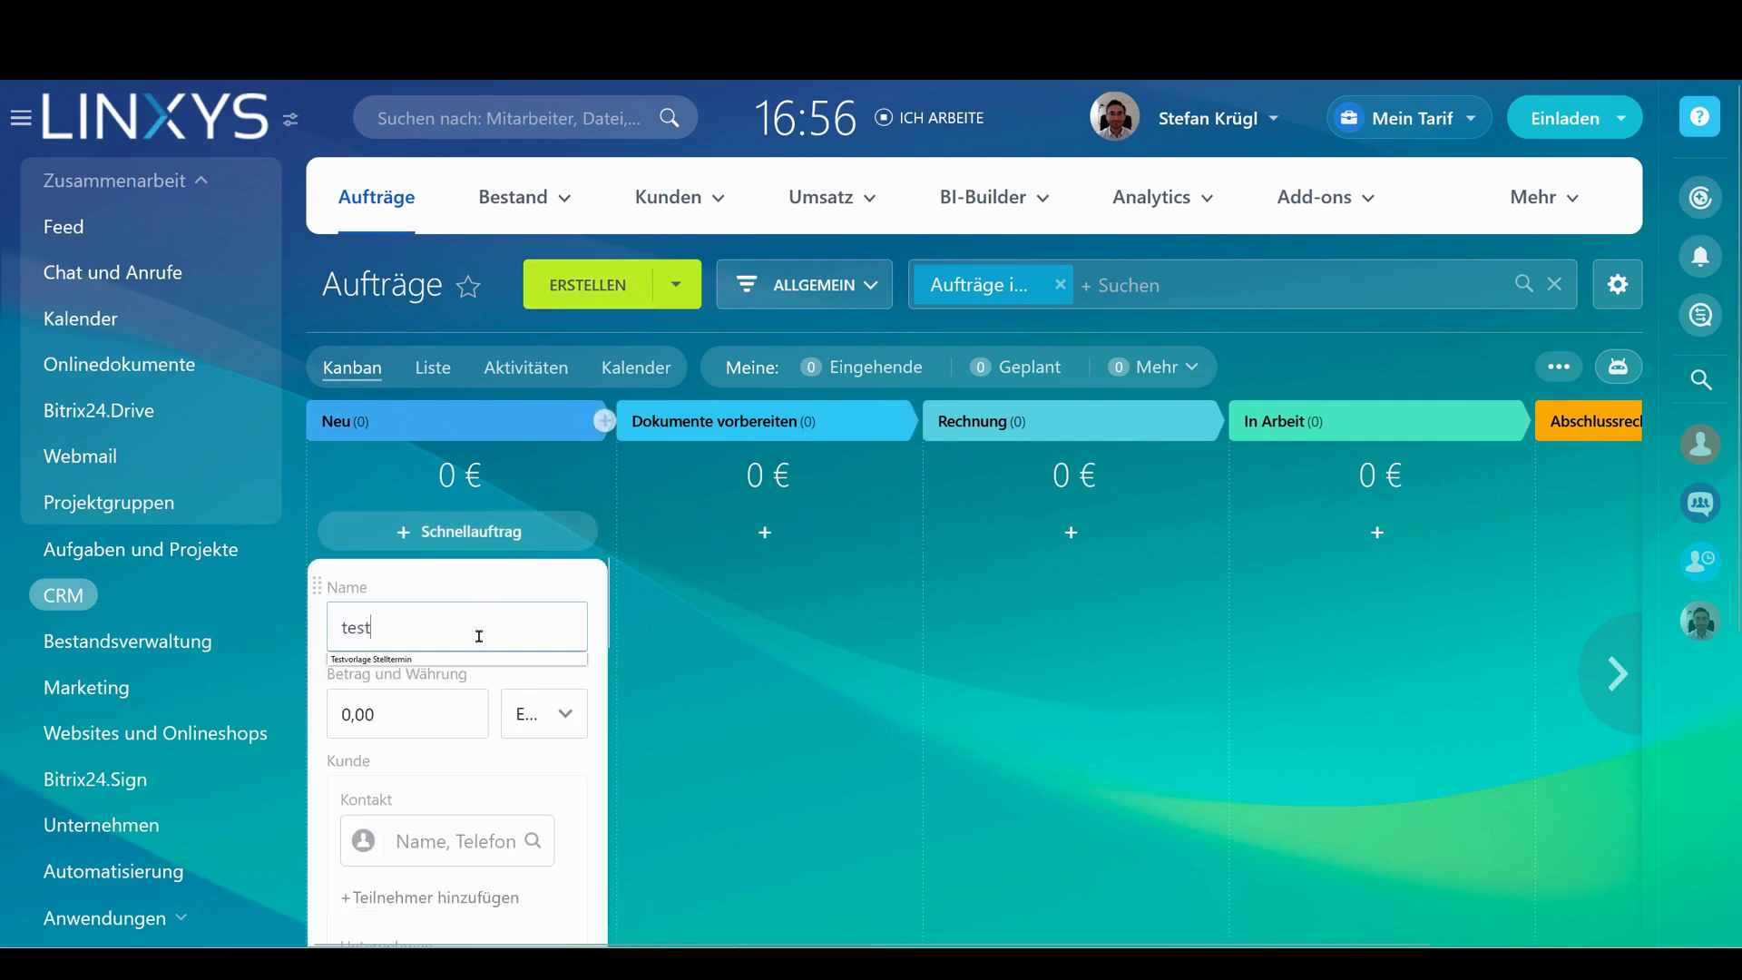
pyautogui.scroll(-3, 459, 671)
pyautogui.press('Return')
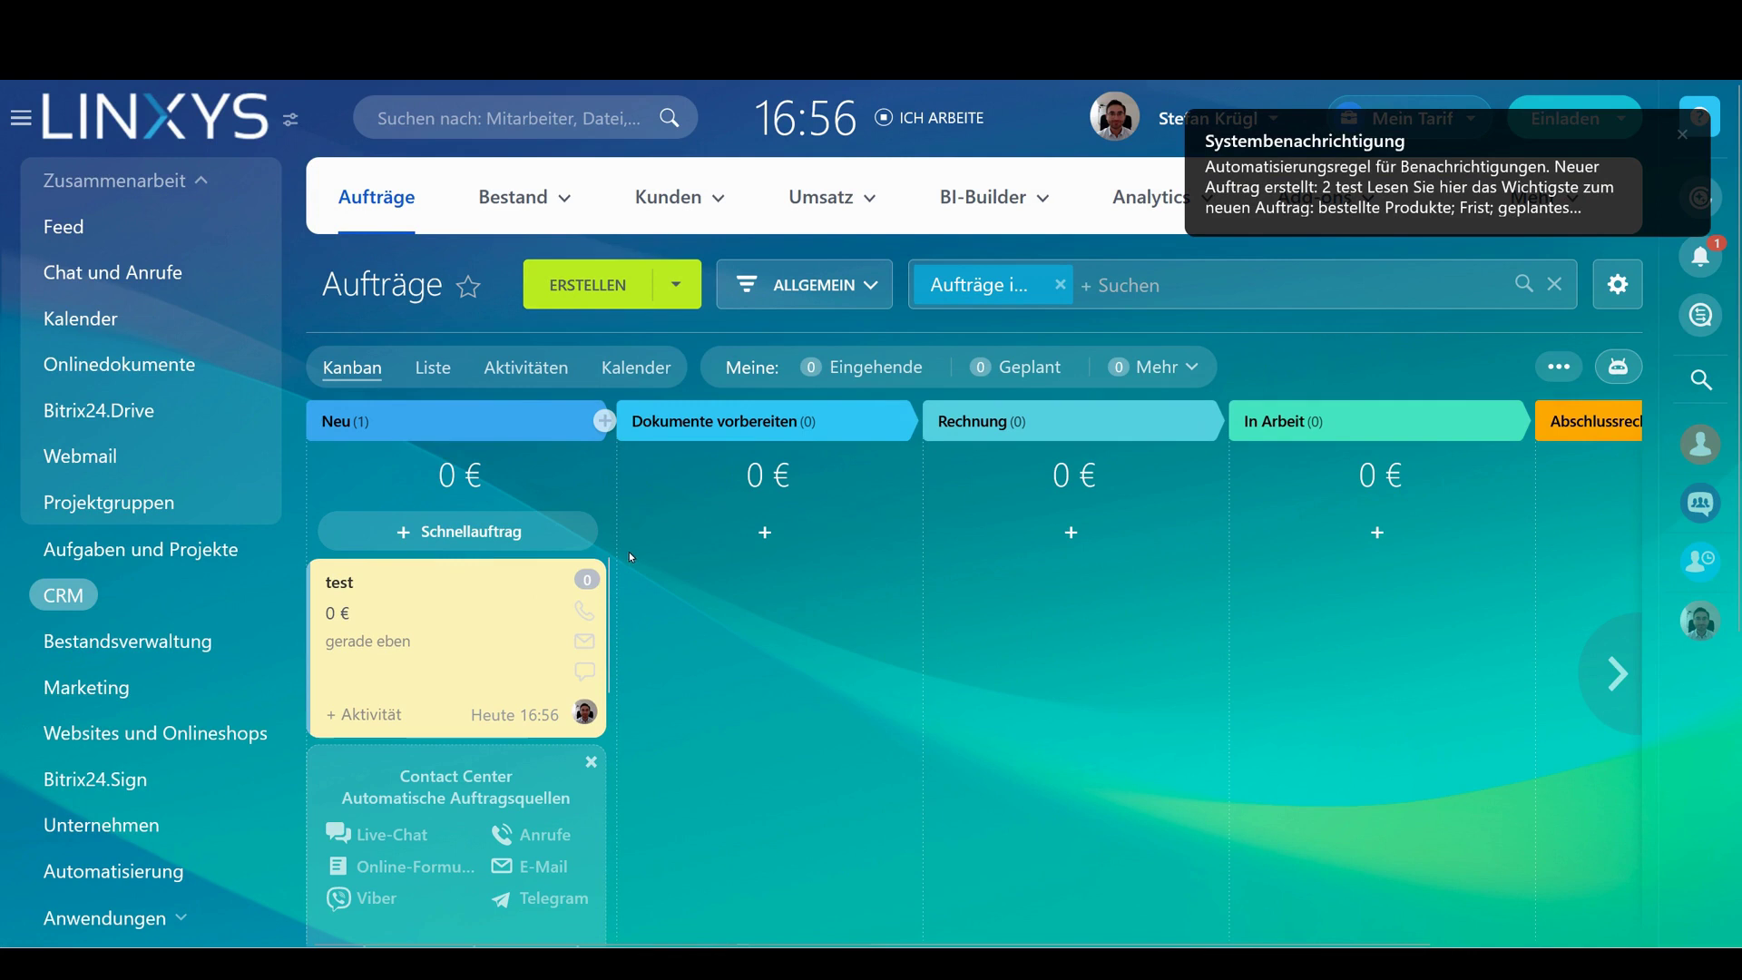
pyautogui.moveTo(466, 623); pyautogui.dragTo(363, 667)
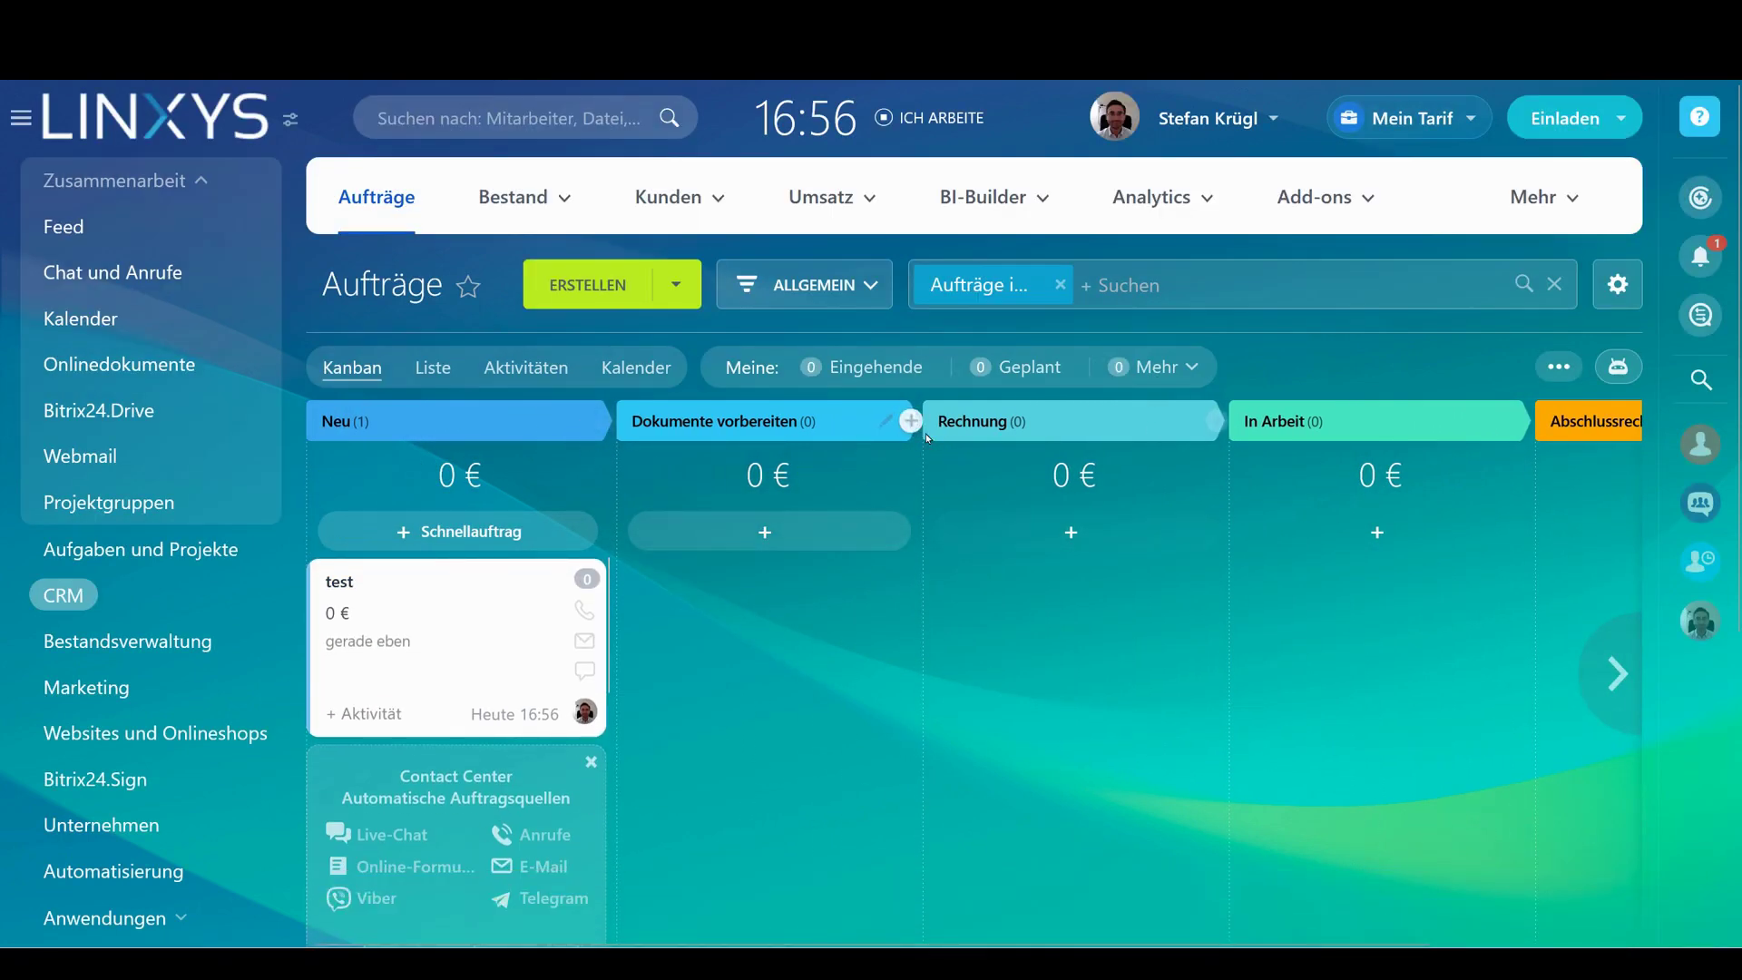
# Add a stage called Kundenqualifikation and move it to sit directly after Neu
pyautogui.click(912, 422)
pyautogui.write('Kundenqualifikation')
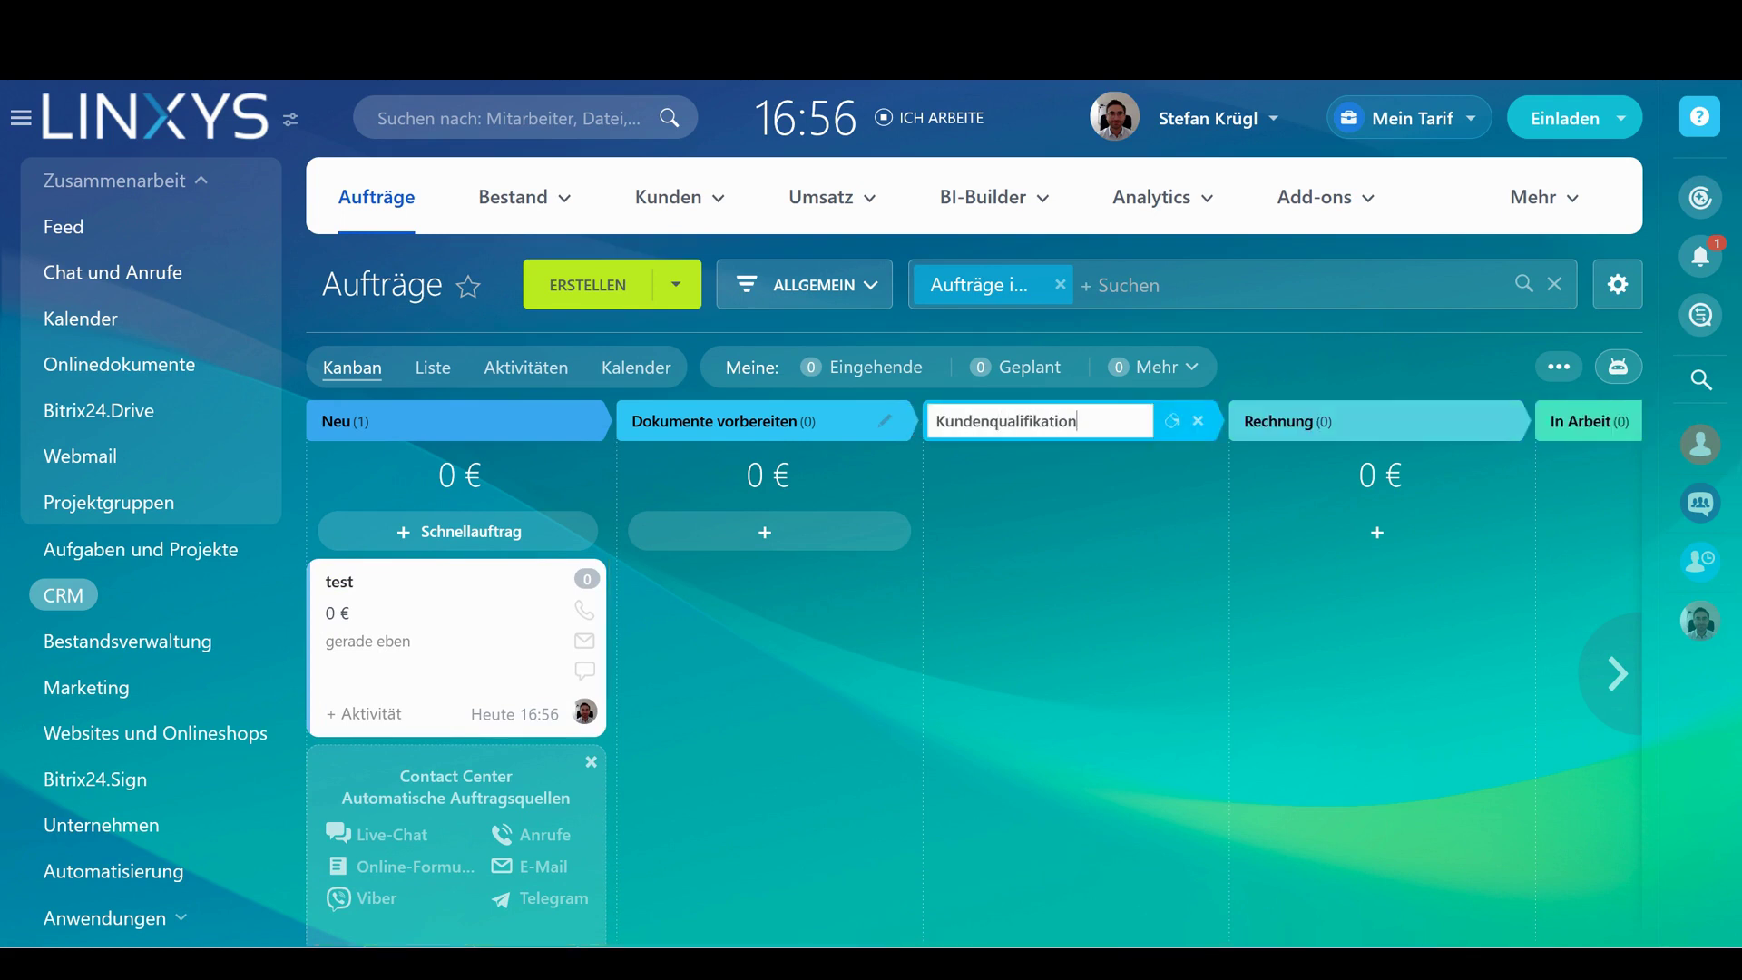
pyautogui.press('Return')
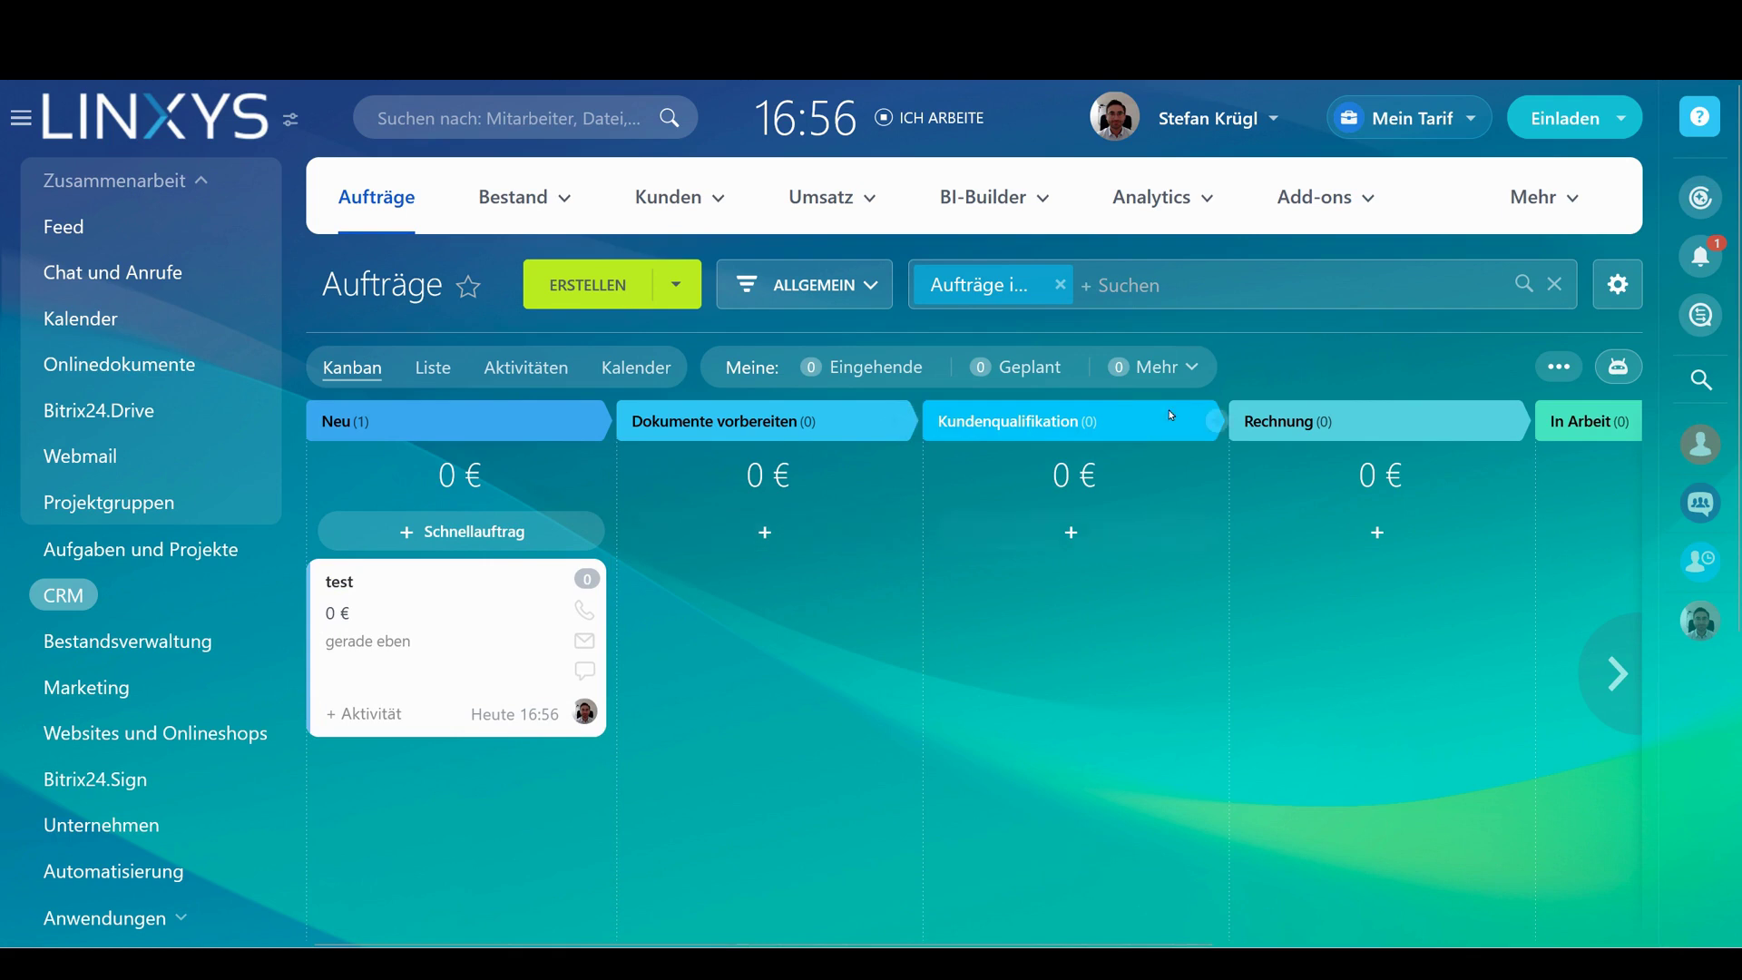
pyautogui.moveTo(1026, 427); pyautogui.dragTo(619, 429)
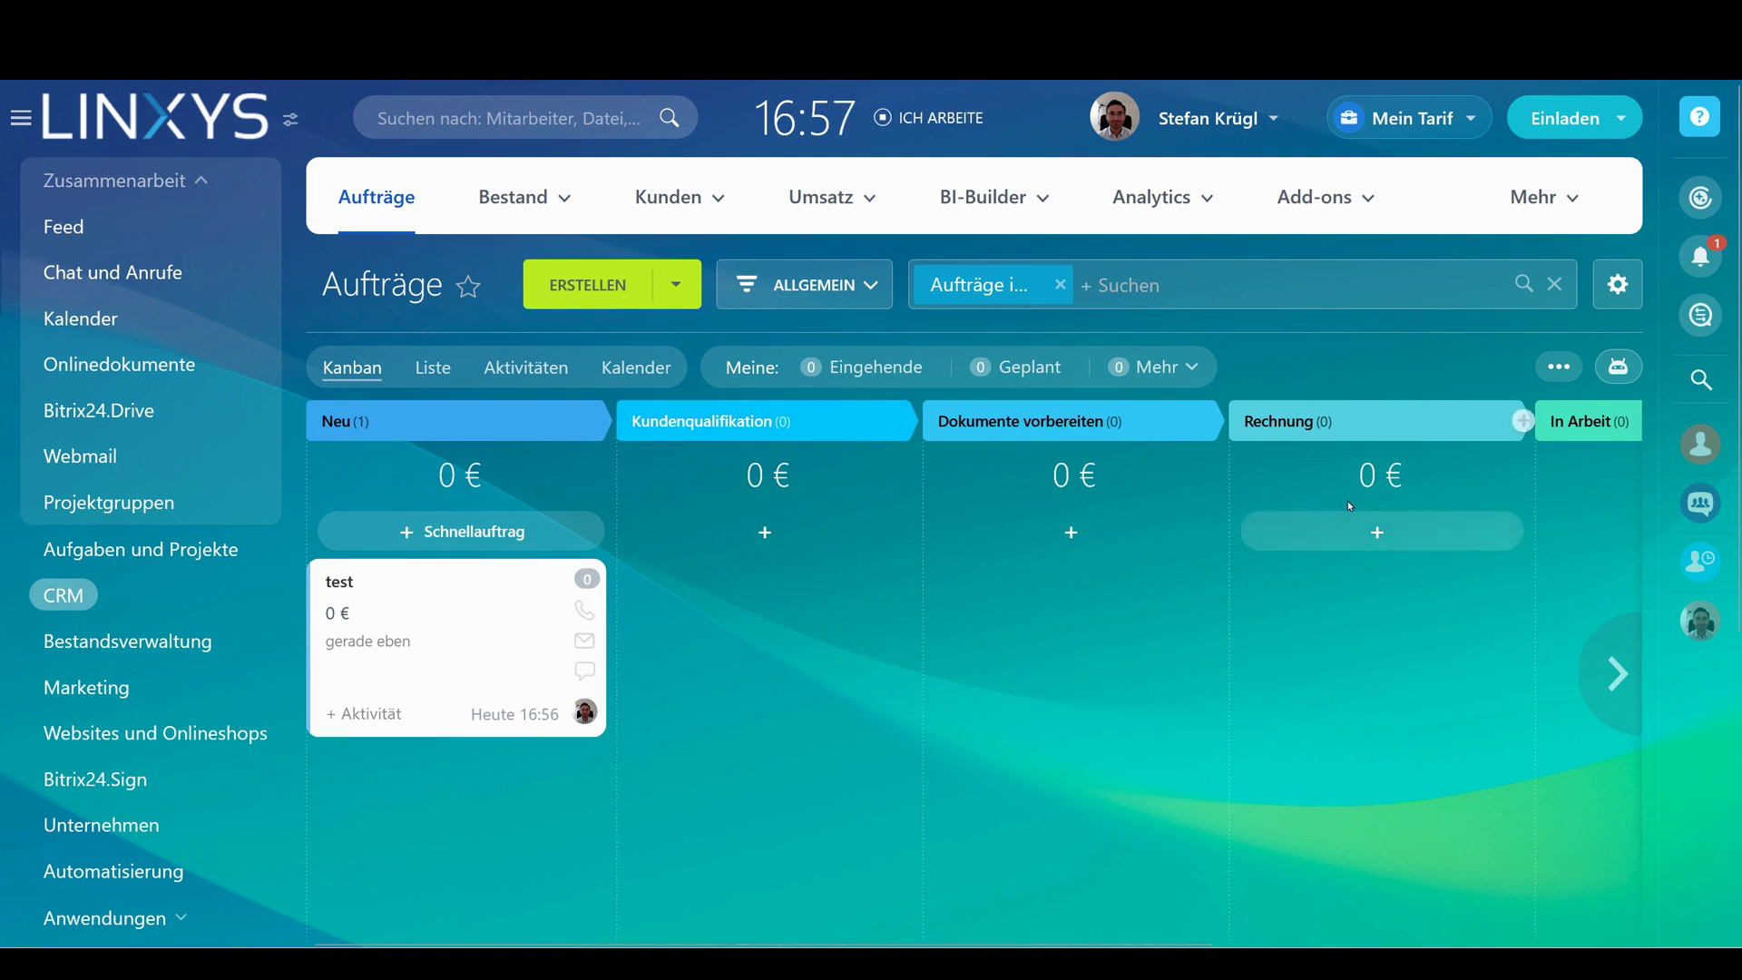
pyautogui.middleClick(1122, 590)
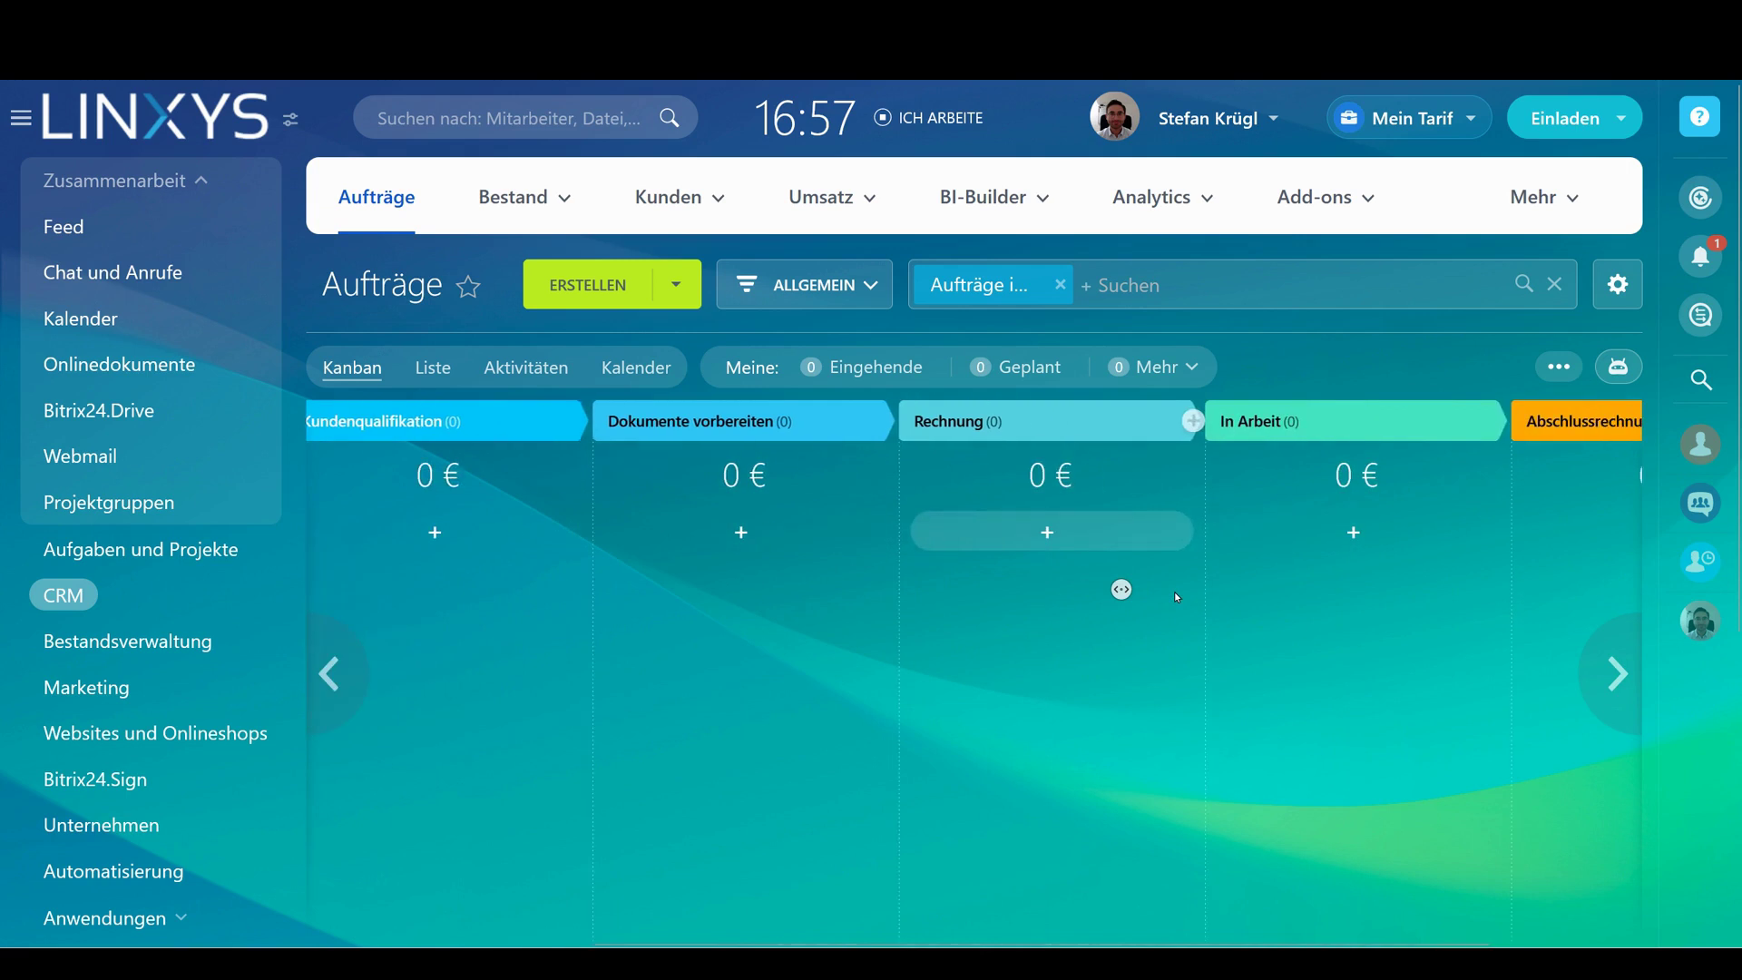
pyautogui.middleClick(1066, 586)
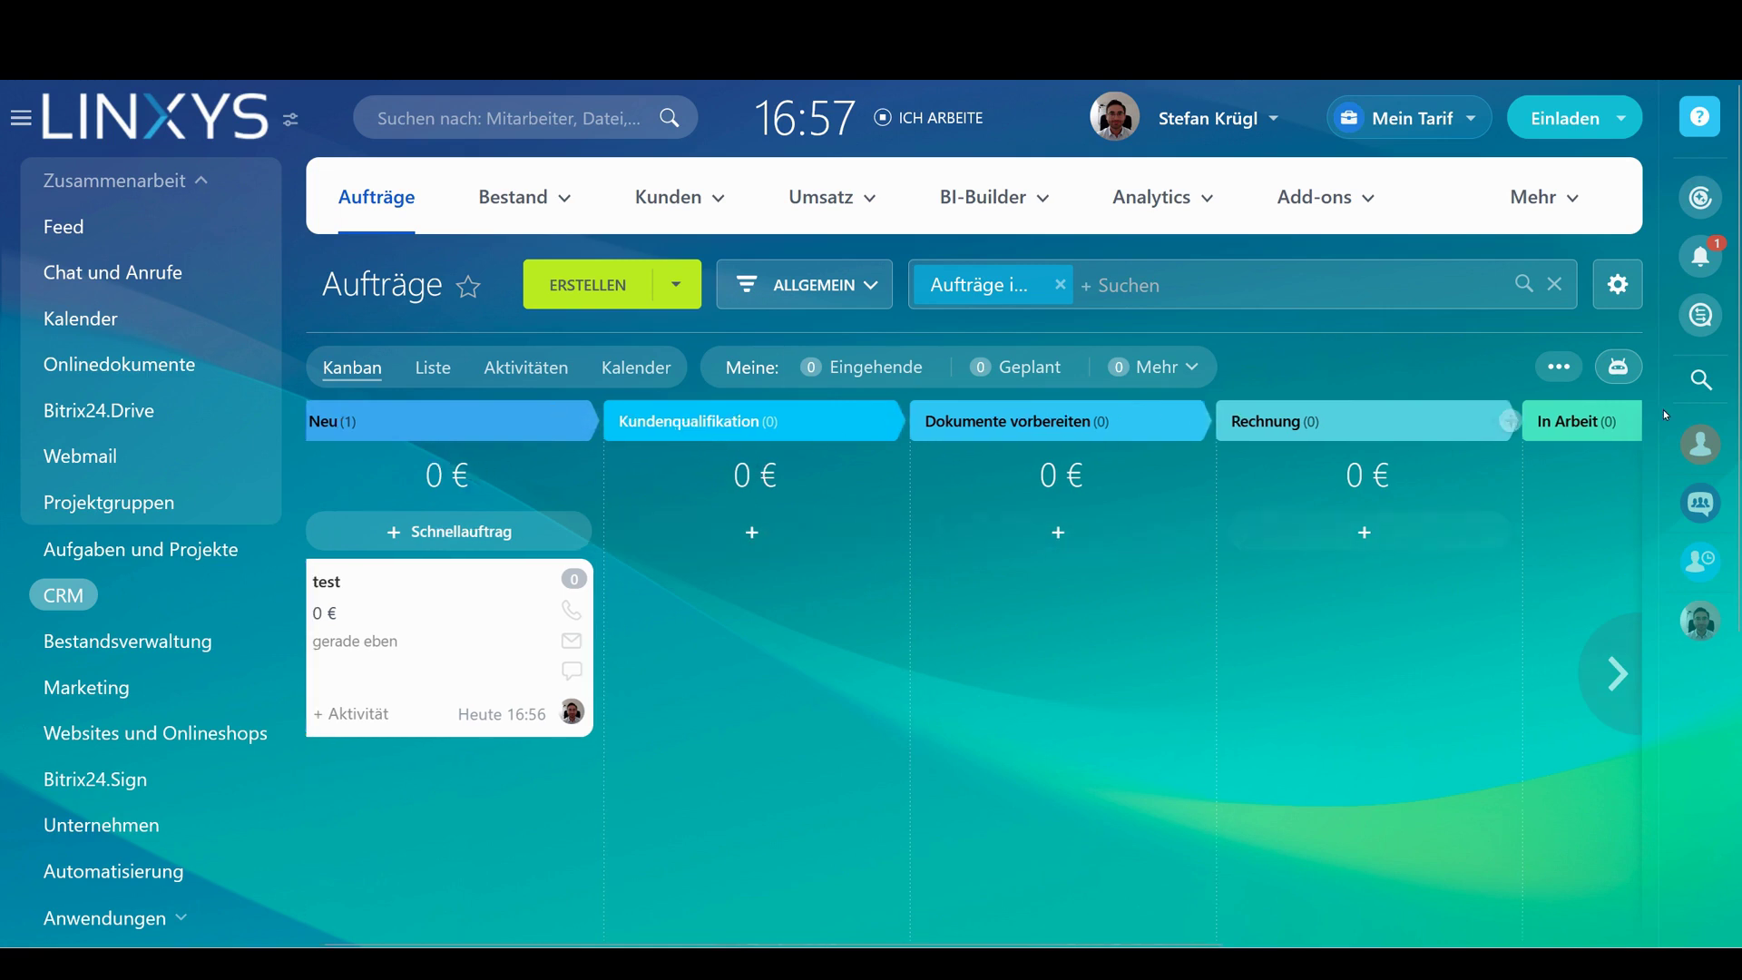
pyautogui.hscroll(1, 829, 665)
pyautogui.hscroll(-1, 442, 667)
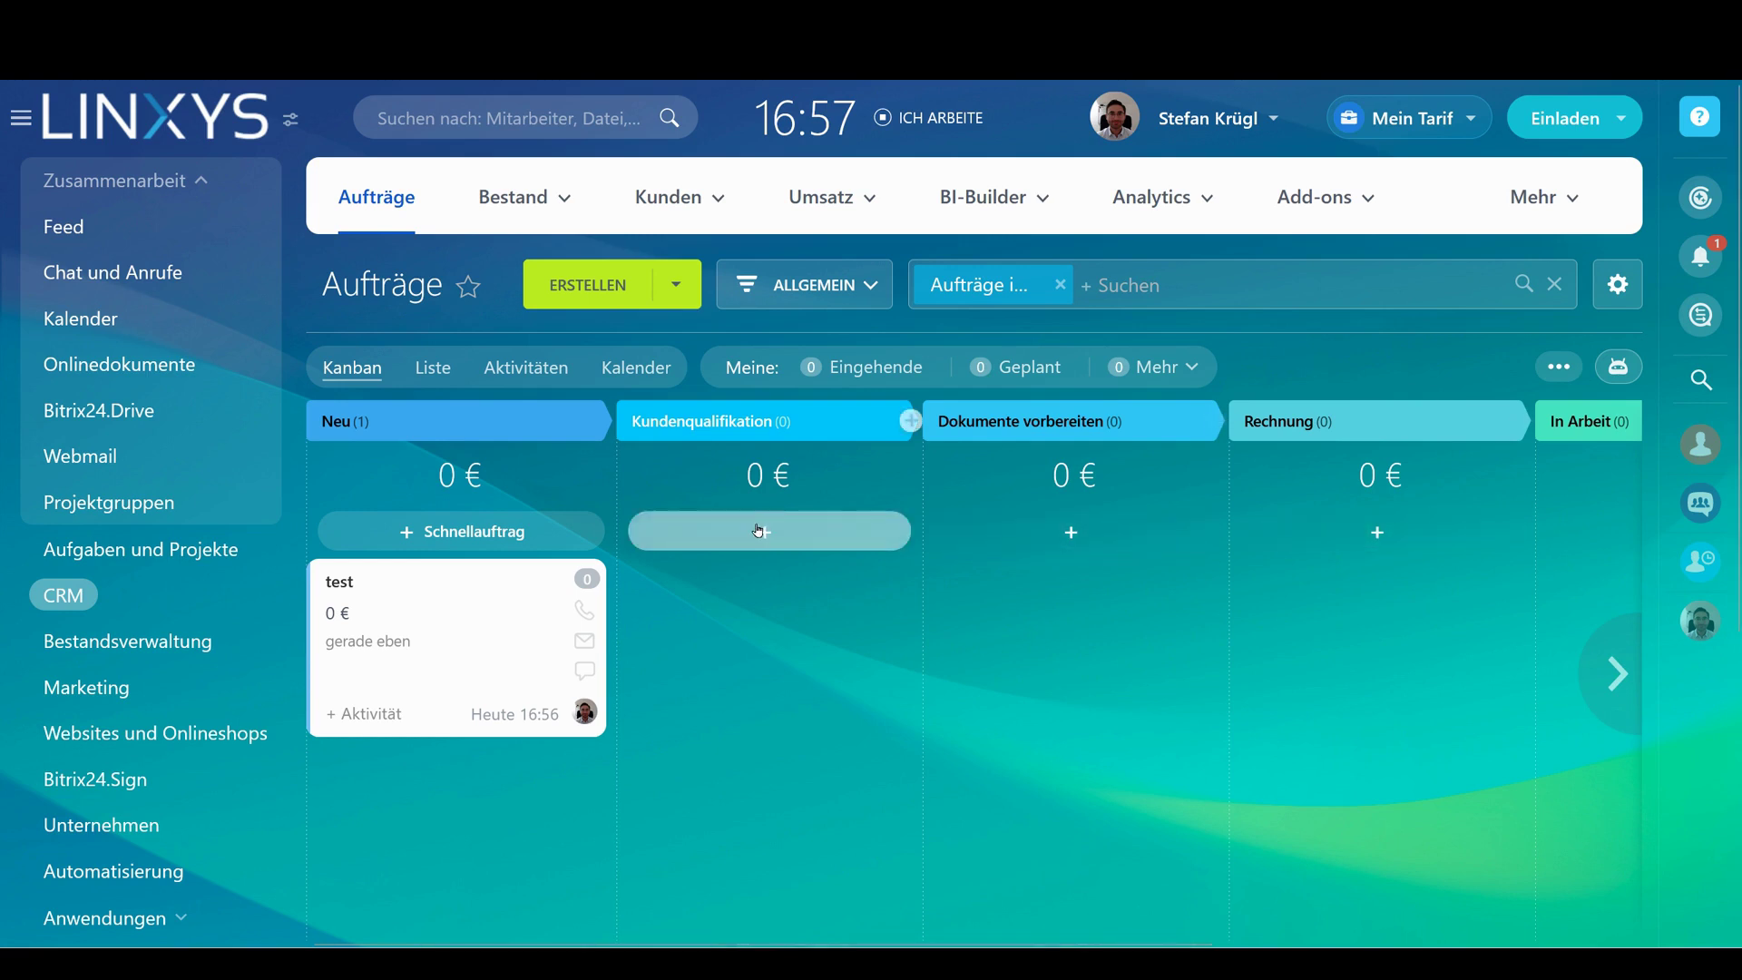
# Switch to the empty Kontakte list from the CRM Kunden menu
pyautogui.moveTo(719, 194)
pyautogui.click(739, 281)
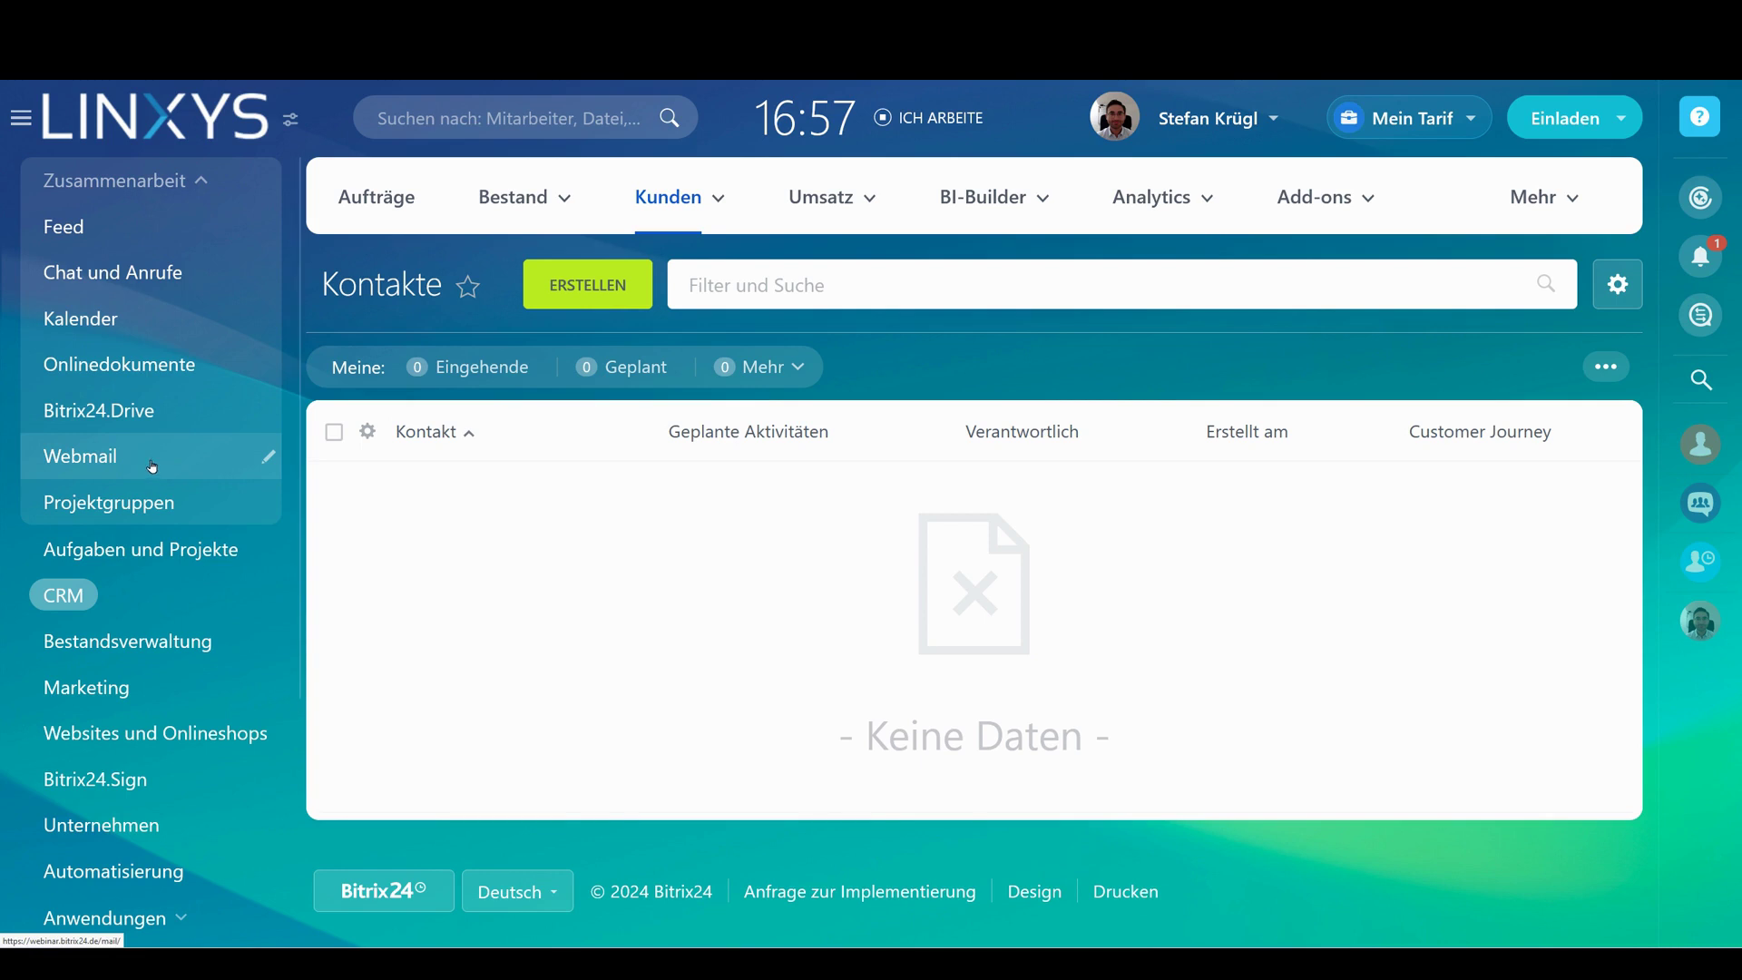
pyautogui.moveTo(676, 199)
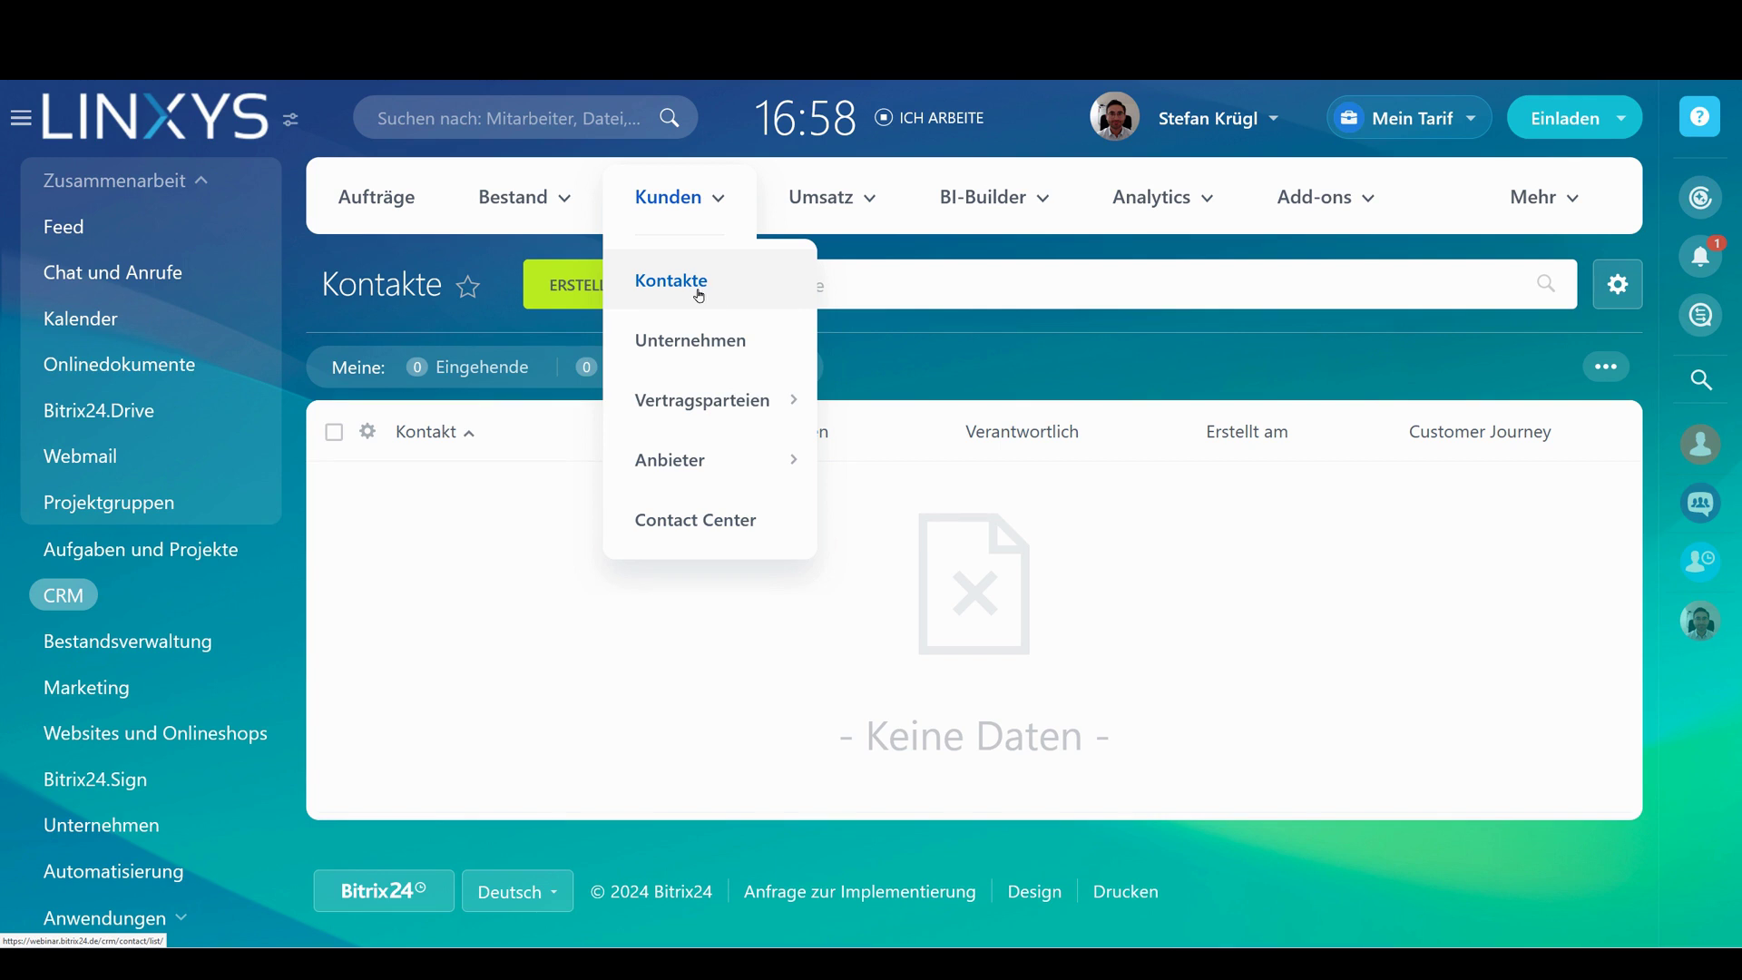
# Start a new contact and enter the contact's last name and first name
pyautogui.click(558, 284)
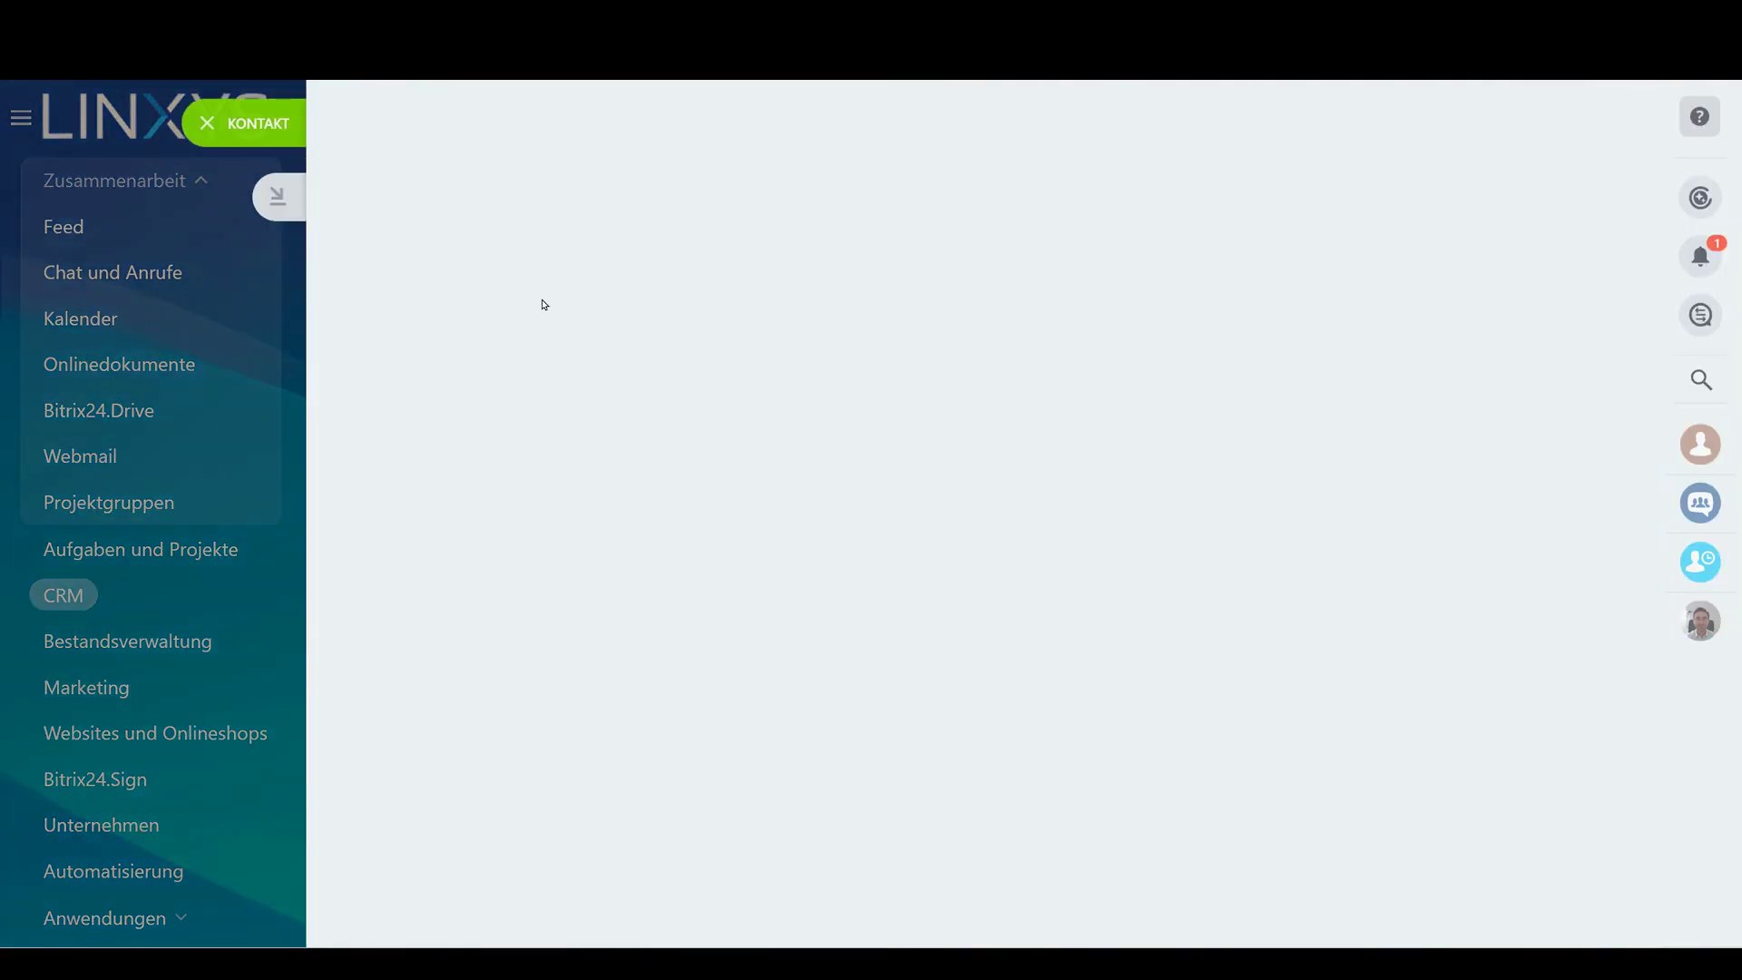
pyautogui.scroll(-8, 538, 284)
pyautogui.scroll(10, 538, 284)
pyautogui.press('Tab')
pyautogui.hotkey('shift', 'Tab')
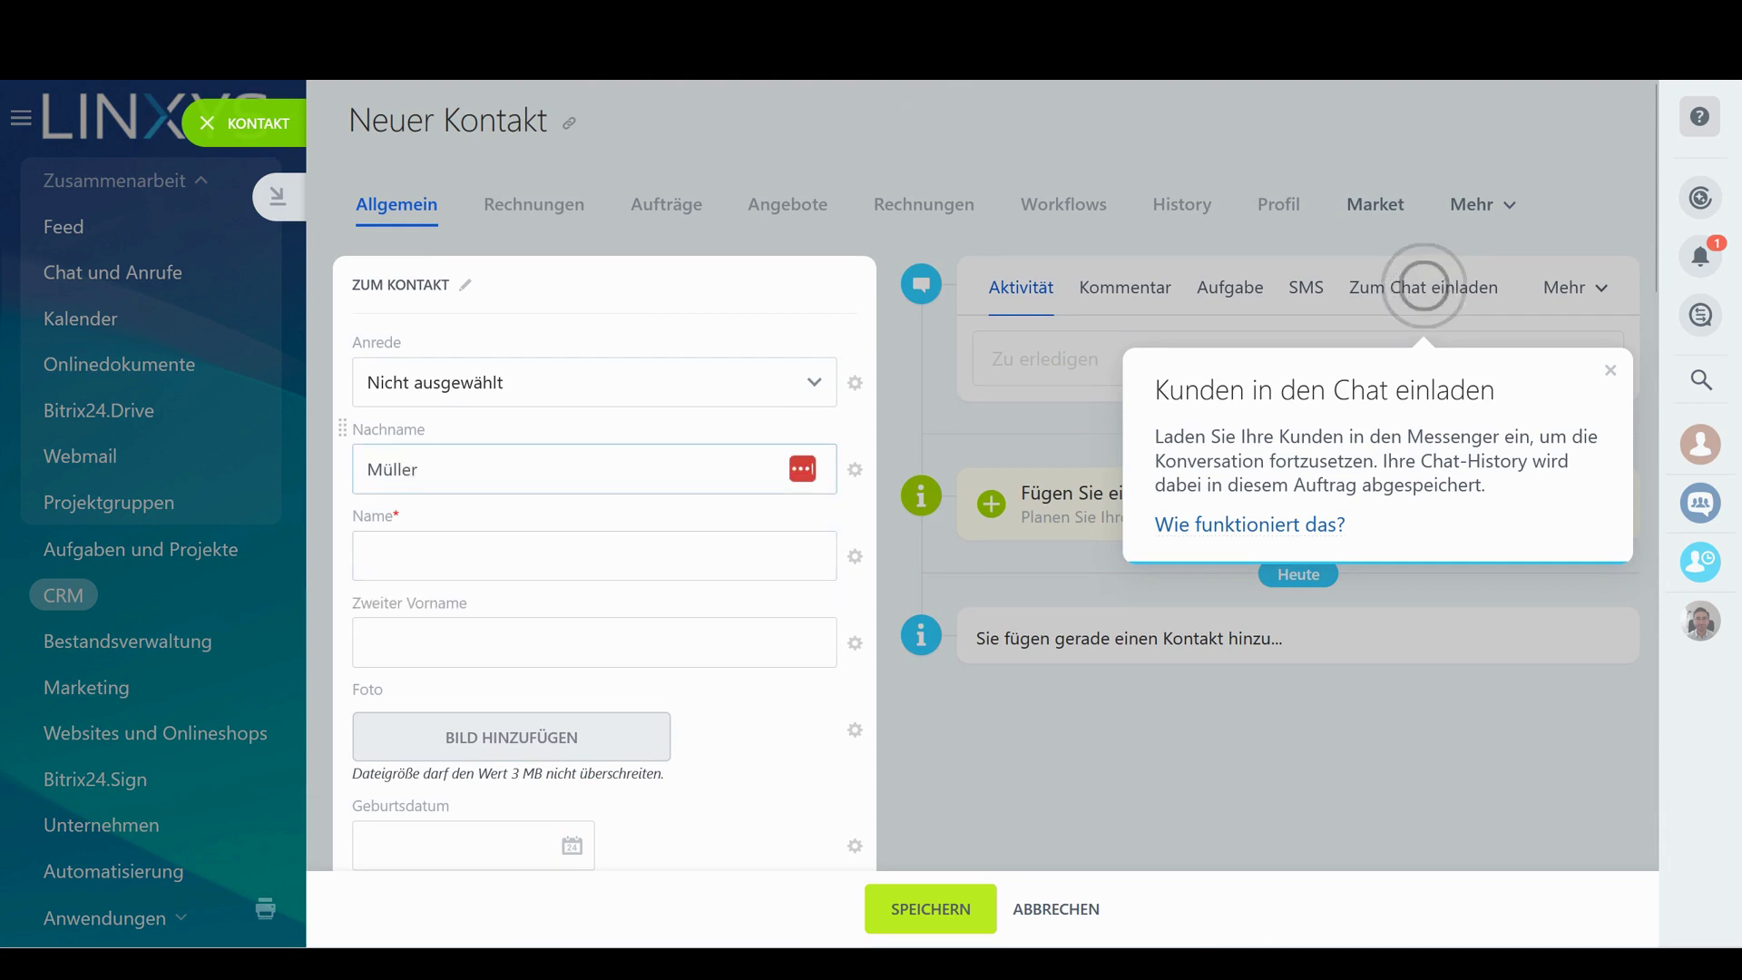
pyautogui.press('Tab')
pyautogui.write('PÜ')
pyautogui.press('BackSpace')
pyautogui.write('aul')
# Set the salutation to Herr and save the new contact
pyautogui.click(436, 382)
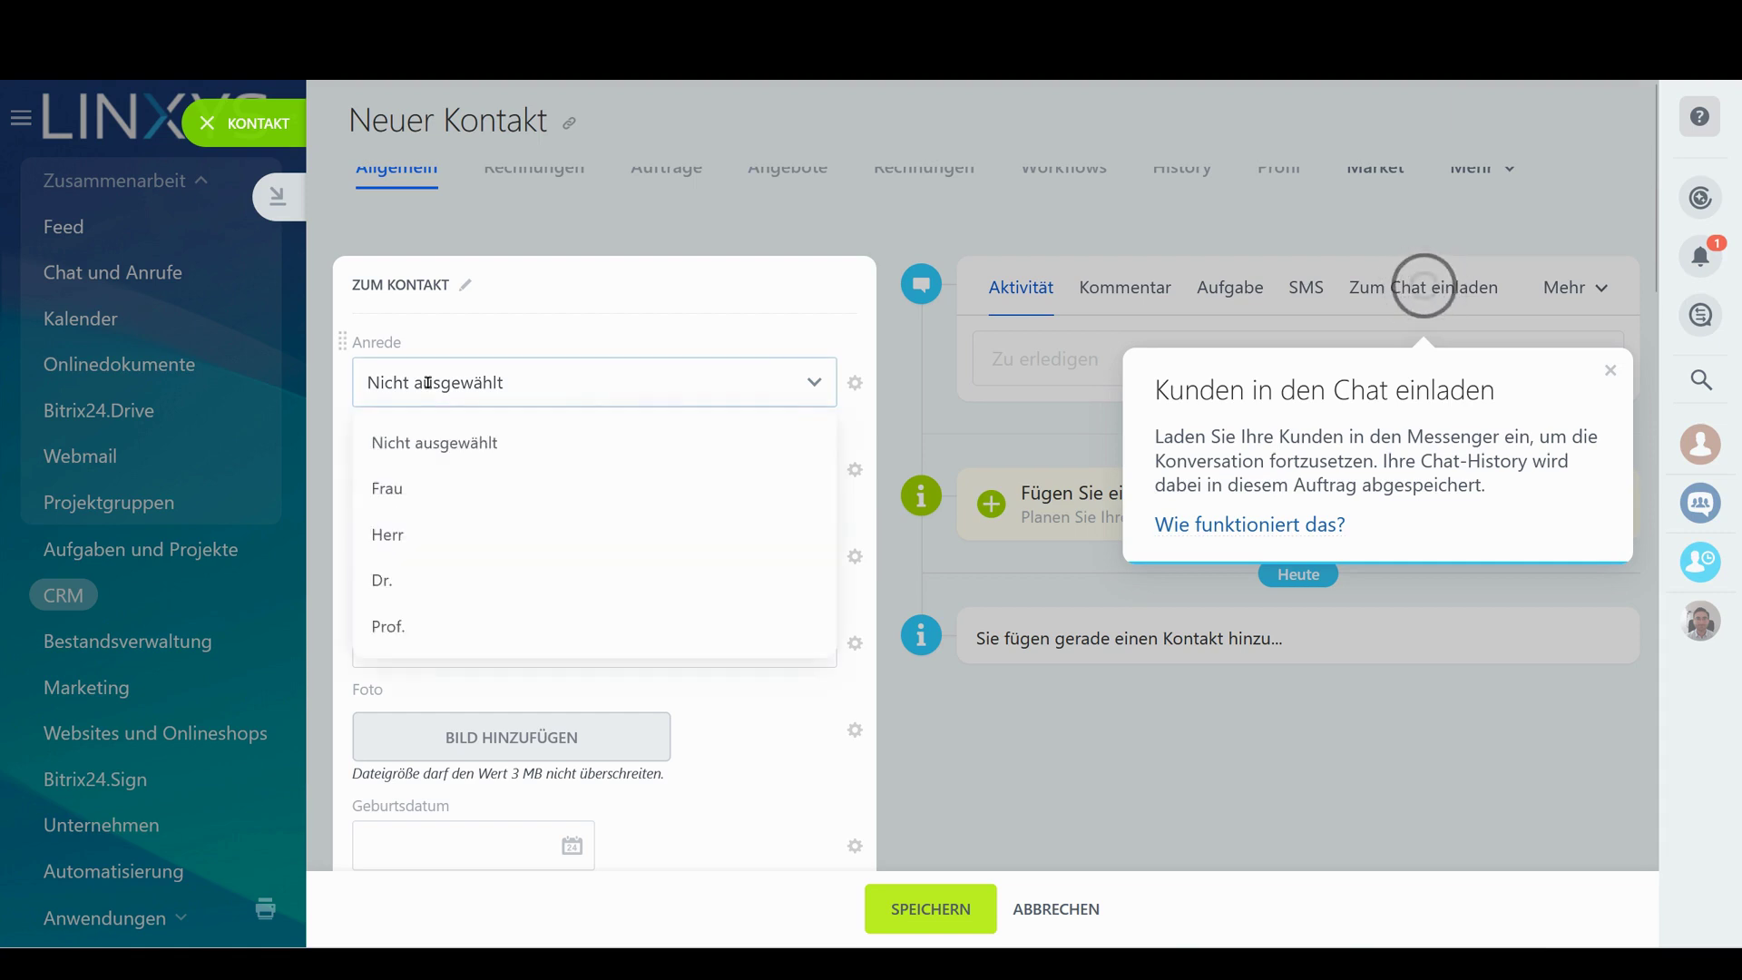
pyautogui.click(439, 533)
pyautogui.scroll(-4, 829, 844)
pyautogui.click(930, 909)
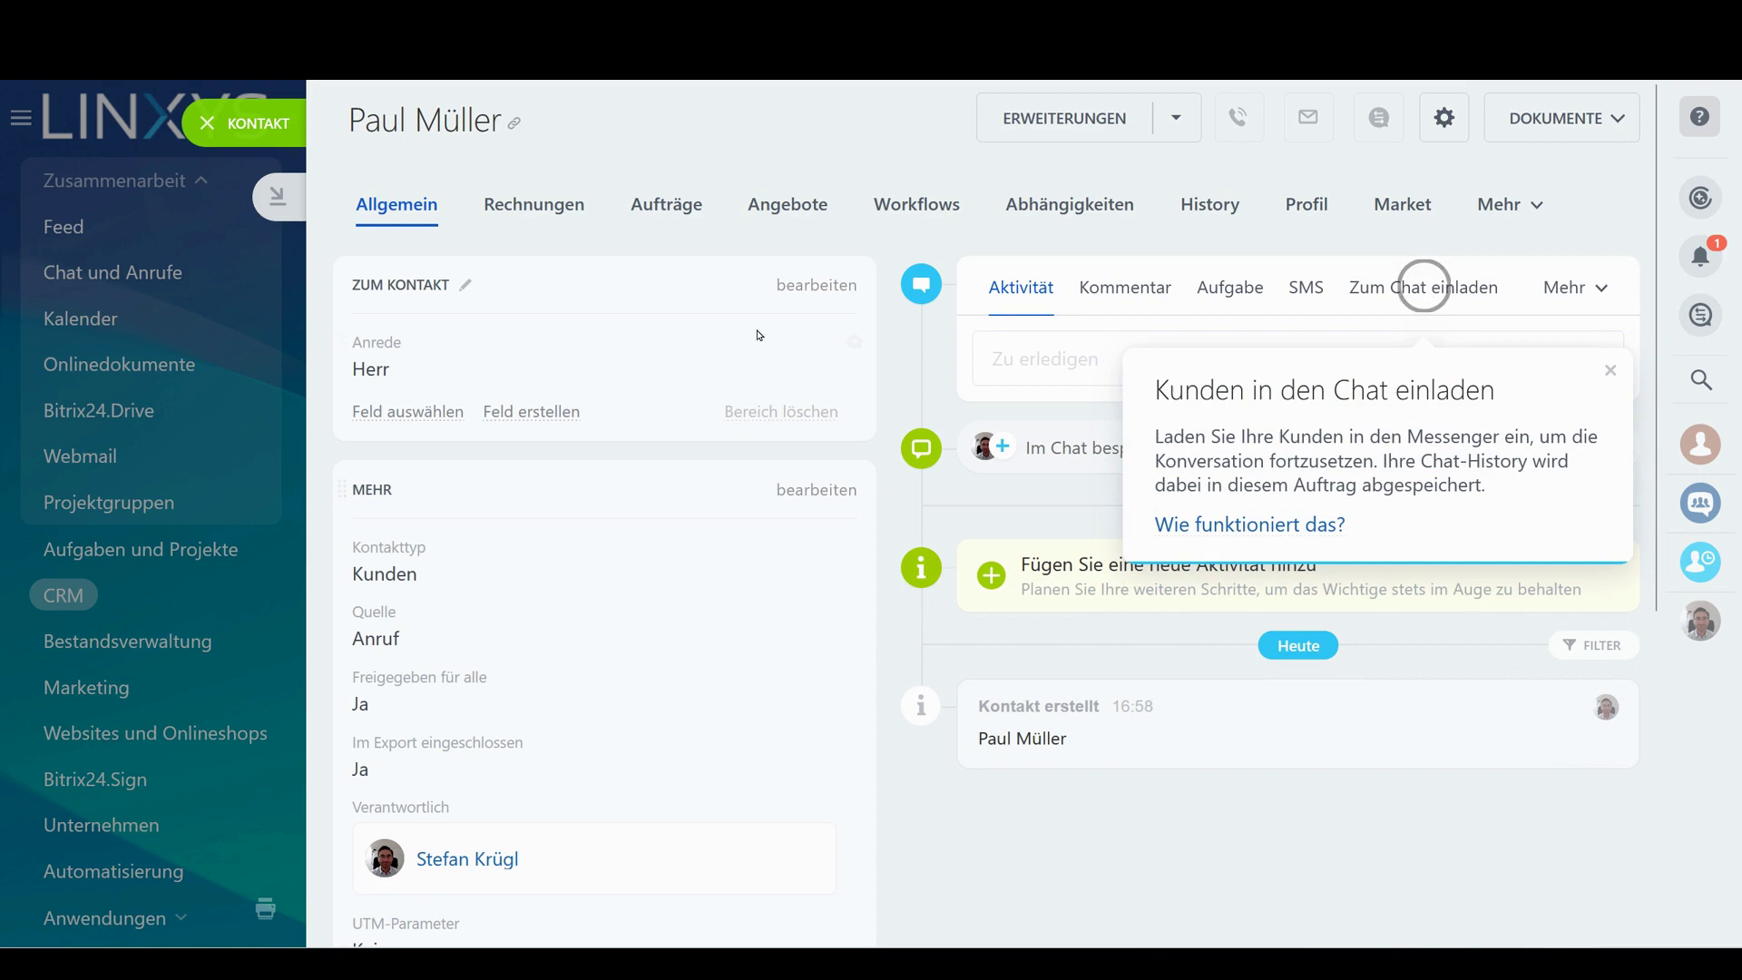
# Dismiss the chat-invitation hint and post an 'Email 1' comment on the contact
pyautogui.scroll(-1, 691, 407)
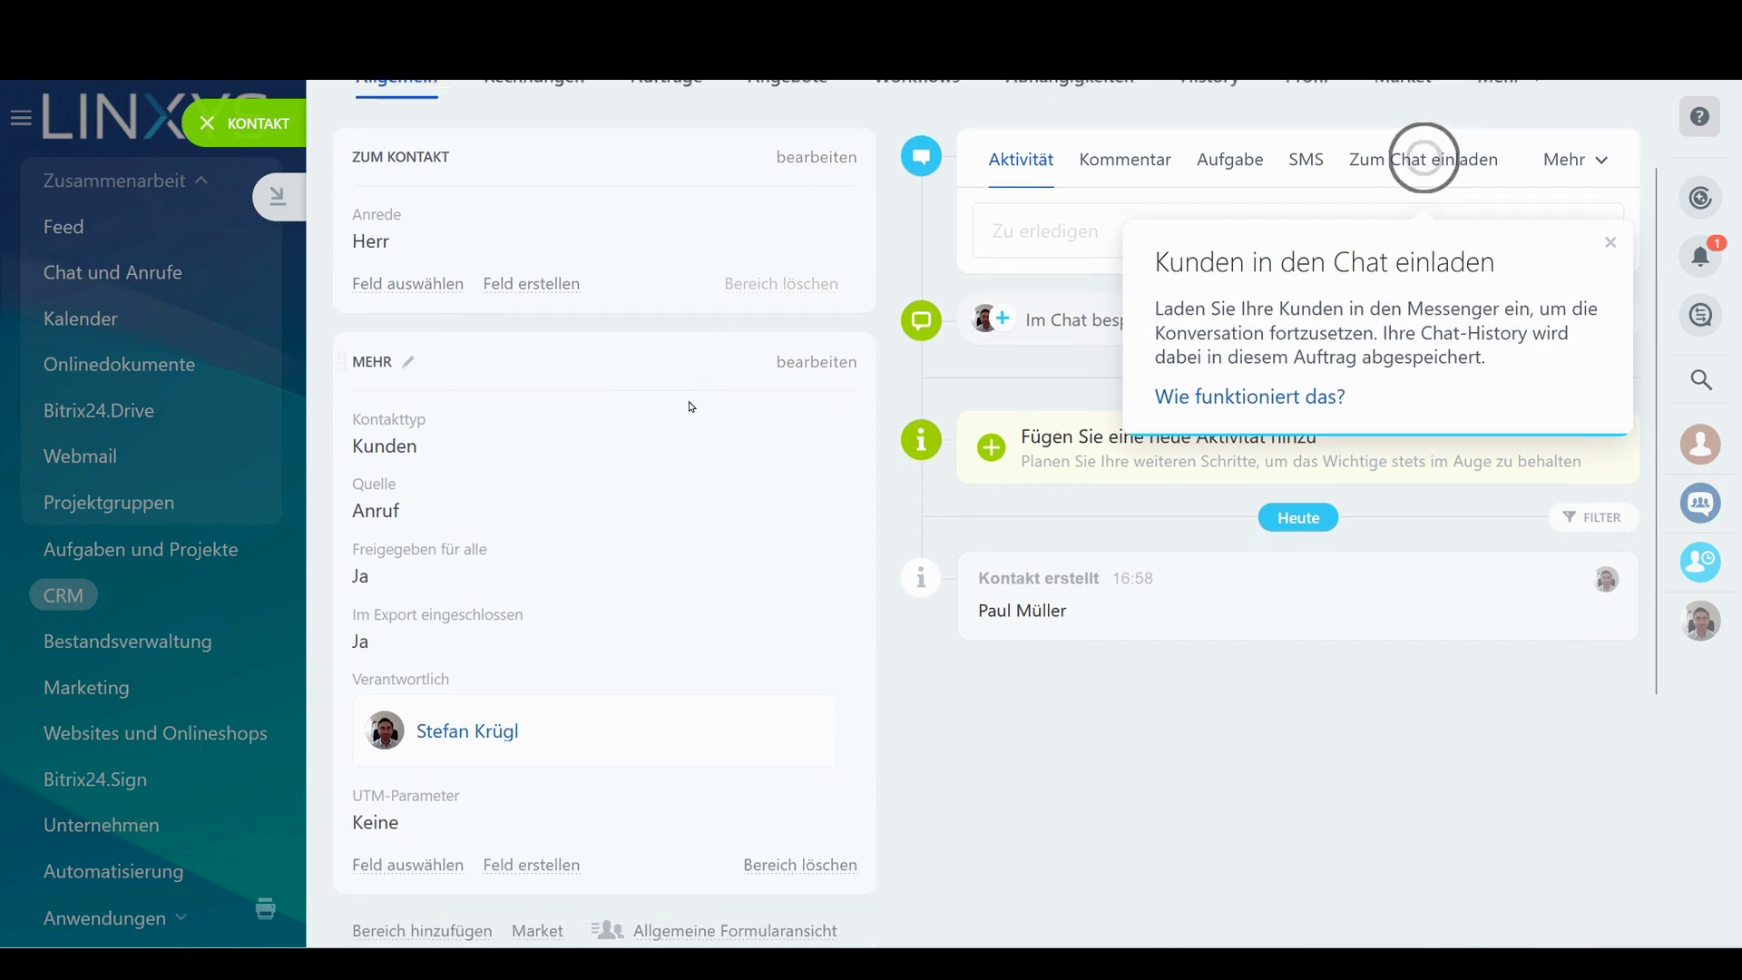
pyautogui.click(1608, 240)
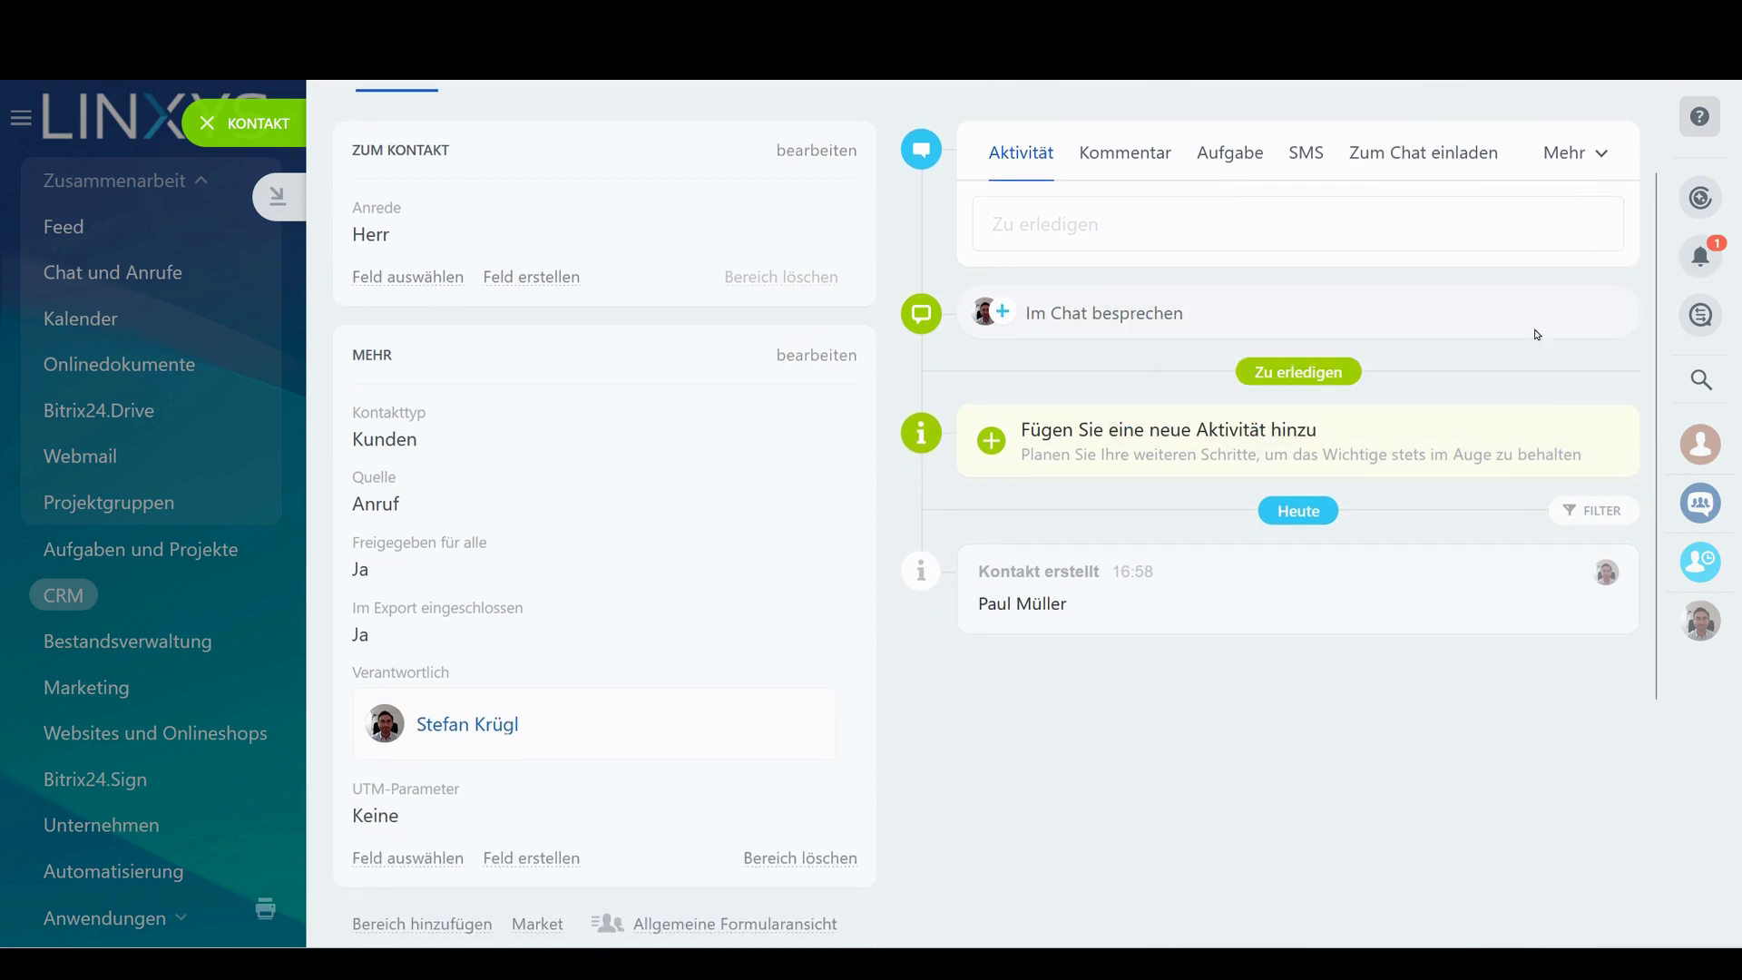
pyautogui.scroll(1, 822, 619)
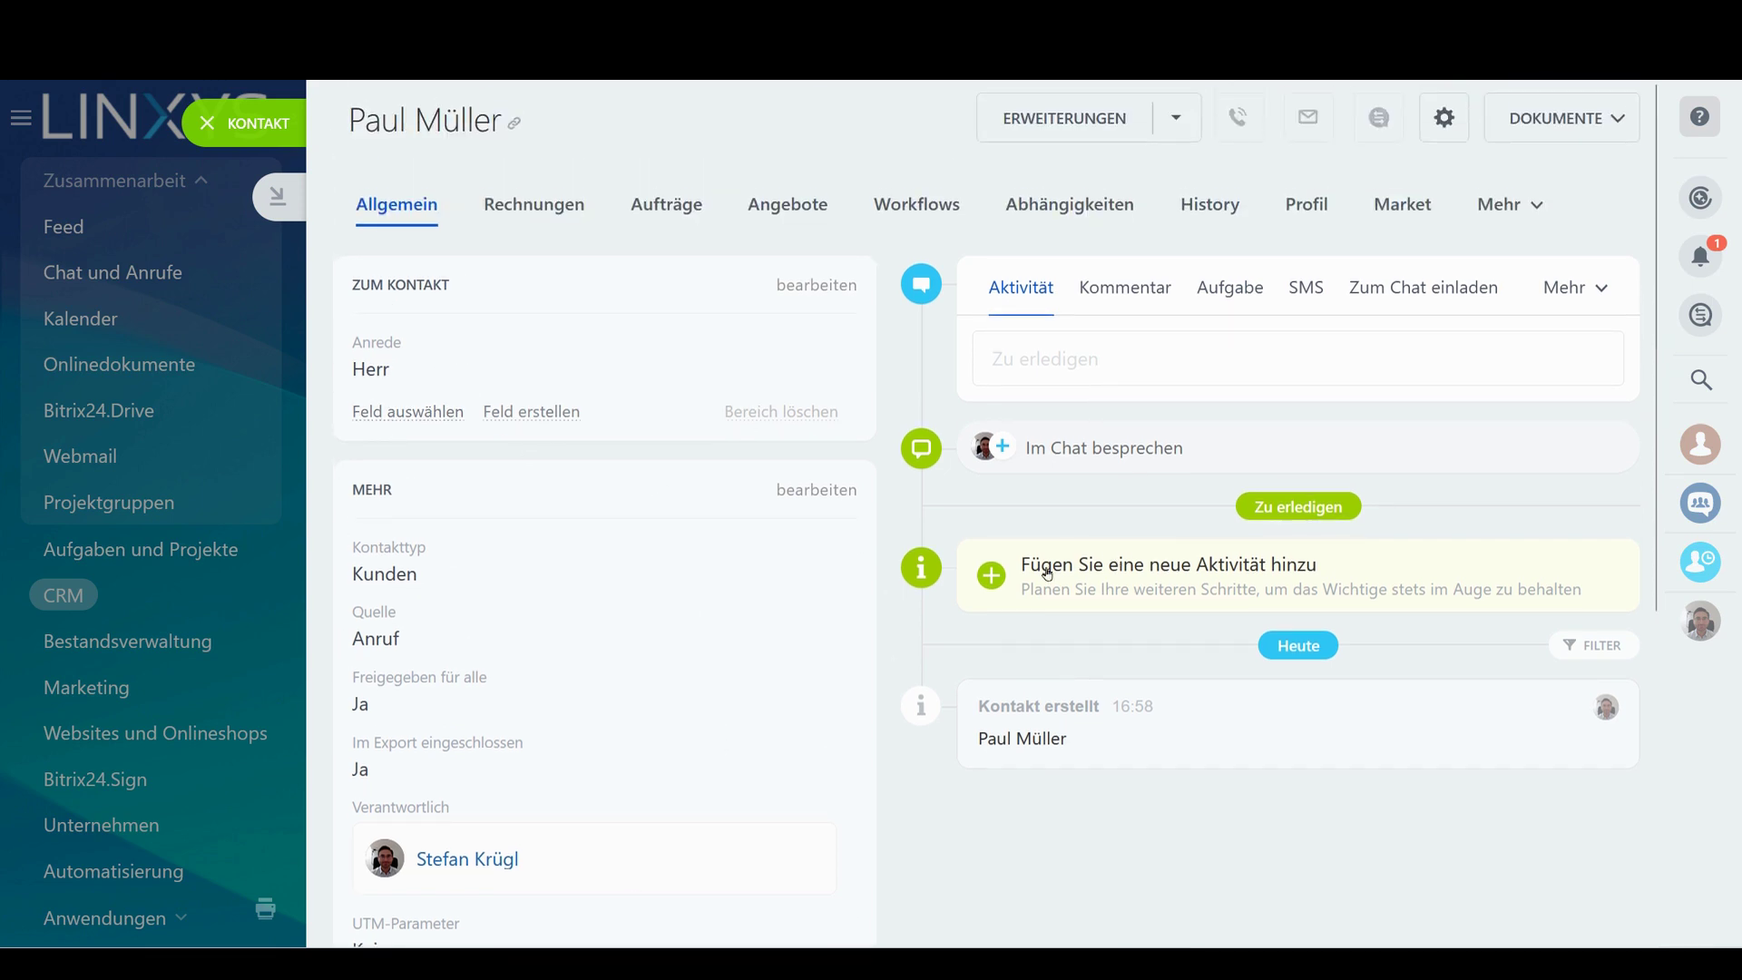
pyautogui.moveTo(977, 698); pyautogui.dragTo(1061, 599)
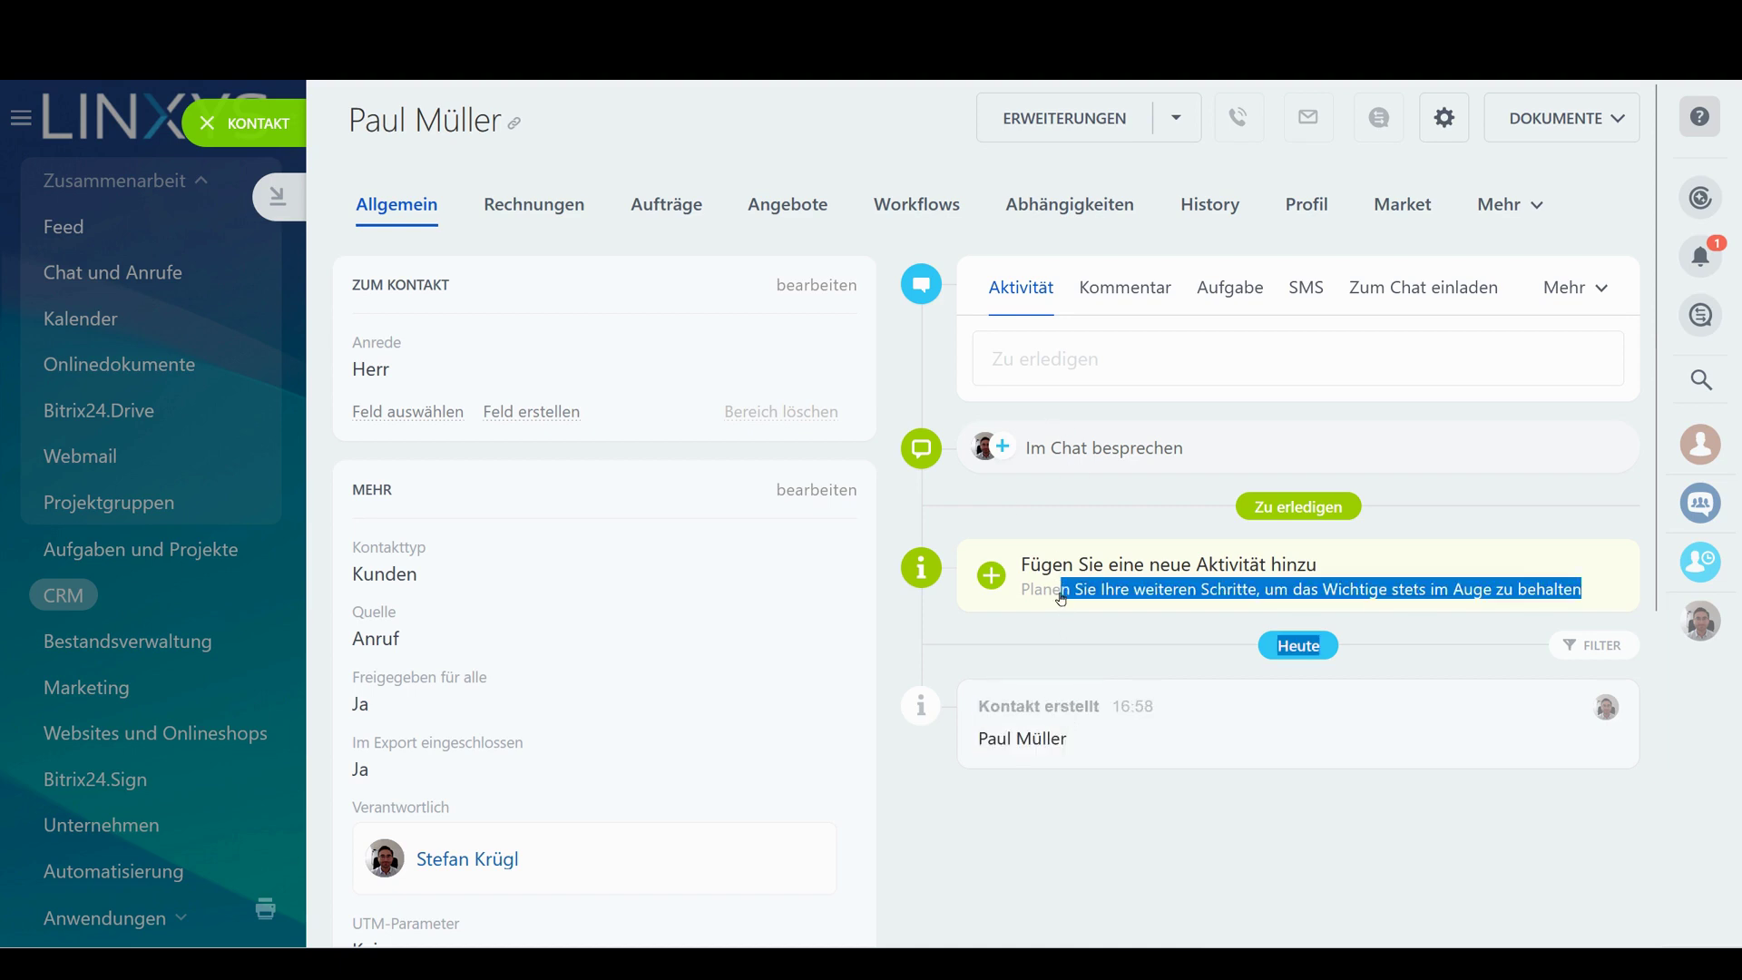
pyautogui.click(1119, 304)
pyautogui.write('Email 1')
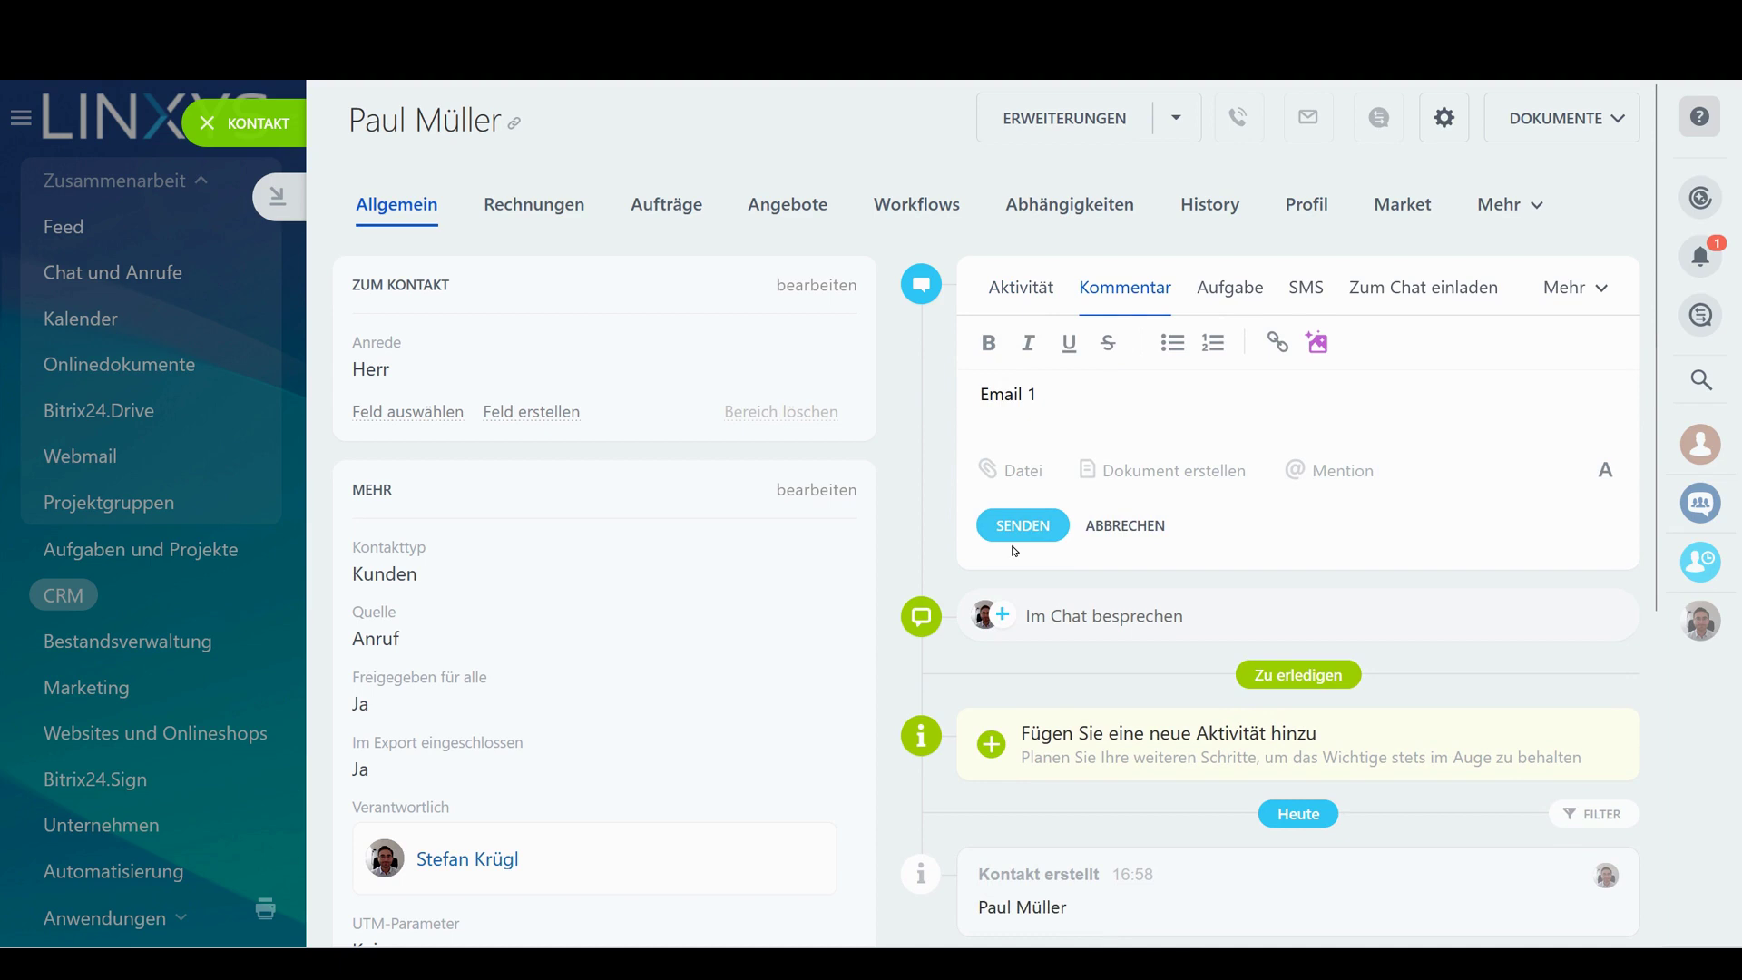
pyautogui.click(1023, 527)
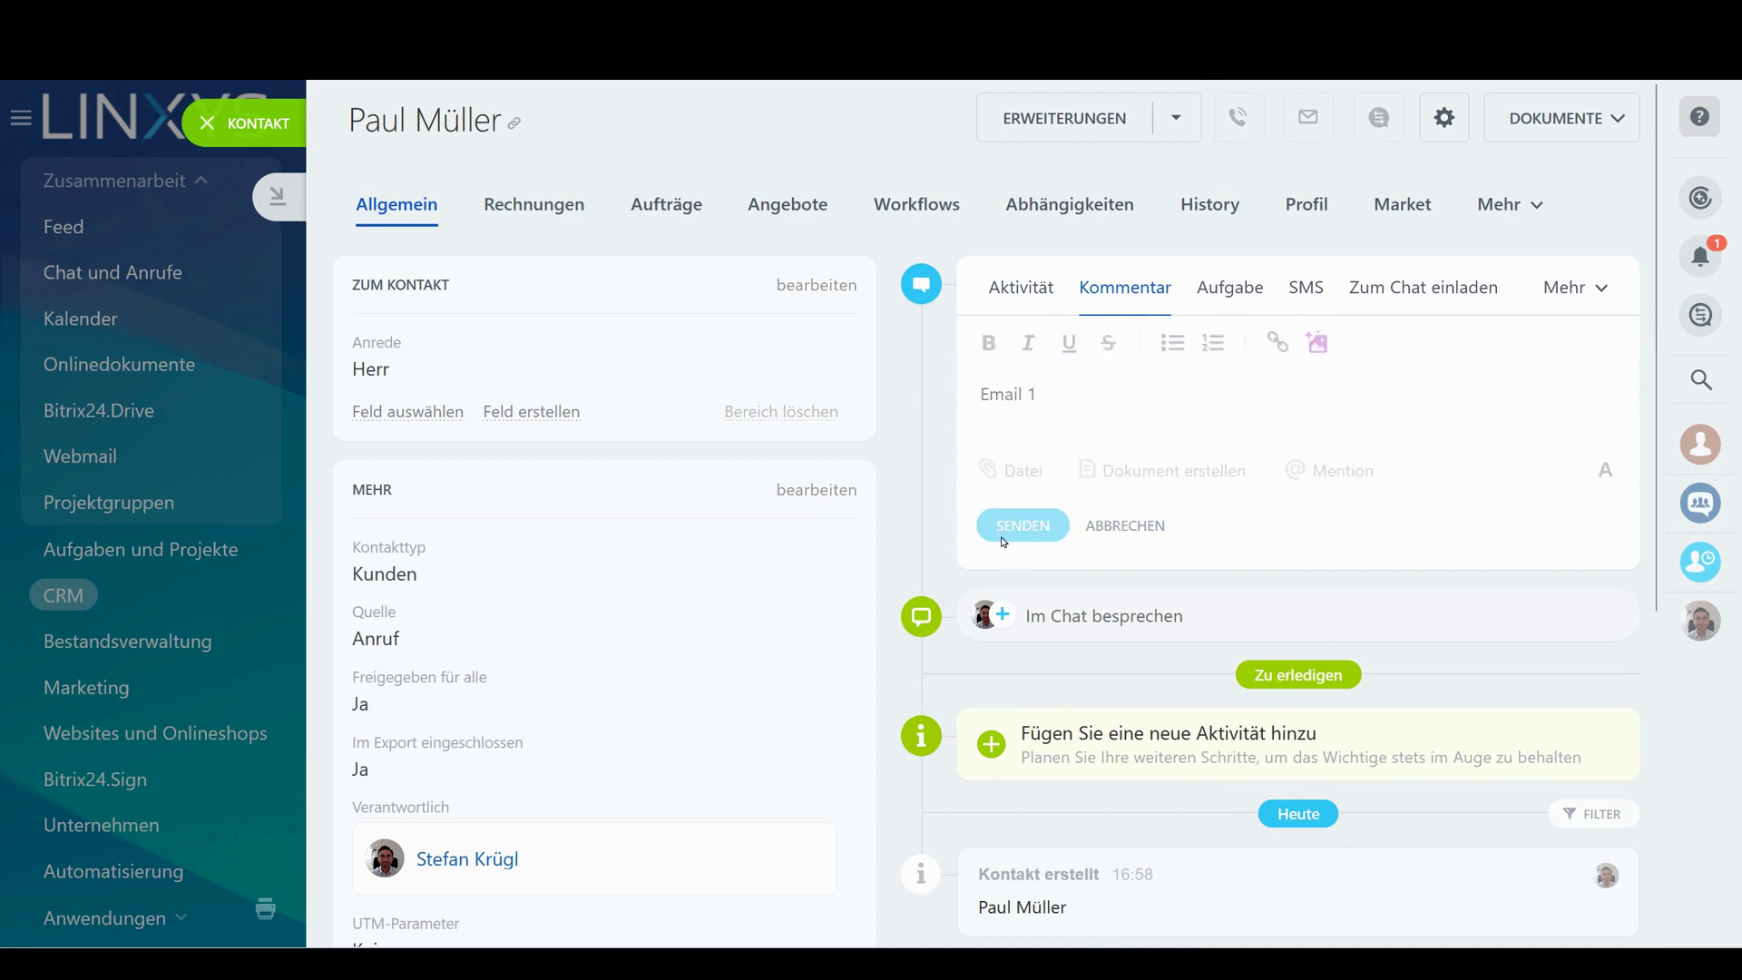
# Add planned activities 'Email 2' and 'Anruf 1' to the contact
pyautogui.click(1043, 358)
pyautogui.write('Email 2')
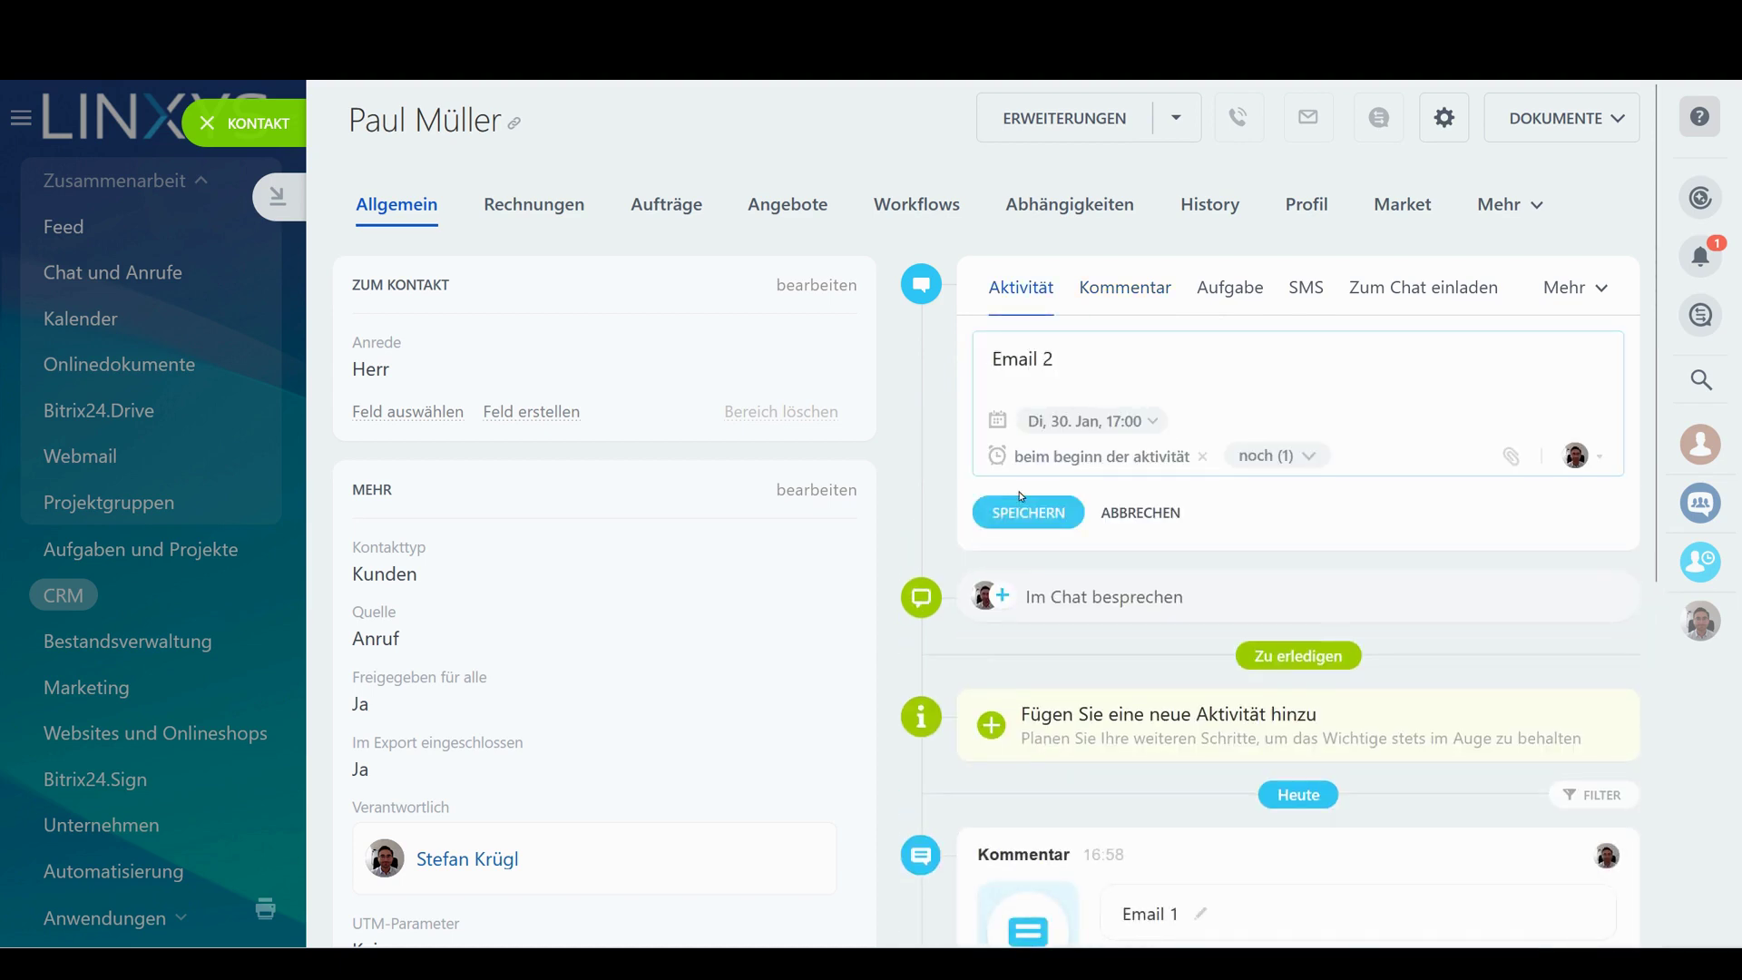
pyautogui.click(1021, 497)
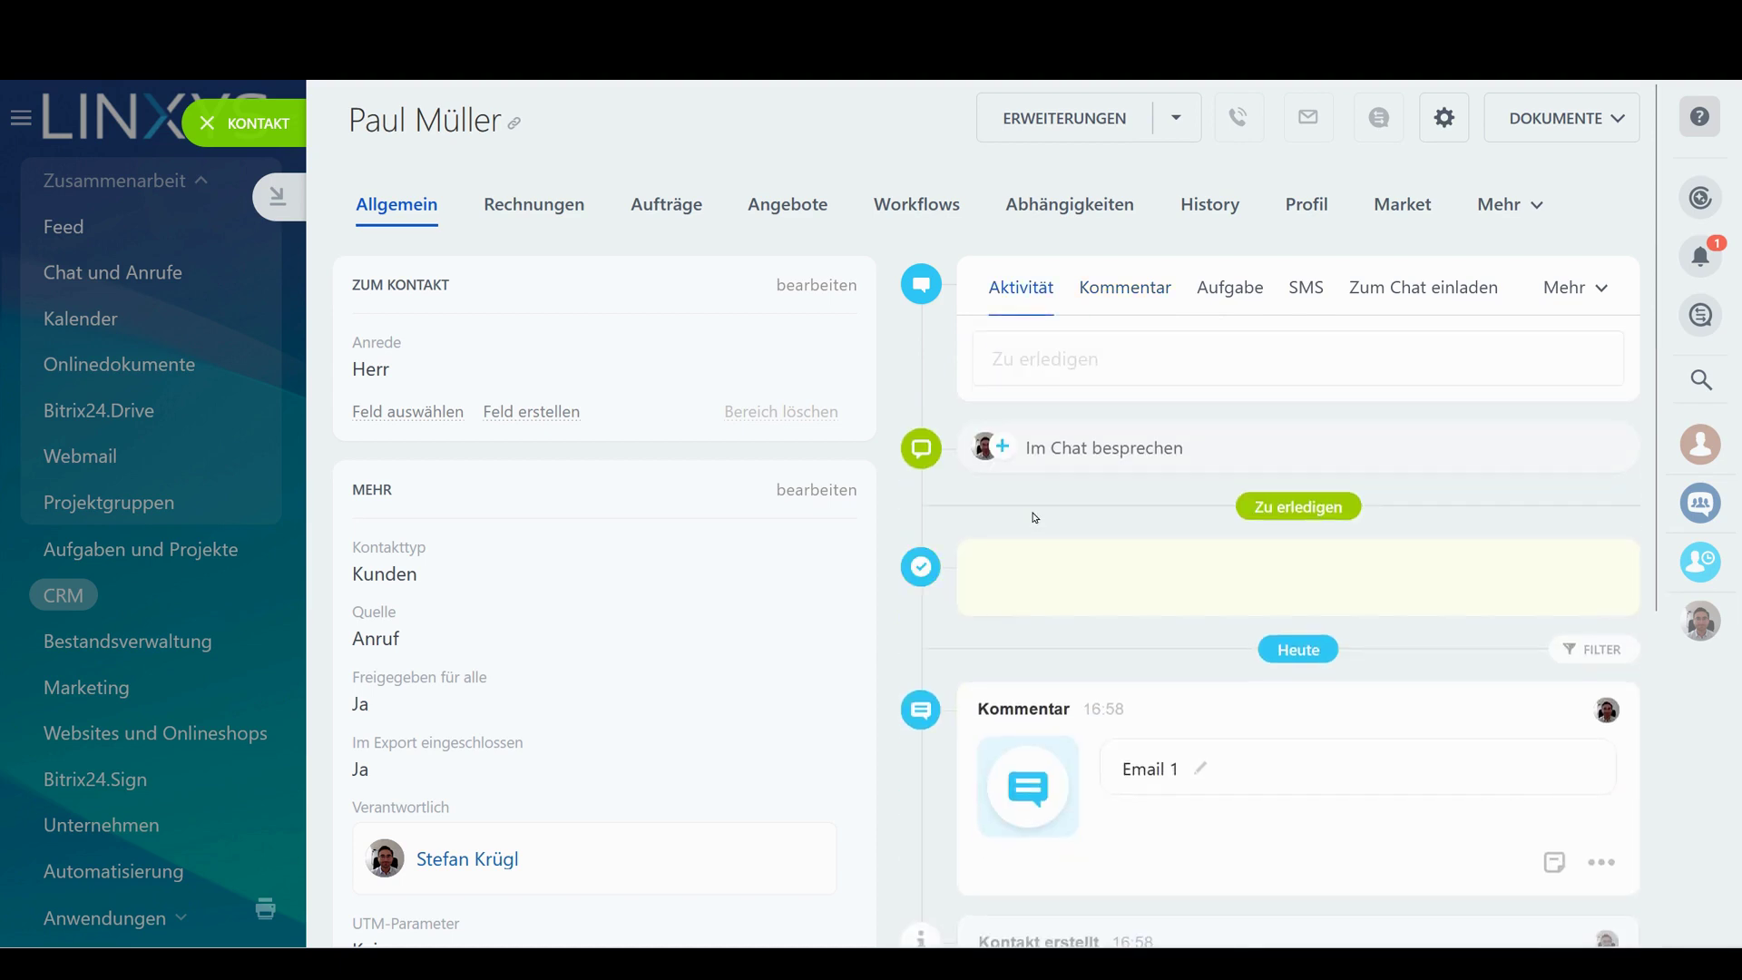
pyautogui.click(1122, 356)
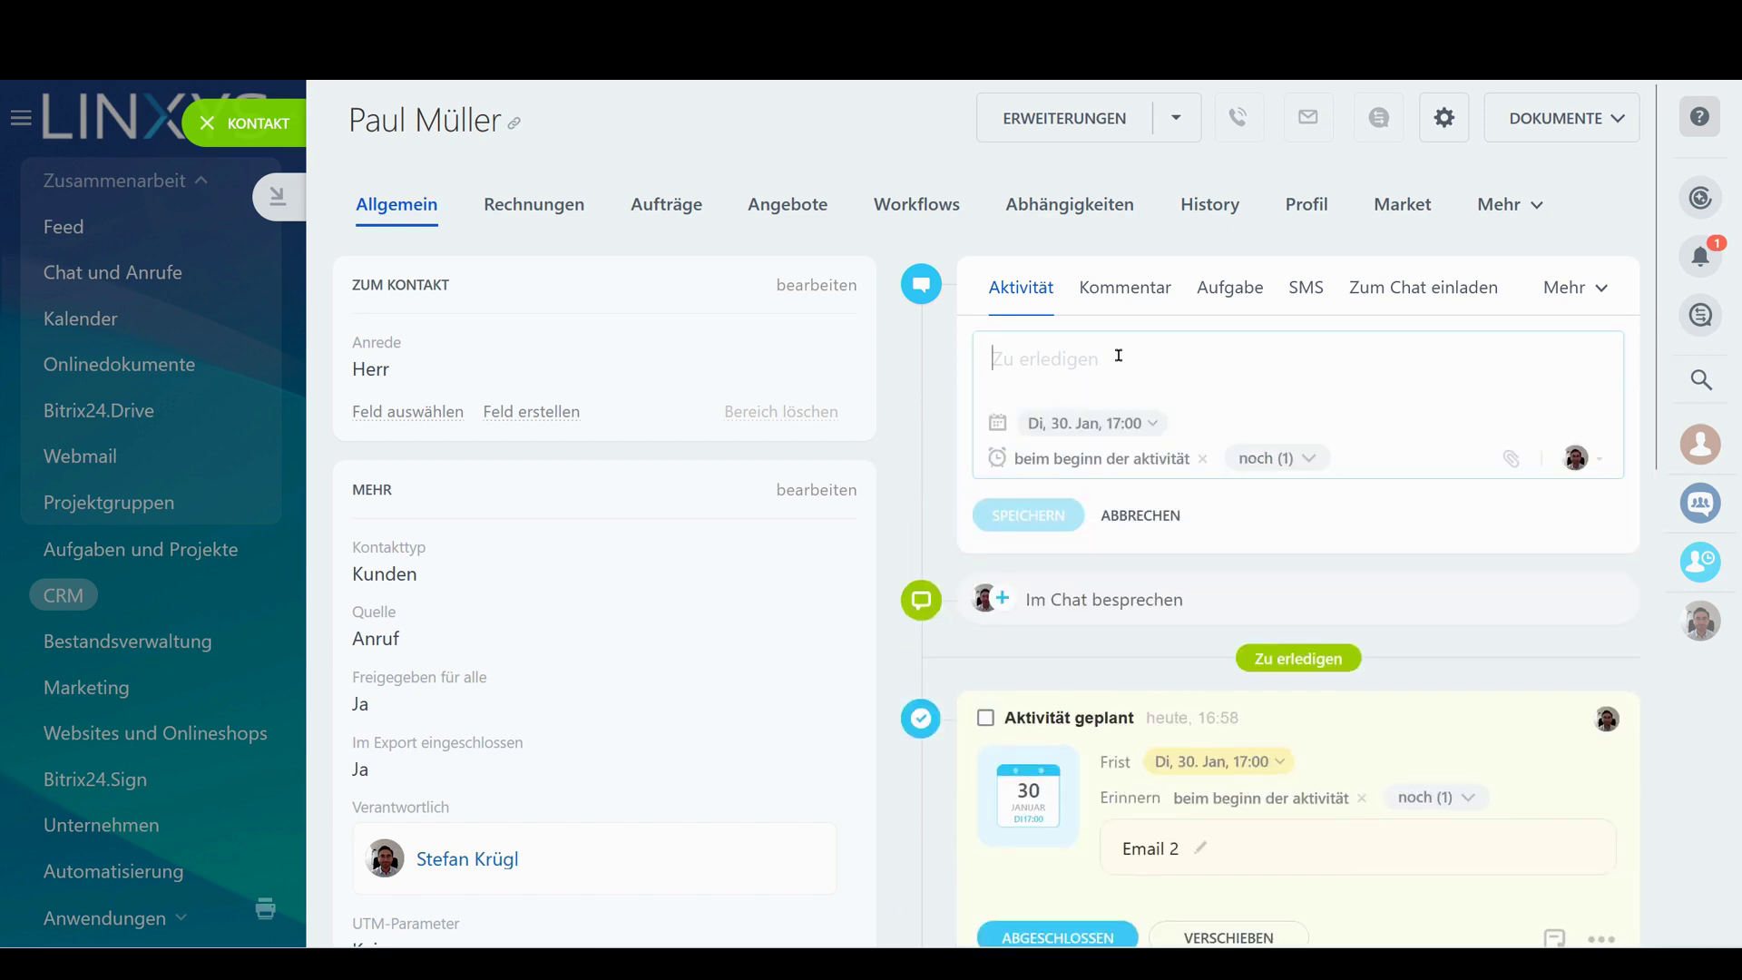
pyautogui.write('Anruf 1')
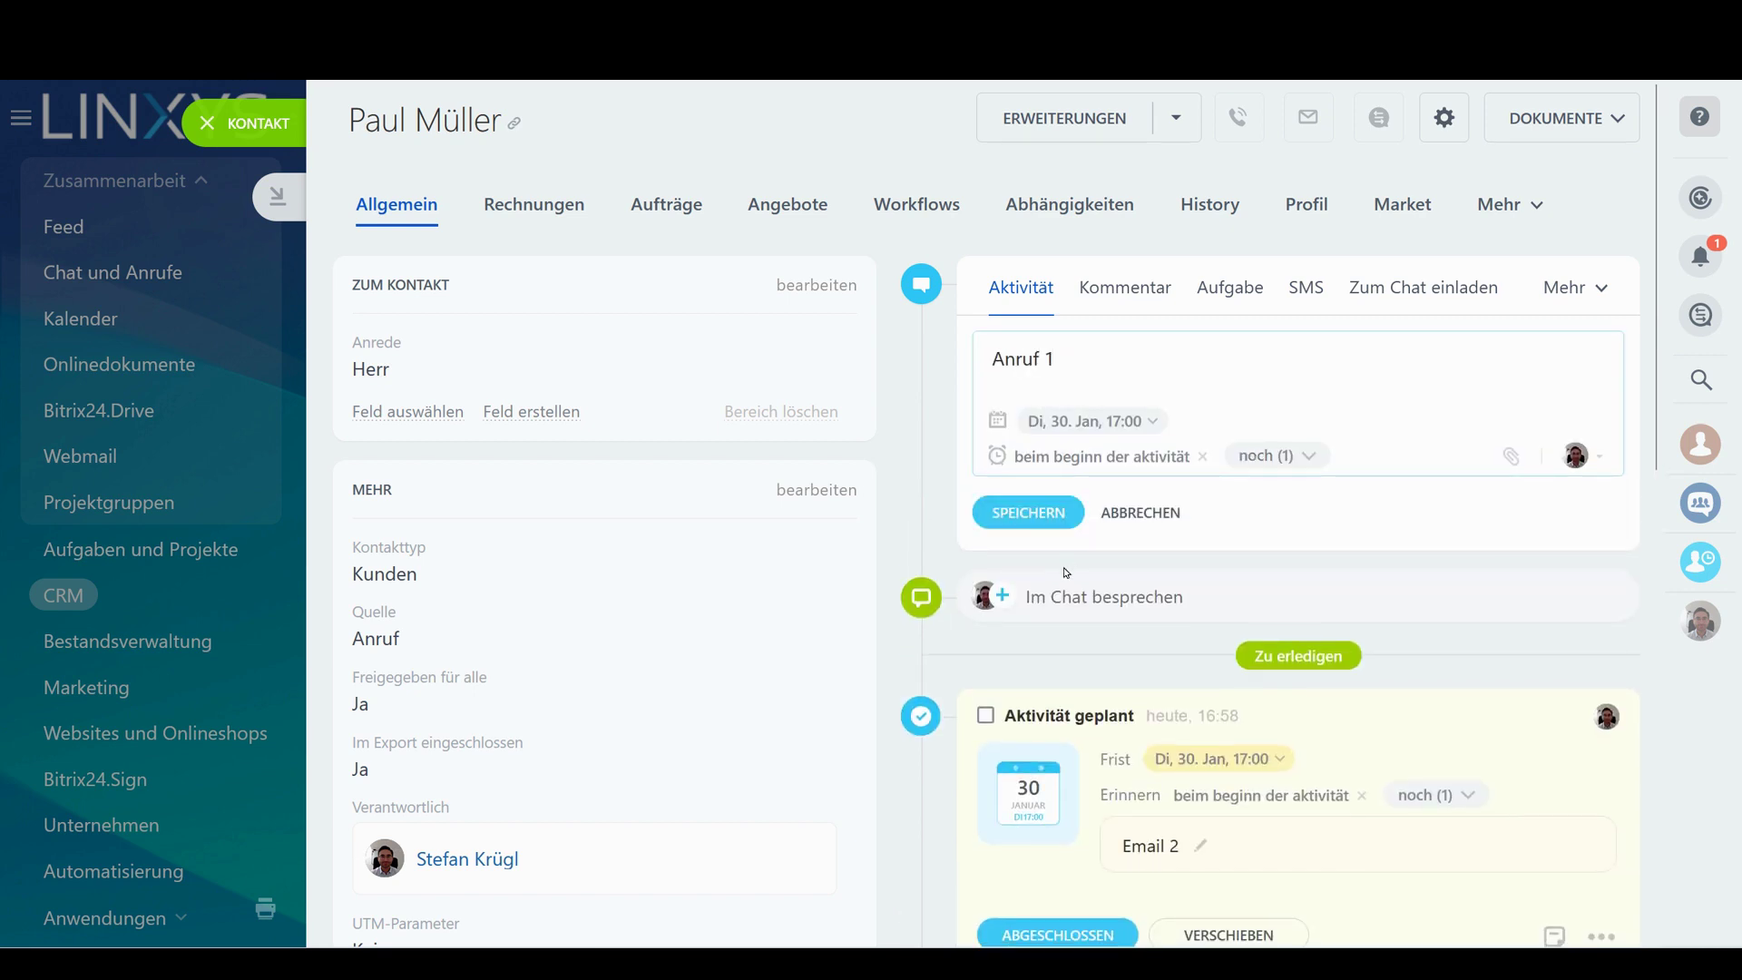
pyautogui.click(1028, 526)
# Add a 'Rückruf 2' planned activity and mark an activity as completed
pyautogui.click(1108, 370)
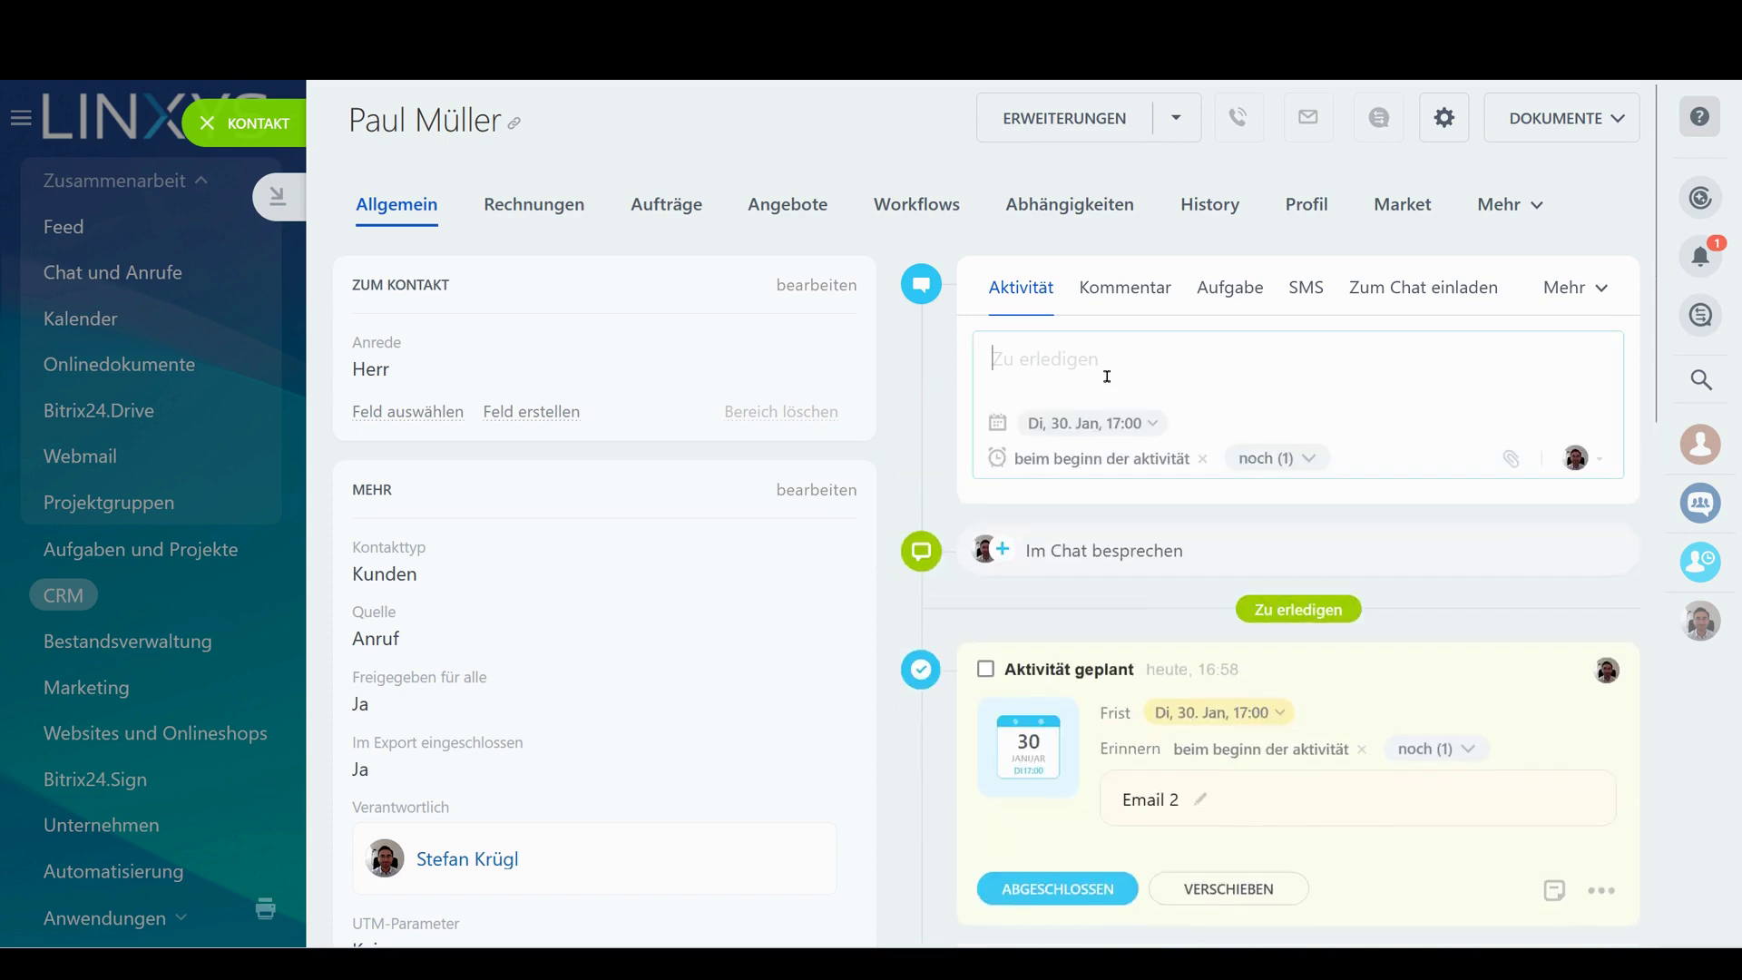
pyautogui.write('Rückruf')
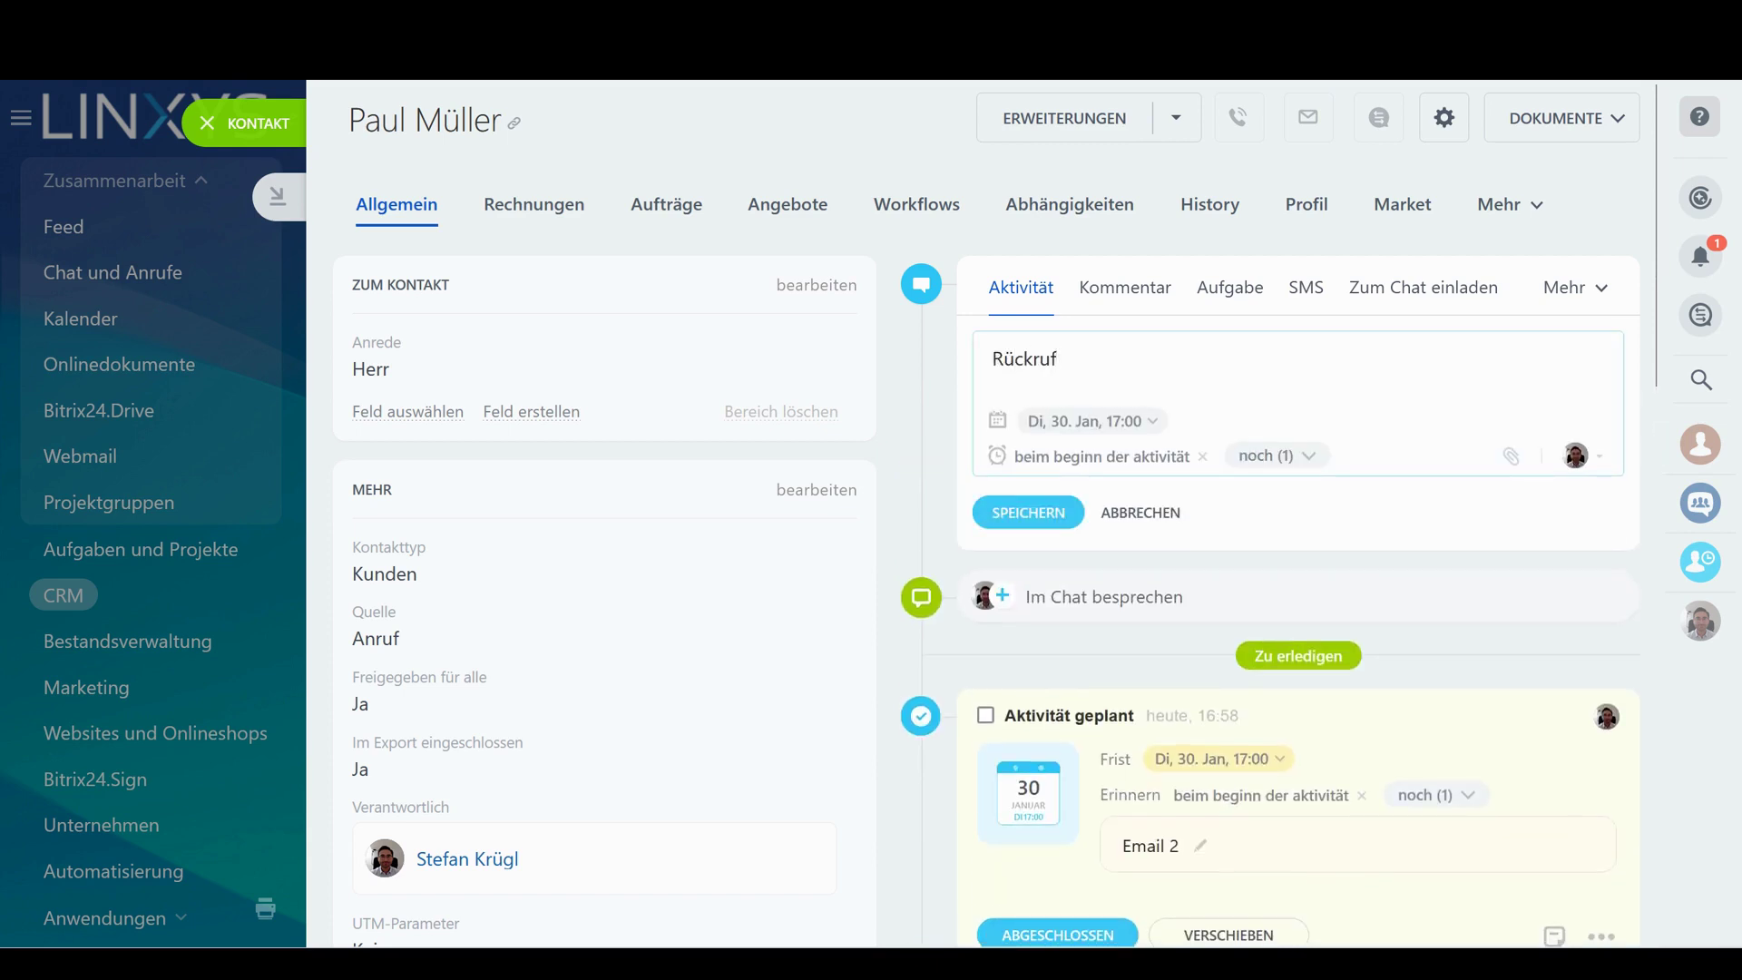
pyautogui.write('ckruf 2')
pyautogui.click(1028, 513)
pyautogui.scroll(-5, 1103, 257)
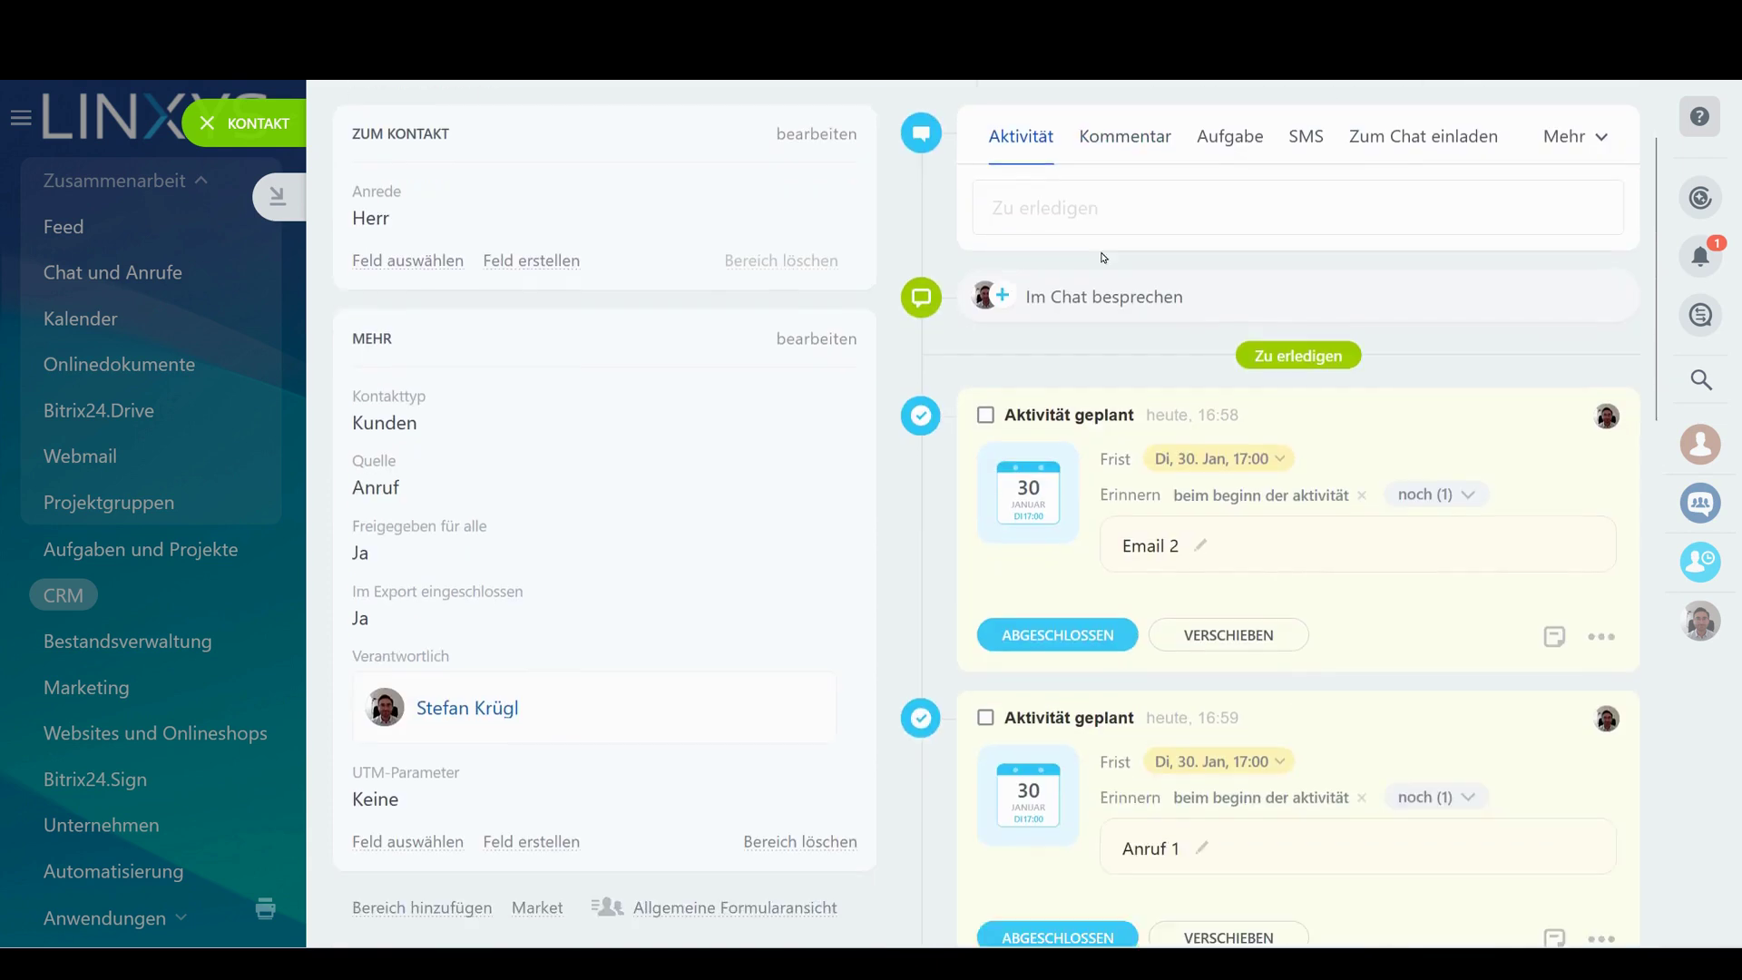
pyautogui.scroll(-7, 1103, 257)
pyautogui.scroll(6, 990, 640)
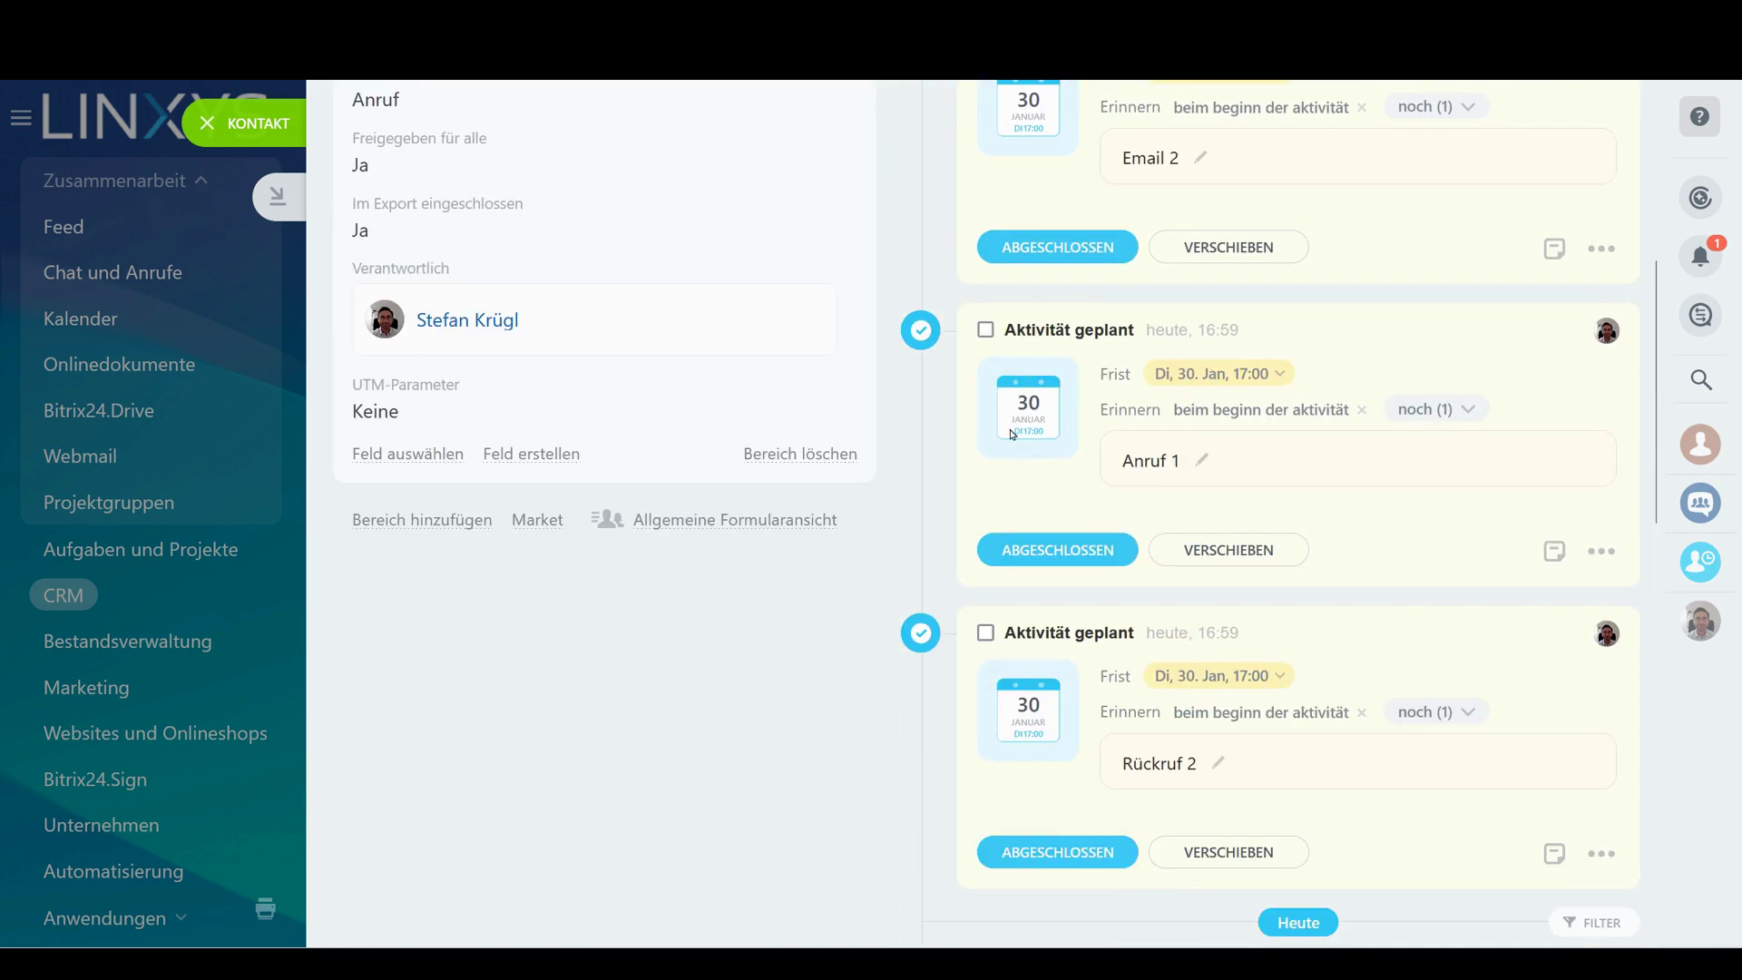
pyautogui.click(985, 632)
pyautogui.click(985, 337)
pyautogui.scroll(3, 986, 309)
pyautogui.click(986, 296)
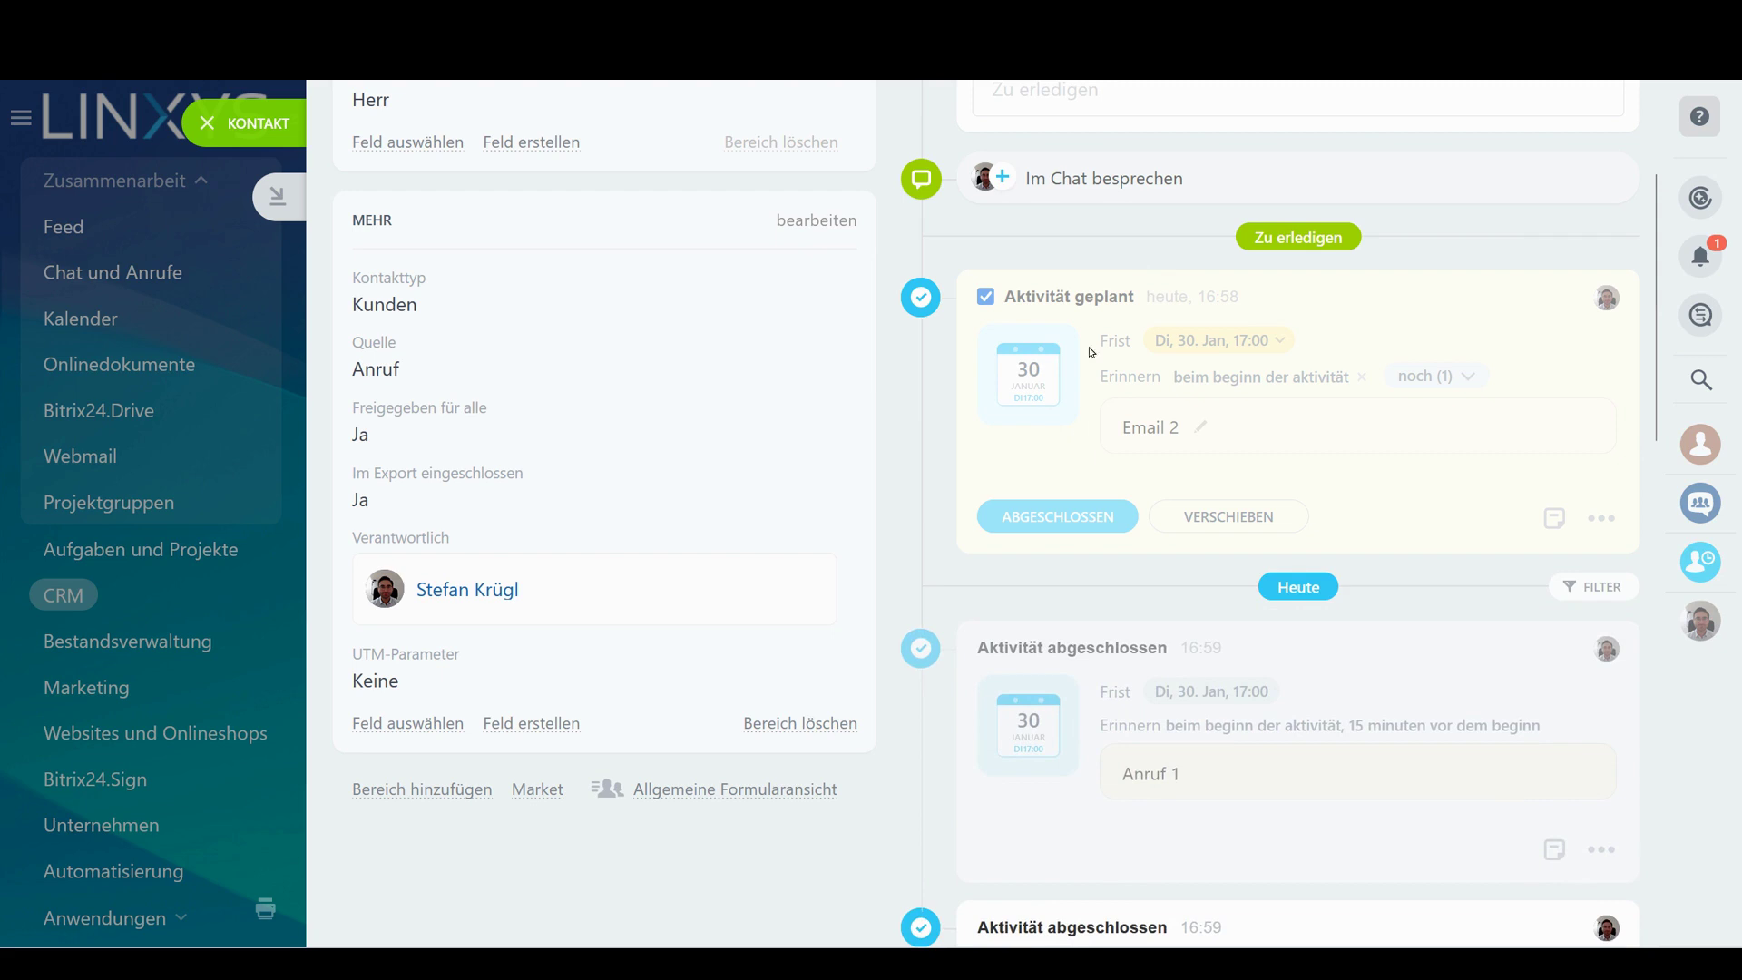
pyautogui.scroll(3, 1060, 363)
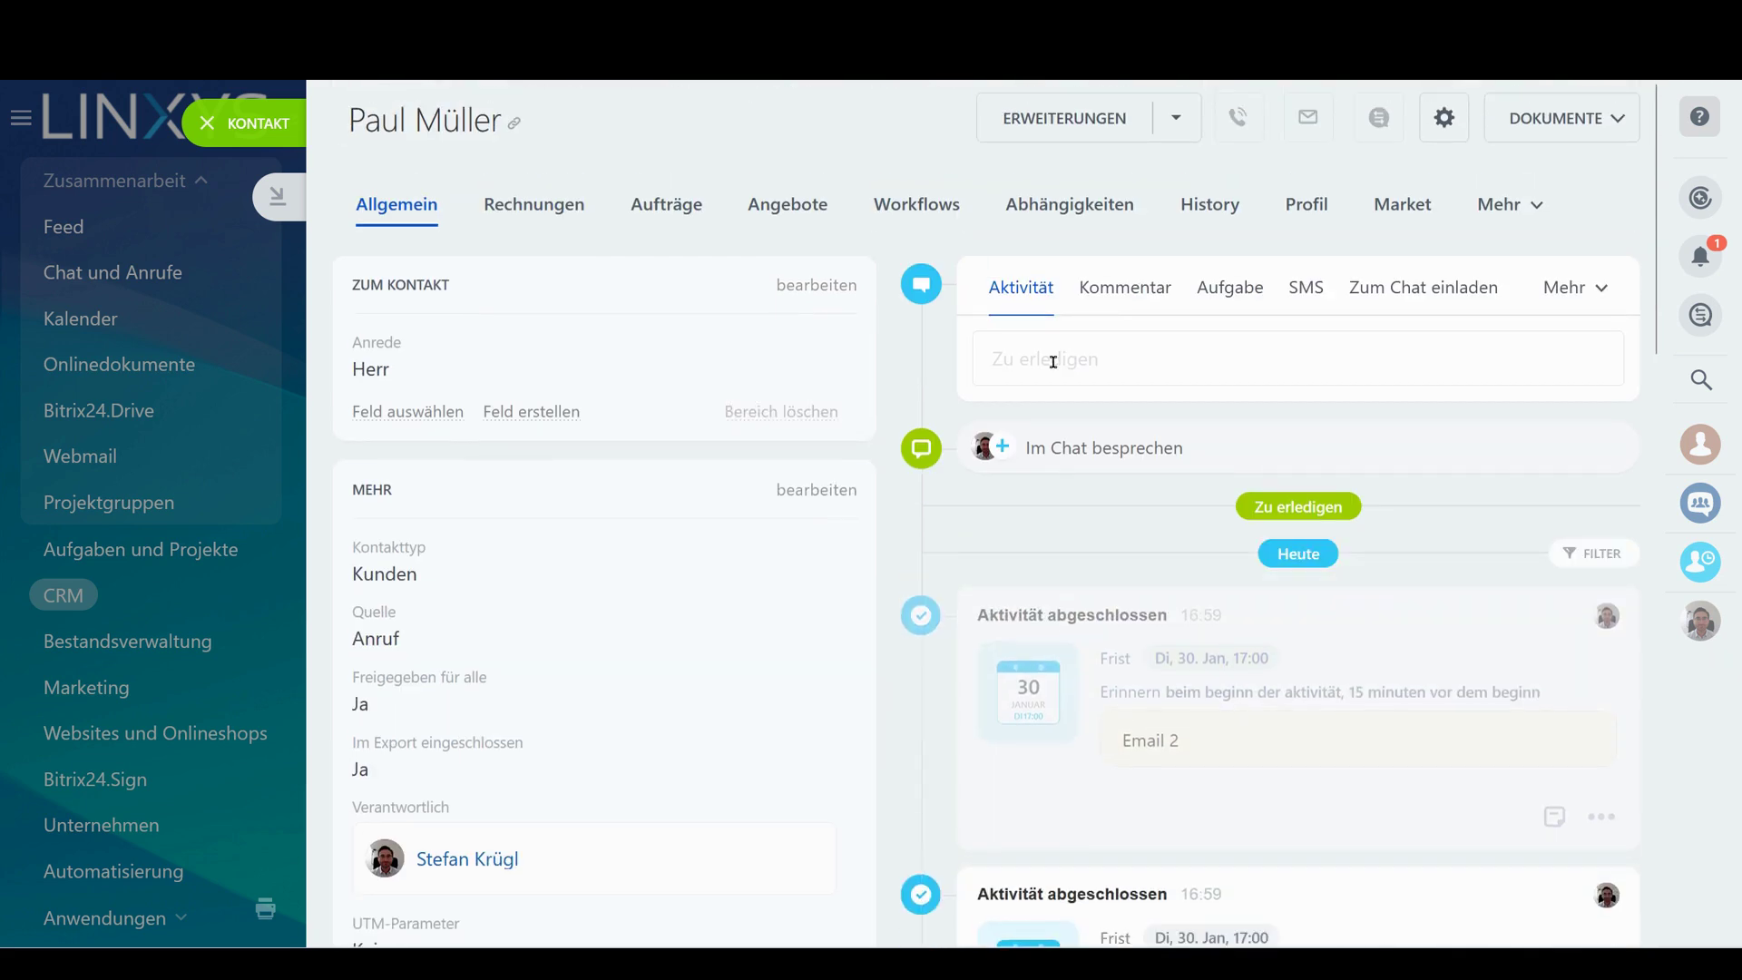
pyautogui.scroll(-10, 1057, 359)
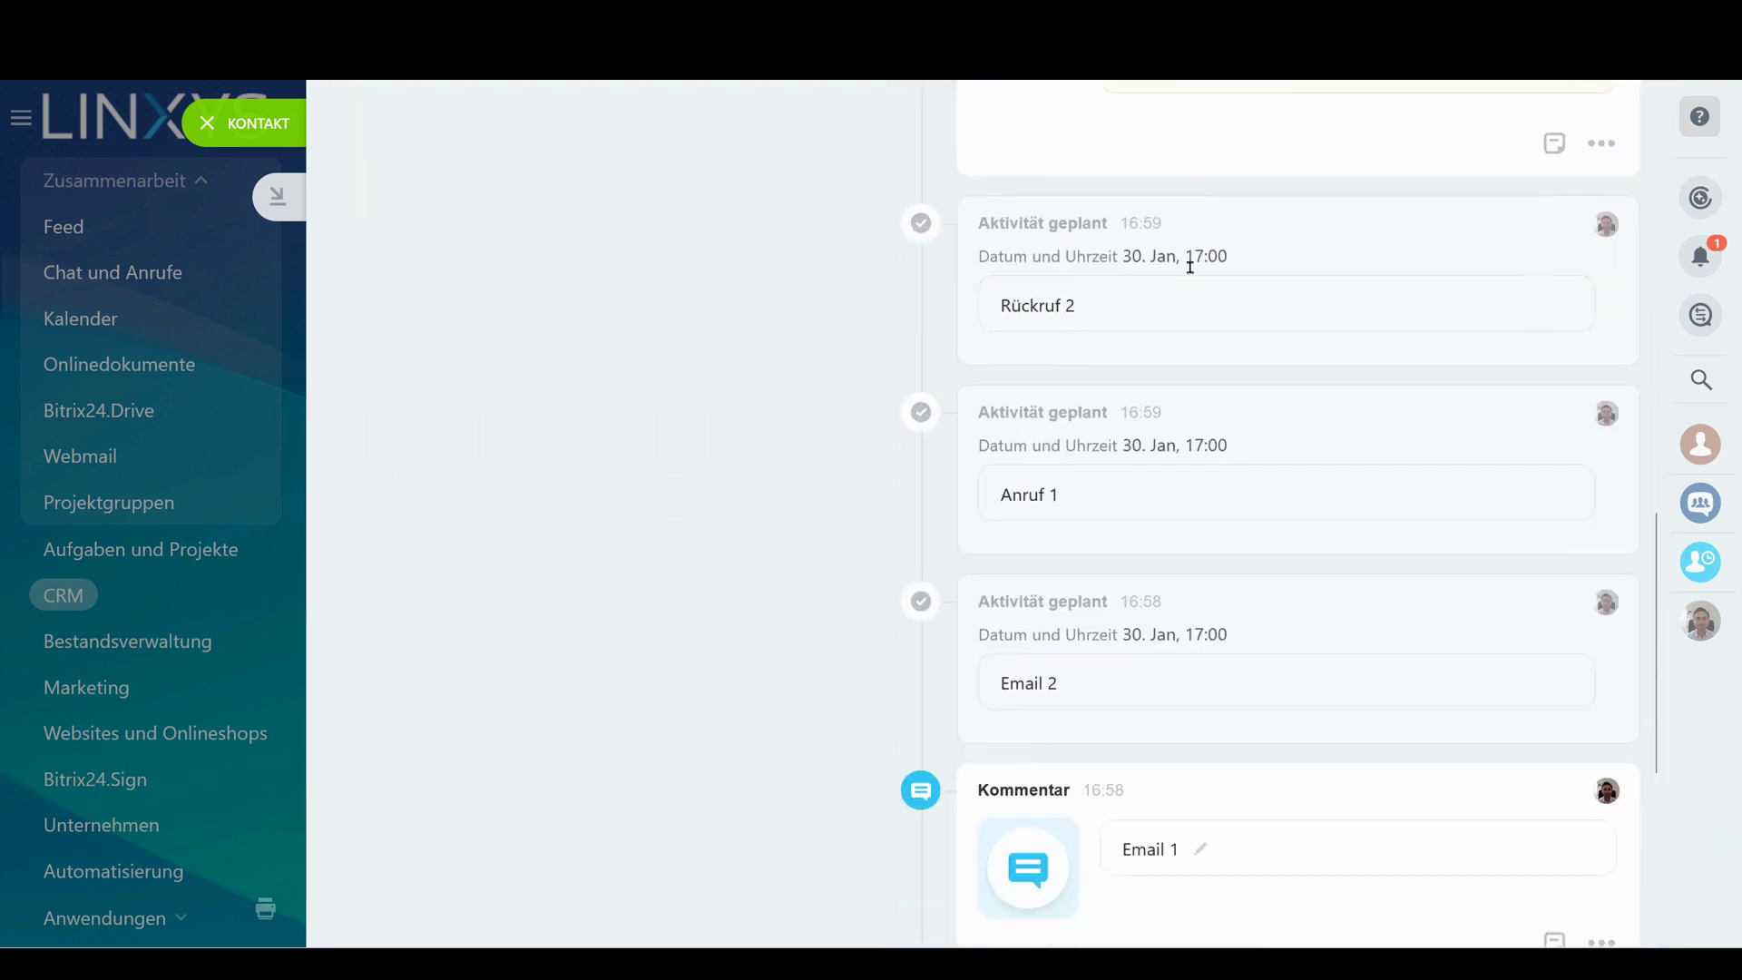
pyautogui.scroll(-3, 1191, 266)
pyautogui.scroll(5, 1182, 630)
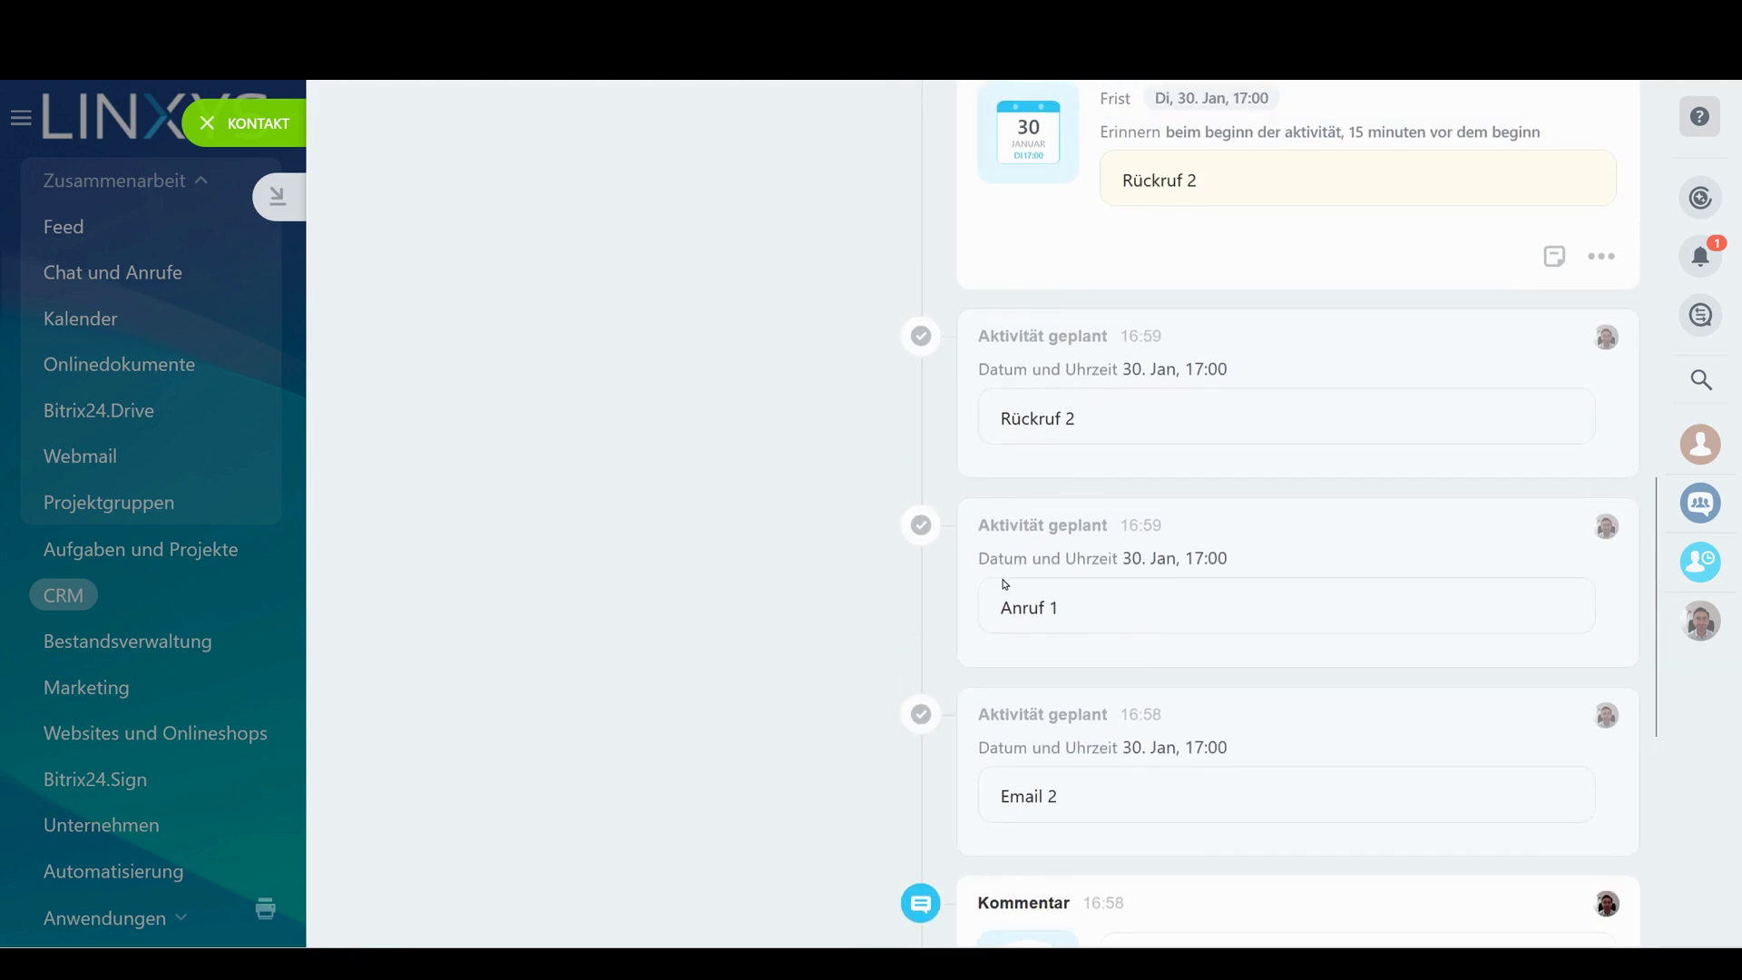
pyautogui.moveTo(970, 566); pyautogui.dragTo(1043, 605)
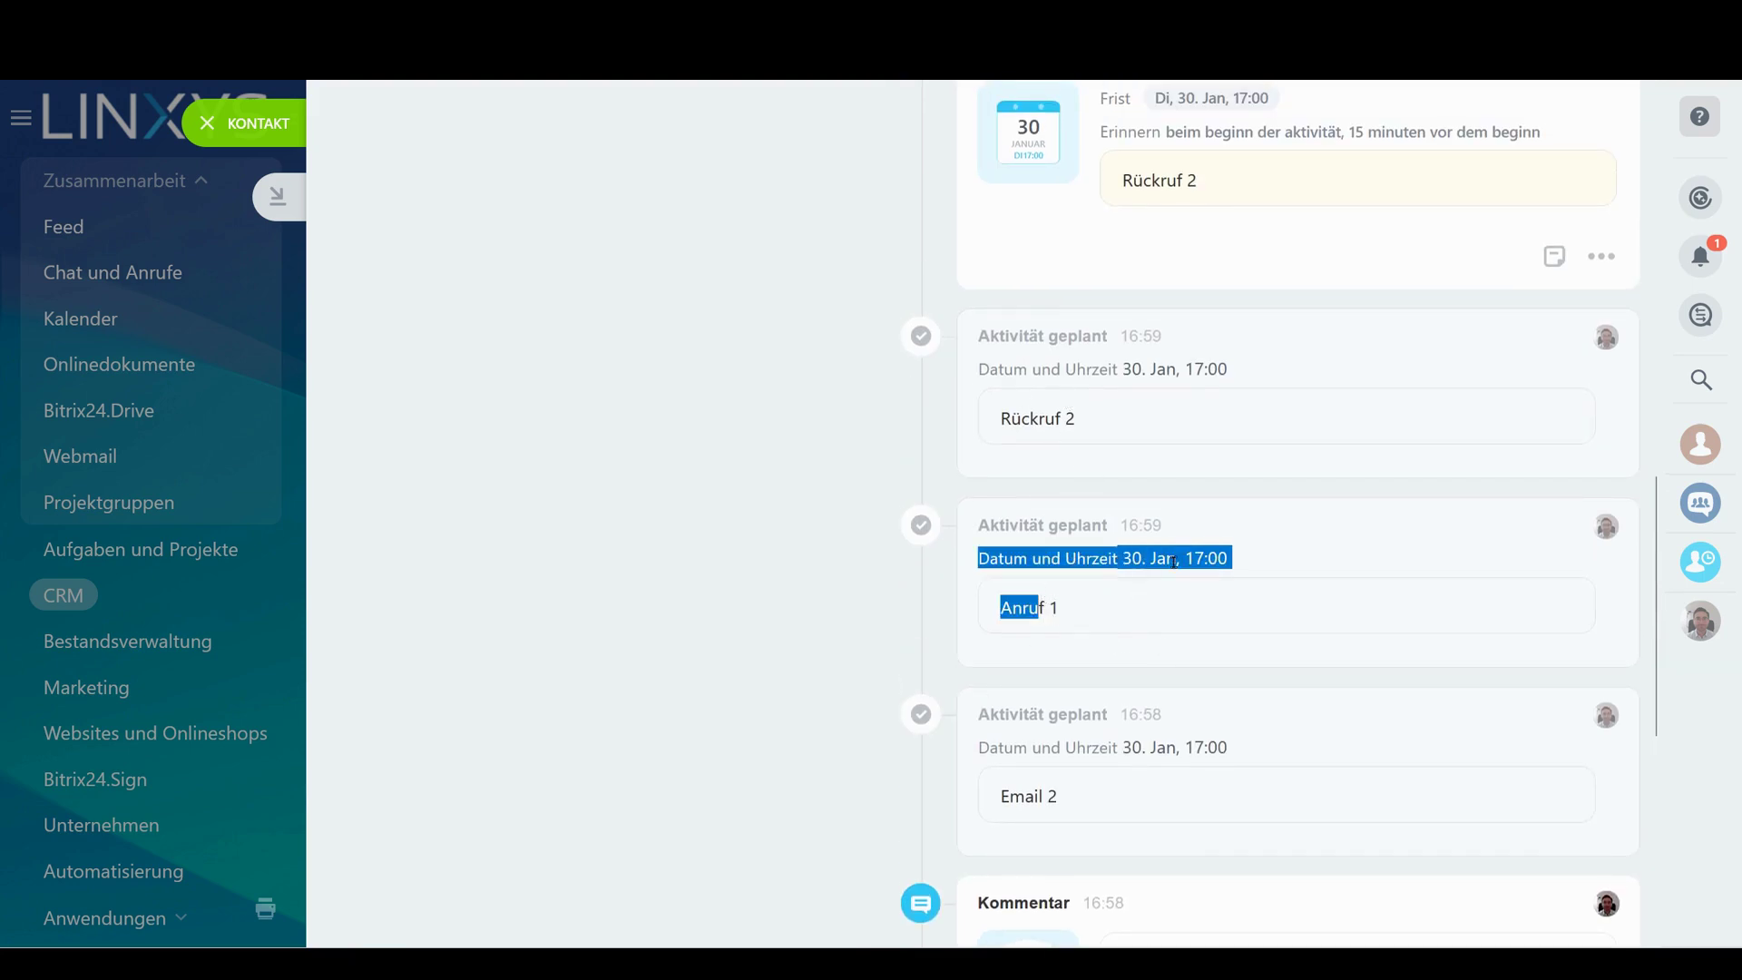
pyautogui.click(1106, 560)
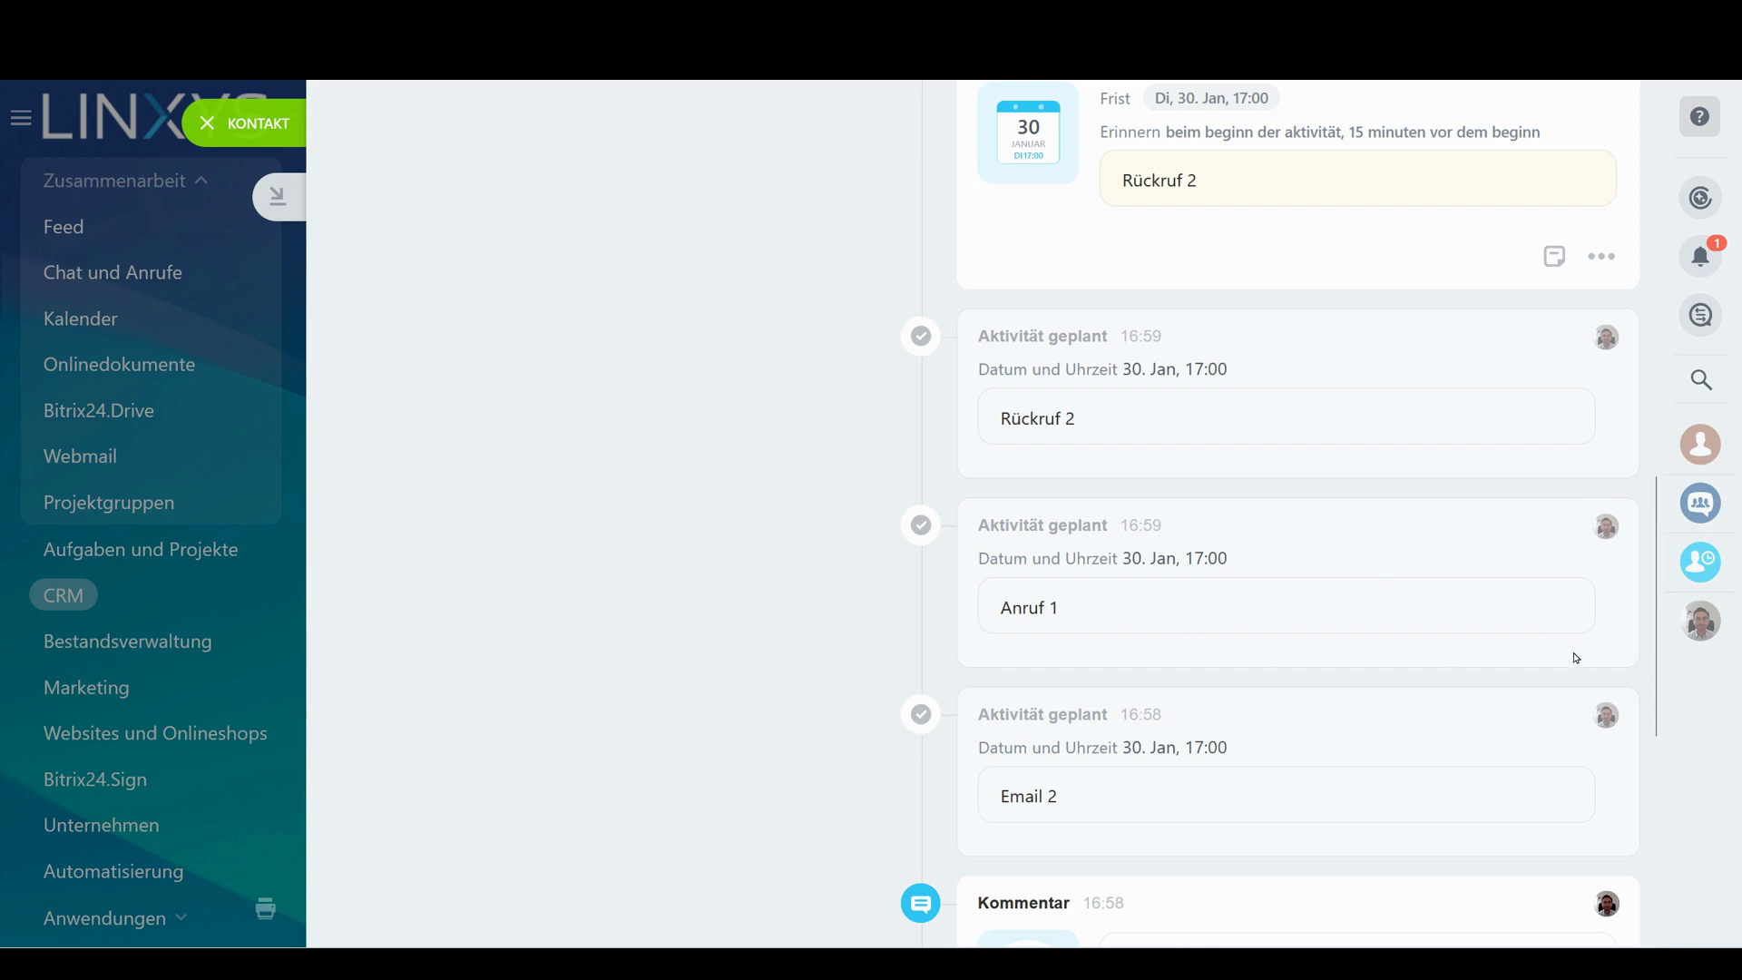
pyautogui.scroll(10, 1381, 564)
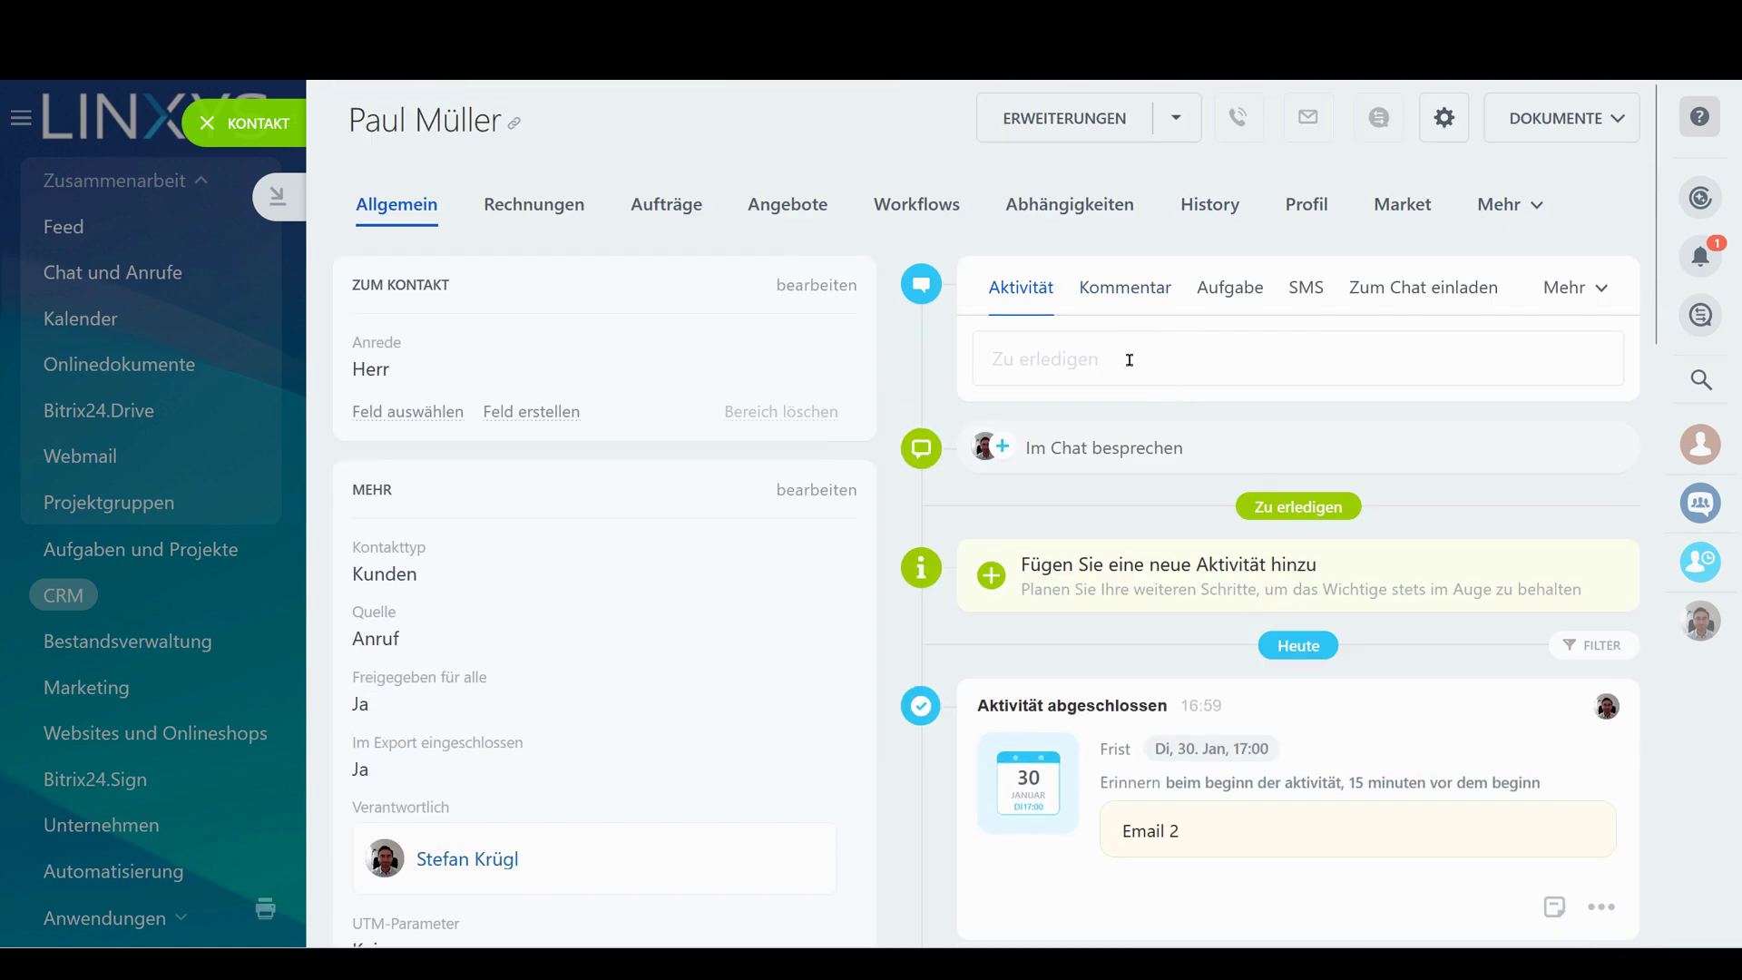
# Post a comment reading 'test' on the contact's timeline
pyautogui.click(1125, 287)
pyautogui.click(1119, 361)
pyautogui.write('test')
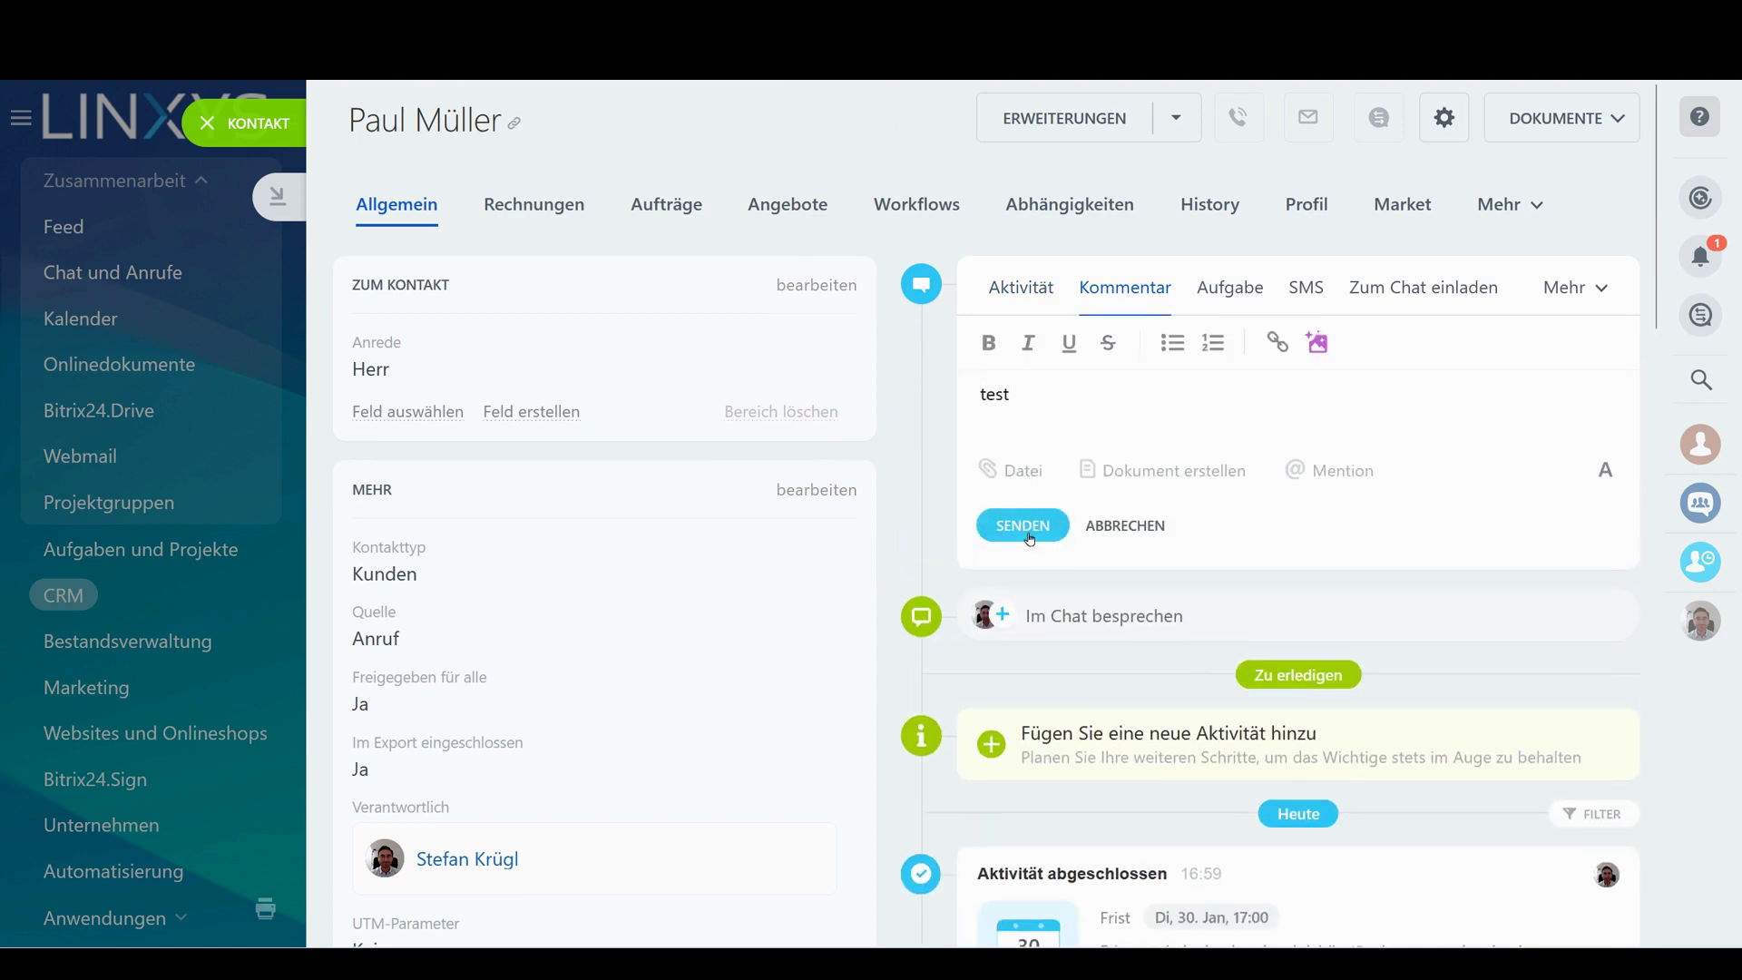
pyautogui.click(1023, 525)
# Attach the note 'telefonnotiz' to the 'test' comment
pyautogui.scroll(-4, 1552, 610)
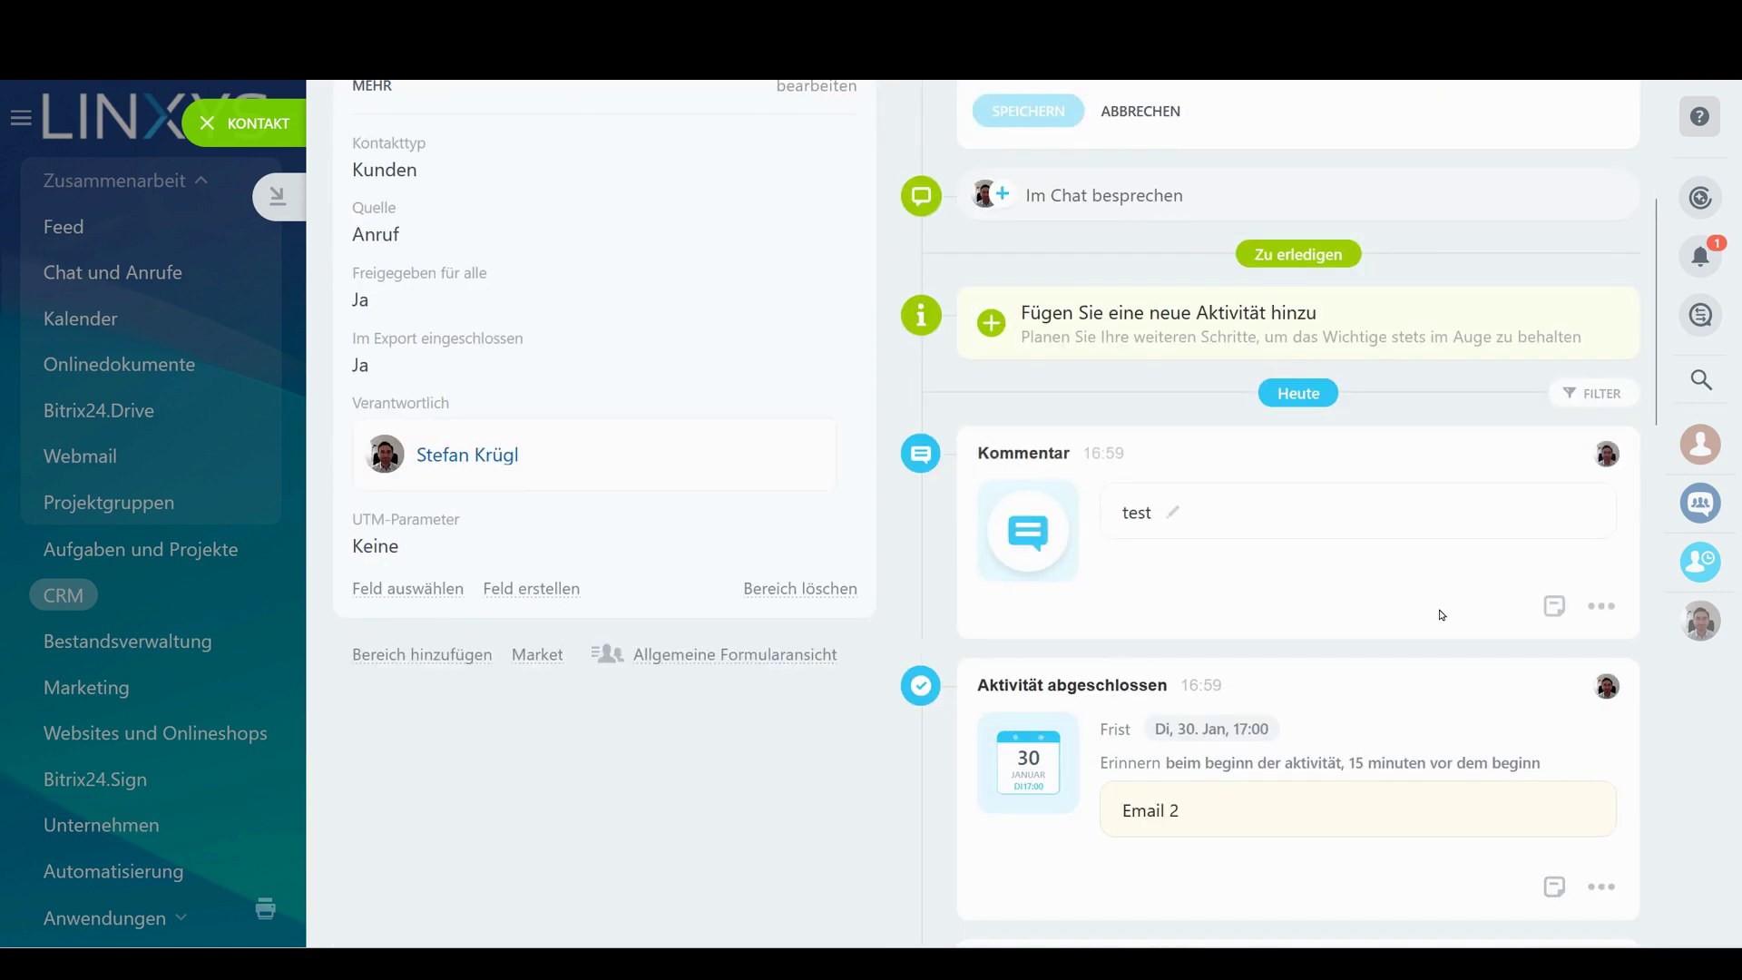
pyautogui.click(1553, 607)
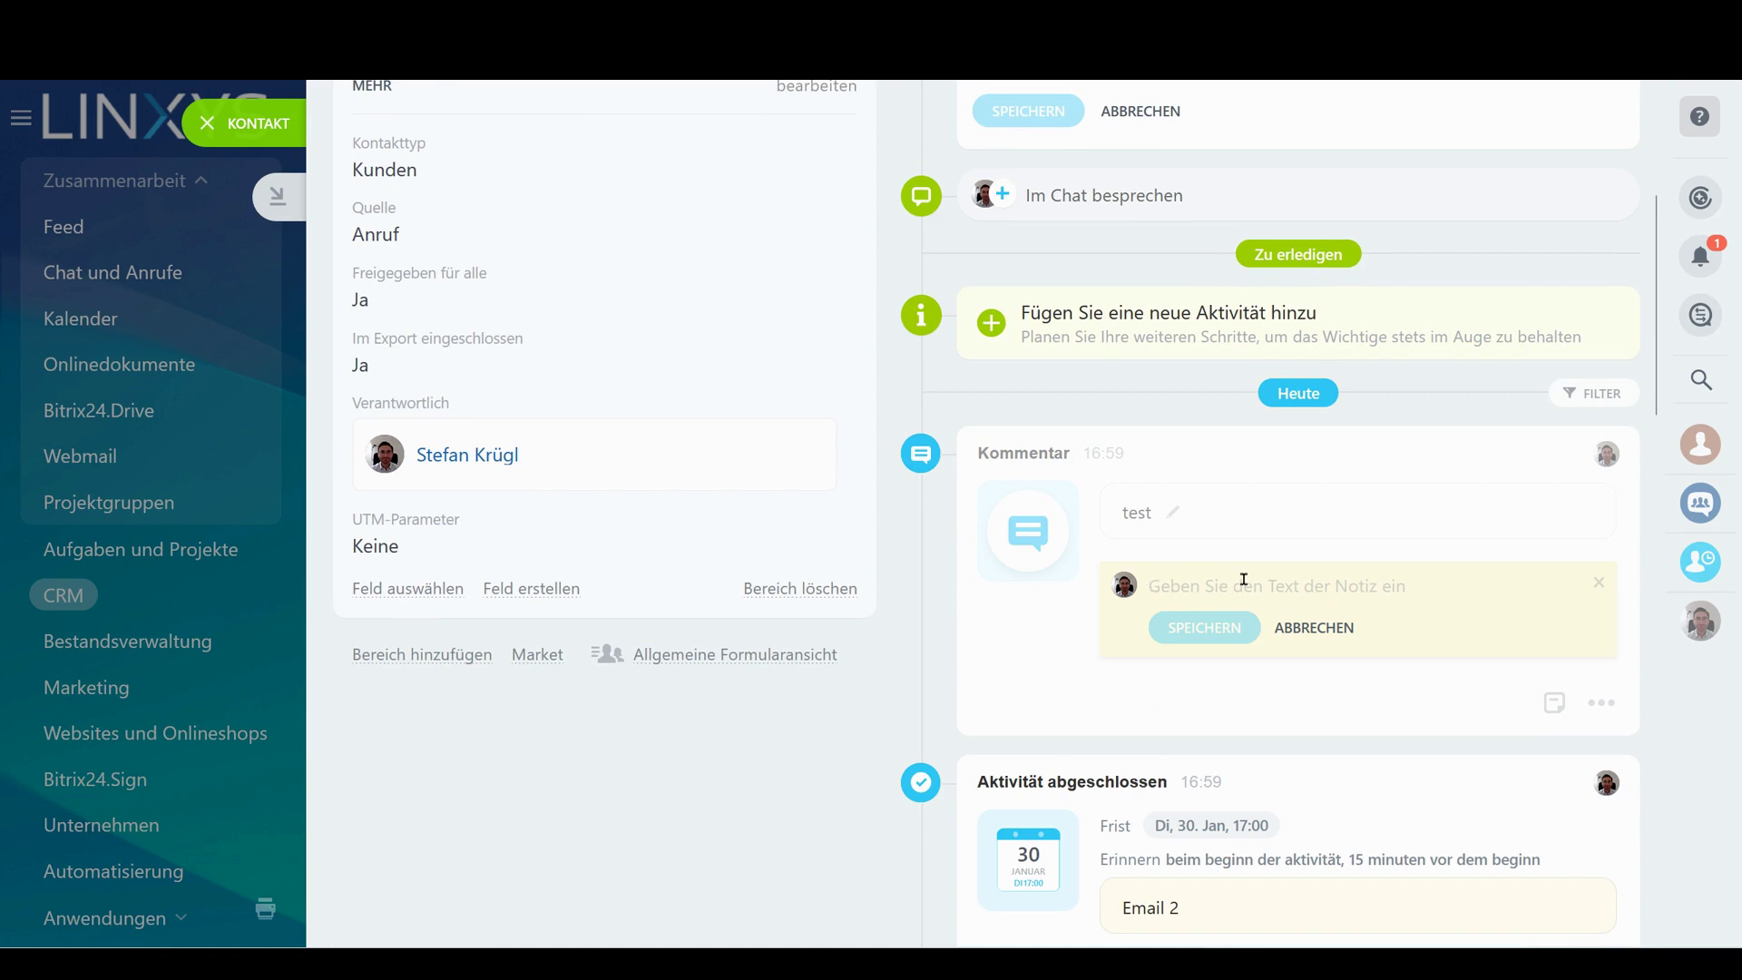
pyautogui.write('telefonnotiz')
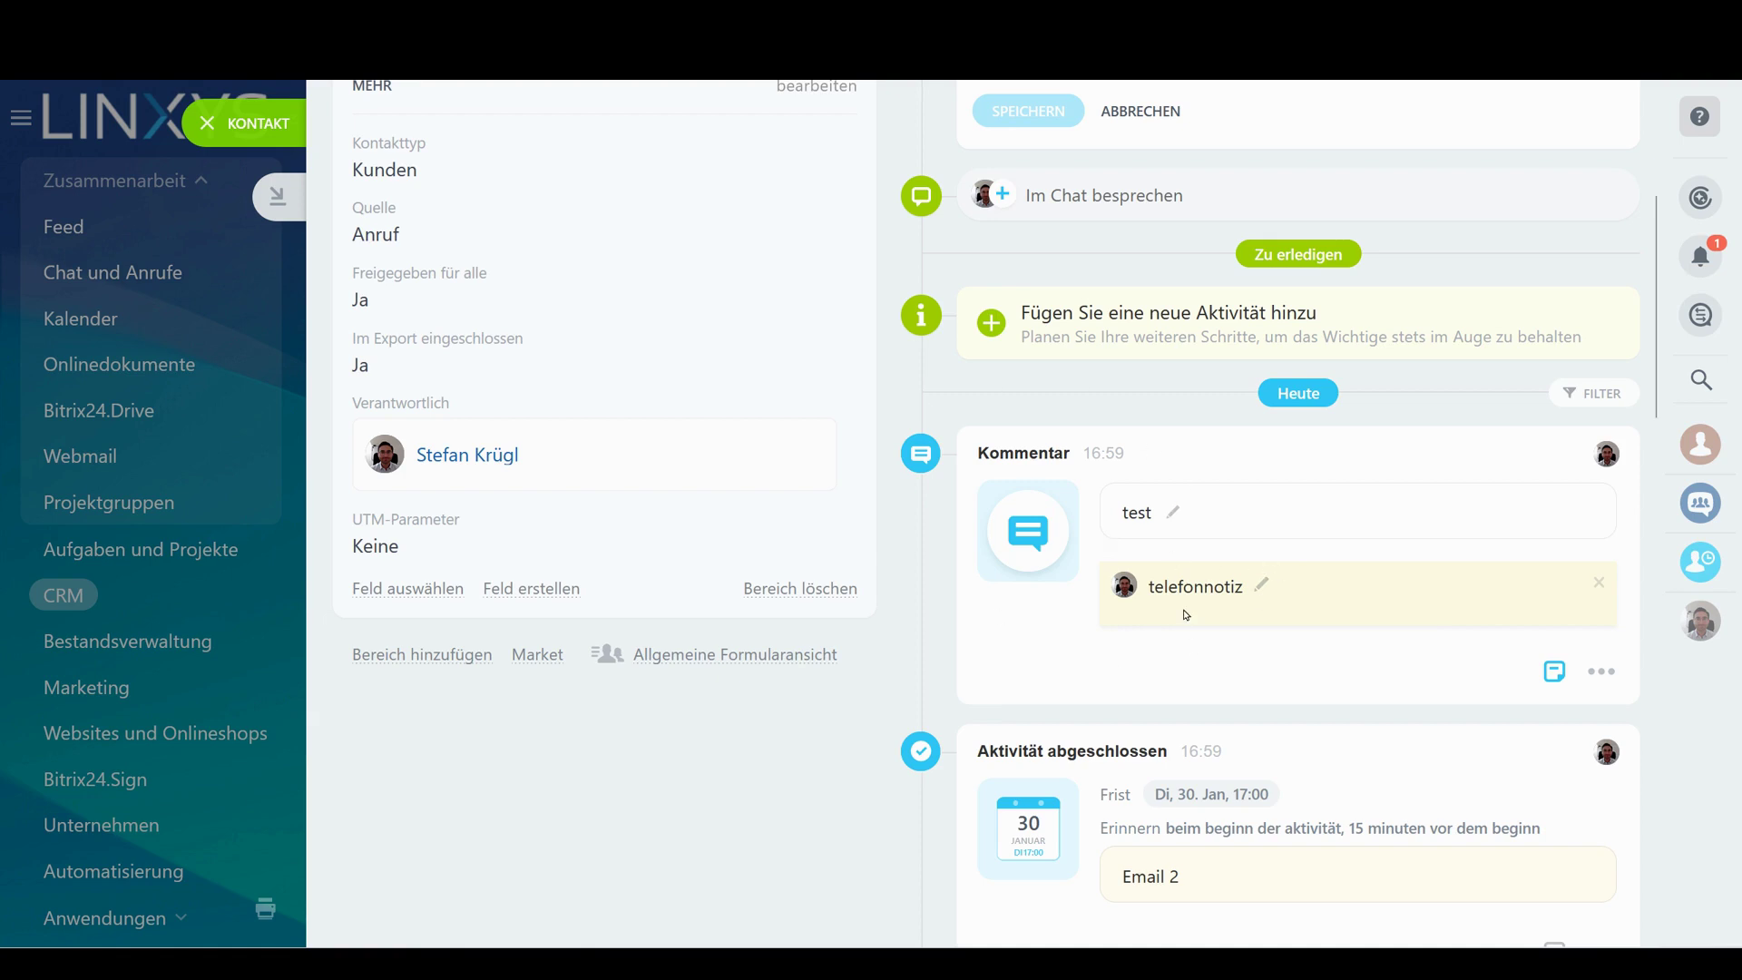
pyautogui.moveTo(1149, 588); pyautogui.dragTo(1312, 632)
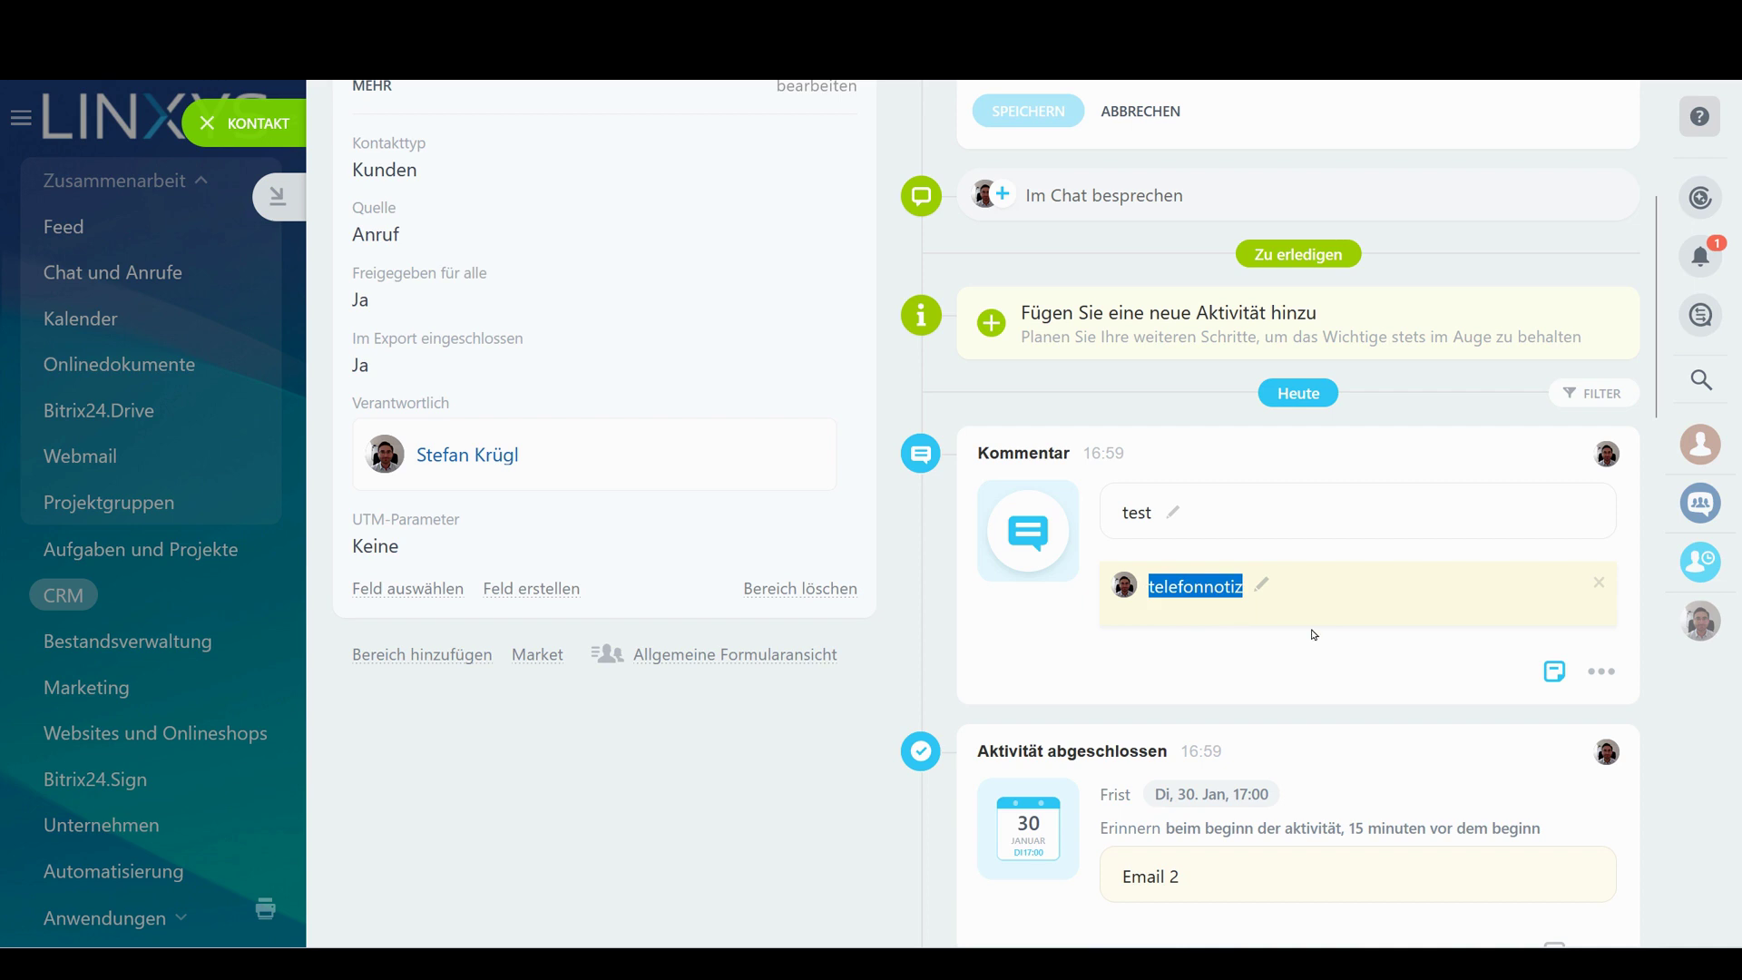
pyautogui.scroll(5, 1255, 573)
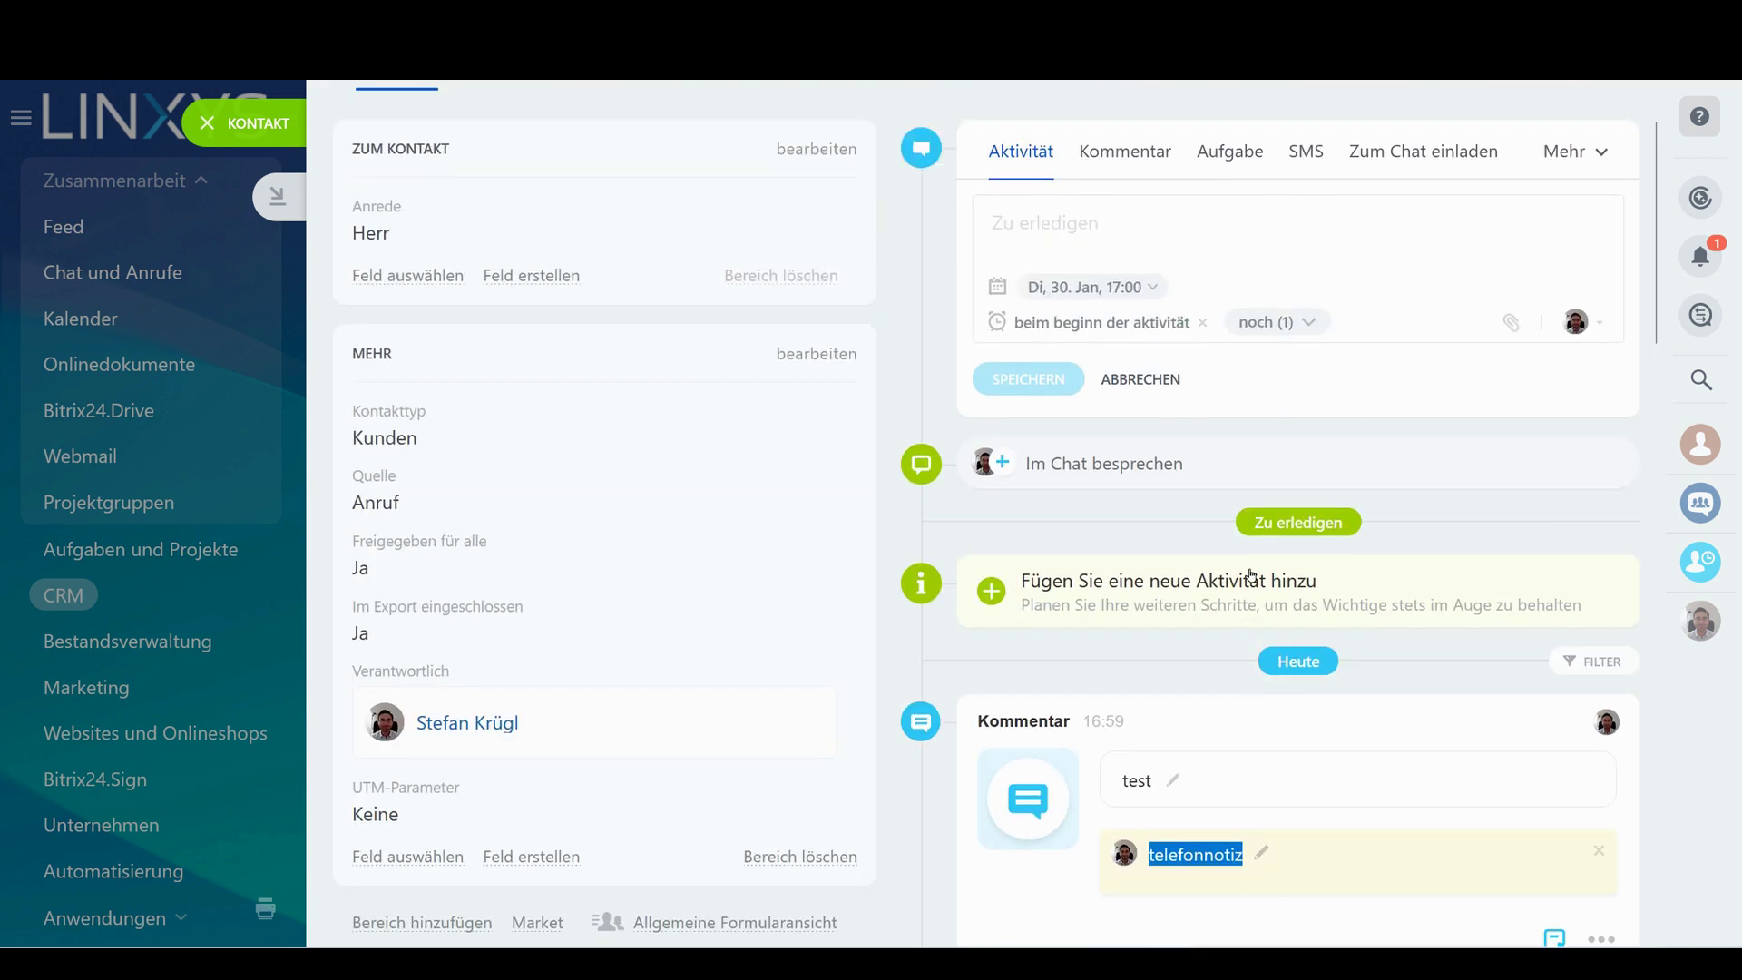
# Edit the contact to set Position CEO and enter the contact's business e-mail address
pyautogui.click(810, 297)
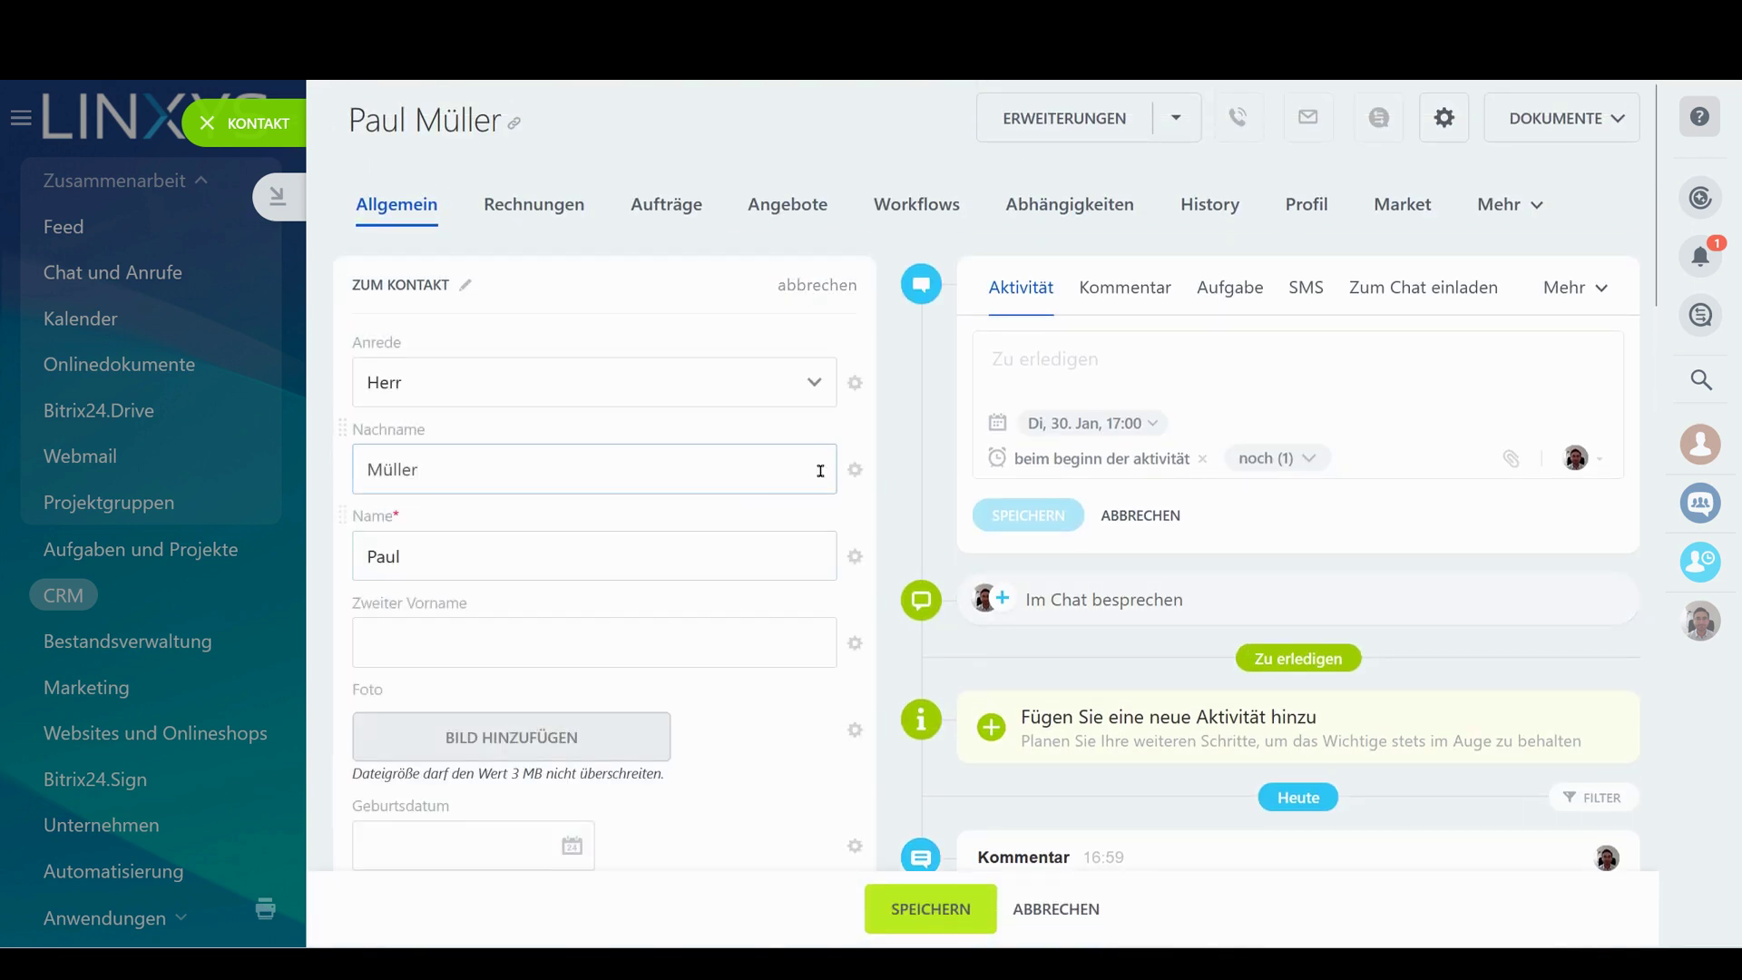
pyautogui.scroll(-5, 635, 436)
pyautogui.click(435, 522)
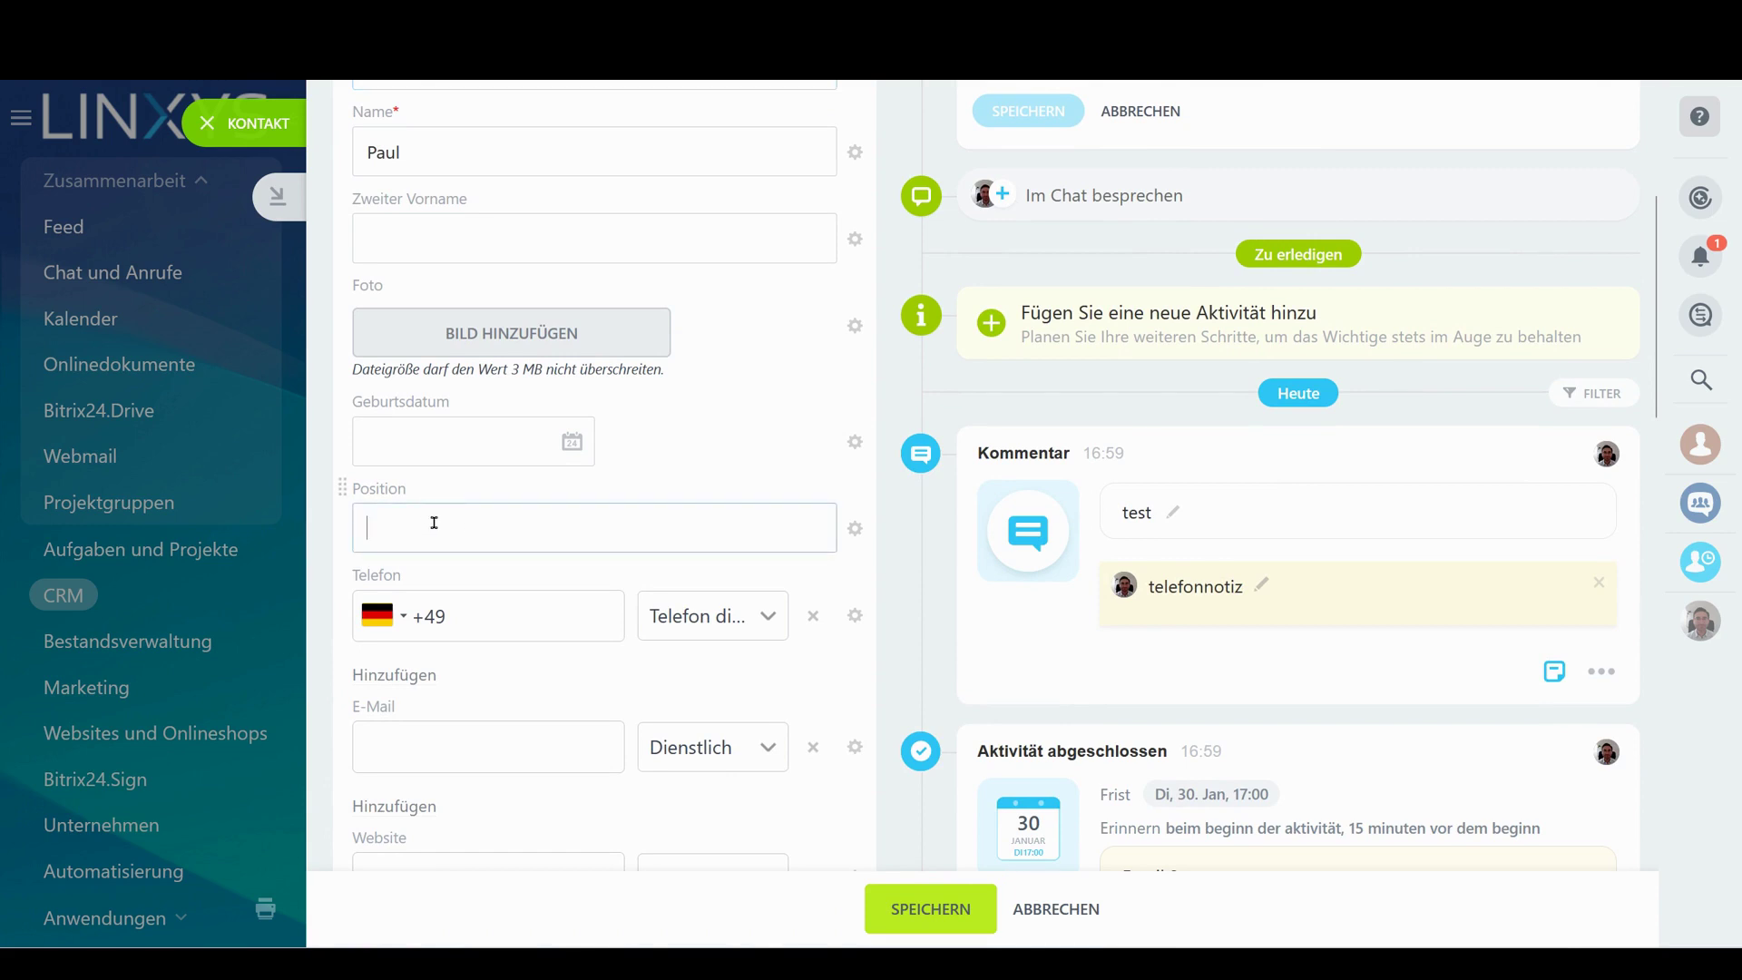
pyautogui.write('CEO')
pyautogui.scroll(-3, 433, 509)
pyautogui.click(434, 488)
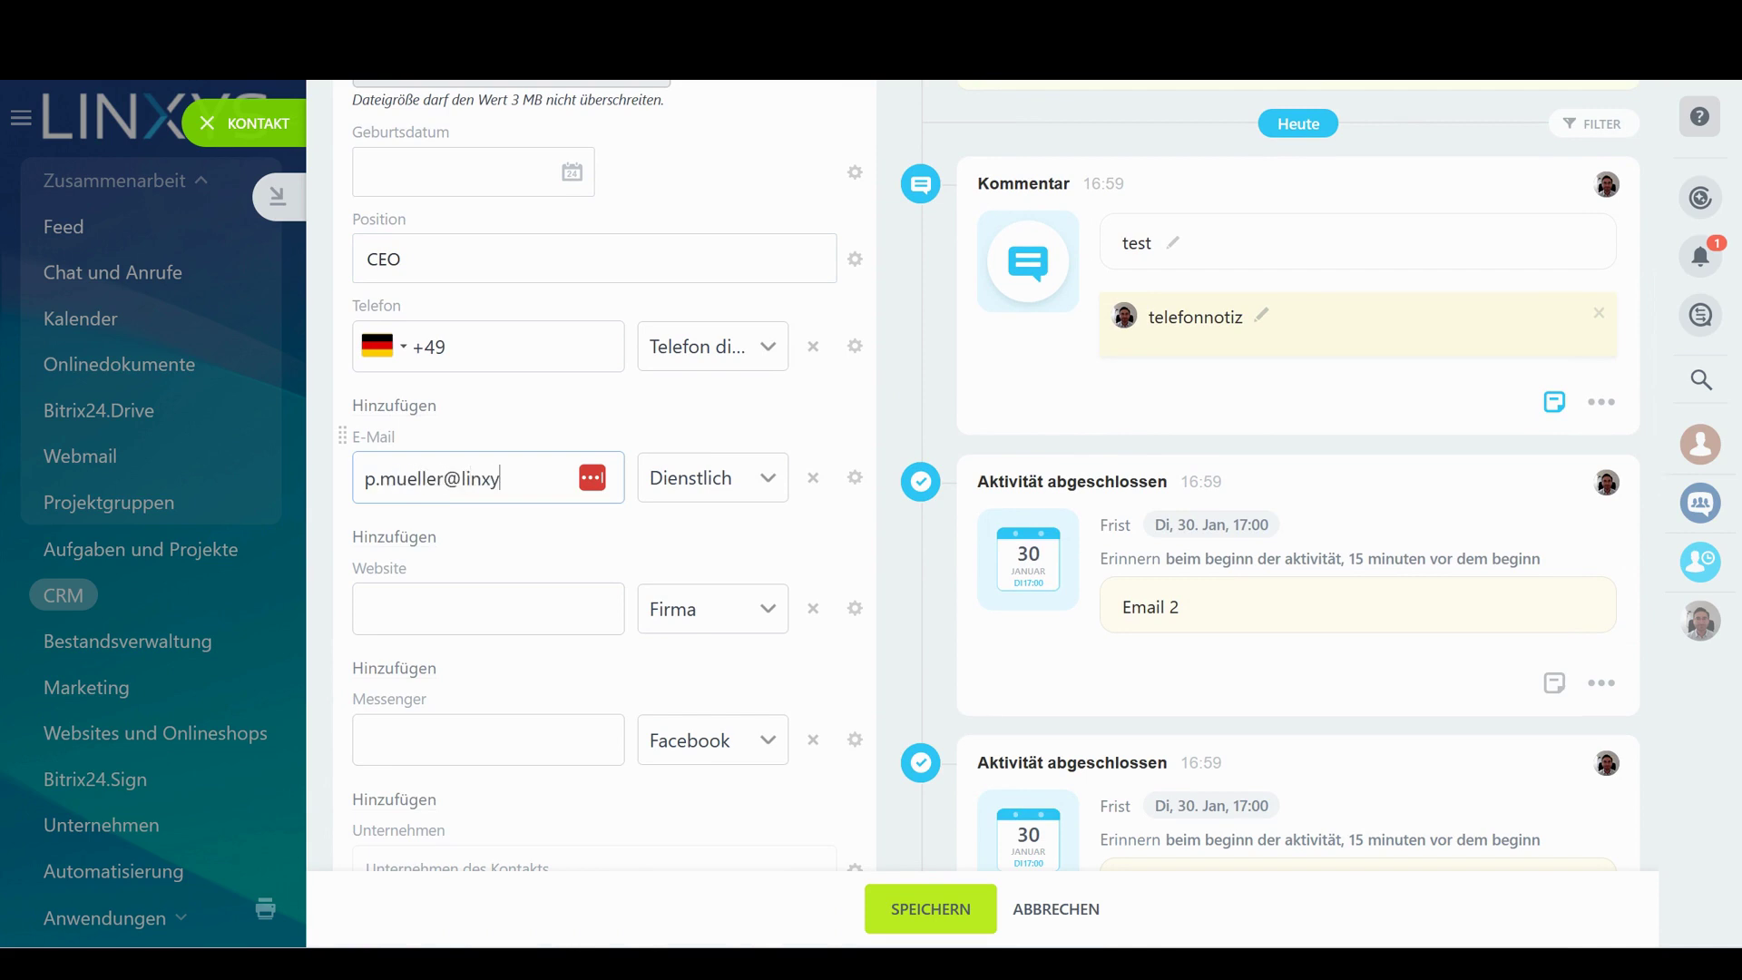
# Add the website linxys.com, save the contact, and cancel the empty activity editor
pyautogui.click(456, 597)
pyautogui.write('linxy')
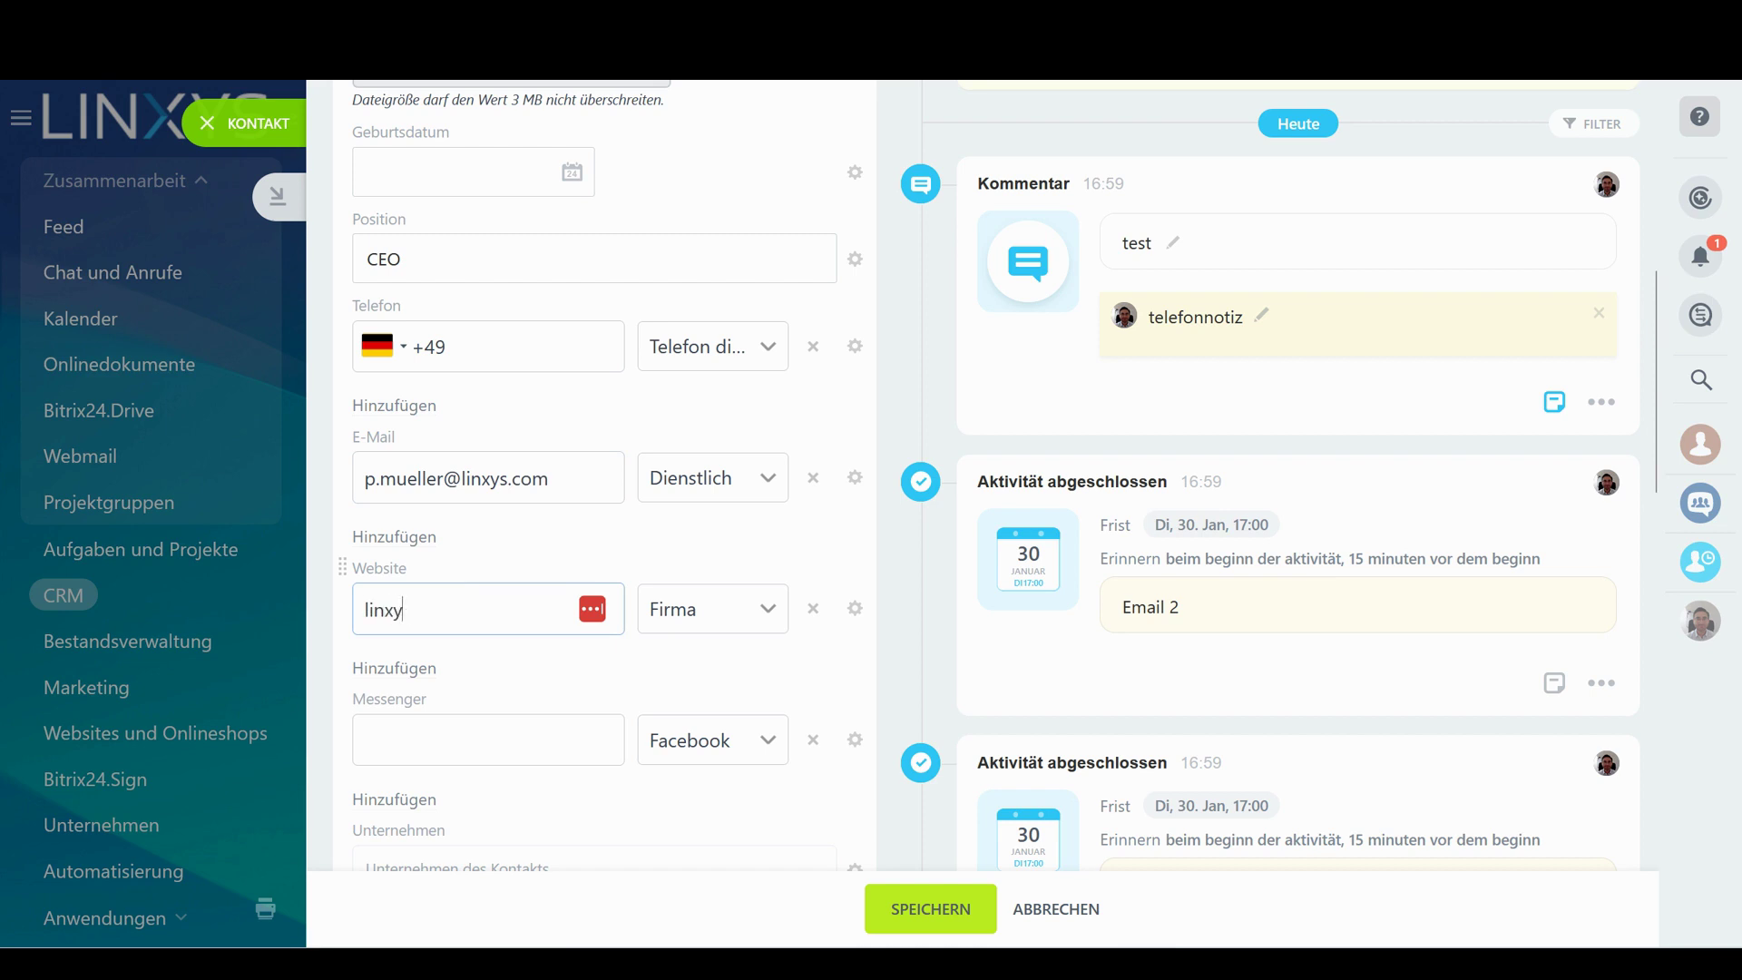
pyautogui.press('BackSpace')
pyautogui.write('ys.com')
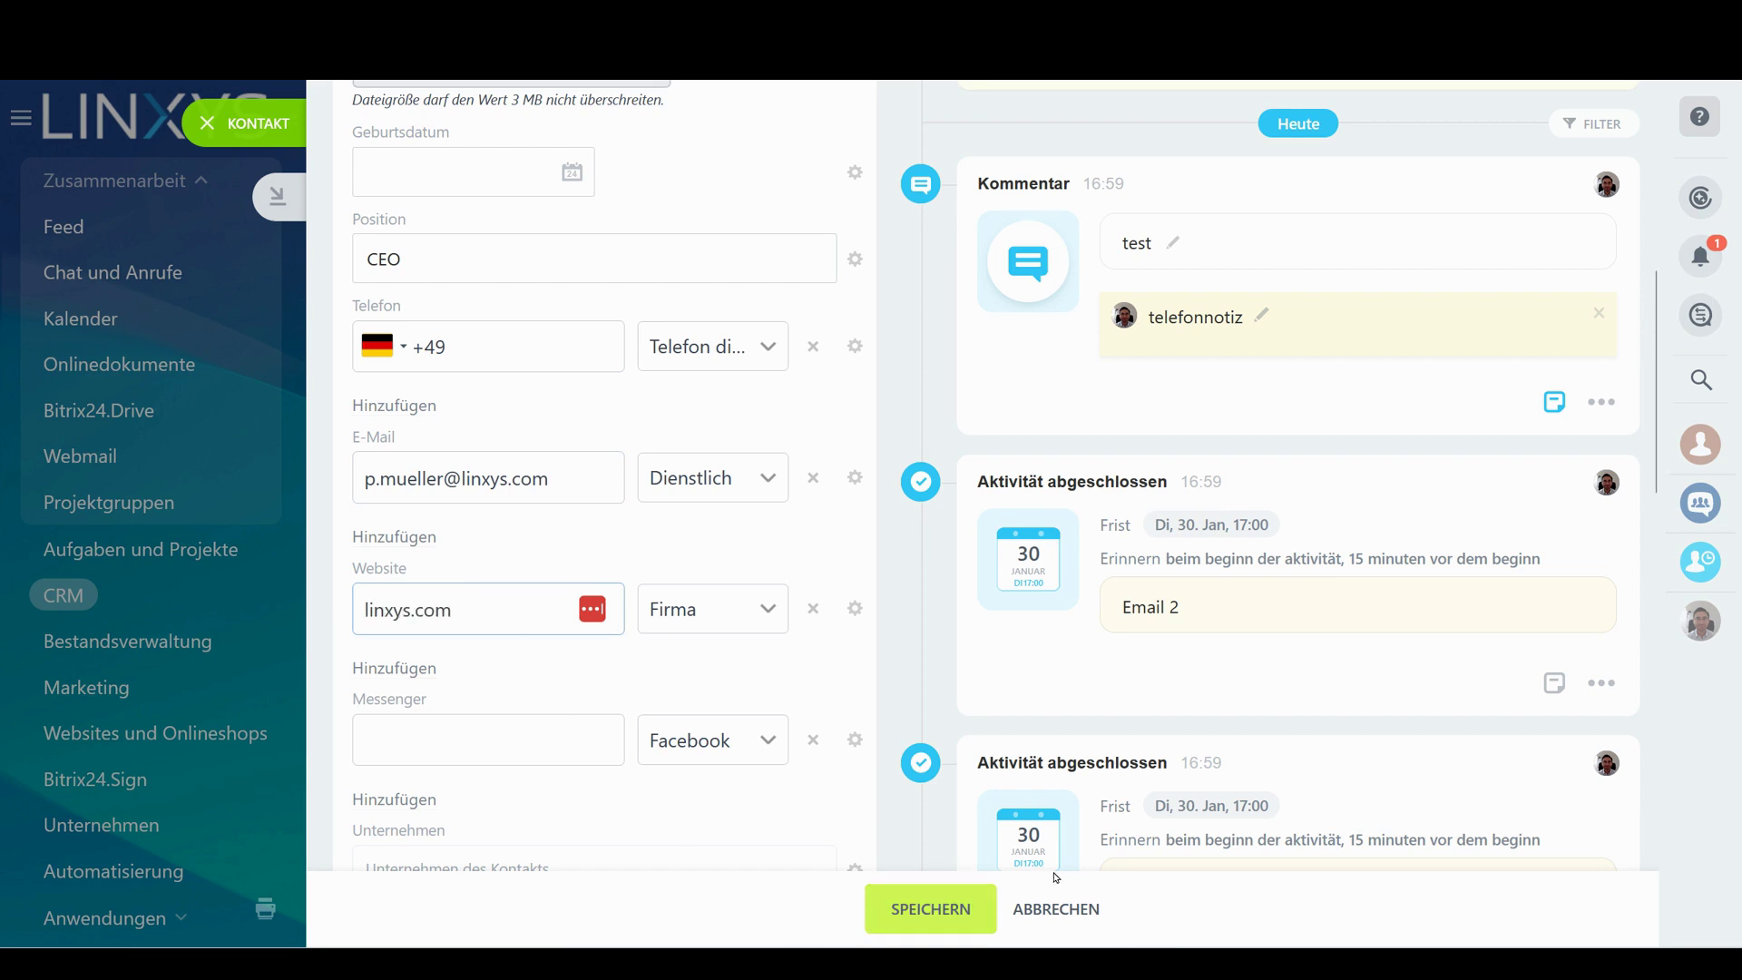
pyautogui.click(982, 925)
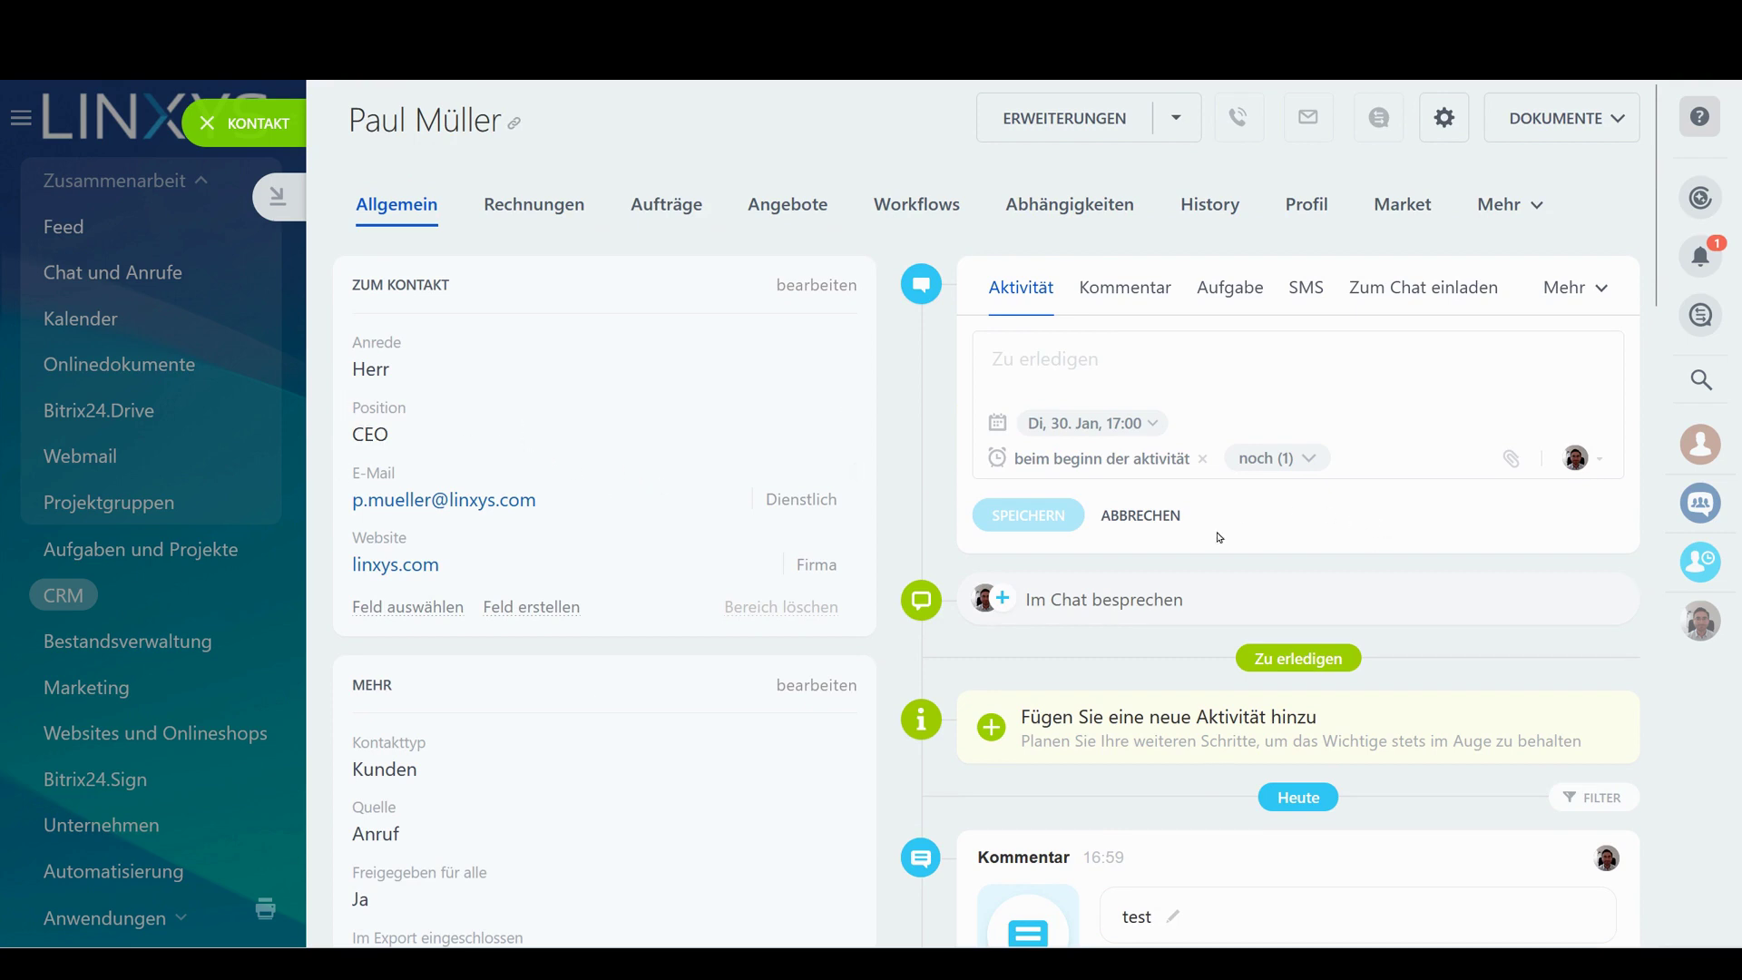
pyautogui.click(1141, 516)
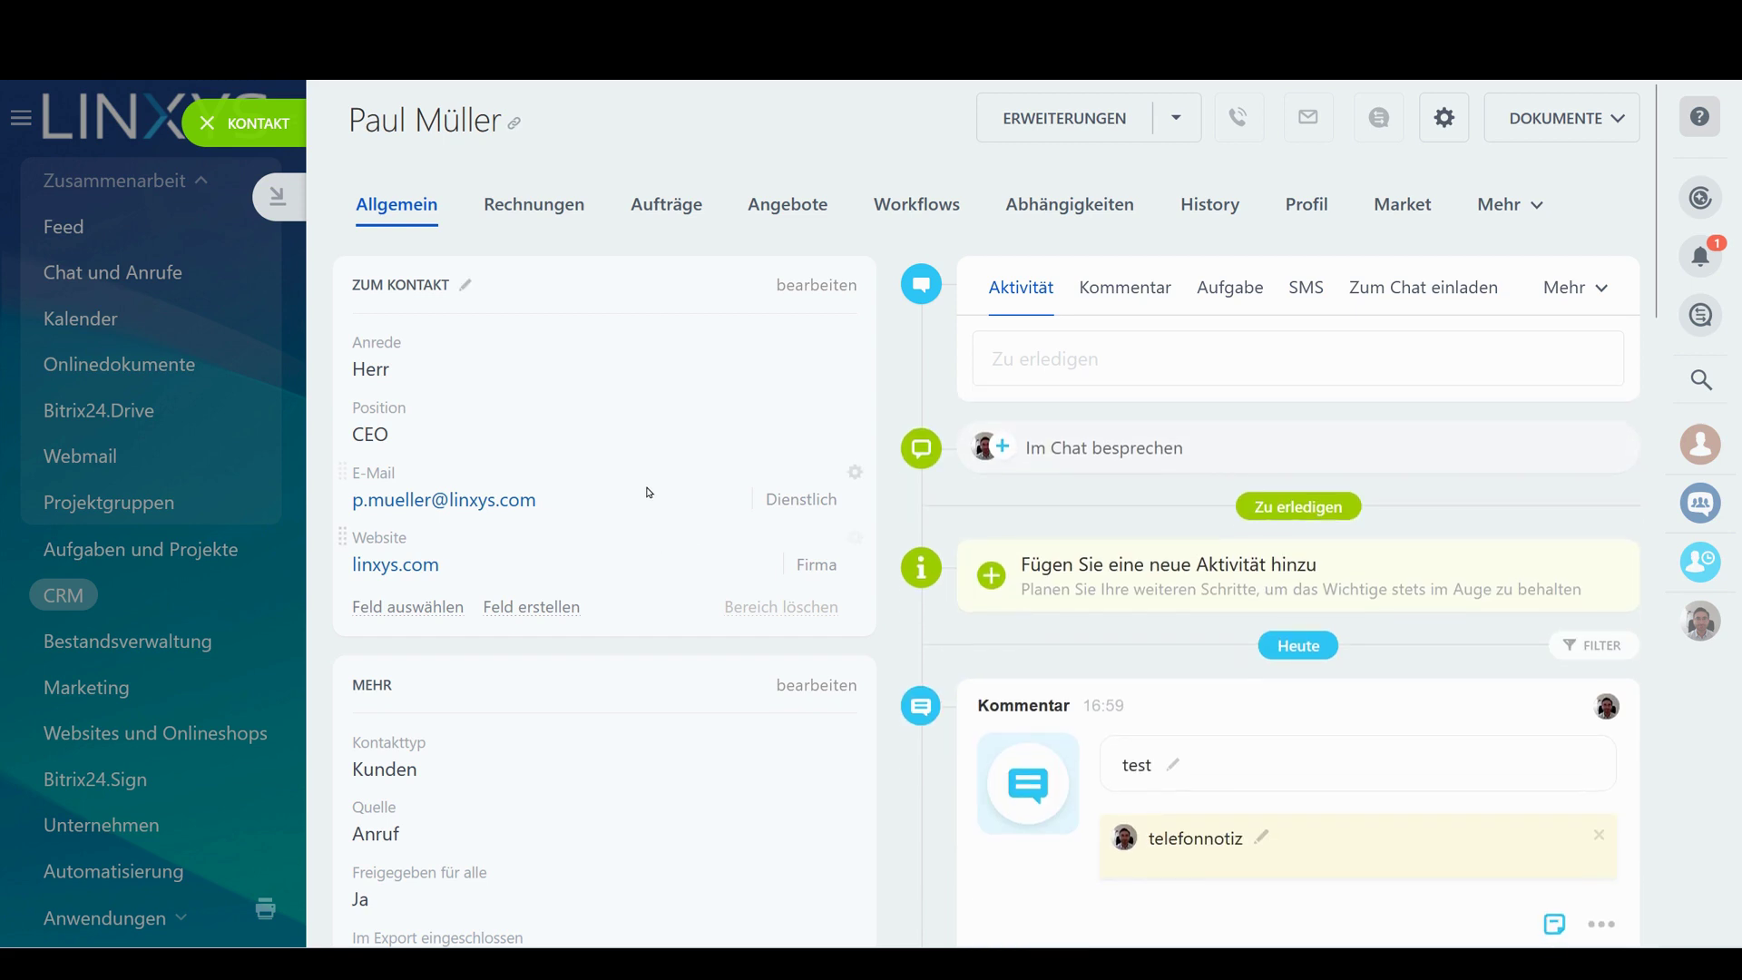
# Prompt CoPilot in the comment editor with '- asdf jkl' and discard its generated reply
pyautogui.click(1201, 336)
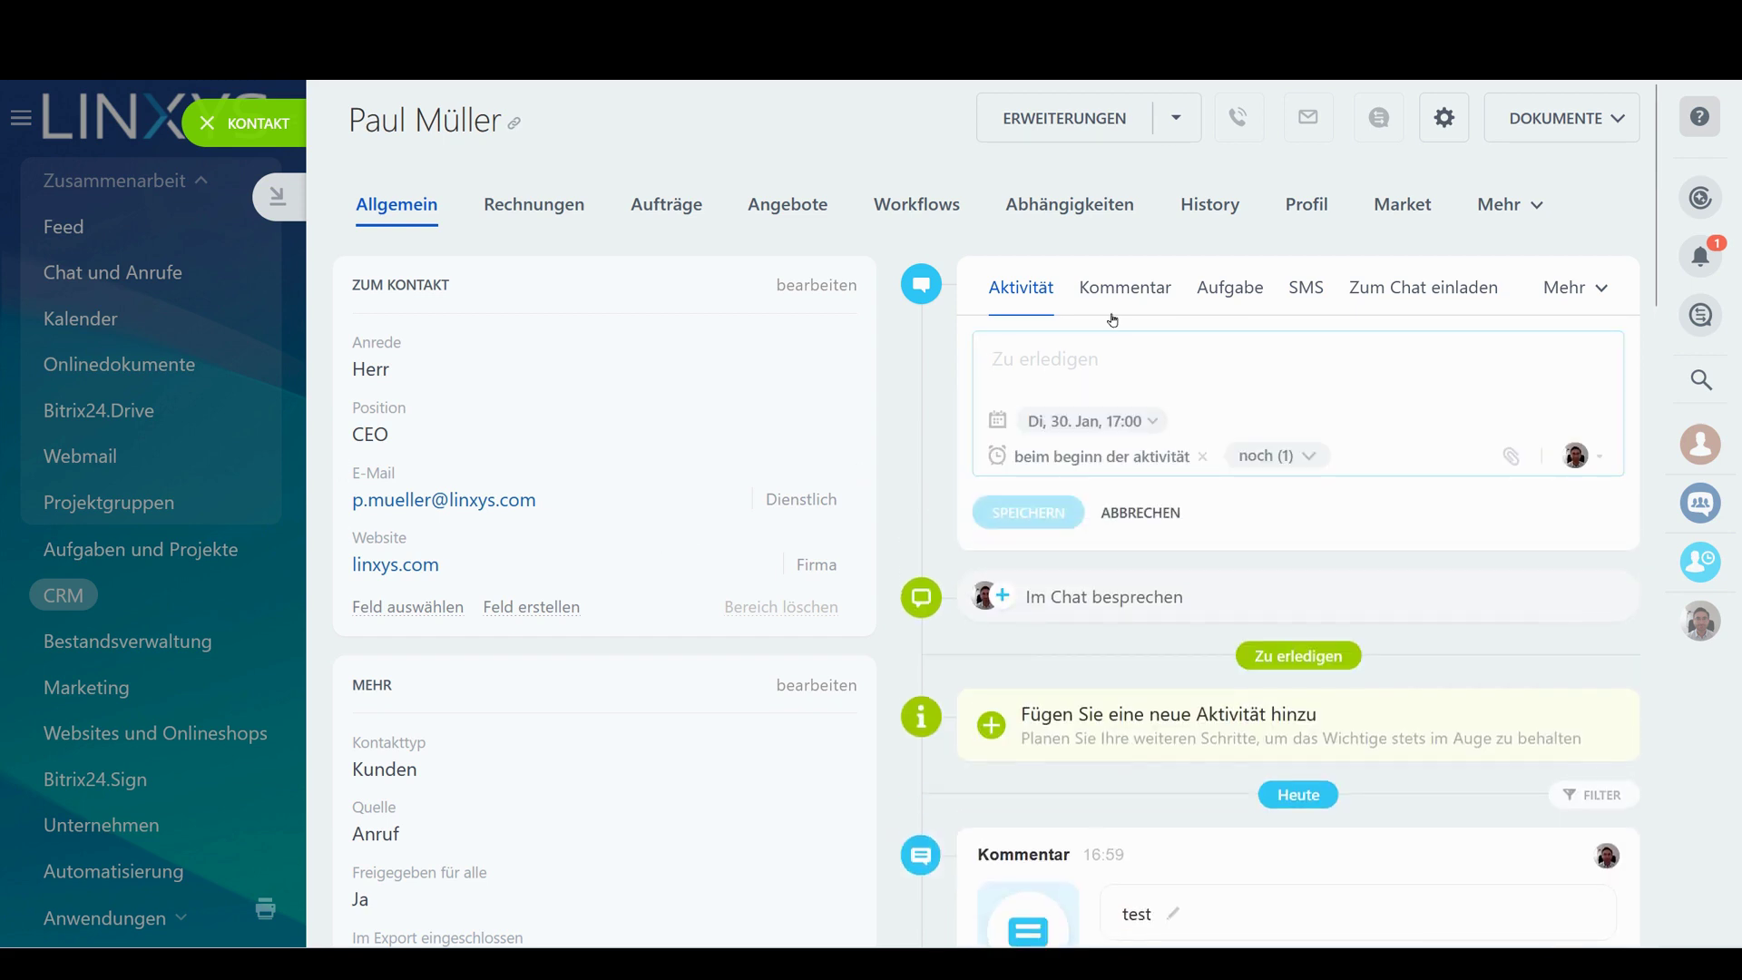
pyautogui.click(1120, 285)
pyautogui.click(1071, 325)
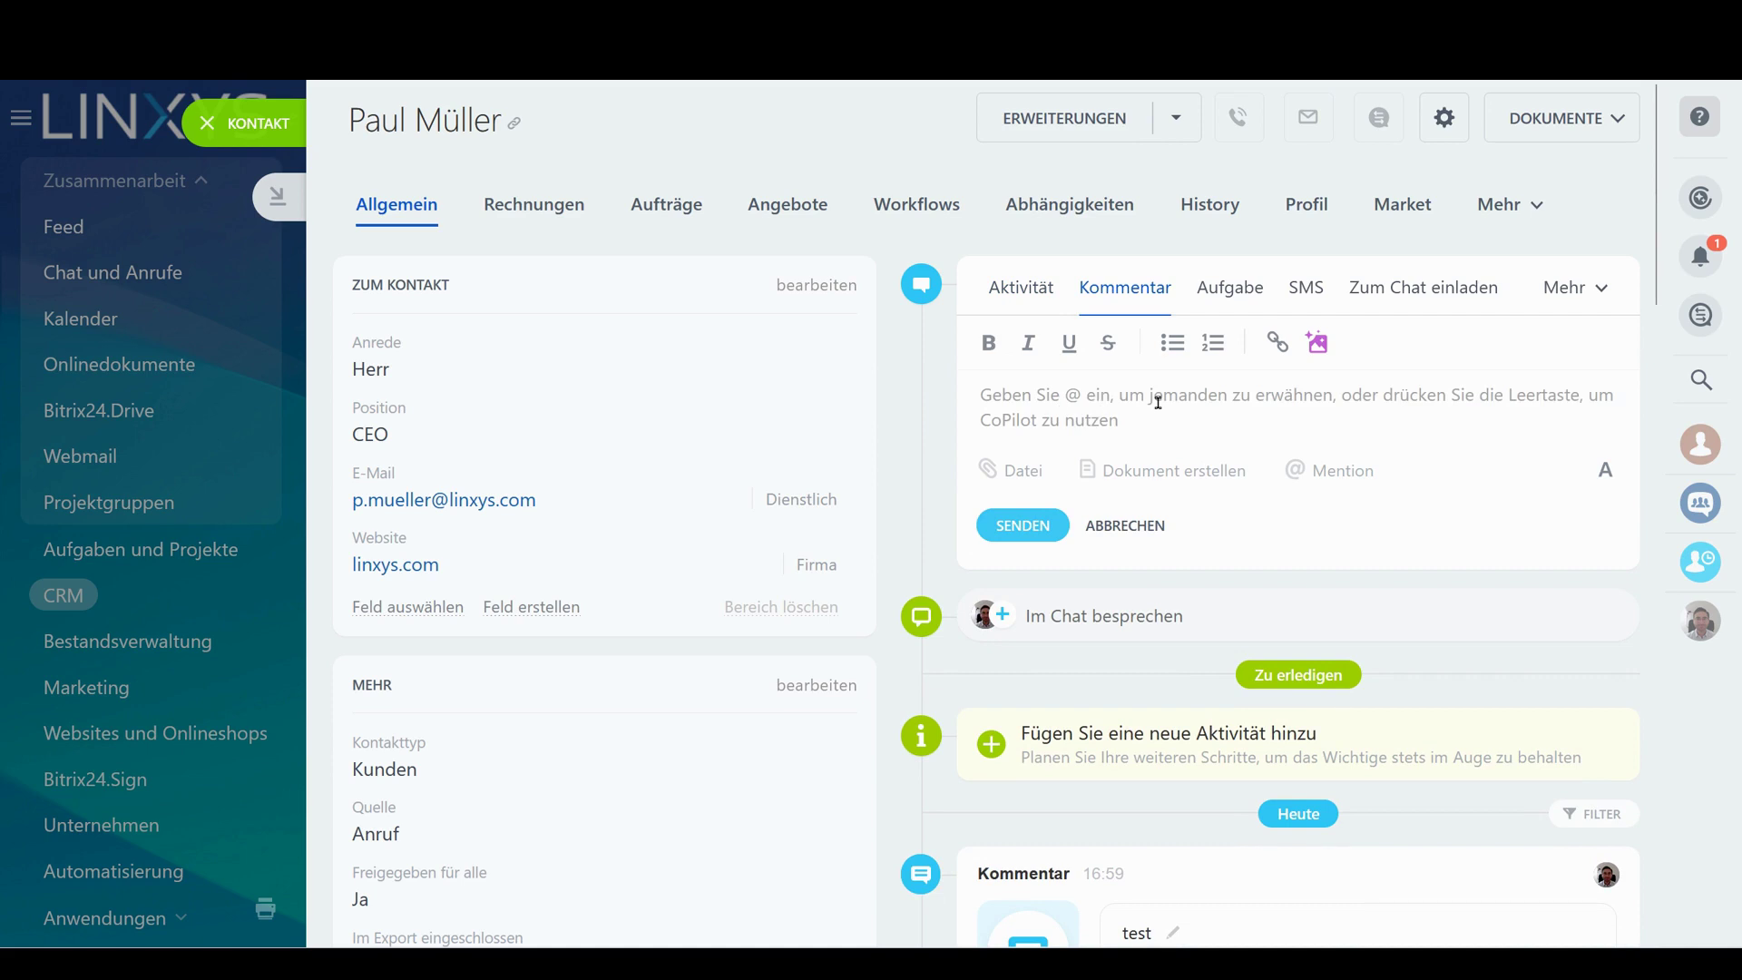
pyautogui.press('space')
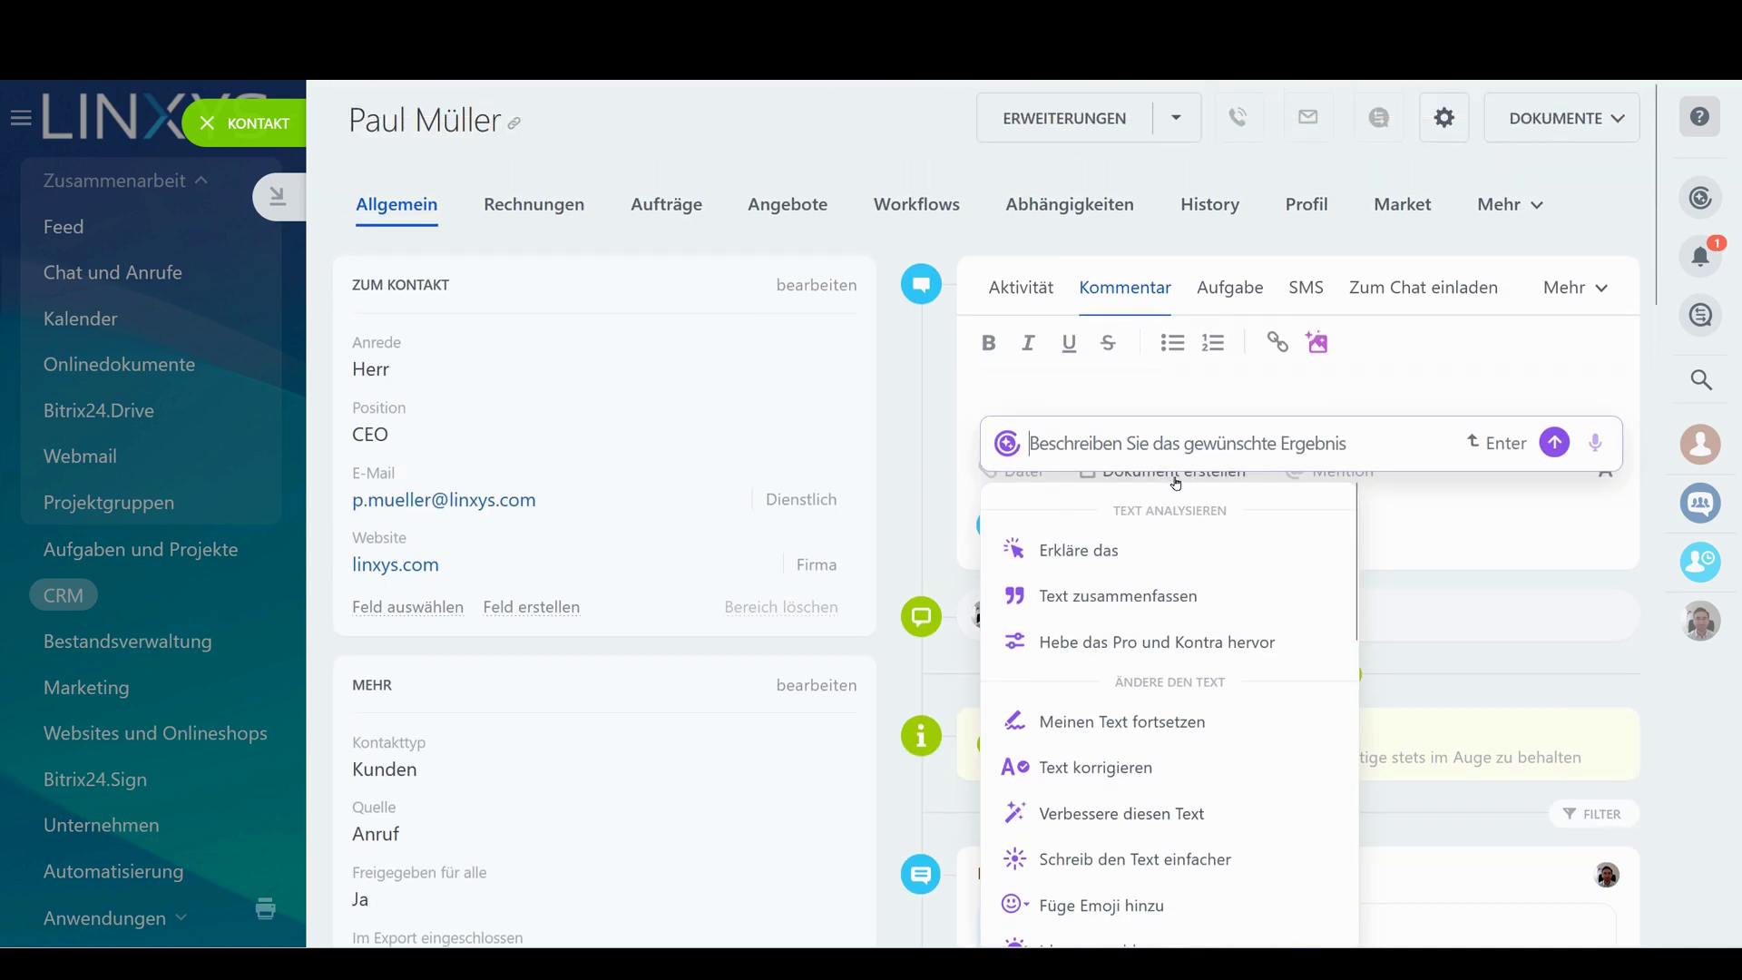
pyautogui.write('- asdf jkl')
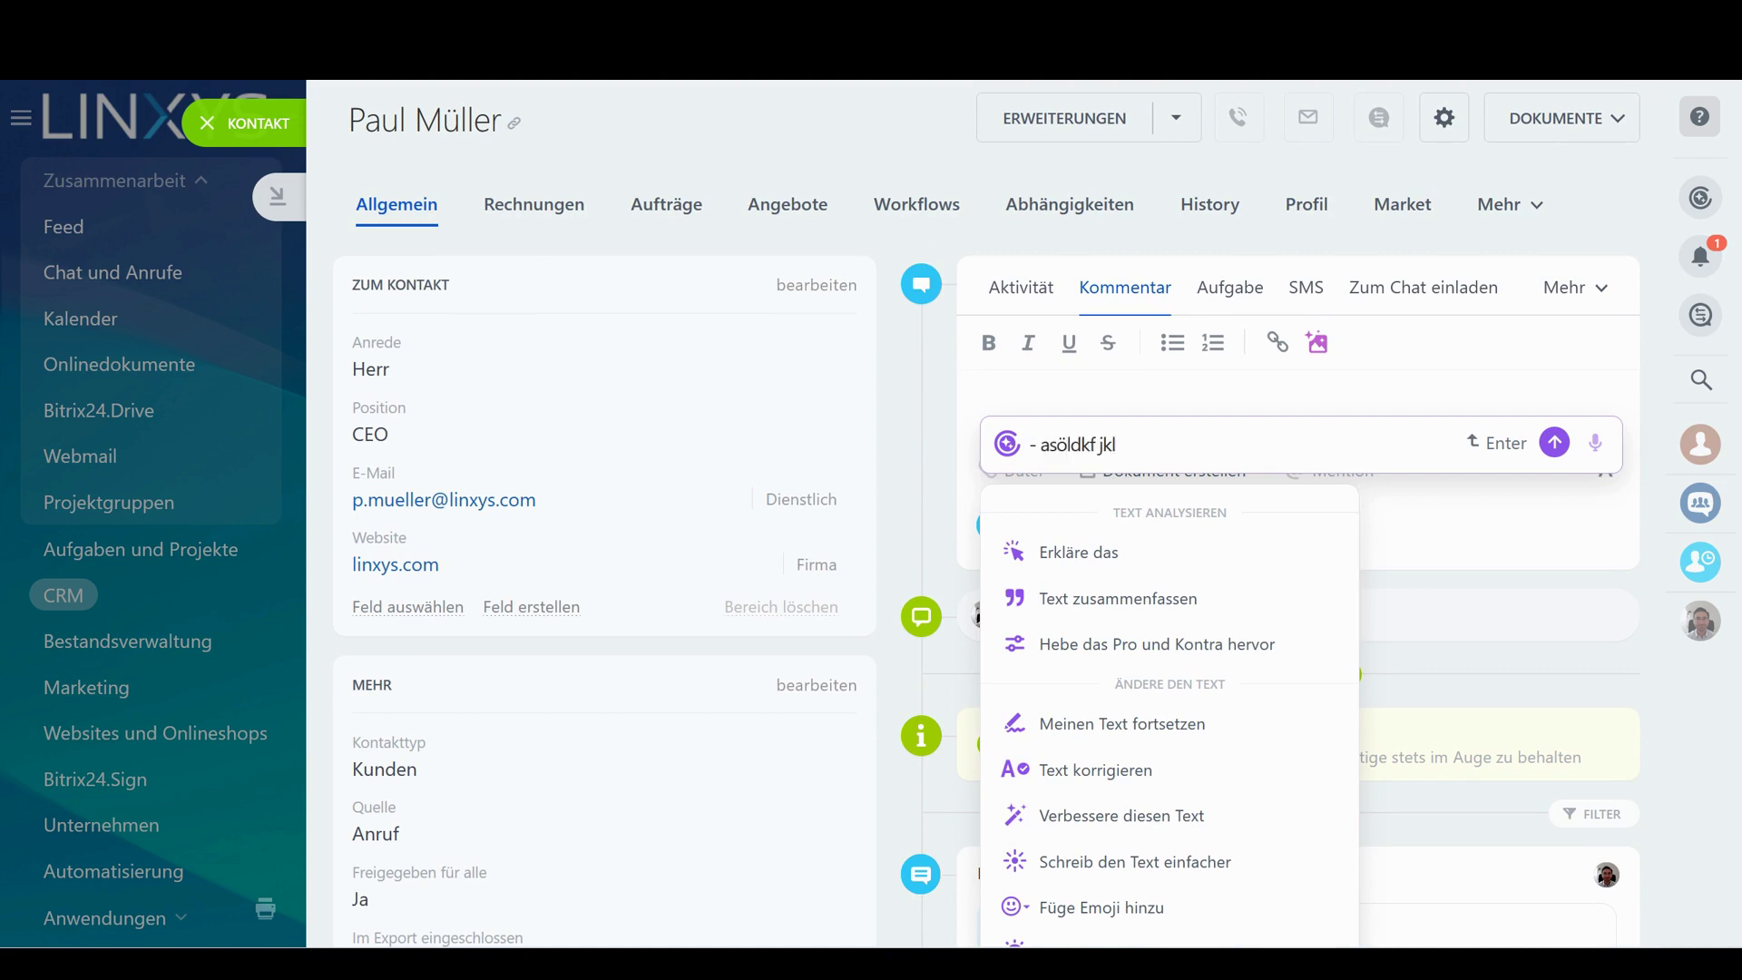
pyautogui.press('Return')
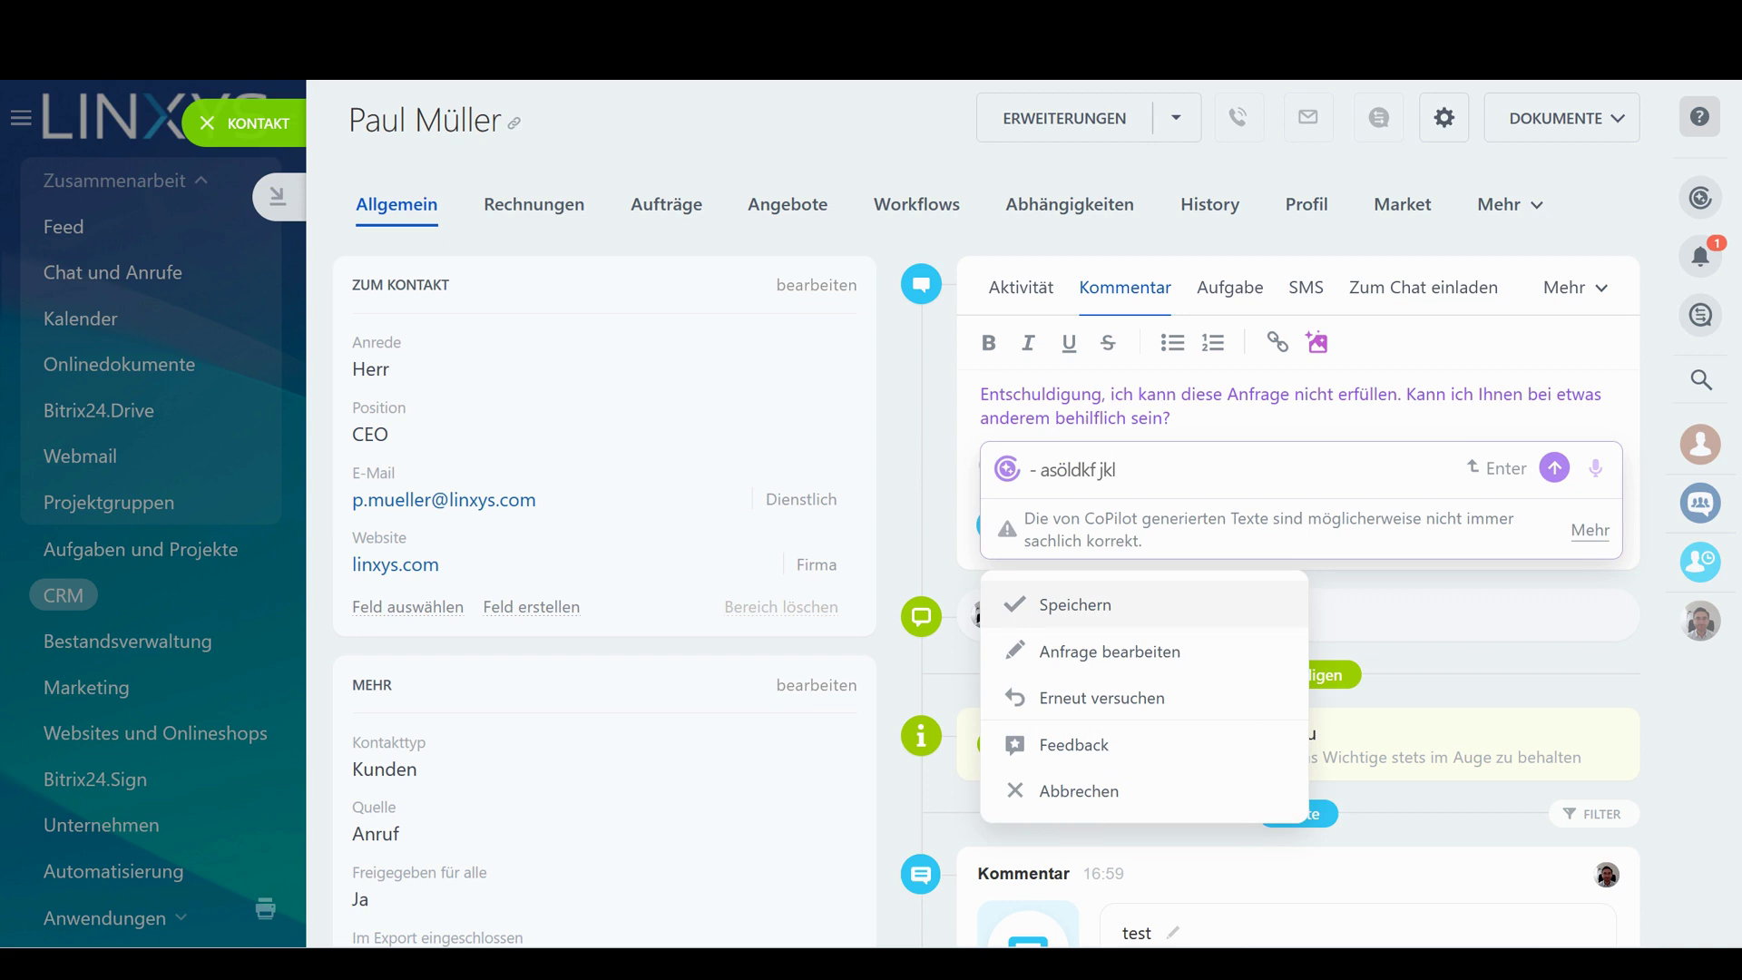
pyautogui.moveTo(1222, 425); pyautogui.dragTo(929, 369)
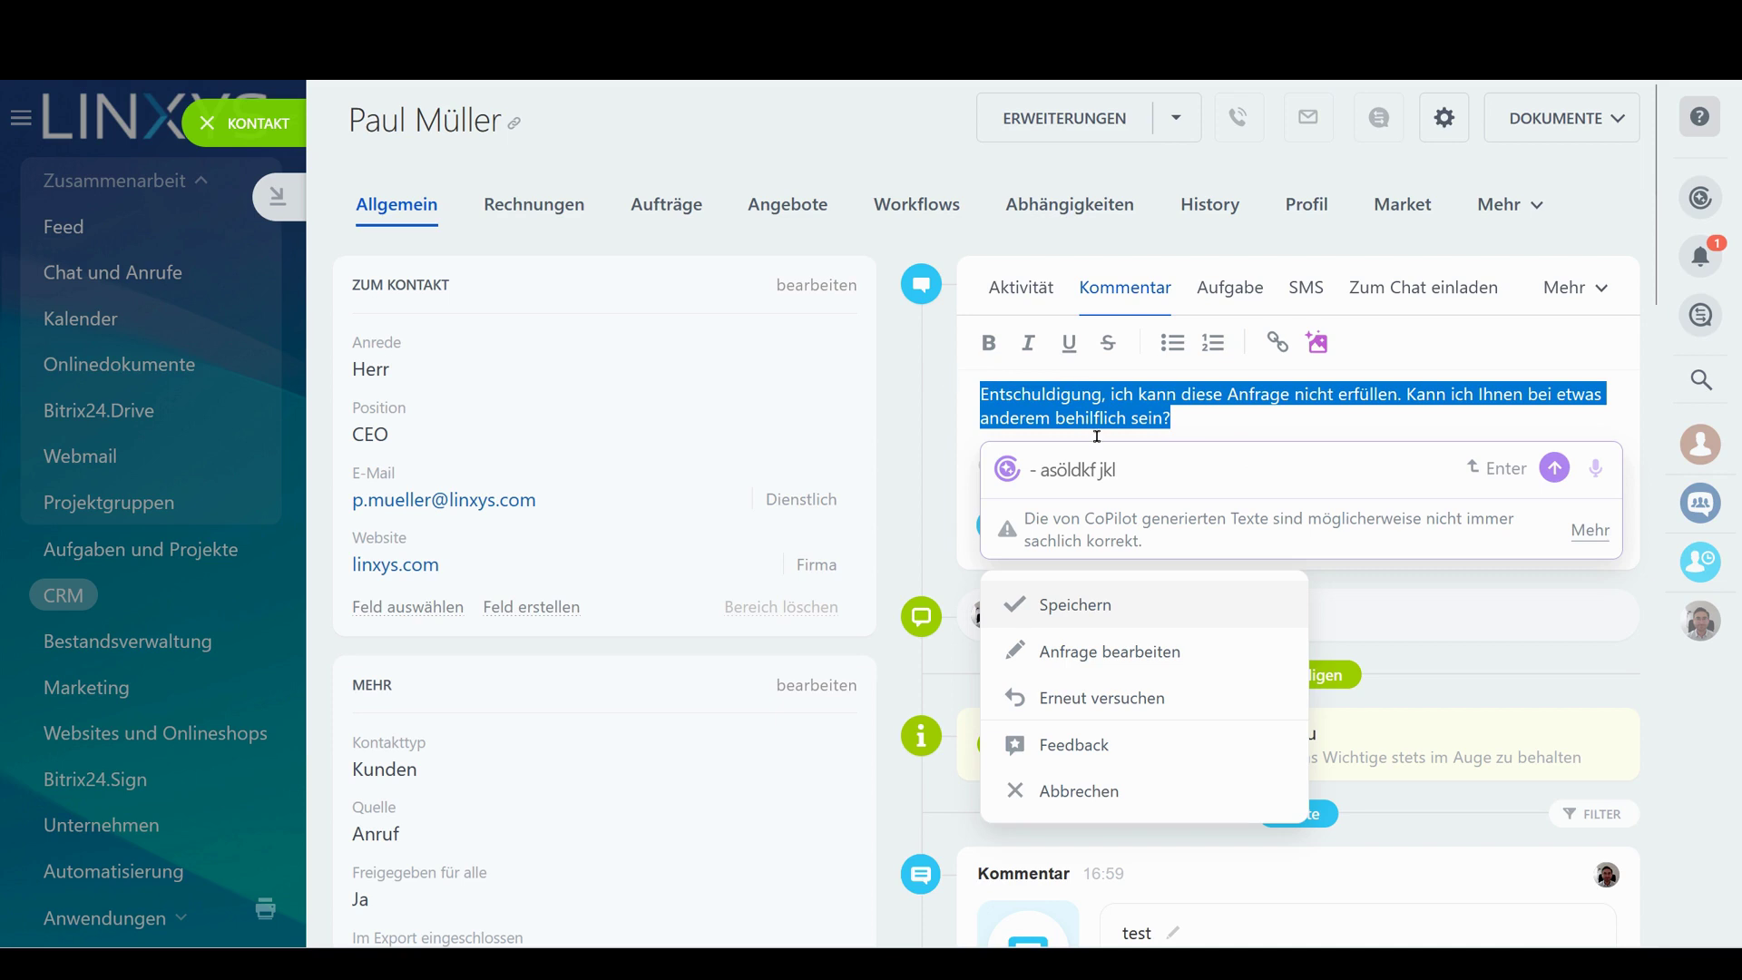
pyautogui.click(1090, 393)
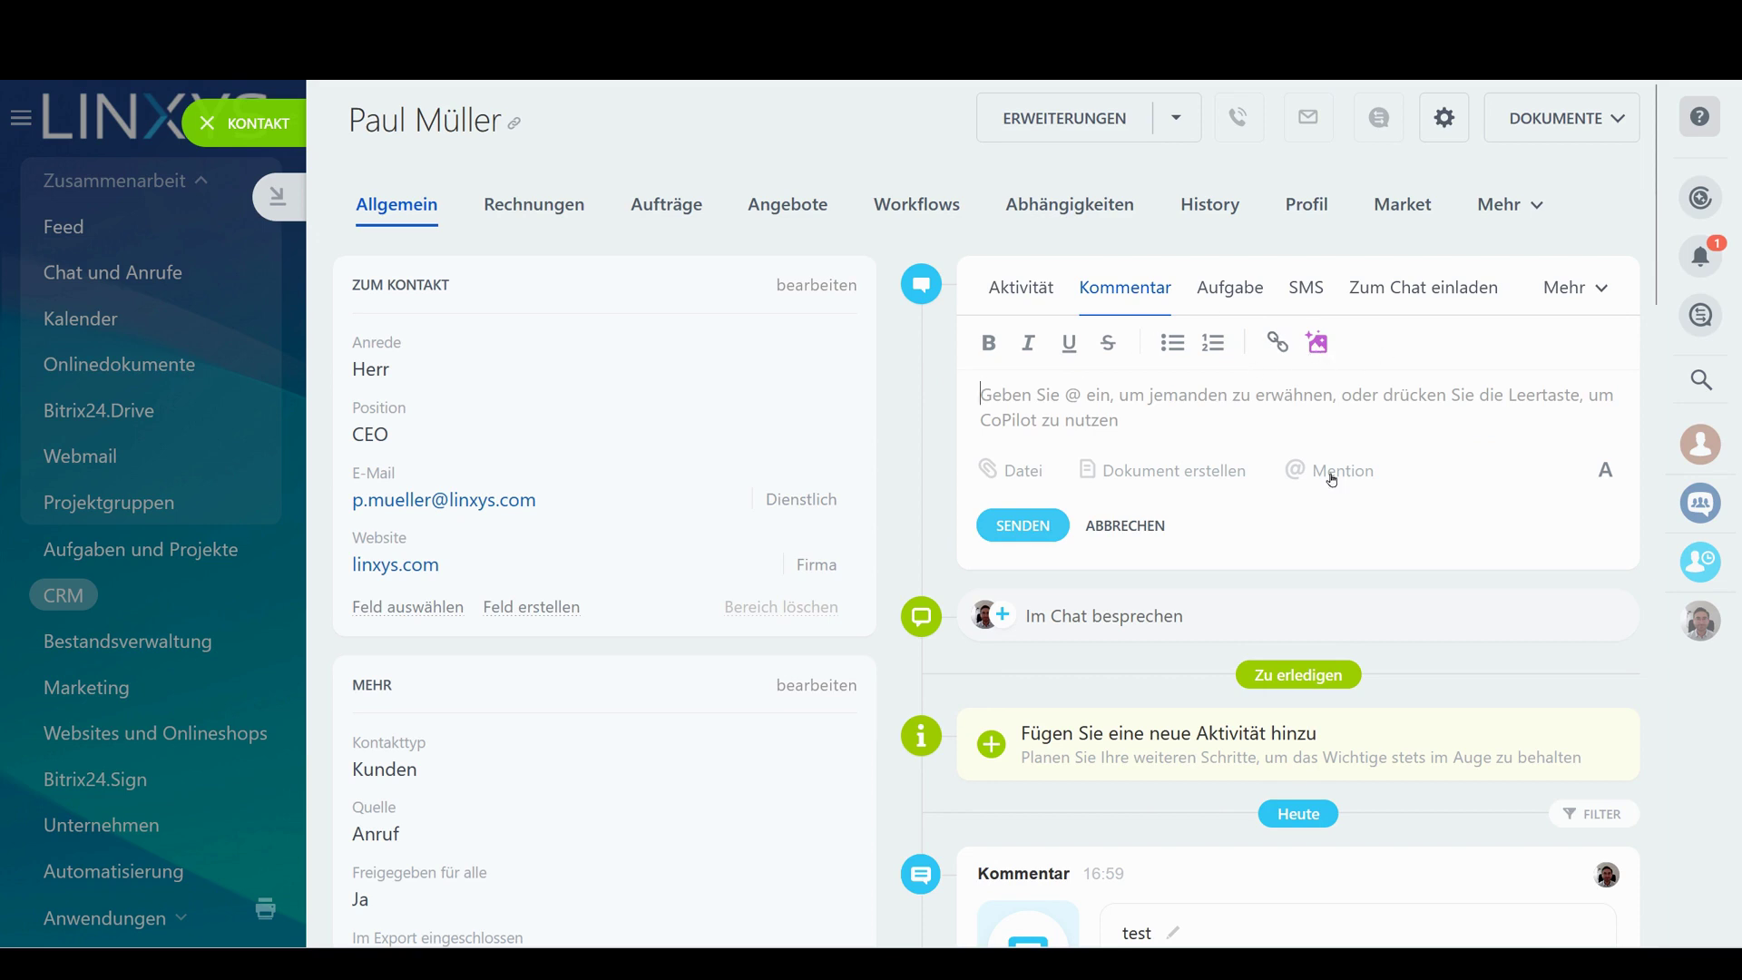
# Generate AI images for 'Two business men shaking hands' and browse the four results
pyautogui.click(1321, 343)
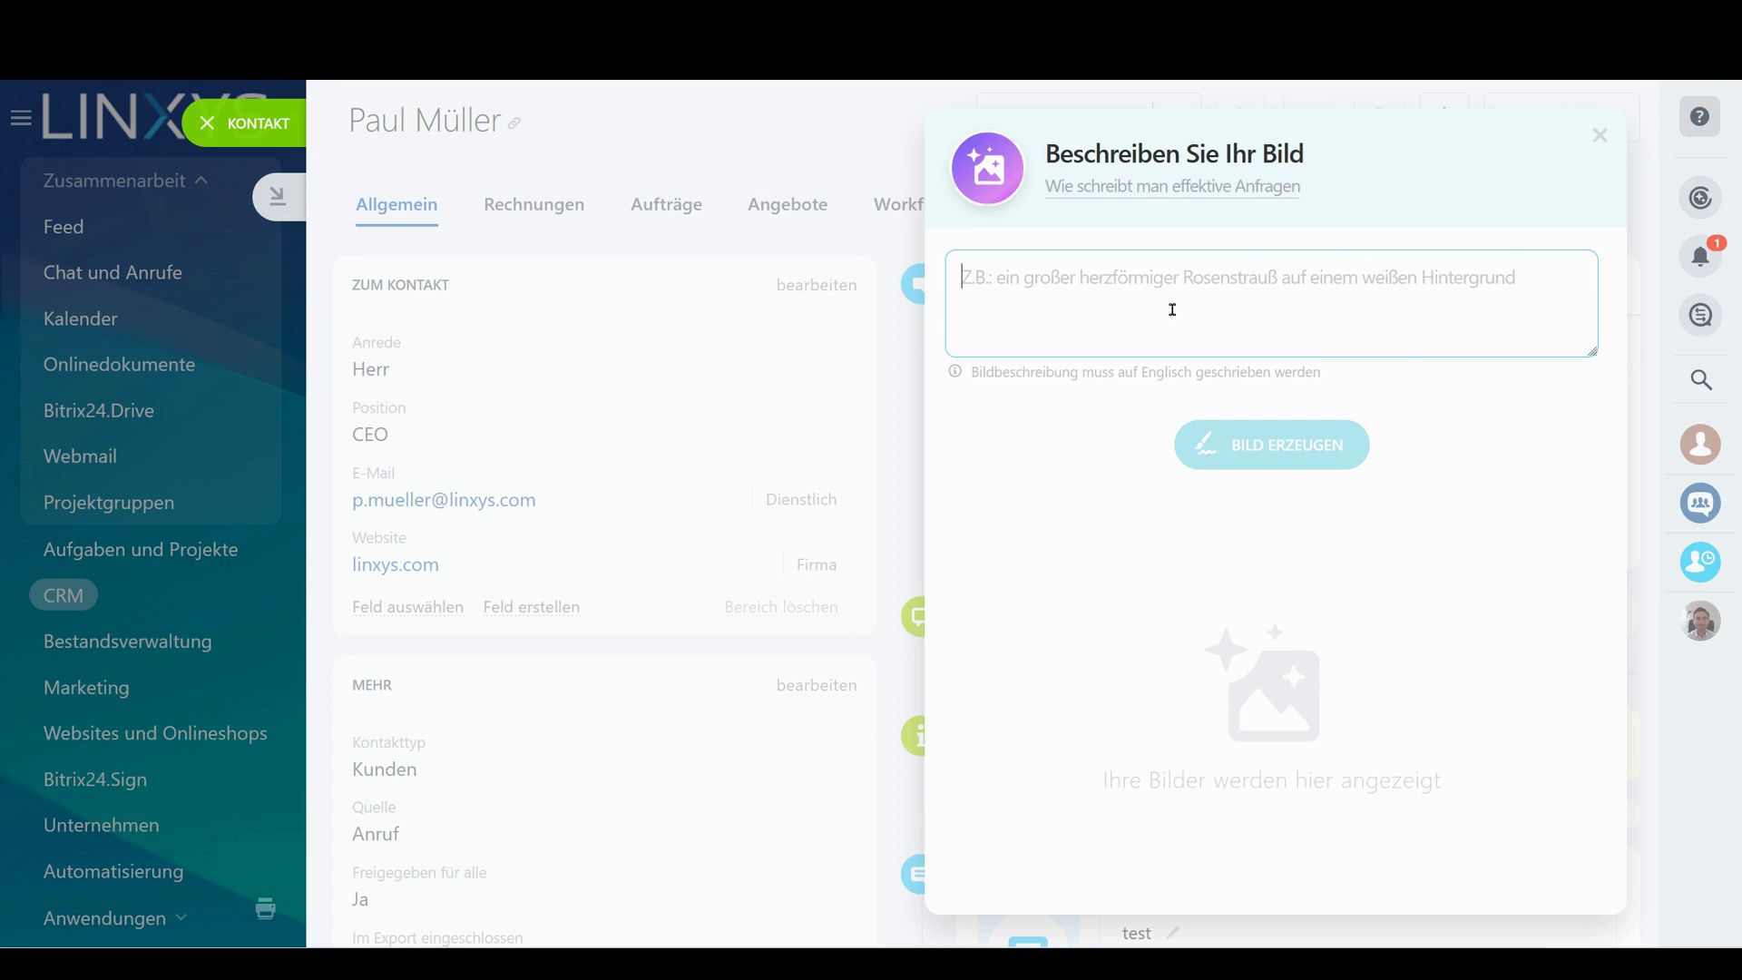
pyautogui.write('Two busi')
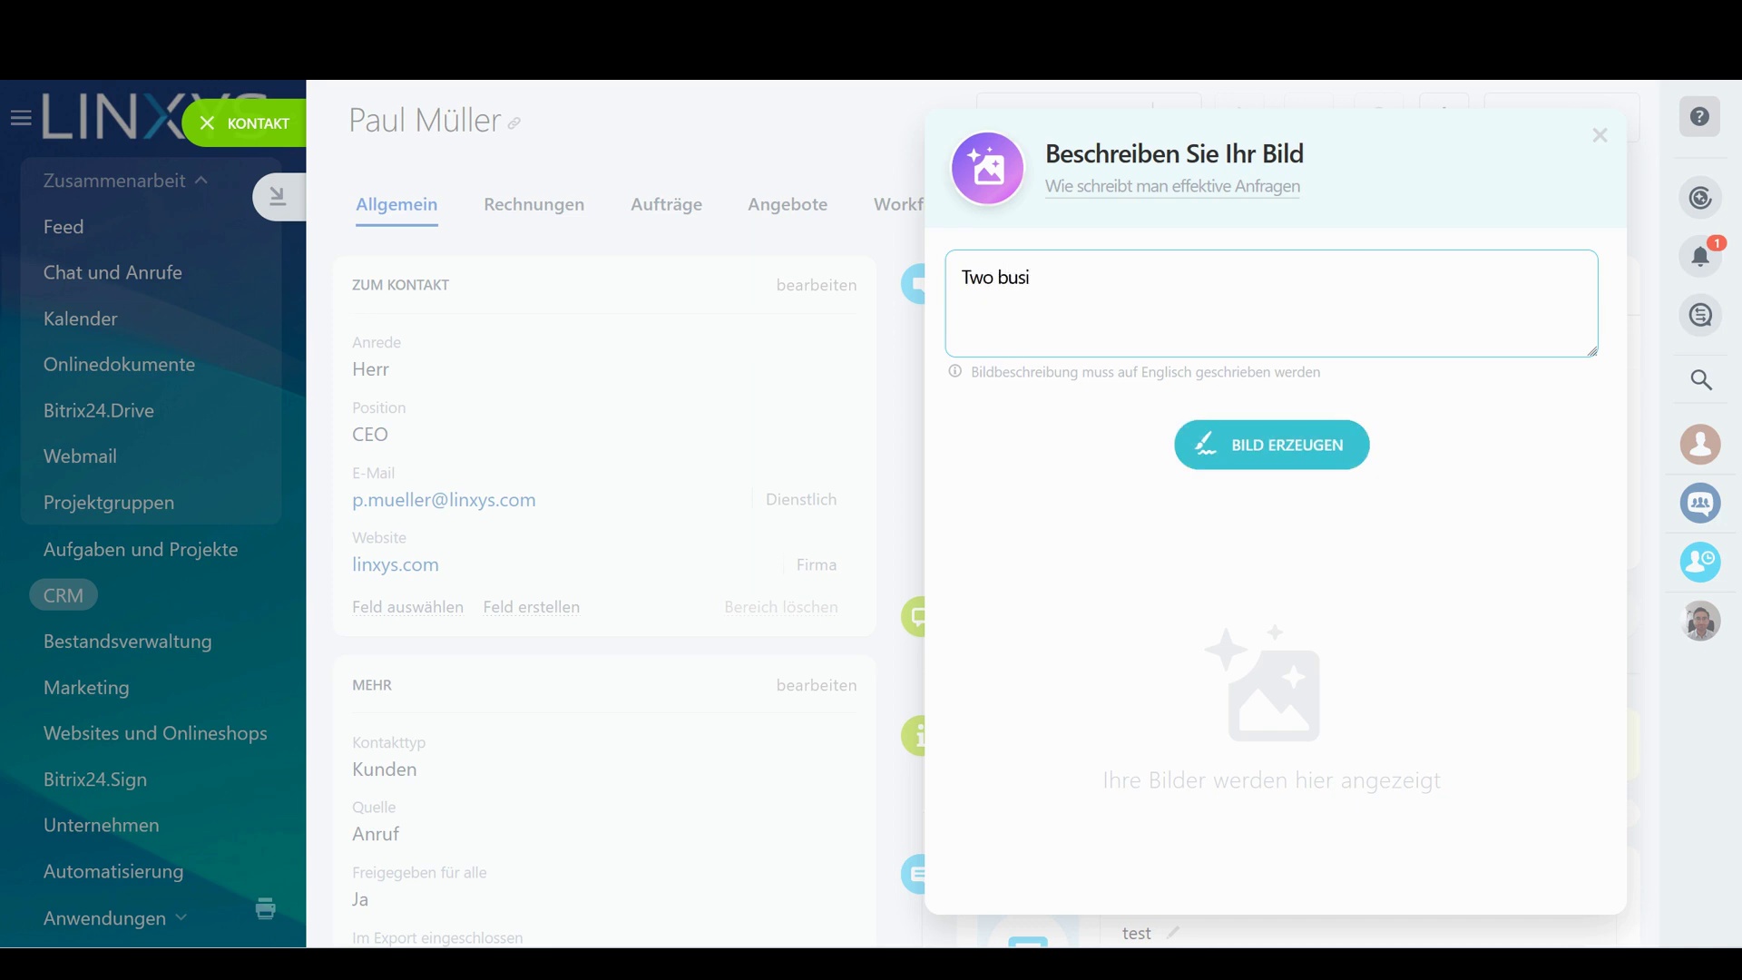
pyautogui.press('BackSpace')
pyautogui.write('ness men shaking hands')
pyautogui.click(1337, 469)
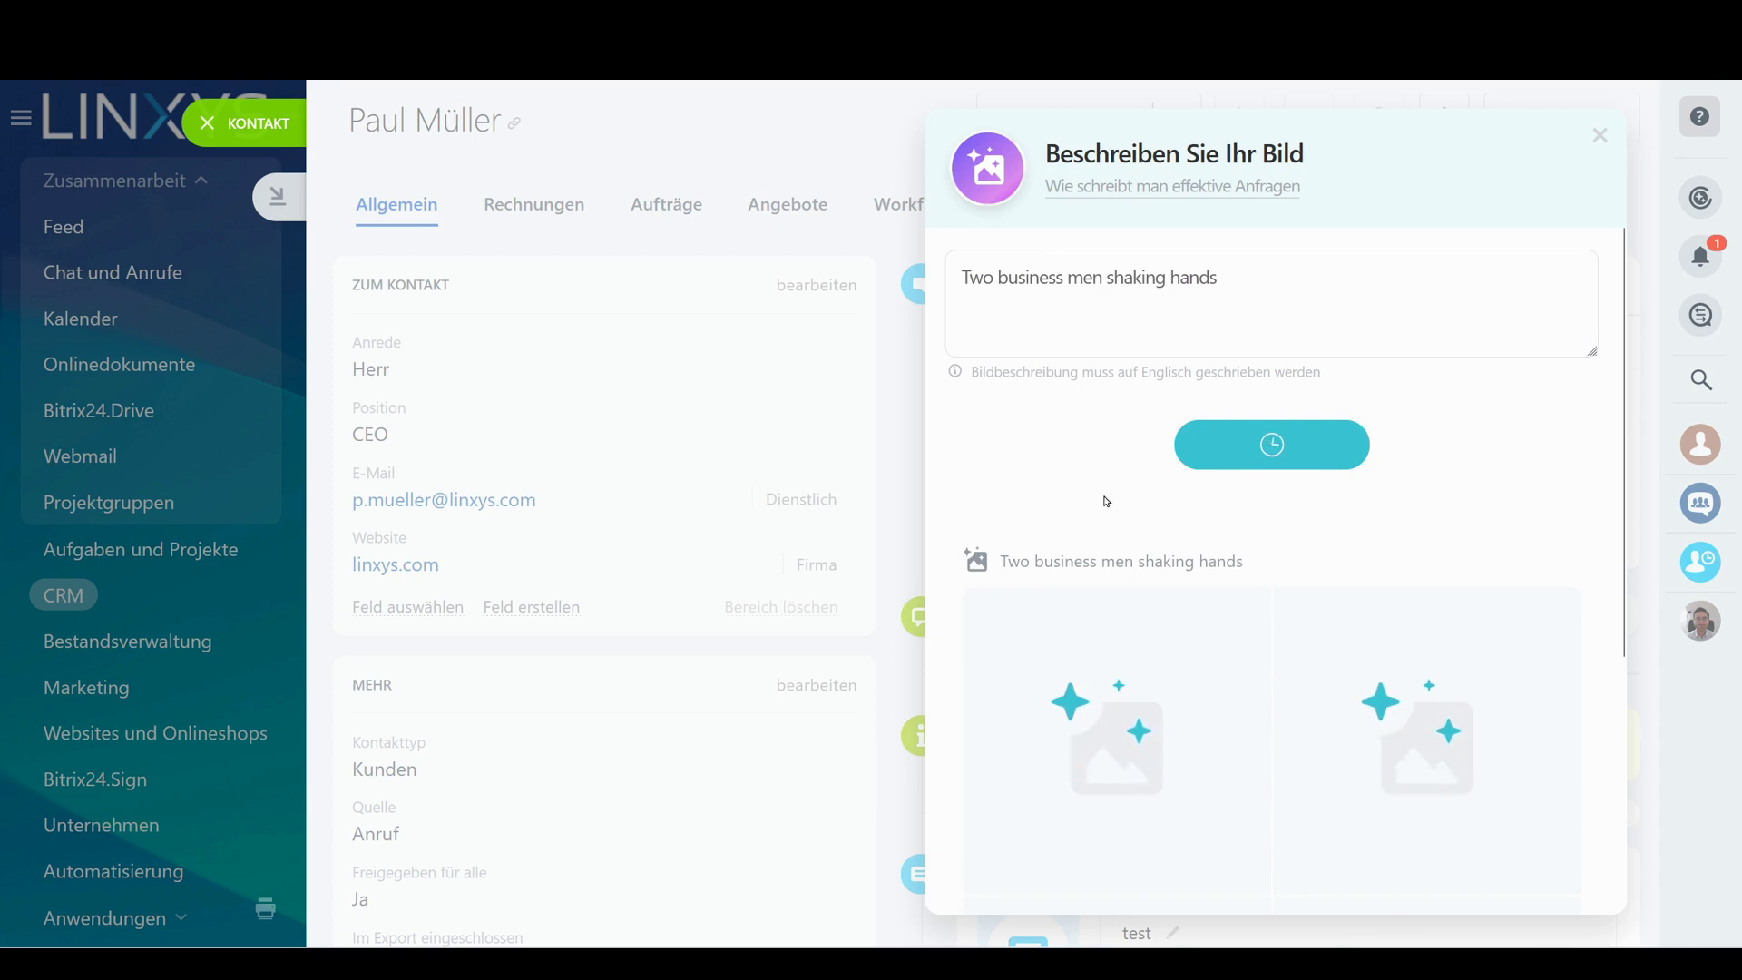
pyautogui.scroll(-4, 1368, 455)
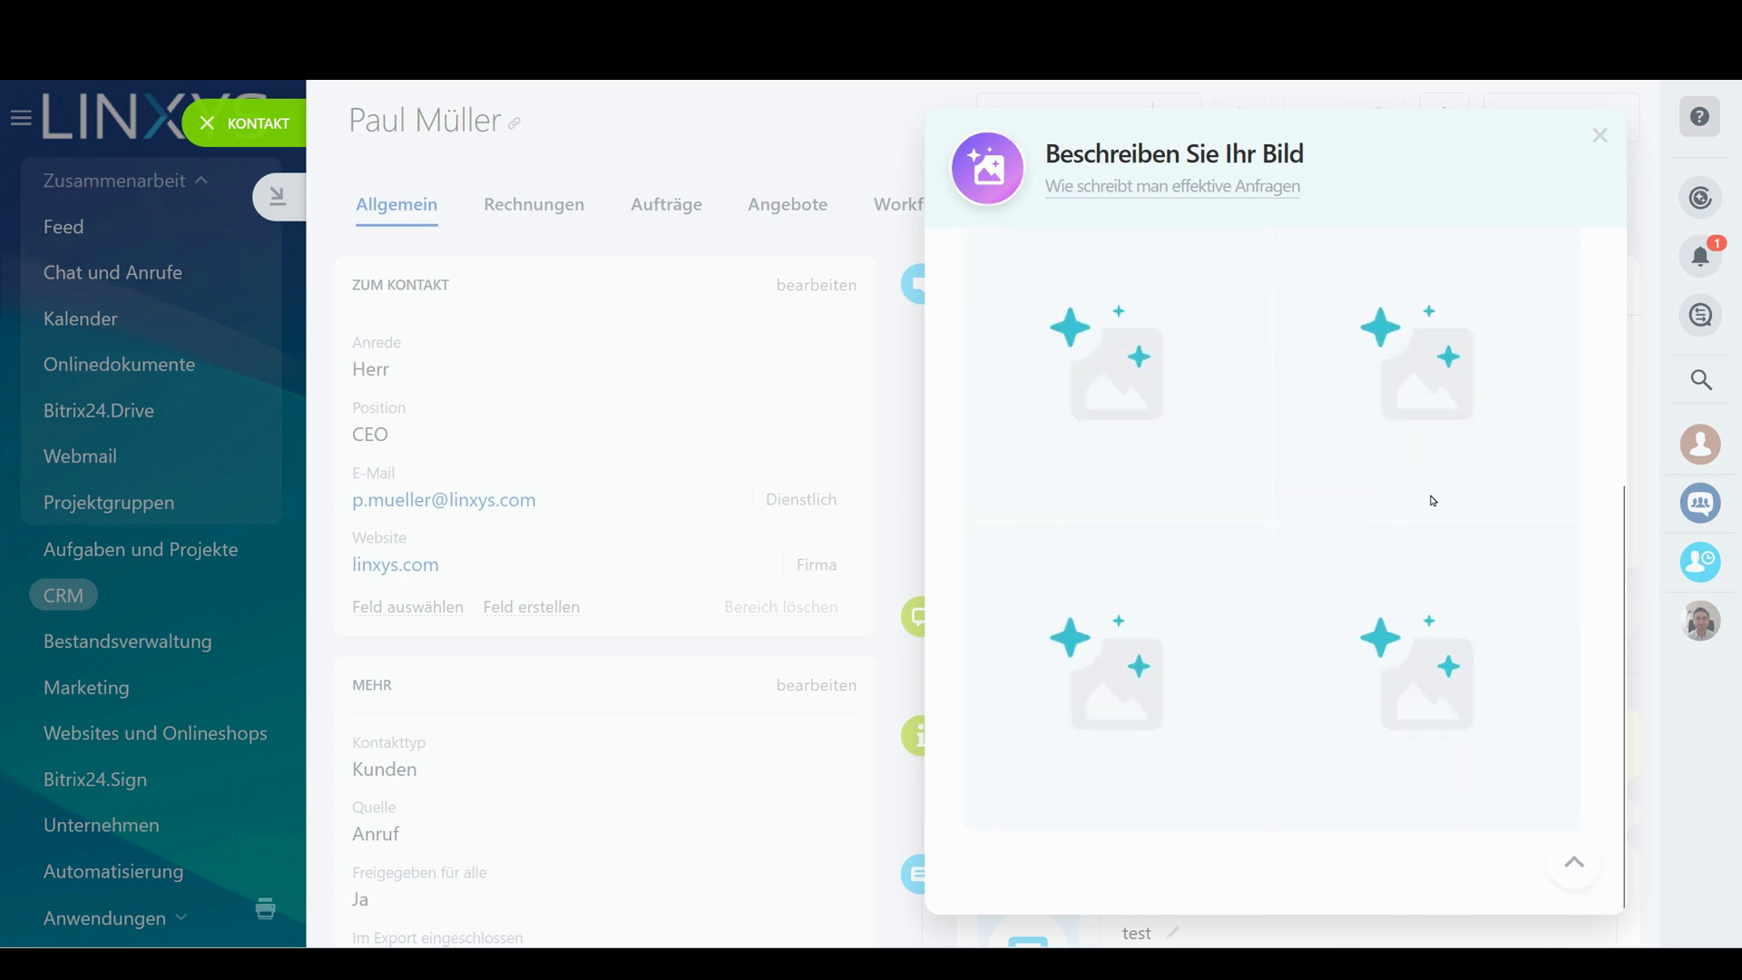
pyautogui.scroll(3, 1433, 501)
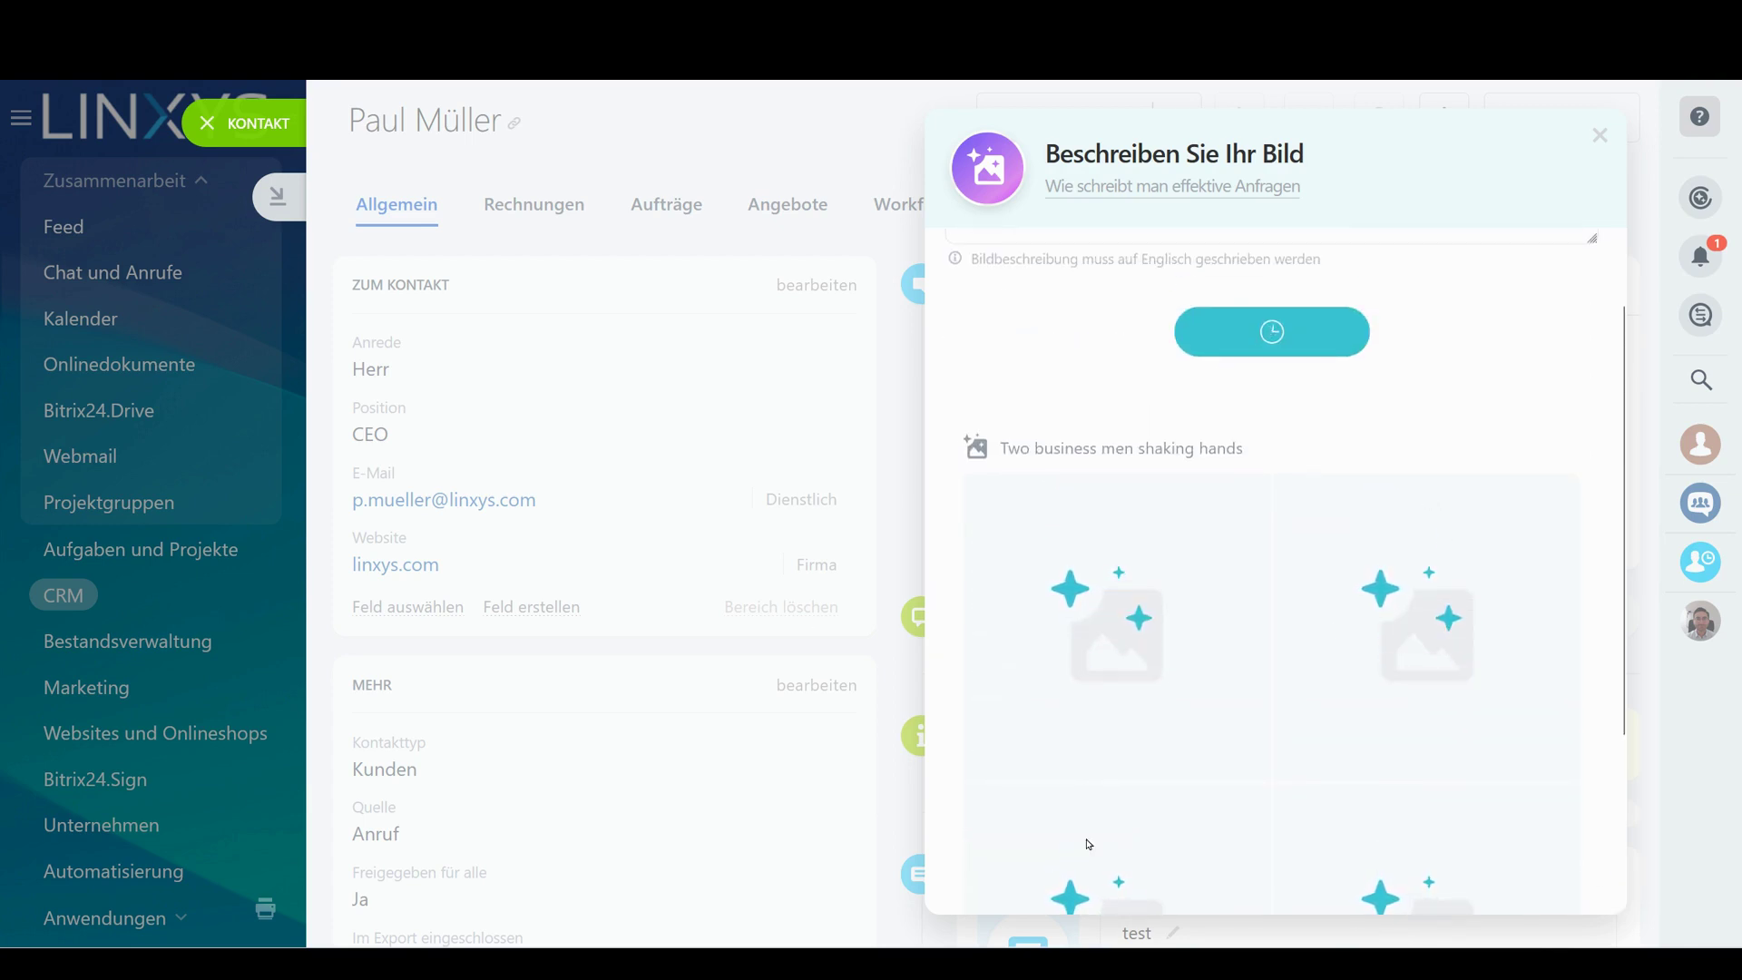
pyautogui.scroll(-3, 1462, 544)
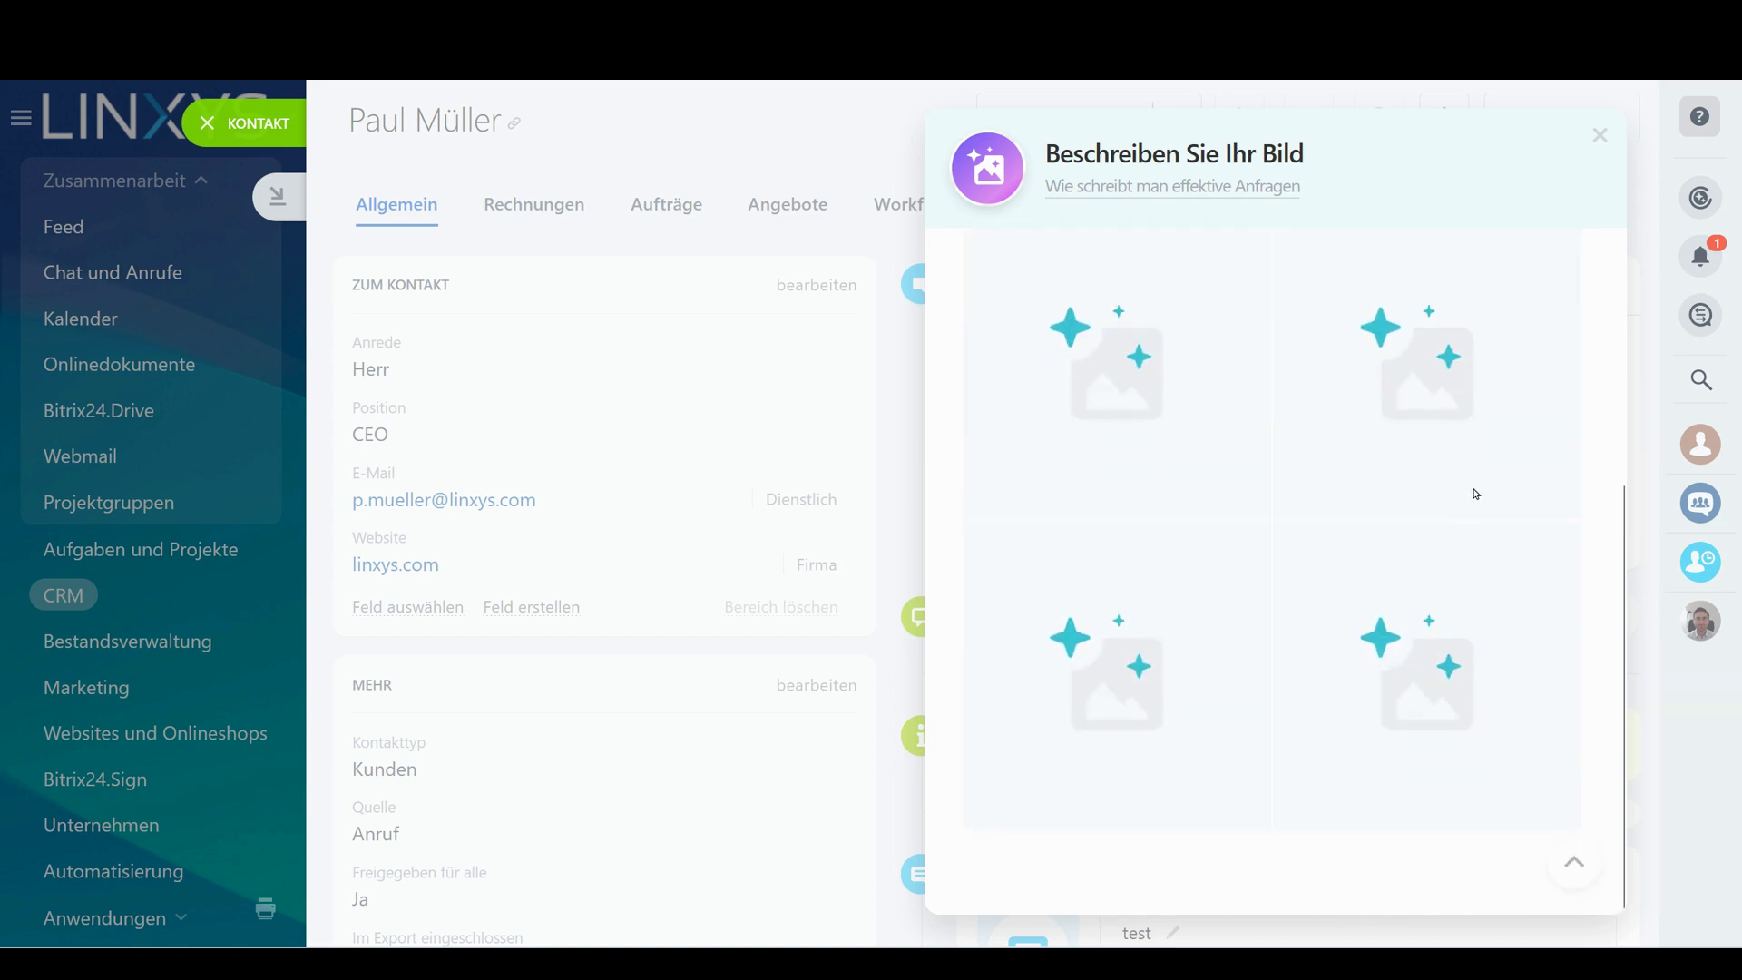
pyautogui.scroll(2, 1477, 494)
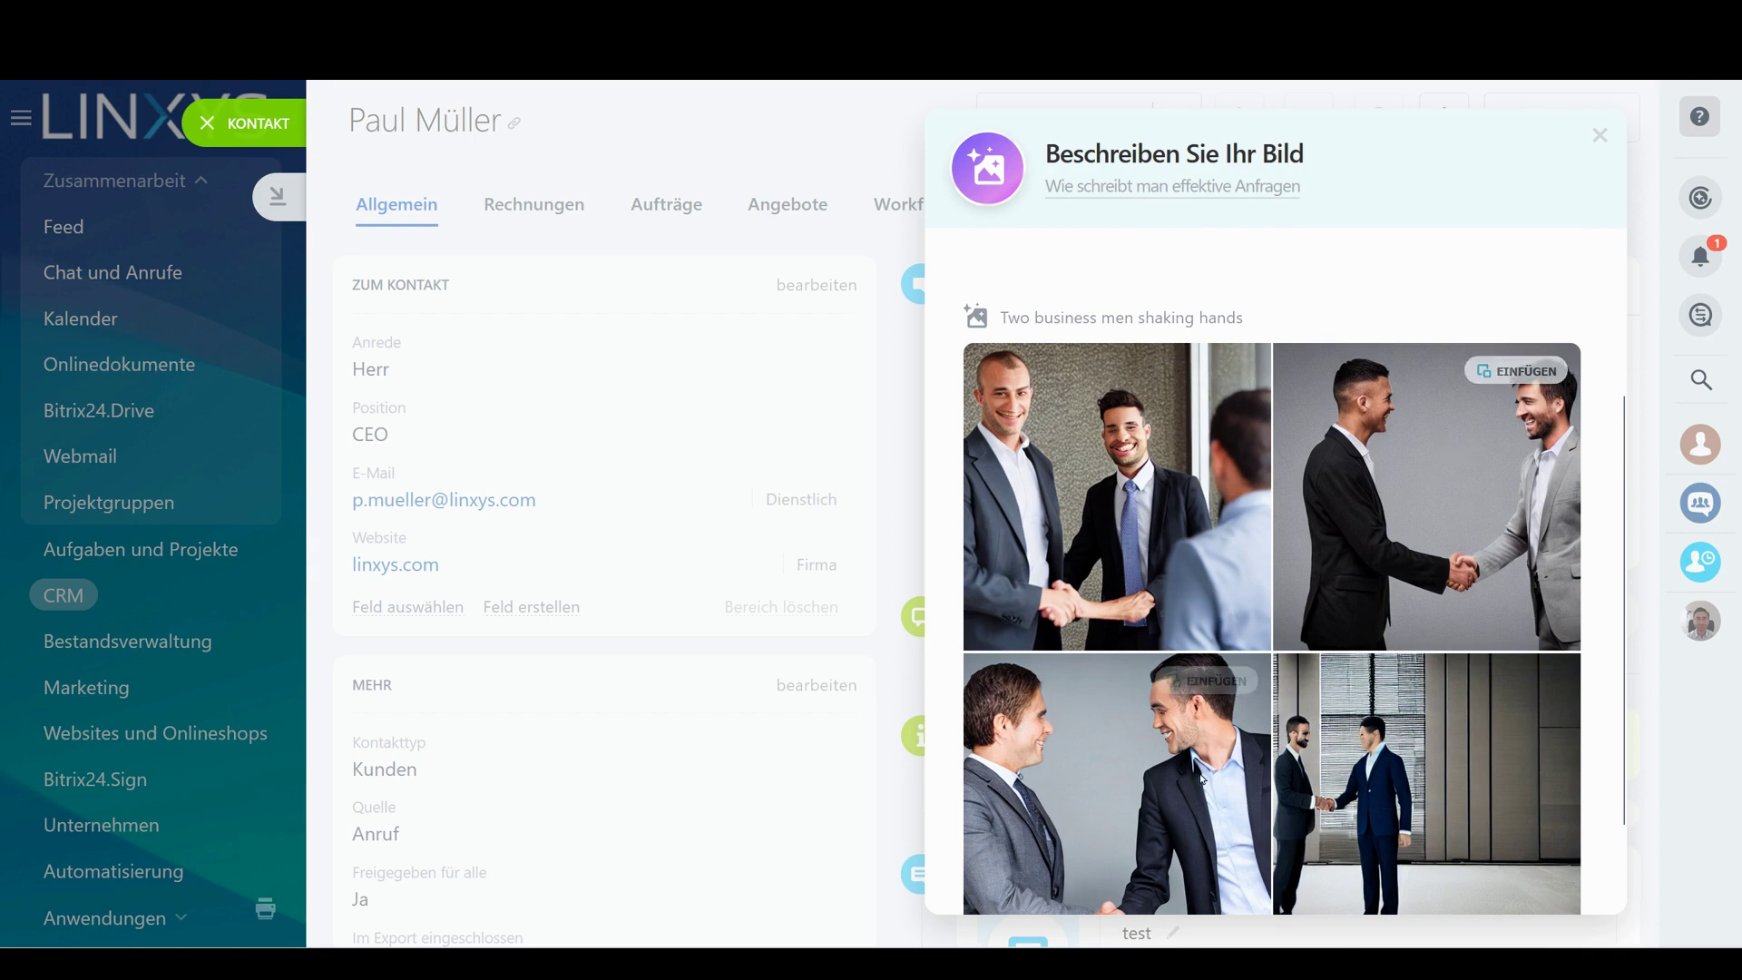
pyautogui.scroll(-1, 1433, 575)
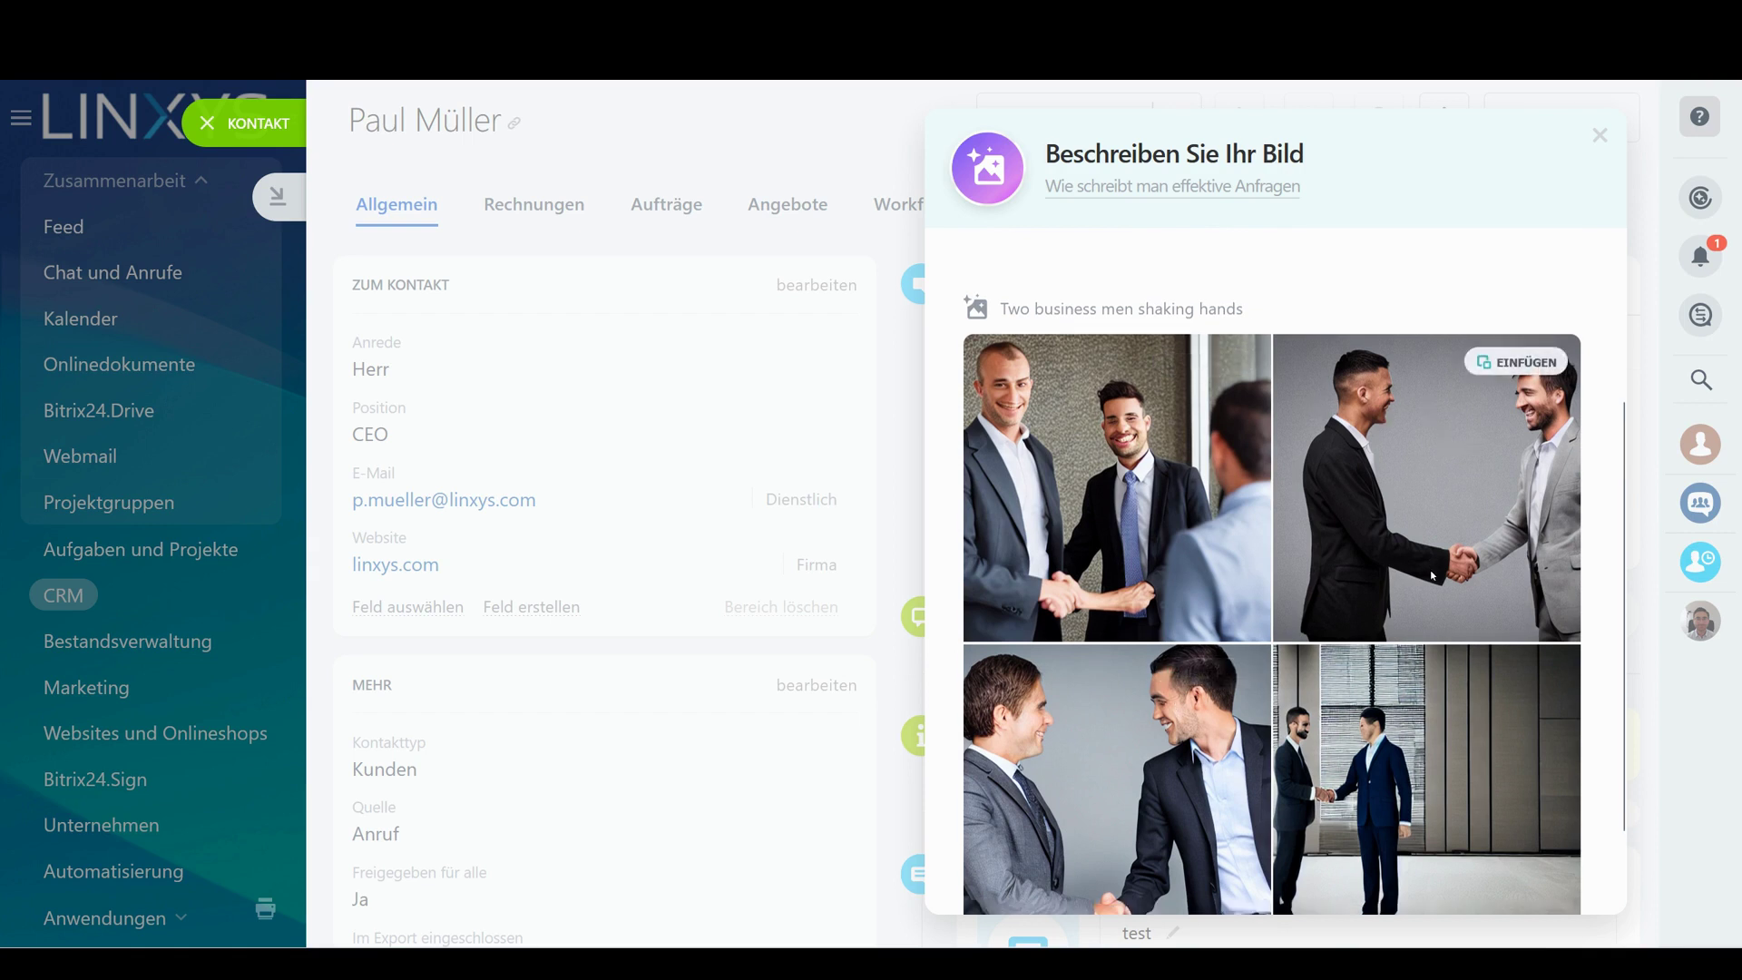
pyautogui.scroll(-2, 1433, 575)
# Insert a generated handshake image into the comment and write 'Super meeting gehabt'
pyautogui.click(1489, 242)
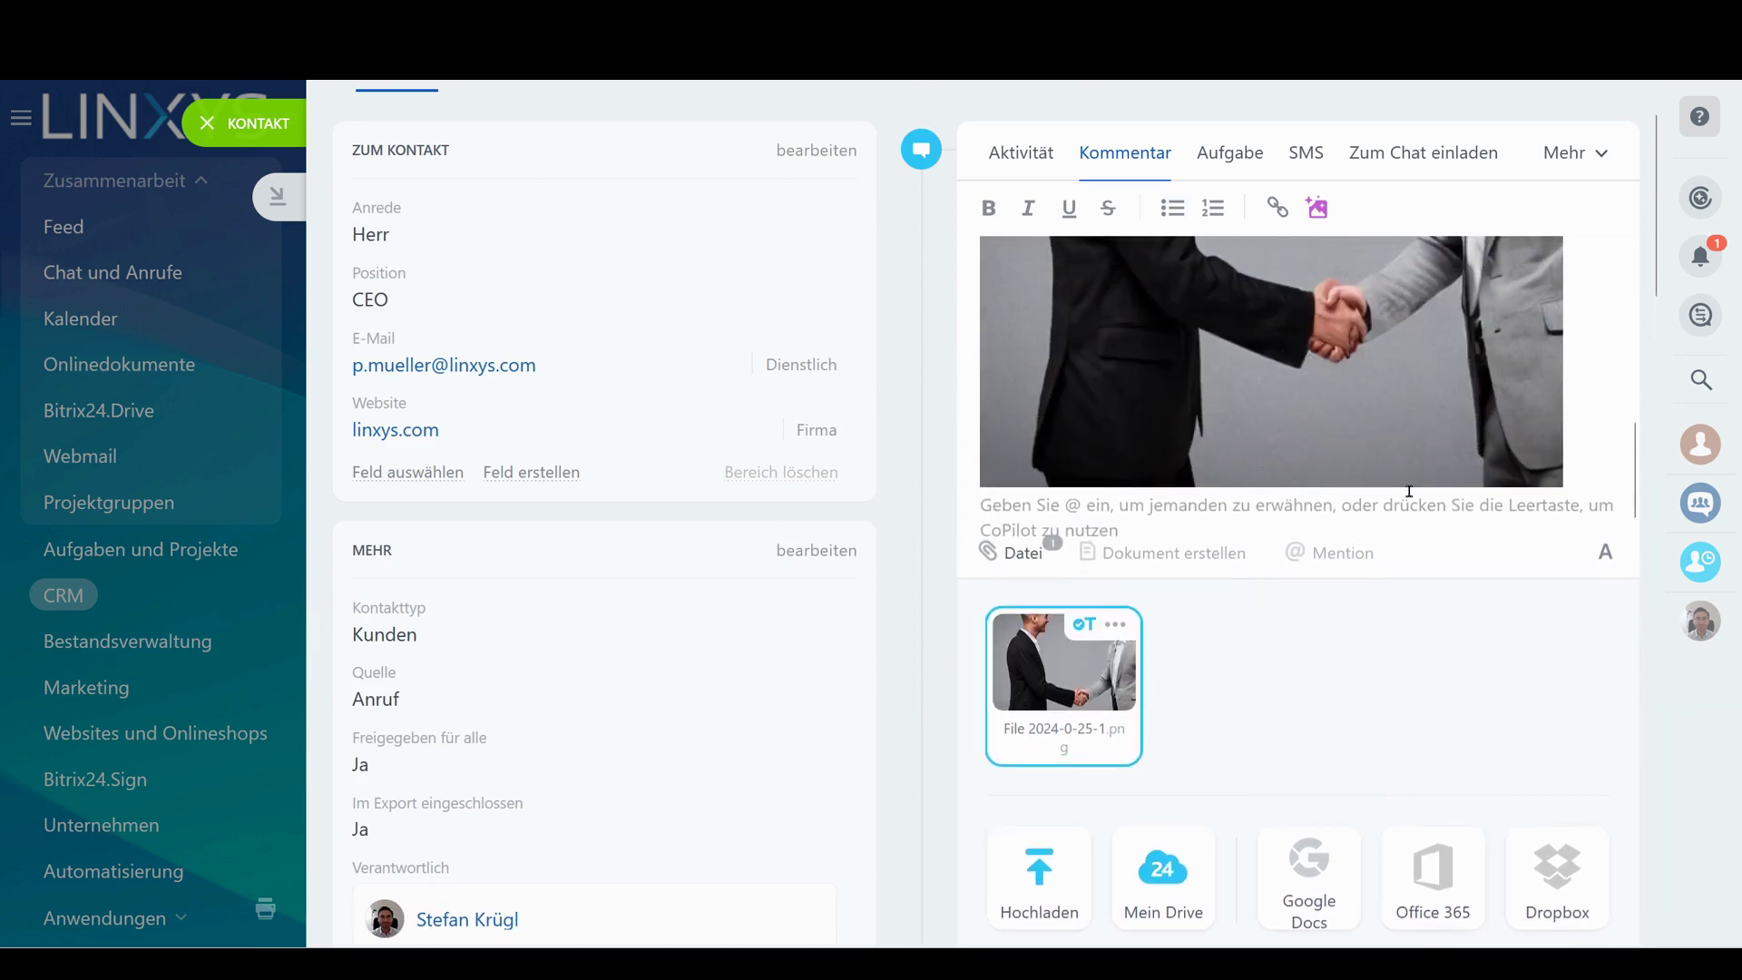
pyautogui.scroll(-5, 1225, 417)
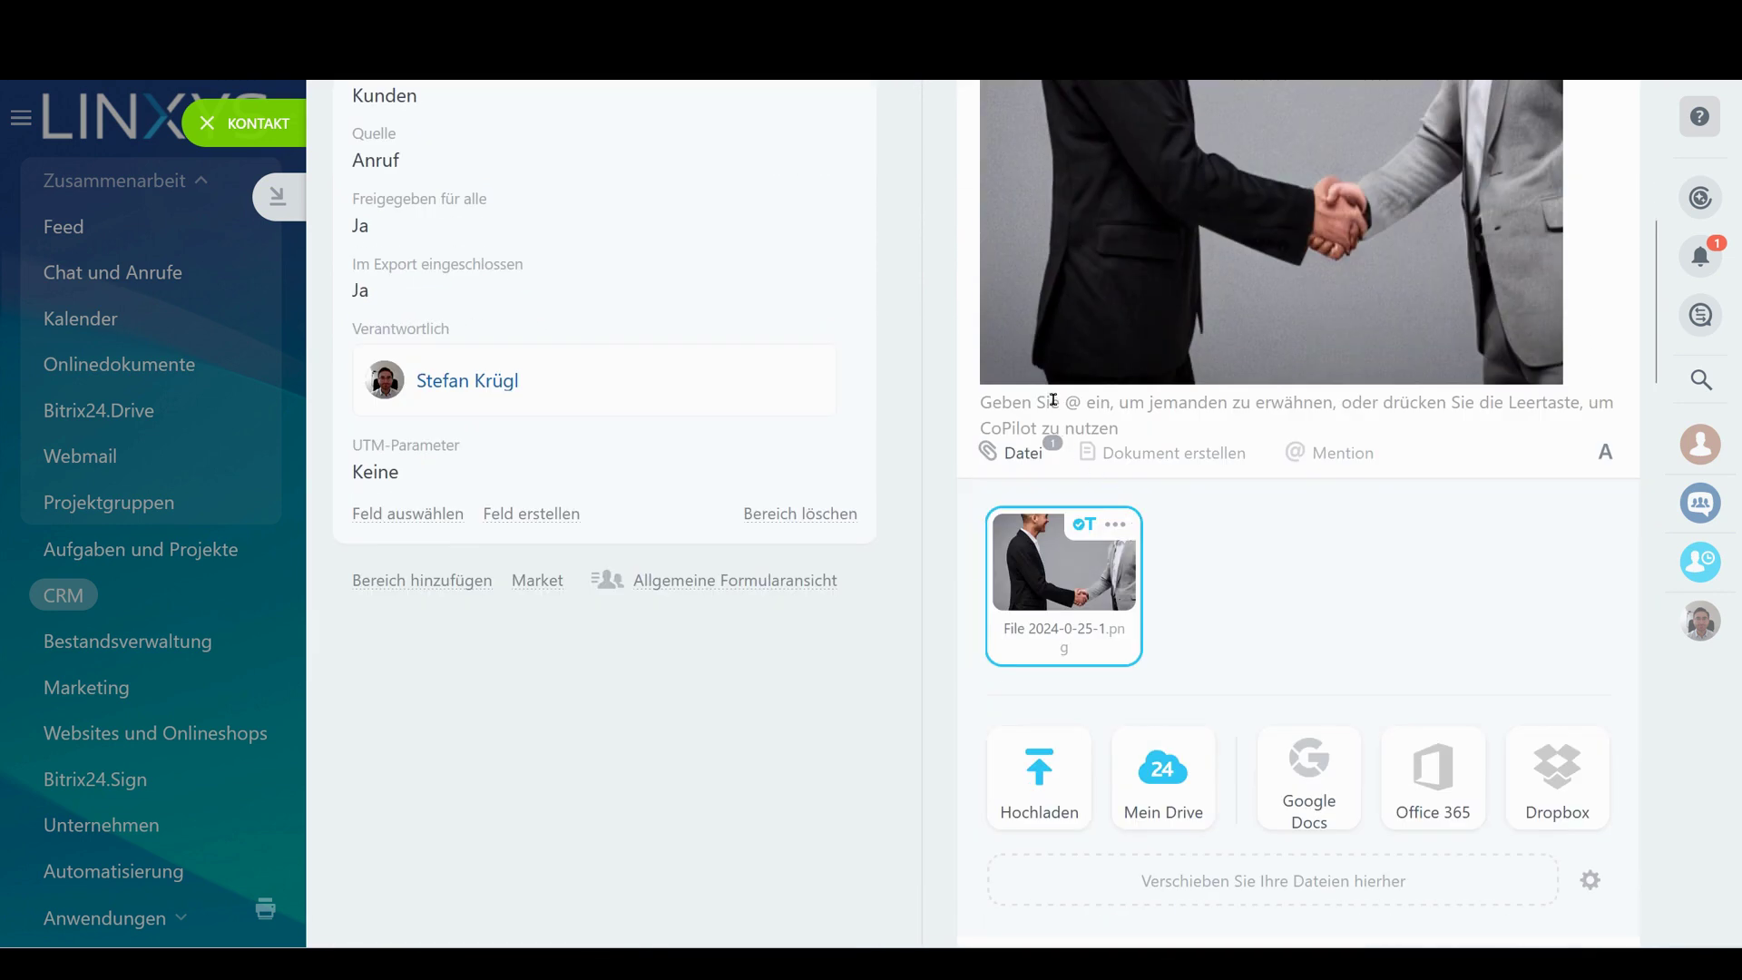
pyautogui.write('Super mee')
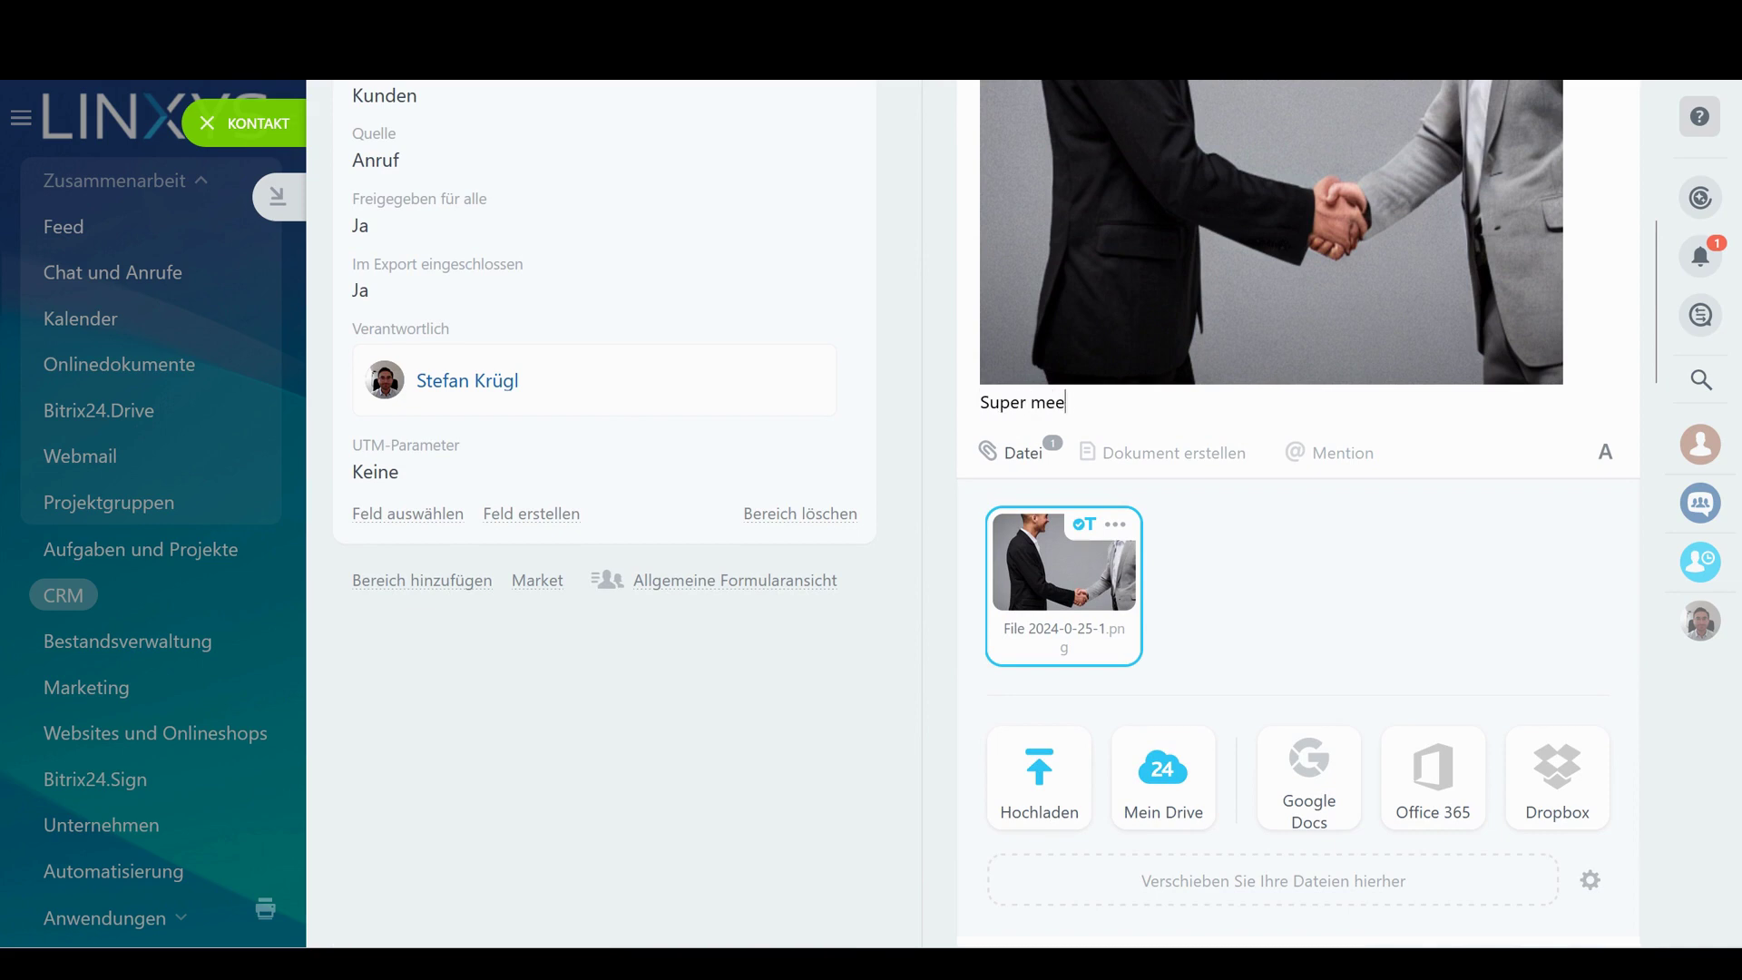
pyautogui.write('ting gehab')
pyautogui.scroll(-15, 1258, 354)
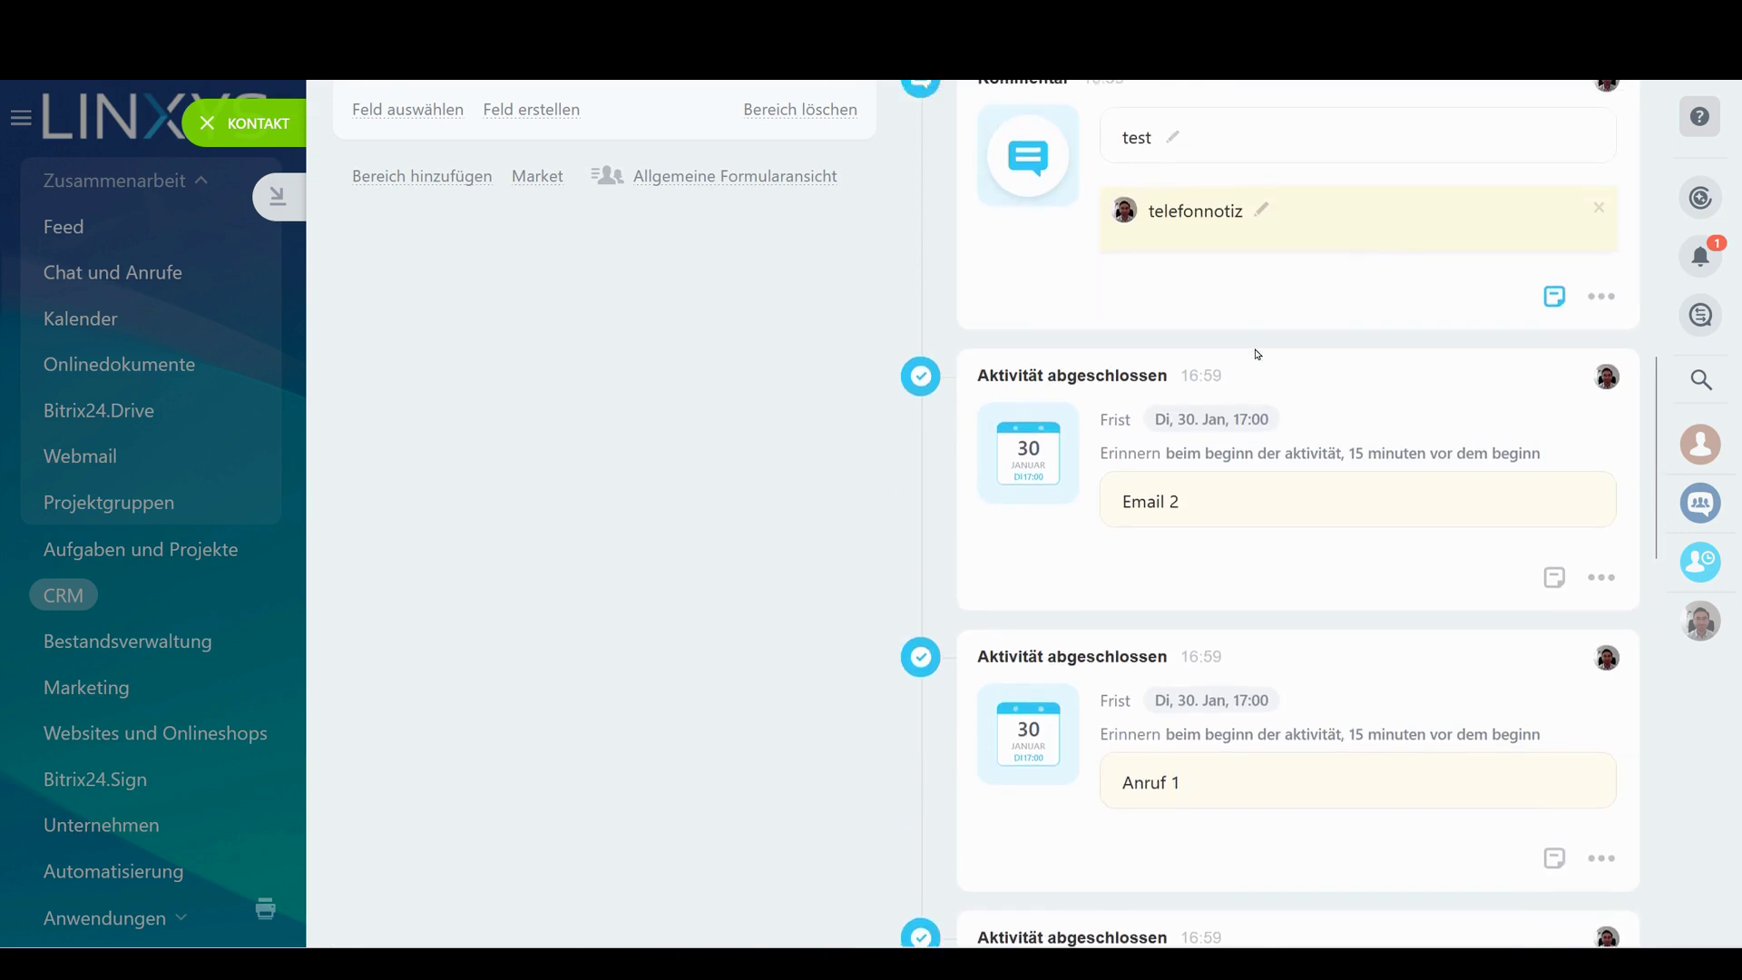
pyautogui.scroll(7, 1258, 354)
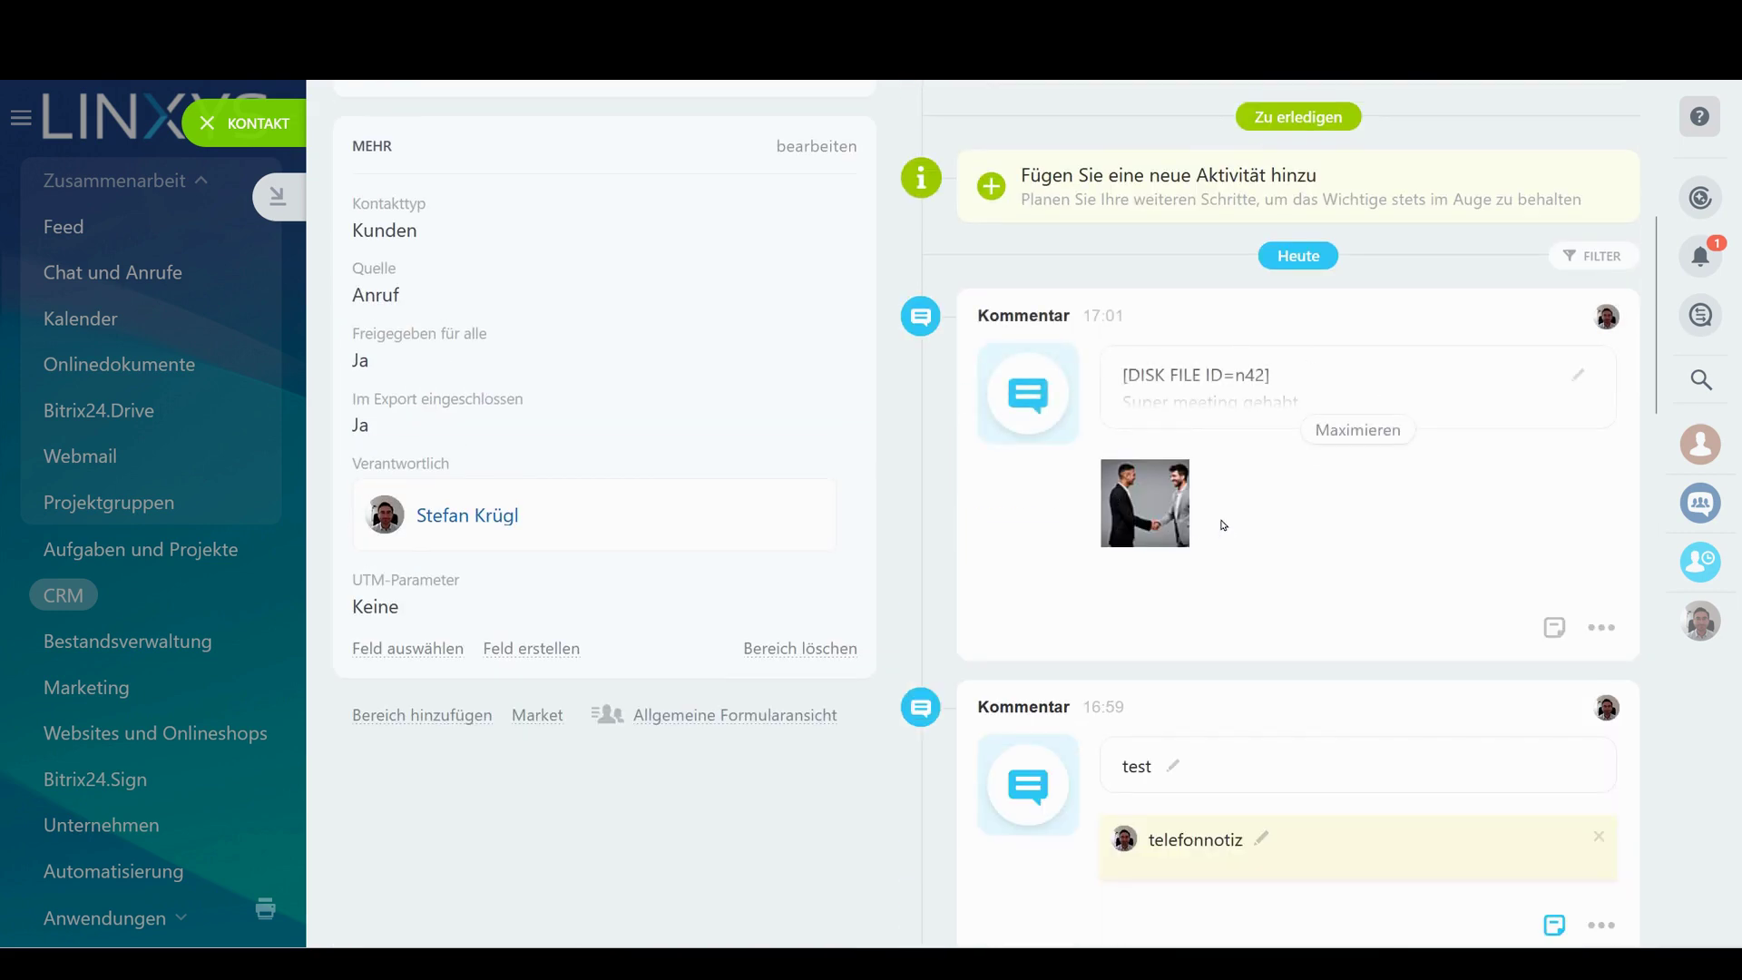
pyautogui.scroll(4, 1223, 524)
# Discard the open activity draft and reopen an expanded comment editor
pyautogui.click(1159, 378)
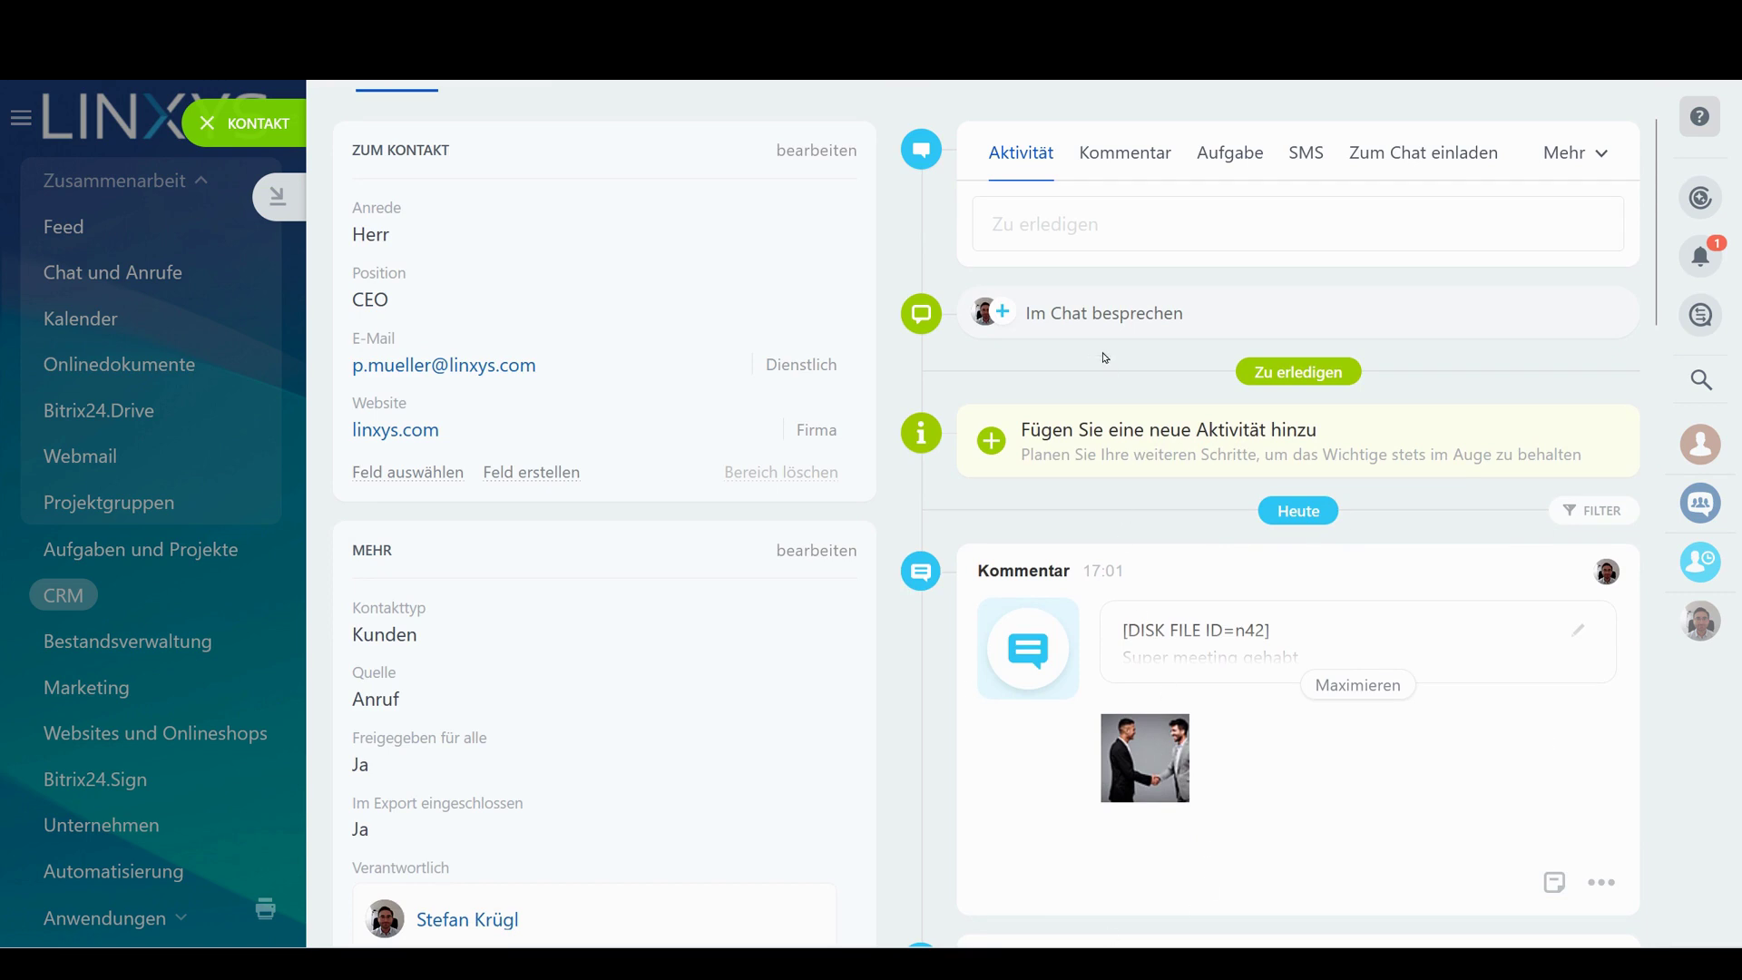
pyautogui.click(1145, 170)
pyautogui.click(1107, 204)
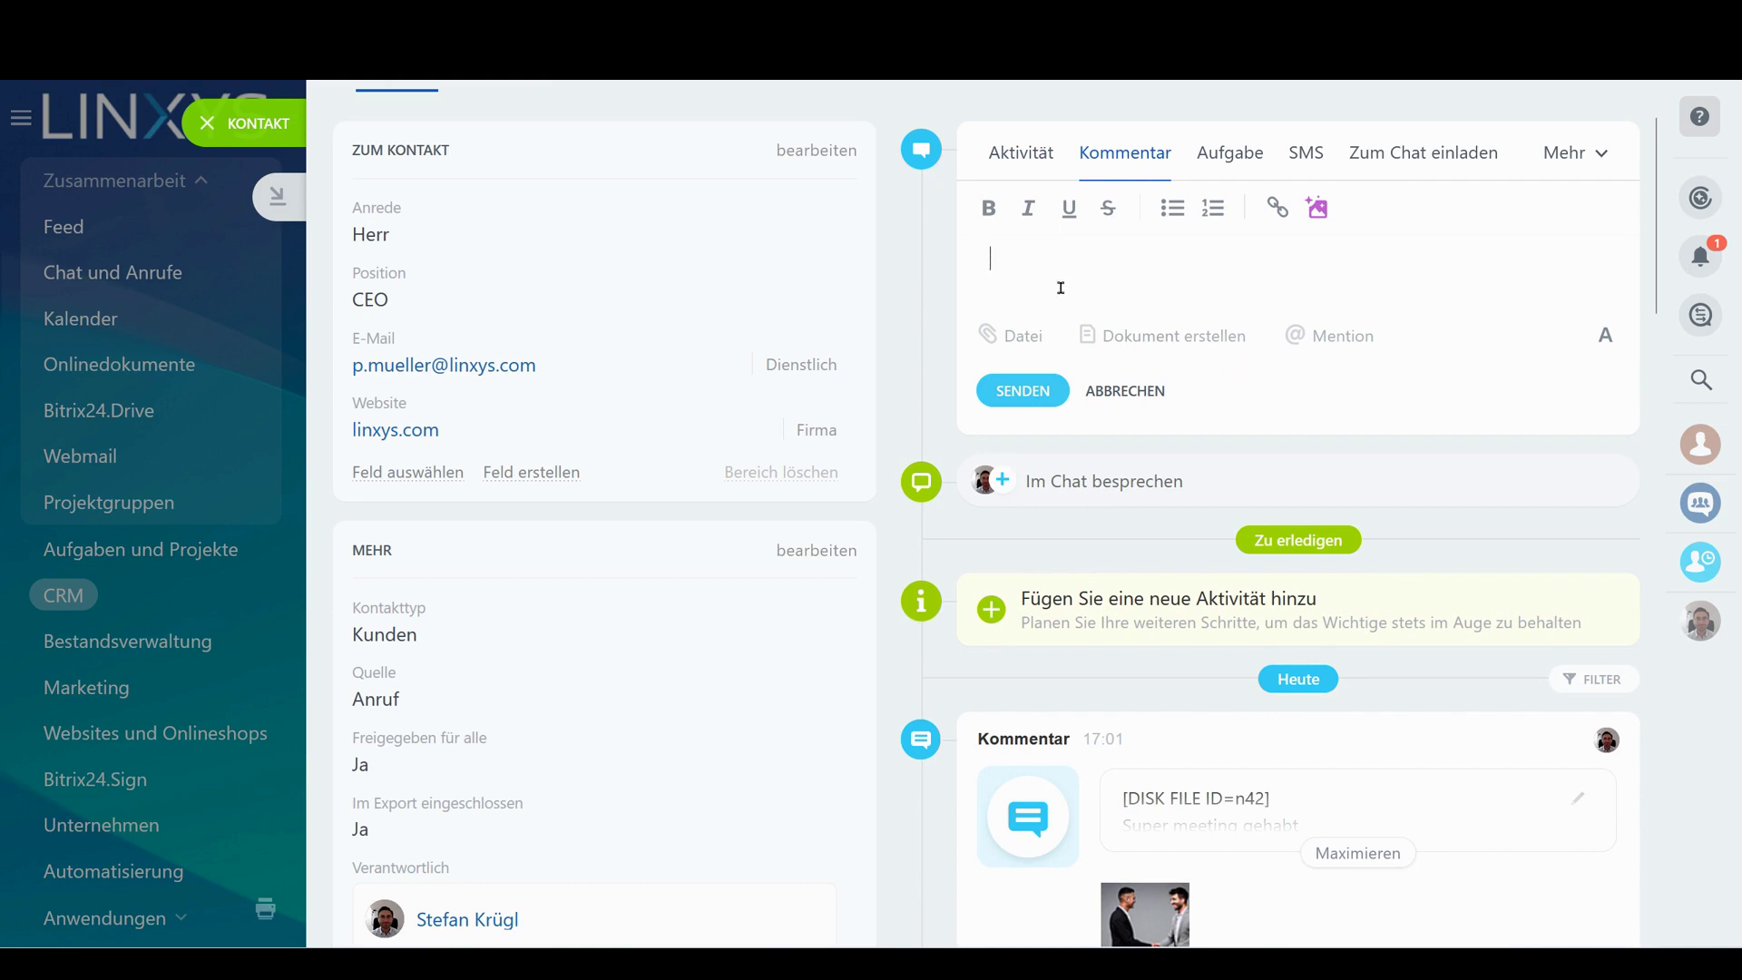
pyautogui.scroll(-10, 1205, 458)
pyautogui.scroll(8, 1302, 339)
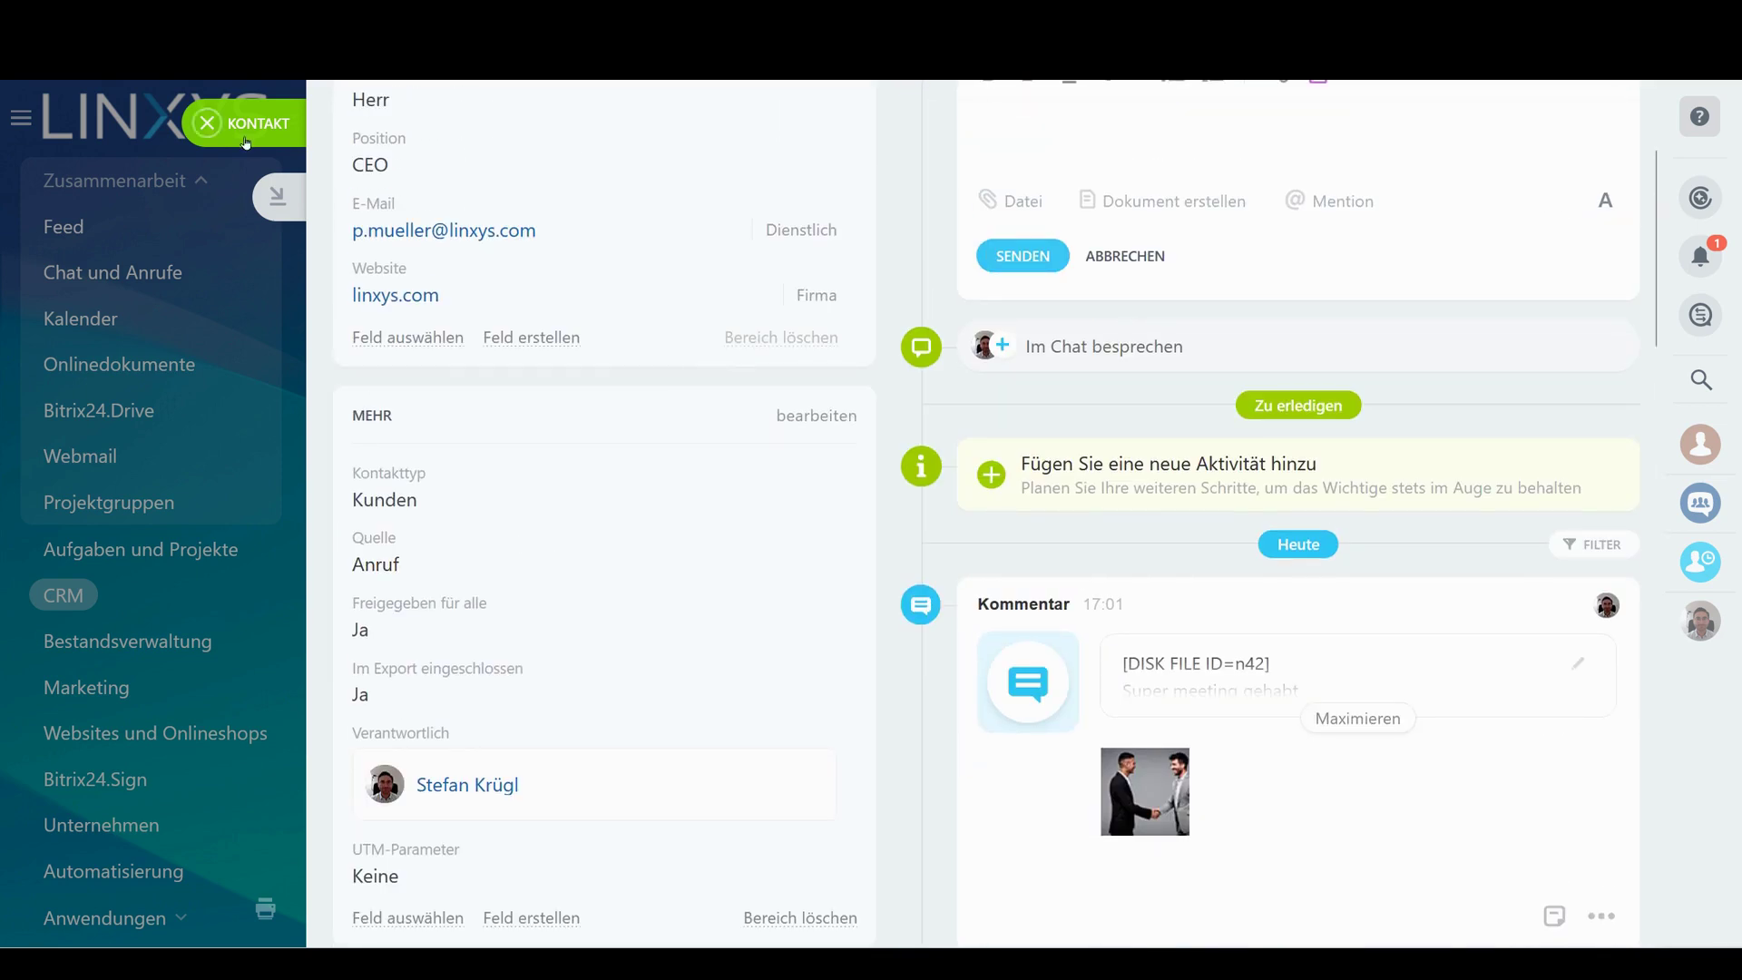
# Close the contact card and open a new message composer in the company Feed
pyautogui.click(245, 143)
pyautogui.click(163, 228)
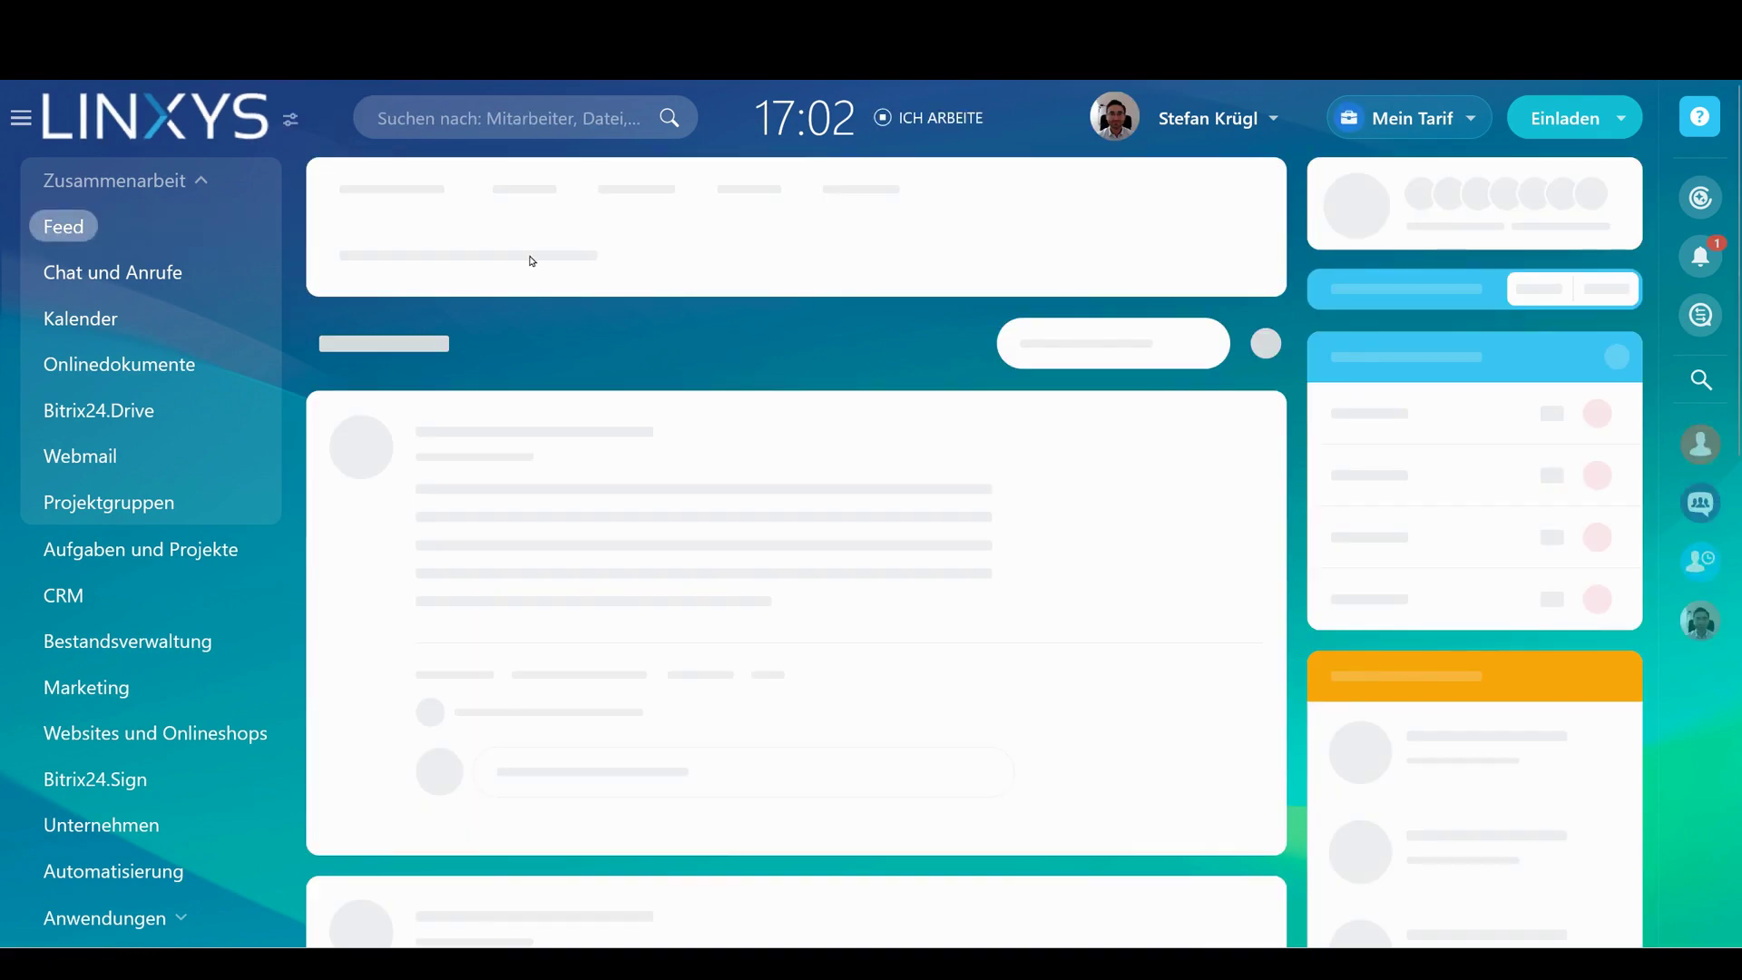
pyautogui.click(530, 260)
# Bring up the CoPilot assistant with Space, browse Offener CoPilot, then dismiss its menus
pyautogui.press('space')
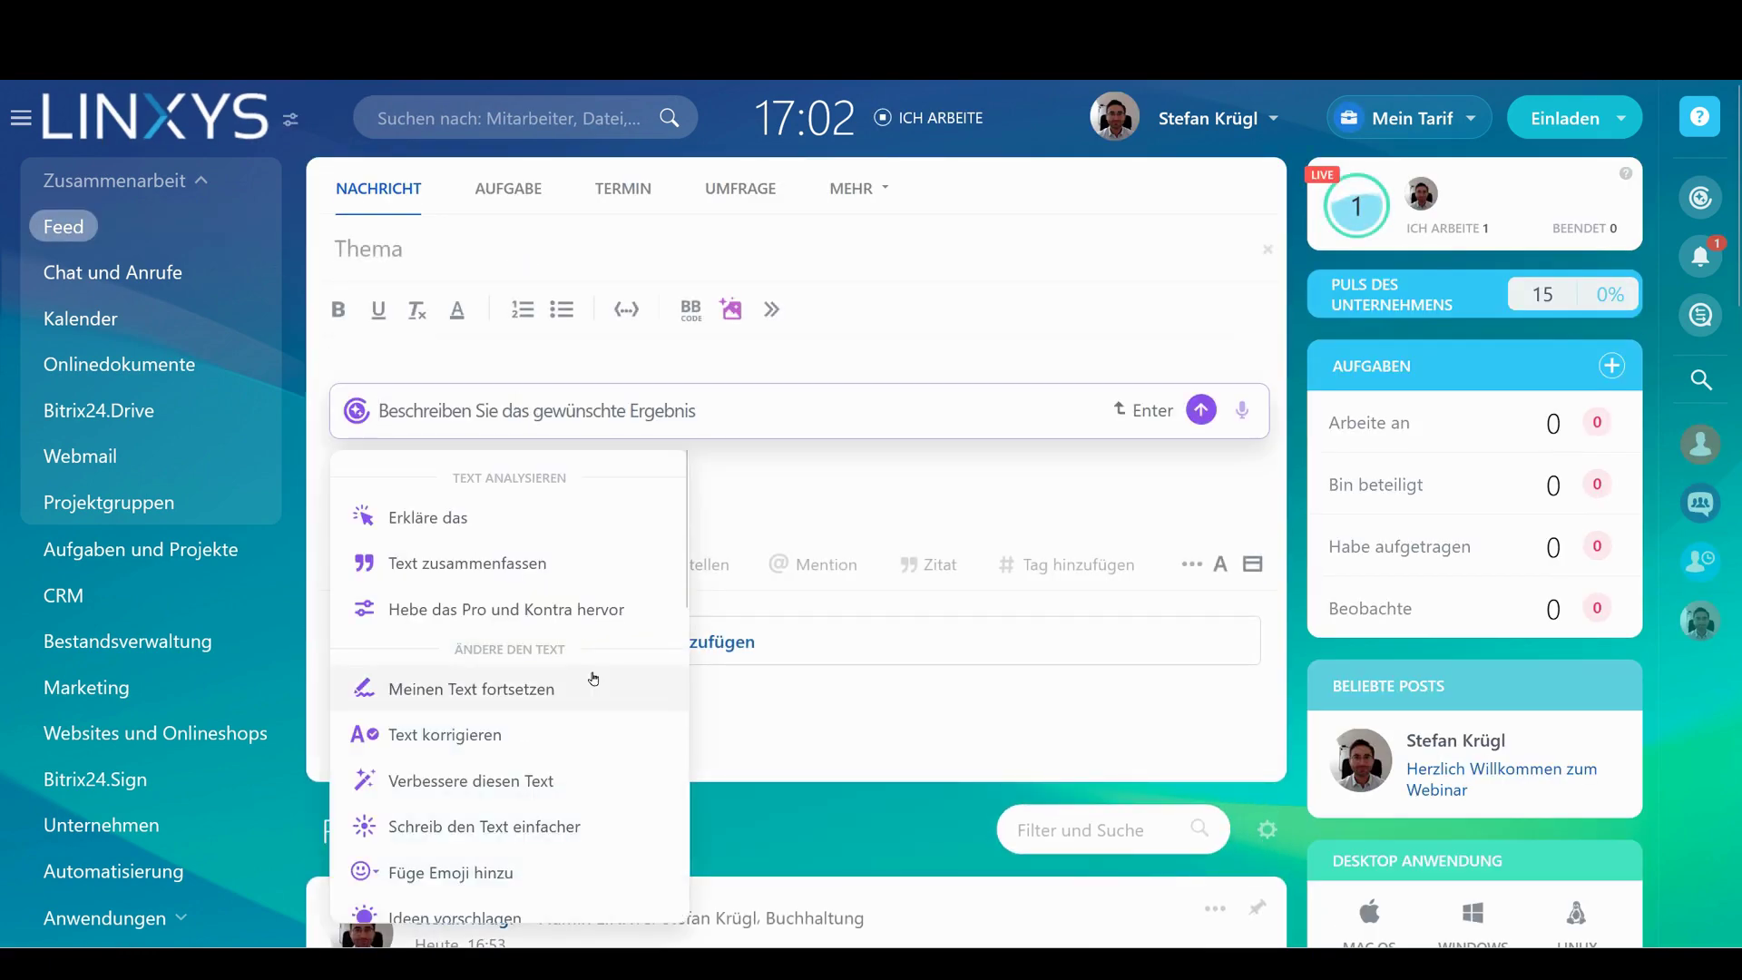
pyautogui.scroll(-10, 594, 679)
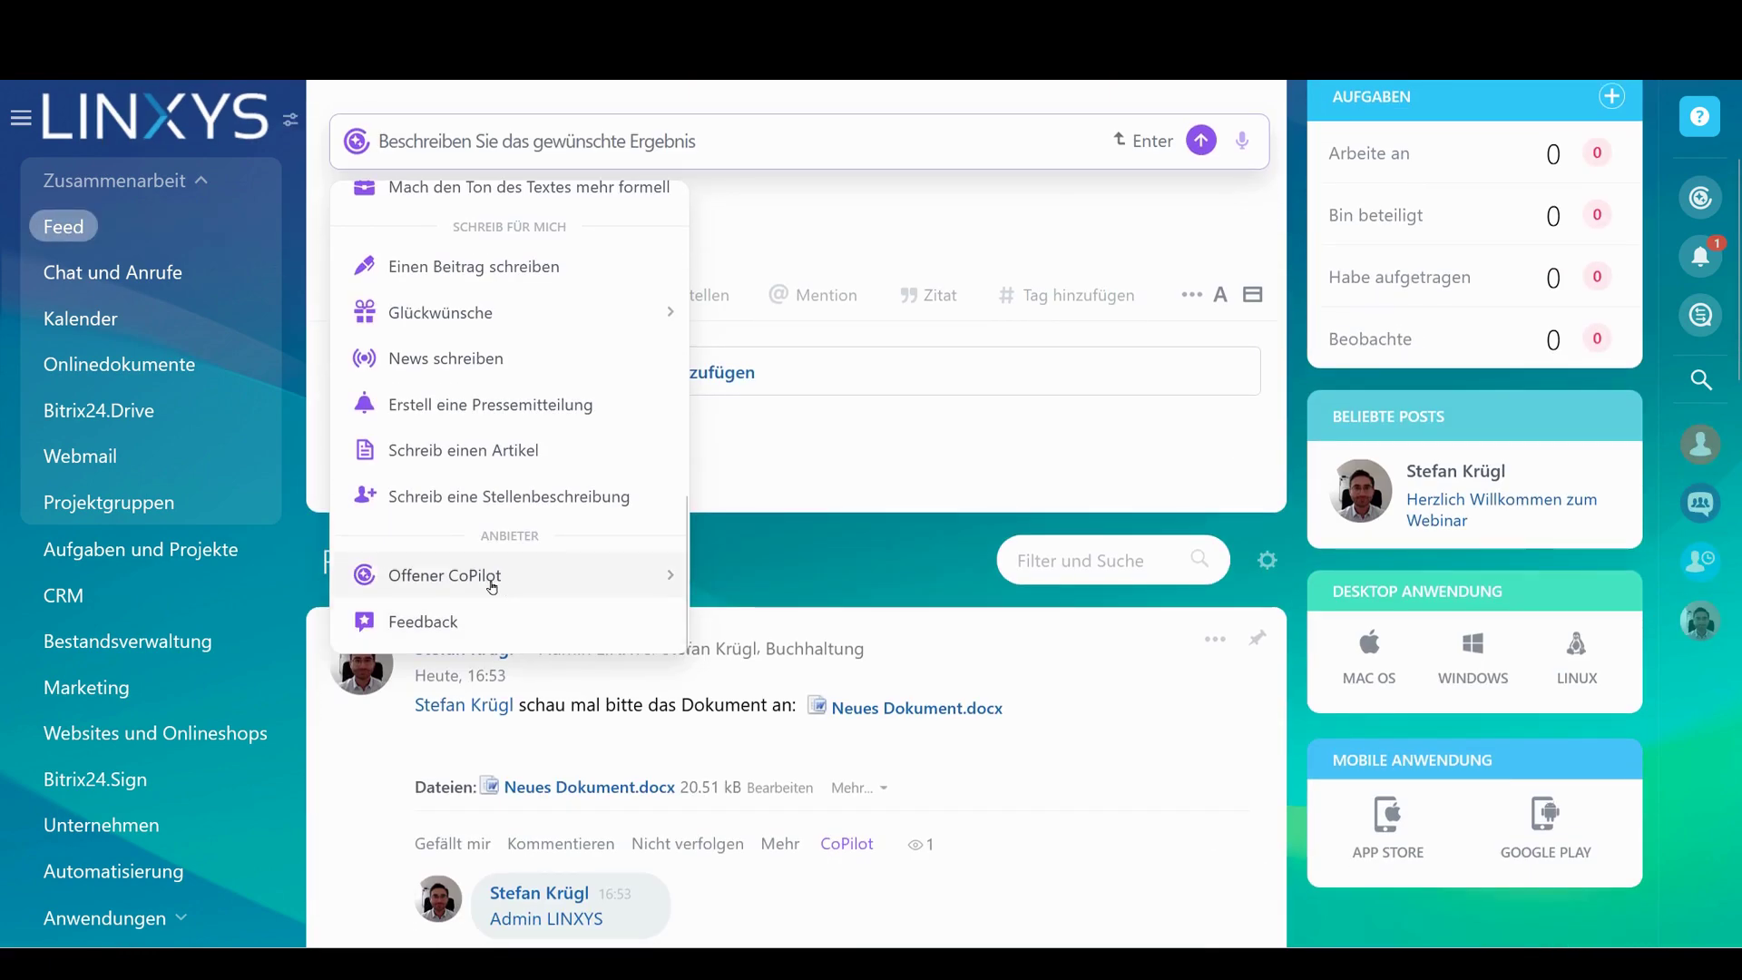
pyautogui.moveTo(491, 587)
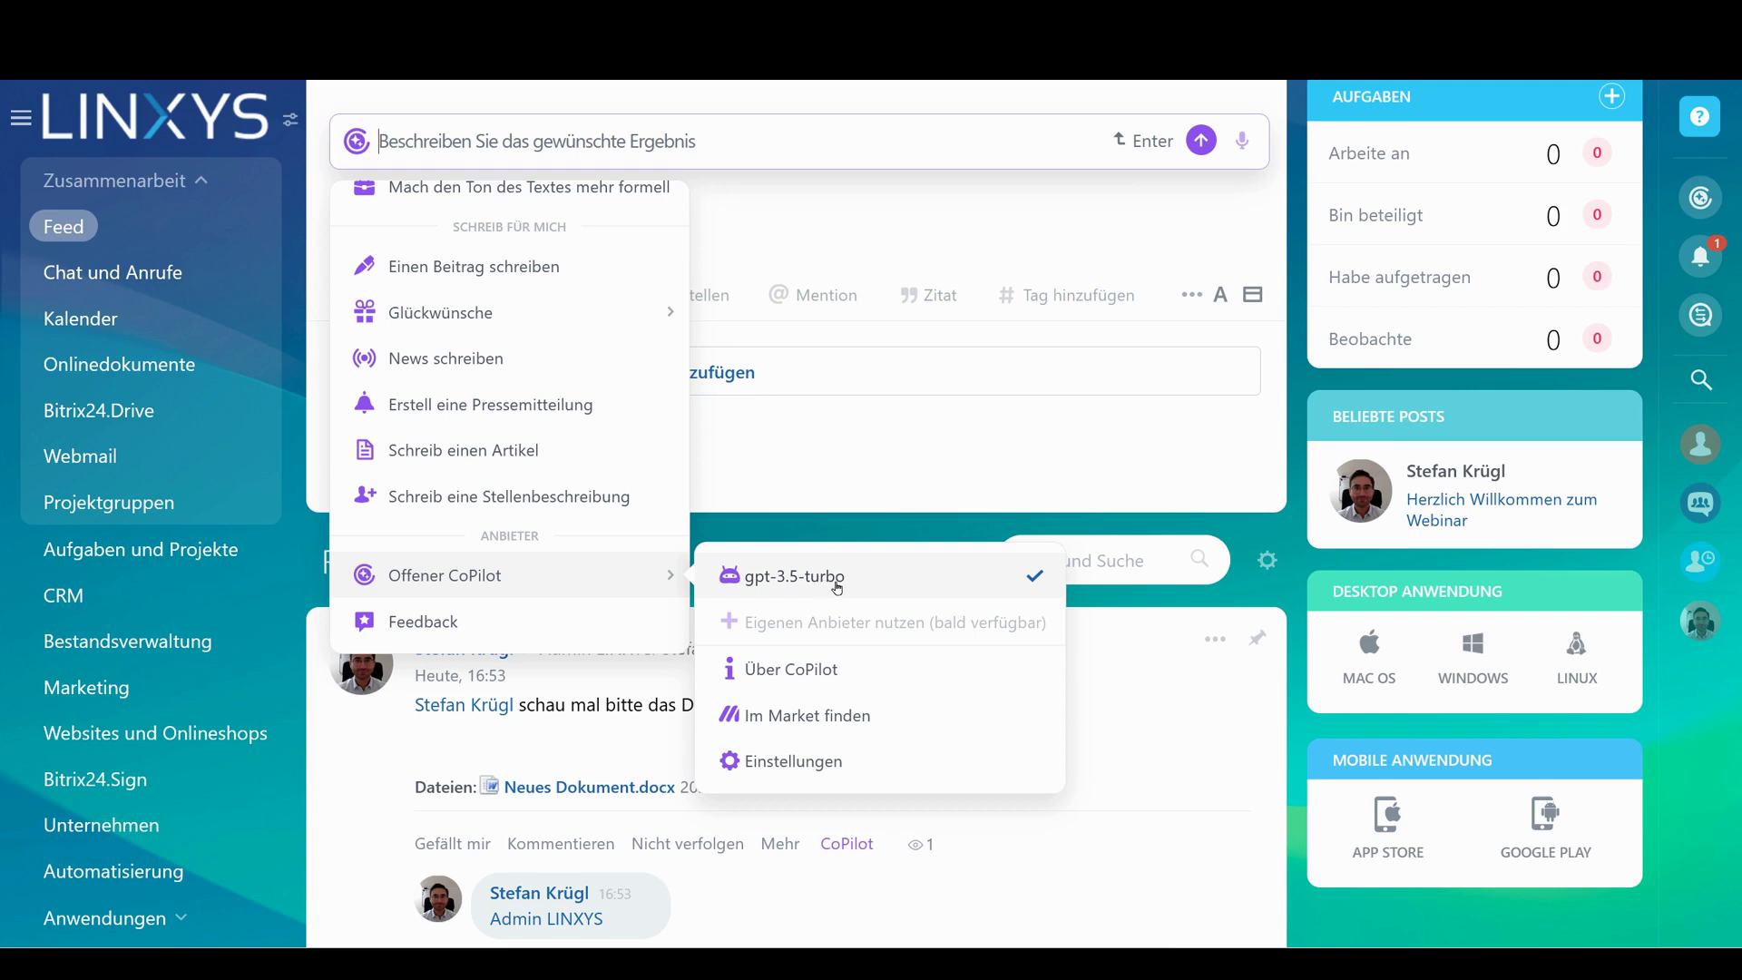
pyautogui.scroll(3, 1316, 390)
pyautogui.click(1304, 333)
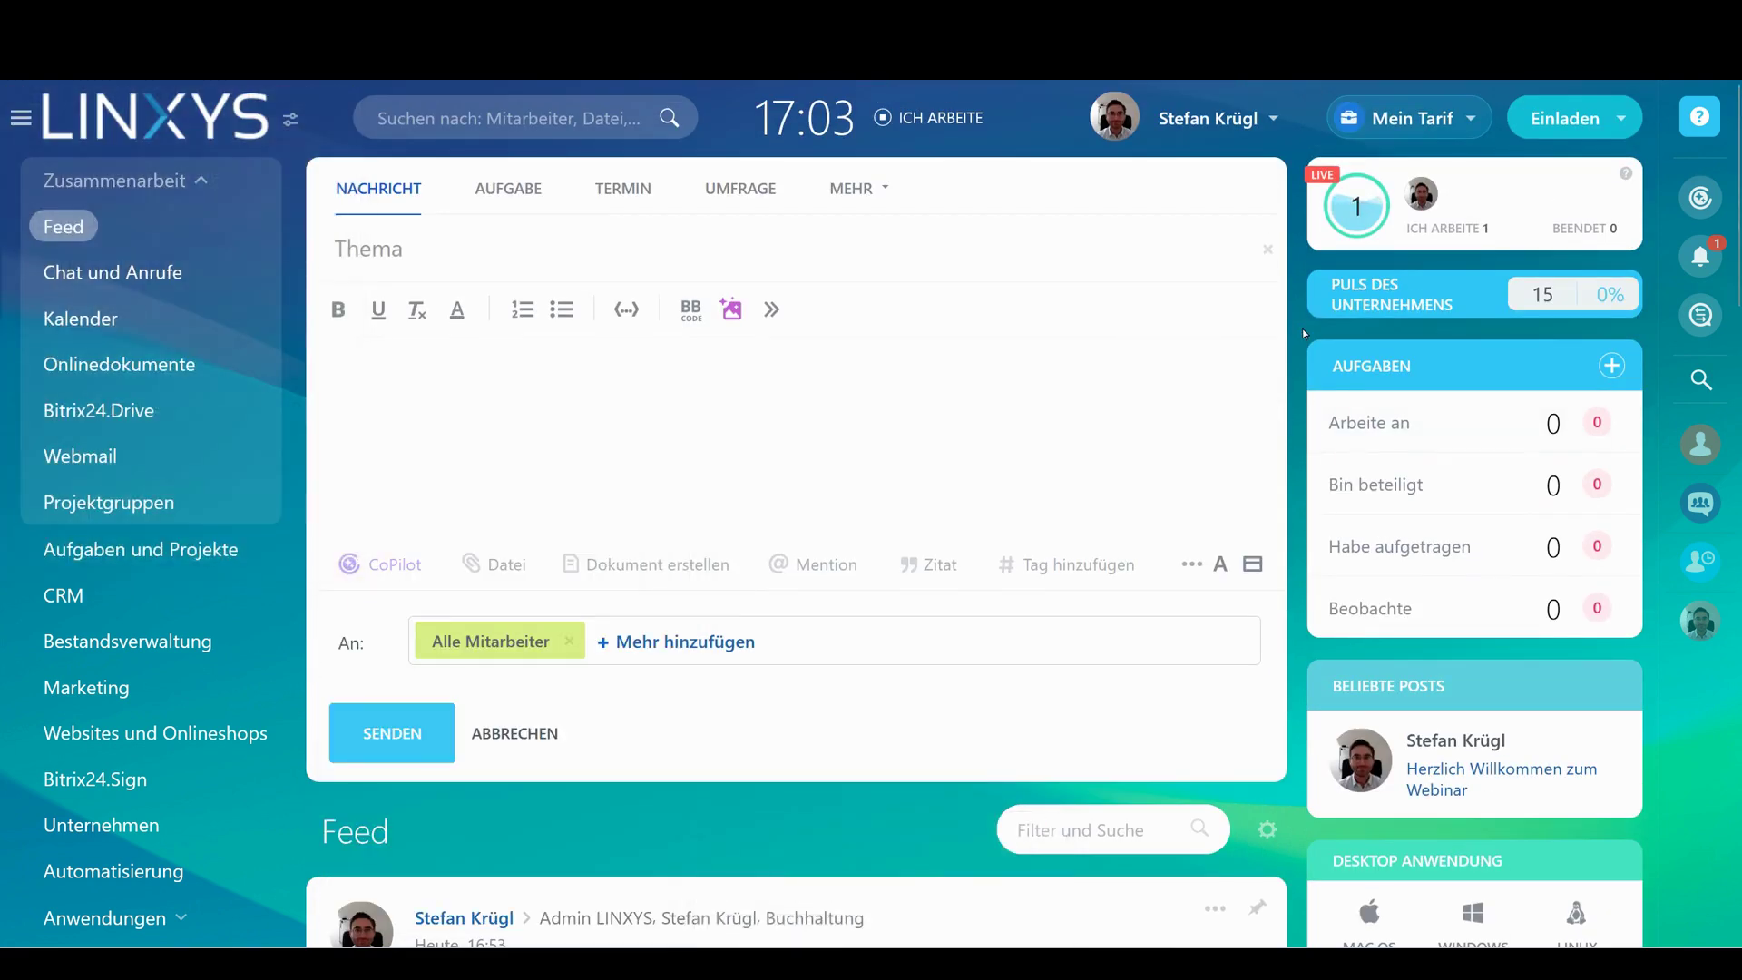
# Reopen CoPilot from the message body, view Offener CoPilot, close it, and go to CRM
pyautogui.click(747, 454)
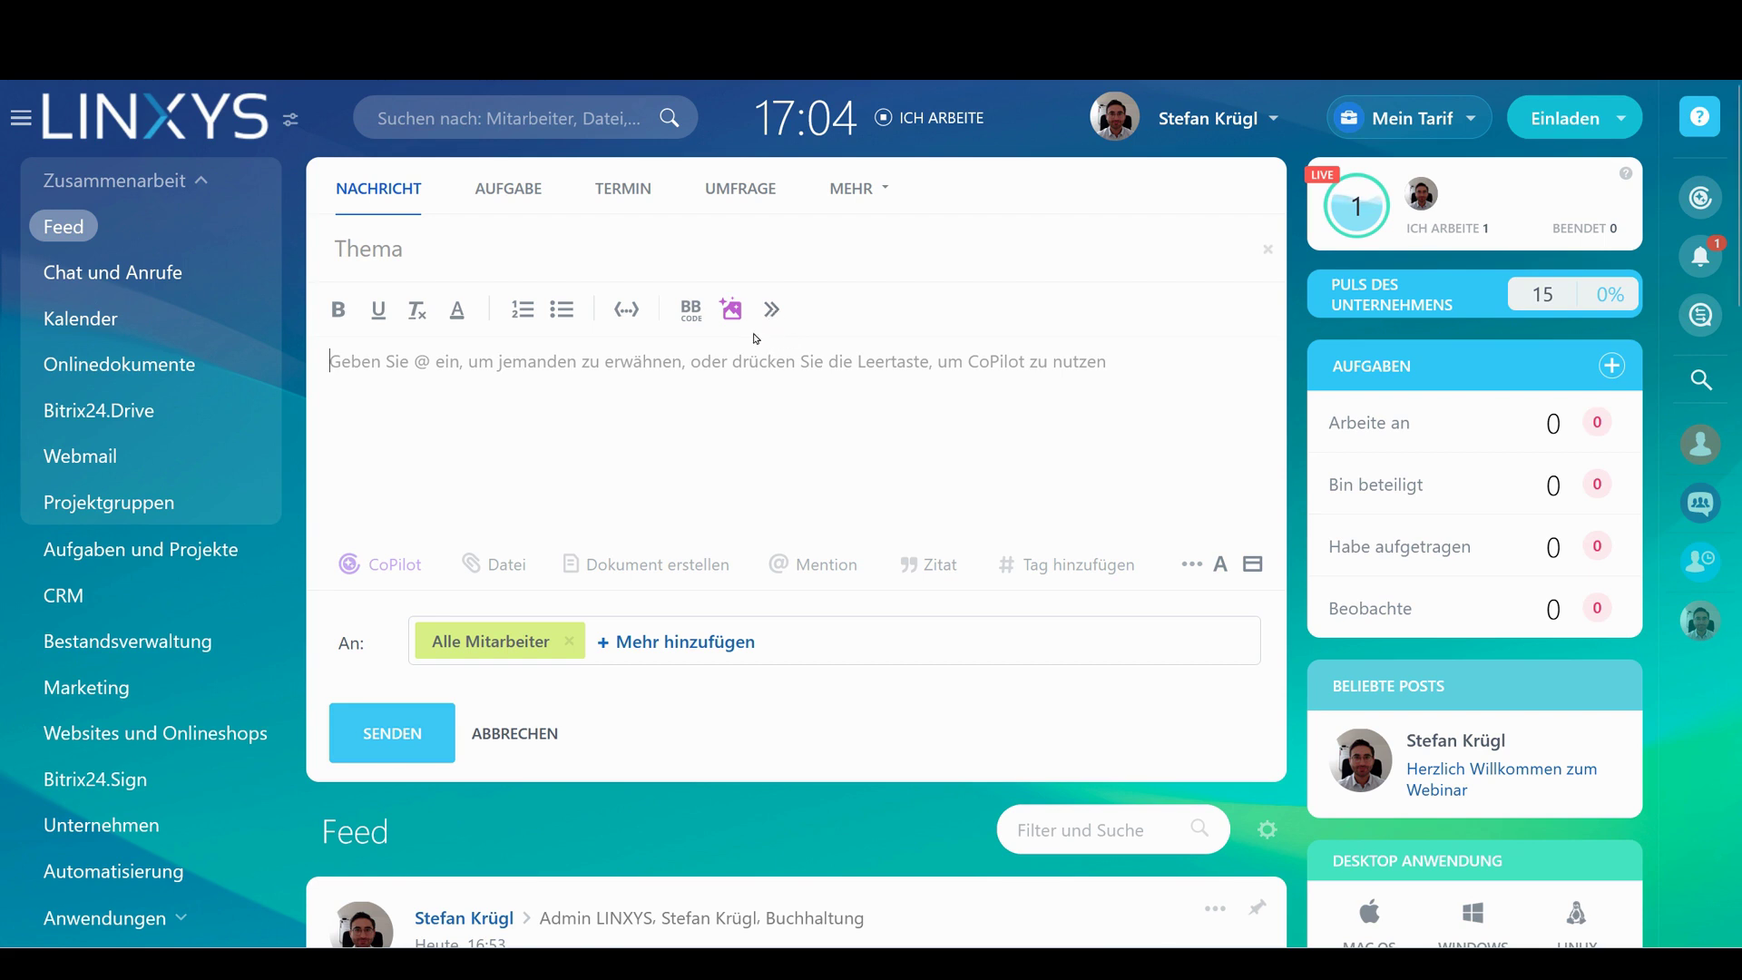
pyautogui.click(381, 564)
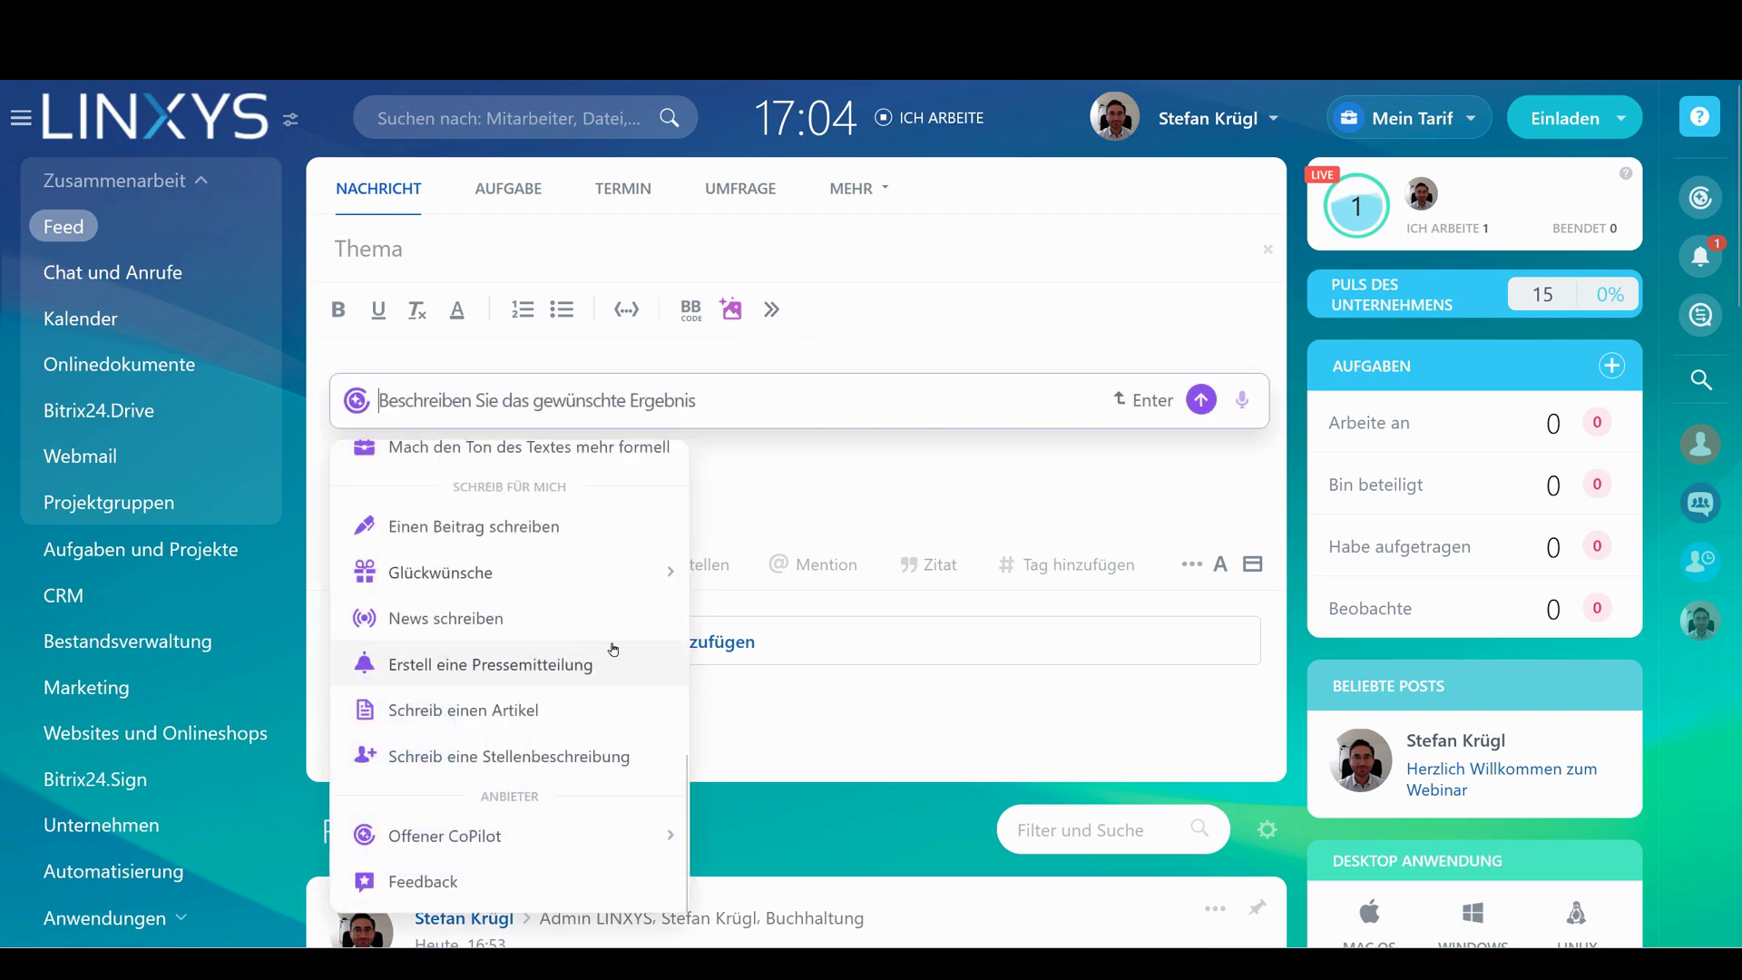
pyautogui.moveTo(497, 835)
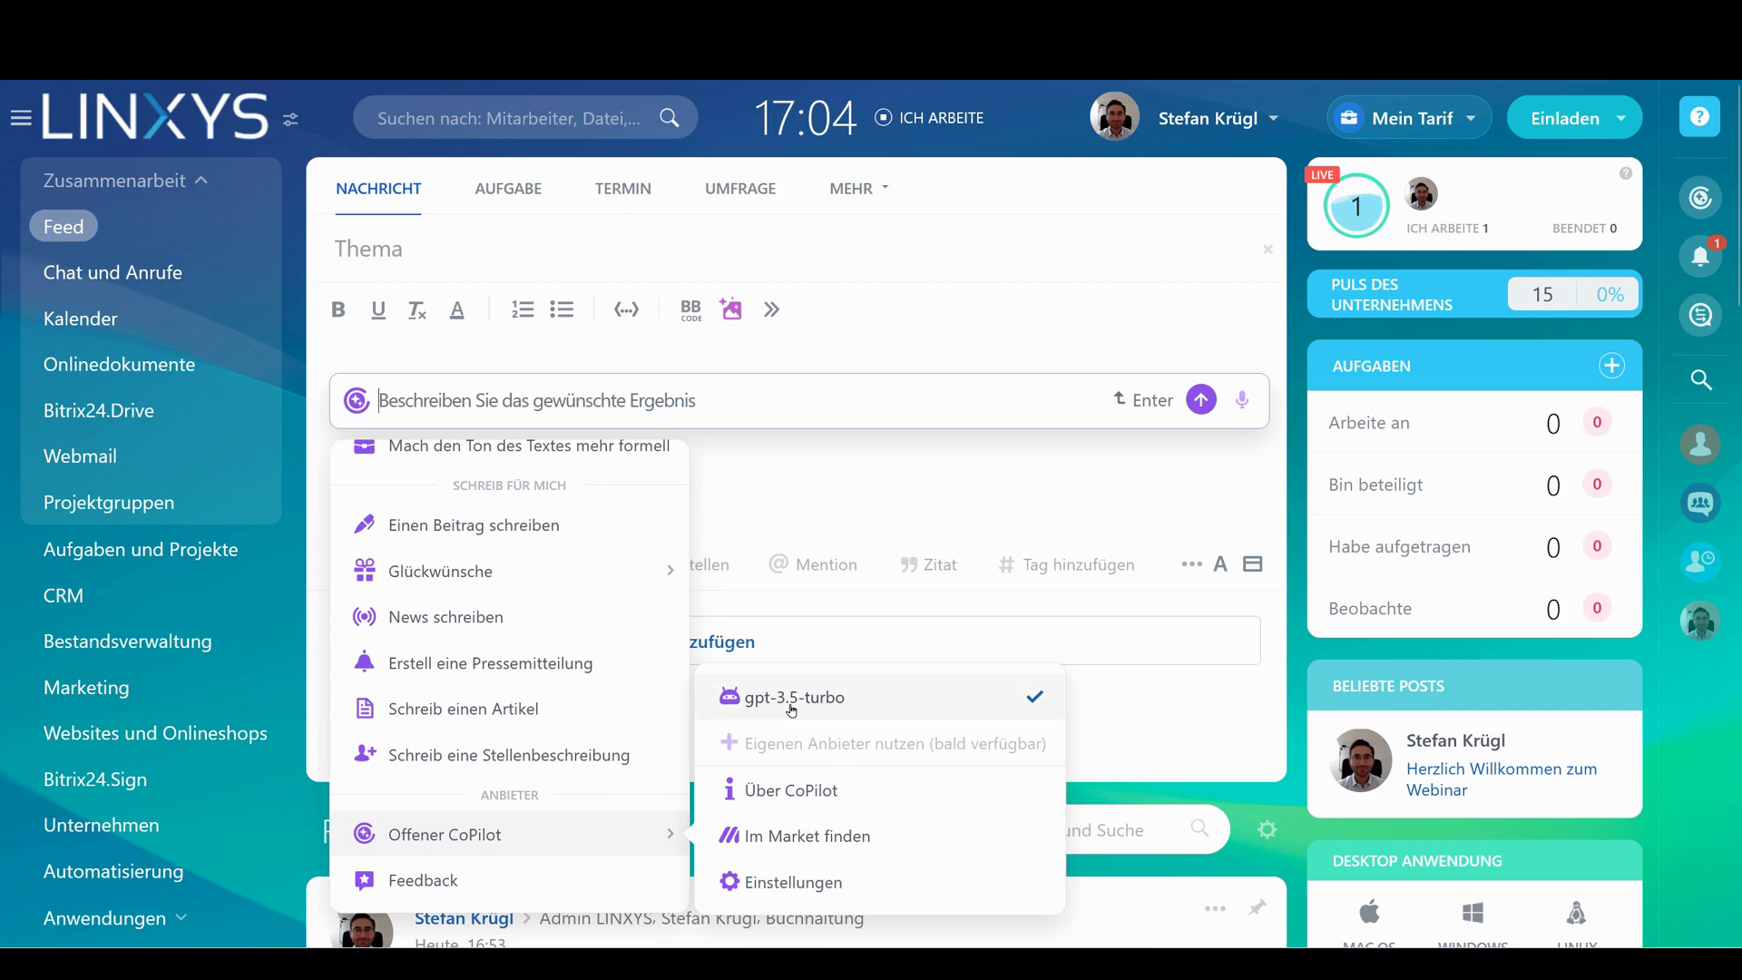
pyautogui.click(857, 501)
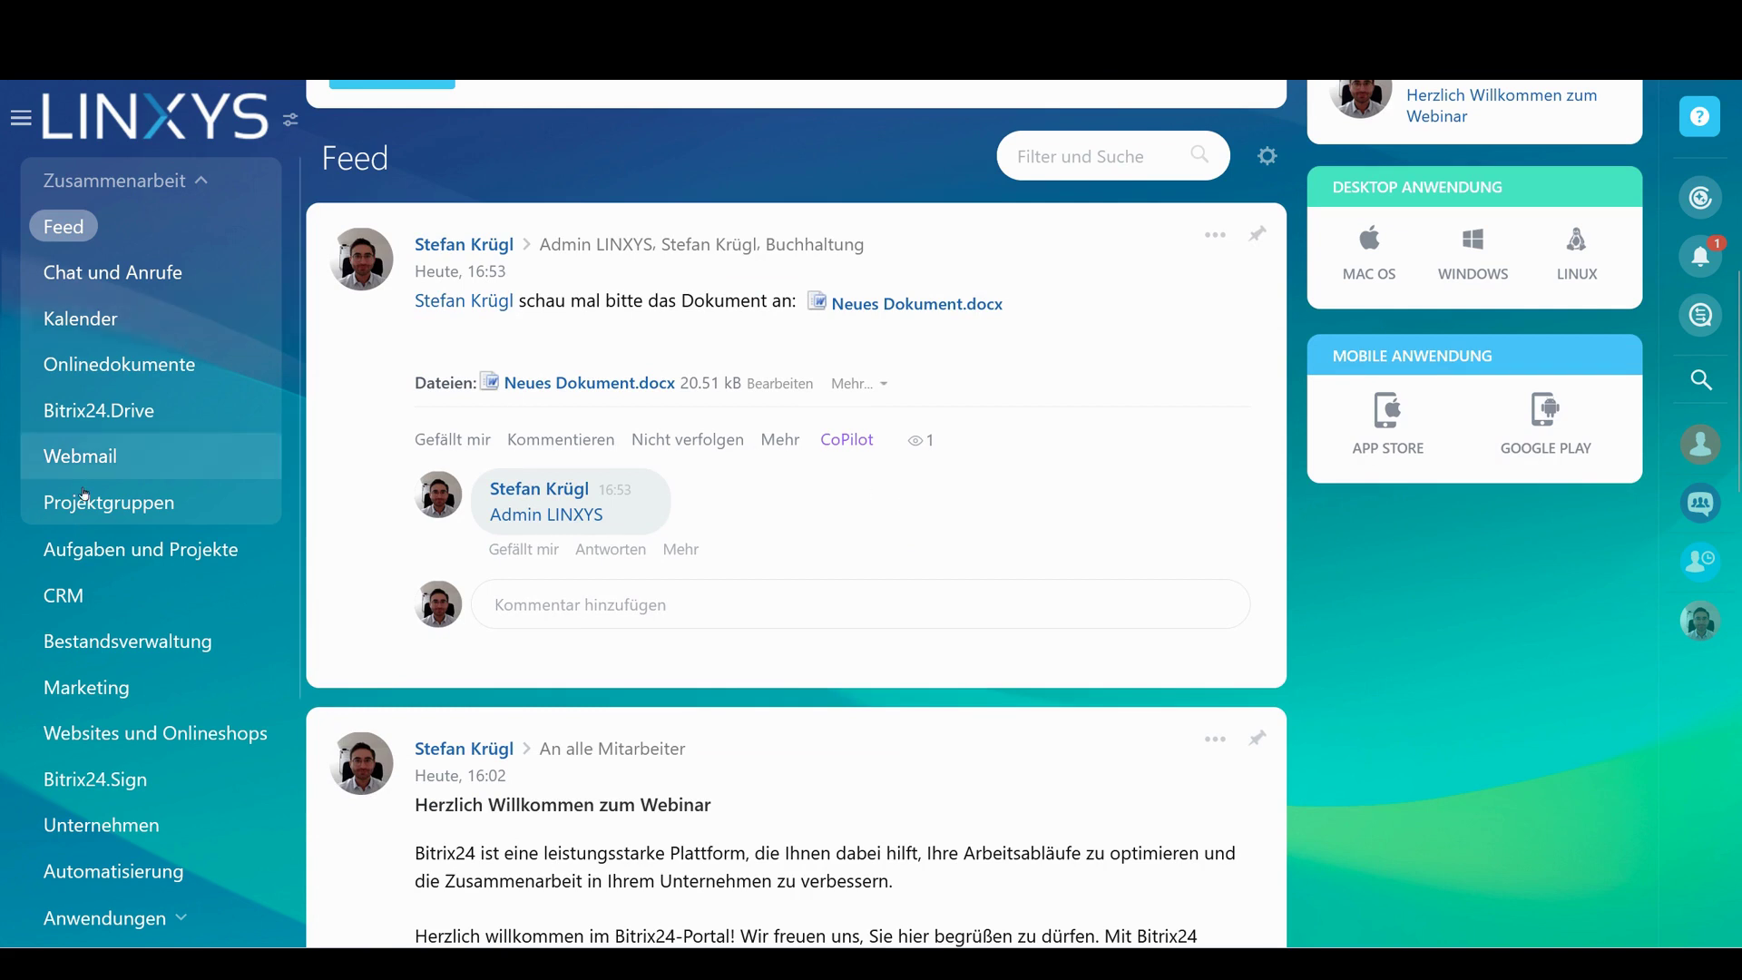
pyautogui.click(103, 603)
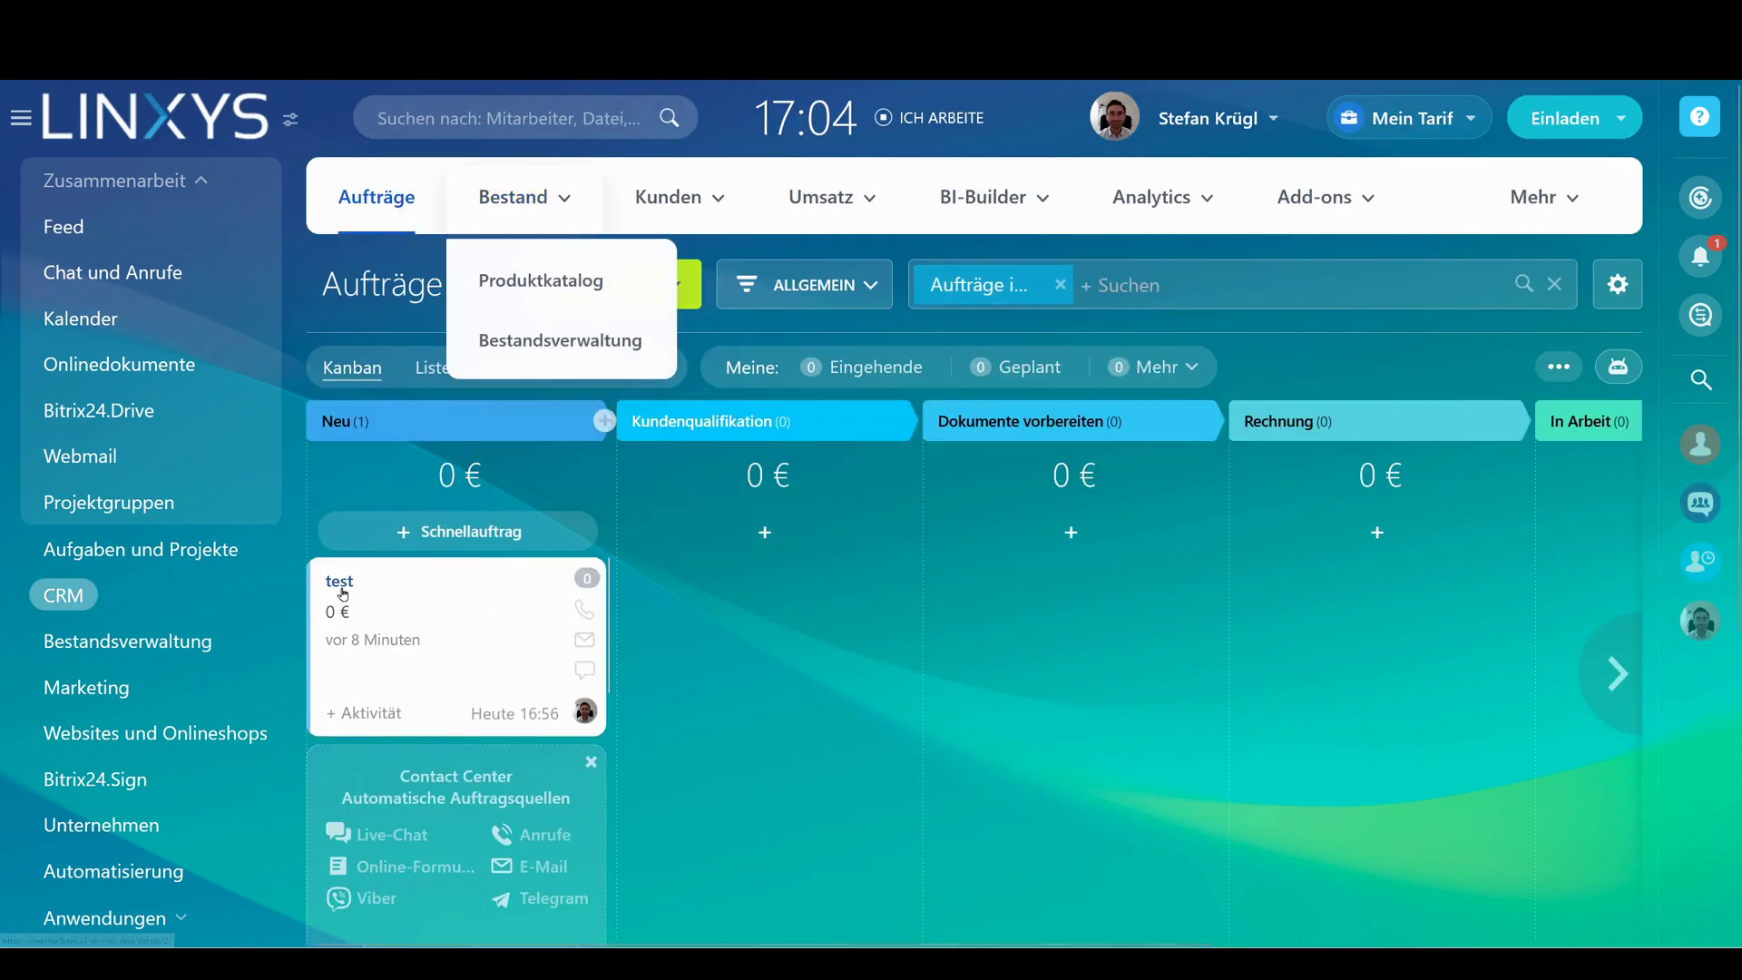
# Open the test deal, browse its document templates twice without choosing, then close it
pyautogui.moveTo(427, 586)
pyautogui.mouseDown()
pyautogui.moveTo(1194, 584)
pyautogui.moveTo(454, 590)
pyautogui.mouseUp()
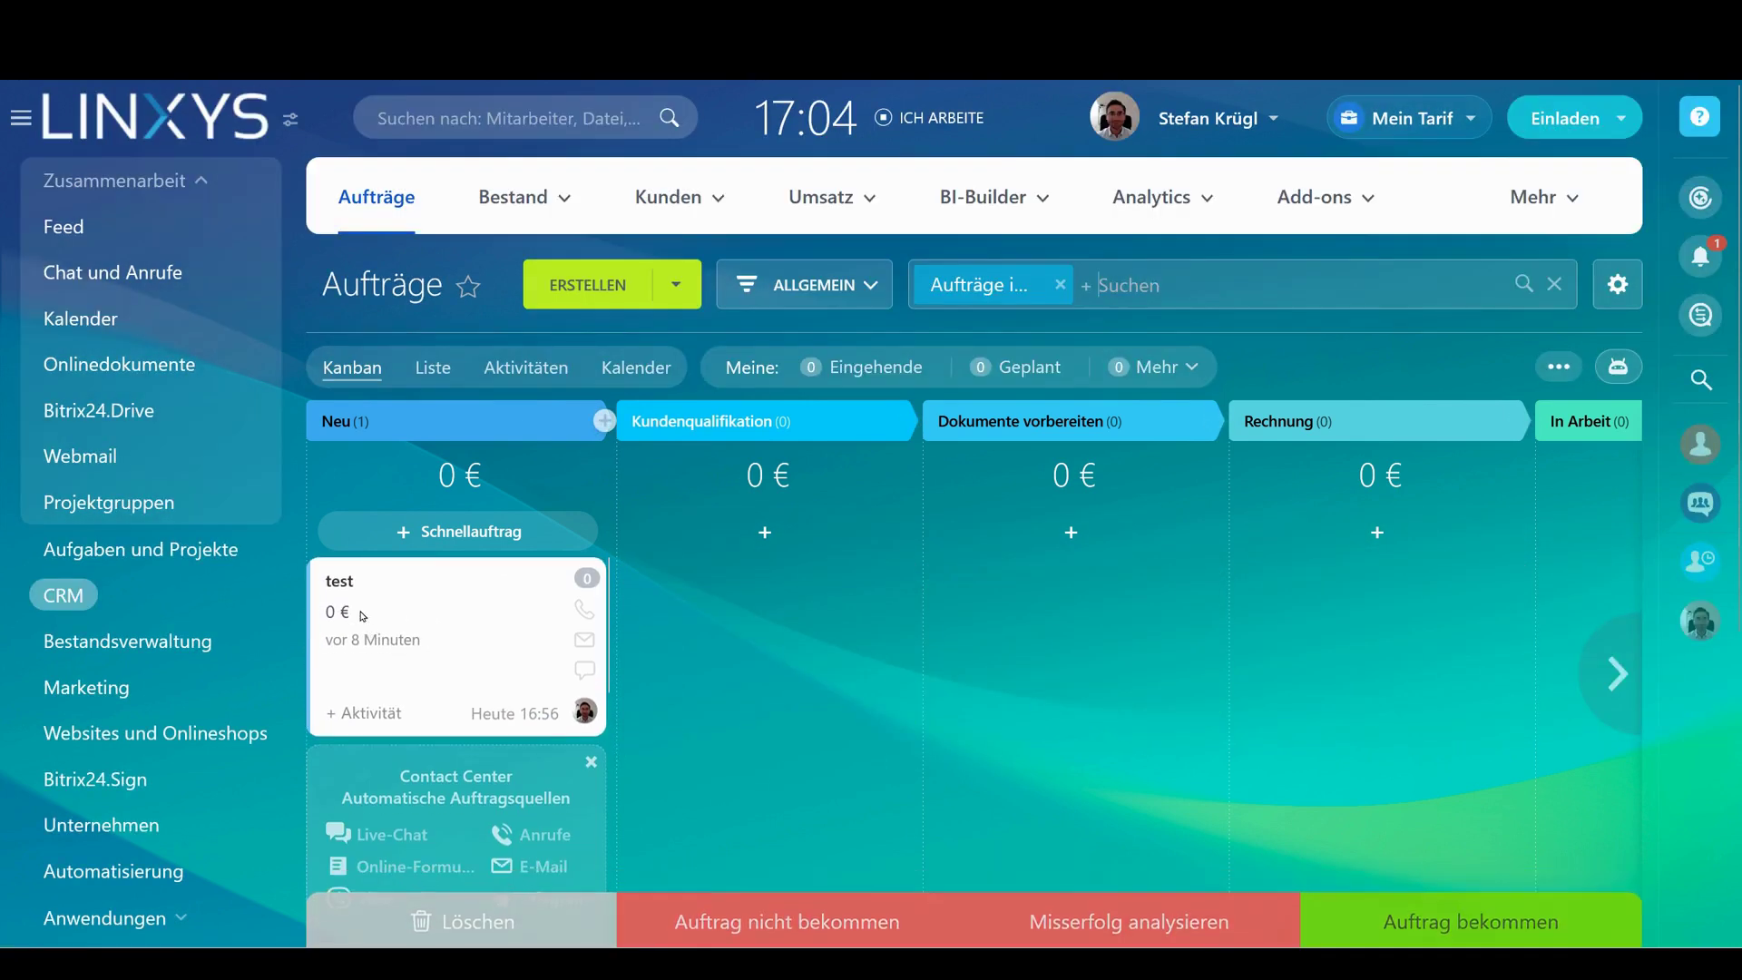
pyautogui.click(339, 582)
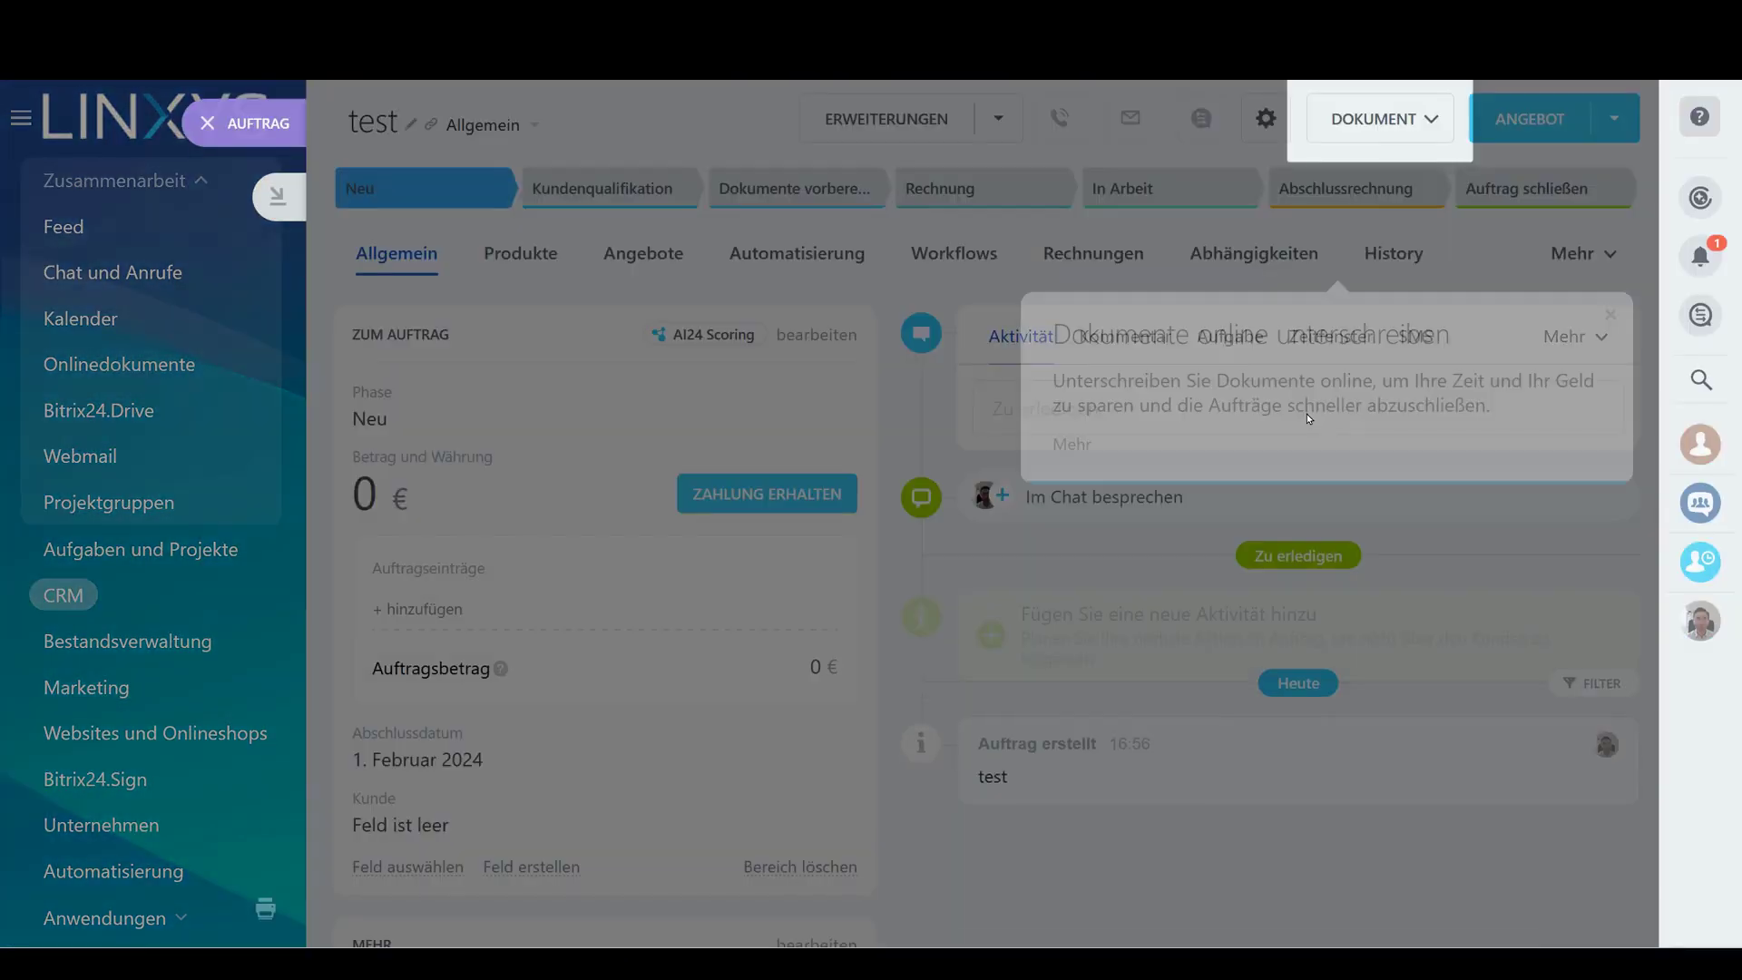
pyautogui.click(1612, 181)
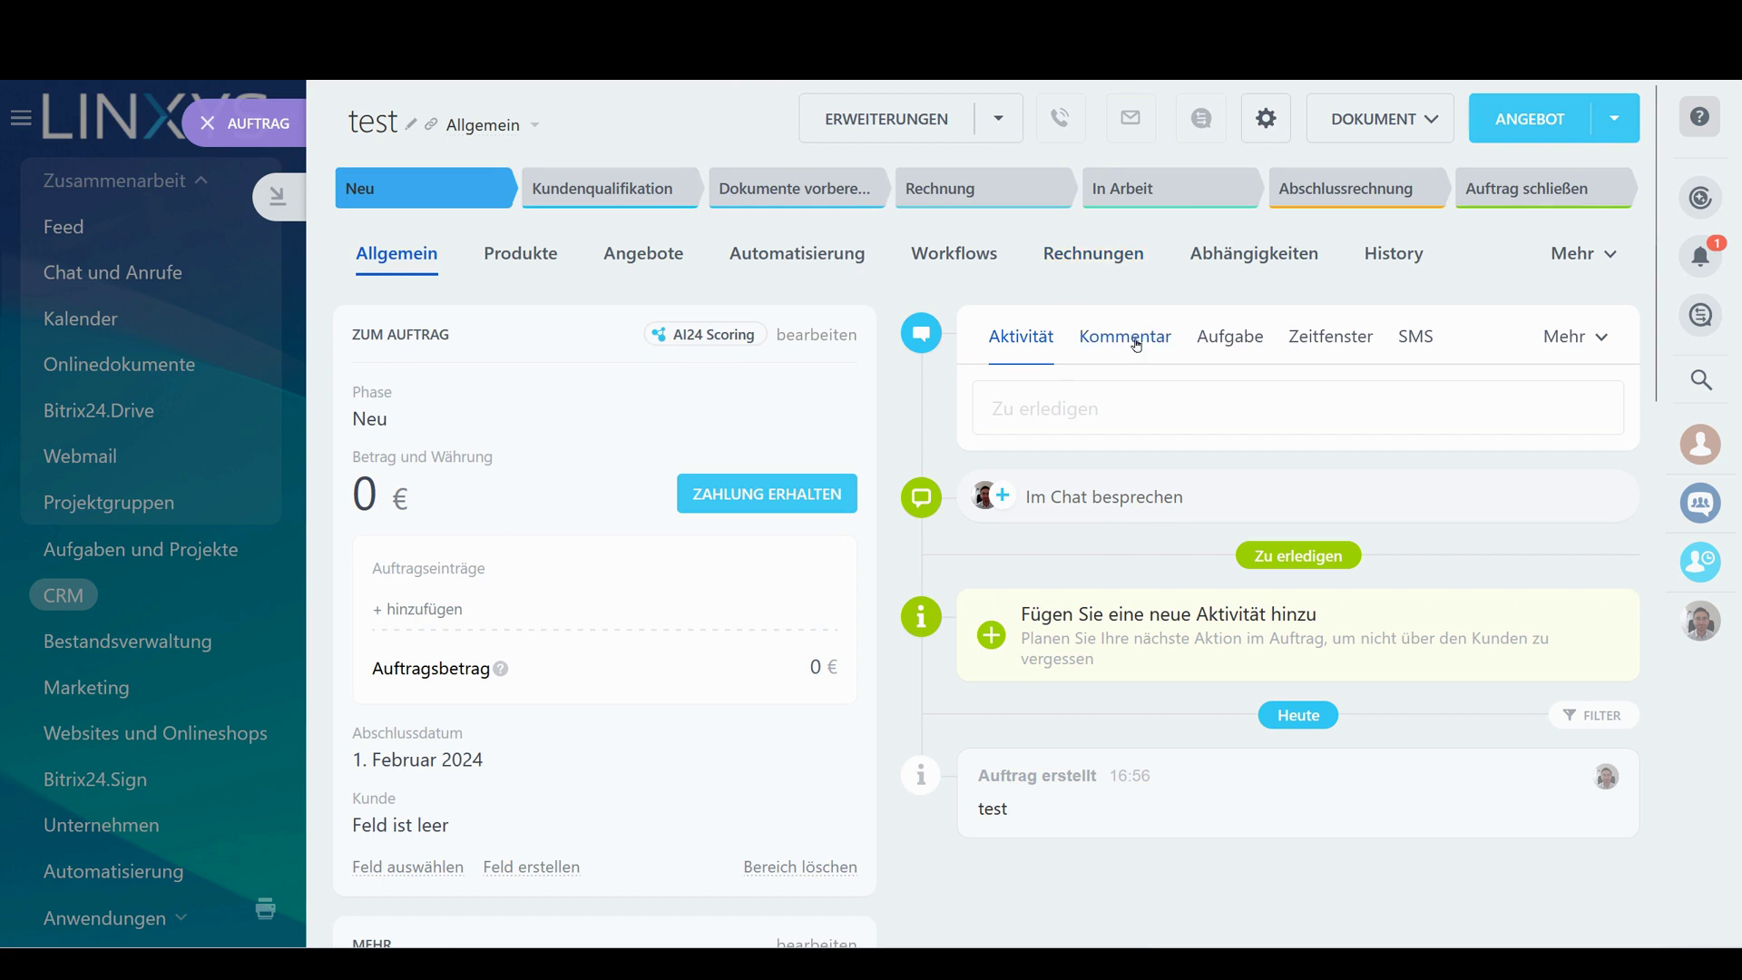
pyautogui.click(1439, 115)
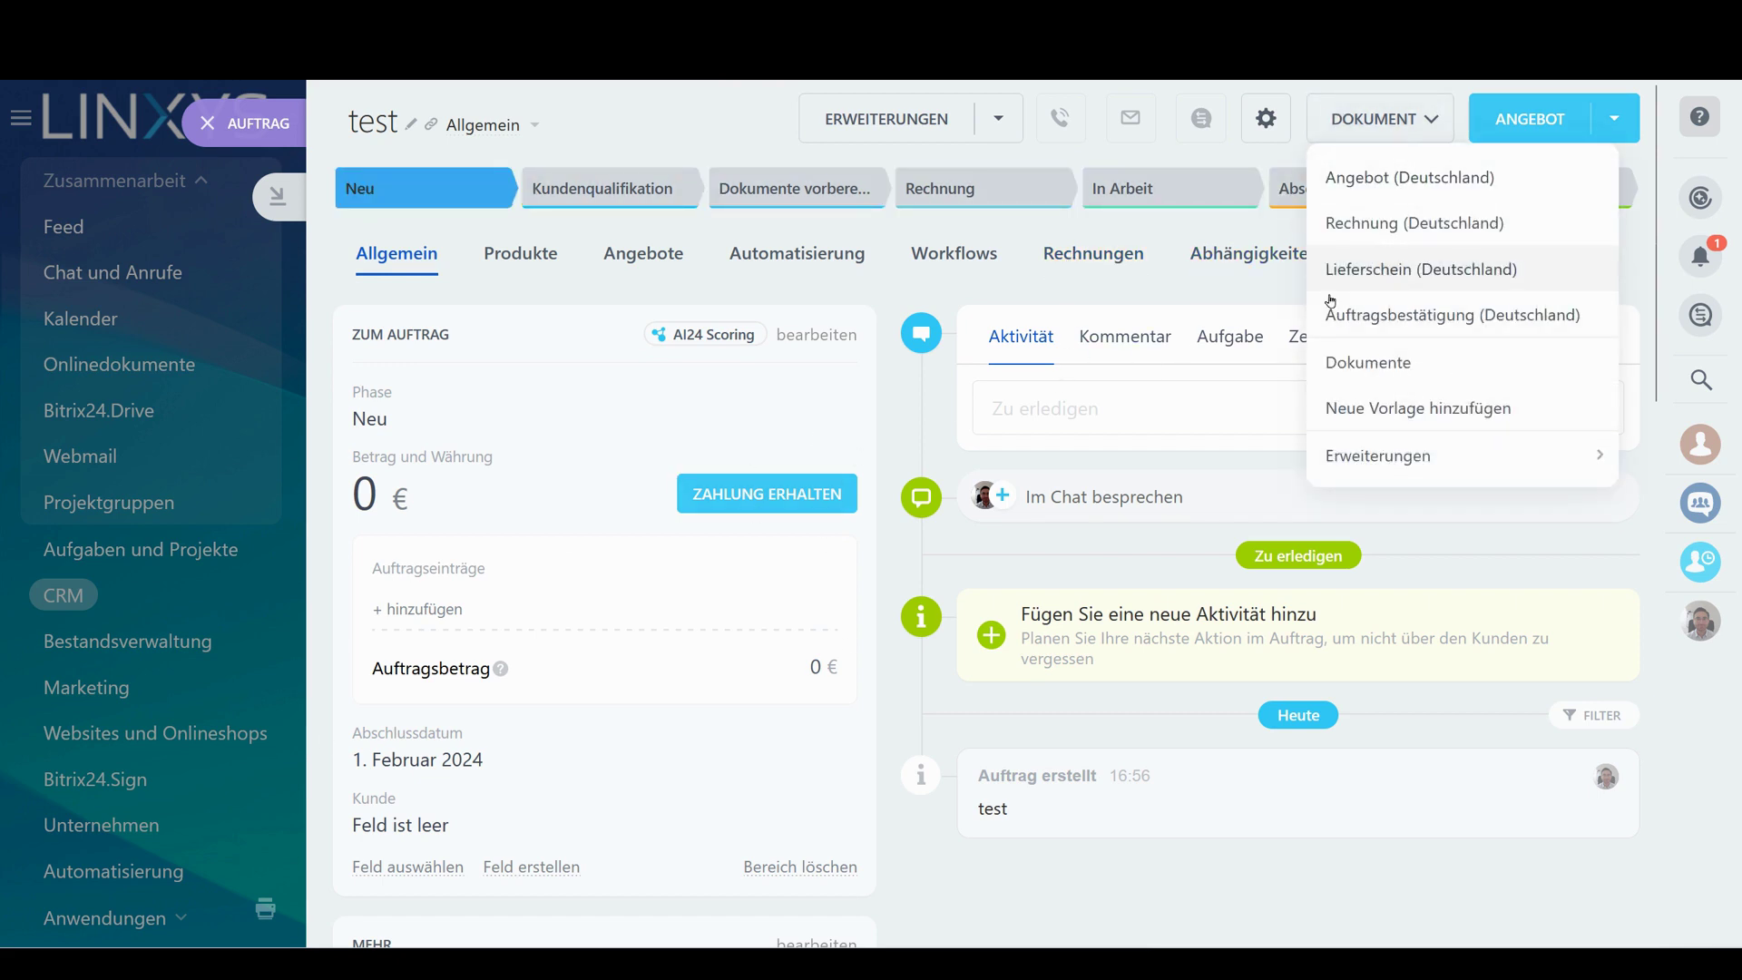
pyautogui.click(1141, 560)
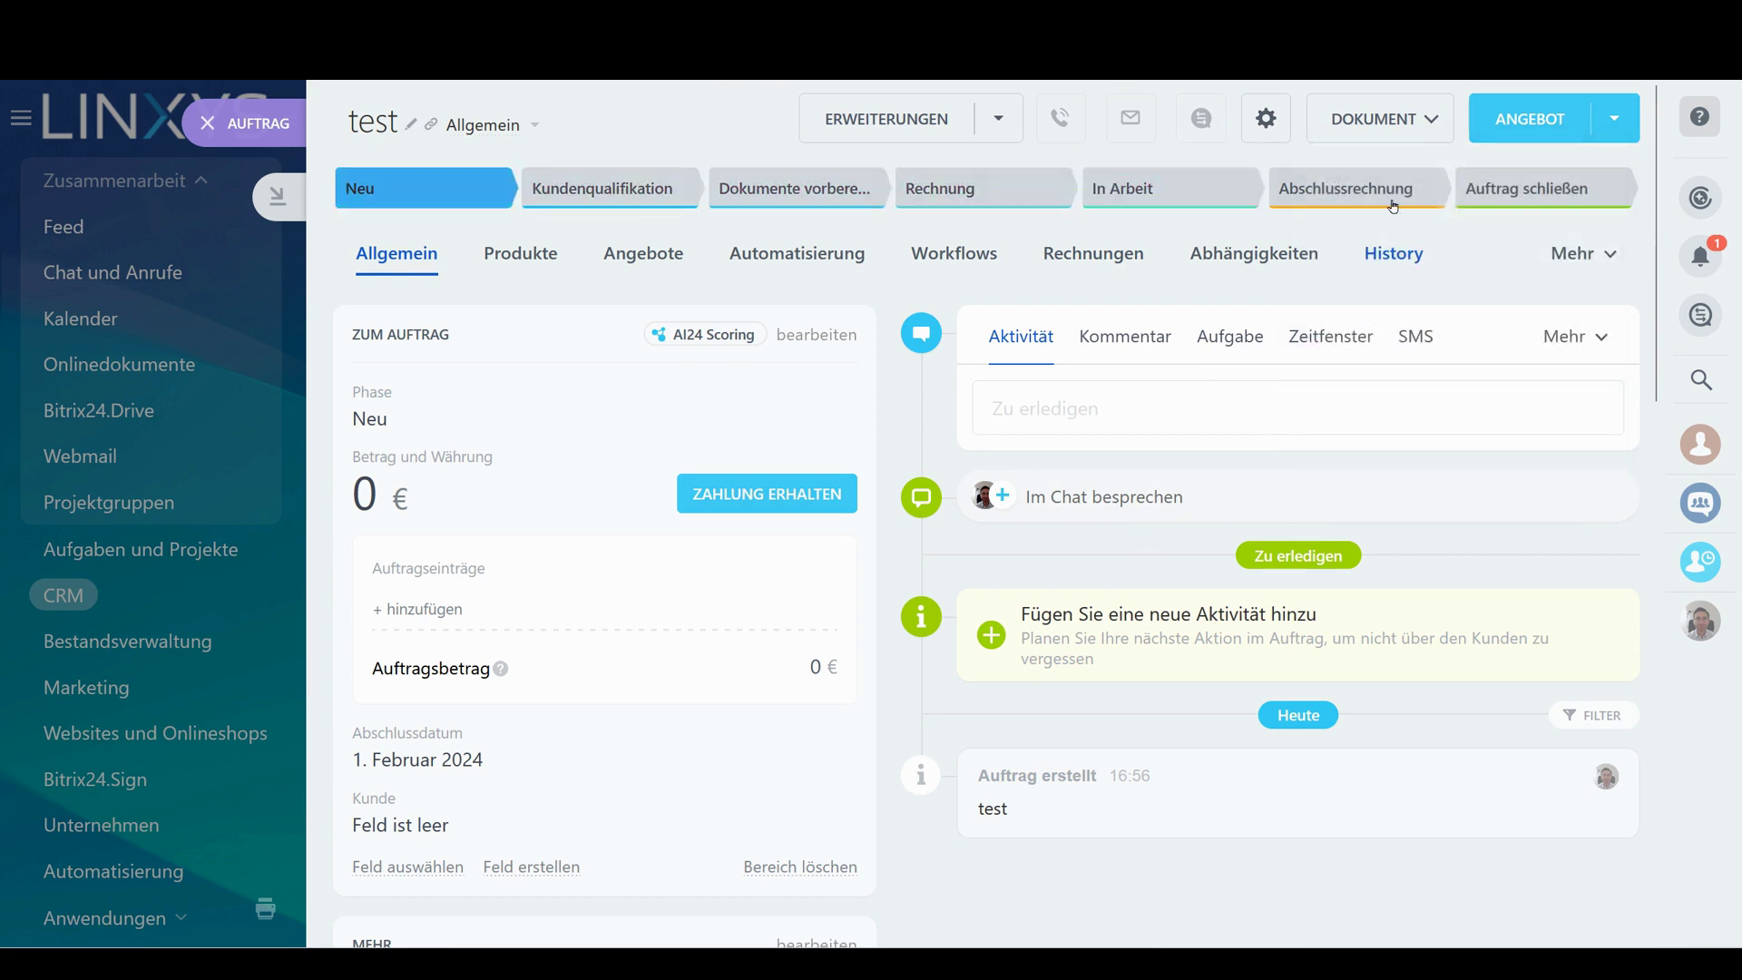
pyautogui.click(1380, 119)
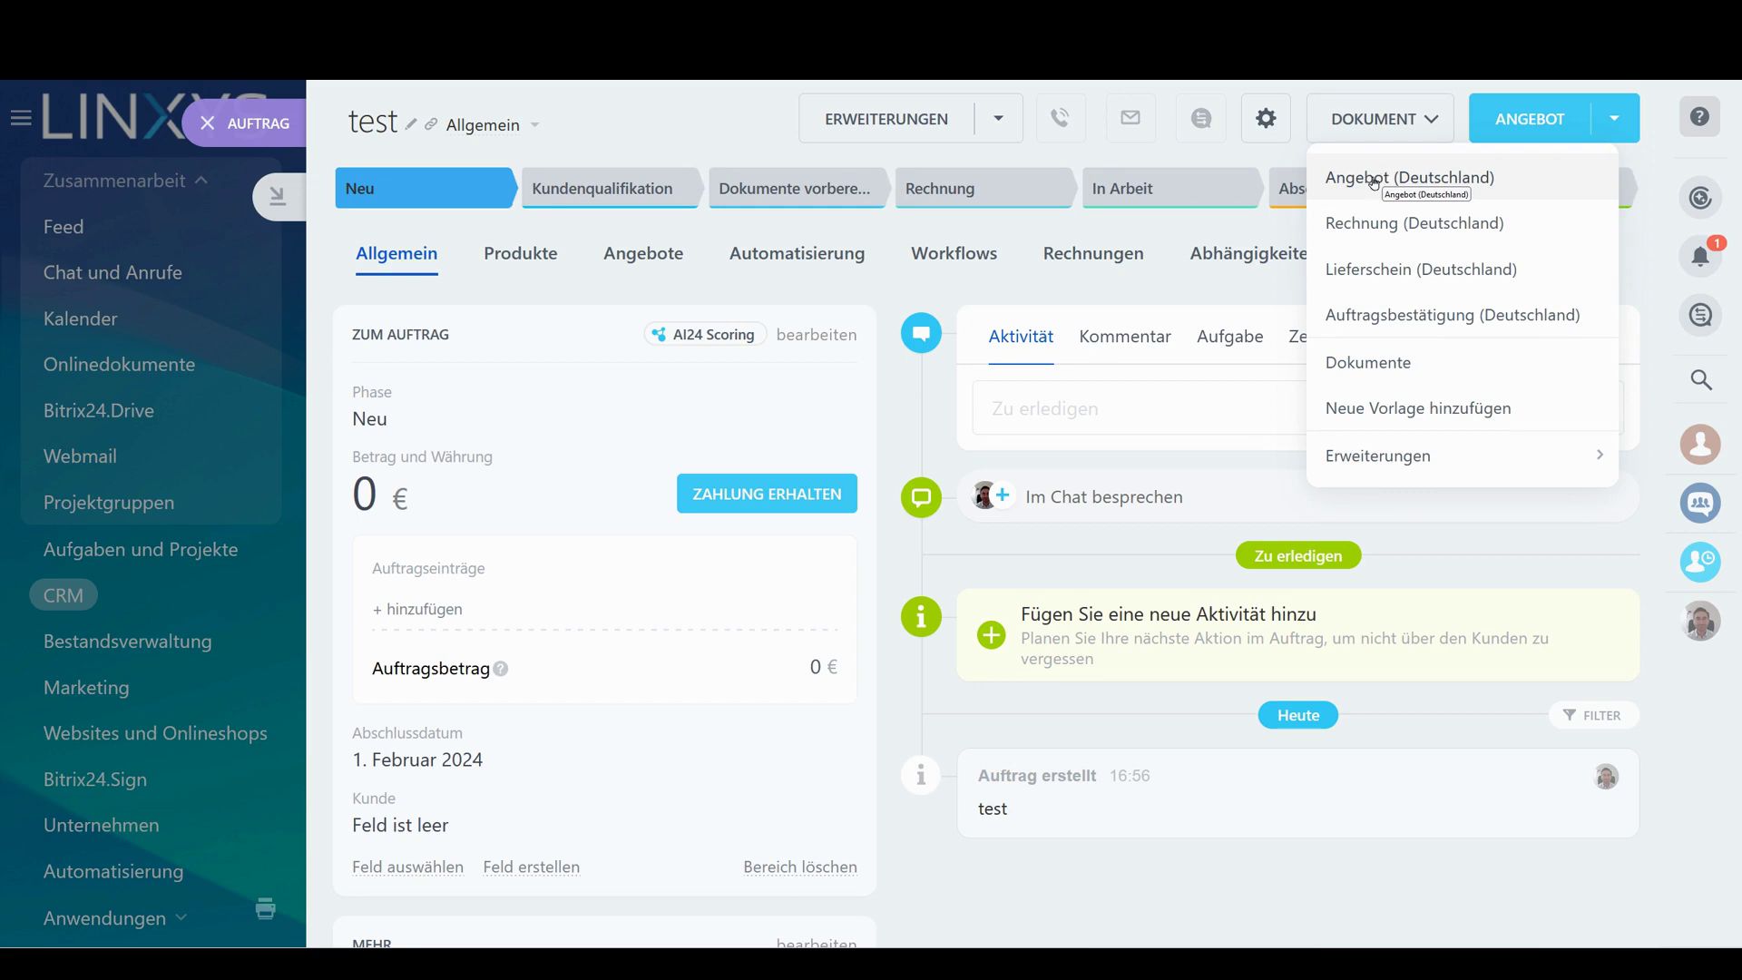
pyautogui.click(926, 398)
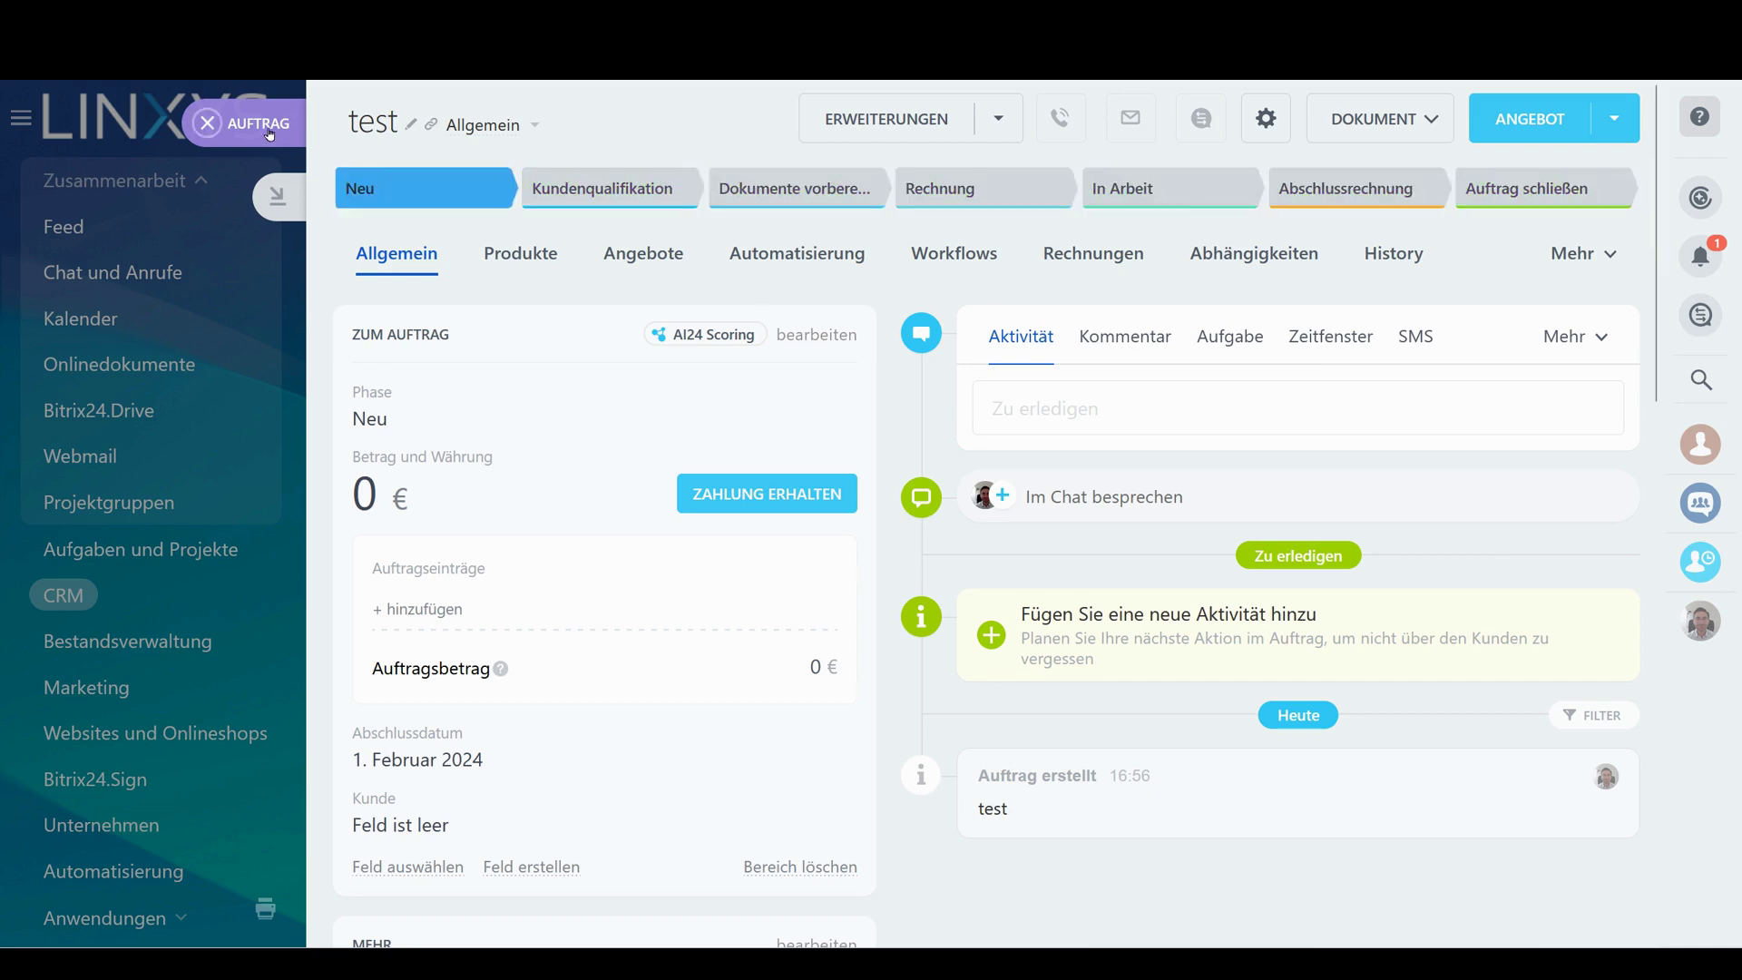
pyautogui.click(265, 132)
pyautogui.click(945, 891)
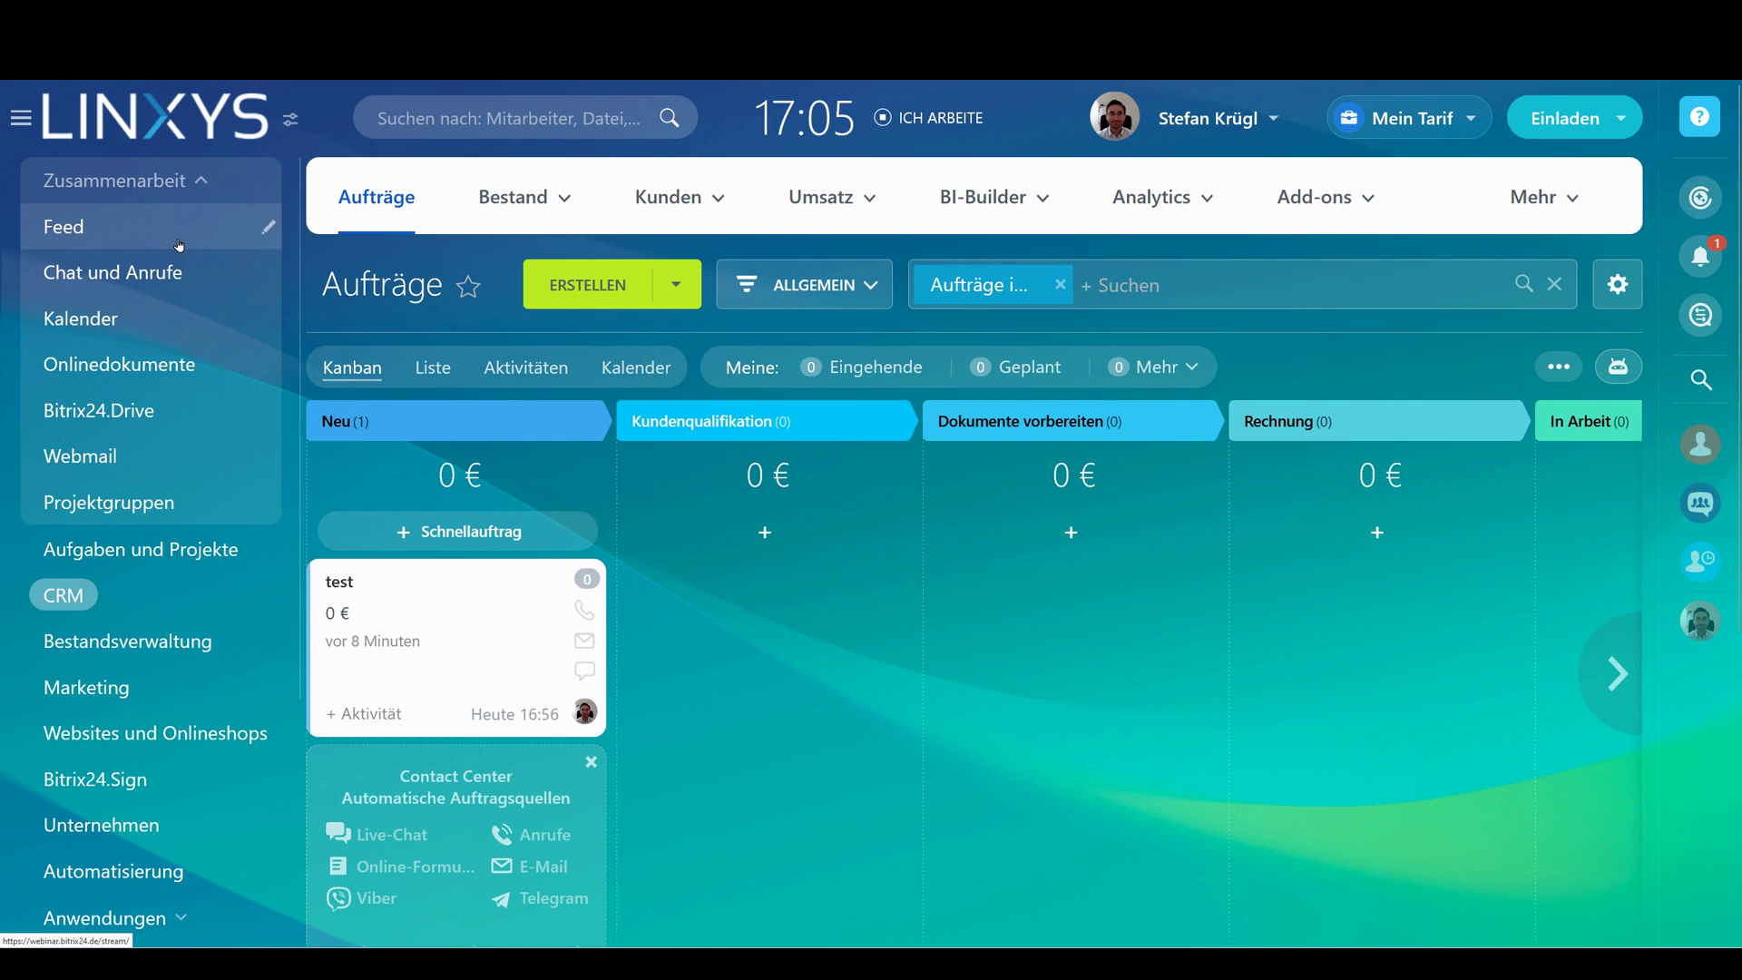
# Back in the Feed, expand the comment, select the Projektmanagement bullet, and start a new workgroup
pyautogui.click(179, 245)
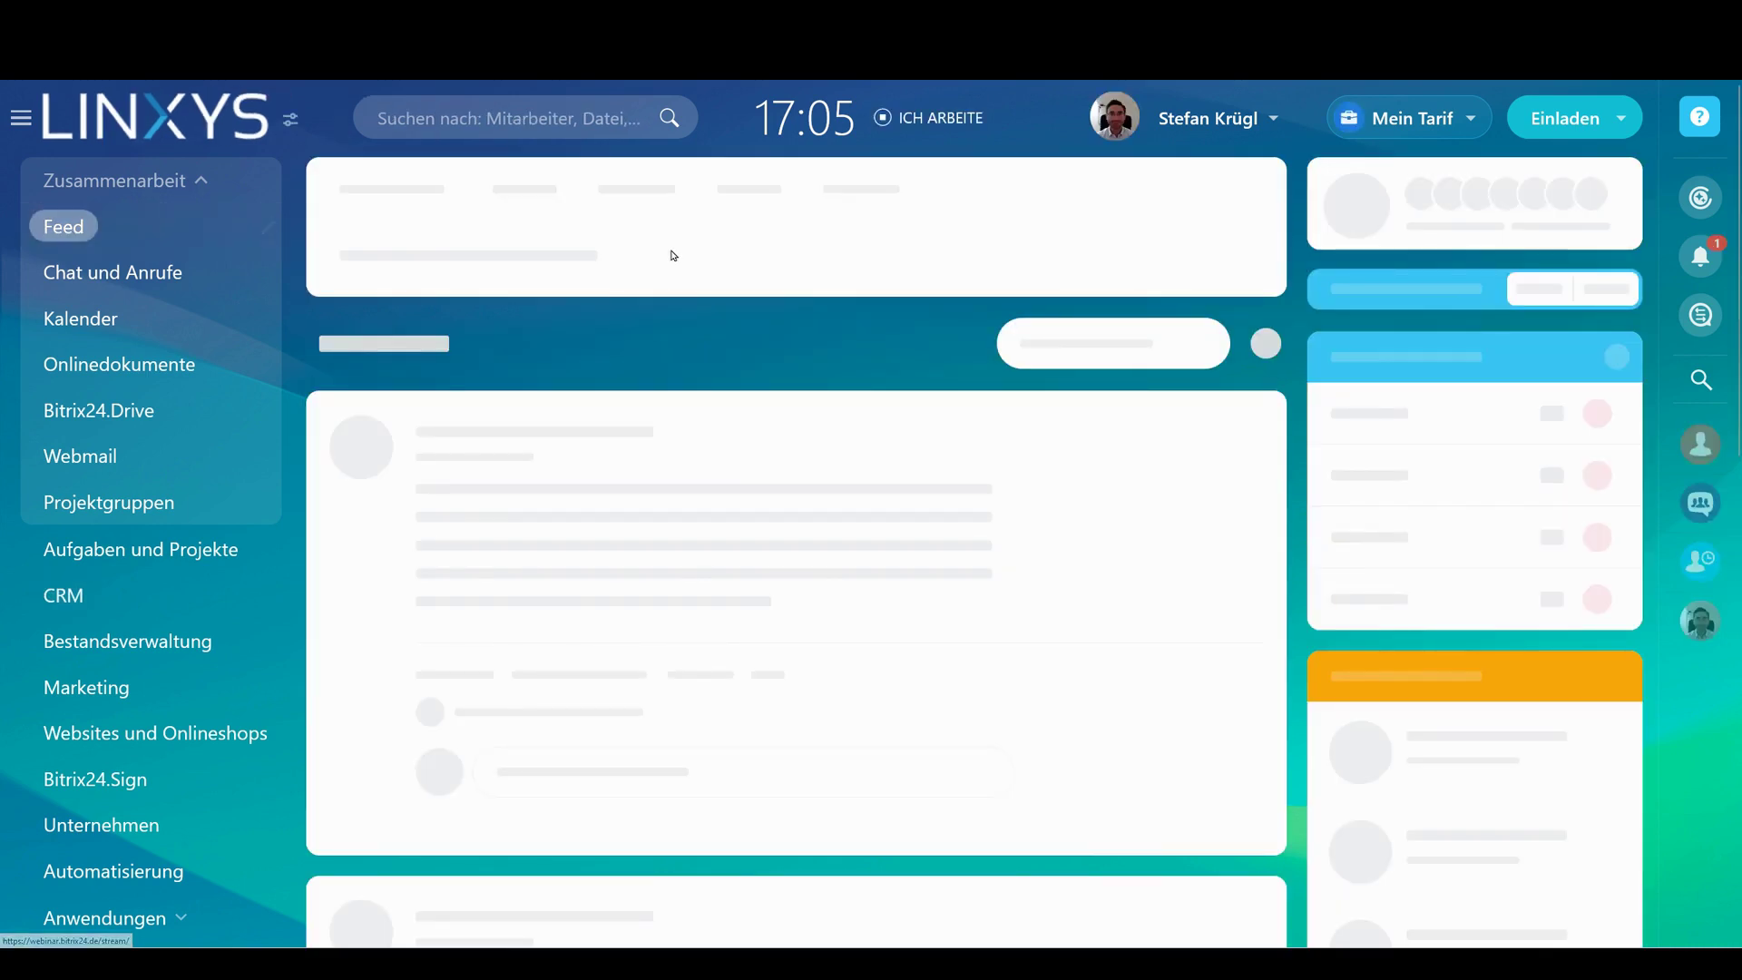
pyautogui.scroll(-5, 742, 265)
pyautogui.click(837, 466)
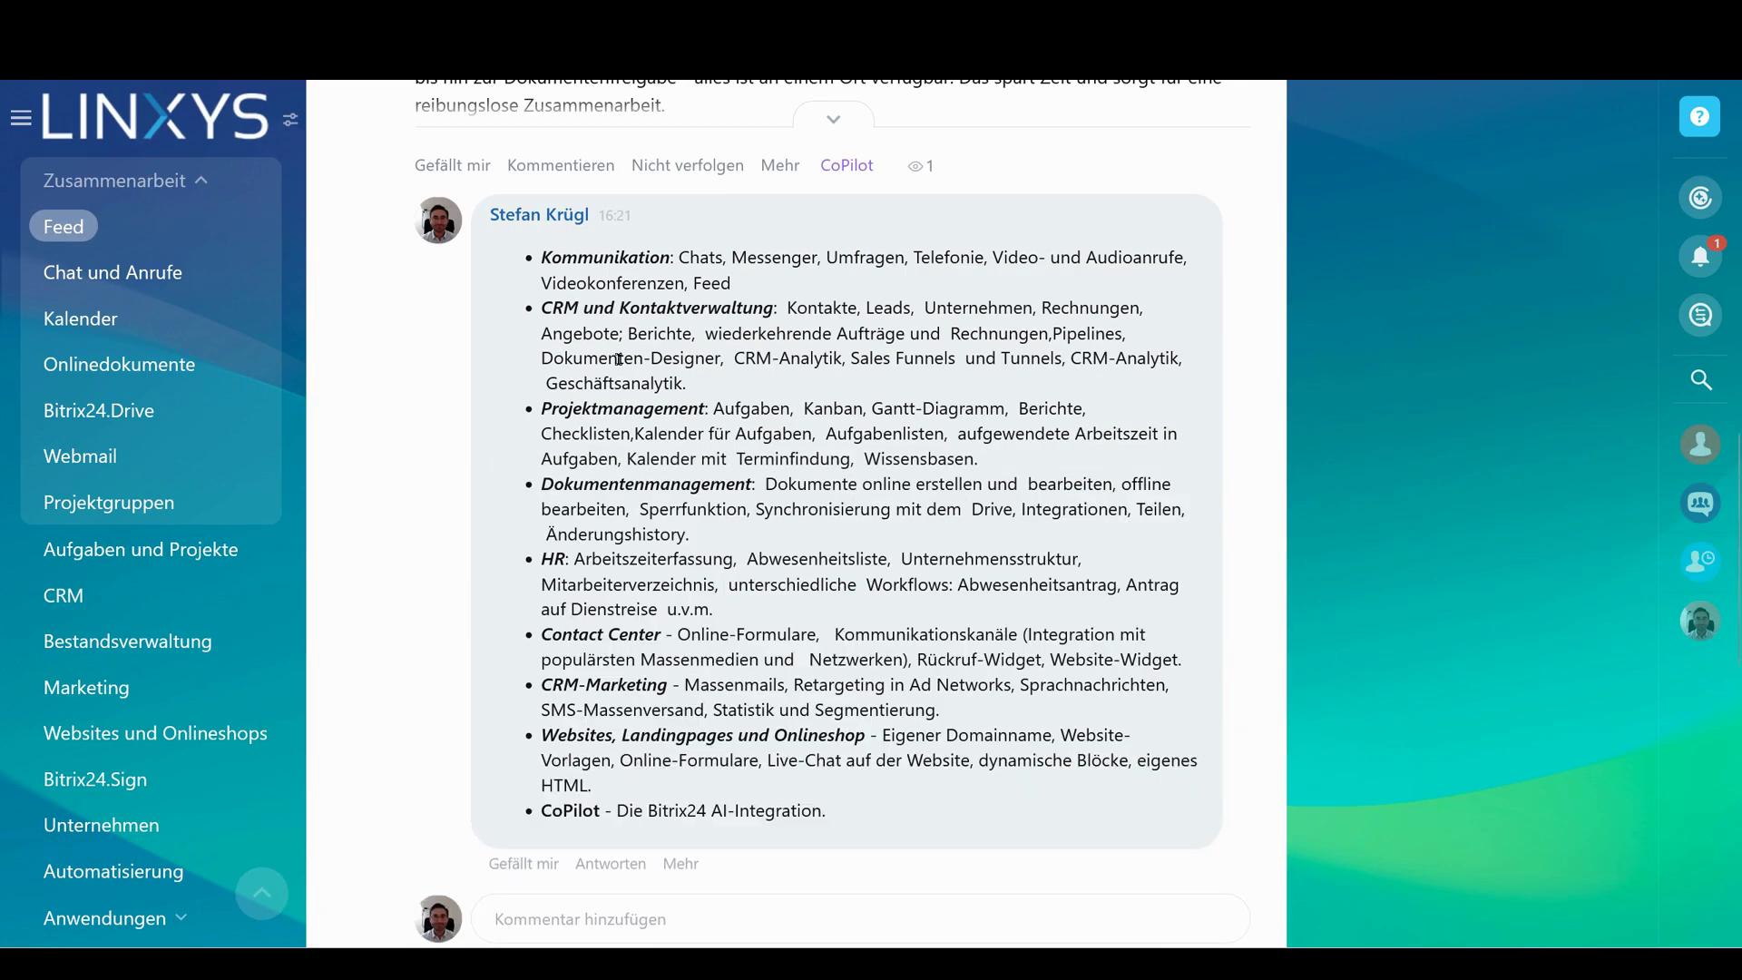
pyautogui.moveTo(542, 408); pyautogui.dragTo(1007, 458)
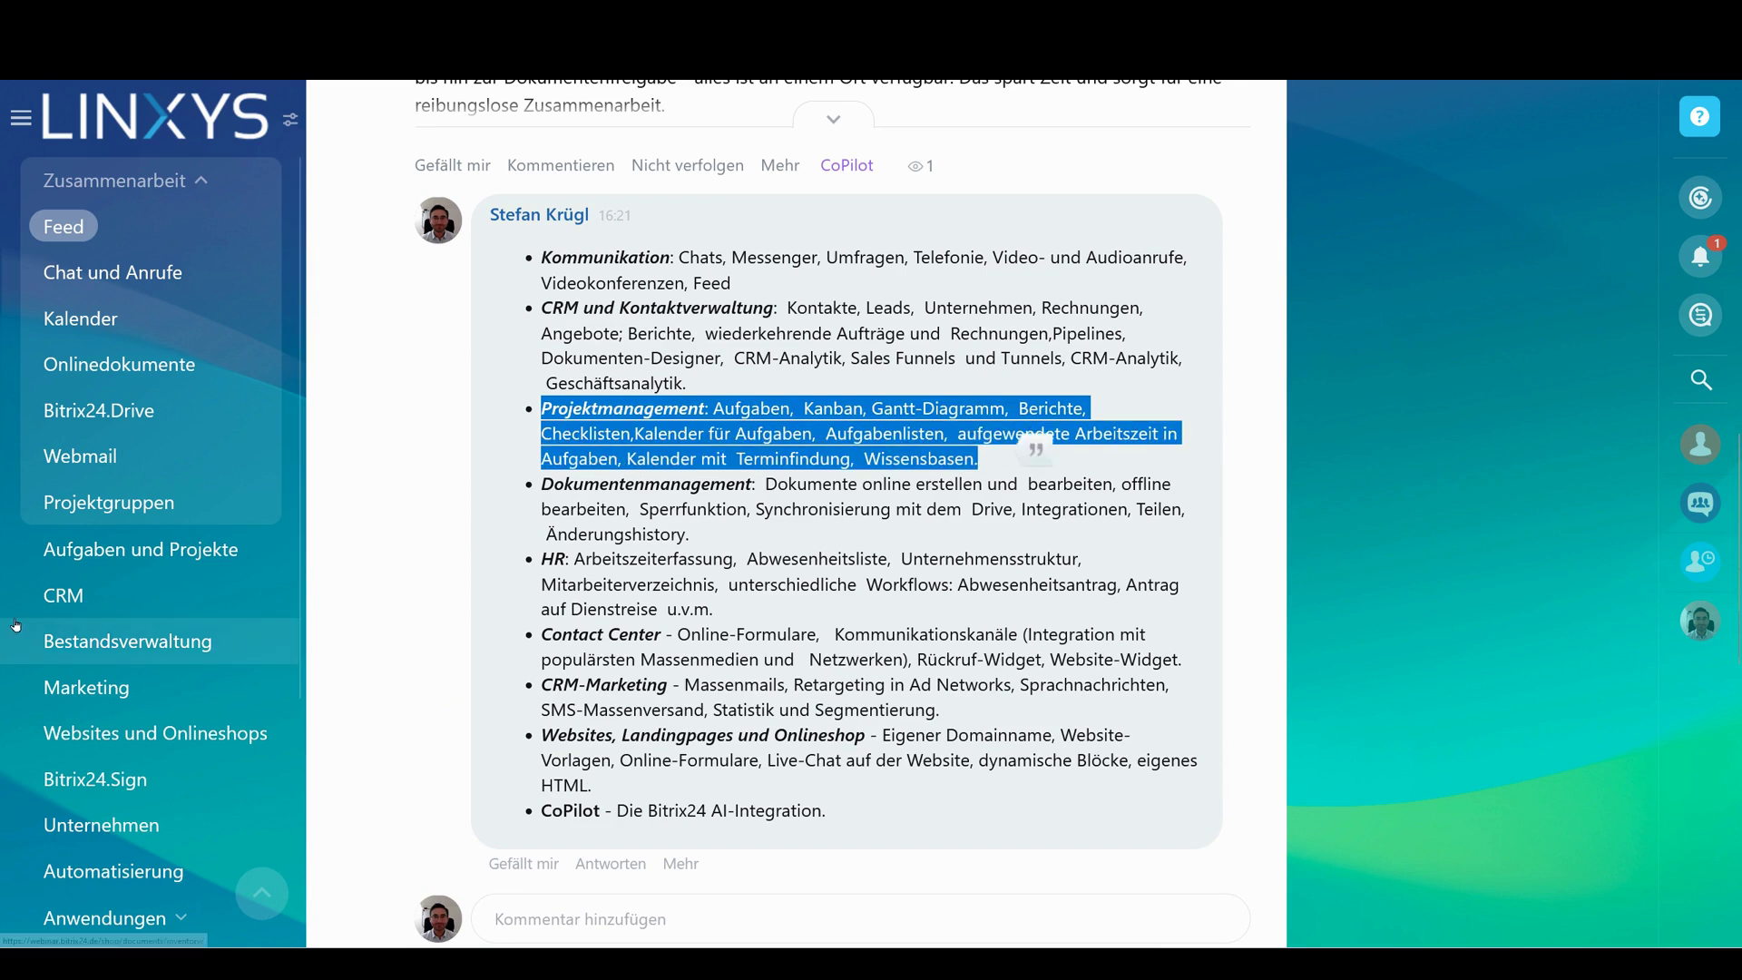
pyautogui.click(22, 502)
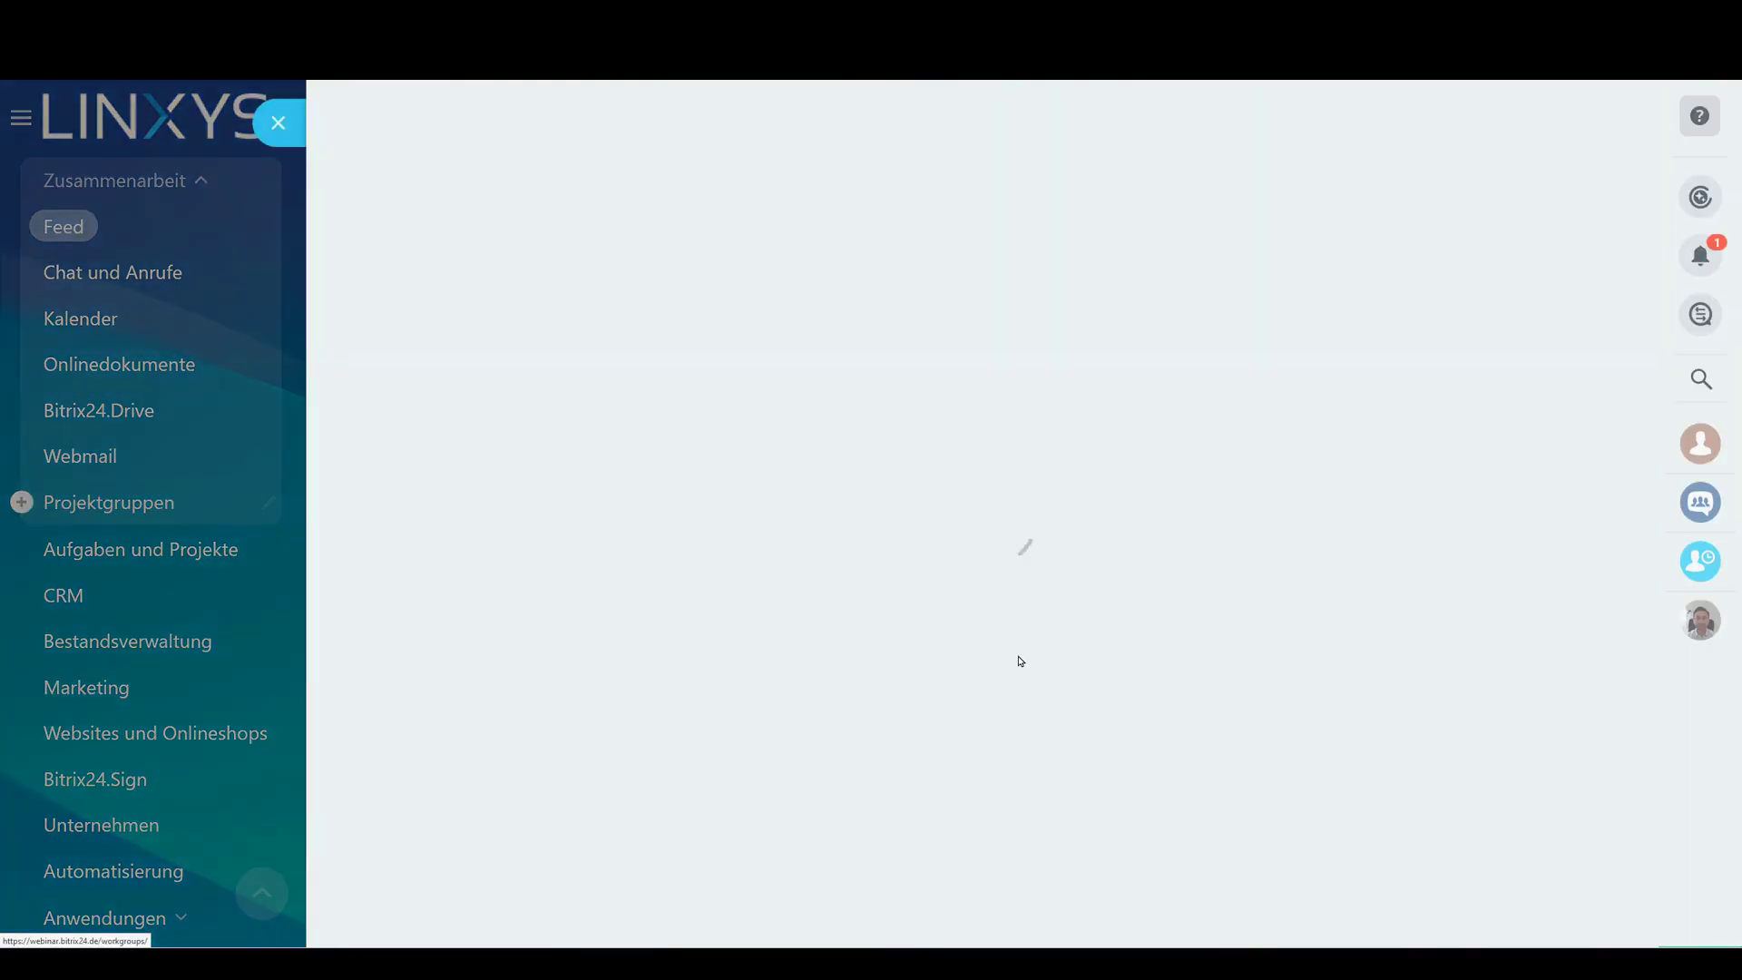
# Set up a plain Gruppe named 'Entwicklerteam On Premise' with Wissensbasis and Market tools disabled
pyautogui.click(640, 667)
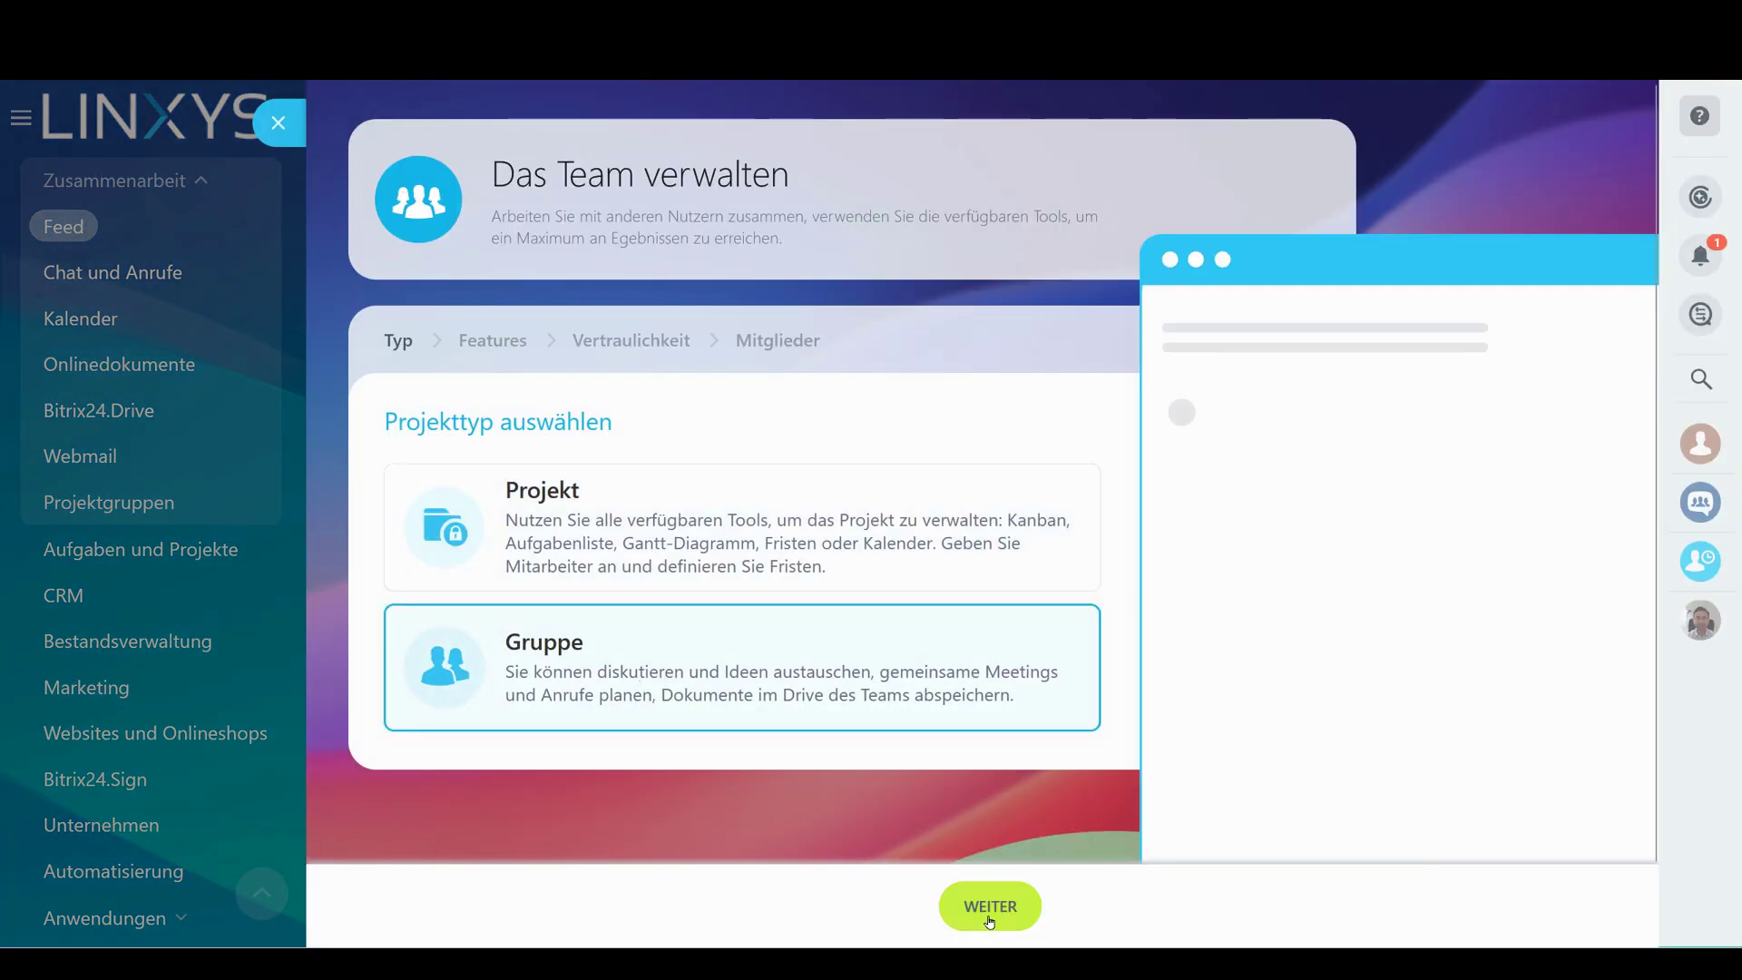
pyautogui.click(990, 908)
pyautogui.write('E')
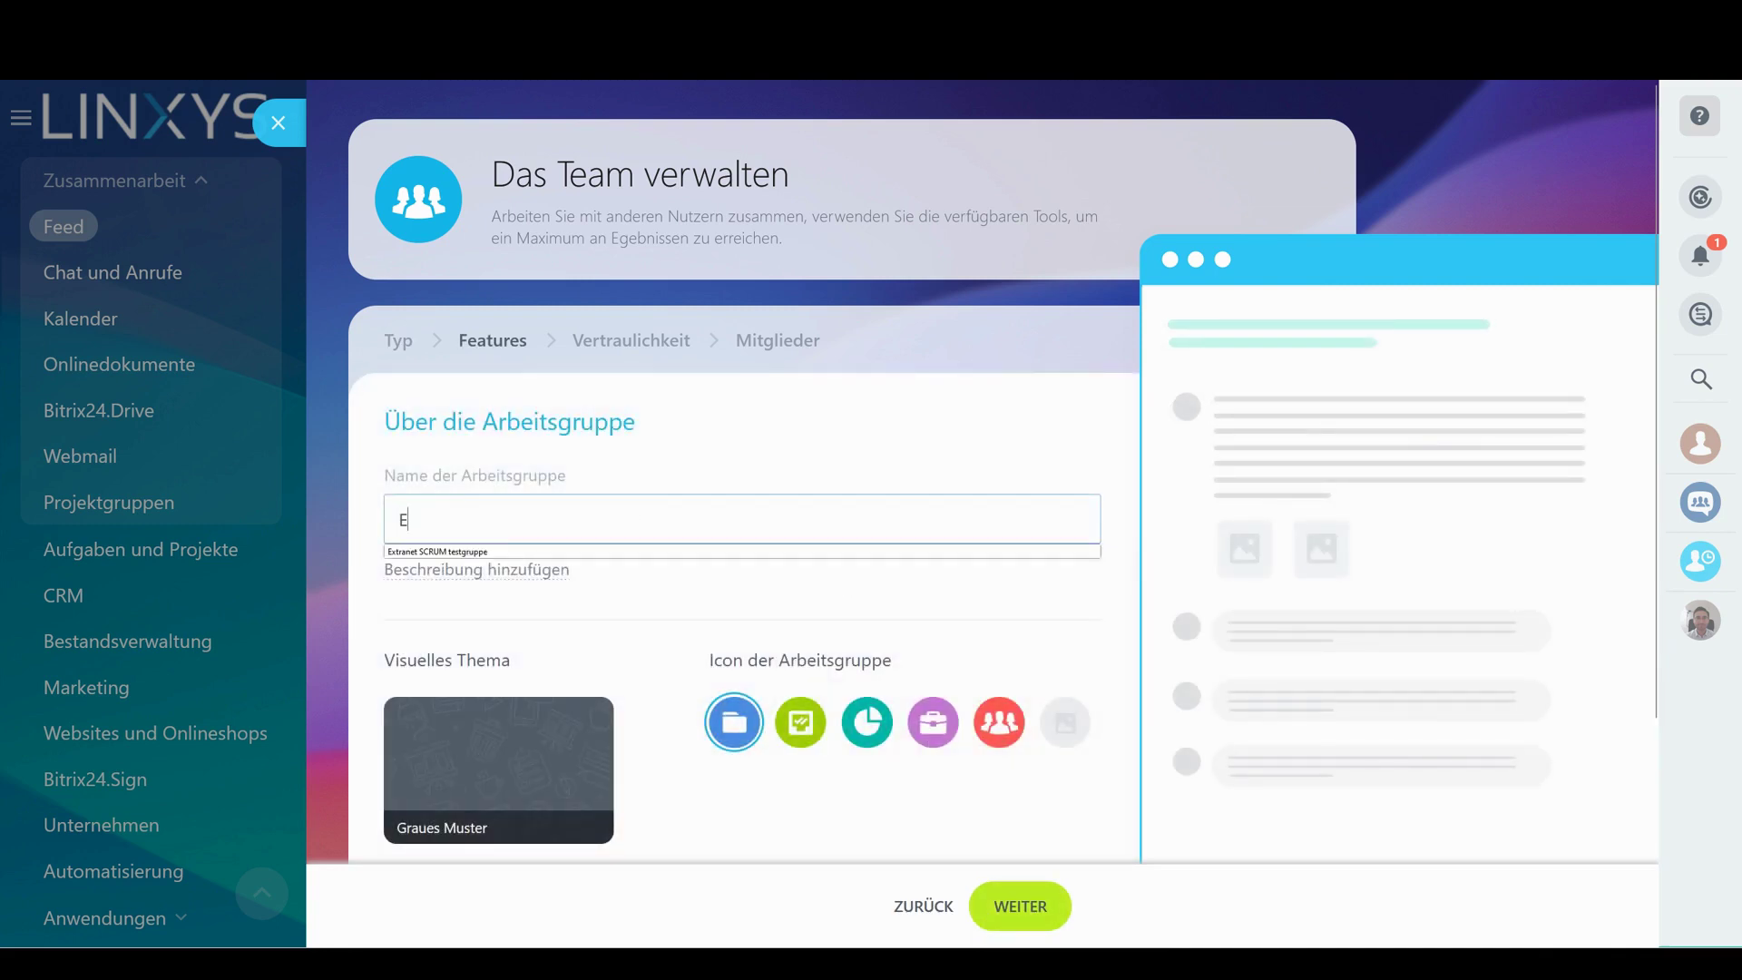
pyautogui.write('ntwicklert')
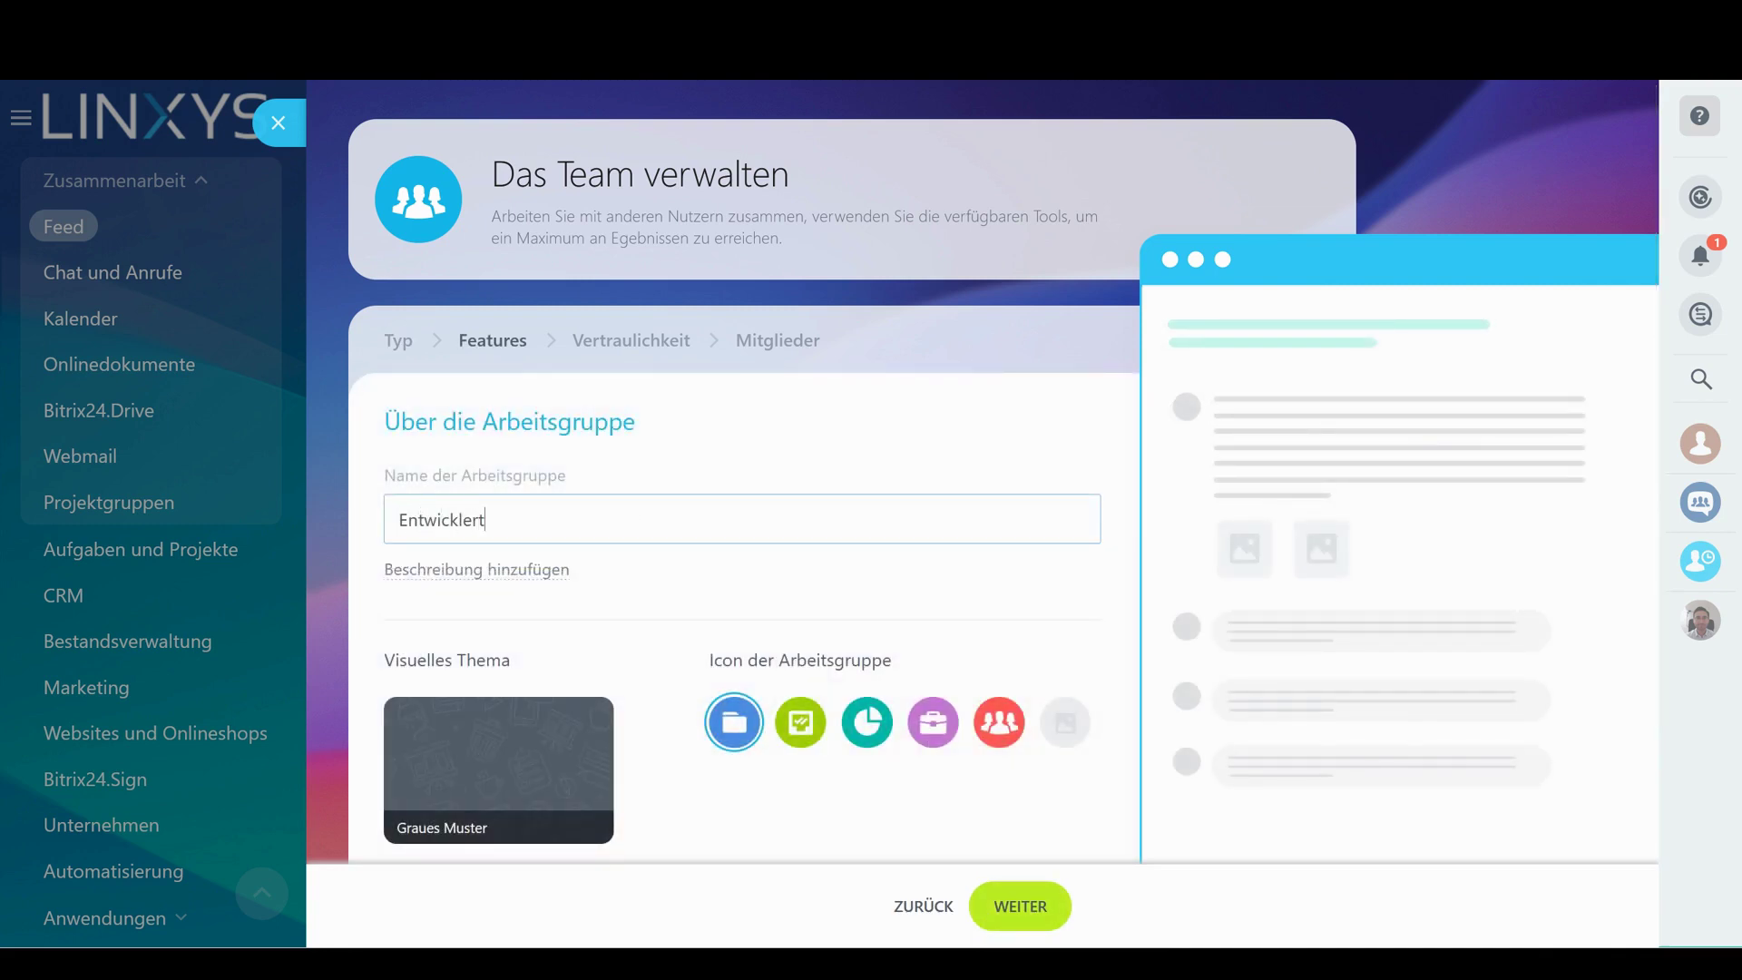
pyautogui.write('eam On Premise')
pyautogui.scroll(-3, 739, 517)
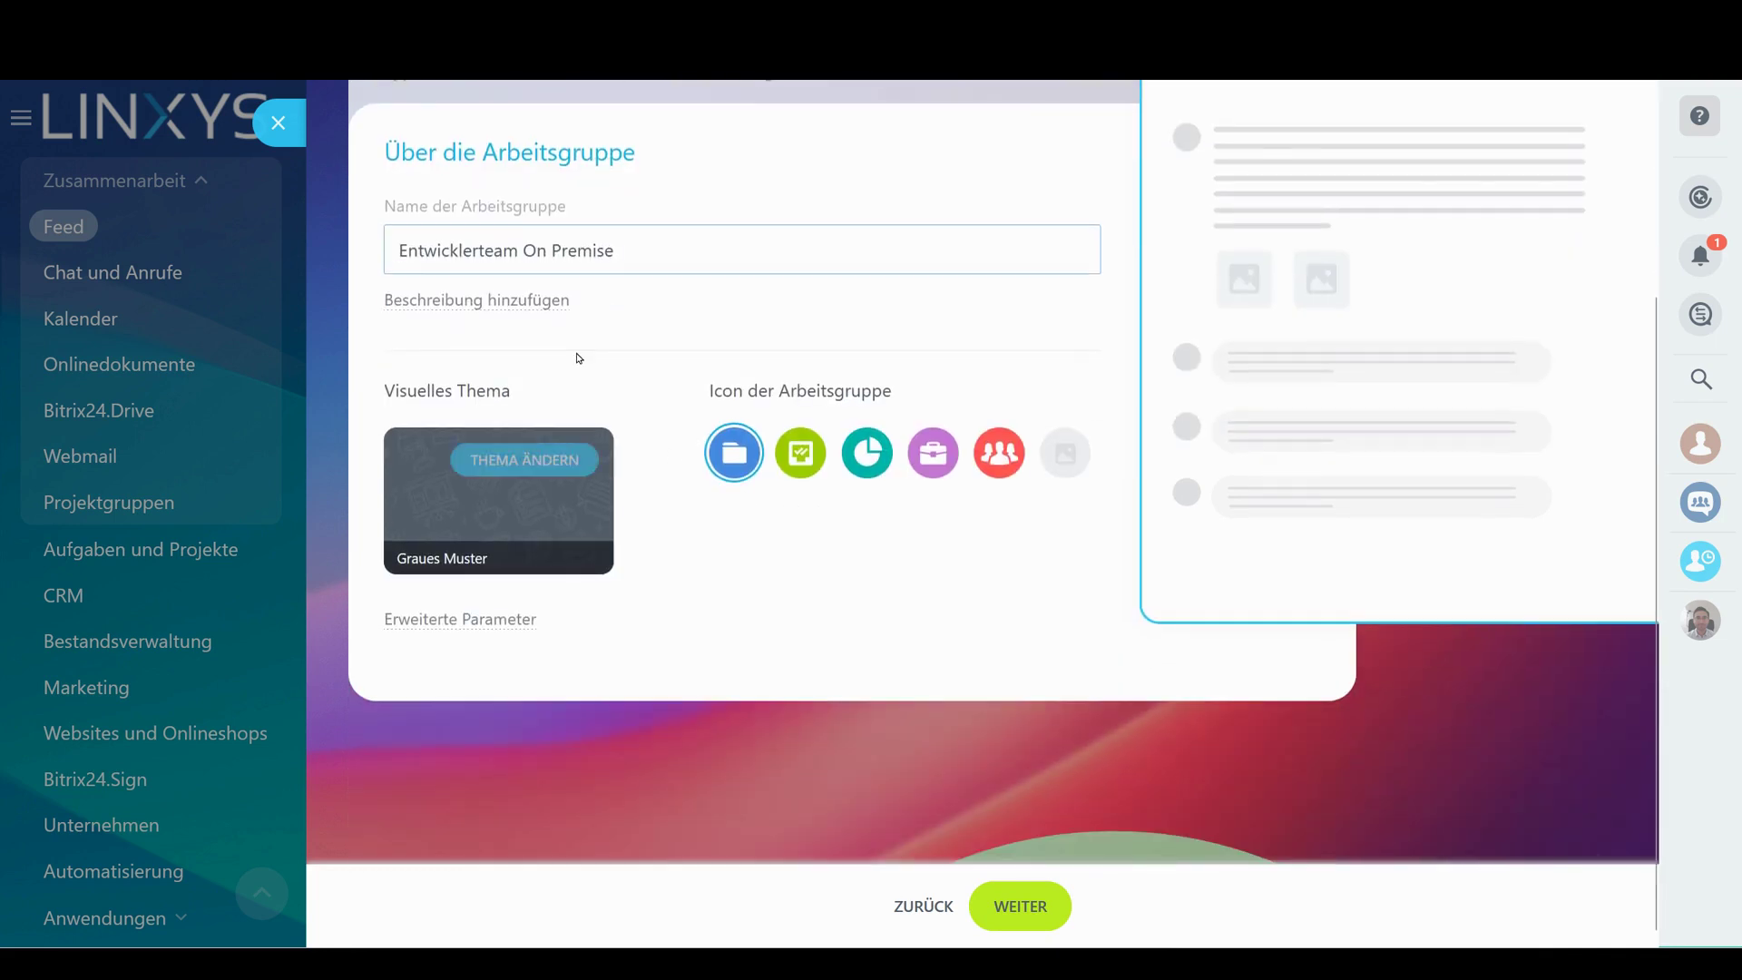
pyautogui.click(498, 620)
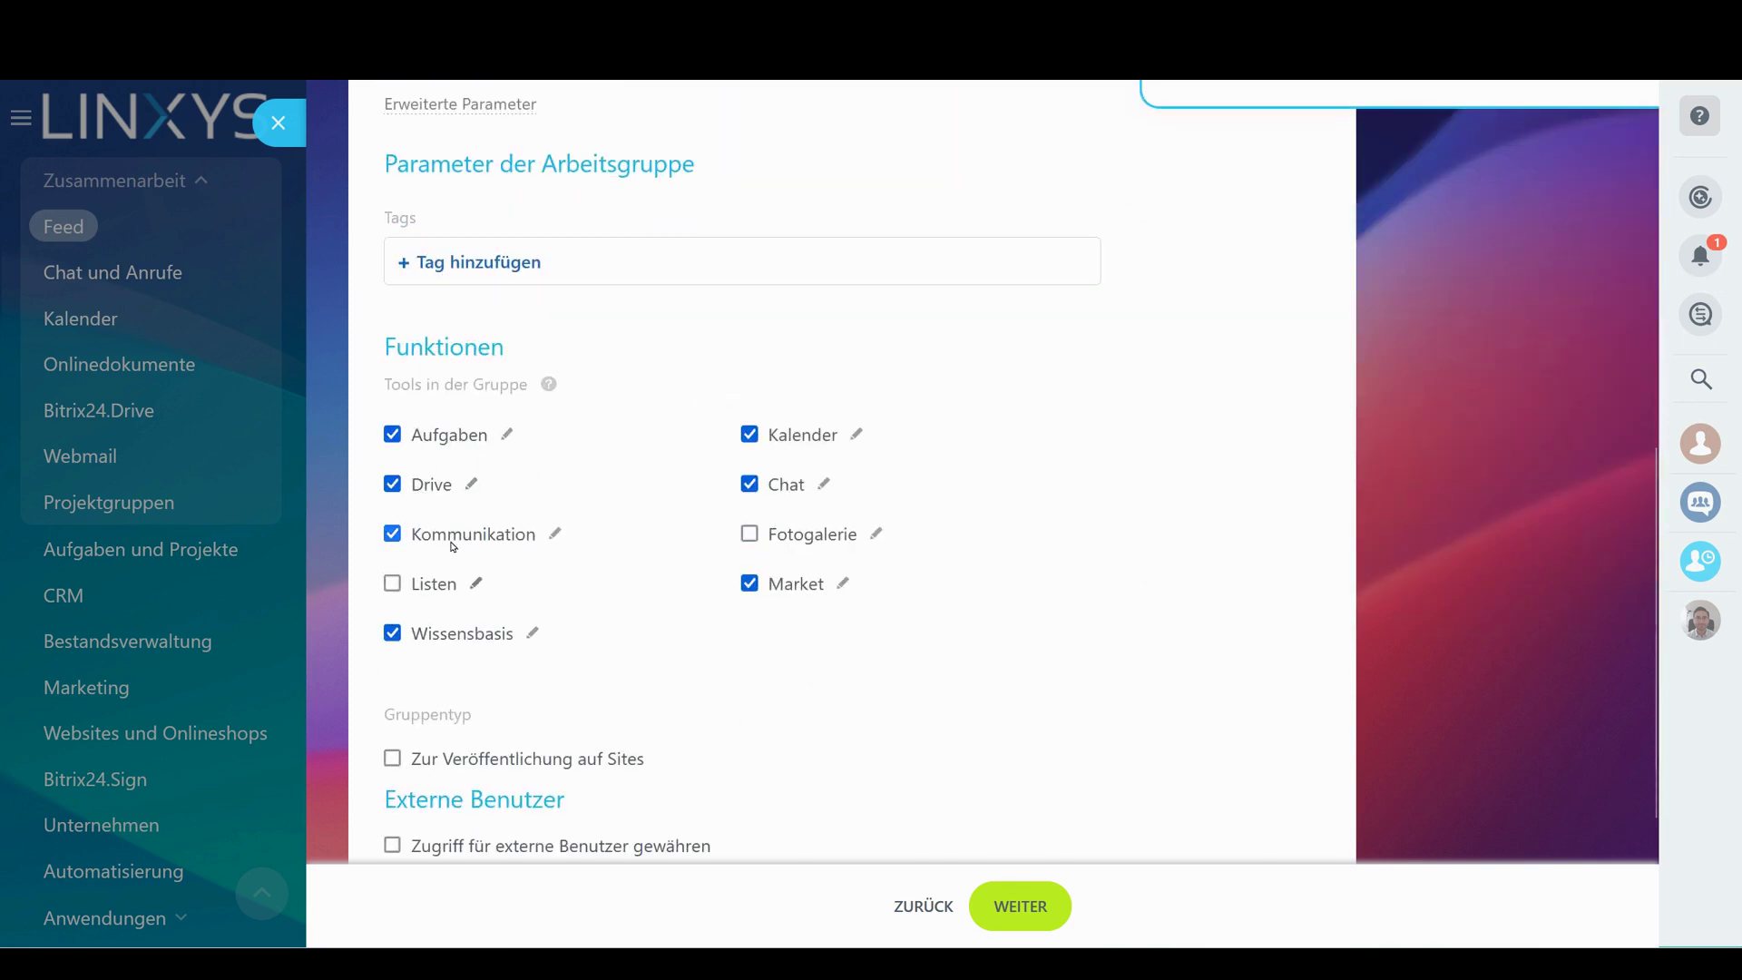
pyautogui.click(393, 634)
pyautogui.moveTo(769, 584); pyautogui.dragTo(832, 603)
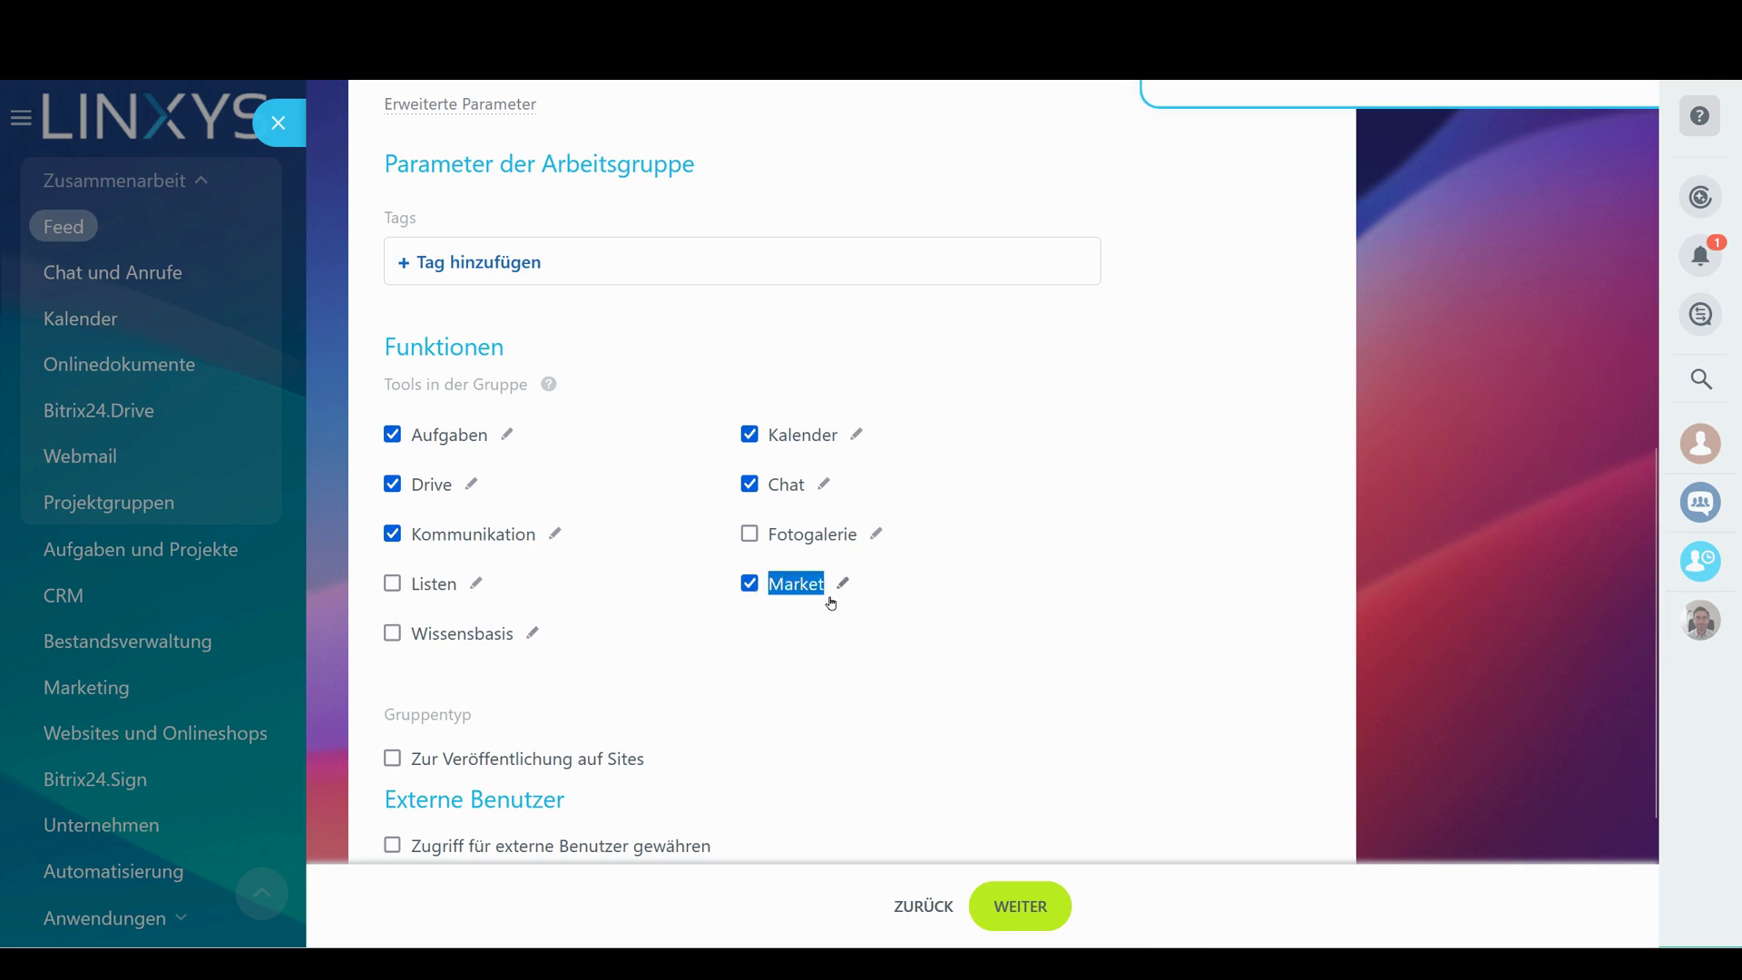
pyautogui.click(752, 587)
# Make the group Geschlossen, add the admin user to its team, and create it
pyautogui.click(1020, 906)
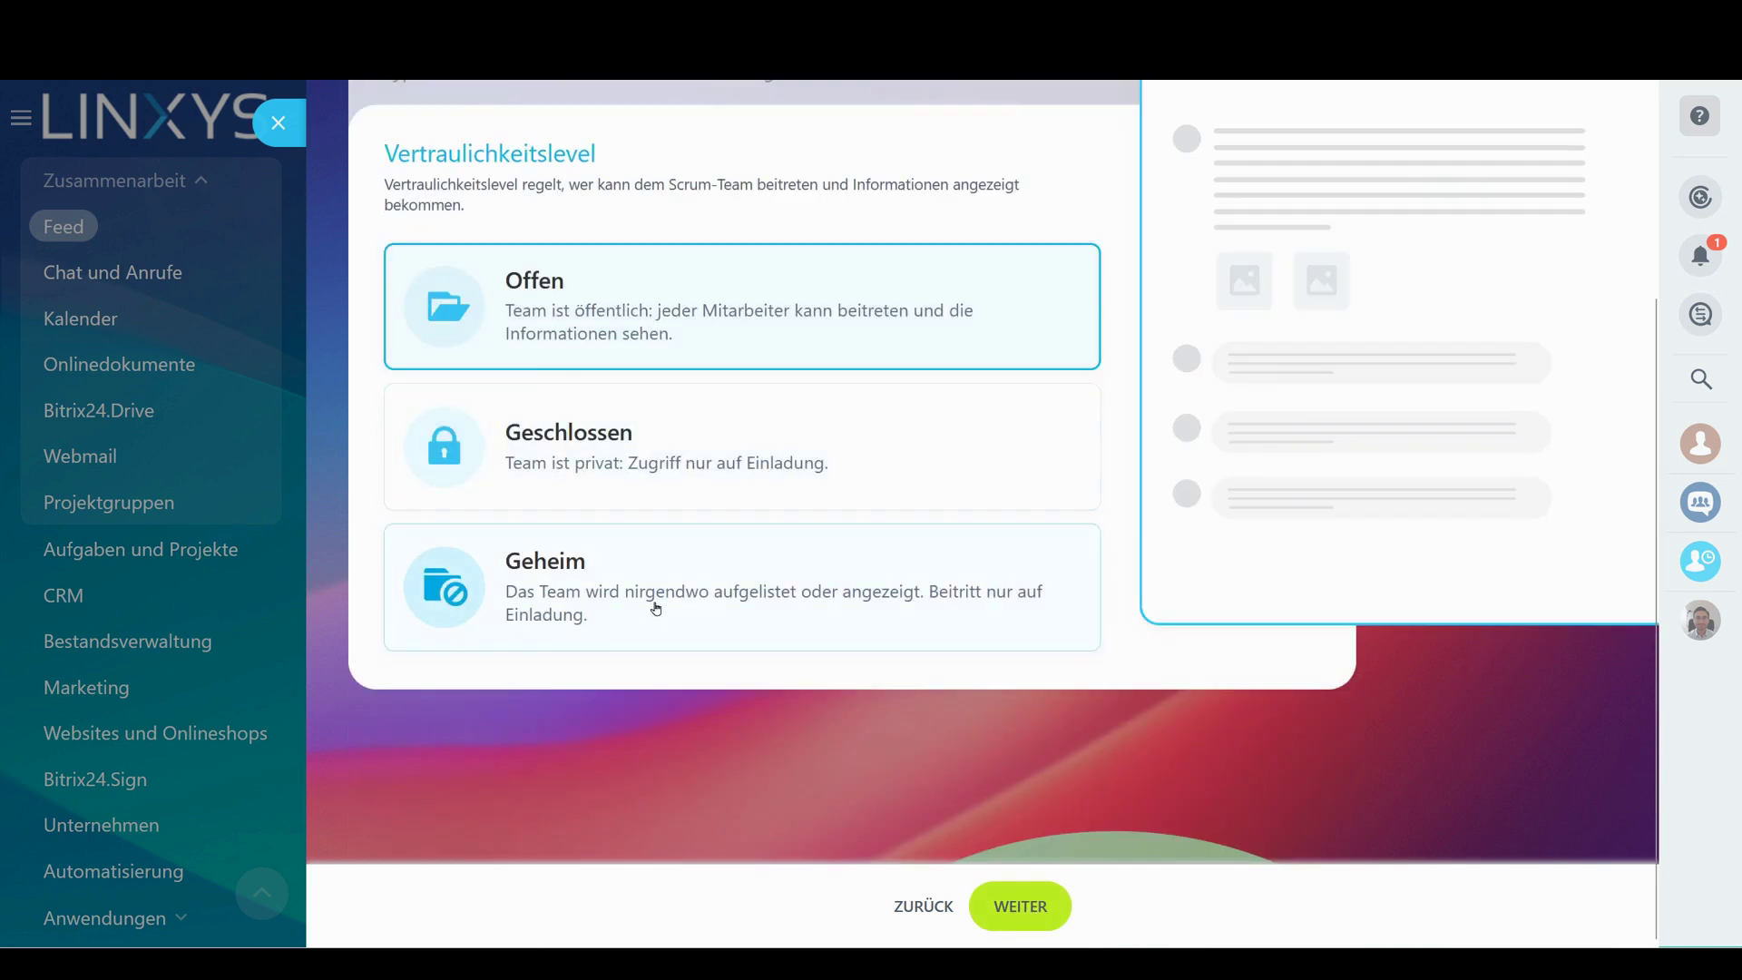
pyautogui.click(518, 426)
pyautogui.click(992, 907)
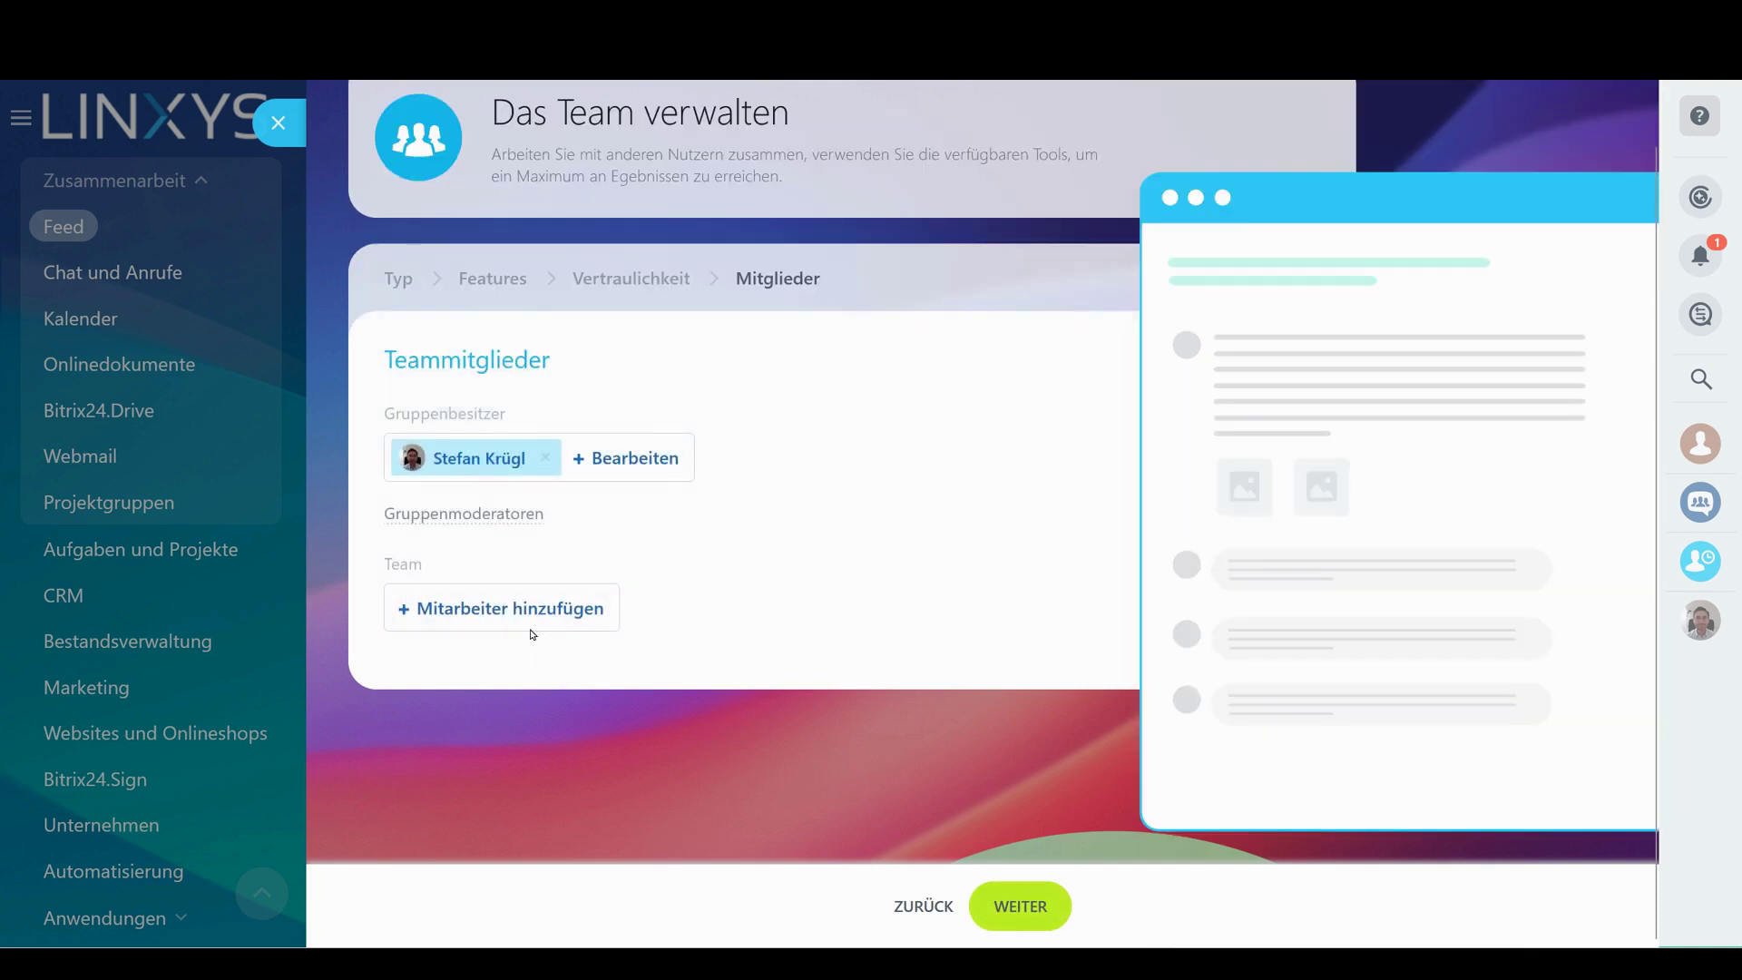
pyautogui.click(472, 524)
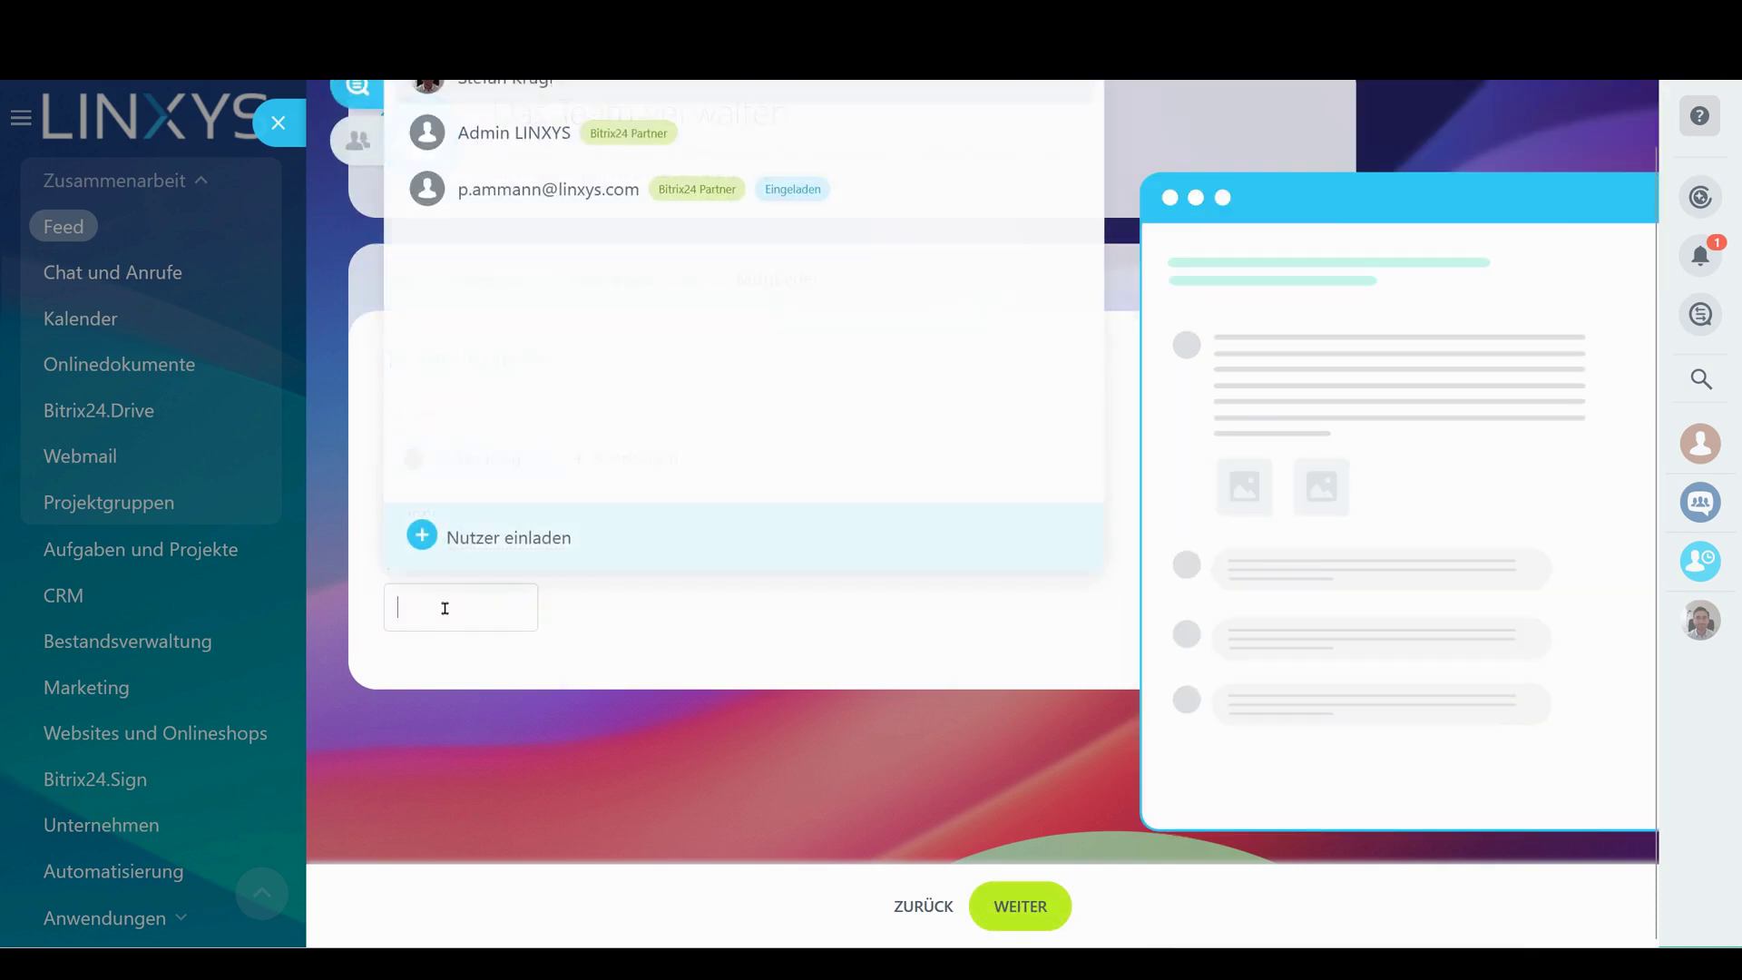
pyautogui.click(515, 131)
pyautogui.click(482, 640)
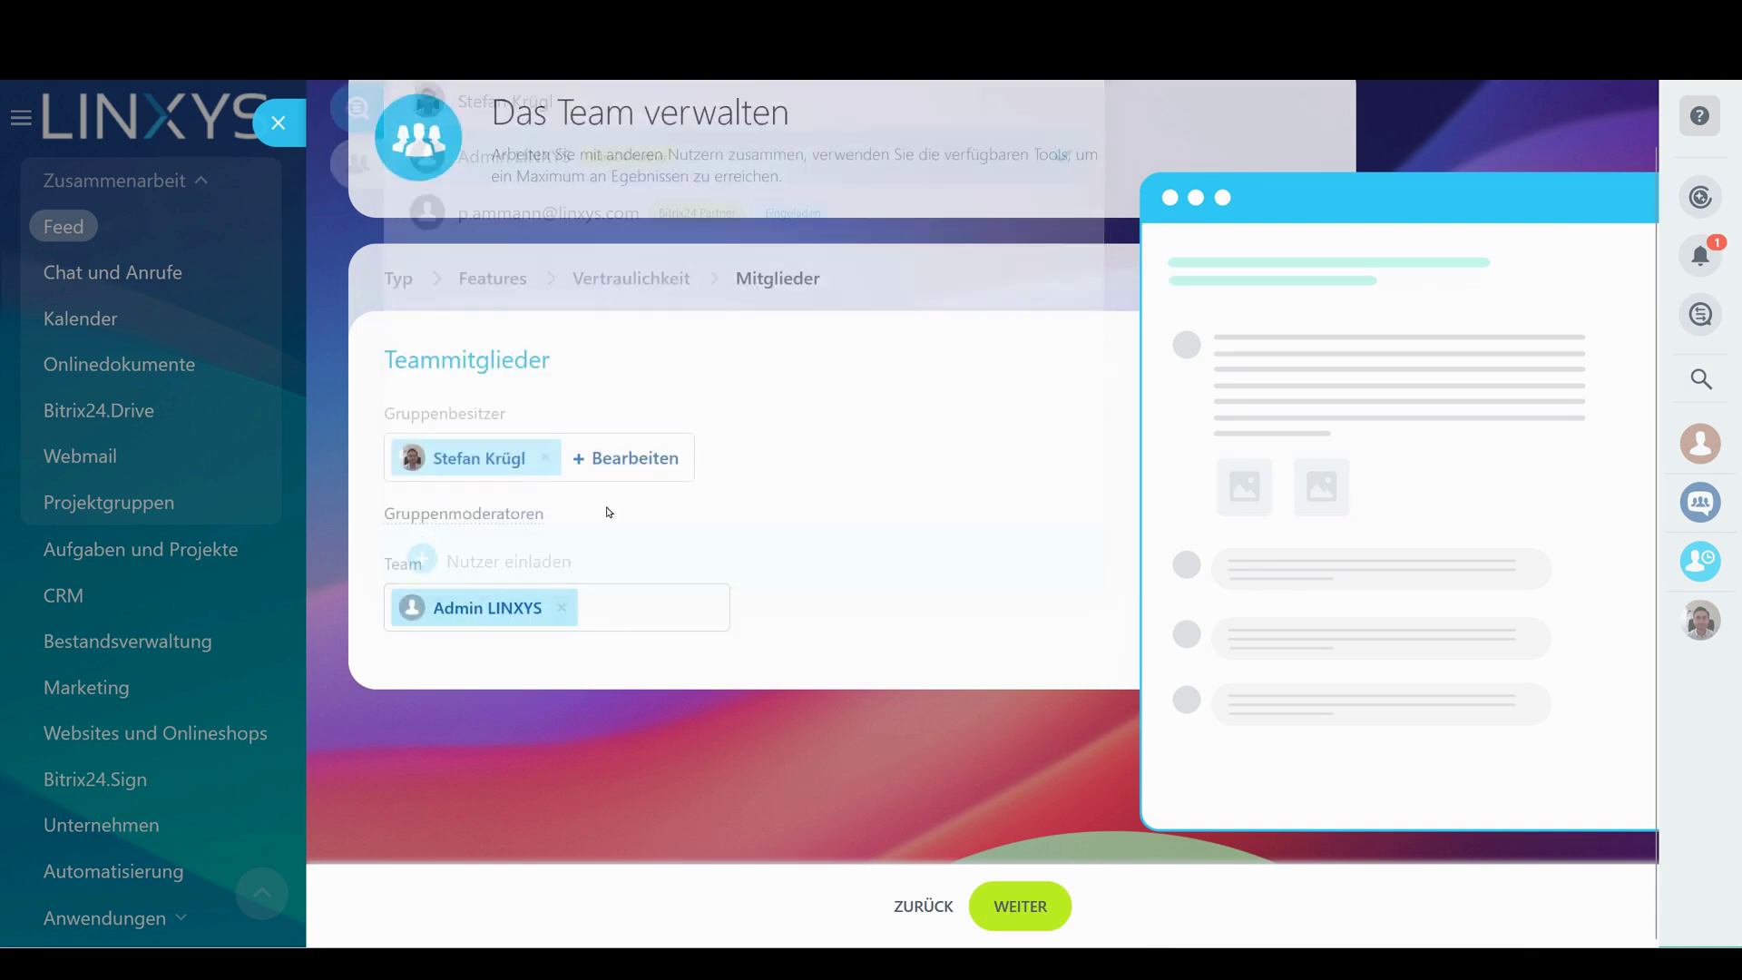
pyautogui.click(1019, 912)
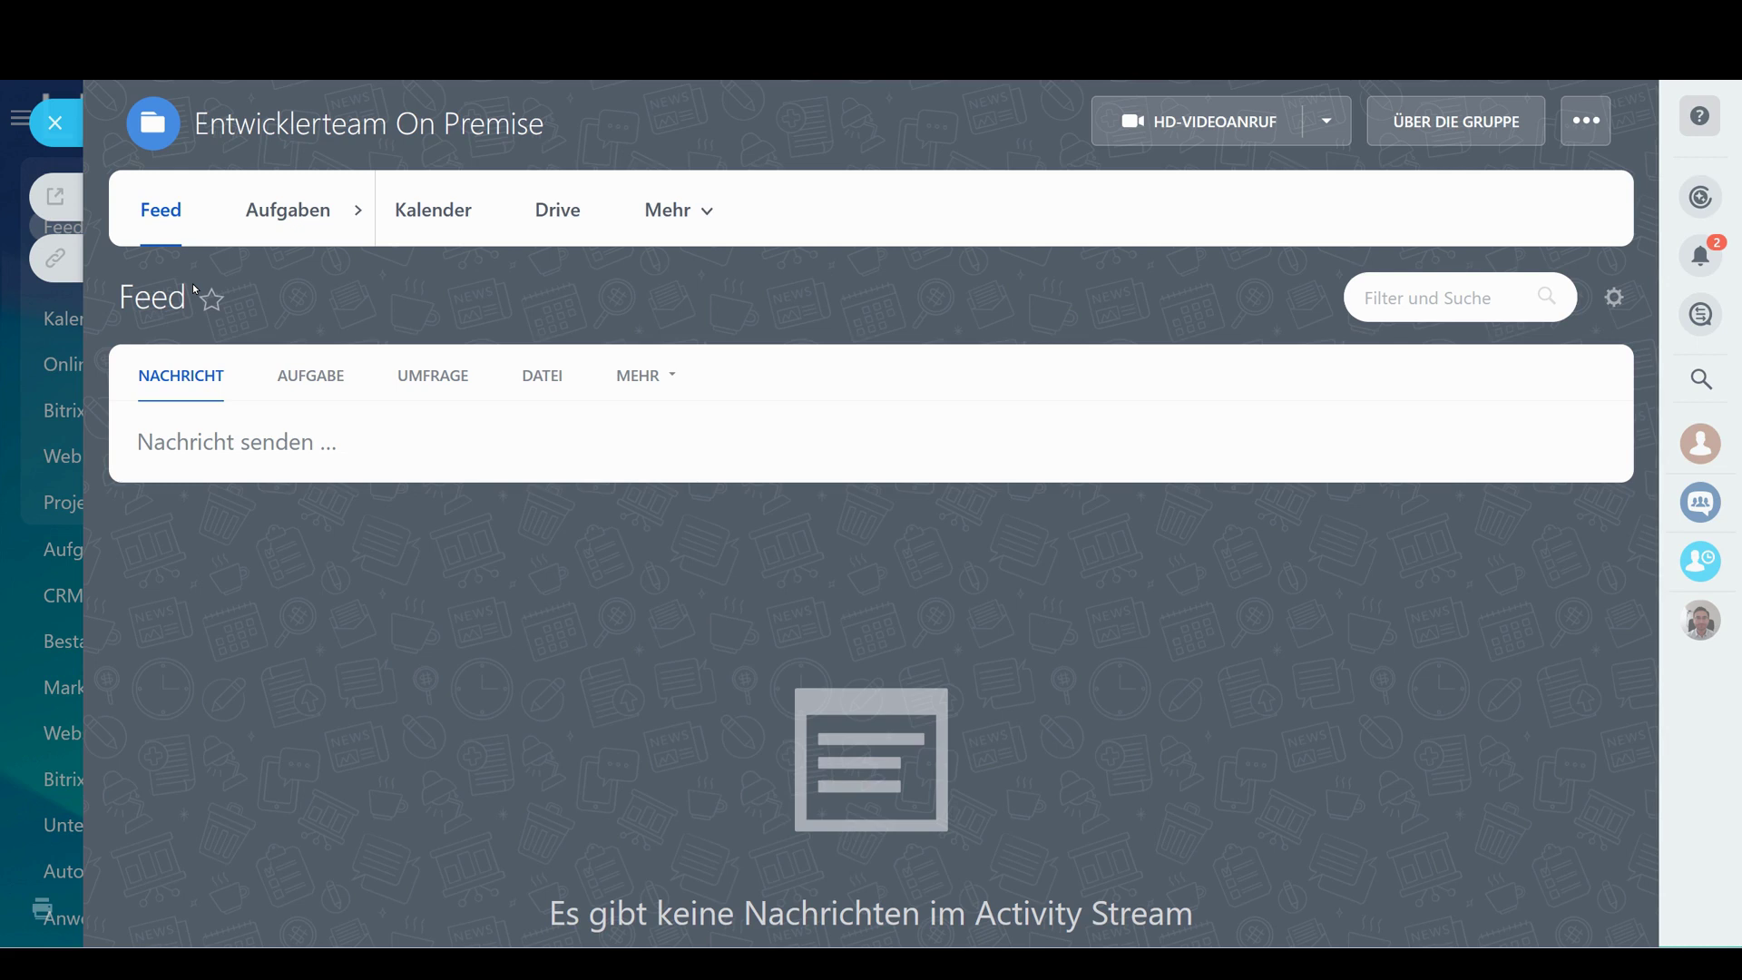
# Publish the test post 'trest' in the group feed and show the group's Aufgaben list
pyautogui.click(624, 197)
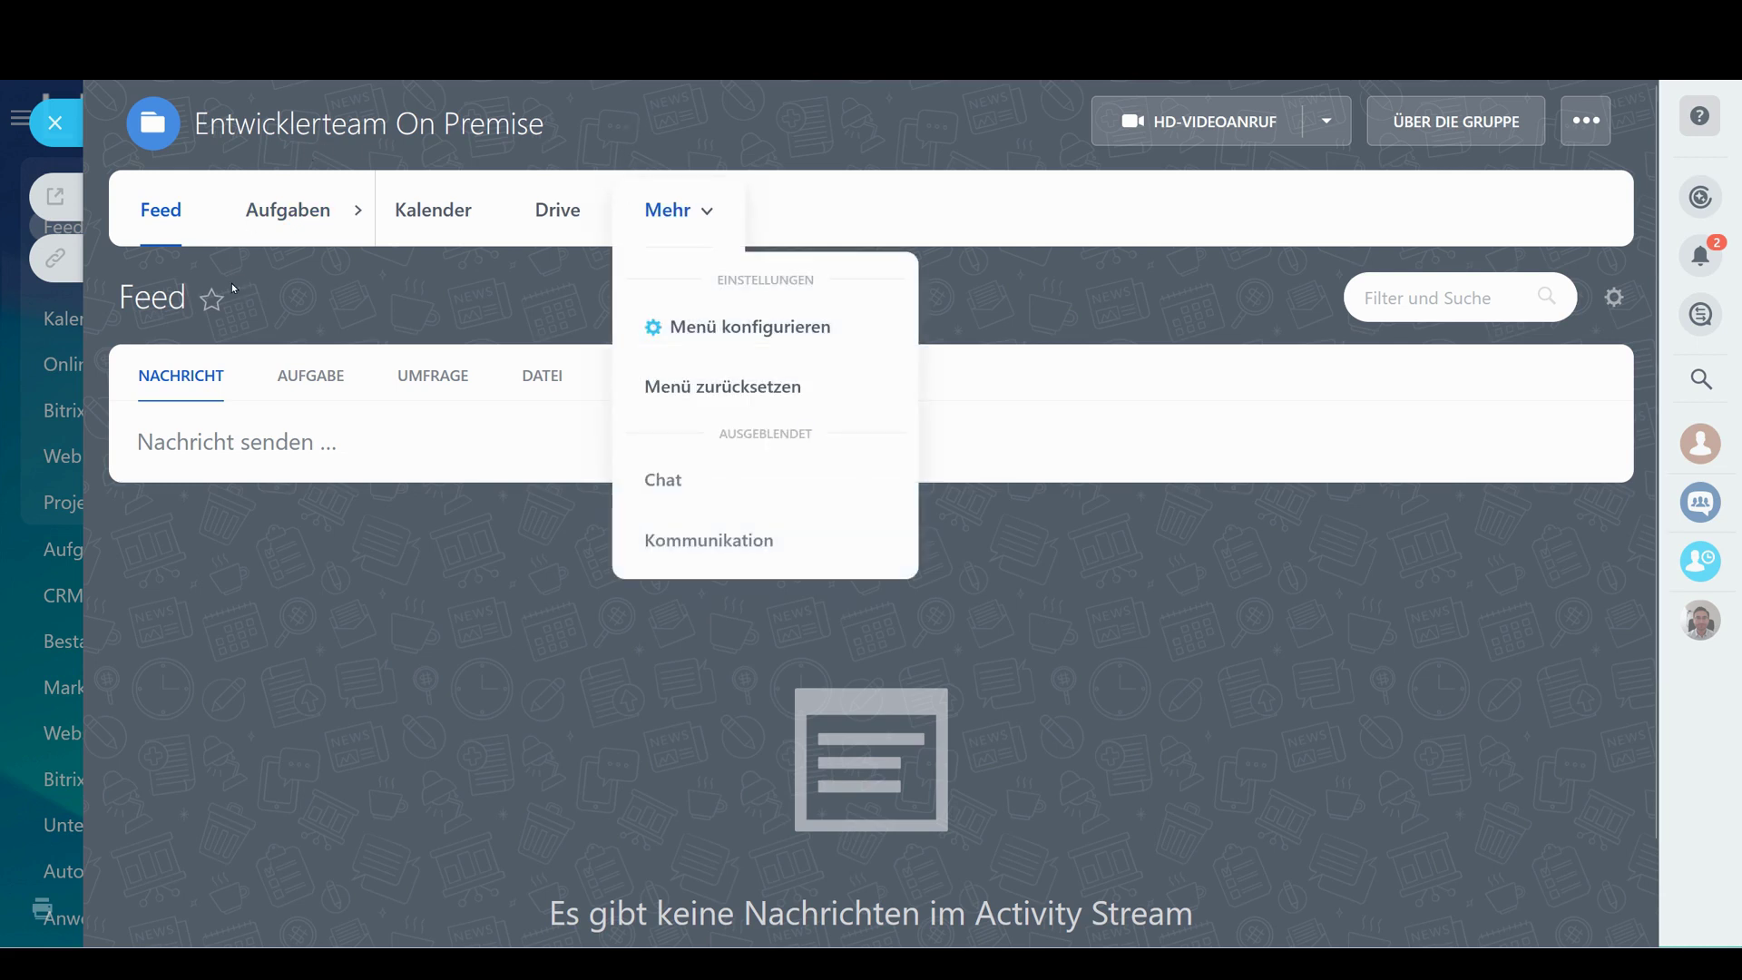
pyautogui.click(207, 416)
pyautogui.write('trest')
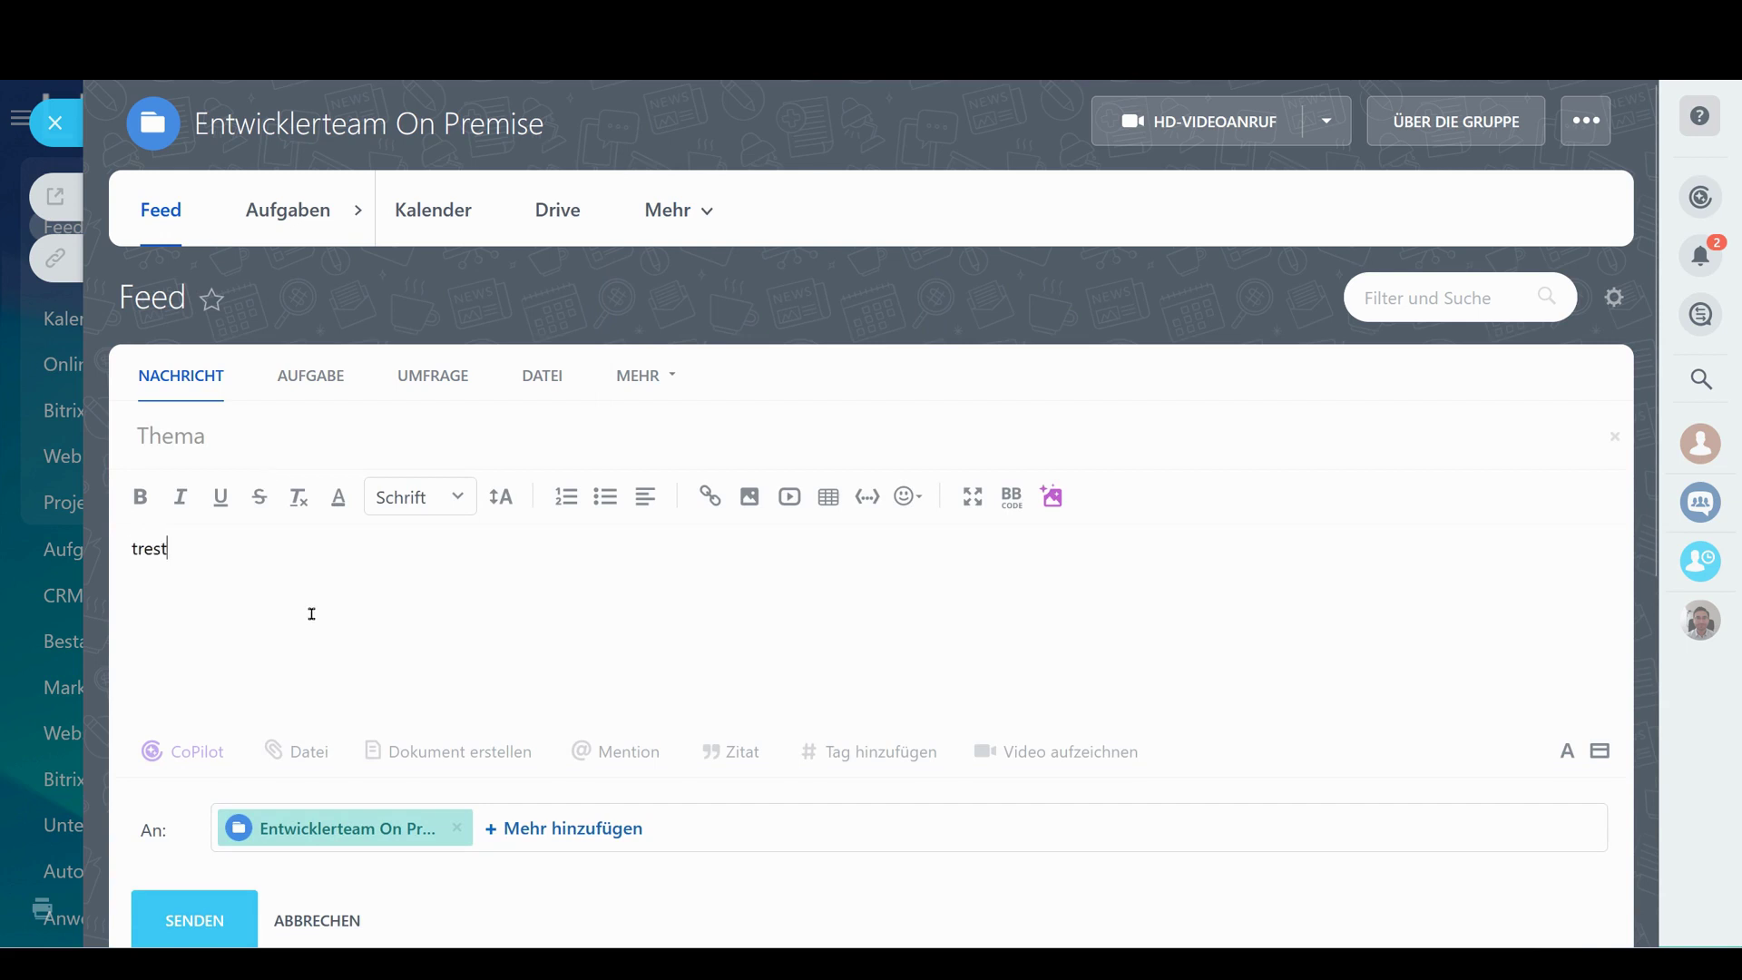
pyautogui.scroll(-5, 311, 614)
pyautogui.click(211, 524)
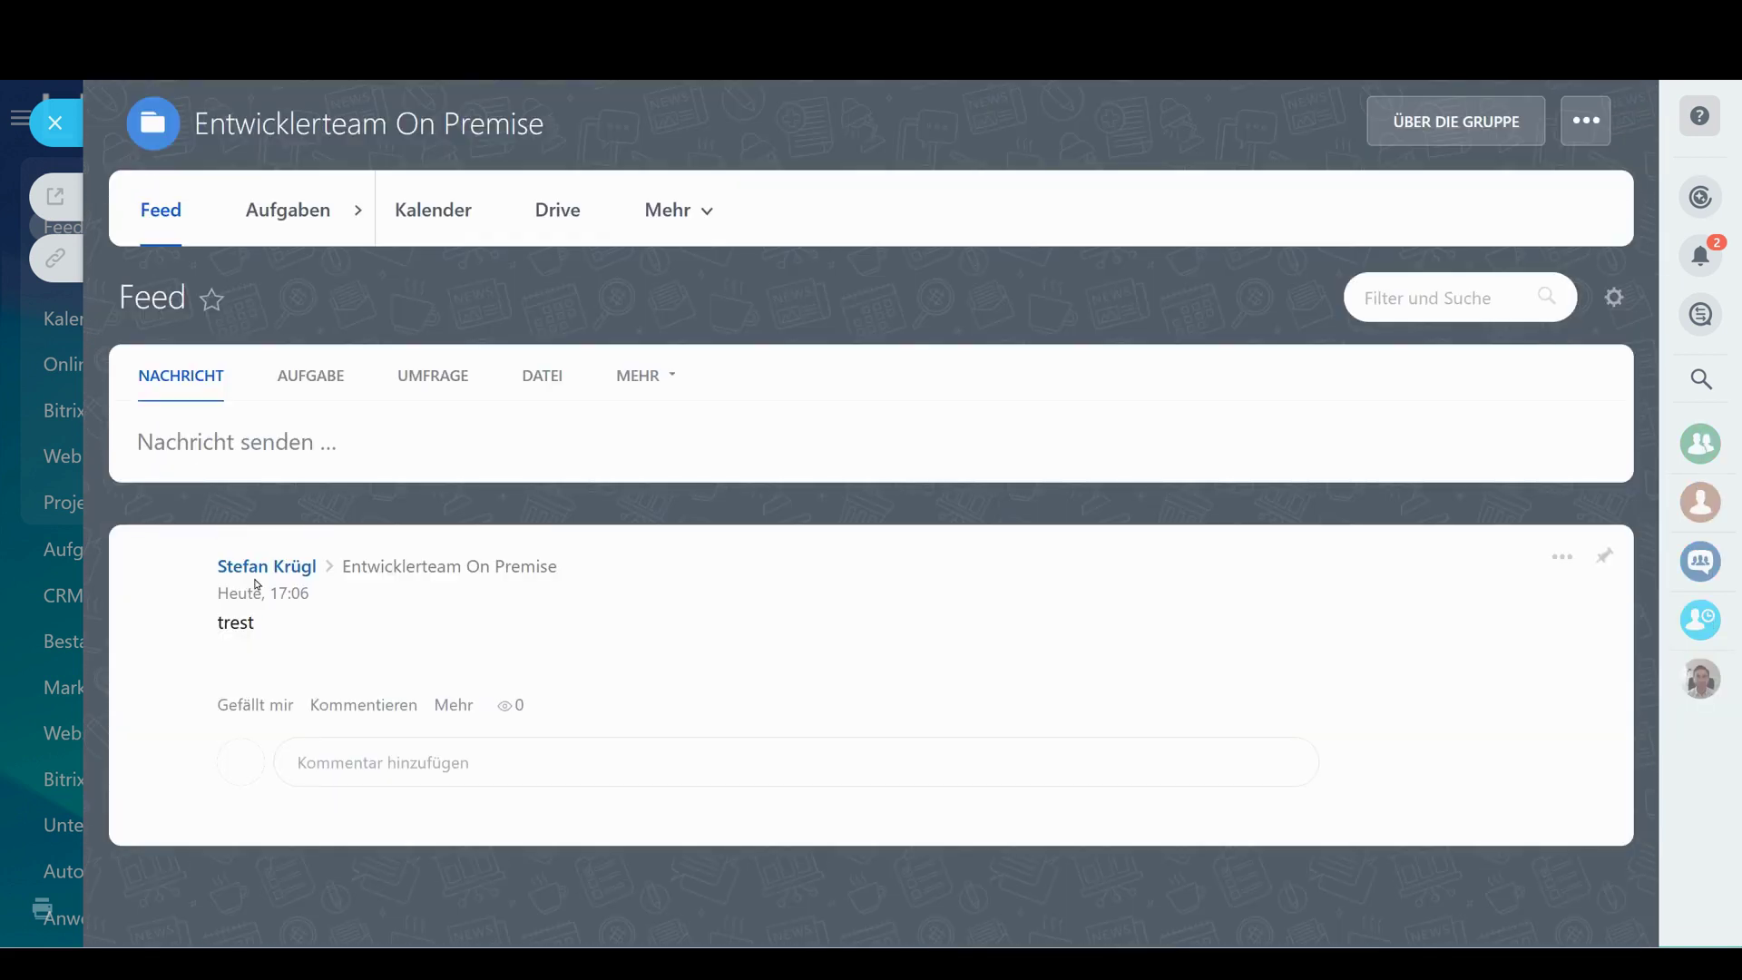
pyautogui.click(284, 211)
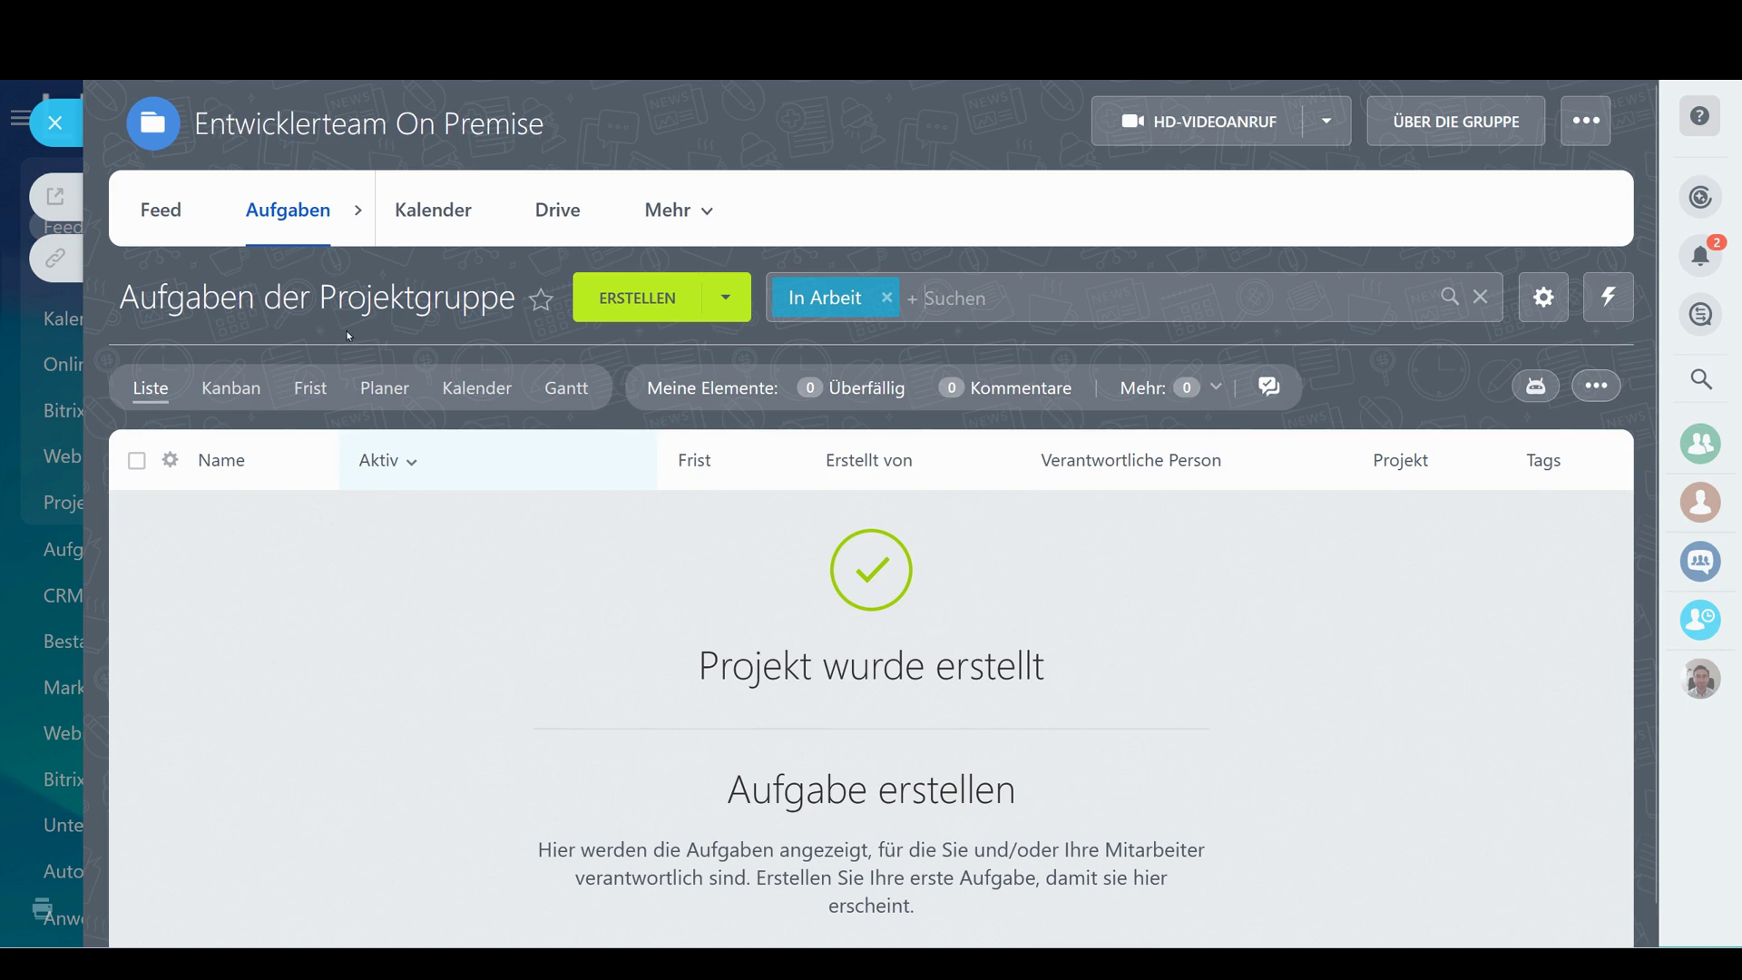
# Quick-add tasks A, B, C and D to the group, then switch to the Gantt view
pyautogui.scroll(-1, 536, 319)
pyautogui.click(1593, 267)
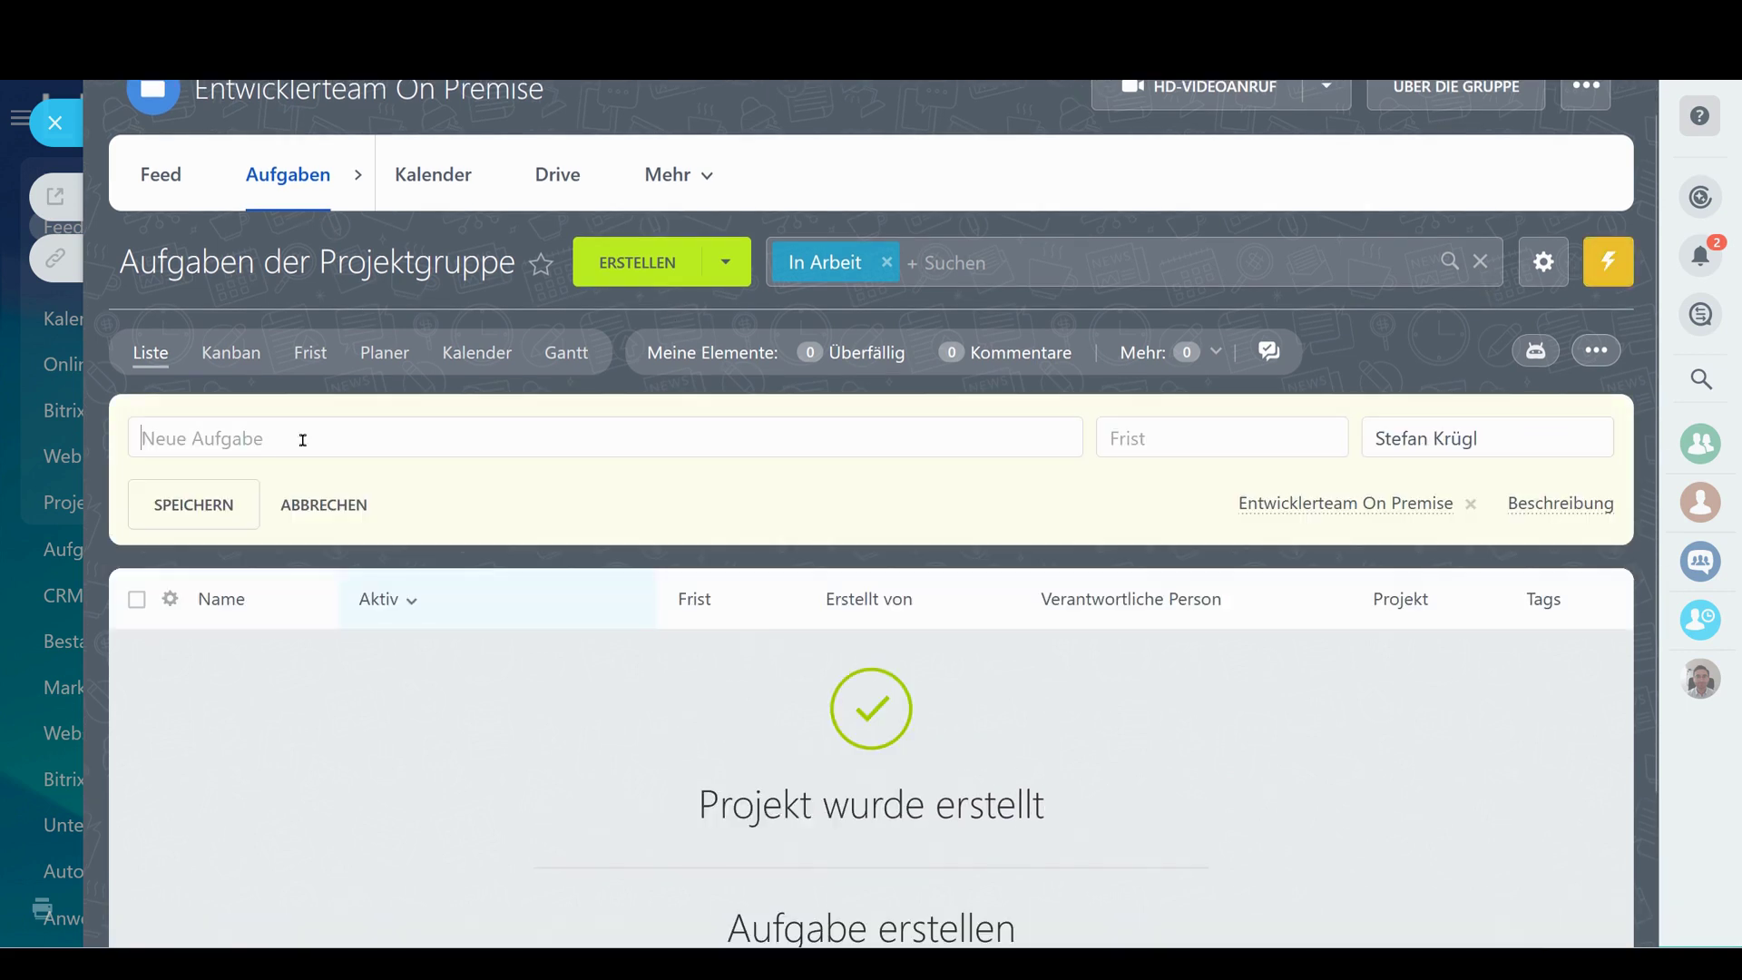
pyautogui.write('A')
pyautogui.press('Return')
pyautogui.write('B')
pyautogui.press('Return')
pyautogui.write('C')
pyautogui.press('Return')
pyautogui.write('D')
pyautogui.press('Return')
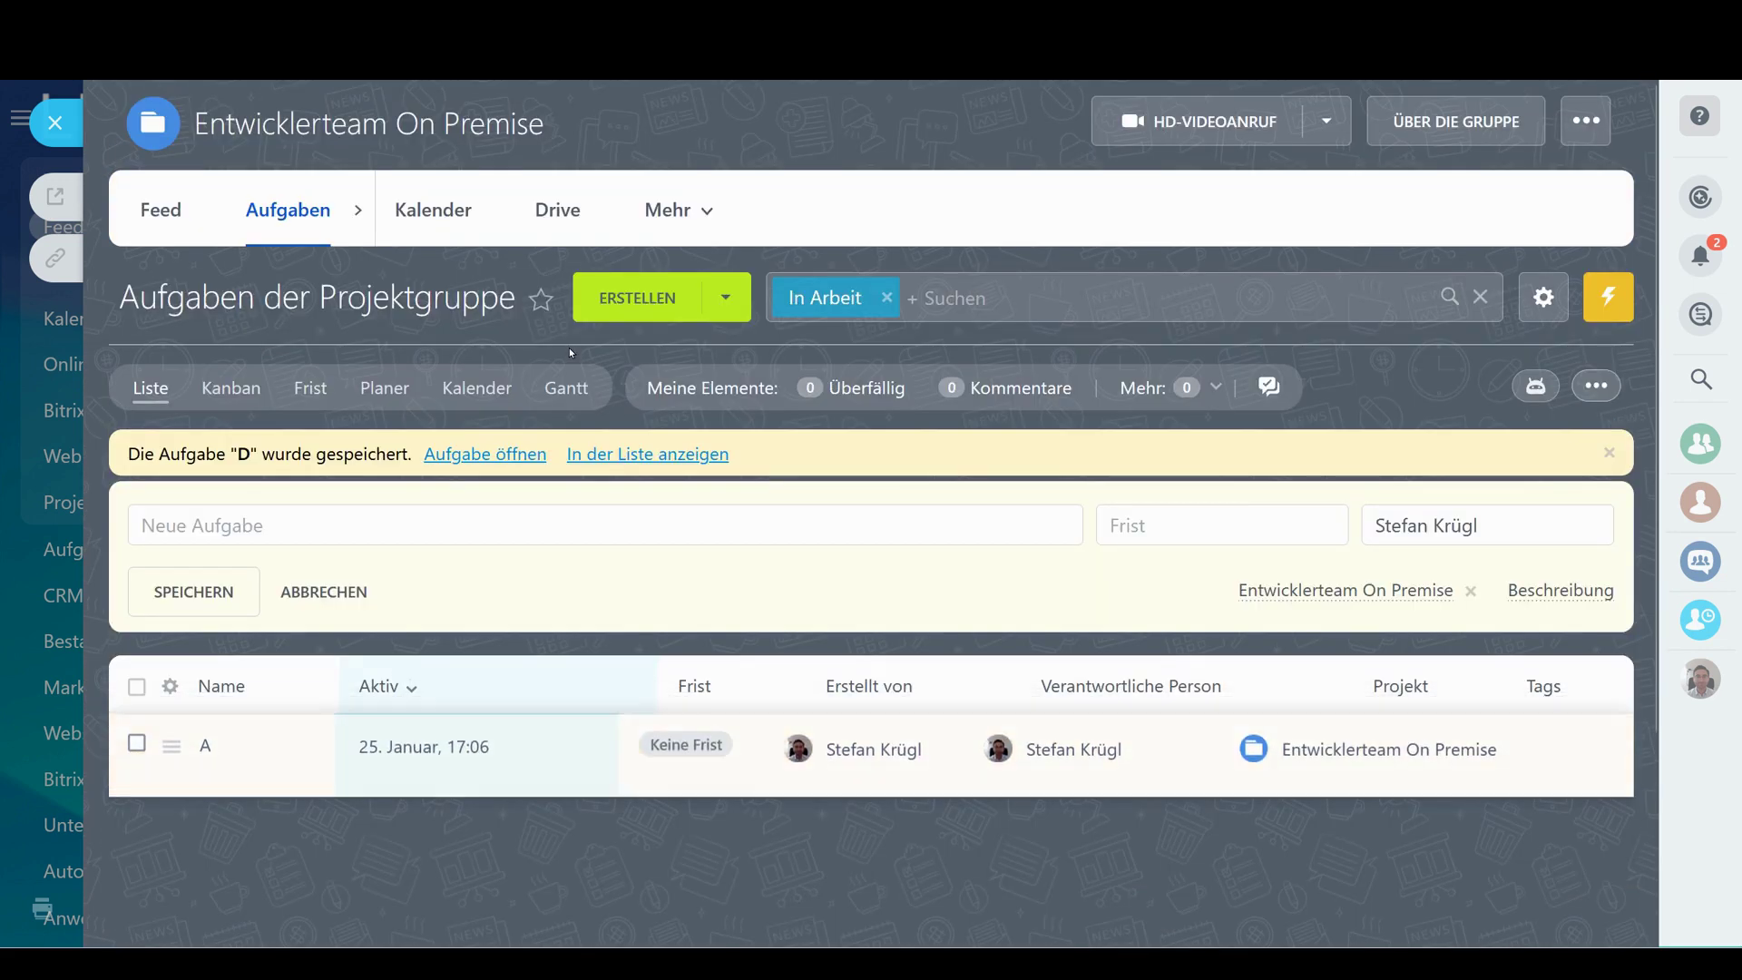
pyautogui.scroll(-2, 705, 458)
pyautogui.scroll(3, 705, 458)
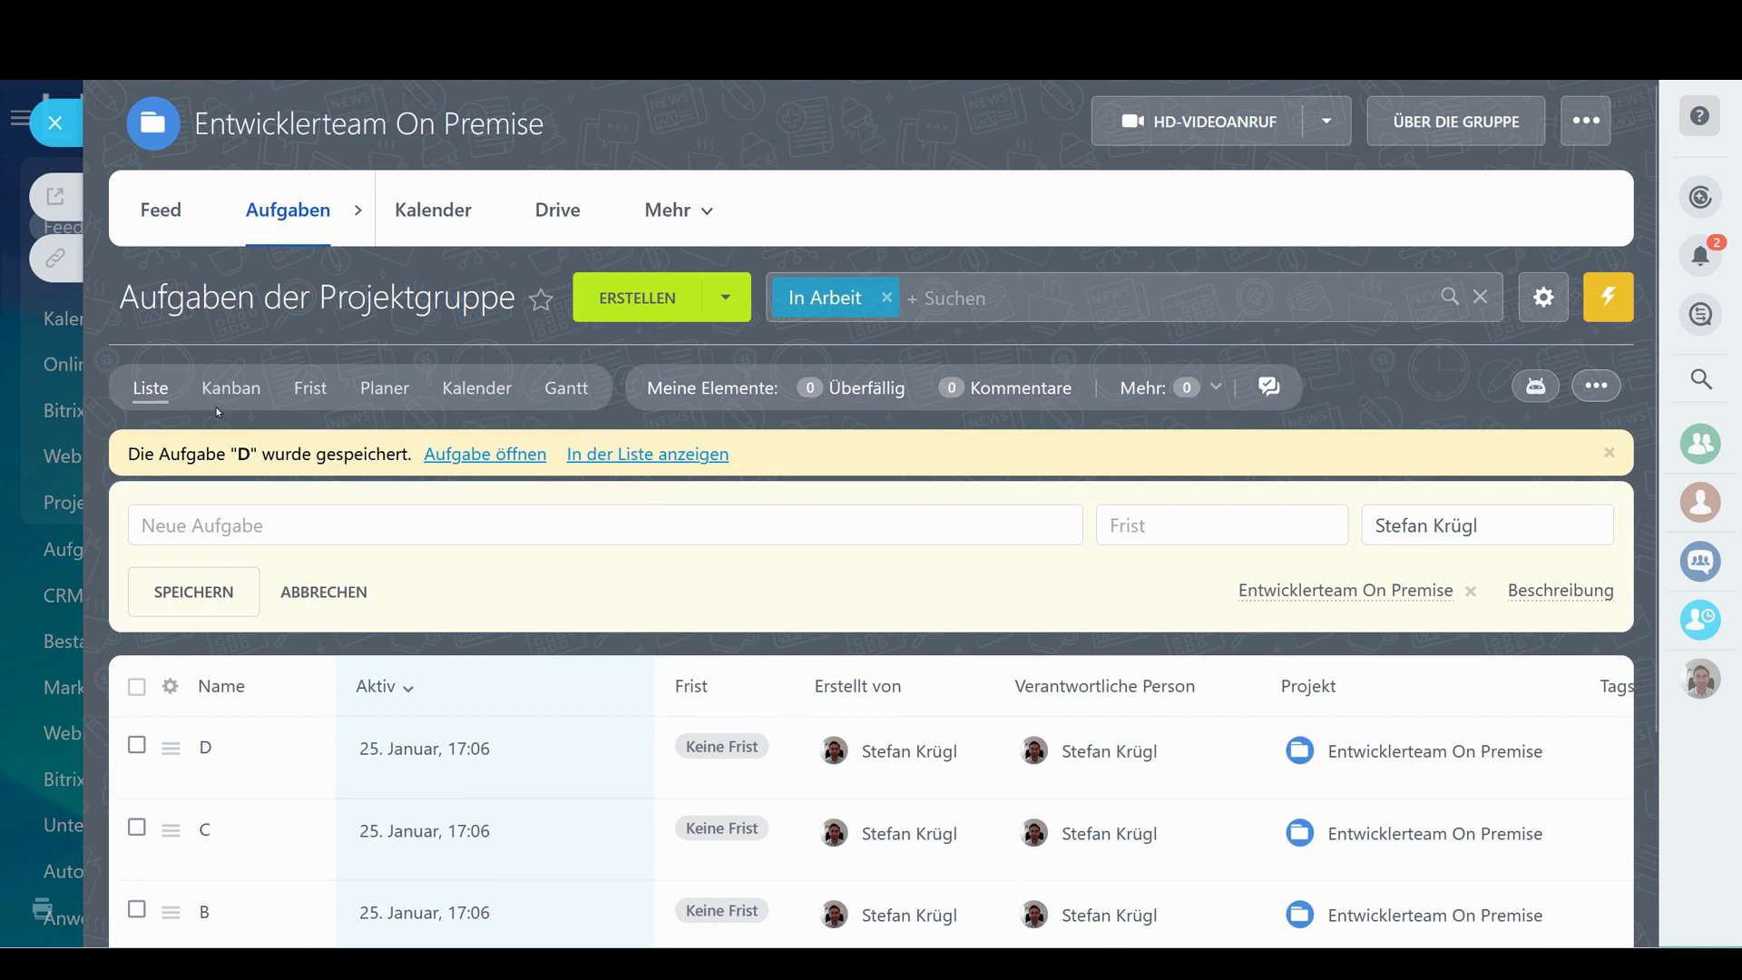
pyautogui.click(586, 395)
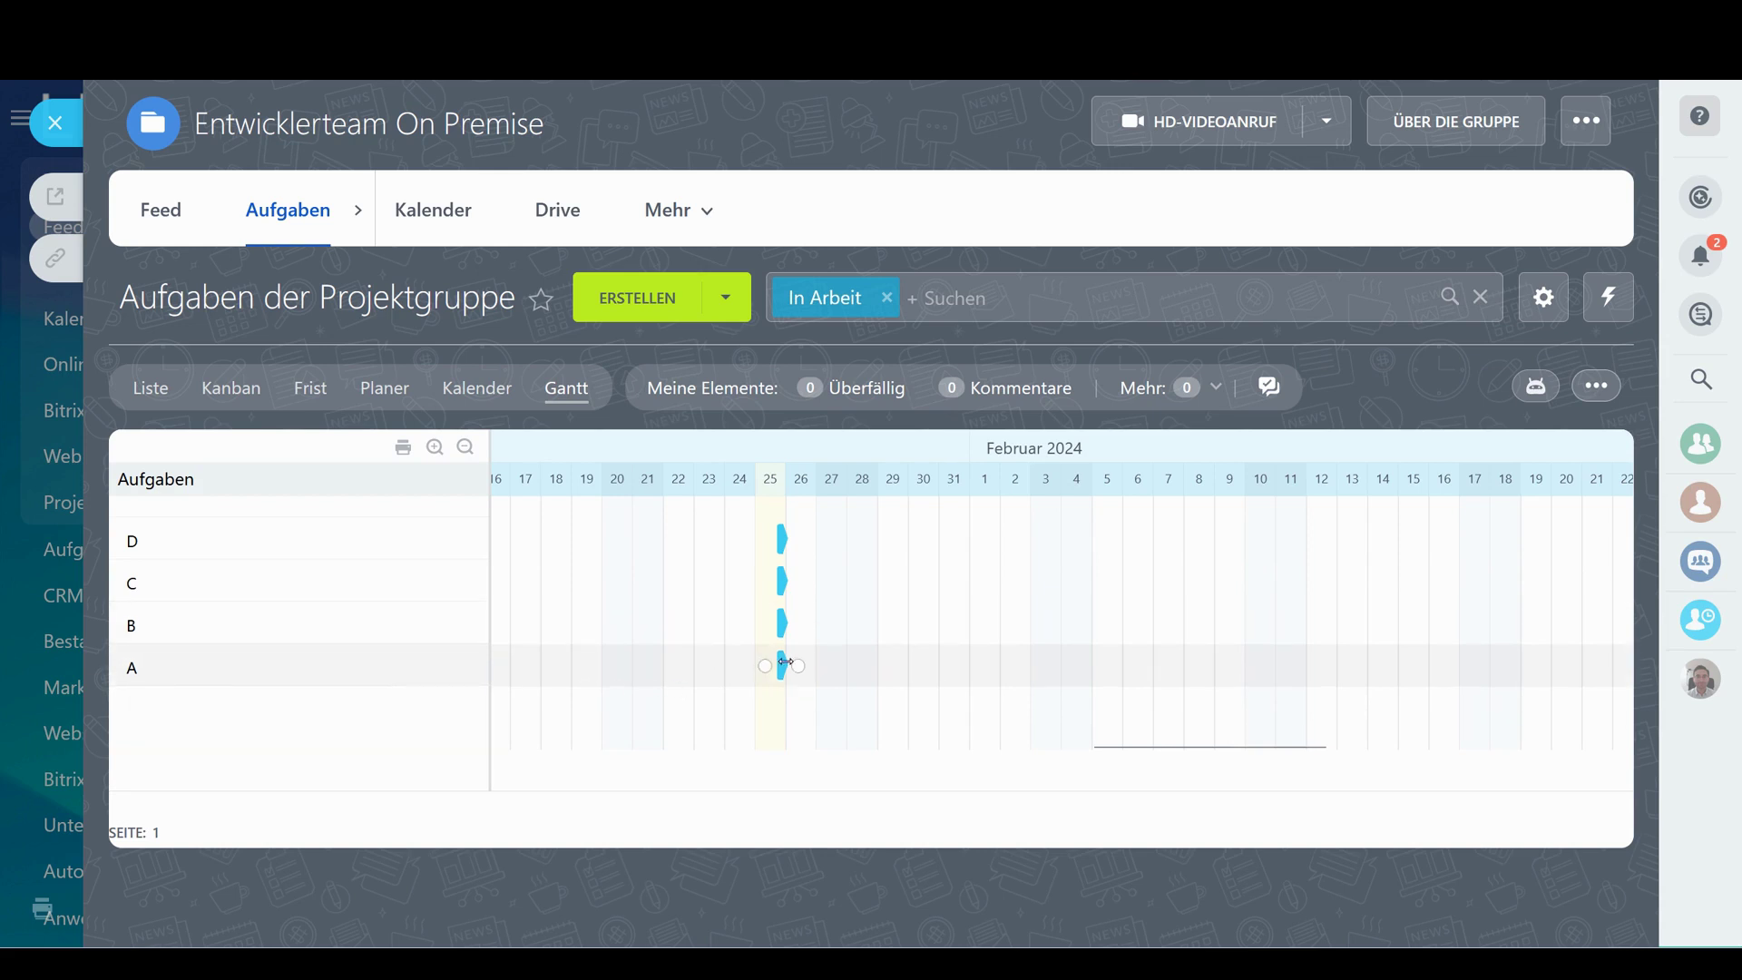
# Schedule tasks A–D as late-January/February bars and link A→B and B→C
pyautogui.moveTo(780, 667); pyautogui.dragTo(939, 667)
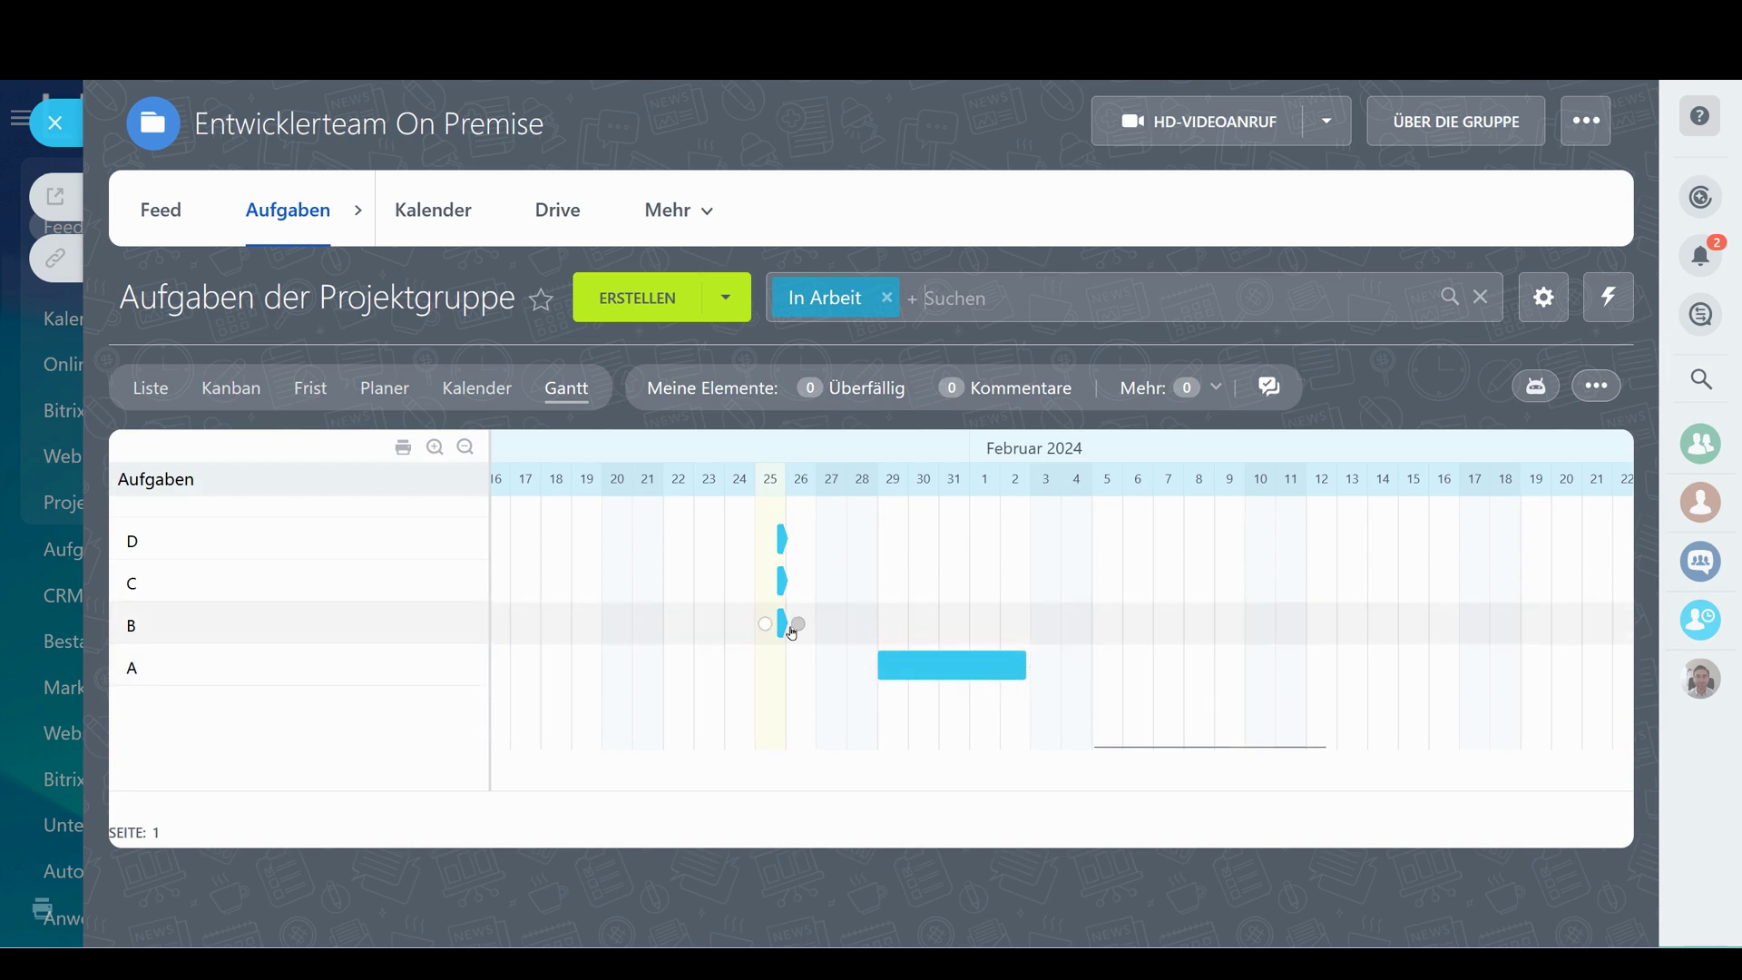
pyautogui.moveTo(784, 624)
pyautogui.mouseDown()
pyautogui.moveTo(1217, 622)
pyautogui.moveTo(1068, 638)
pyautogui.moveTo(1144, 651)
pyautogui.mouseUp()
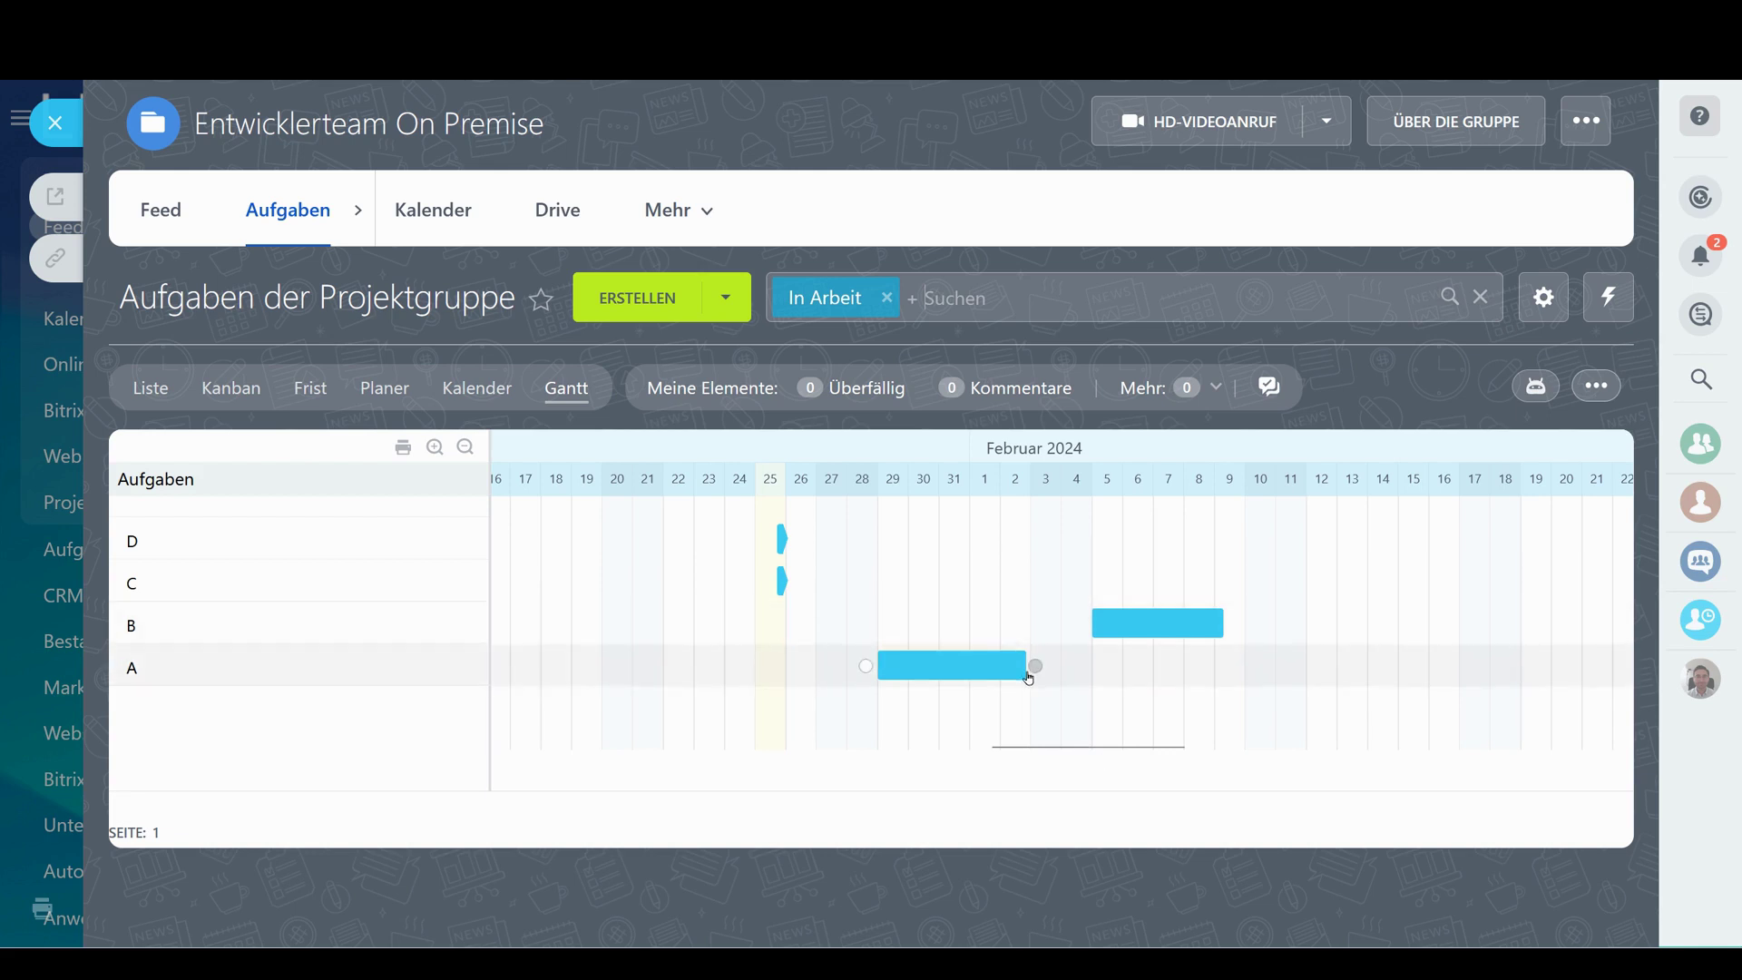
pyautogui.moveTo(1042, 673); pyautogui.dragTo(1083, 626)
pyautogui.moveTo(1223, 628); pyautogui.dragTo(1184, 634)
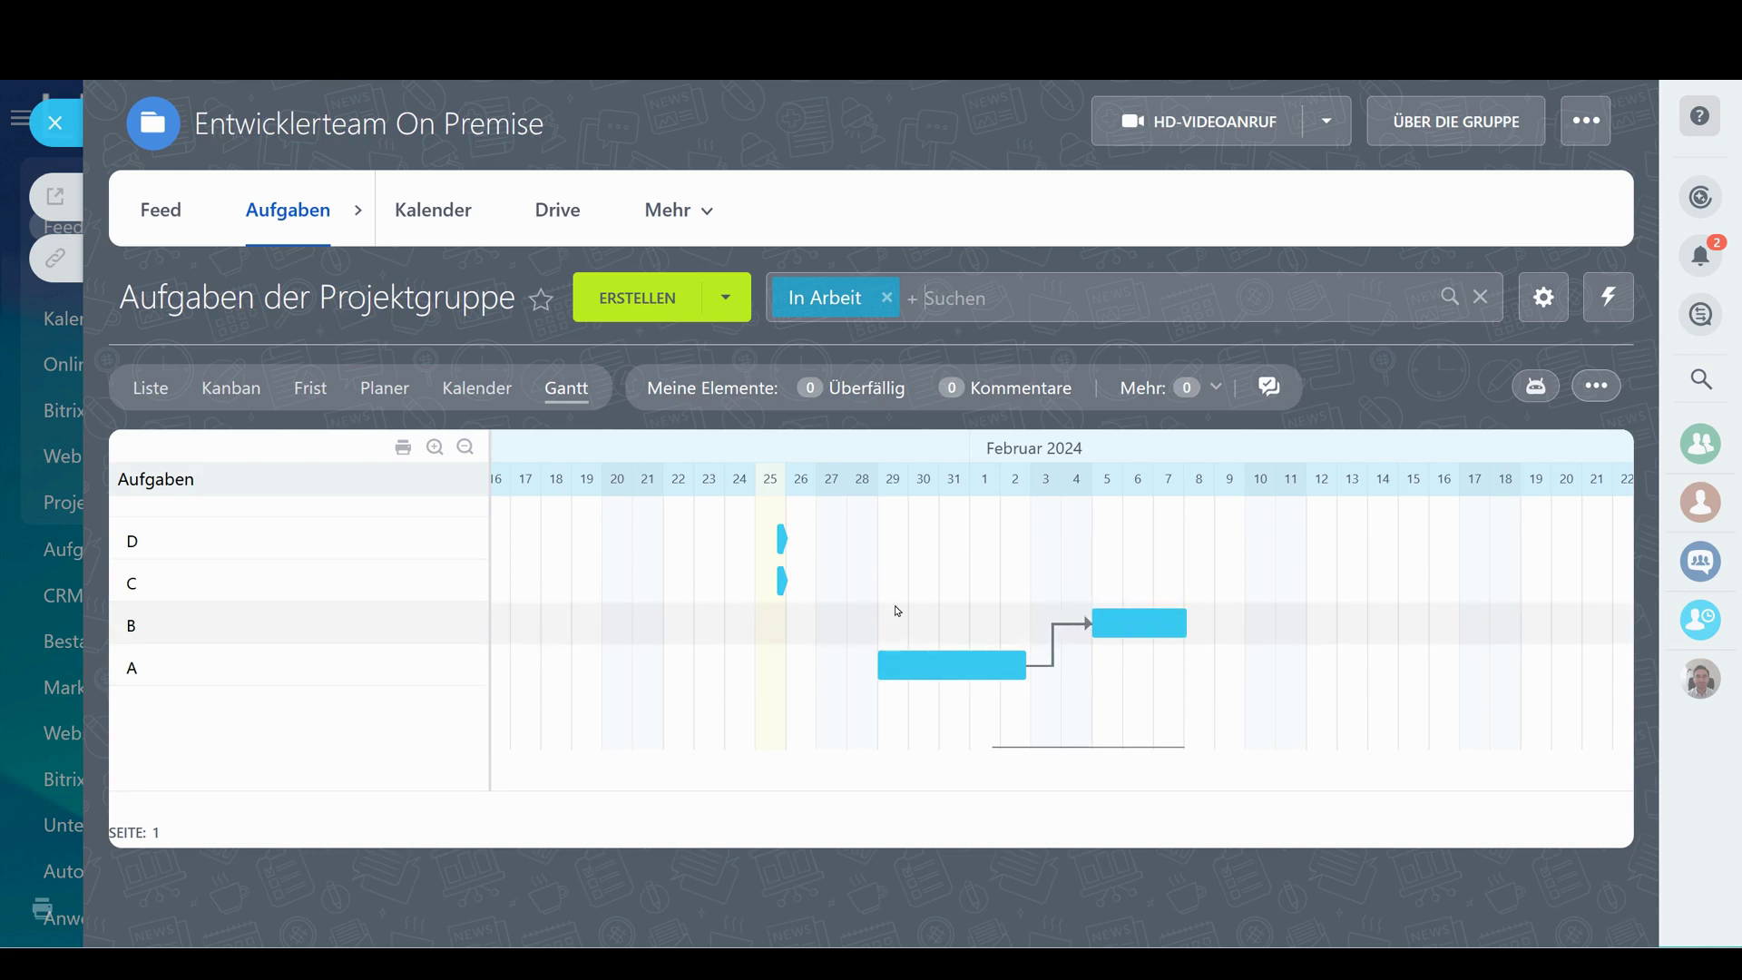
pyautogui.moveTo(788, 585); pyautogui.dragTo(1456, 582)
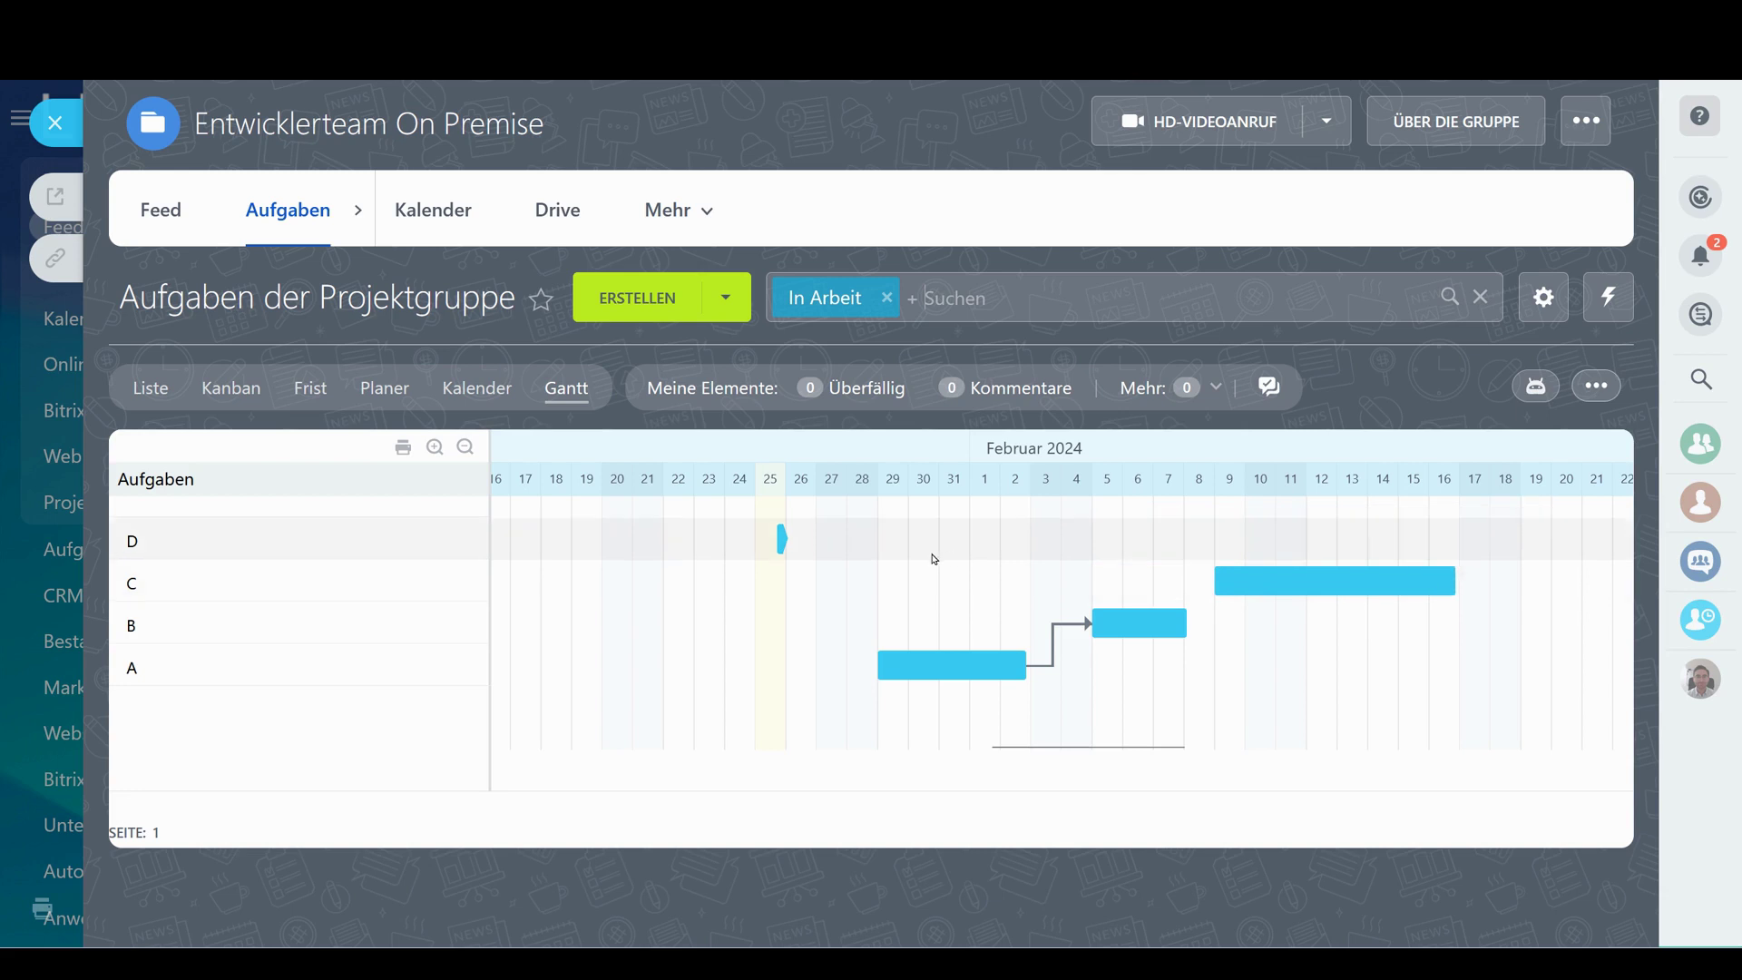
pyautogui.moveTo(789, 542); pyautogui.dragTo(1555, 539)
pyautogui.moveTo(1198, 625); pyautogui.dragTo(1304, 540)
# Shift the Gantt timeline and inspect the action lists of tasks A, B and C
pyautogui.hscroll(4, 1283, 673)
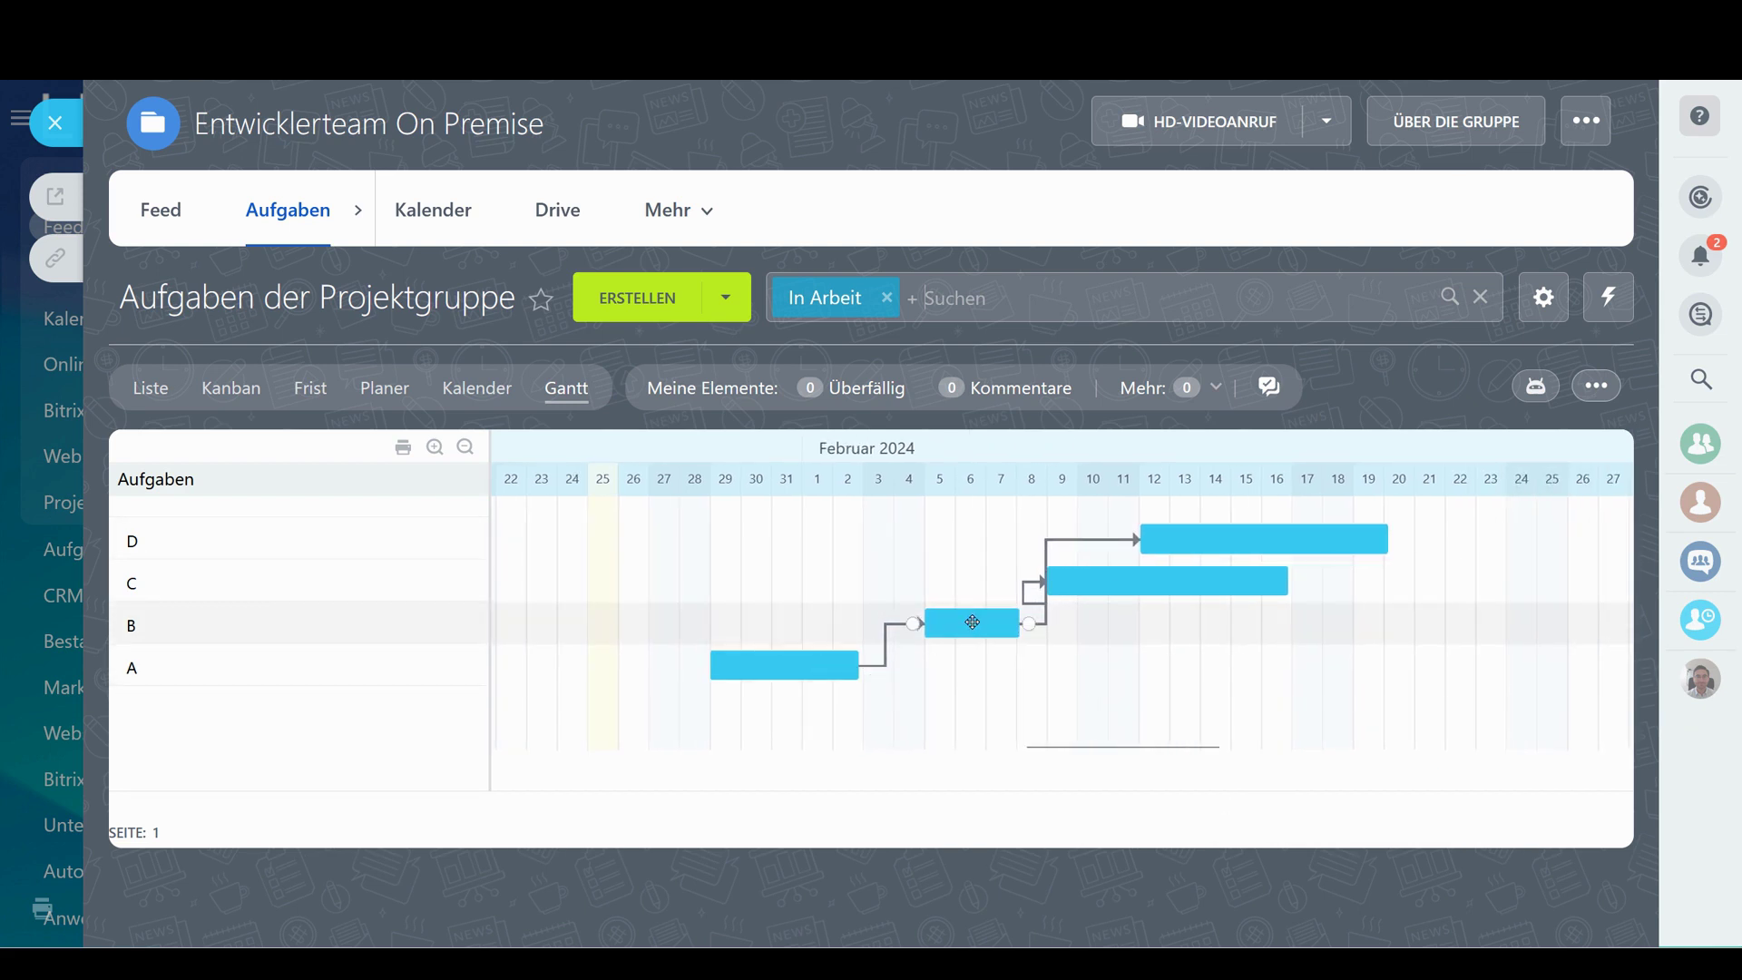
pyautogui.moveTo(976, 623)
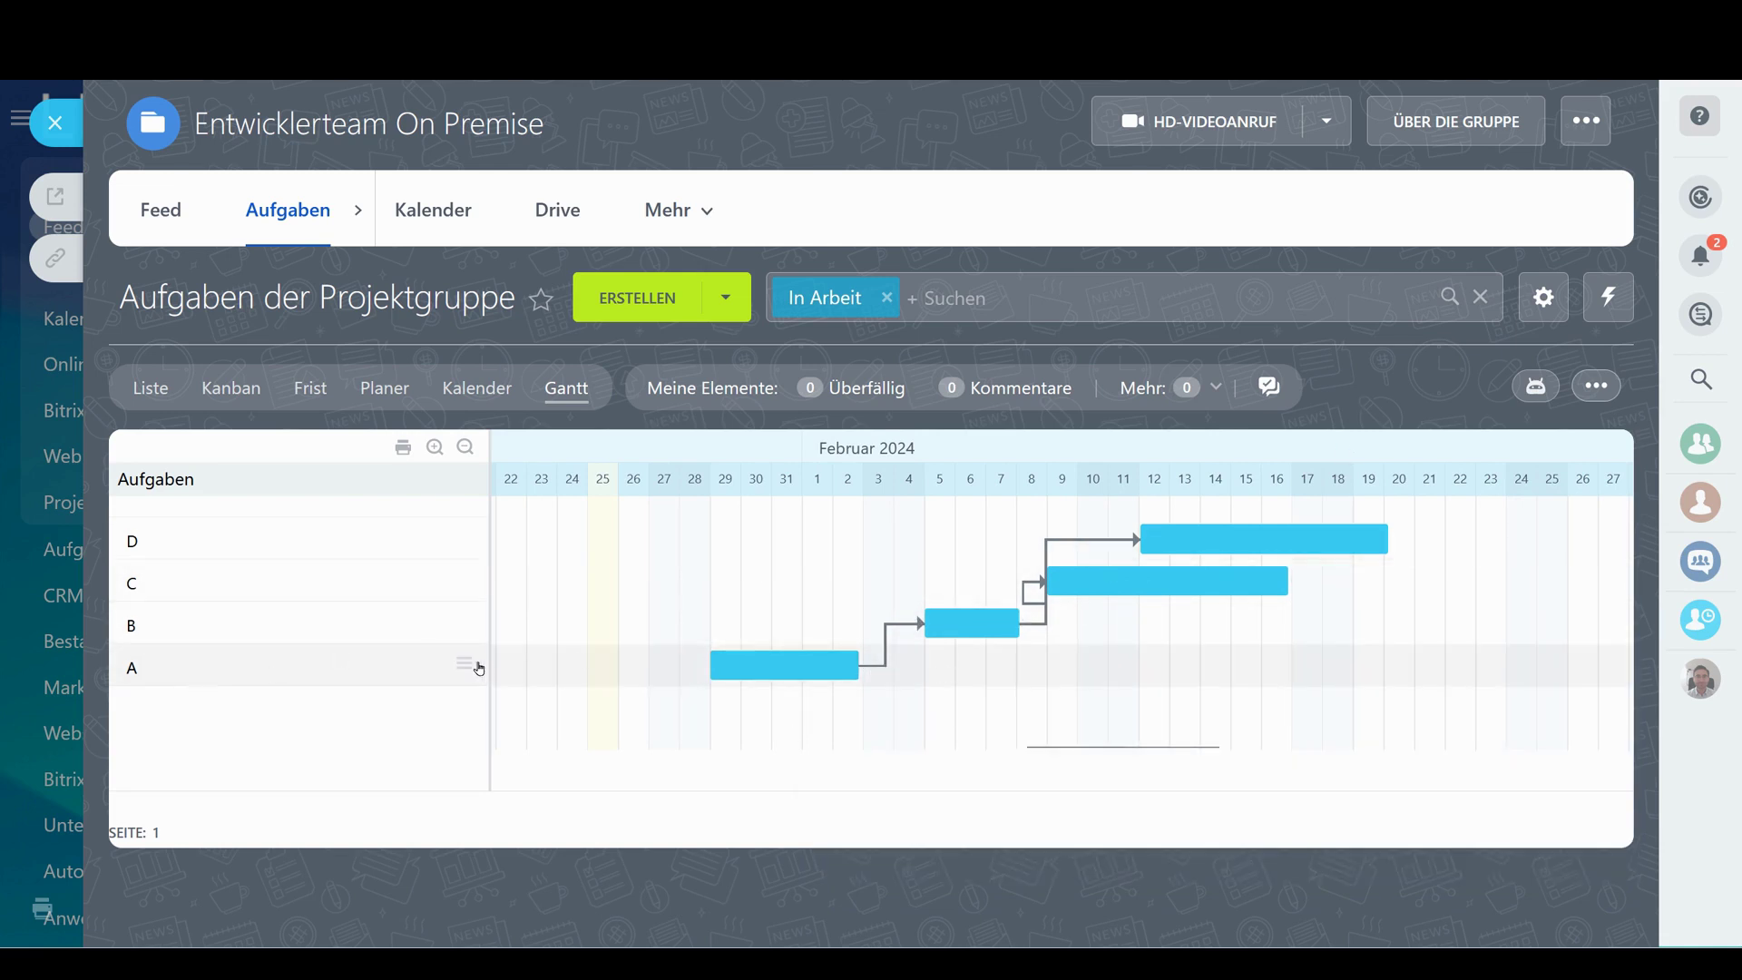
pyautogui.click(465, 666)
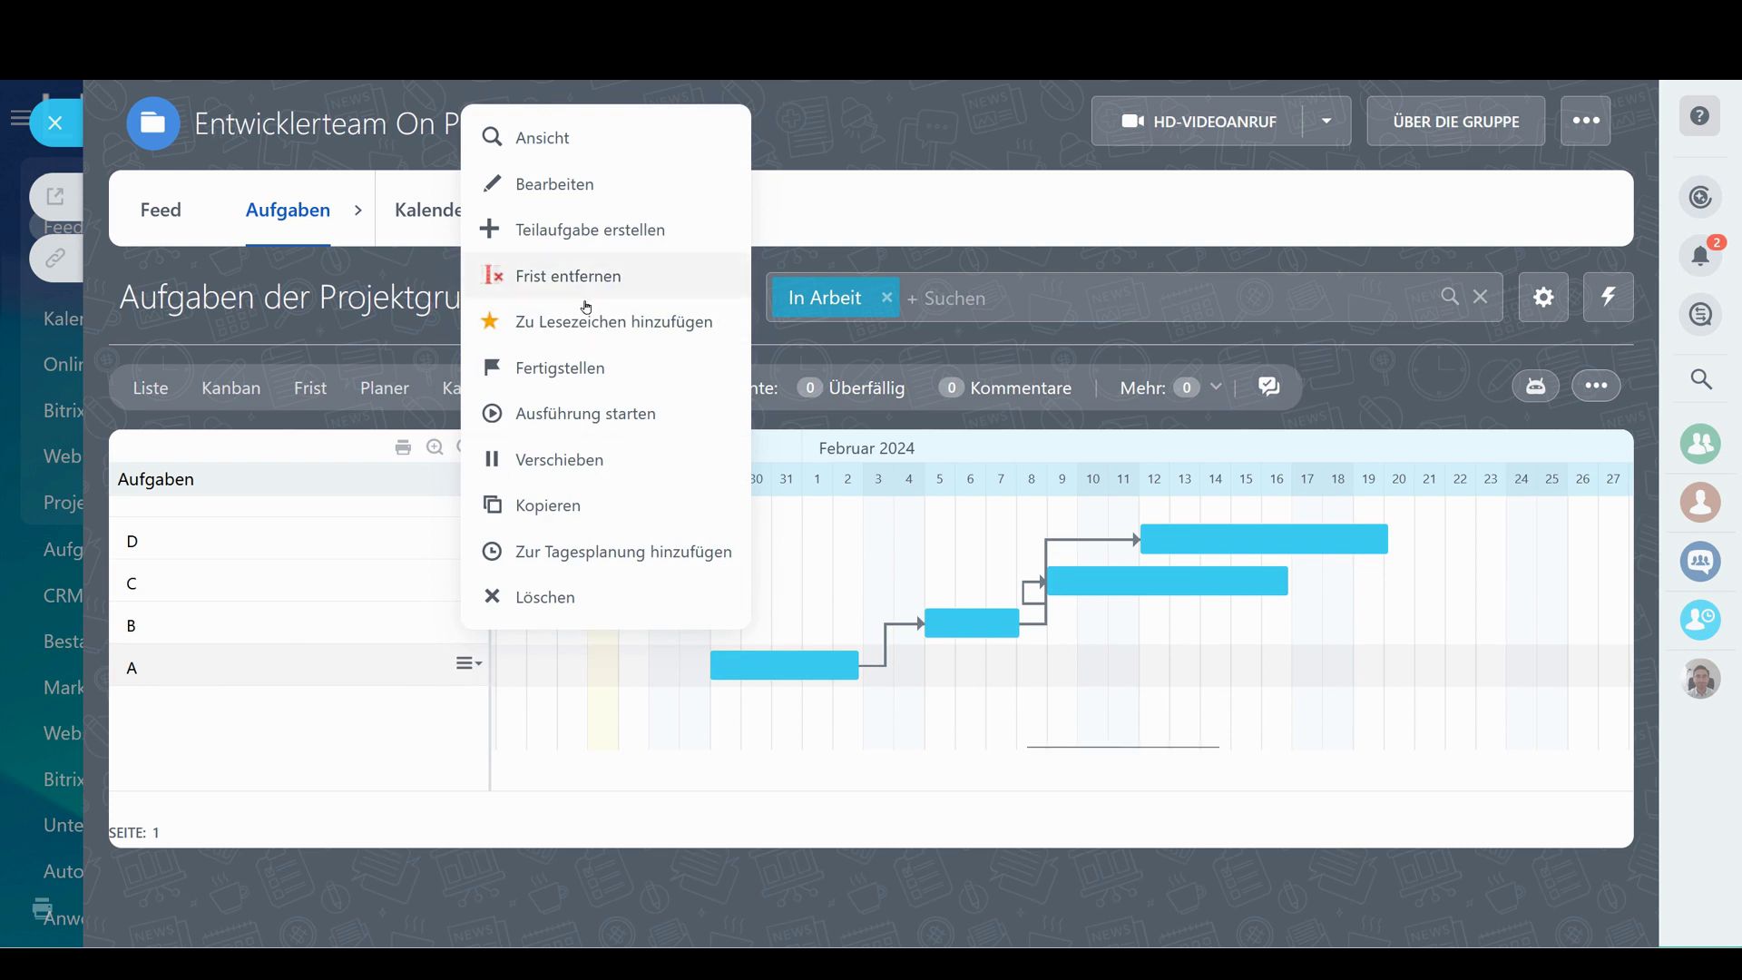
pyautogui.click(1452, 385)
pyautogui.moveTo(1298, 614); pyautogui.dragTo(607, 658)
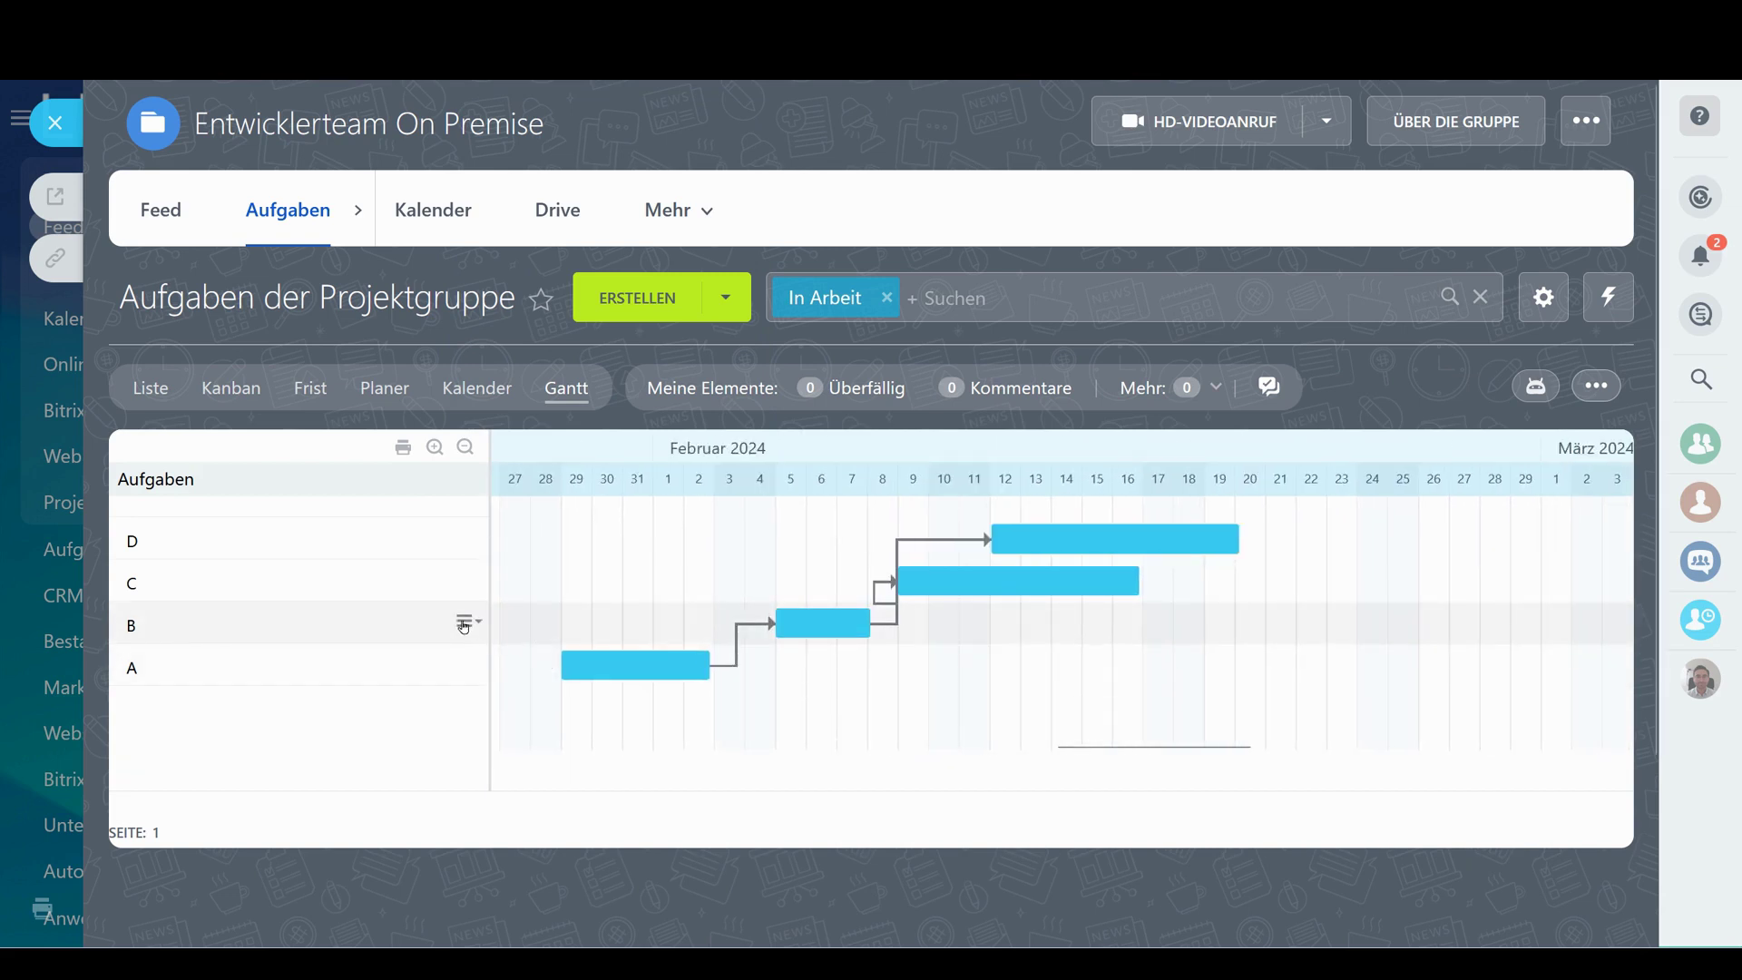
pyautogui.click(467, 621)
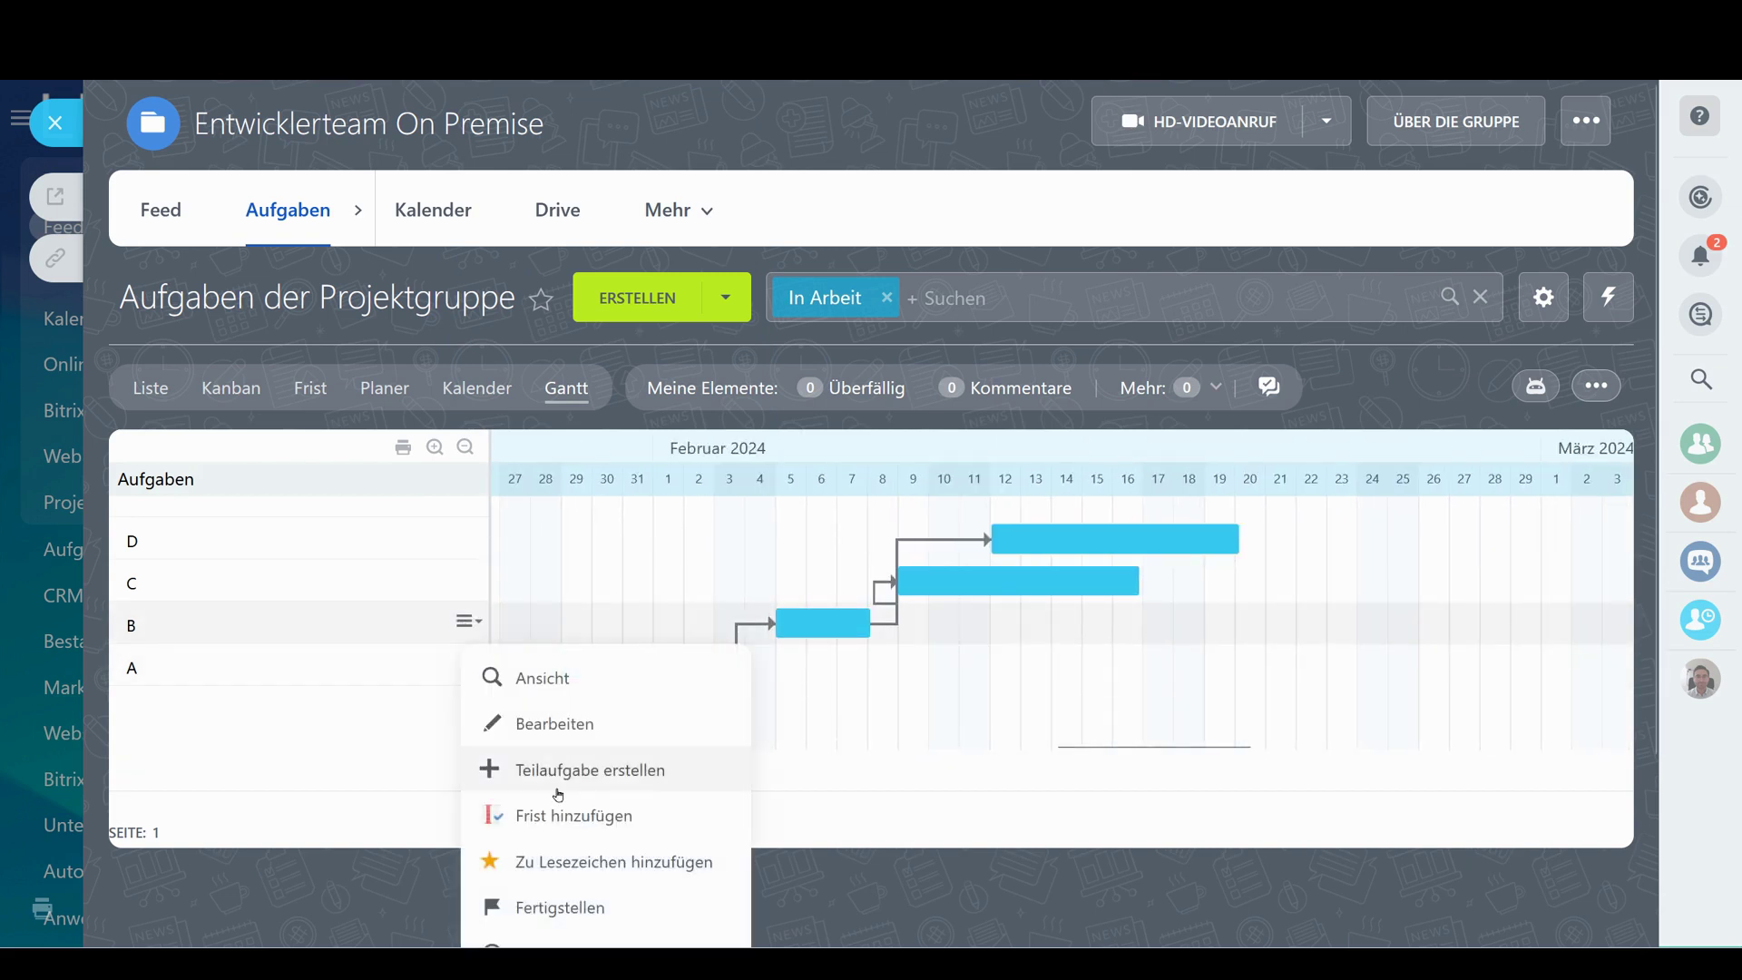
pyautogui.click(470, 586)
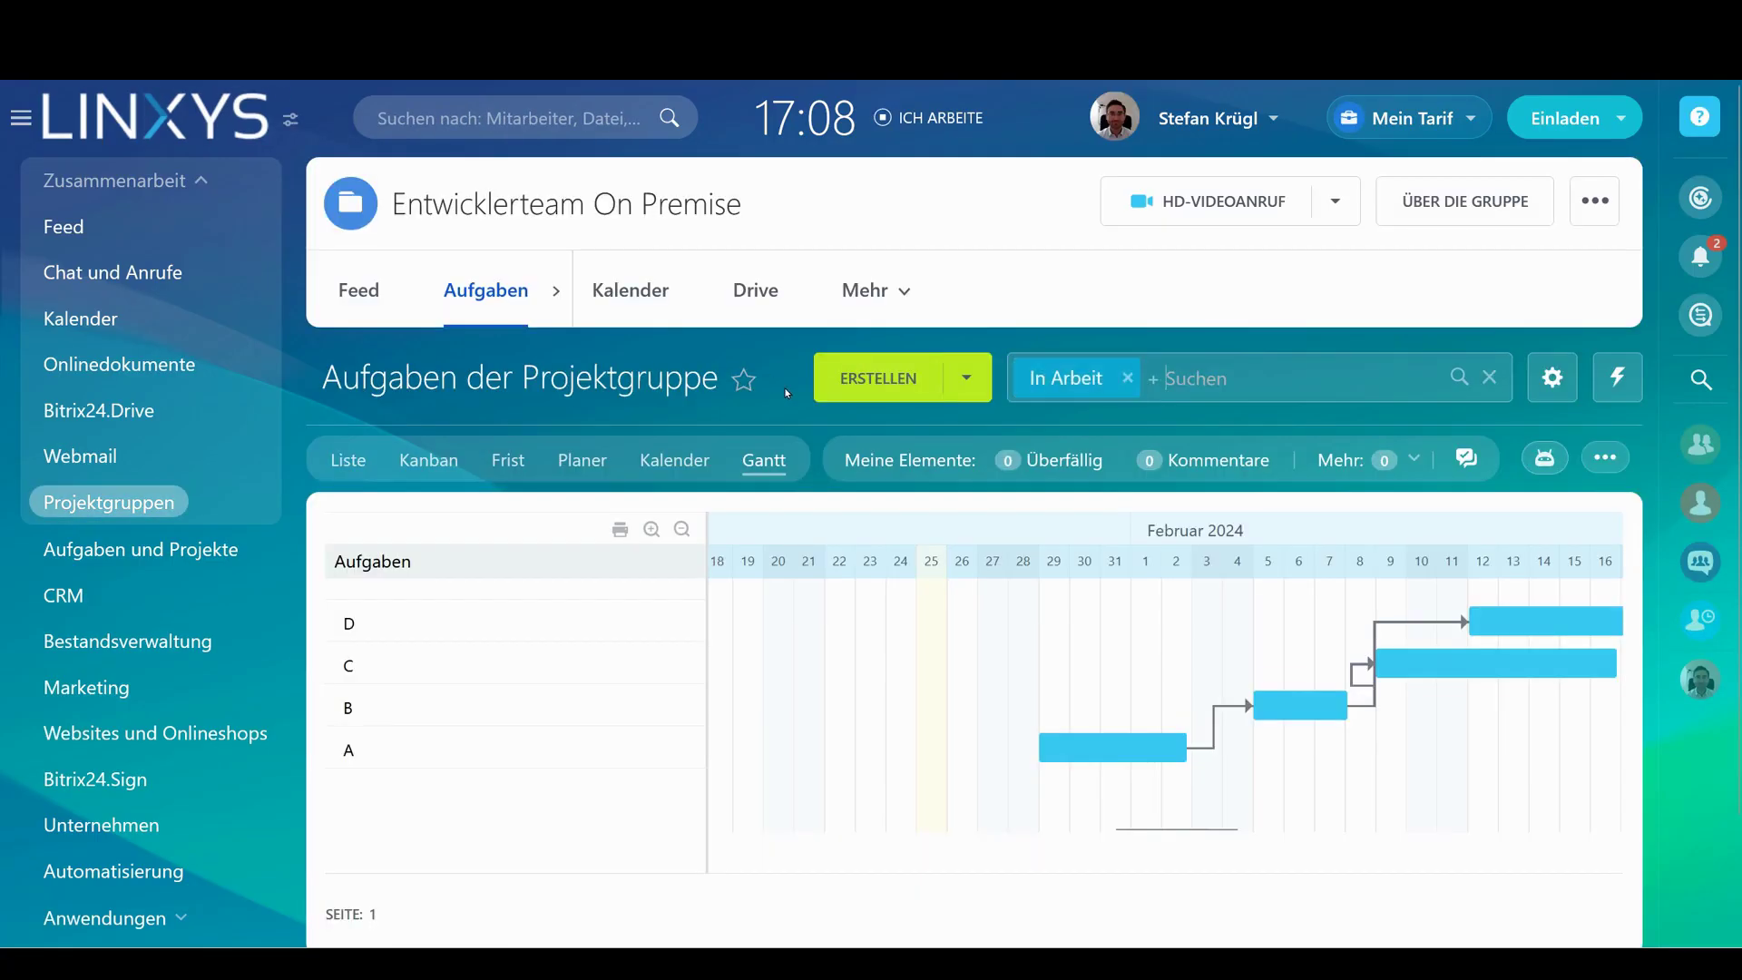
# Switch the group's tasks from Gantt to the Kalender month view, then to Planer
pyautogui.scroll(-10, 1146, 472)
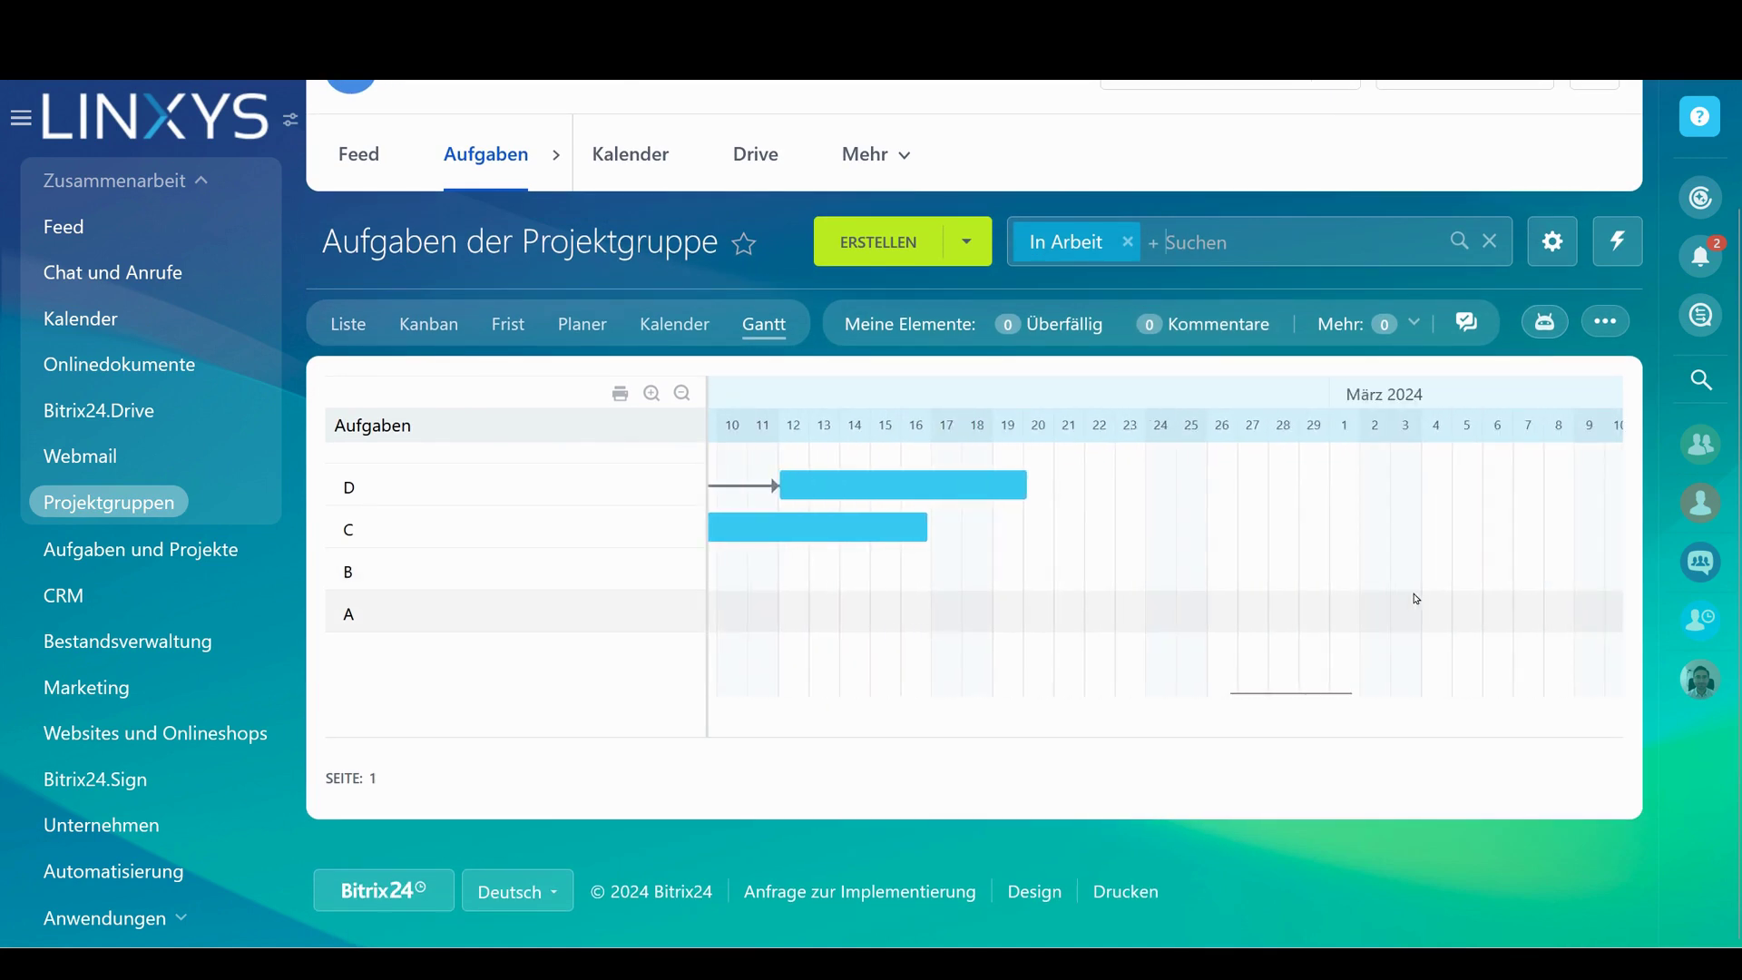
pyautogui.scroll(10, 1164, 596)
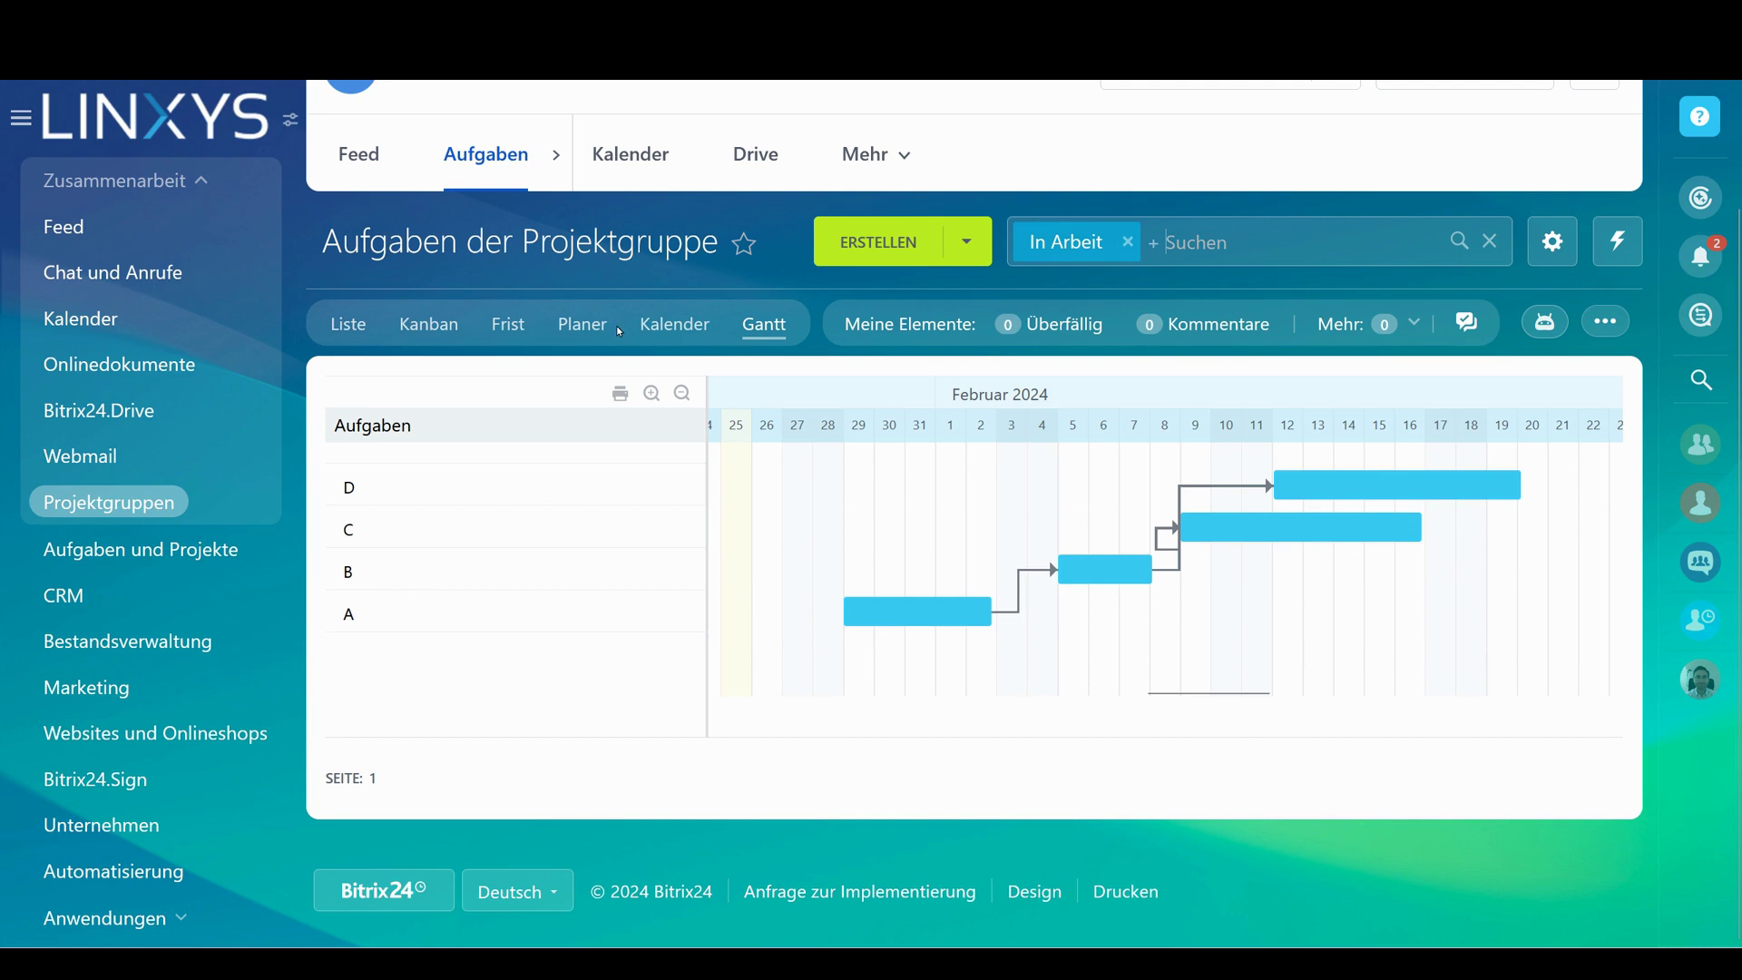
pyautogui.click(662, 329)
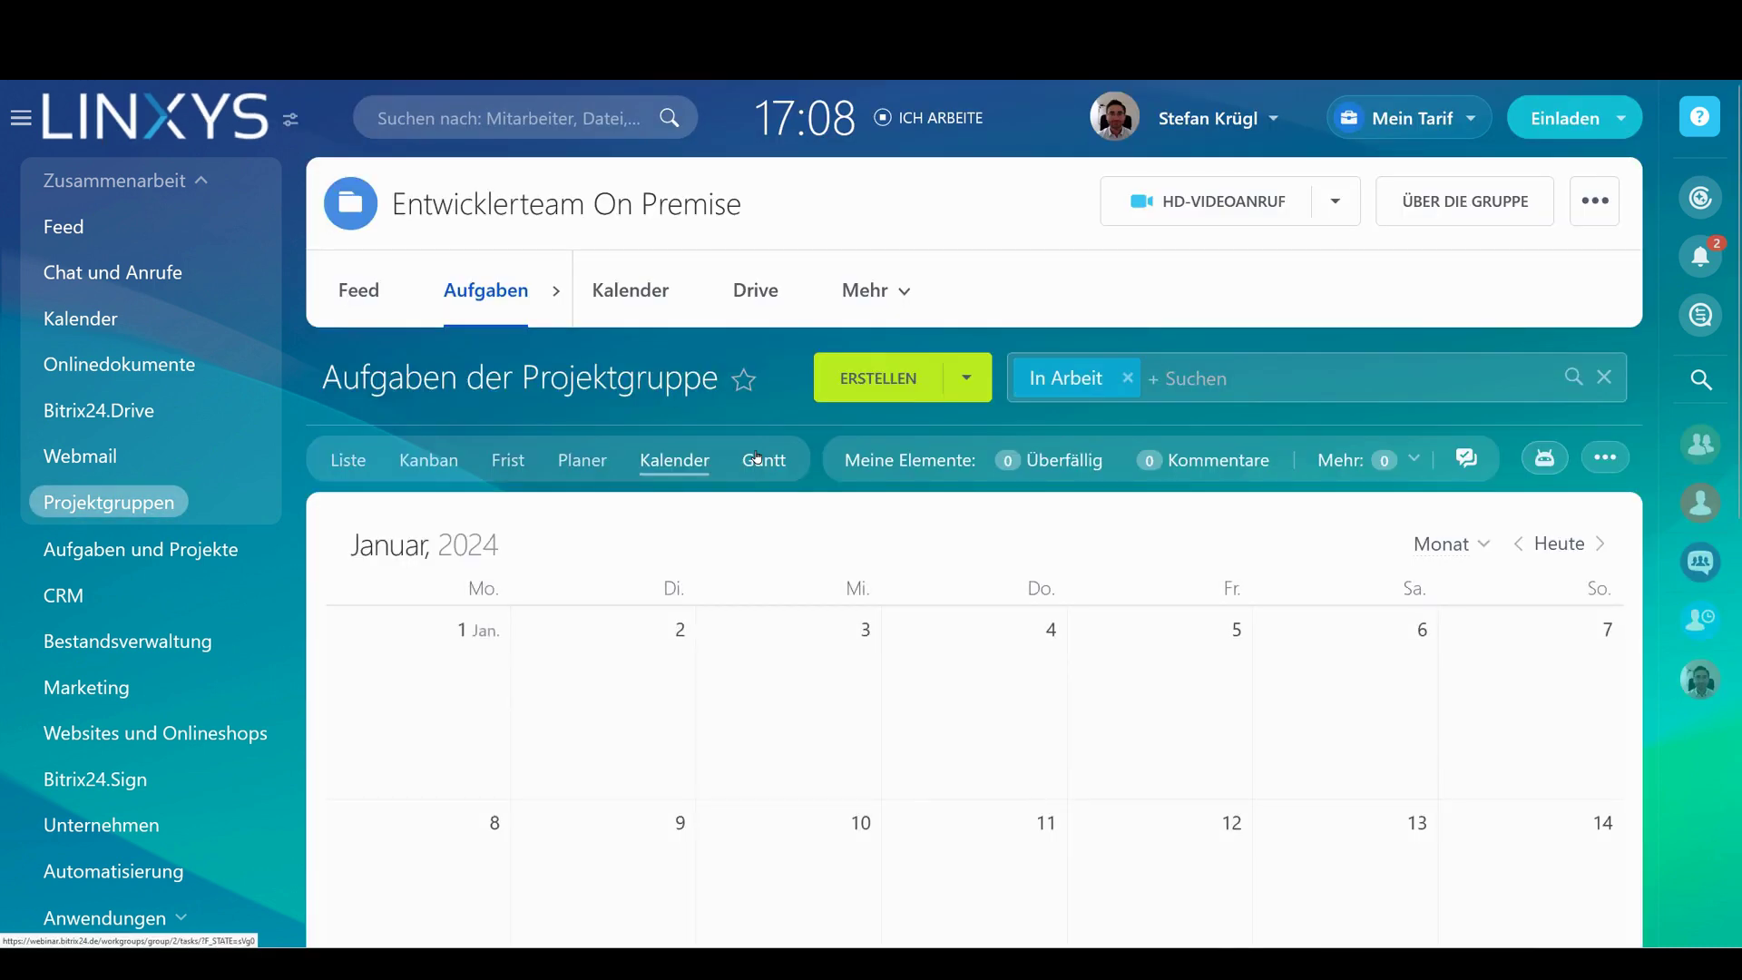
pyautogui.scroll(-7, 771, 450)
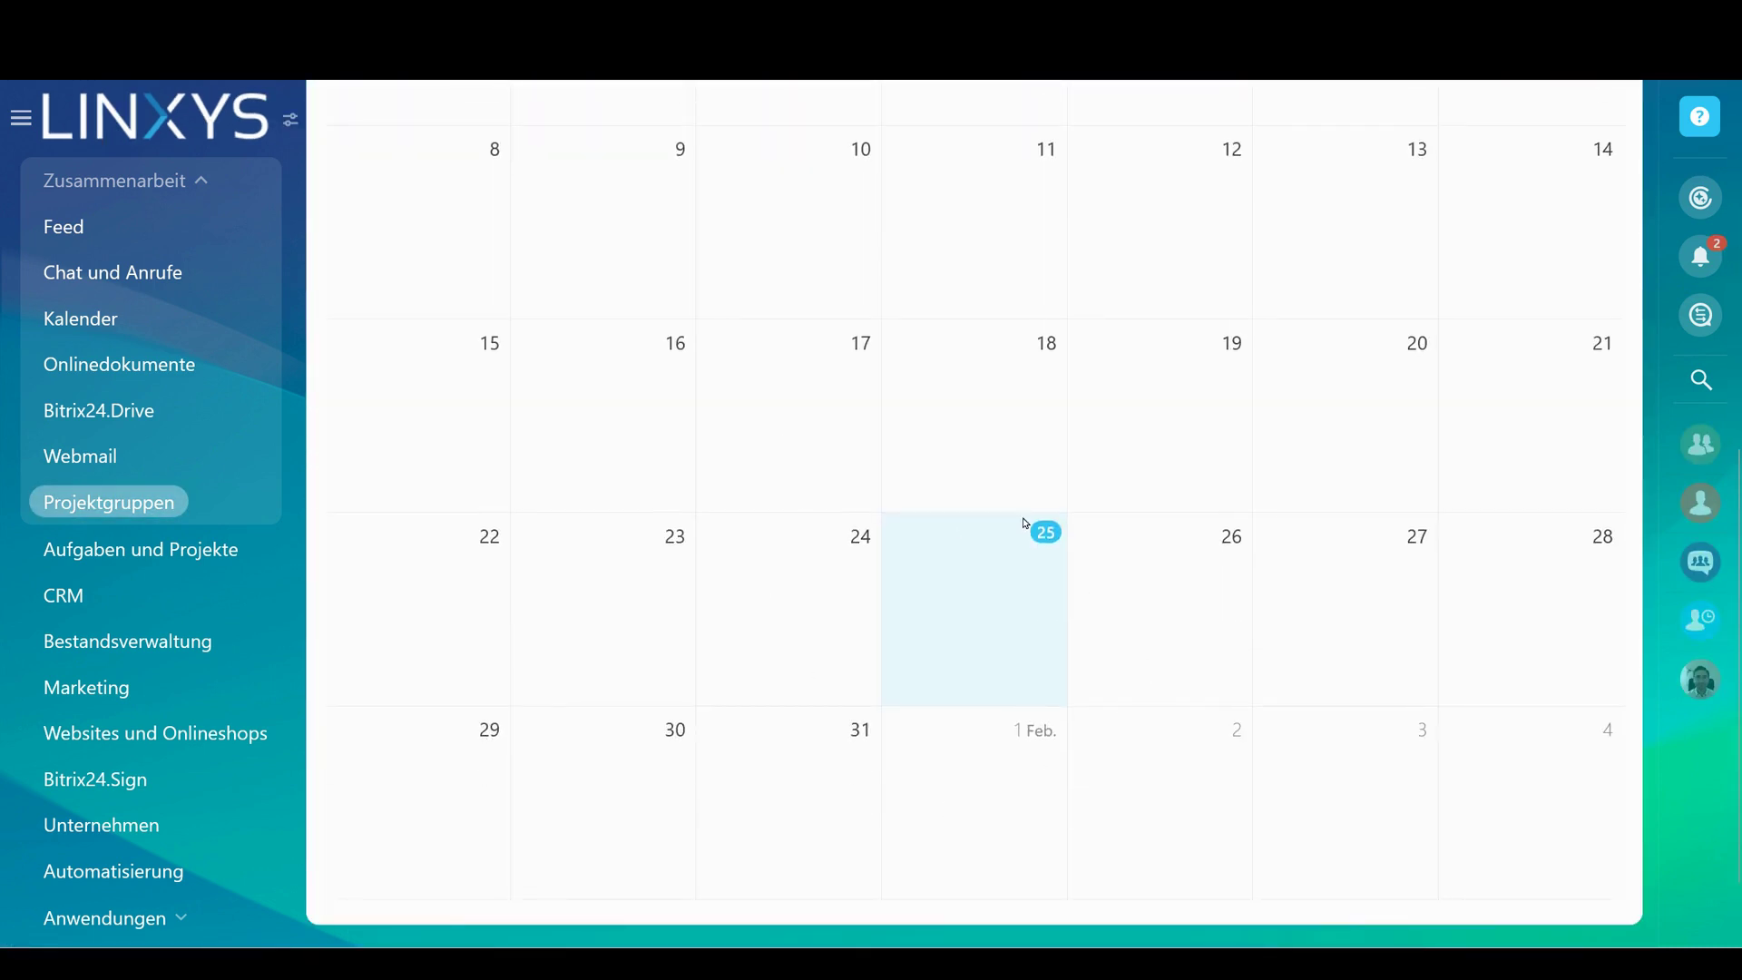
pyautogui.scroll(2, 528, 932)
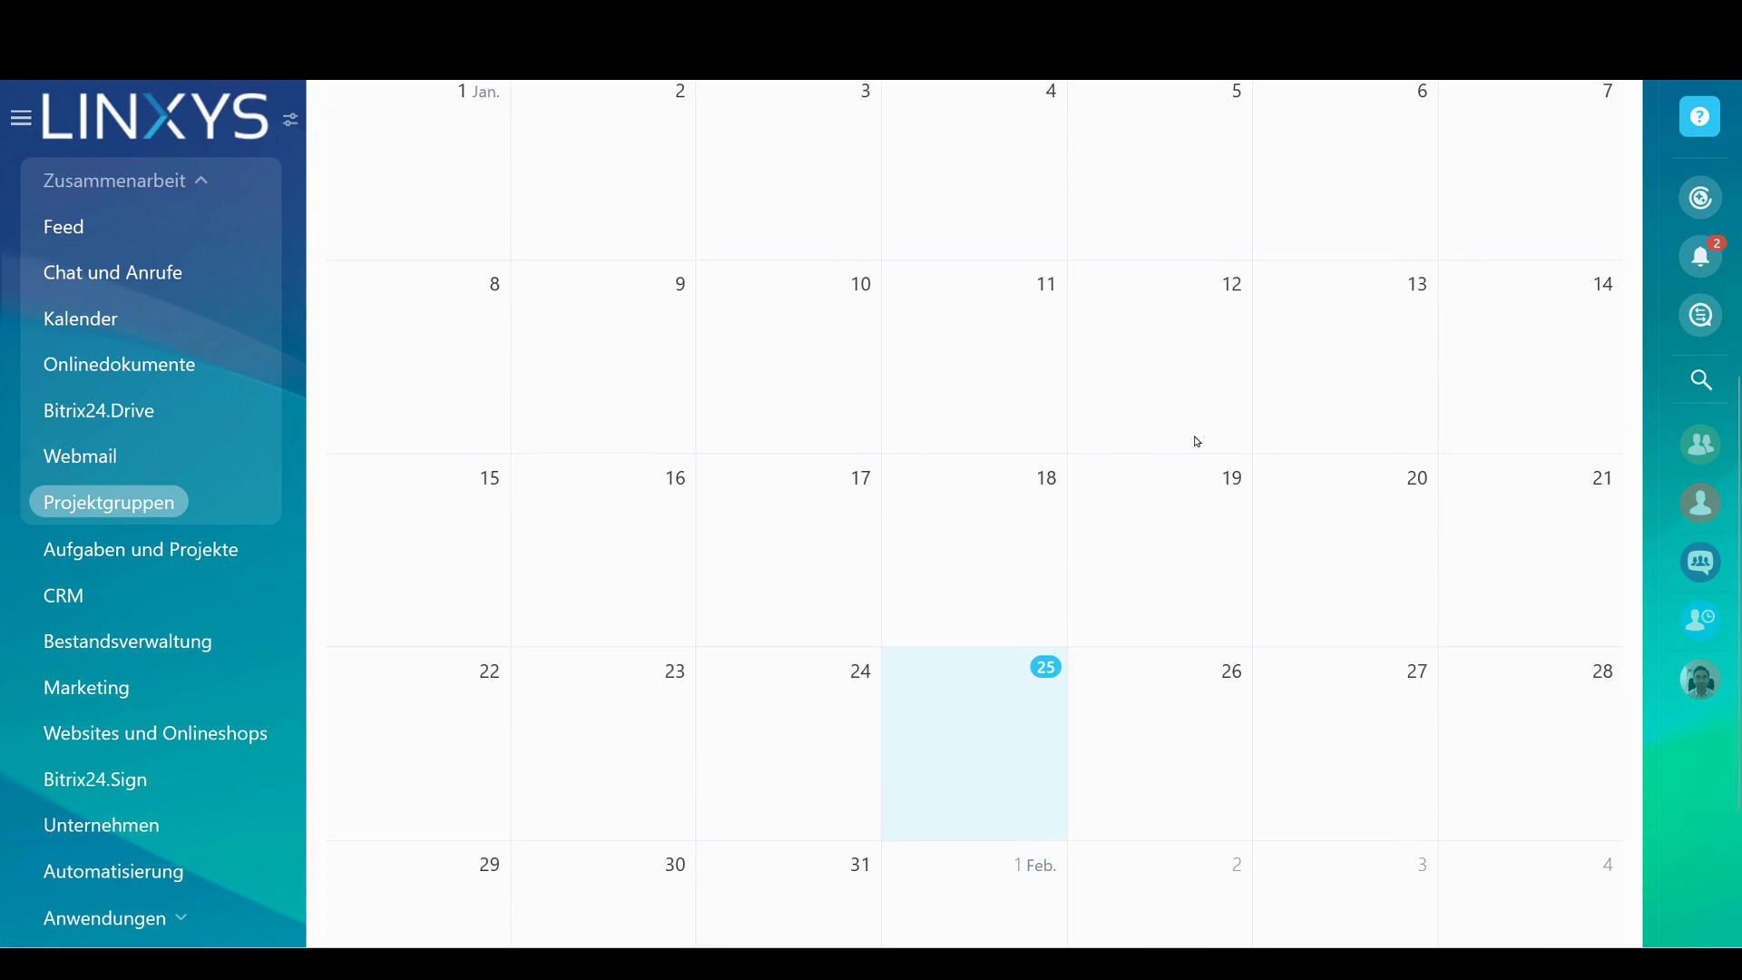
pyautogui.scroll(5, 1197, 442)
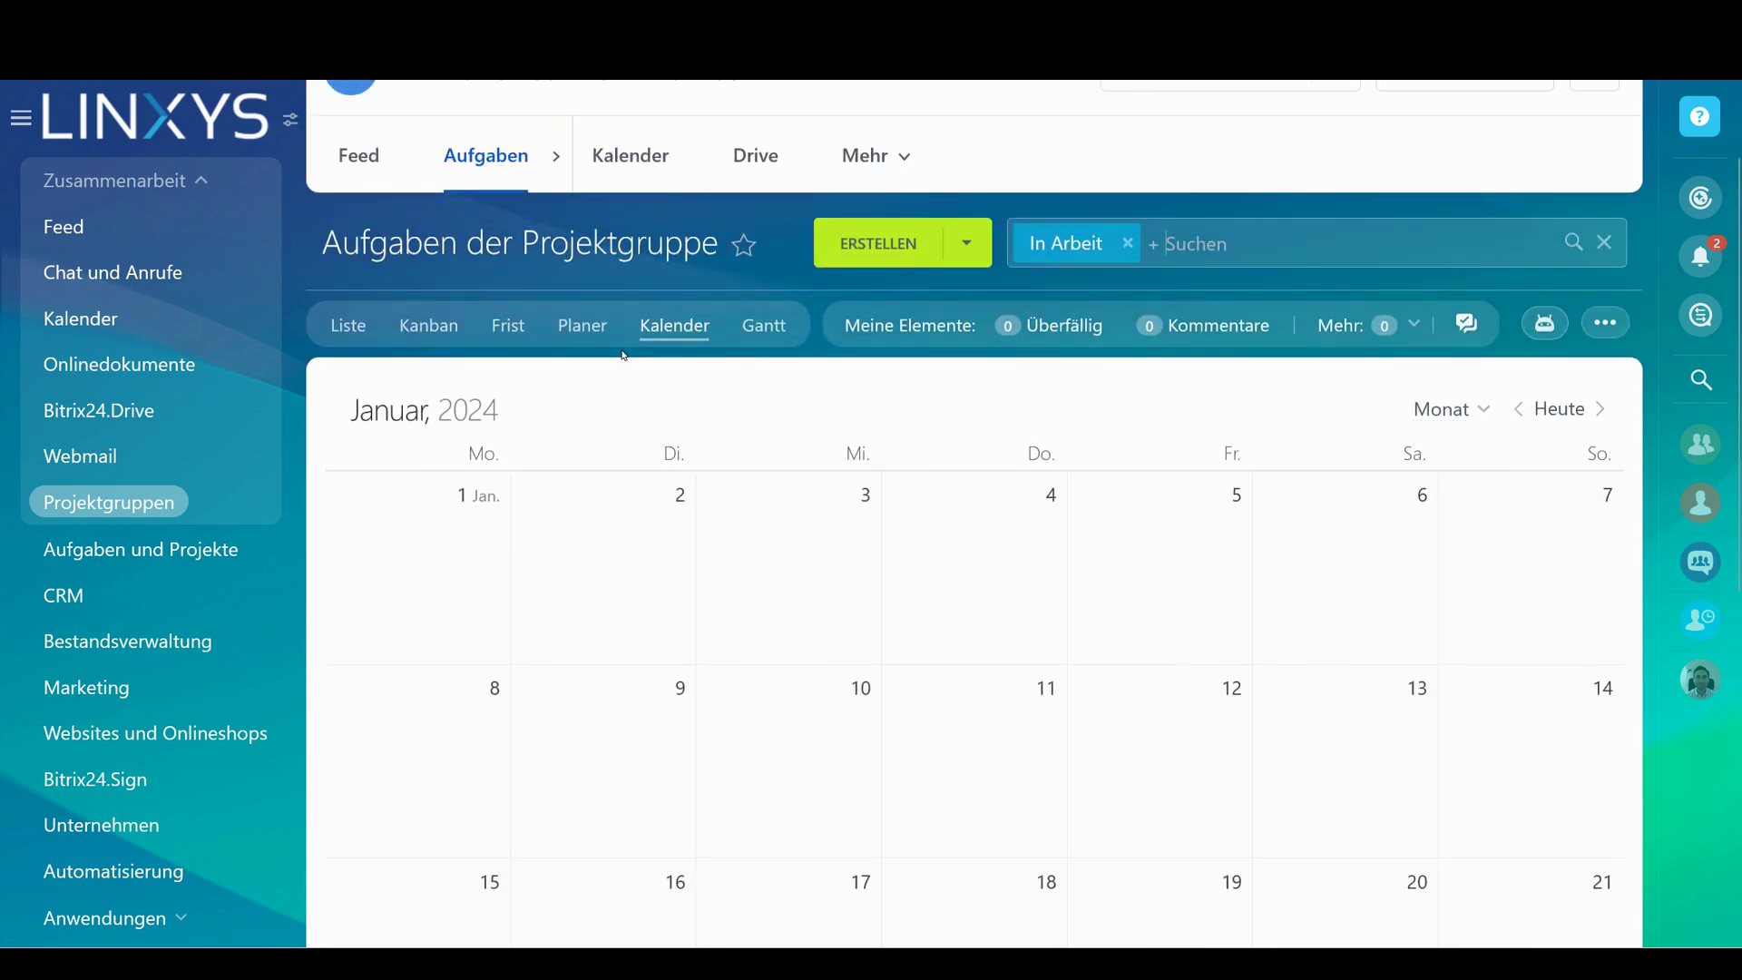
pyautogui.click(593, 323)
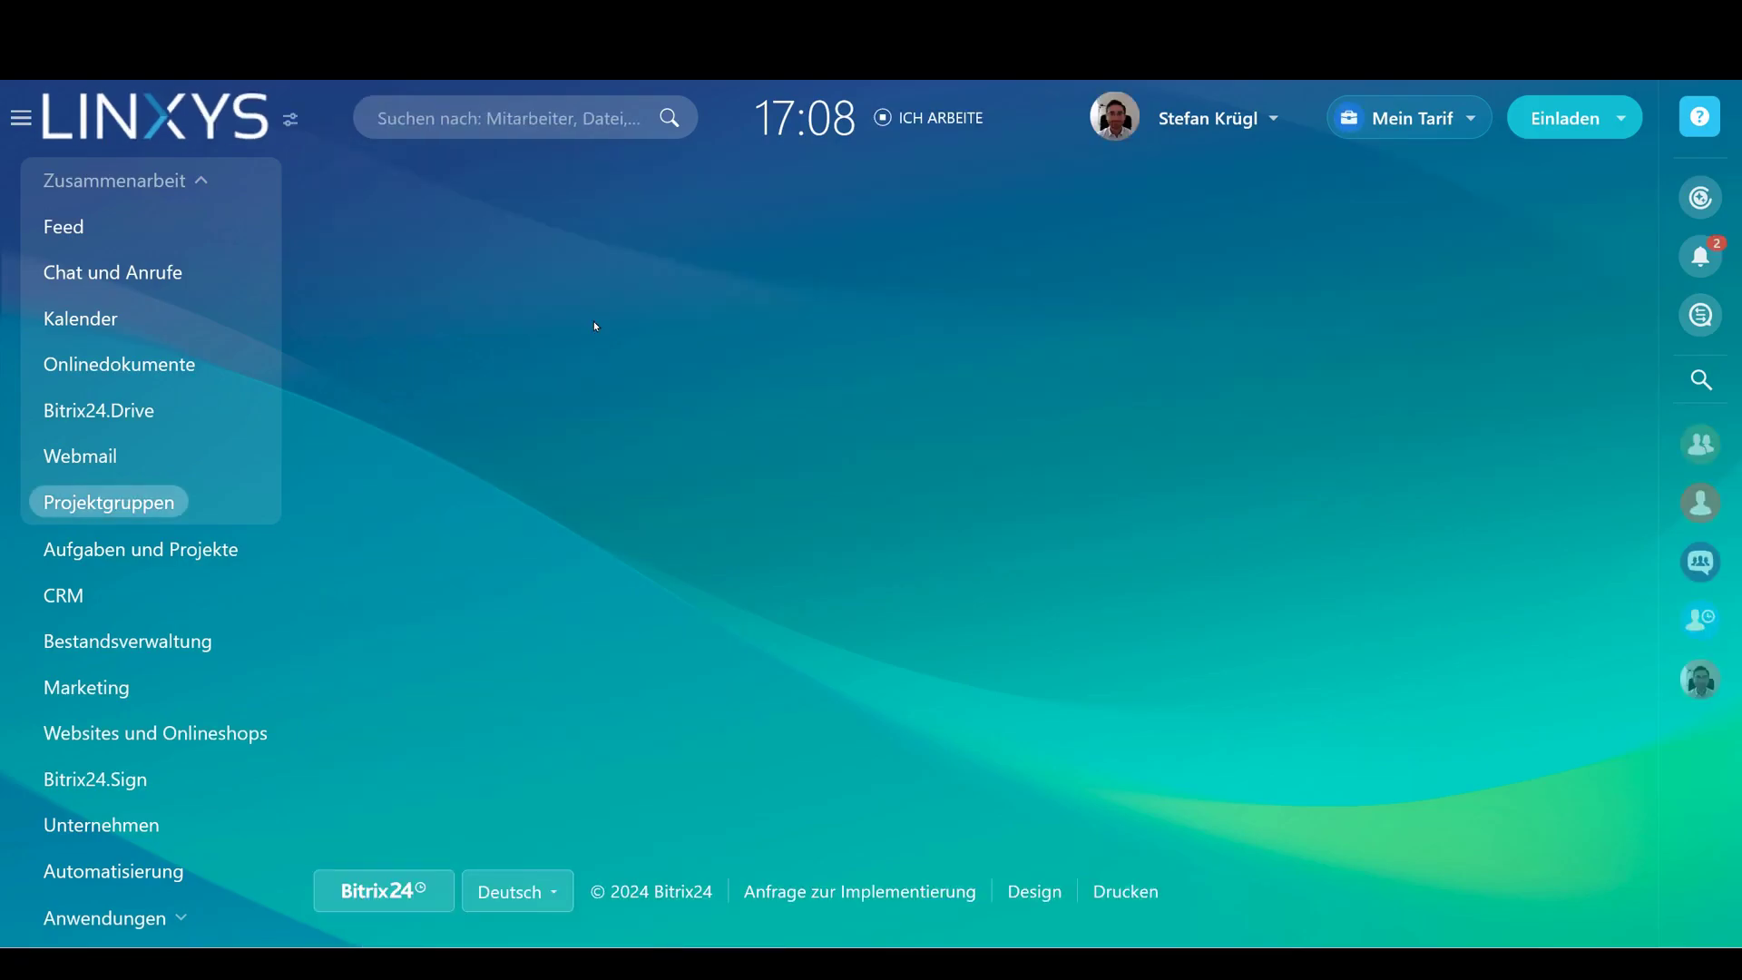
# Add Planner columns Wichtig / Dringend, Wichtig / nicht drigend, Nicht wichtig, Dringend, Nicht wichtig / nicht dringend
pyautogui.scroll(-3, 864, 562)
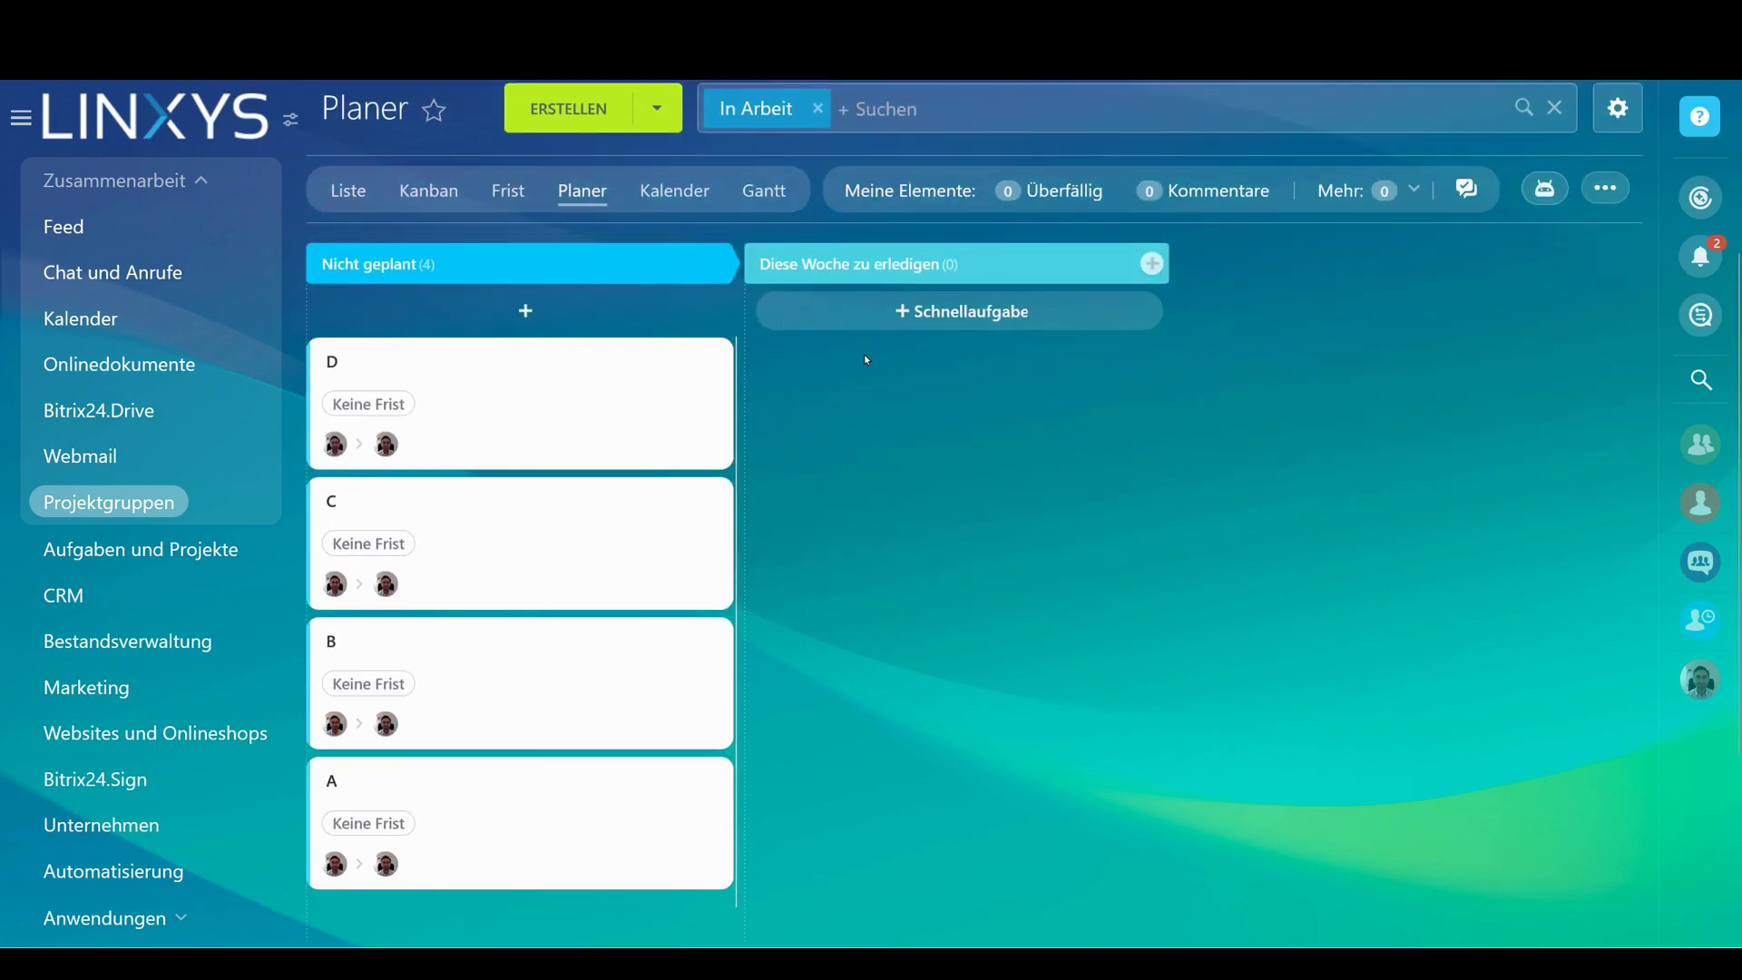
pyautogui.scroll(3, 665, 446)
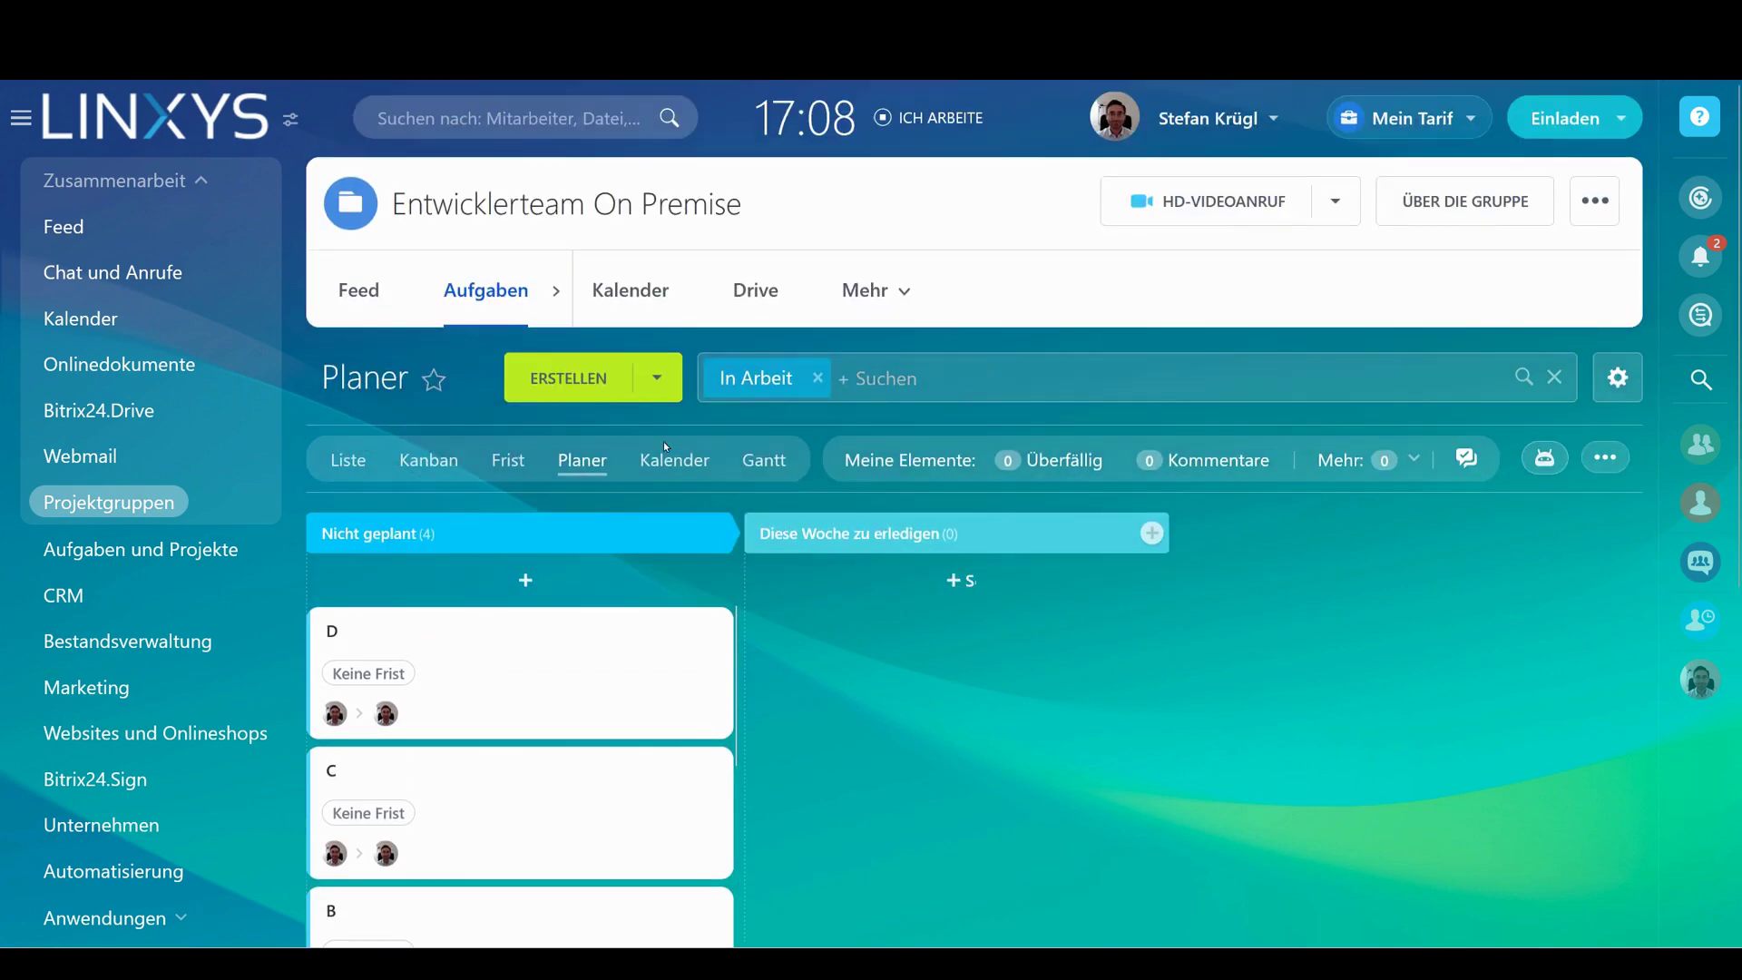
pyautogui.scroll(-3, 662, 424)
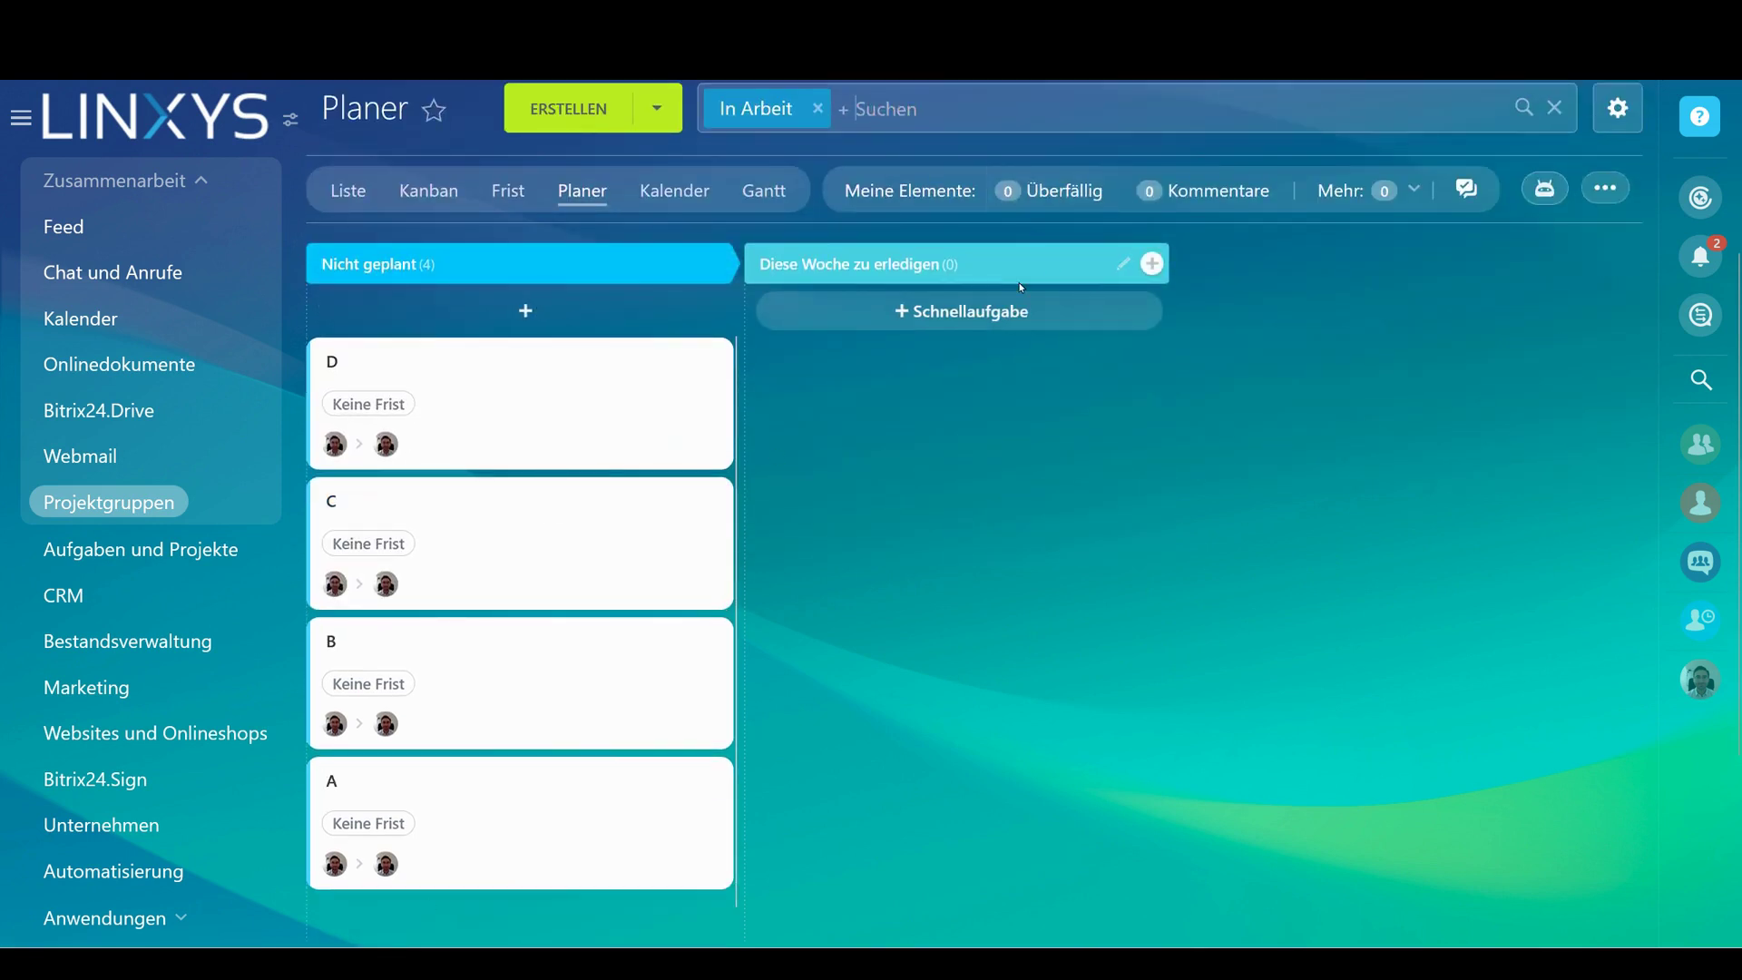
pyautogui.click(1152, 265)
pyautogui.write('Wichtig / Dringend')
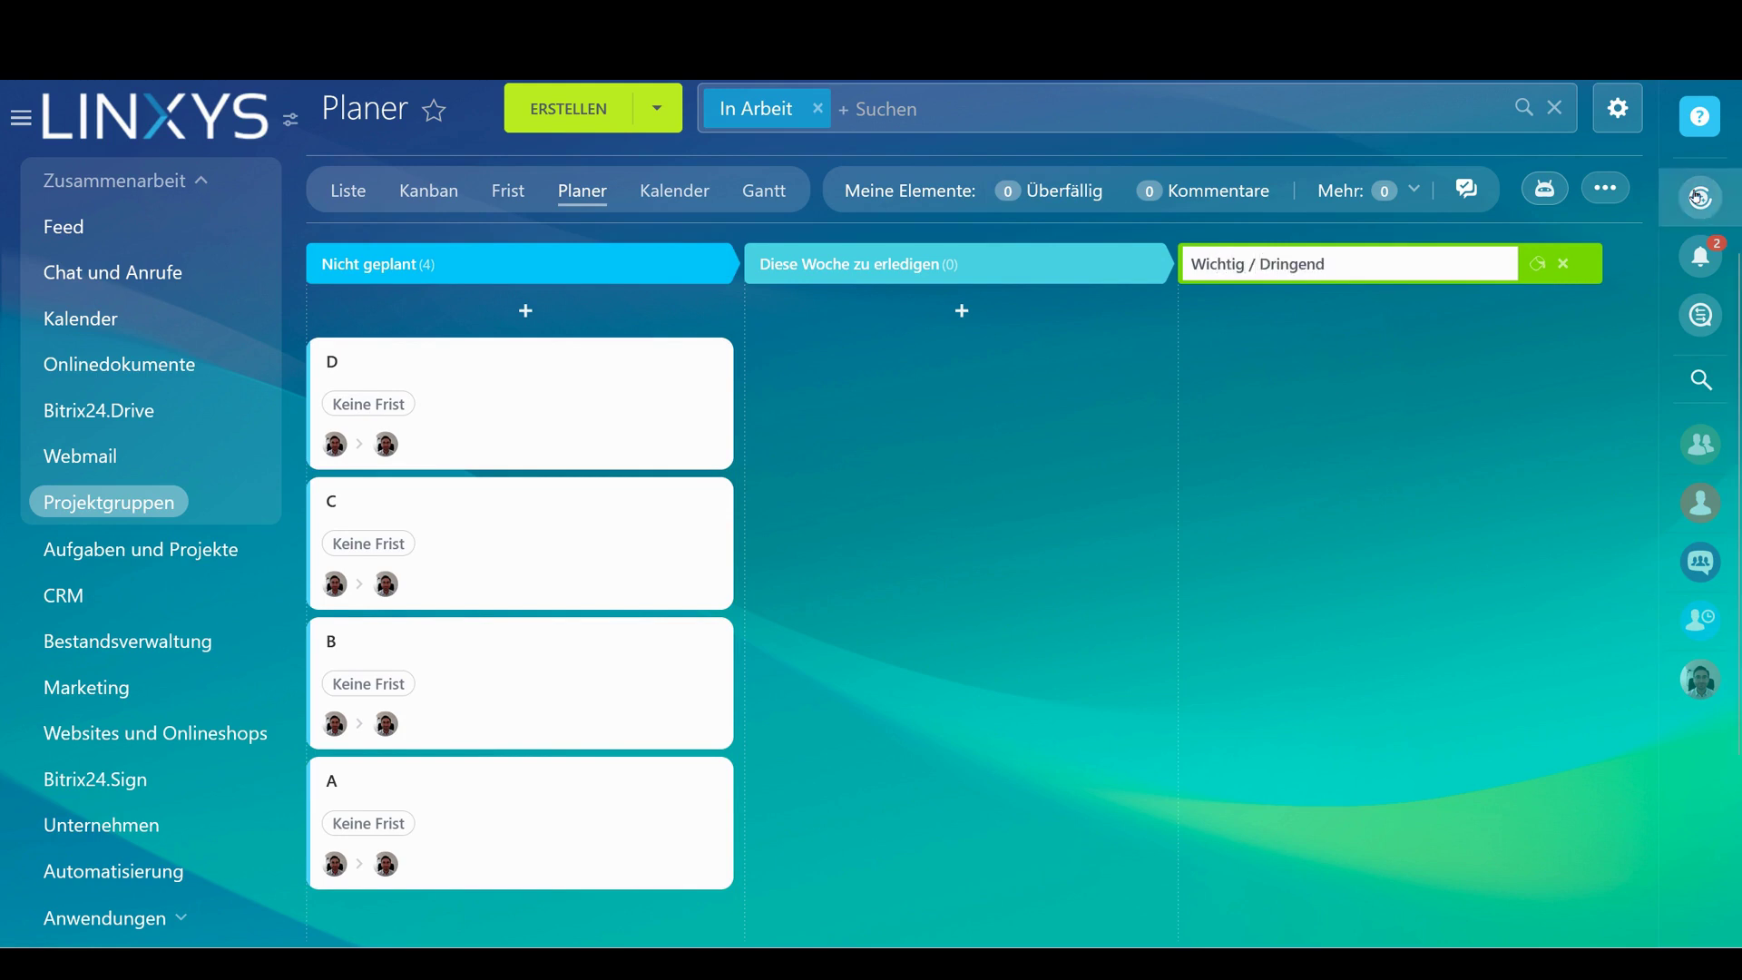
pyautogui.press('Return')
pyautogui.write('Wichtig / nicht drigend')
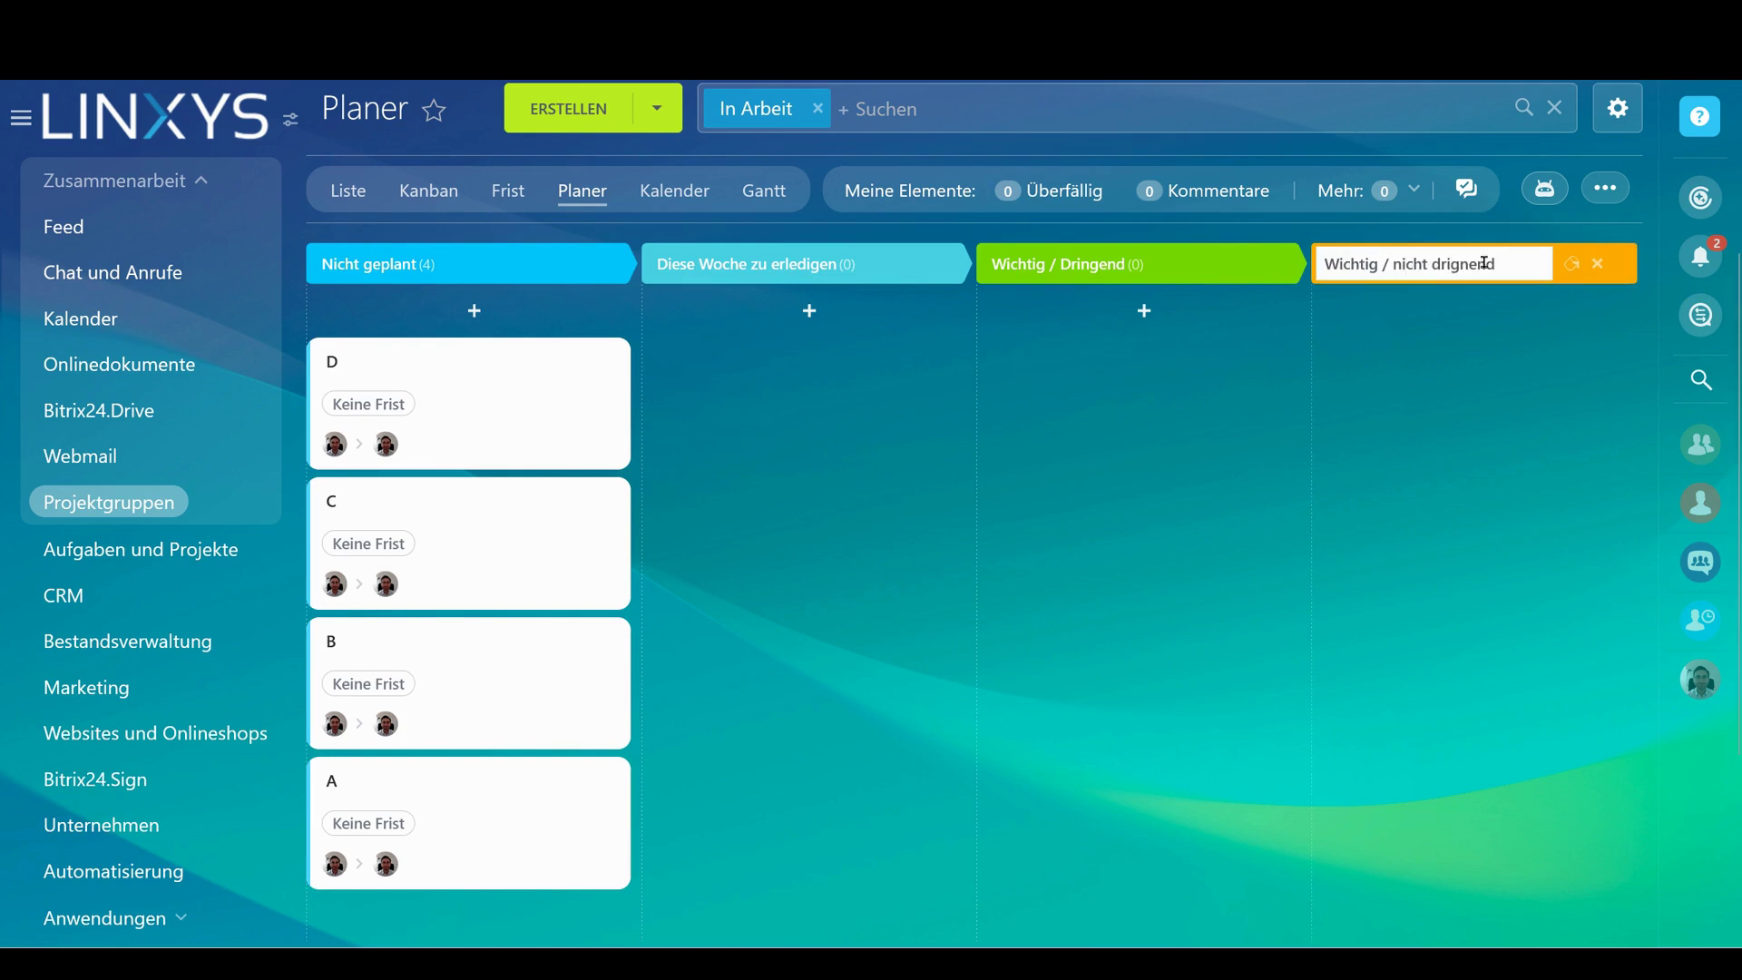
pyautogui.press('Return')
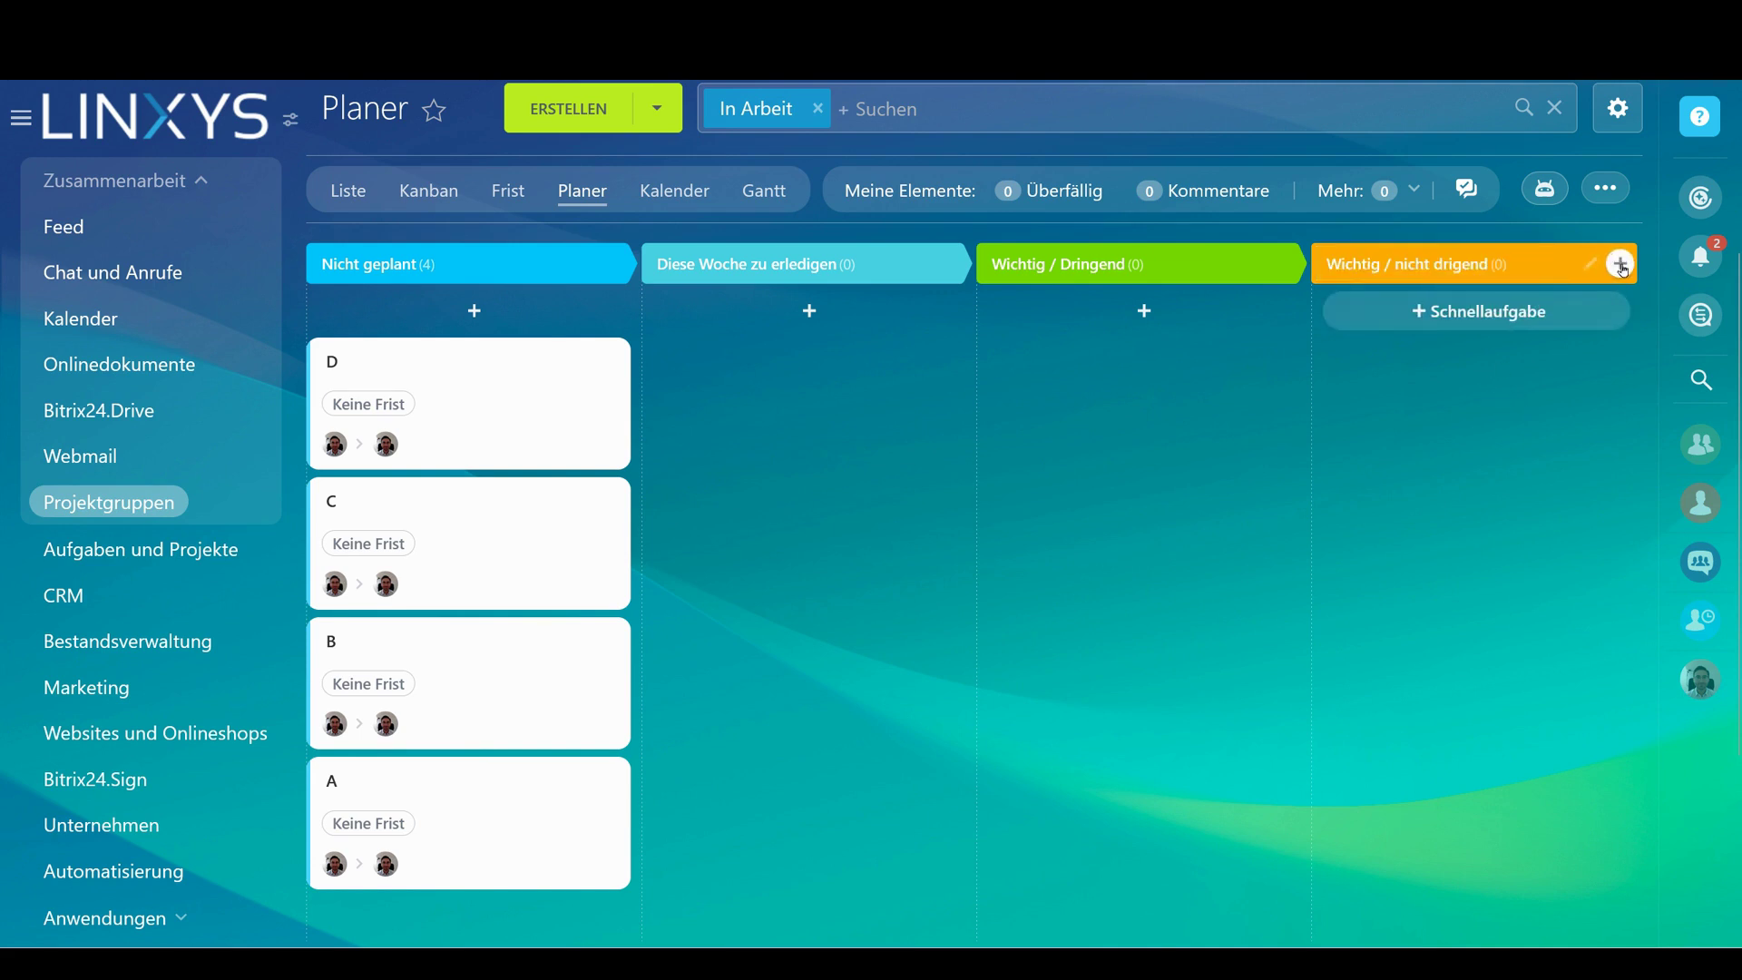
pyautogui.write('Nich')
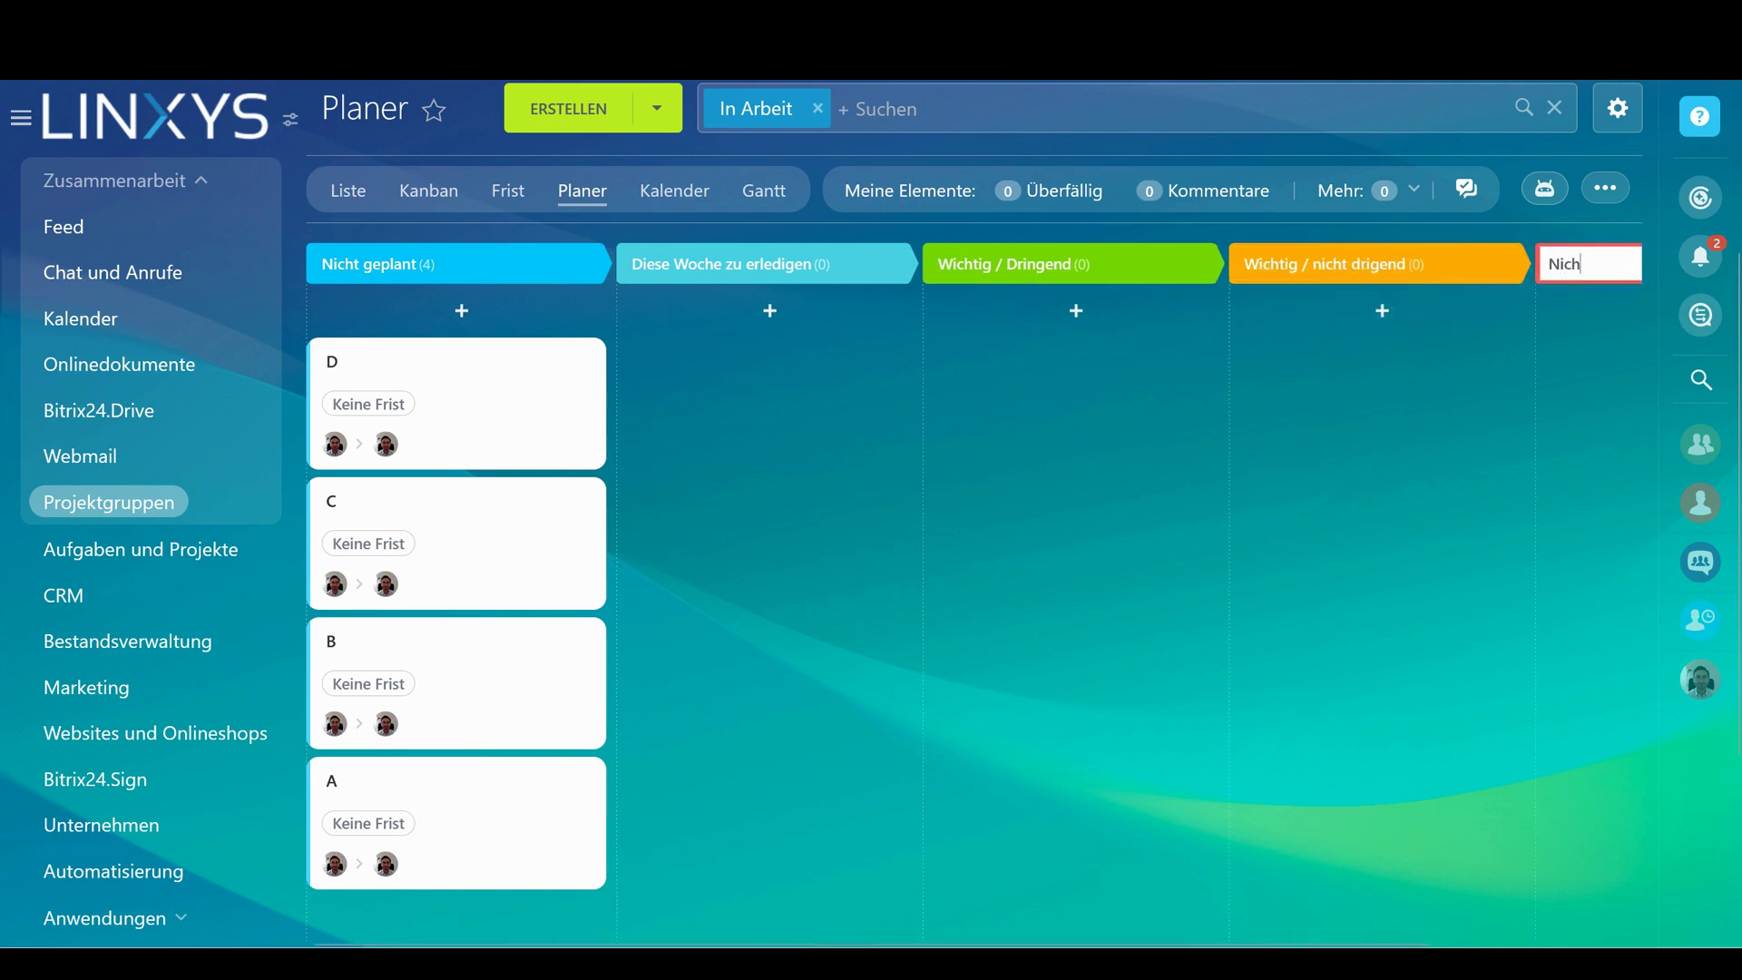
pyautogui.write('t wichtig, Dringend')
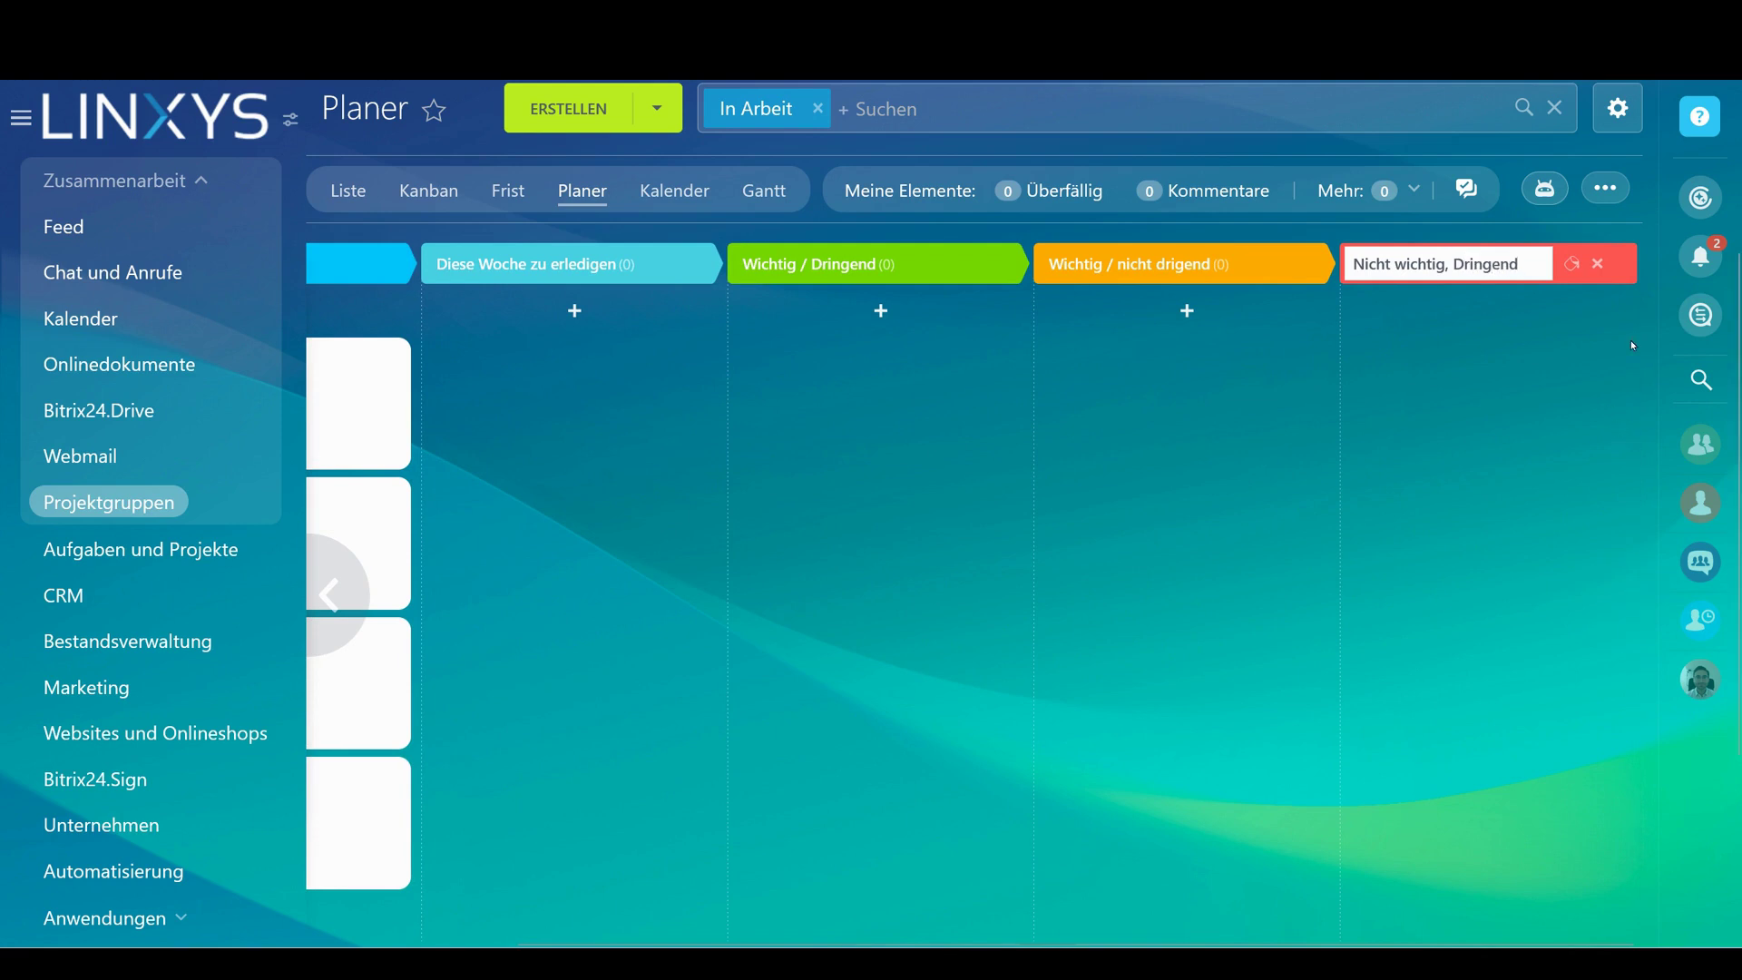
pyautogui.press('Return')
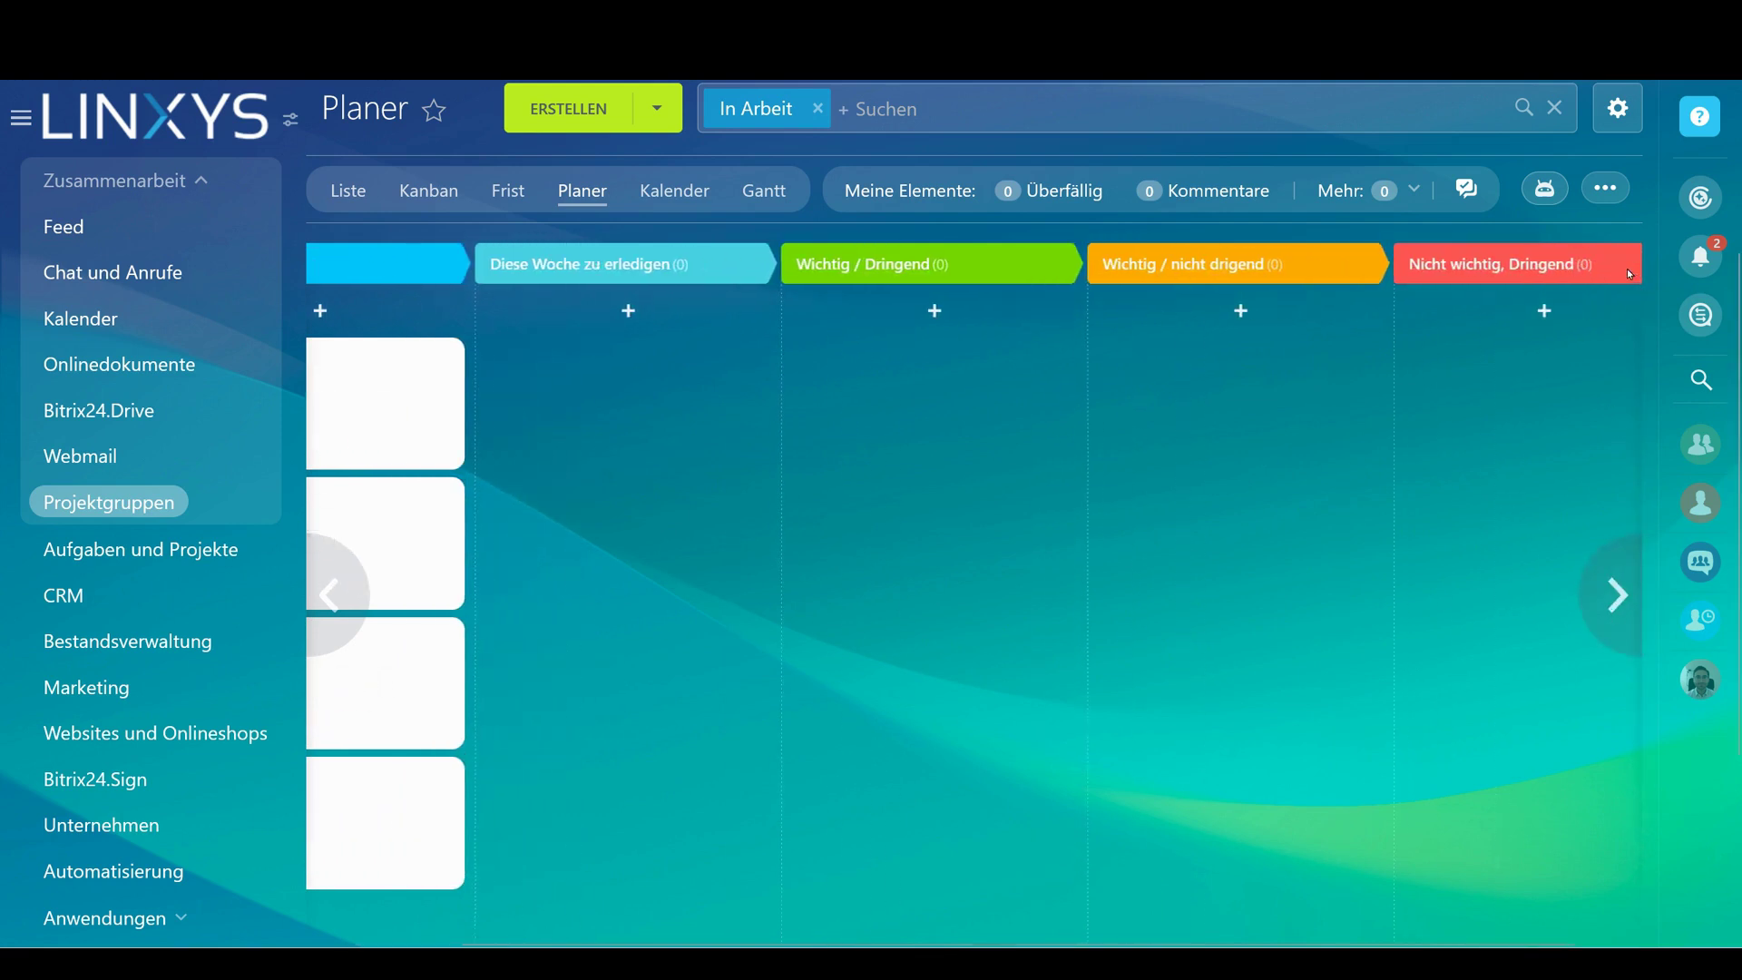
pyautogui.click(1633, 264)
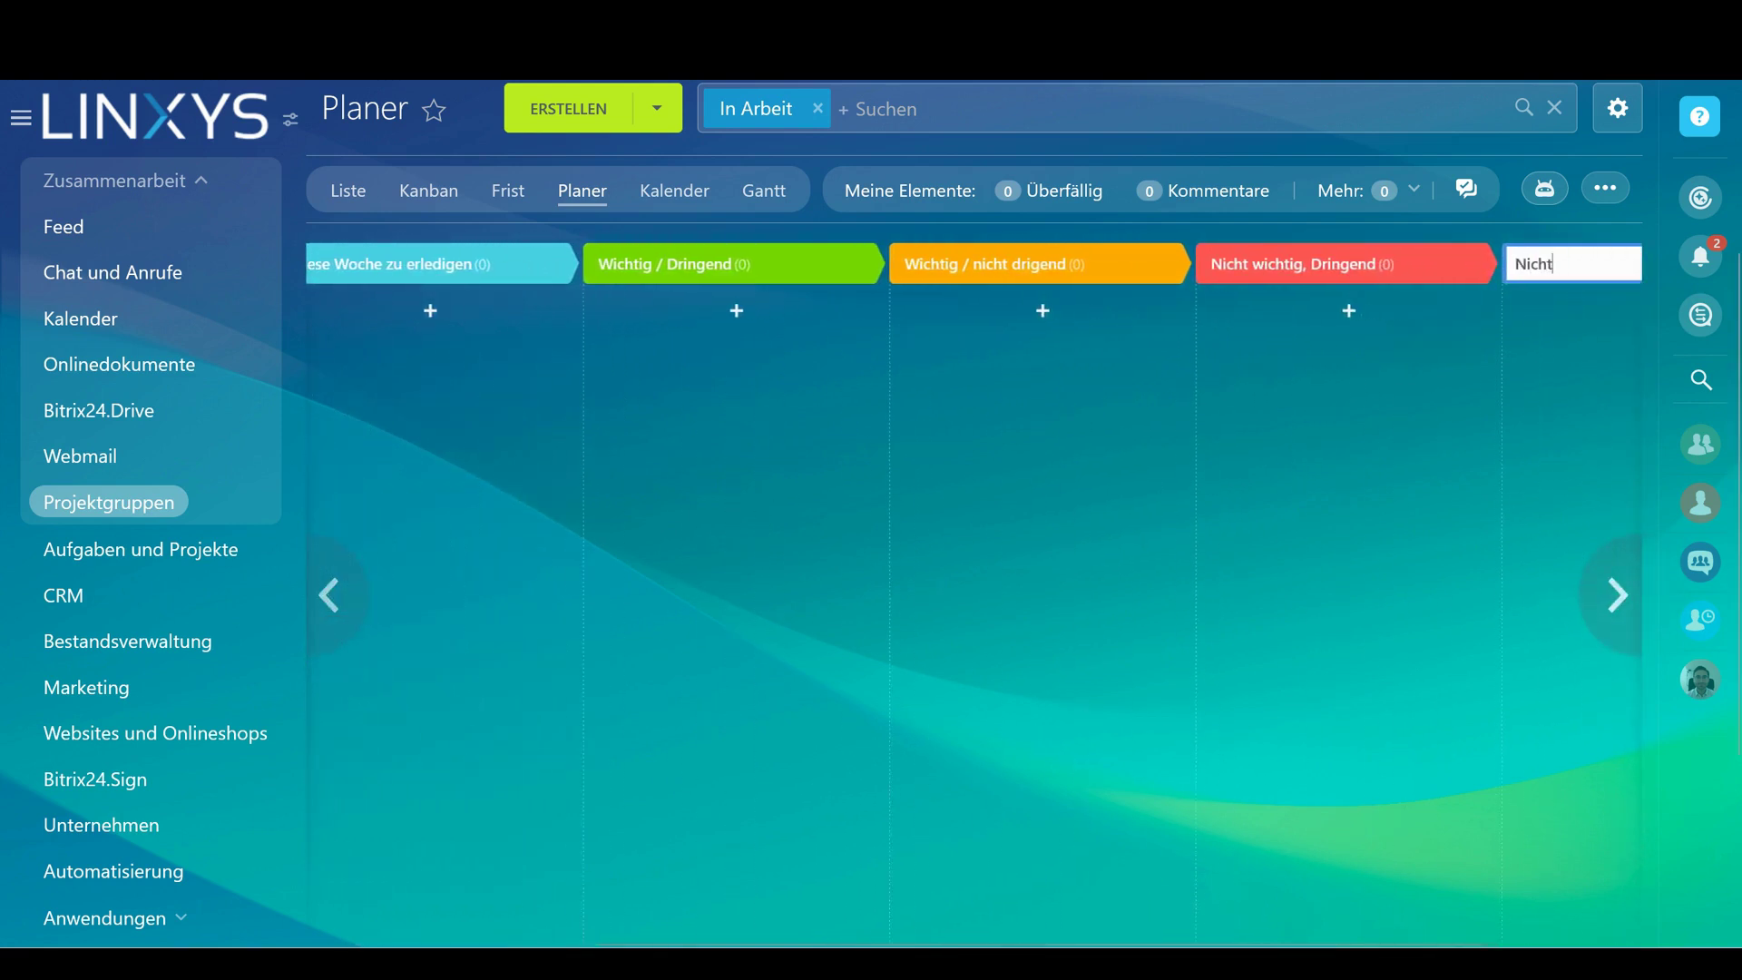
pyautogui.write('Nicht wichtji')
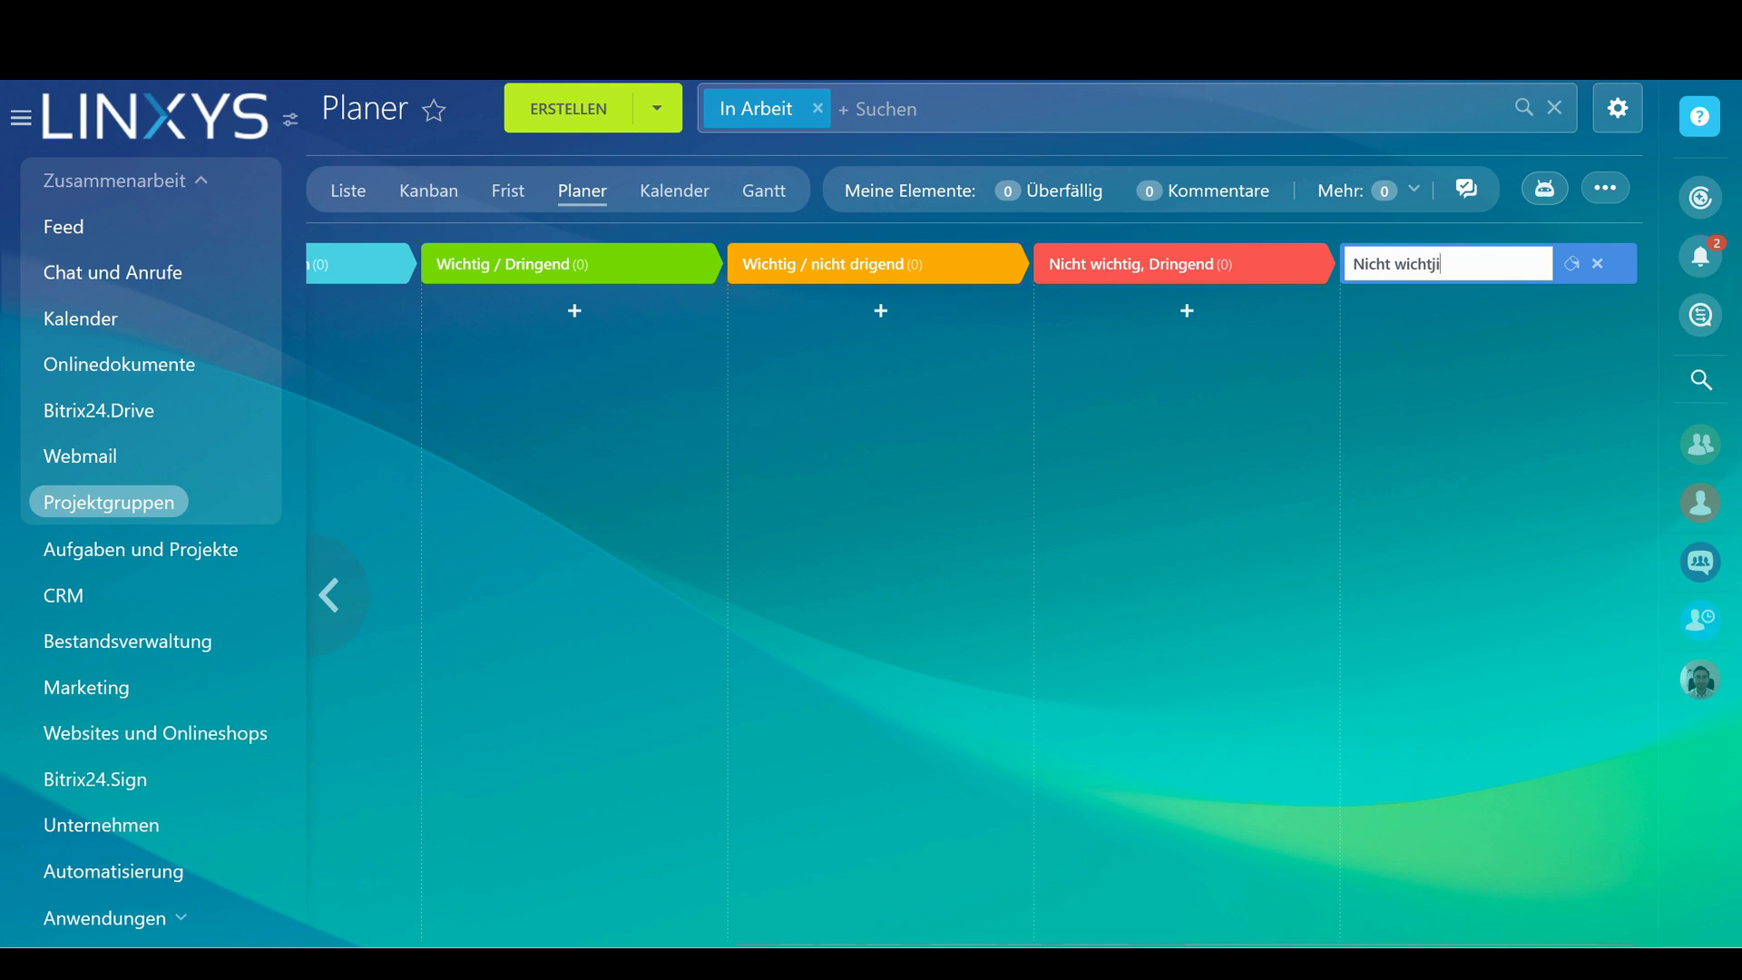
pyautogui.write('g / nicht dringend')
pyautogui.press('Return')
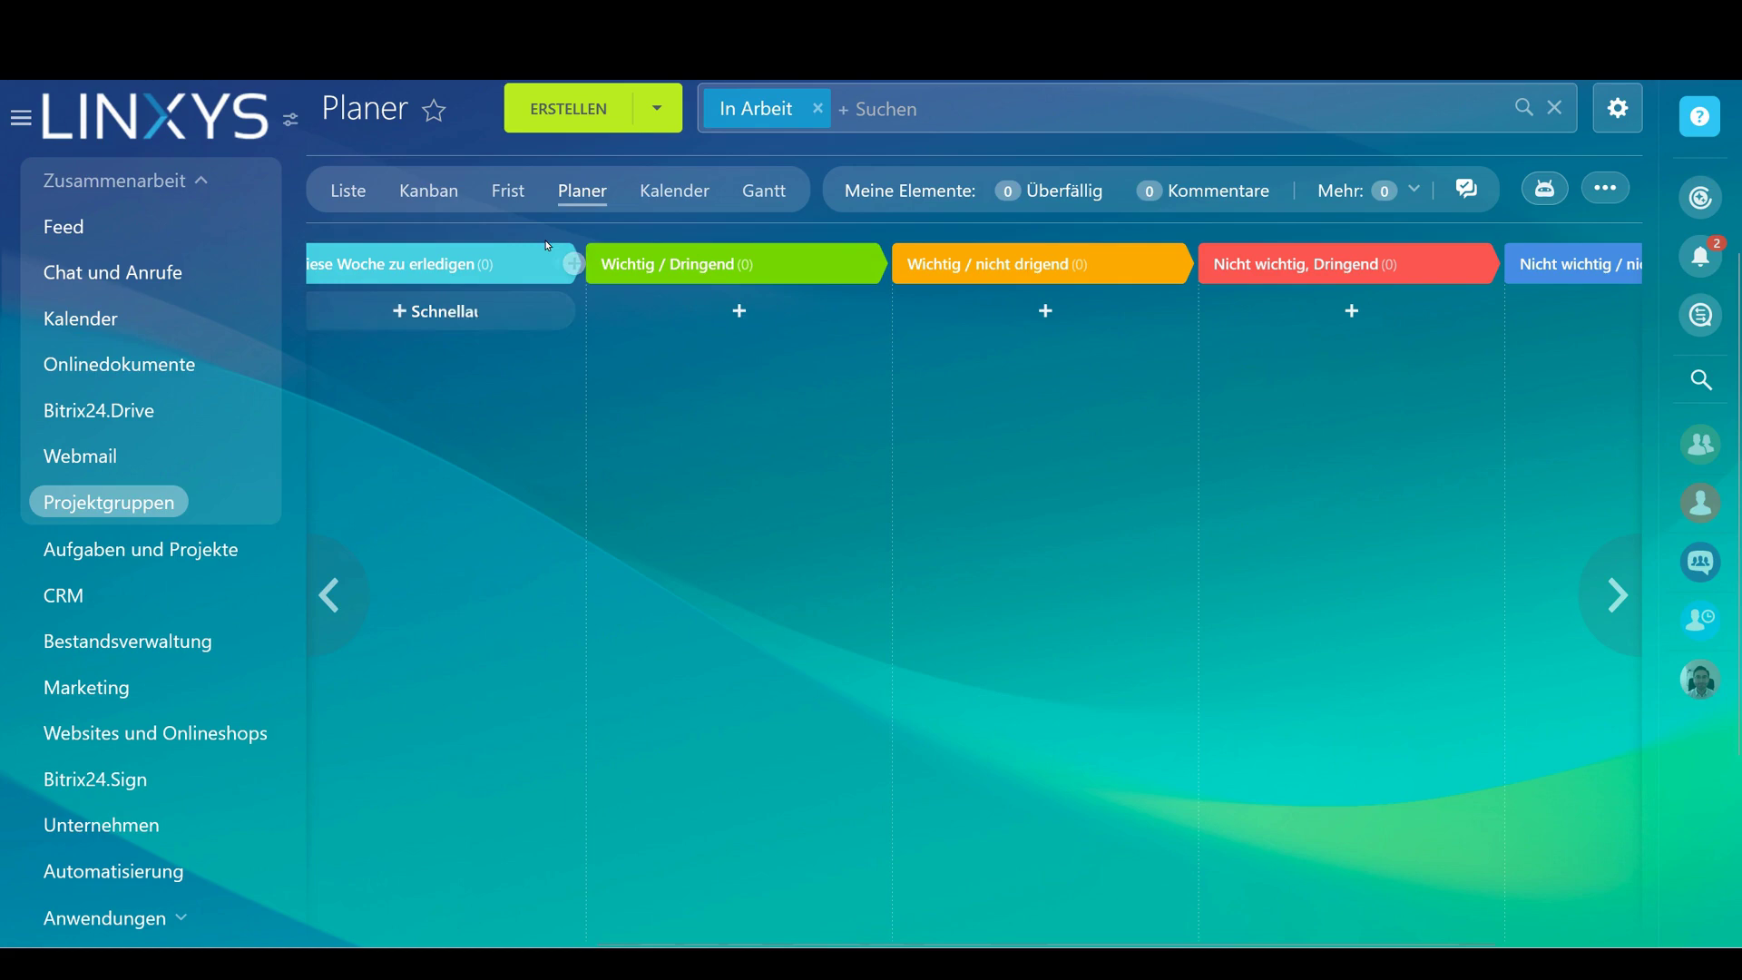
# Delete the Diese Woche zu erledigen column and place tasks D, C, B, A in the four columns
pyautogui.click(572, 264)
pyautogui.click(556, 264)
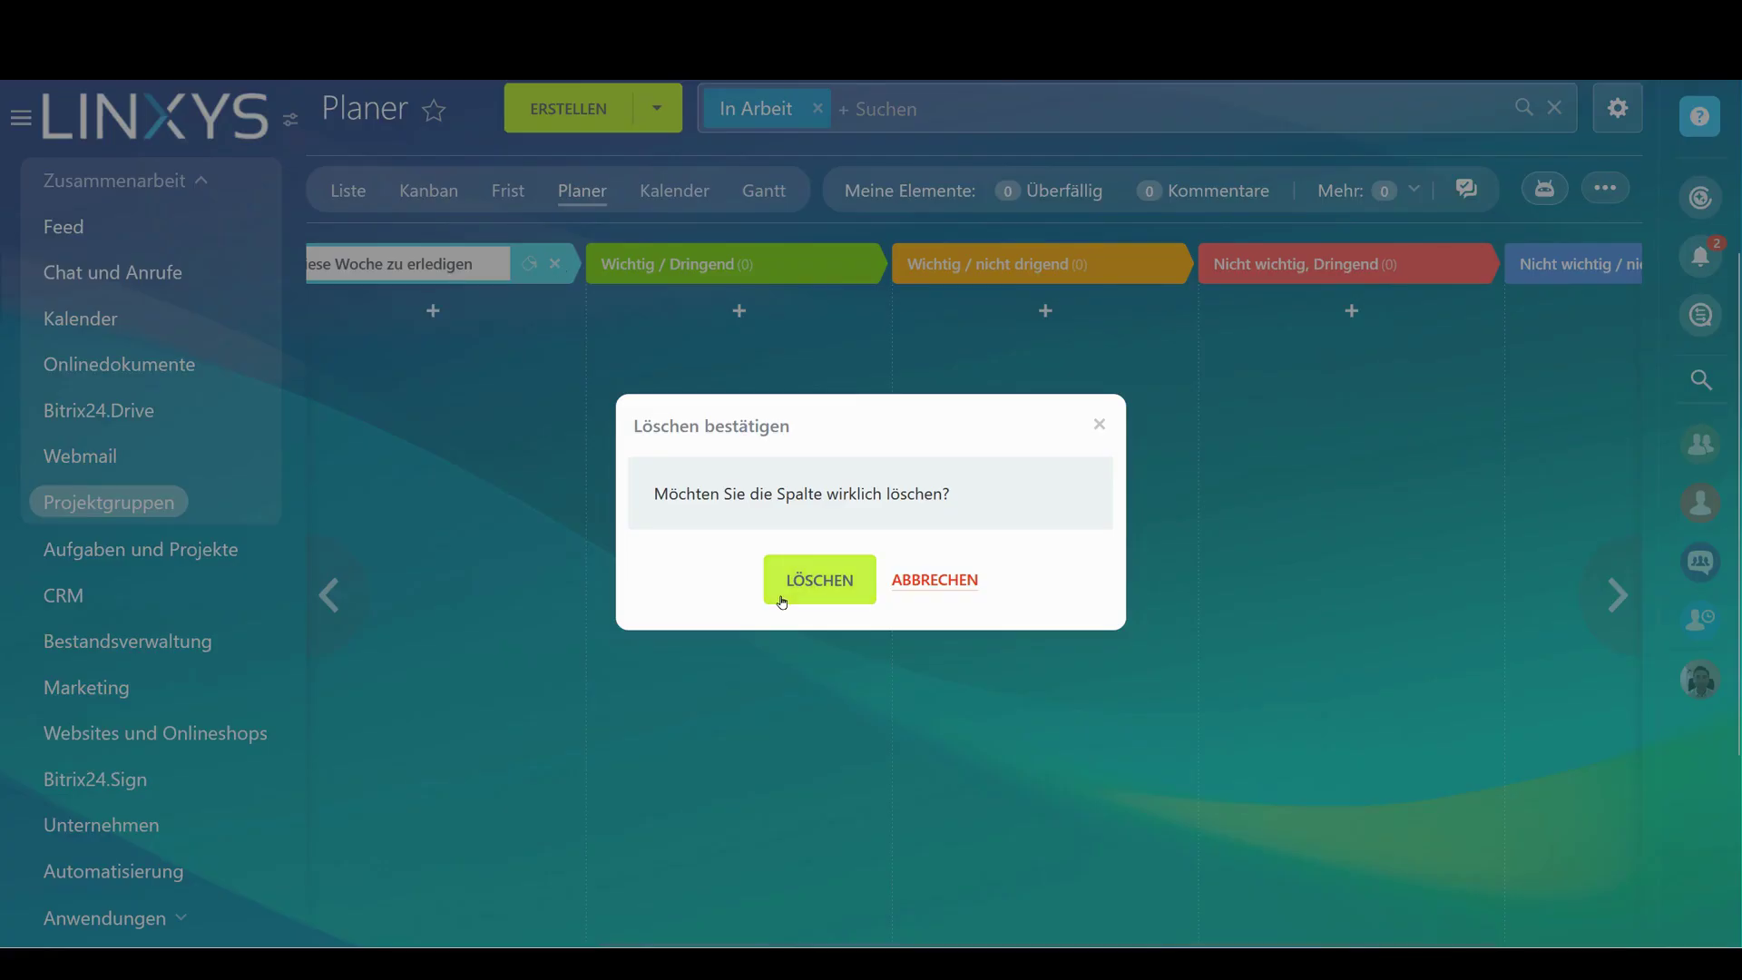
pyautogui.click(782, 601)
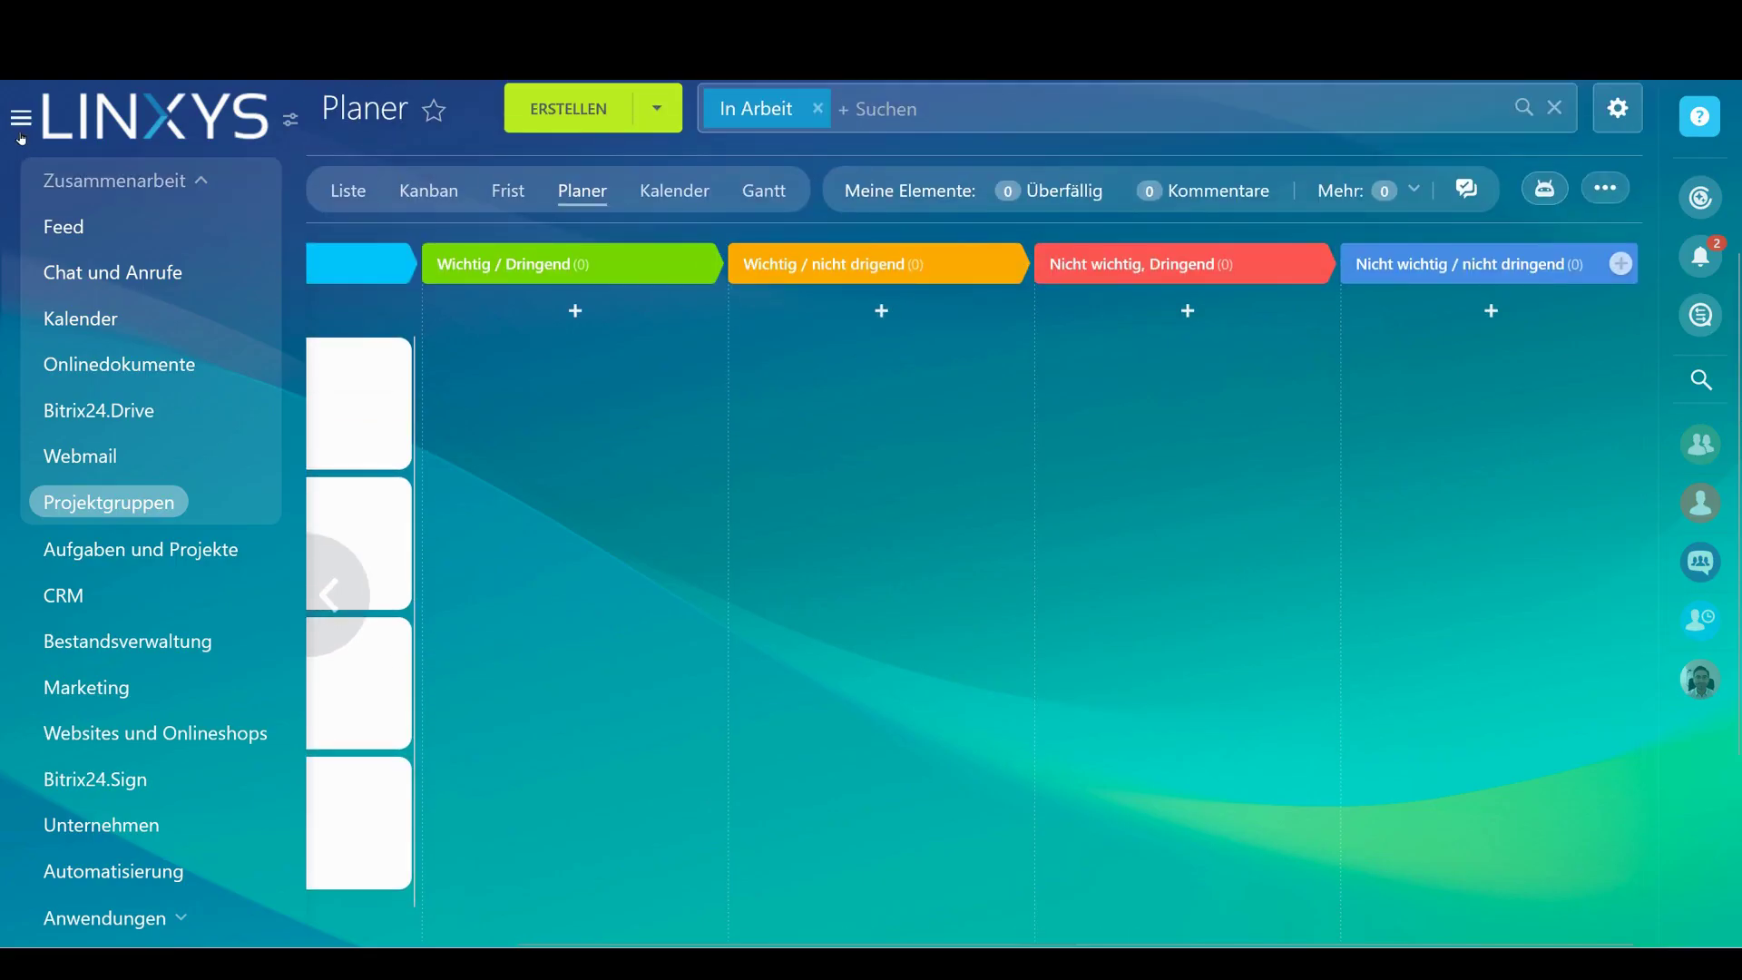
pyautogui.moveTo(260, 377); pyautogui.dragTo(554, 363)
pyautogui.moveTo(256, 431); pyautogui.dragTo(799, 404)
pyautogui.moveTo(362, 377); pyautogui.dragTo(1144, 399)
pyautogui.moveTo(300, 396); pyautogui.dragTo(1606, 404)
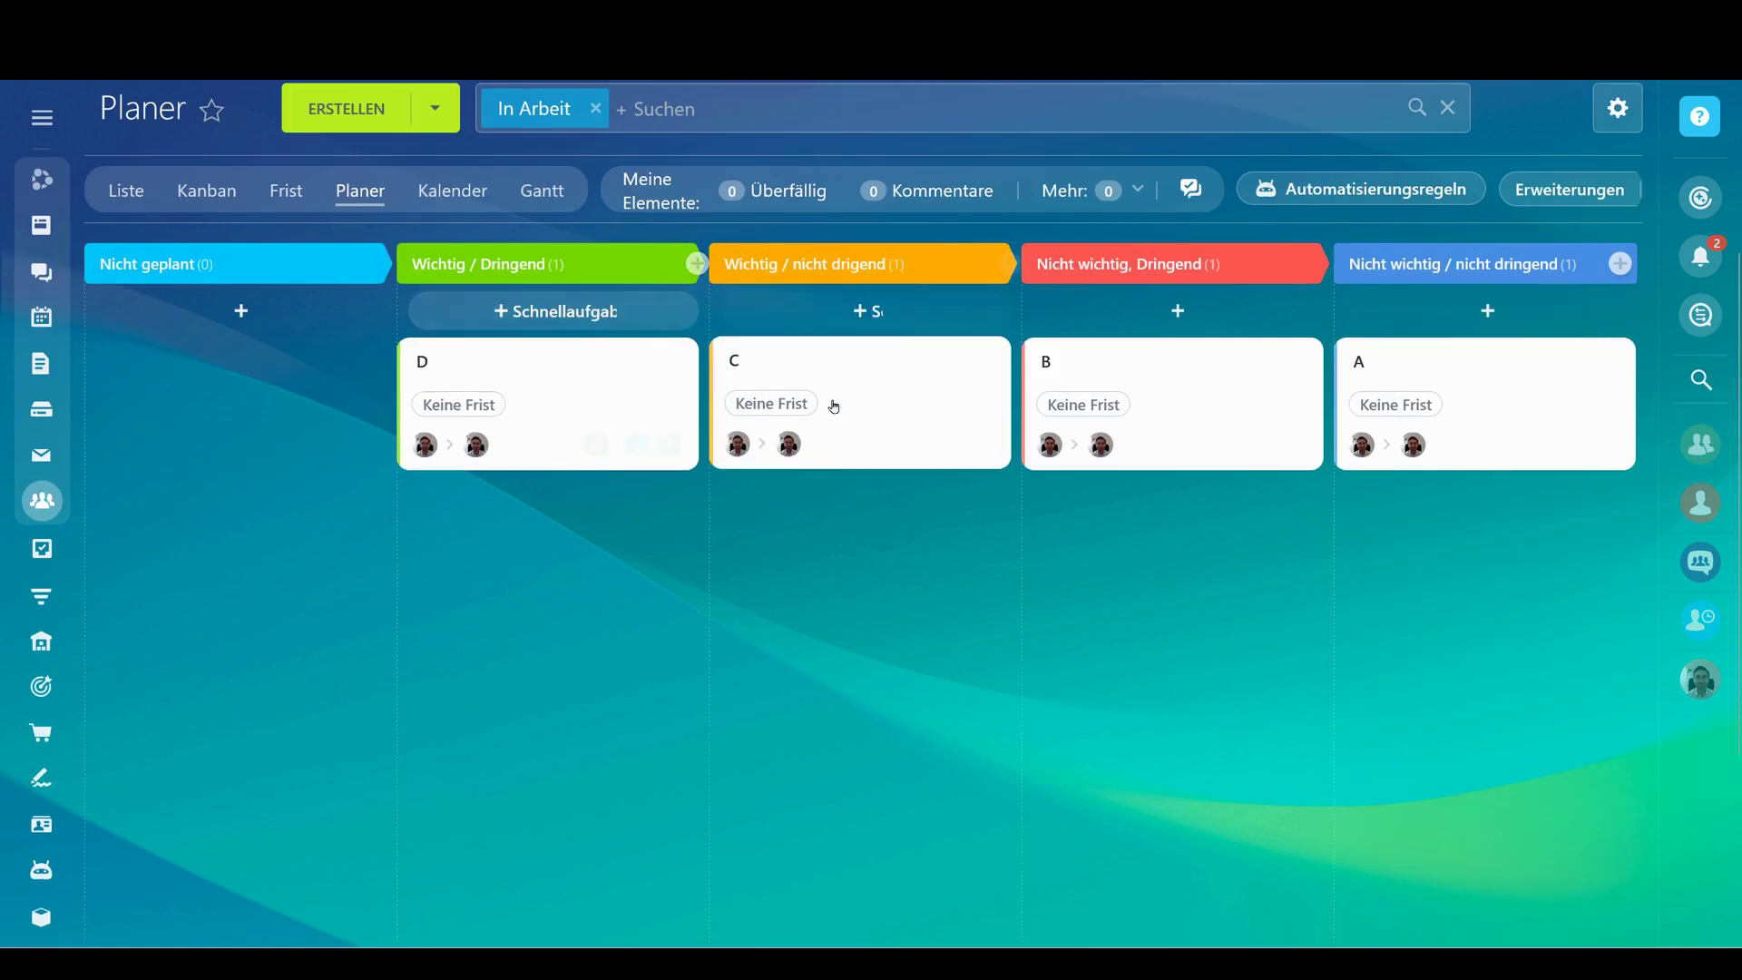
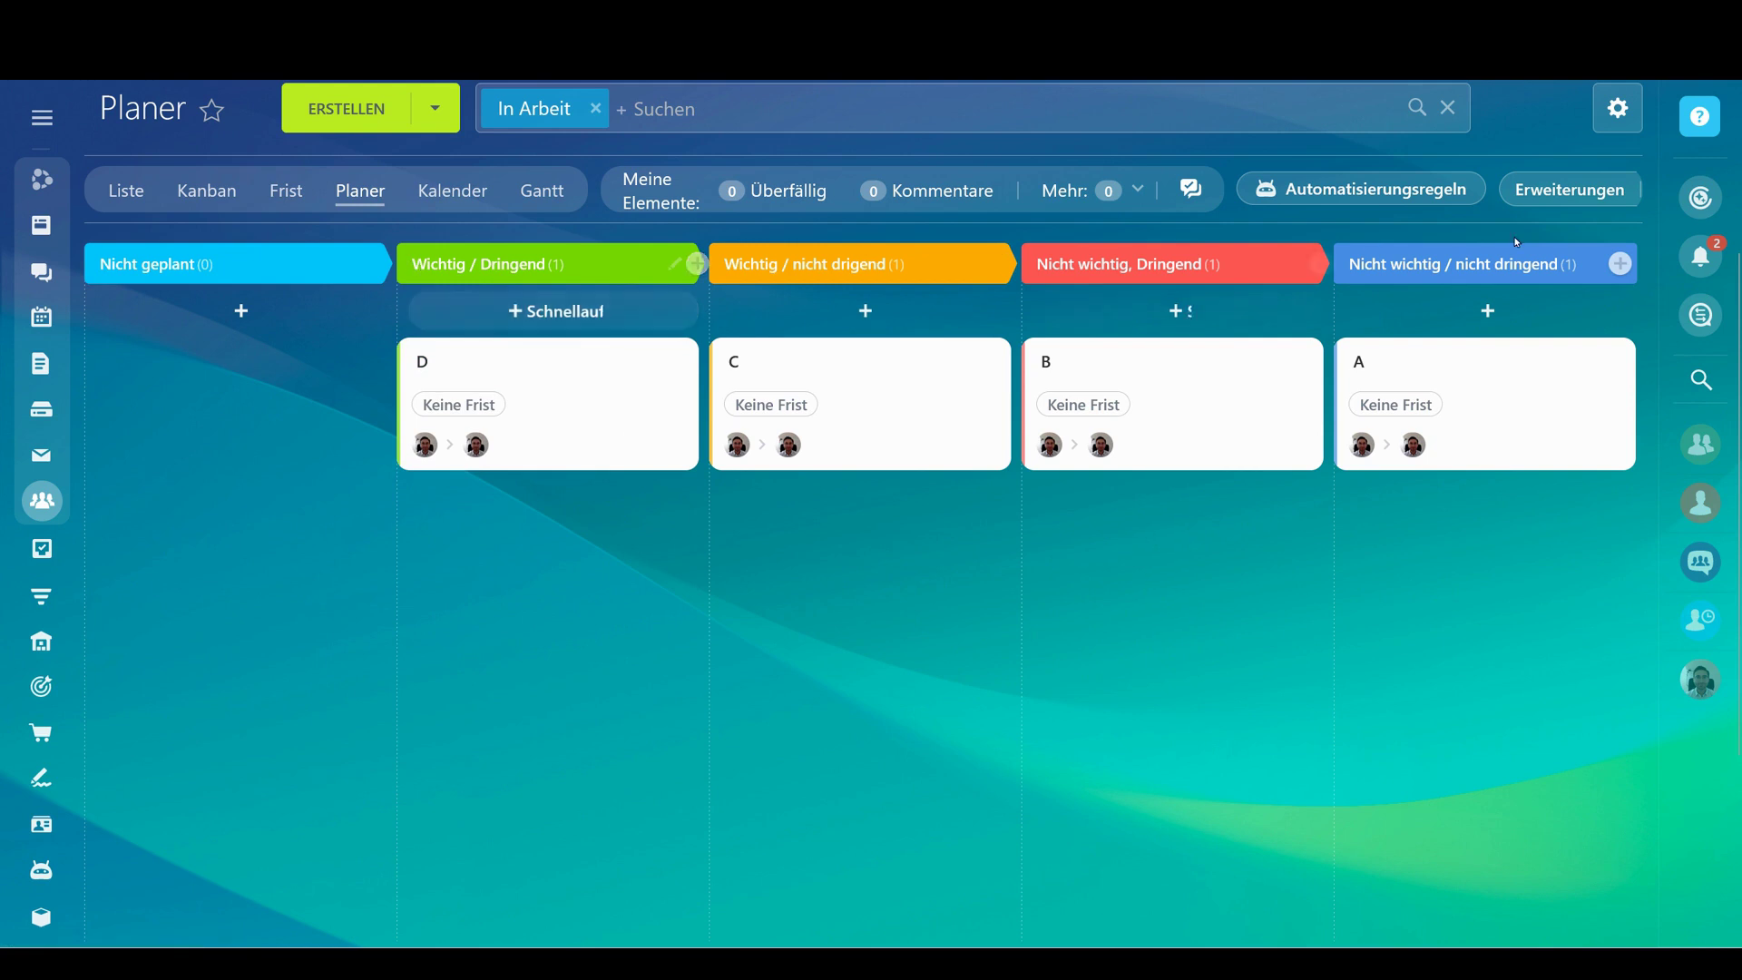
# Create a board column titled 'test', then delete it again
pyautogui.write('te')
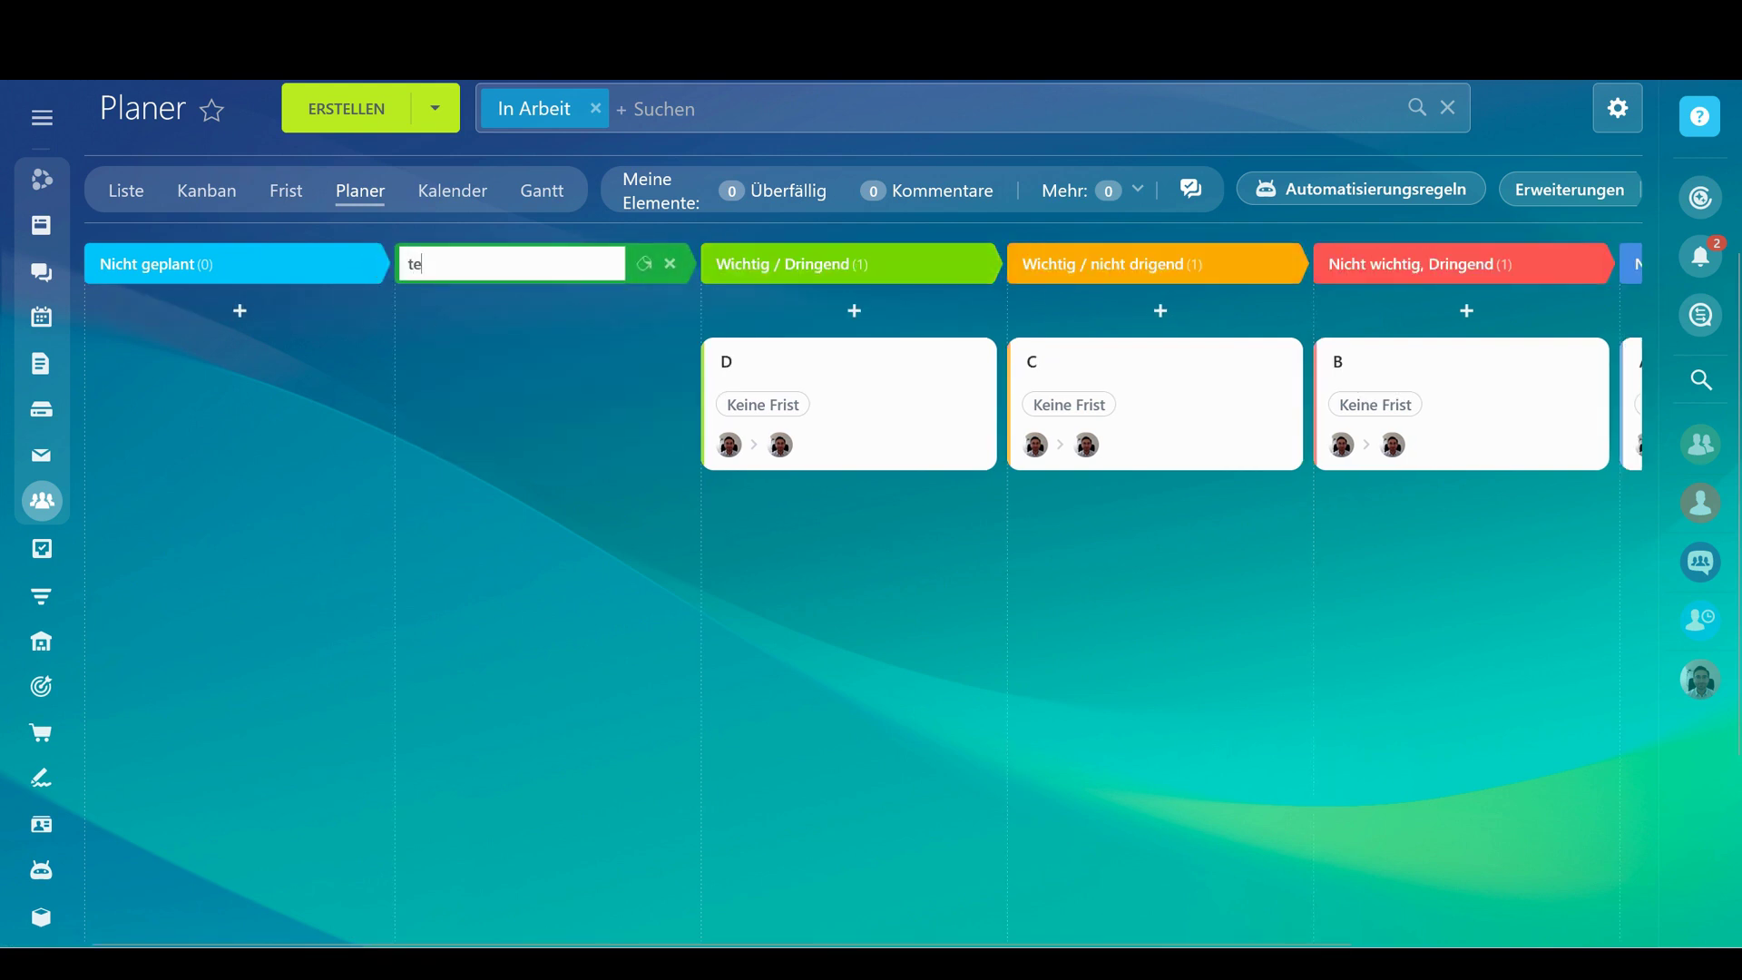
pyautogui.write('st')
pyautogui.press('Return')
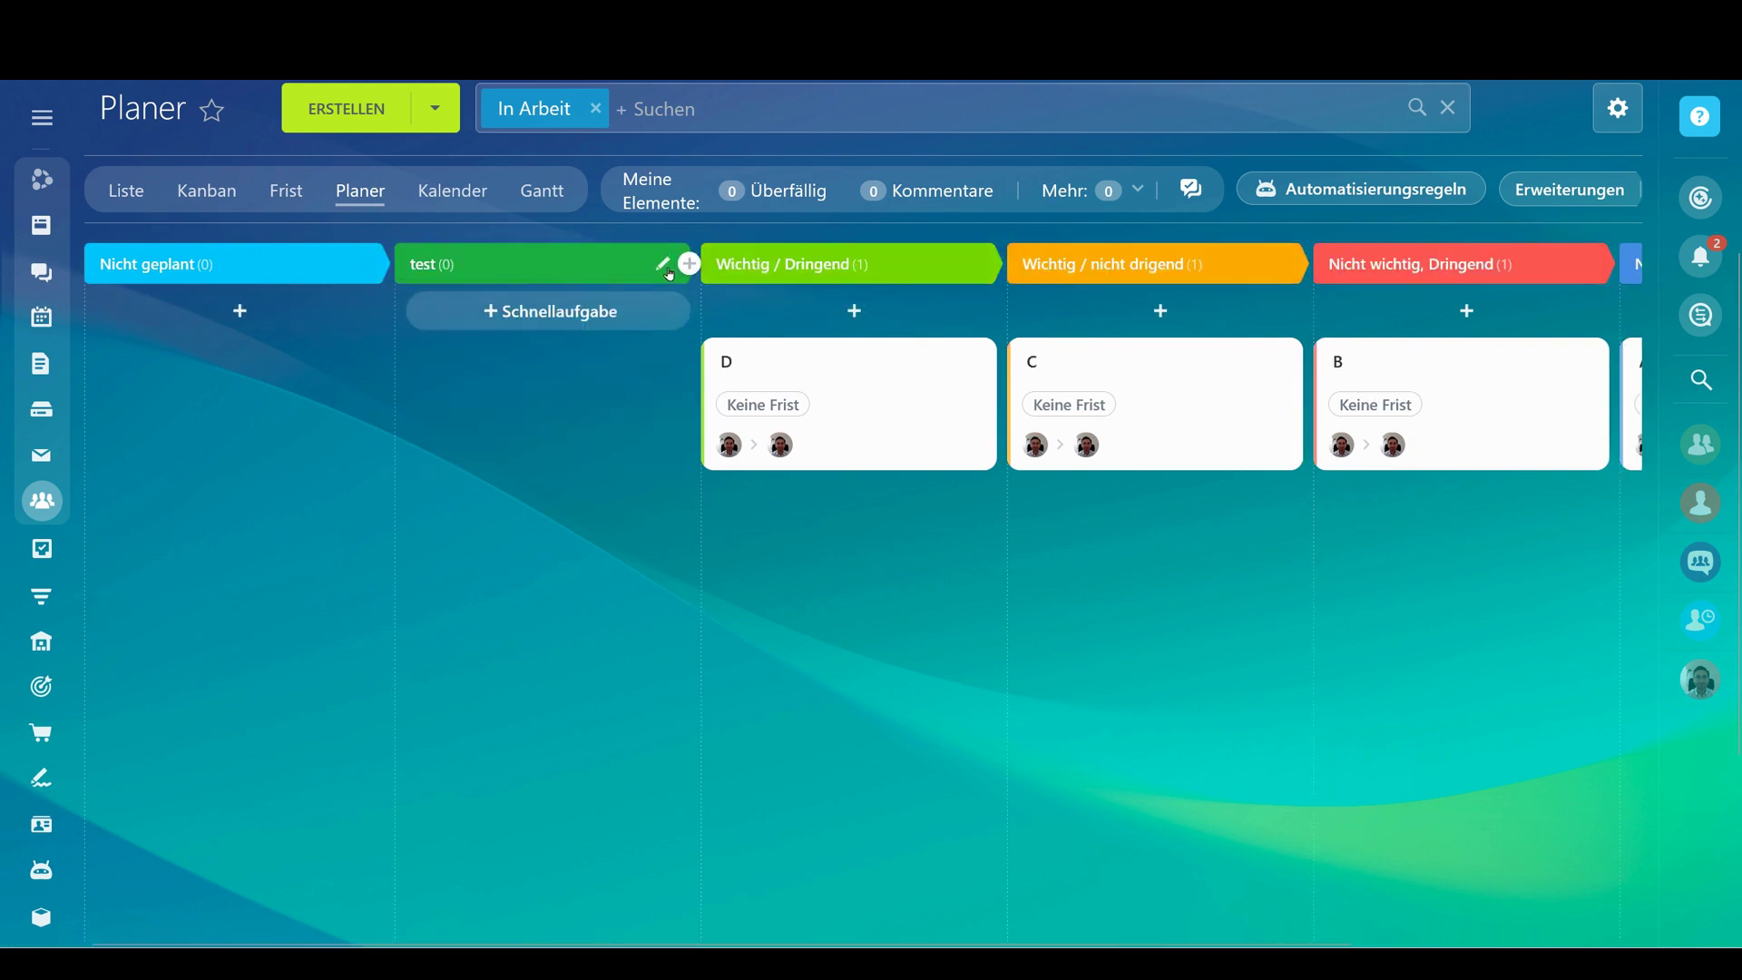
pyautogui.click(687, 264)
pyautogui.click(665, 264)
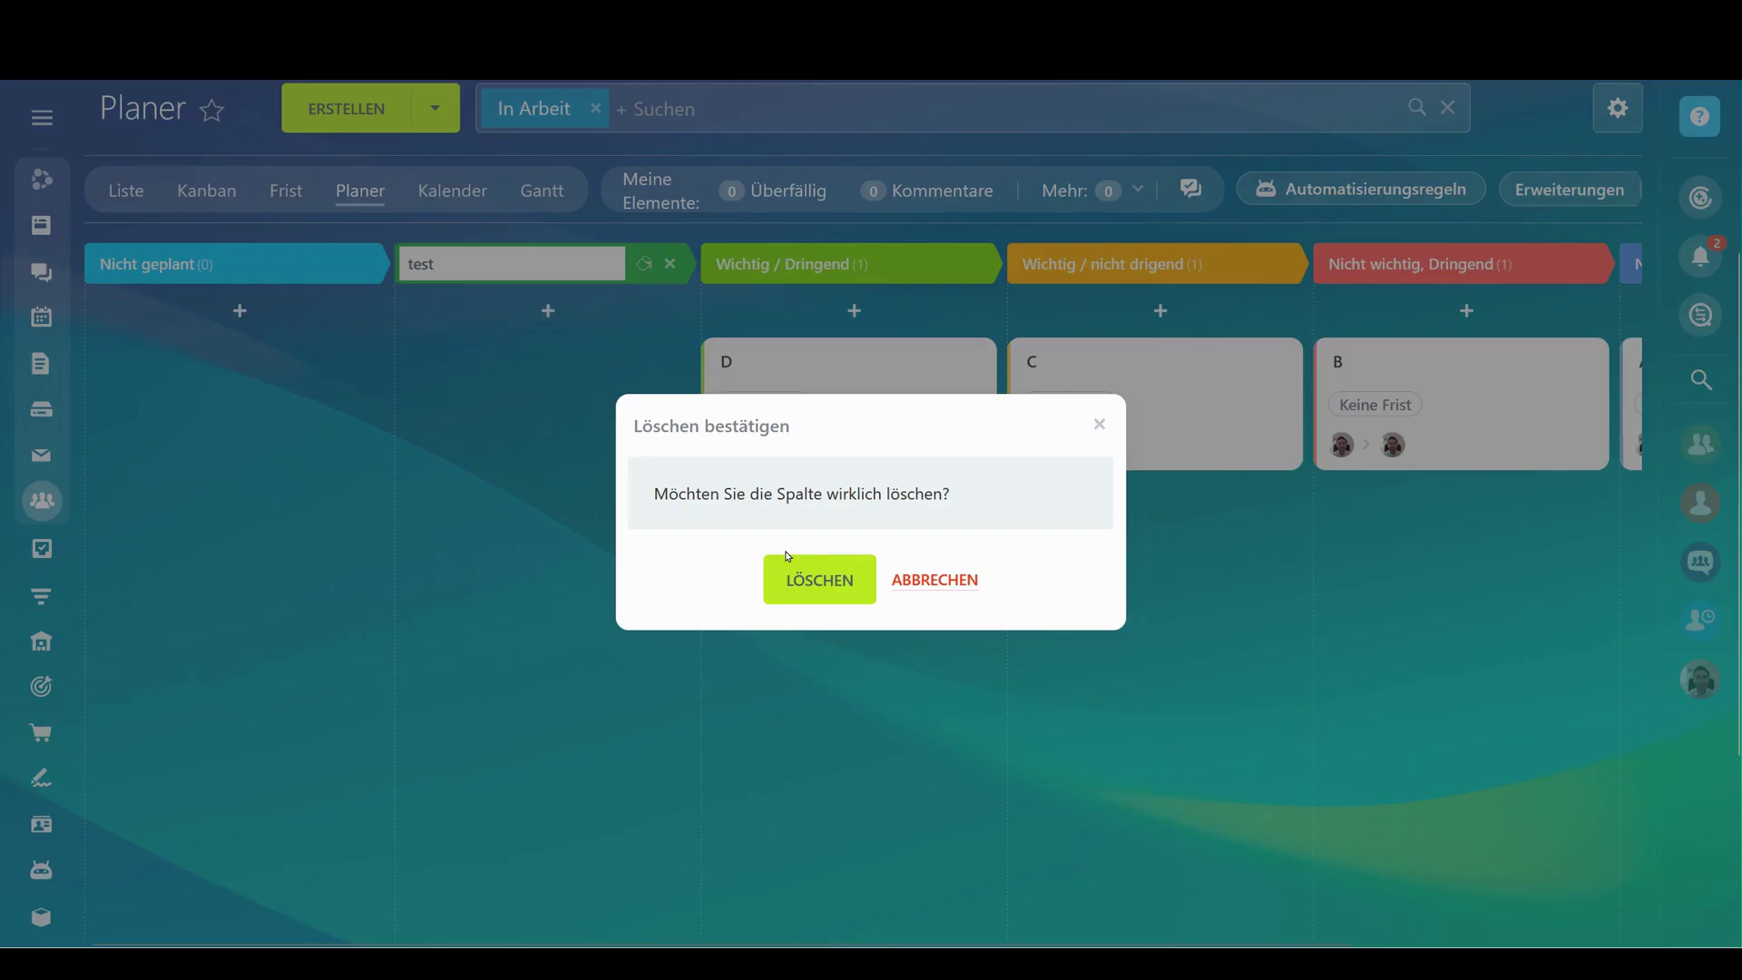
pyautogui.click(817, 578)
# Look over the automation rules without adding one, move task C to Wichtig / Dringend, open task D
pyautogui.scroll(3, 659, 602)
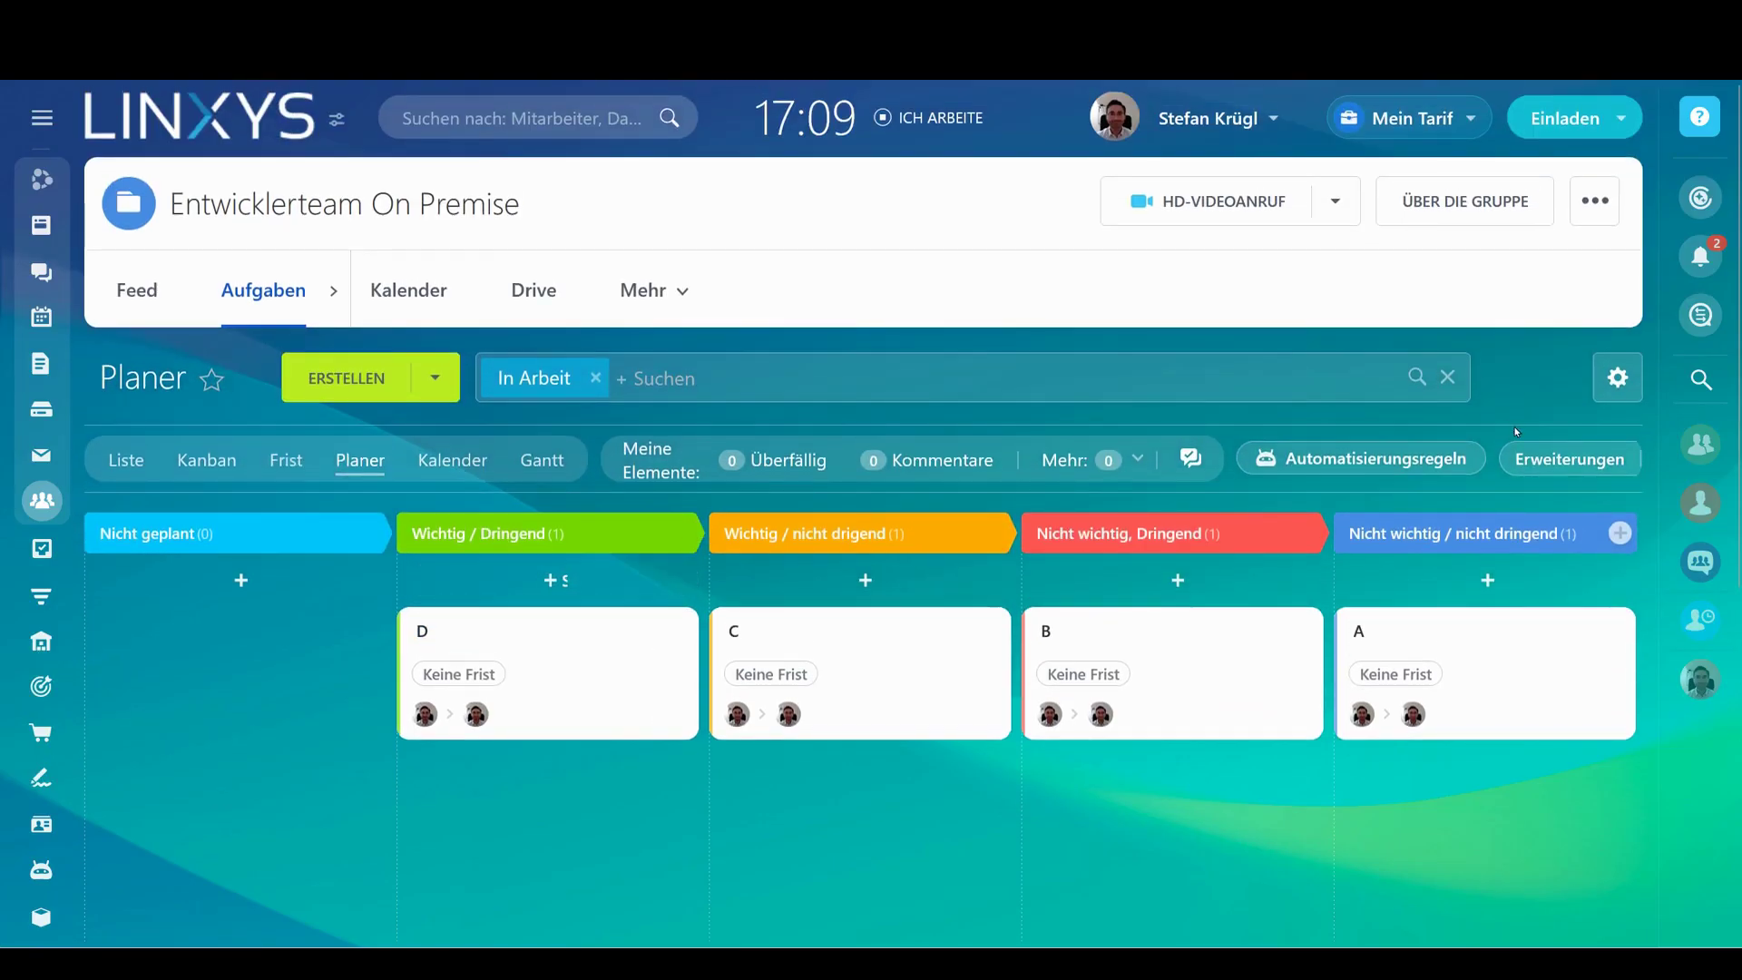
pyautogui.click(1331, 462)
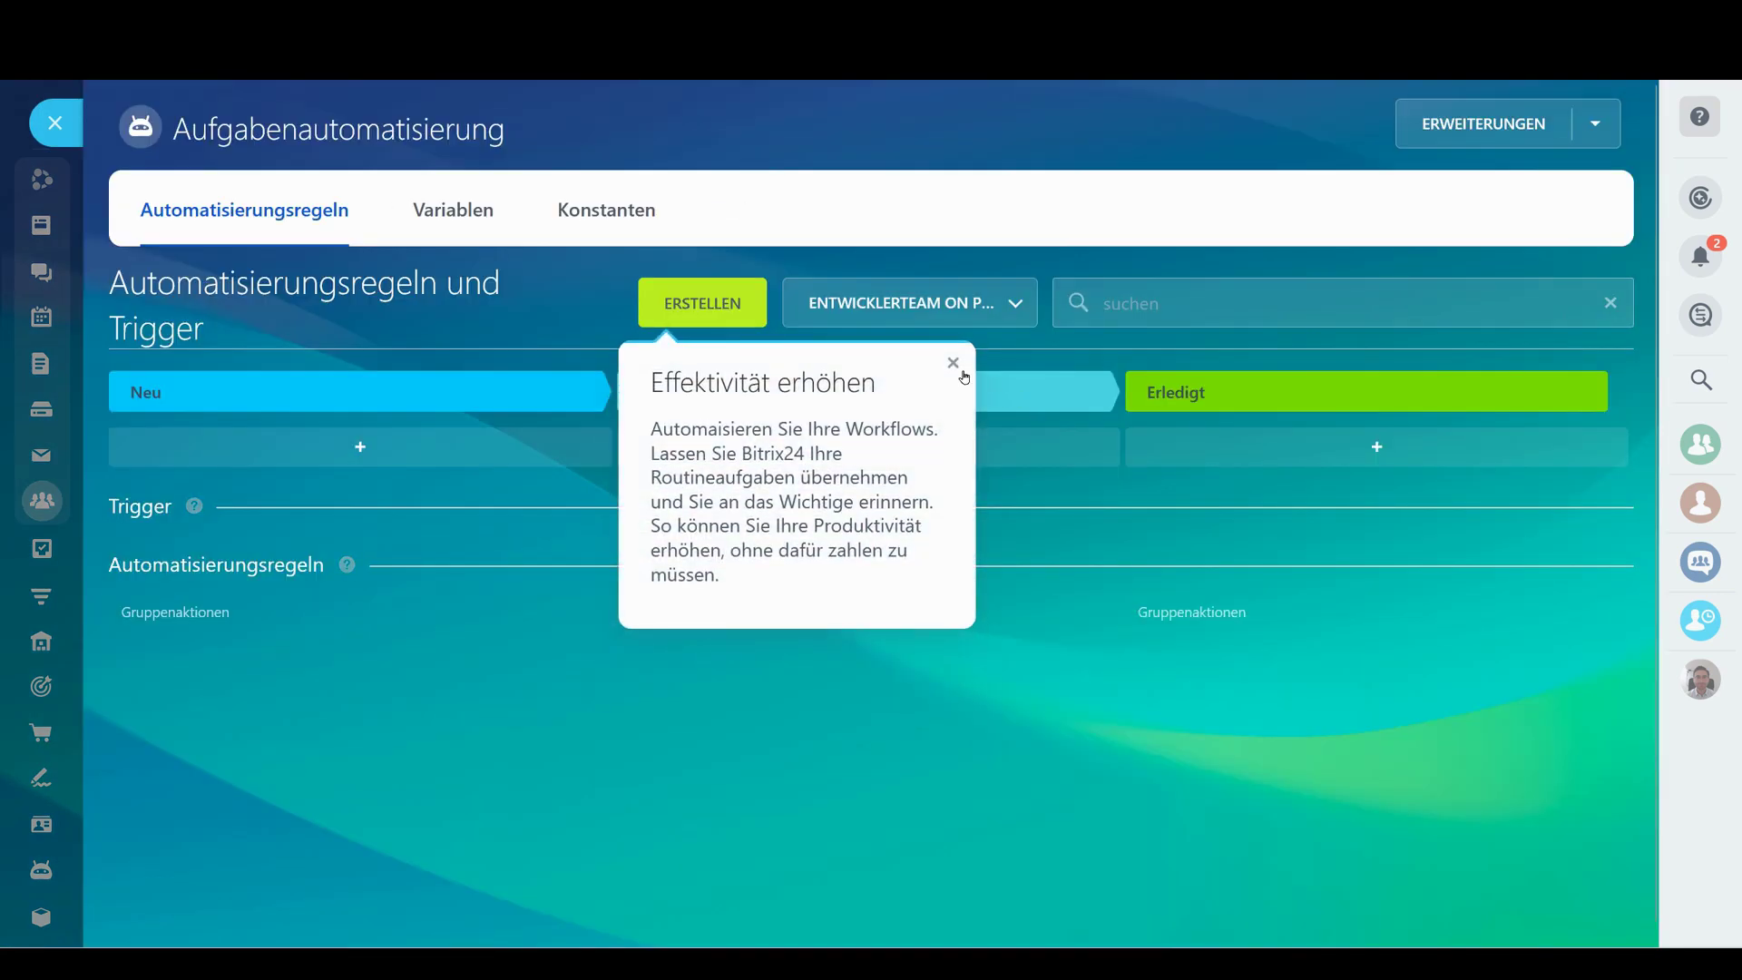
pyautogui.click(954, 364)
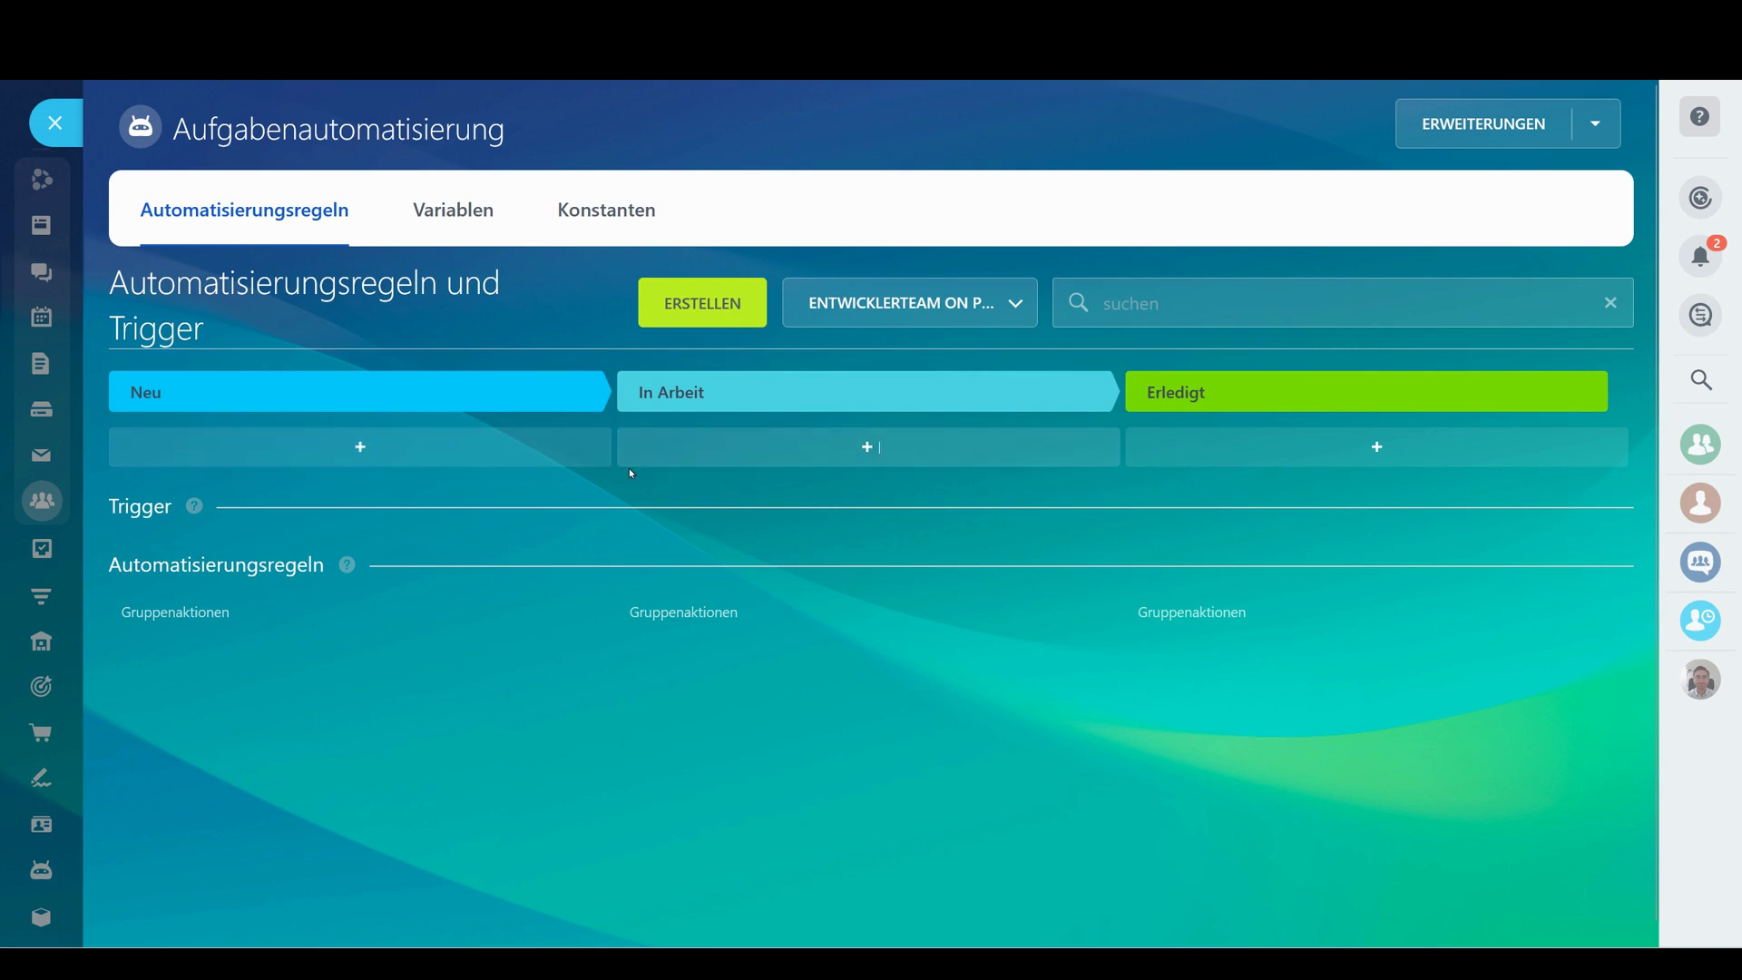
pyautogui.click(701, 313)
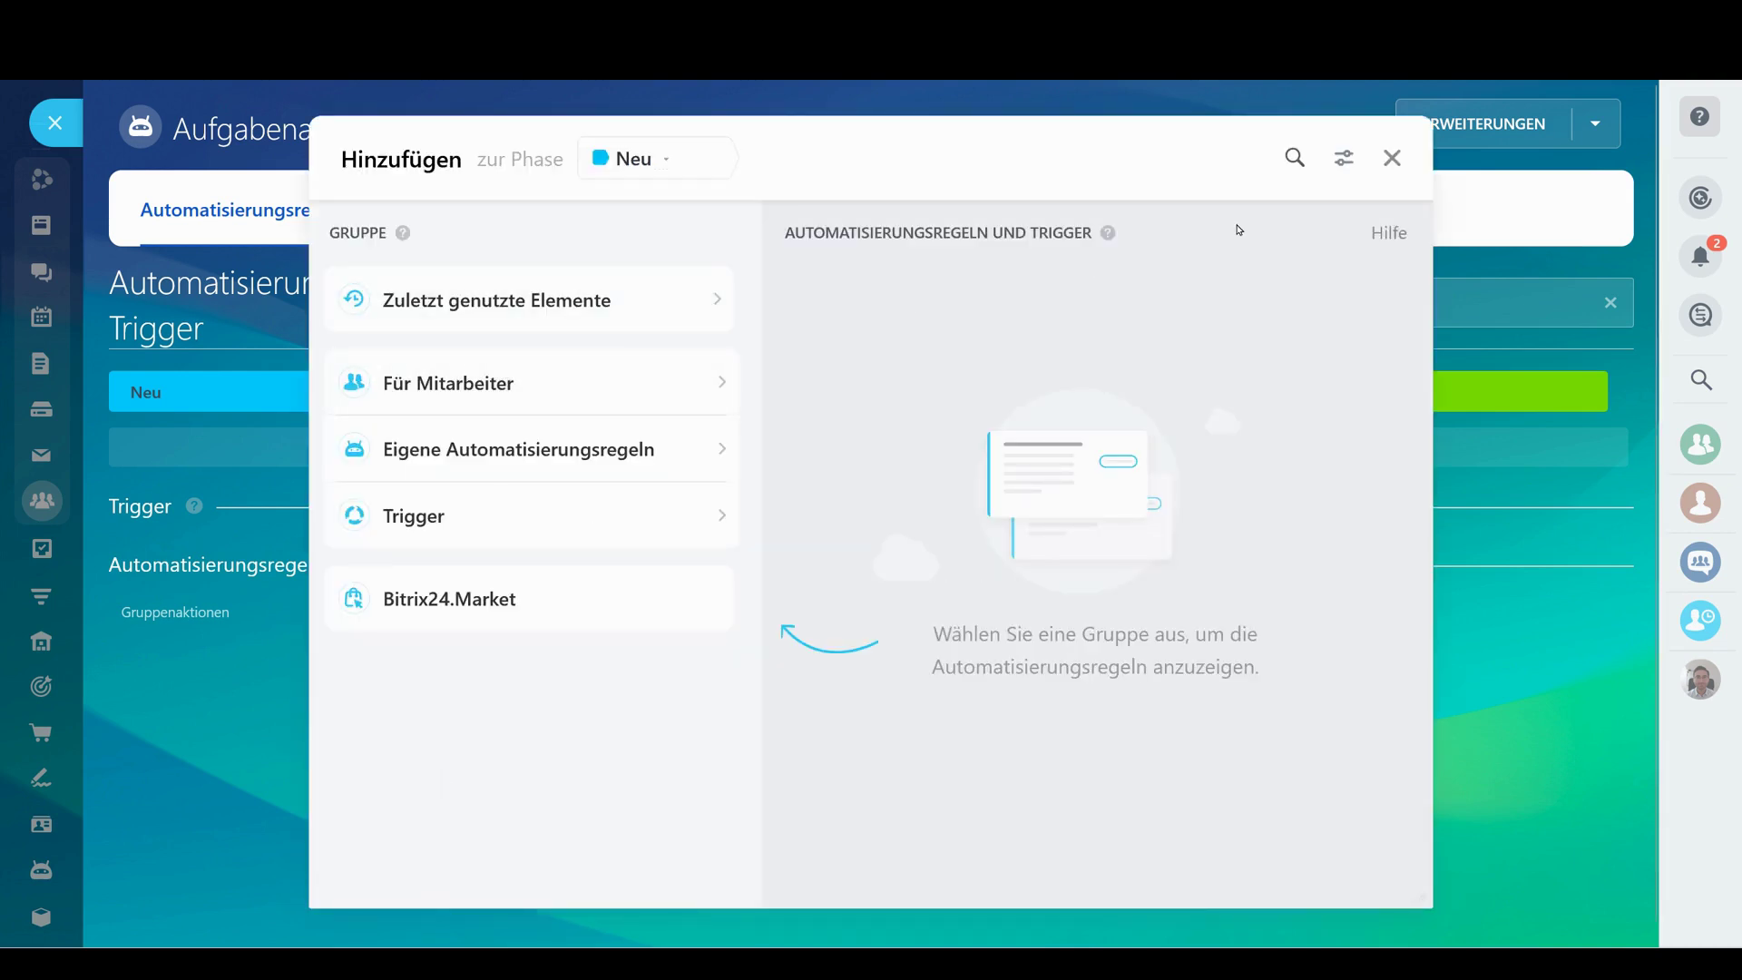
pyautogui.click(1392, 164)
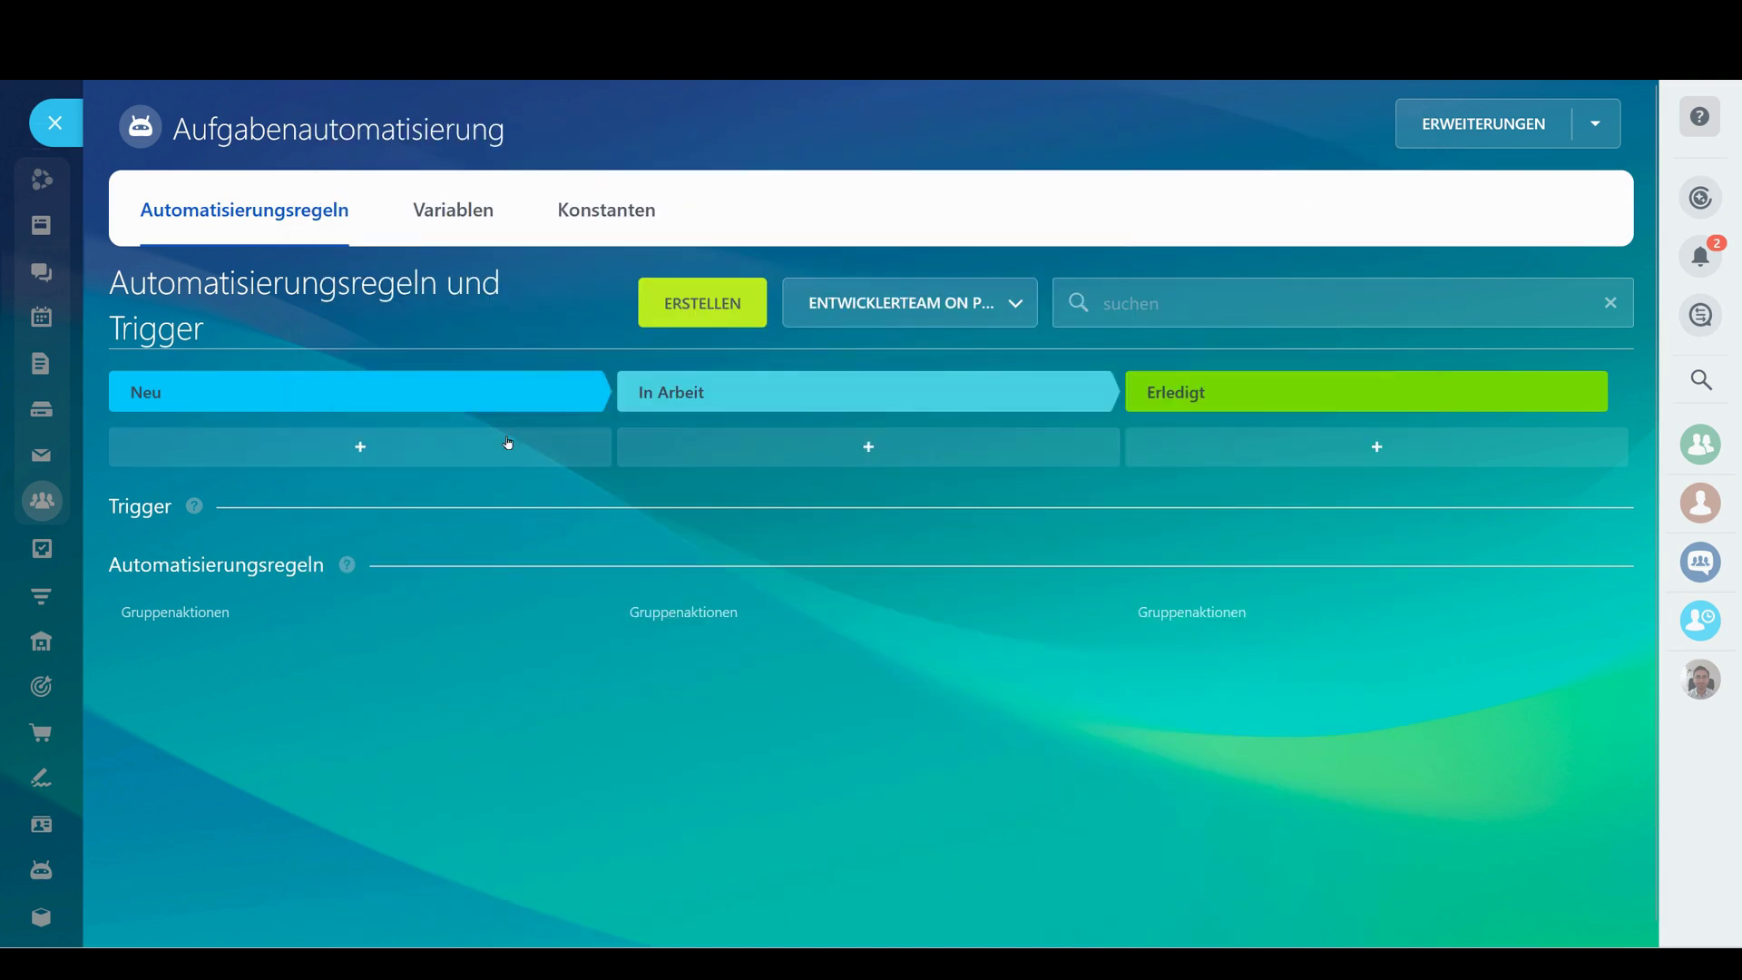
pyautogui.click(71, 142)
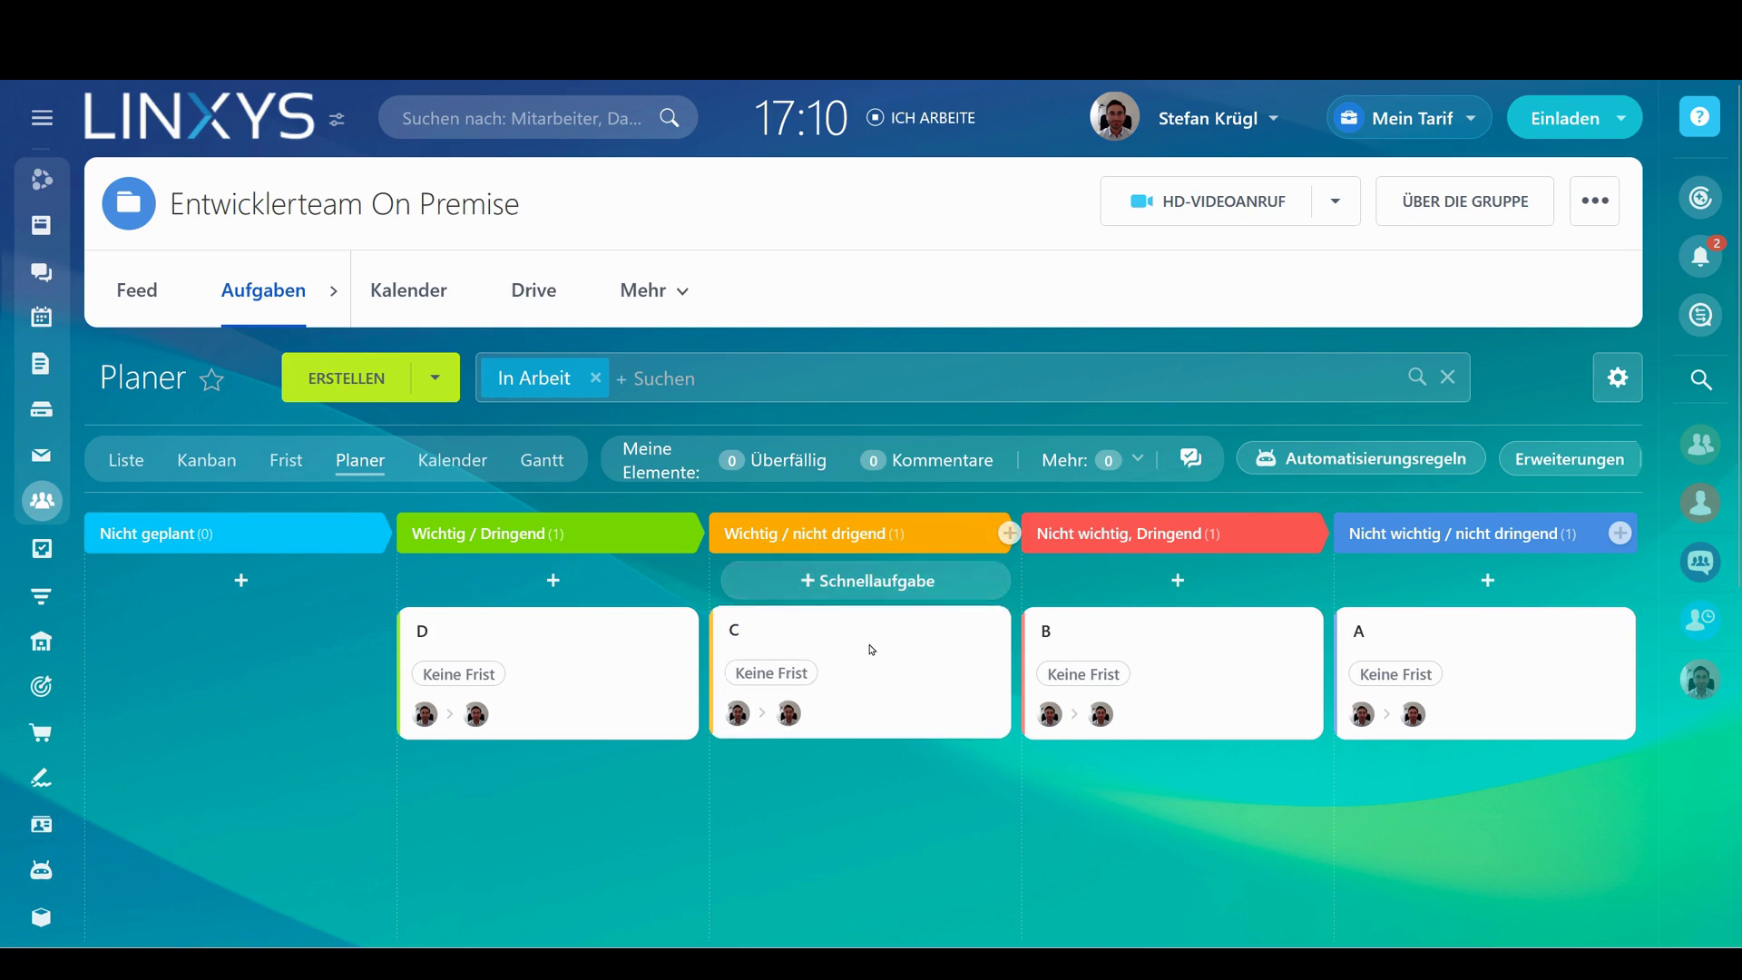
pyautogui.moveTo(869, 644); pyautogui.dragTo(554, 635)
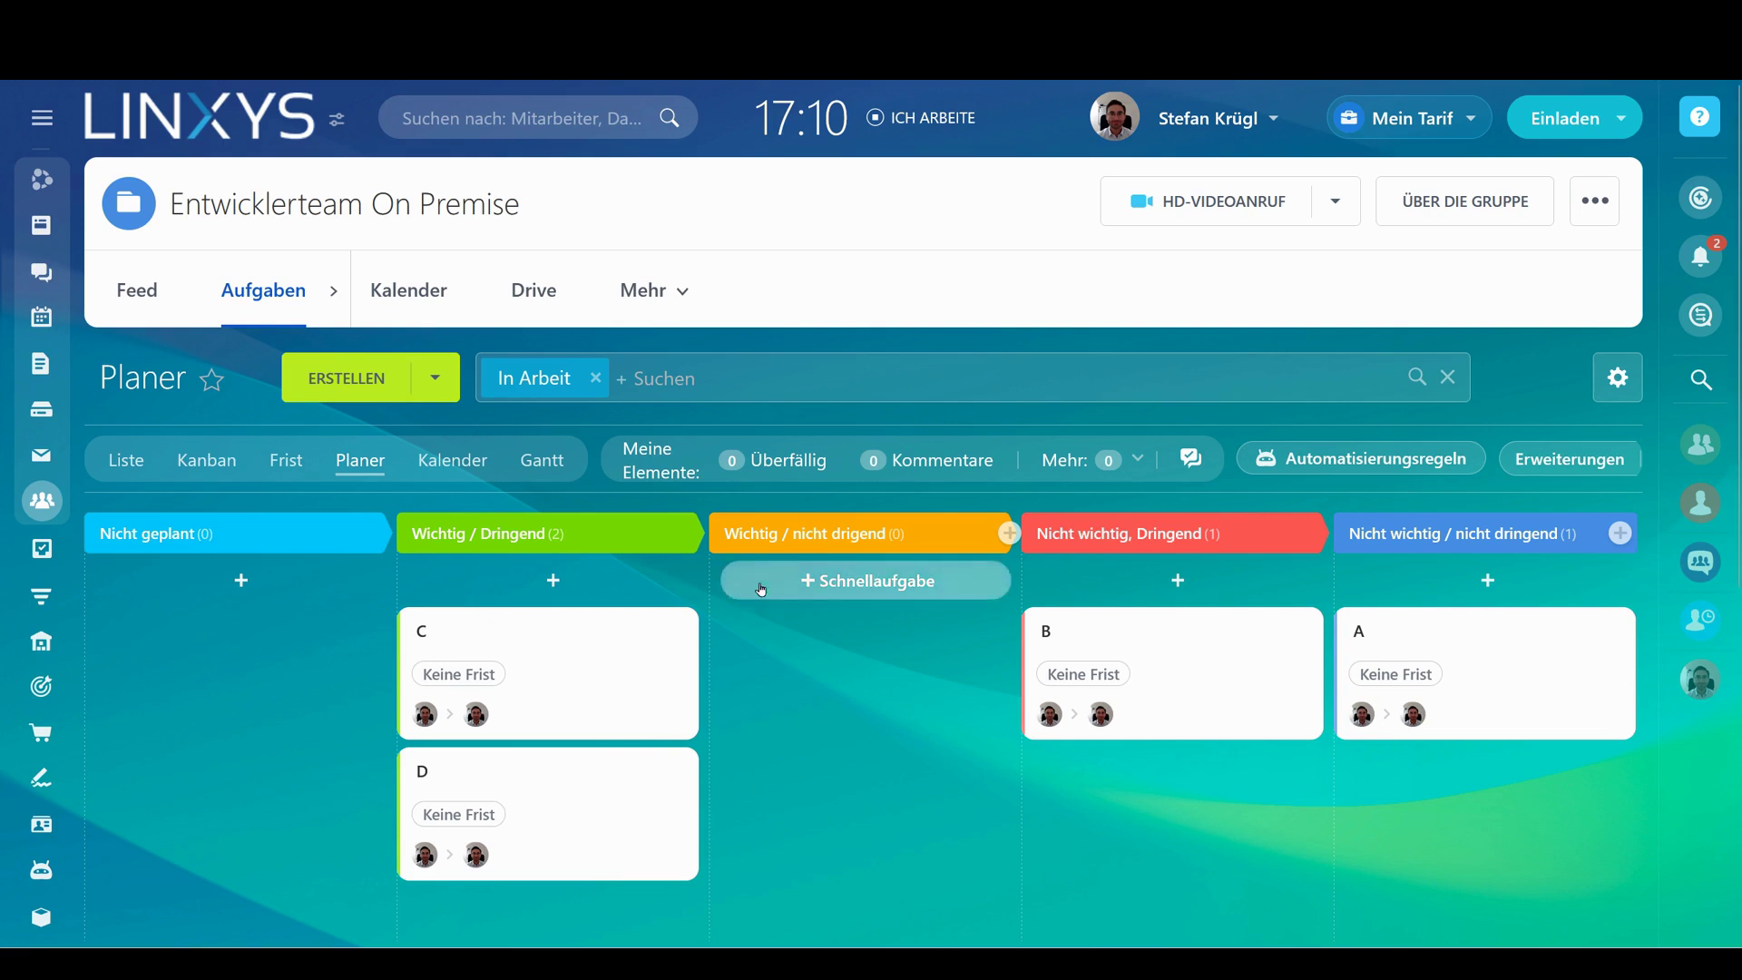
pyautogui.click(420, 775)
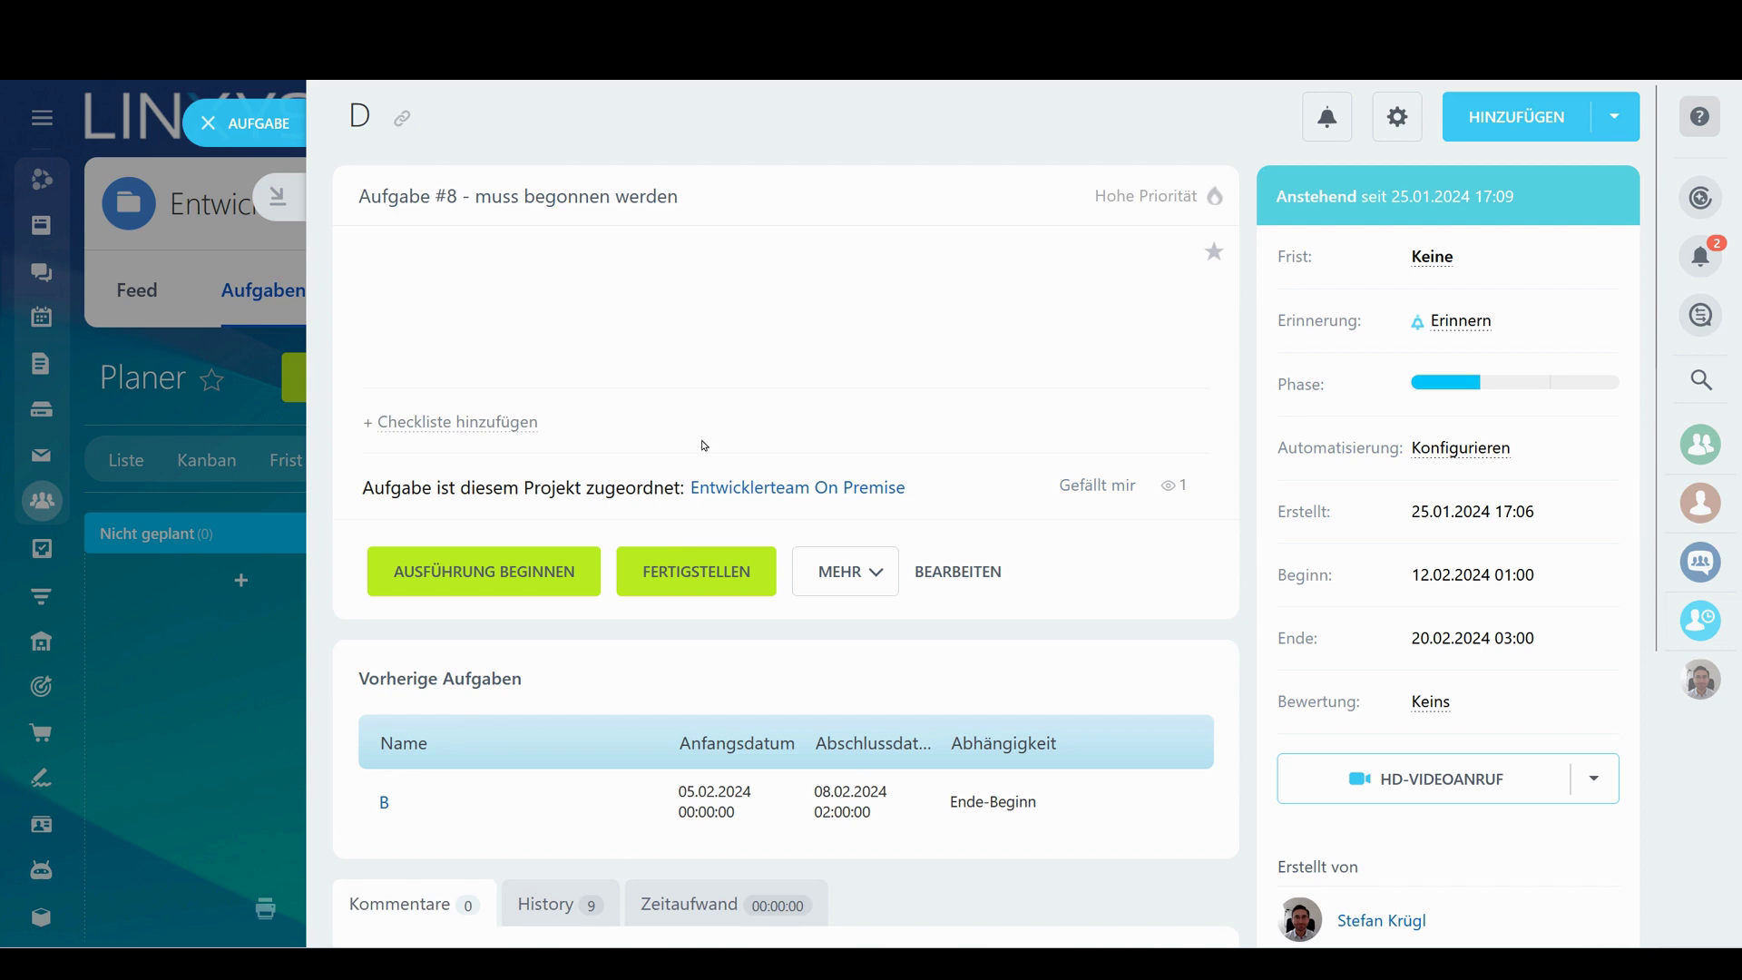
# Enable a planned time of 25 hours on task D, save, and close it
pyautogui.click(970, 575)
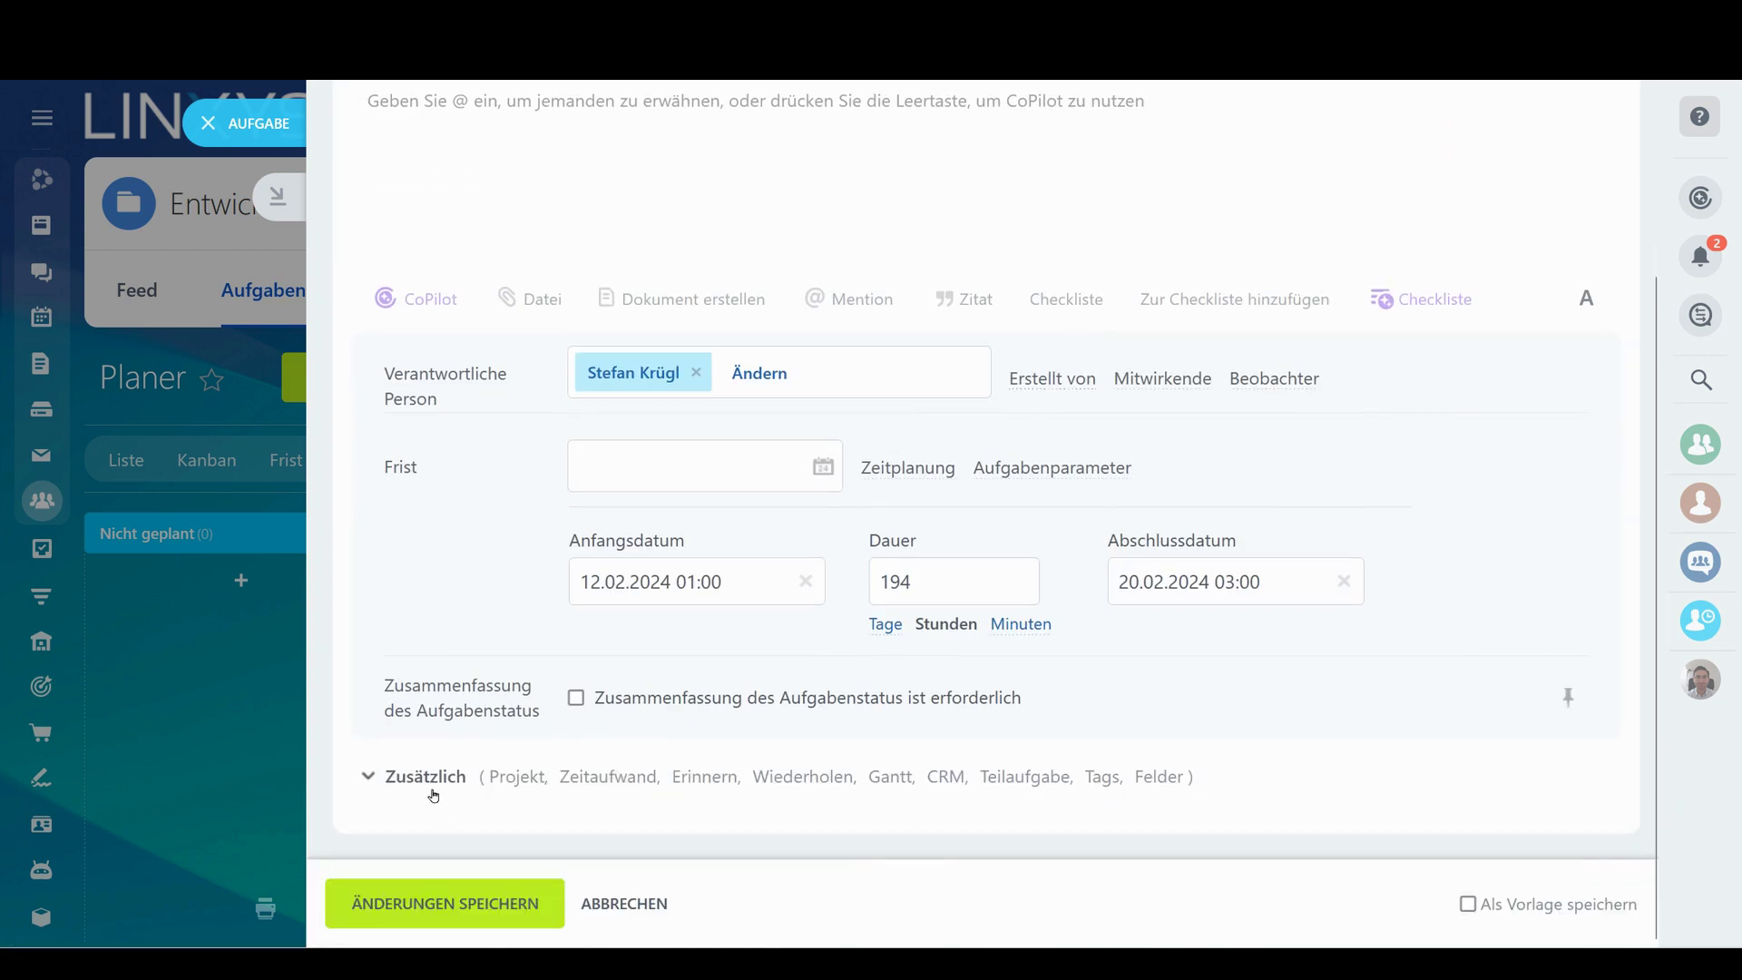
pyautogui.click(426, 778)
pyautogui.scroll(-5, 759, 548)
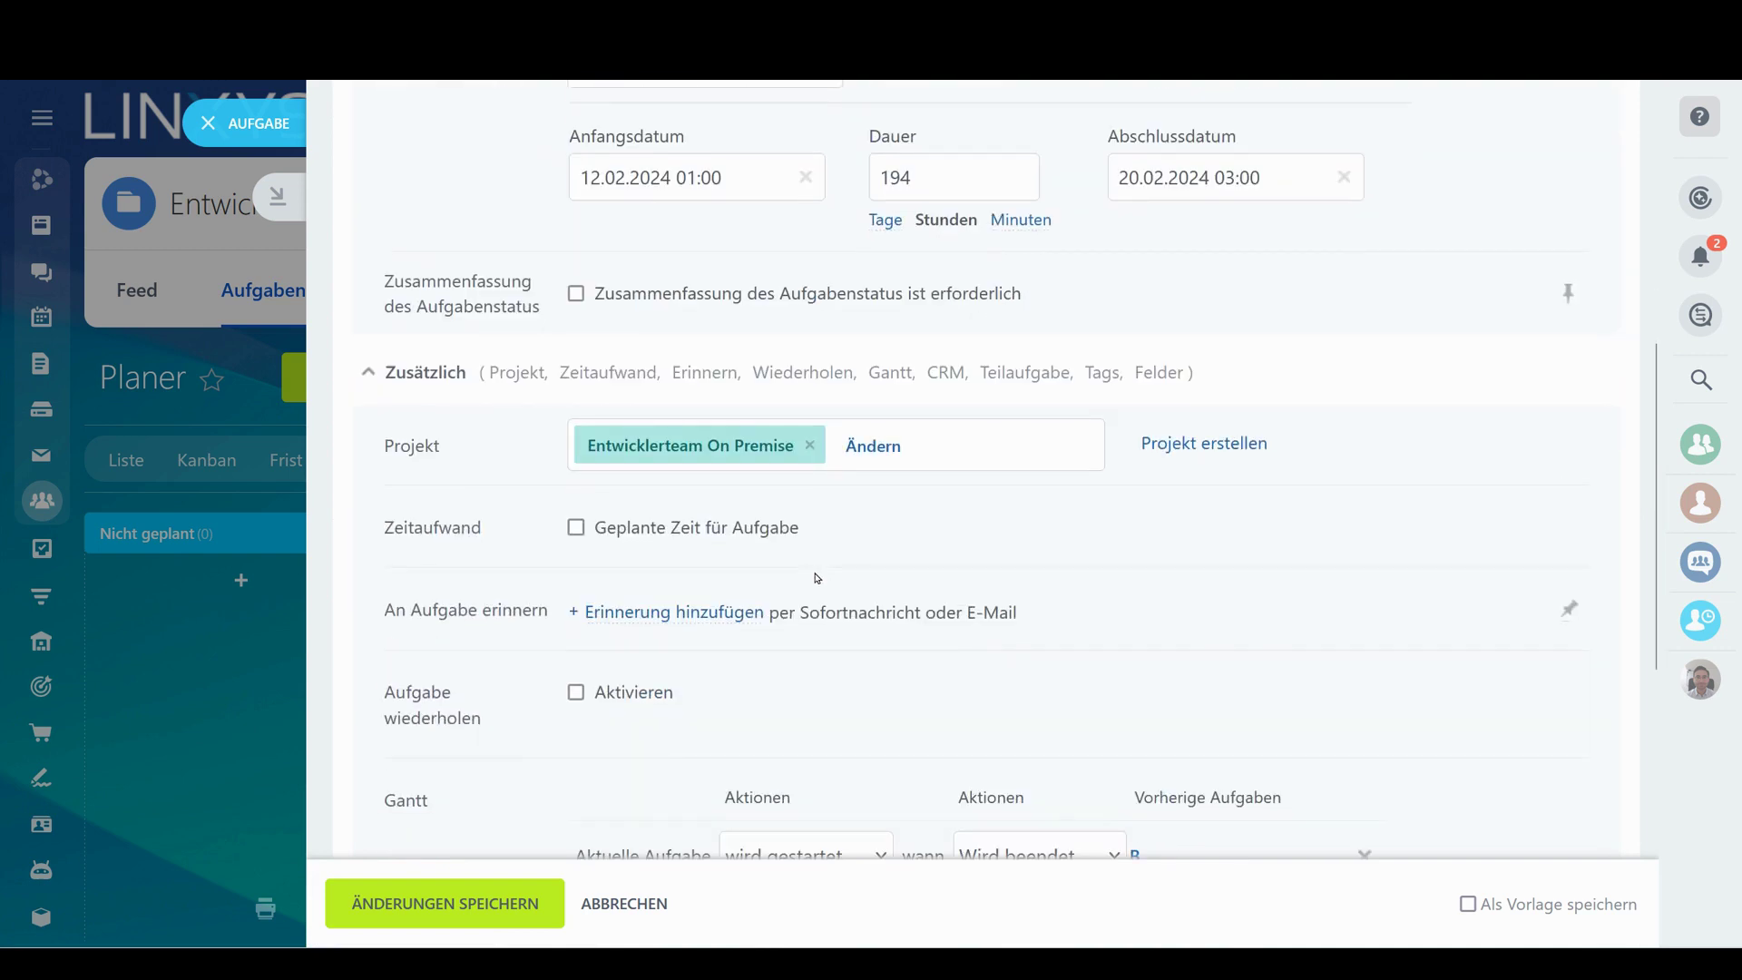
pyautogui.click(746, 530)
pyautogui.scroll(-8, 907, 508)
pyautogui.scroll(11, 962, 504)
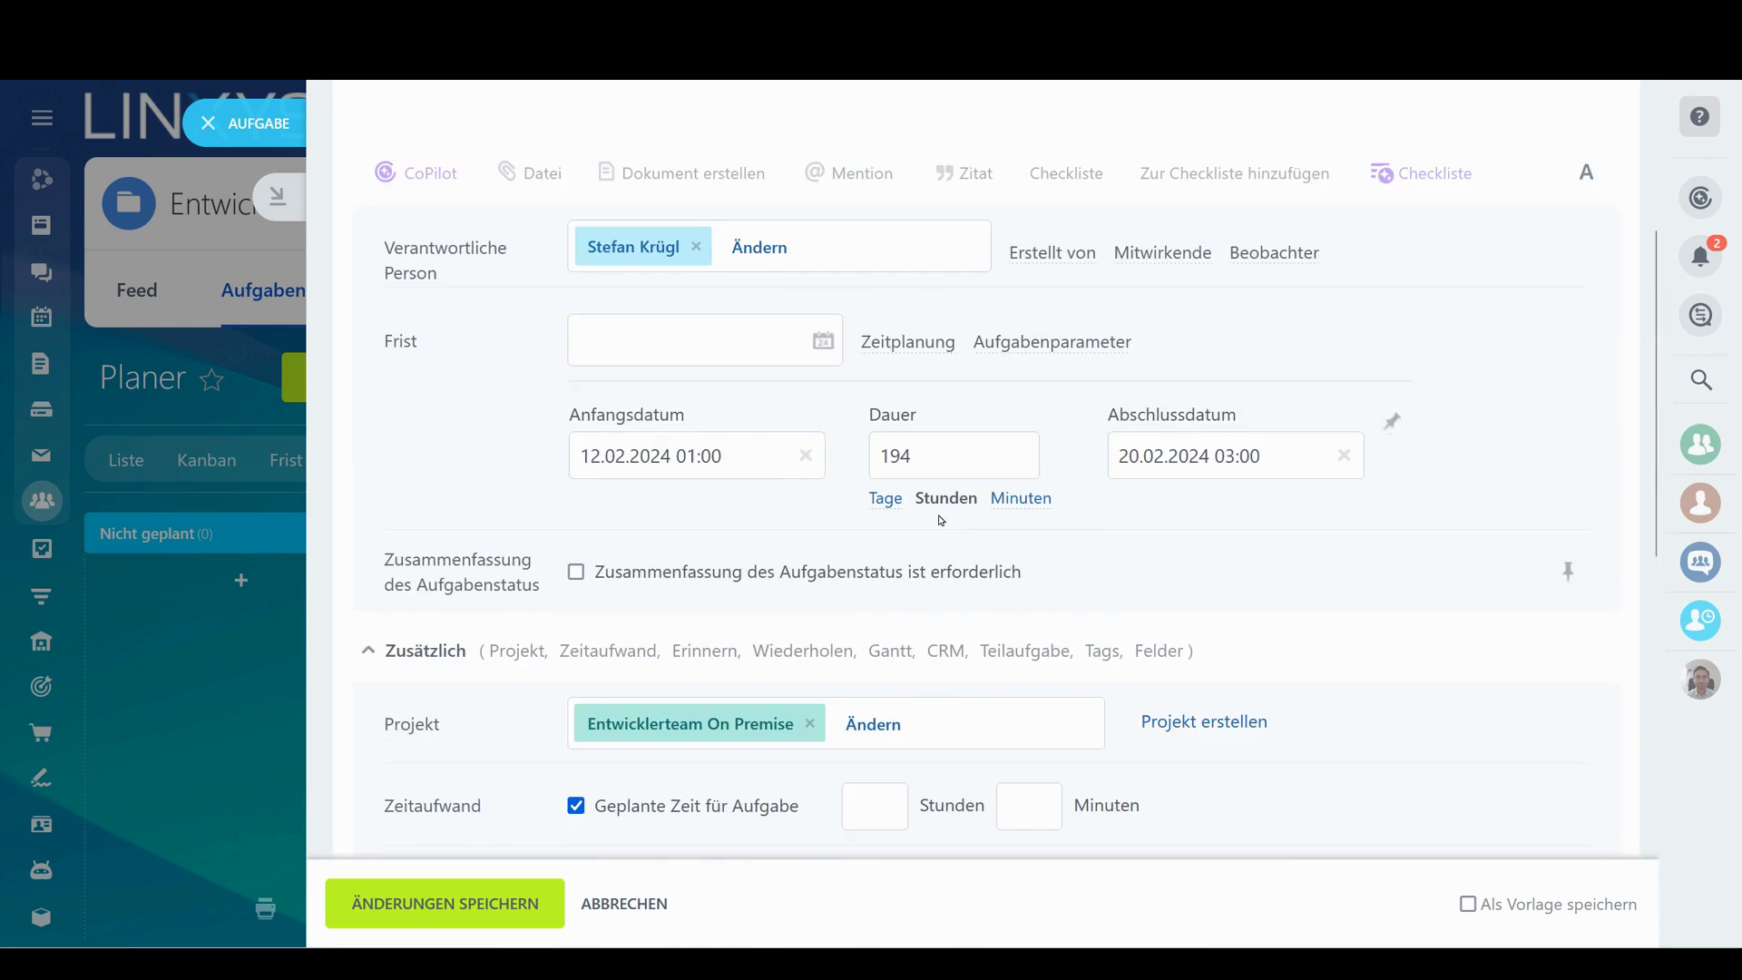
pyautogui.scroll(-3, 941, 520)
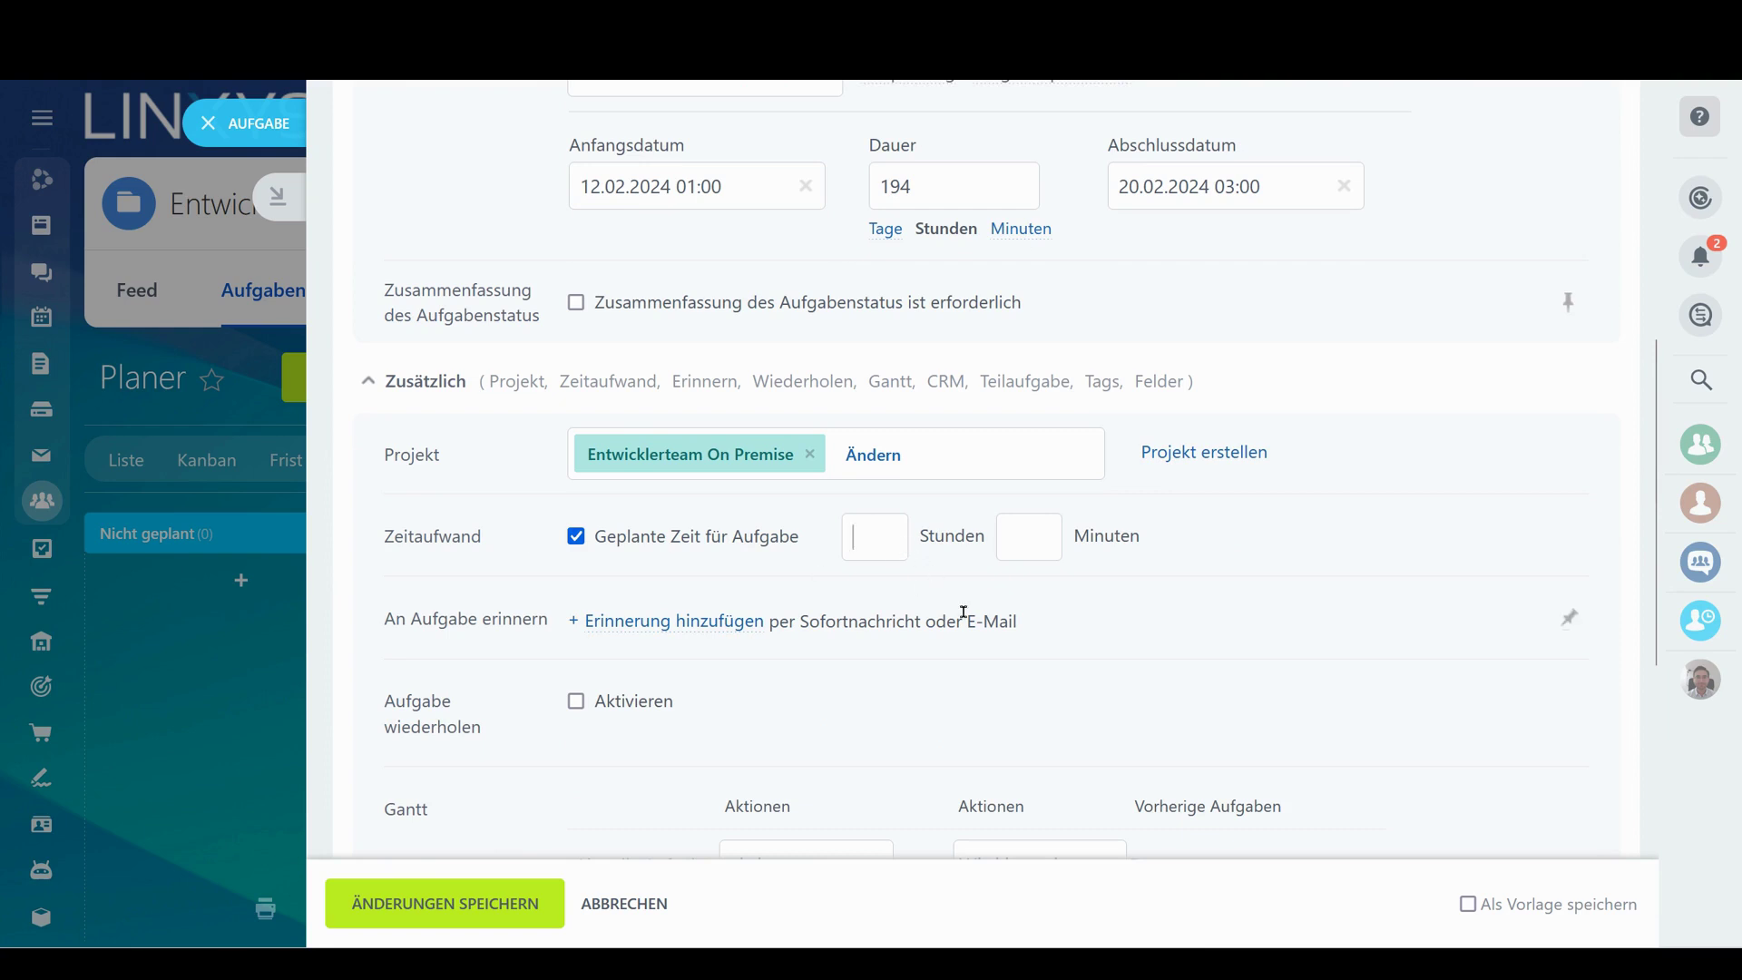
pyautogui.click(544, 918)
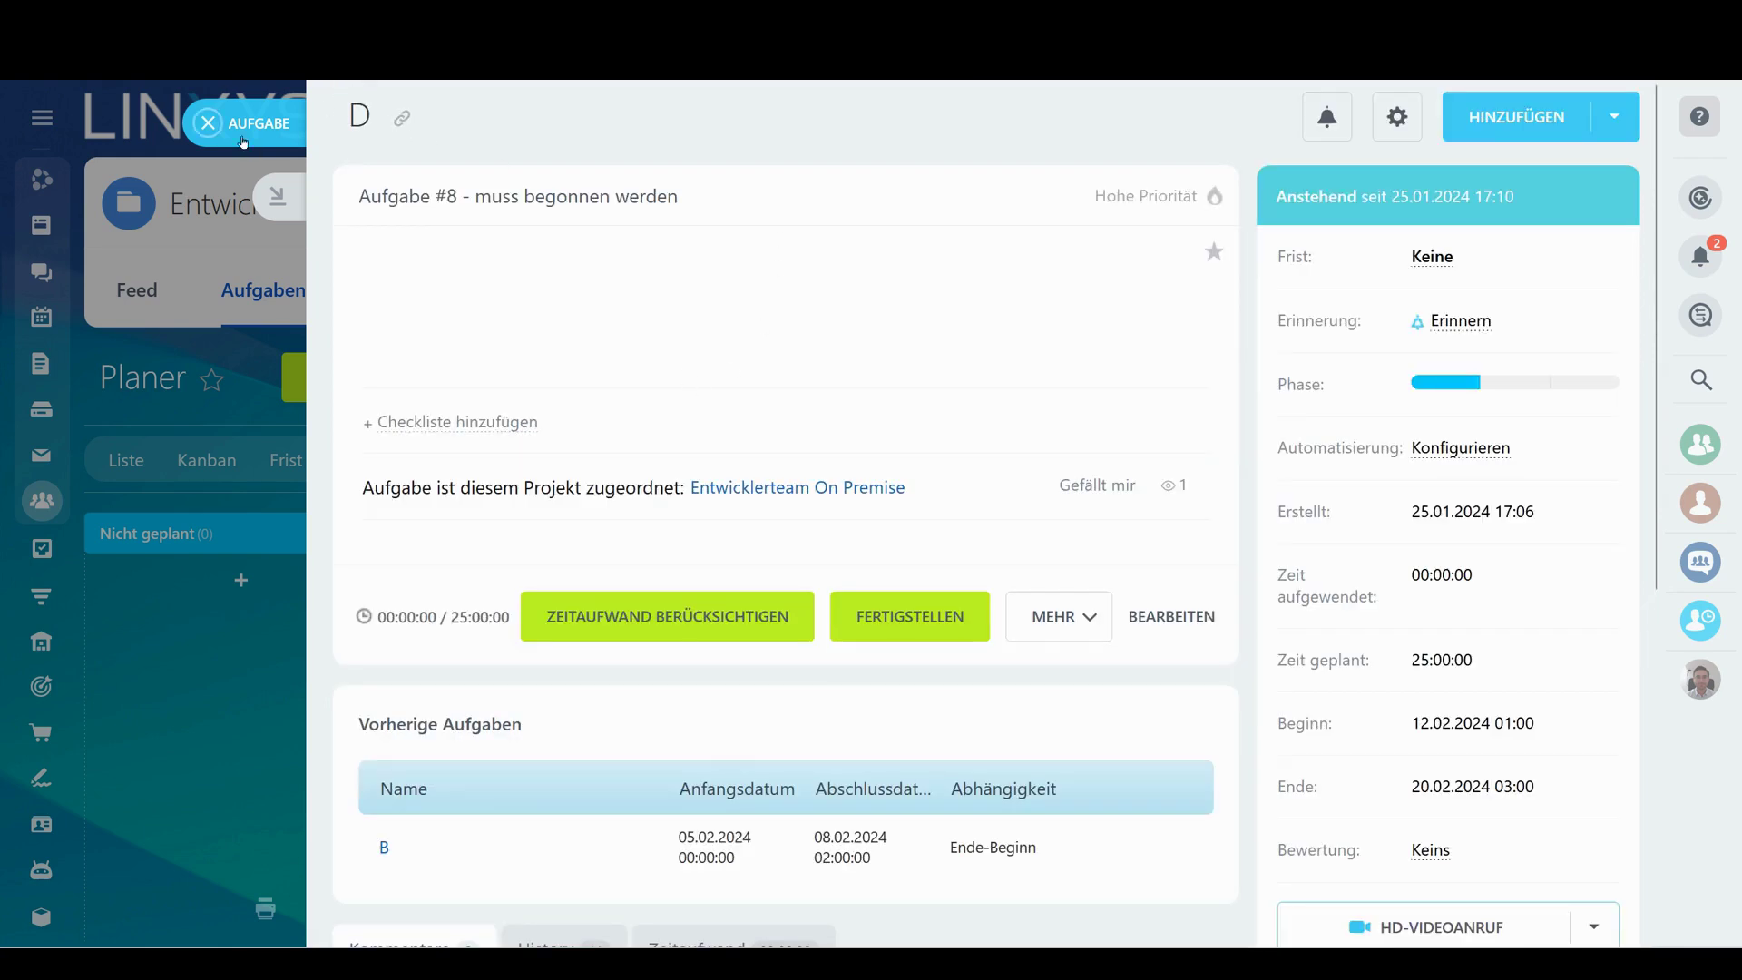
pyautogui.click(238, 132)
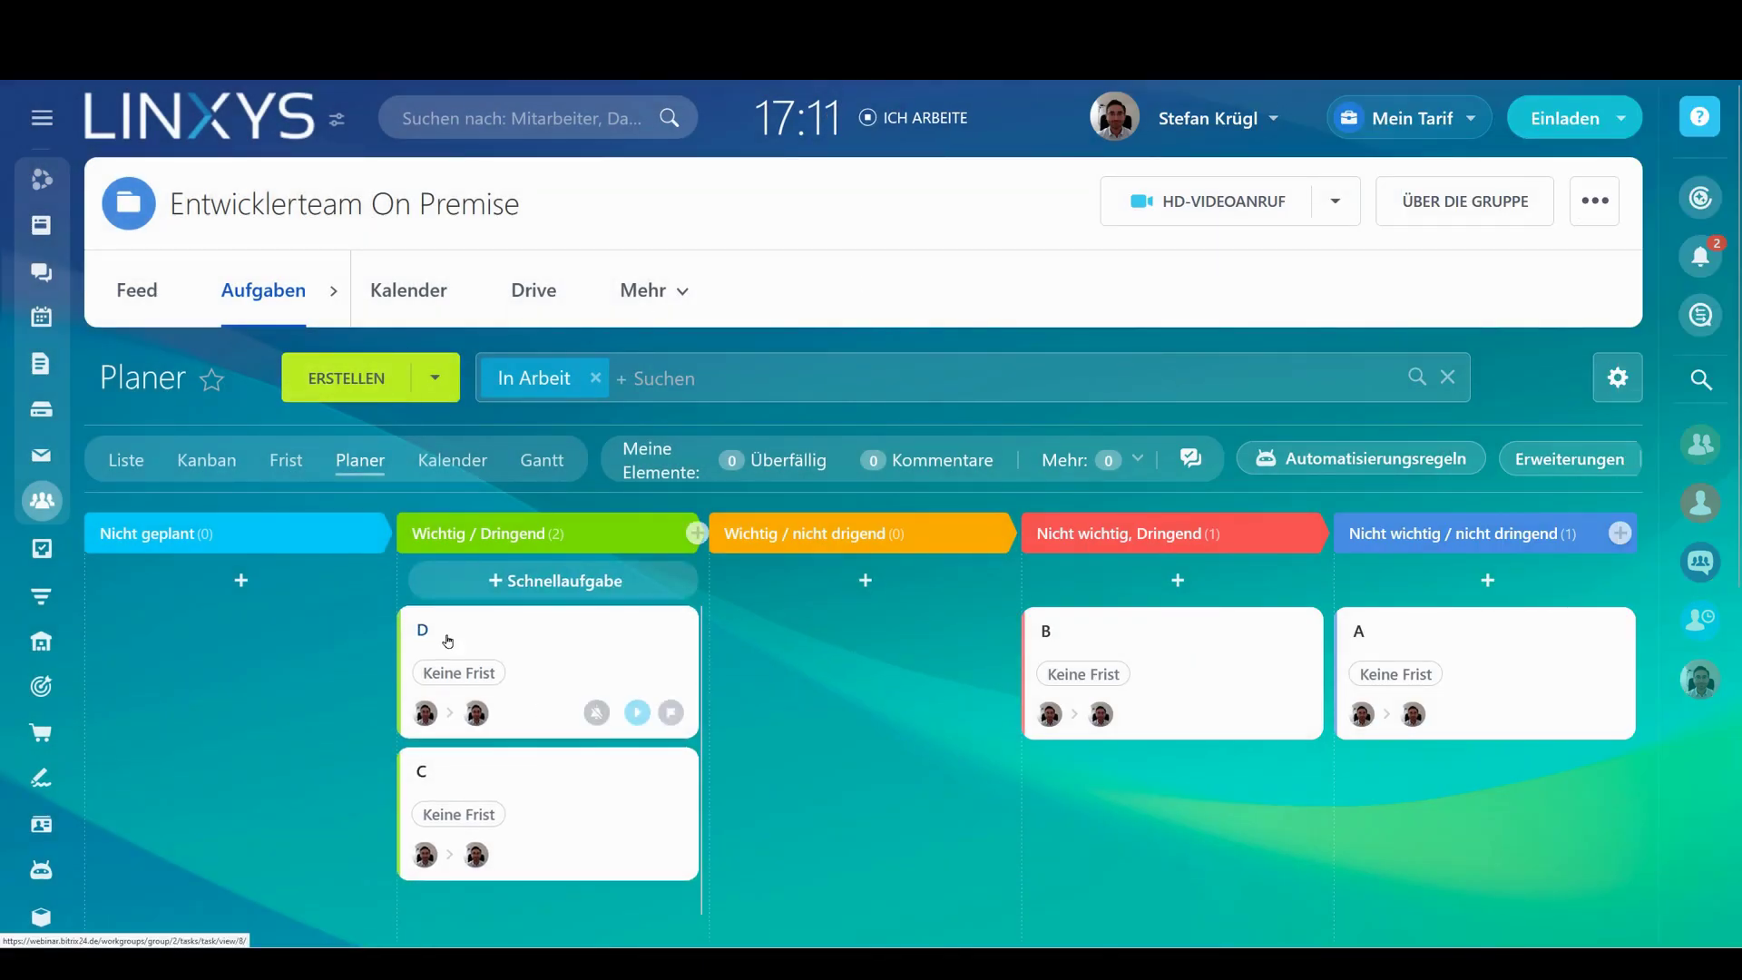
# Add task D to today's day plan
pyautogui.click(449, 641)
pyautogui.click(1066, 610)
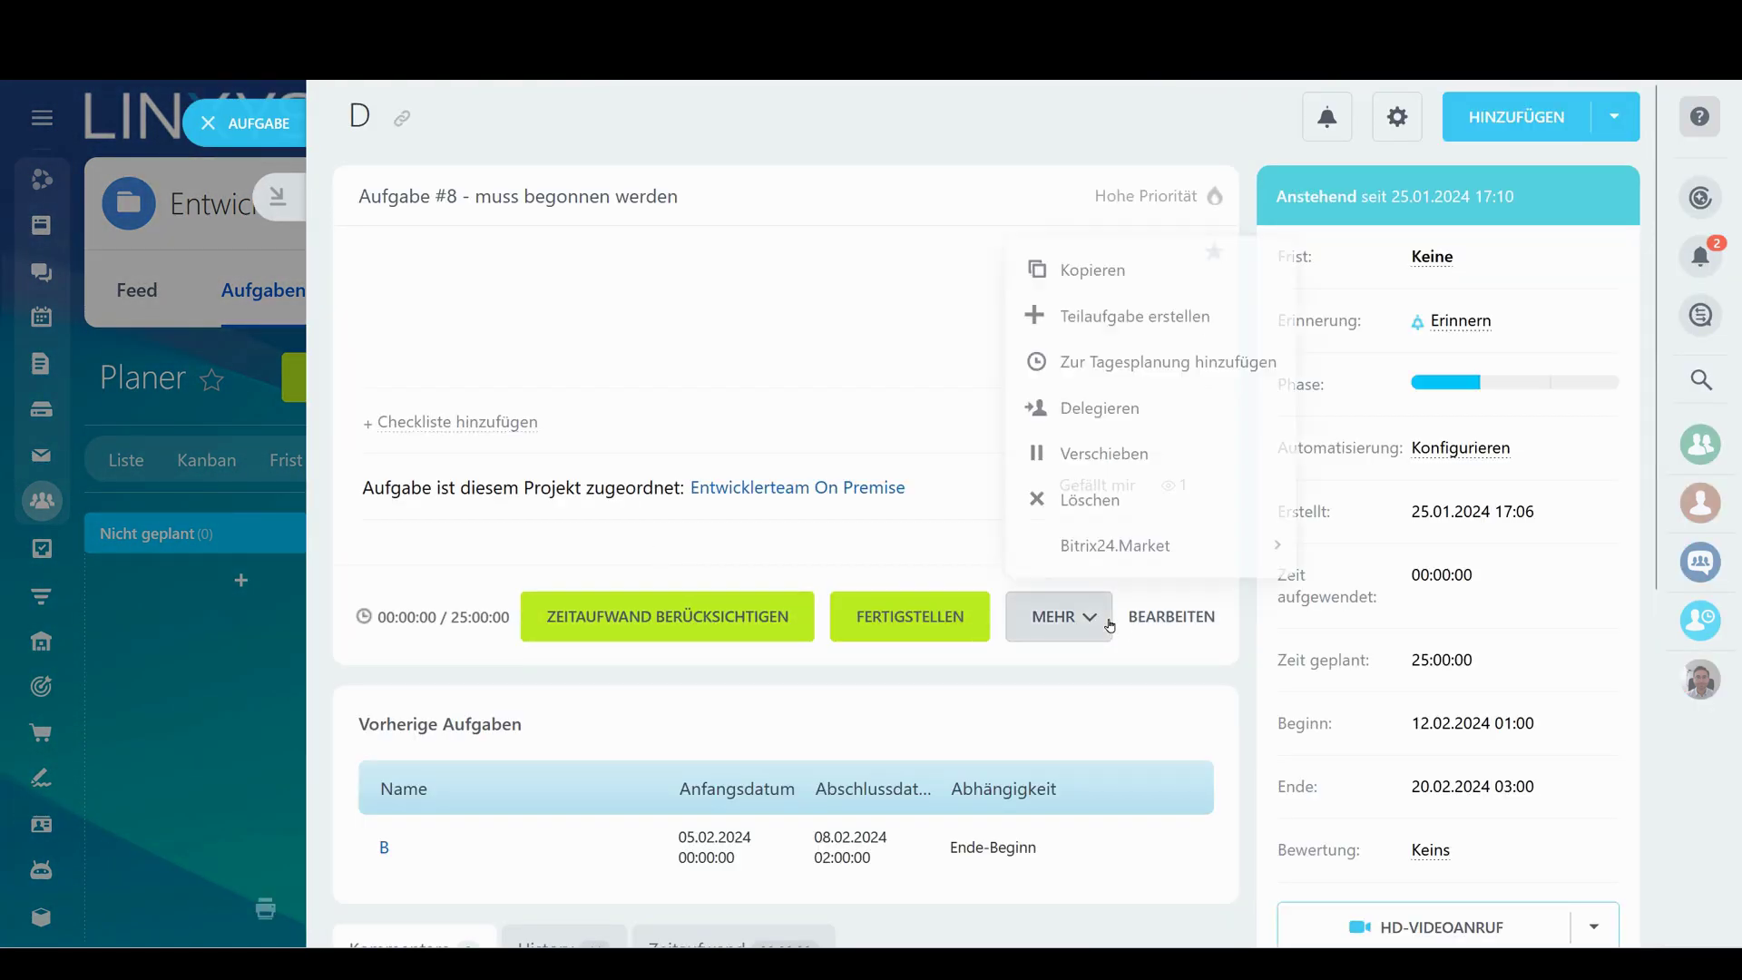
pyautogui.click(1168, 366)
pyautogui.press('Escape')
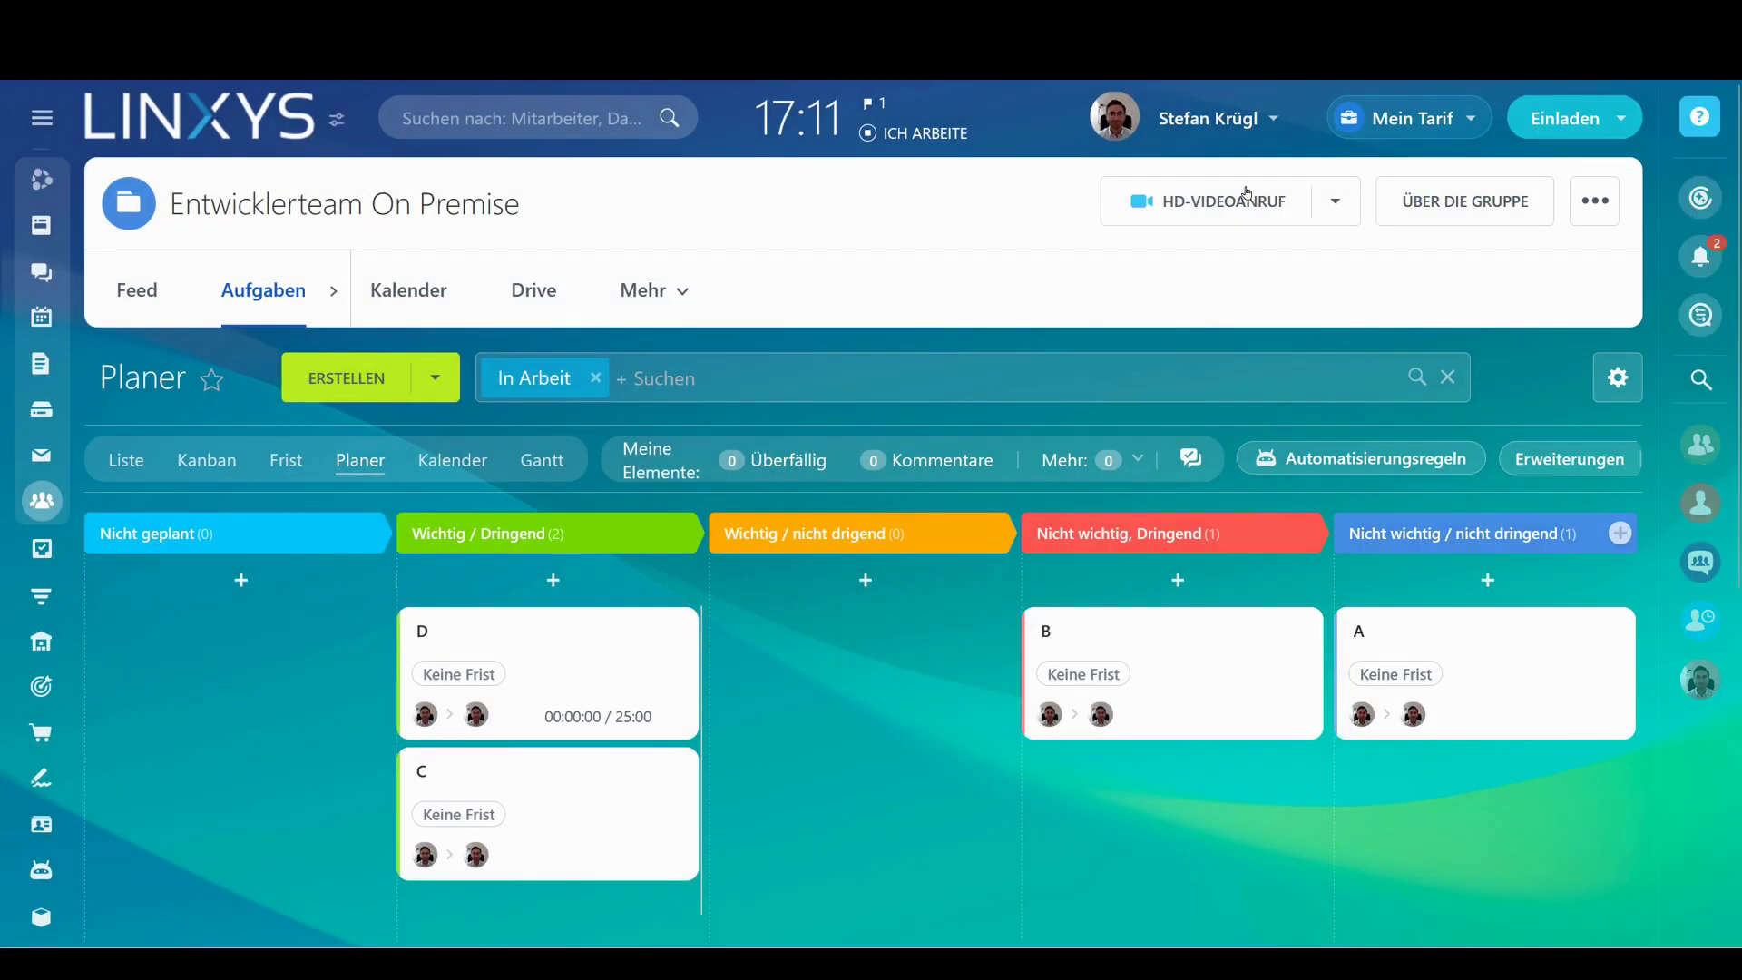
# From the Kalender's workday overview, start time tracking for task D
pyautogui.moveTo(27, 309)
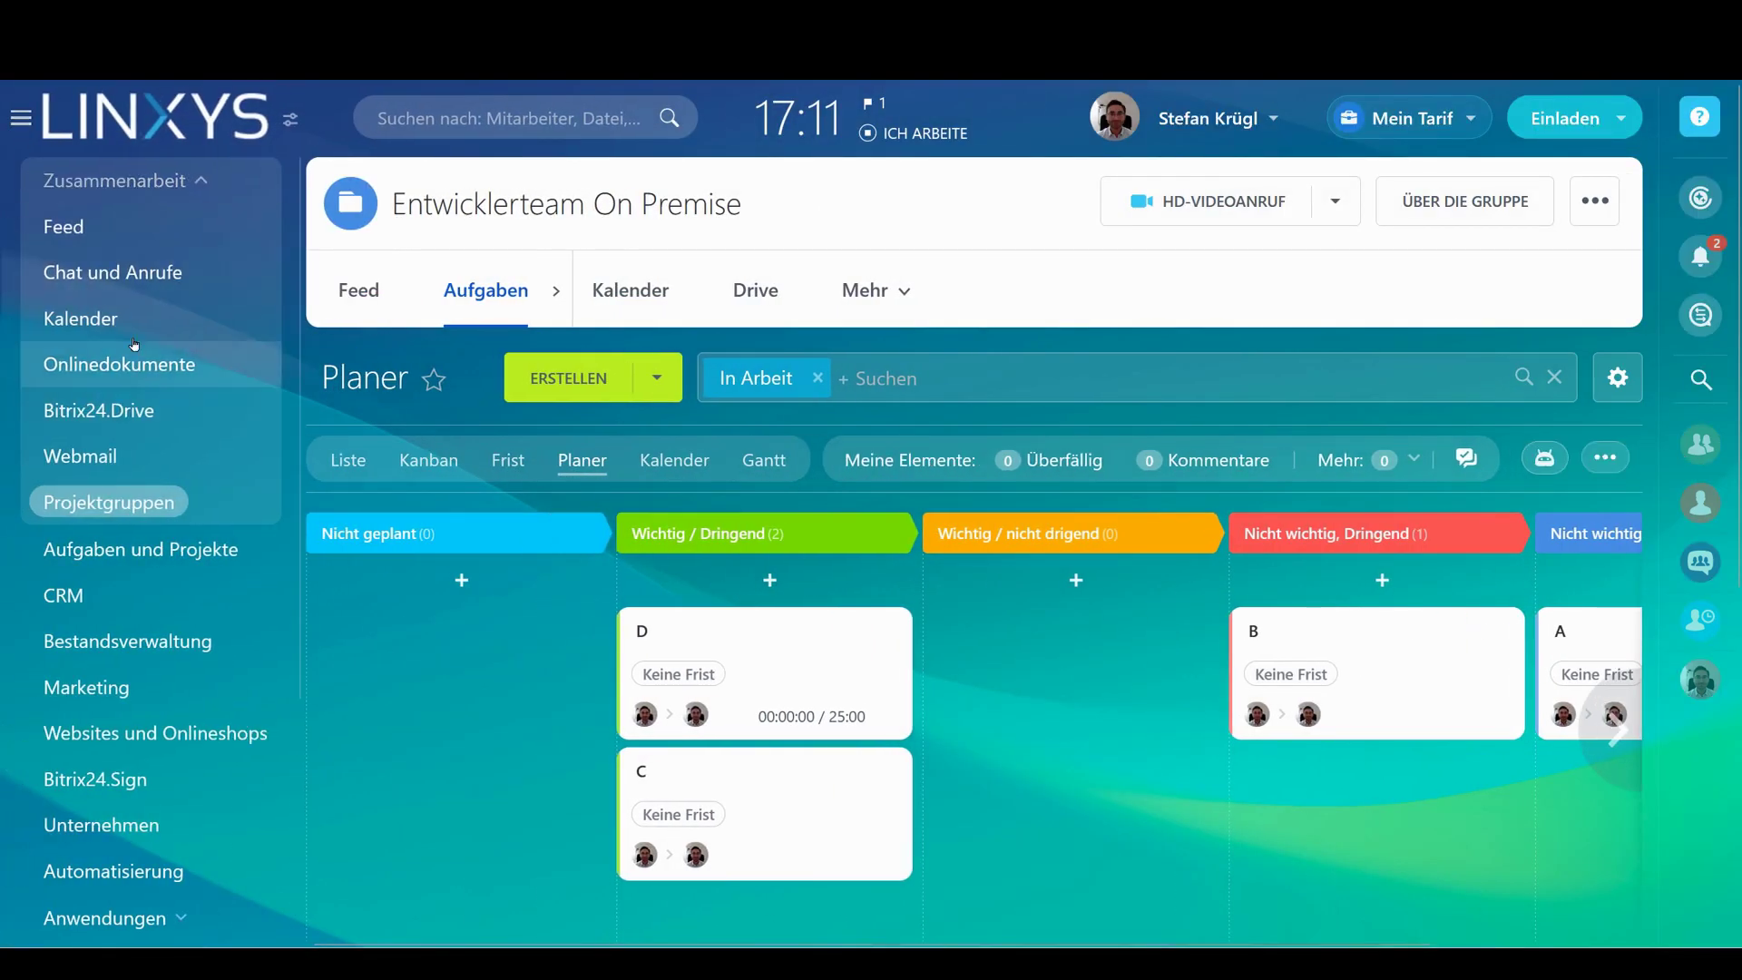
pyautogui.click(81, 319)
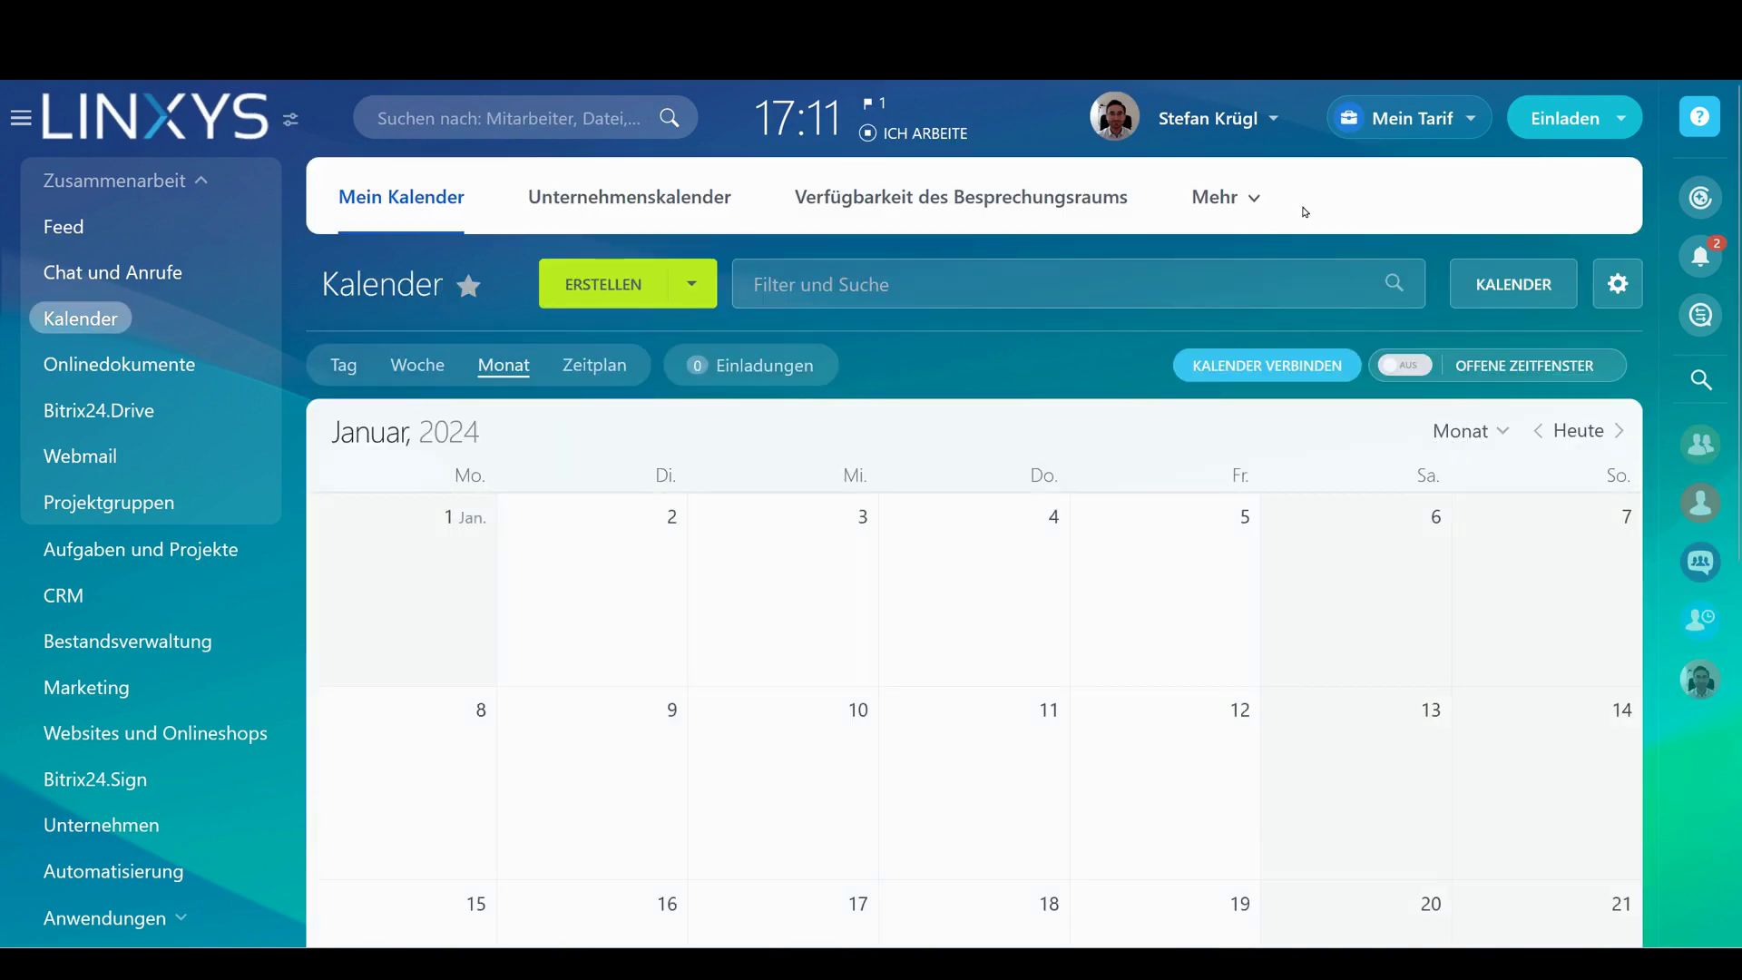
pyautogui.click(978, 118)
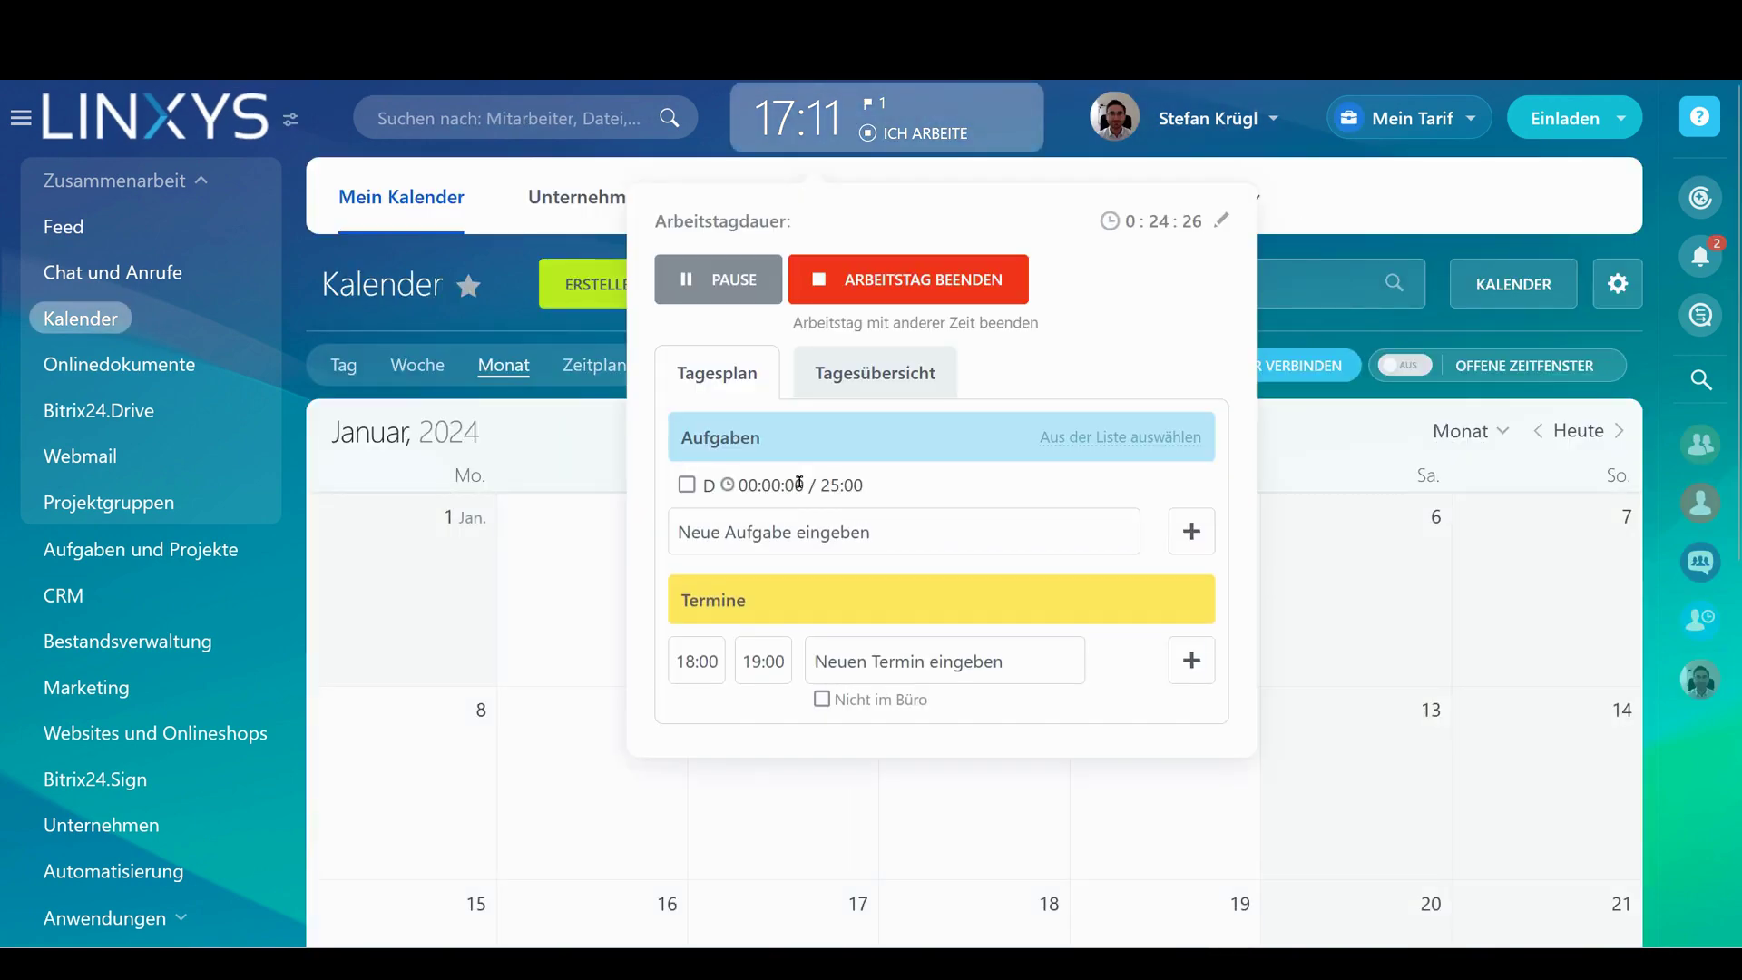
pyautogui.tripleClick(901, 493)
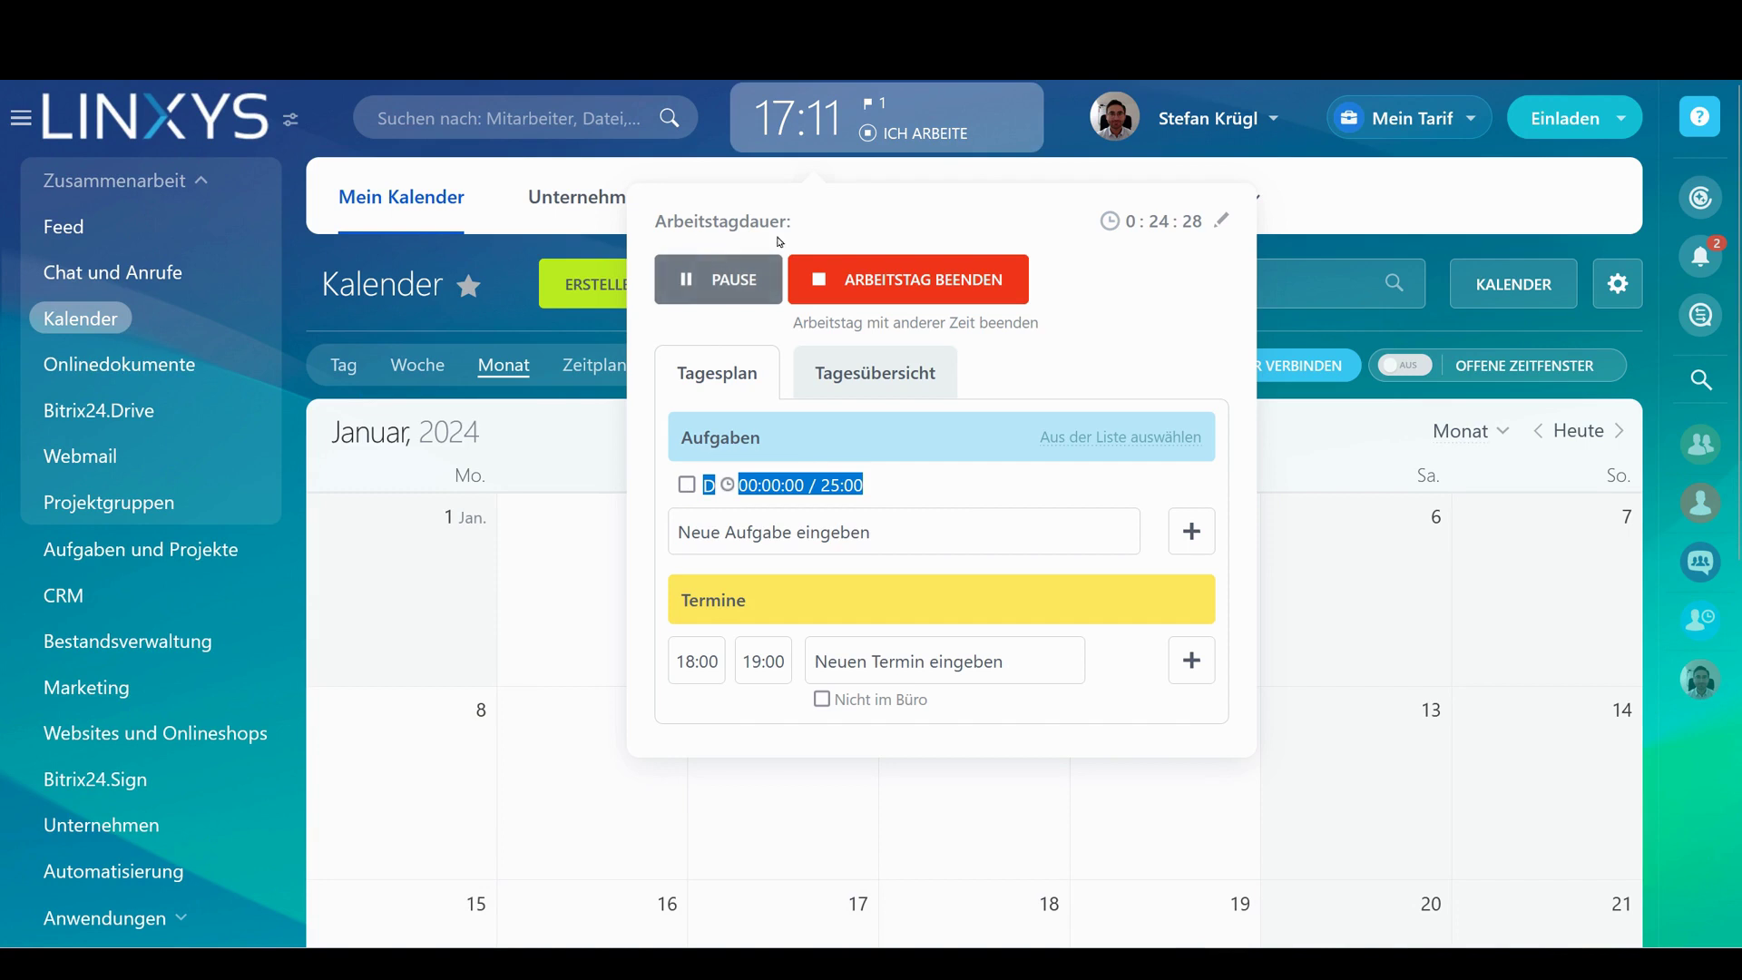
pyautogui.click(1012, 500)
pyautogui.click(1201, 485)
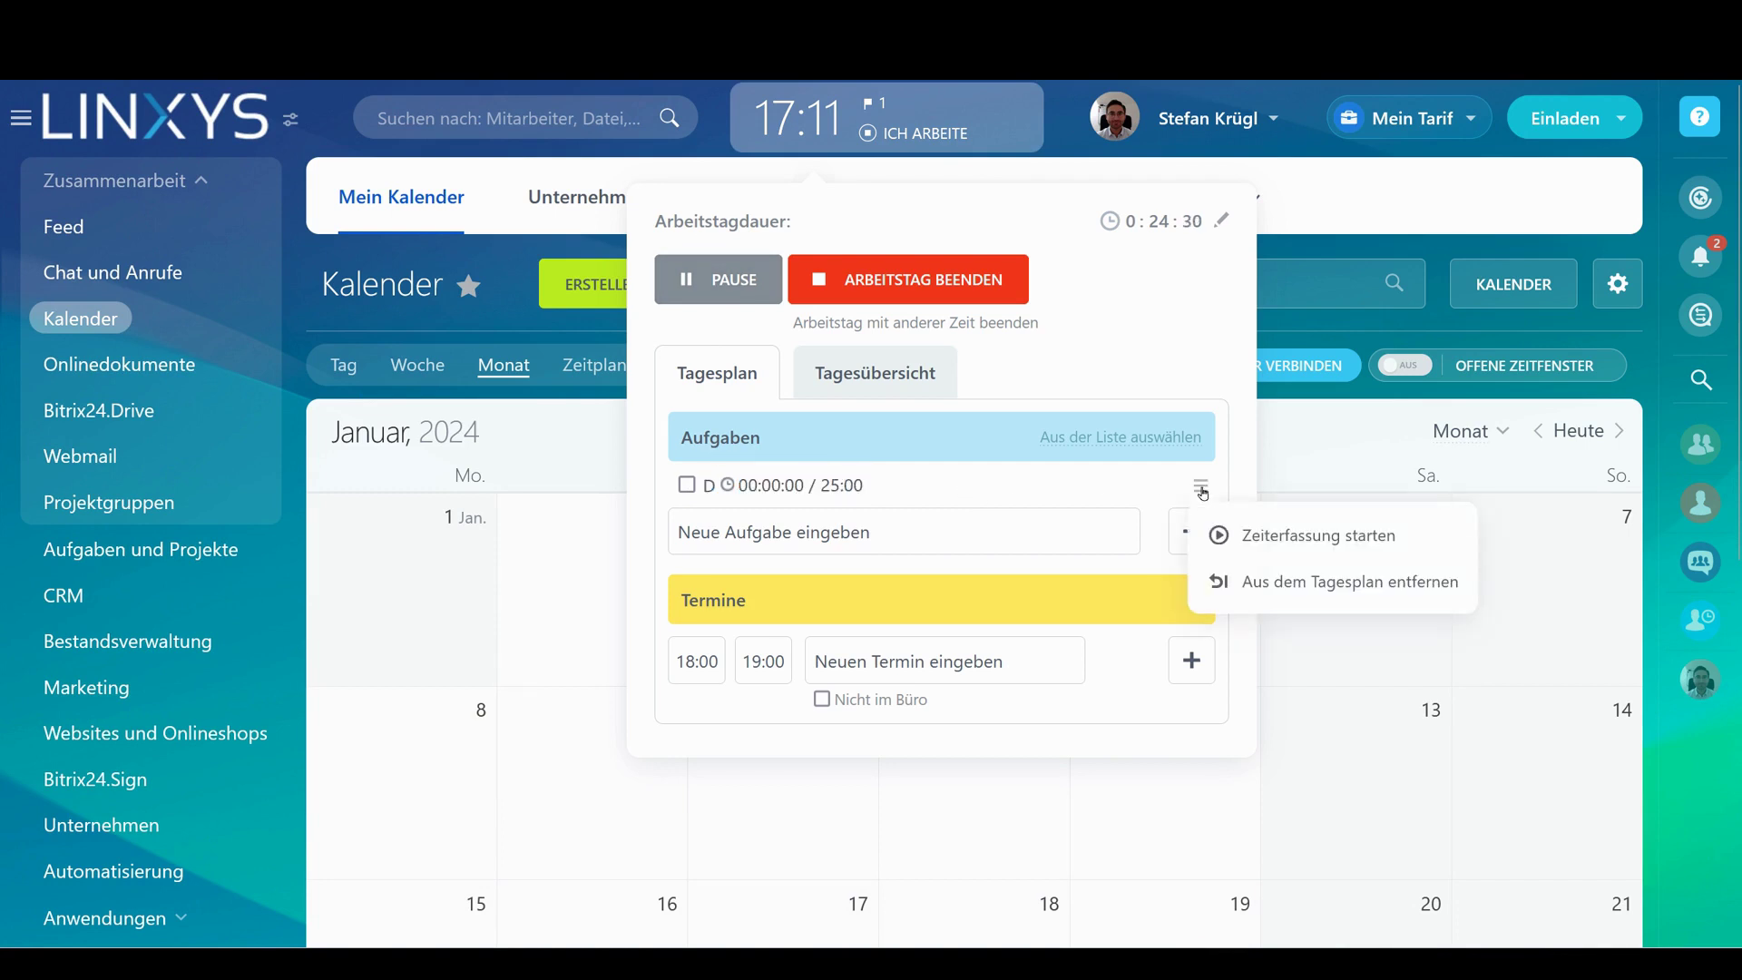
pyautogui.click(1271, 552)
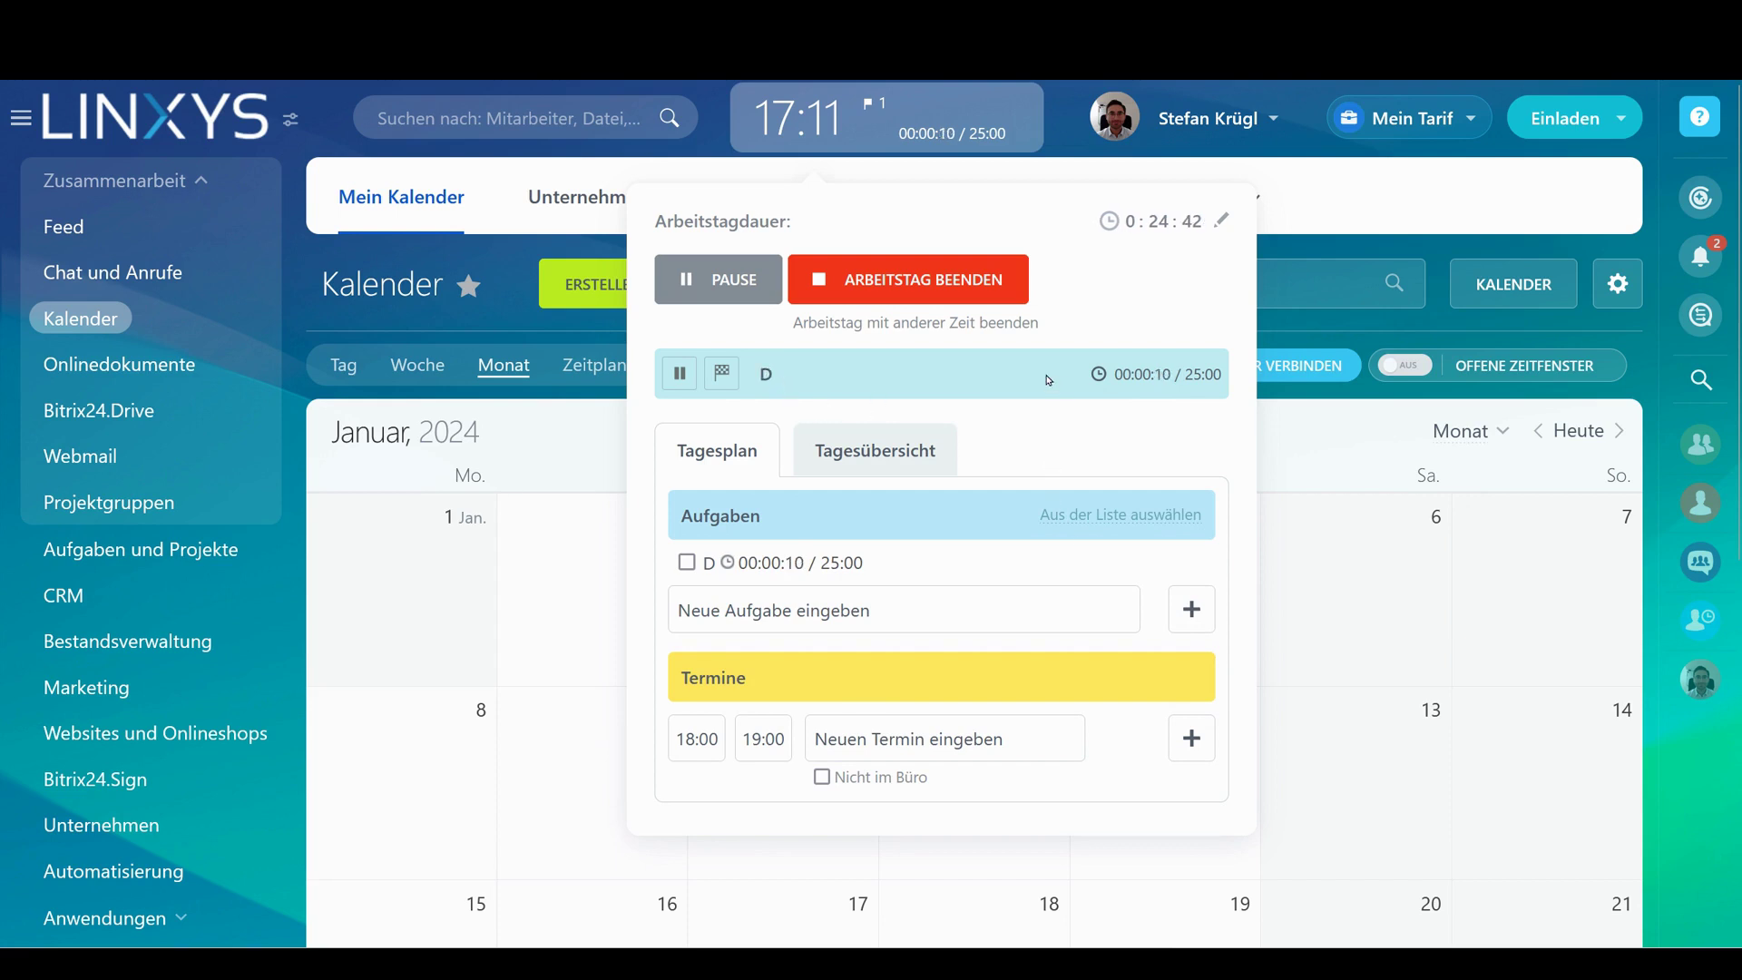
# Add a 25-hour time spent entry dated January 1 to task D
pyautogui.click(709, 562)
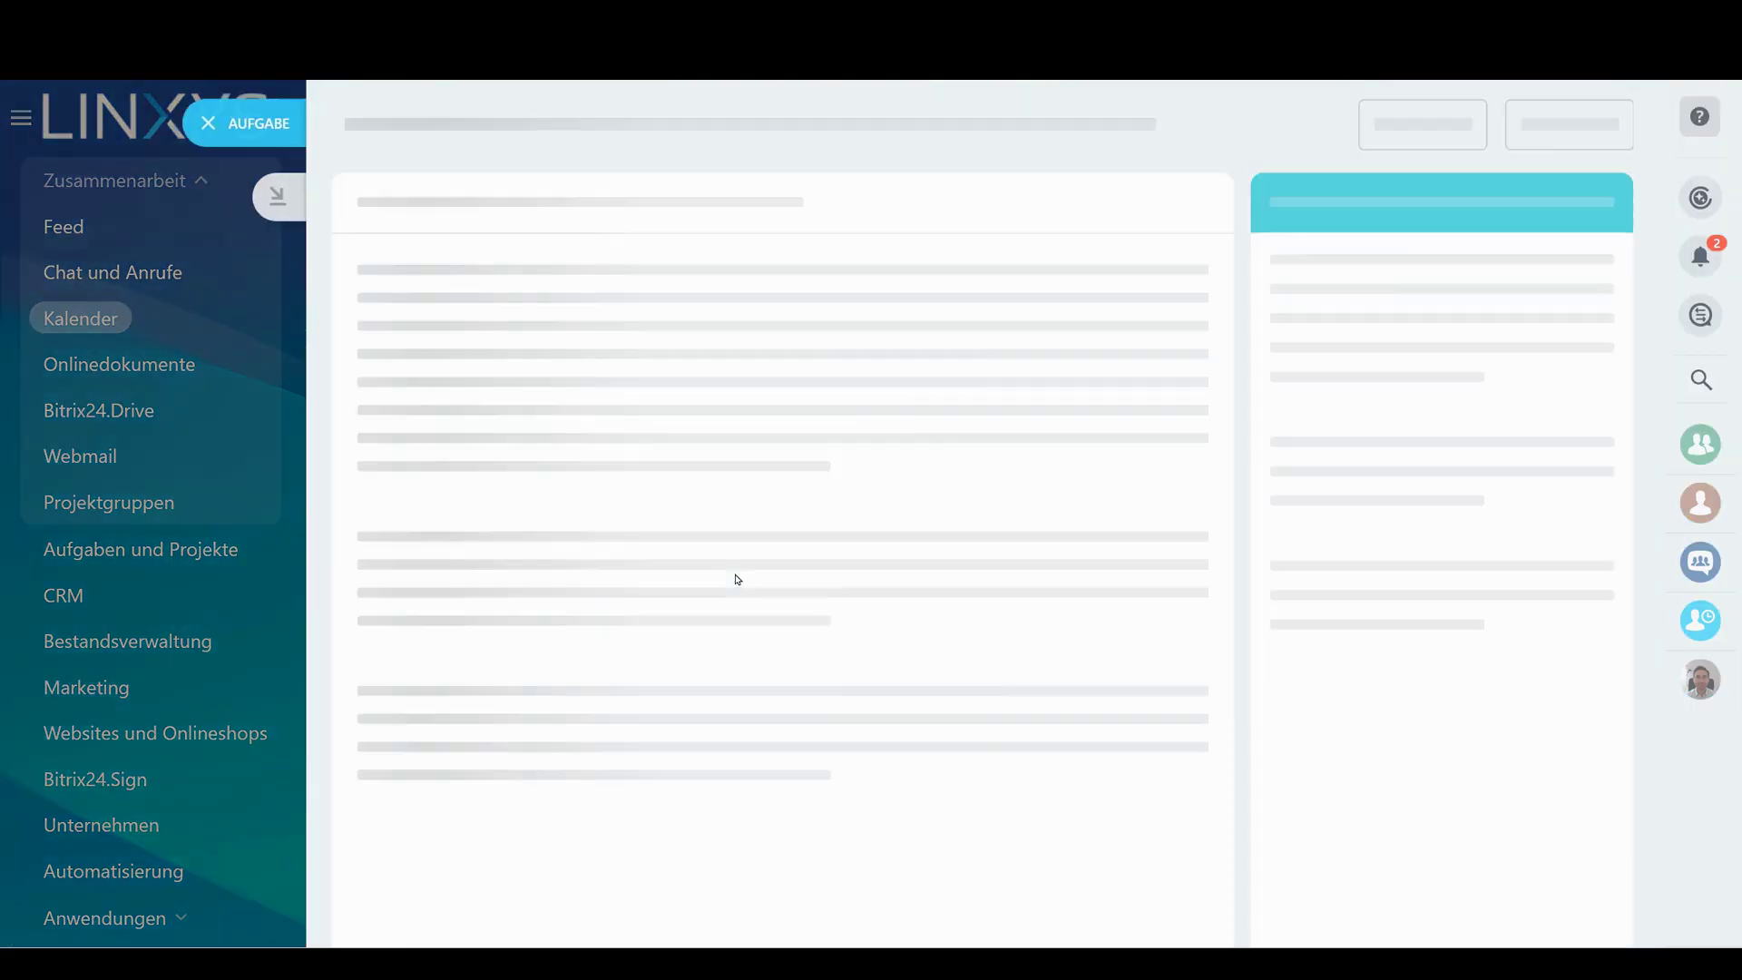
pyautogui.scroll(-4, 758, 579)
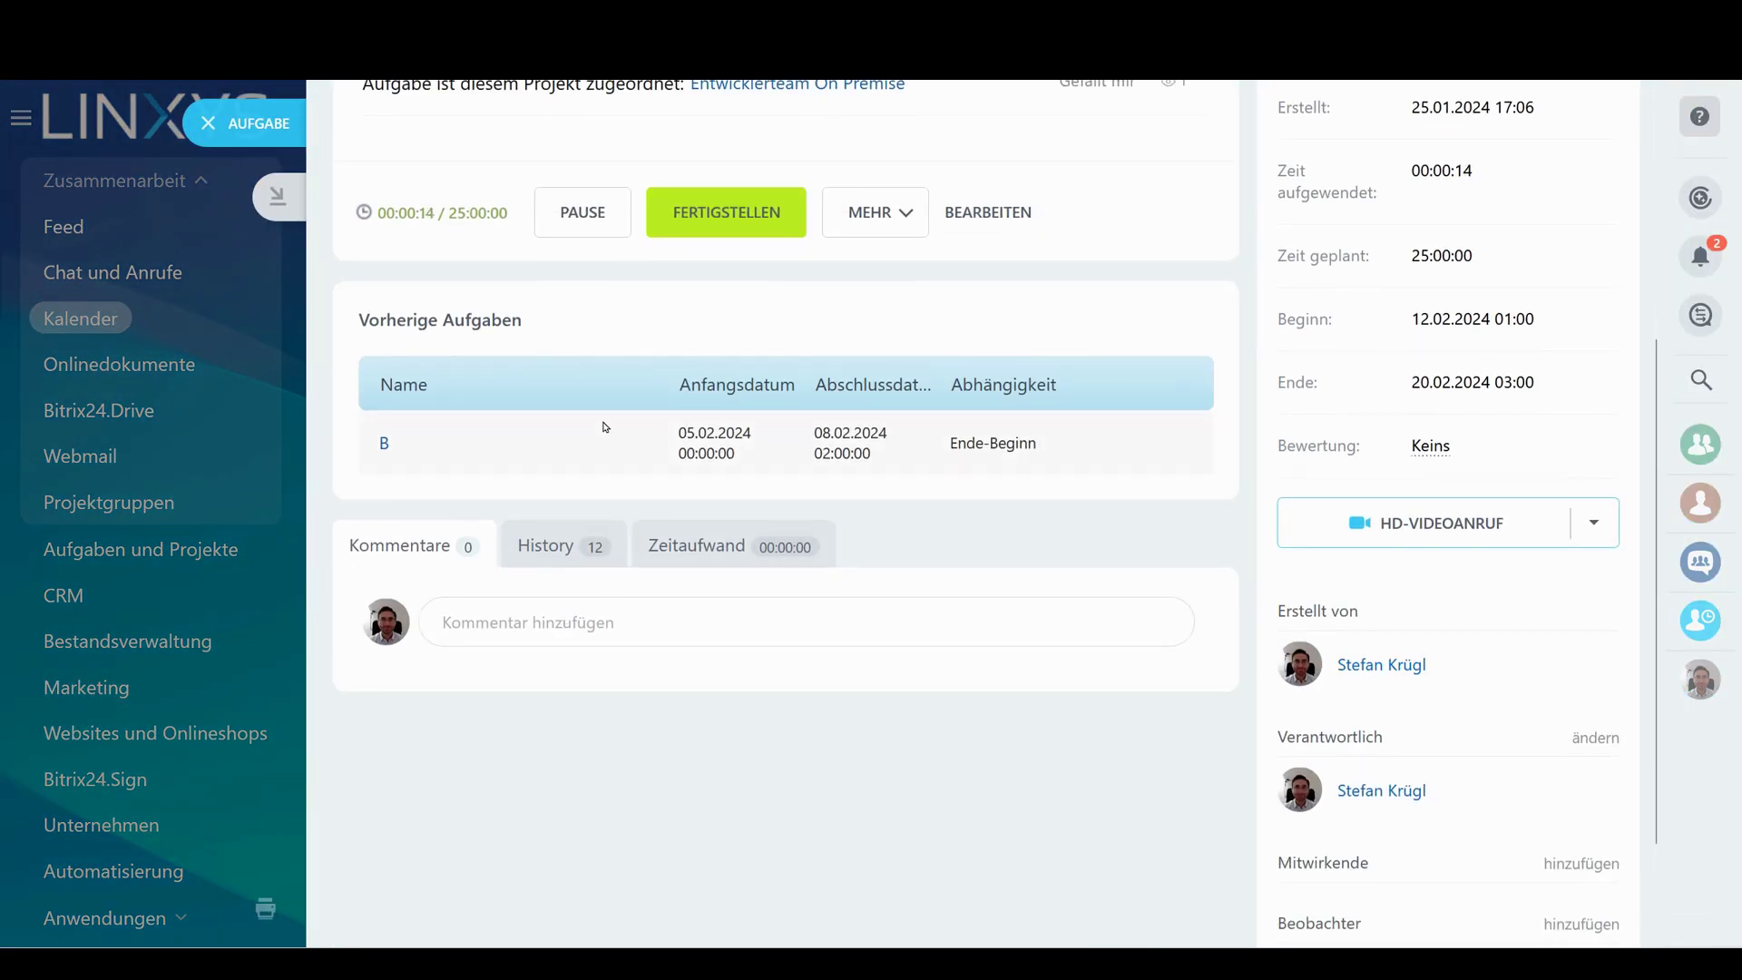
pyautogui.moveTo(377, 214); pyautogui.dragTo(508, 215)
pyautogui.click(726, 546)
pyautogui.scroll(-1, 447, 614)
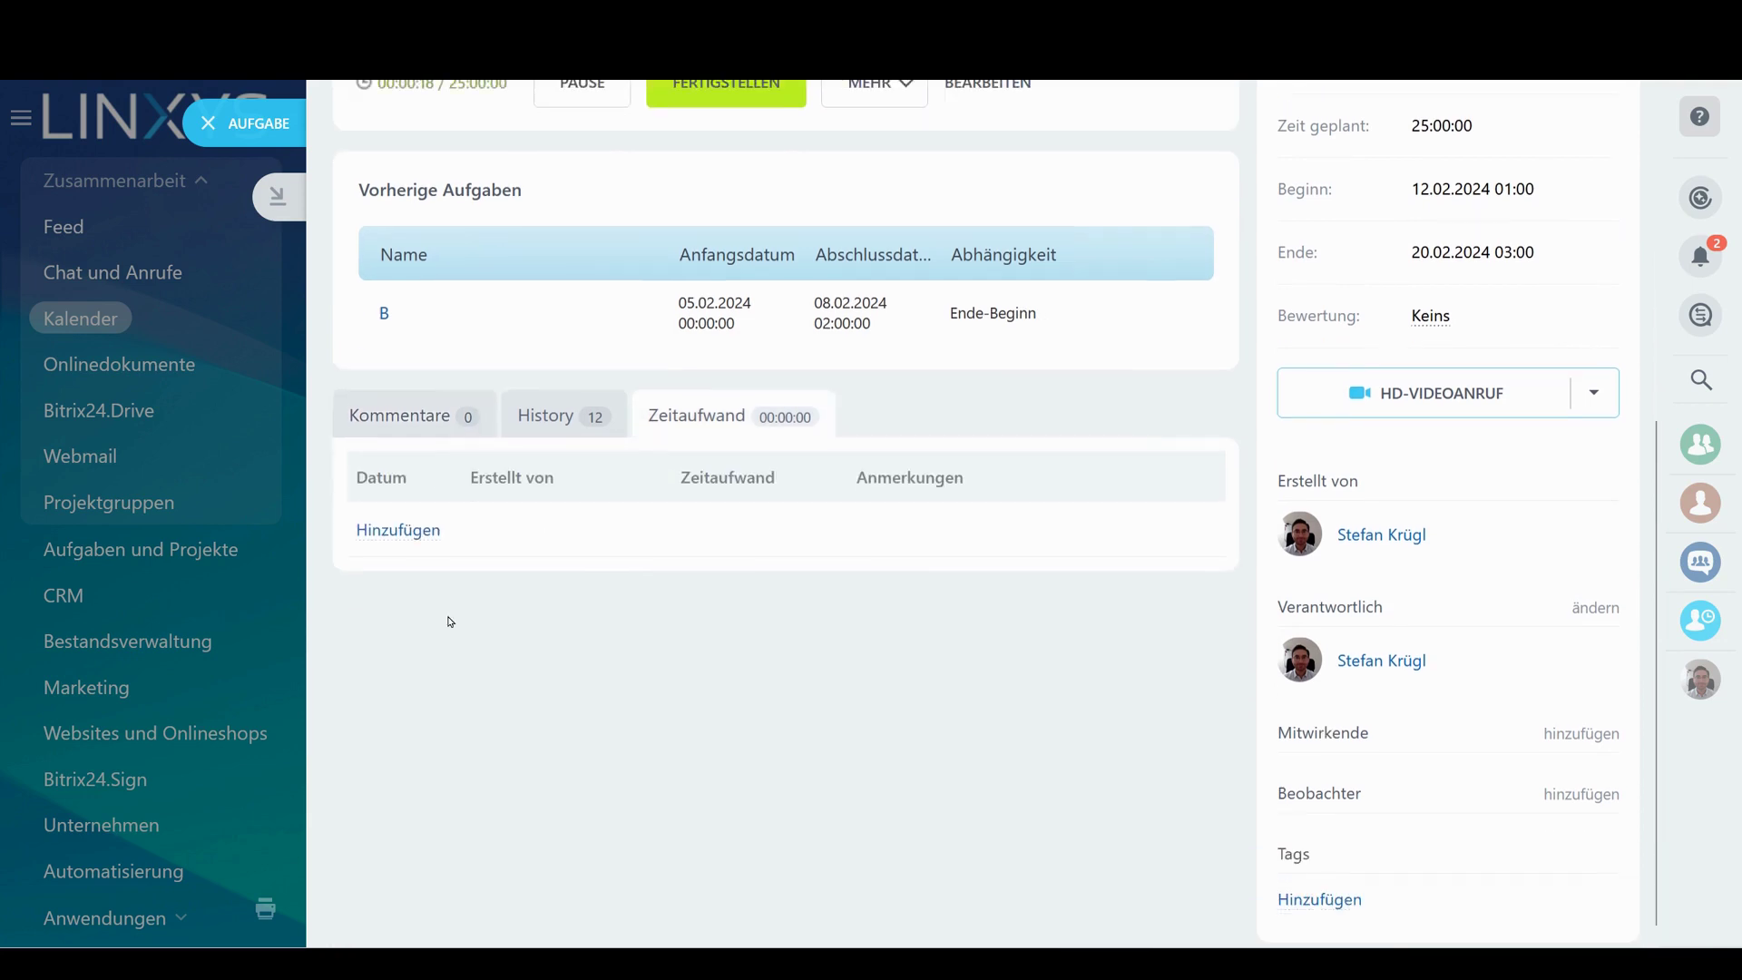
pyautogui.click(406, 542)
pyautogui.click(458, 531)
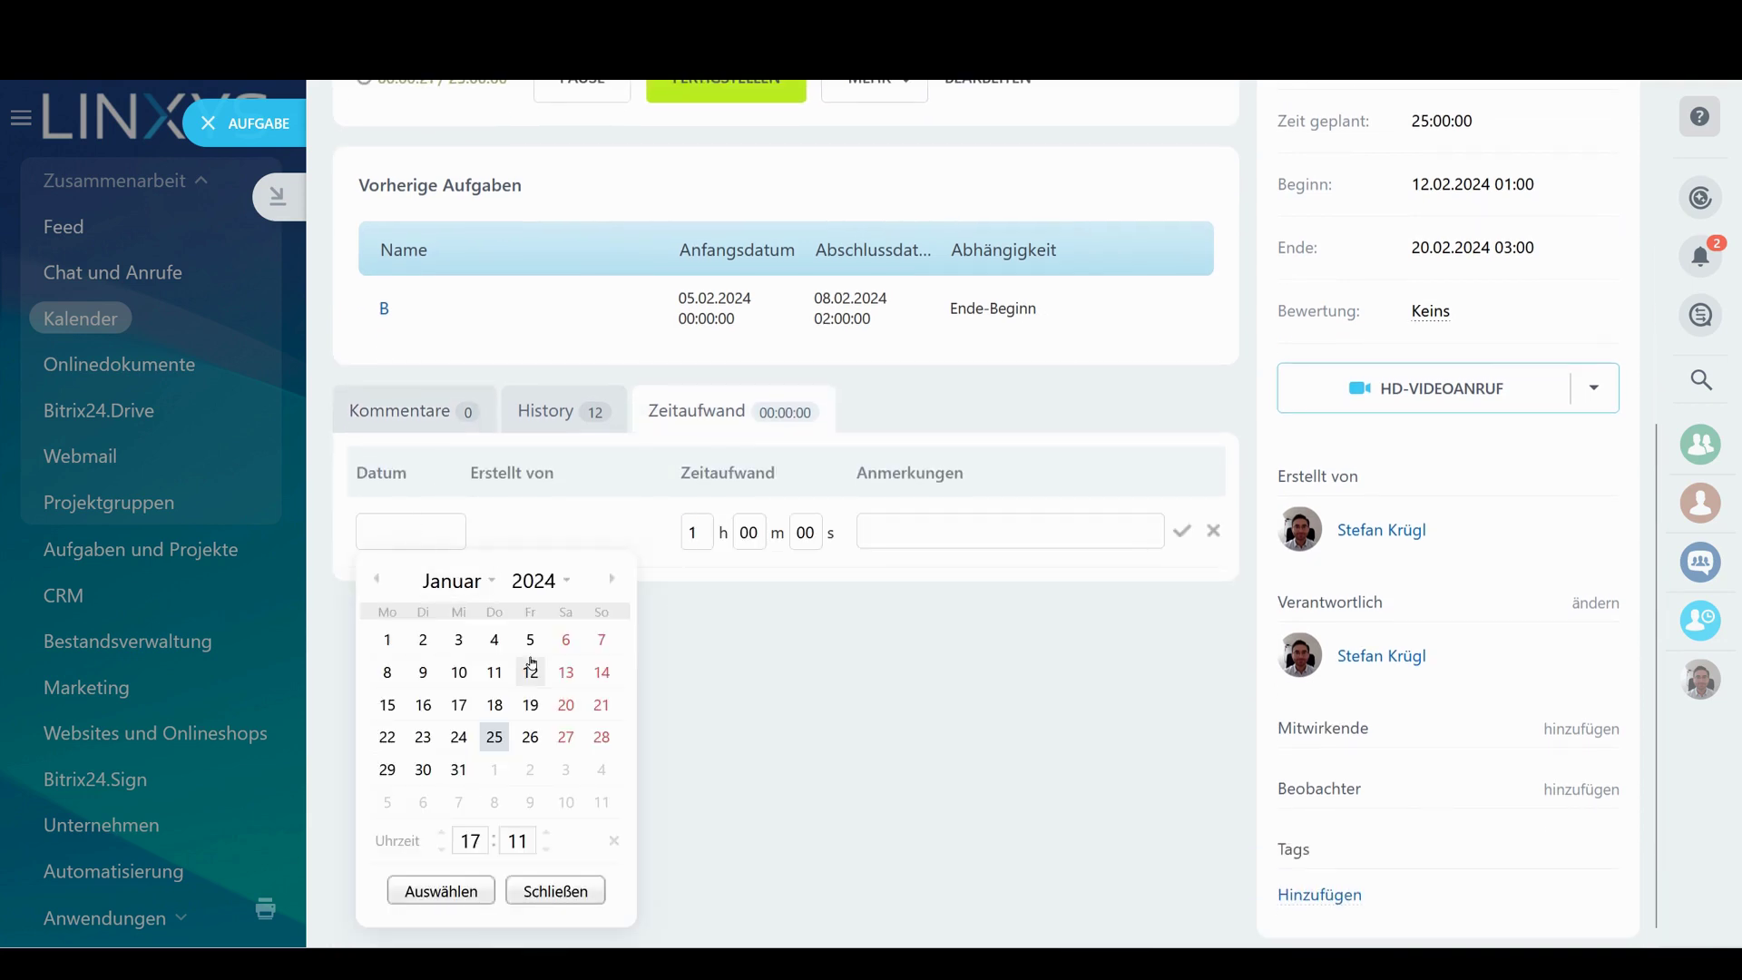
pyautogui.click(388, 640)
pyautogui.click(441, 890)
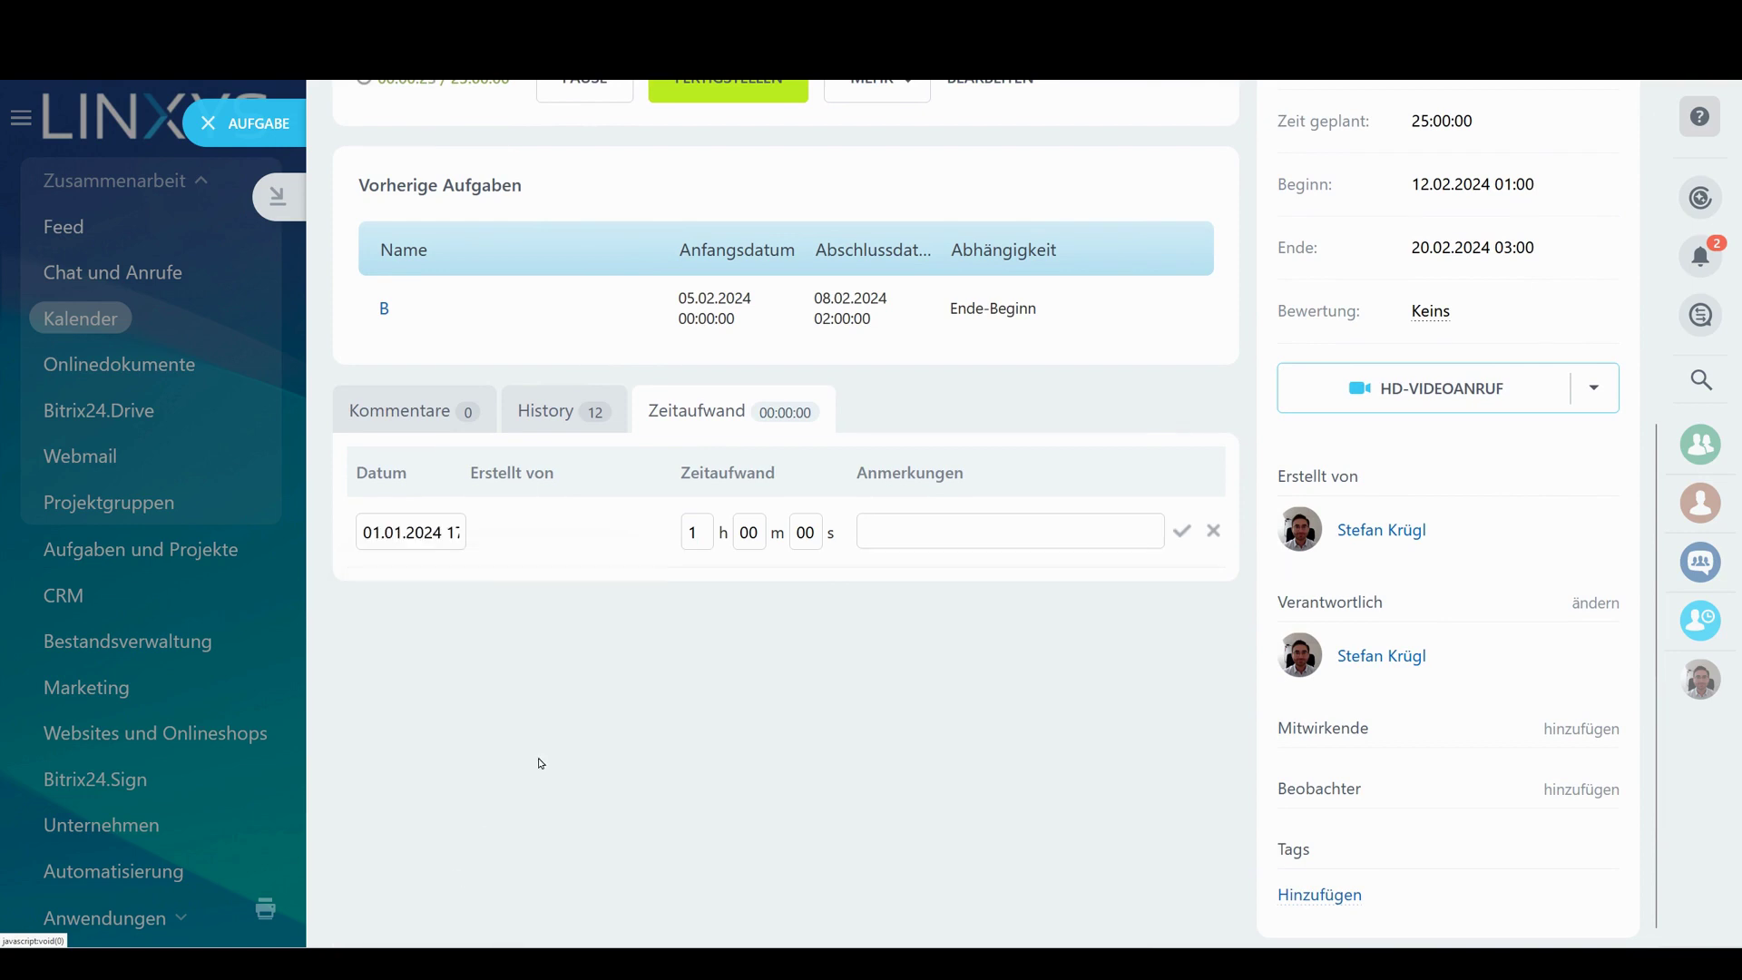
pyautogui.doubleClick(696, 532)
pyautogui.write('25')
pyautogui.click(1181, 531)
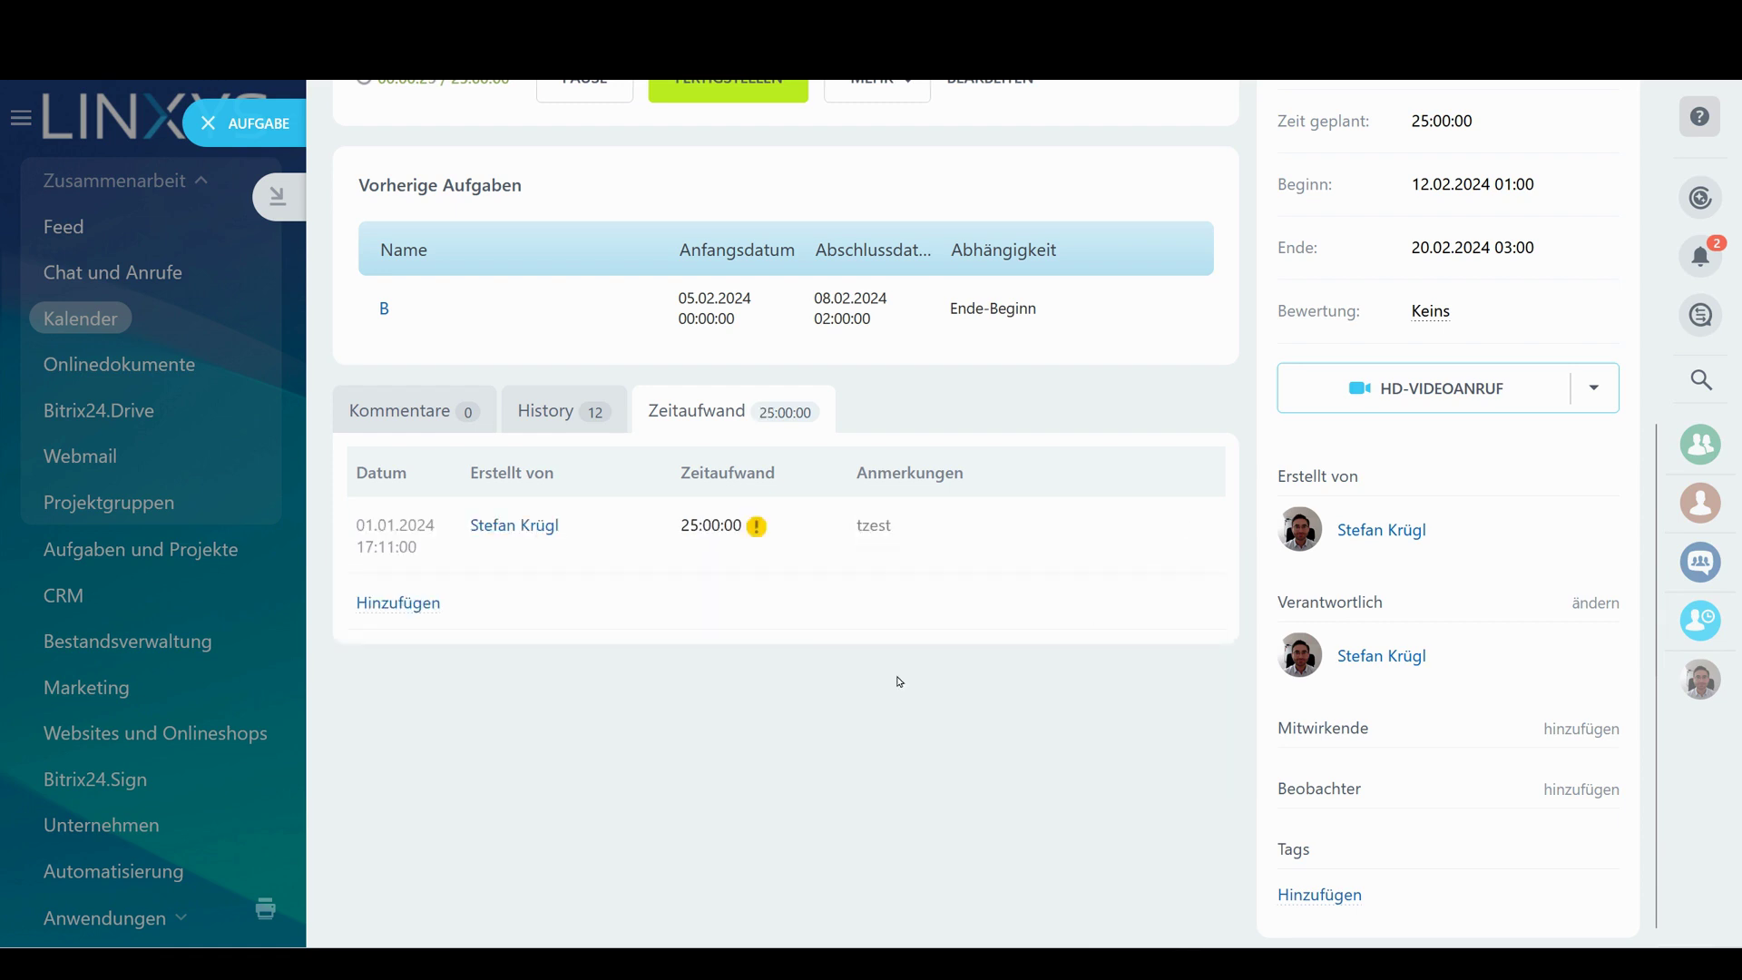
# Reopen task D after a page reload to check its tracked time of 25:00:59
pyautogui.click(208, 123)
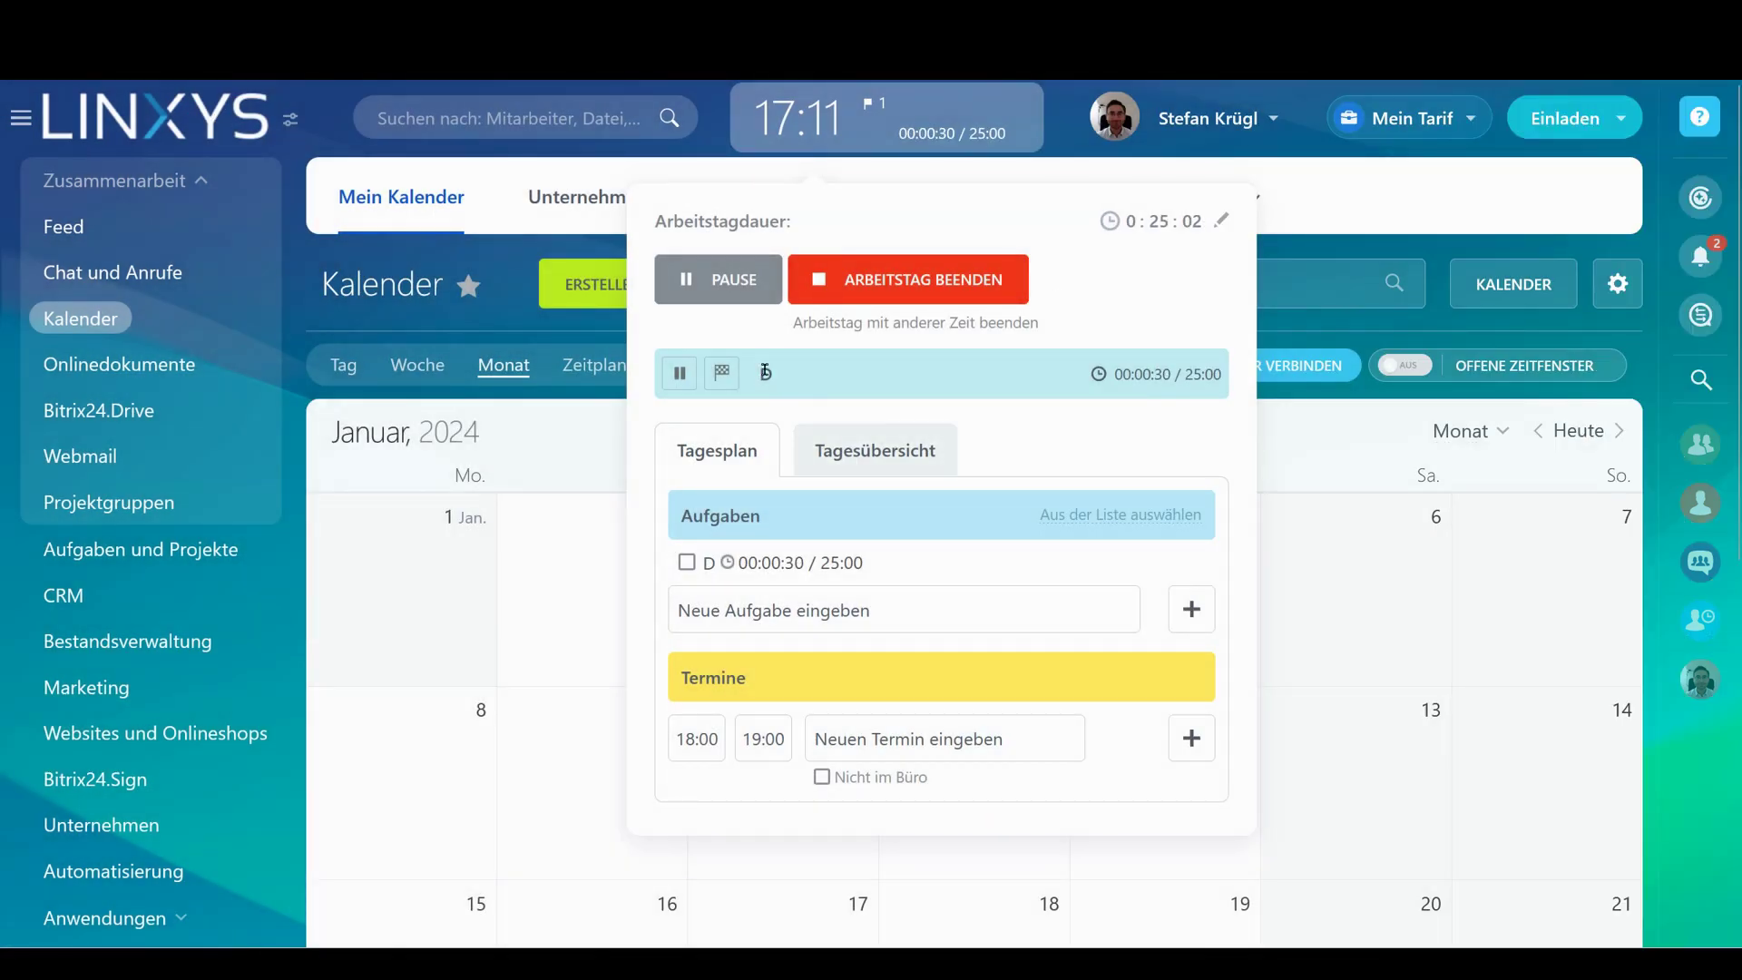
pyautogui.click(709, 563)
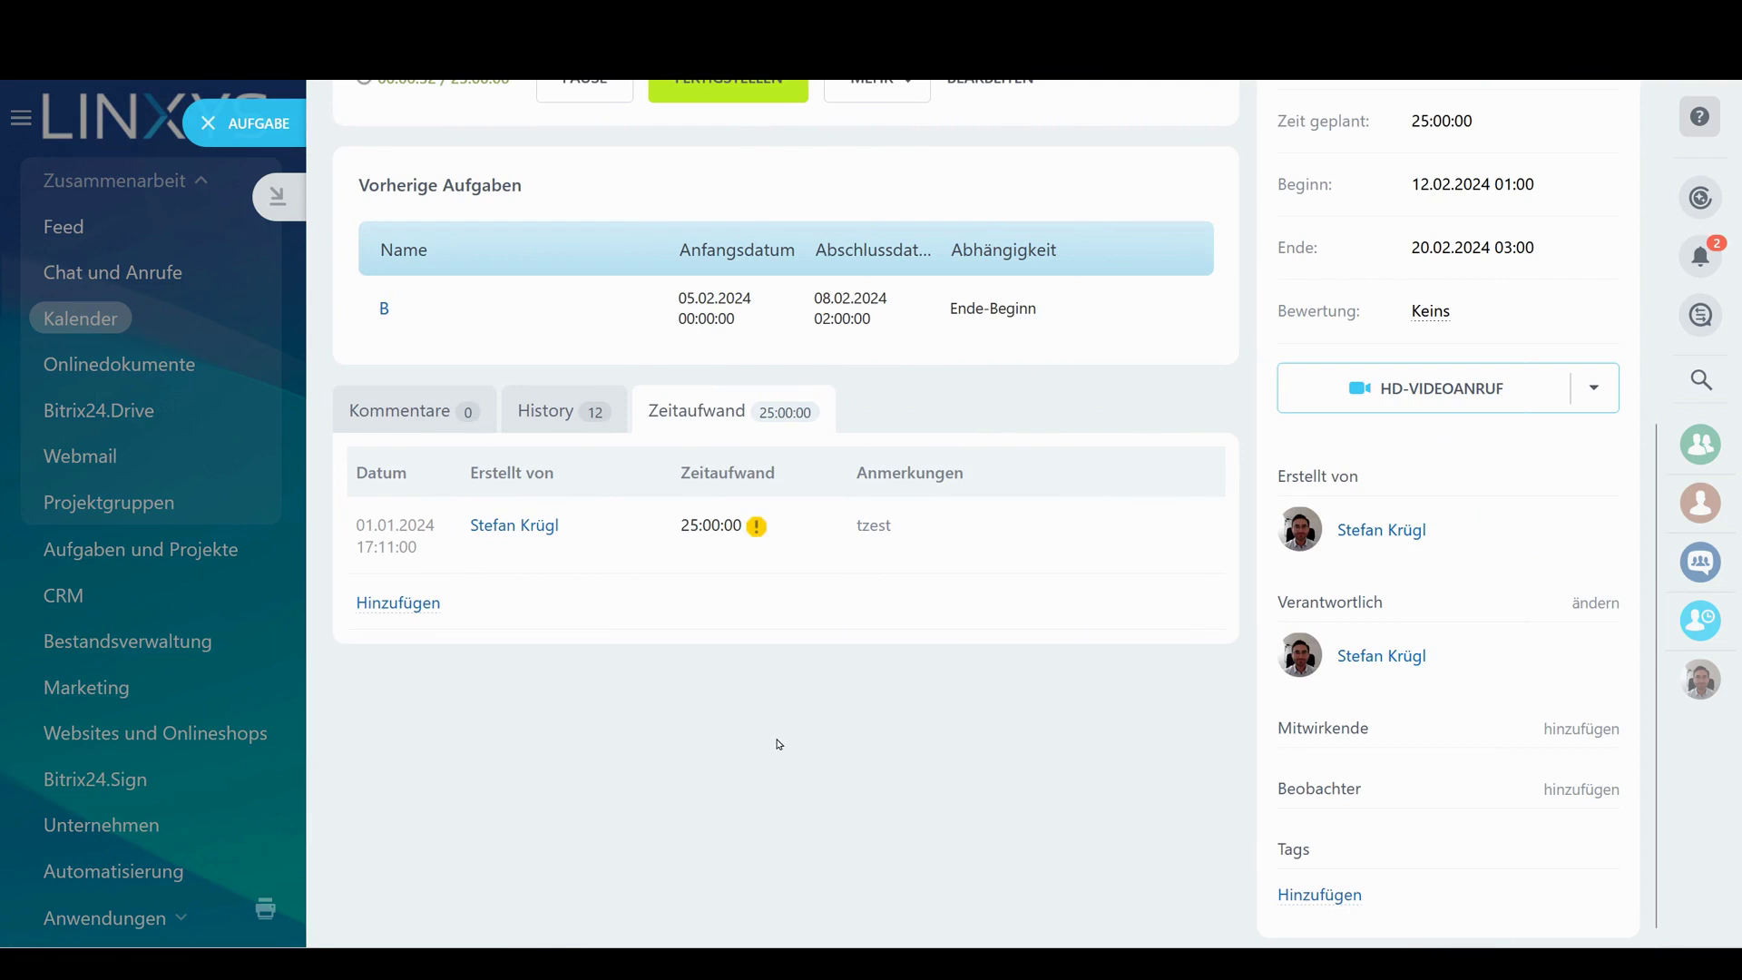
pyautogui.press('F5')
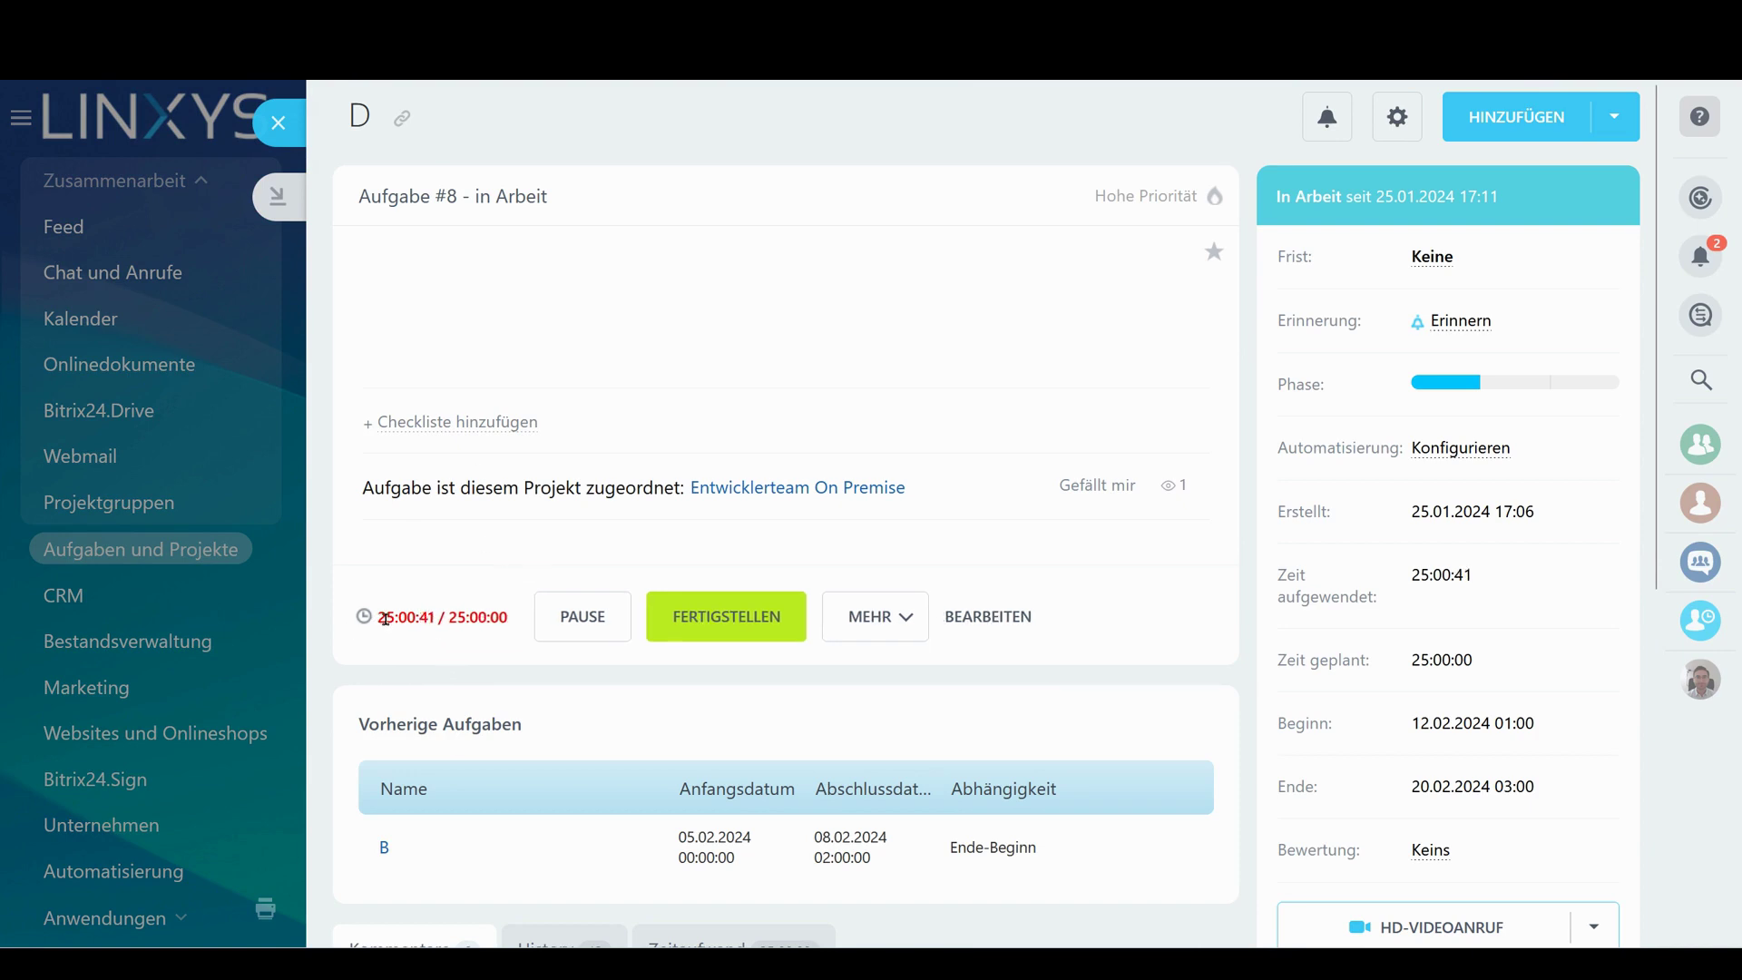
pyautogui.moveTo(386, 617); pyautogui.dragTo(435, 617)
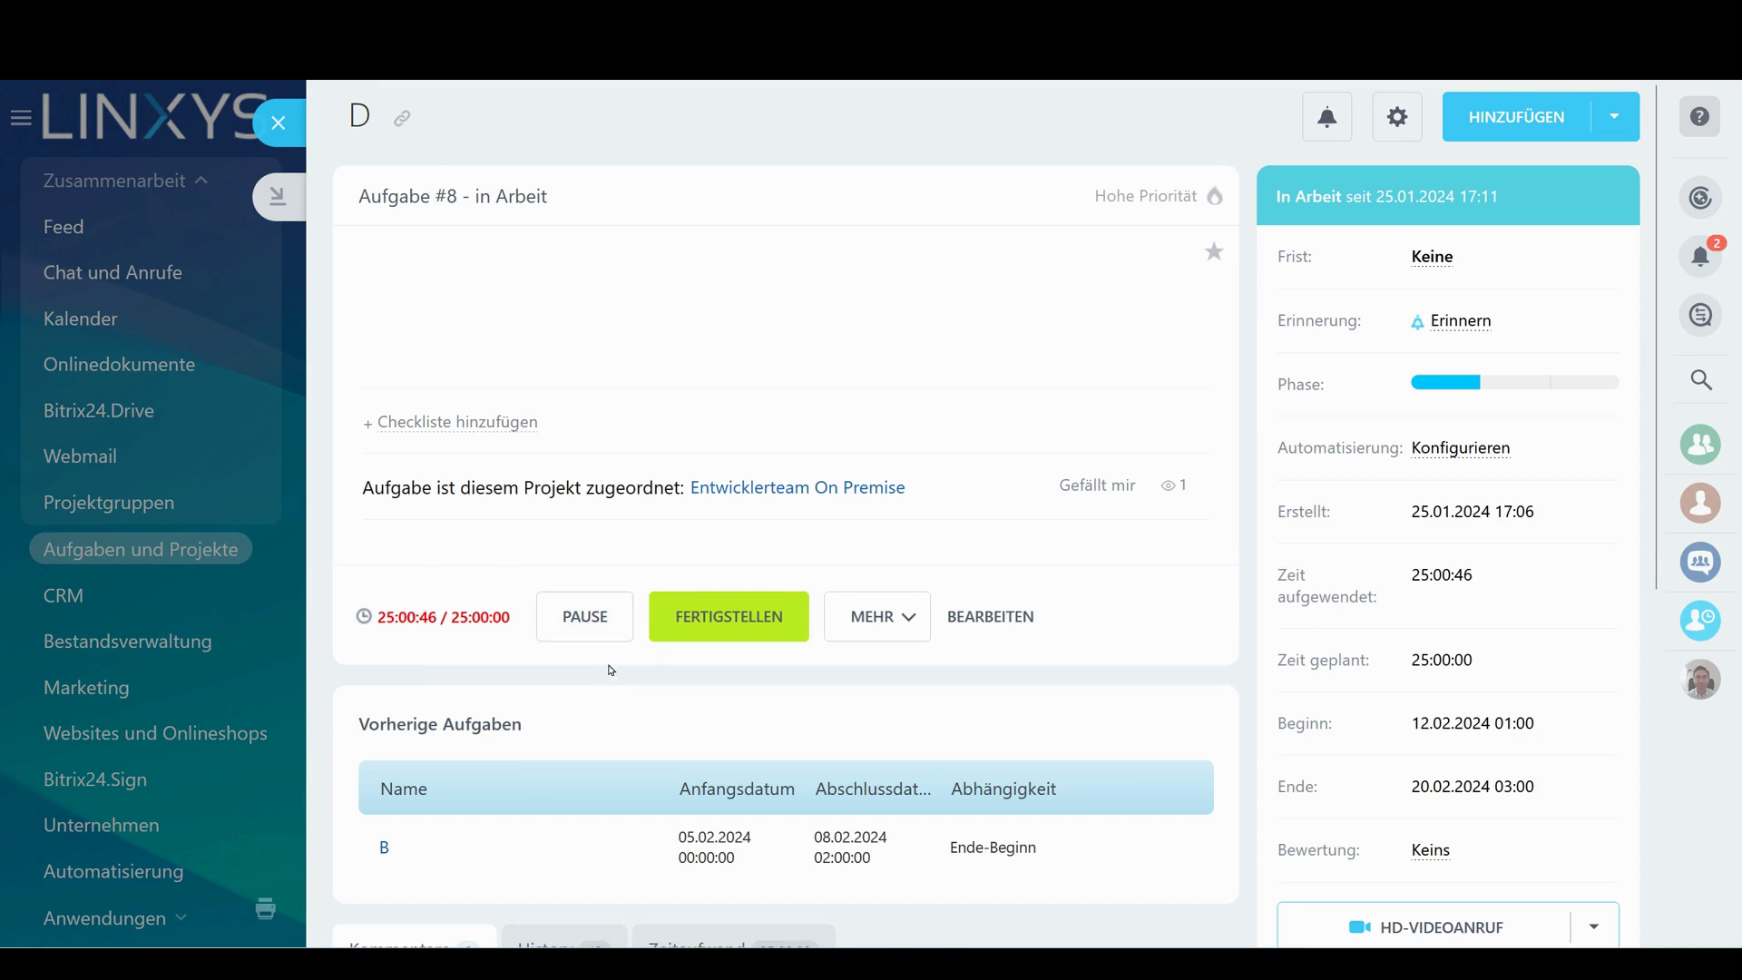
pyautogui.click(284, 136)
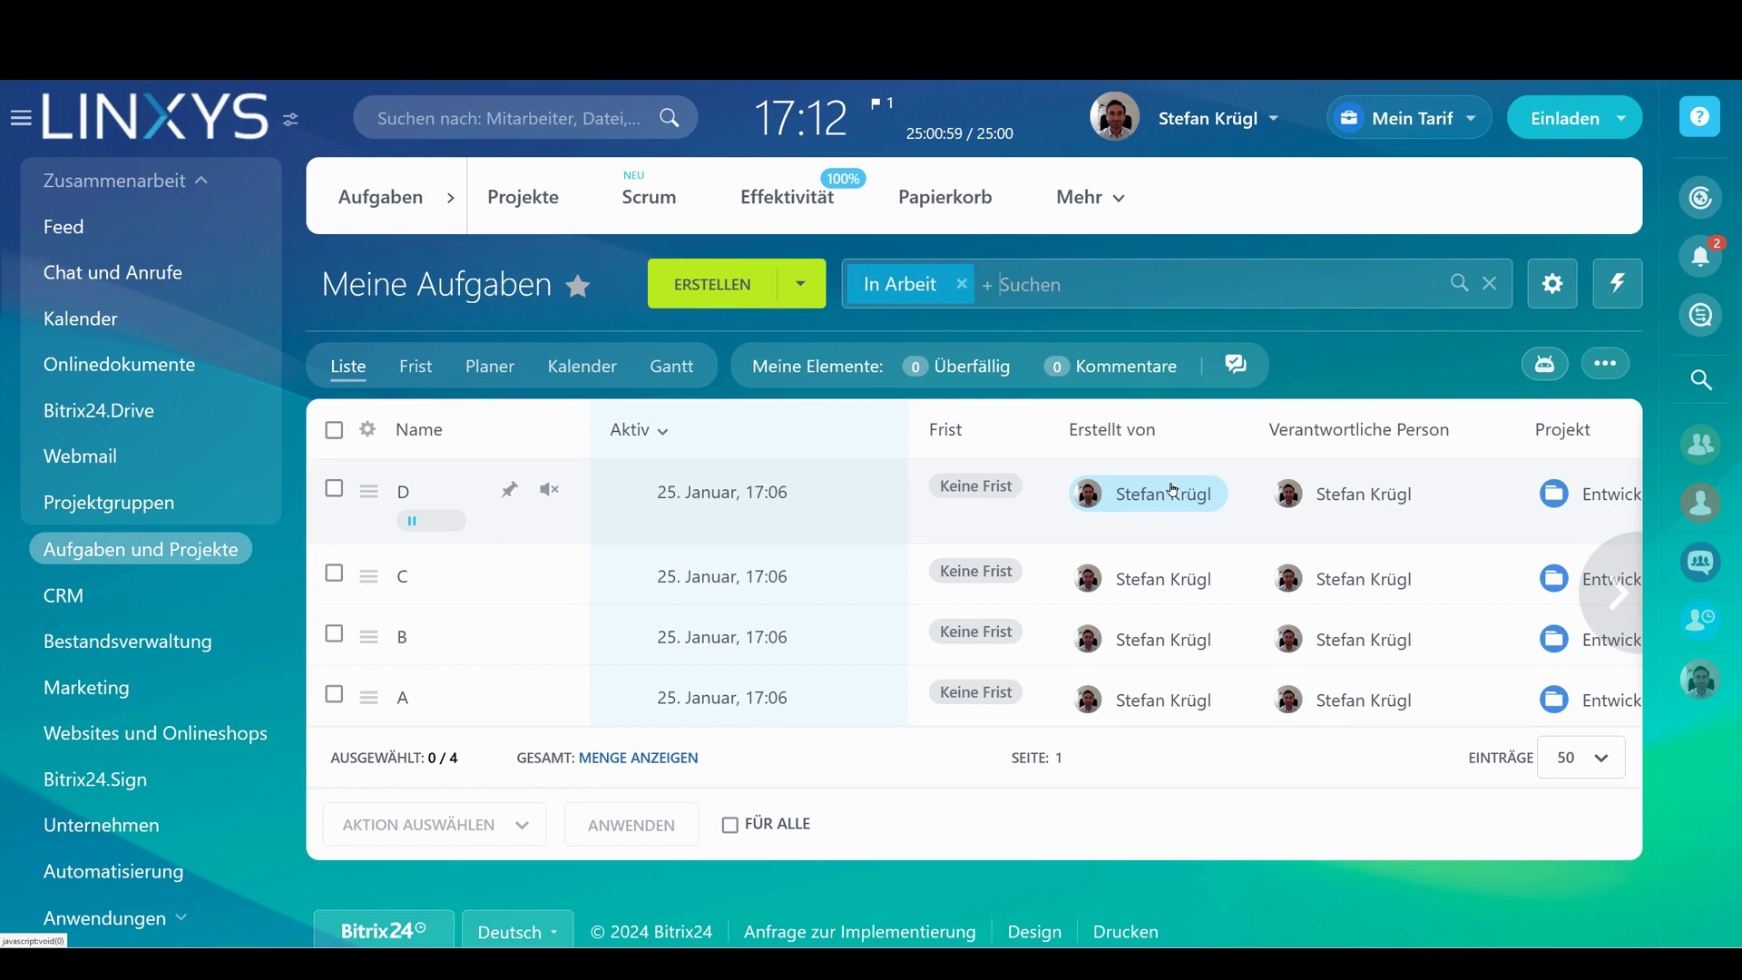
# Pause time tracking on task D in the workday overview
pyautogui.hscroll(1, 1173, 490)
pyautogui.hscroll(1, 1173, 490)
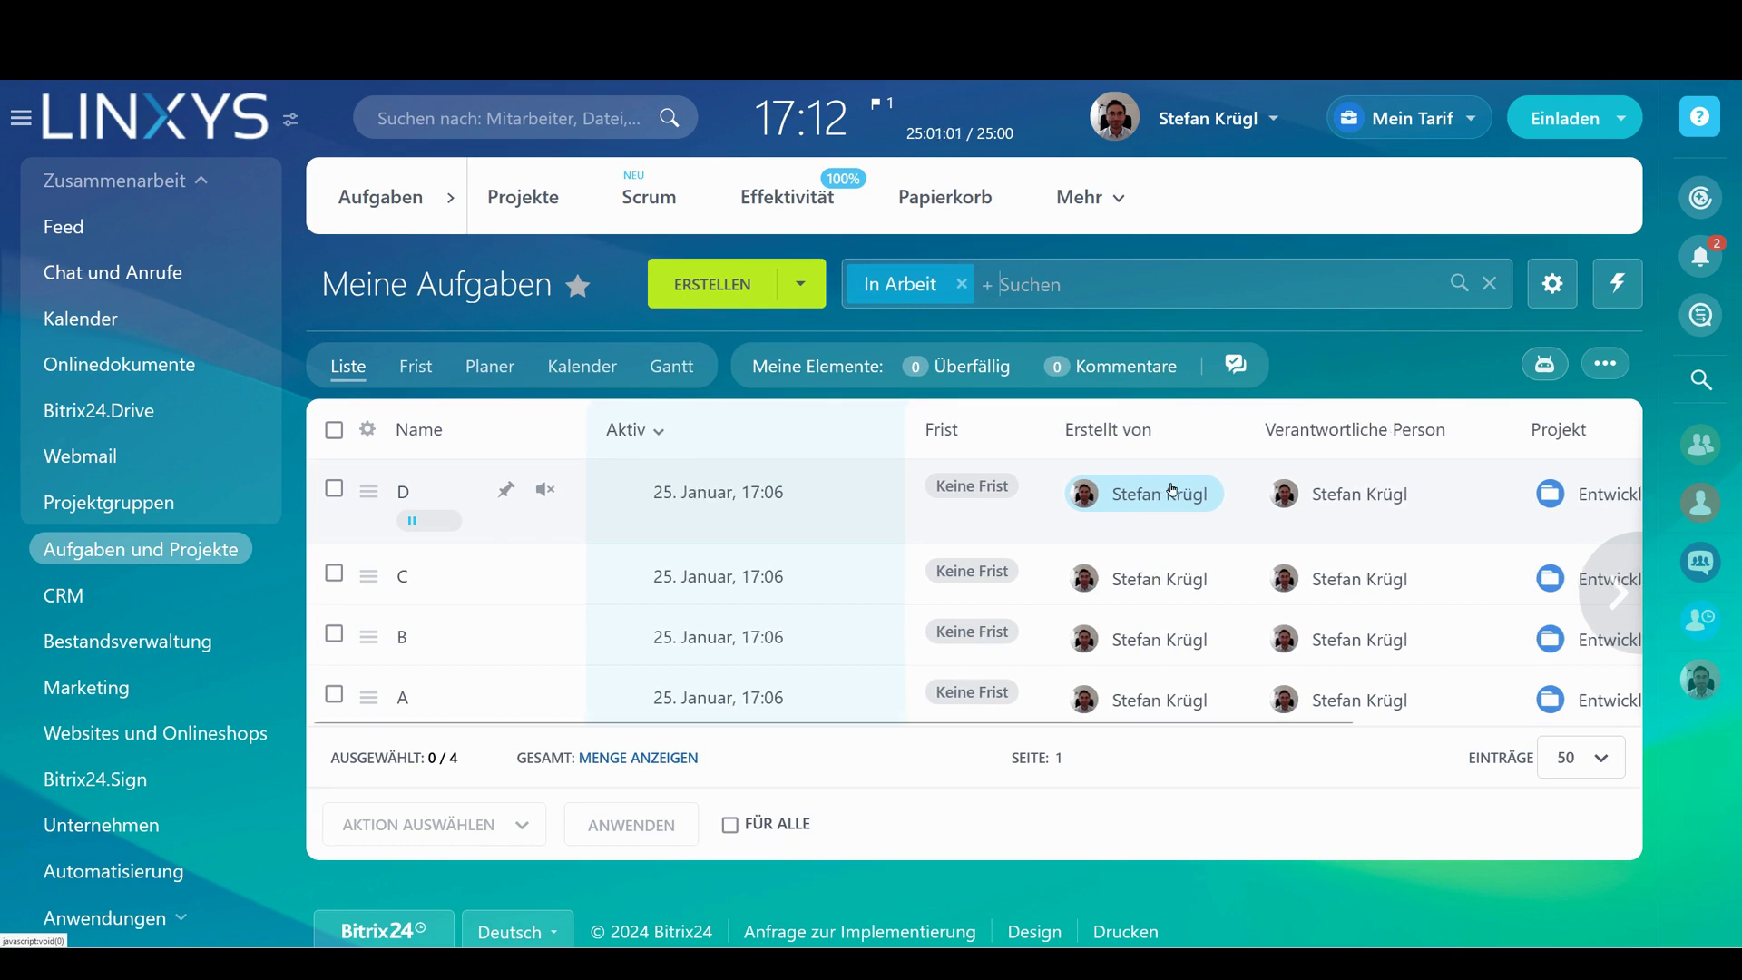
pyautogui.hscroll(-1, 1172, 490)
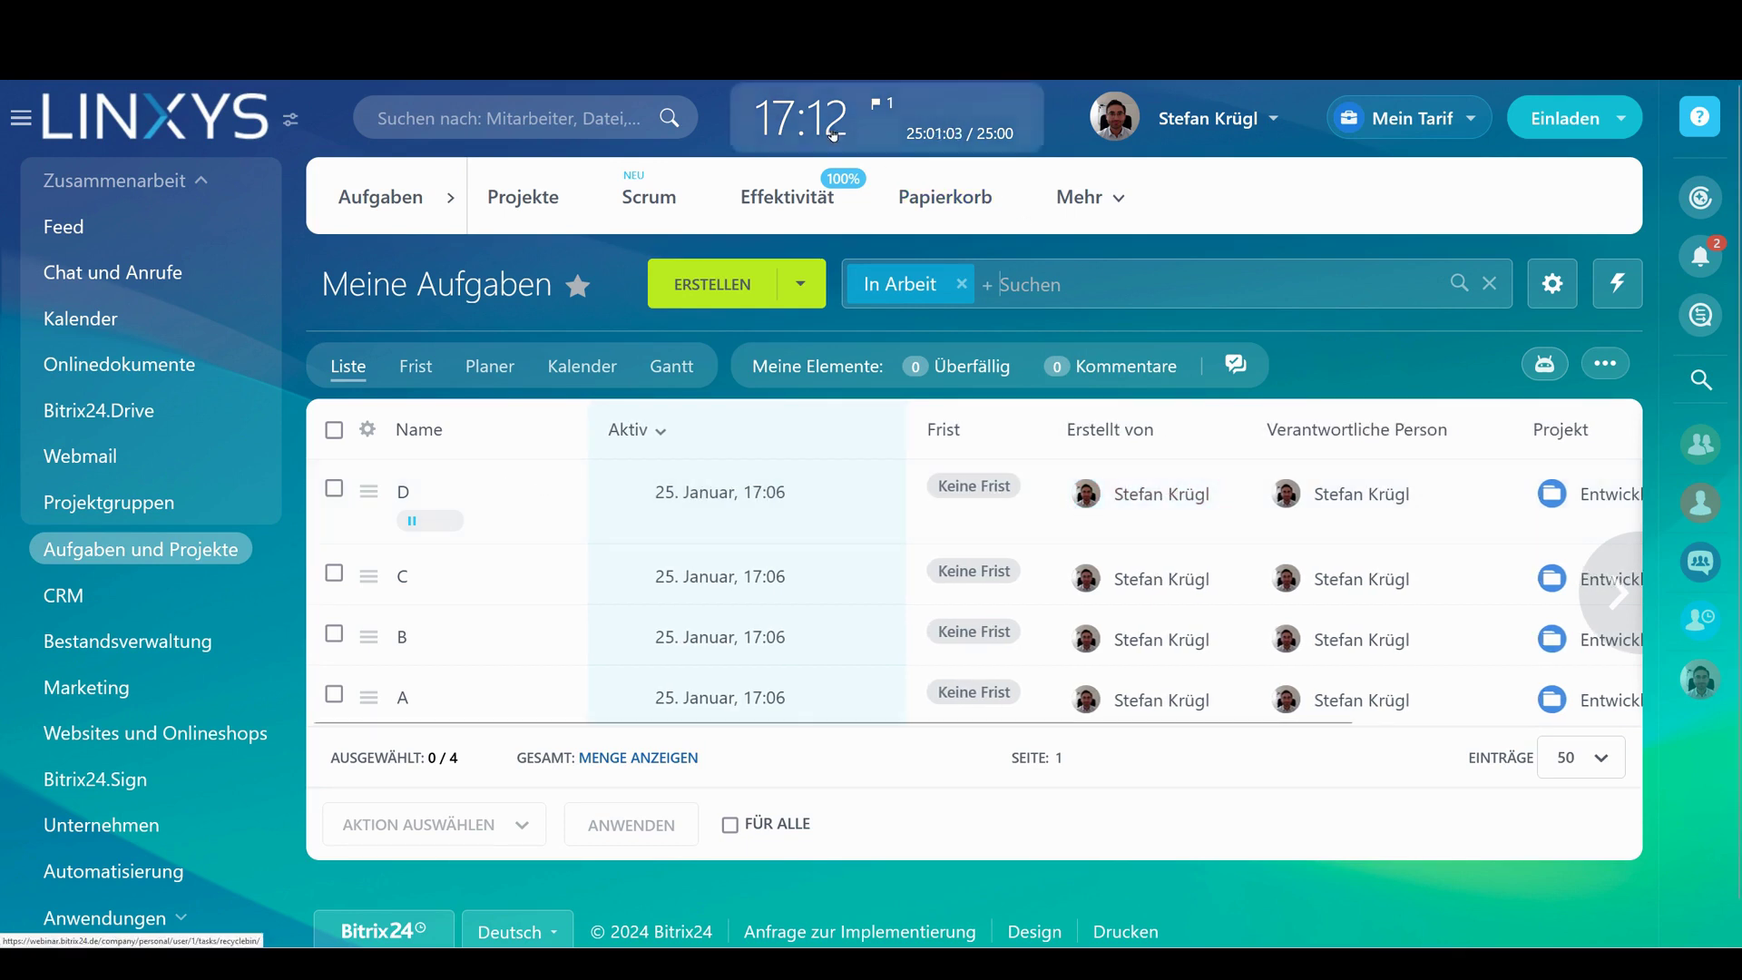
pyautogui.click(889, 118)
pyautogui.click(679, 373)
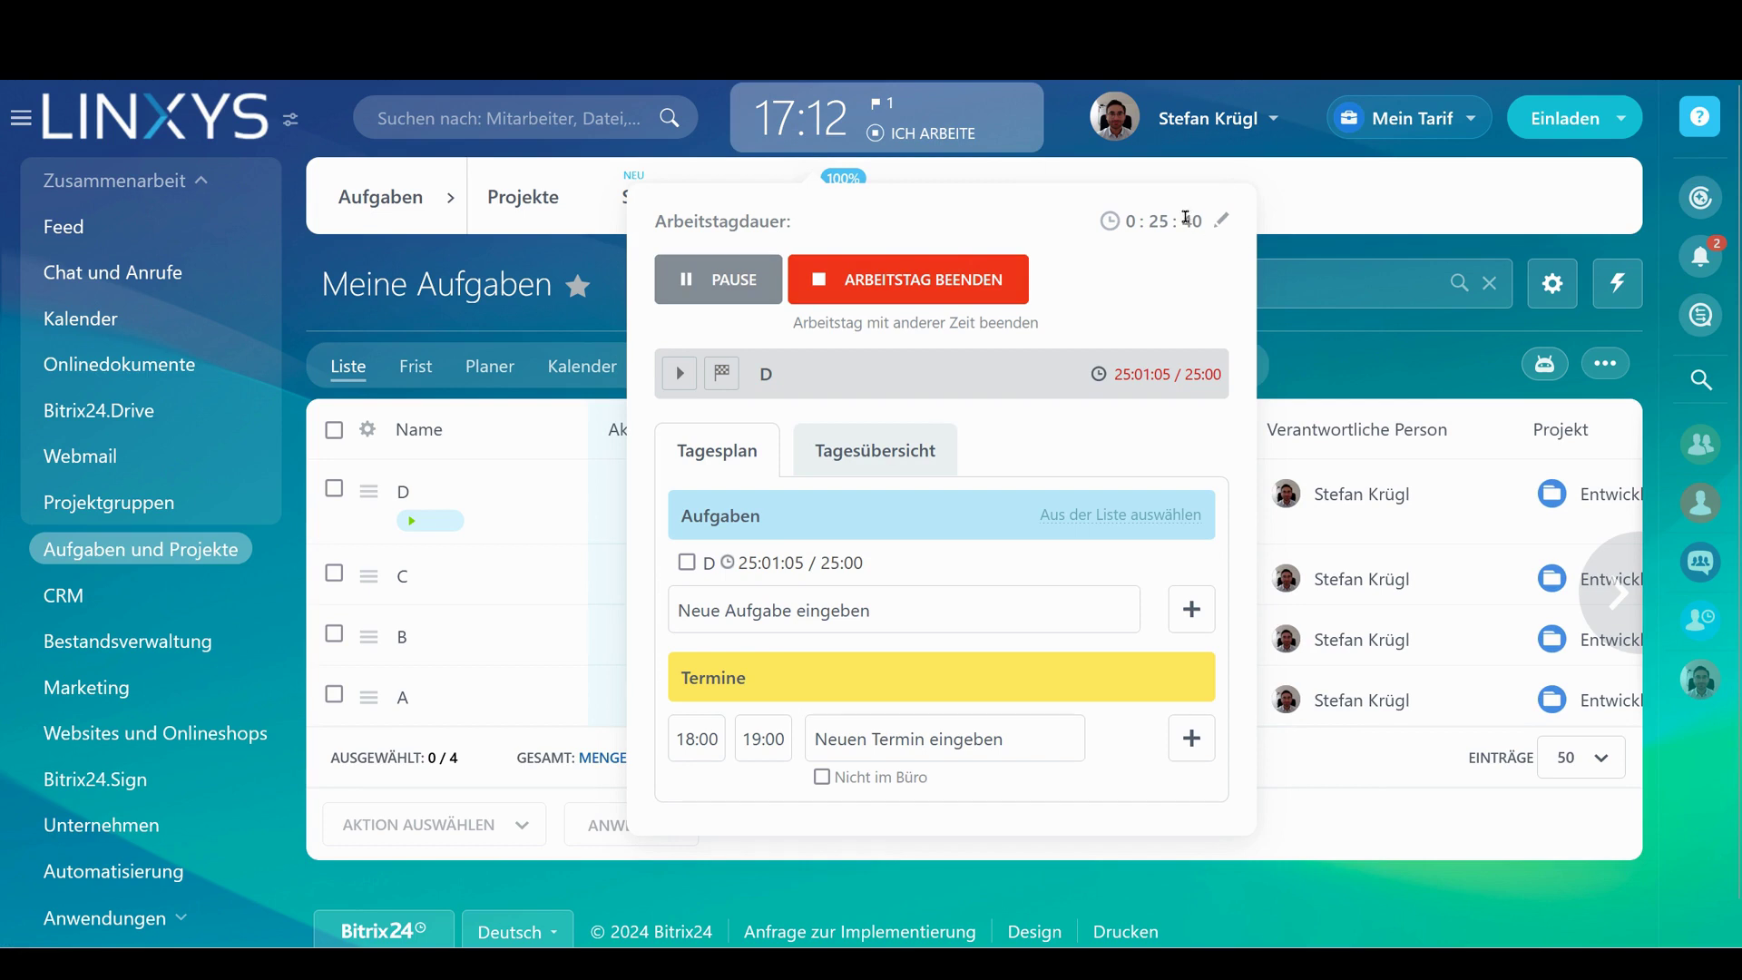
pyautogui.doubleClick(766, 373)
# Add day-plan tasks 'Kunde X' and 'Kunde Y' and start time tracking for Kunde Y
pyautogui.click(763, 601)
pyautogui.write('Kunde X')
pyautogui.press('Return')
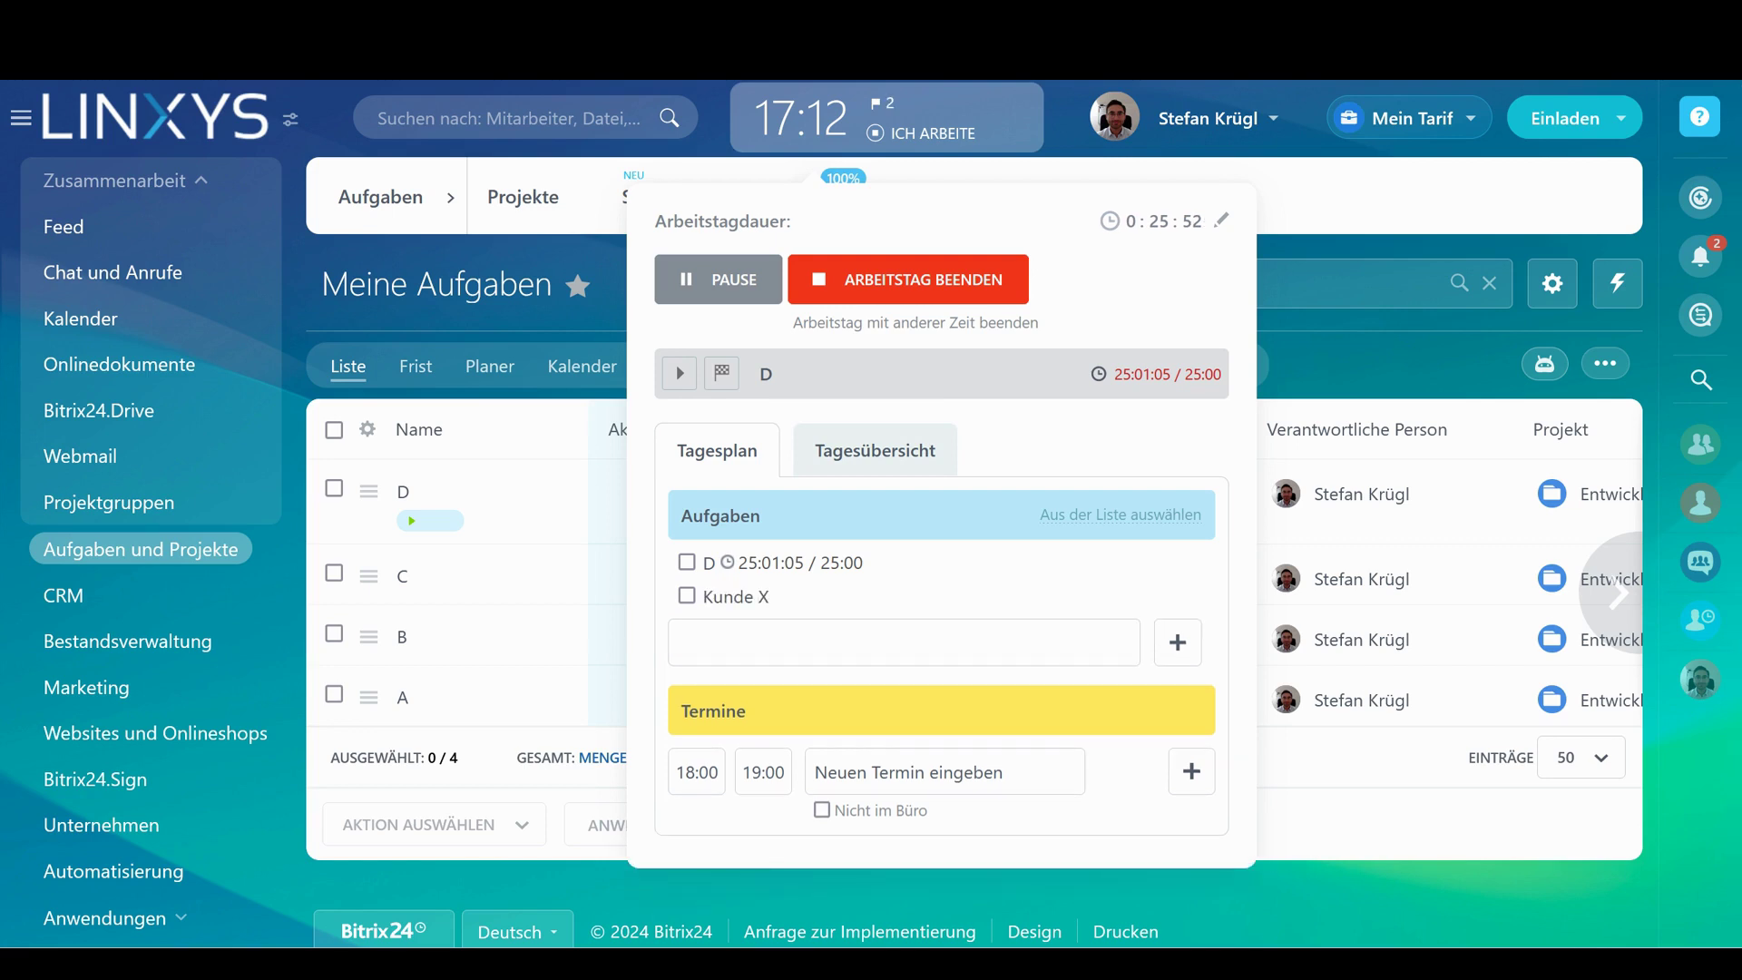
pyautogui.write('Kunde Y')
pyautogui.press('Return')
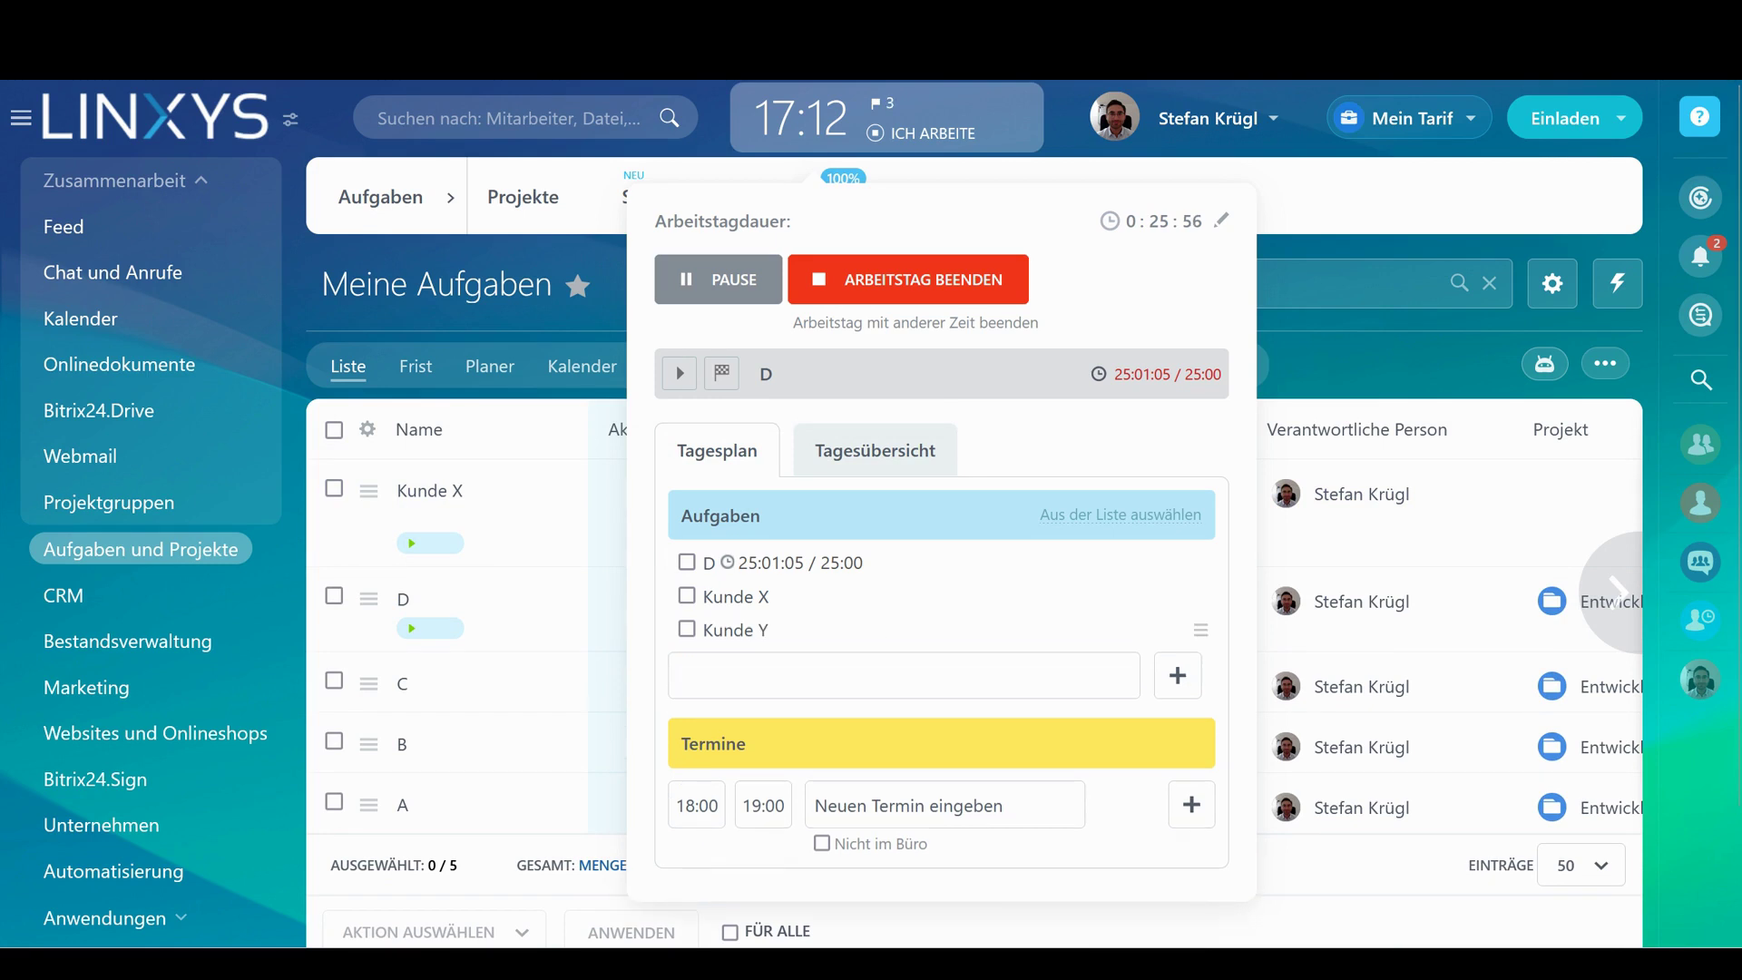
pyautogui.click(1201, 630)
pyautogui.click(1226, 680)
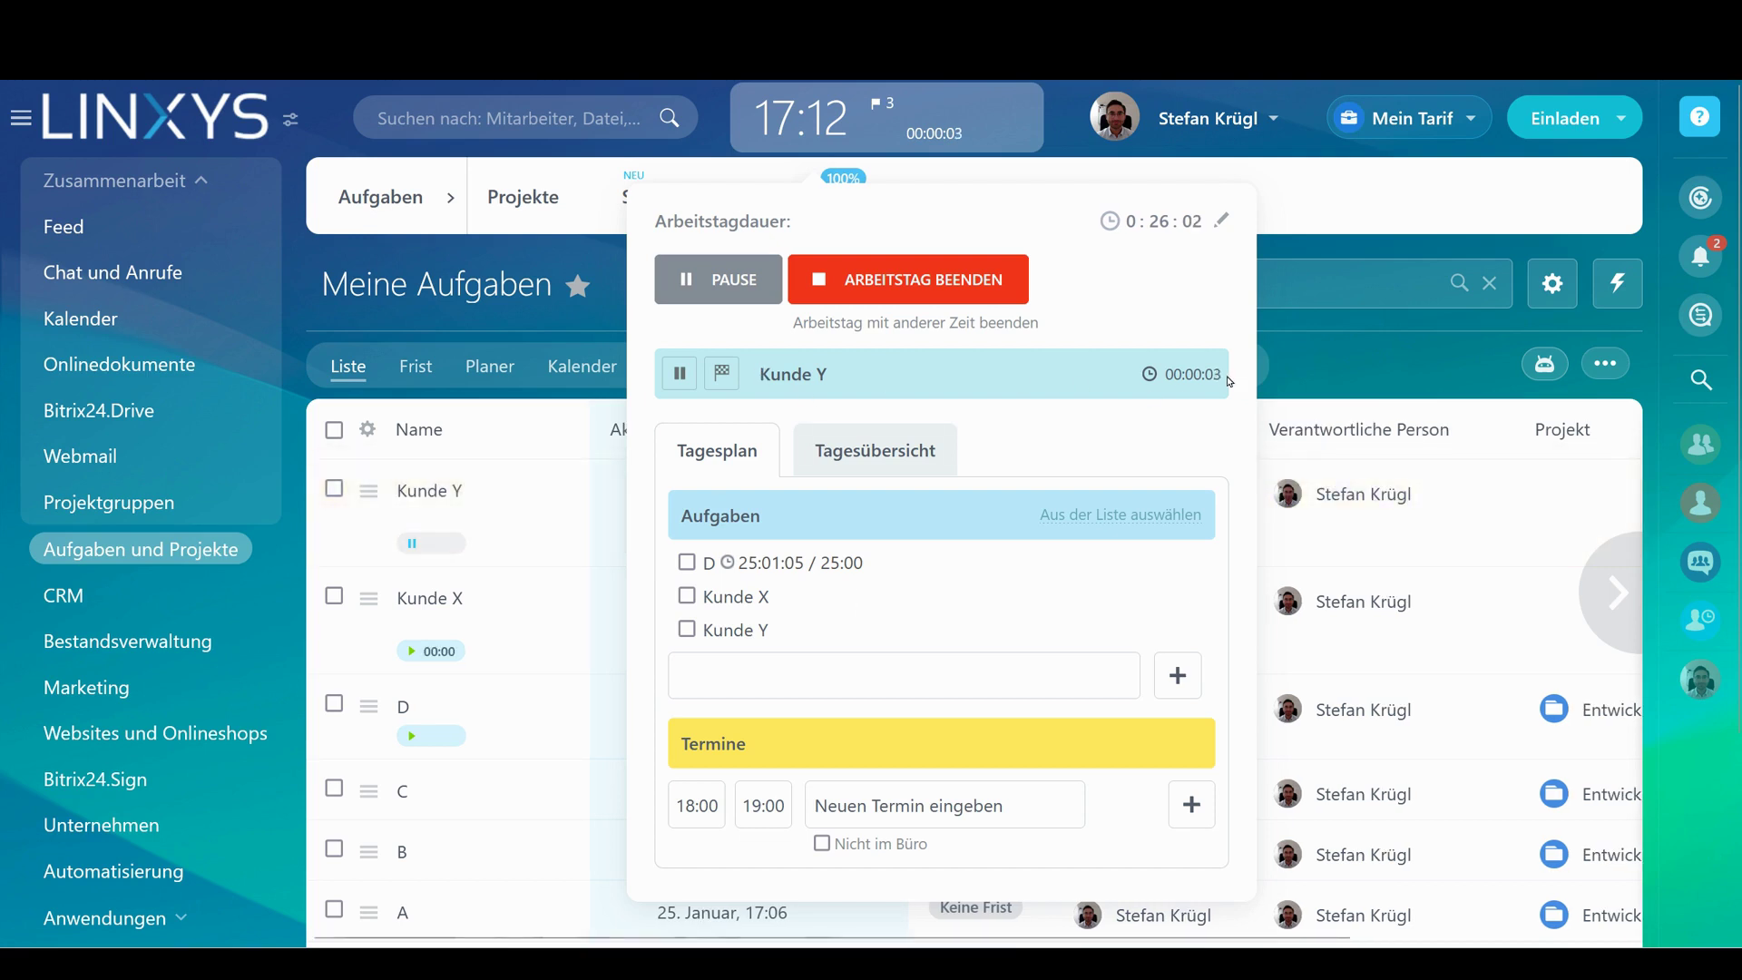
pyautogui.click(1305, 390)
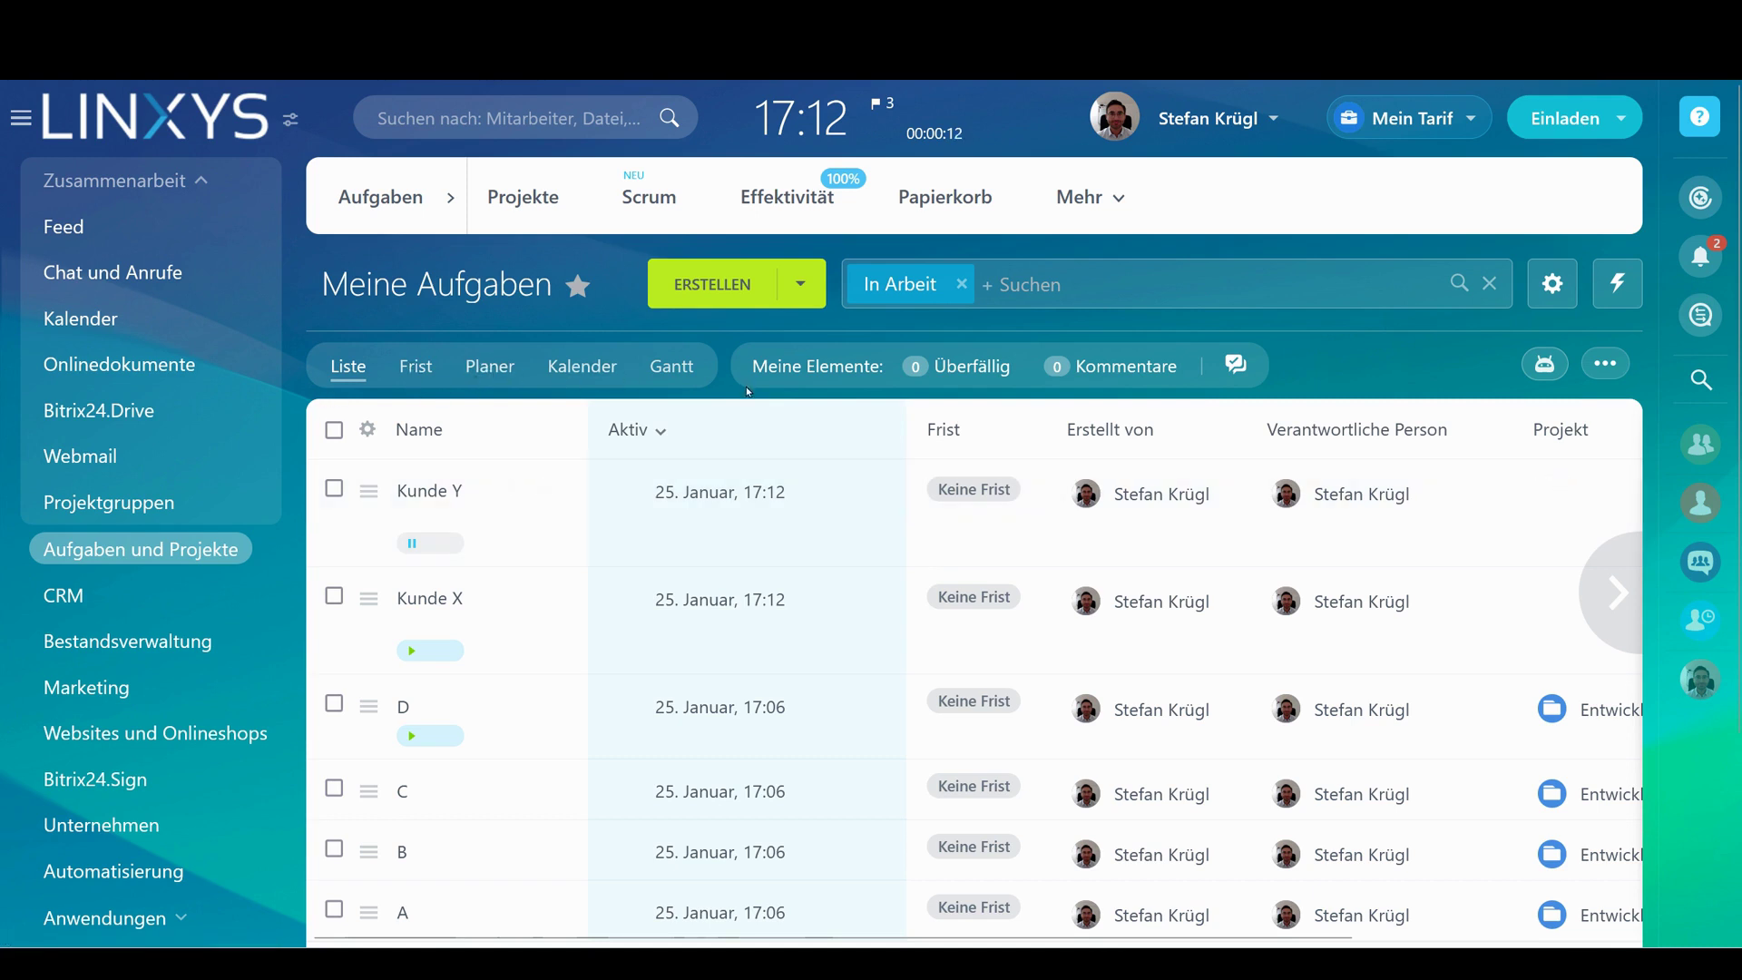
# Show the tasks as the Frist deadline board with the sidebar collapsed to icons
pyautogui.click(422, 370)
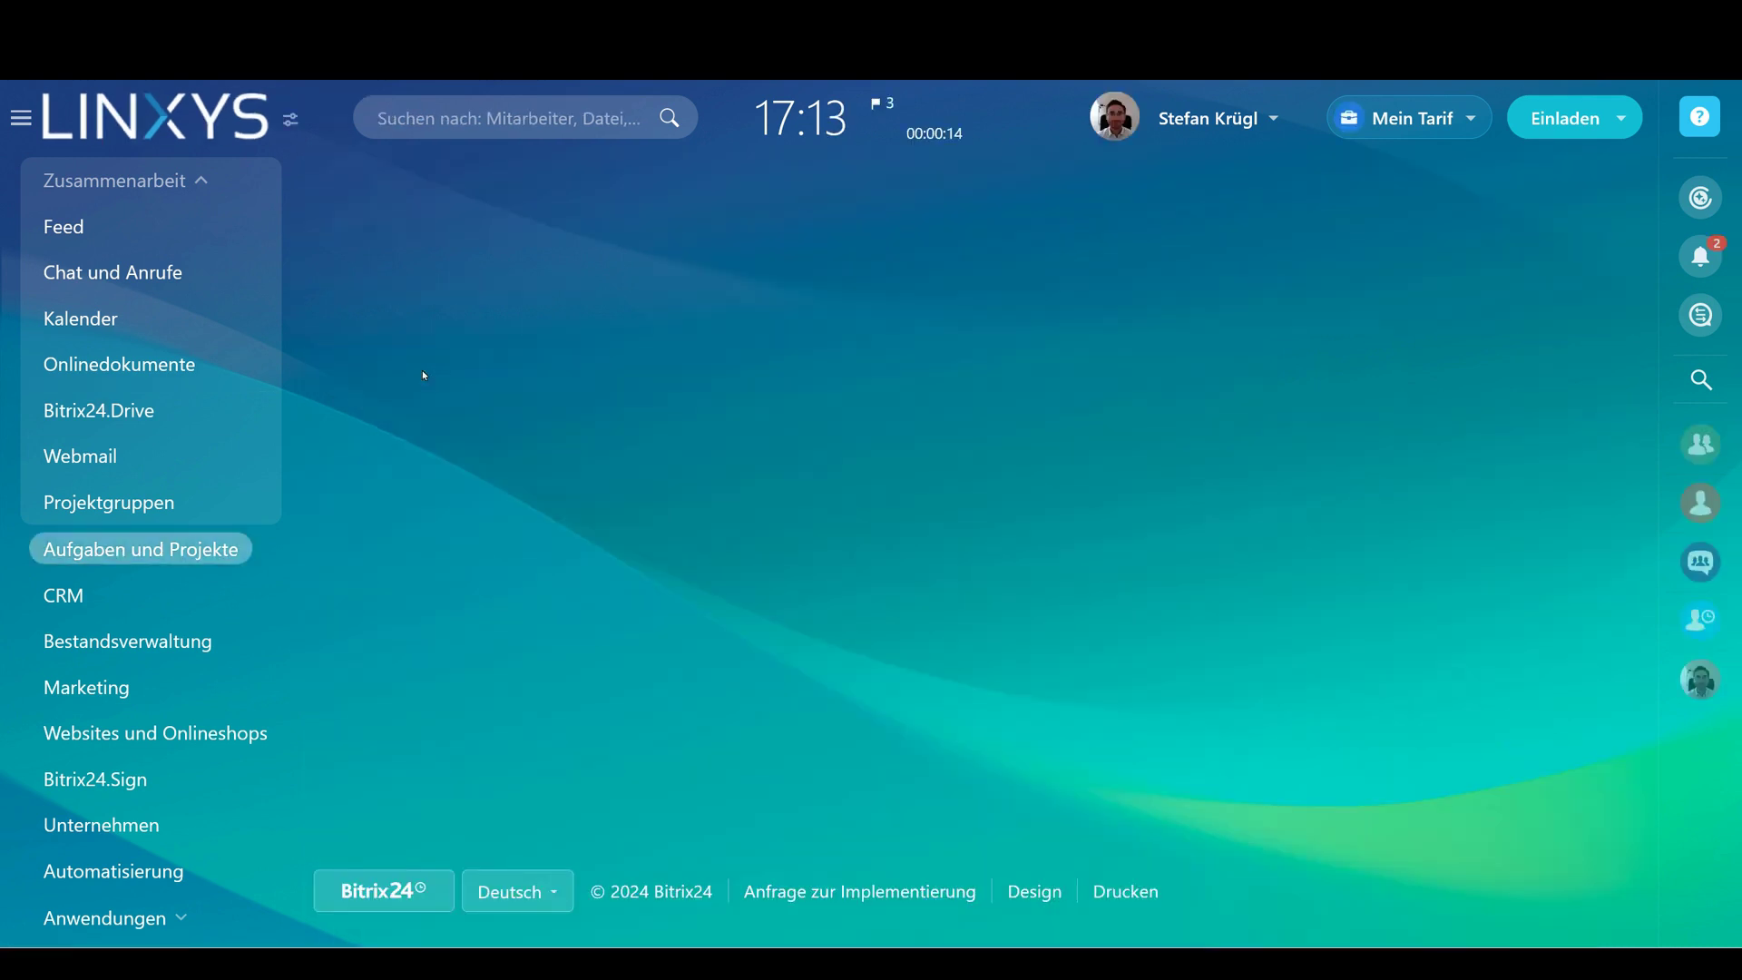
pyautogui.scroll(-2, 856, 526)
pyautogui.middleClick(898, 480)
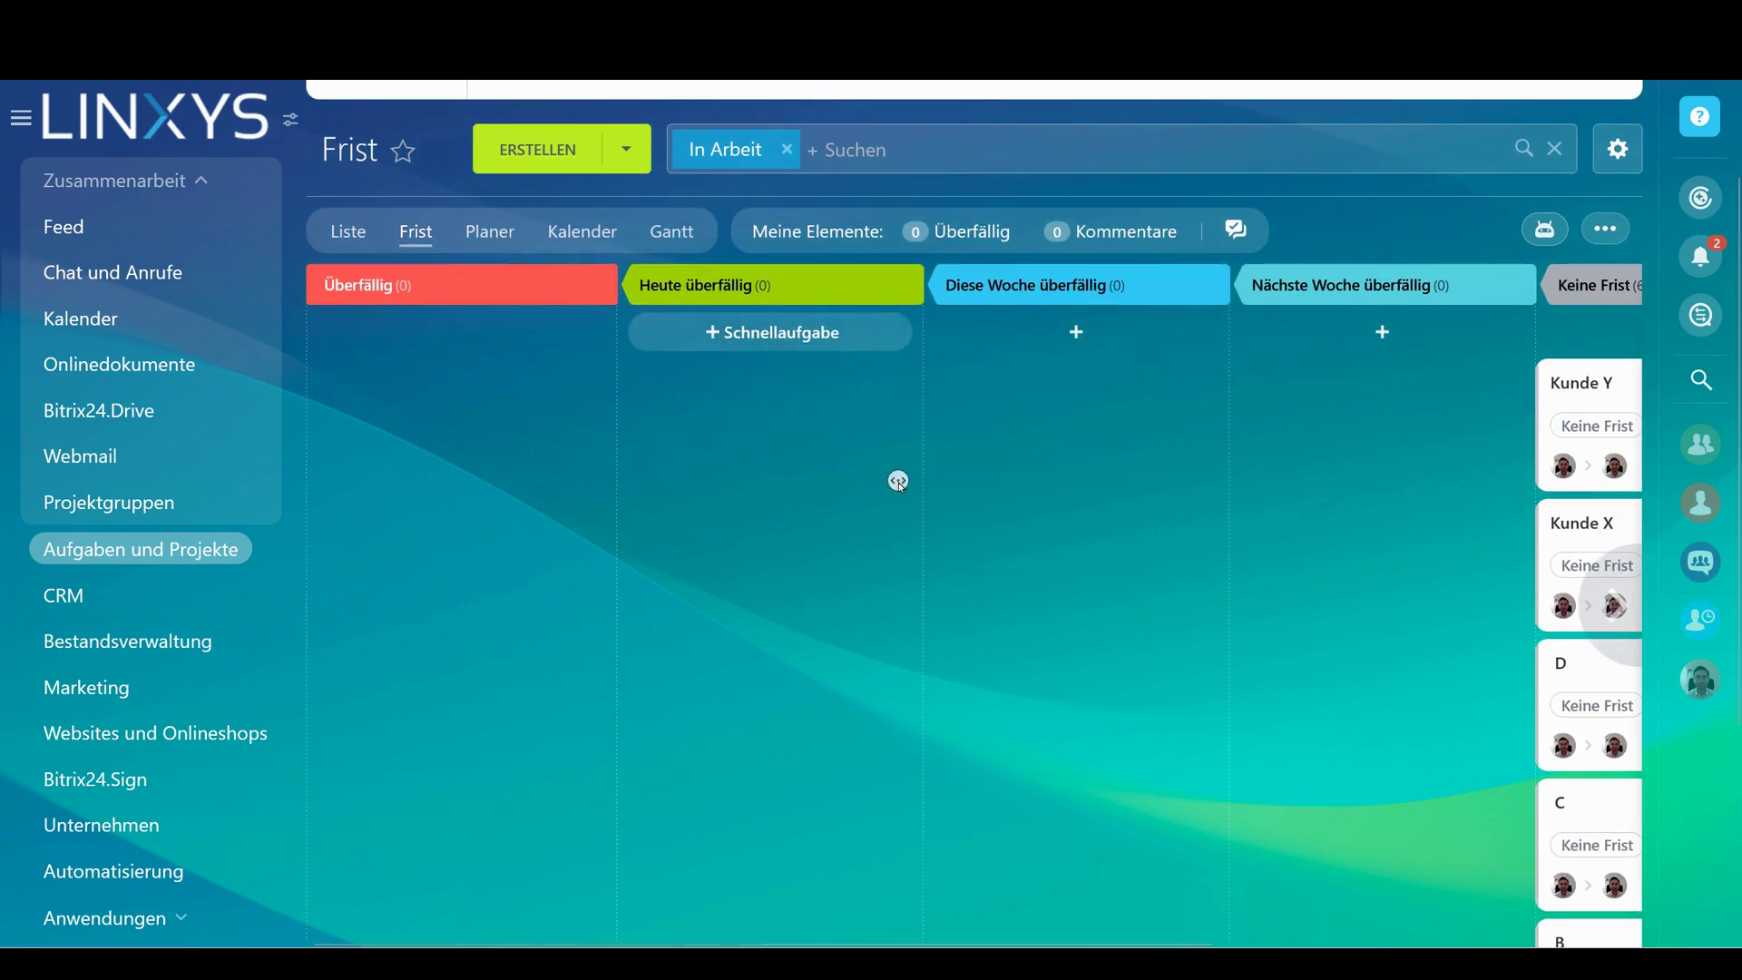
pyautogui.hscroll(-5, 898, 480)
pyautogui.click(36, 126)
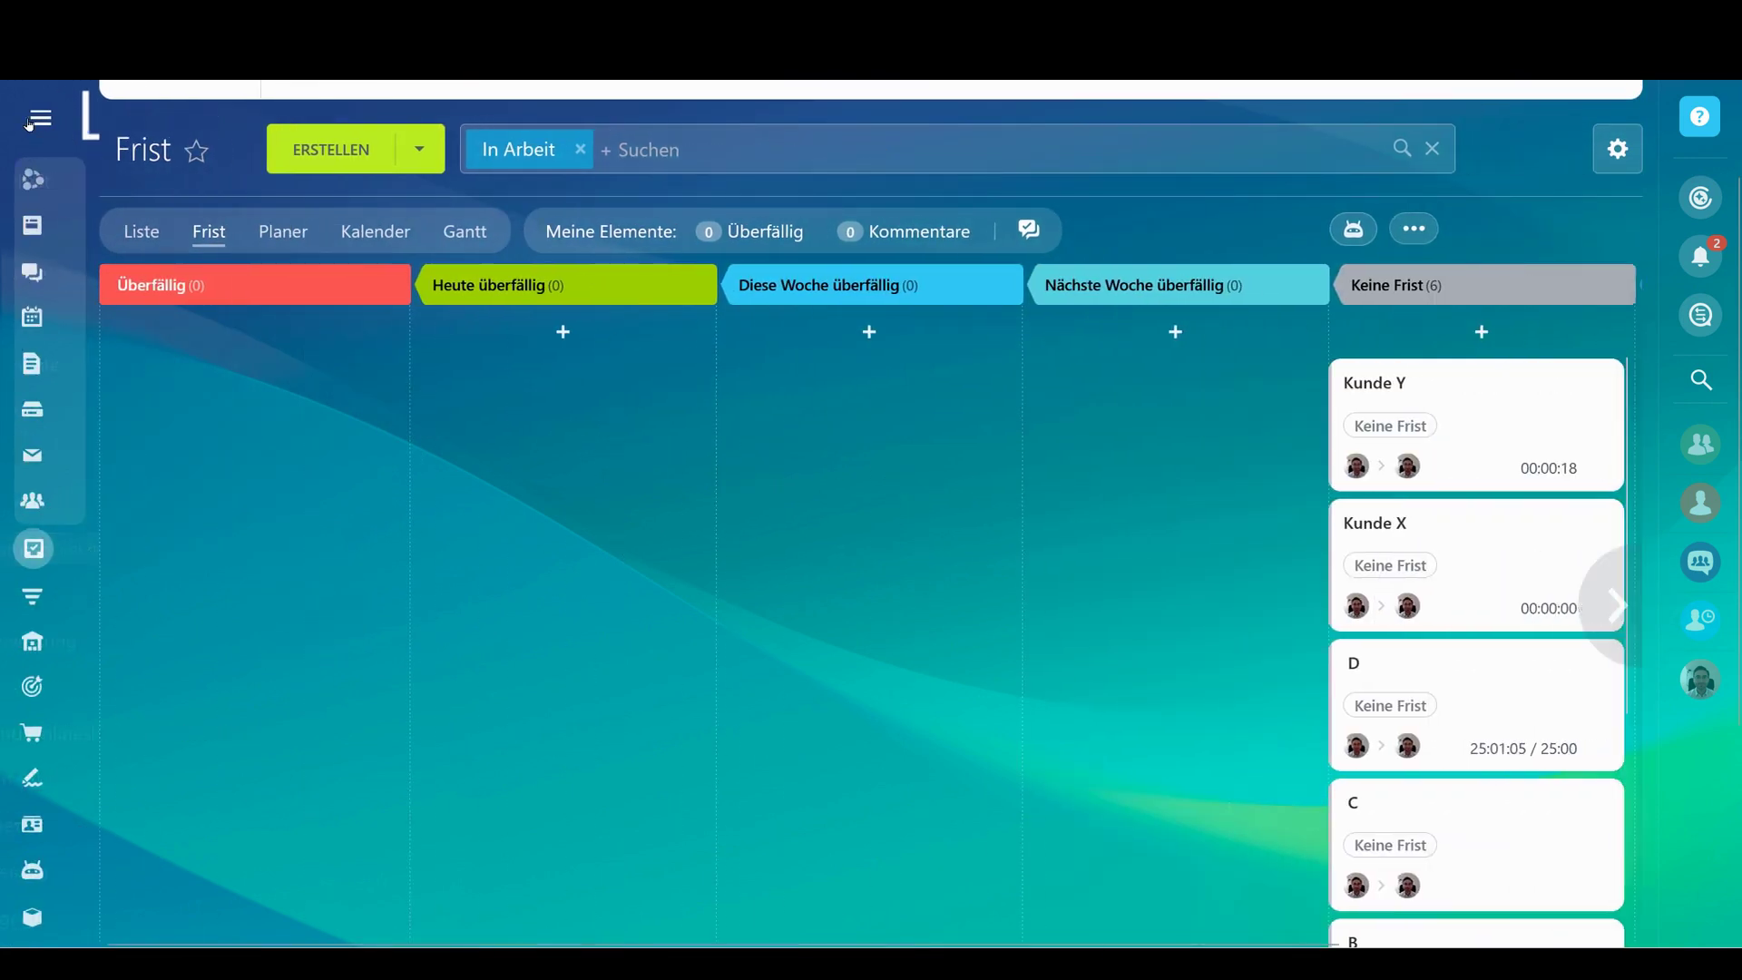
pyautogui.scroll(2, 703, 389)
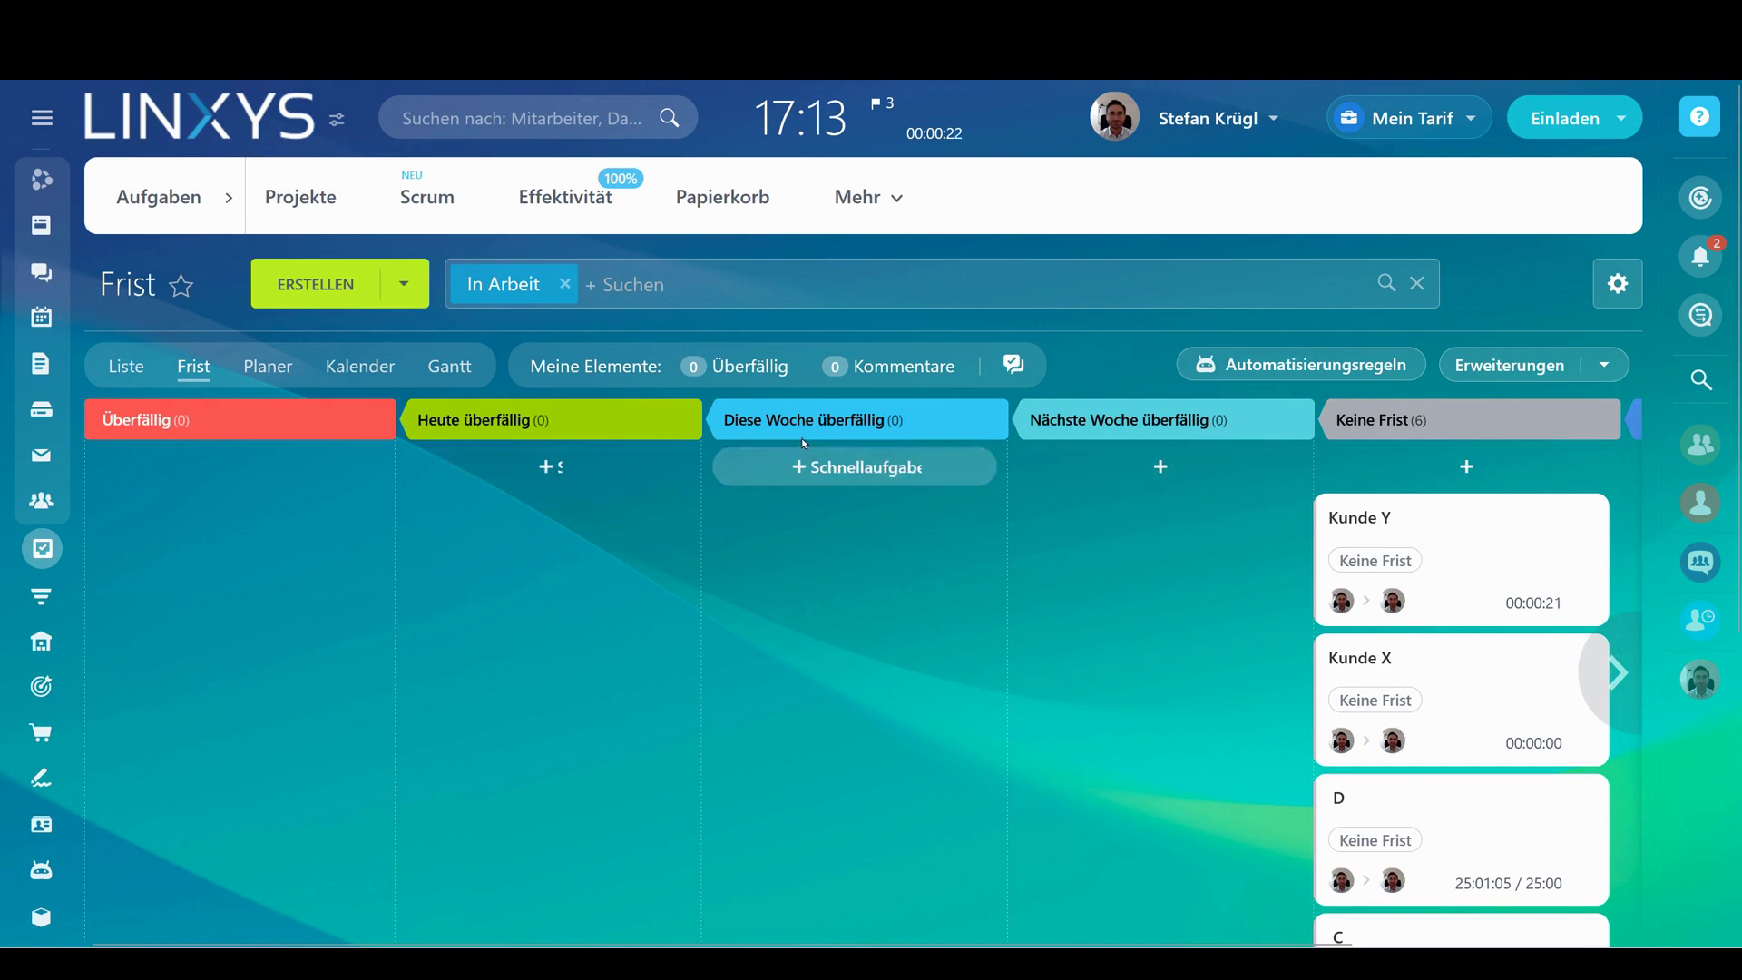
pyautogui.hscroll(3, 1355, 566)
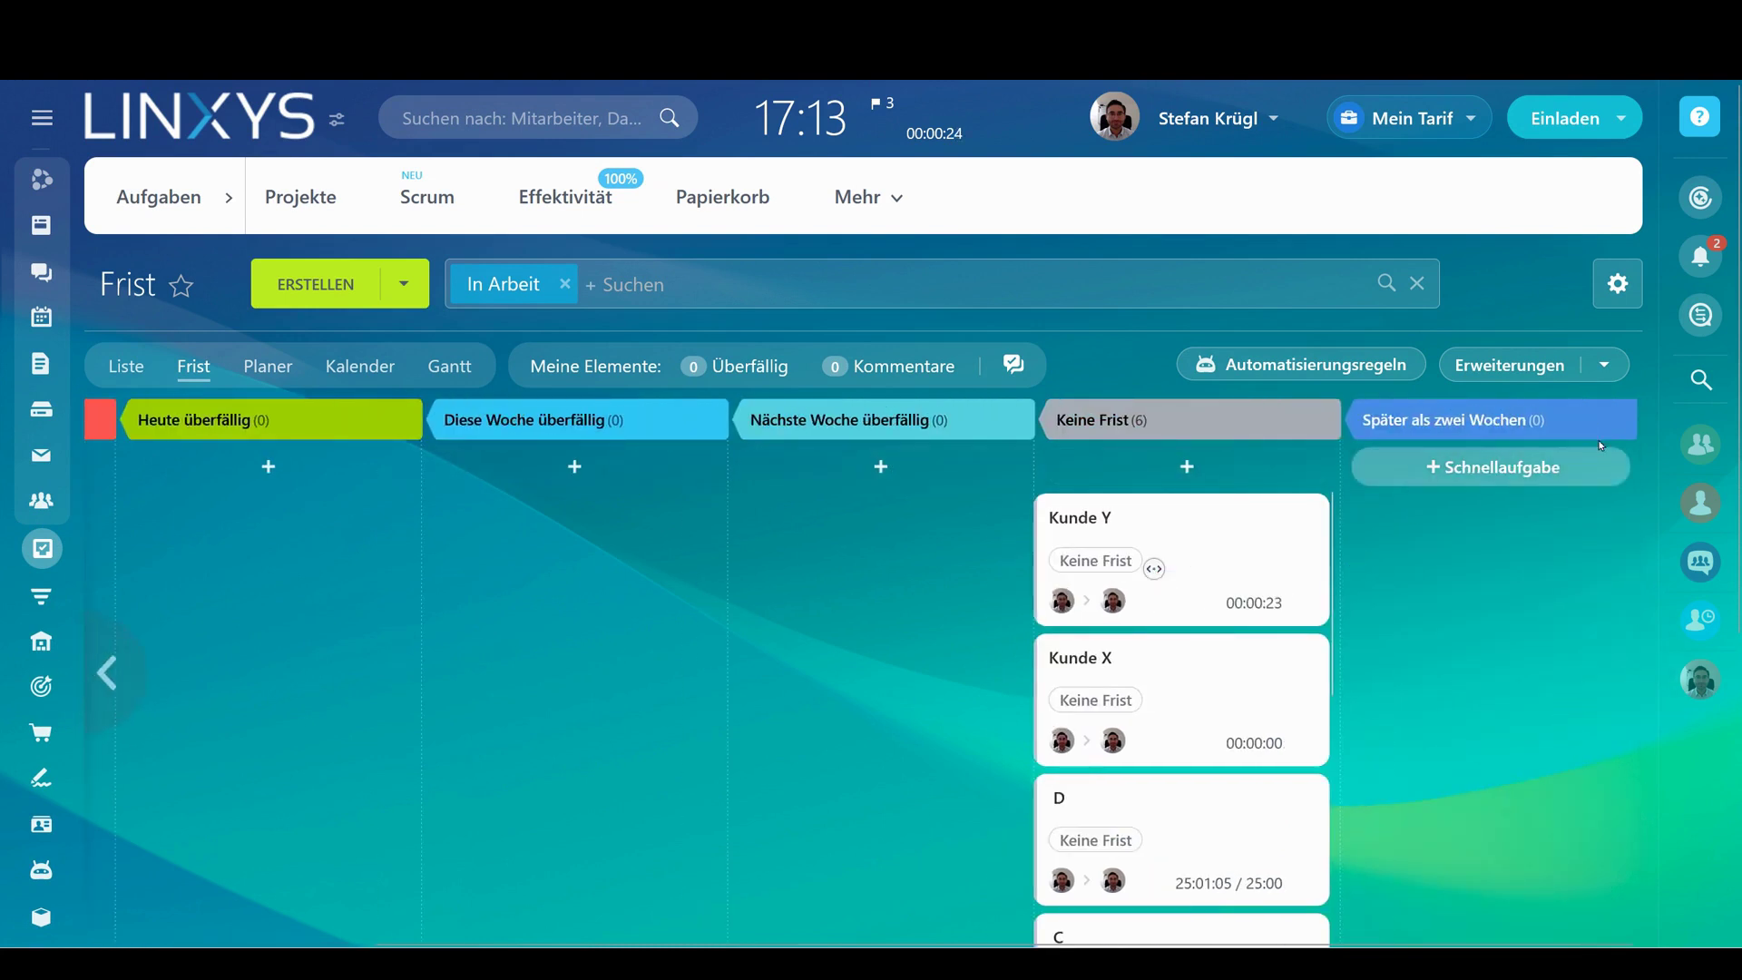
pyautogui.hscroll(-3, 1355, 565)
pyautogui.scroll(-3, 1512, 426)
# Make Kunde X due today, D, B and A due this week, and Kunde Y next week
pyautogui.moveTo(1512, 426); pyautogui.dragTo(563, 426)
pyautogui.moveTo(1361, 427); pyautogui.dragTo(872, 382)
pyautogui.moveTo(1452, 293); pyautogui.dragTo(1167, 393)
pyautogui.moveTo(1472, 425); pyautogui.dragTo(849, 436)
pyautogui.moveTo(1439, 451); pyautogui.dragTo(849, 572)
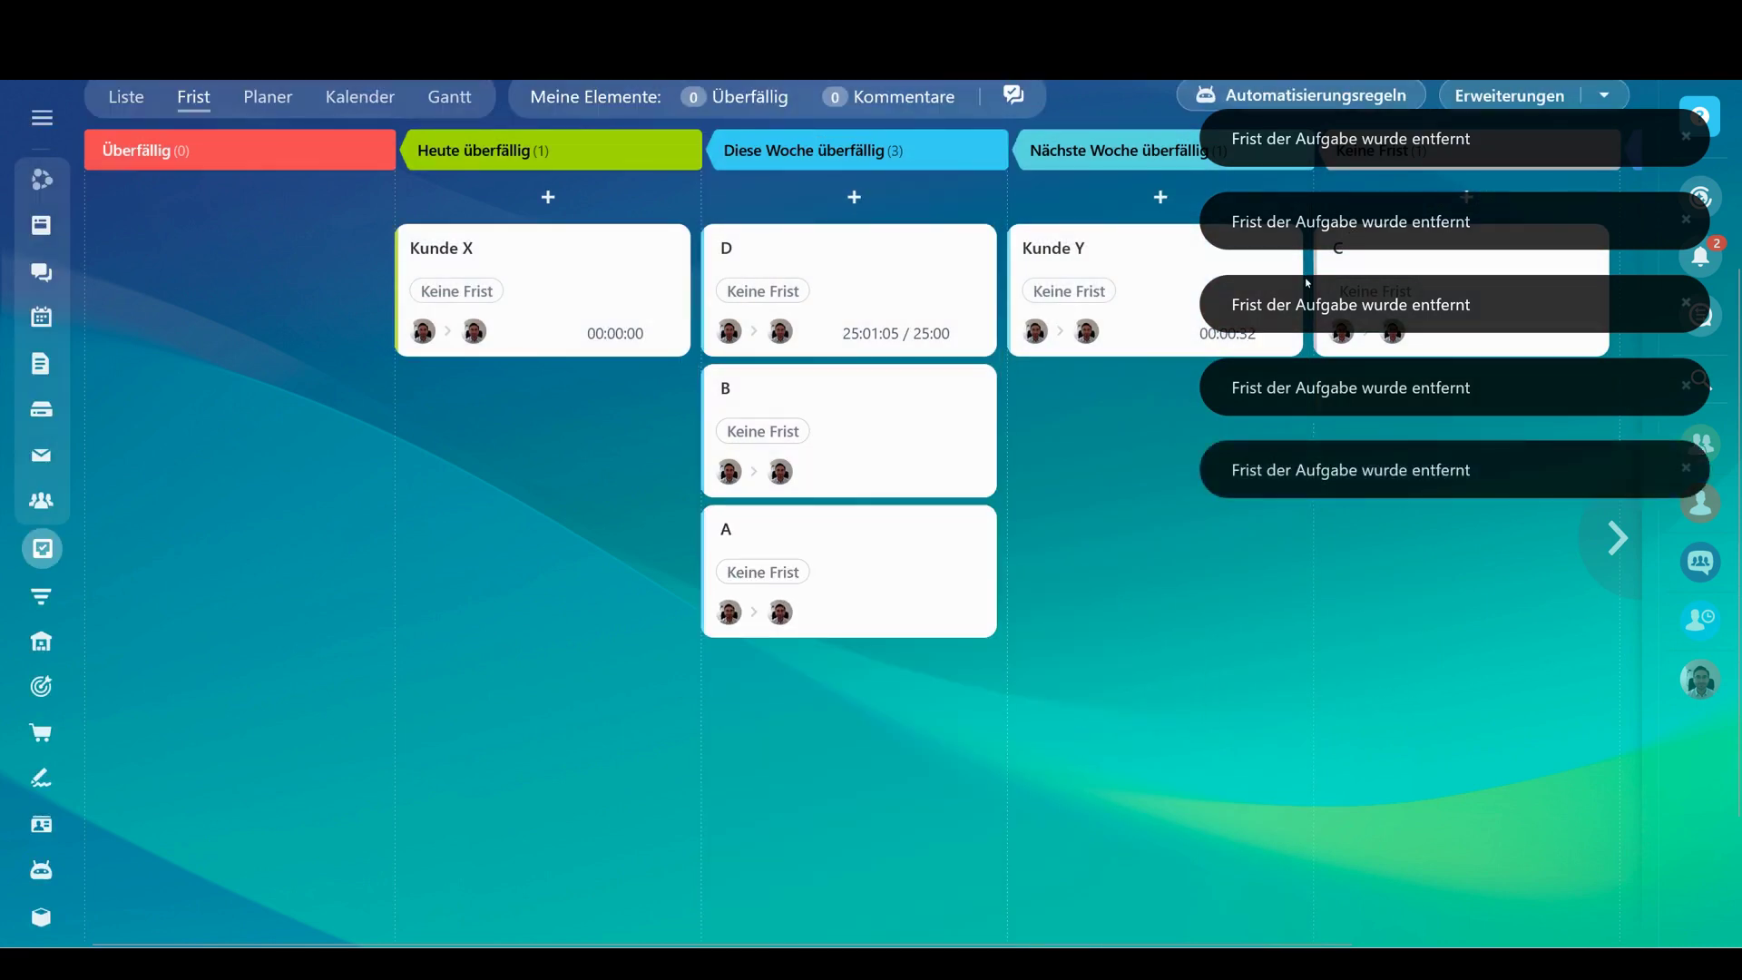
pyautogui.scroll(3, 907, 345)
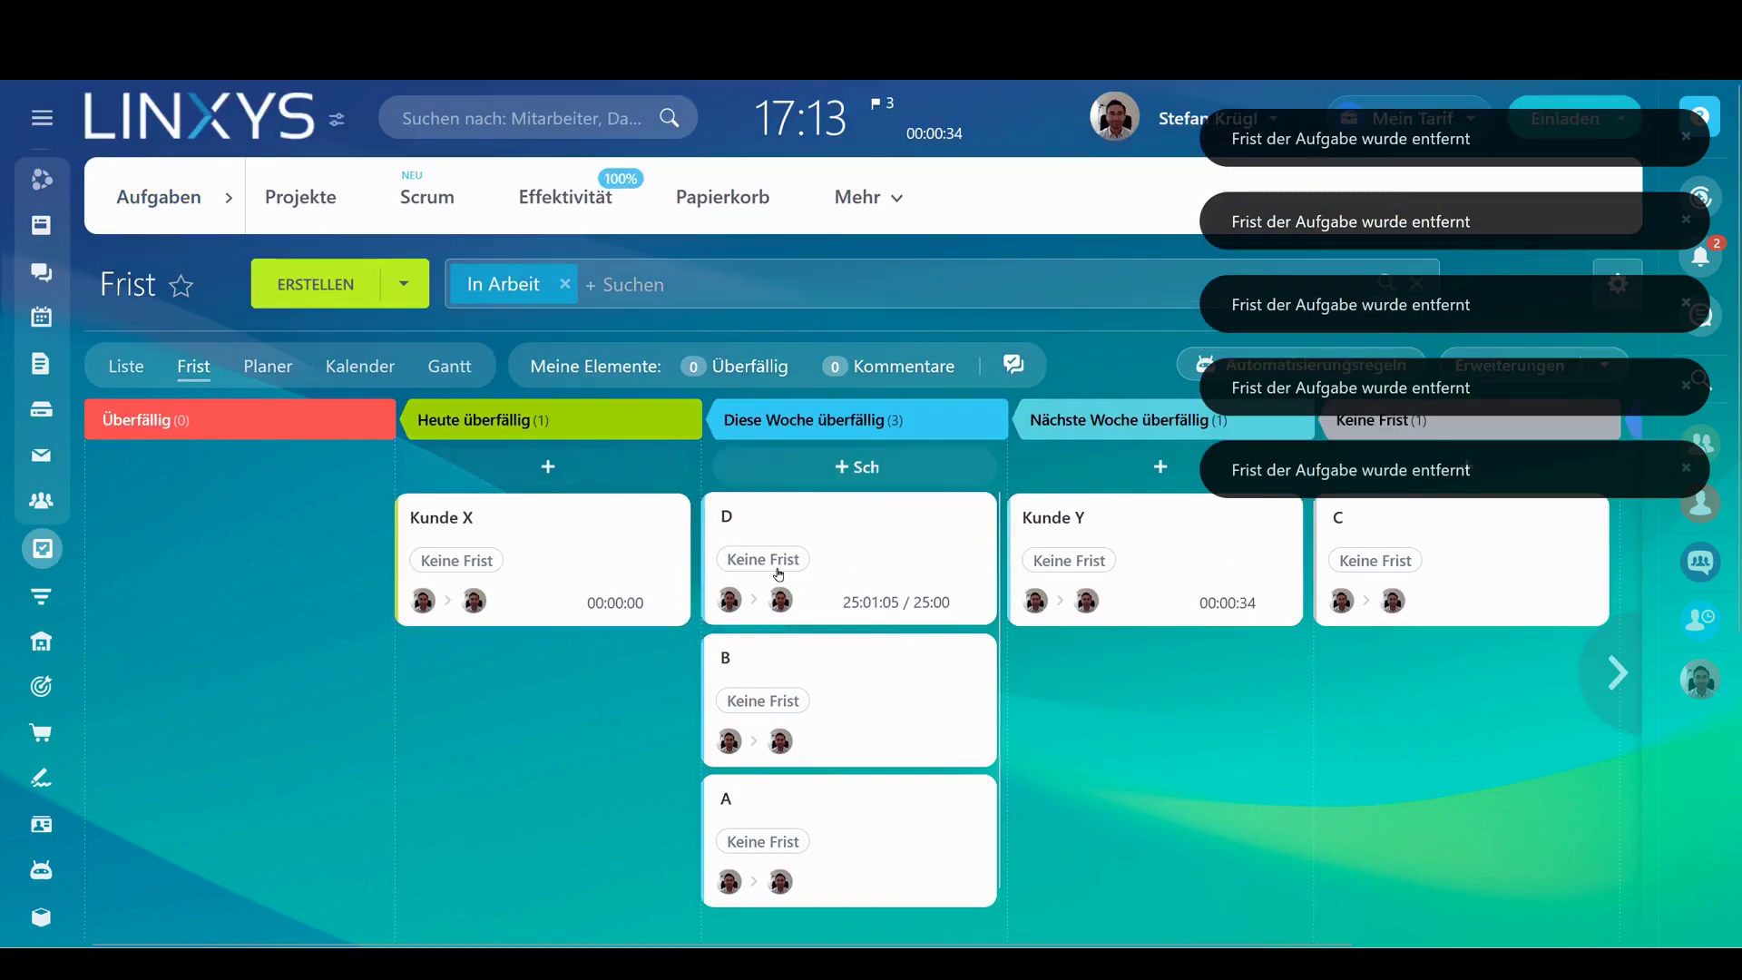
# Briefly check task D's details and look over the deadline board's cards
pyautogui.click(726, 517)
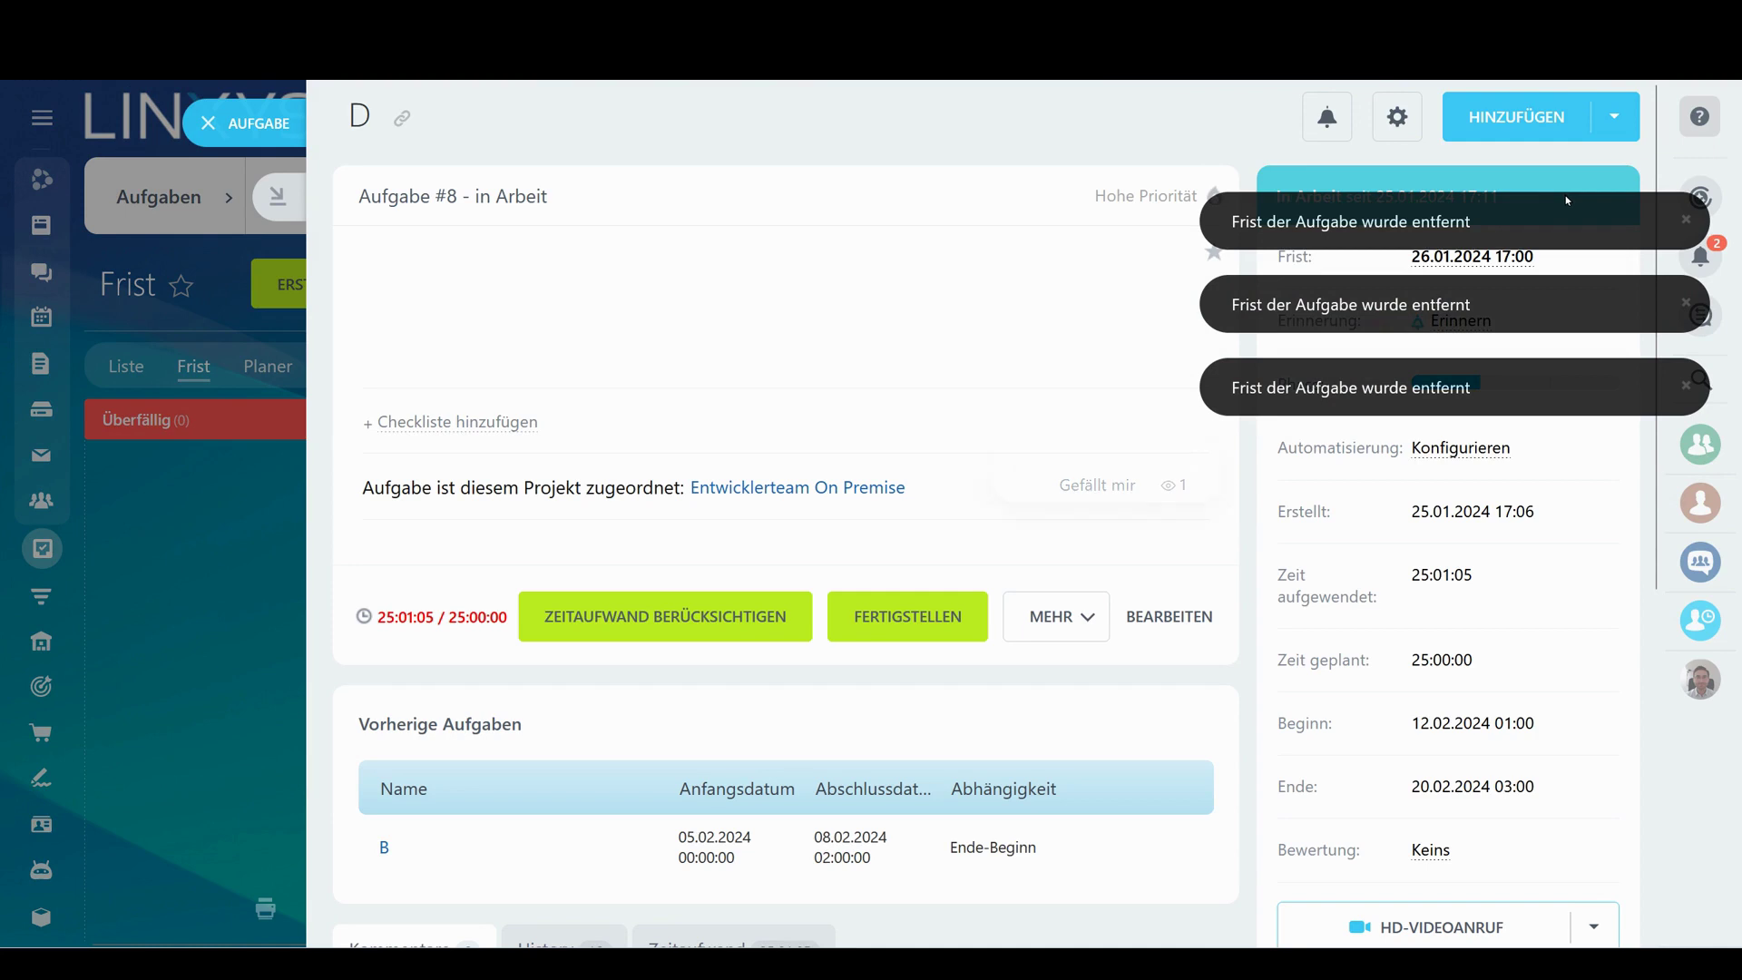
pyautogui.click(208, 125)
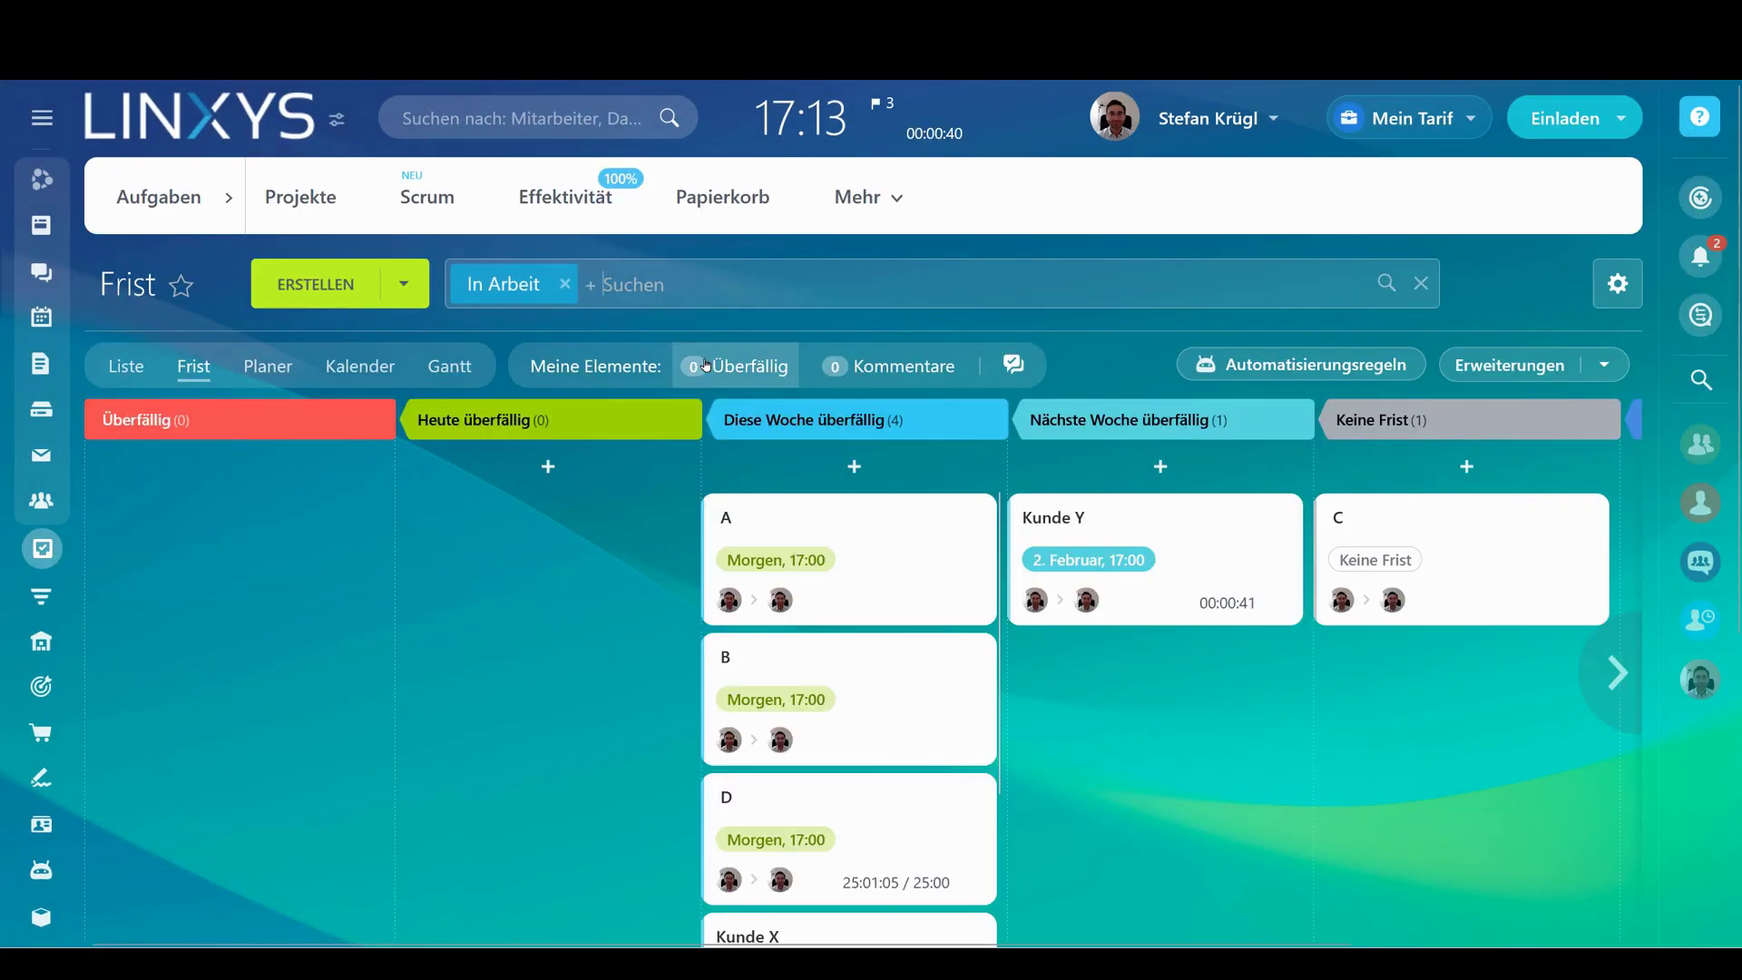
pyautogui.scroll(-2, 1068, 422)
pyautogui.scroll(-1, 1069, 422)
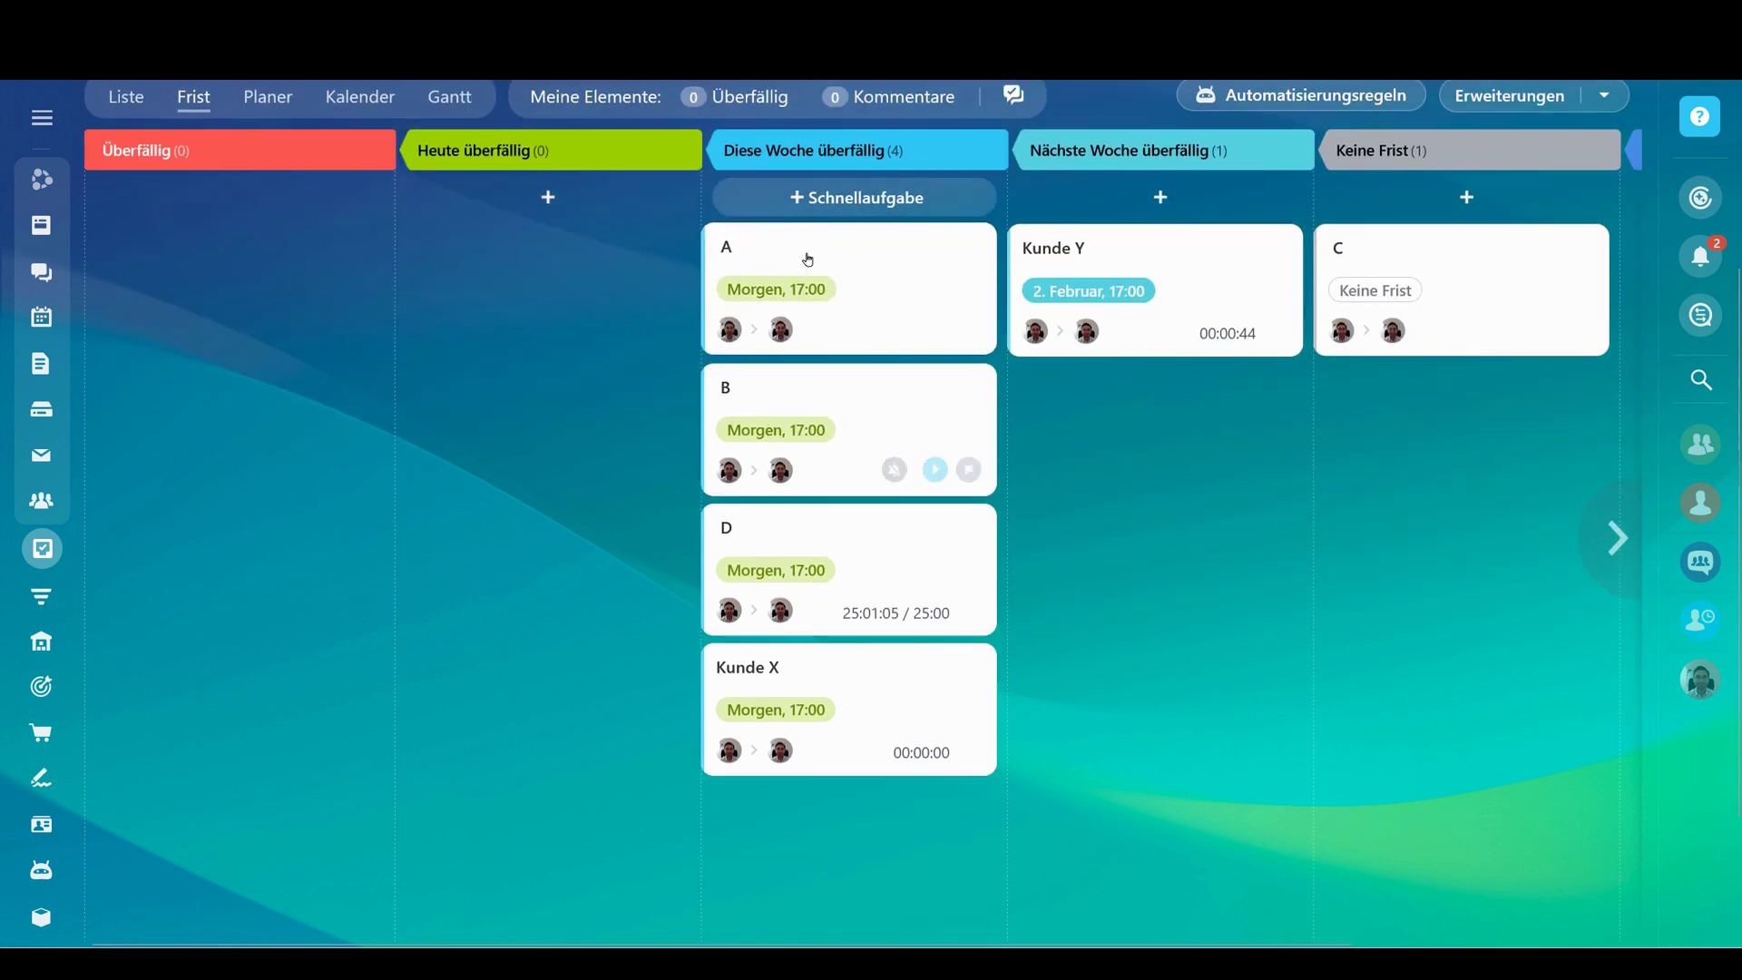
pyautogui.scroll(3, 805, 257)
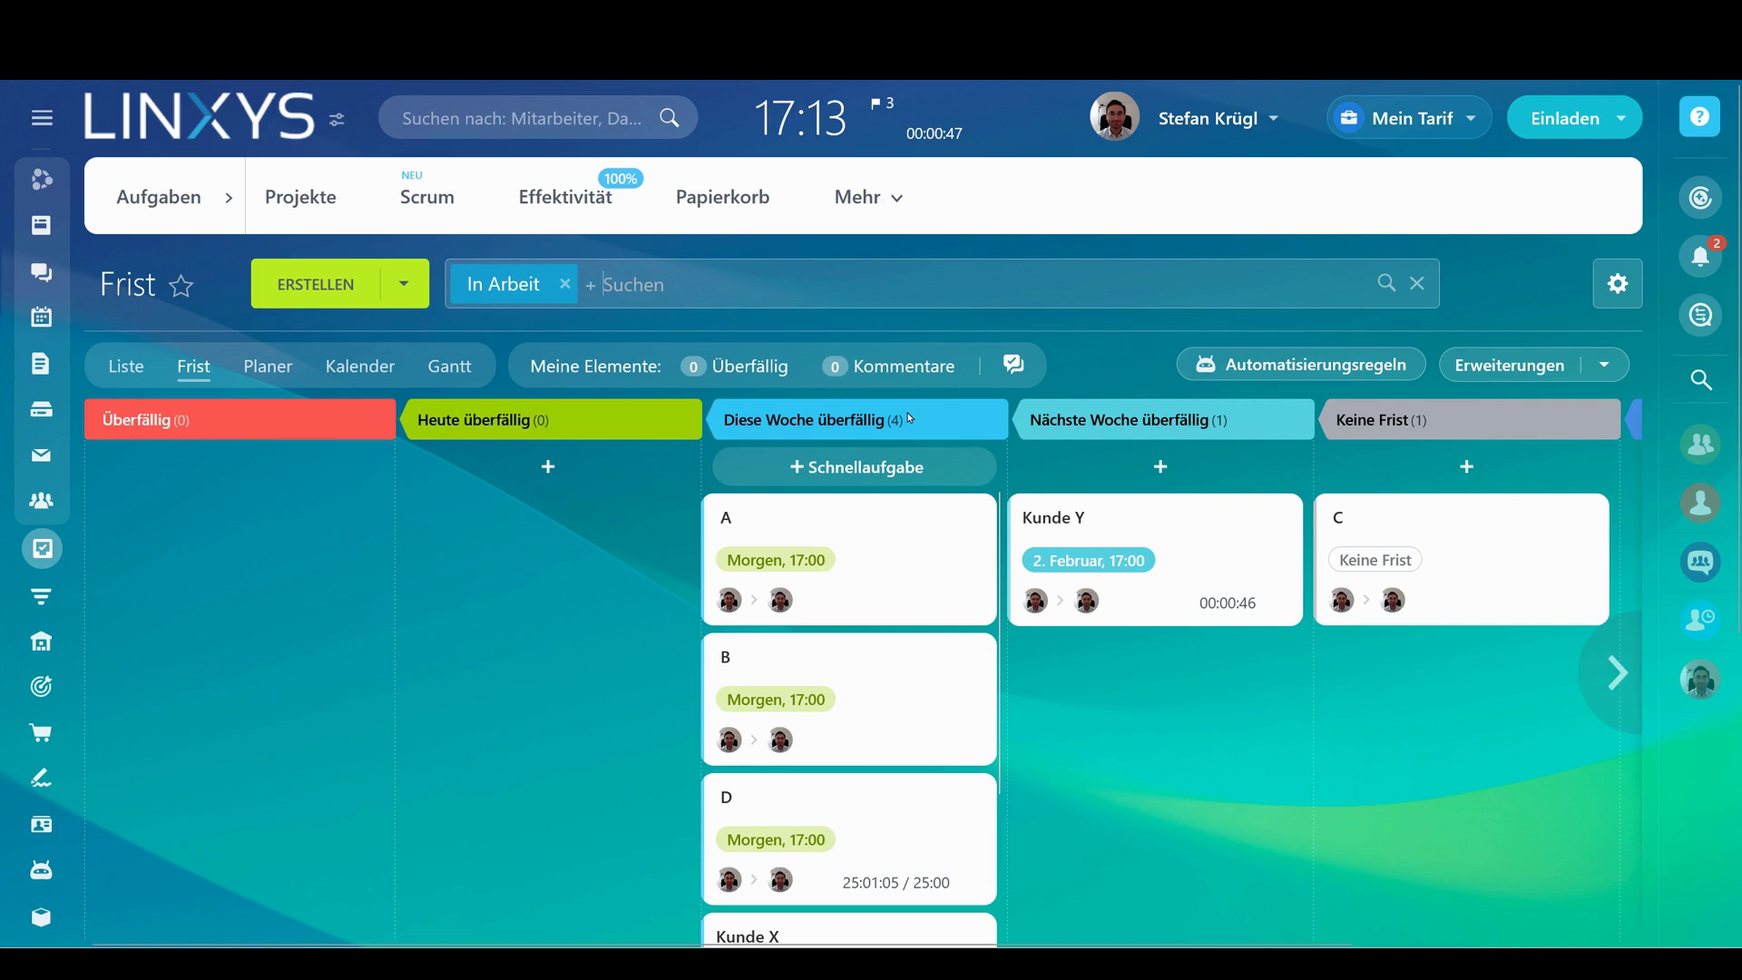
pyautogui.moveTo(849, 527)
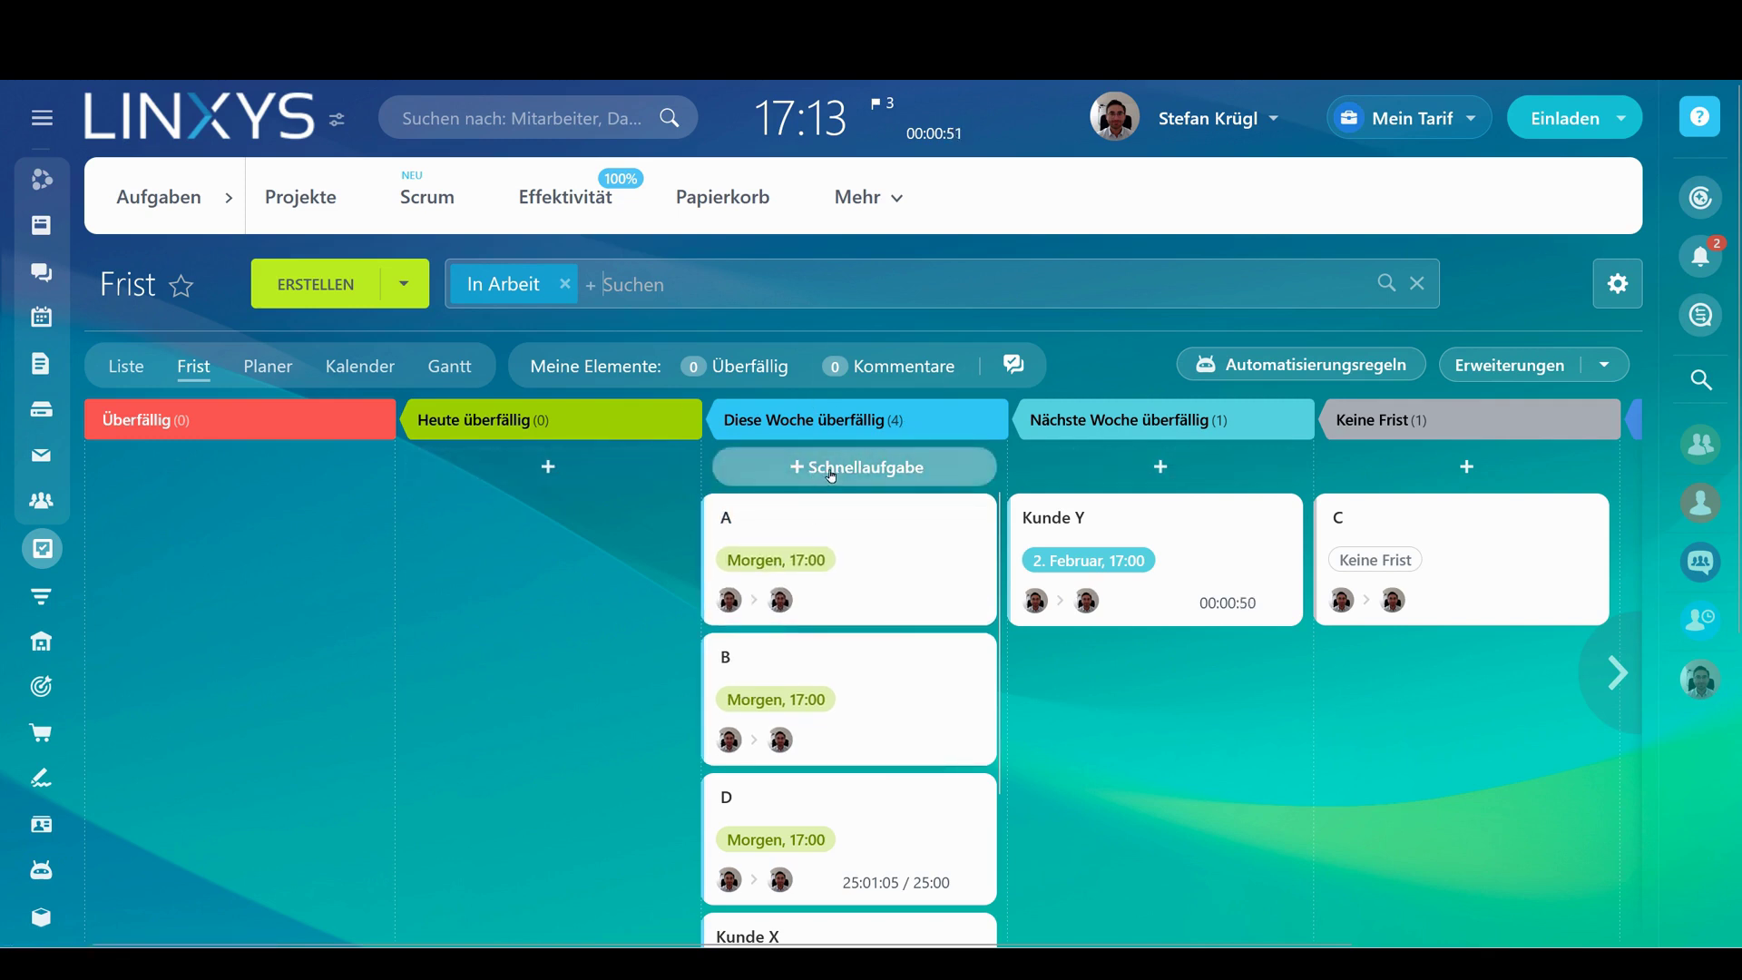
pyautogui.moveTo(798, 573)
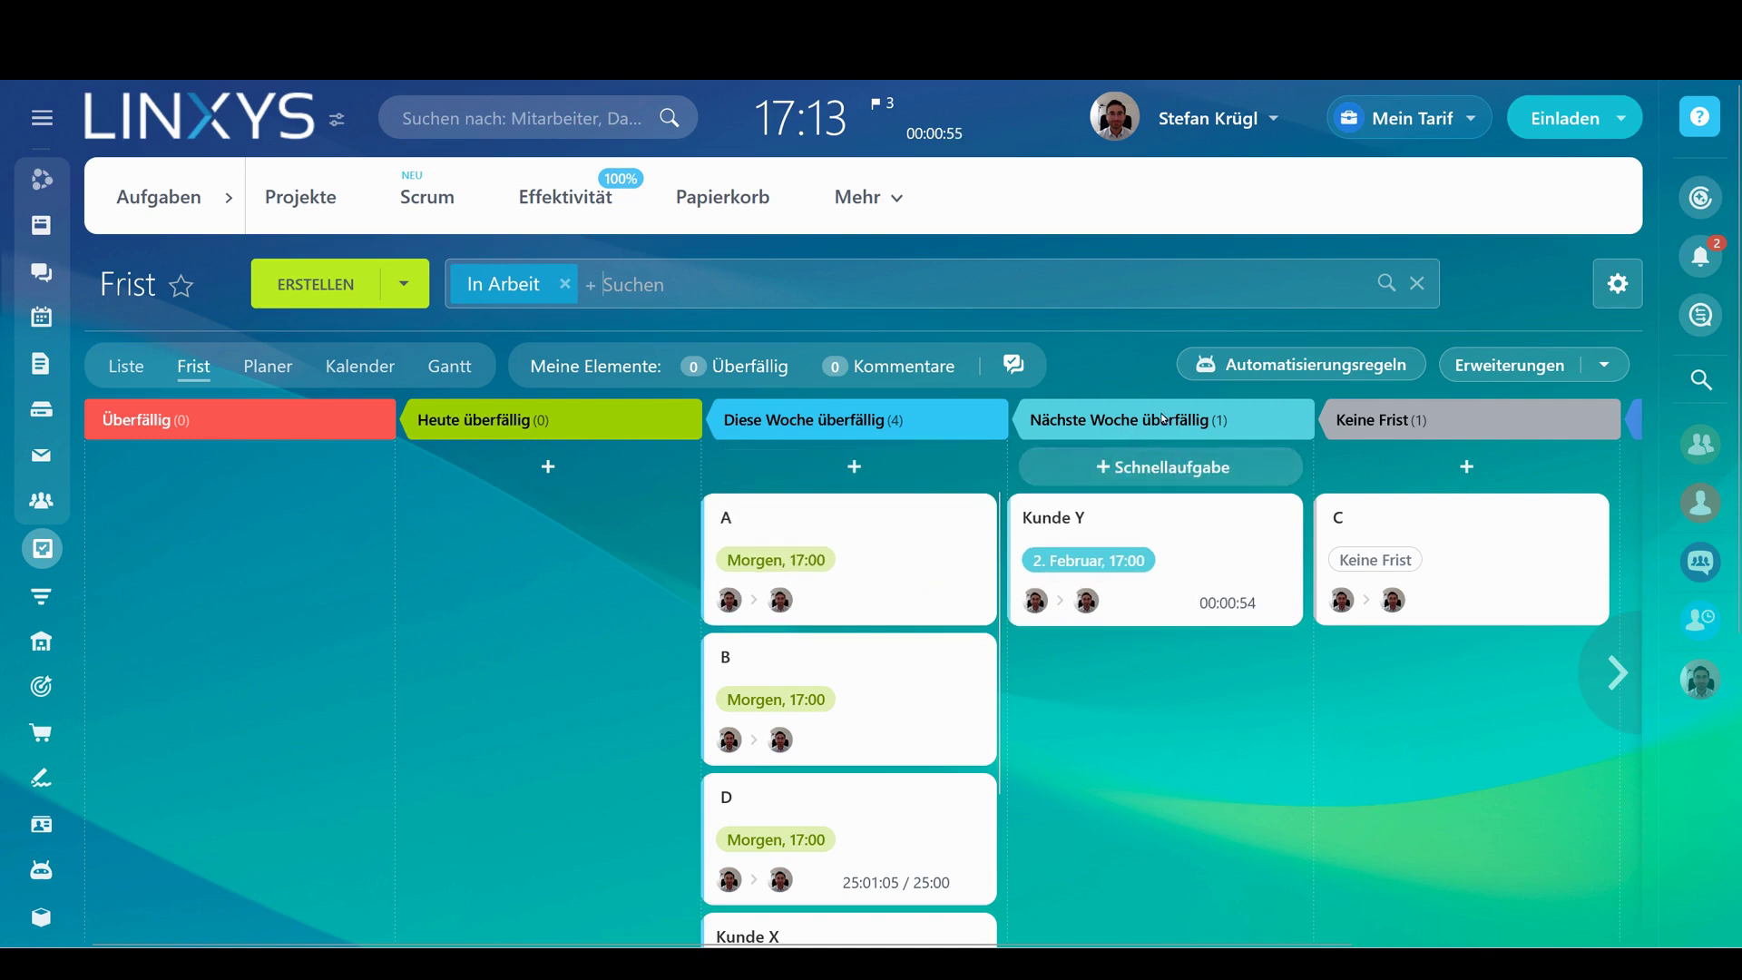
pyautogui.moveTo(1056, 569)
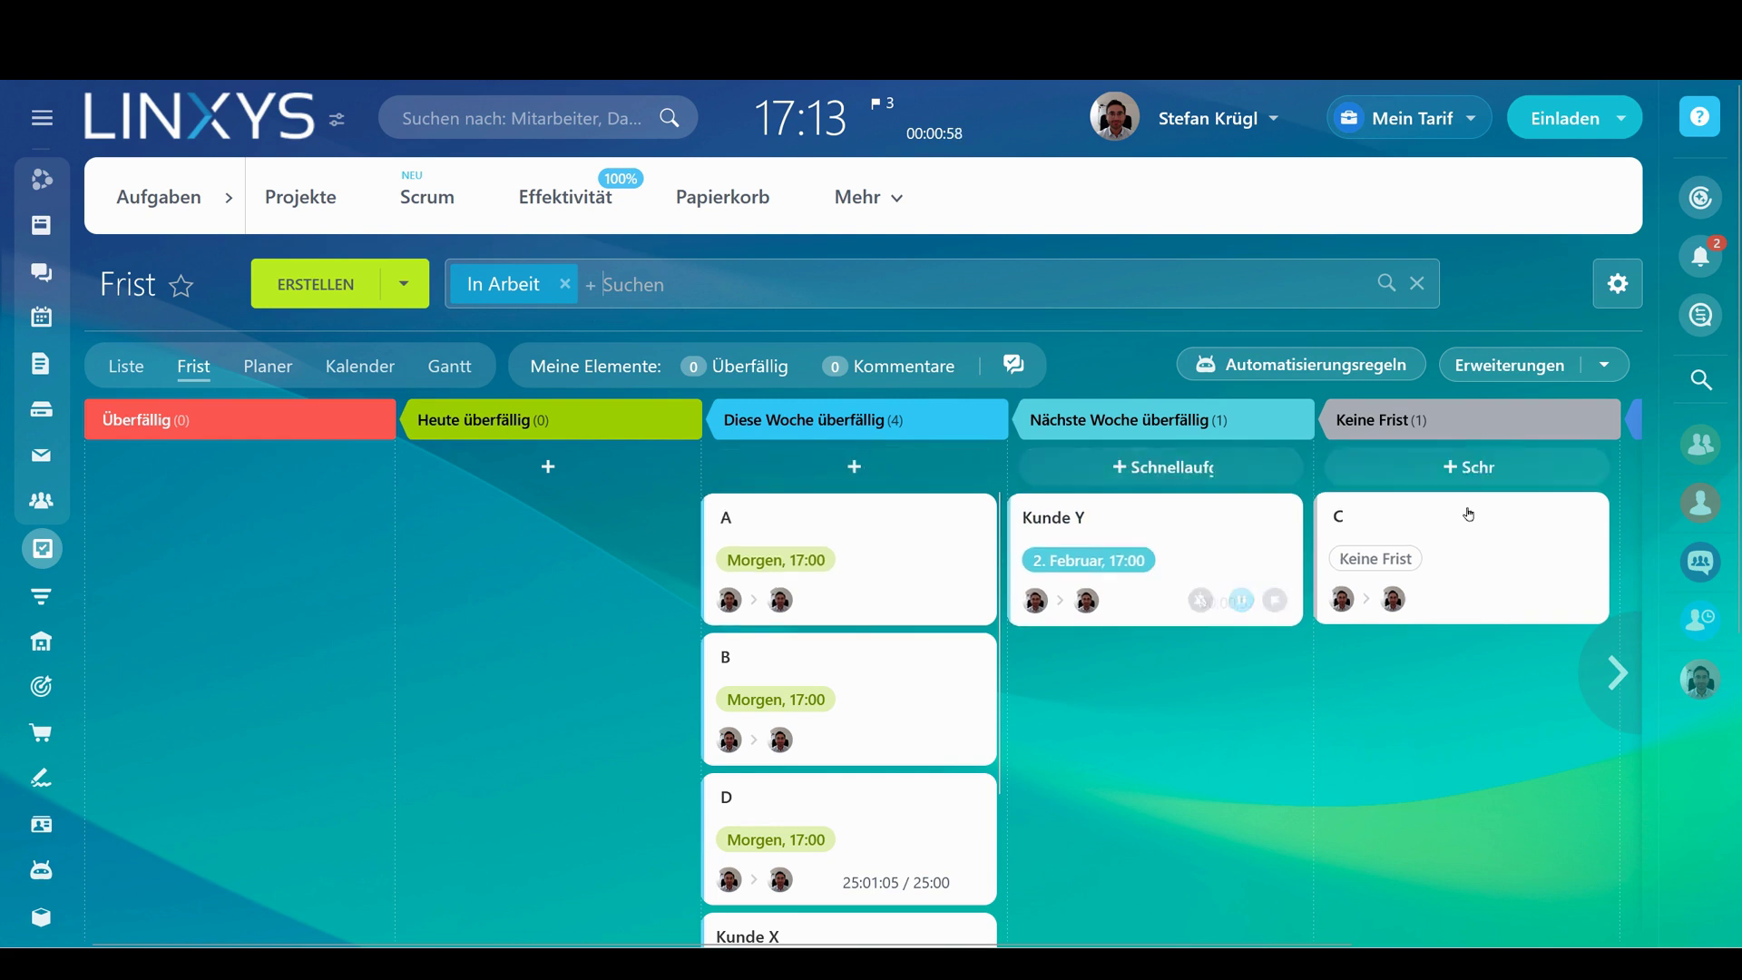
# Drag task B into the today column and remove task A's deadline via Keine Frist
pyautogui.moveTo(869, 655); pyautogui.dragTo(590, 685)
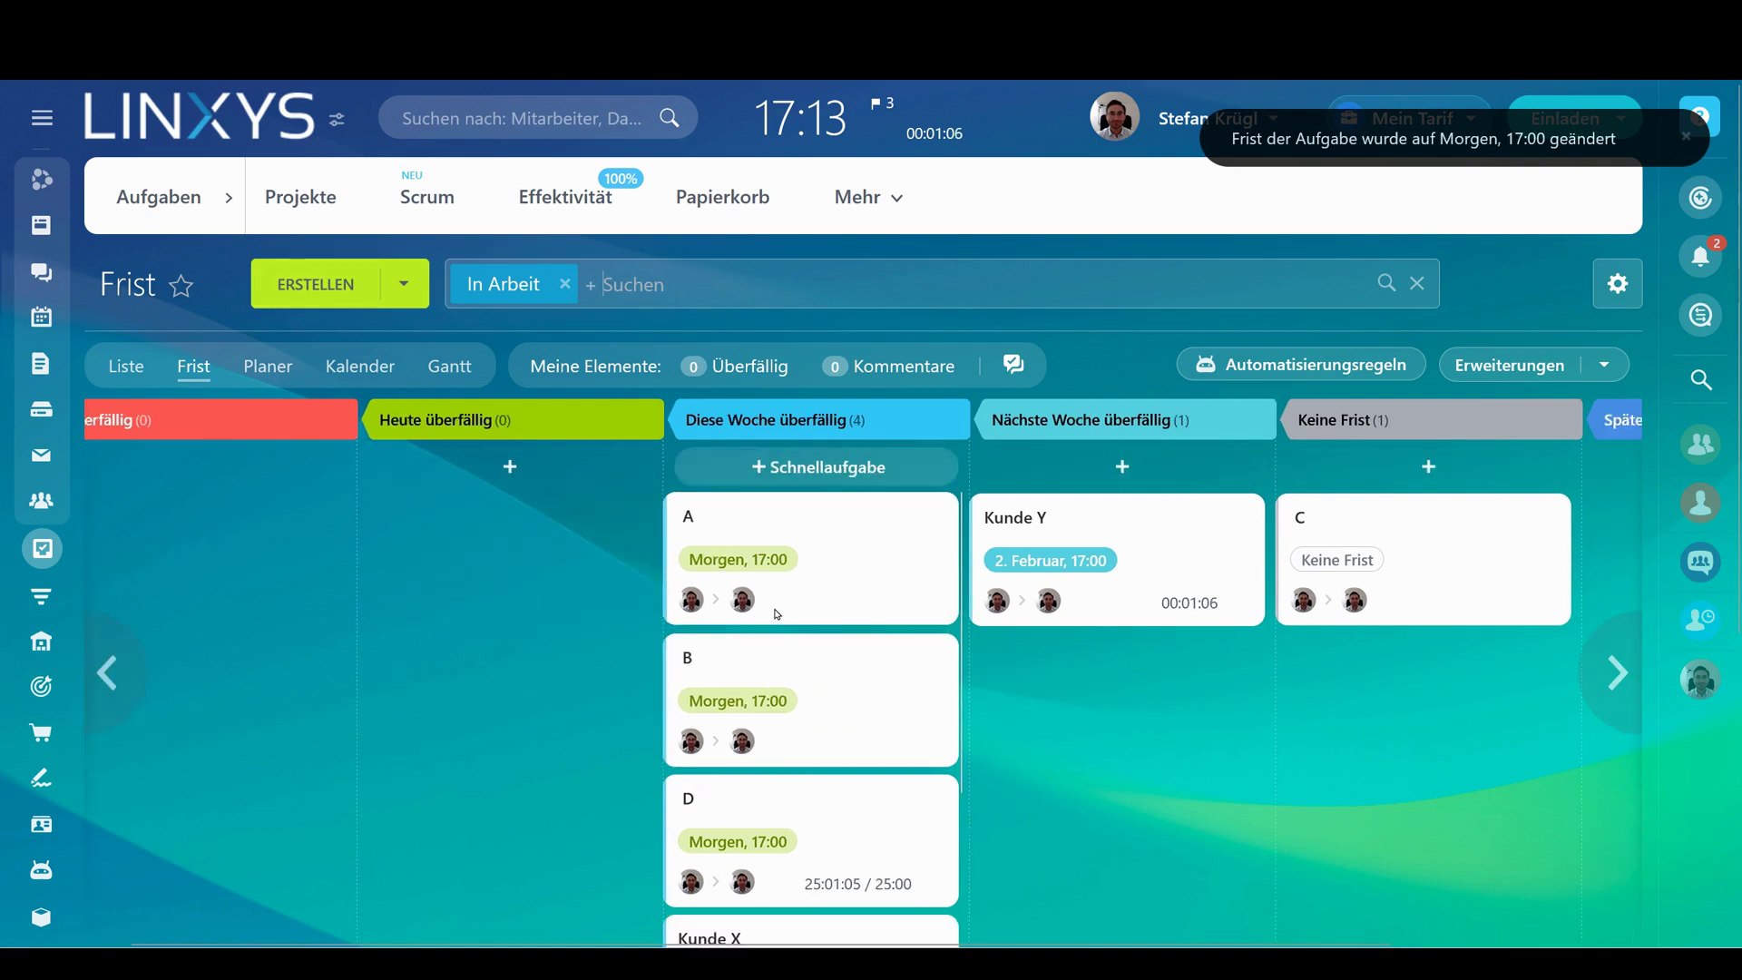
pyautogui.middleClick(1123, 705)
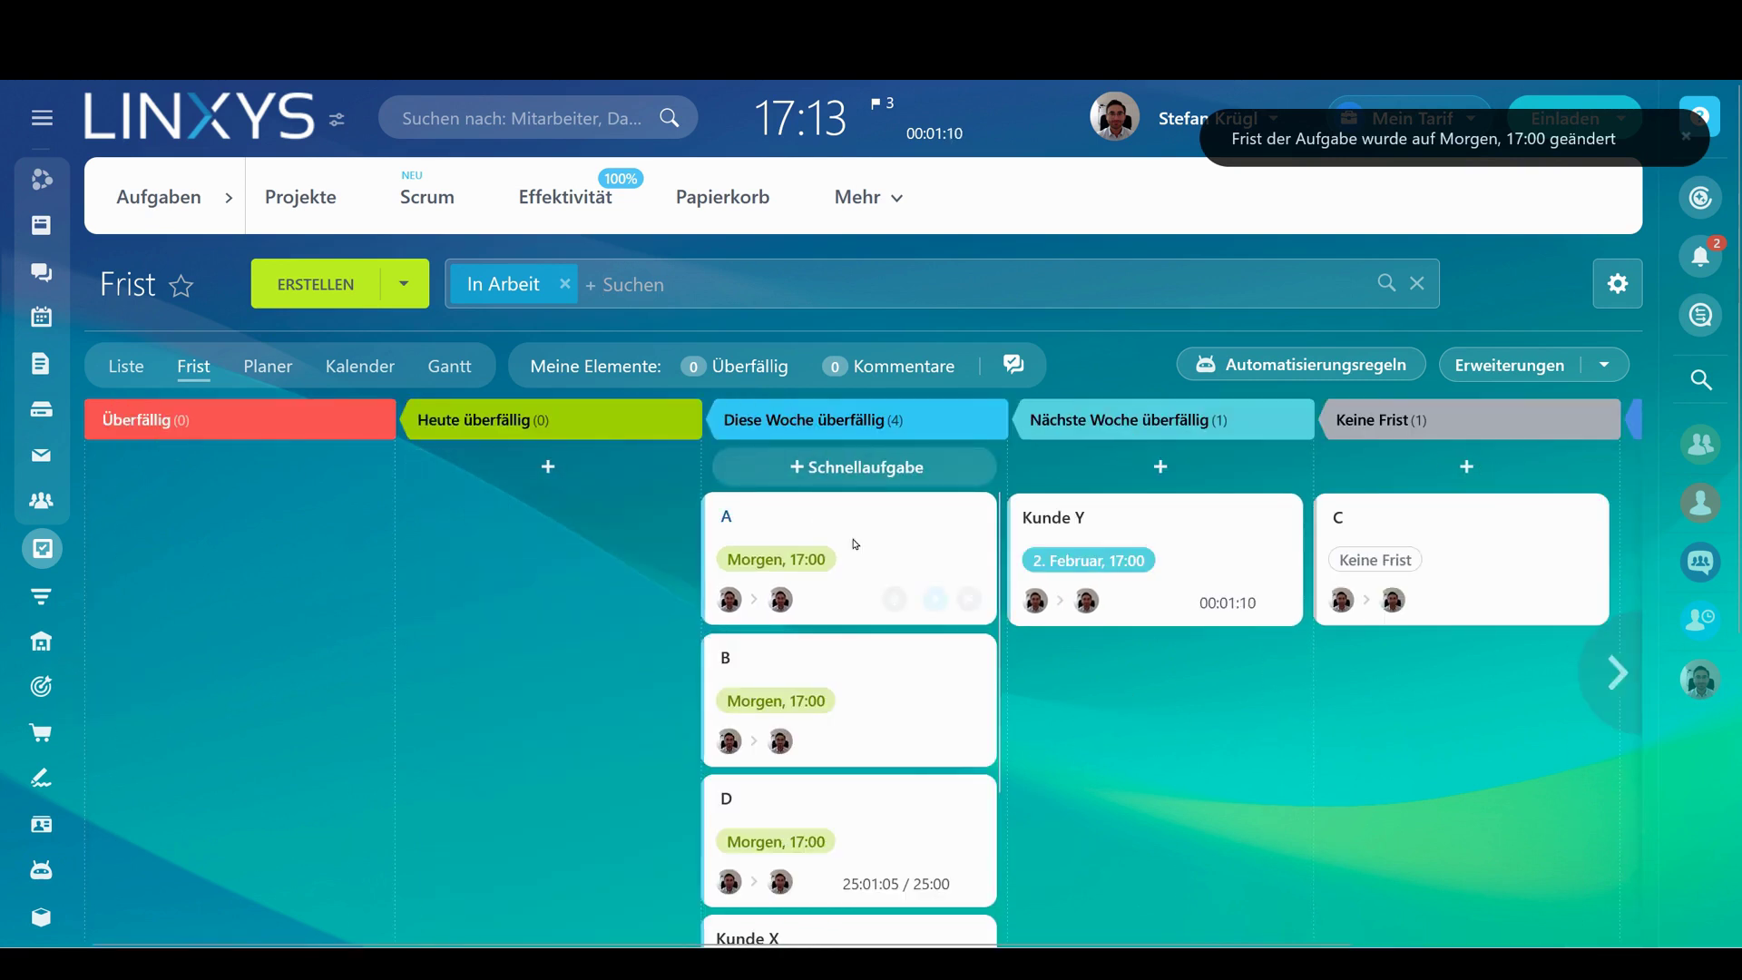
pyautogui.moveTo(848, 545); pyautogui.dragTo(1452, 698)
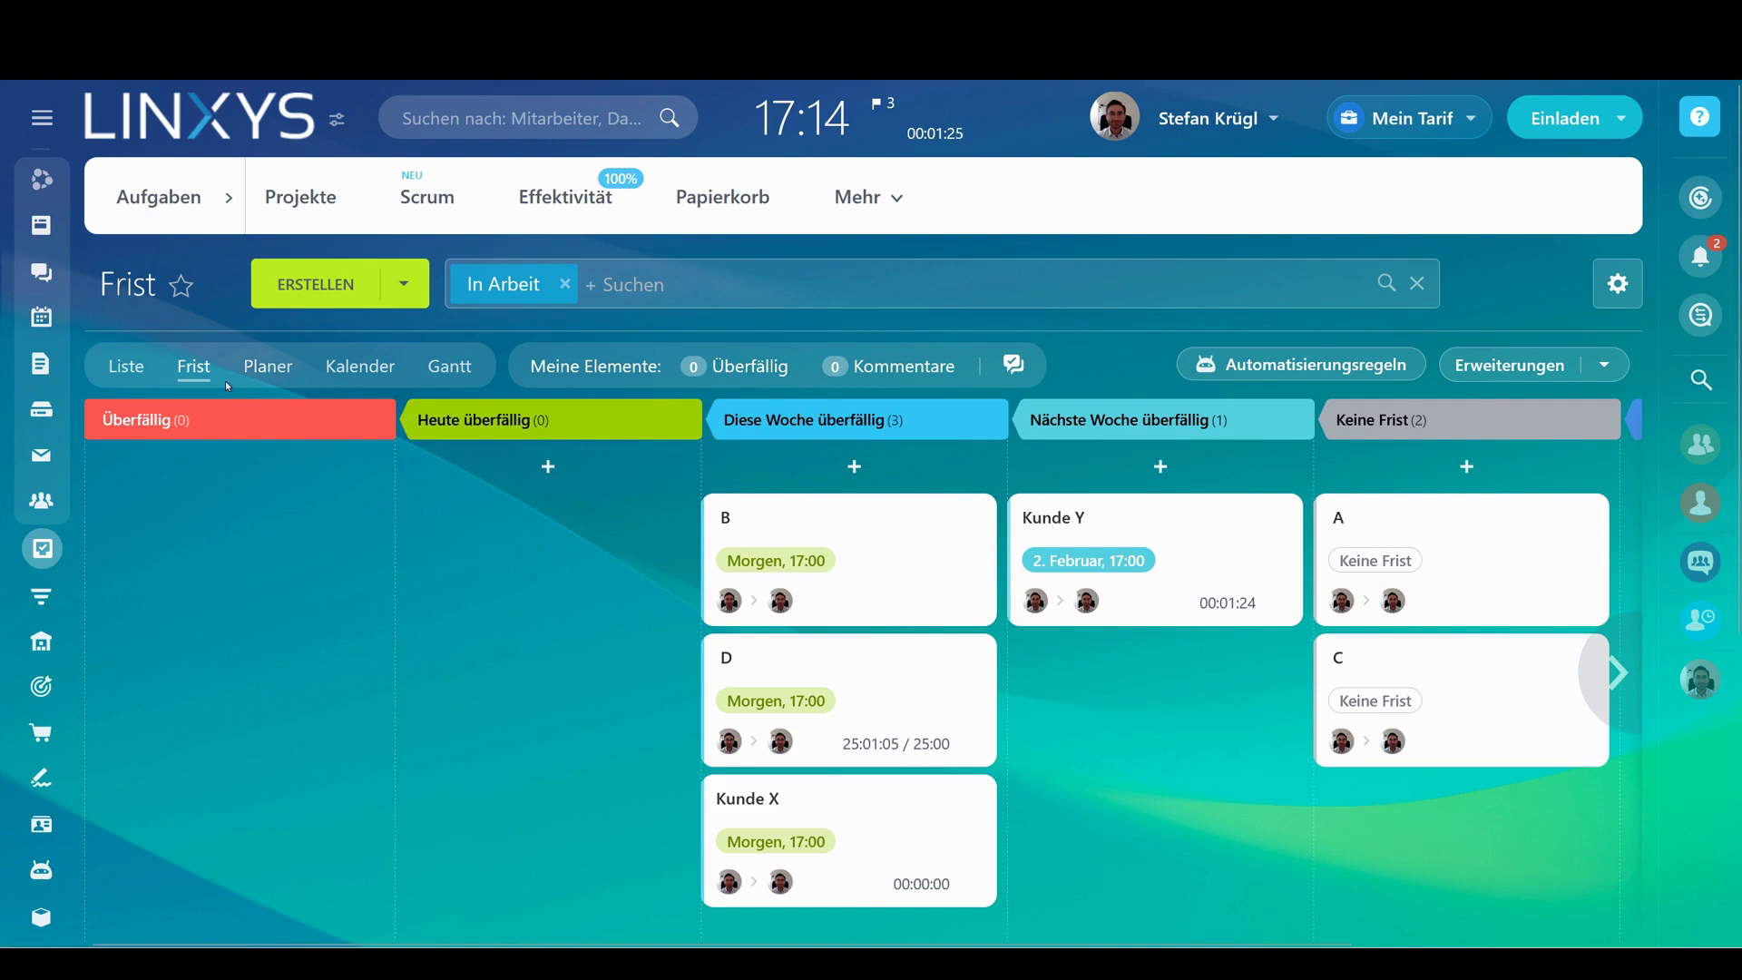
# From the task list, open task B for editing with its additional fields expanded
pyautogui.click(144, 367)
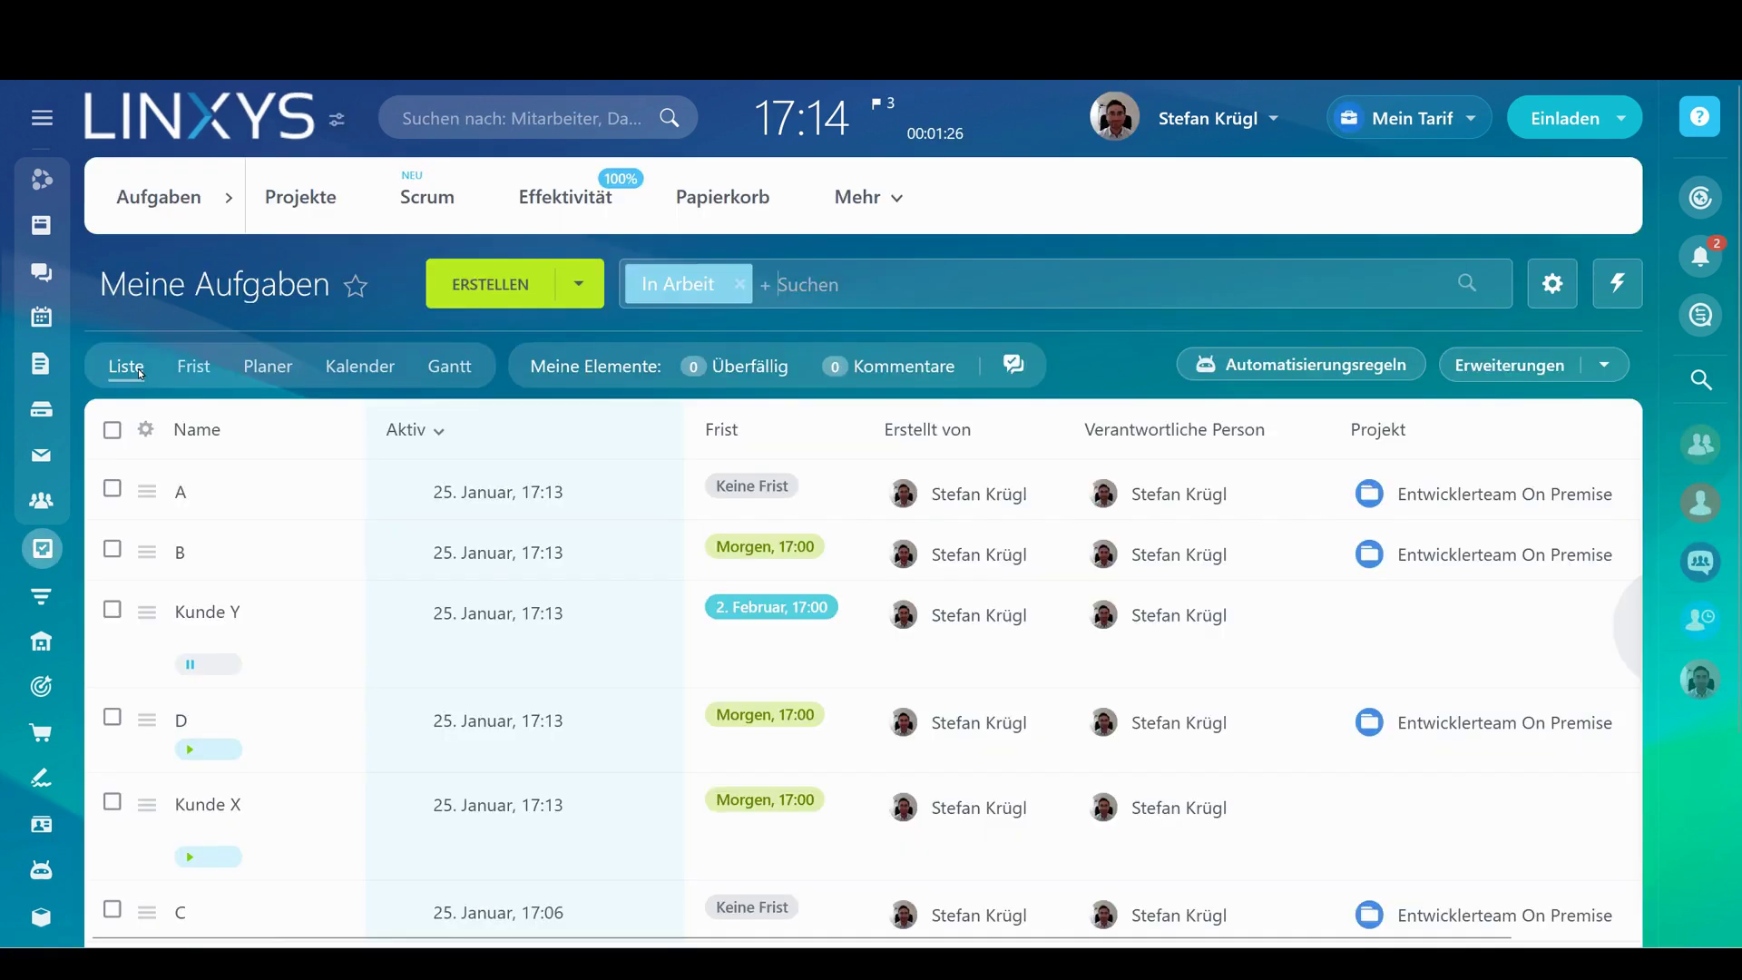
pyautogui.scroll(-3, 759, 417)
pyautogui.scroll(3, 969, 366)
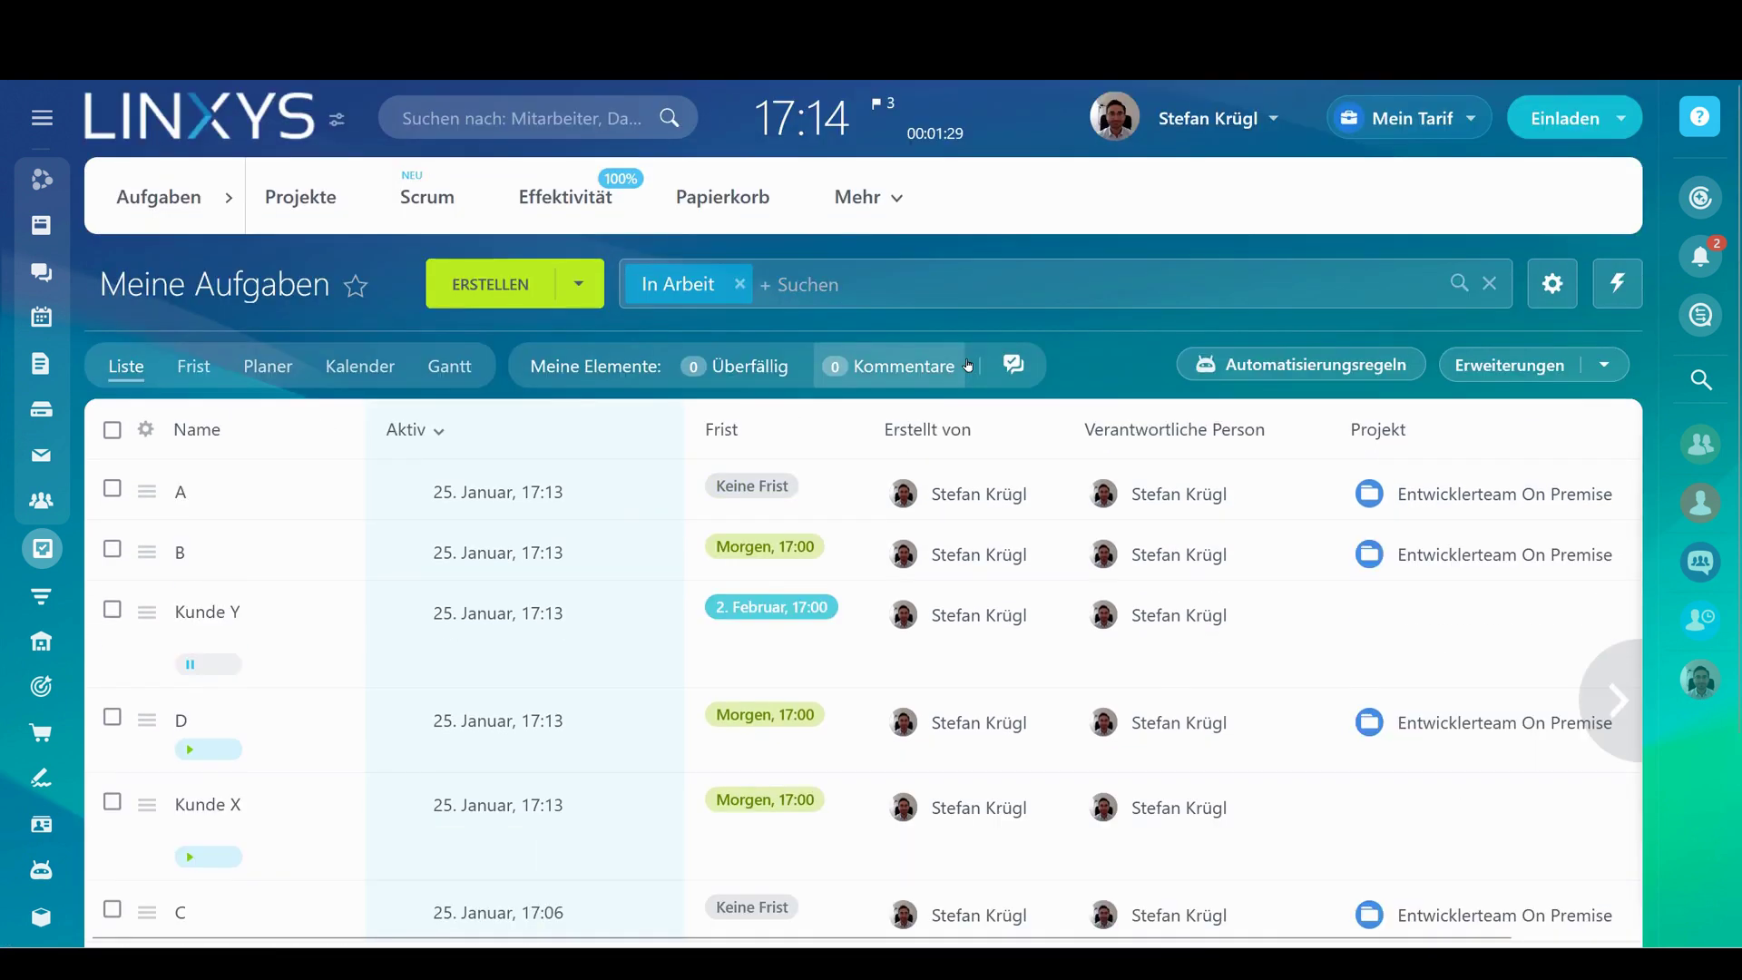
pyautogui.click(201, 554)
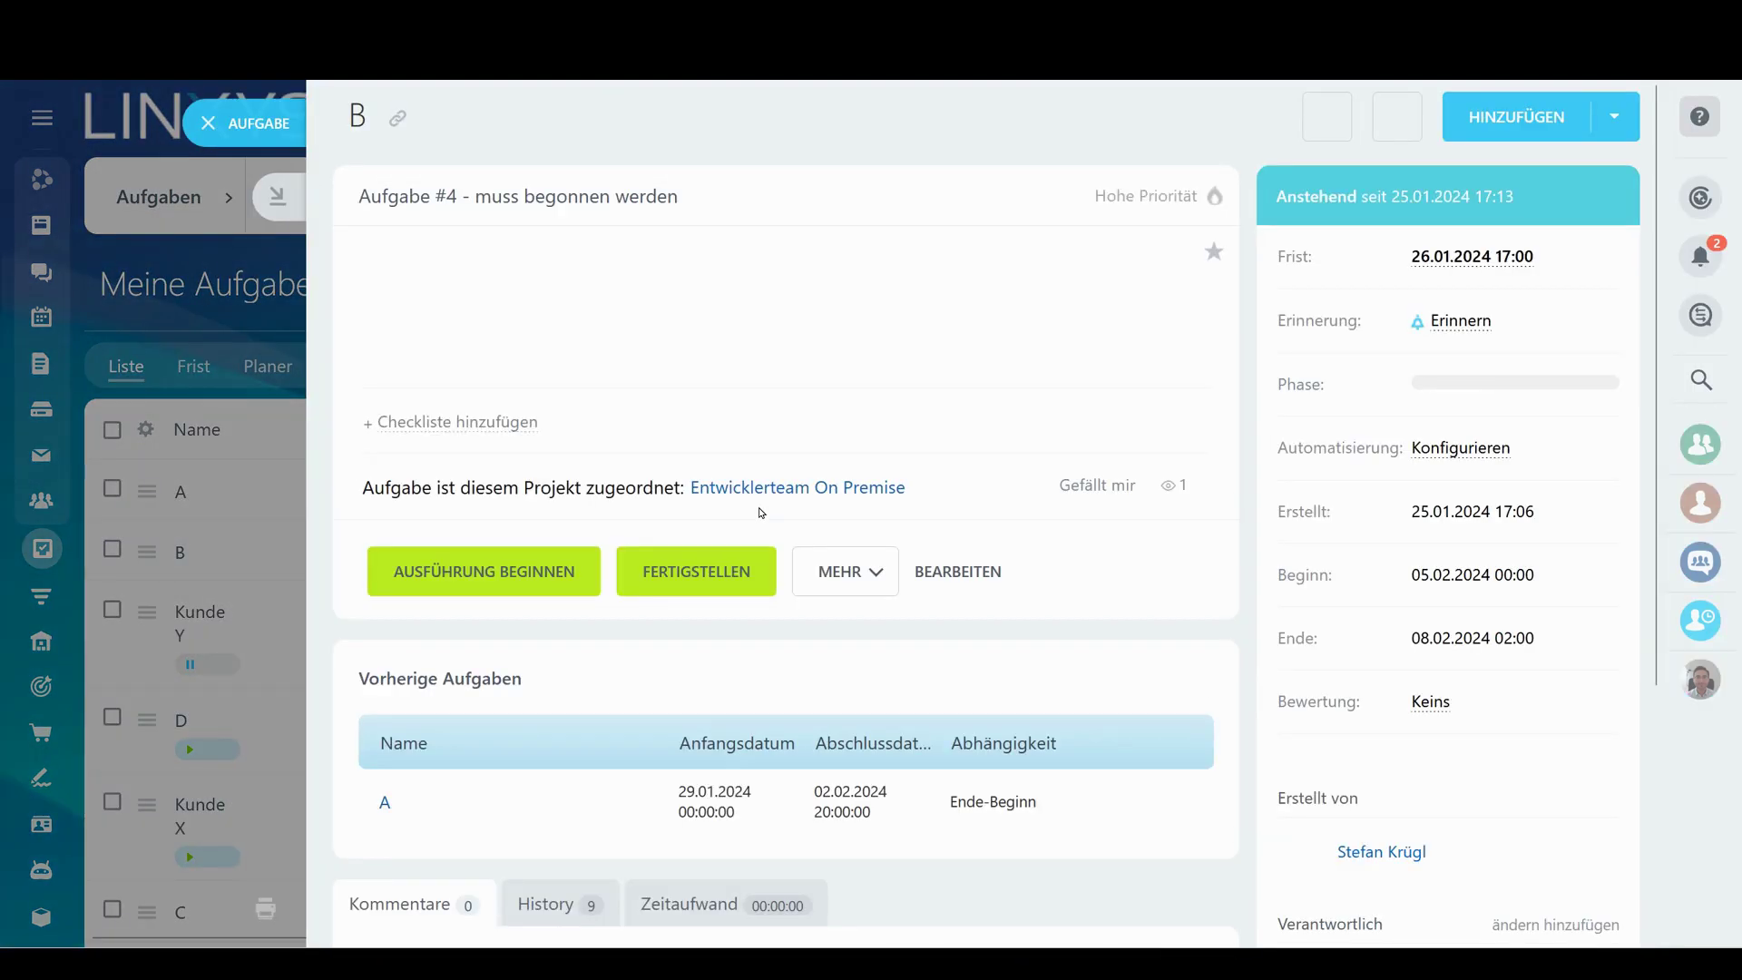
pyautogui.scroll(-2, 718, 512)
pyautogui.click(970, 434)
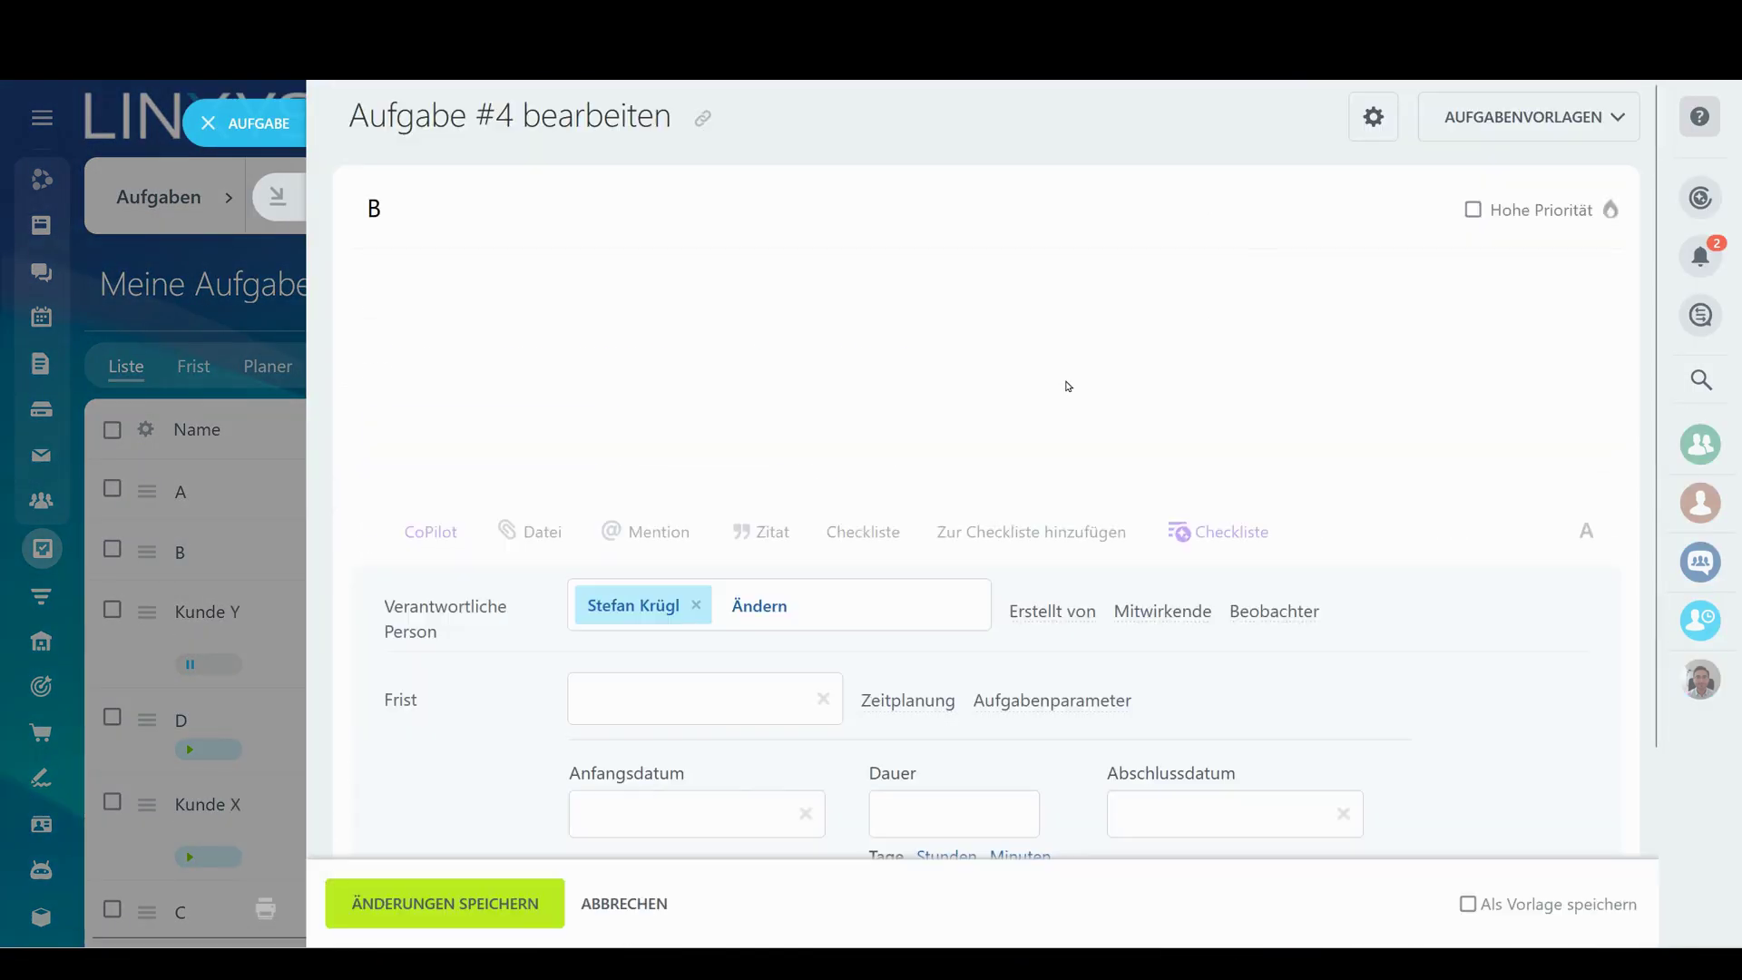
pyautogui.scroll(-3, 497, 711)
pyautogui.click(426, 778)
pyautogui.scroll(-10, 1005, 367)
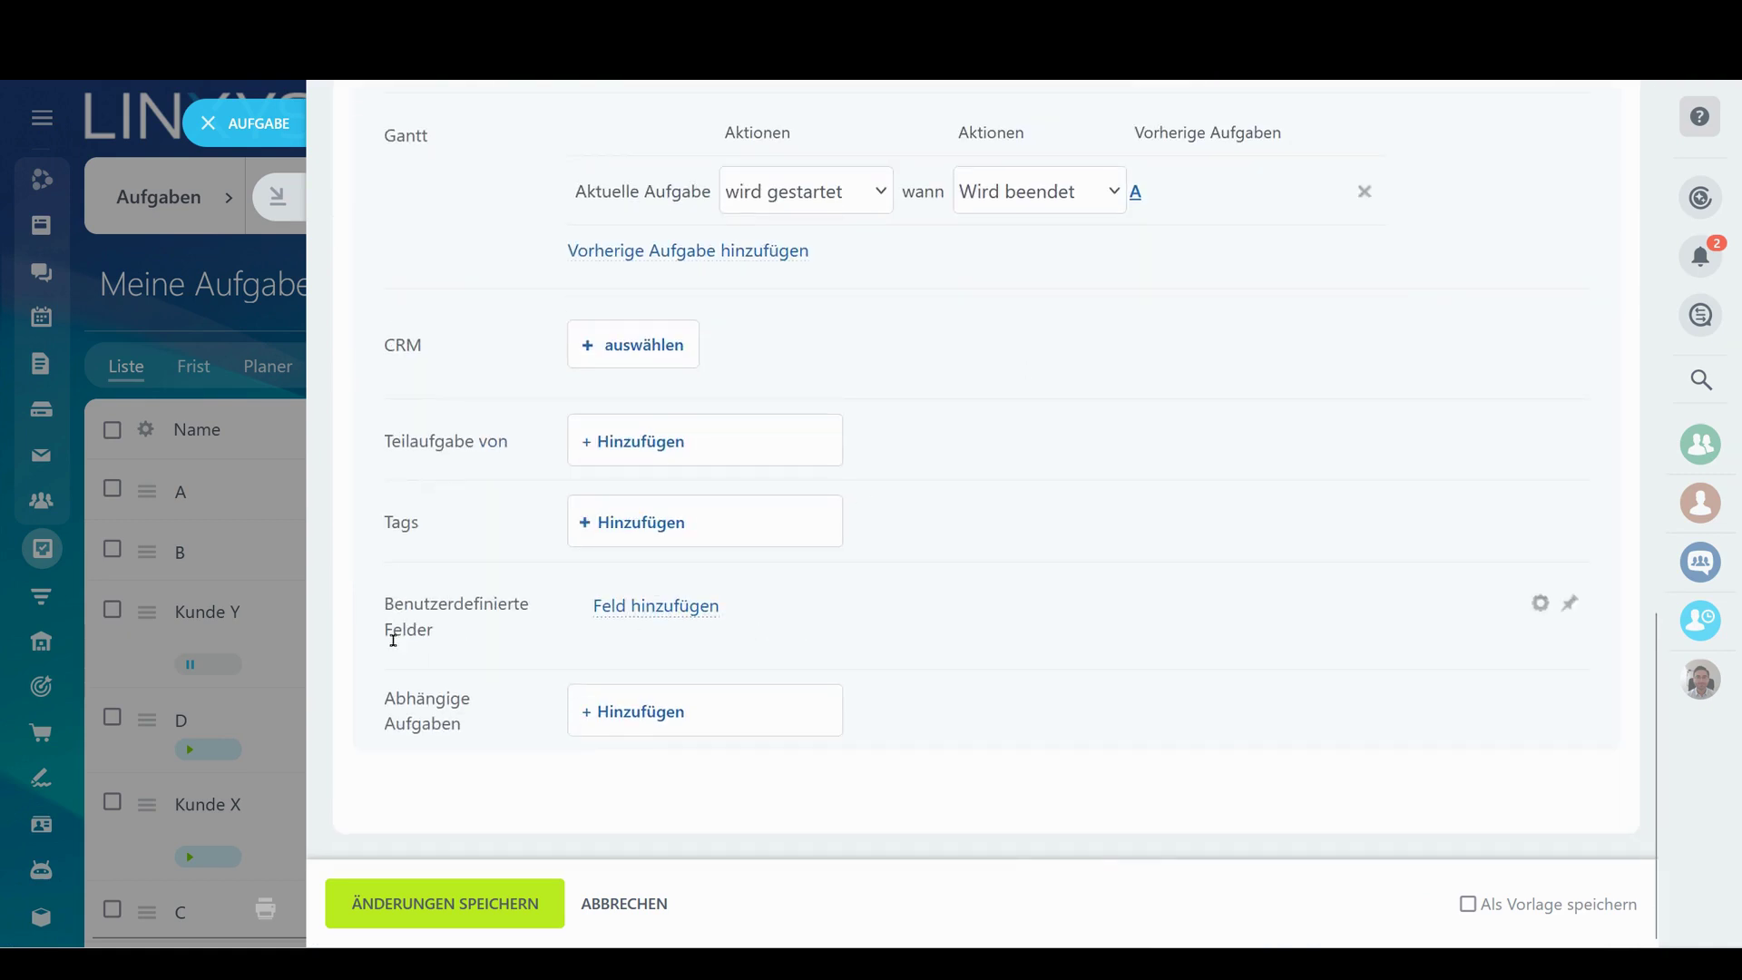
# Add a required number field named 'Kostenstelle' to task B
pyautogui.click(682, 614)
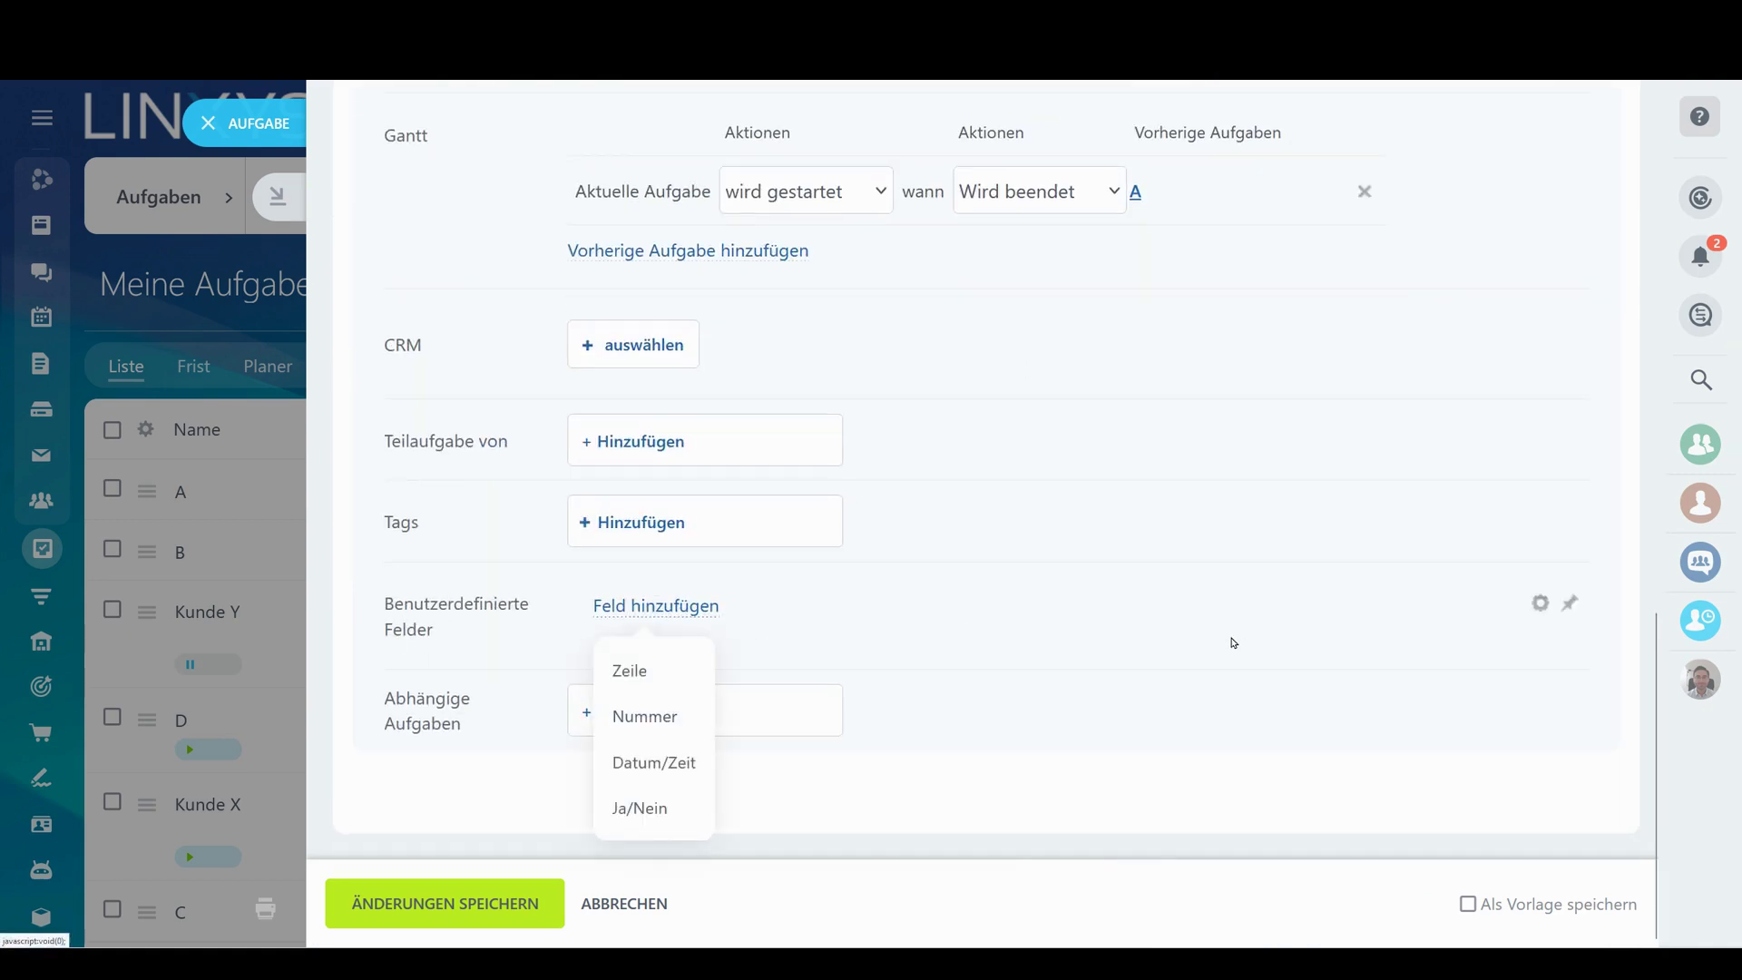
pyautogui.click(669, 717)
pyautogui.moveTo(769, 616); pyautogui.dragTo(366, 616)
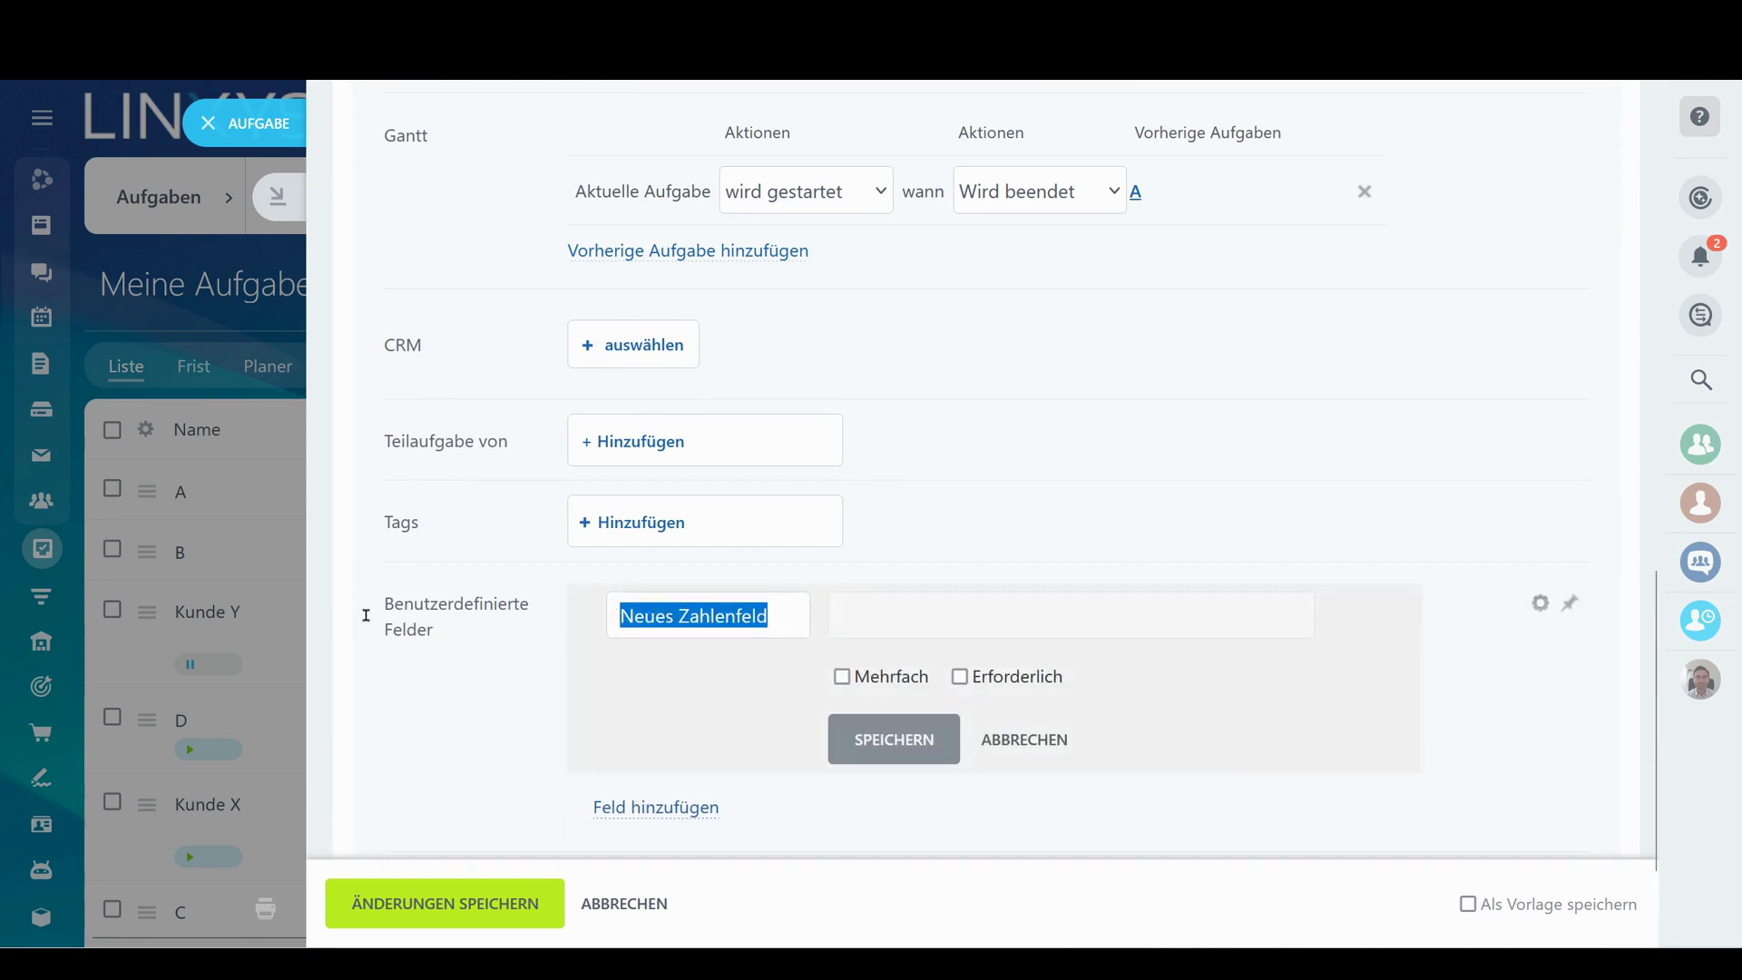
pyautogui.write('Kostenstelle')
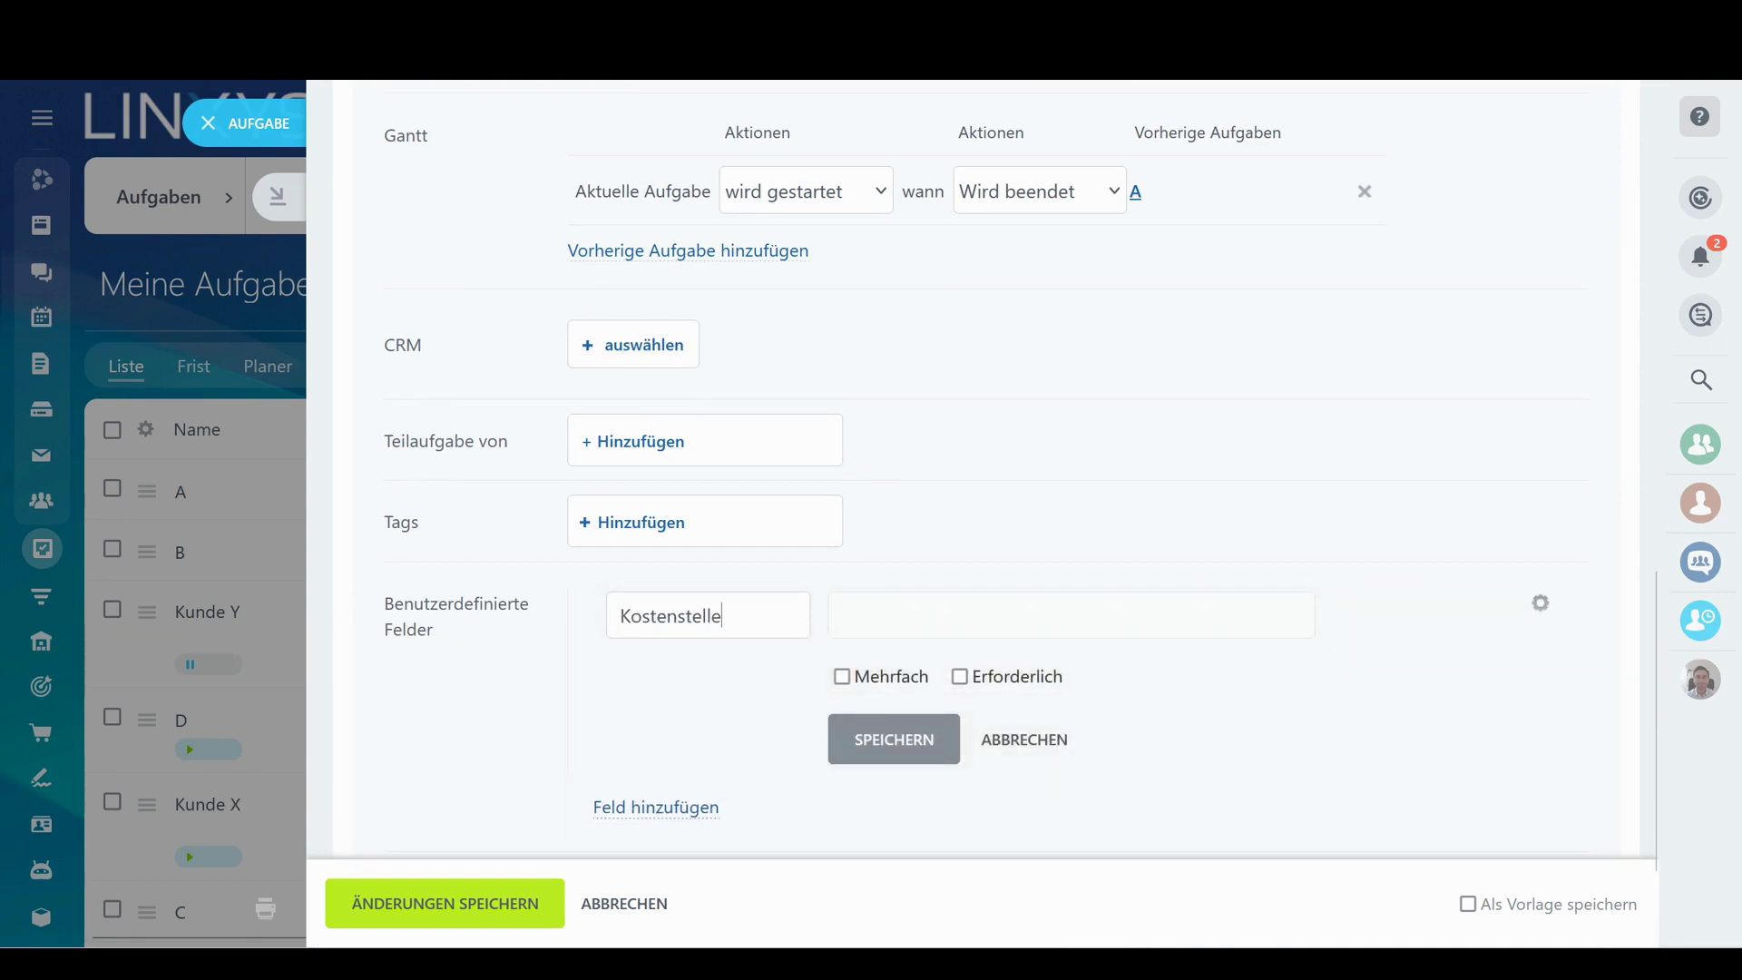
pyautogui.click(960, 677)
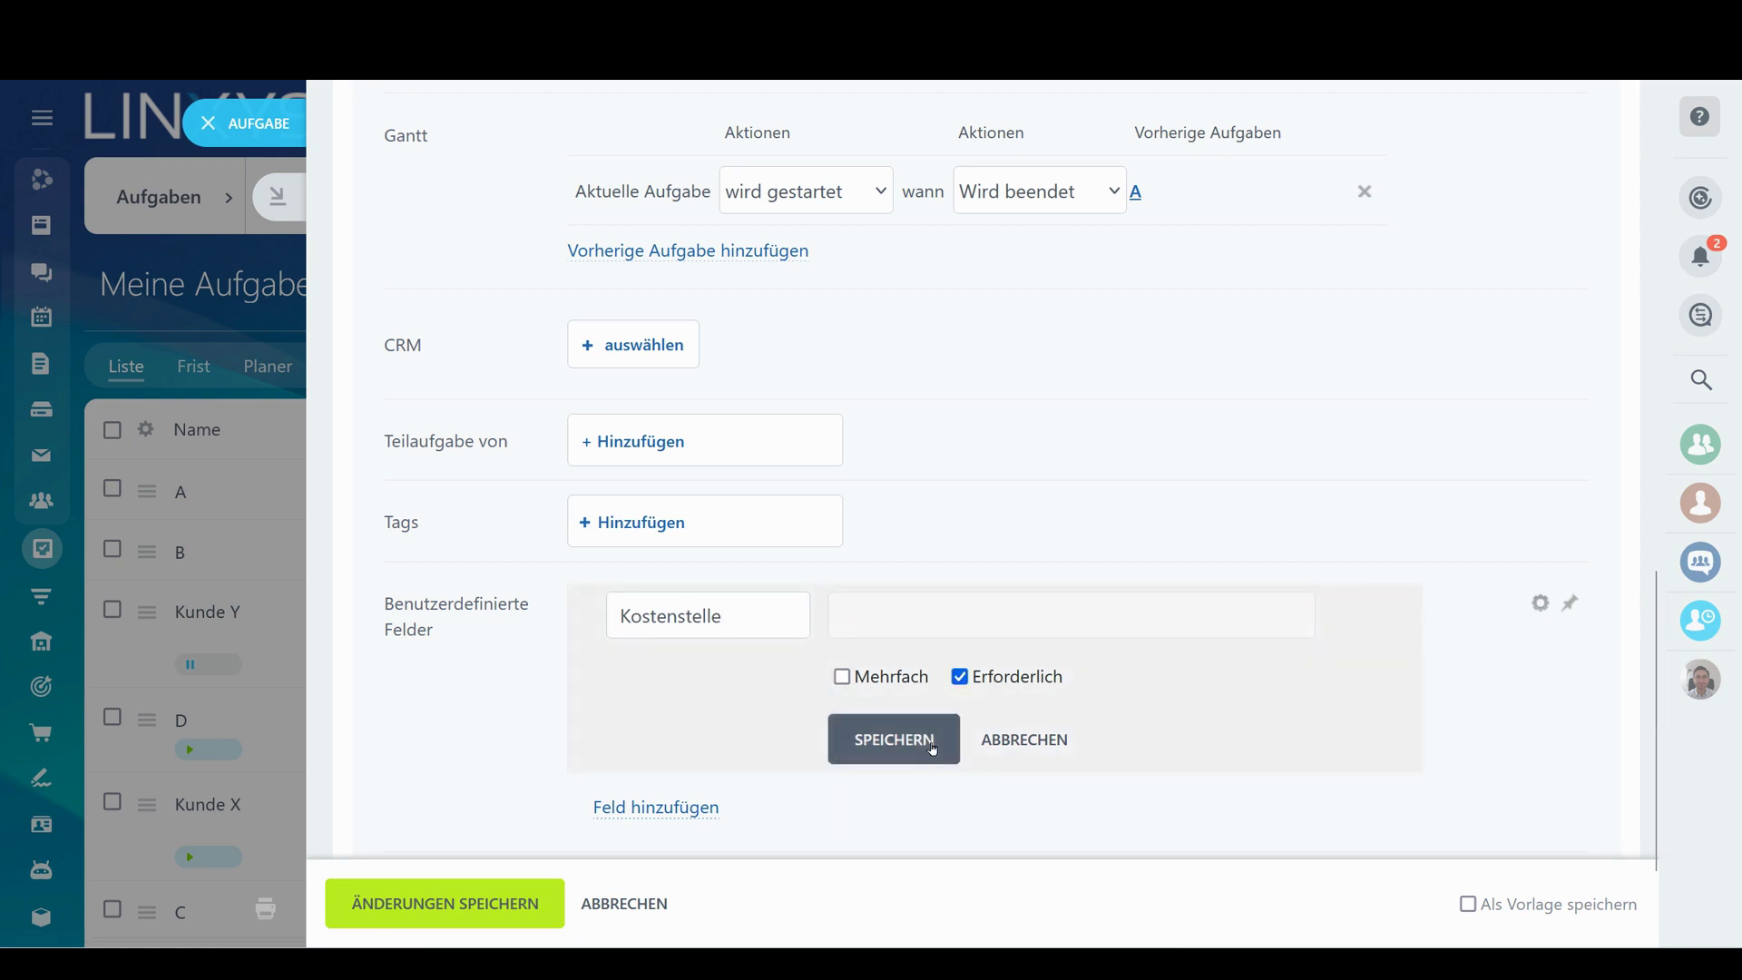
pyautogui.click(894, 740)
pyautogui.click(409, 923)
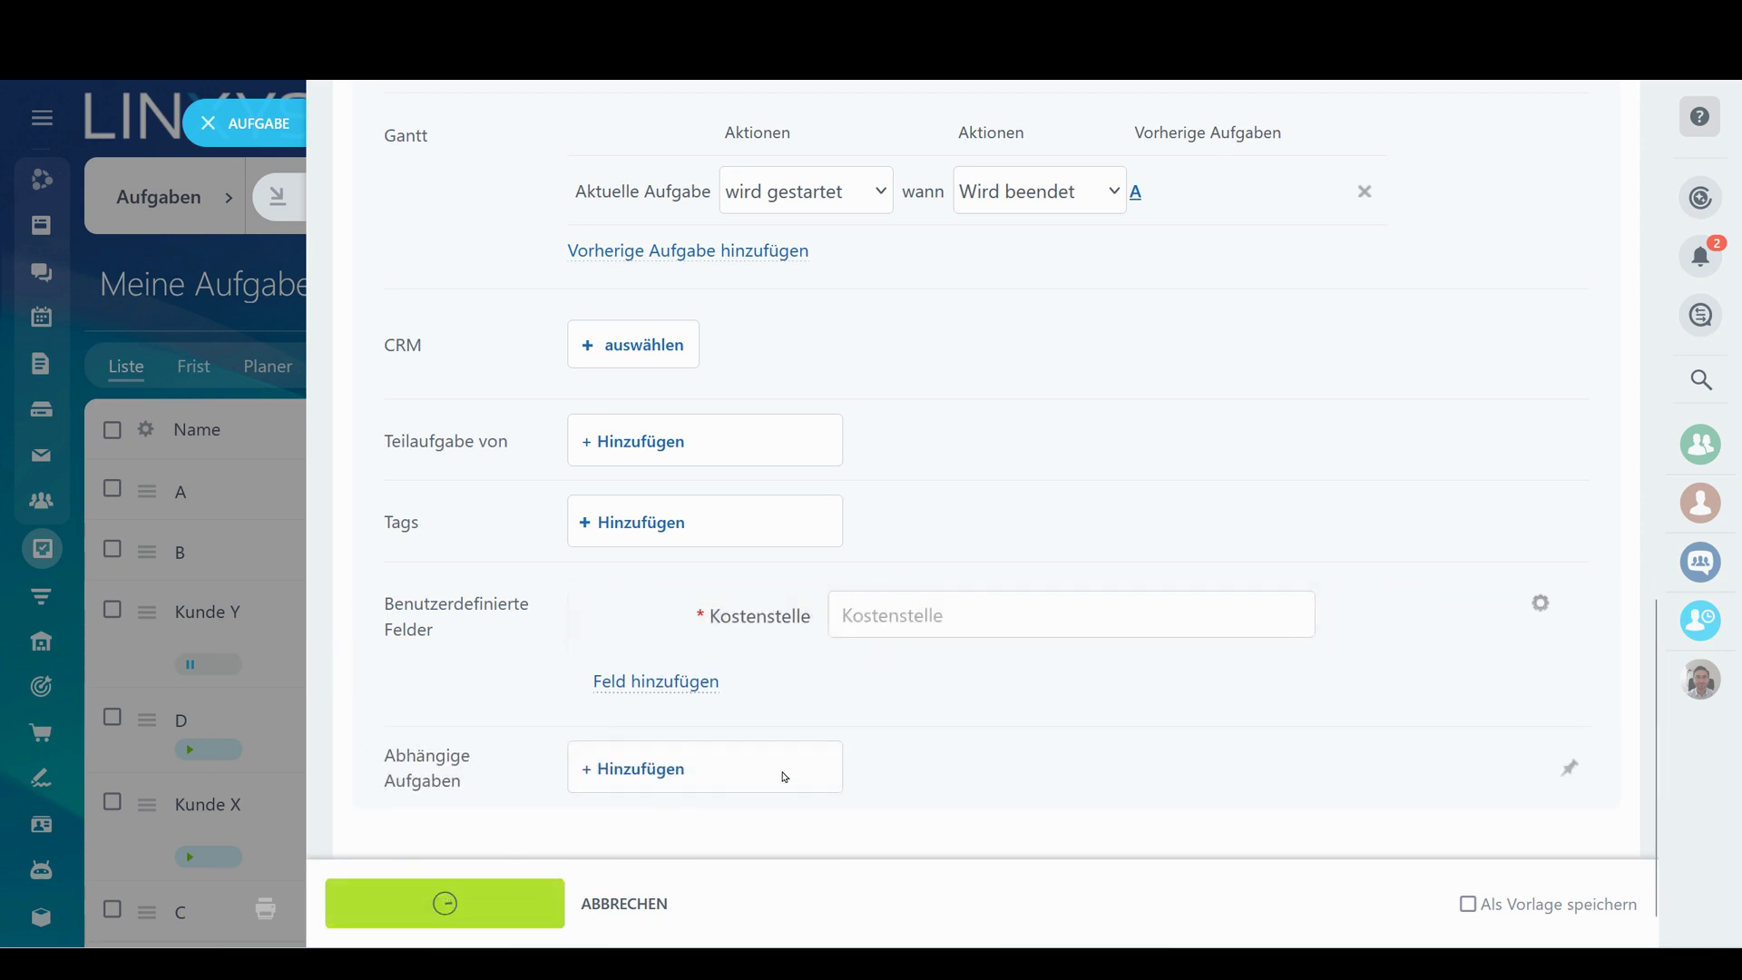
# Enter 5530 as task B's Kostenstelle value and save the task
pyautogui.moveTo(429, 191); pyautogui.dragTo(751, 186)
pyautogui.scroll(-3, 988, 413)
pyautogui.click(437, 783)
pyautogui.scroll(-10, 940, 505)
pyautogui.click(964, 557)
pyautogui.write('5')
pyautogui.hotkey('ctrl', 'Return')
pyautogui.scroll(-4, 1146, 346)
pyautogui.scroll(4, 816, 363)
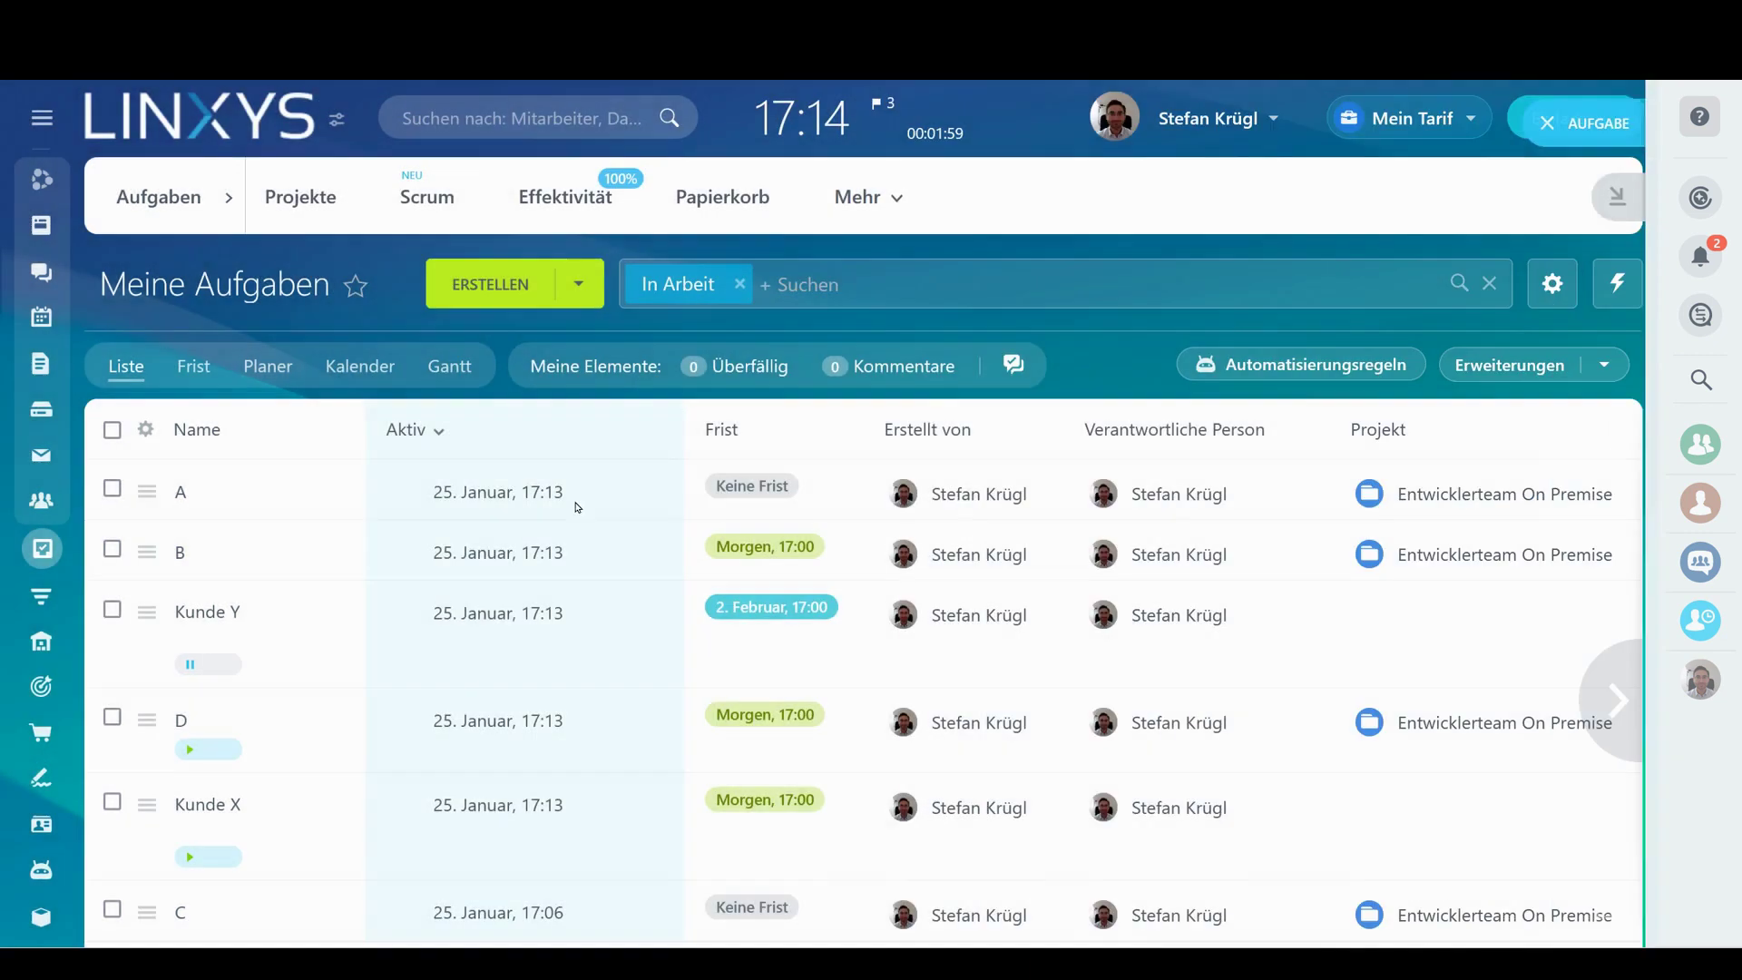
# Back in the task list, open the filter's field list, then reload the page
pyautogui.click(255, 129)
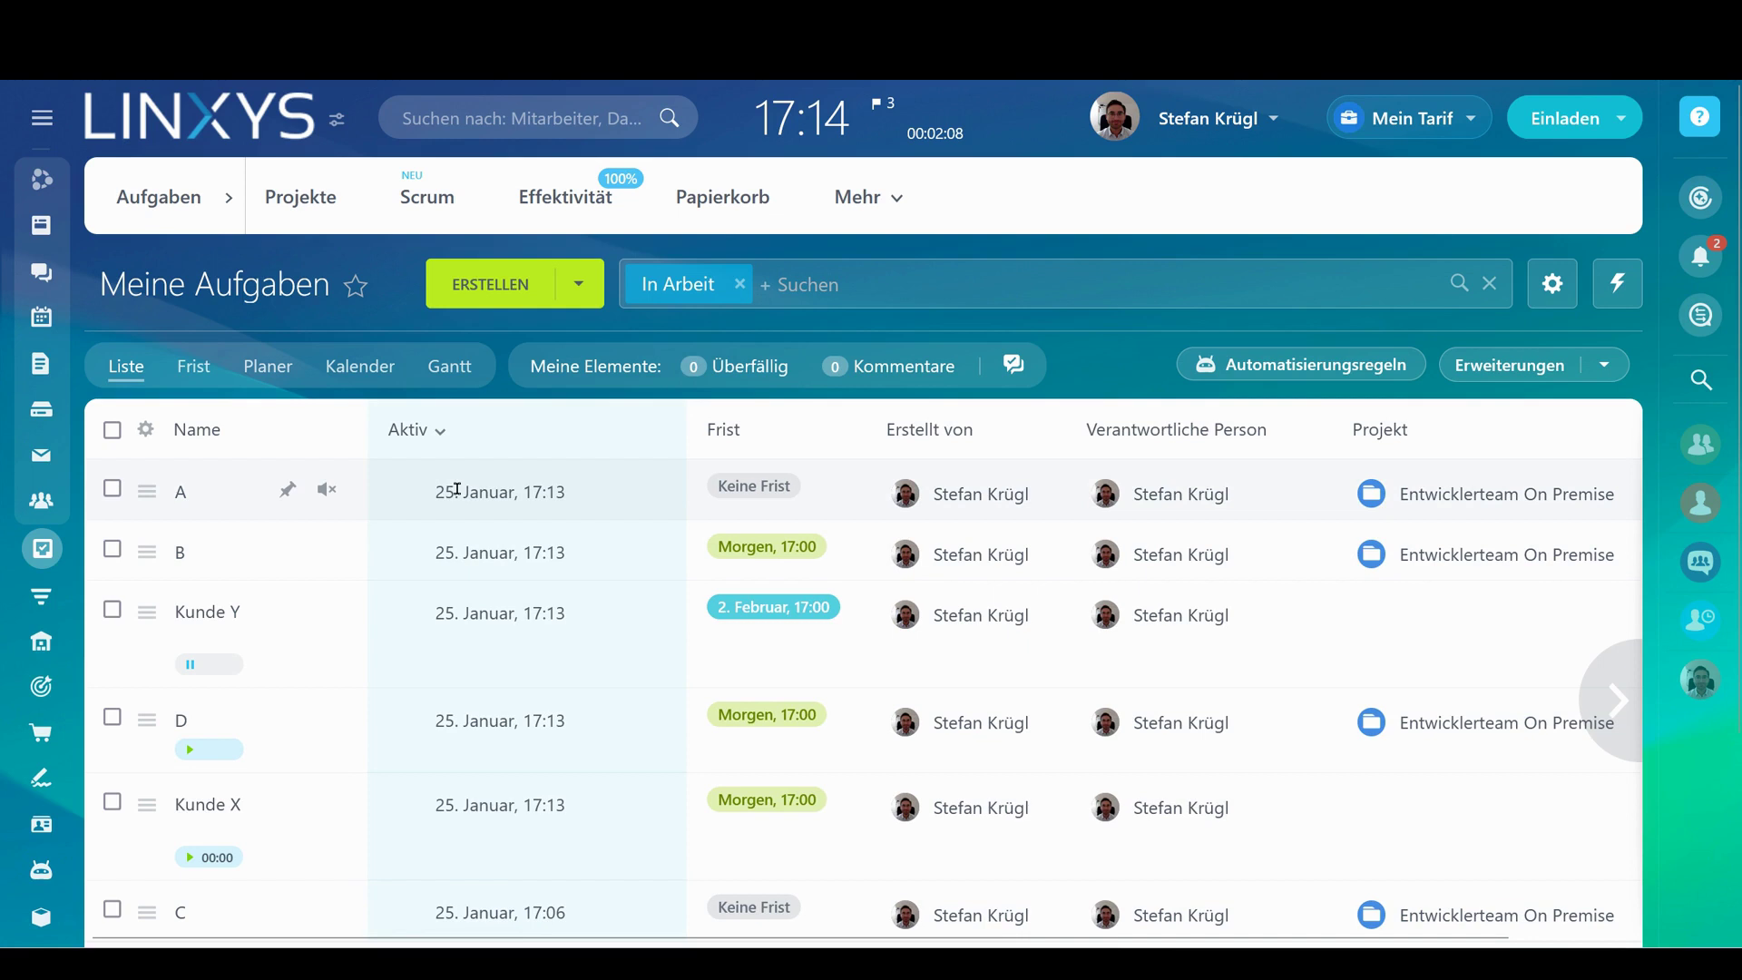
pyautogui.scroll(-3, 635, 535)
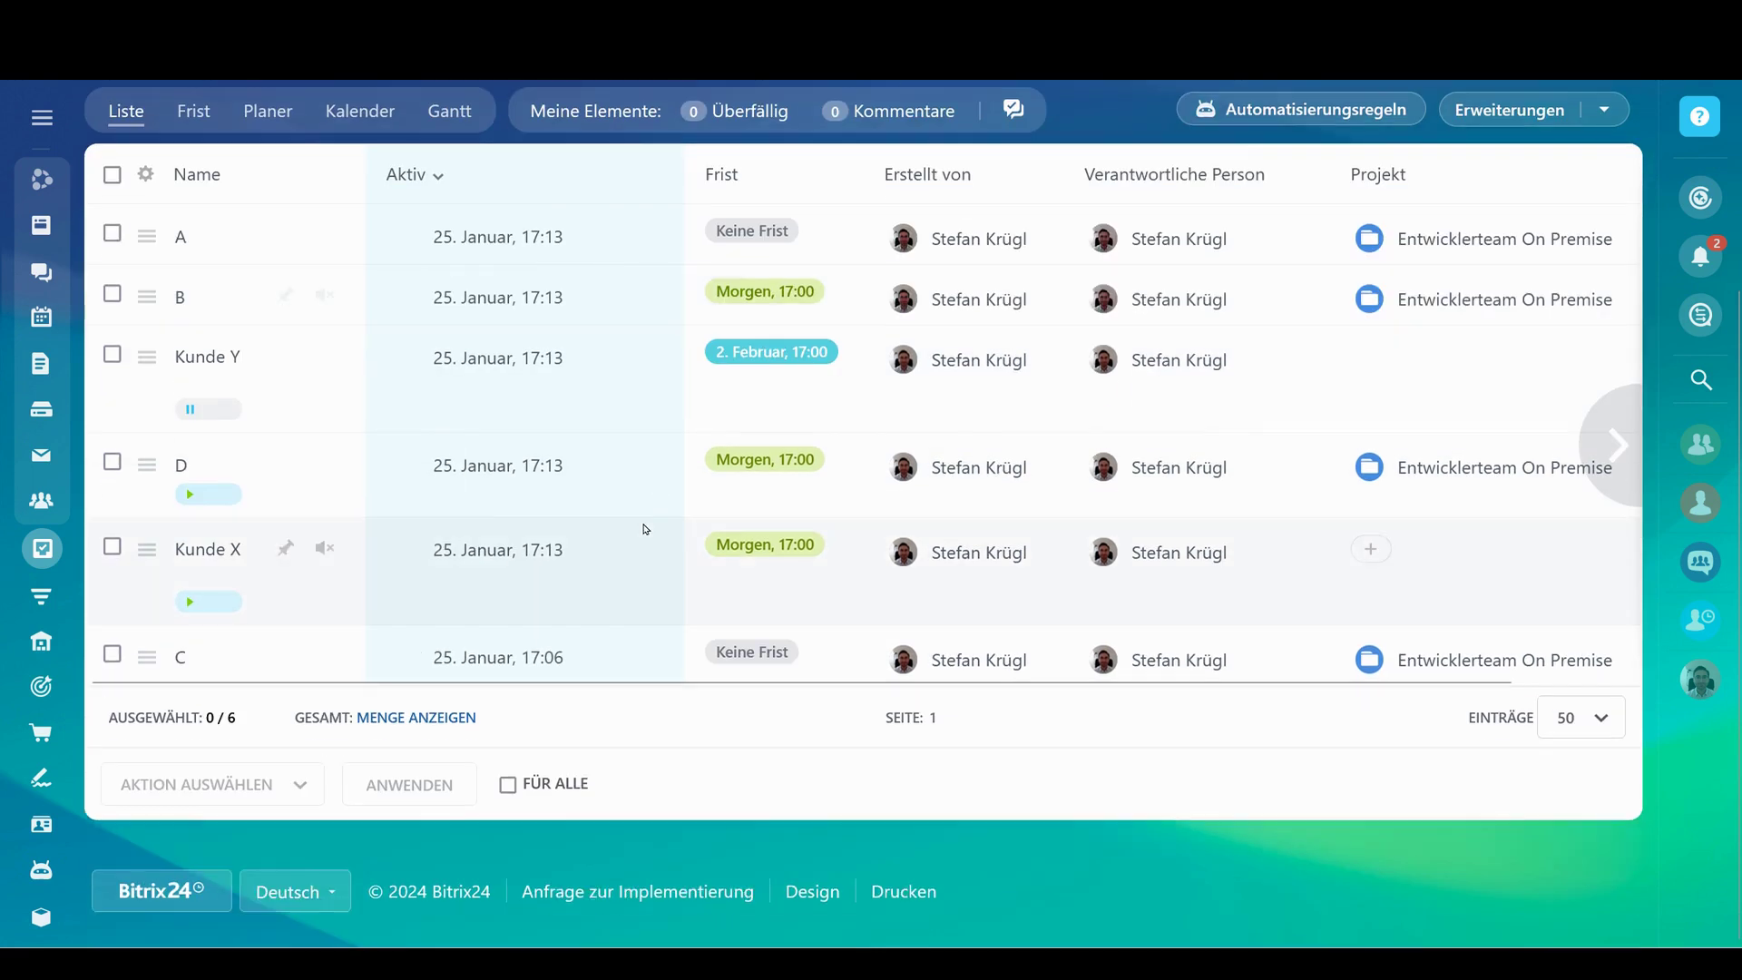
pyautogui.scroll(2, 645, 529)
pyautogui.click(863, 167)
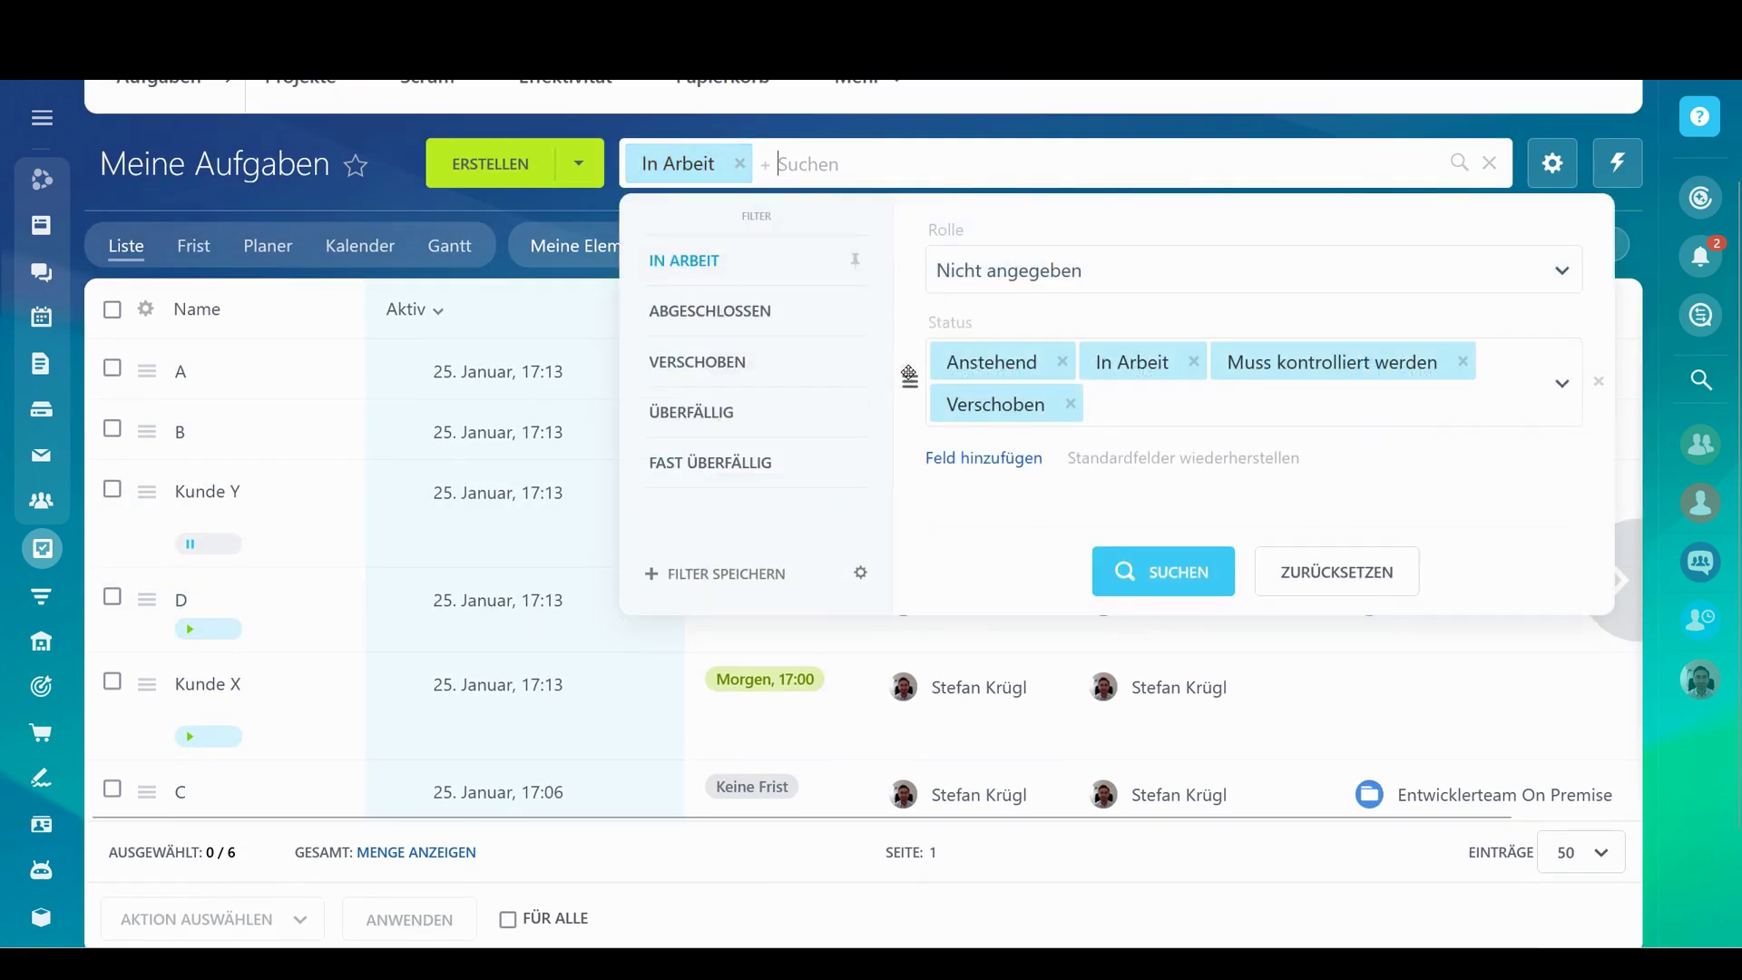
pyautogui.click(1002, 459)
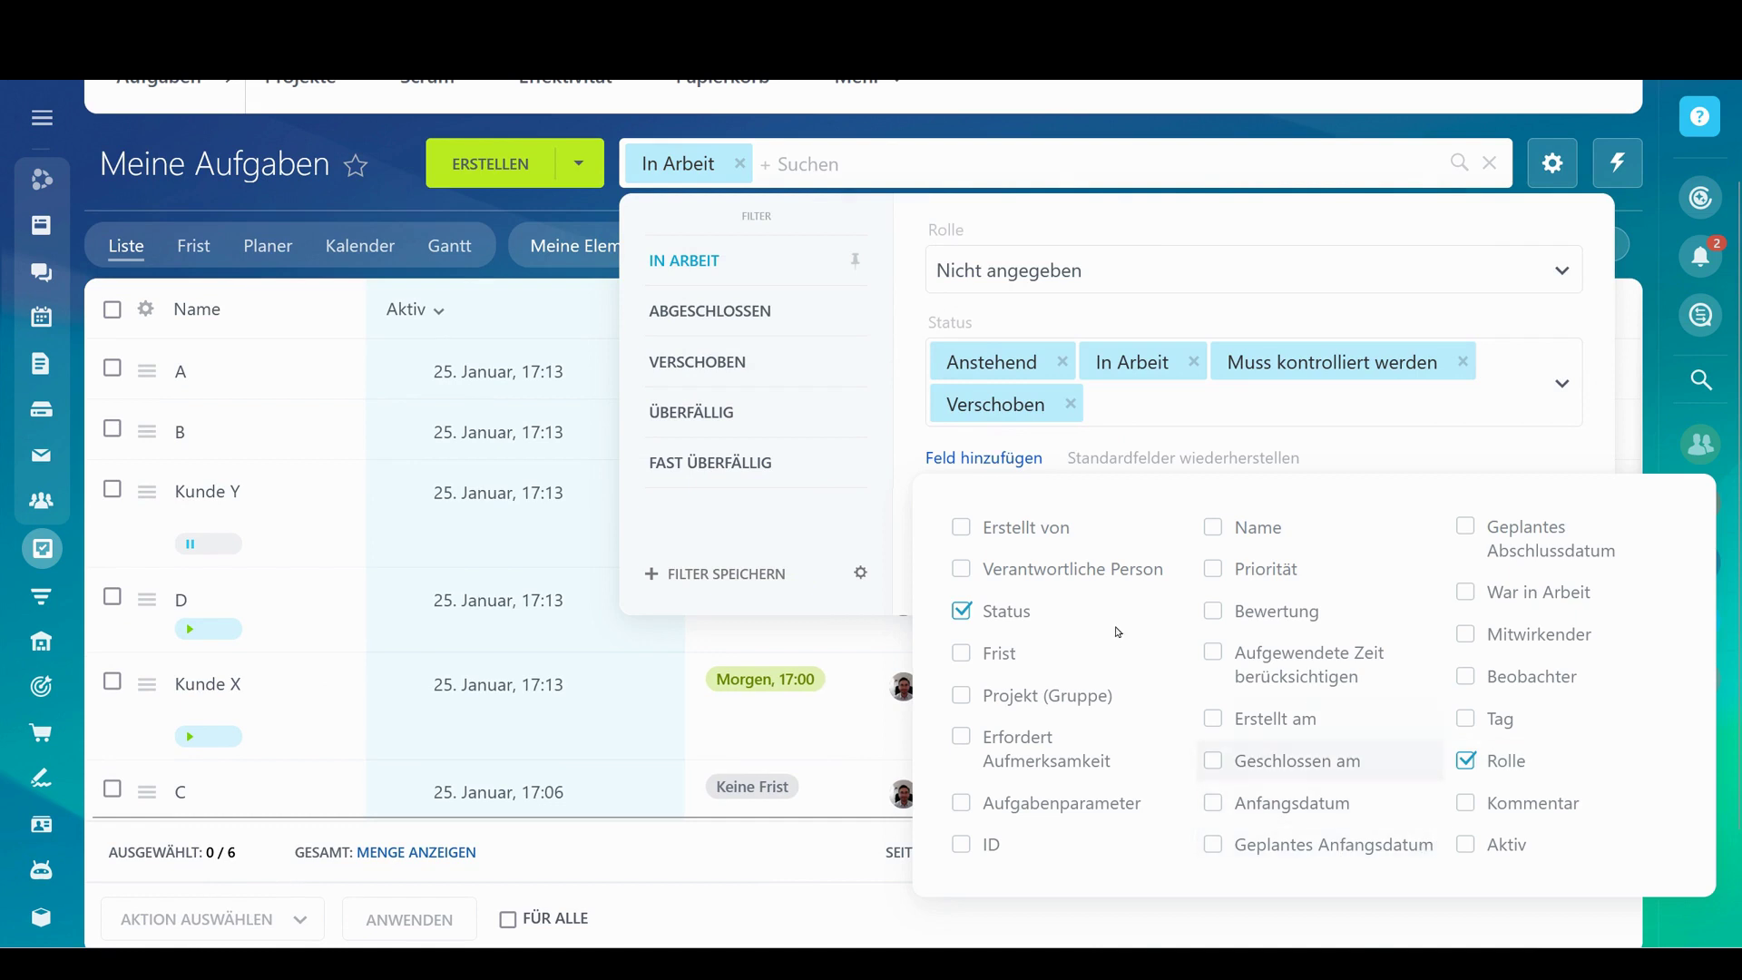
pyautogui.click(138, 109)
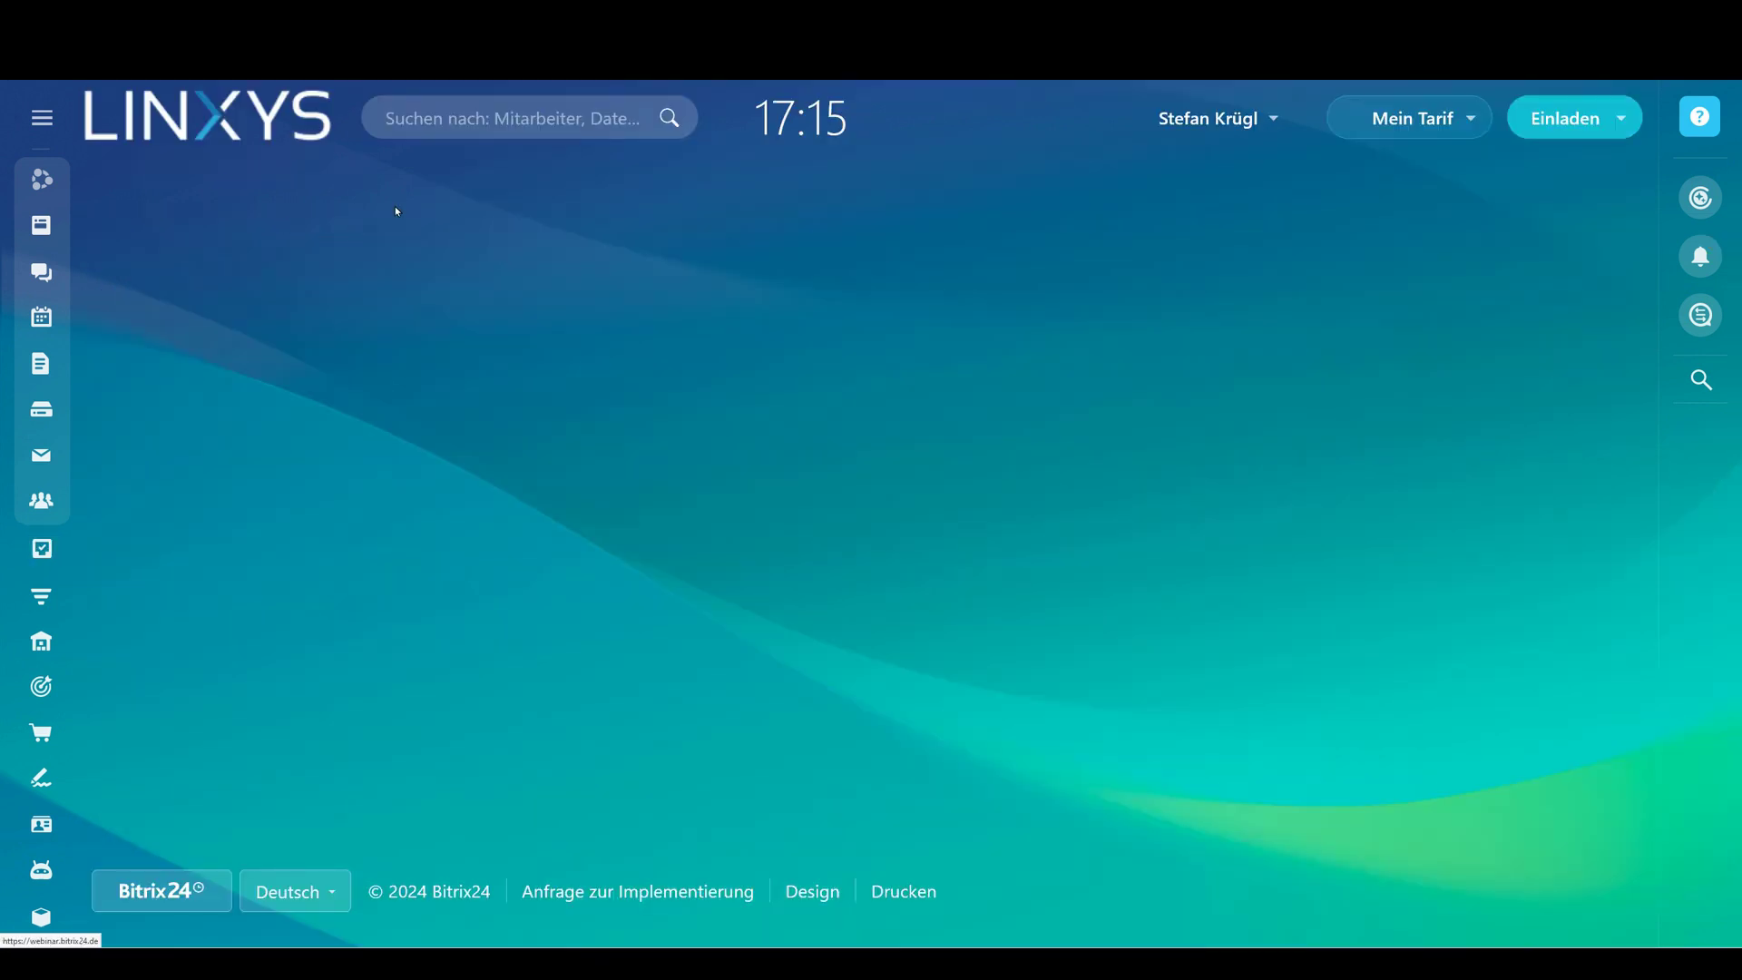
# Add Kostenstelle to the task filter with value 5530 and run the search
pyautogui.click(876, 272)
pyautogui.click(1002, 576)
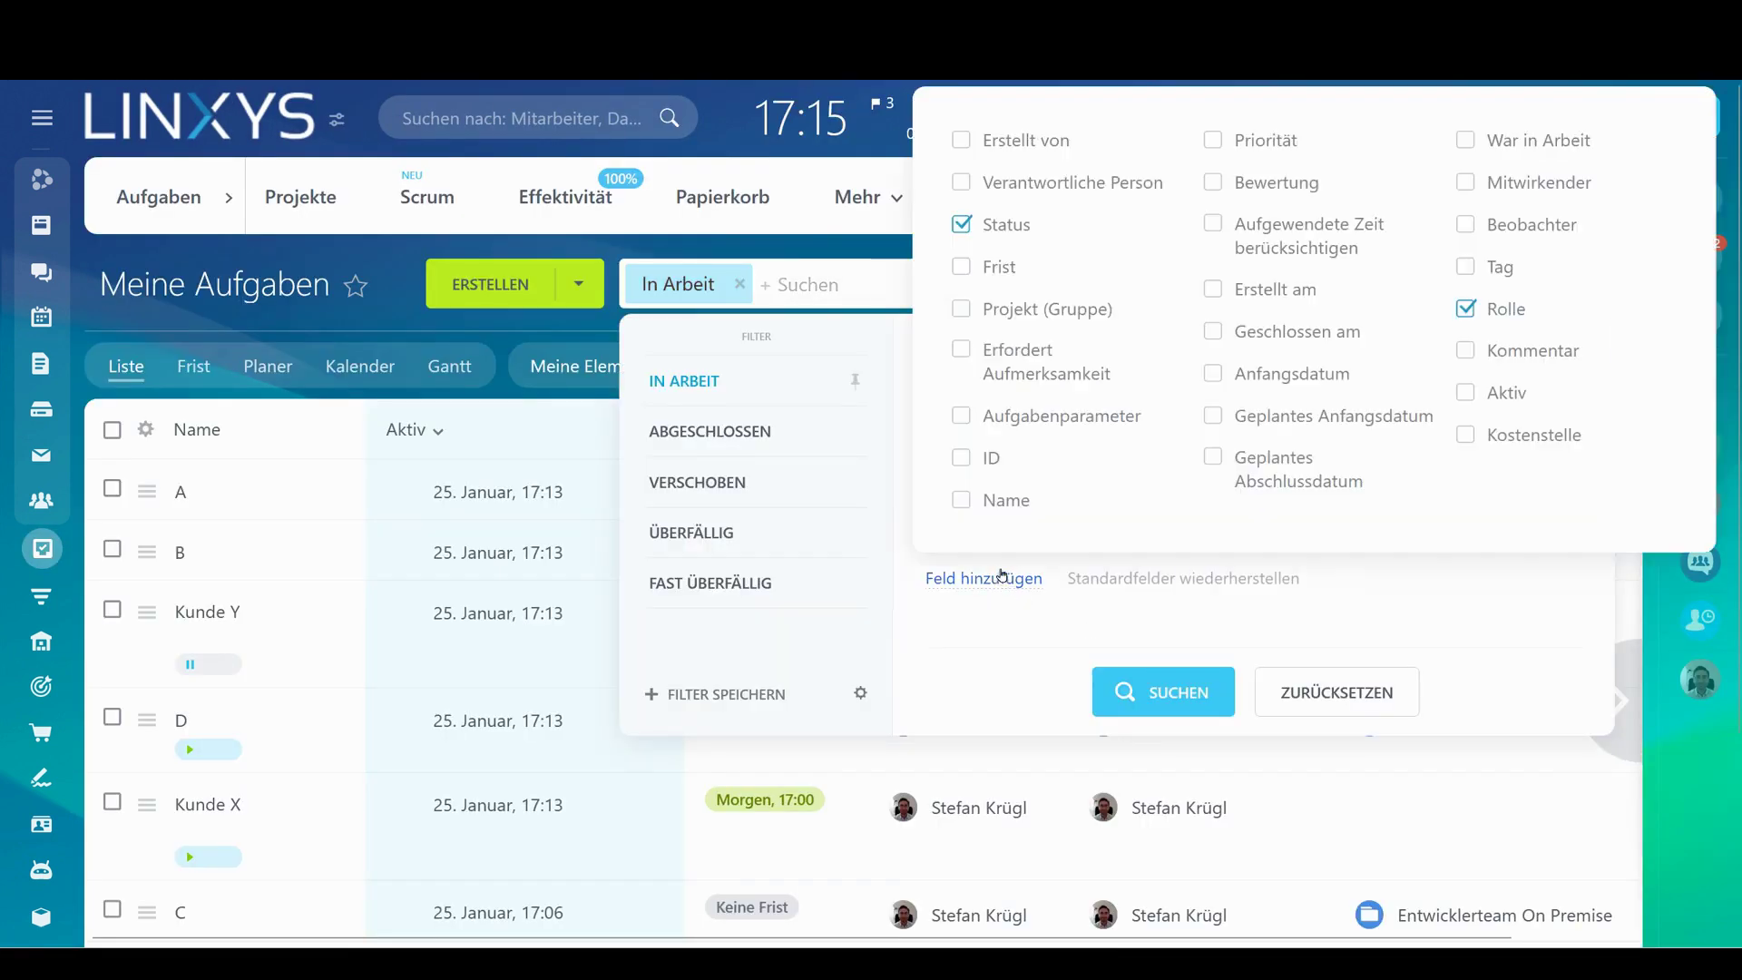
pyautogui.click(1501, 441)
pyautogui.click(1147, 620)
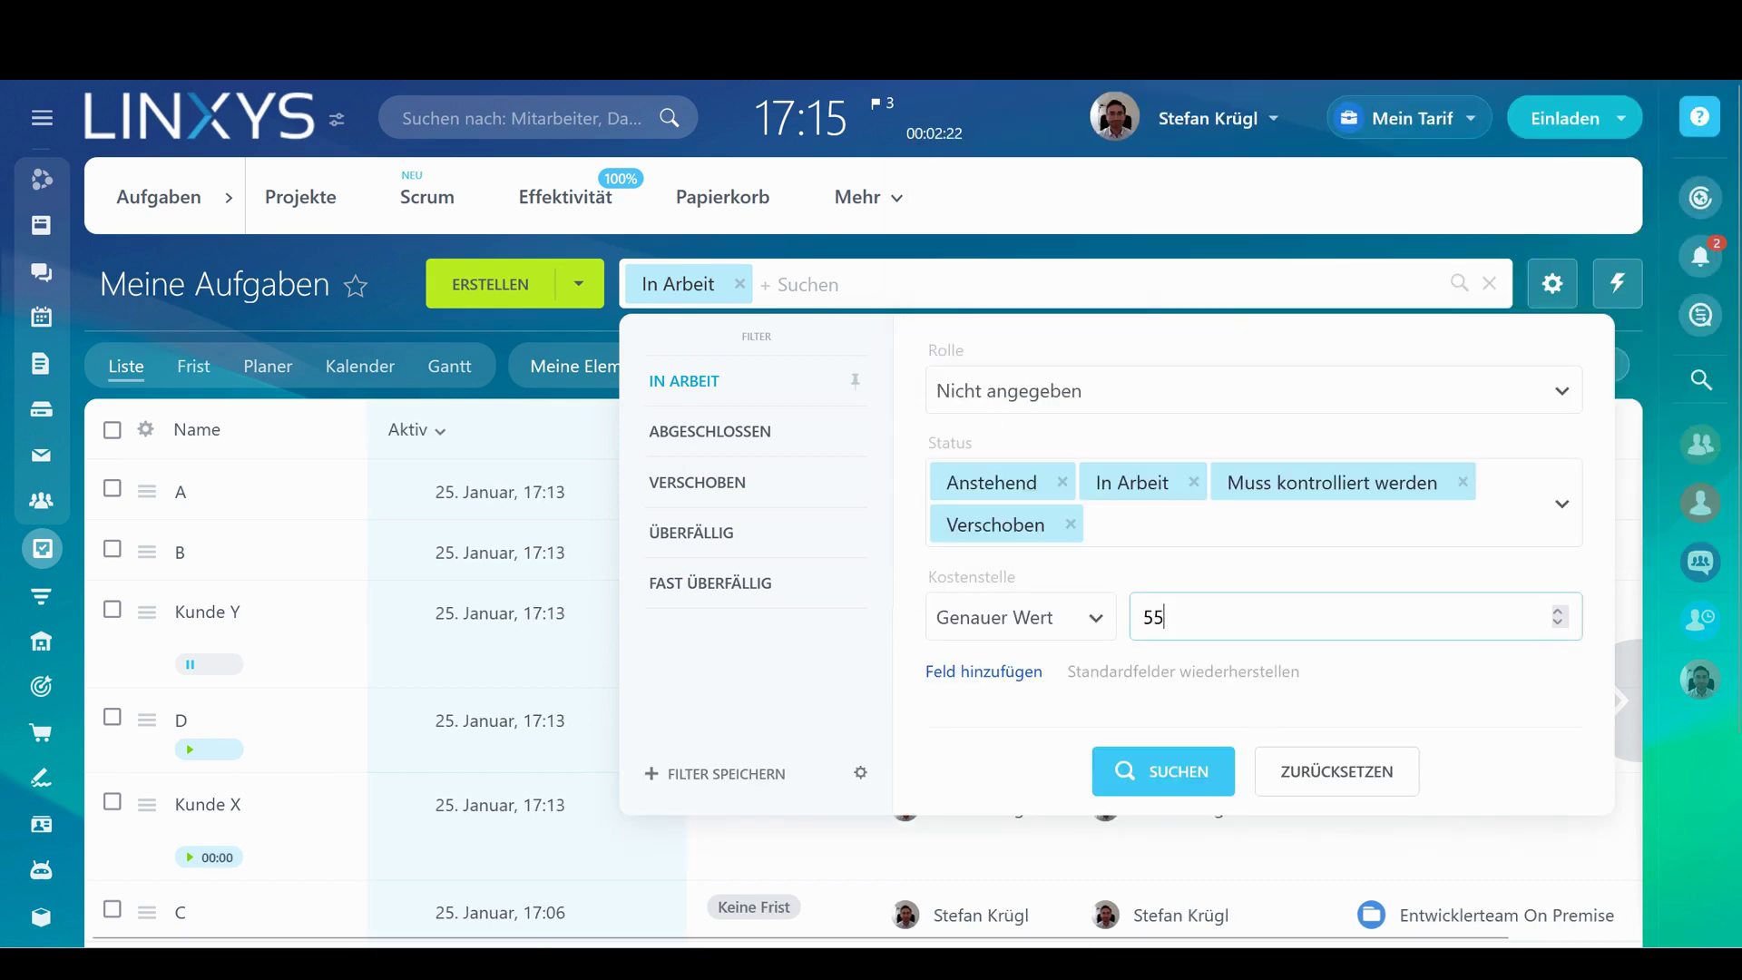
pyautogui.click(1226, 777)
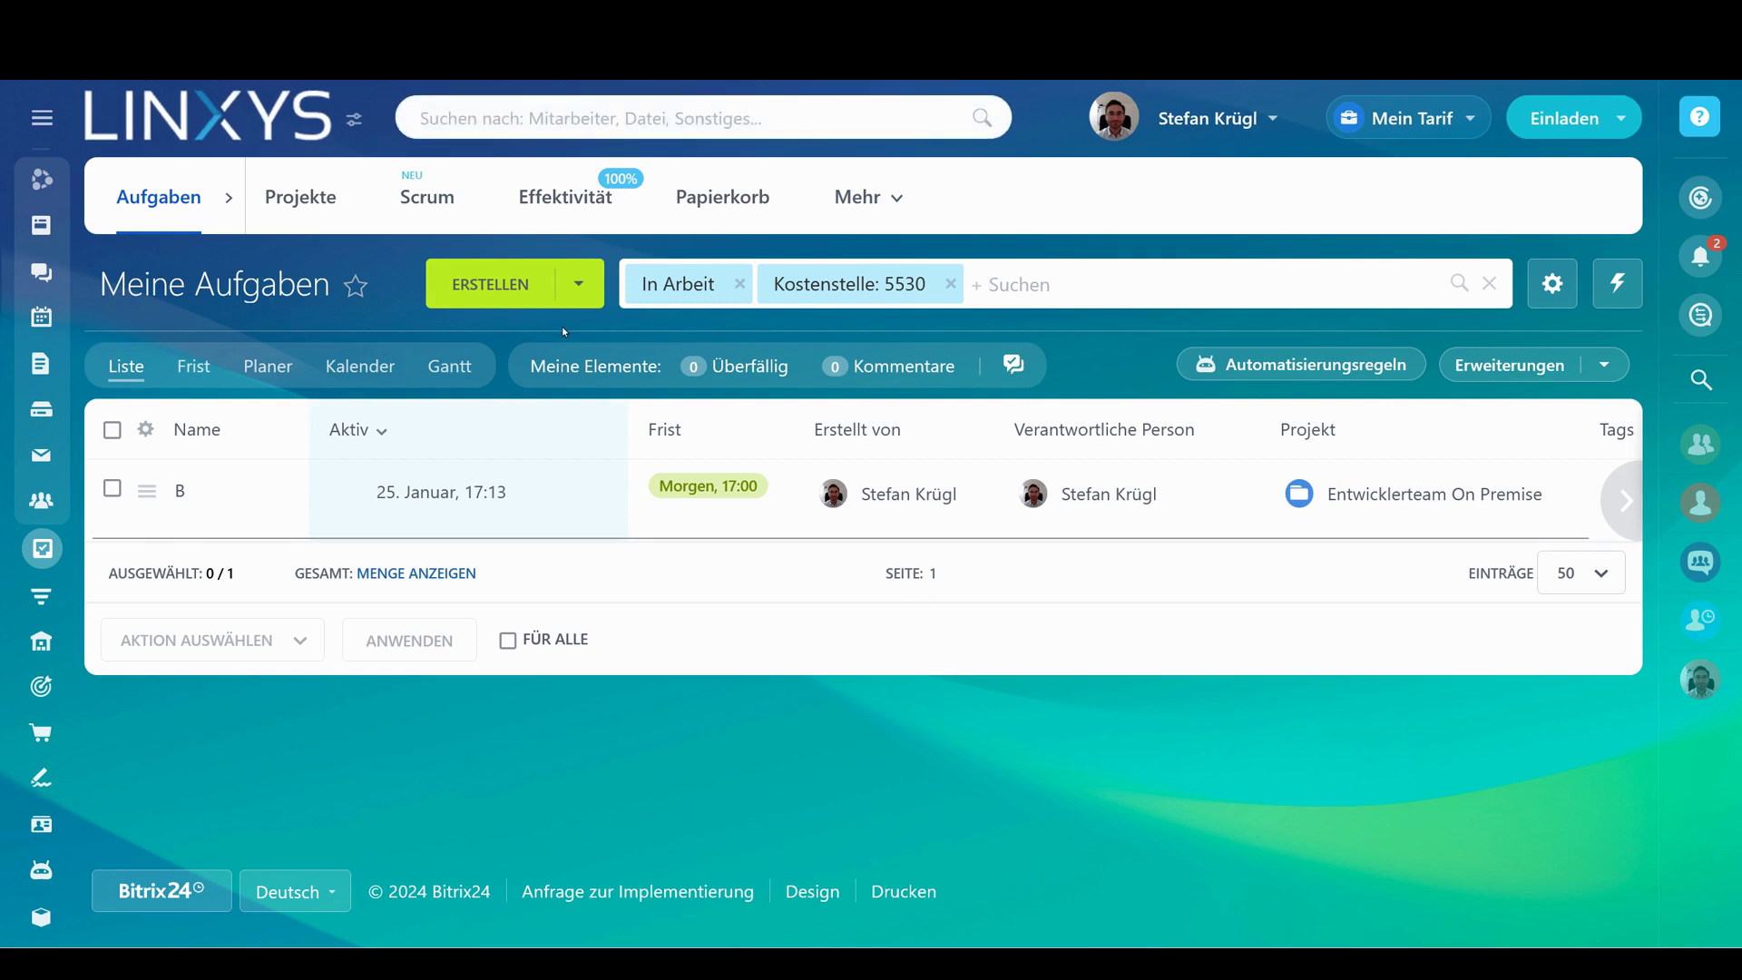
# Search the header for 'kunde' and 'RE5030', then go to the Bitrix24 pricing page
pyautogui.write('kunde')
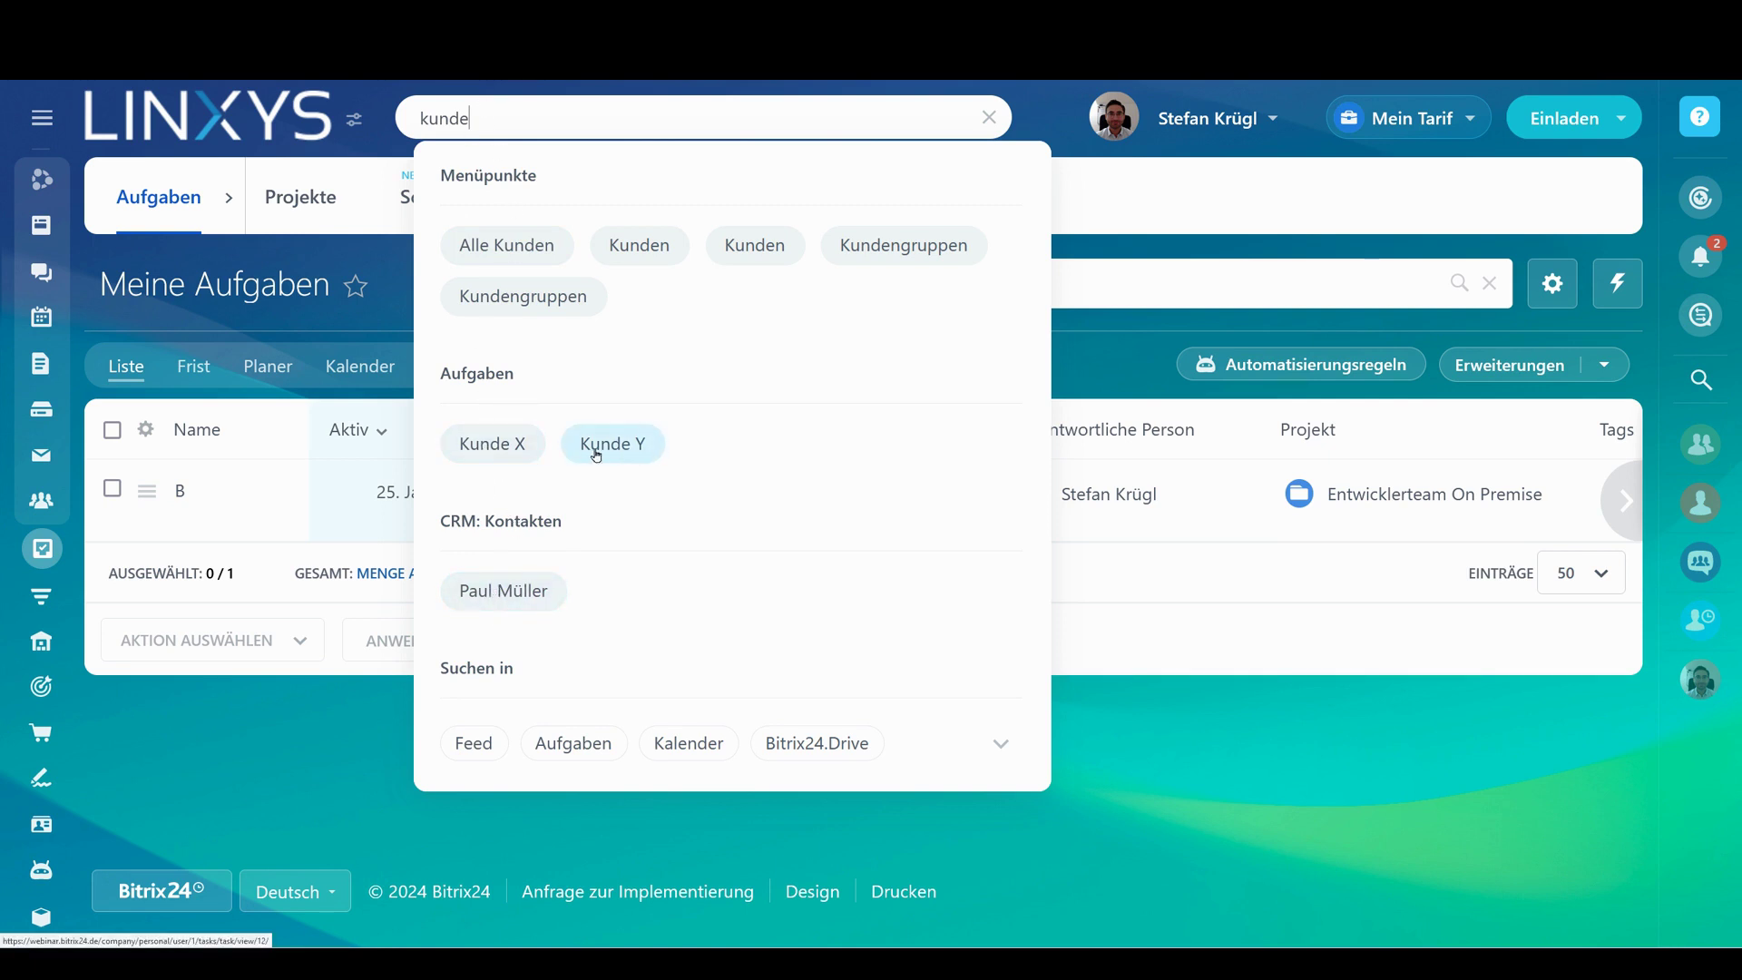
pyautogui.moveTo(470, 119); pyautogui.dragTo(417, 120)
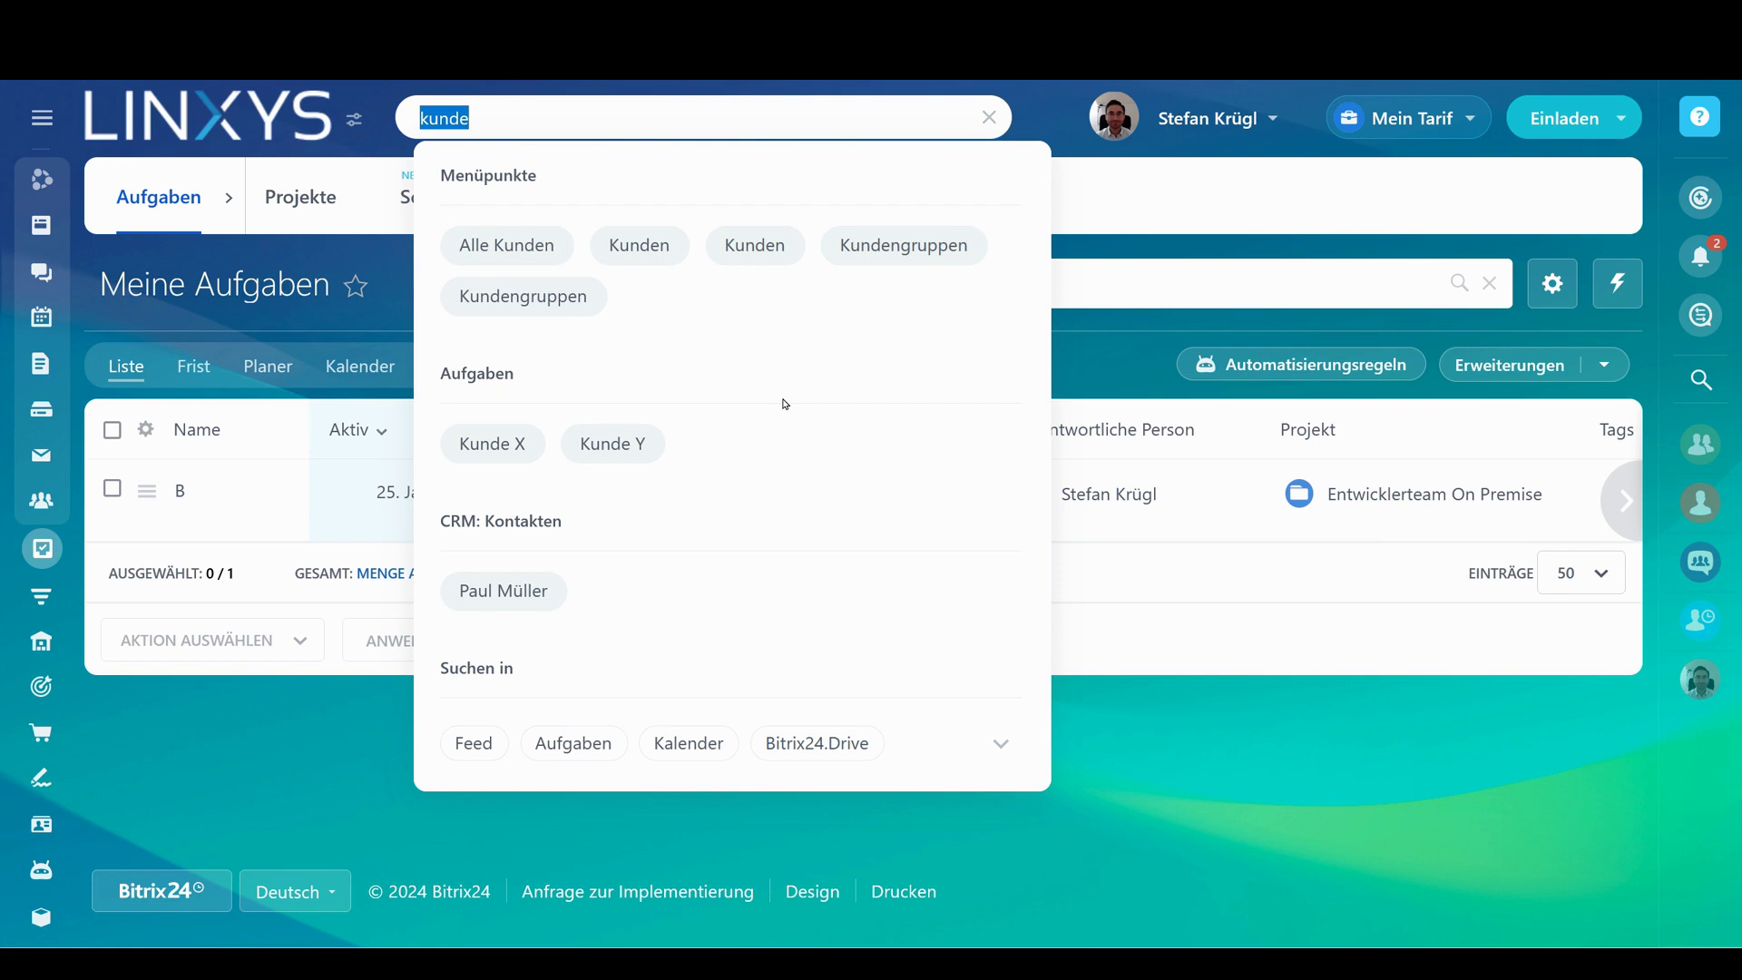
pyautogui.write('RE')
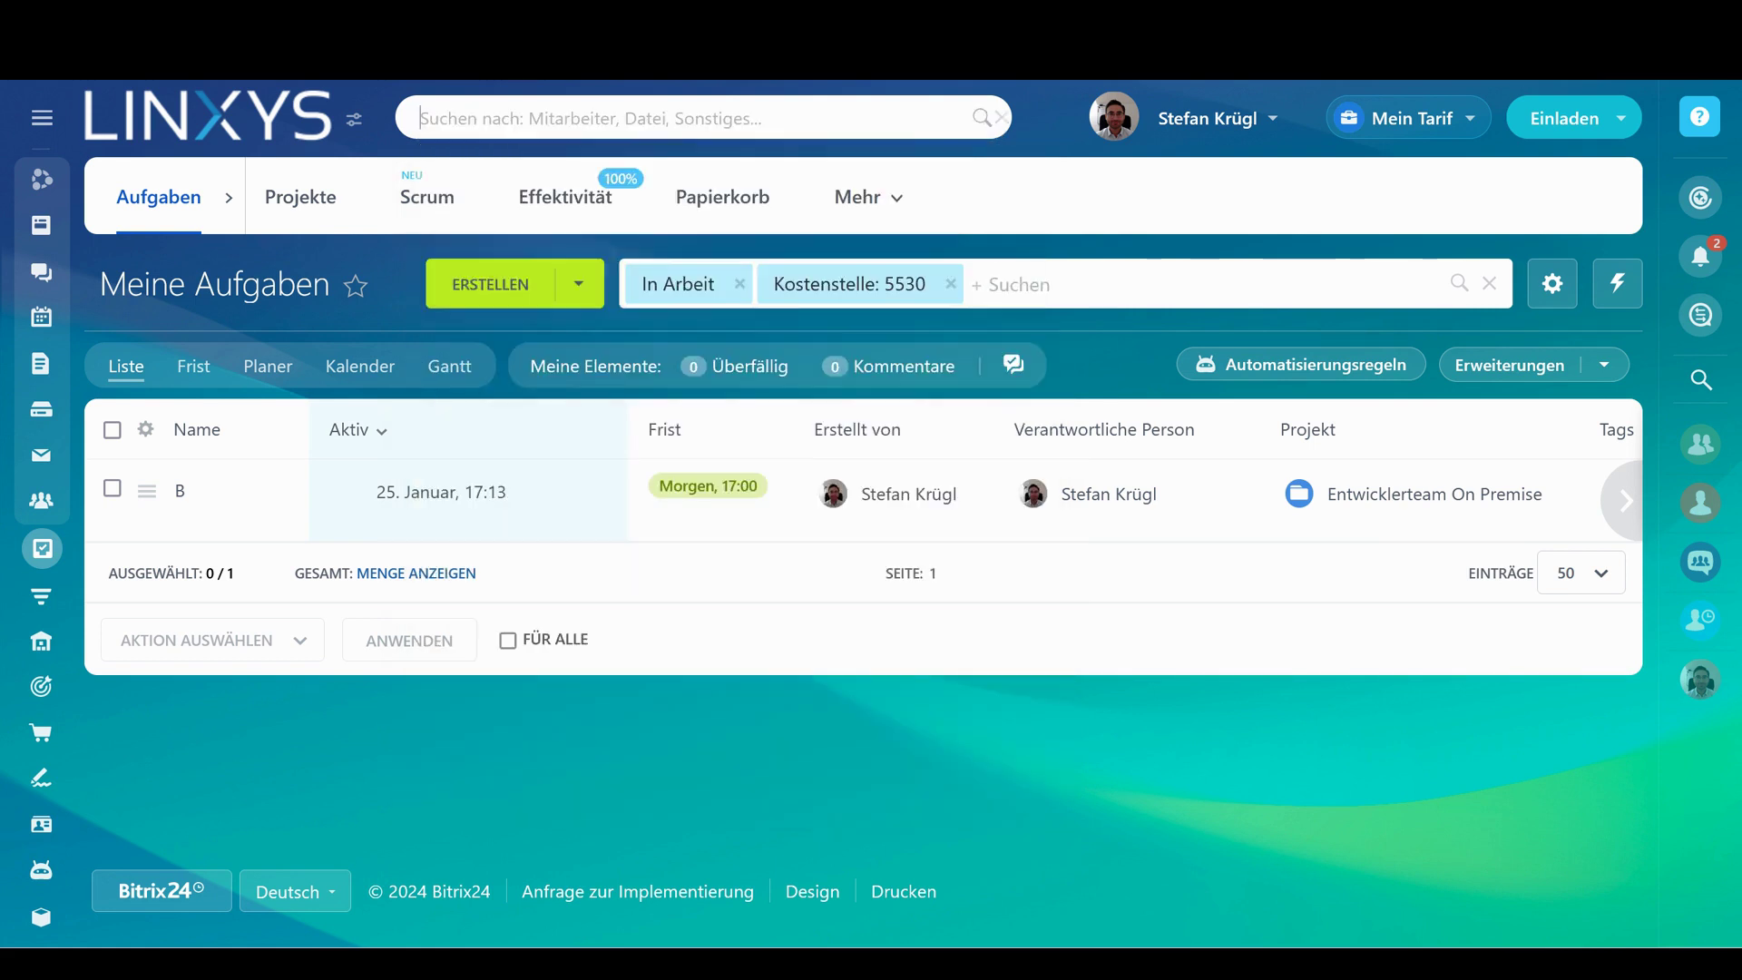
pyautogui.write('5030')
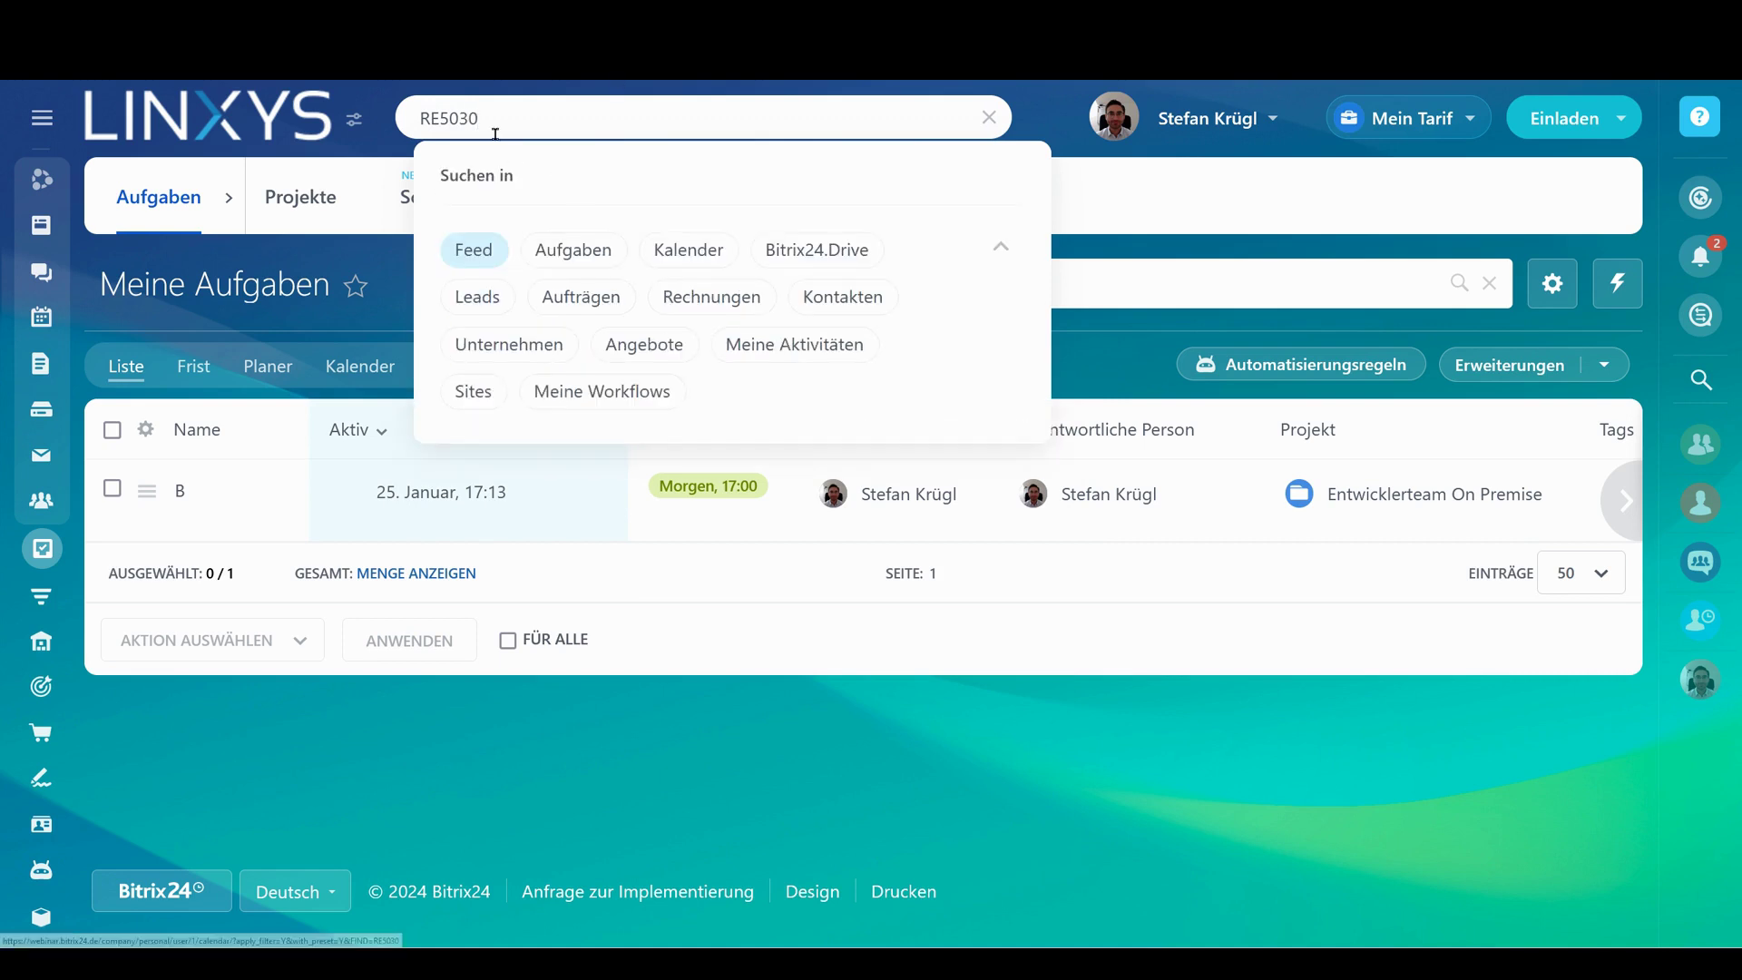
pyautogui.moveTo(481, 118); pyautogui.dragTo(419, 118)
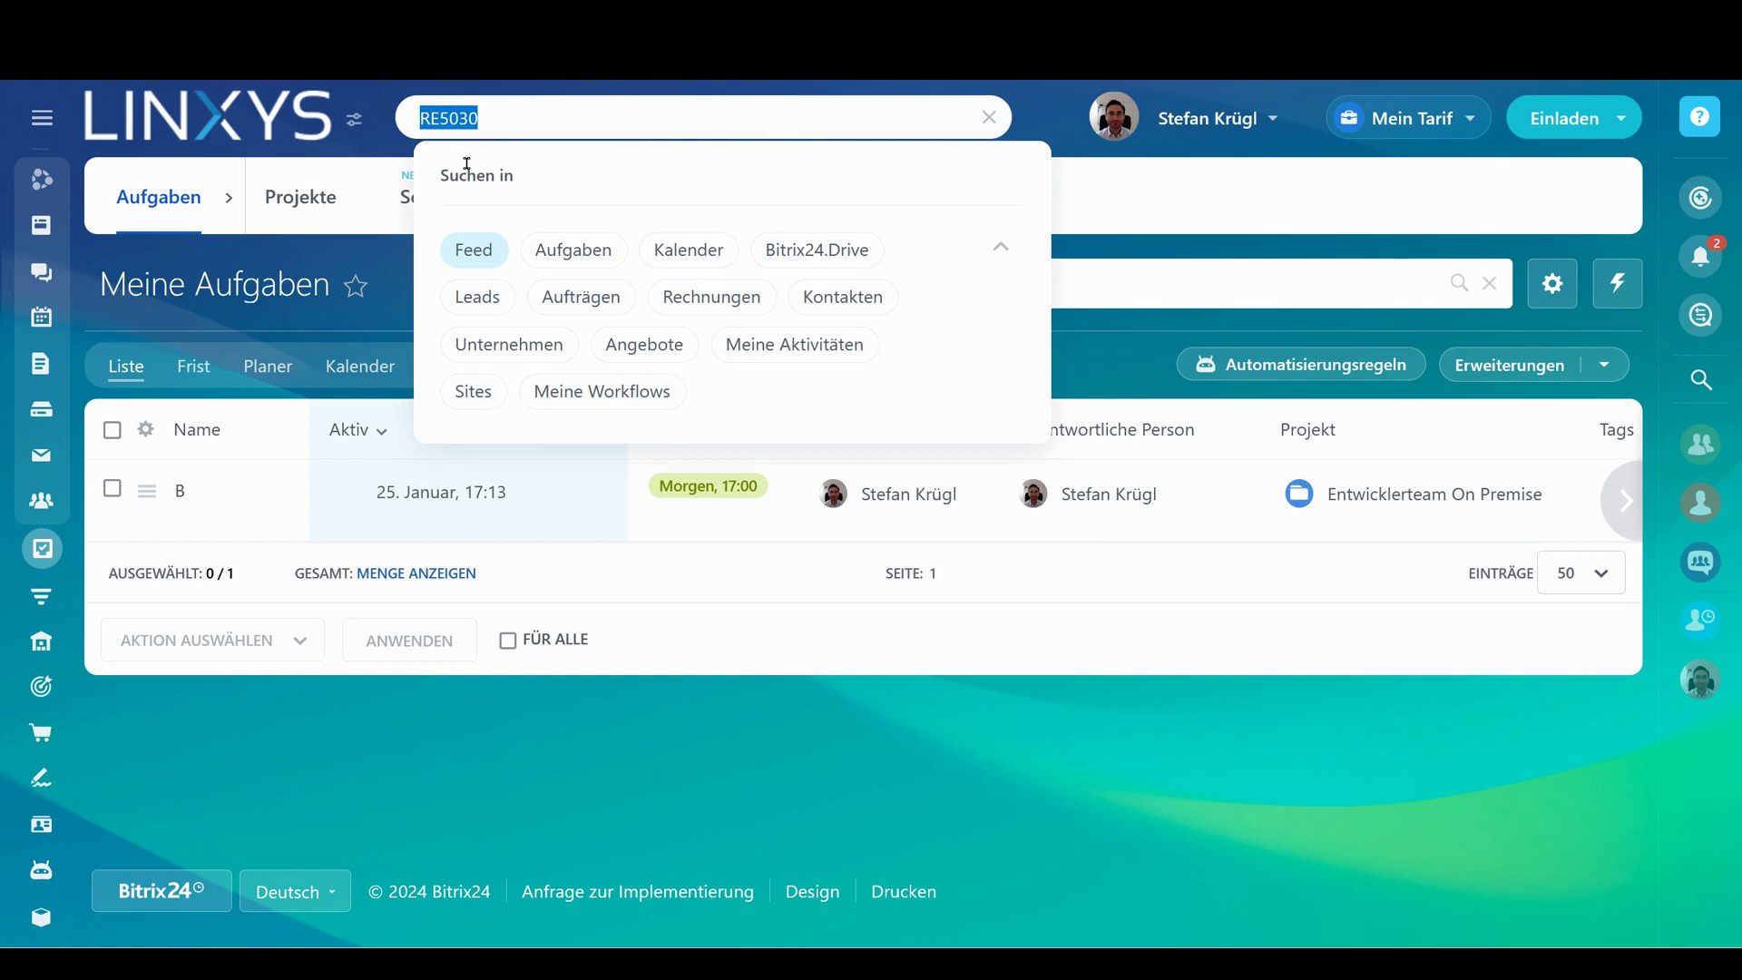
pyautogui.moveTo(508, 118); pyautogui.dragTo(426, 118)
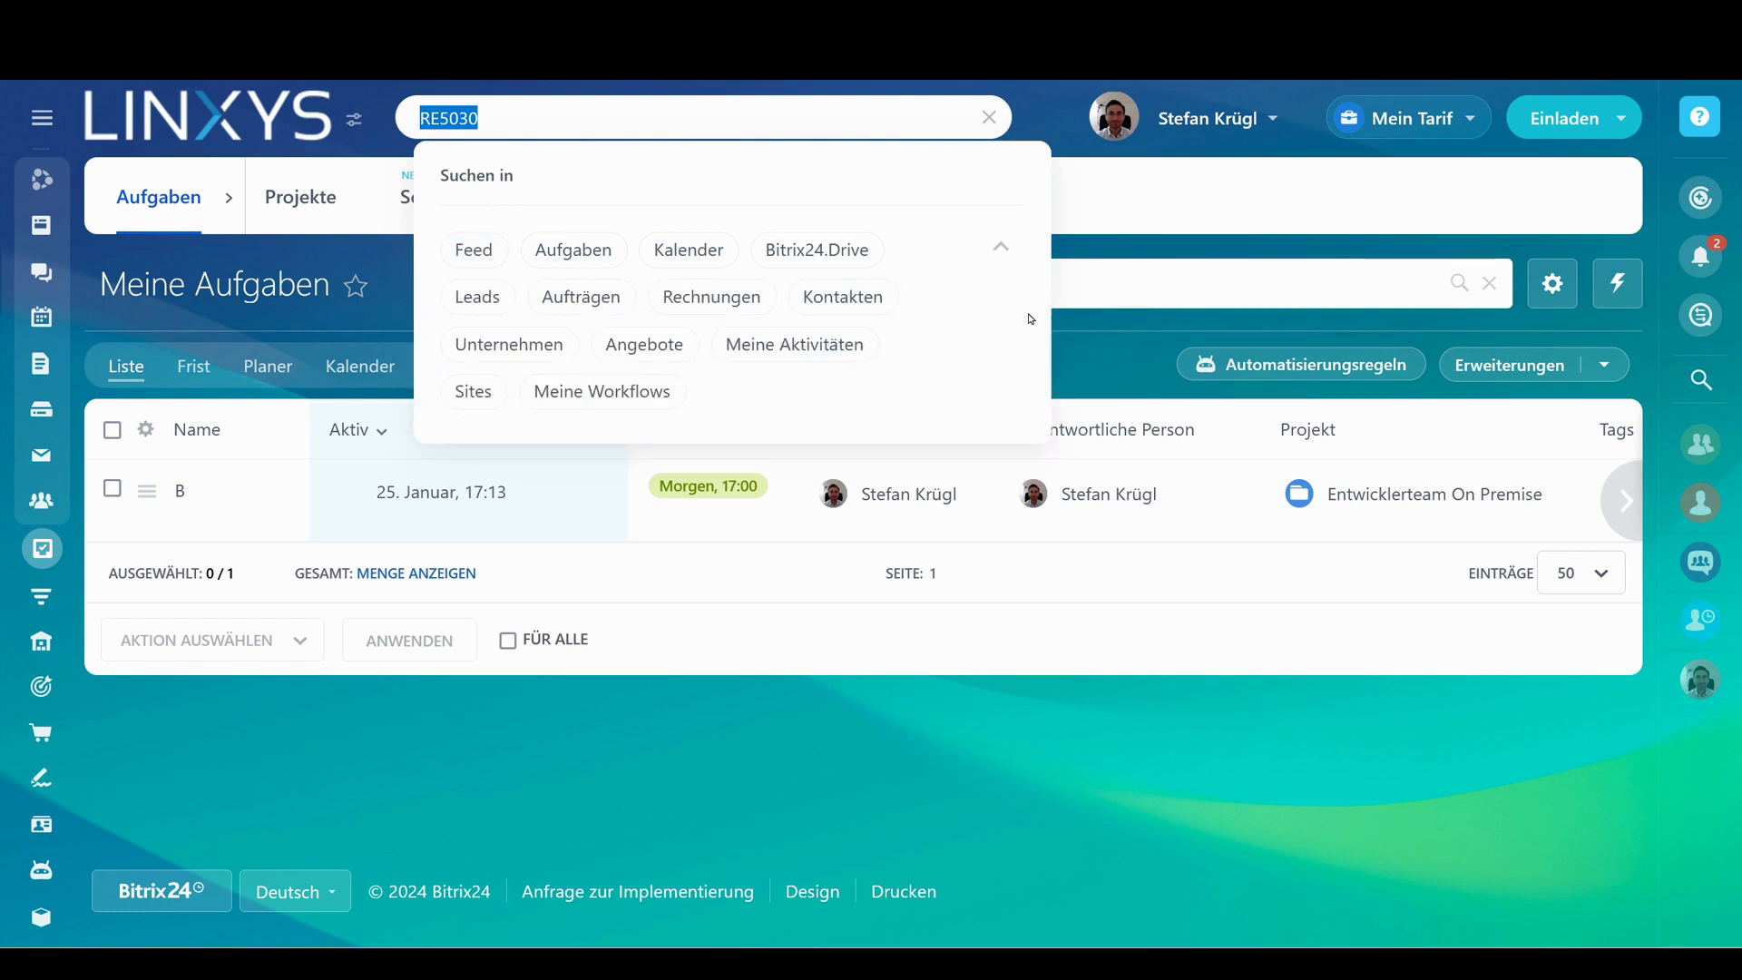
pyautogui.click(1108, 340)
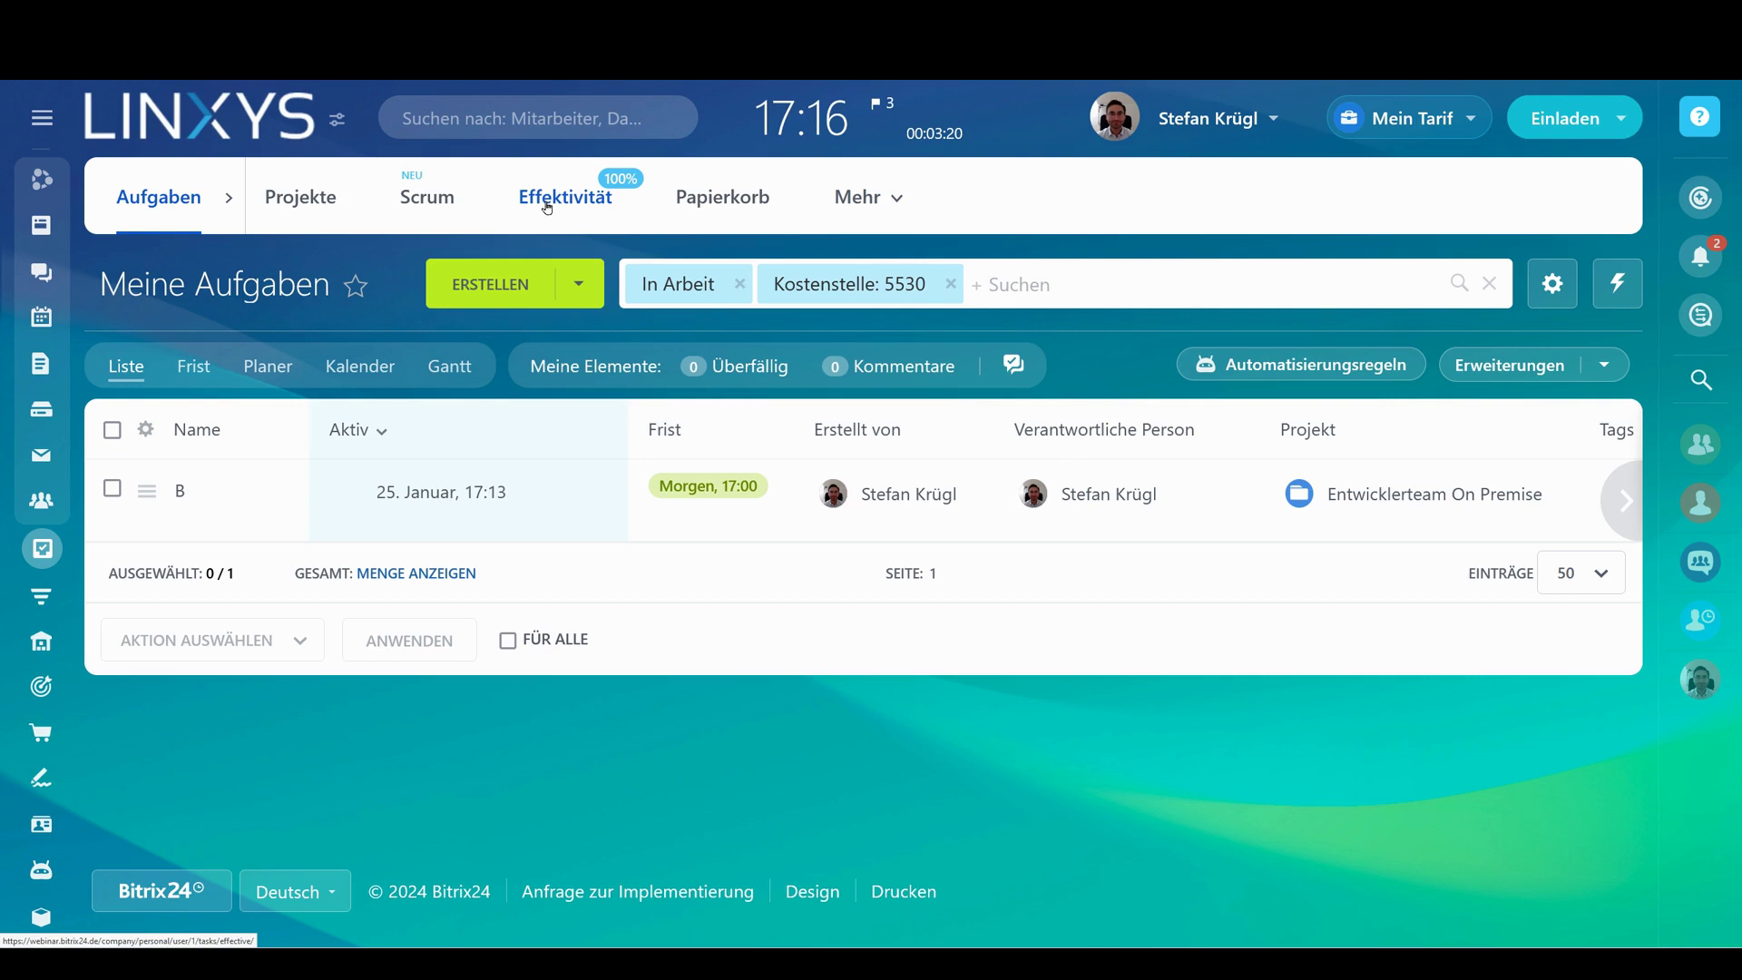
pyautogui.click(20, 82)
pyautogui.click(117, 158)
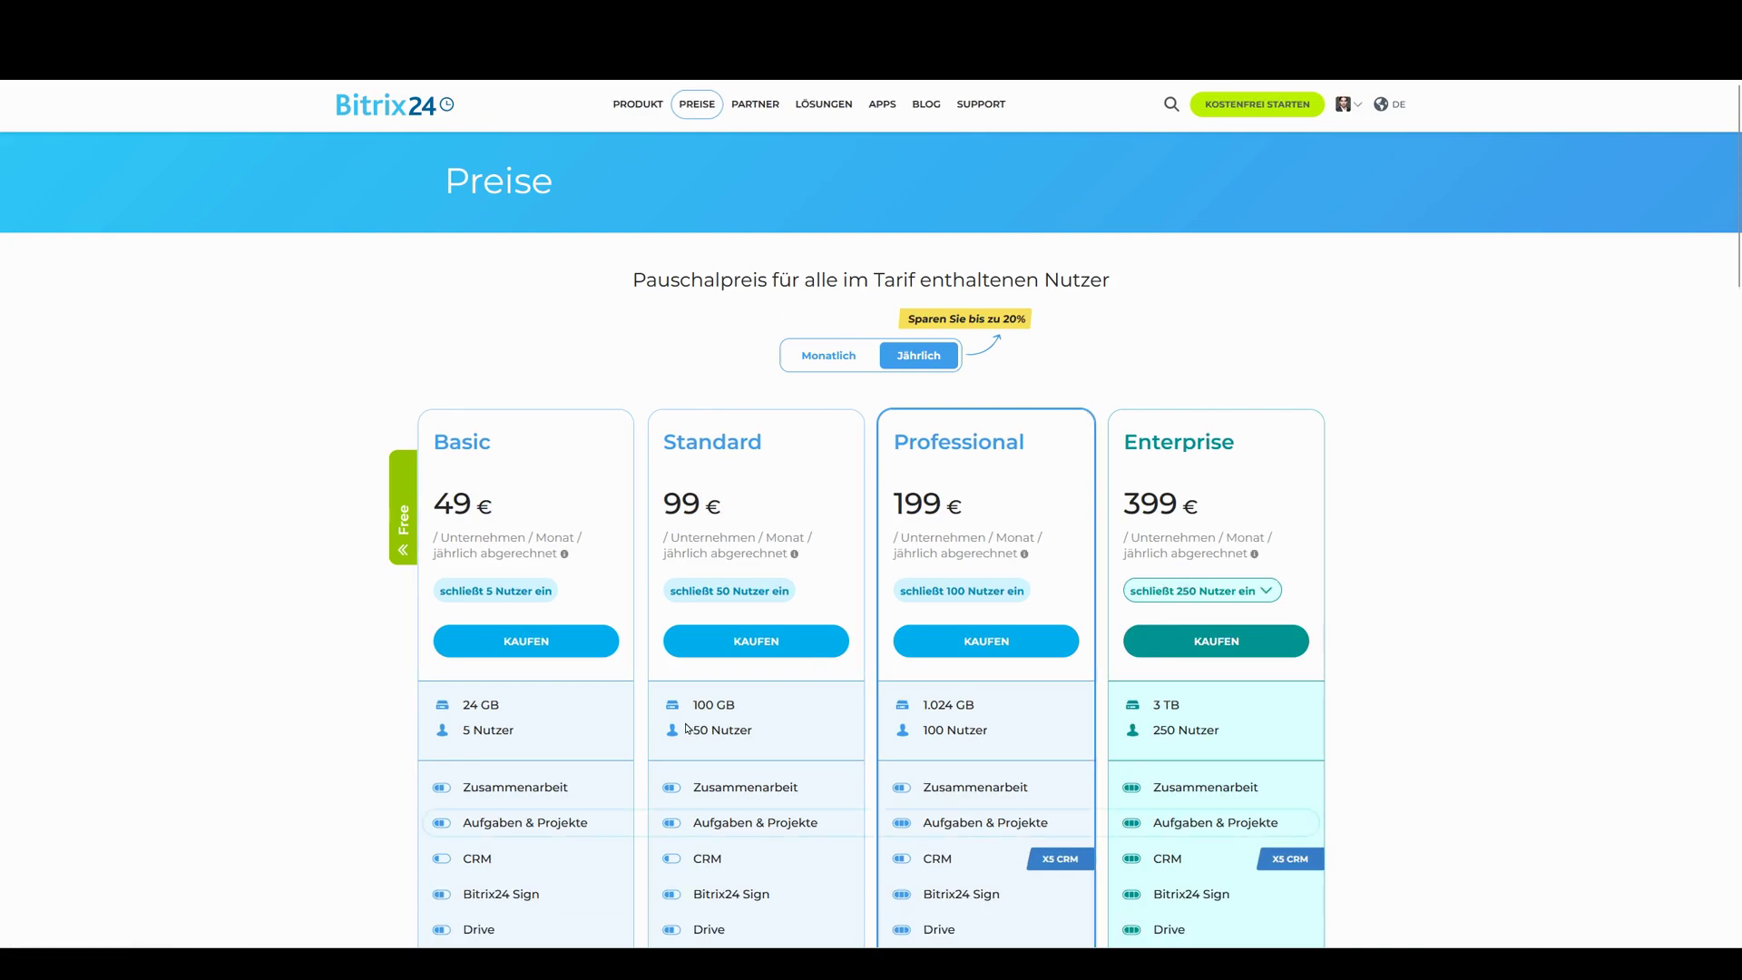
# Scroll through the plan features on the Preise page
pyautogui.scroll(-5, 1178, 631)
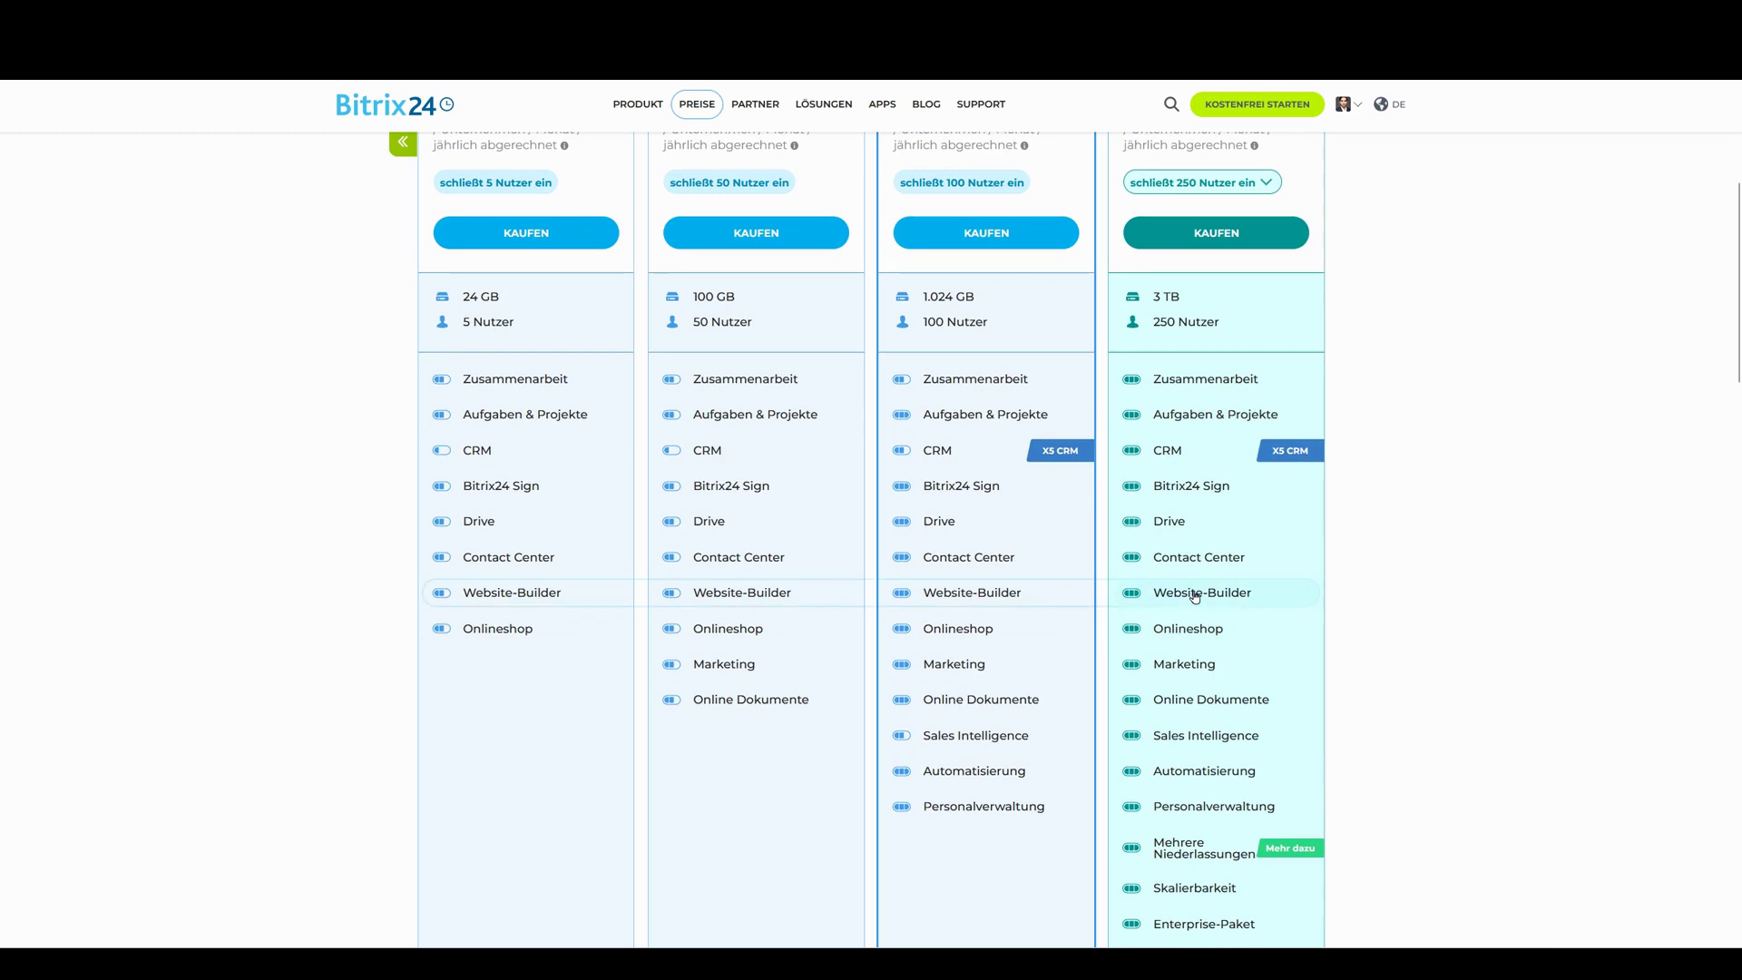
pyautogui.scroll(5, 577, 257)
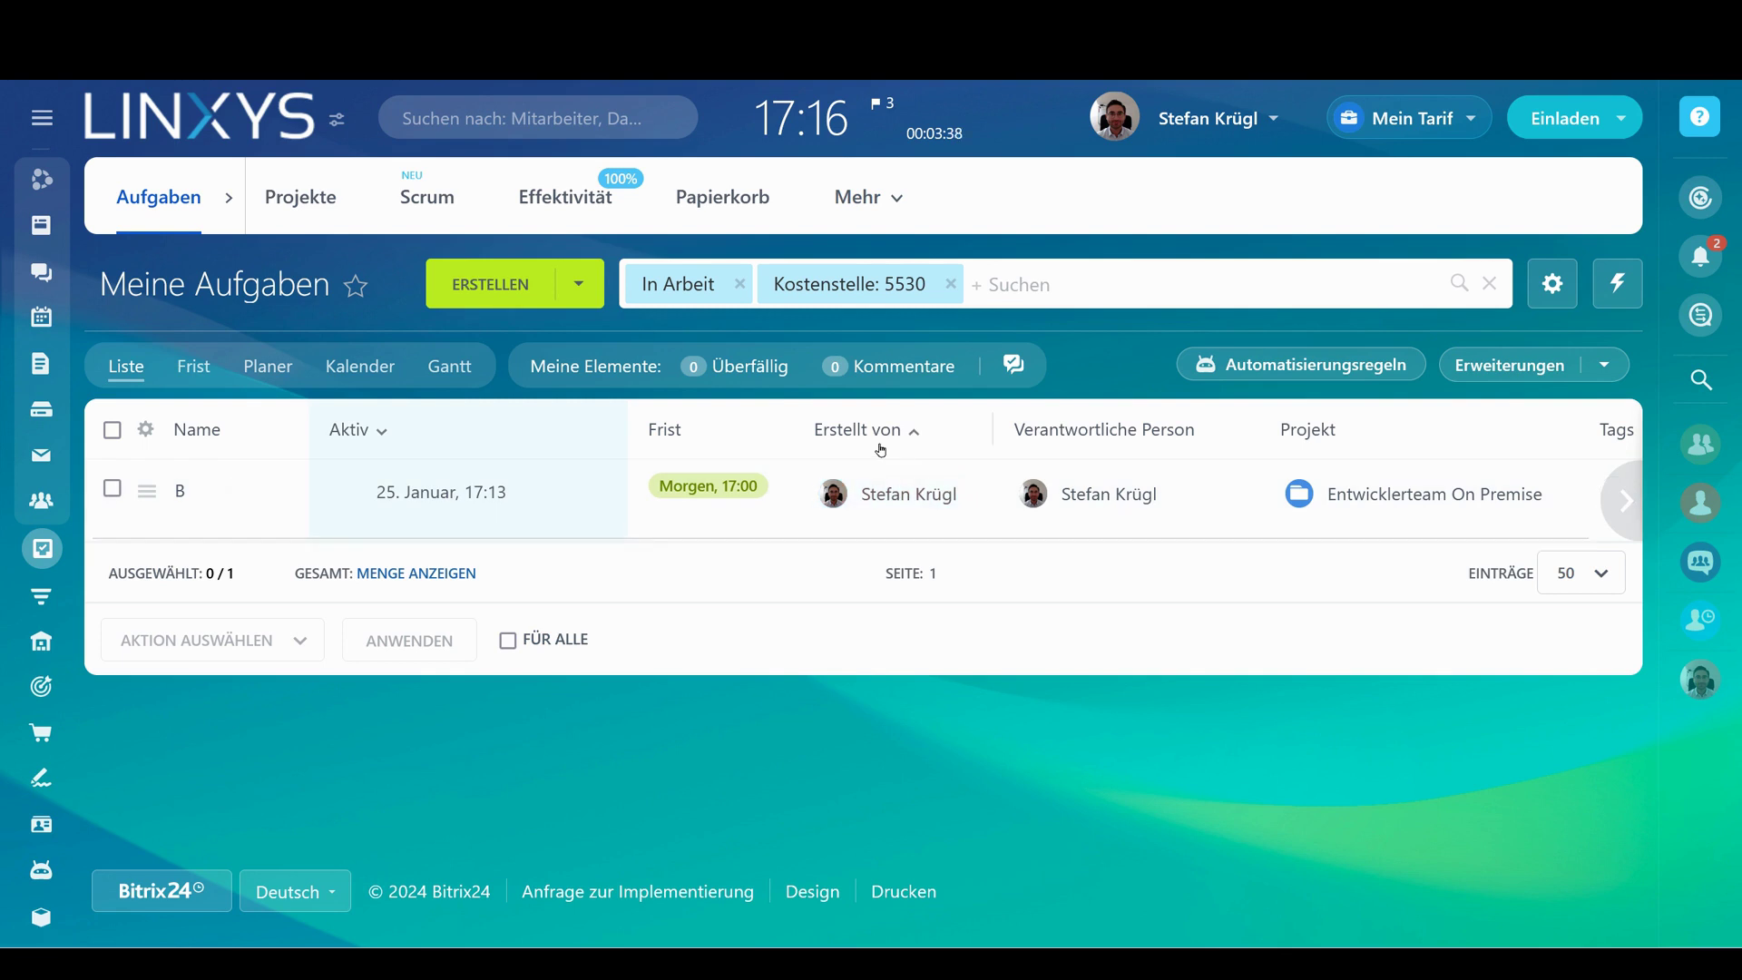
# Clear the Kostenstelle filter from the task list and scroll through the activity Feed
pyautogui.click(951, 286)
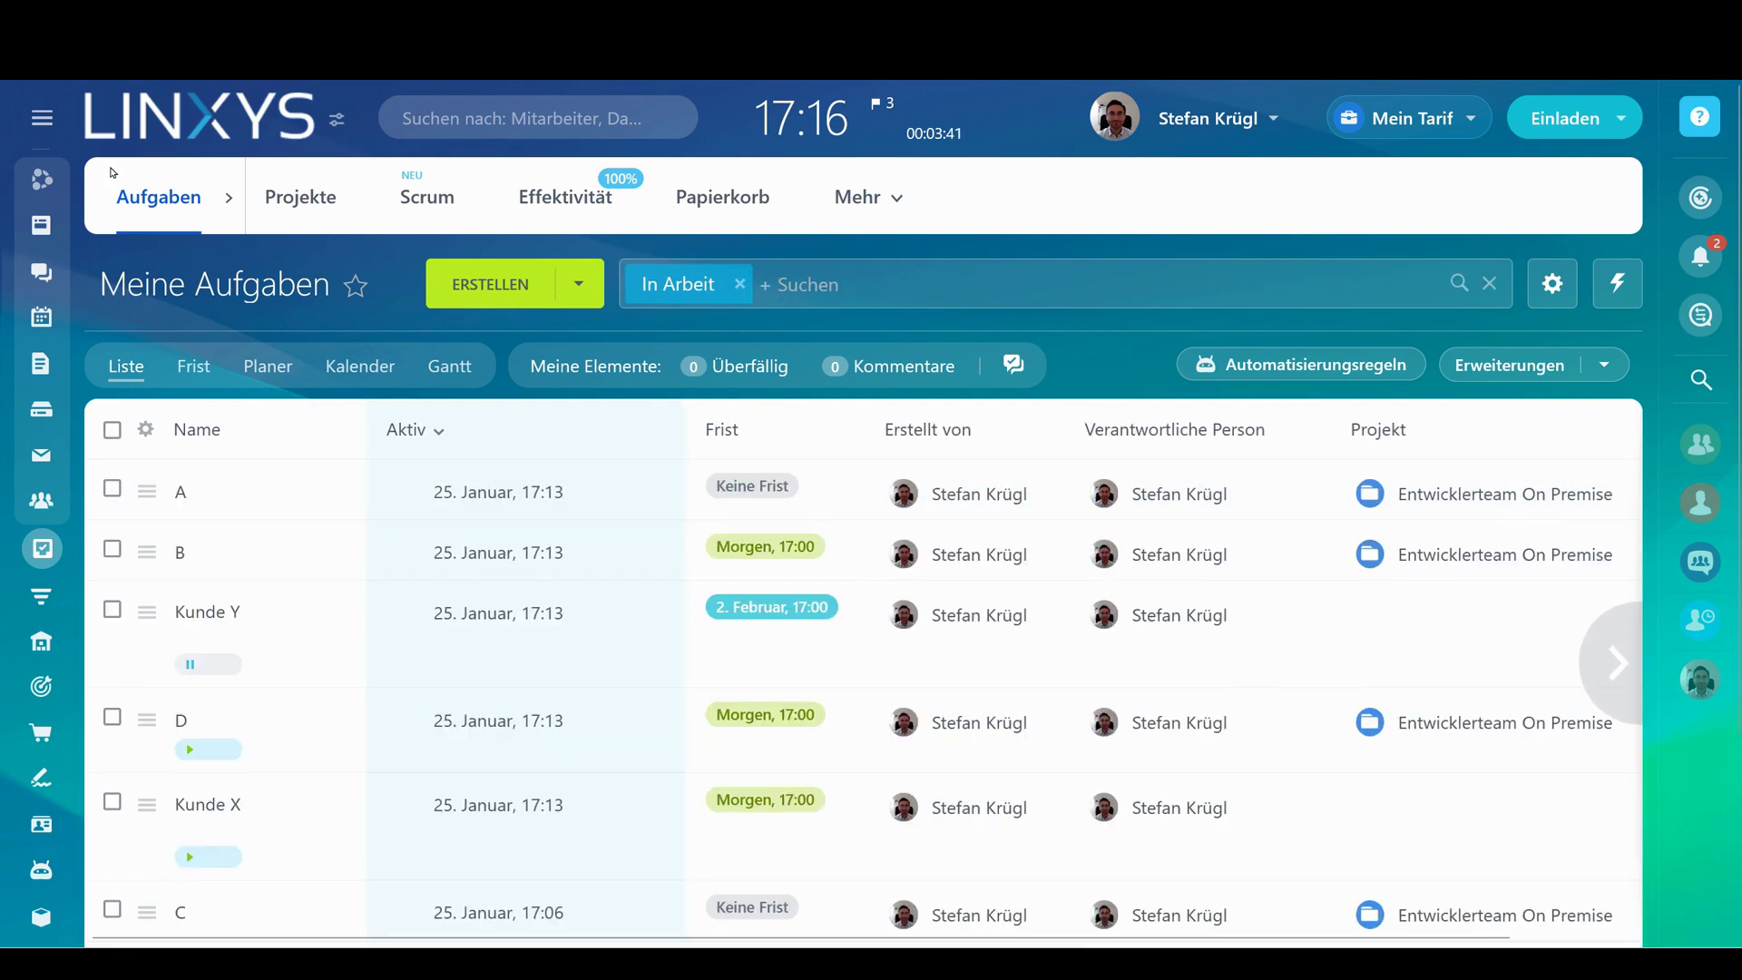
pyautogui.click(118, 218)
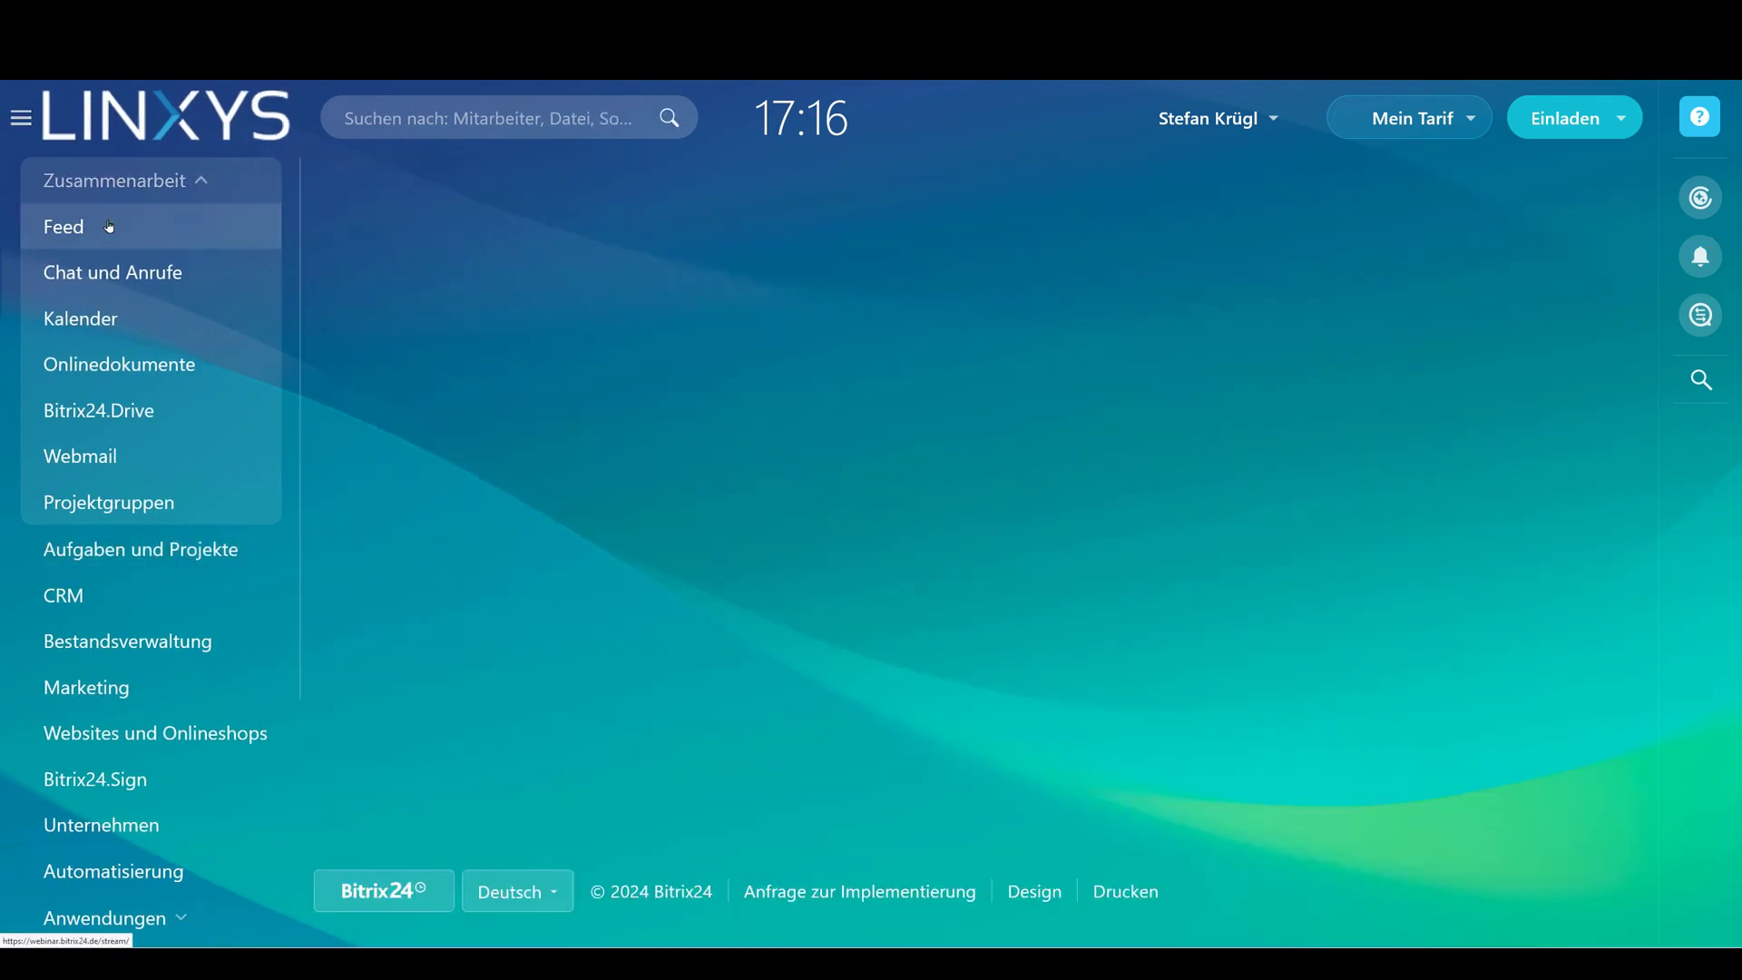
pyautogui.scroll(-5, 912, 379)
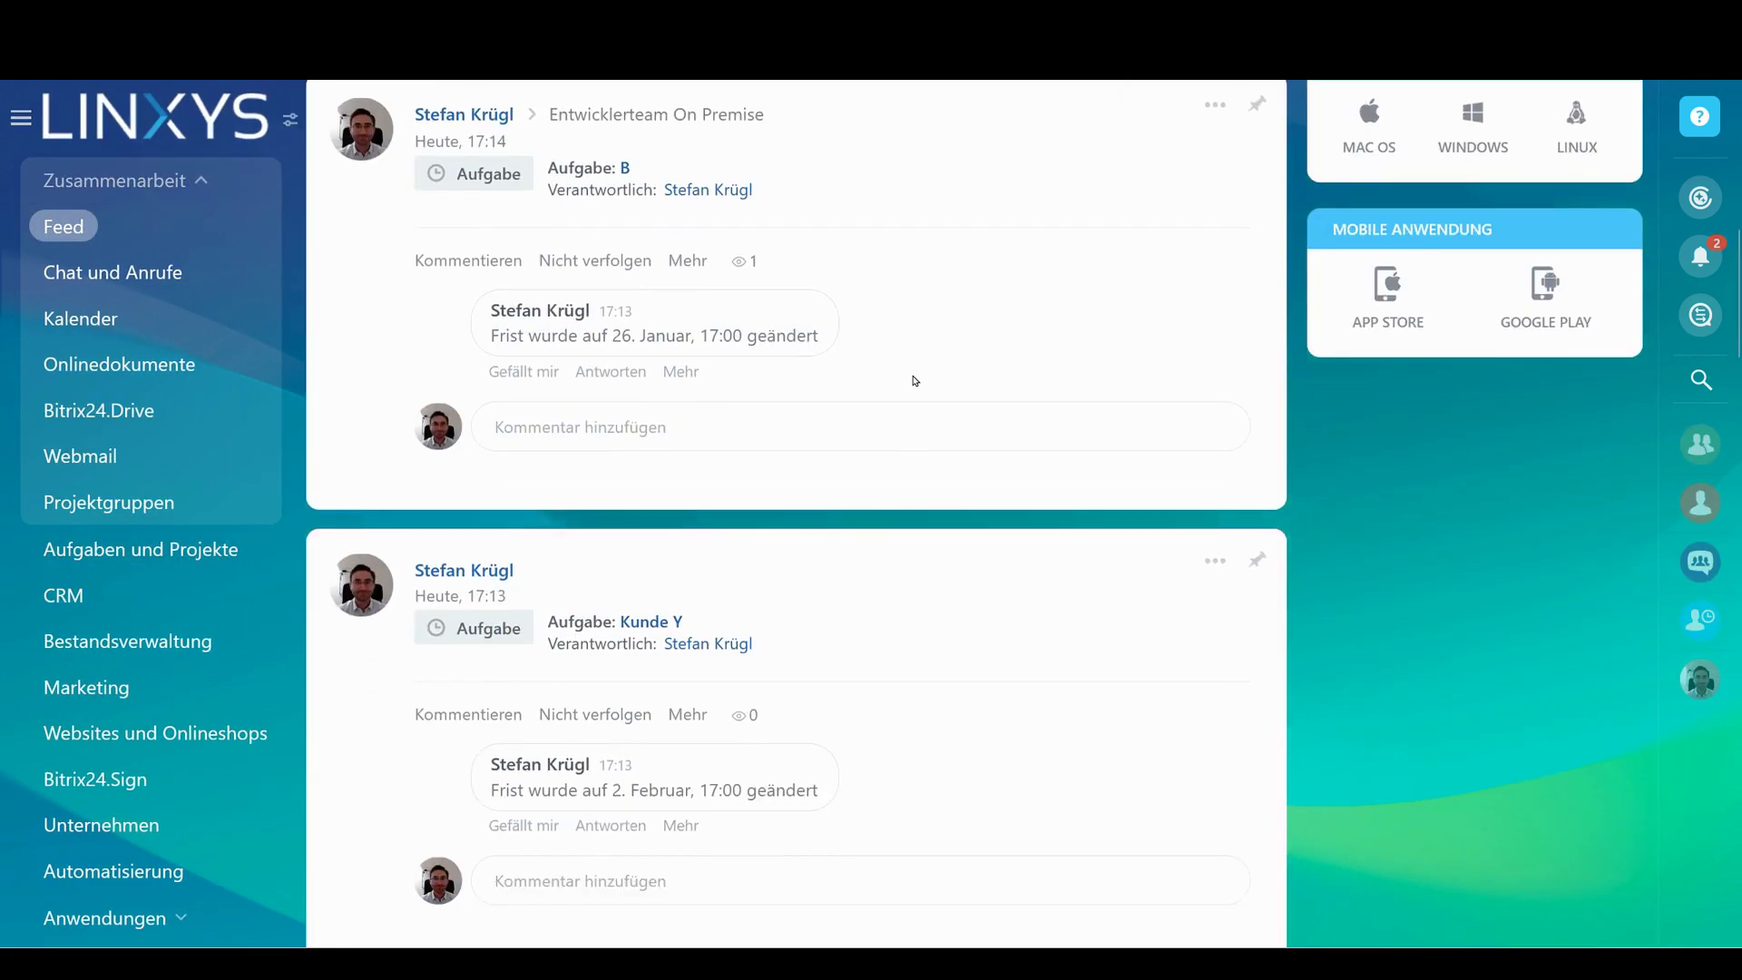
pyautogui.scroll(-3, 1032, 307)
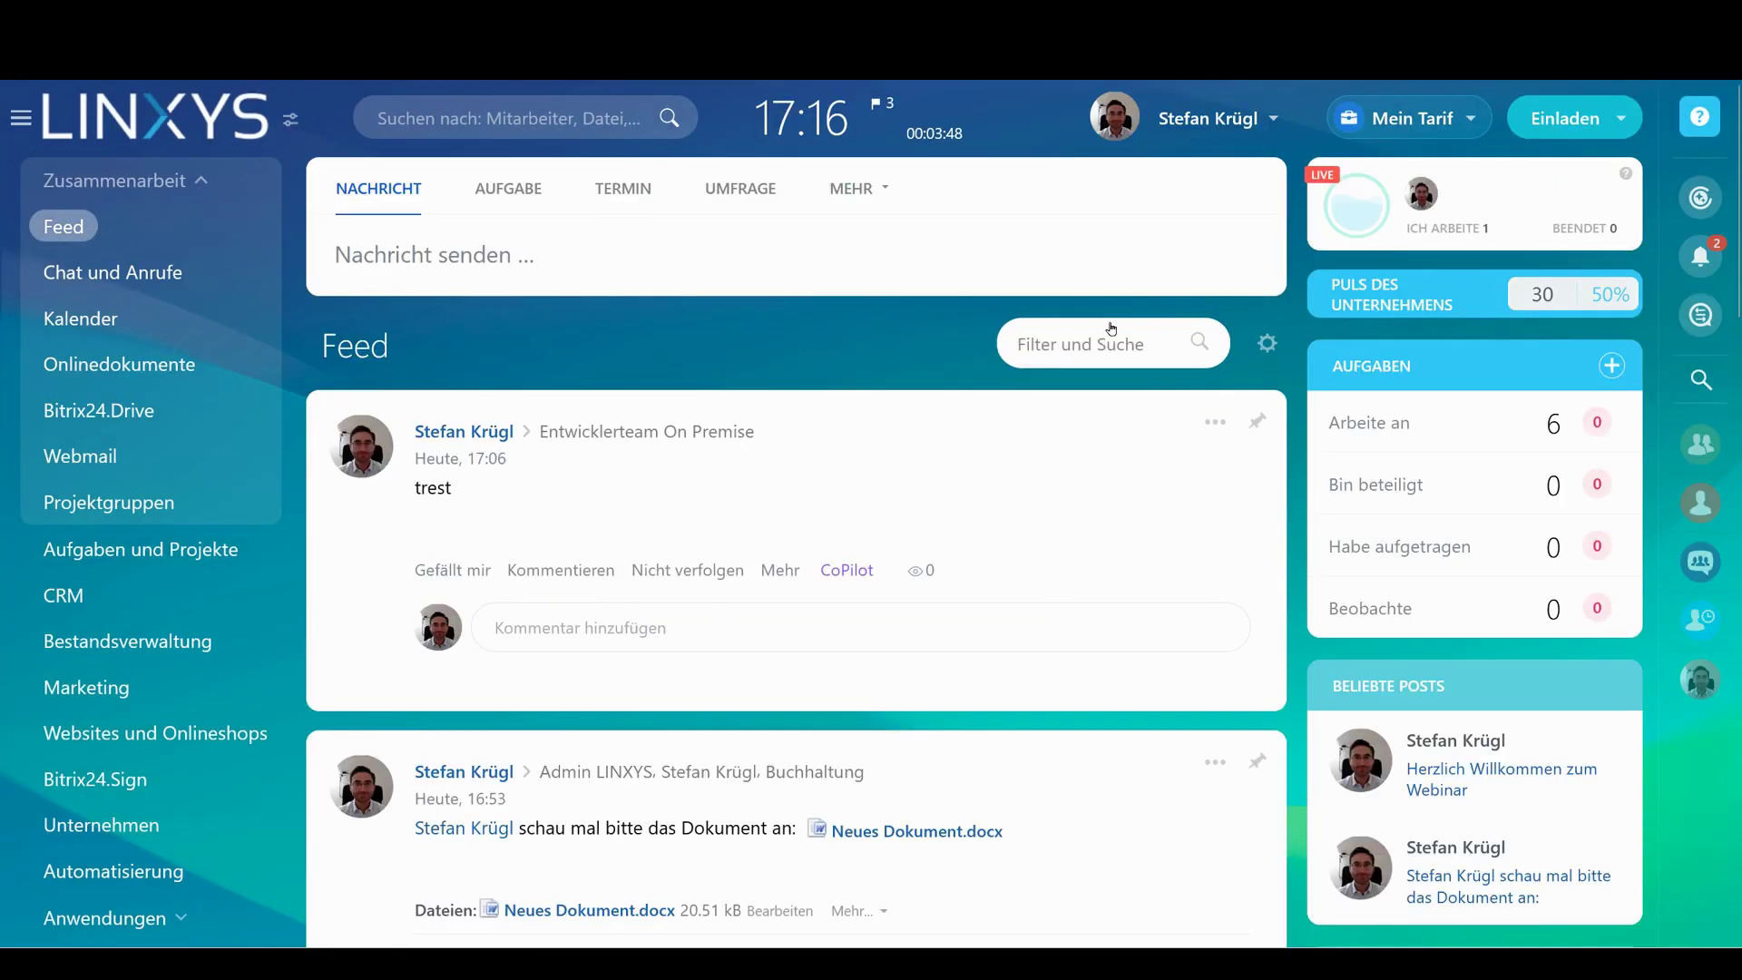
pyautogui.scroll(-5, 903, 354)
pyautogui.scroll(-10, 869, 350)
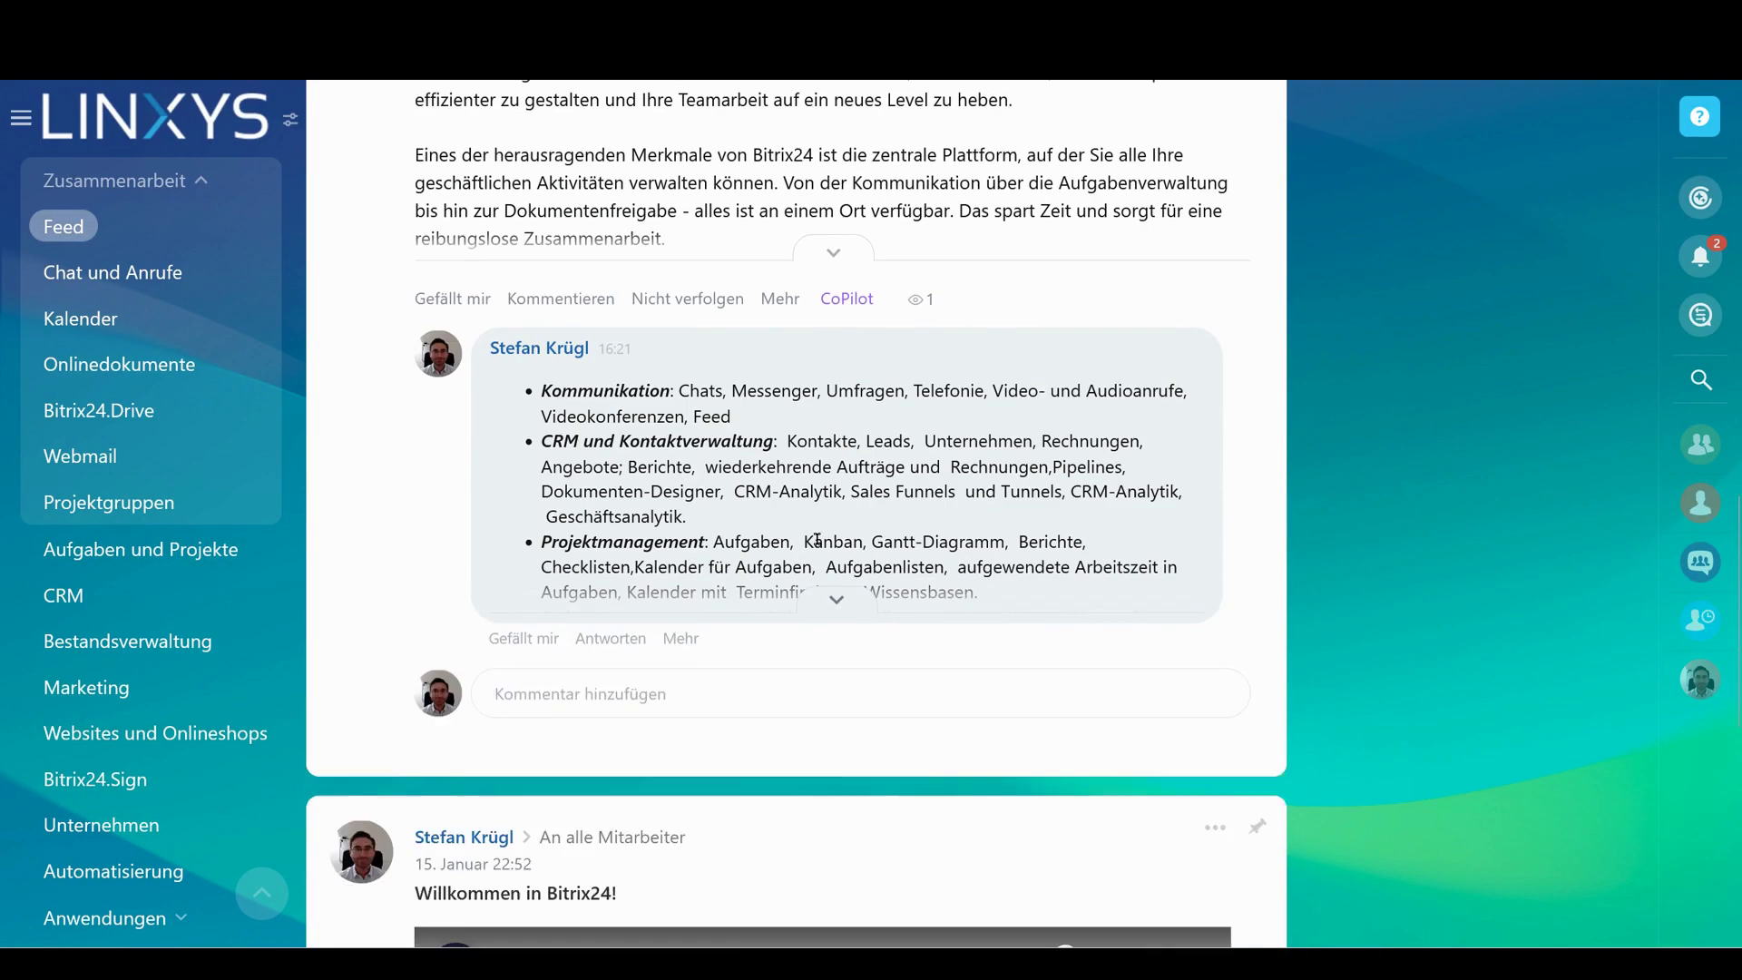
# Expand the welcome post's comment, select the Projektmanagement bullet, and open Bitrix24.Drive
pyautogui.click(827, 408)
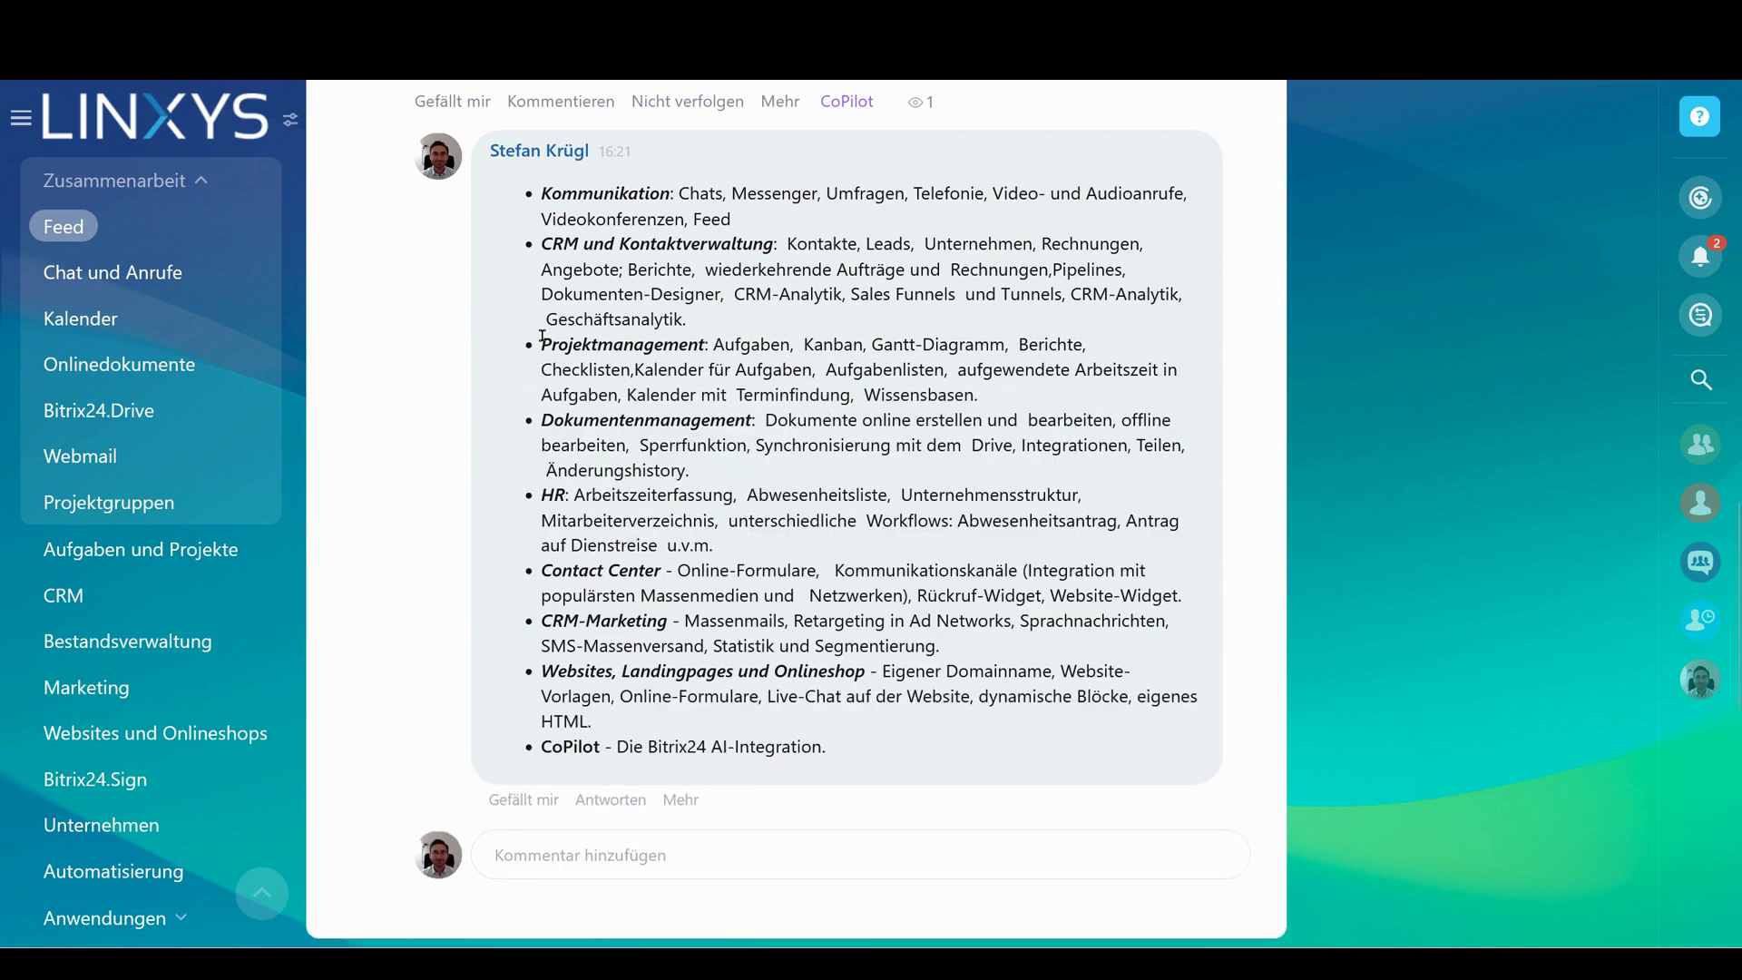
pyautogui.moveTo(543, 336); pyautogui.dragTo(1040, 395)
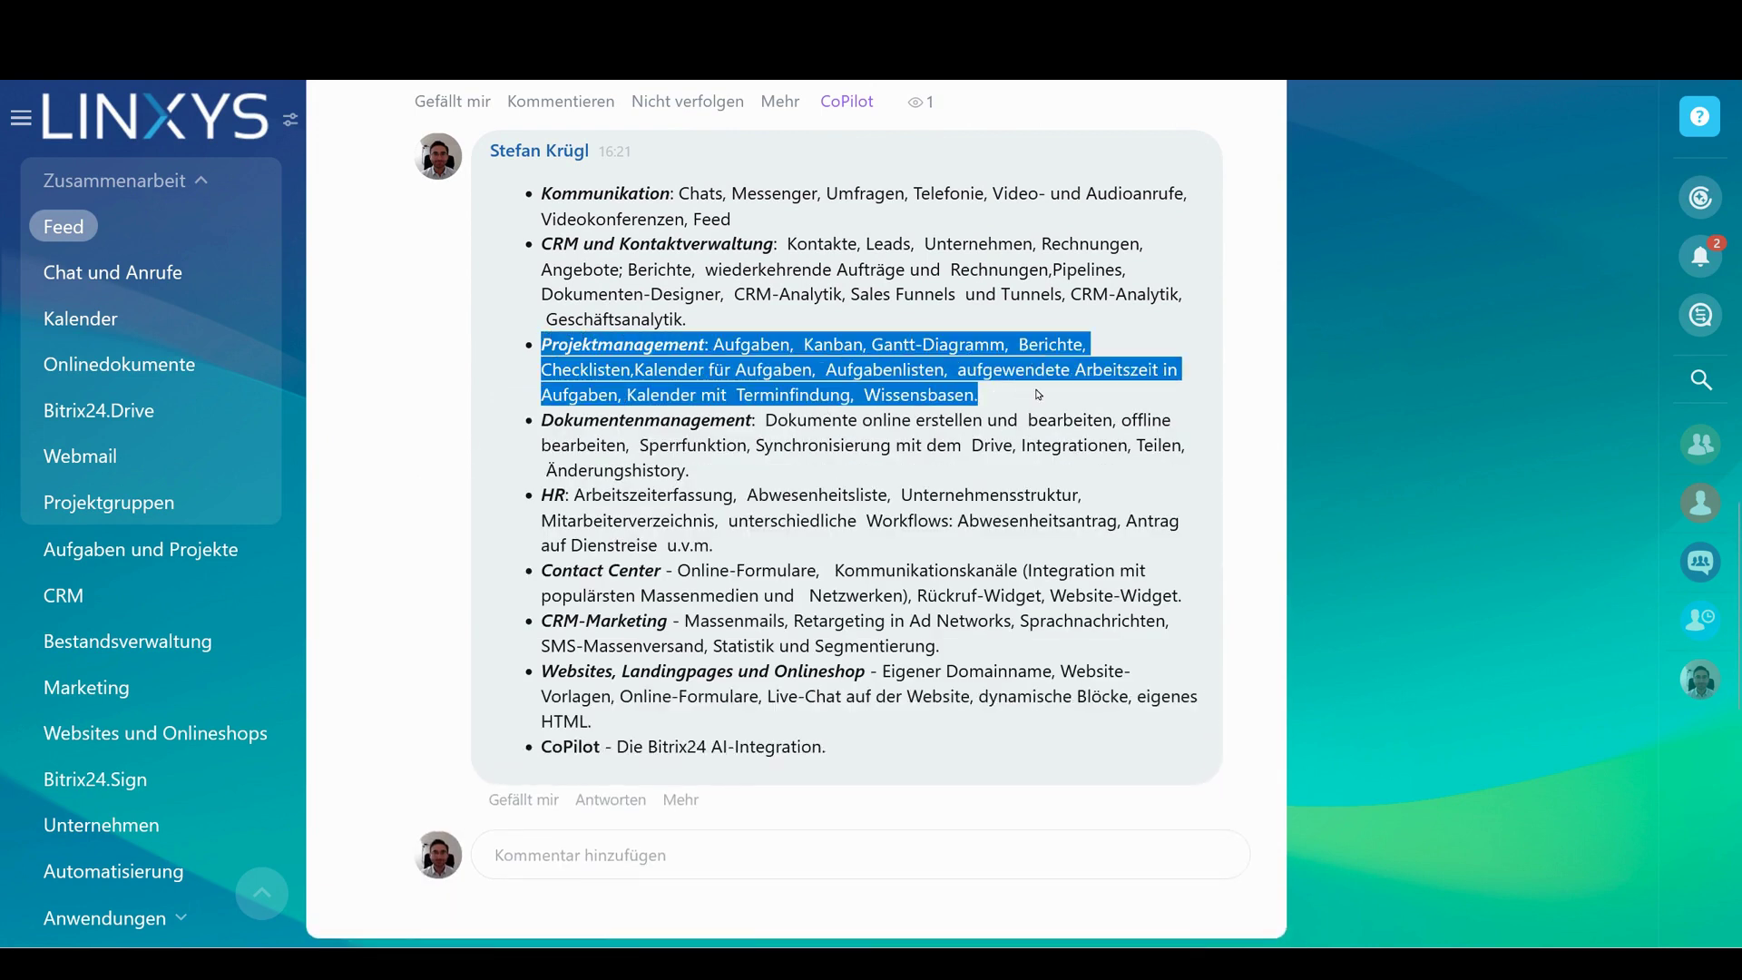
pyautogui.click(165, 419)
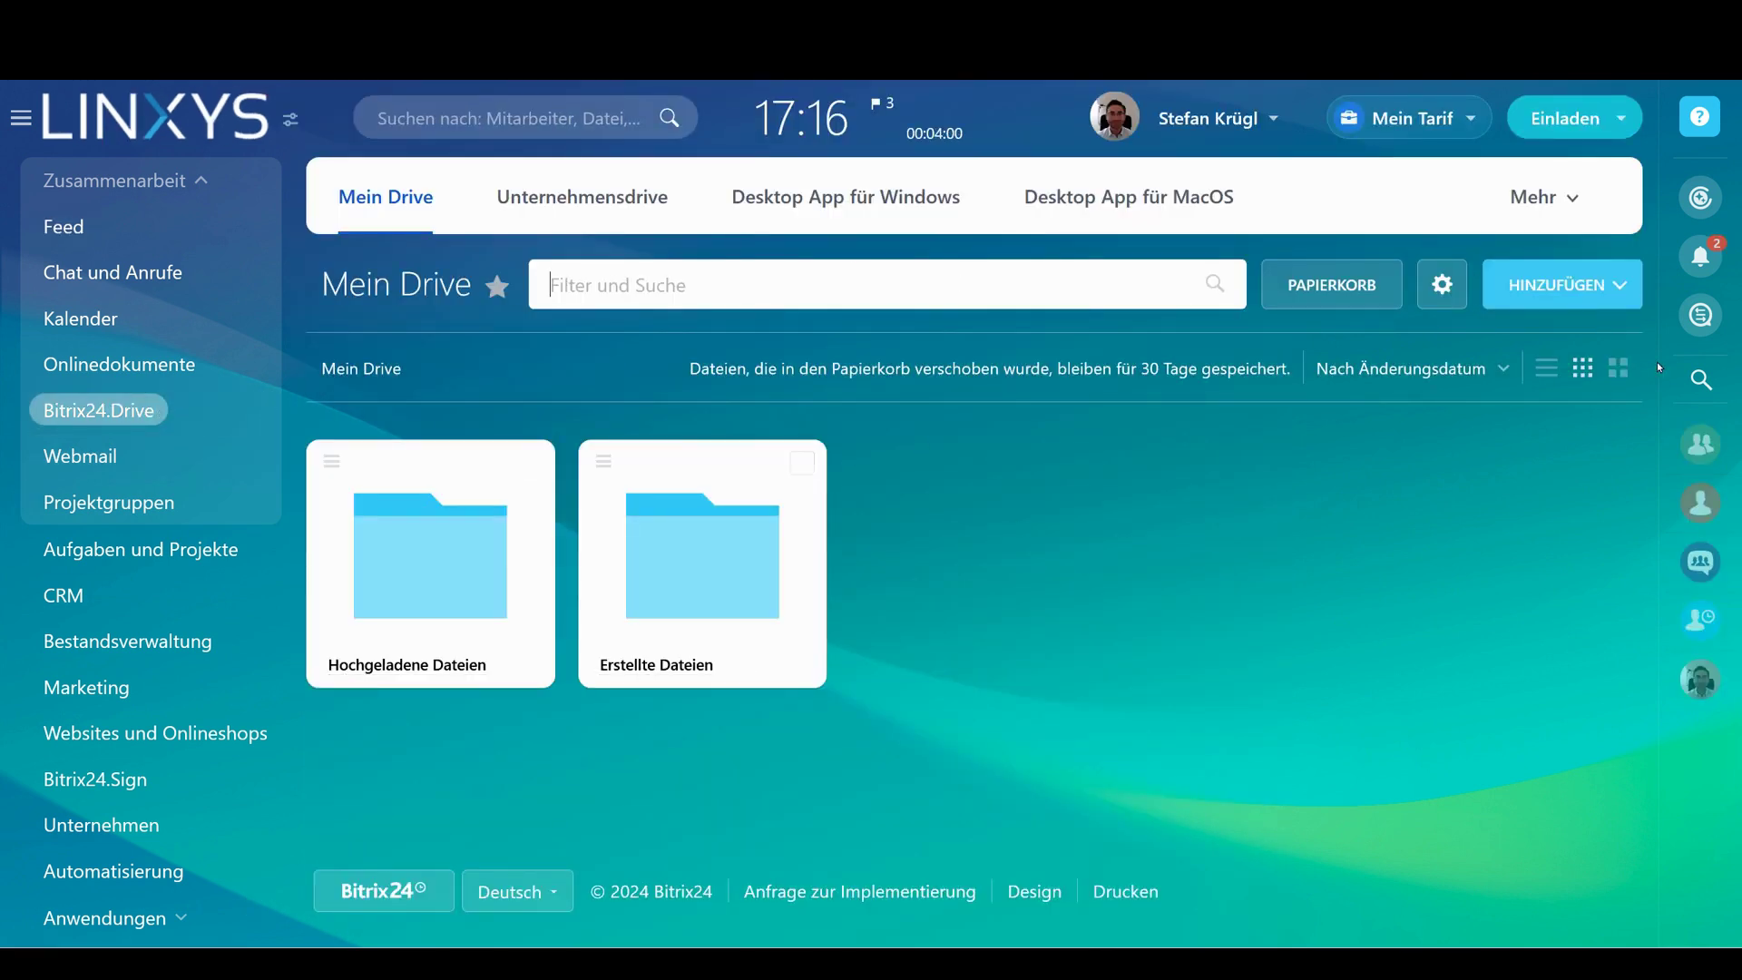
# Create a new Drive folder named Spaßordner
pyautogui.click(1563, 299)
pyautogui.click(1550, 411)
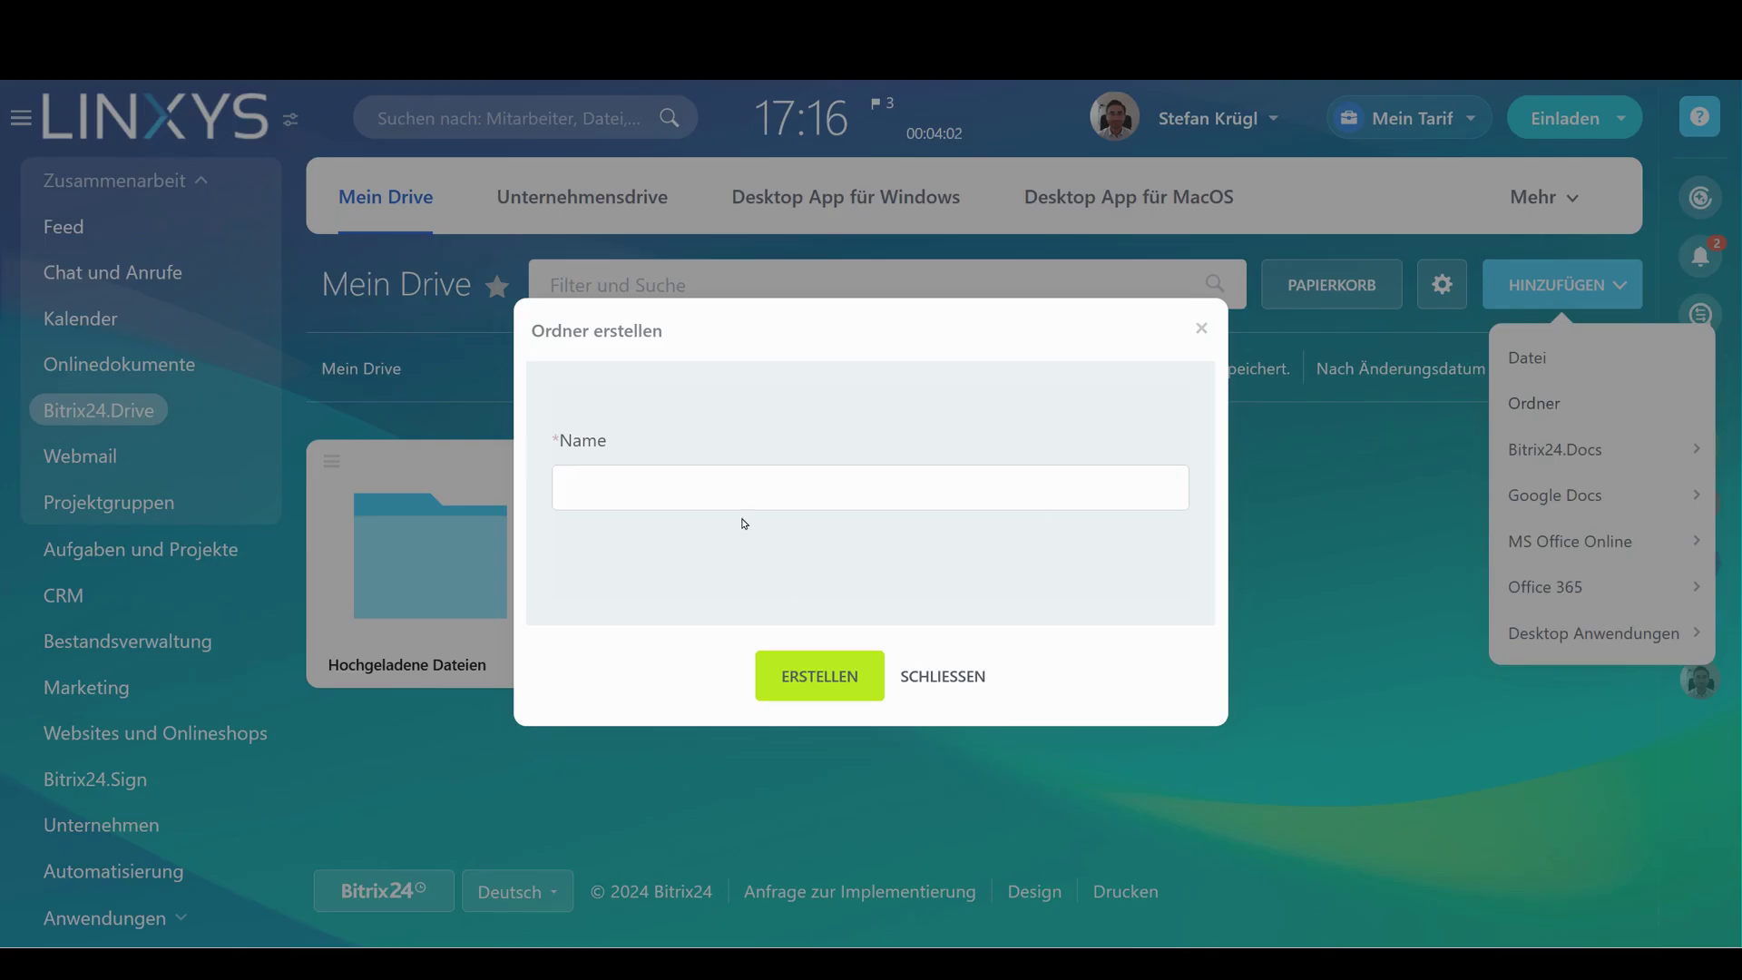
pyautogui.write('S')
pyautogui.write('paß')
pyautogui.write('ordner')
pyautogui.click(771, 676)
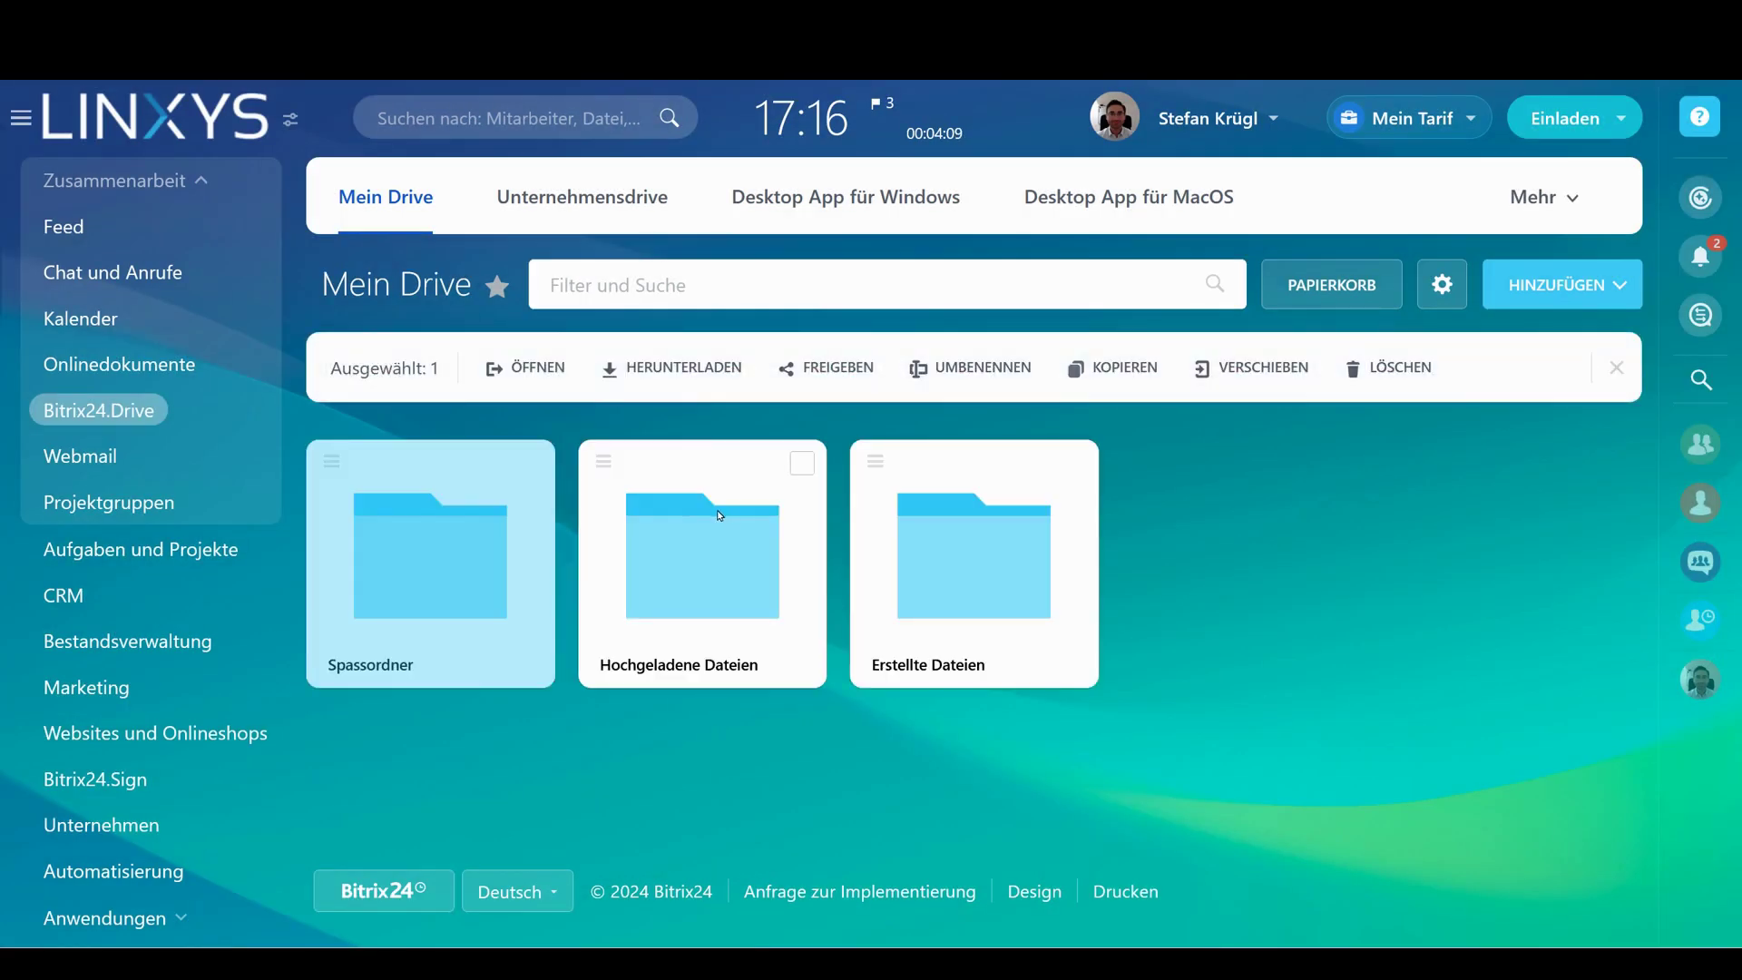
# Share Spassordner with the whole Marketing department at full access
pyautogui.click(331, 461)
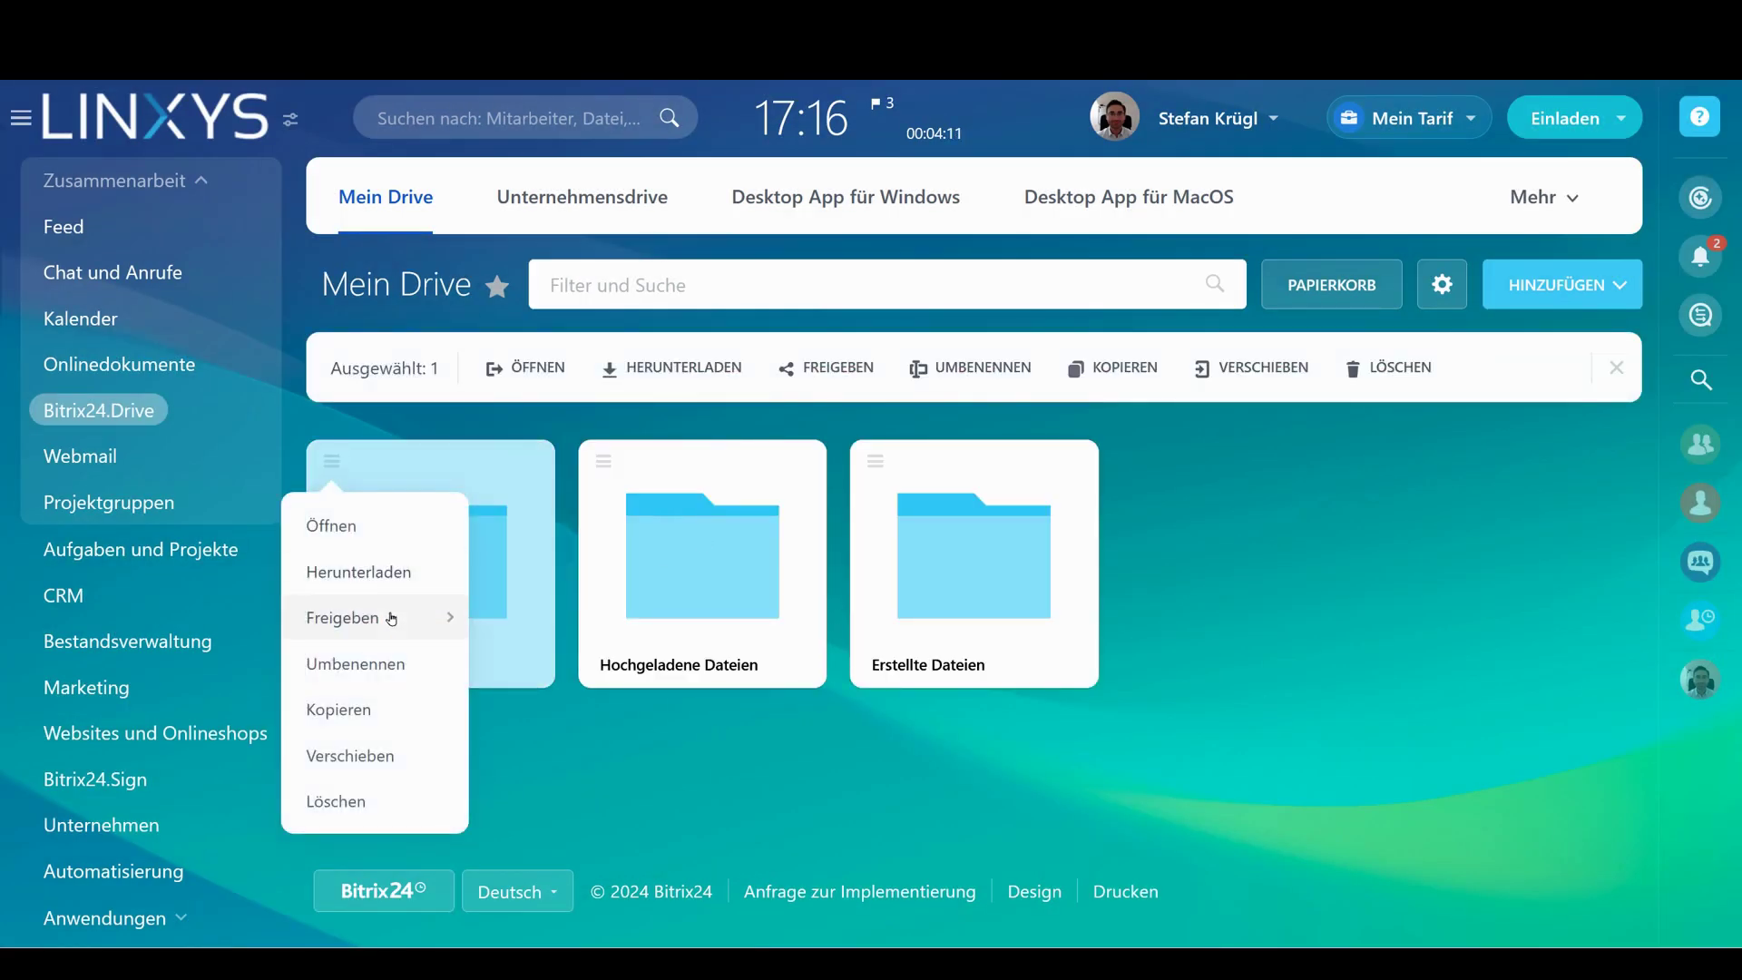
pyautogui.moveTo(392, 618)
pyautogui.click(635, 710)
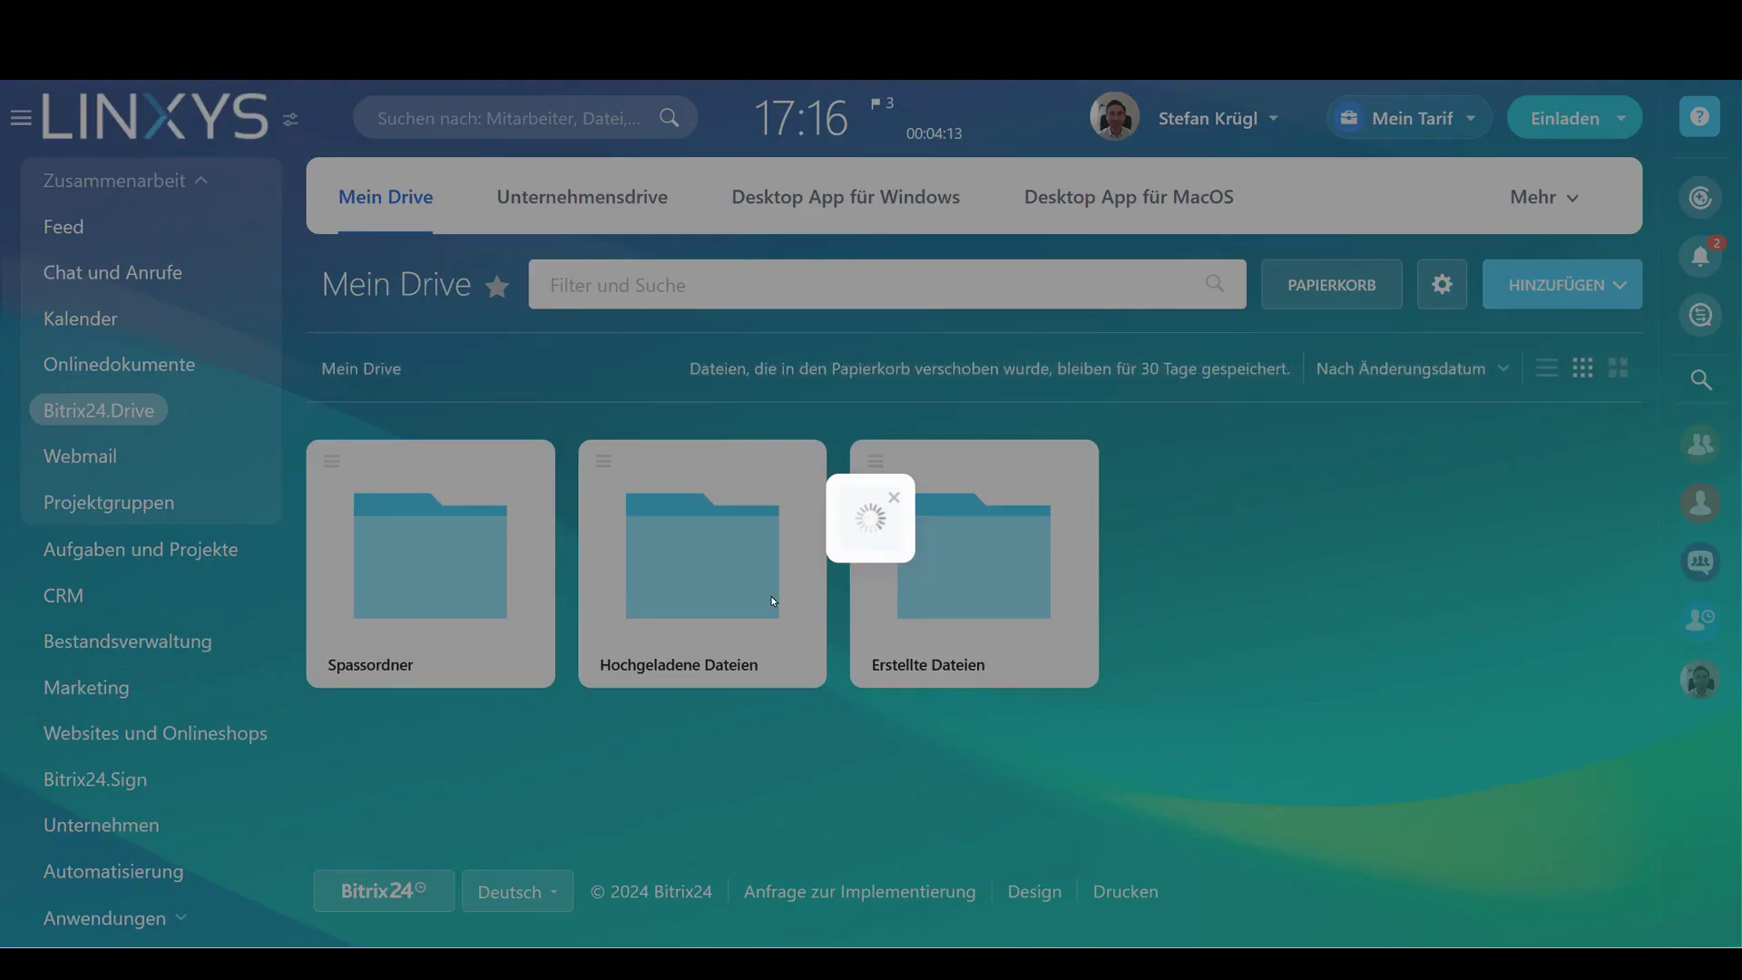
pyautogui.click(619, 589)
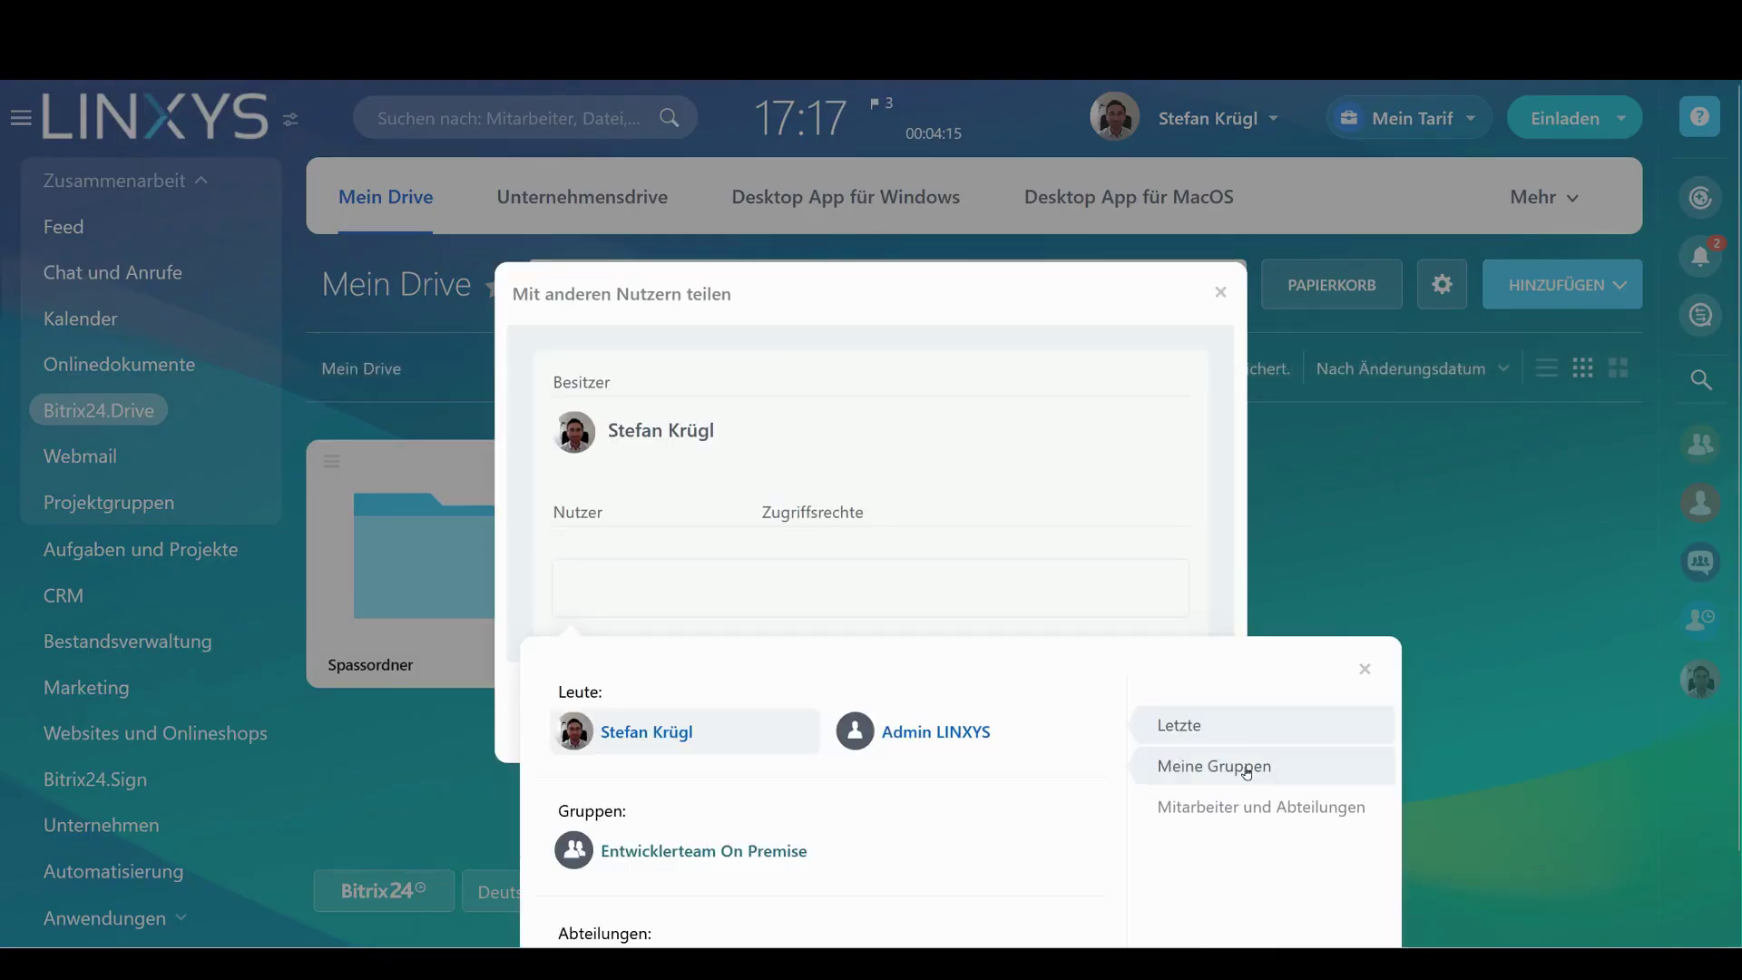
pyautogui.click(1265, 804)
pyautogui.click(633, 755)
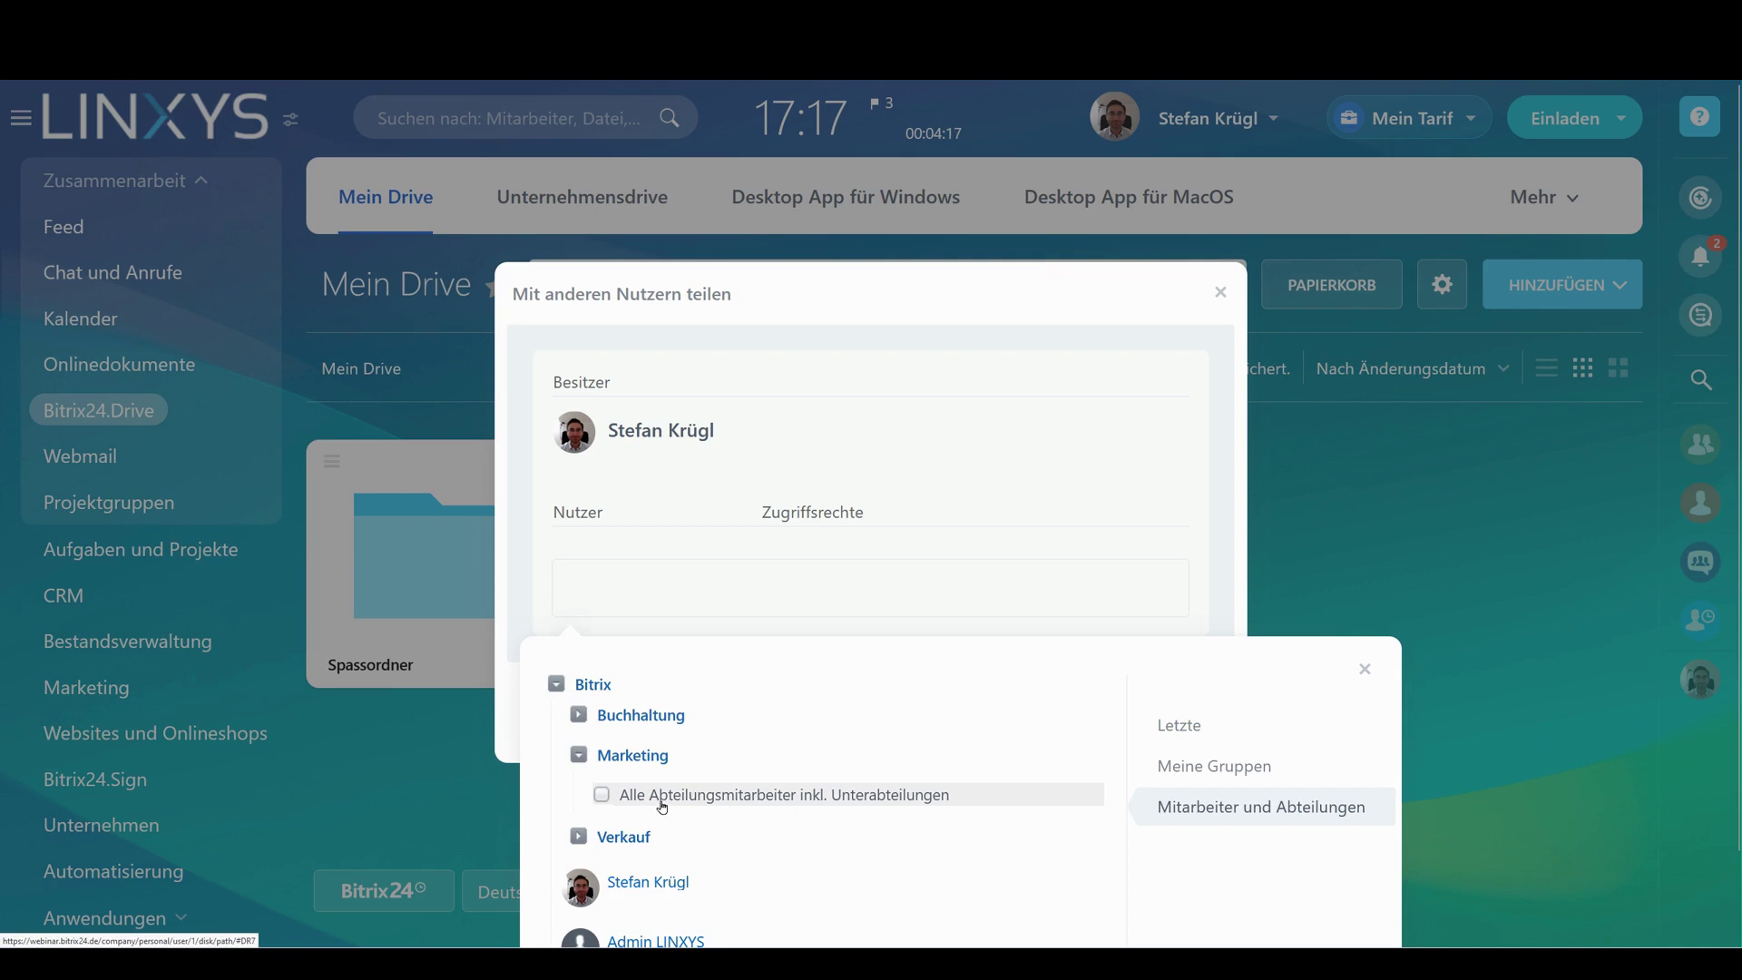
pyautogui.click(617, 797)
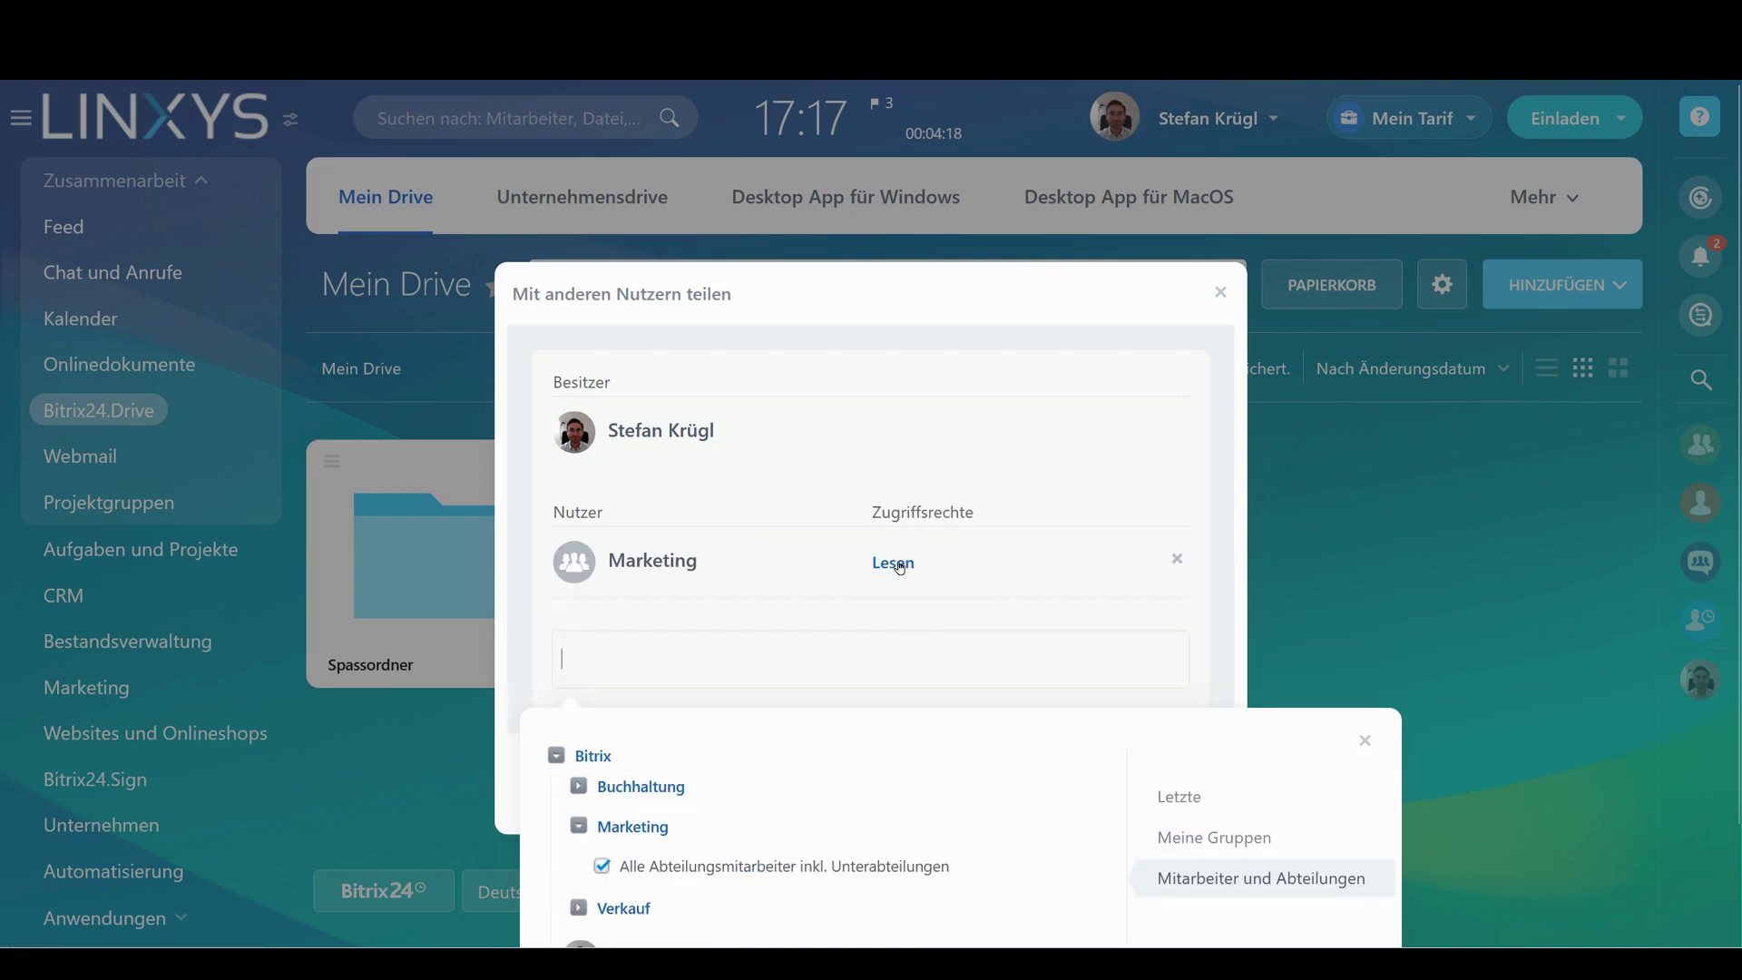
pyautogui.click(900, 565)
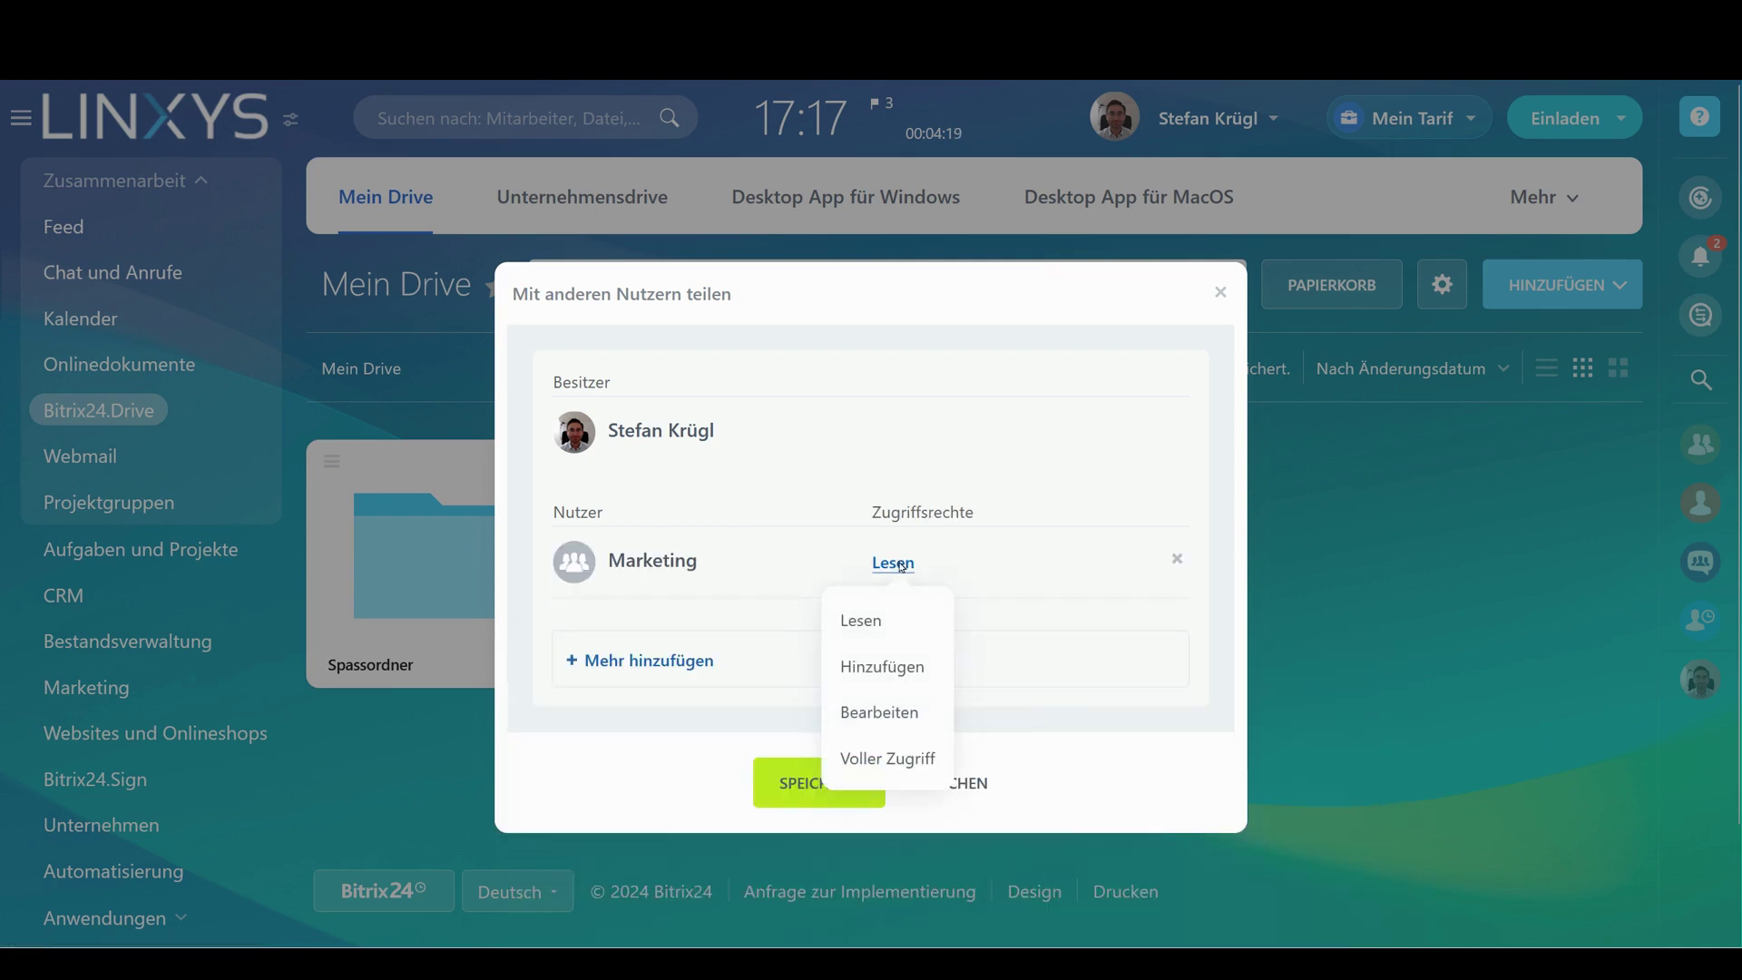
pyautogui.click(905, 755)
# Add the Verkauf department with read access and save the folder's sharing settings
pyautogui.click(638, 676)
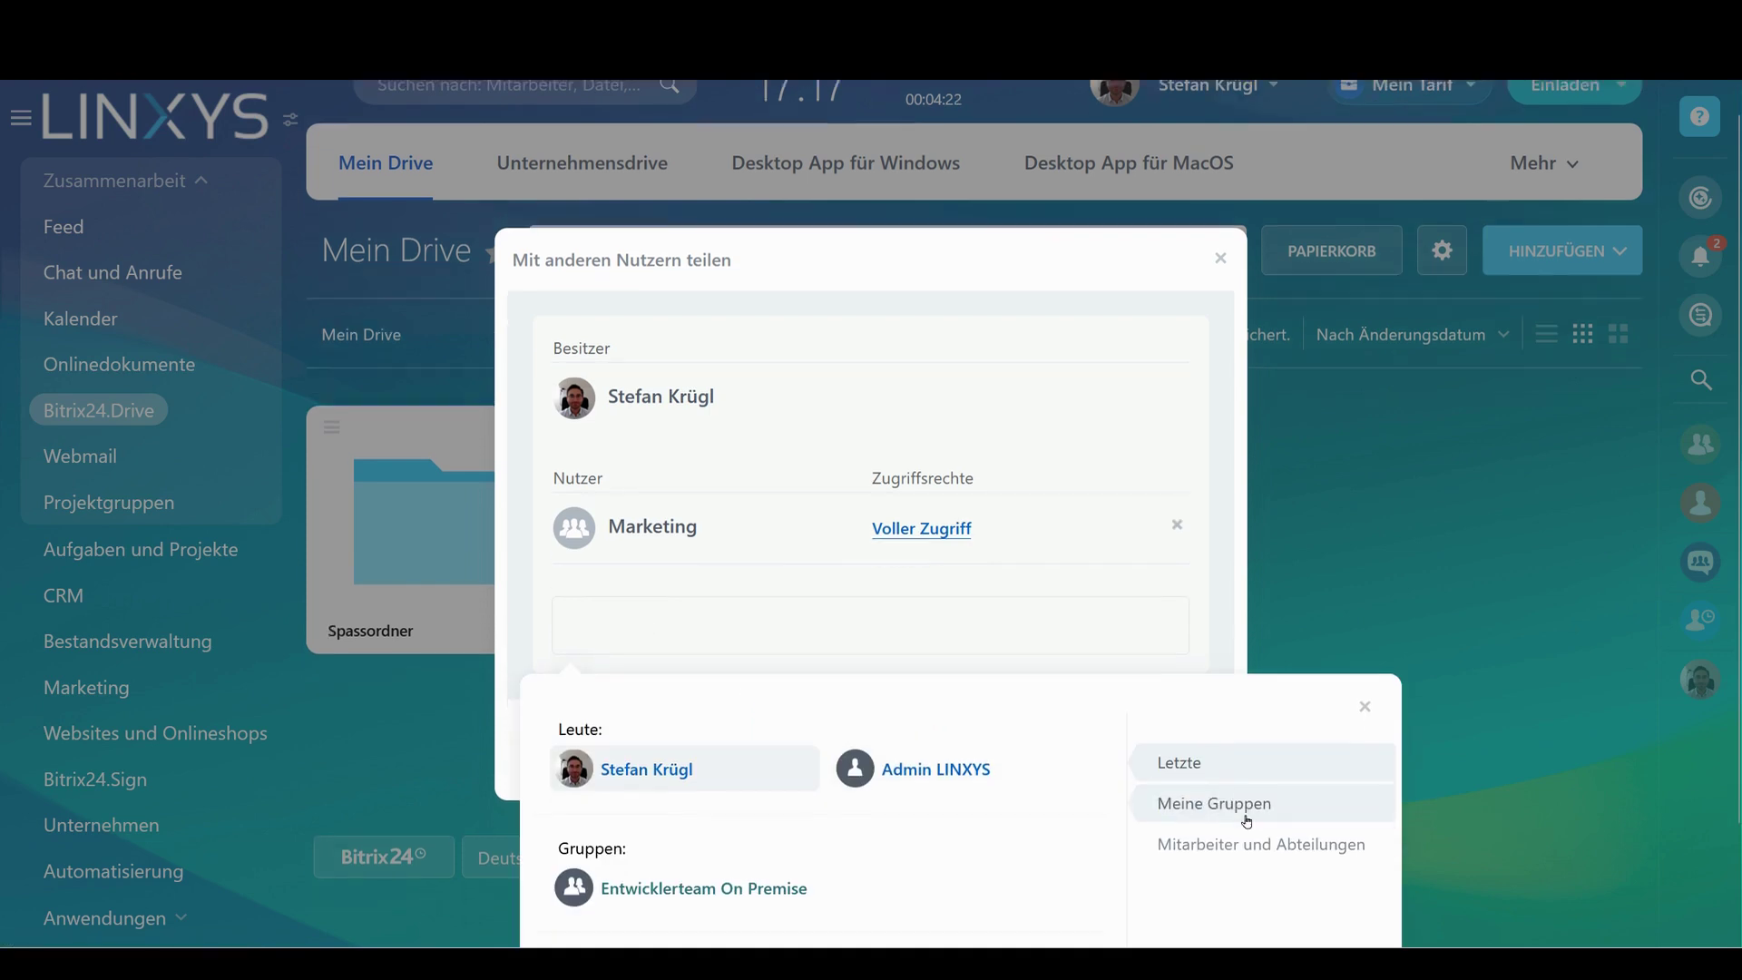
pyautogui.scroll(-2, 1252, 808)
pyautogui.click(1230, 713)
pyautogui.click(613, 702)
pyautogui.click(626, 743)
pyautogui.click(1004, 543)
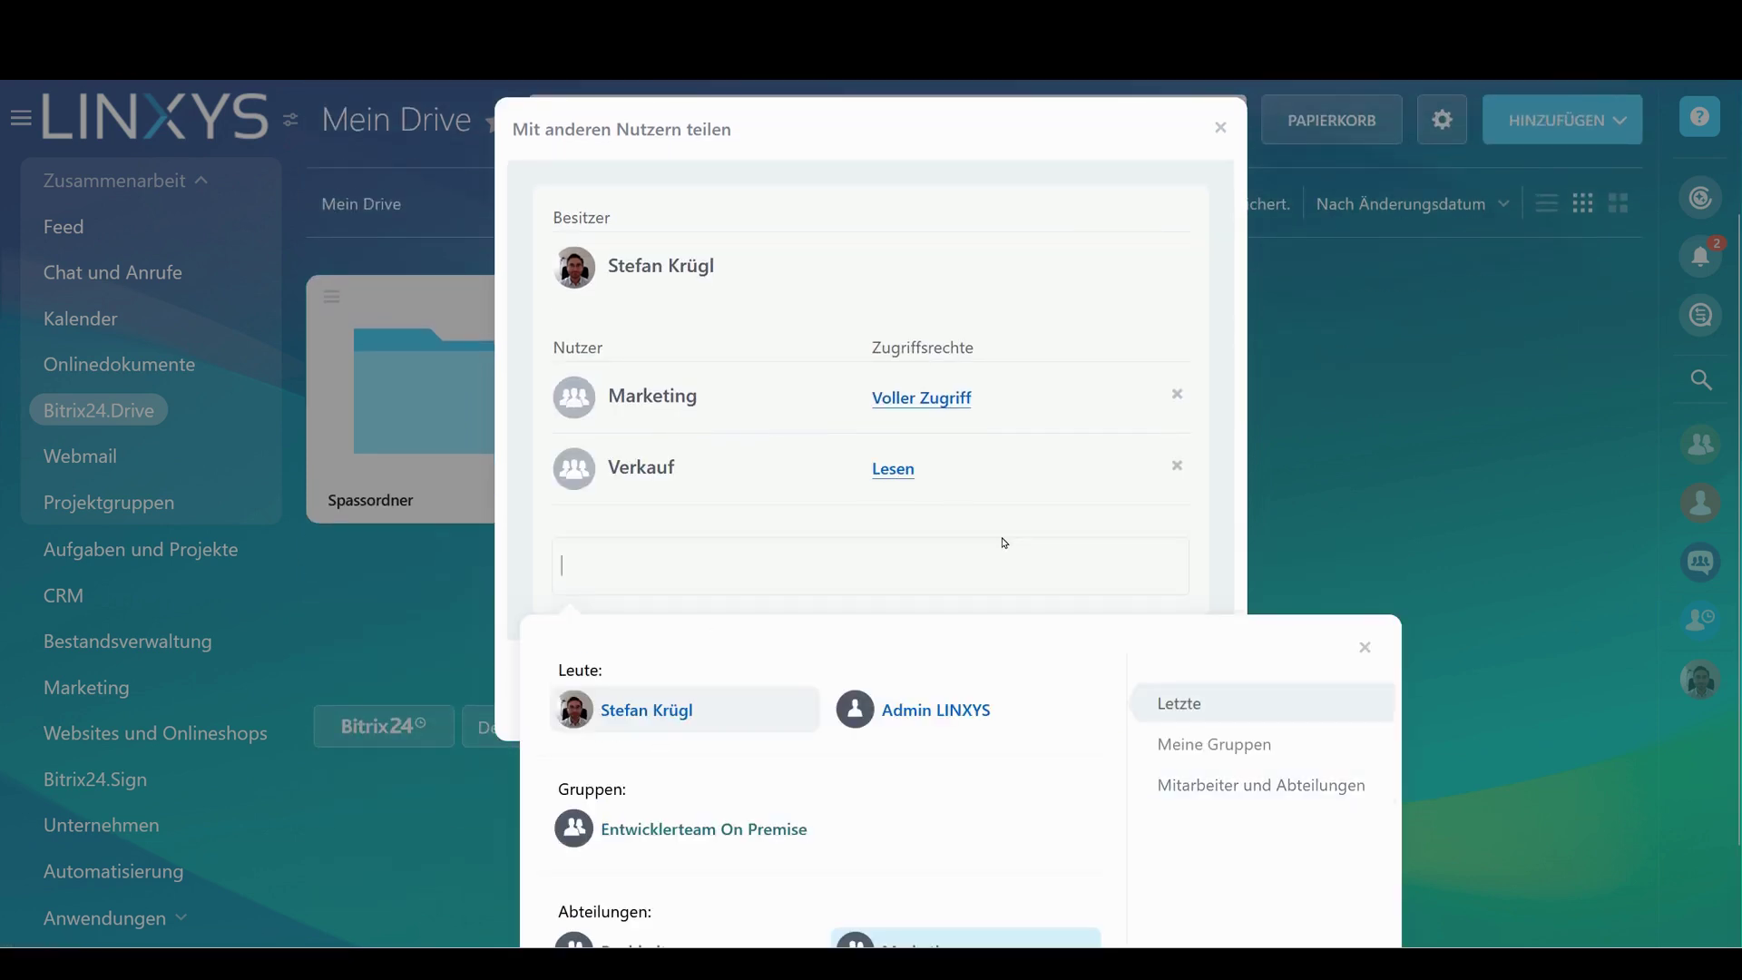
pyautogui.click(1170, 270)
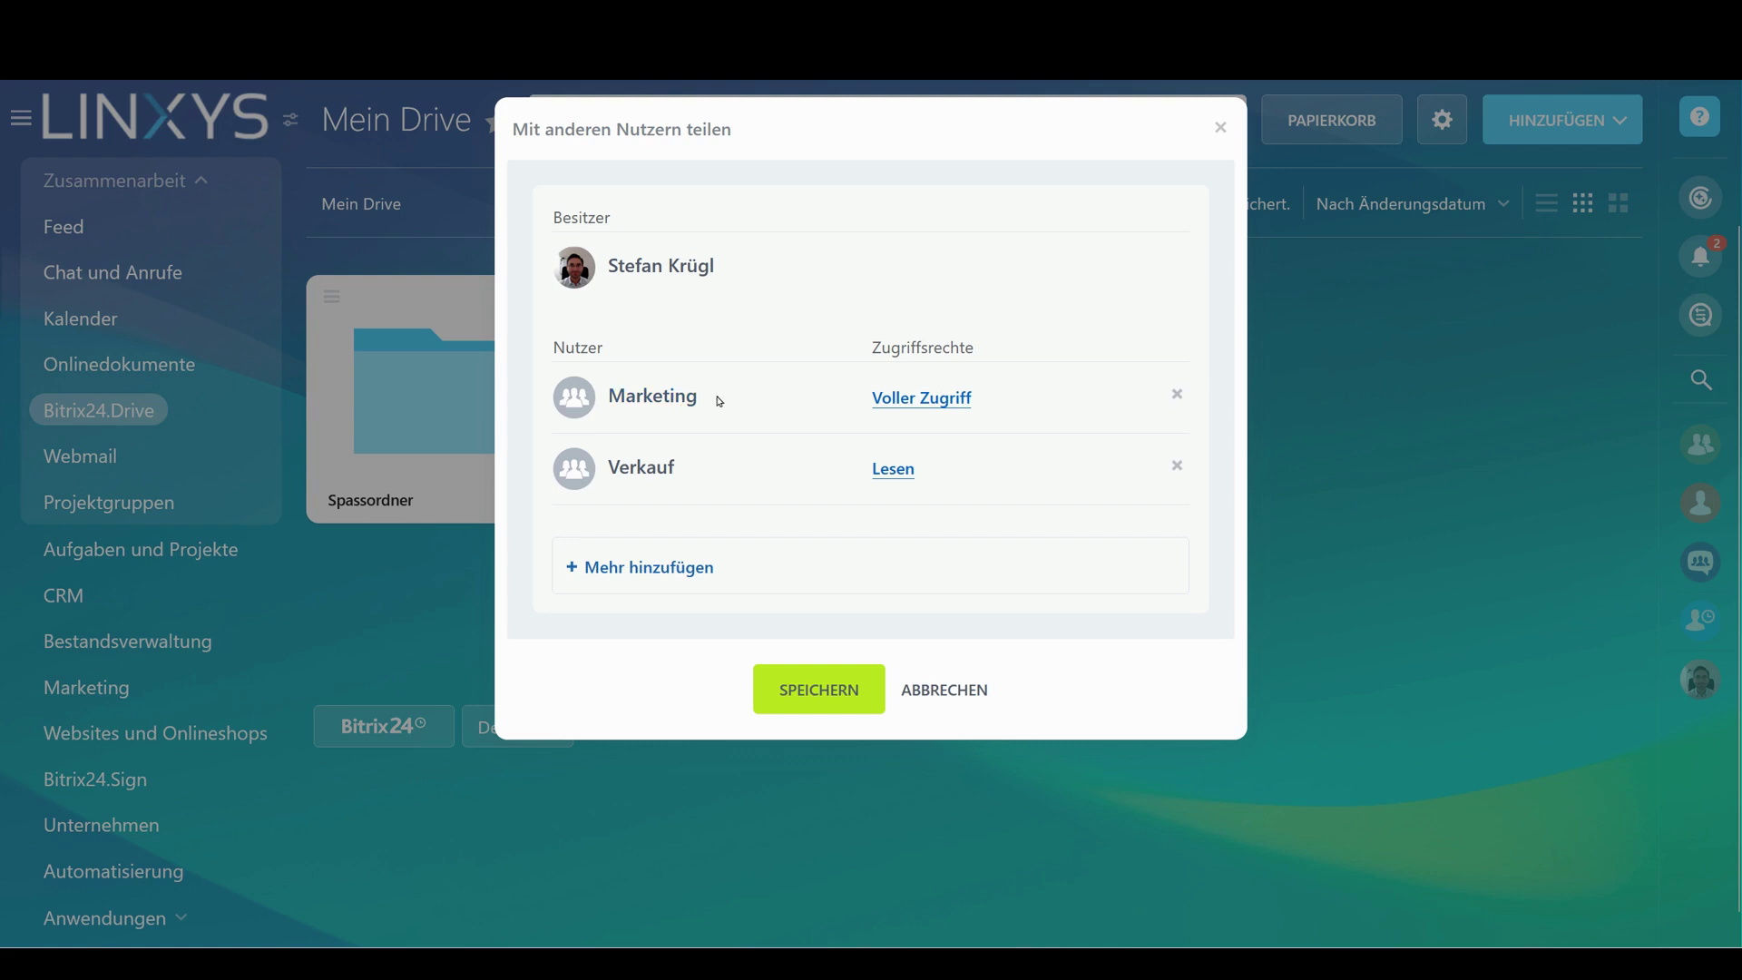
pyautogui.moveTo(720, 401); pyautogui.dragTo(568, 414)
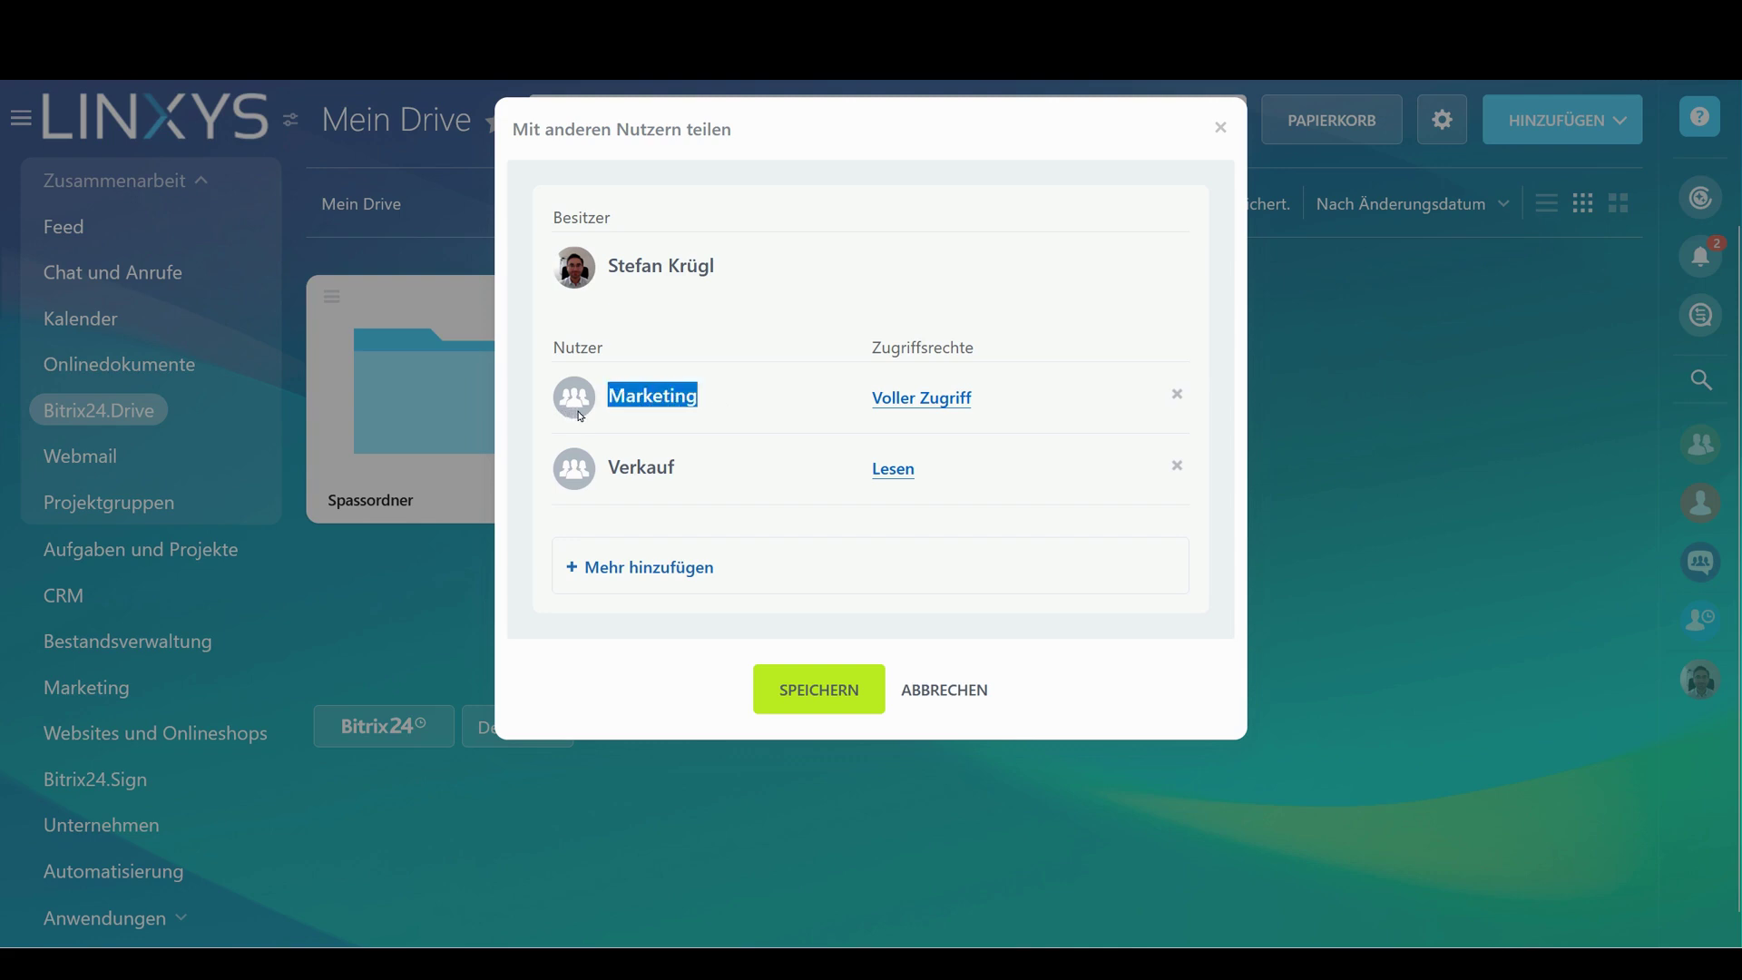
pyautogui.moveTo(688, 468); pyautogui.dragTo(611, 481)
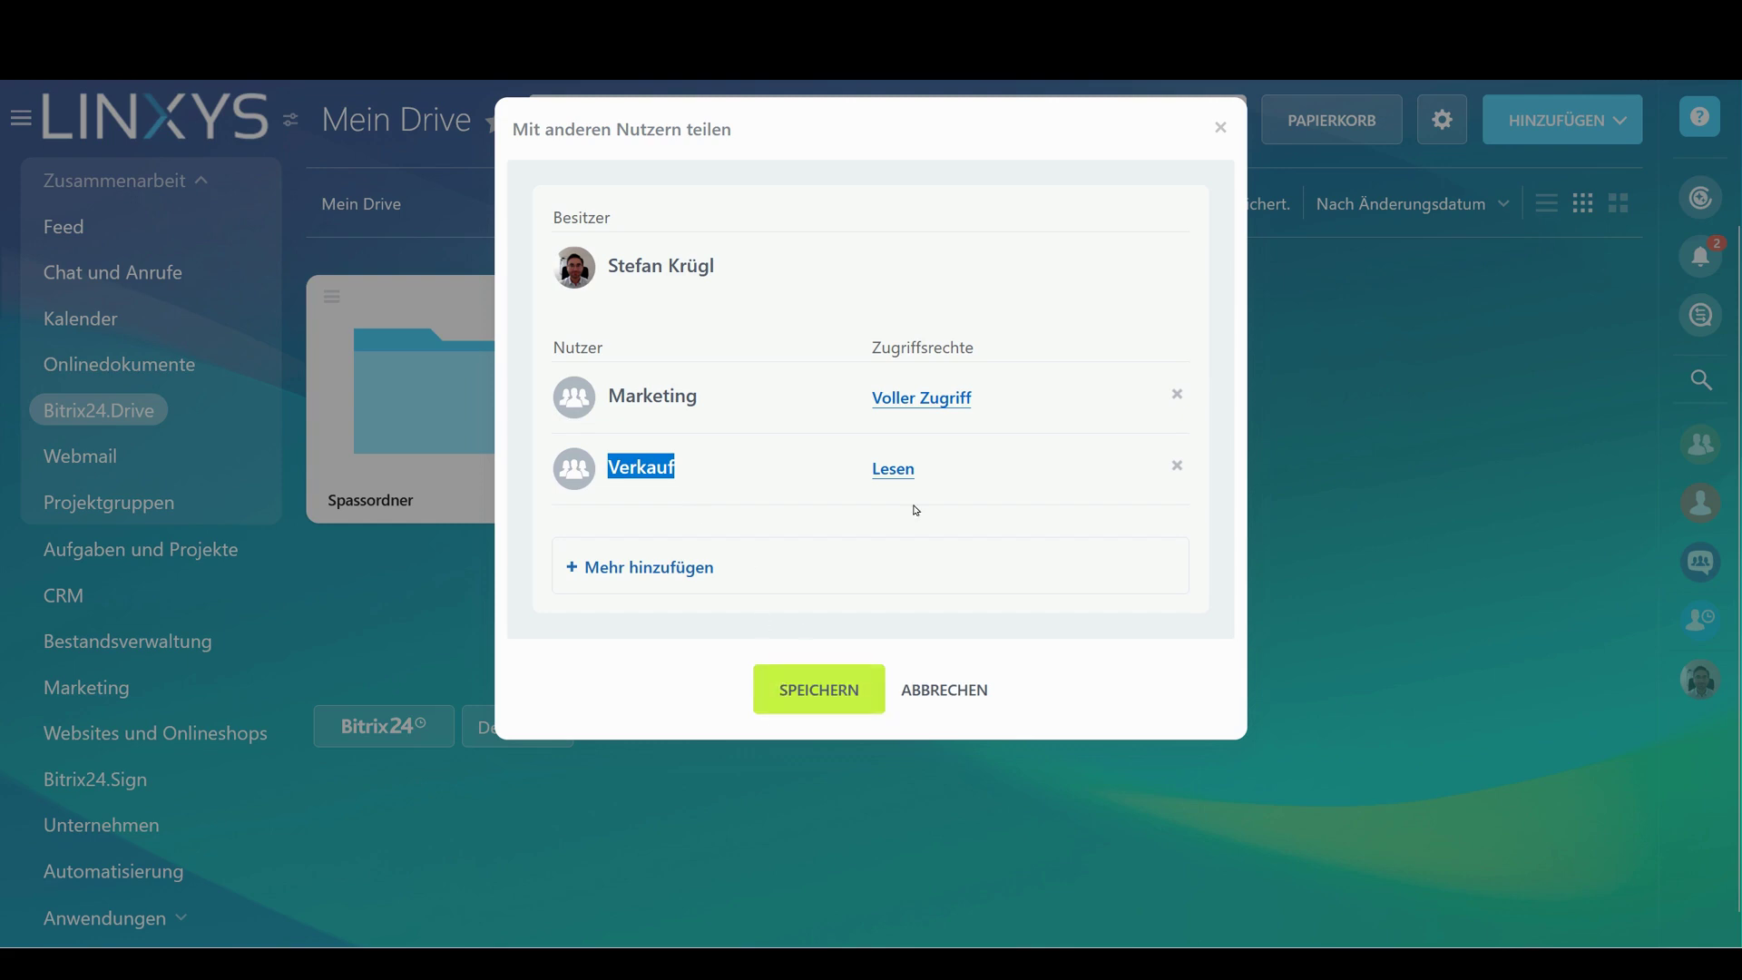
pyautogui.click(813, 698)
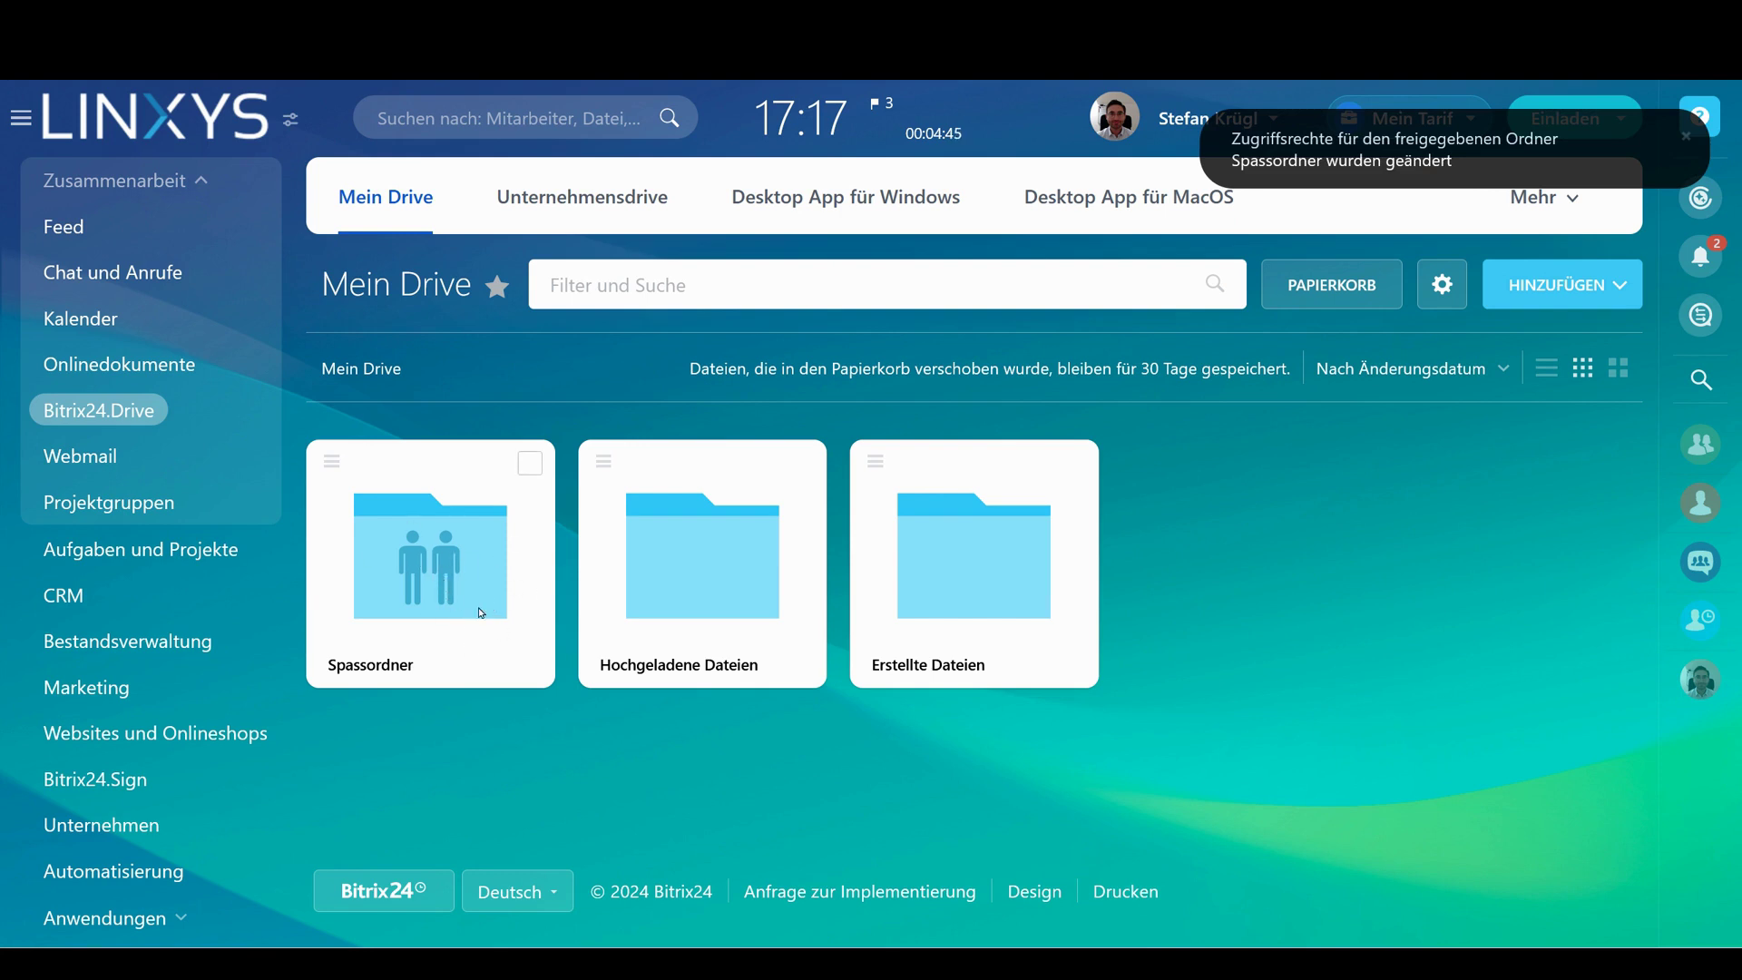
# Create a public link for Spassordner with an expiry time and a password
pyautogui.click(331, 461)
pyautogui.moveTo(417, 626)
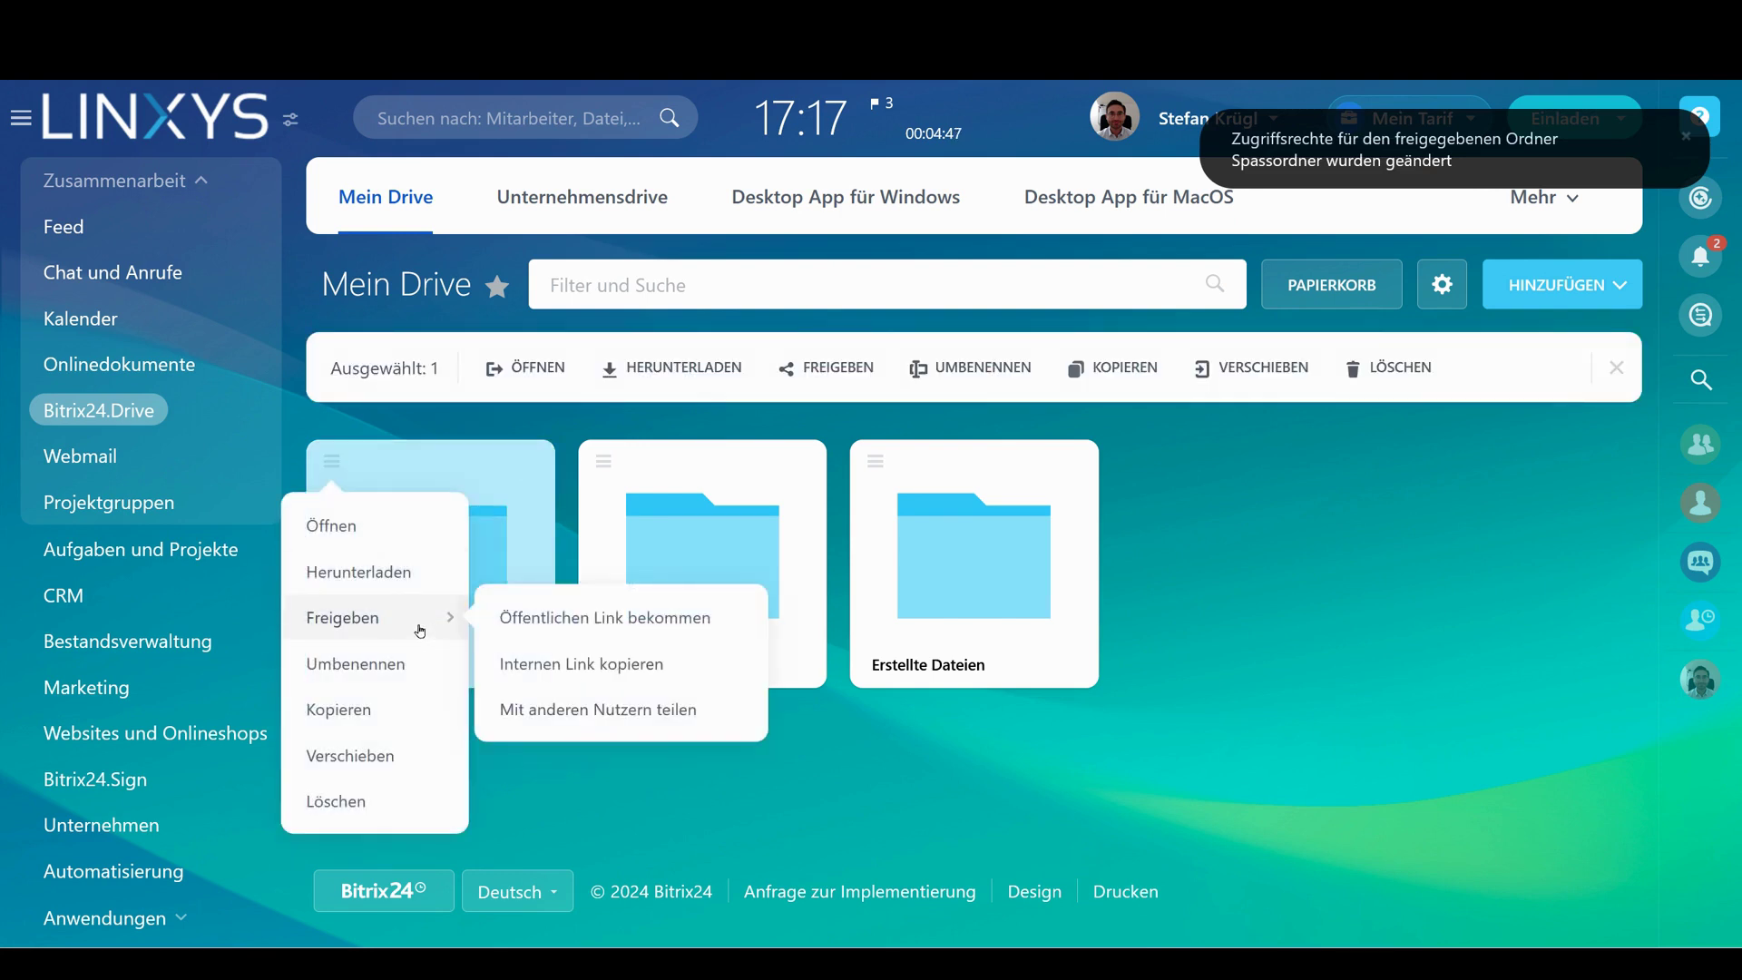
pyautogui.click(656, 623)
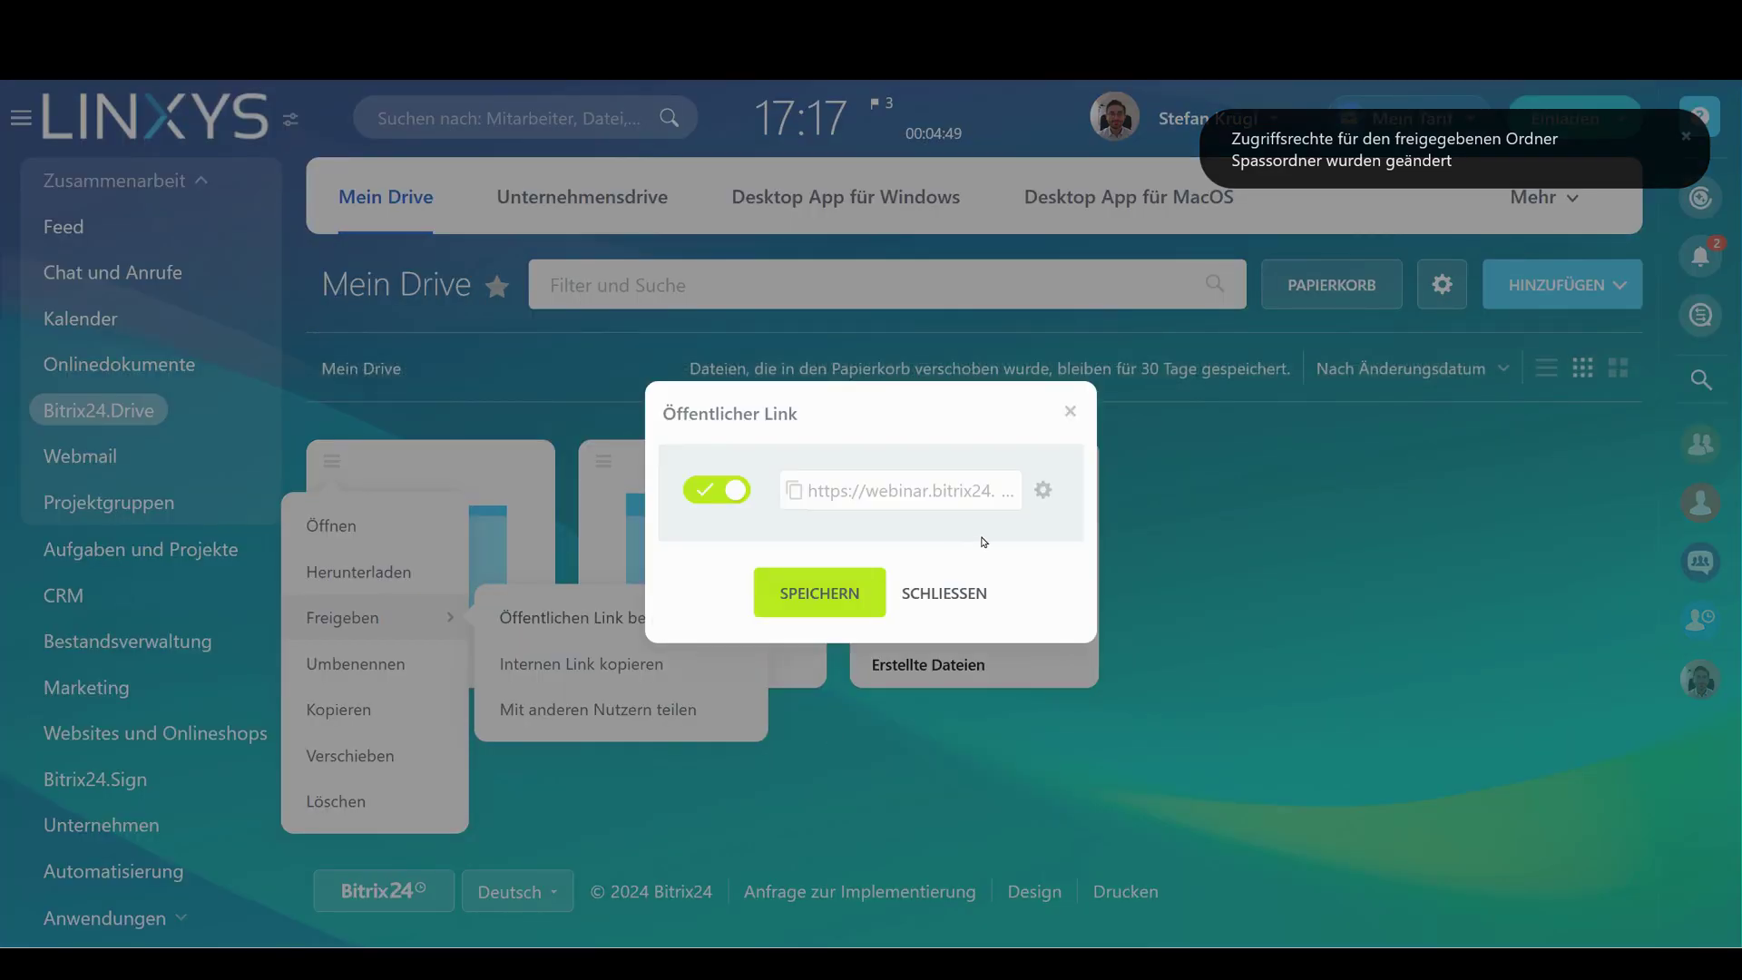
pyautogui.click(1044, 490)
pyautogui.click(908, 542)
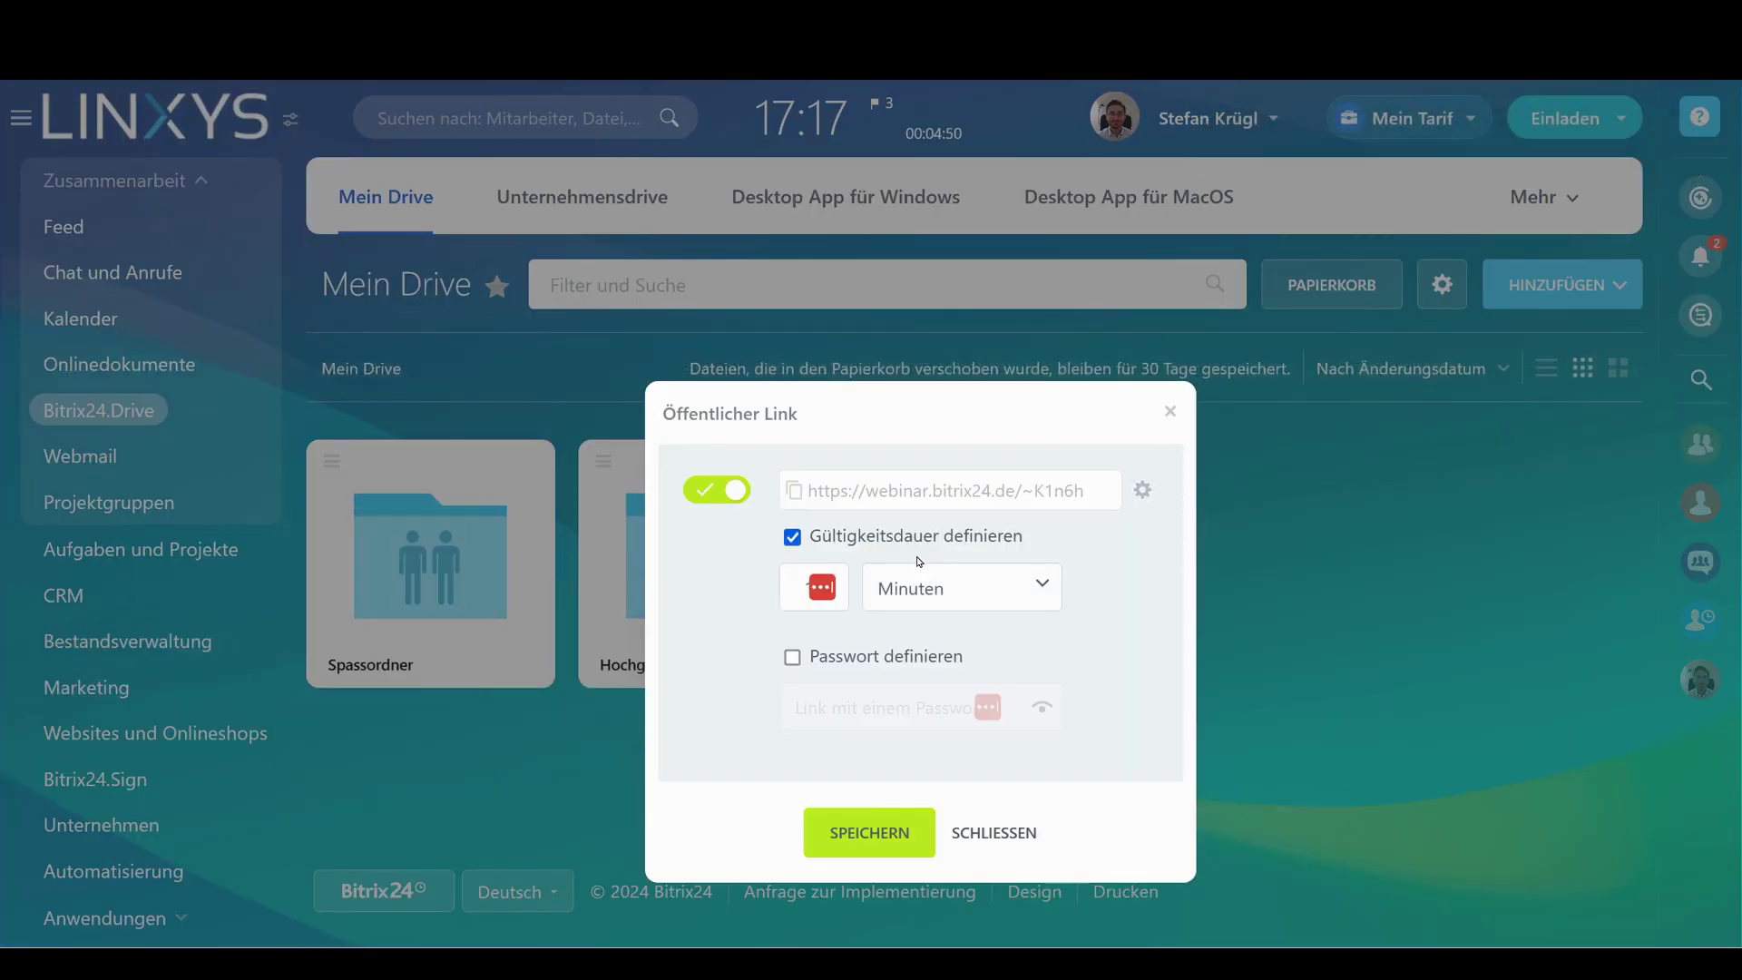
pyautogui.click(792, 656)
pyautogui.click(859, 710)
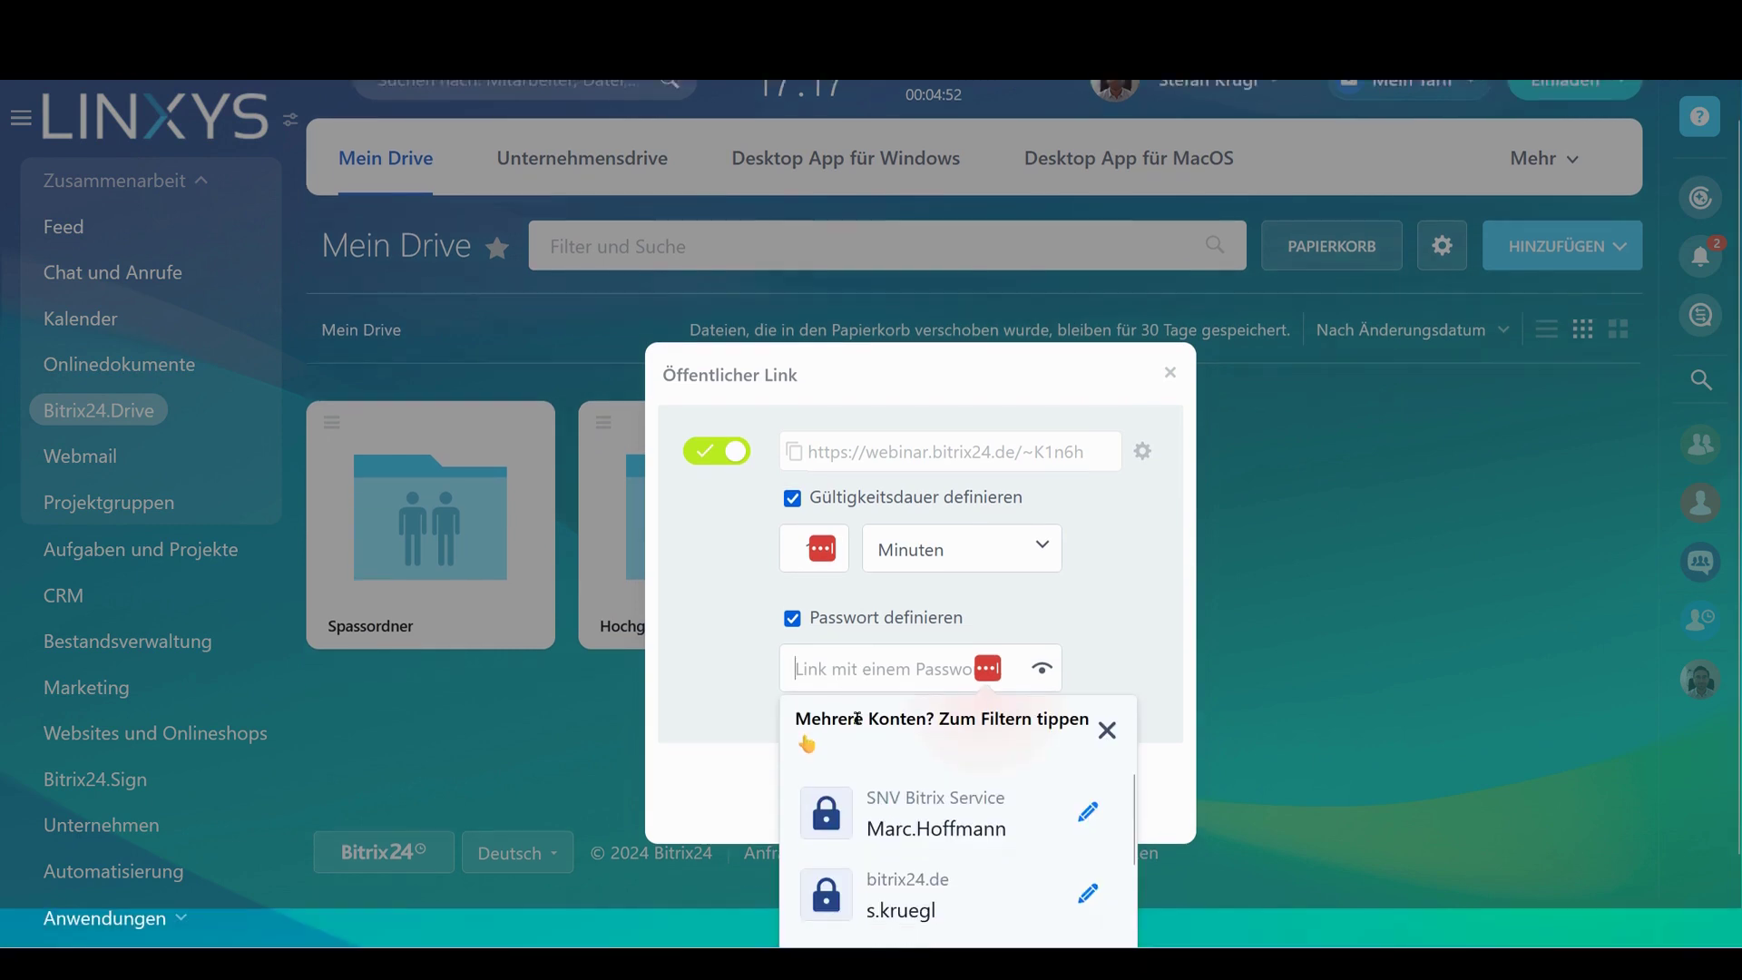
pyautogui.write('•••••••••')
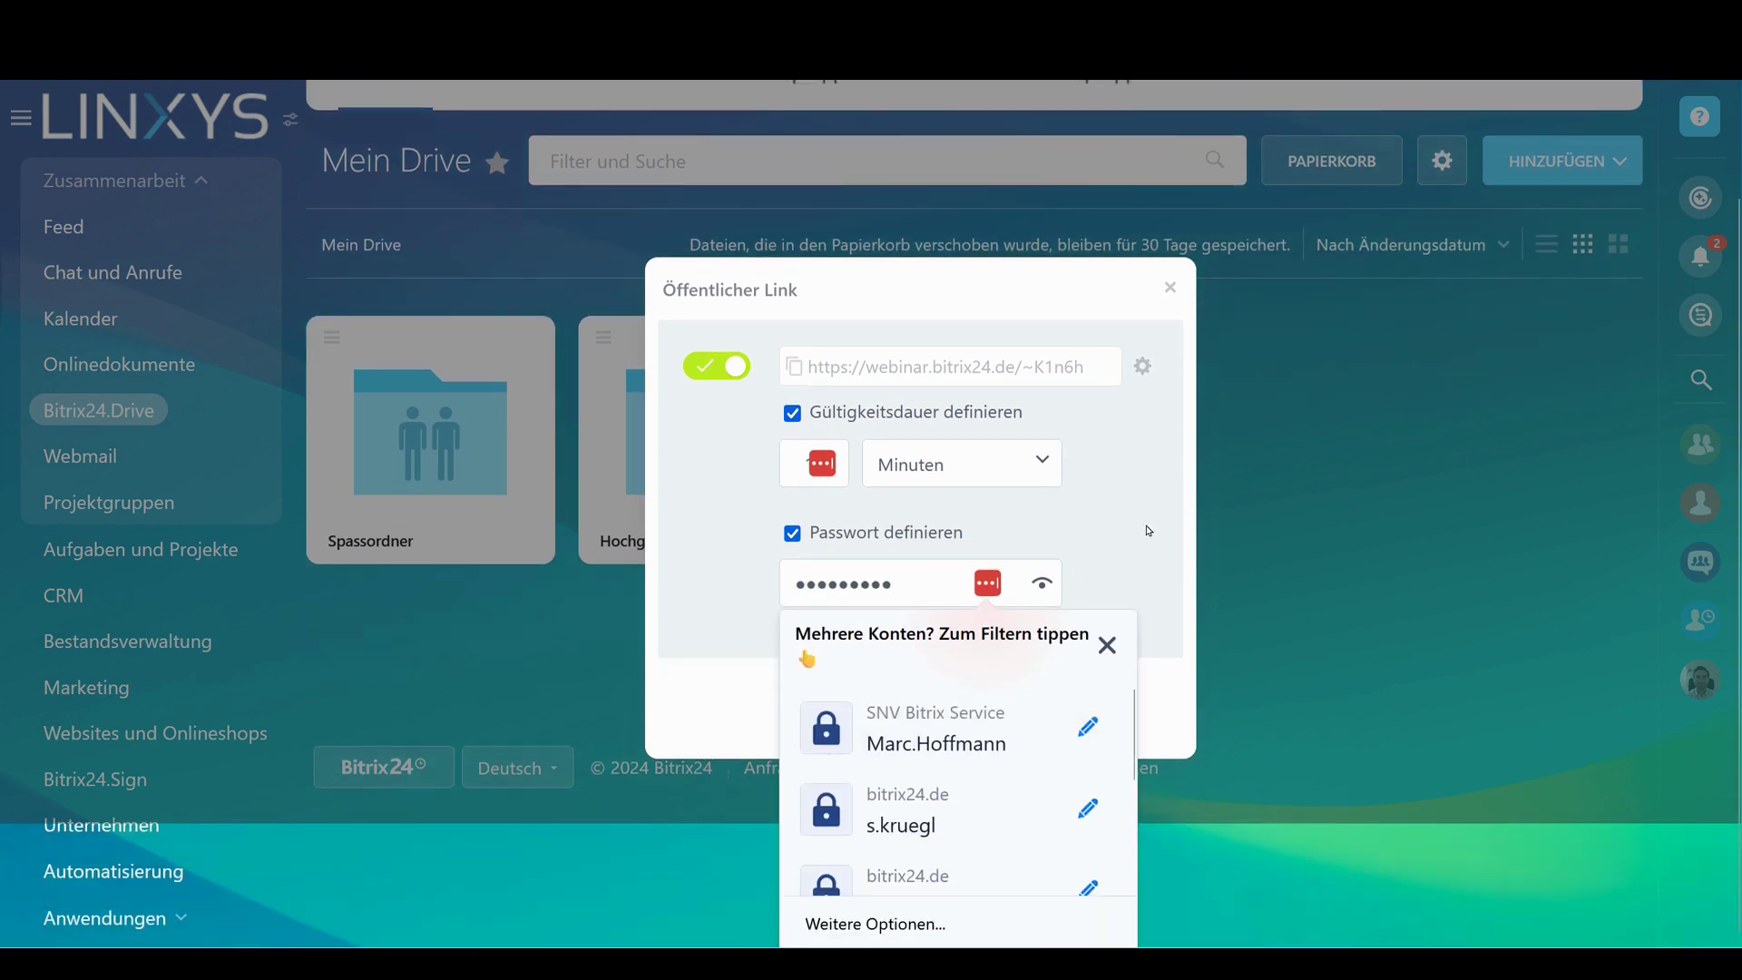
pyautogui.click(1071, 821)
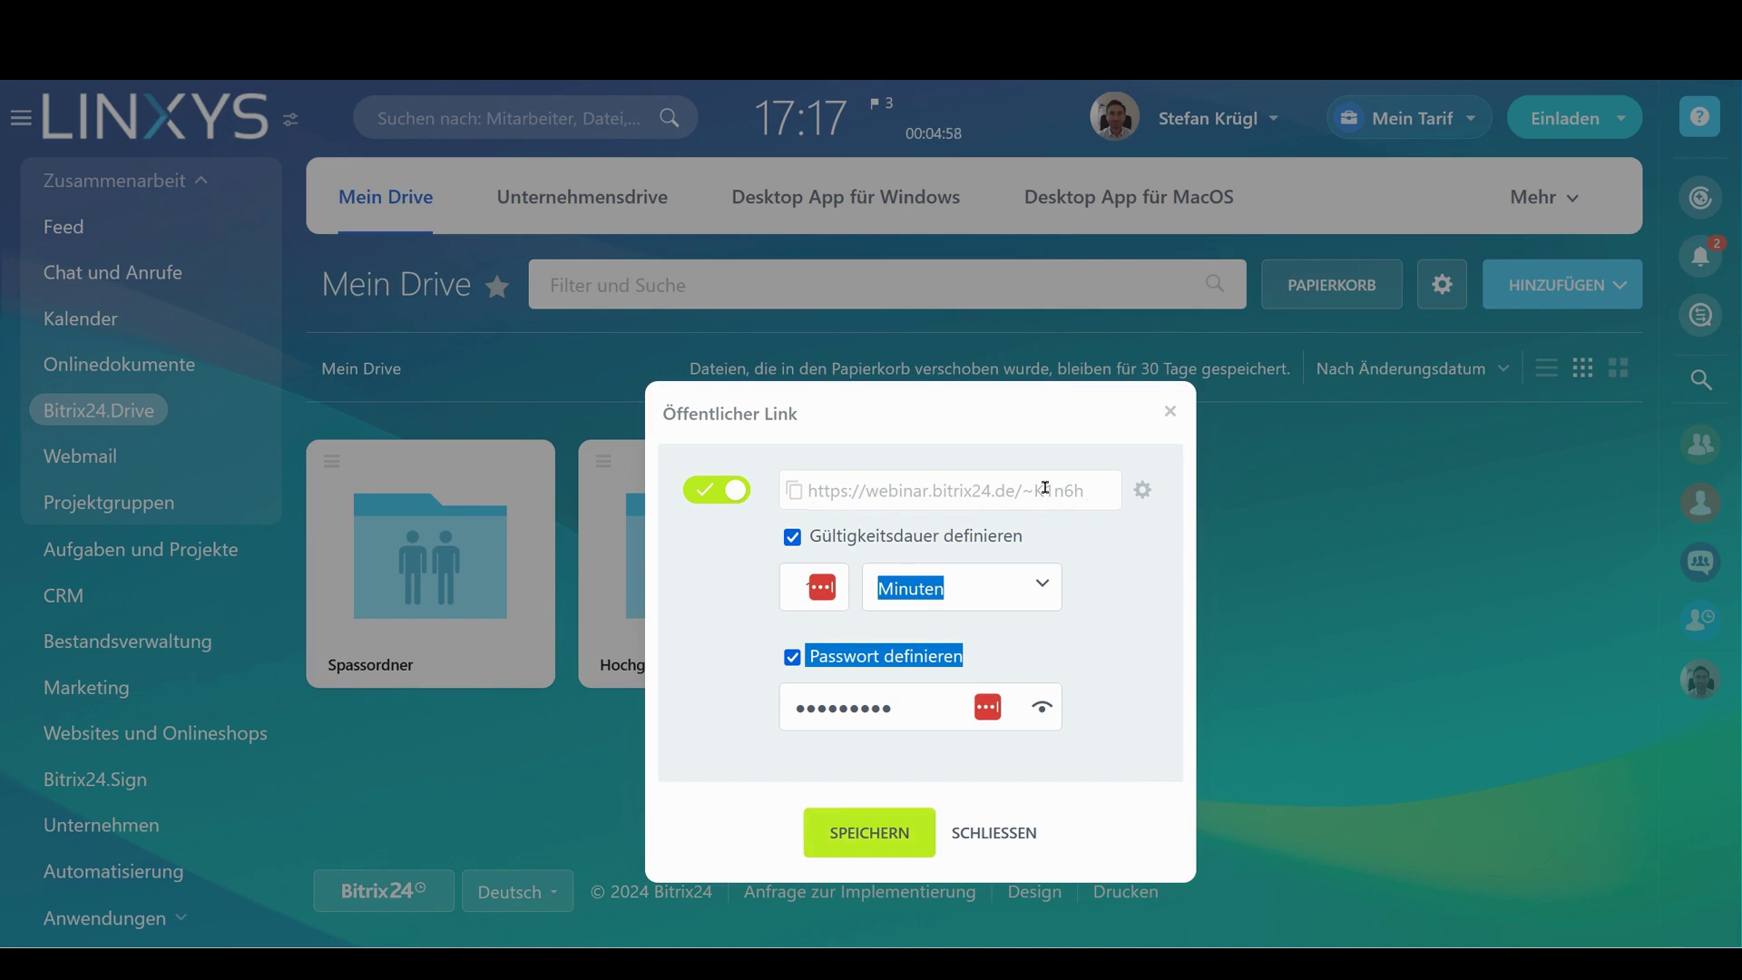
# Copy the public link and paste it into a new browser tab
pyautogui.click(793, 492)
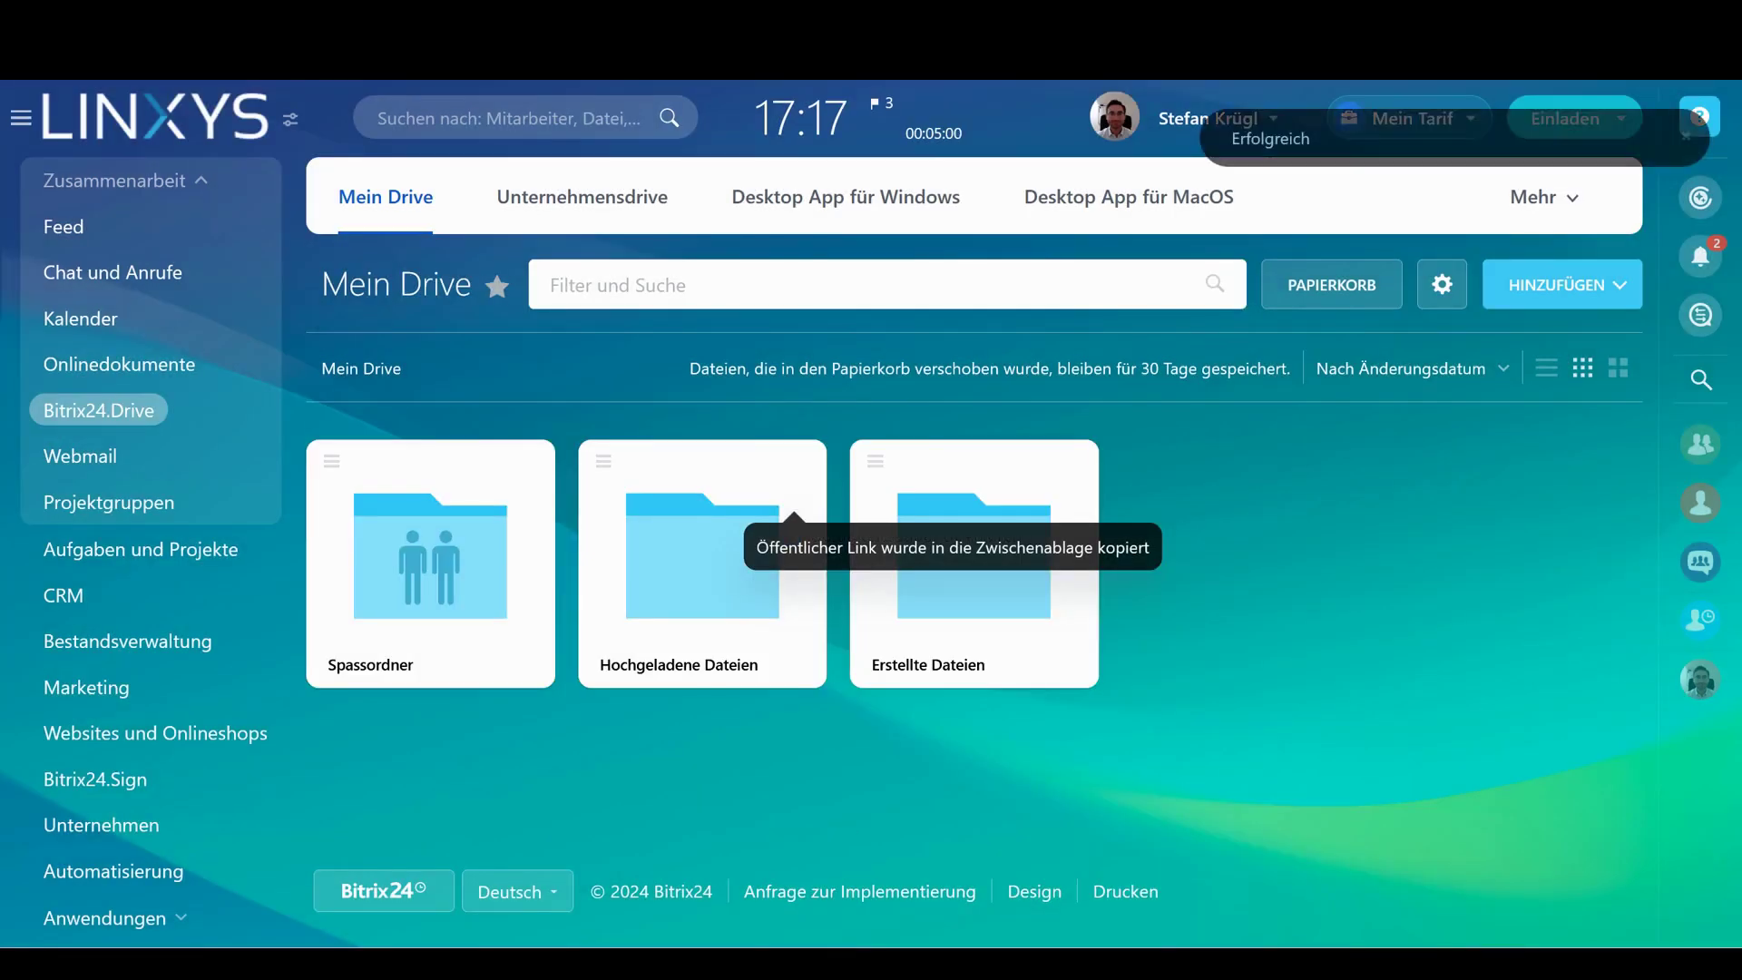
pyautogui.hotkey('ctrl', 't')
pyautogui.hotkey('ctrl', 'v')
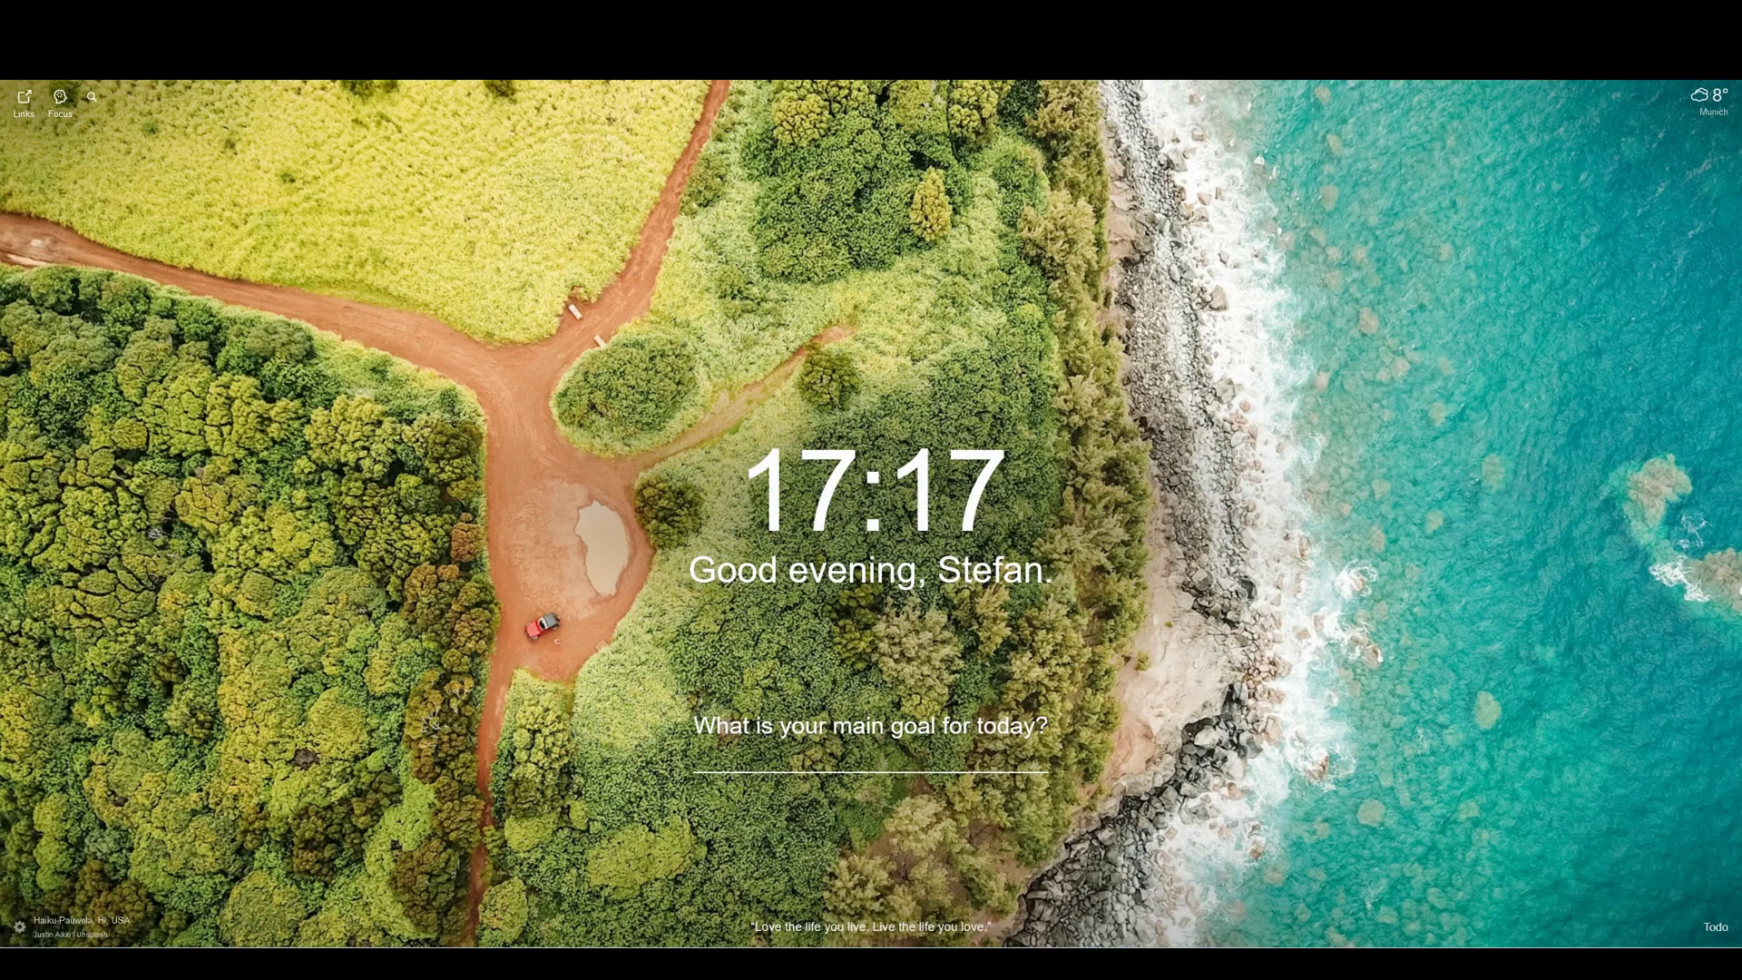
# Load the Spassordner public link, unlock it with its password, and dismiss the pop-up prompts
pyautogui.press('Return')
pyautogui.click(1367, 201)
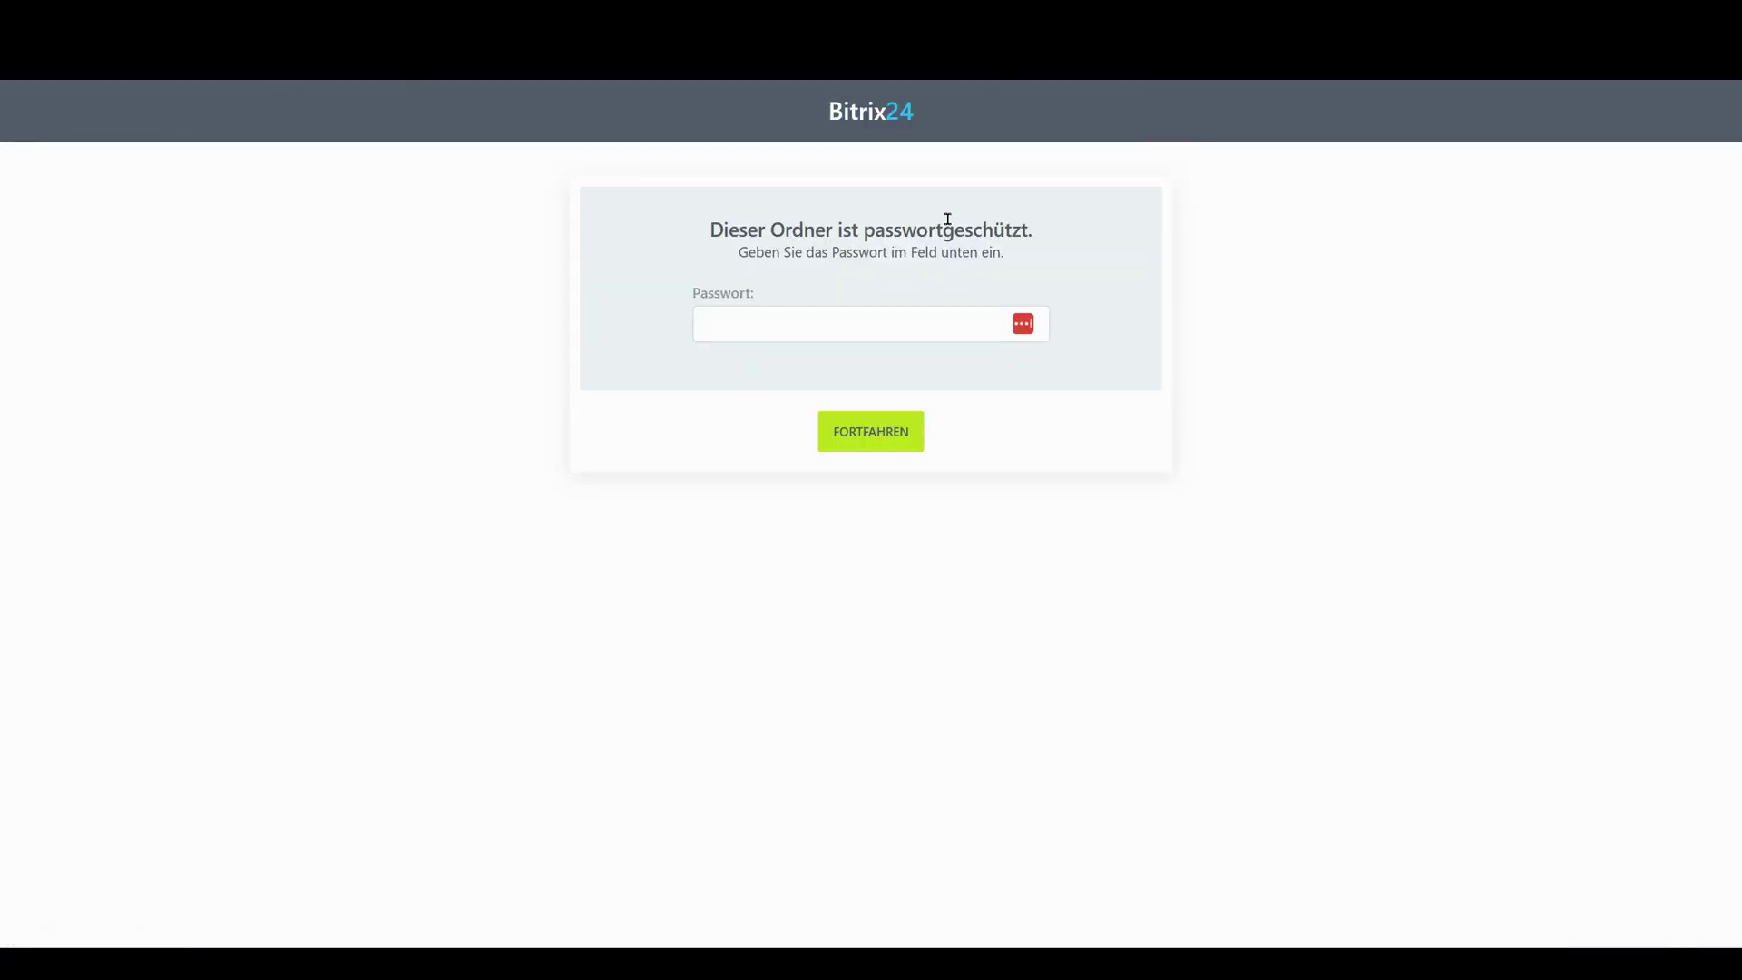
pyautogui.click(829, 322)
pyautogui.write('••••••')
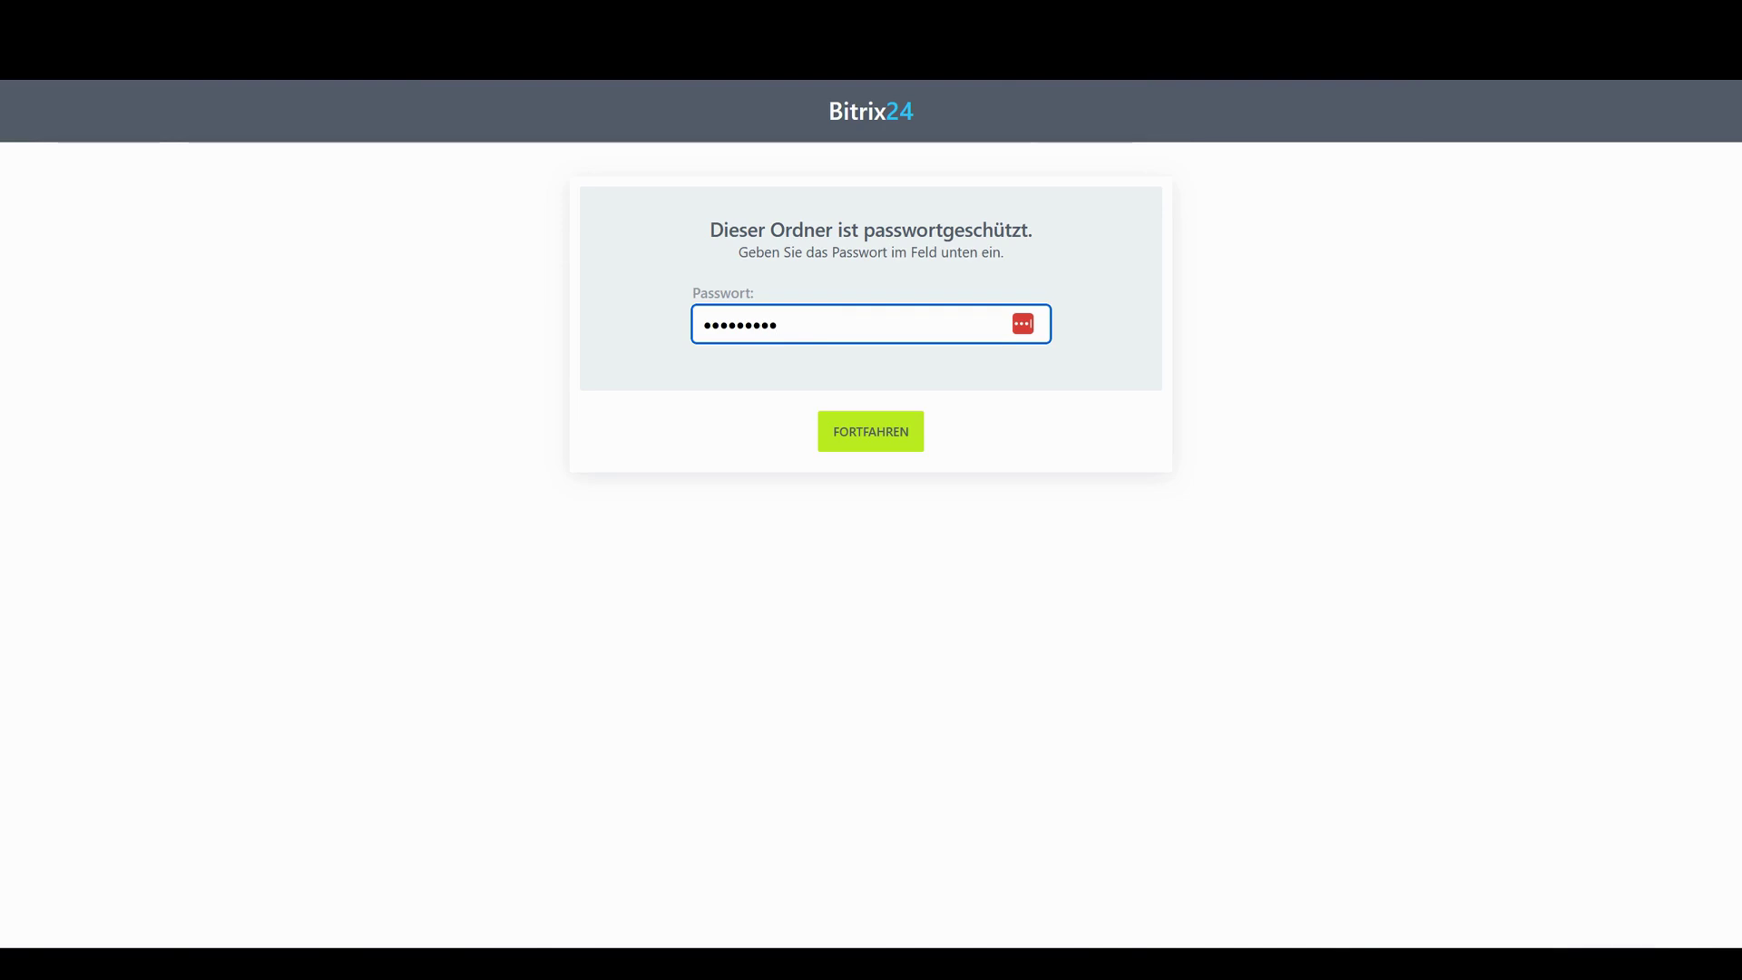
pyautogui.press('Return')
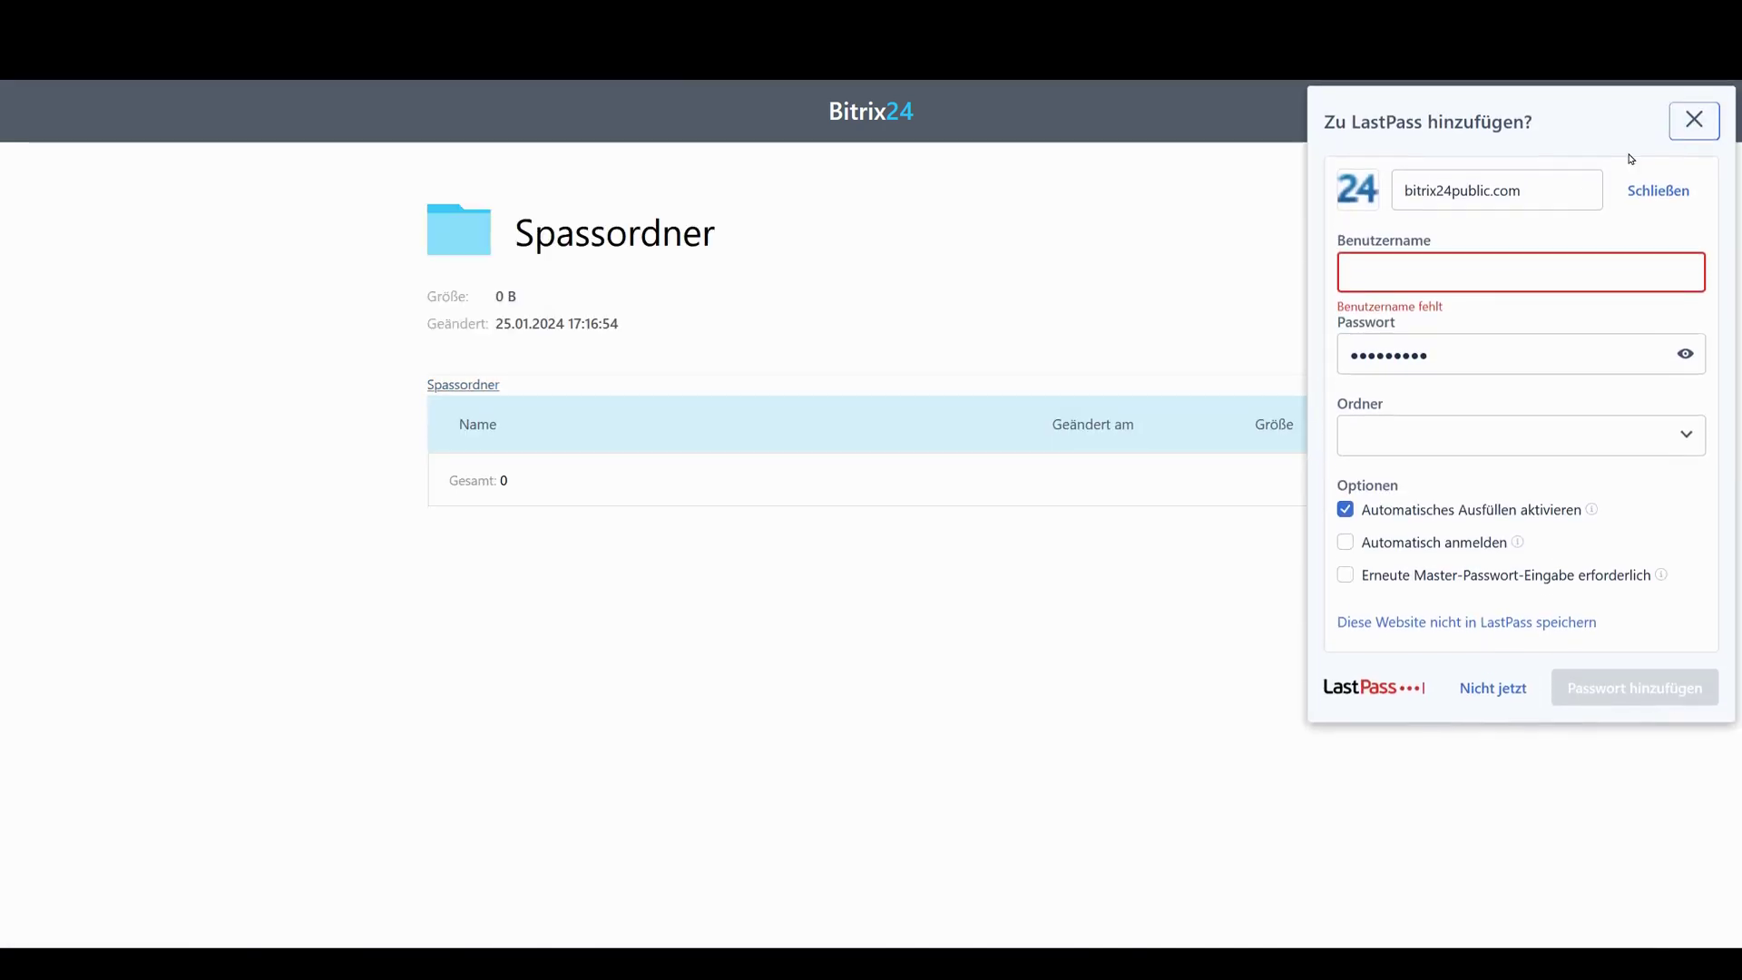
pyautogui.click(1693, 120)
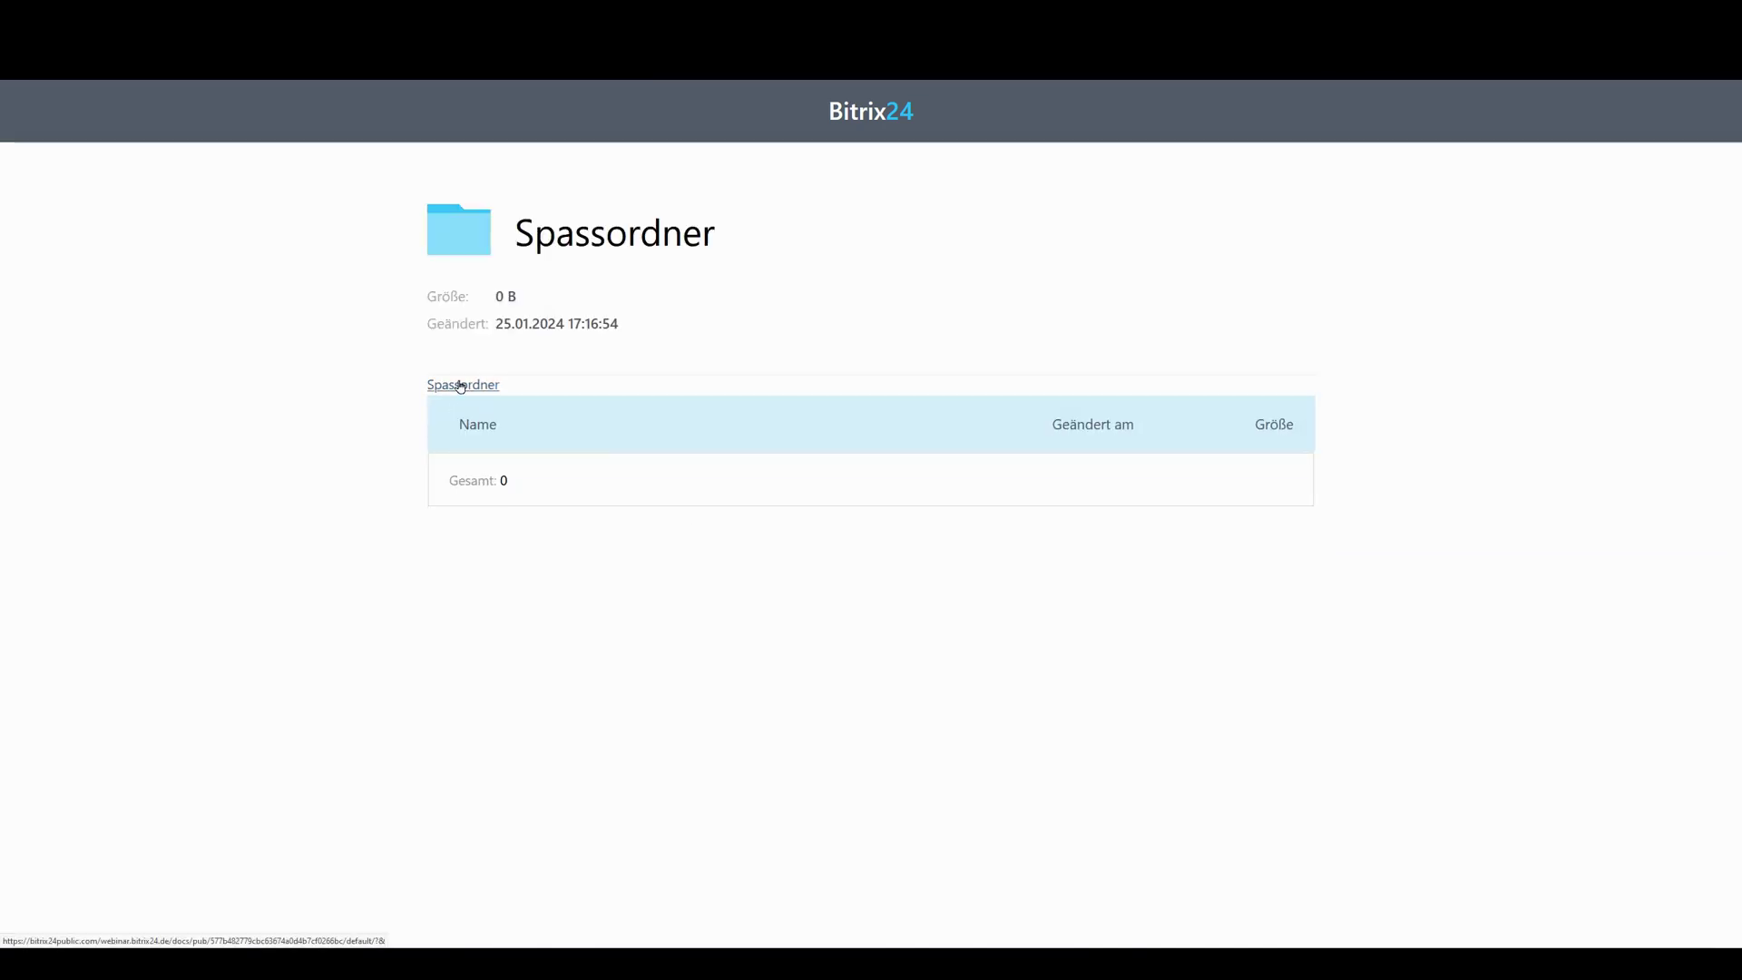
# Dismiss the LastPass prompt and open the empty Spassordner folder in Mein Drive
pyautogui.moveTo(422, 381); pyautogui.dragTo(610, 396)
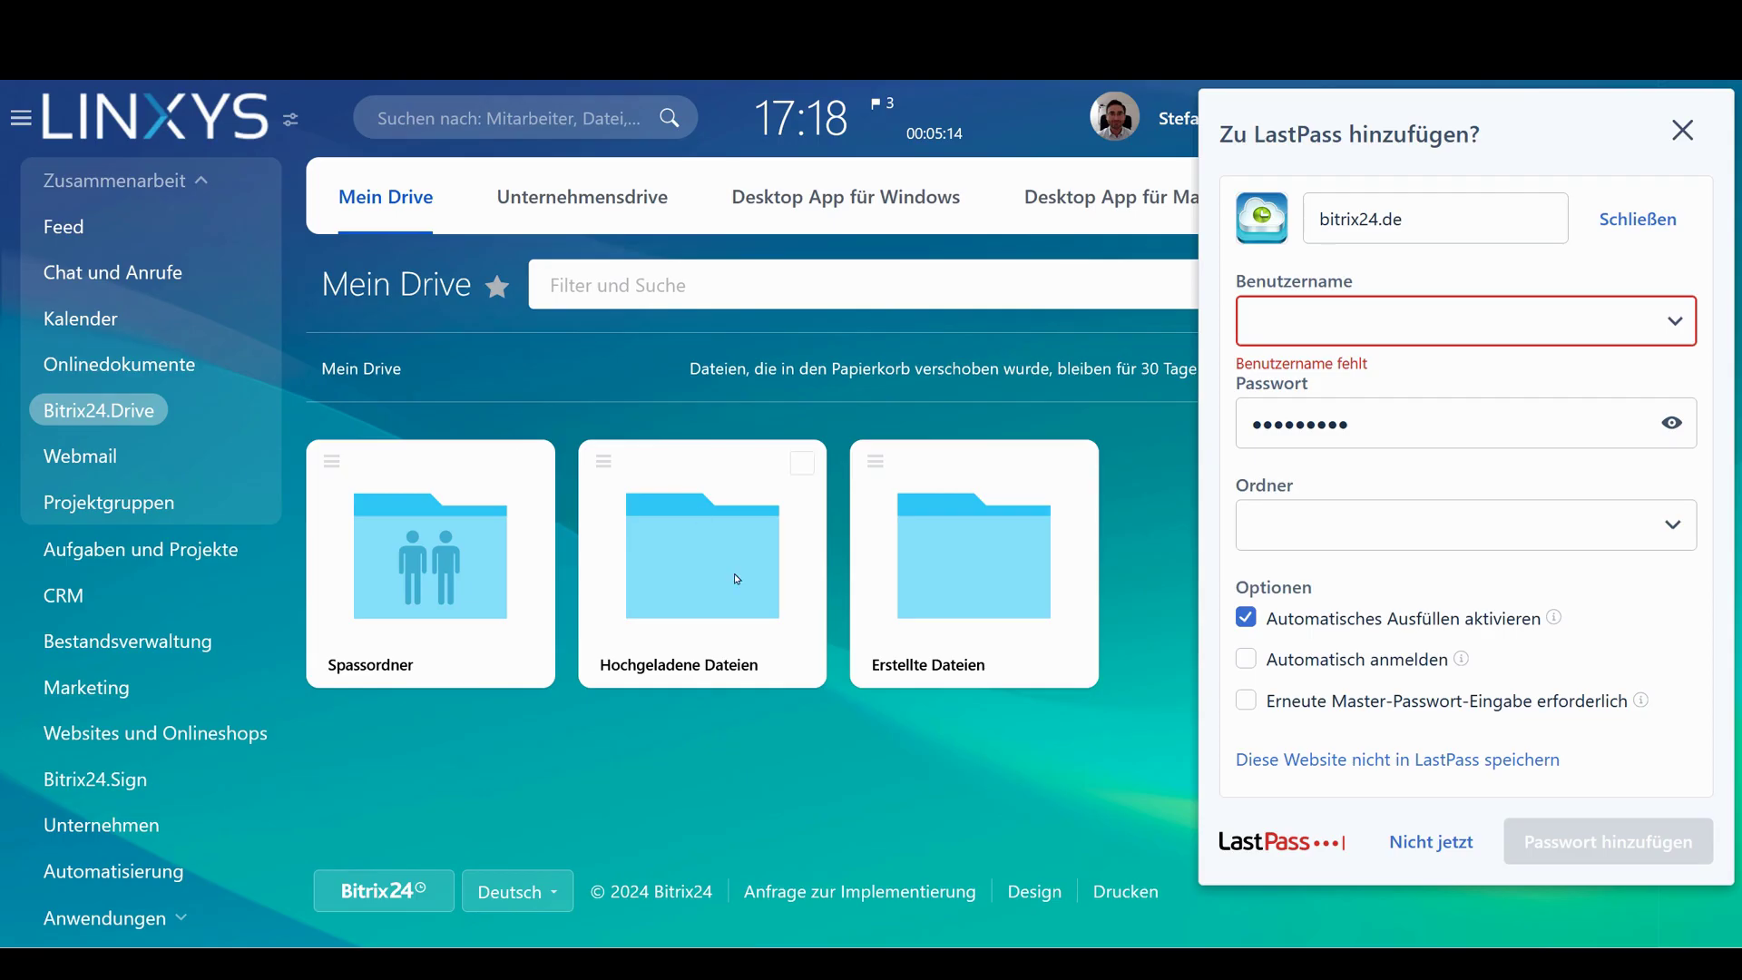
pyautogui.click(1683, 130)
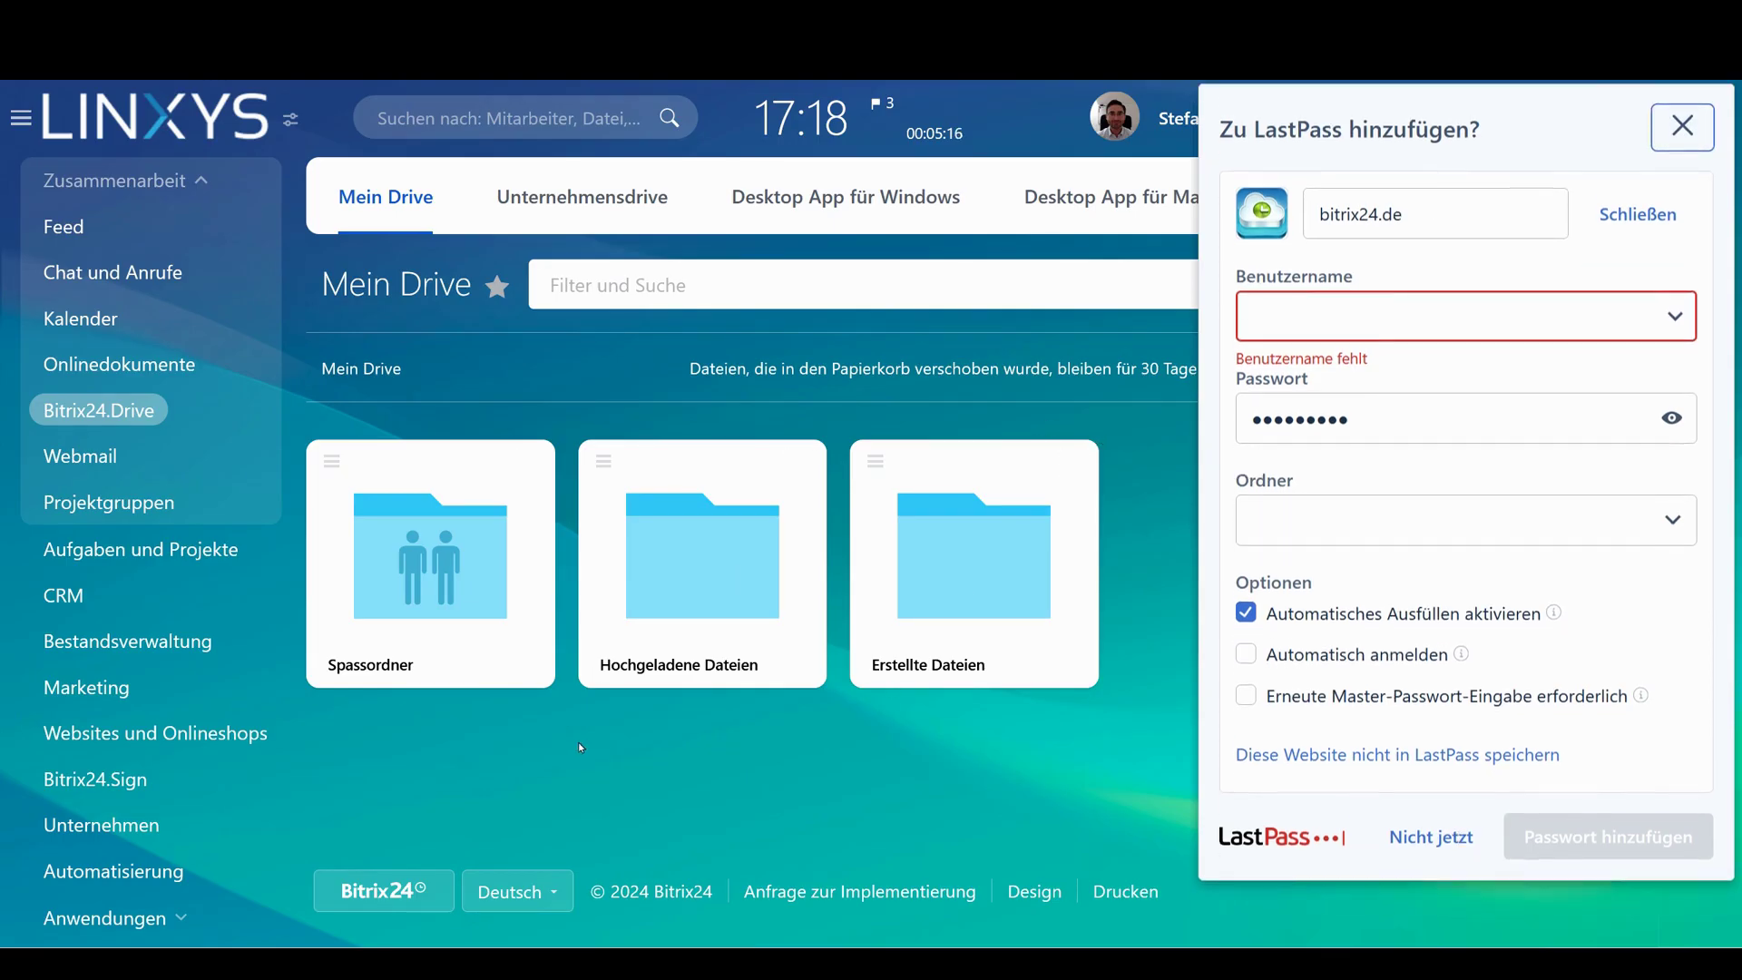
pyautogui.click(426, 677)
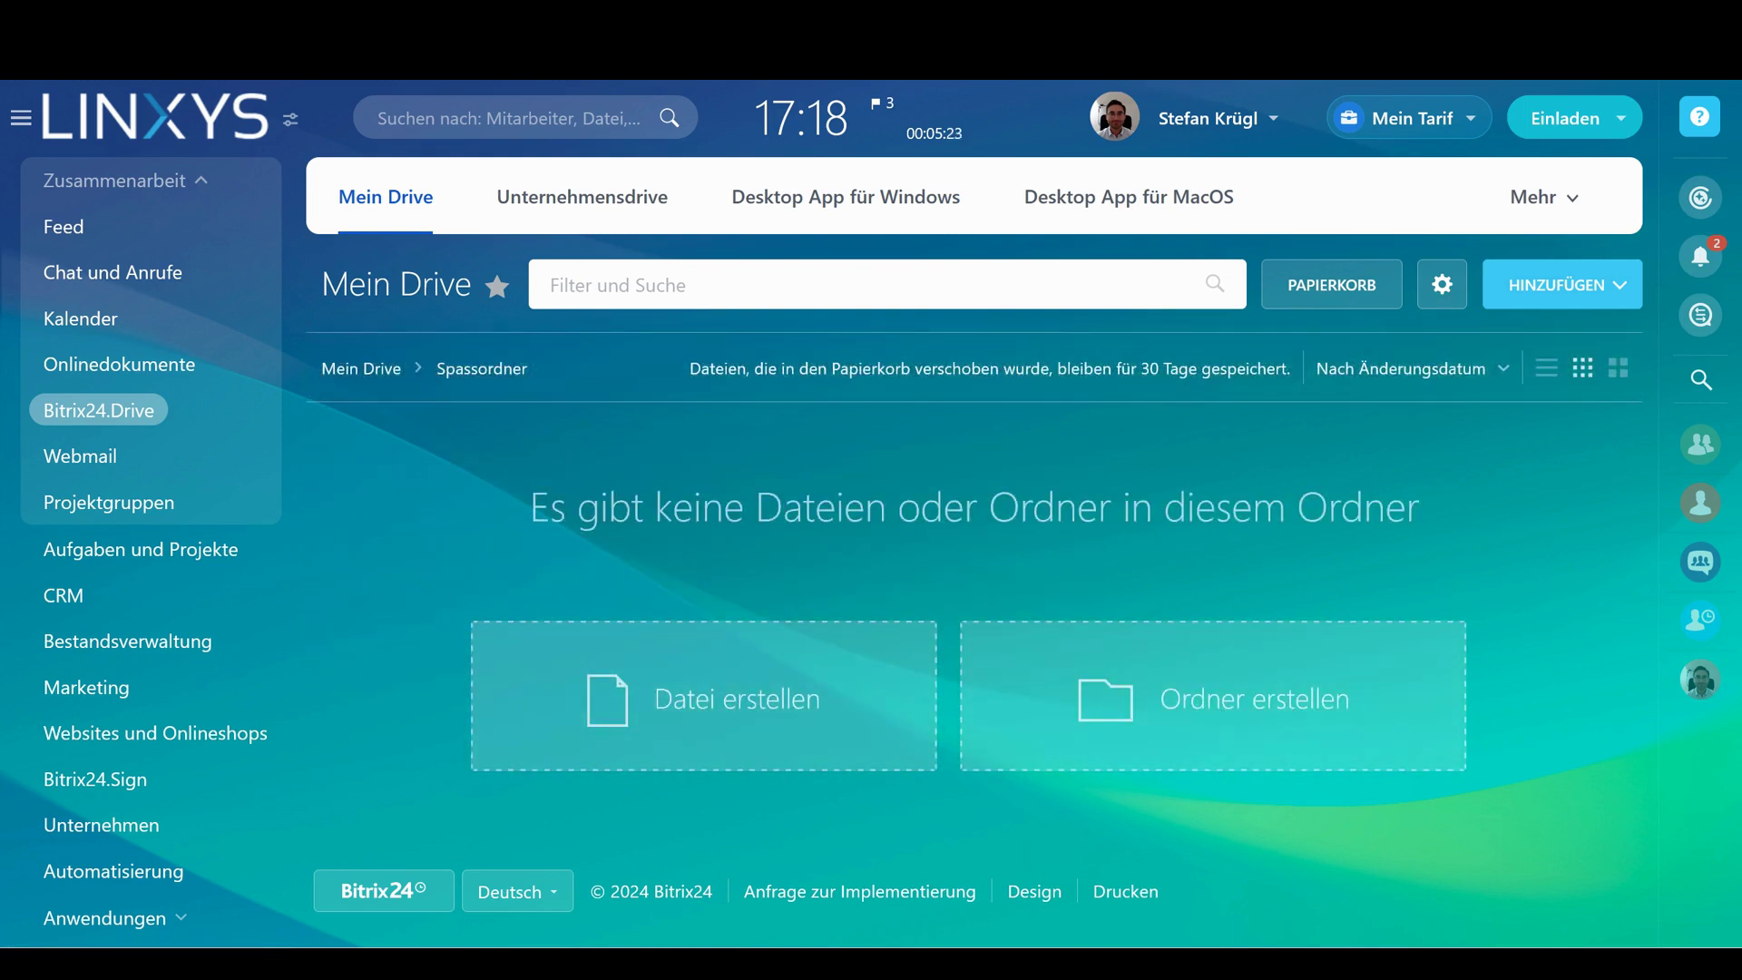
# Upload list_80(1).xls from the Downloads folder into Spassordner by dragging it in
pyautogui.press('super+e')
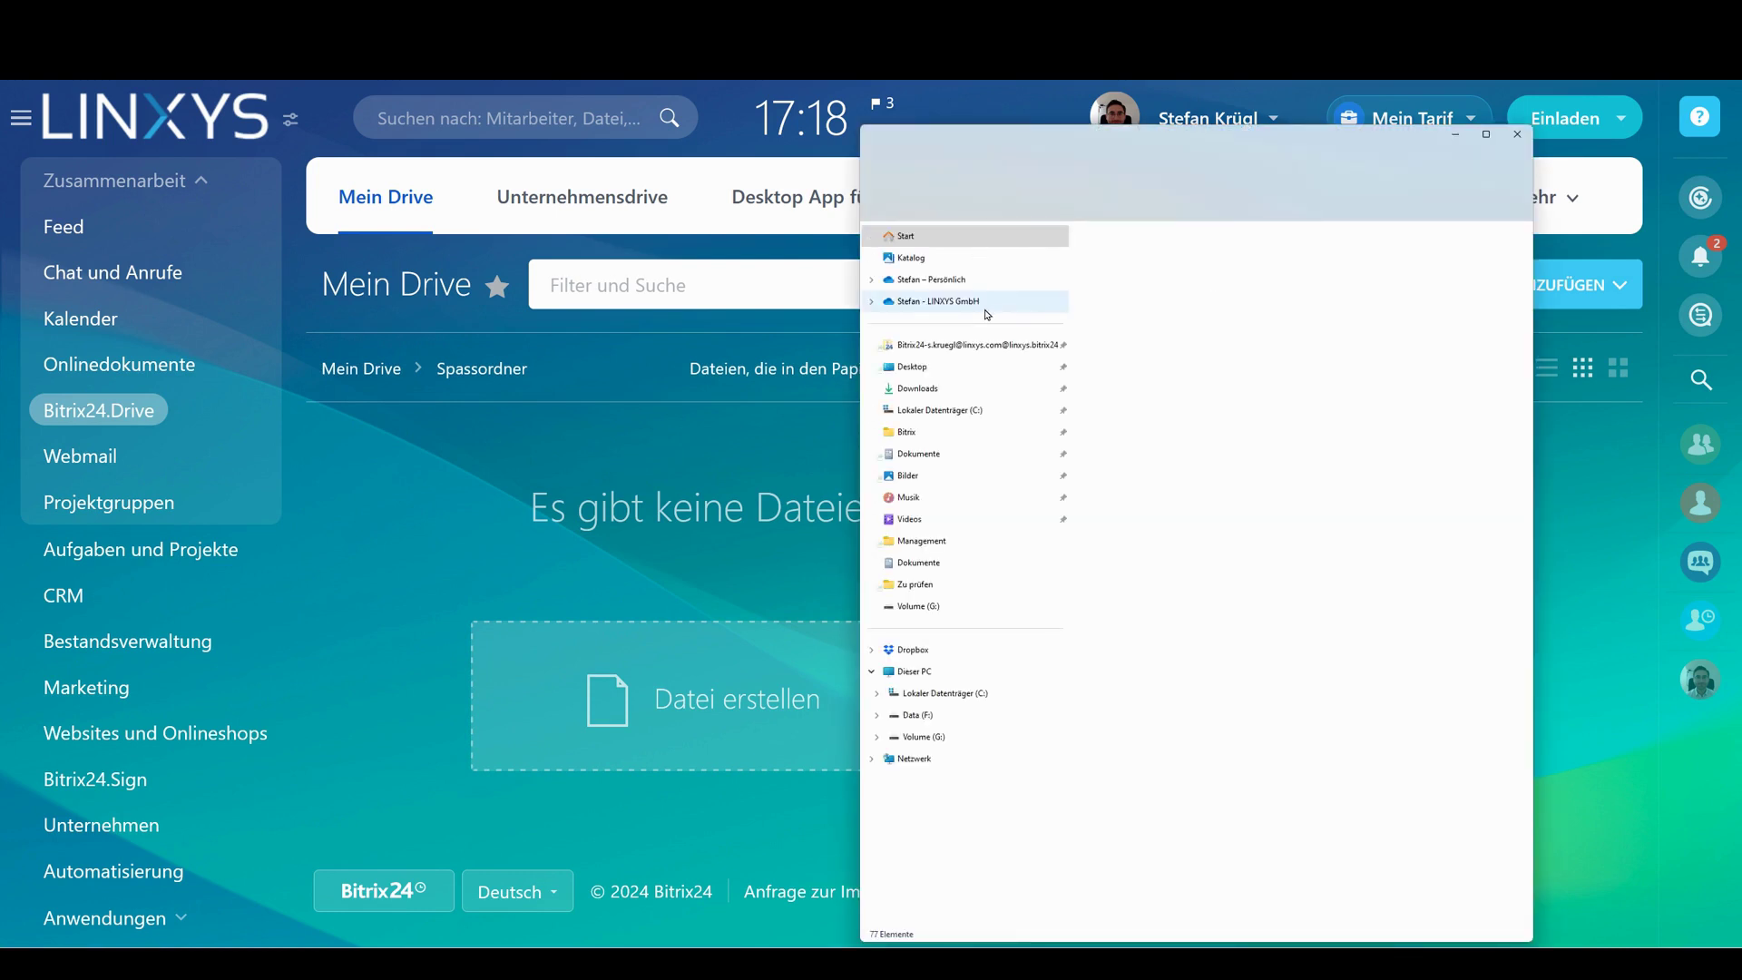
pyautogui.click(1021, 386)
pyautogui.moveTo(1393, 338); pyautogui.dragTo(709, 532)
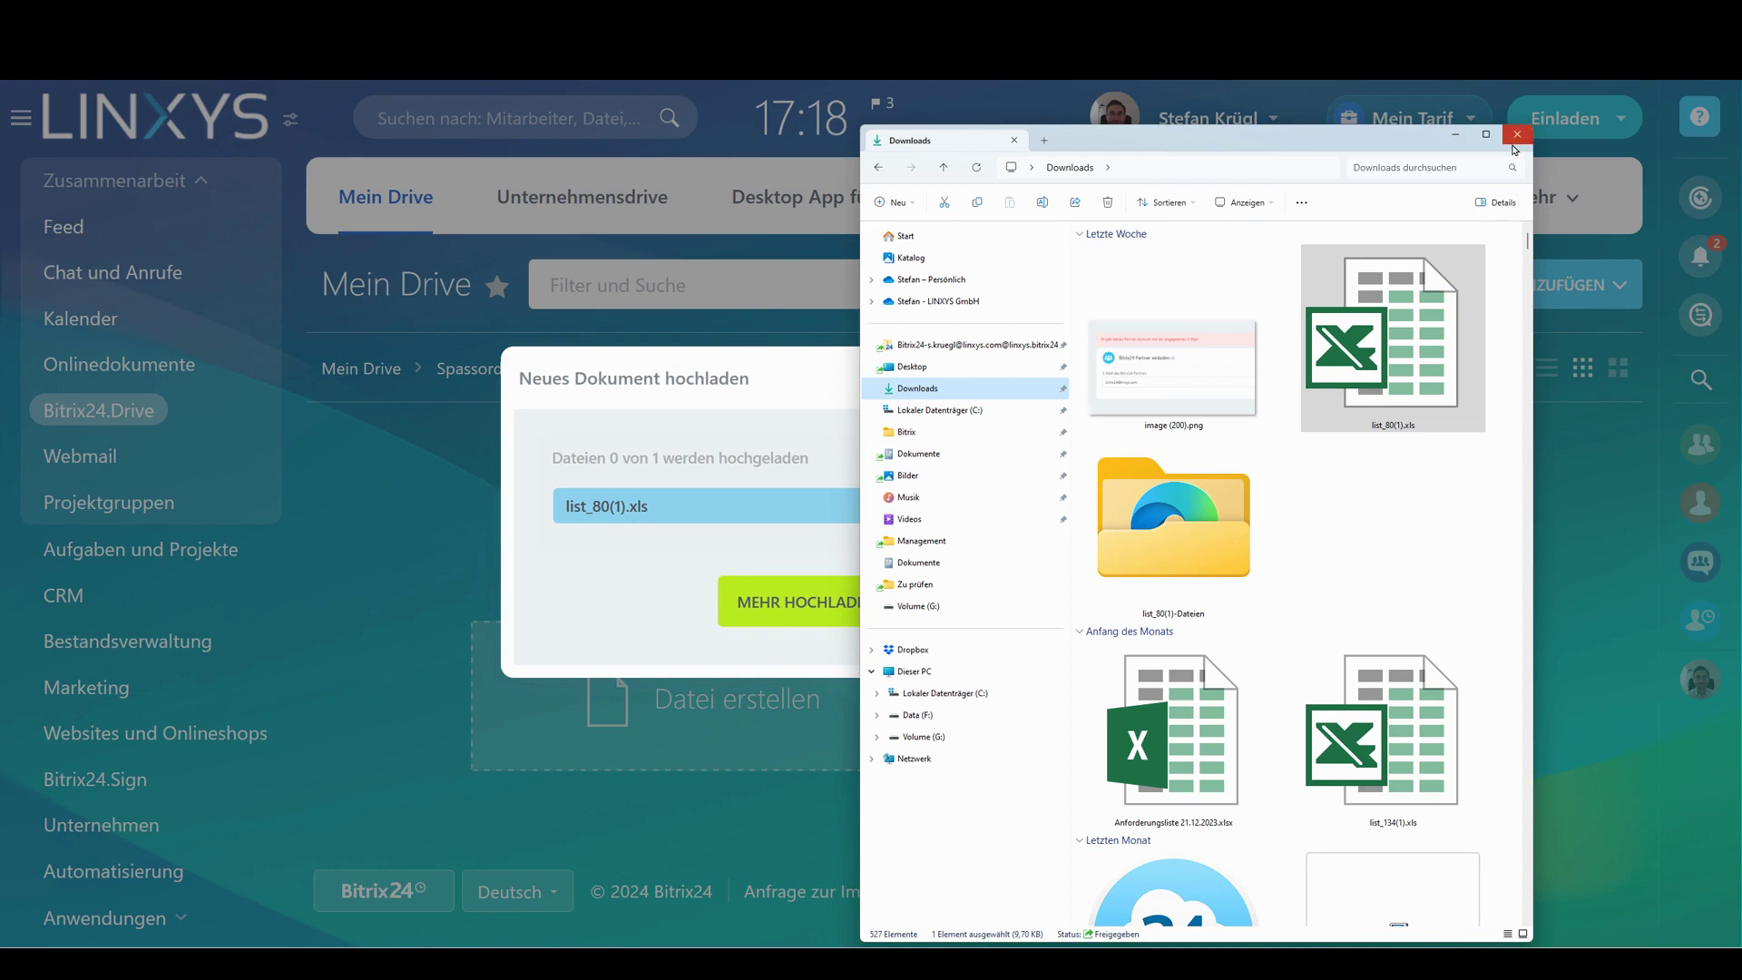
pyautogui.click(1518, 134)
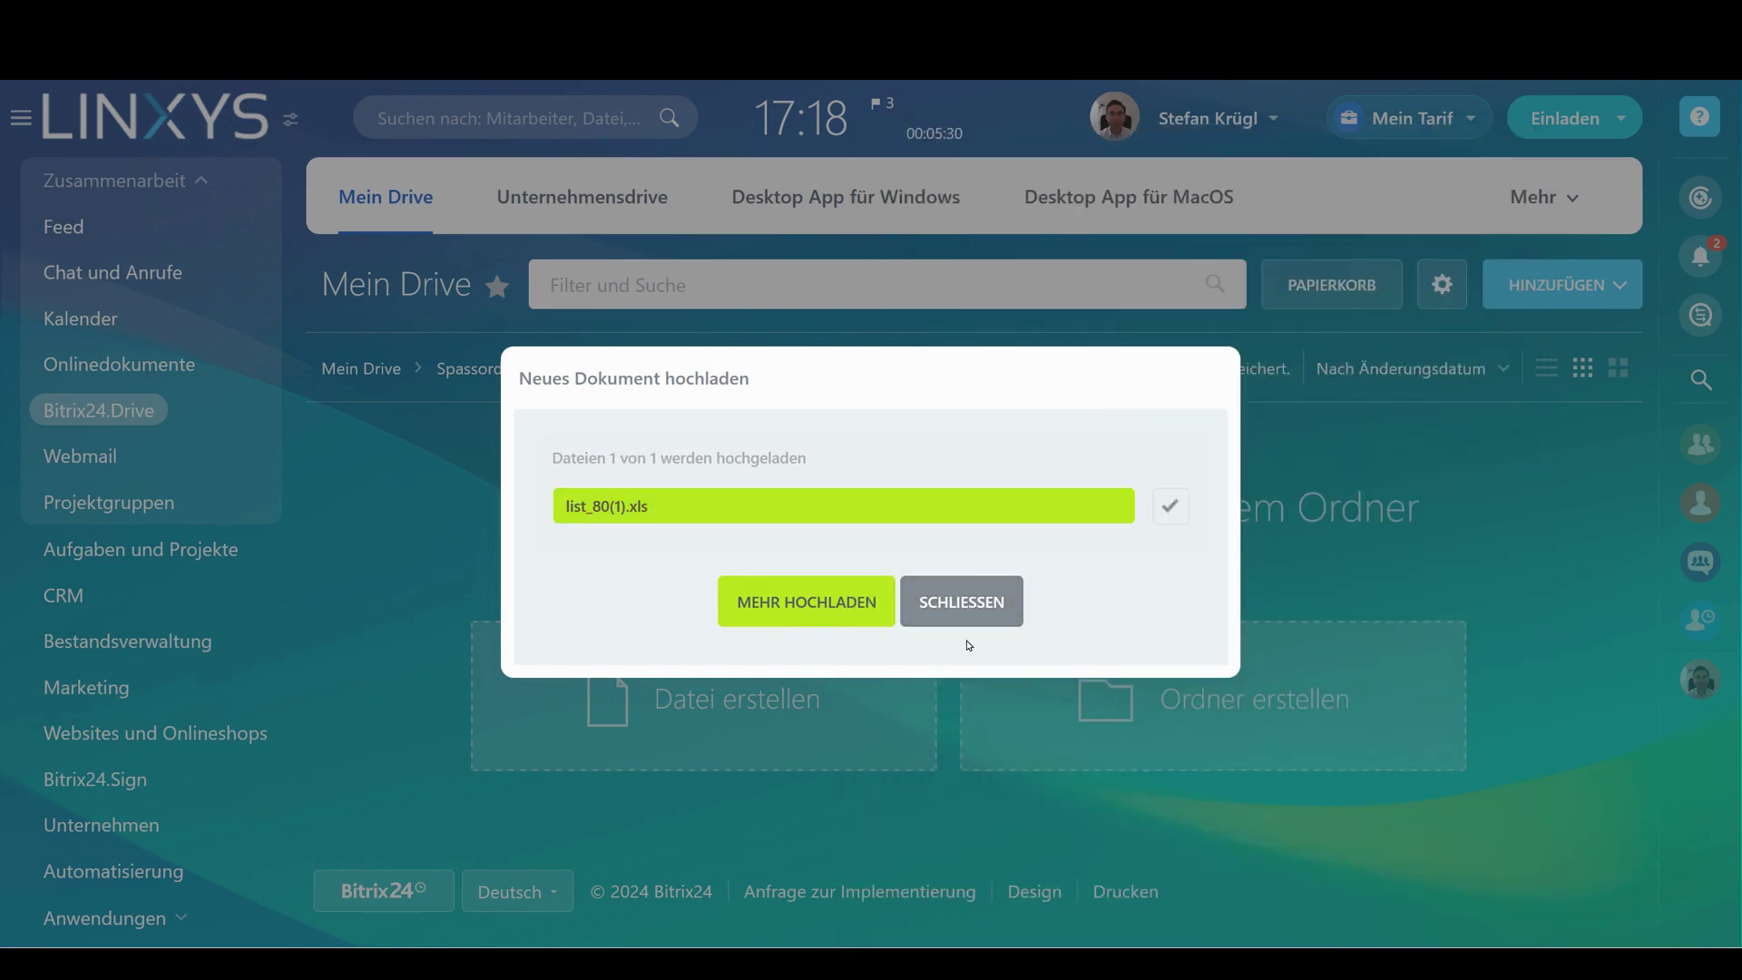
pyautogui.click(999, 594)
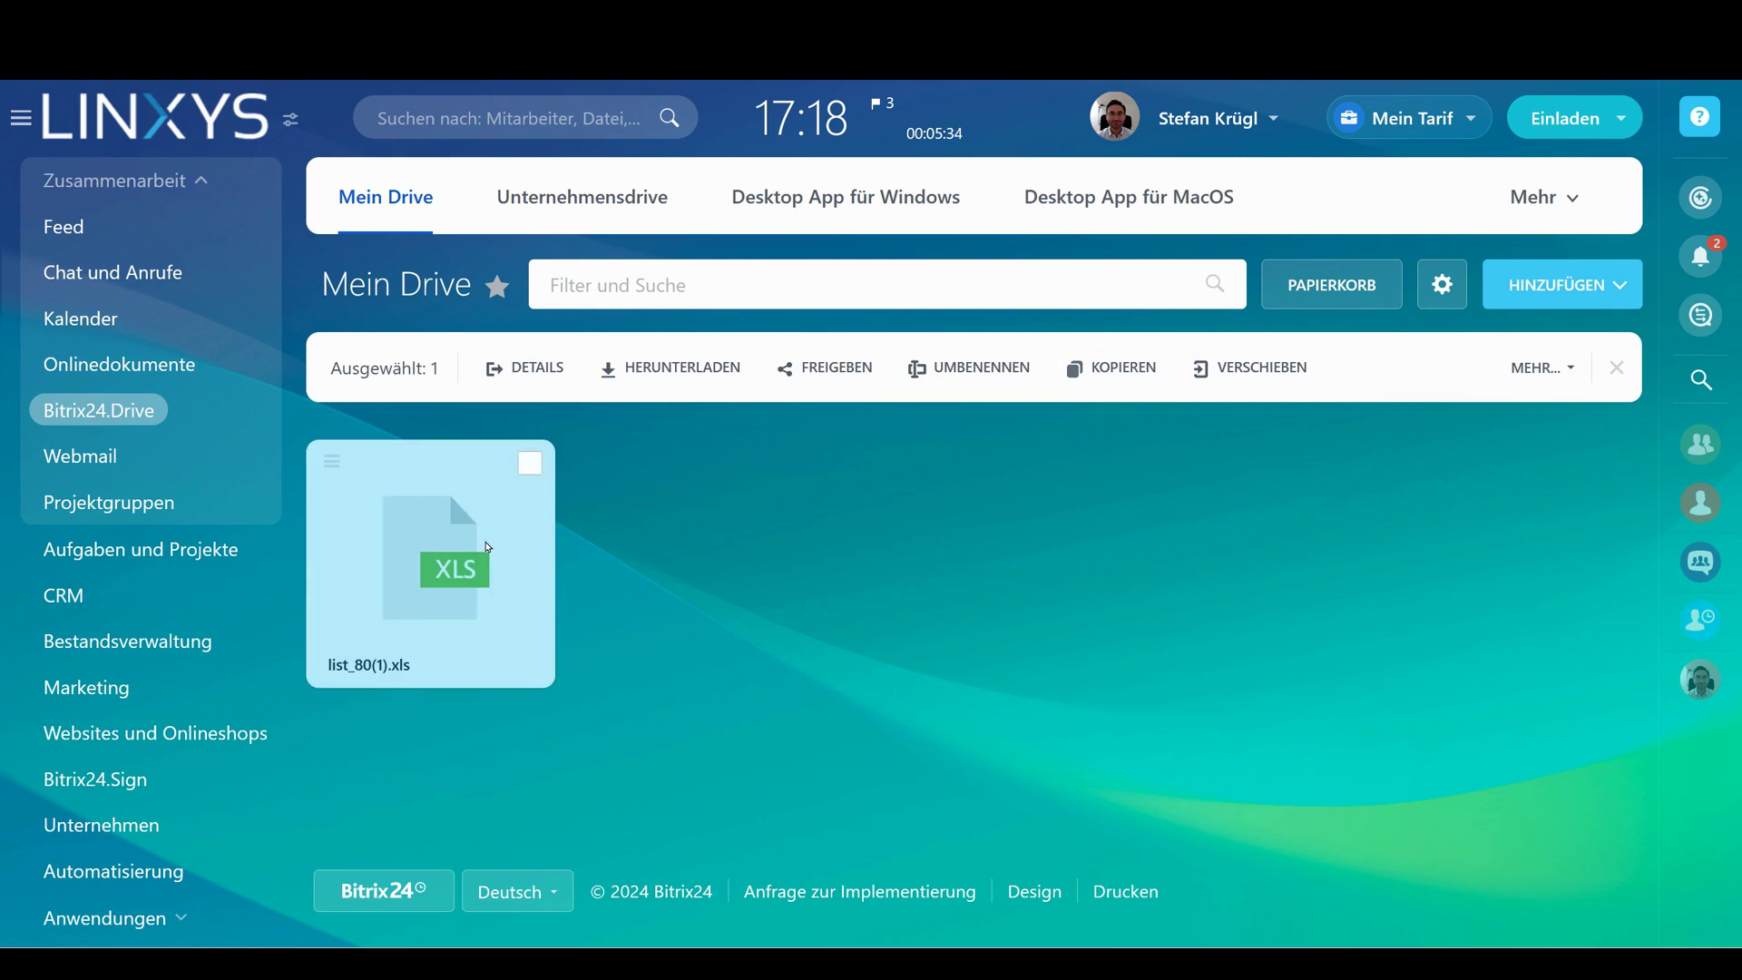
pyautogui.click(530, 463)
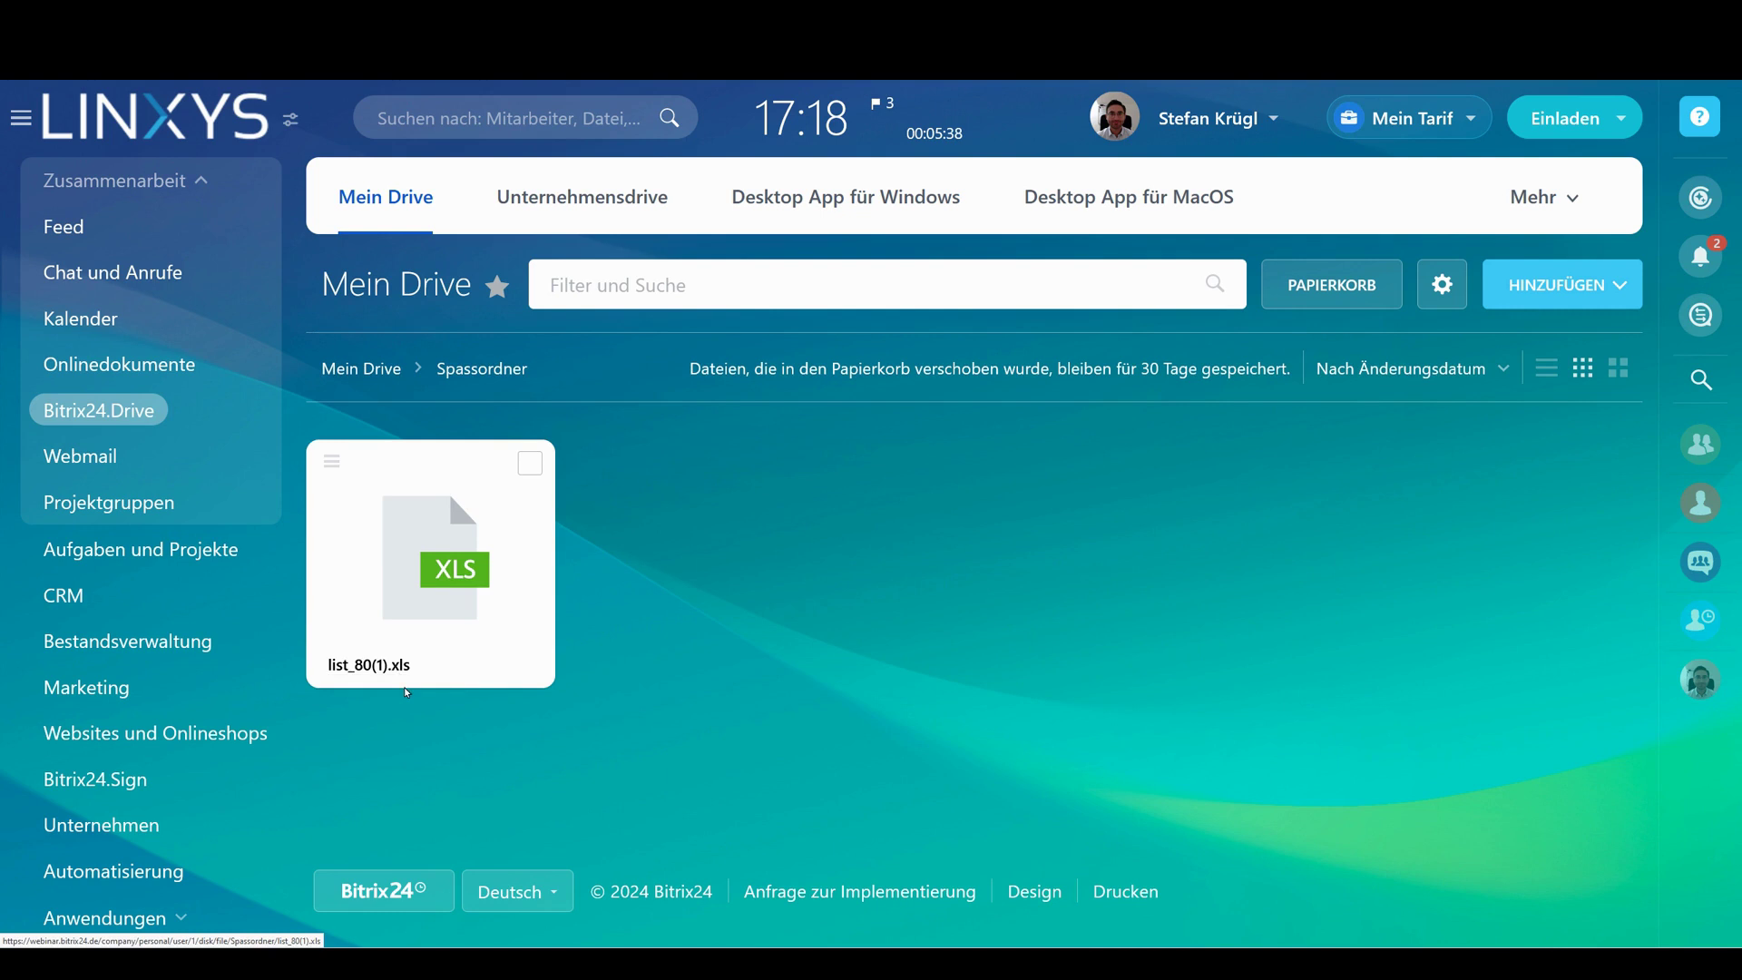
# Create a new Bitrix24.Docs spreadsheet, enter test in cell C3, and close the editor
pyautogui.click(1607, 285)
pyautogui.moveTo(1619, 464)
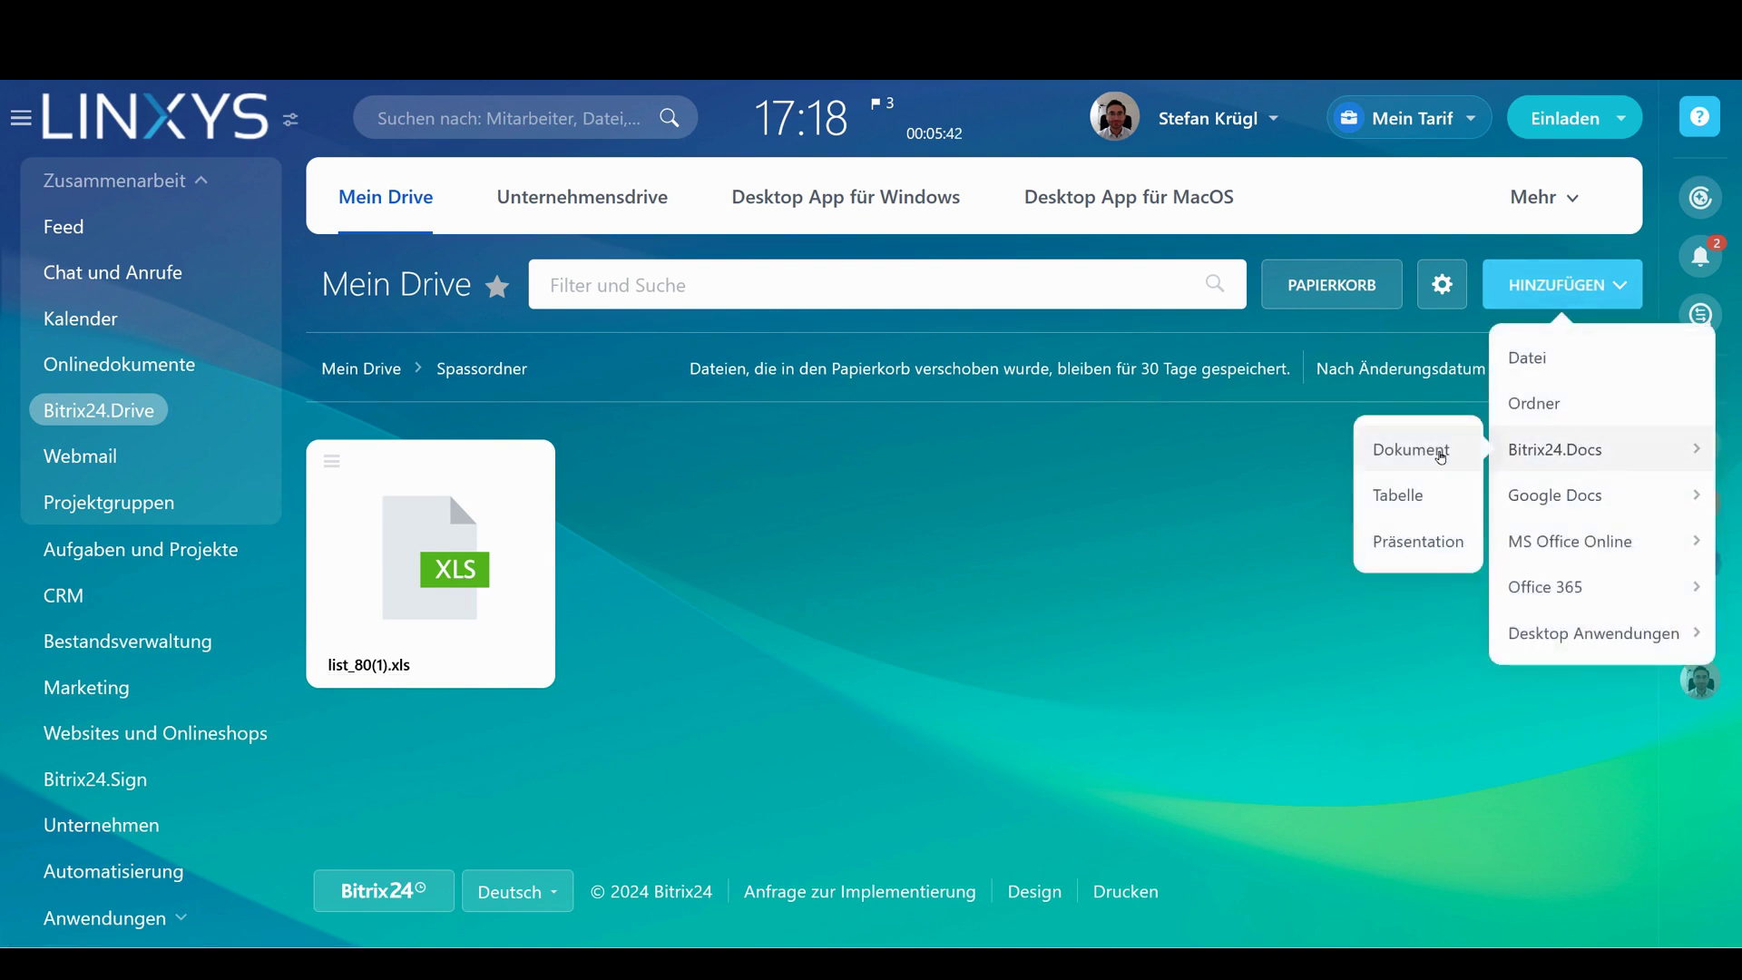
pyautogui.click(1401, 505)
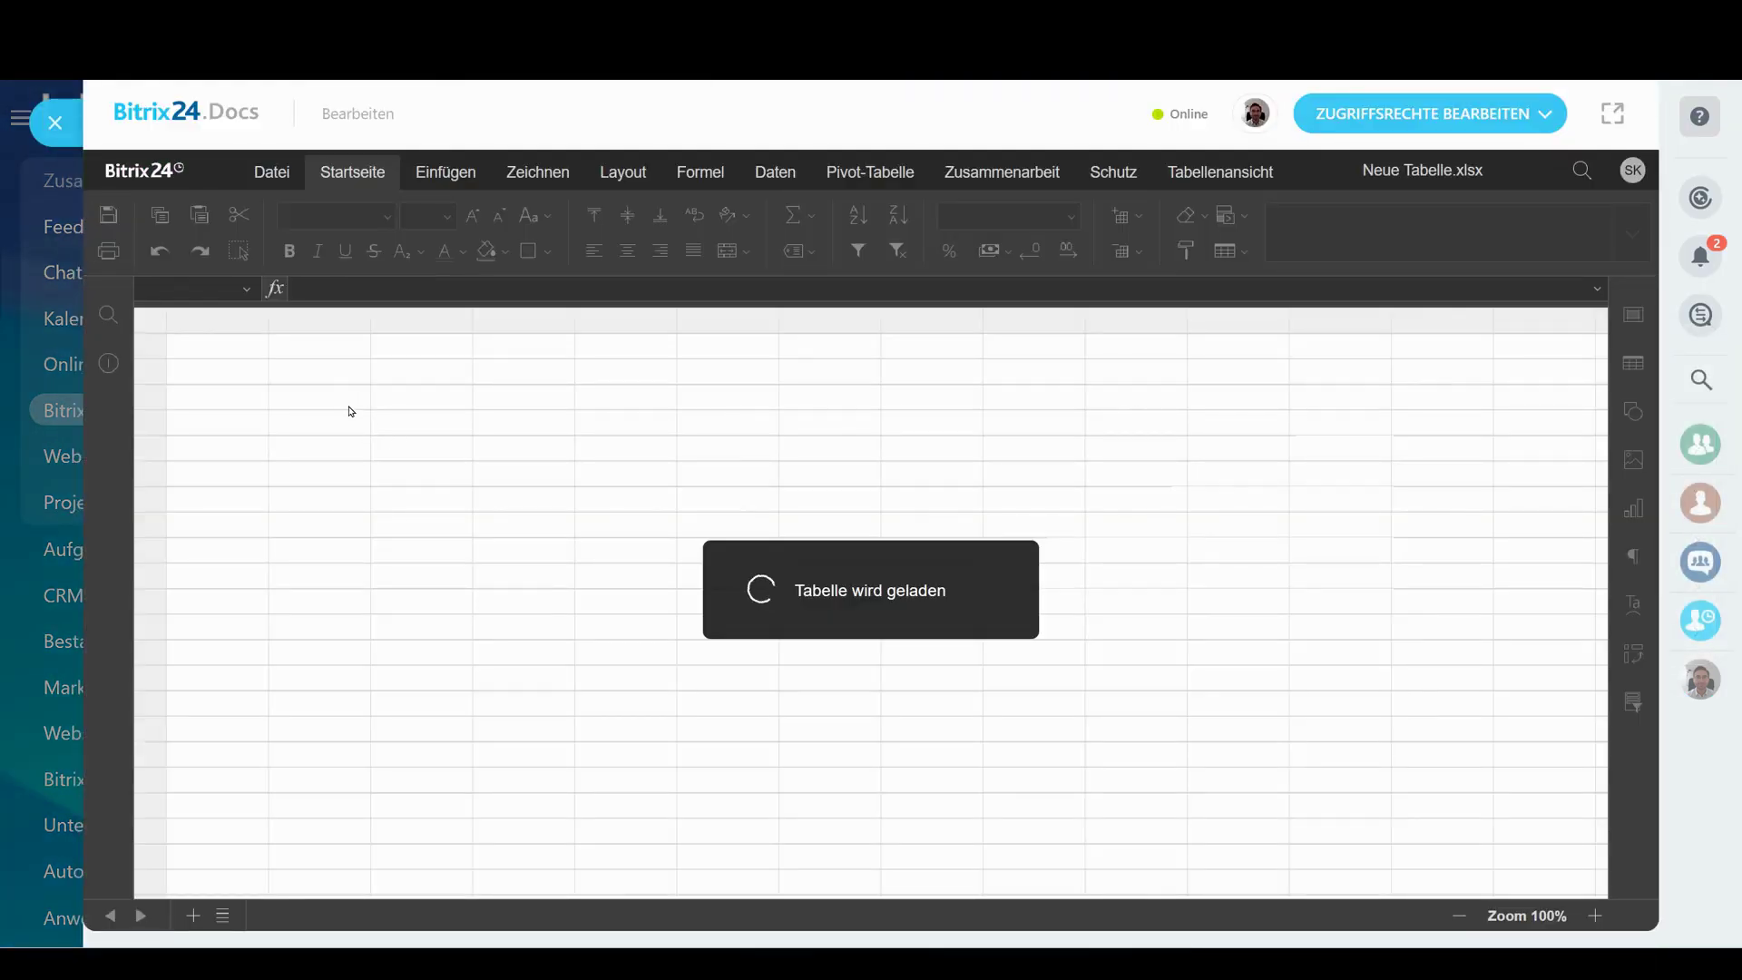
pyautogui.click(354, 403)
pyautogui.write('tesrt')
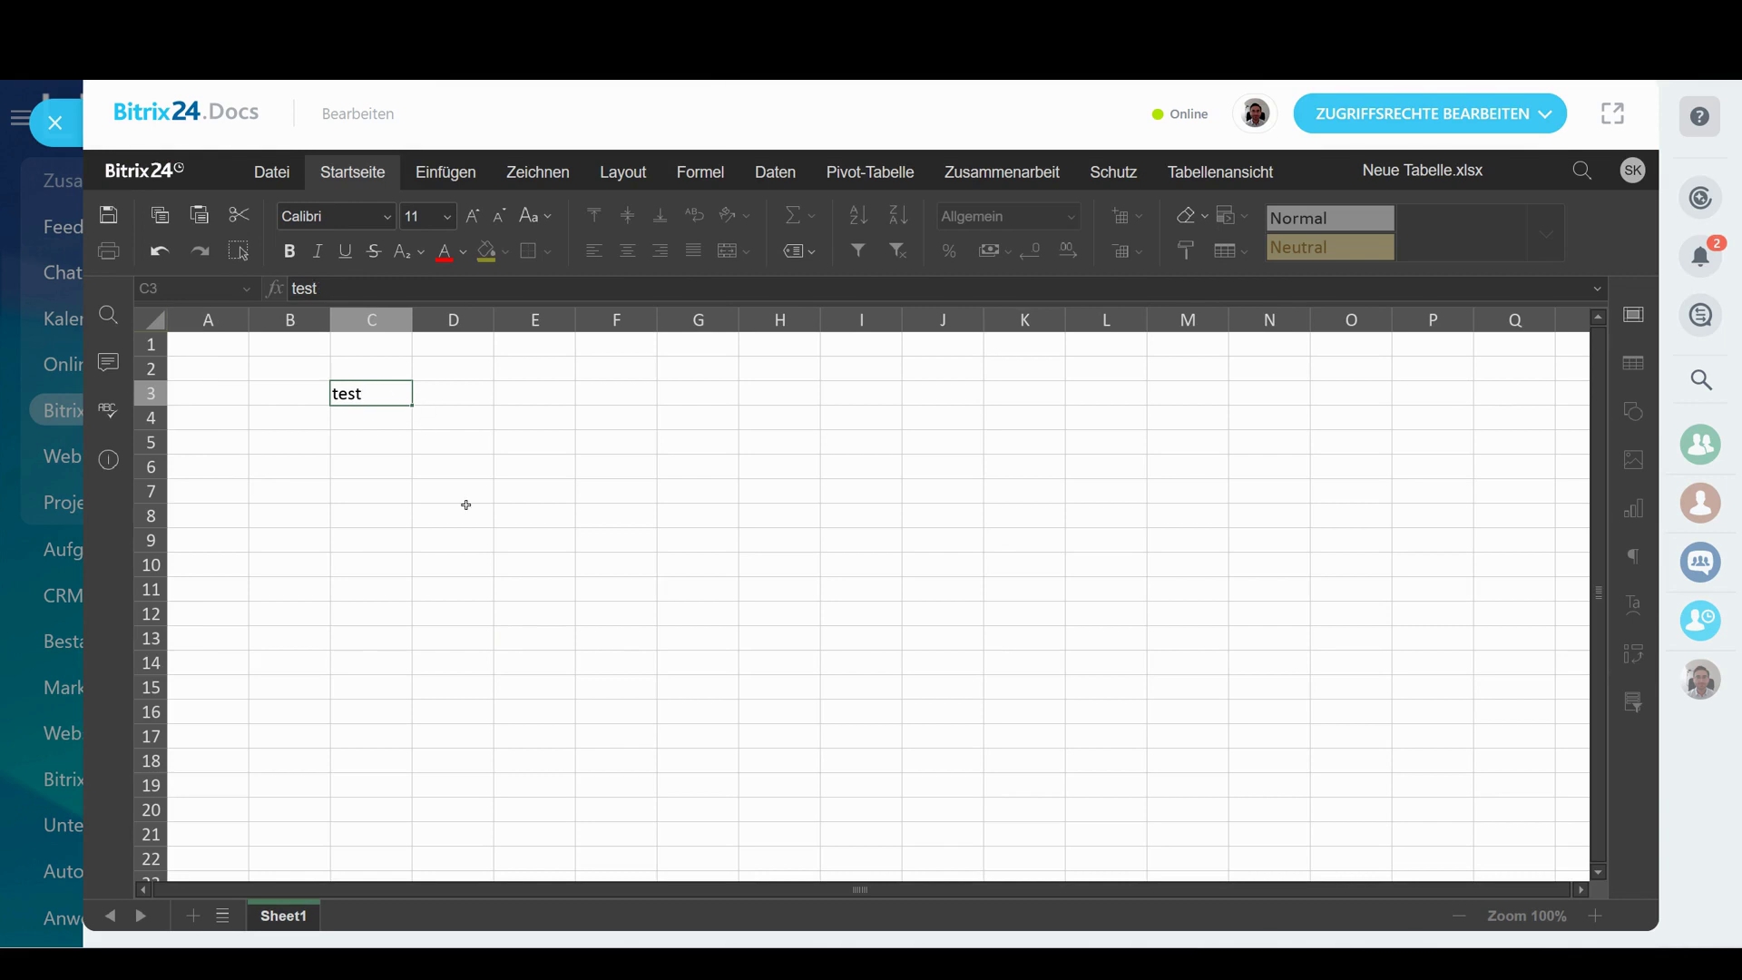
pyautogui.click(509, 530)
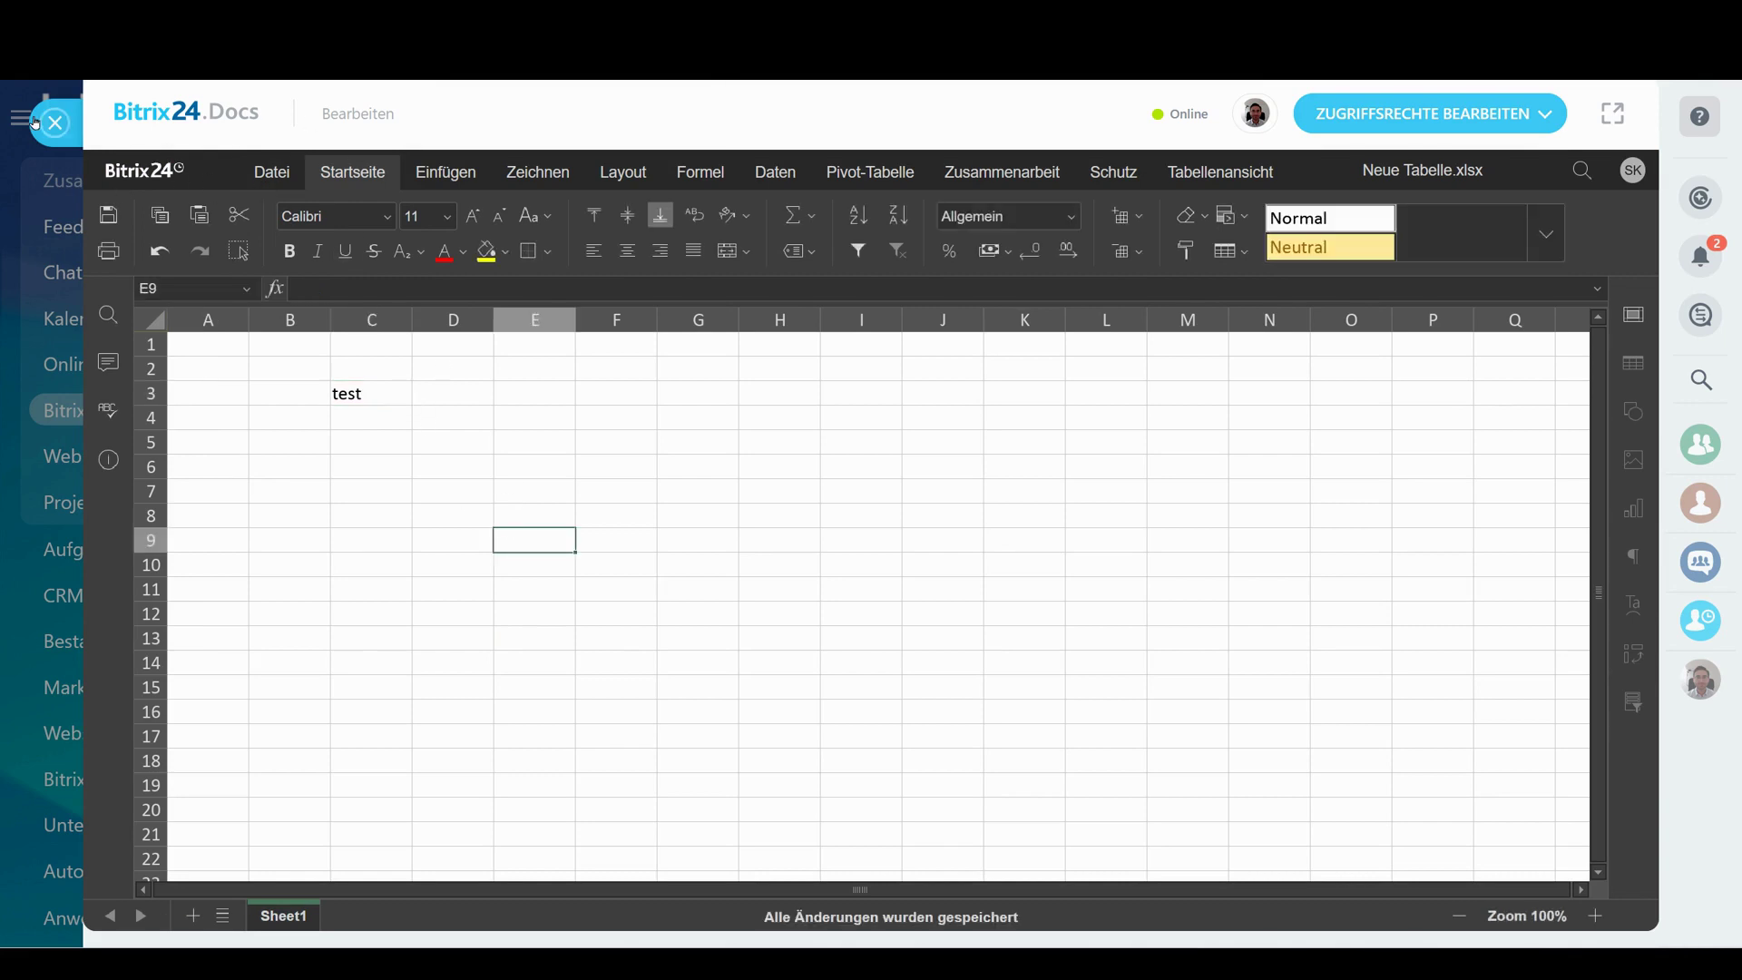
pyautogui.click(37, 123)
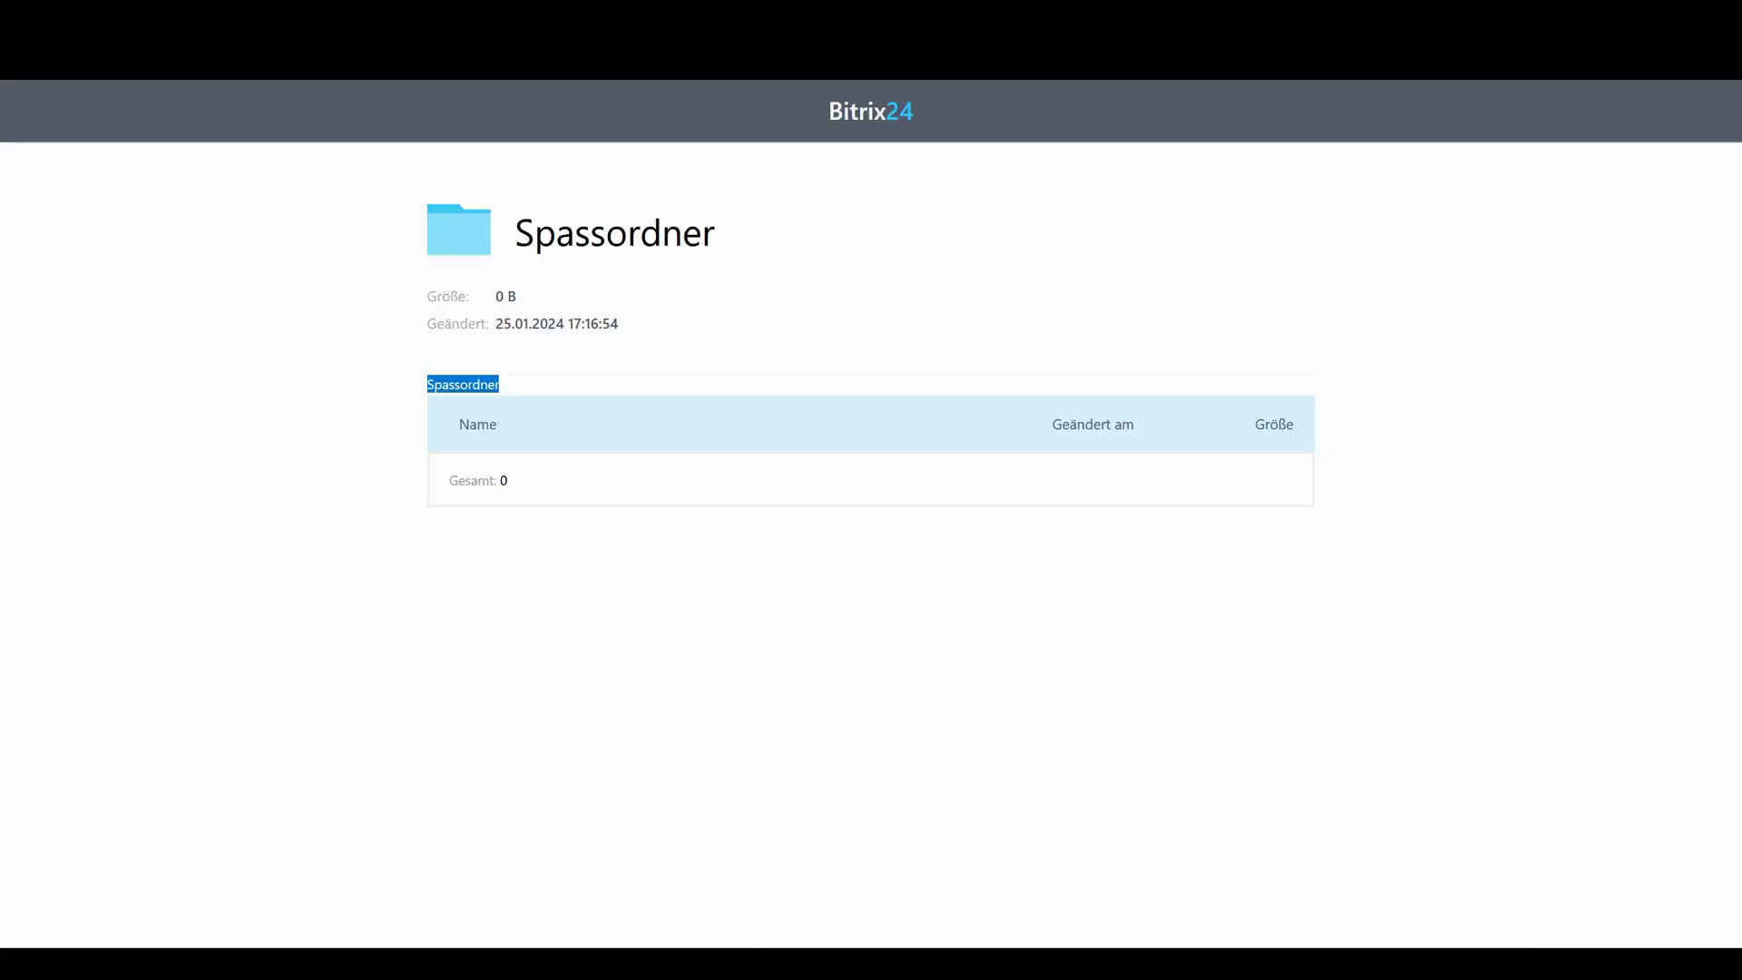
# Reload the public Spassordner page and preview Neue Tabelle.xlsx, checking cell C3
pyautogui.press('F5')
pyautogui.press('Return')
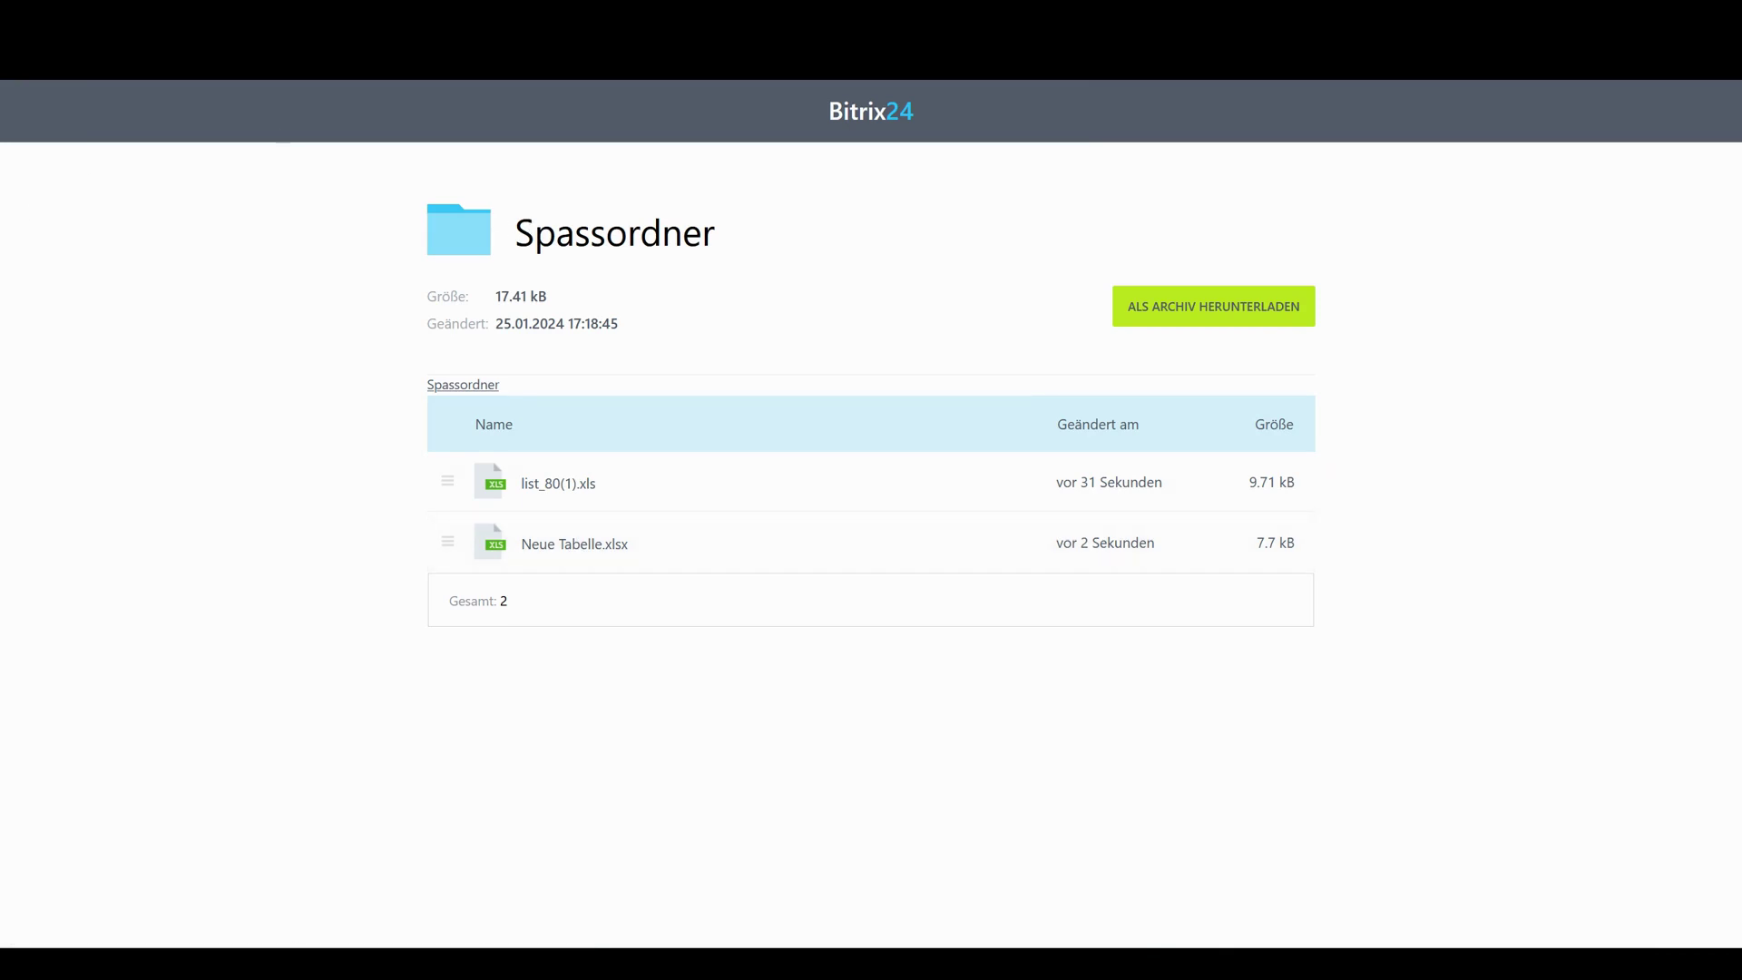
pyautogui.click(560, 546)
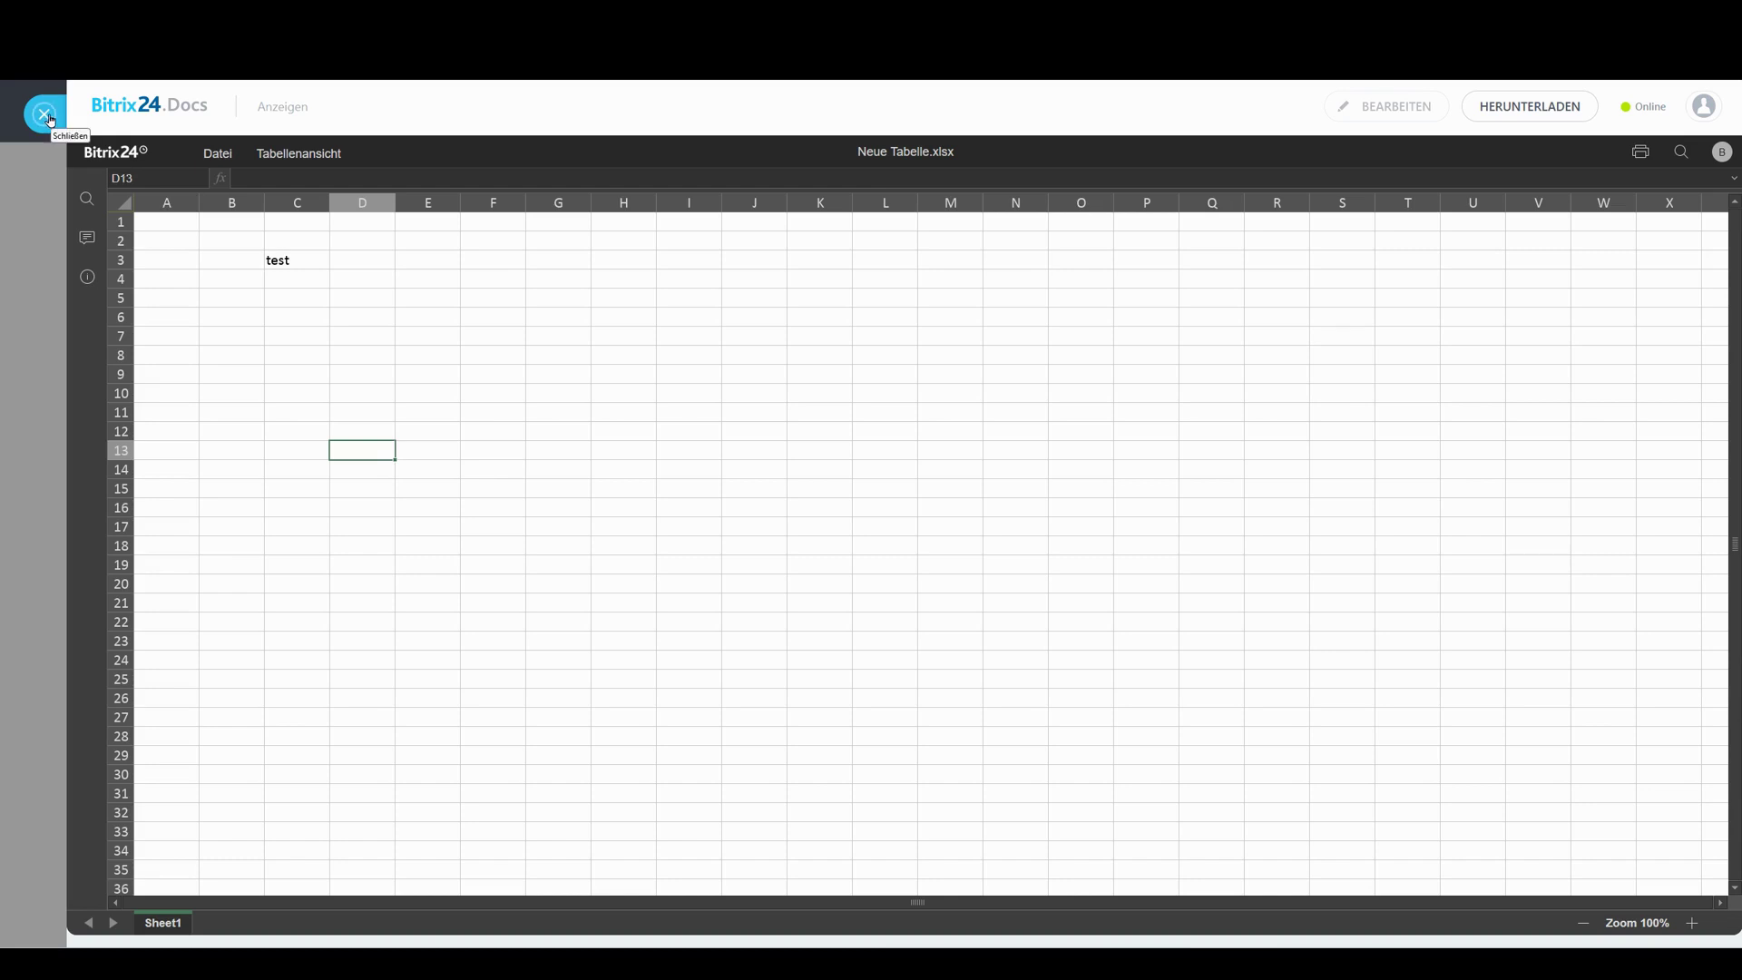
pyautogui.click(313, 264)
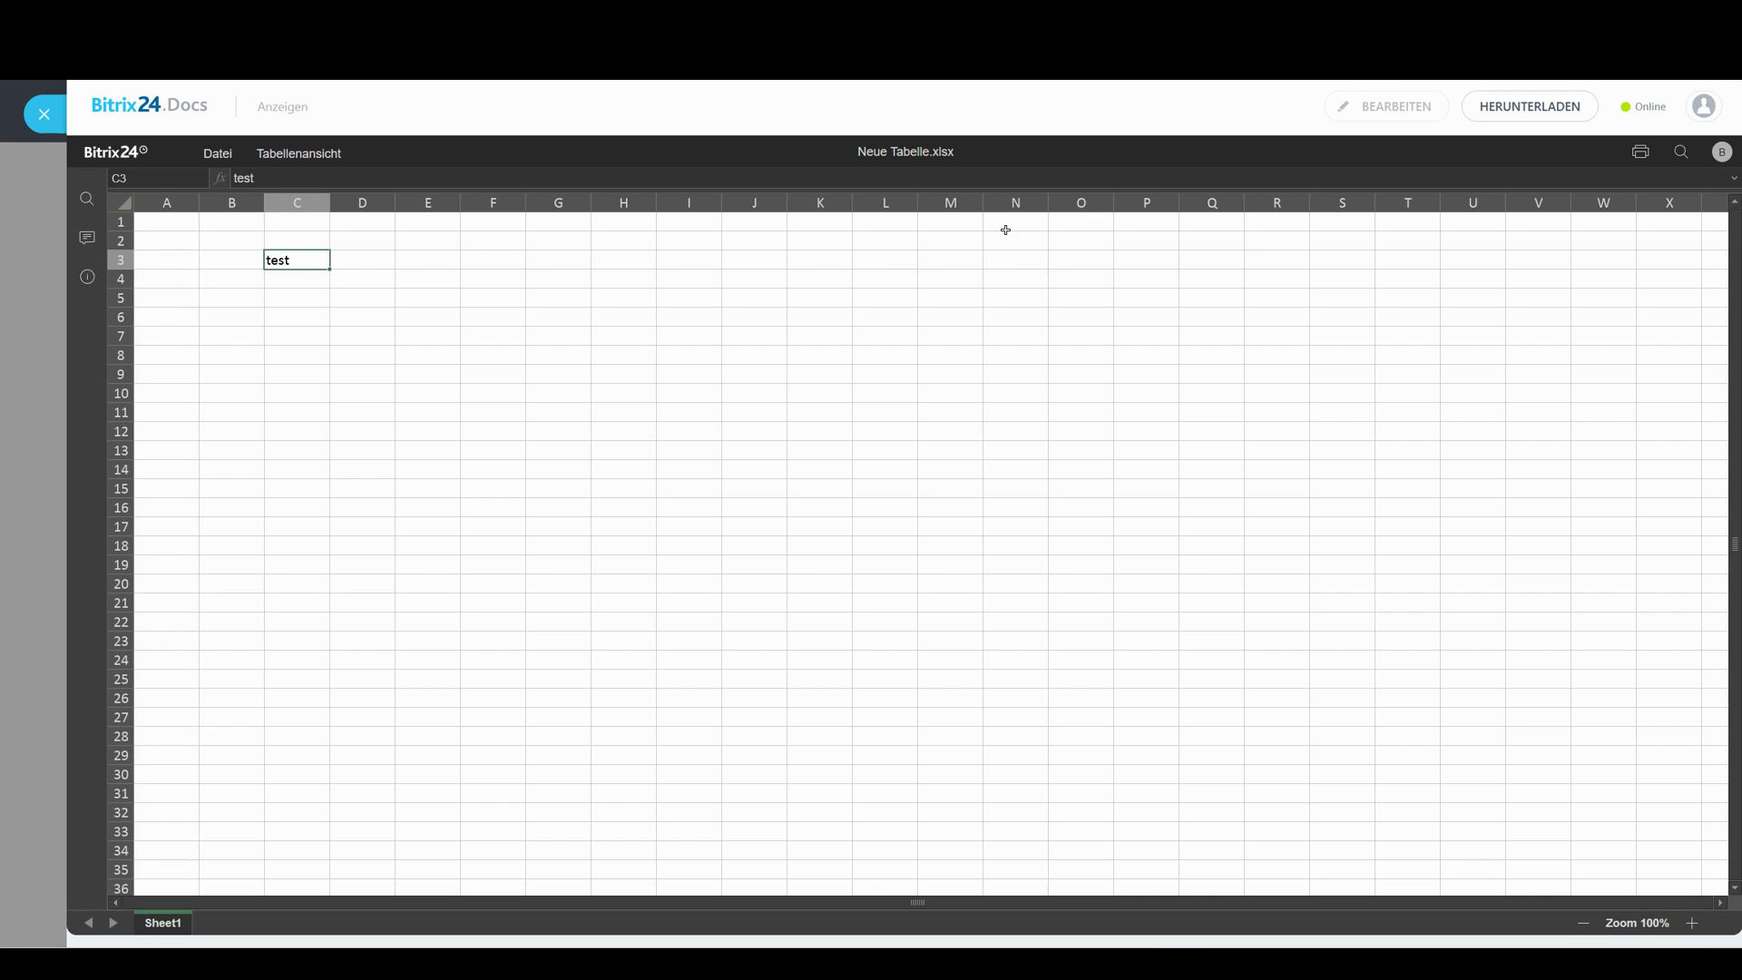
pyautogui.click(293, 310)
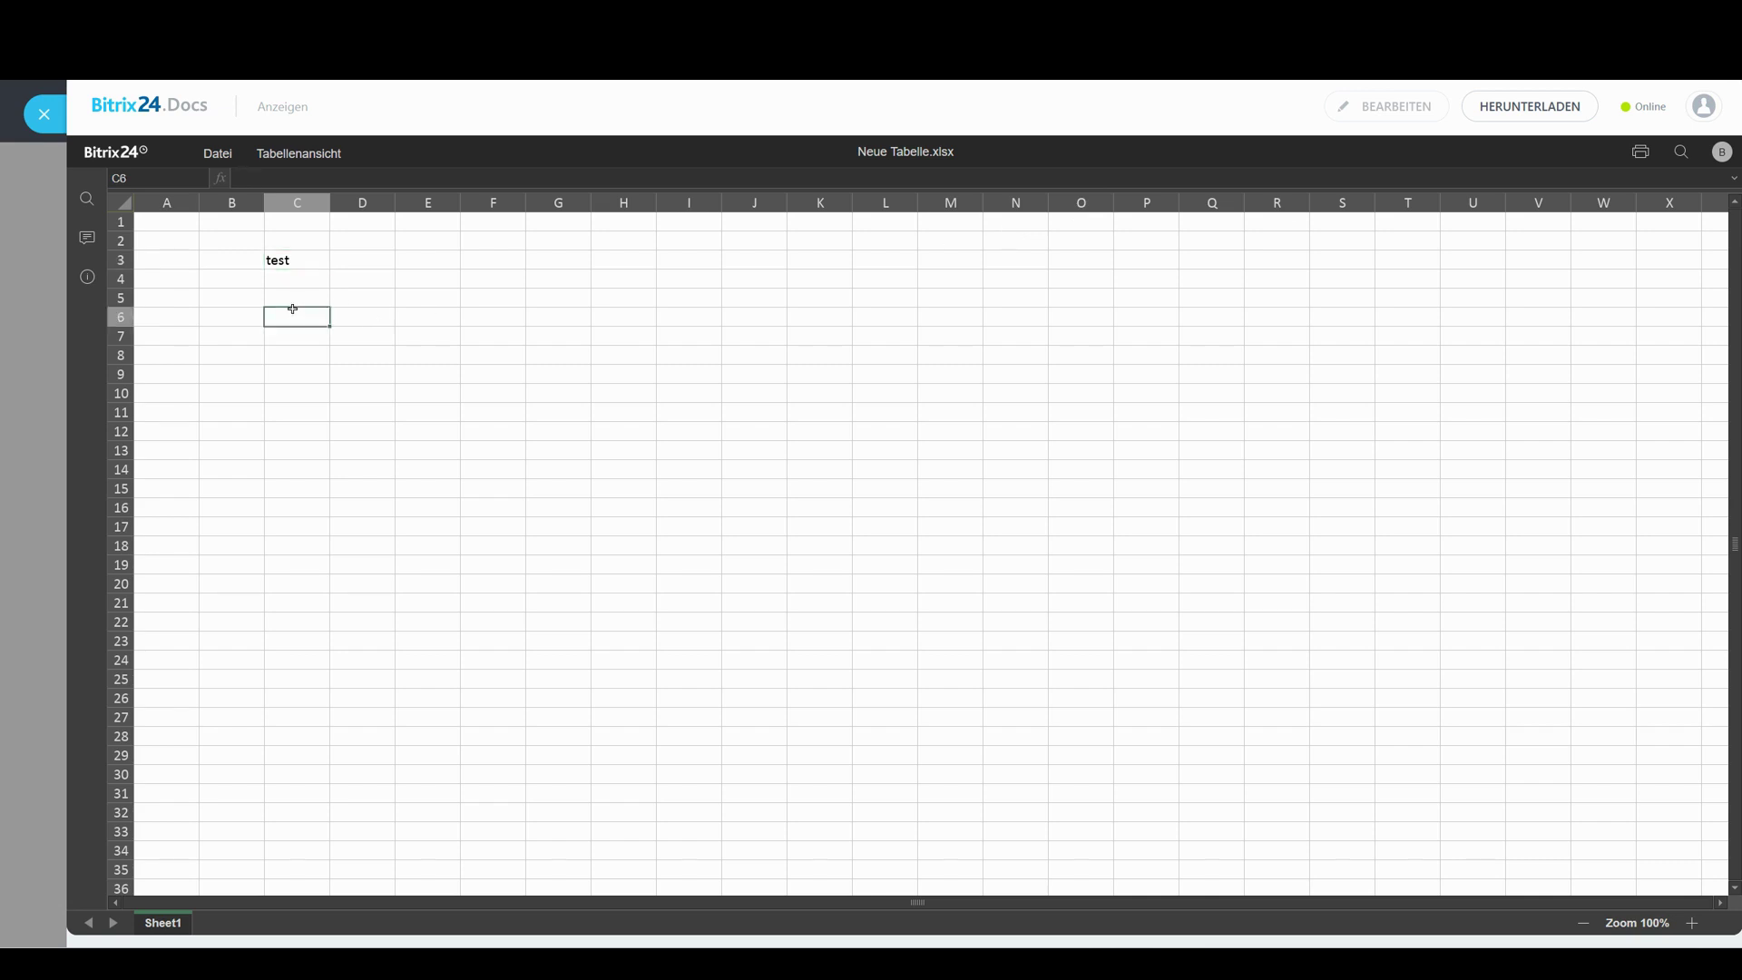
pyautogui.click(56, 124)
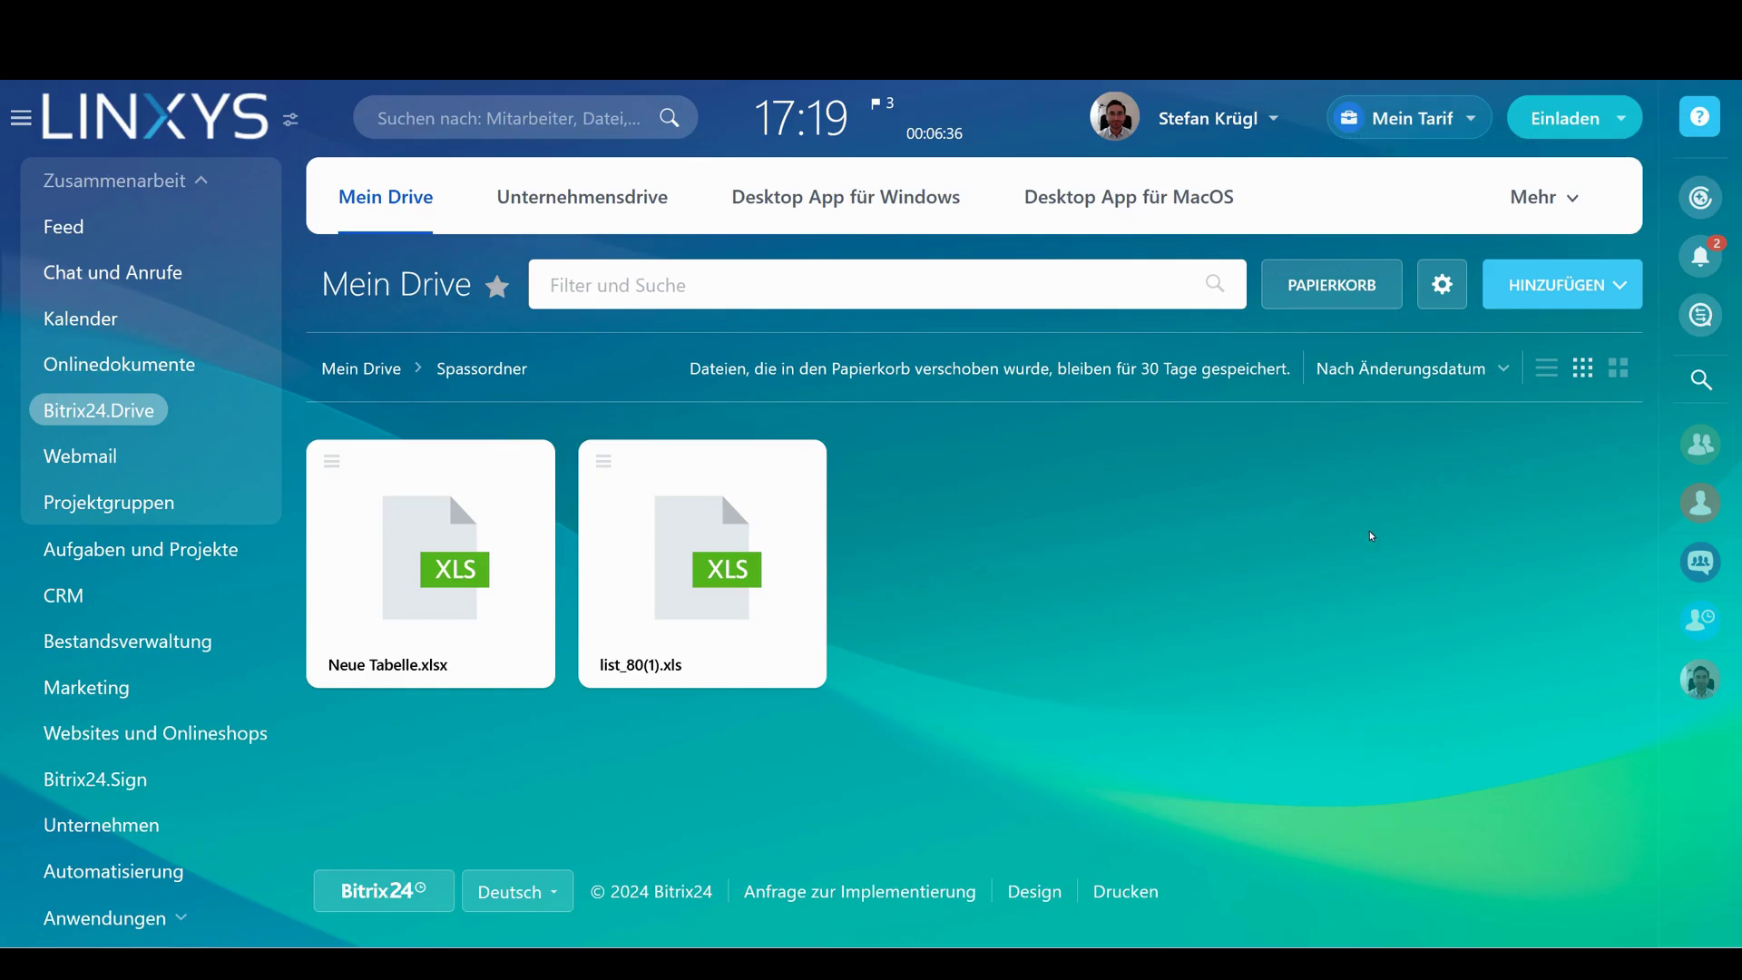
# Return to the Mein Drive root via the breadcrumb and look over its three folders
pyautogui.click(387, 372)
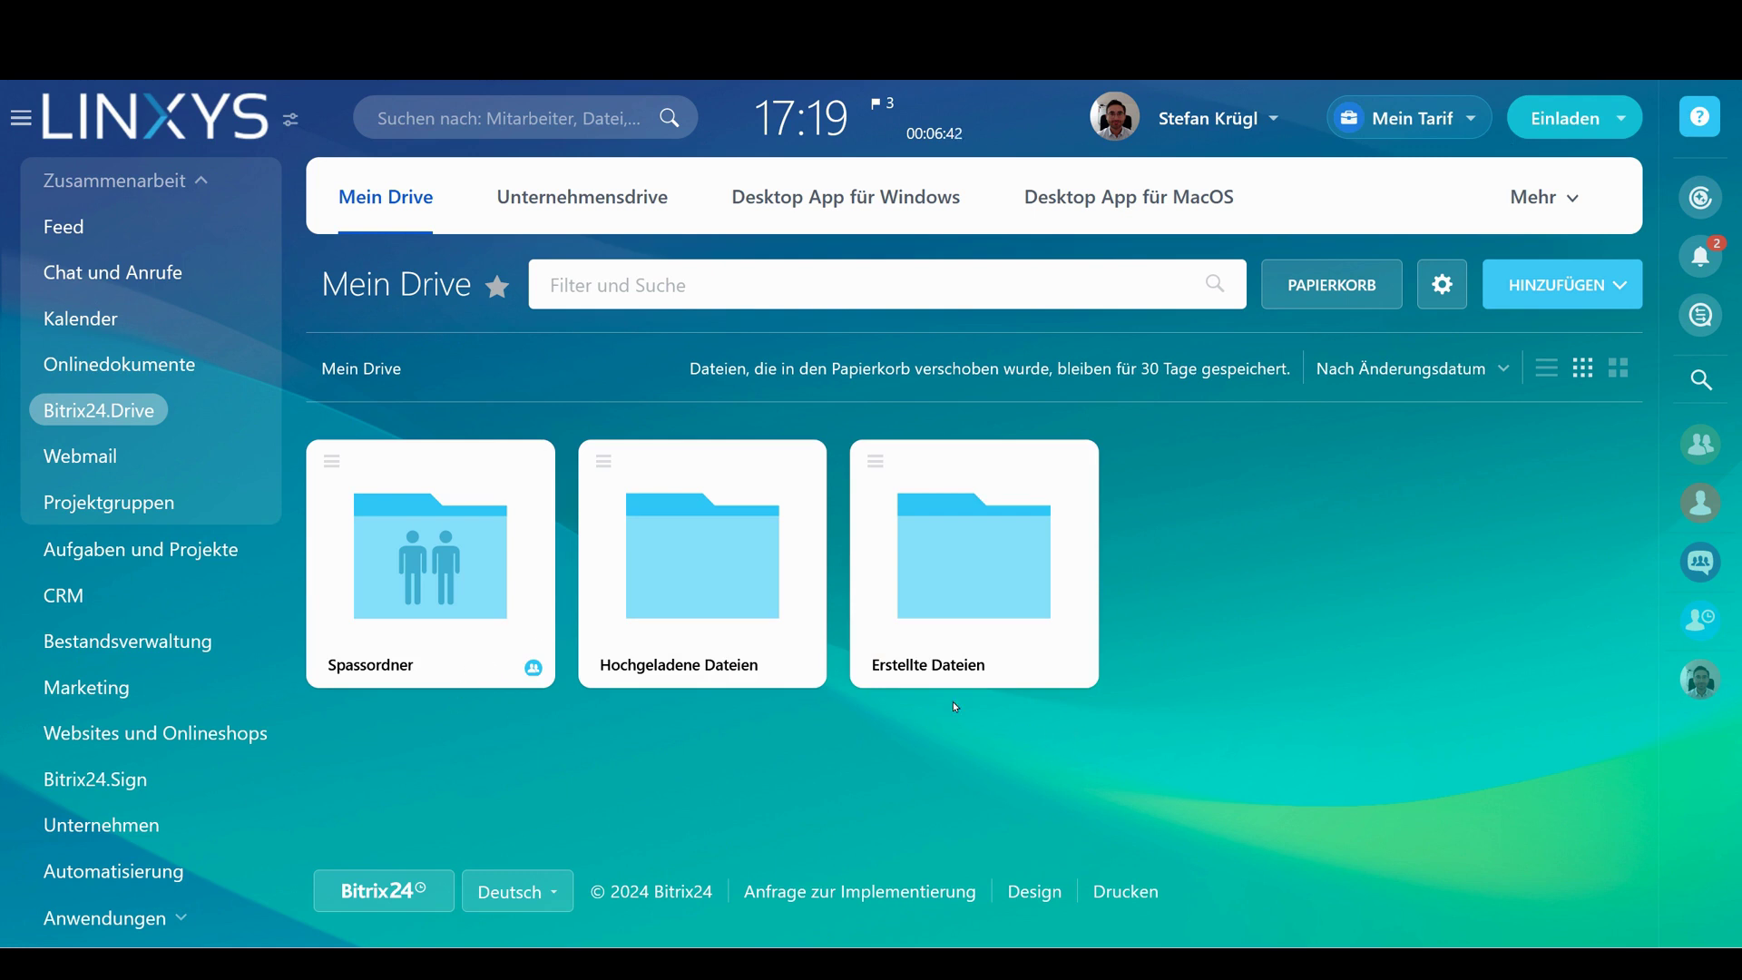
pyautogui.moveTo(955, 706); pyautogui.dragTo(445, 528)
pyautogui.moveTo(384, 441); pyautogui.dragTo(336, 372)
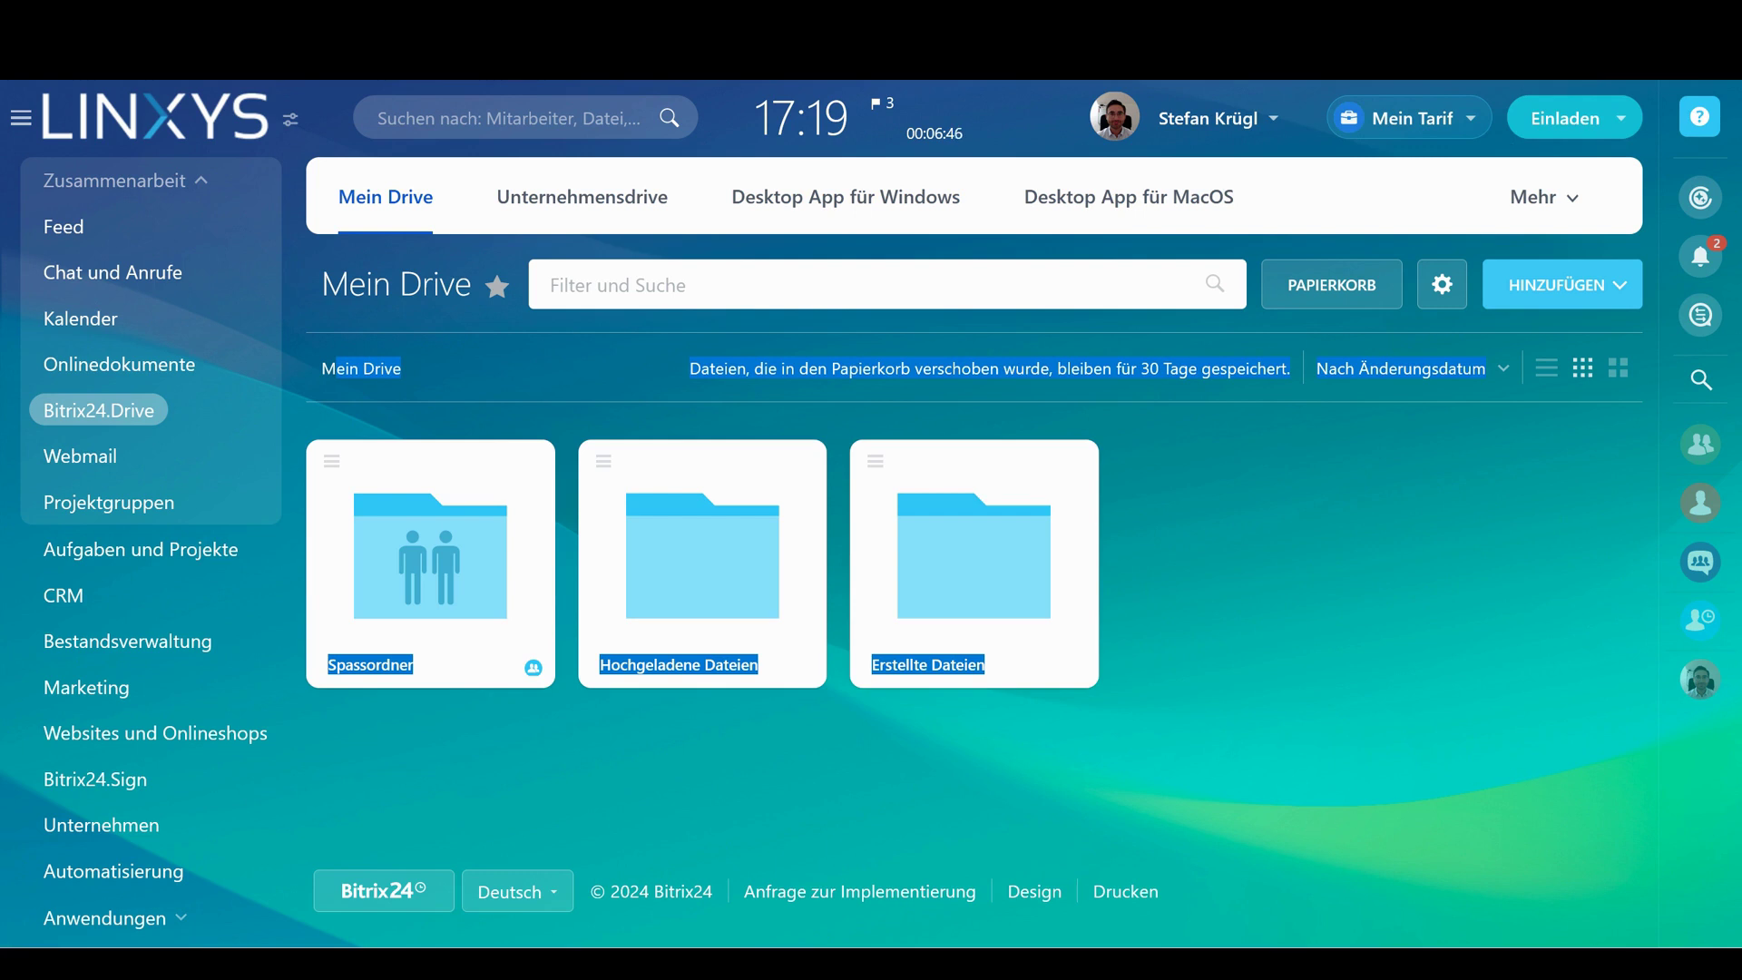
pyautogui.click(1267, 514)
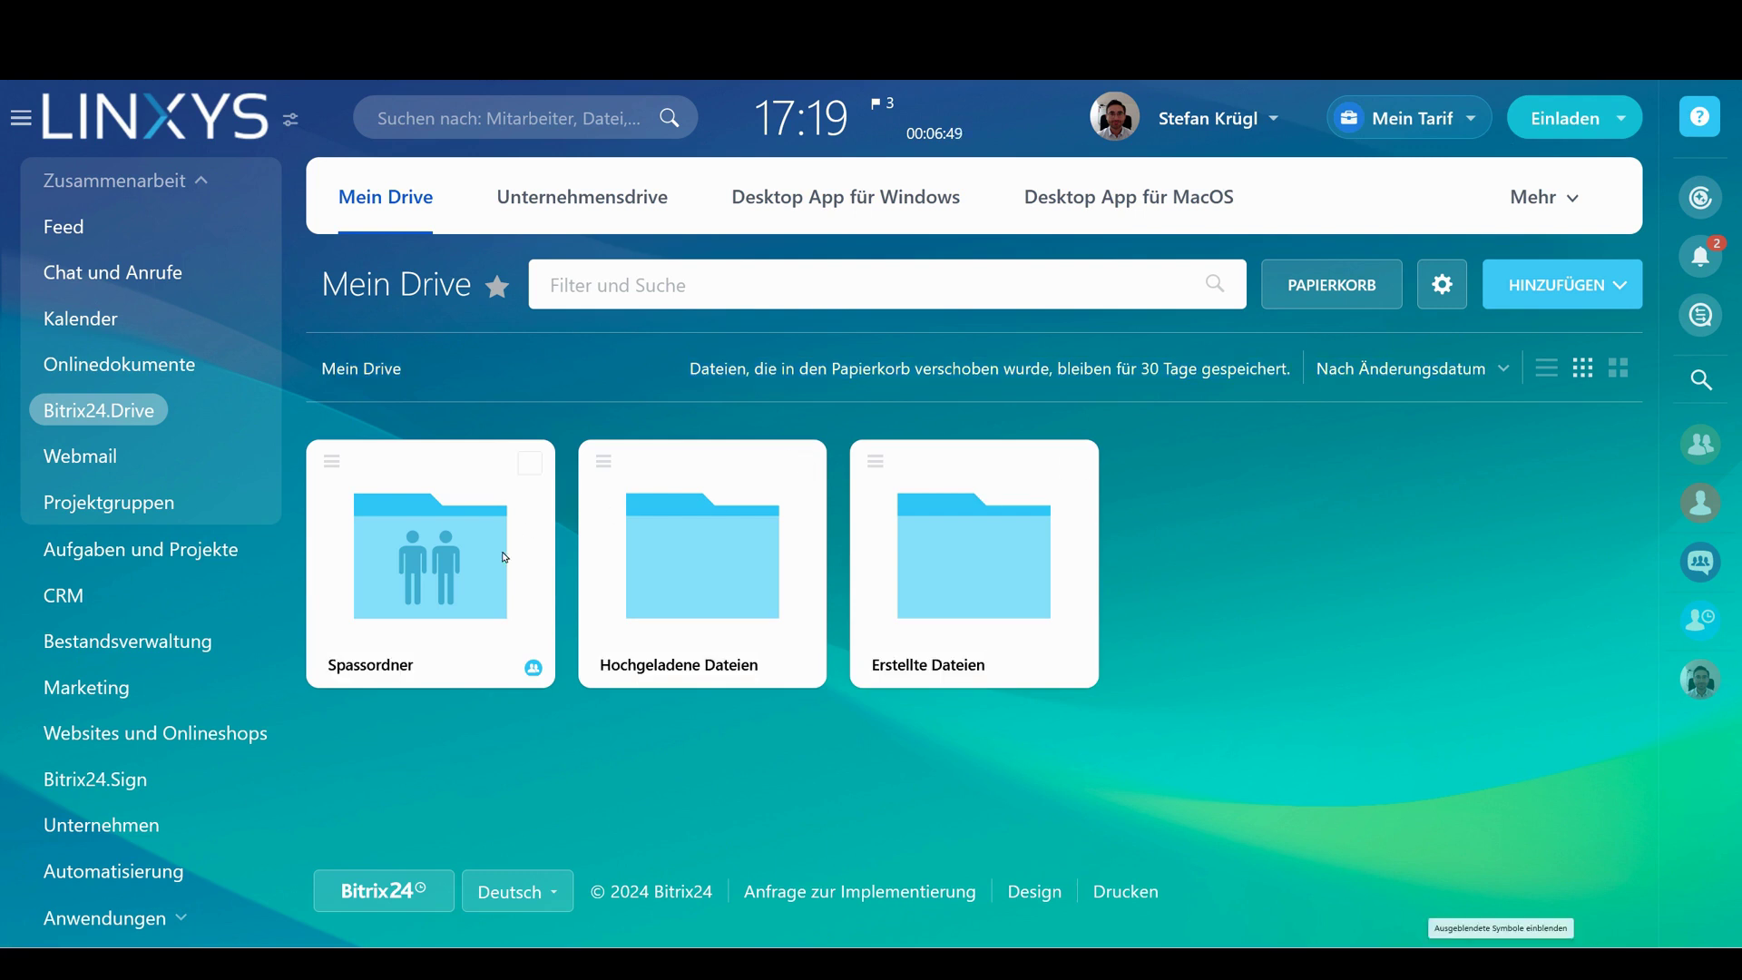
pyautogui.moveTo(466, 567); pyautogui.dragTo(381, 667)
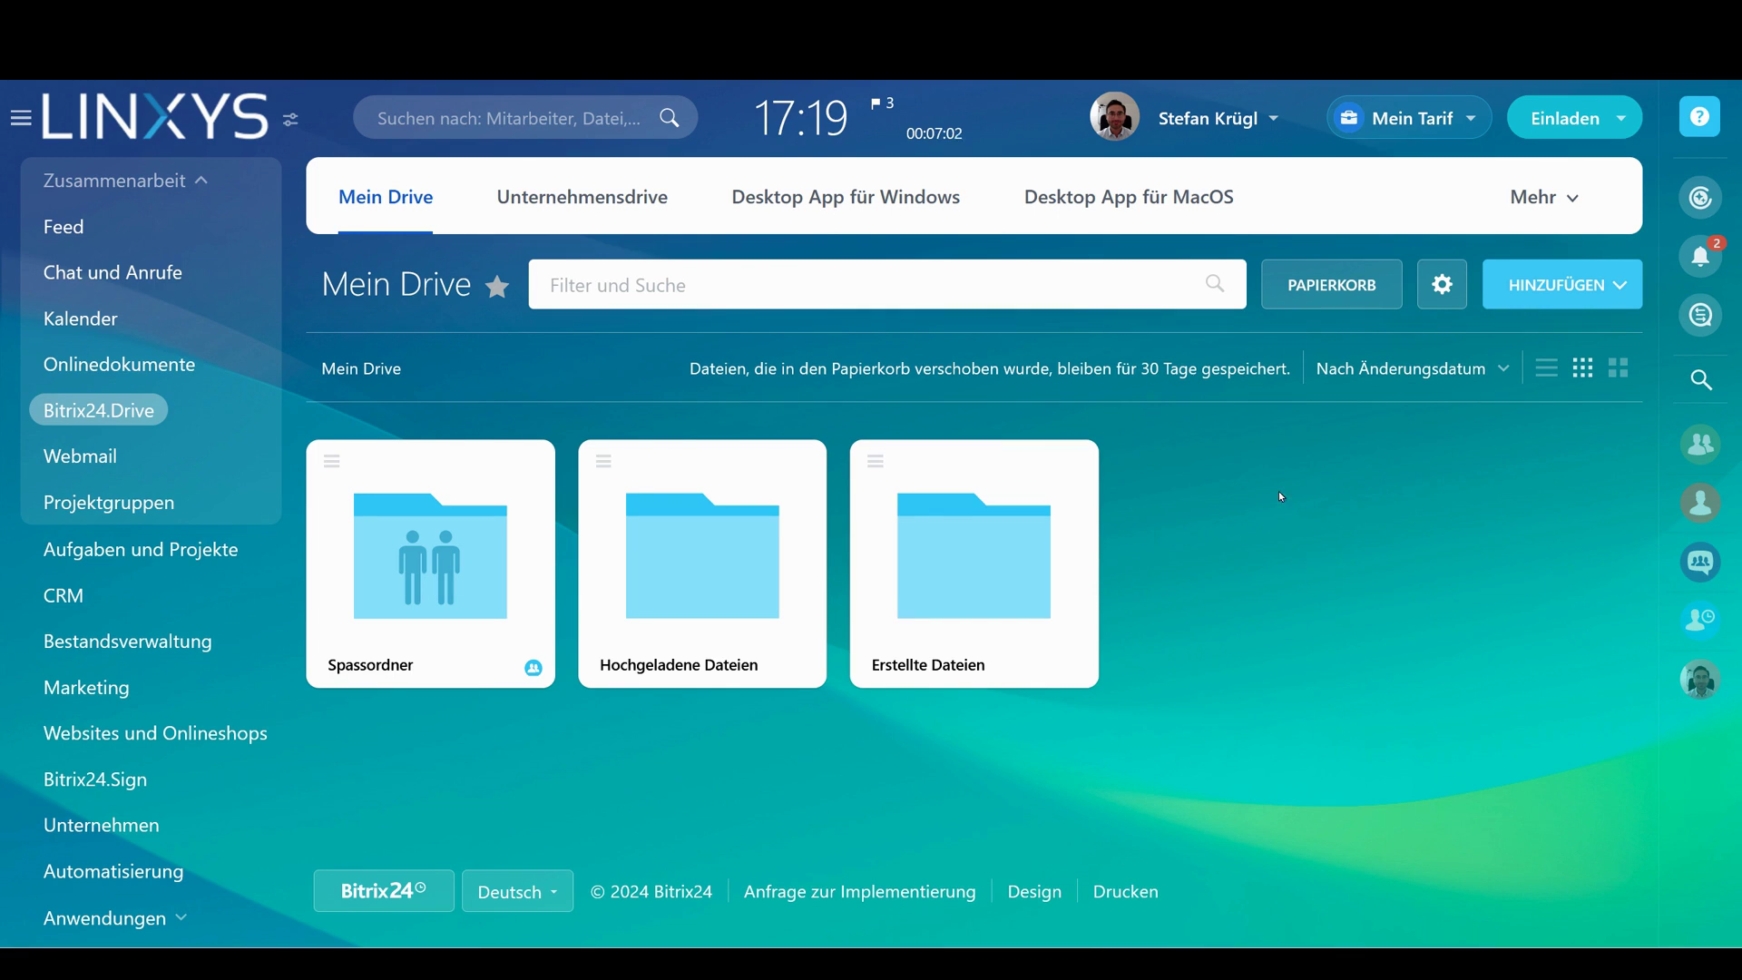
pyautogui.click(1424, 304)
pyautogui.click(1470, 401)
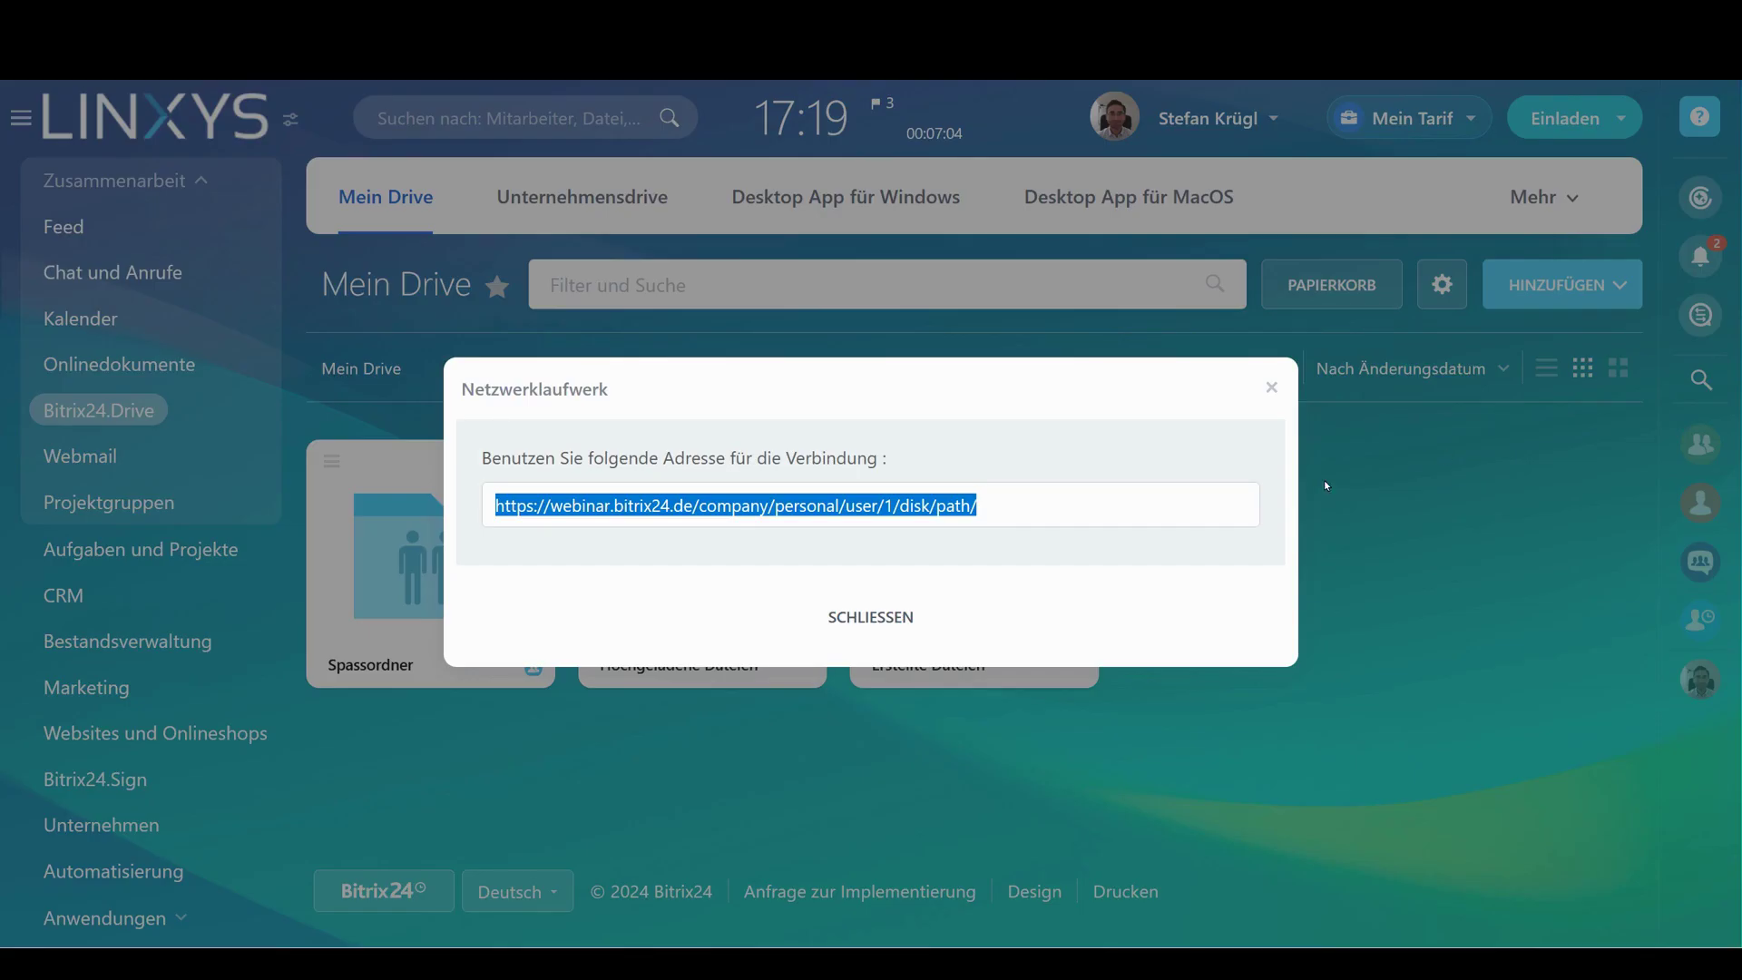
pyautogui.click(1038, 510)
pyautogui.hotkey('ctrl', 'a')
pyautogui.click(1273, 390)
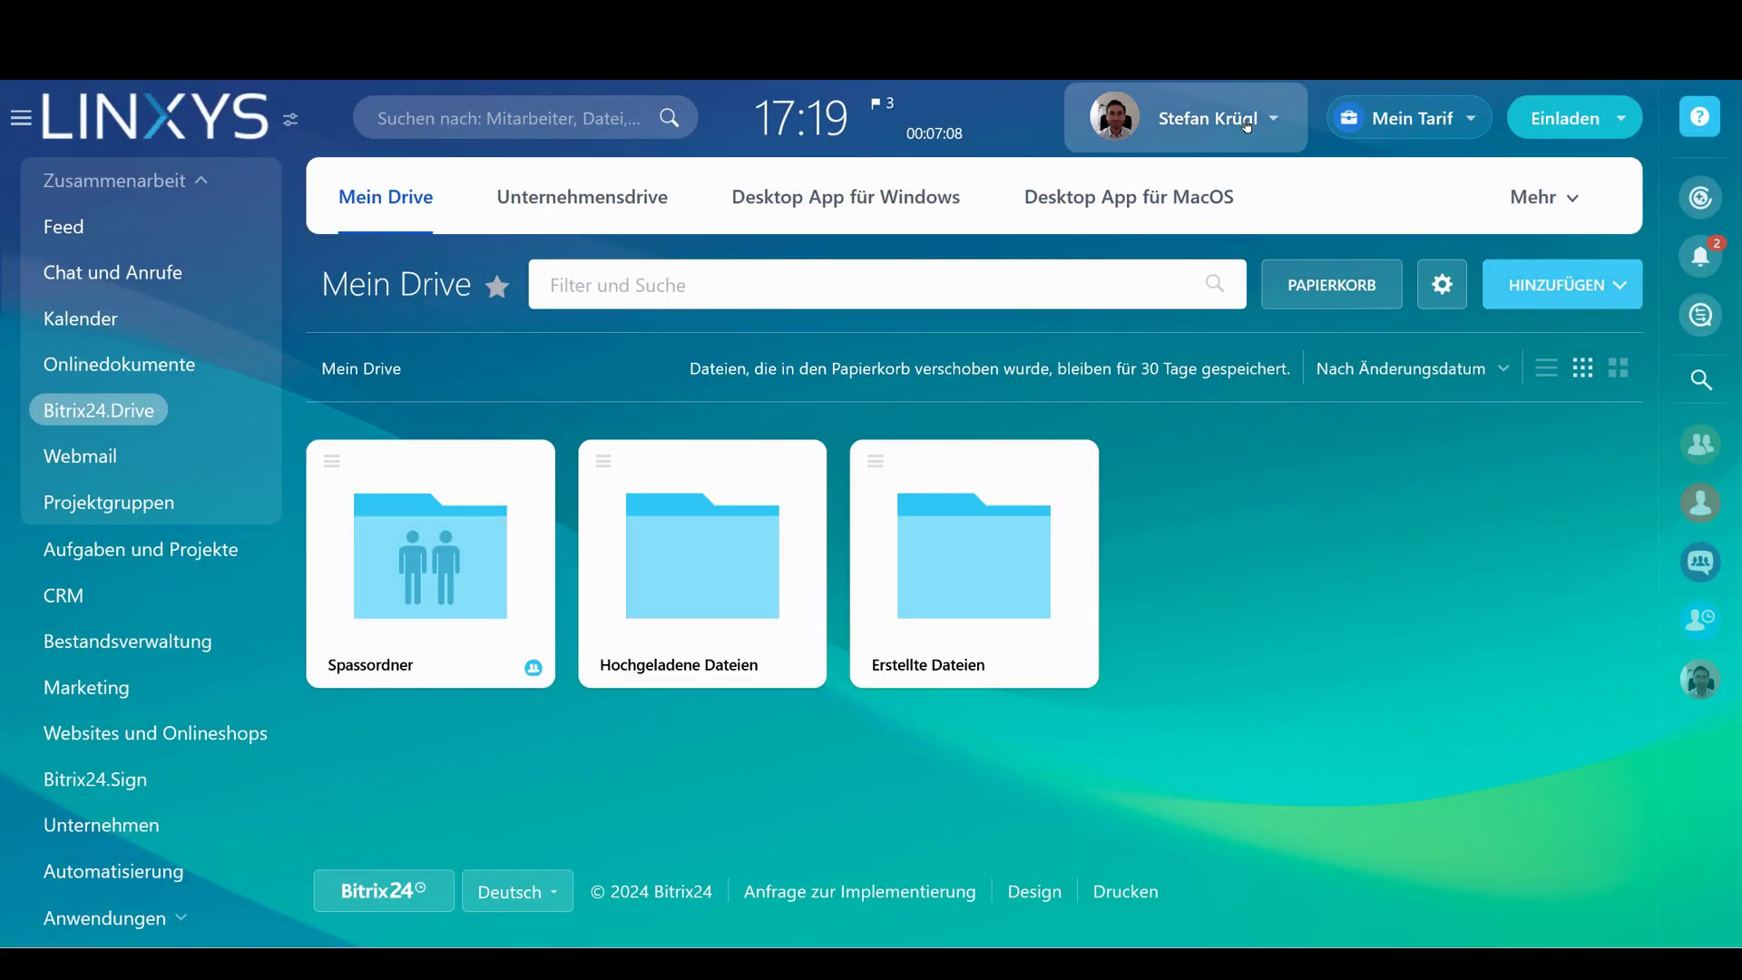
pyautogui.click(1442, 284)
pyautogui.click(1497, 401)
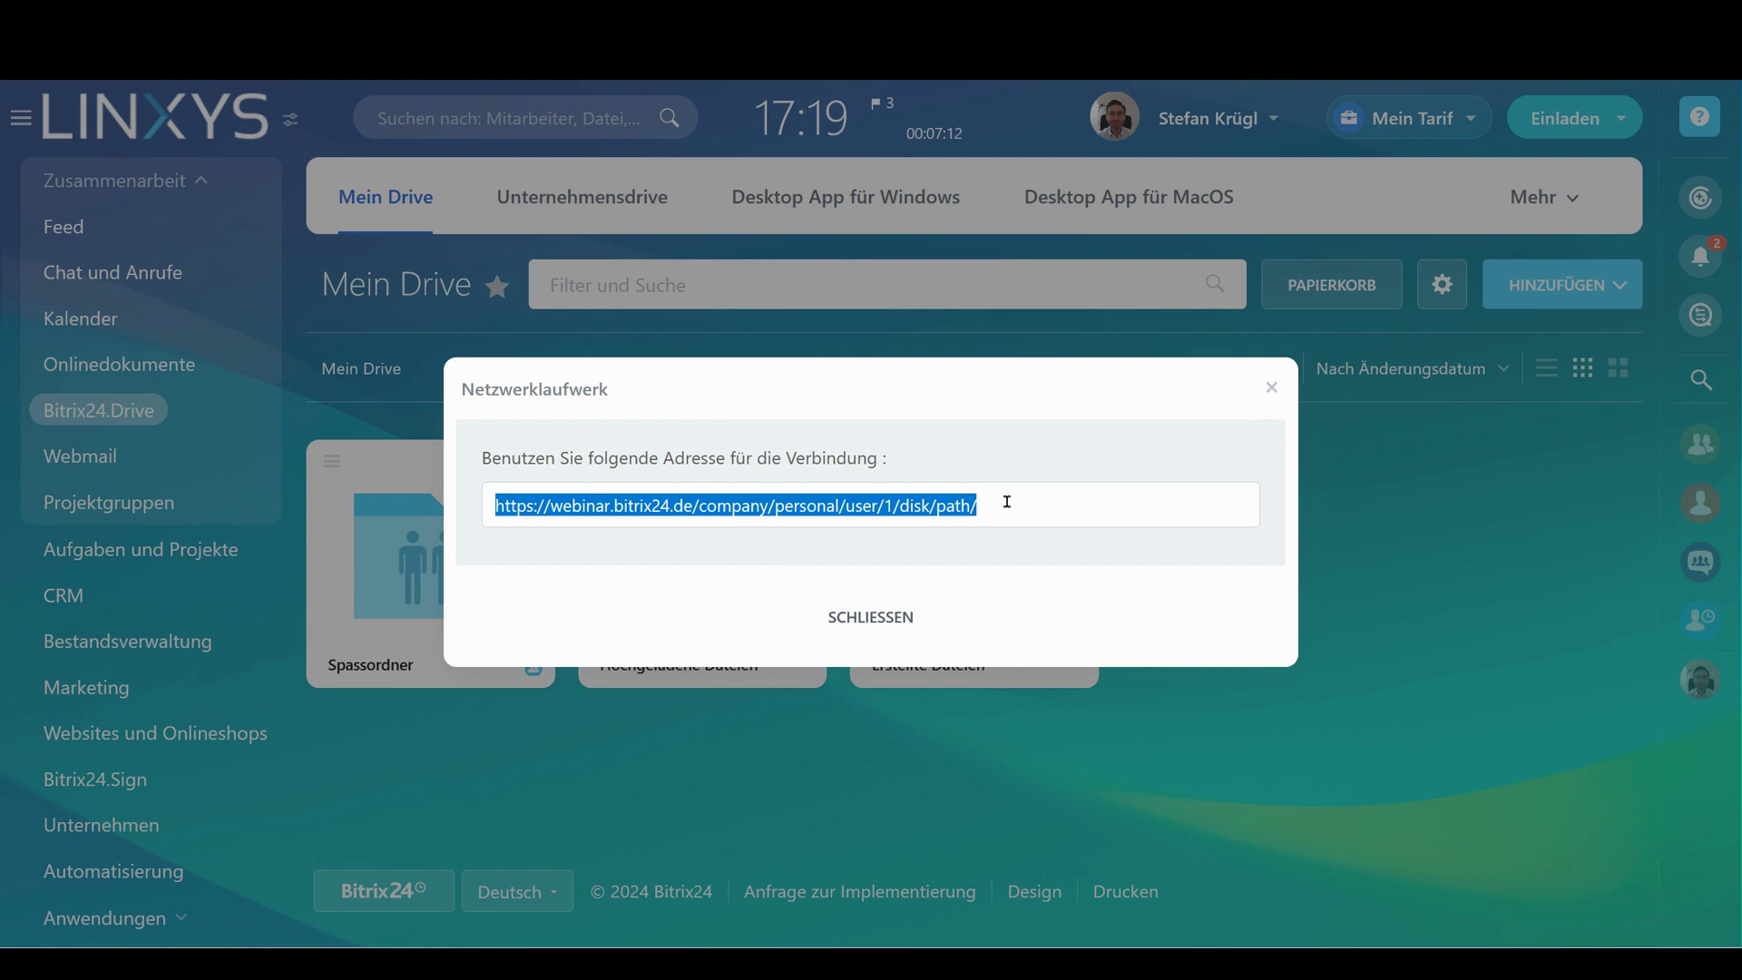
pyautogui.click(907, 614)
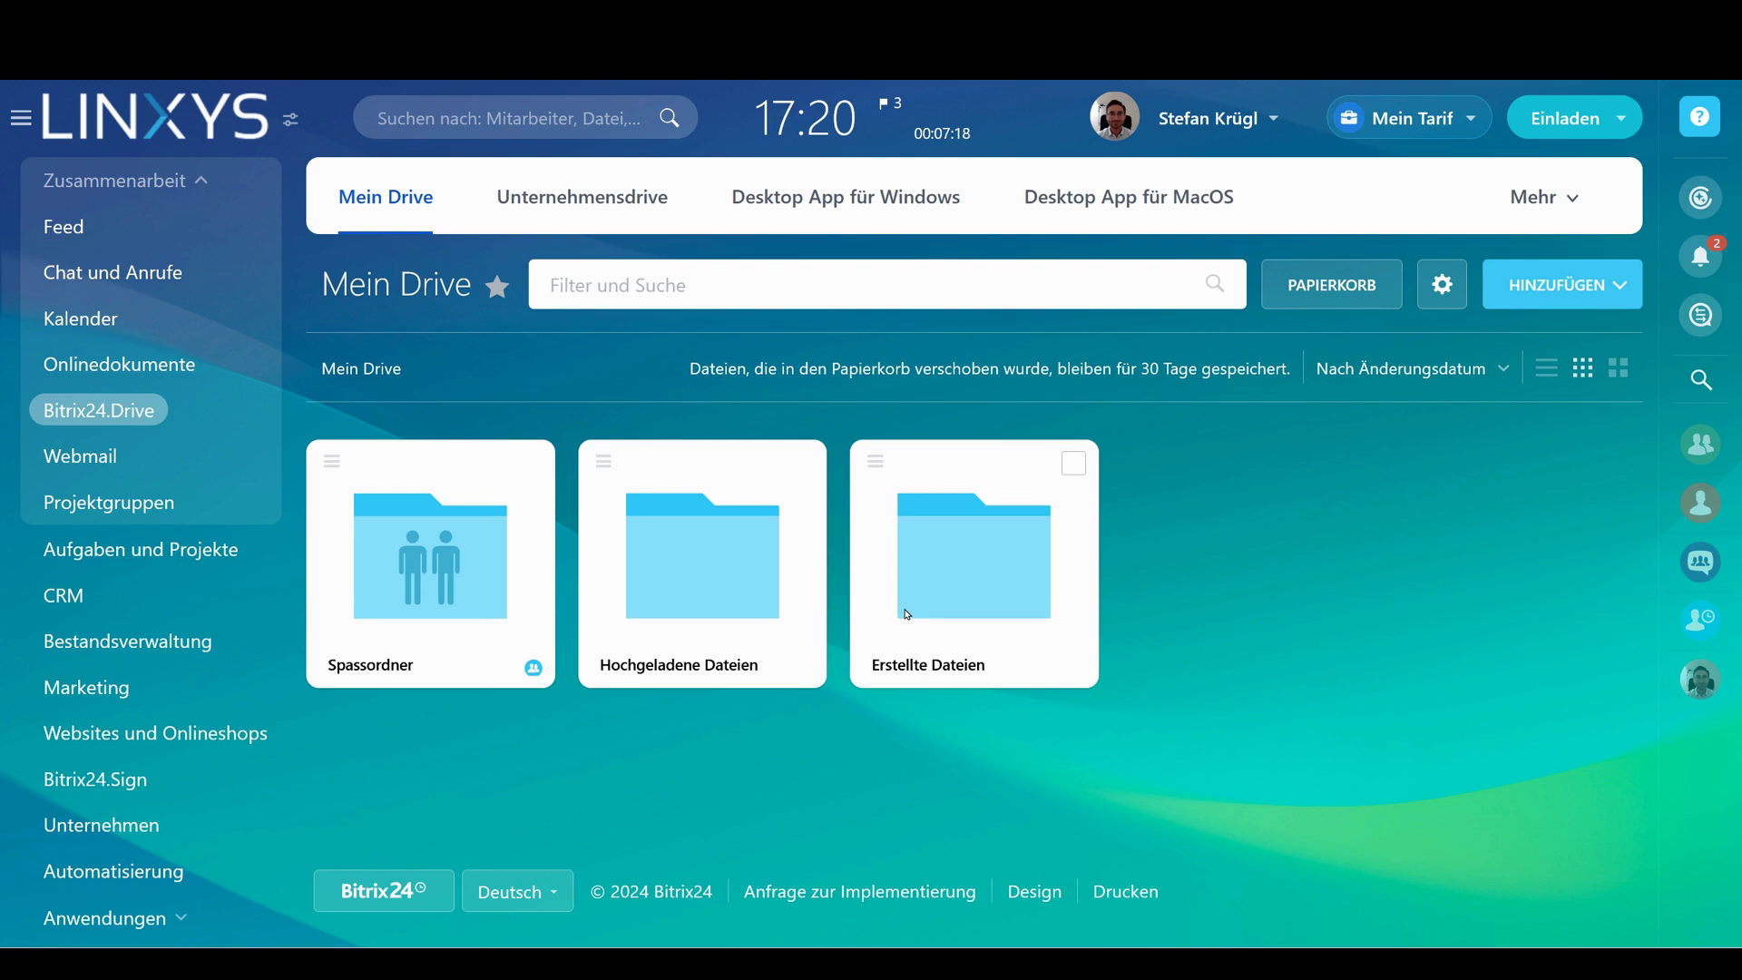
# Show the Feed, expand the welcome post's feature-list comment and highlight its HR item
pyautogui.click(73, 227)
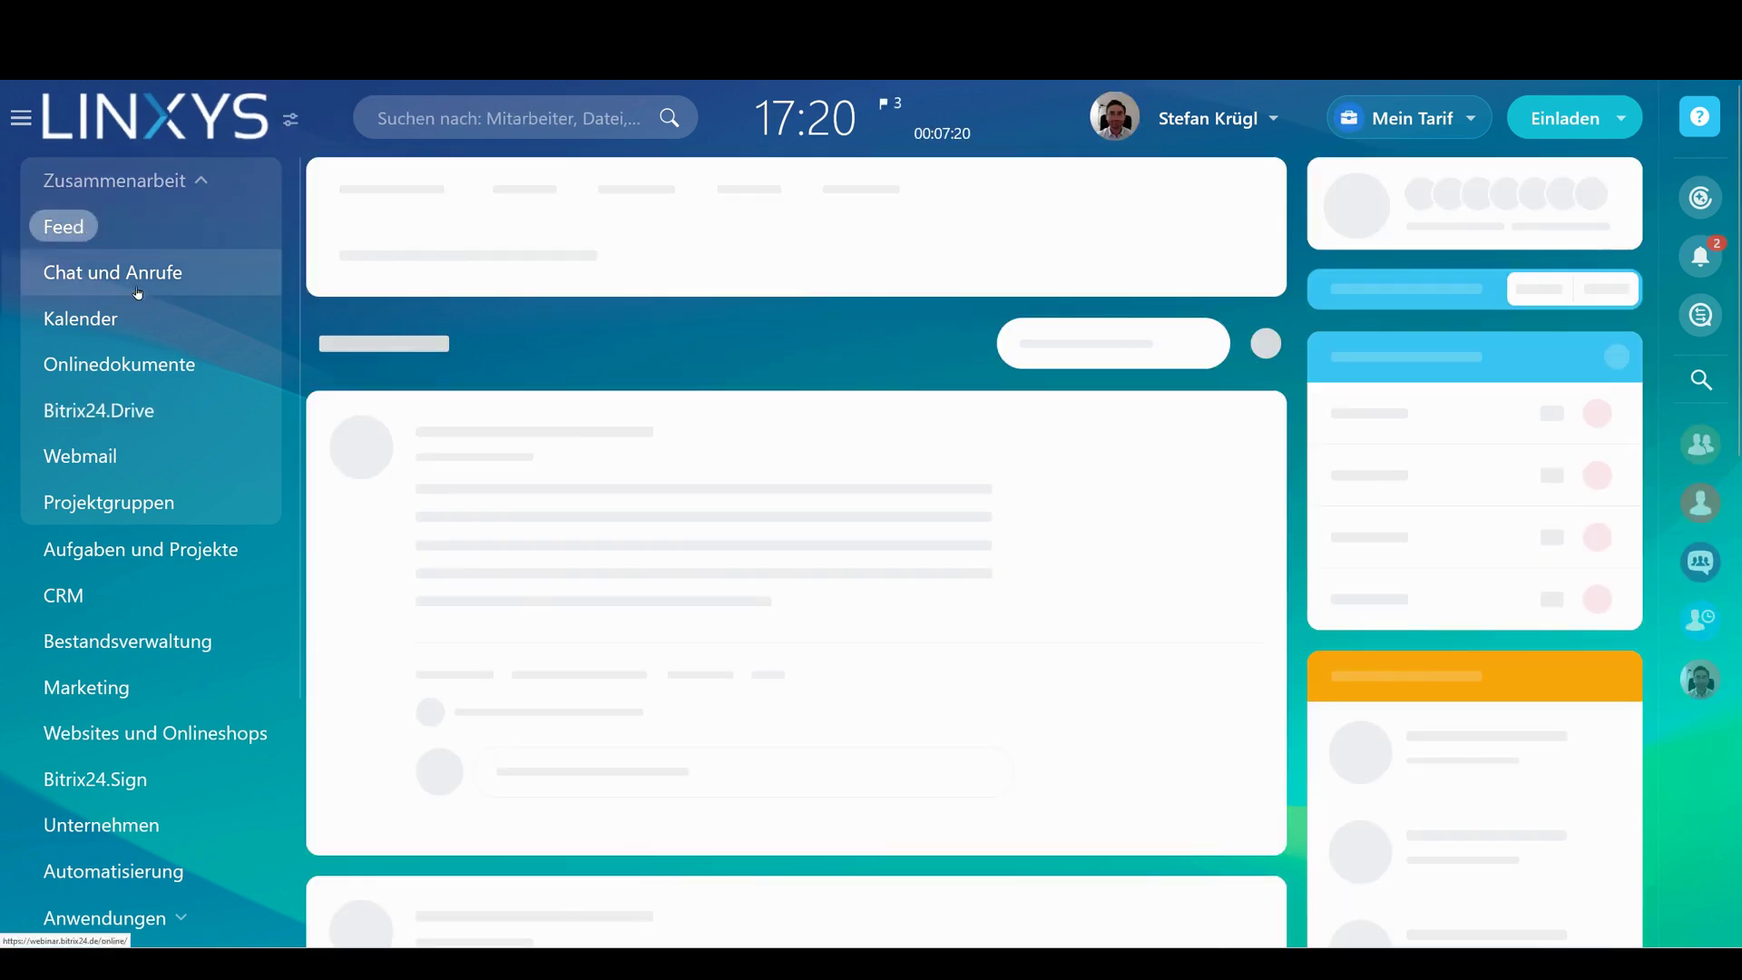
pyautogui.scroll(-10, 817, 398)
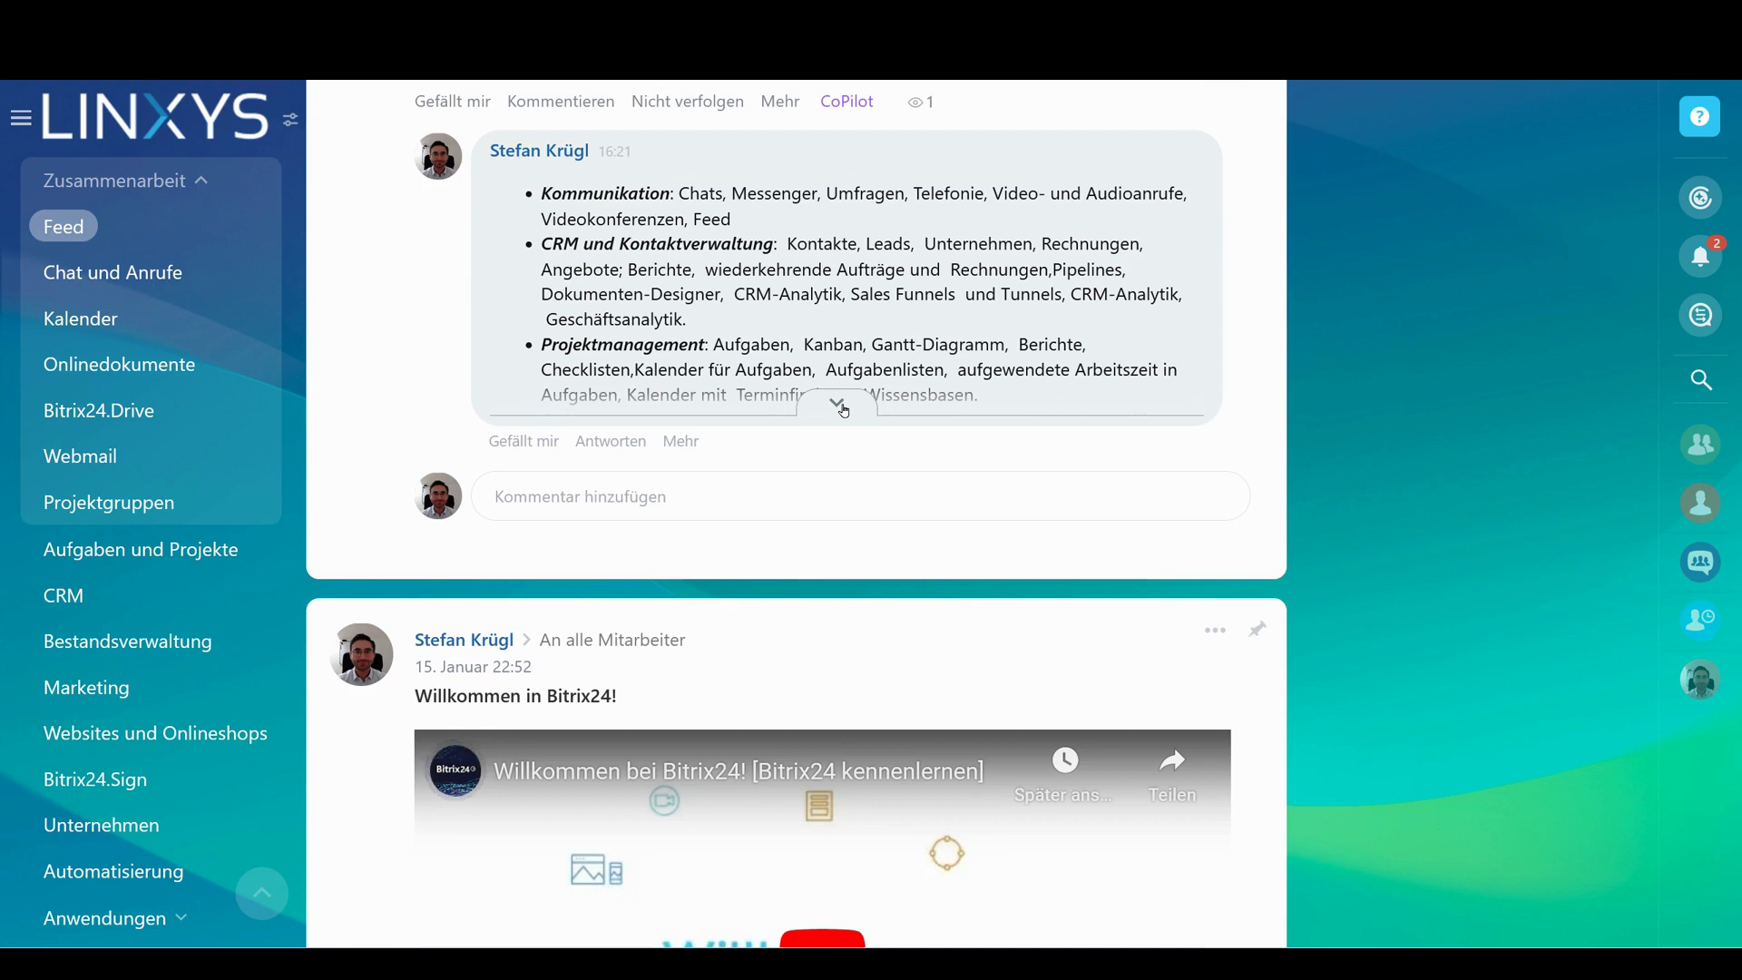
pyautogui.click(843, 409)
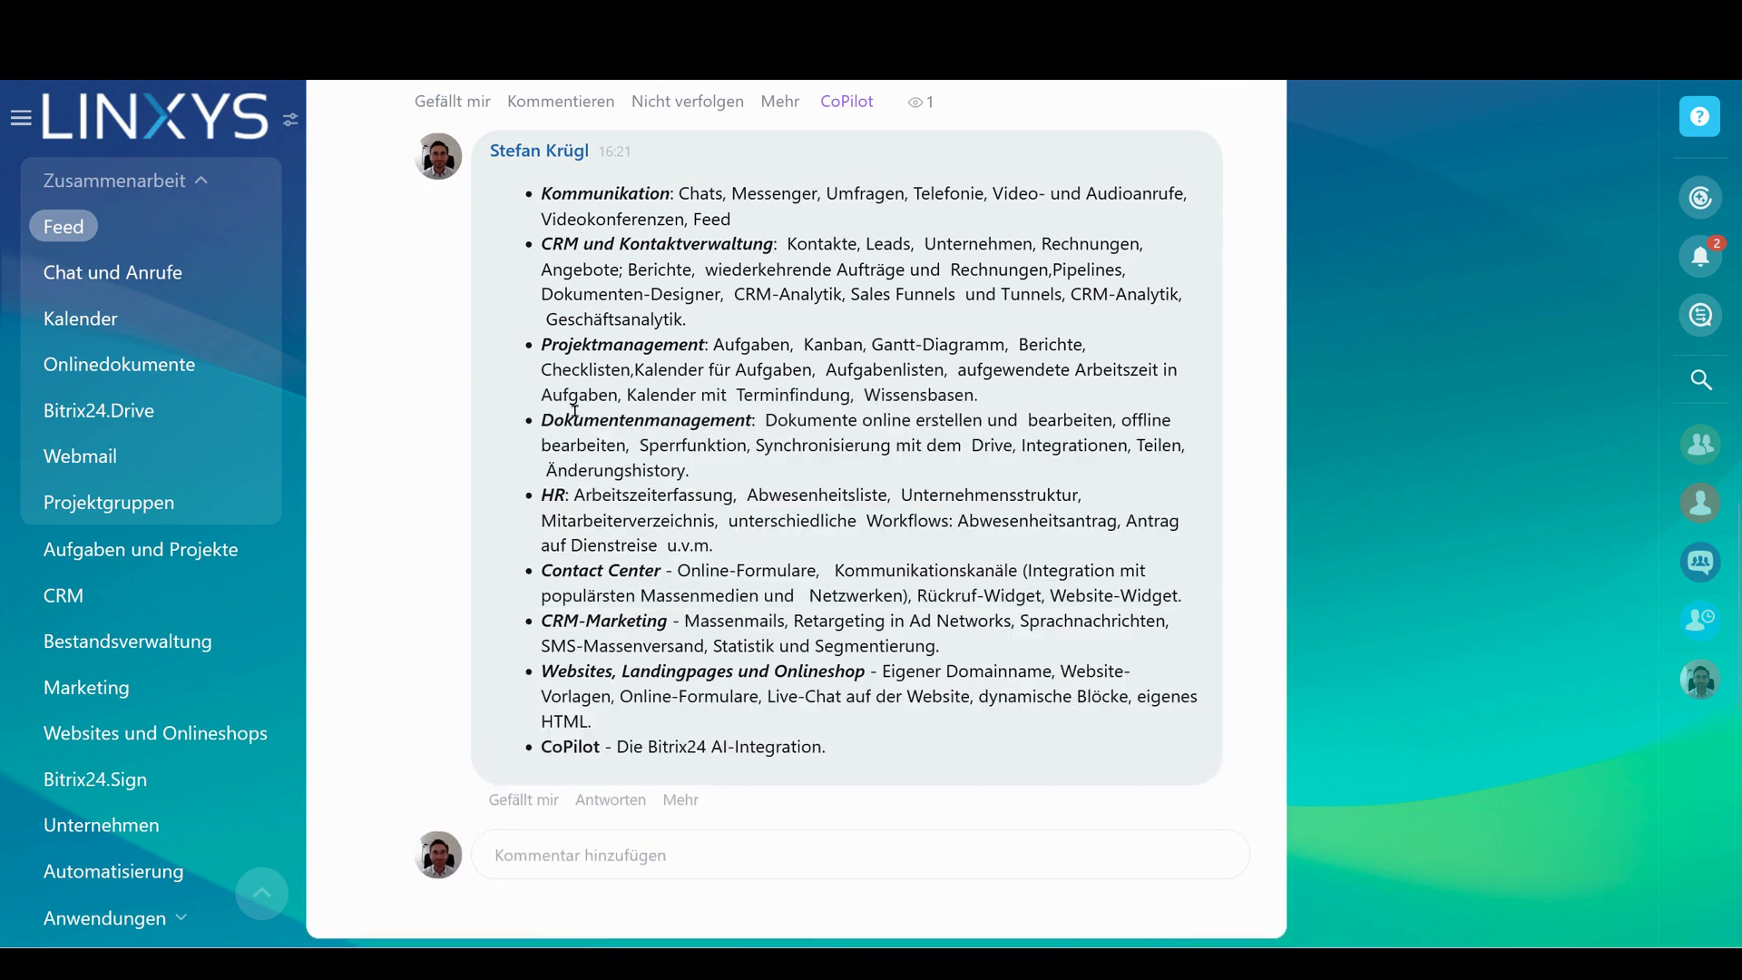
pyautogui.moveTo(547, 495); pyautogui.dragTo(713, 544)
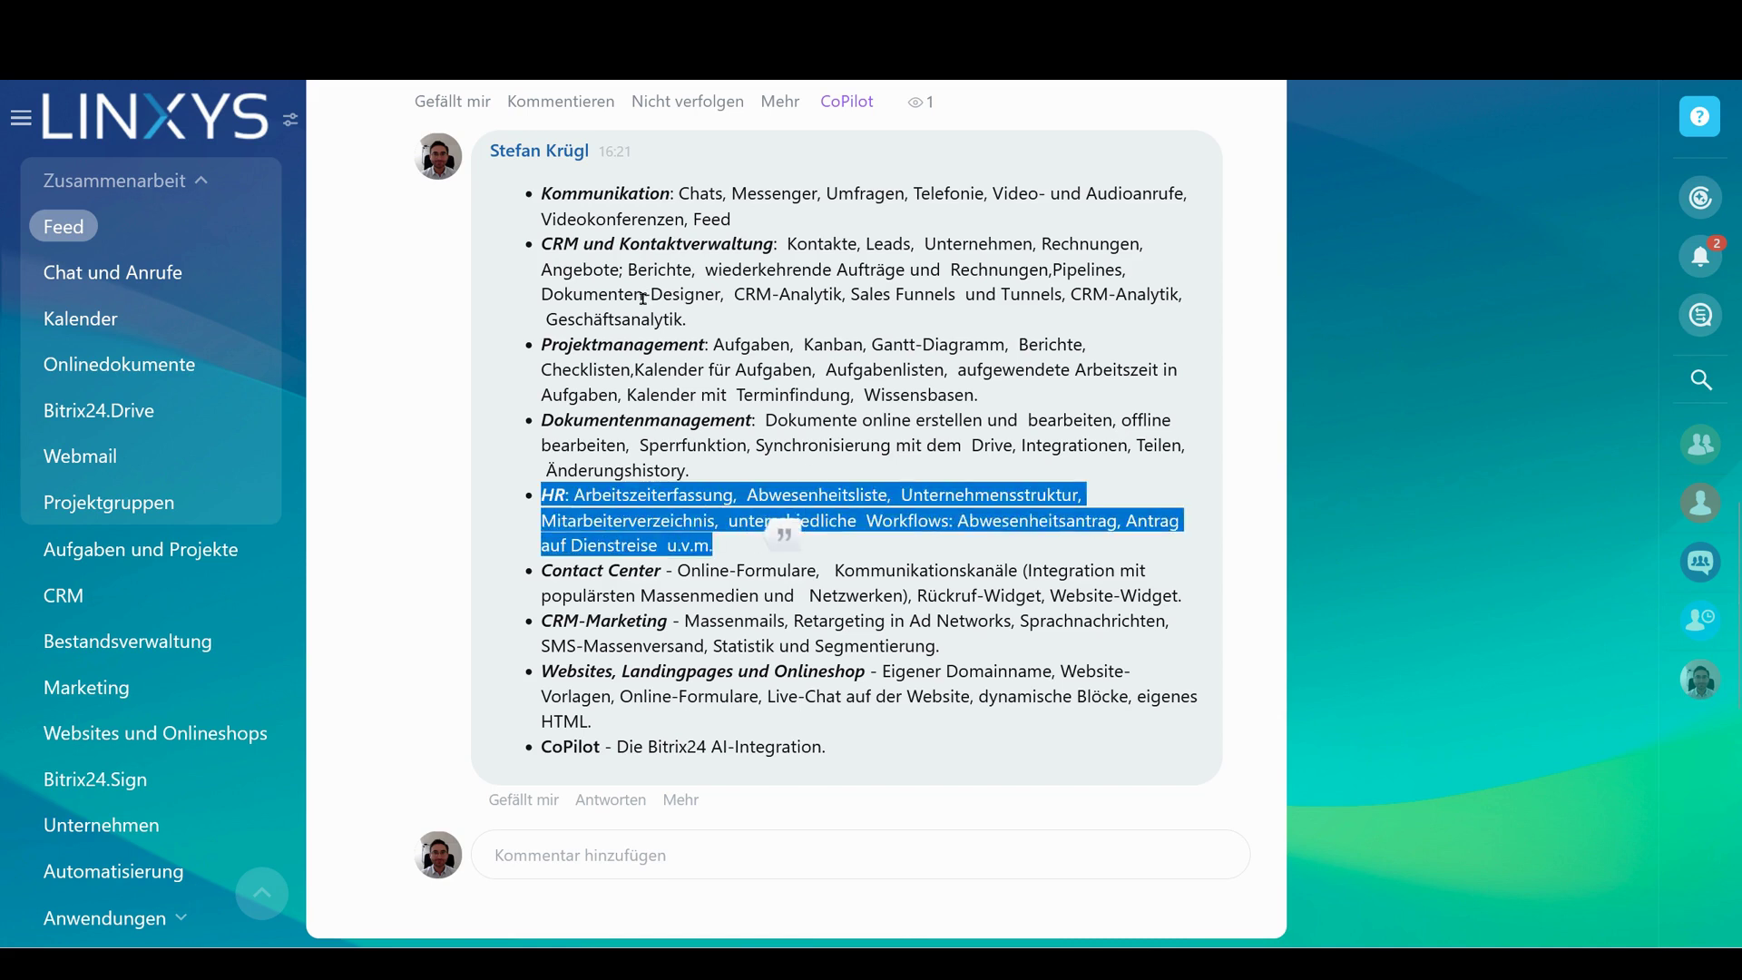
pyautogui.scroll(4, 748, 331)
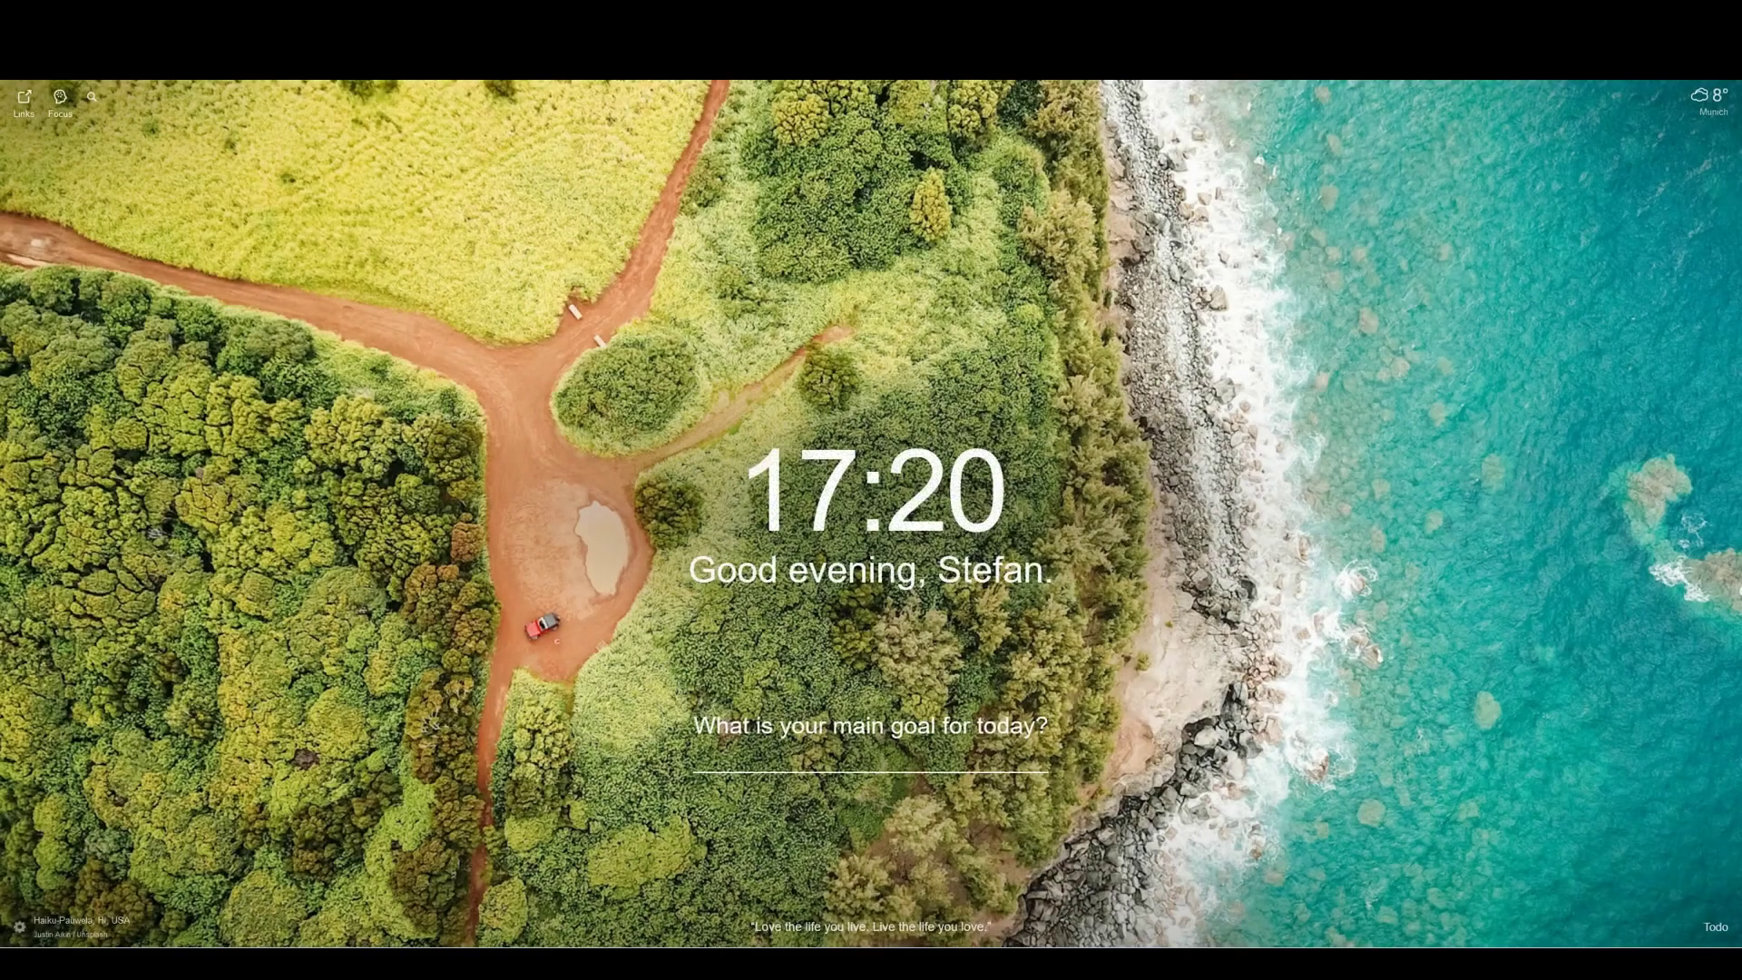
# Load the LINXYS website via 'linxy' and browse its Karriere careers page
pyautogui.write('linxy')
pyautogui.press('Return')
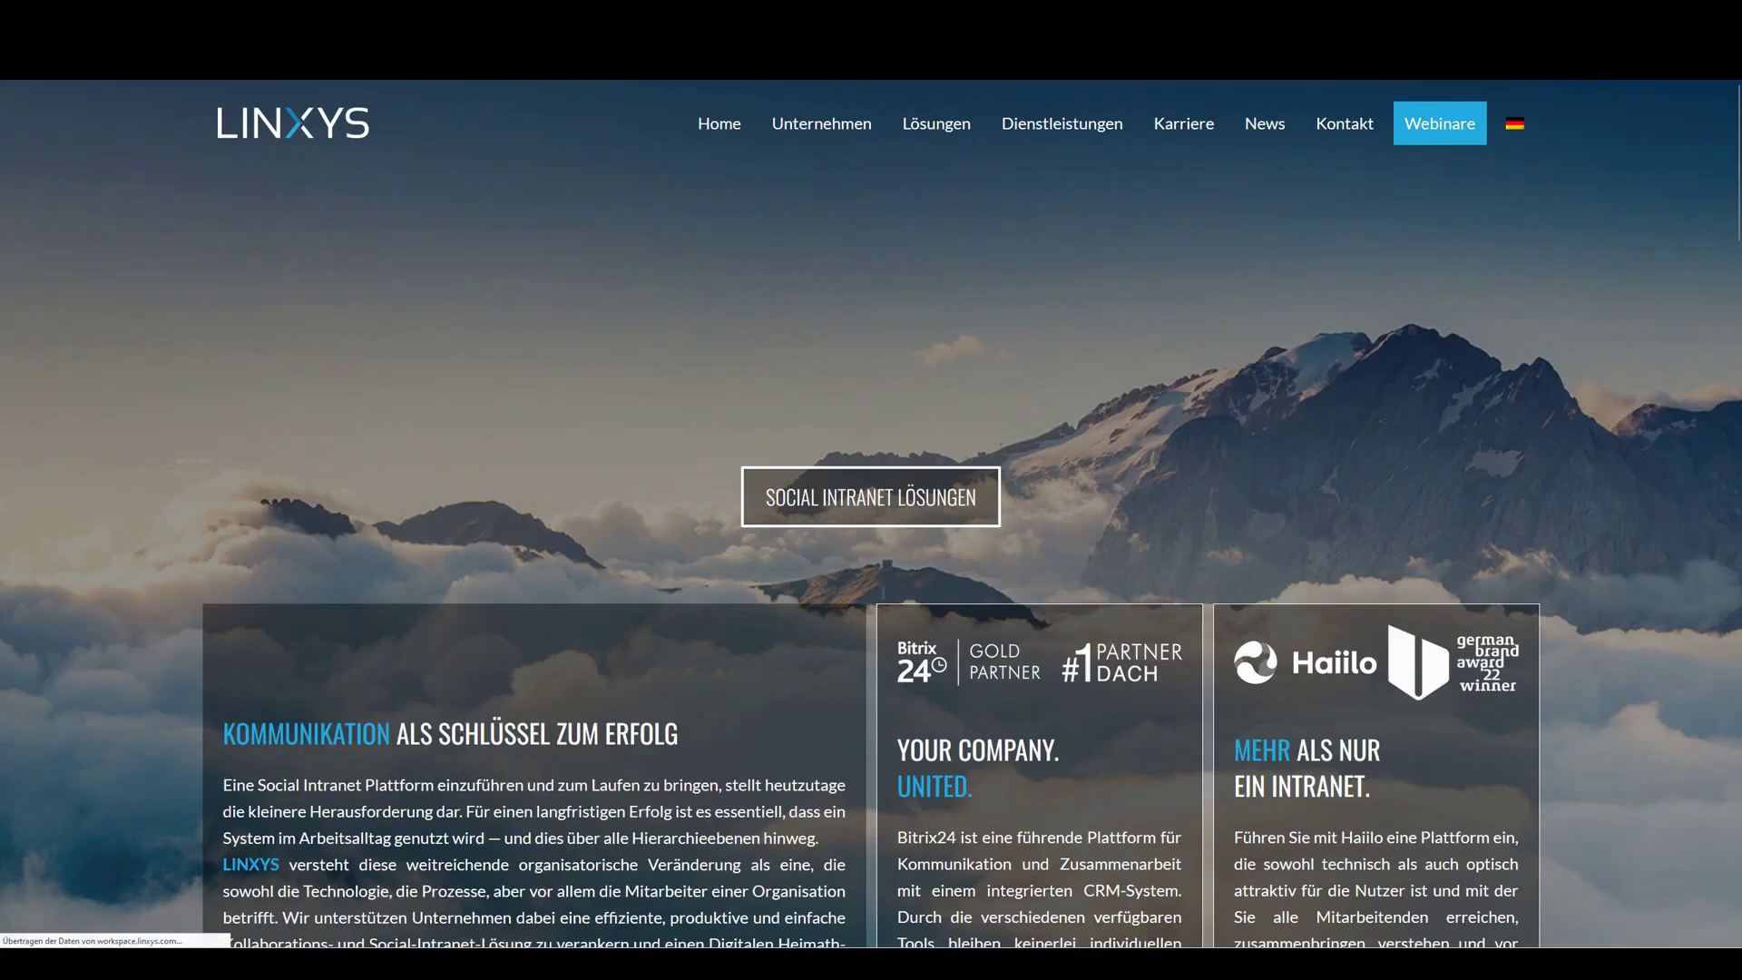
pyautogui.click(1203, 122)
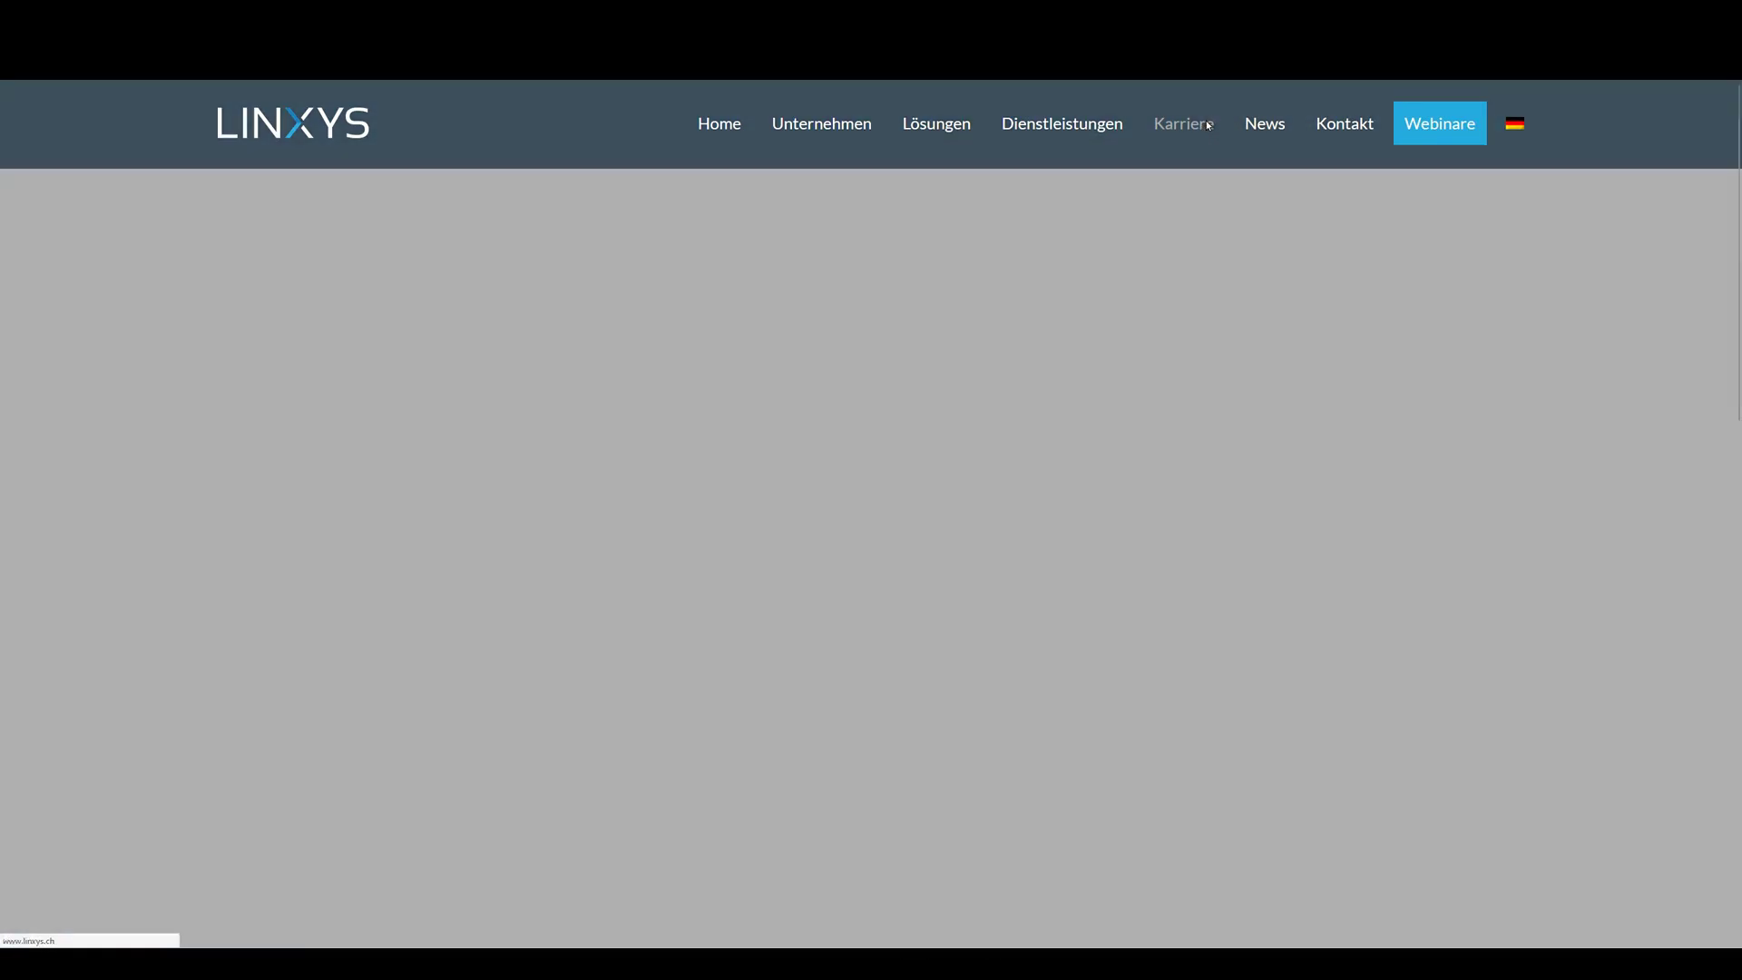
pyautogui.scroll(-10, 1191, 330)
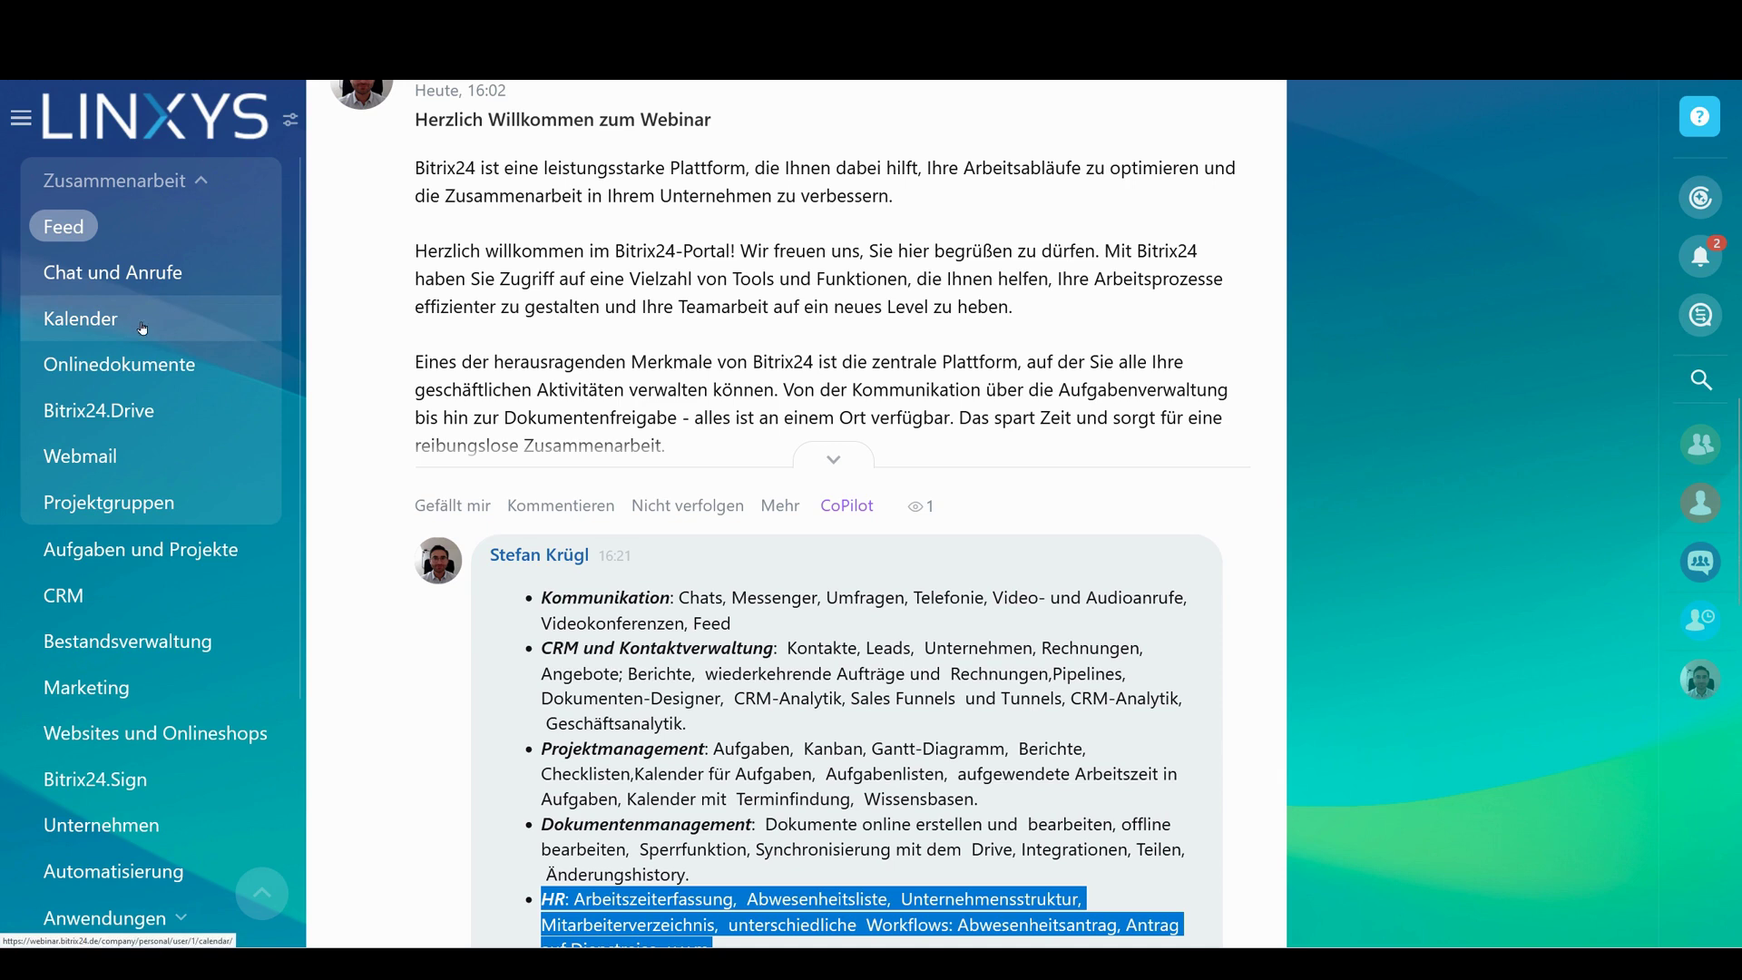
# Open the Entwicklerteam On Premise project group's Aufgaben Kanban board and look over its tasks
pyautogui.click(136, 502)
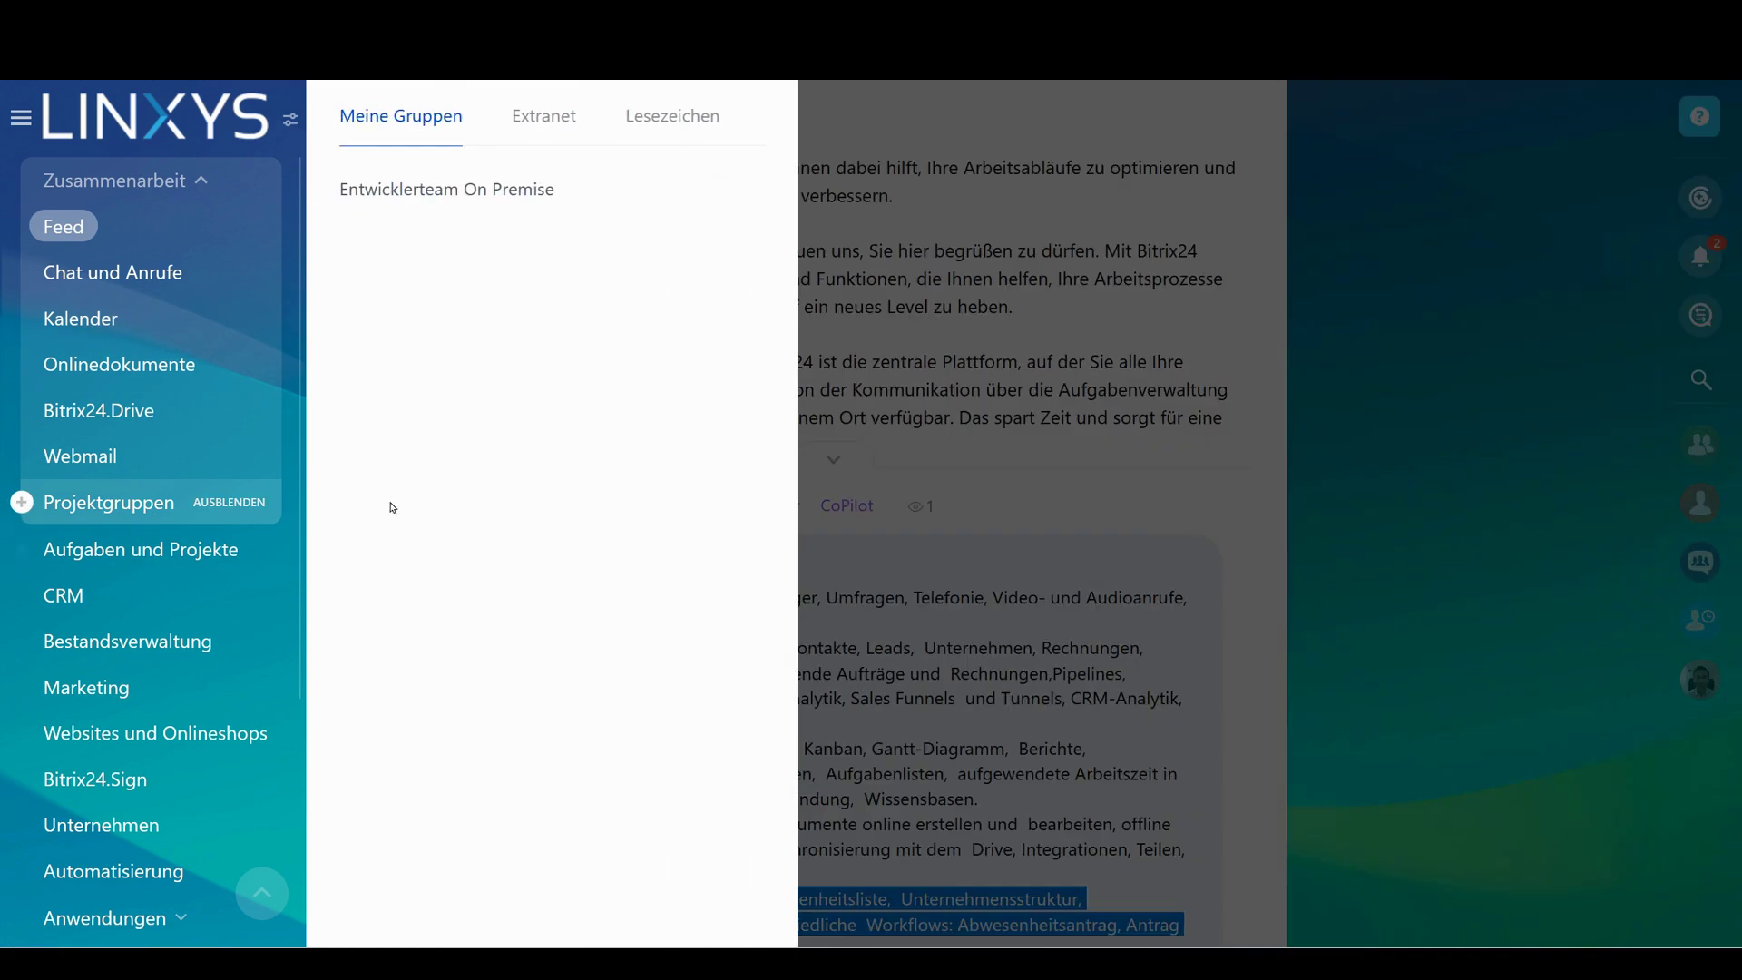
pyautogui.click(558, 189)
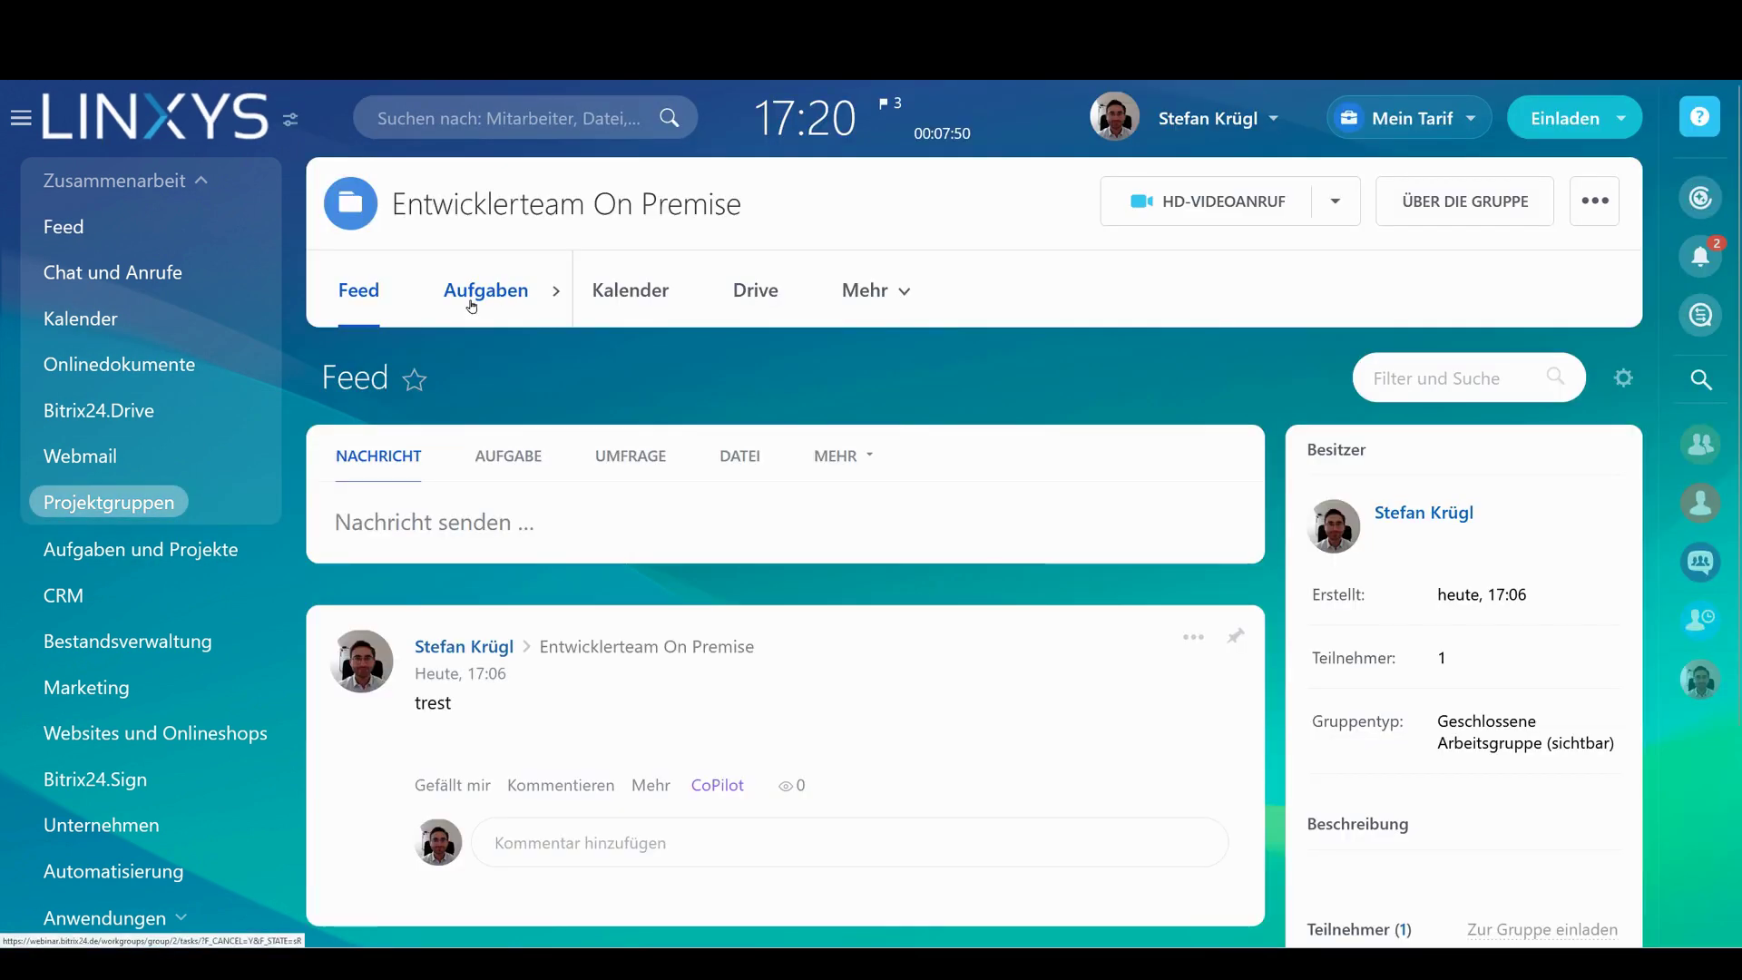
pyautogui.click(471, 305)
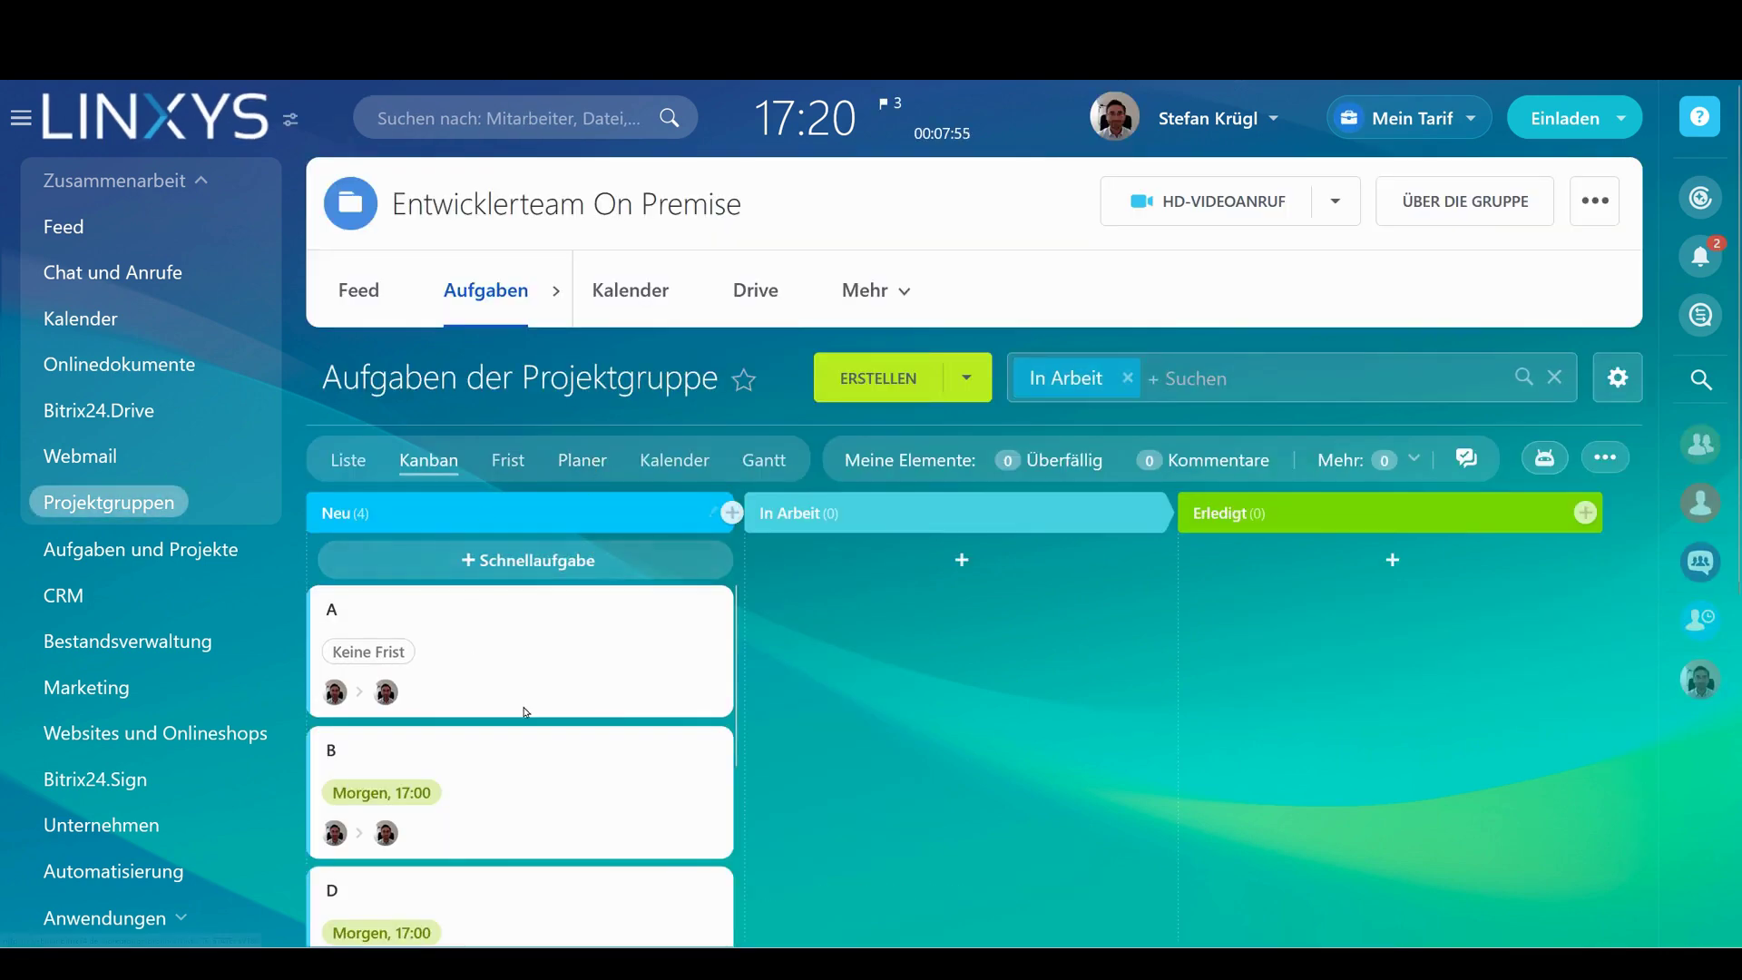
pyautogui.scroll(-2, 525, 713)
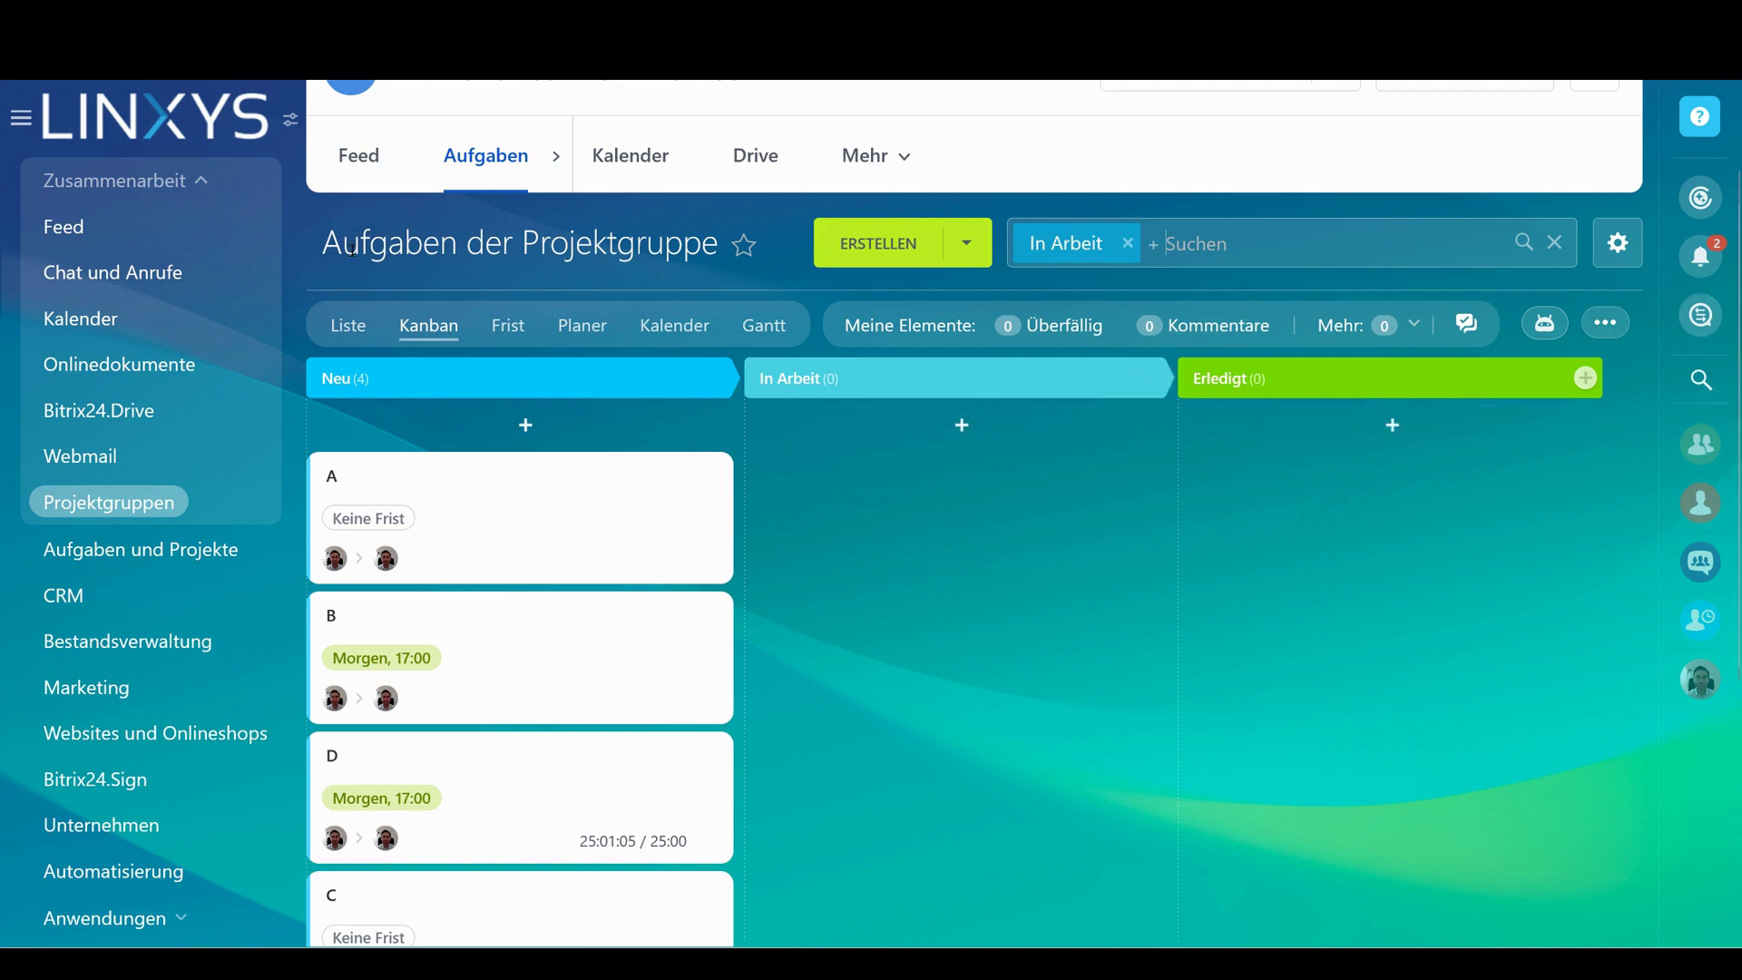
pyautogui.scroll(2, 353, 251)
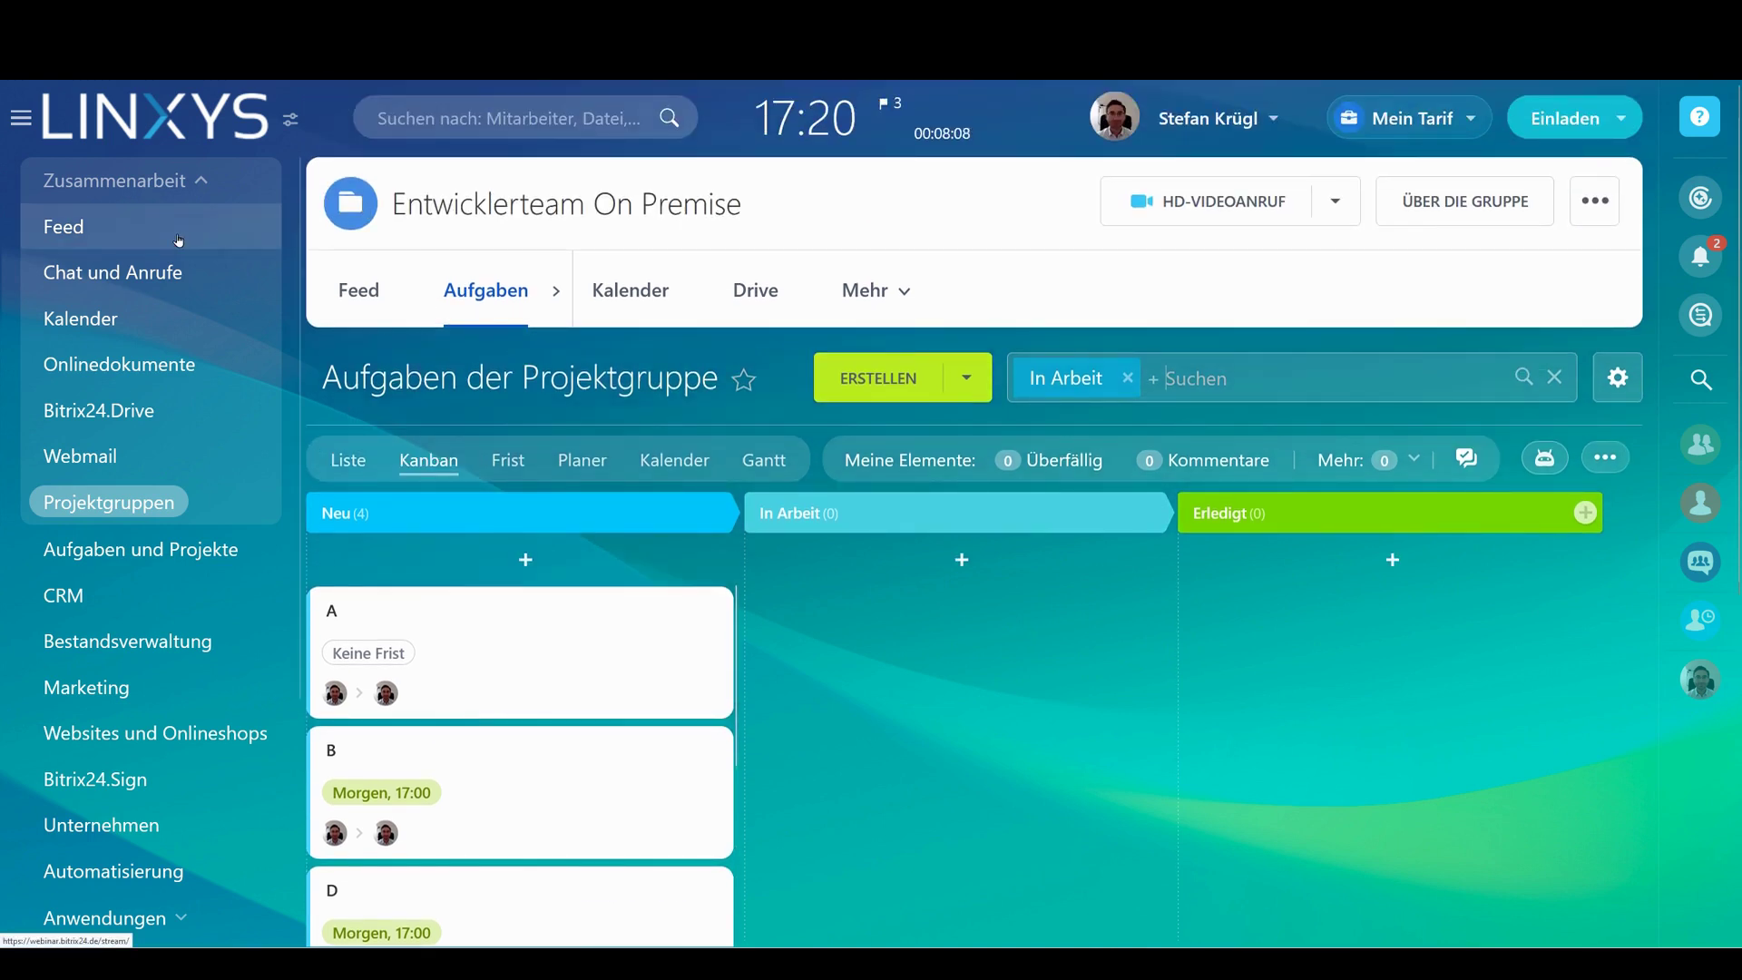
# Return to the Feed and list the available workflows, such as Abwesenheitsantrag and Dienstreise, under Mehr
pyautogui.click(178, 239)
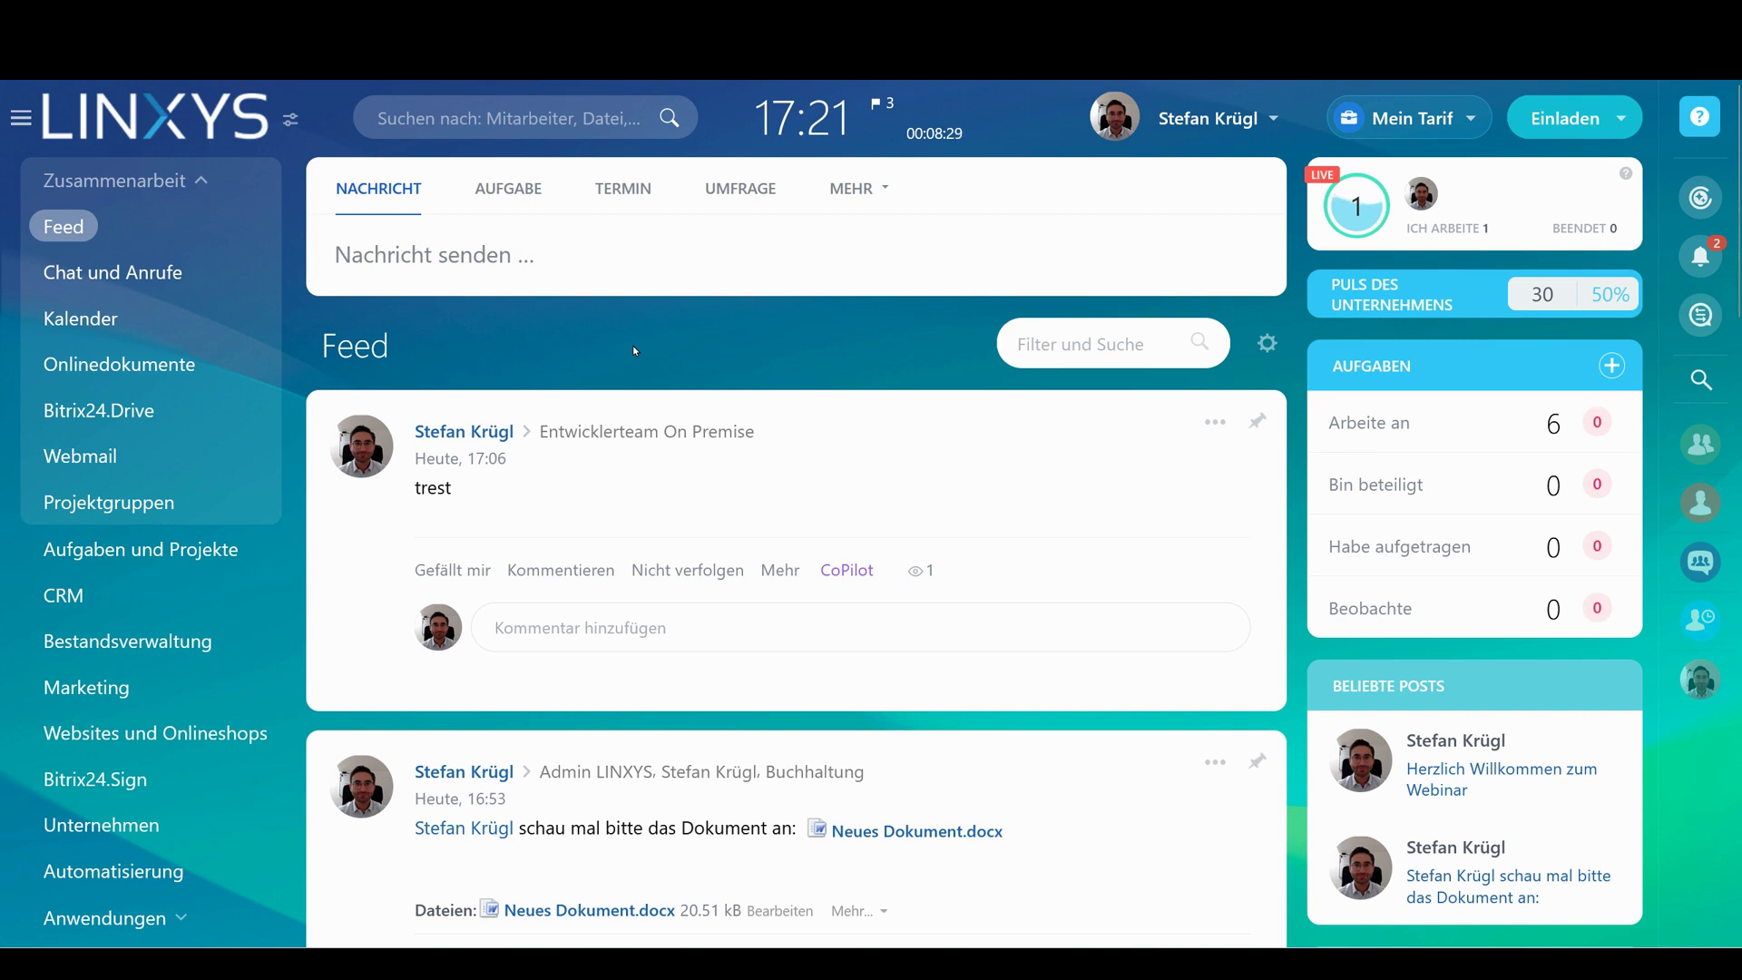
pyautogui.click(850, 190)
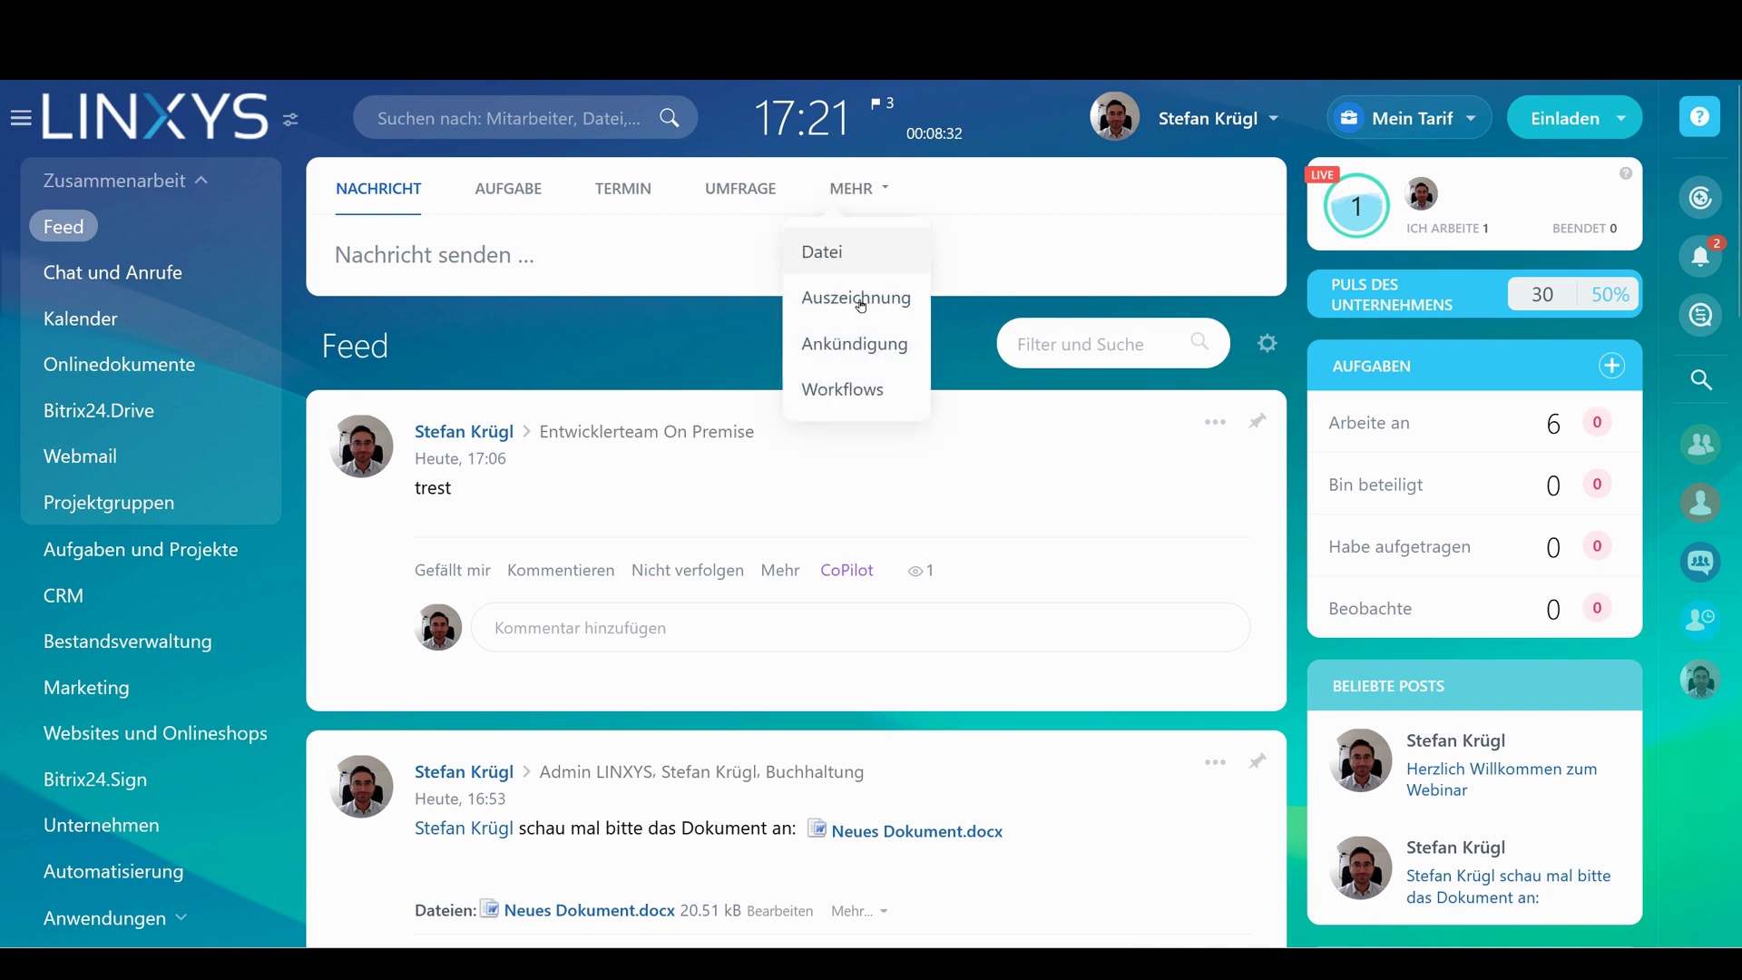
pyautogui.click(847, 393)
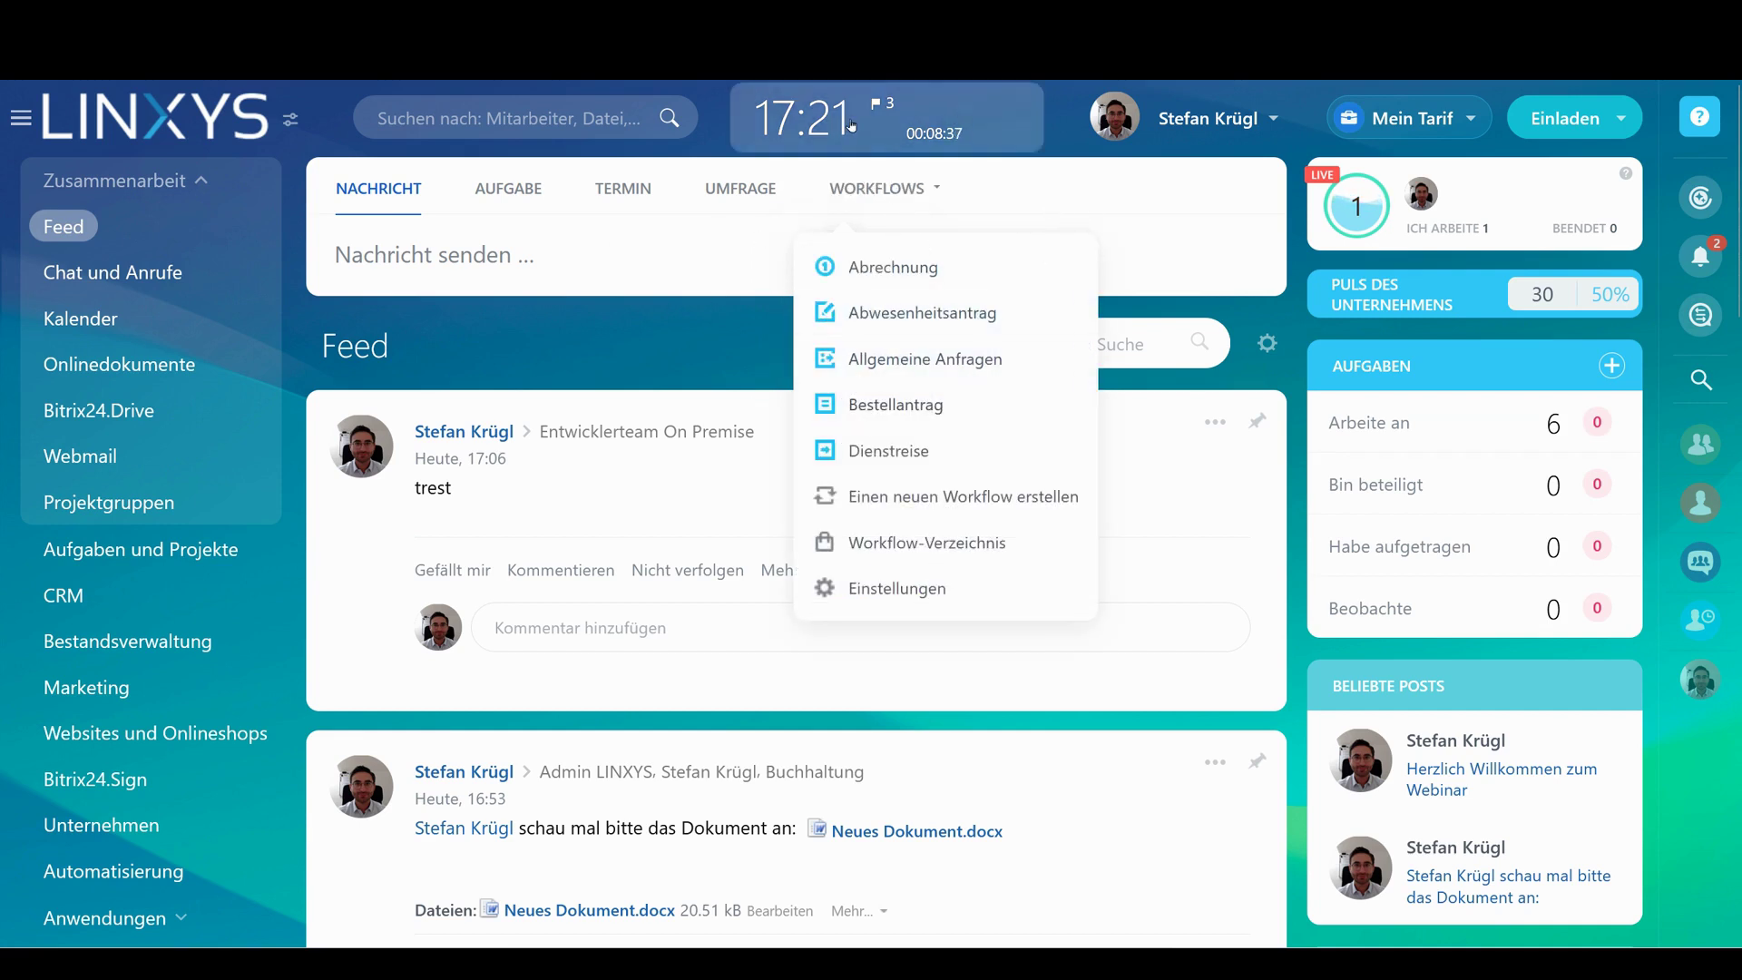
# Start an Abwesenheitsantrag running from 29.01.2024 to 01.02.2024
pyautogui.click(898, 313)
pyautogui.scroll(-5, 733, 363)
pyautogui.click(733, 136)
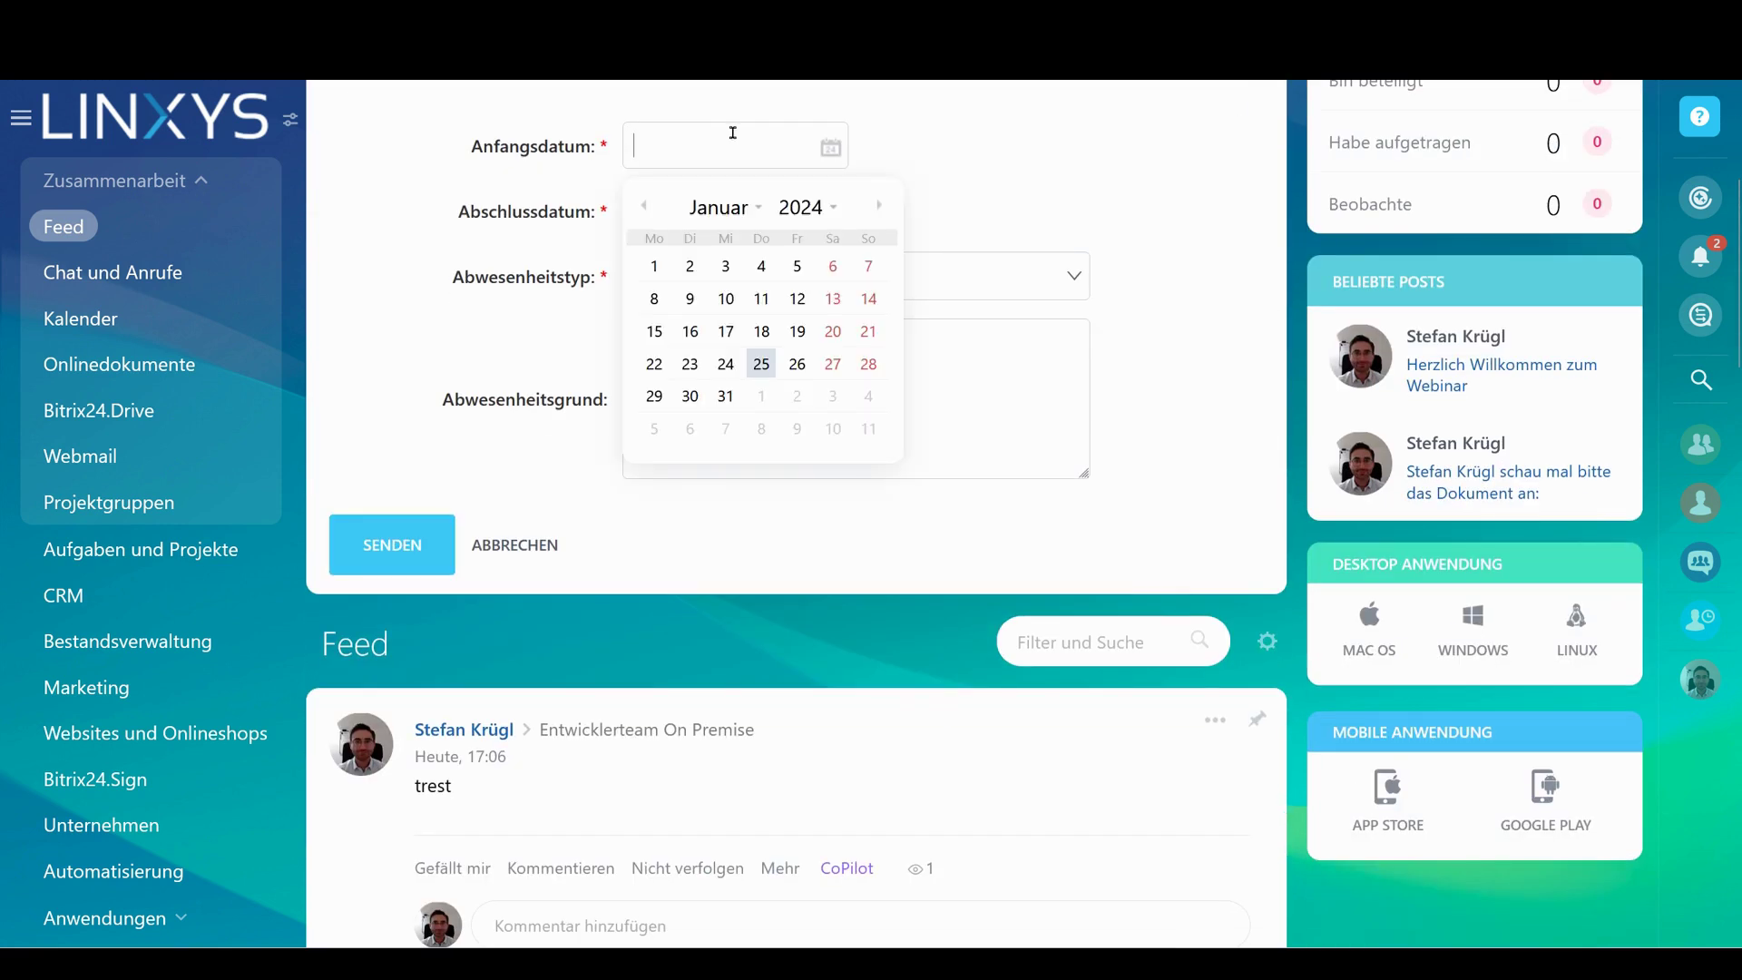
pyautogui.click(654, 396)
pyautogui.click(692, 215)
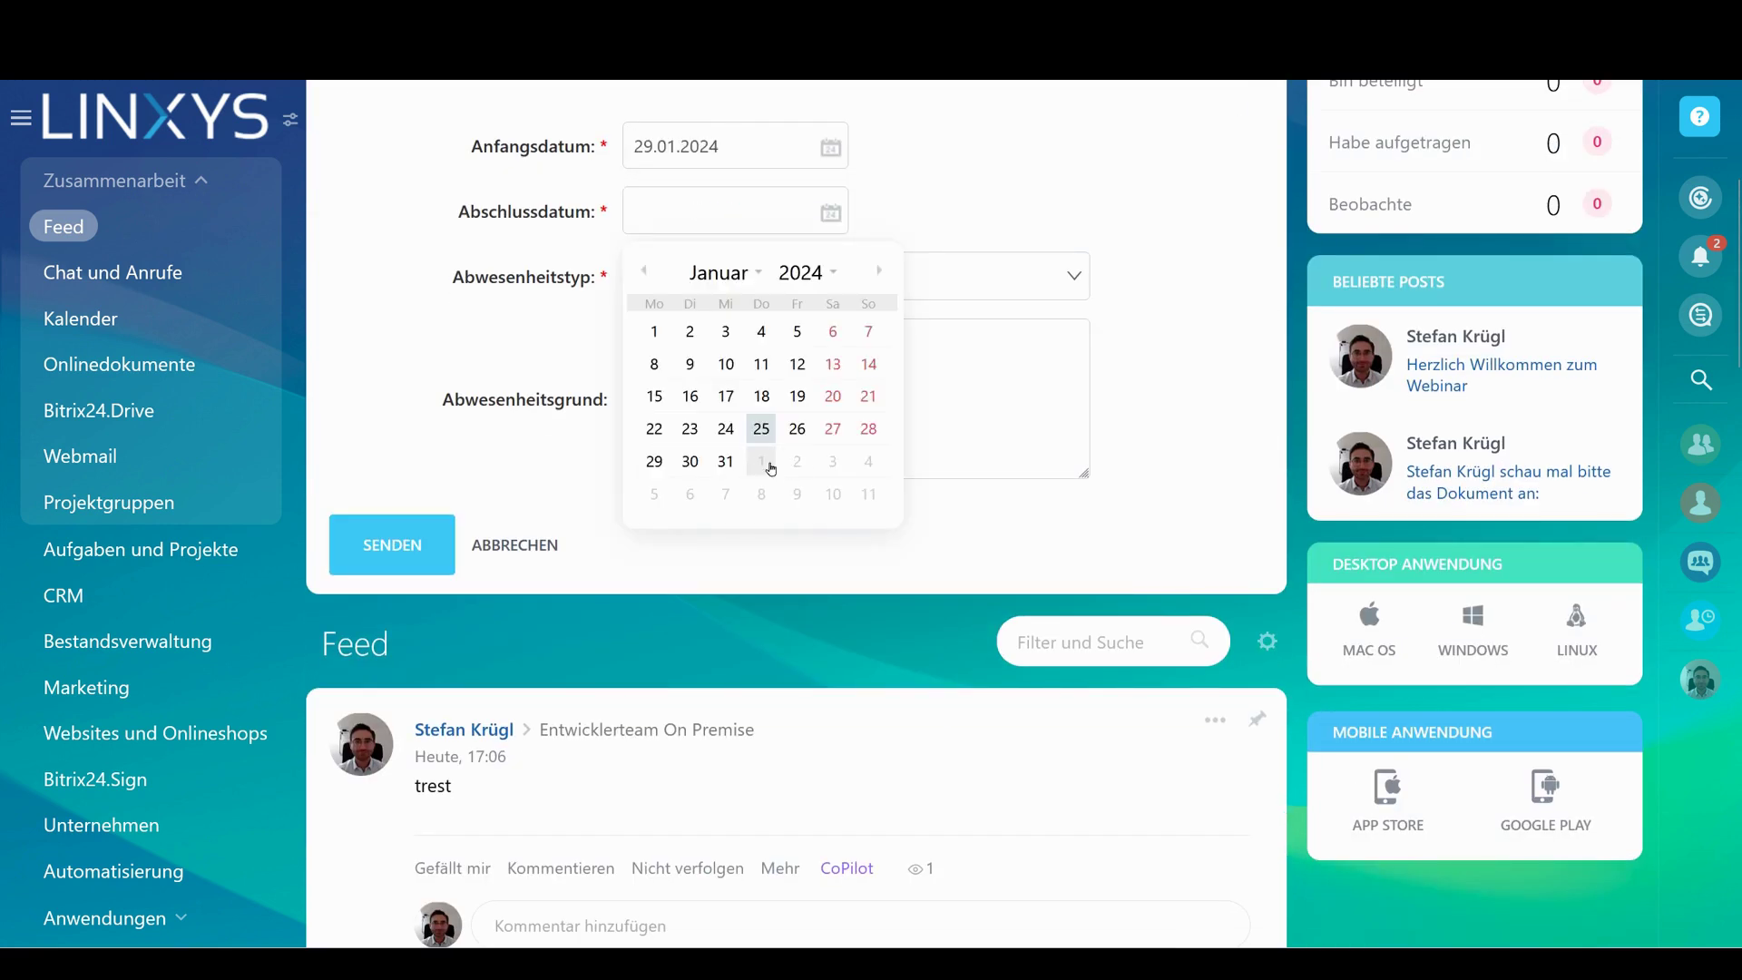
pyautogui.click(770, 467)
# Set the absence type to Unentschuldigtes Fehlen, enter reason 'test' and submit the request
pyautogui.click(744, 282)
pyautogui.click(720, 468)
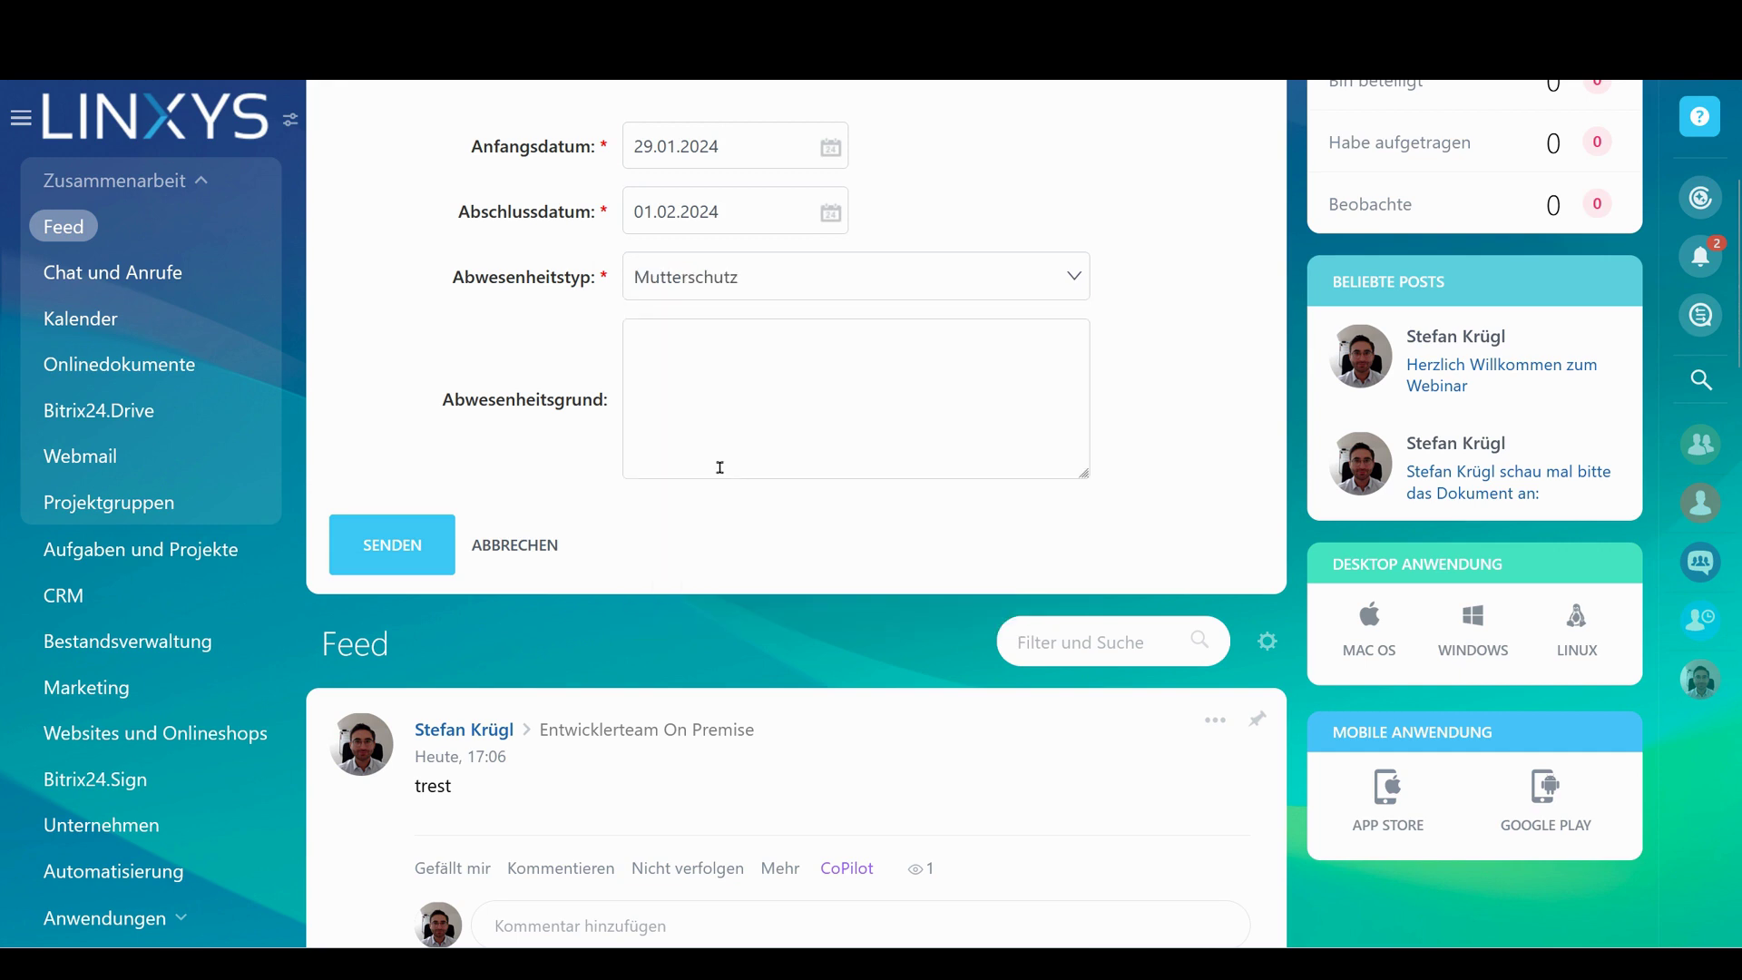
pyautogui.click(724, 272)
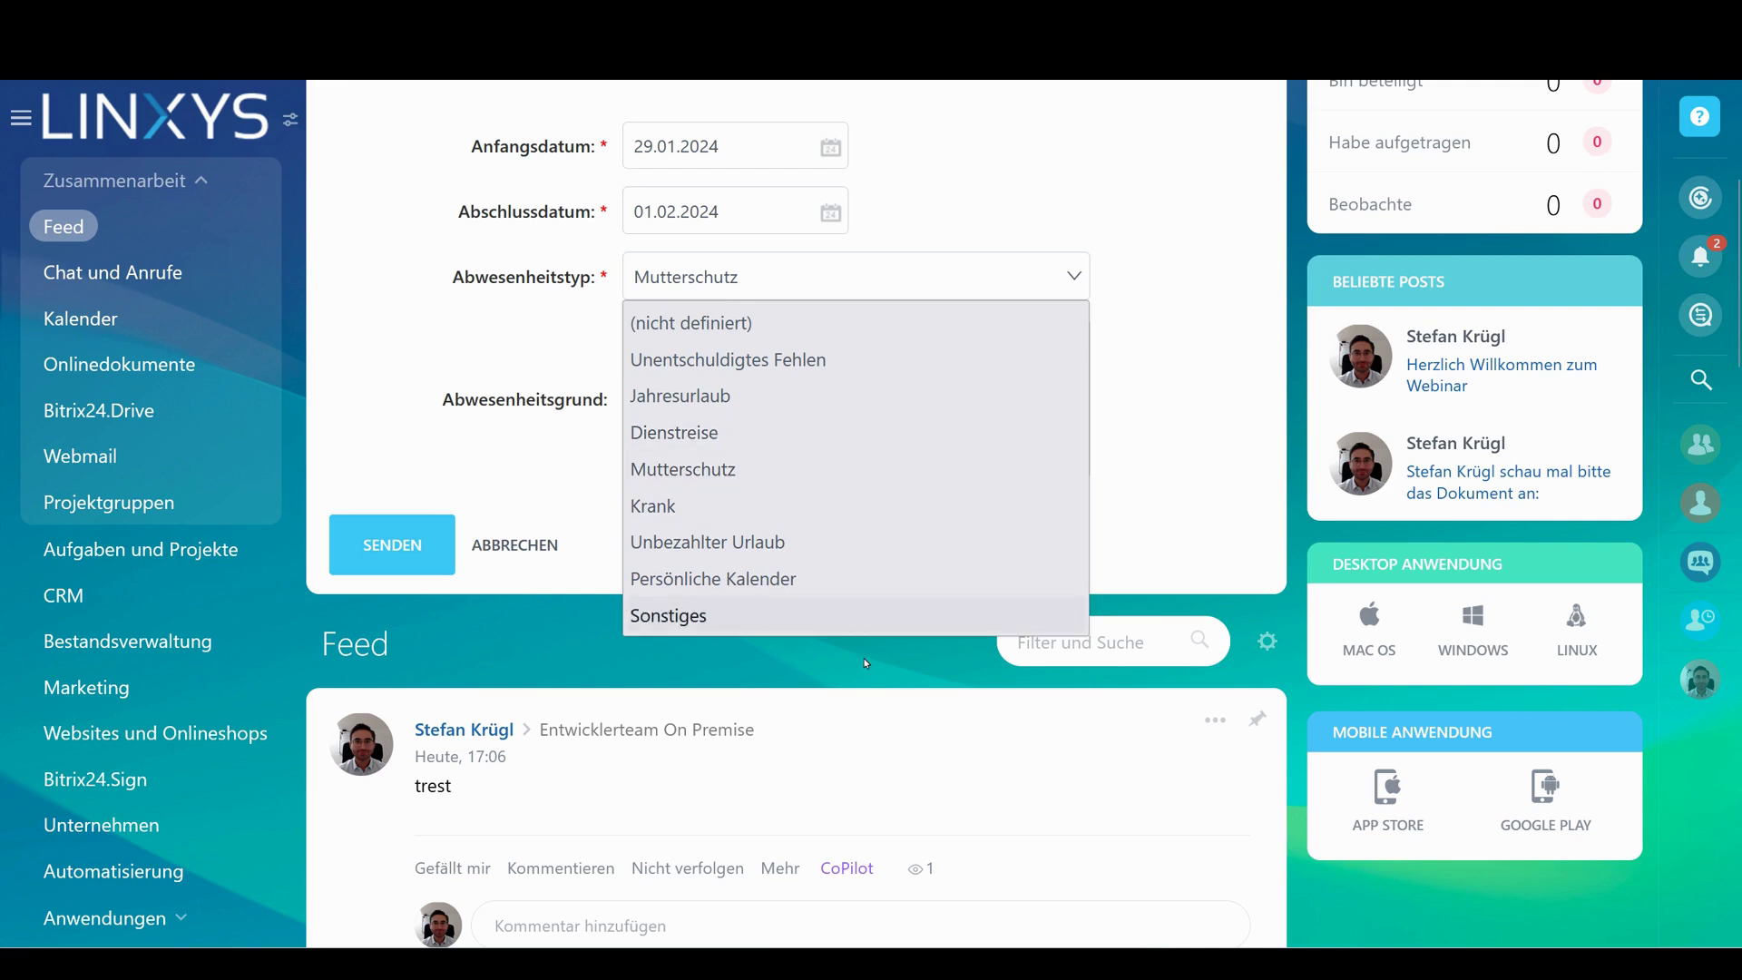
pyautogui.click(794, 358)
pyautogui.click(772, 323)
pyautogui.write('test')
pyautogui.press('Tab')
pyautogui.press('Return')
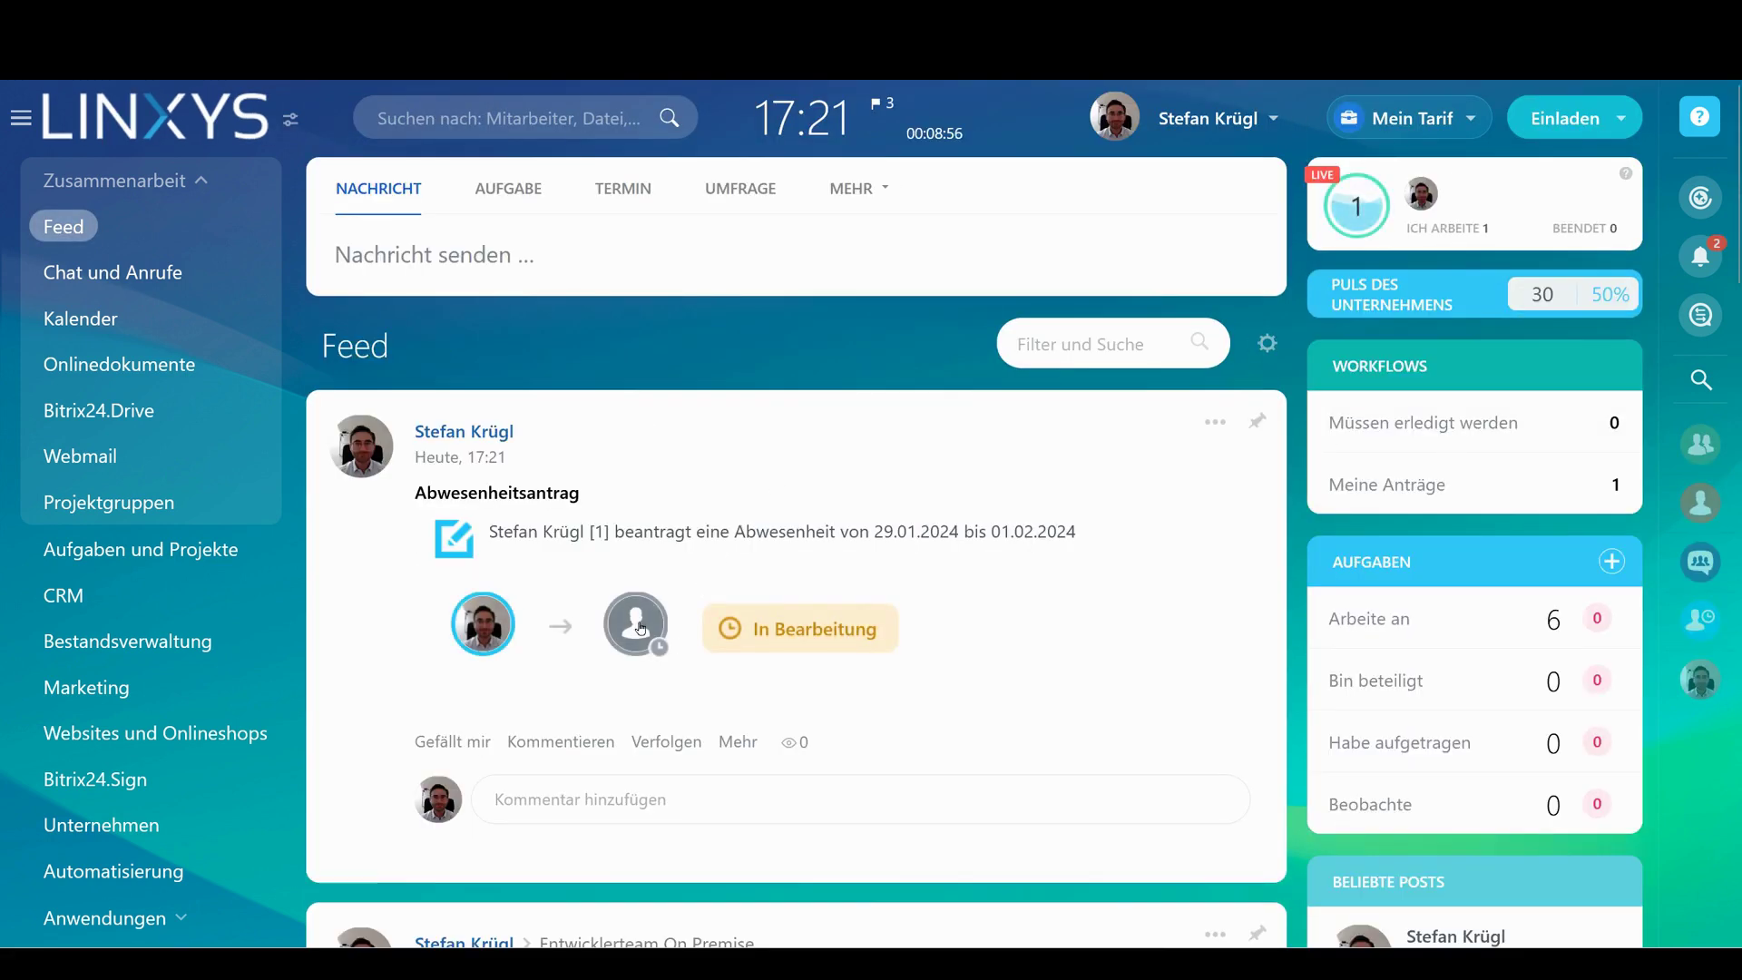
# Check the request's approver and In Bearbeitung status, then open a comment box beneath it
pyautogui.scroll(-2, 713, 551)
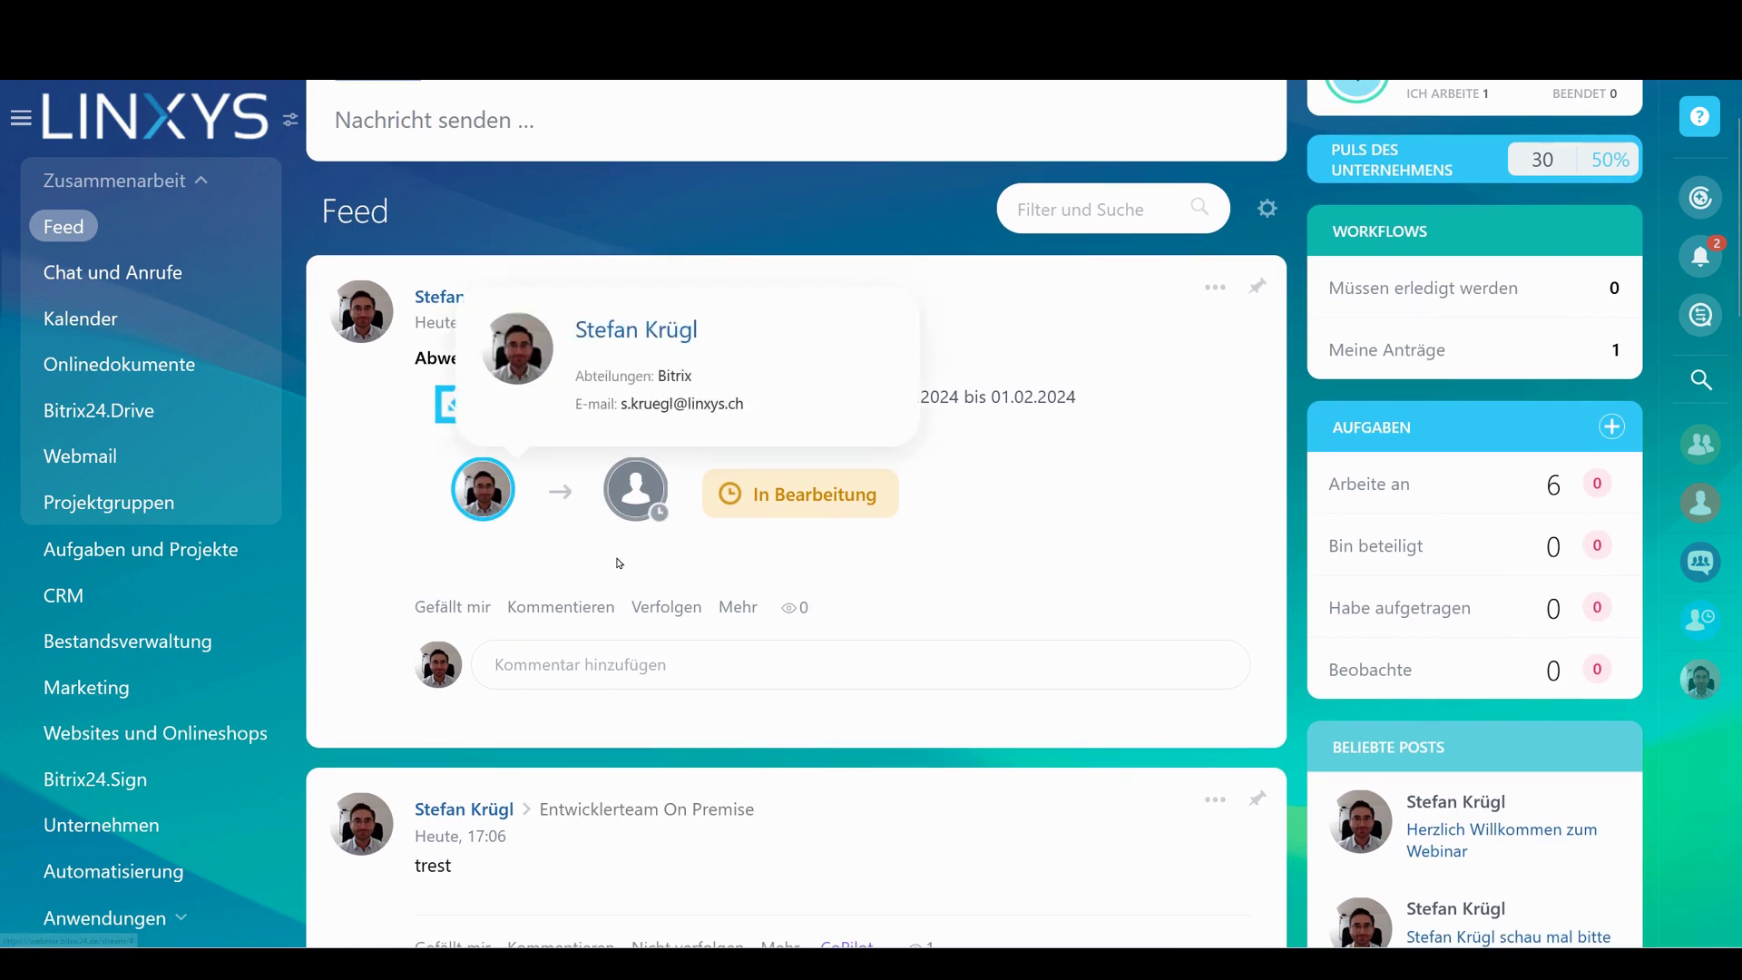
pyautogui.moveTo(647, 510)
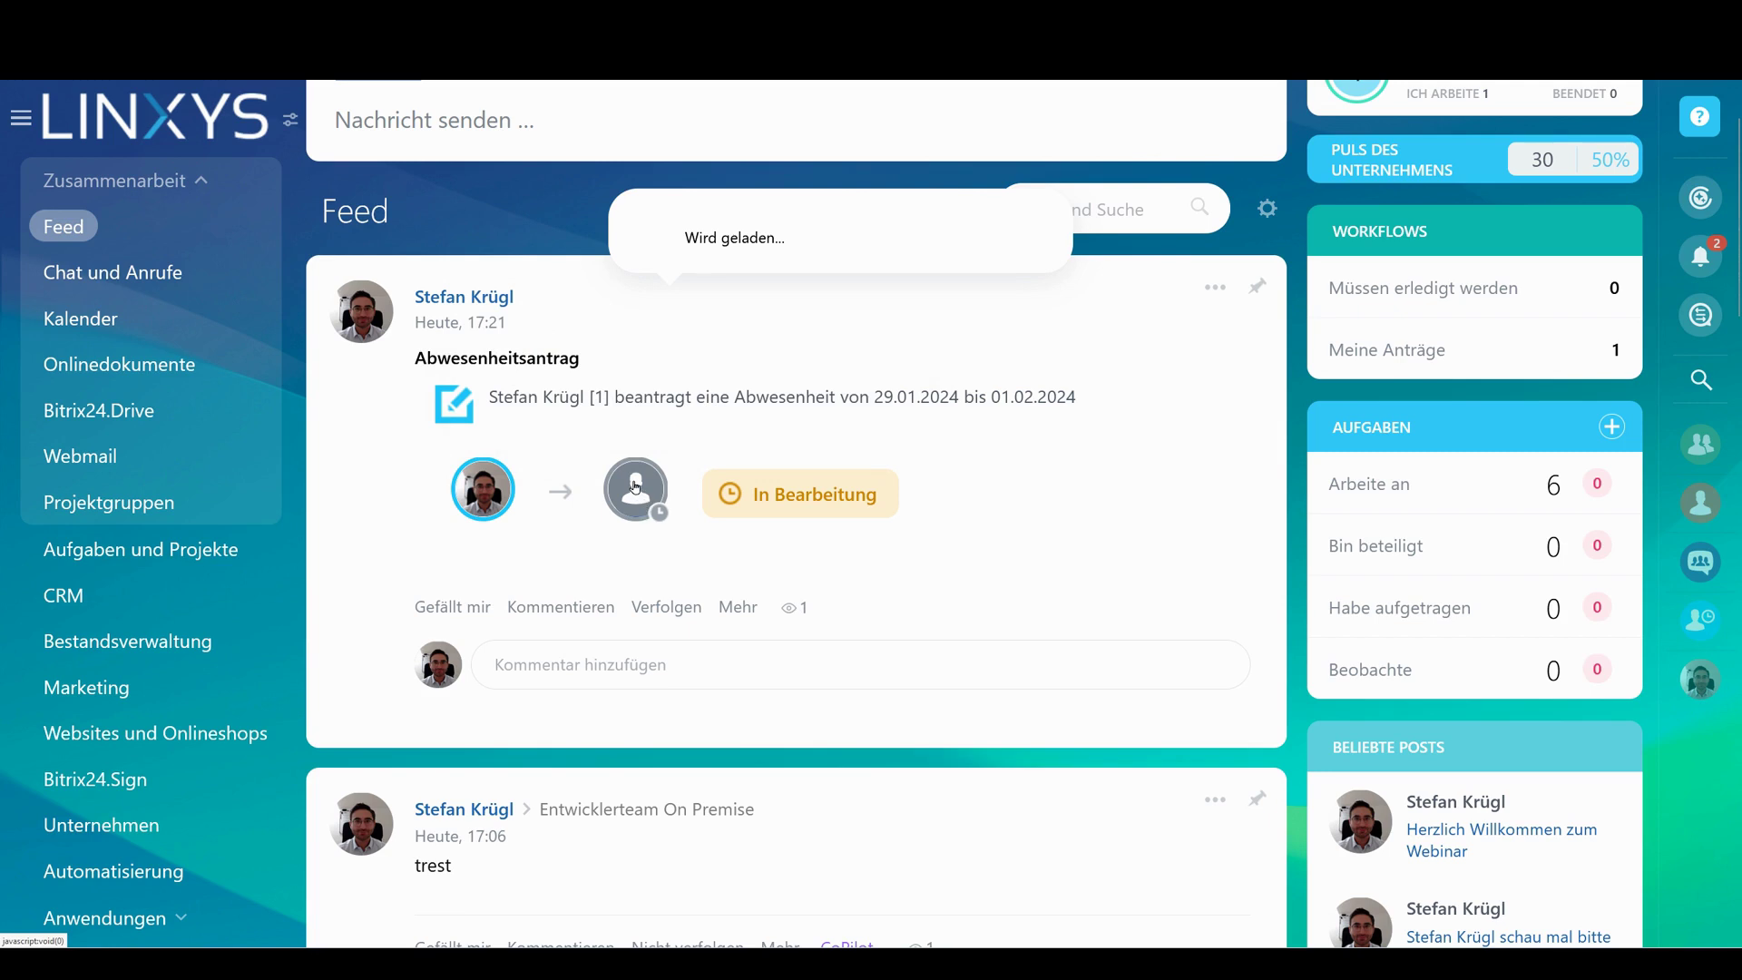
pyautogui.moveTo(750, 497); pyautogui.dragTo(962, 508)
pyautogui.click(626, 662)
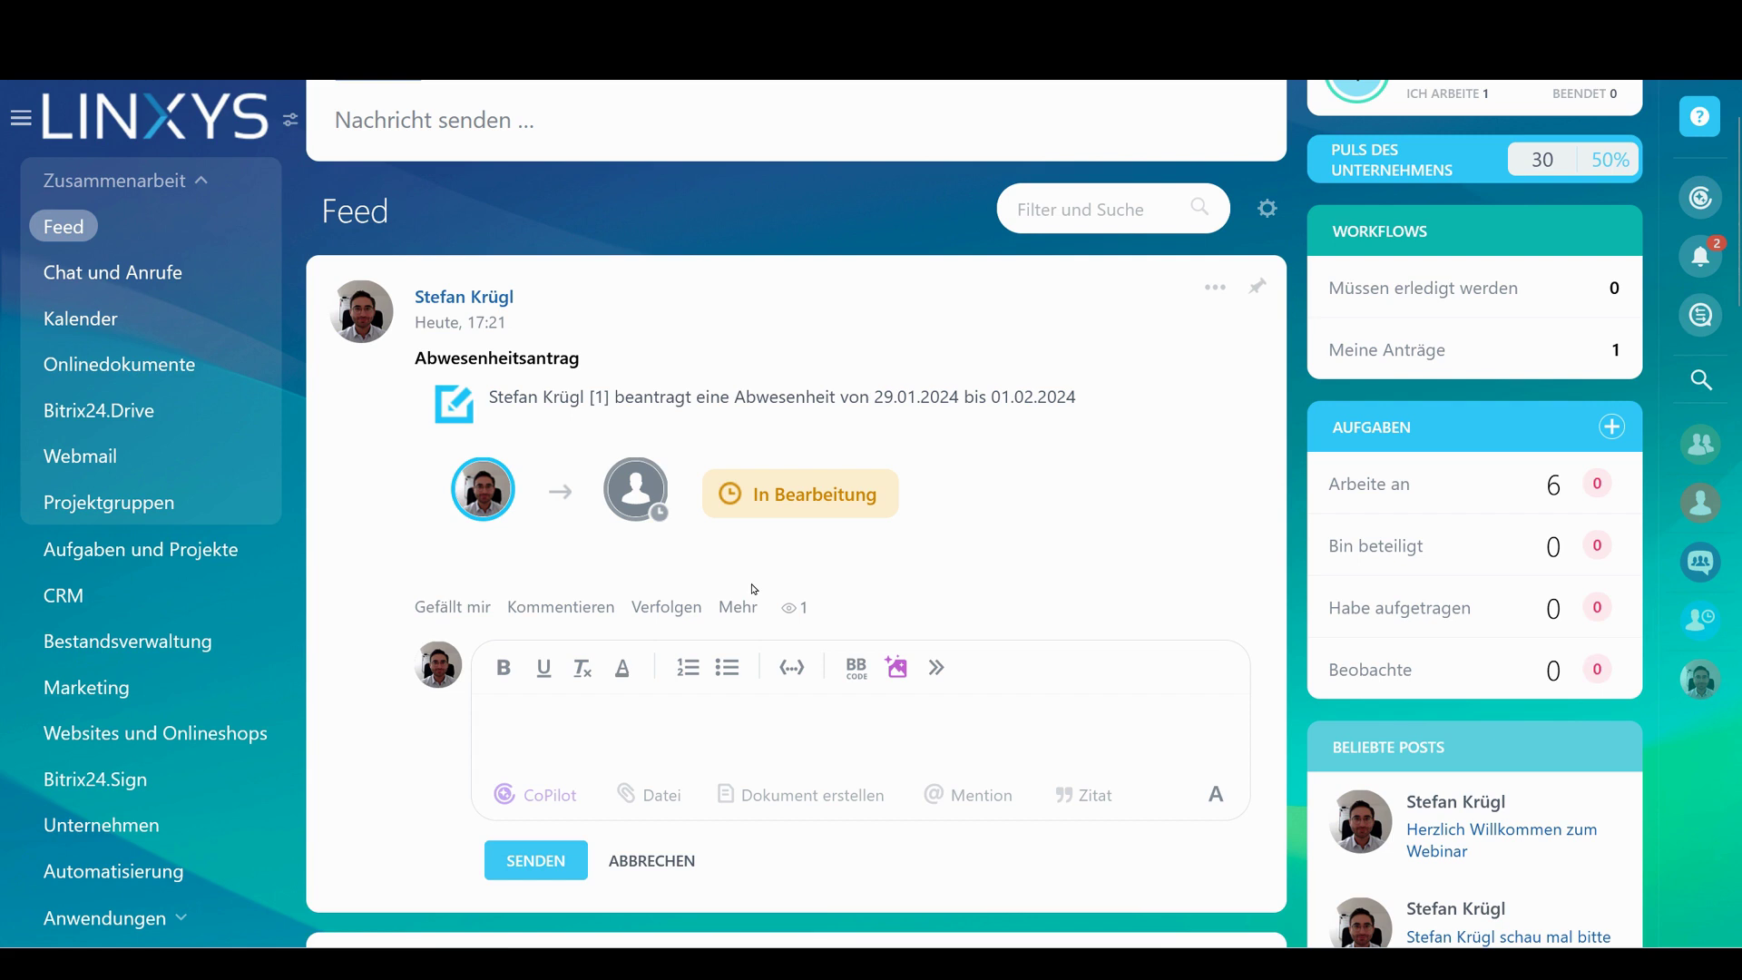
# Post two placeholder-text comments under the absence request, briefly selecting their text afterwards
pyautogui.click(581, 745)
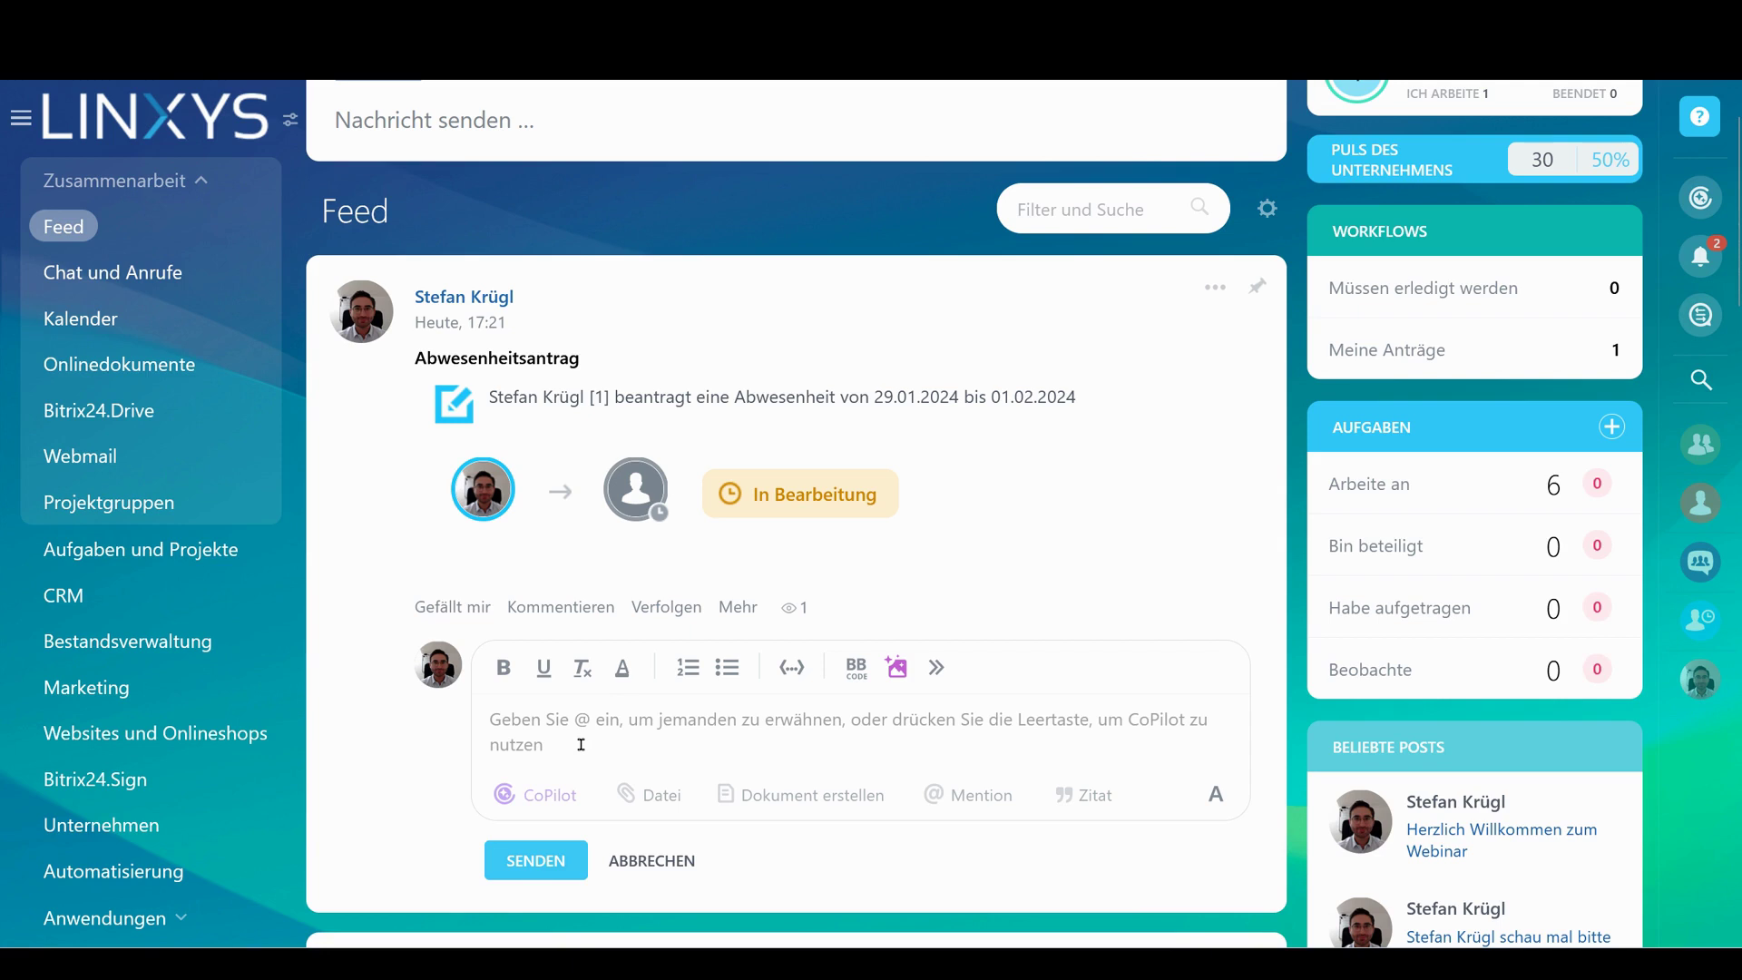
pyautogui.write('hall')
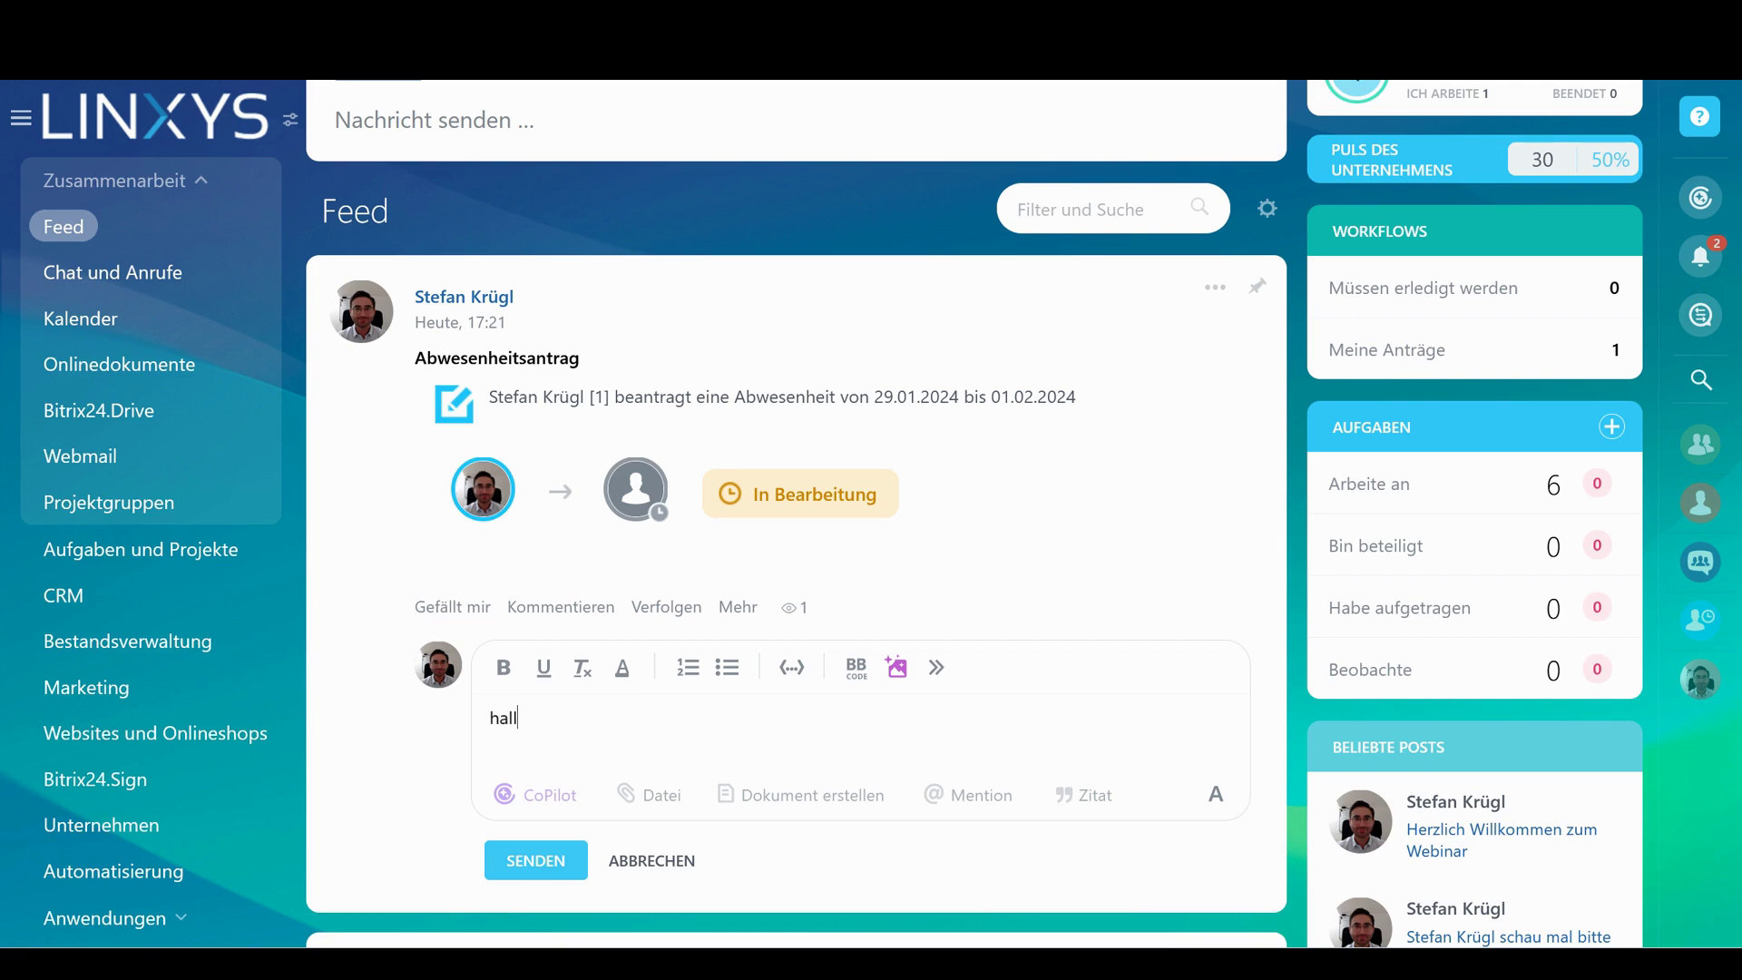
pyautogui.write('o asdlfj lö jklö jklö jklö jklöasdf jklö jklöasdjklöasdfjklöasdfjklöasdfjklö jklöasd jklö jklö as')
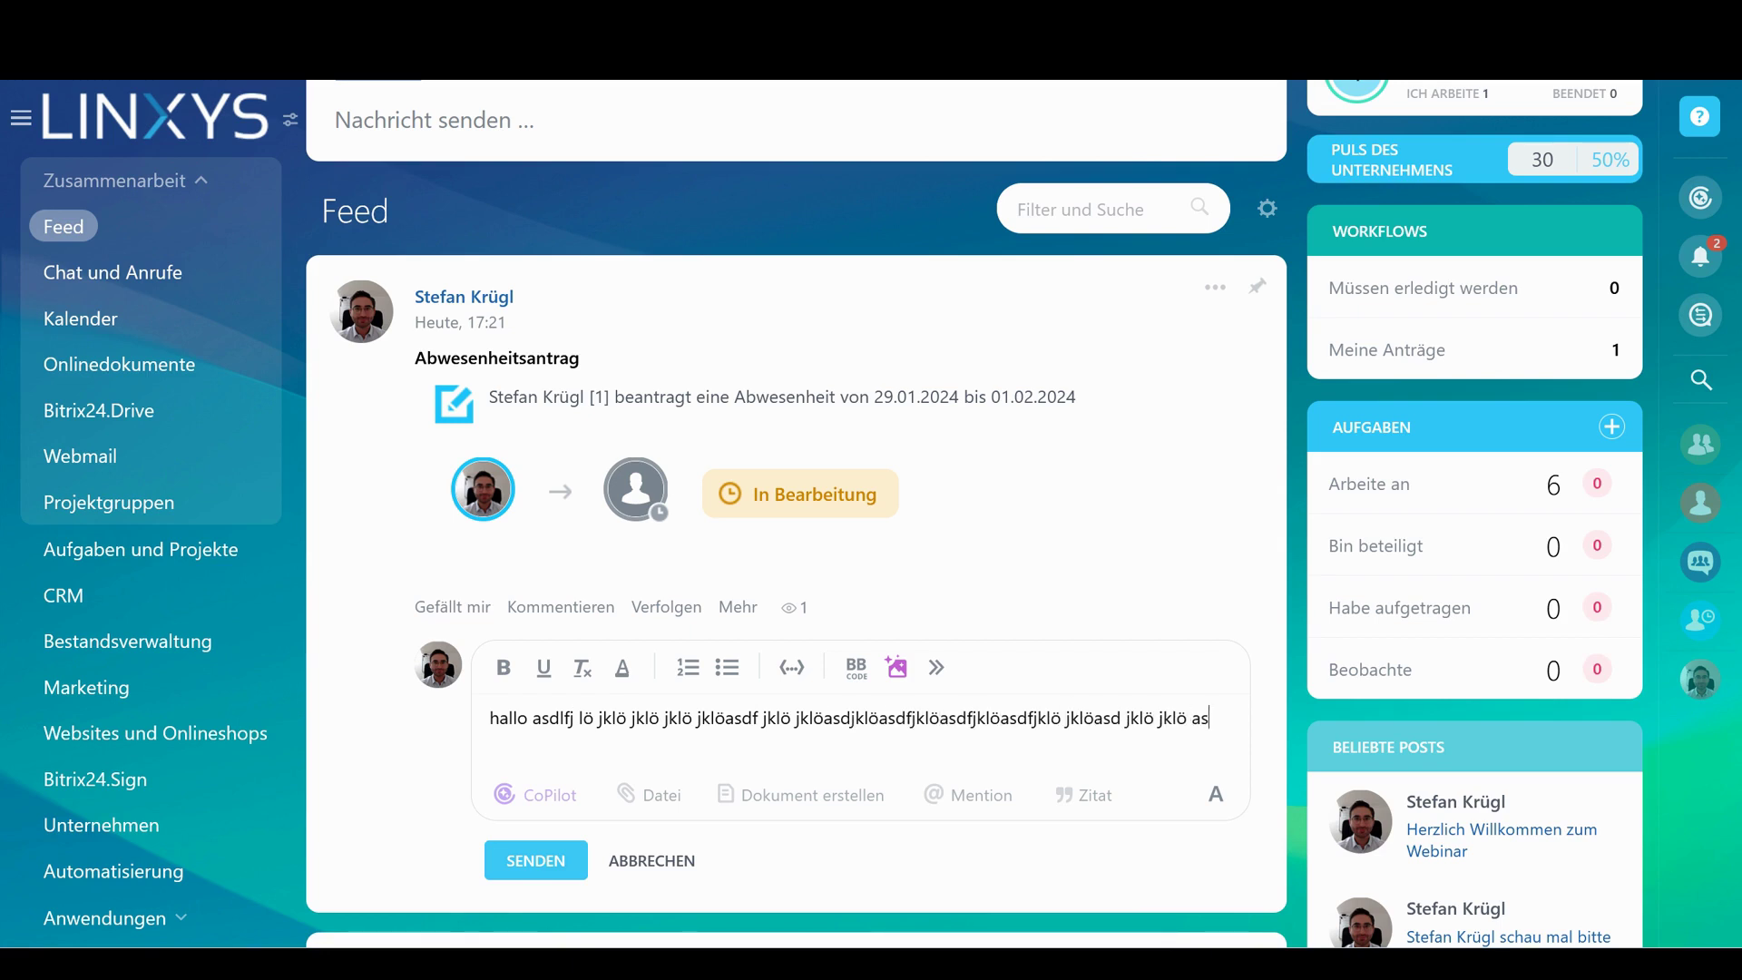
pyautogui.write('dklöasdf jklö')
pyautogui.click(574, 858)
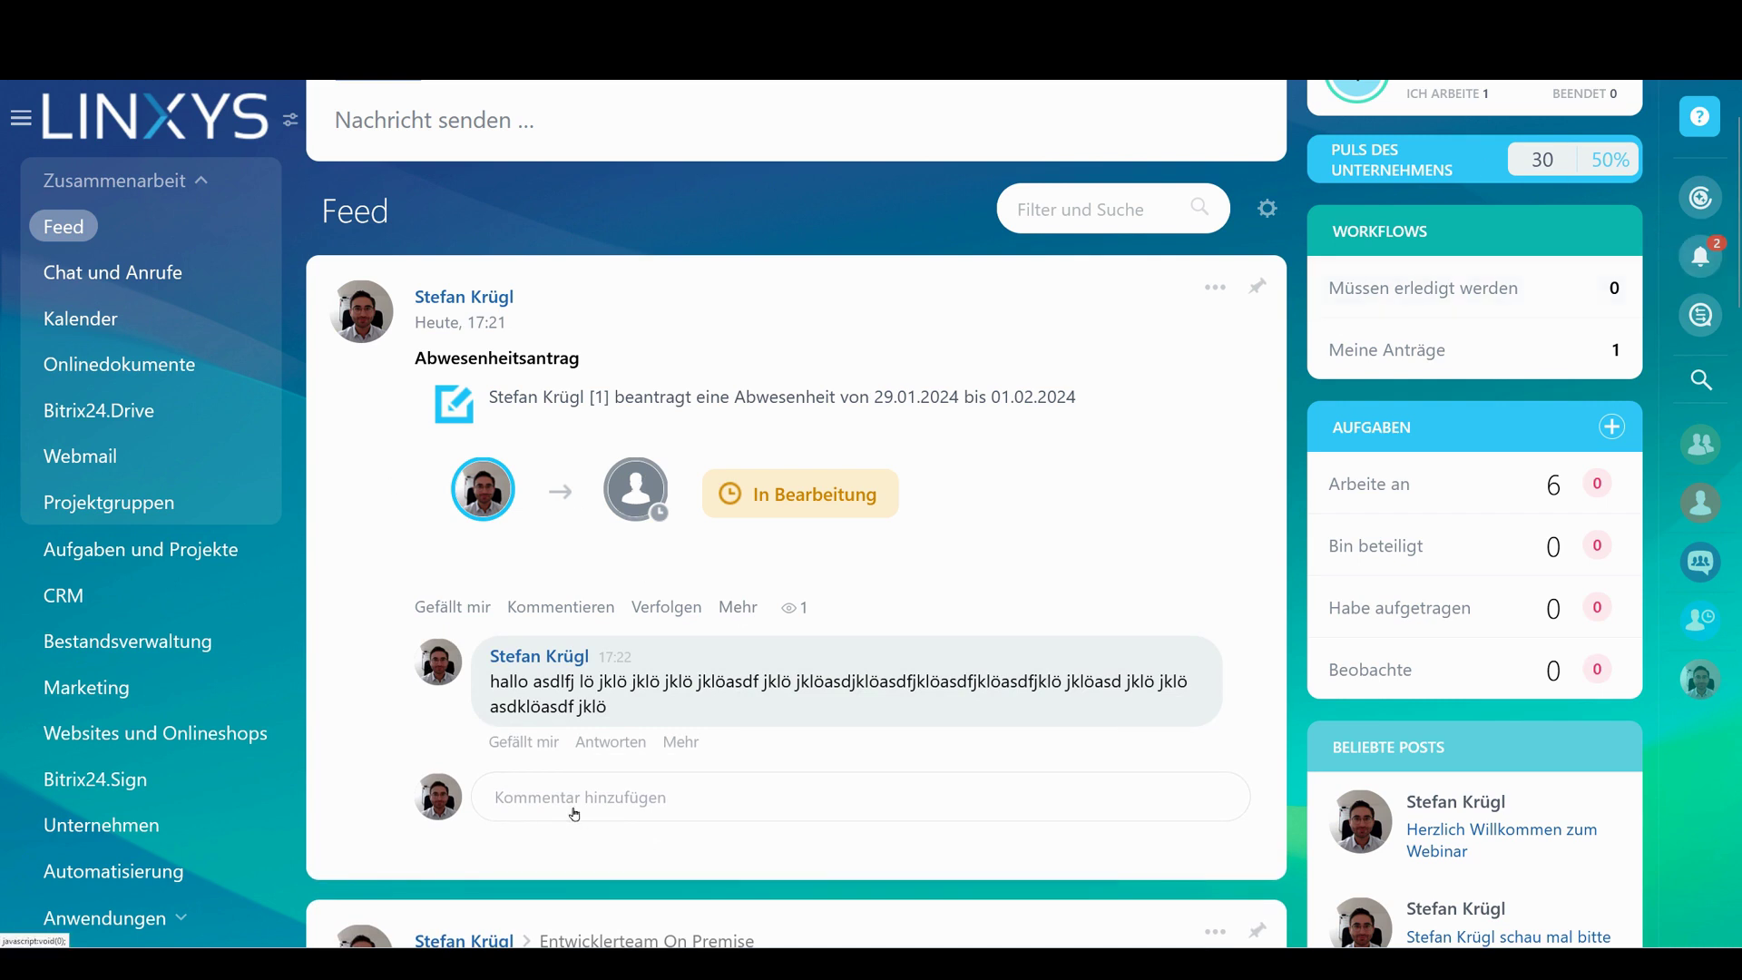
pyautogui.click(576, 806)
pyautogui.write('klödasfjklöasdf')
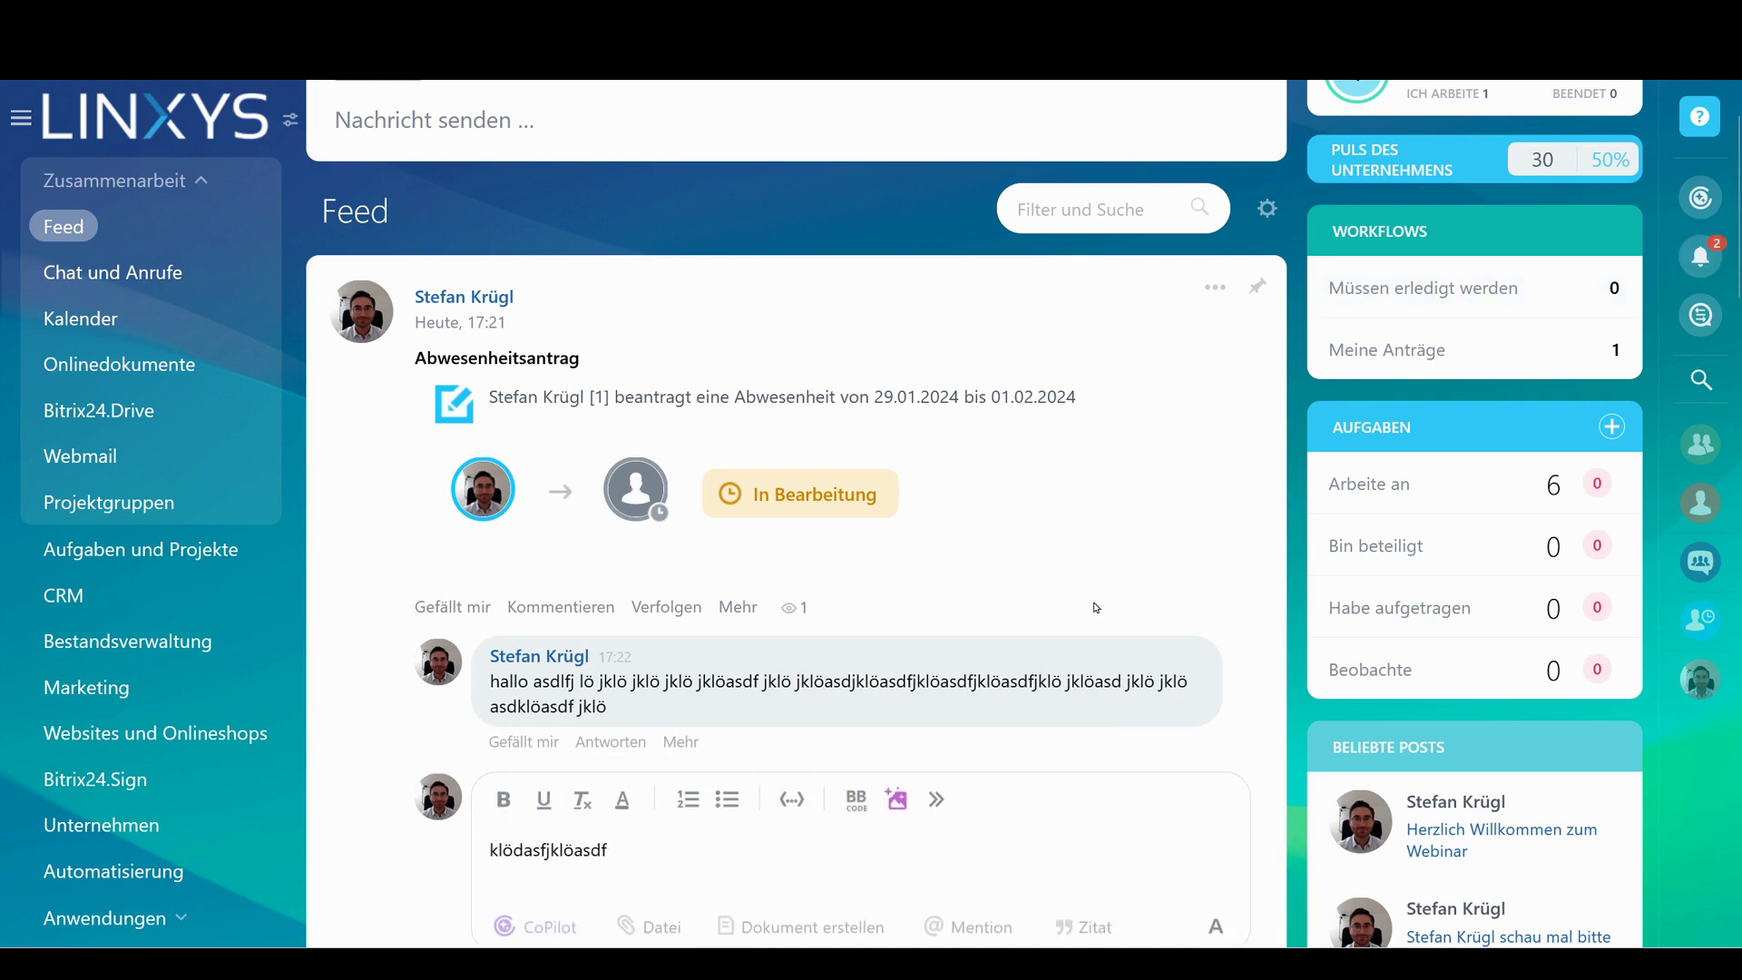
pyautogui.write(' löjkdafs jklöasdf löjkasdf löklöjkasdf lök')
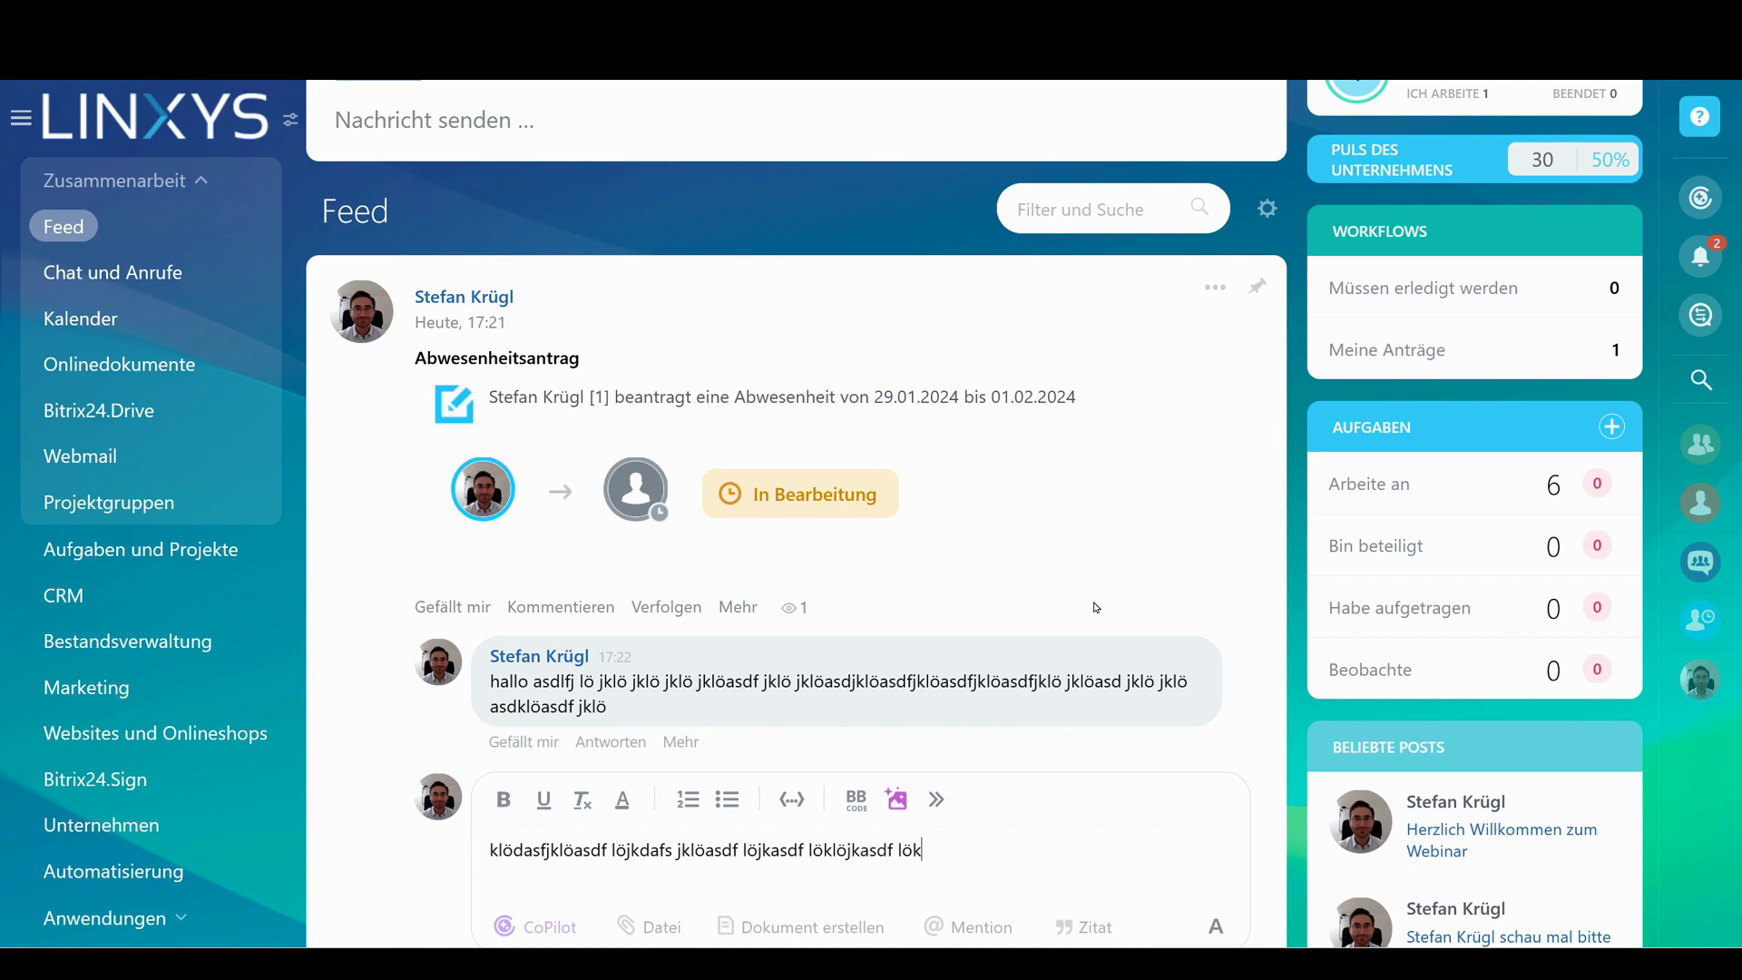
pyautogui.write('asdfjklöasdfjklöasdfjklö jklöasdfjklöasdfjklöasdfjklöasd')
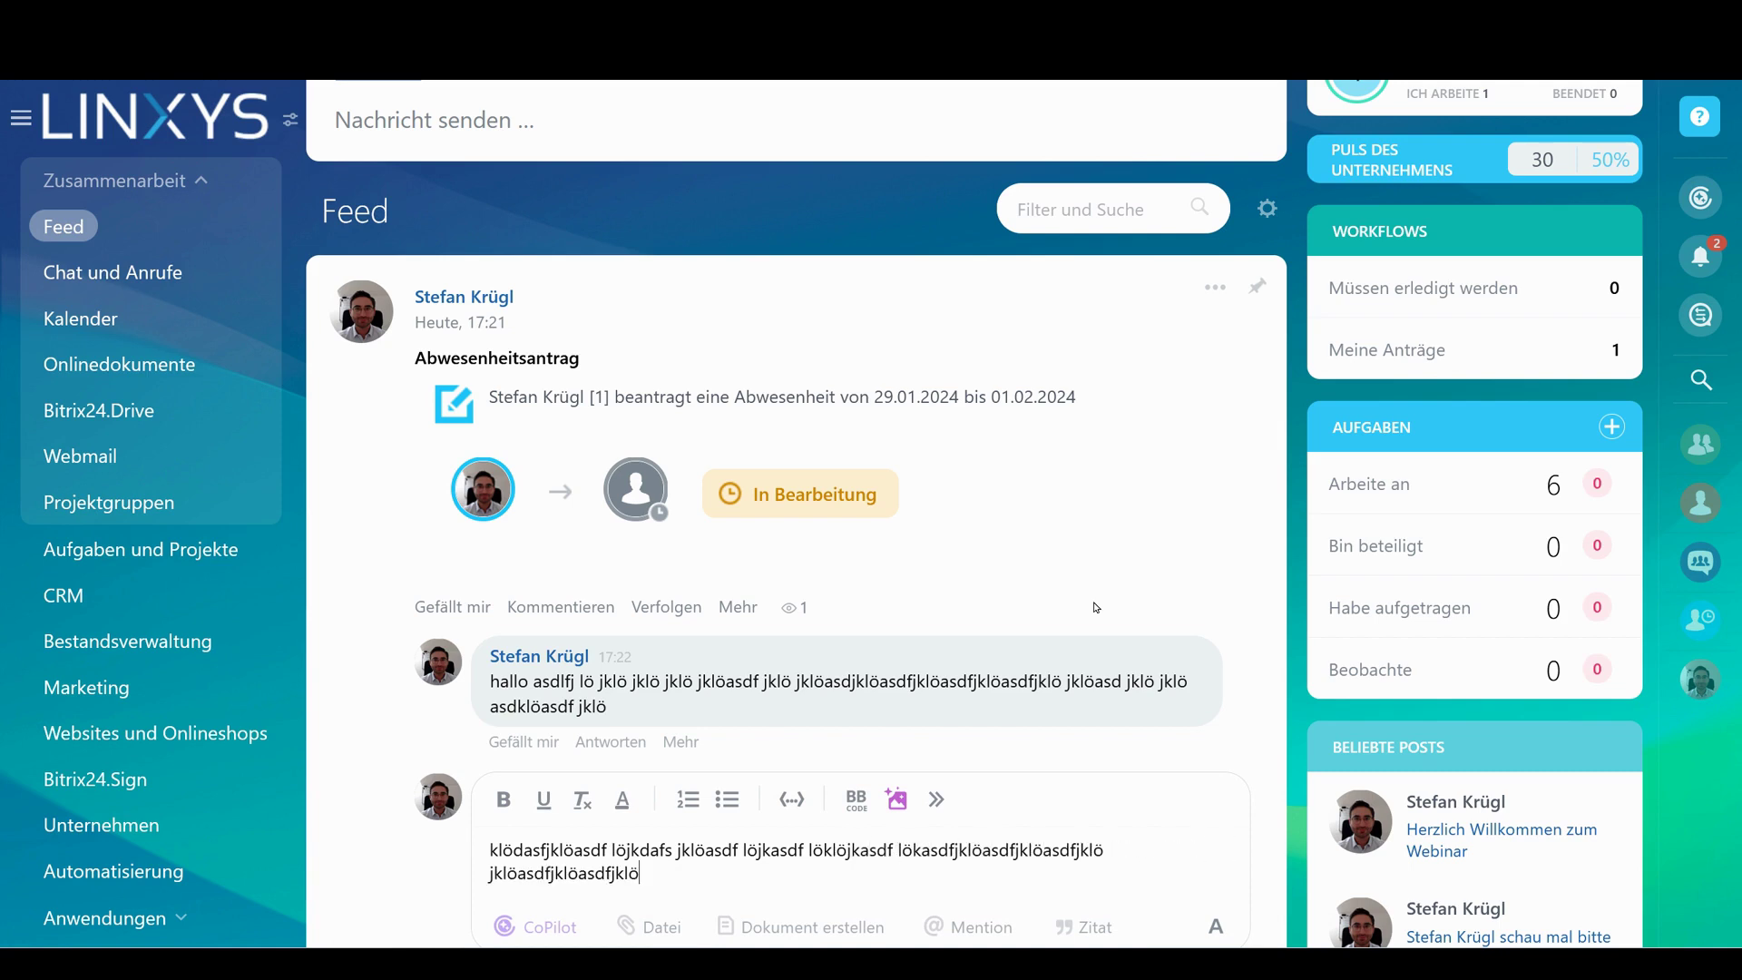
pyautogui.scroll(-3, 973, 607)
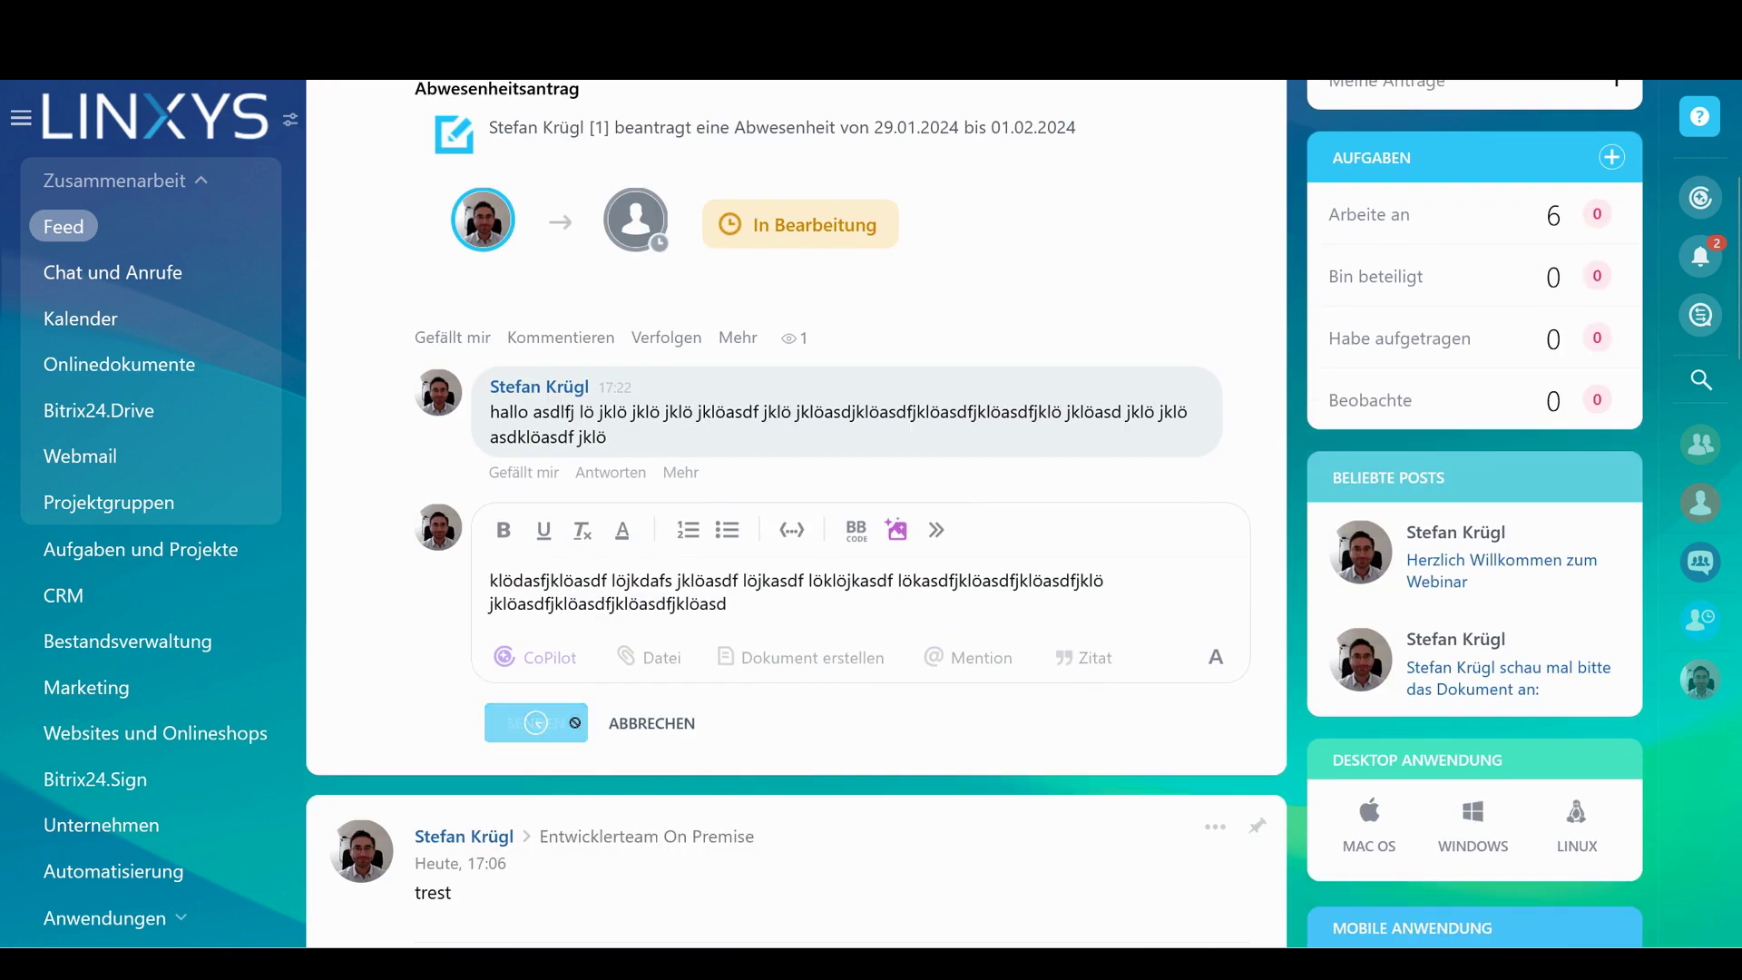
pyautogui.click(533, 722)
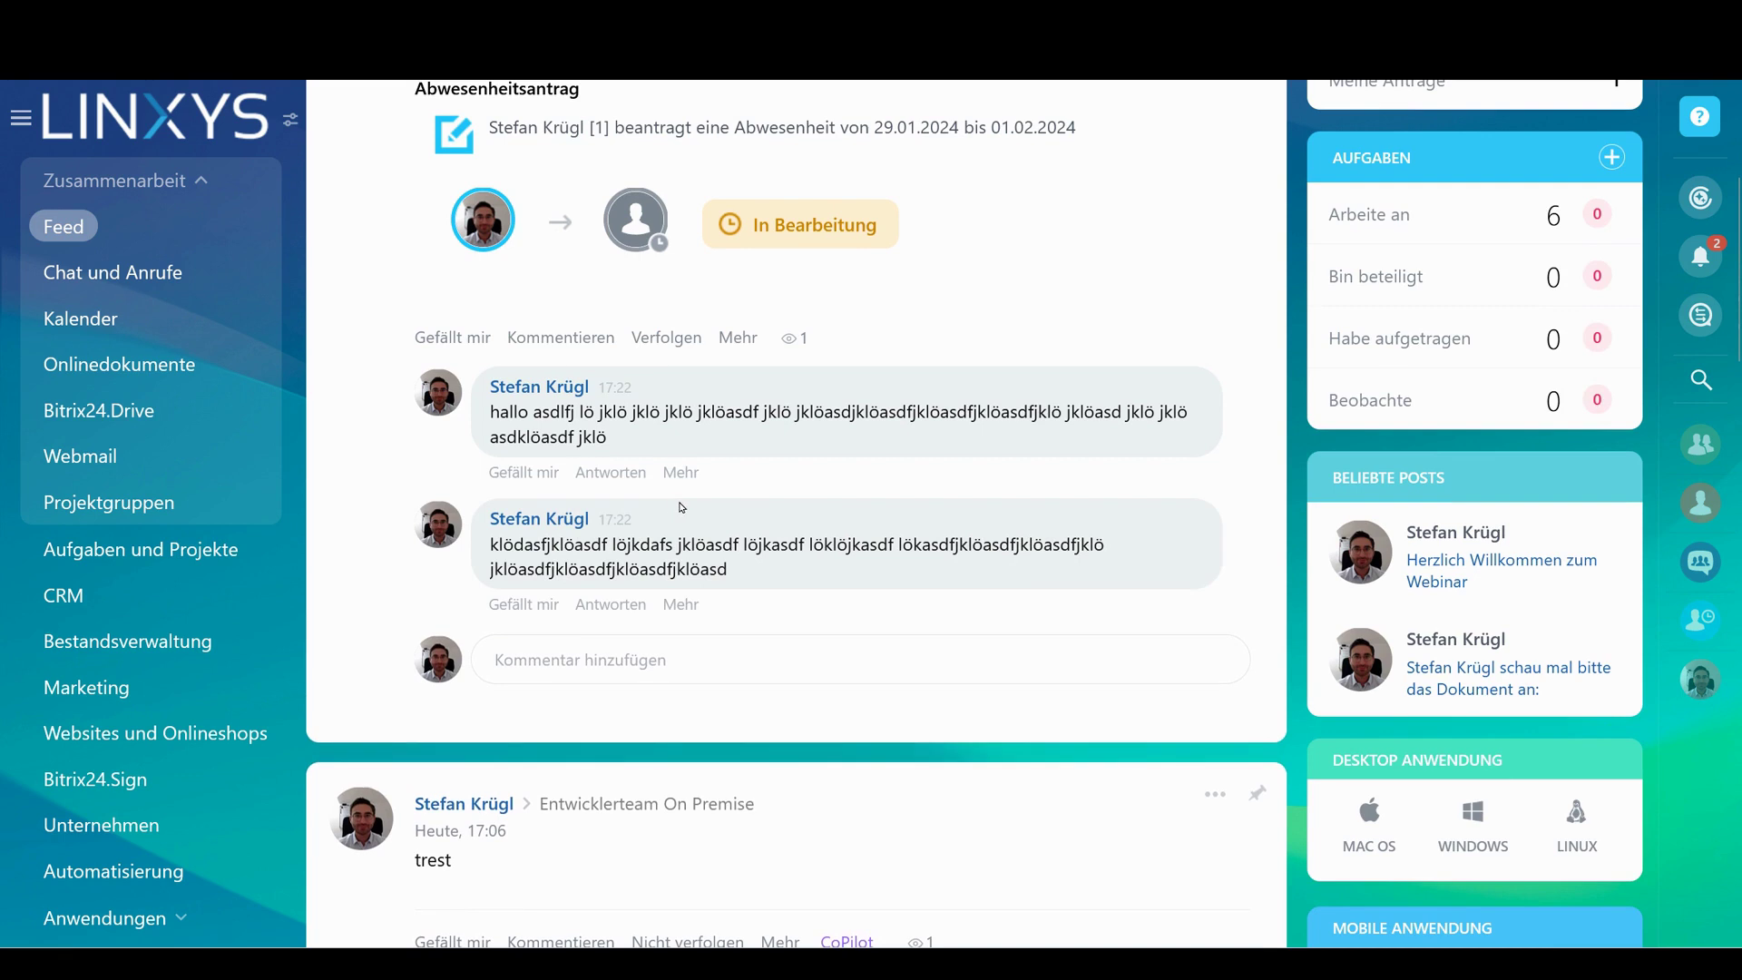
pyautogui.scroll(2, 682, 508)
pyautogui.moveTo(765, 726); pyautogui.dragTo(411, 475)
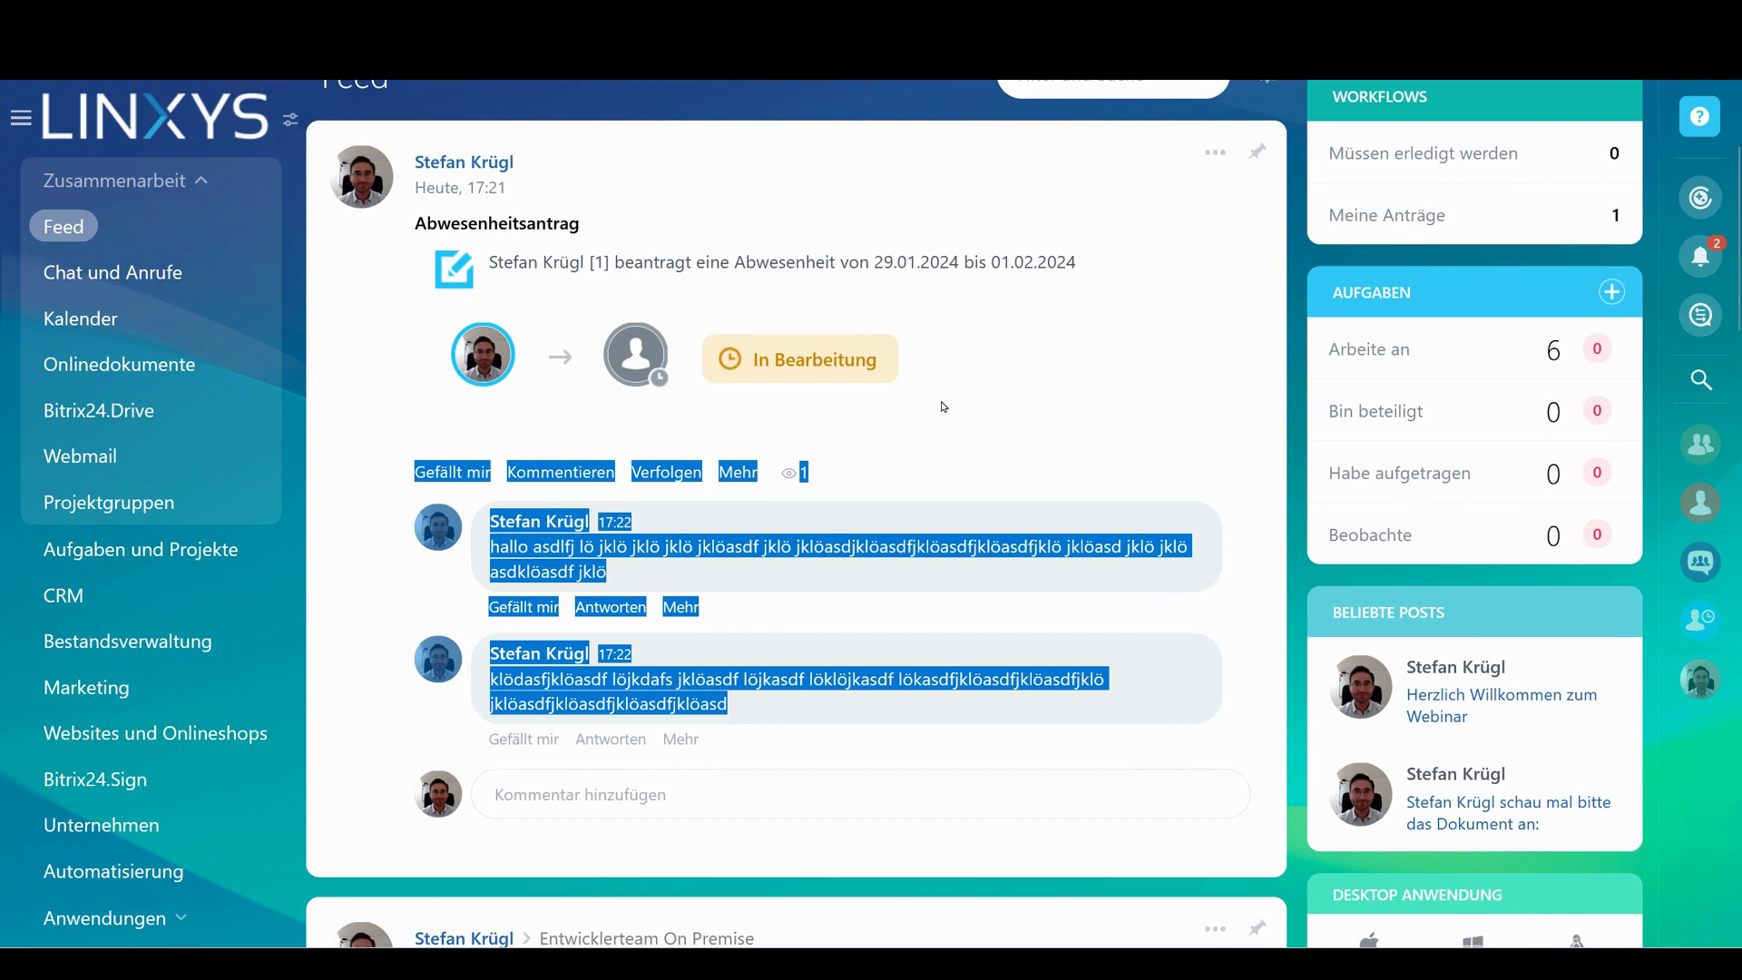
pyautogui.click(879, 411)
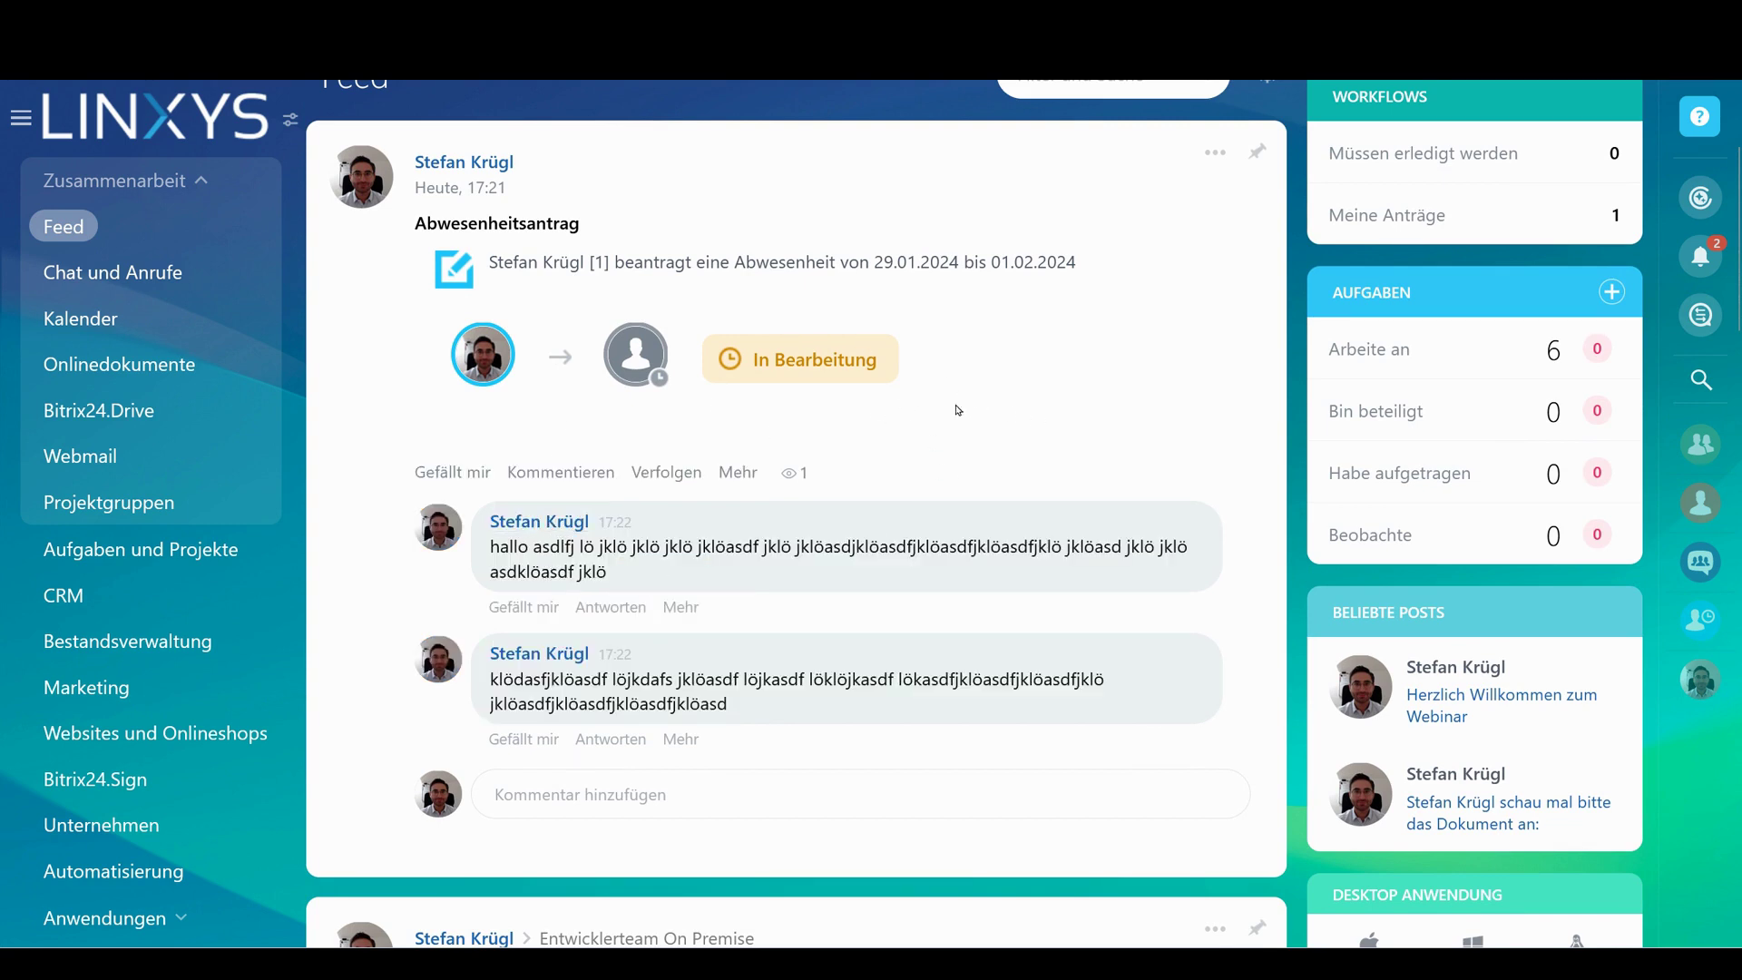
pyautogui.scroll(3, 958, 411)
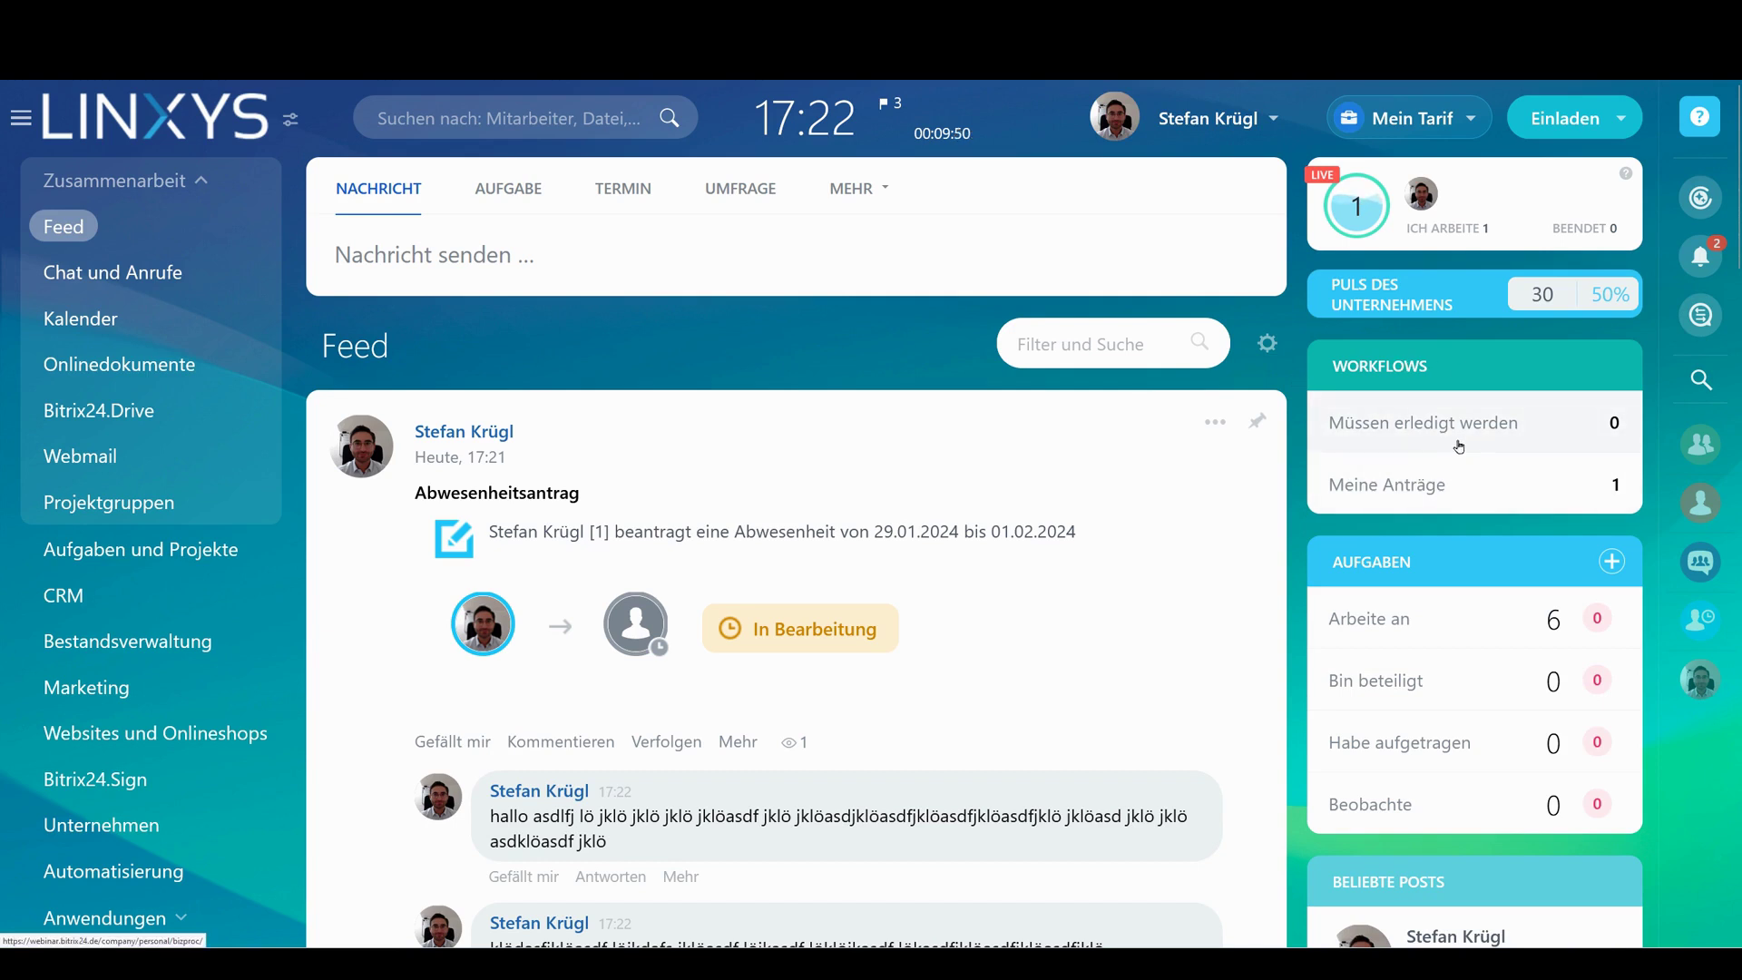
pyautogui.click(1599, 423)
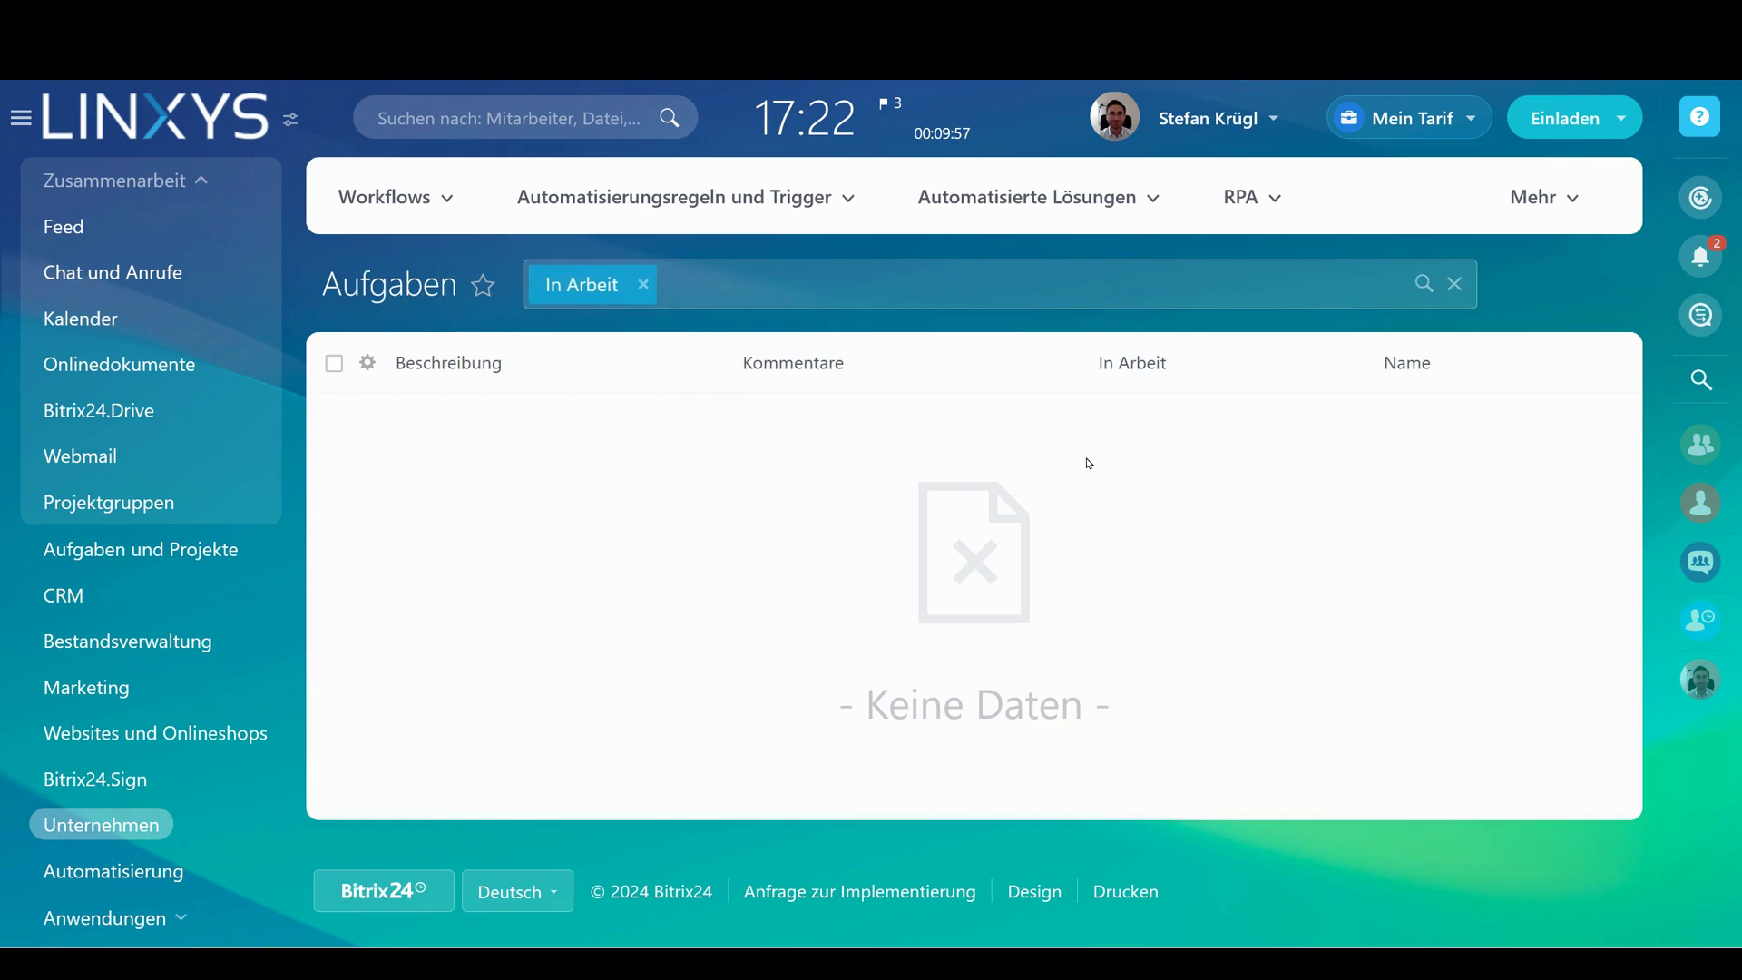
pyautogui.hotkey('alt', 'Left')
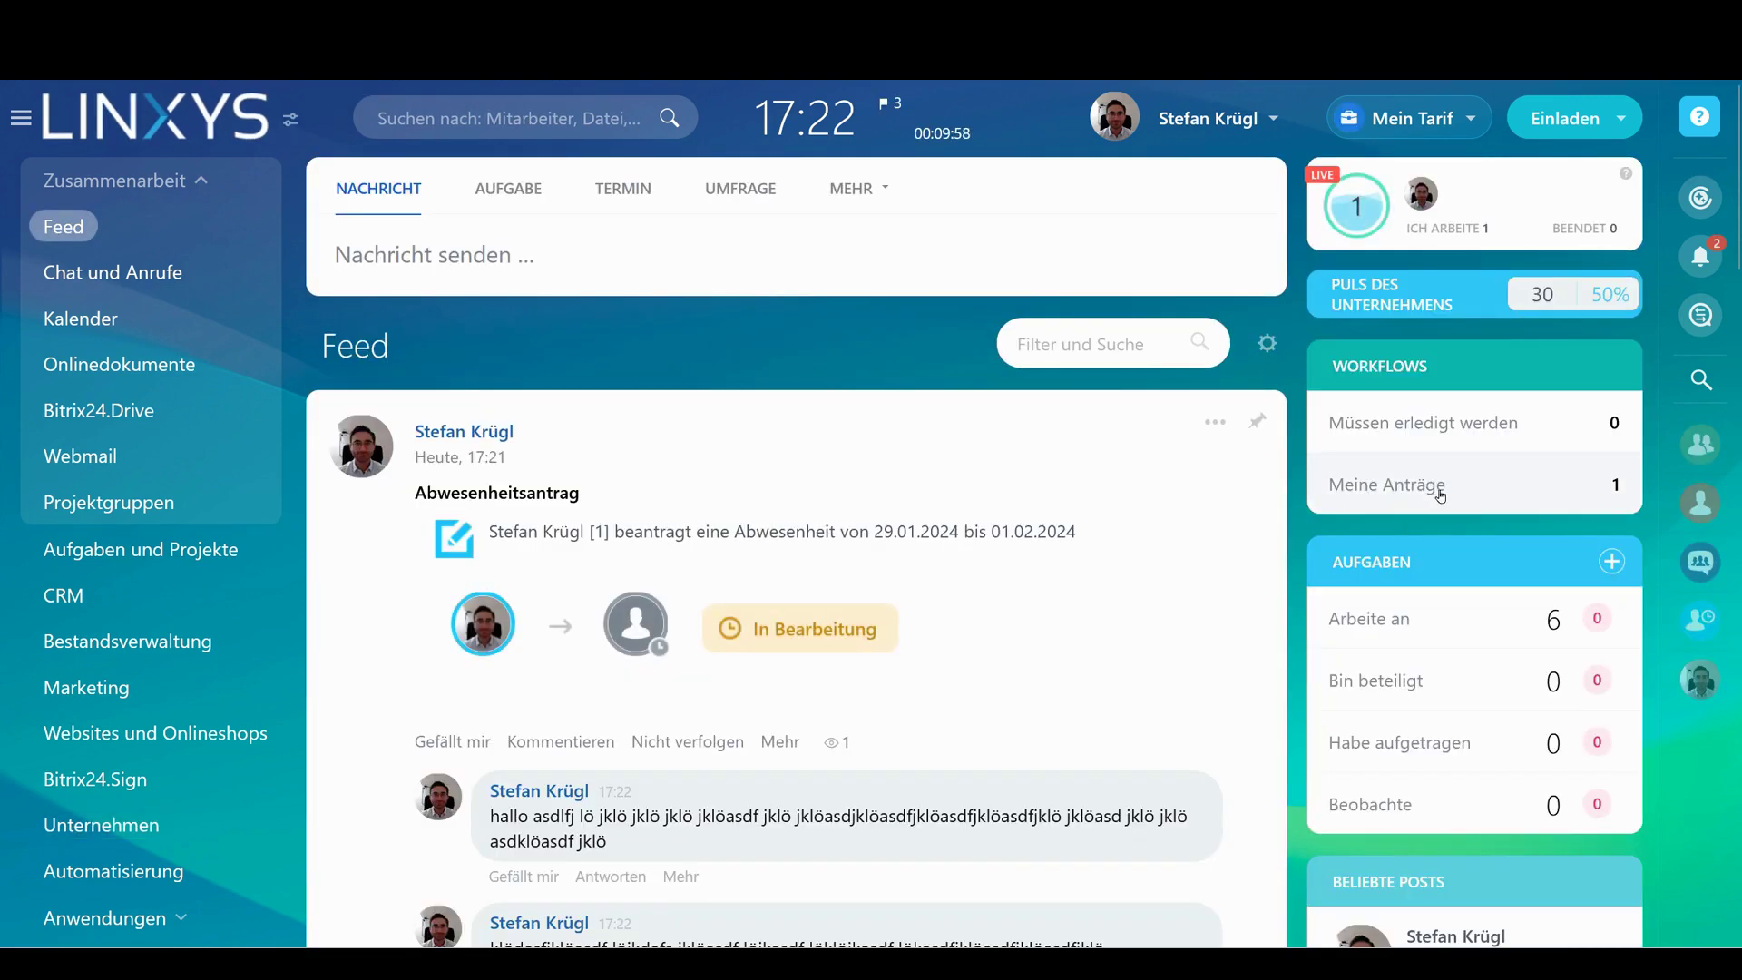
pyautogui.click(1441, 490)
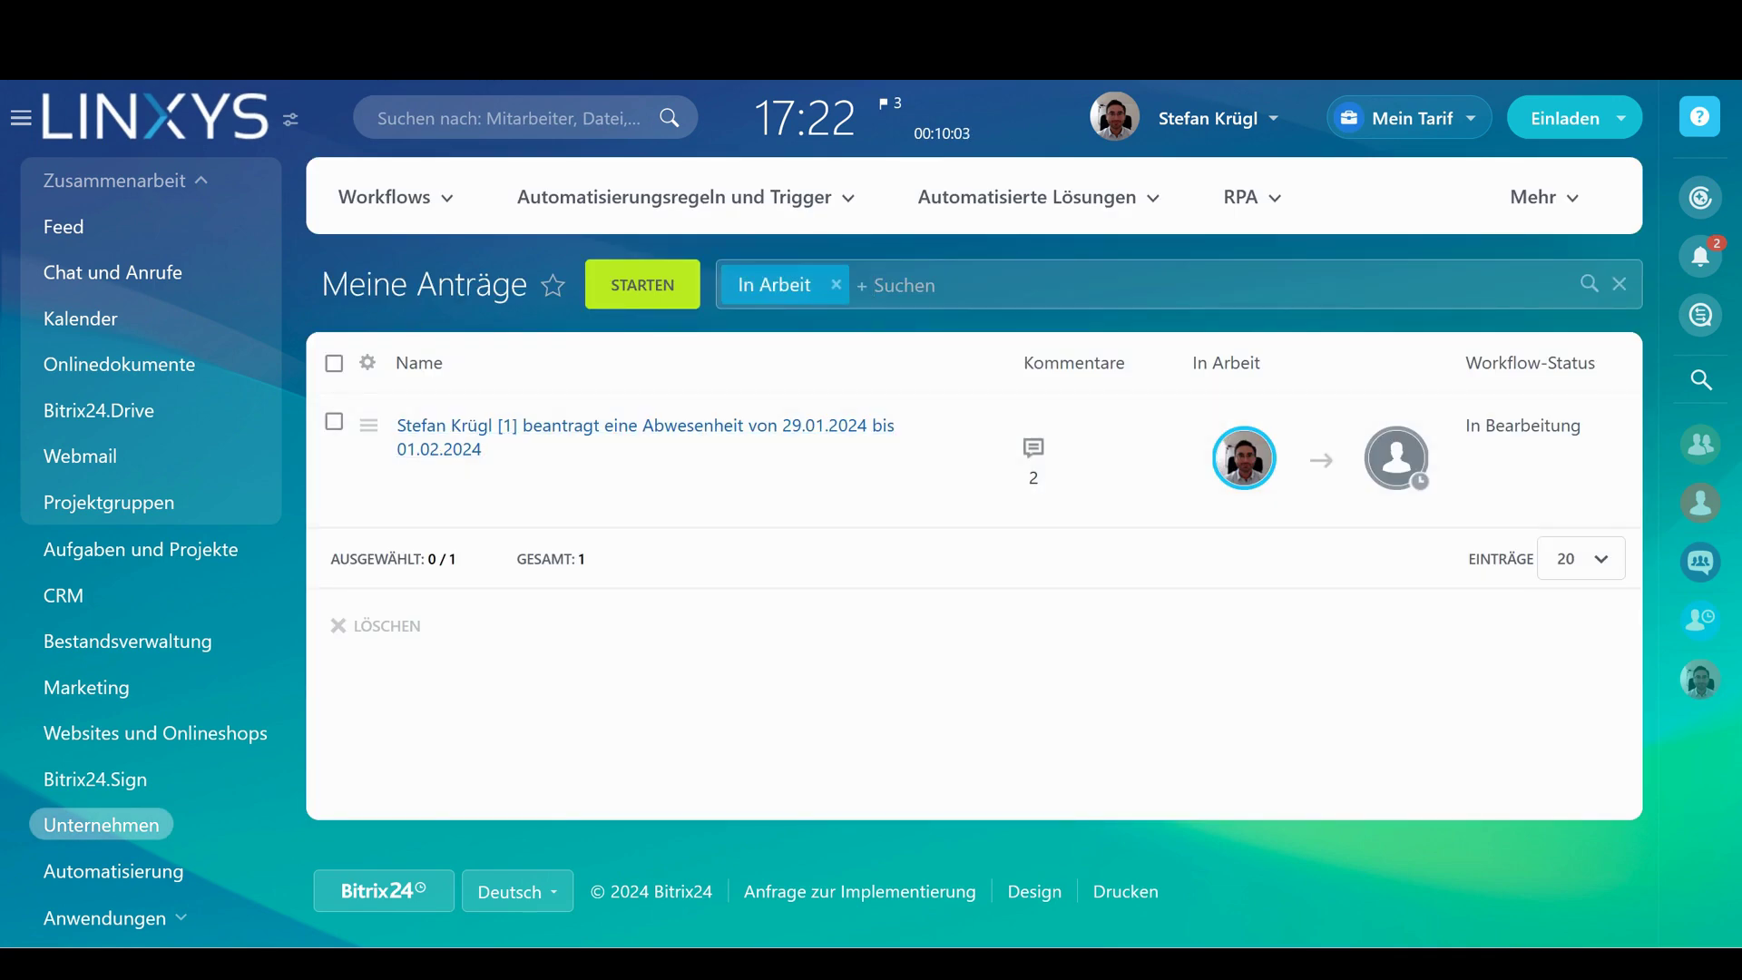
pyautogui.click(1039, 484)
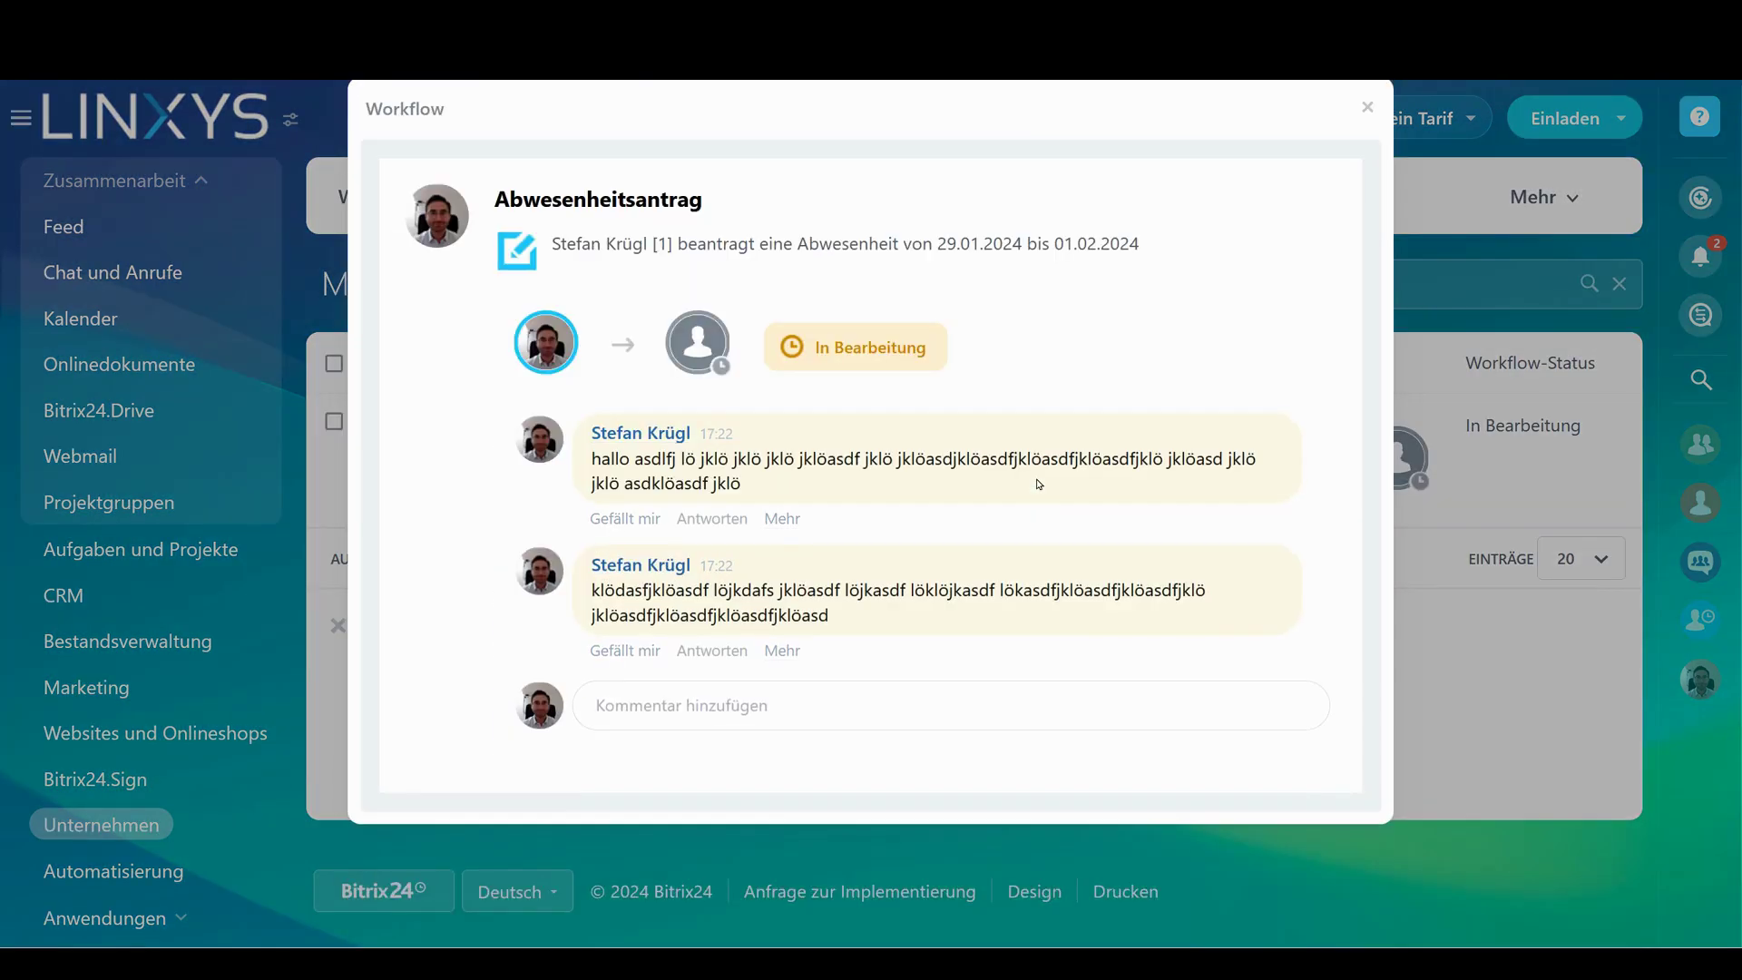
pyautogui.click(744, 707)
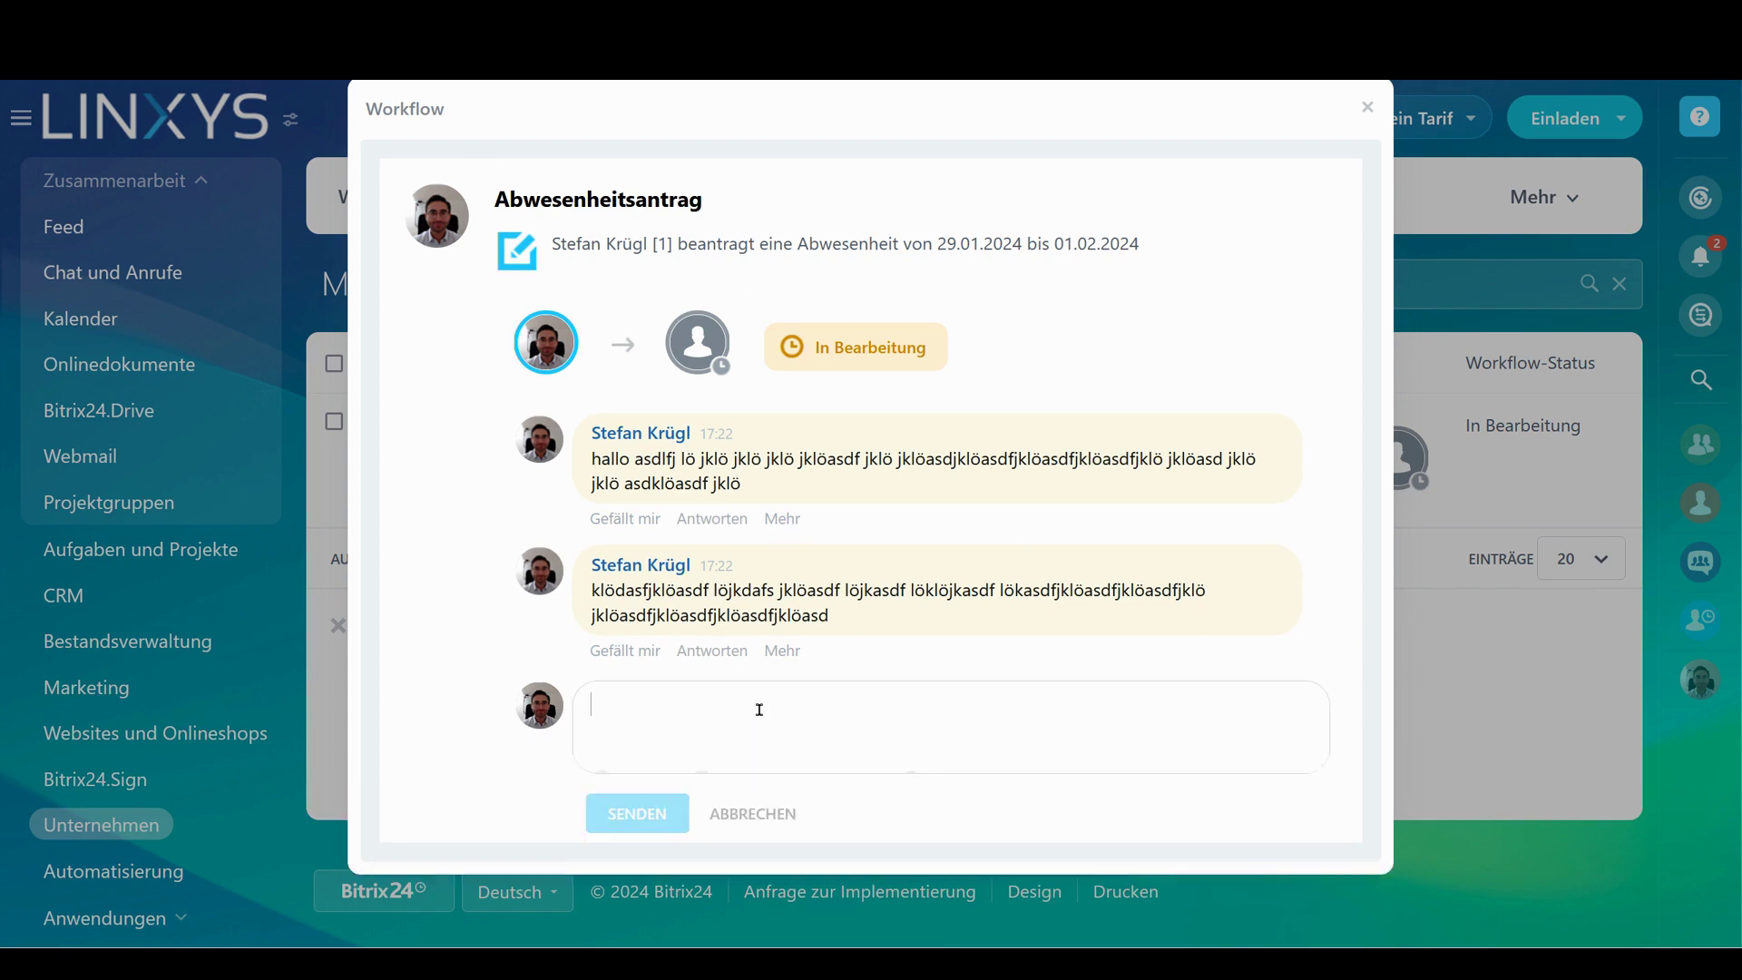
pyautogui.click(1368, 107)
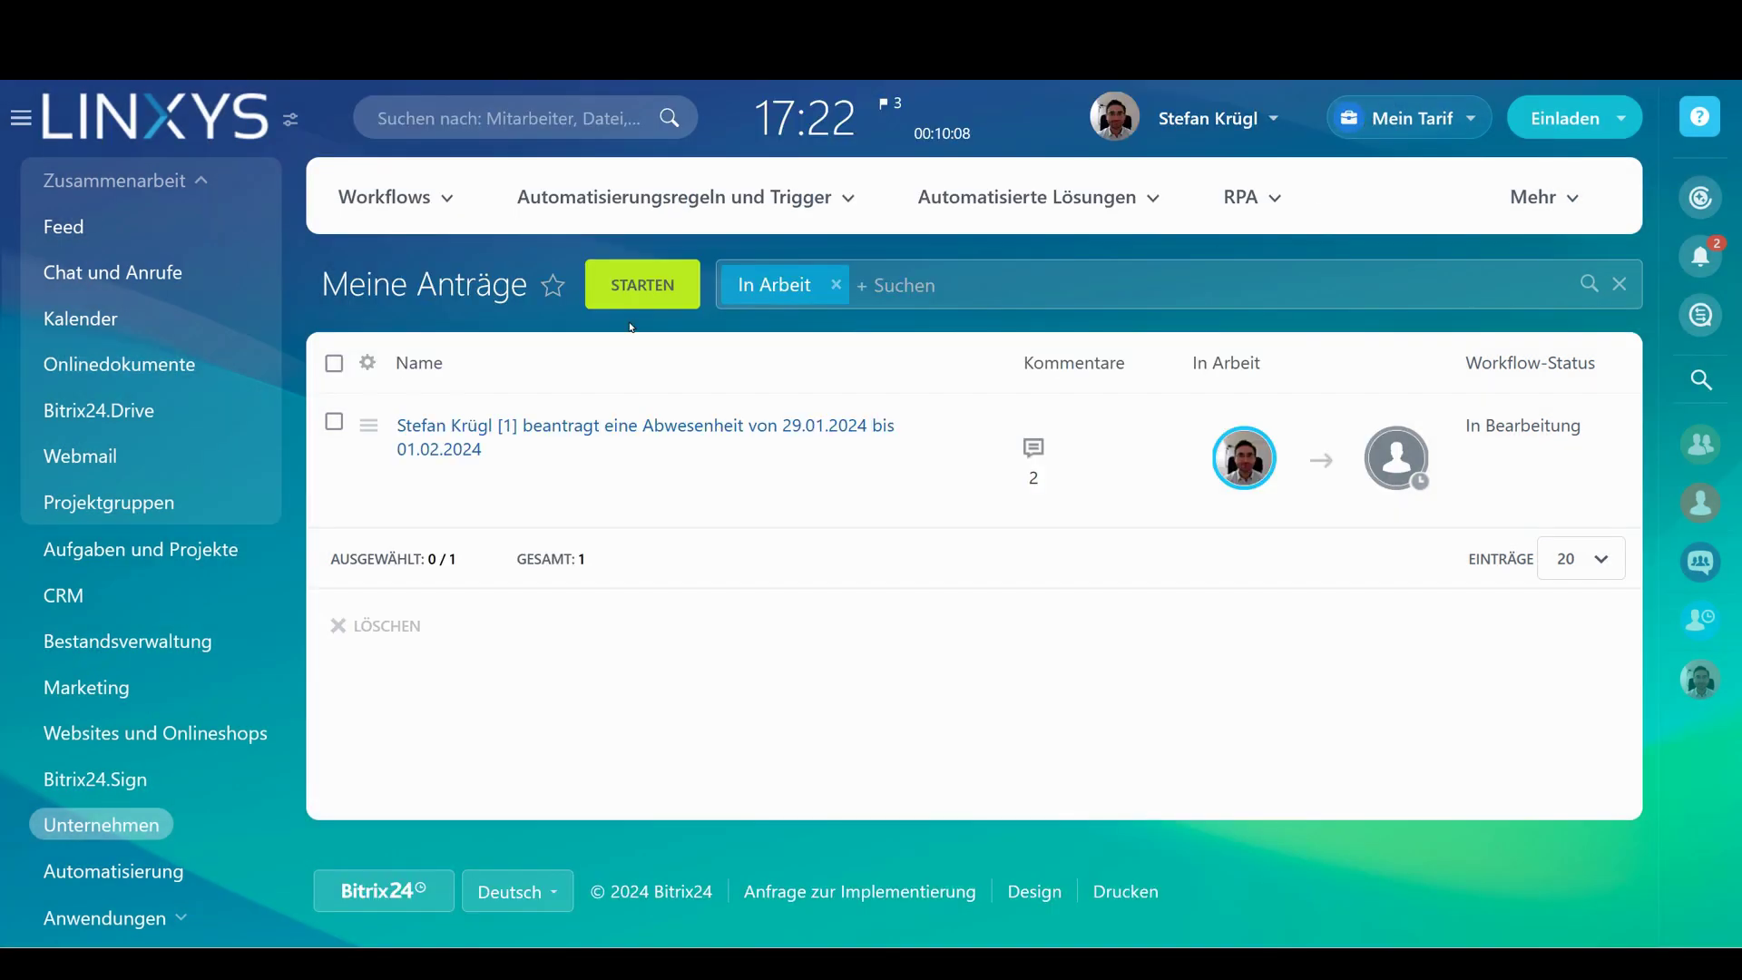
pyautogui.click(218, 234)
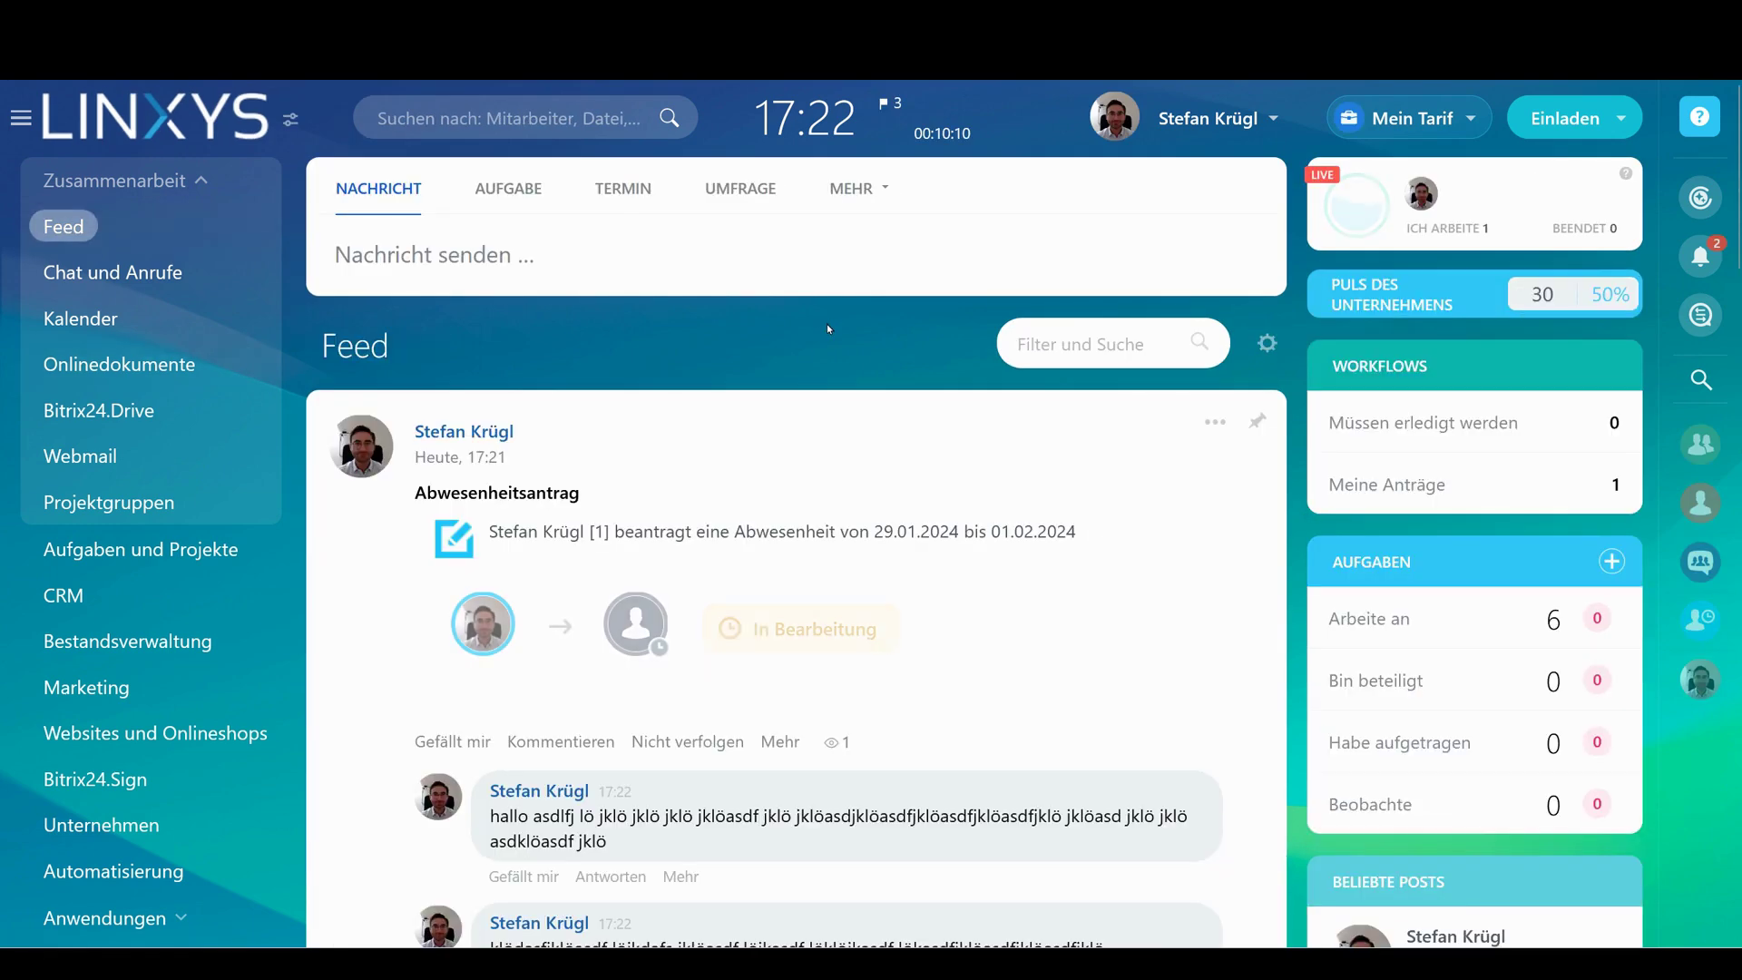
# Preview the Abrechnung and Allgemeine Anfragen workflow request forms from Mehr > Workflows
pyautogui.click(849, 202)
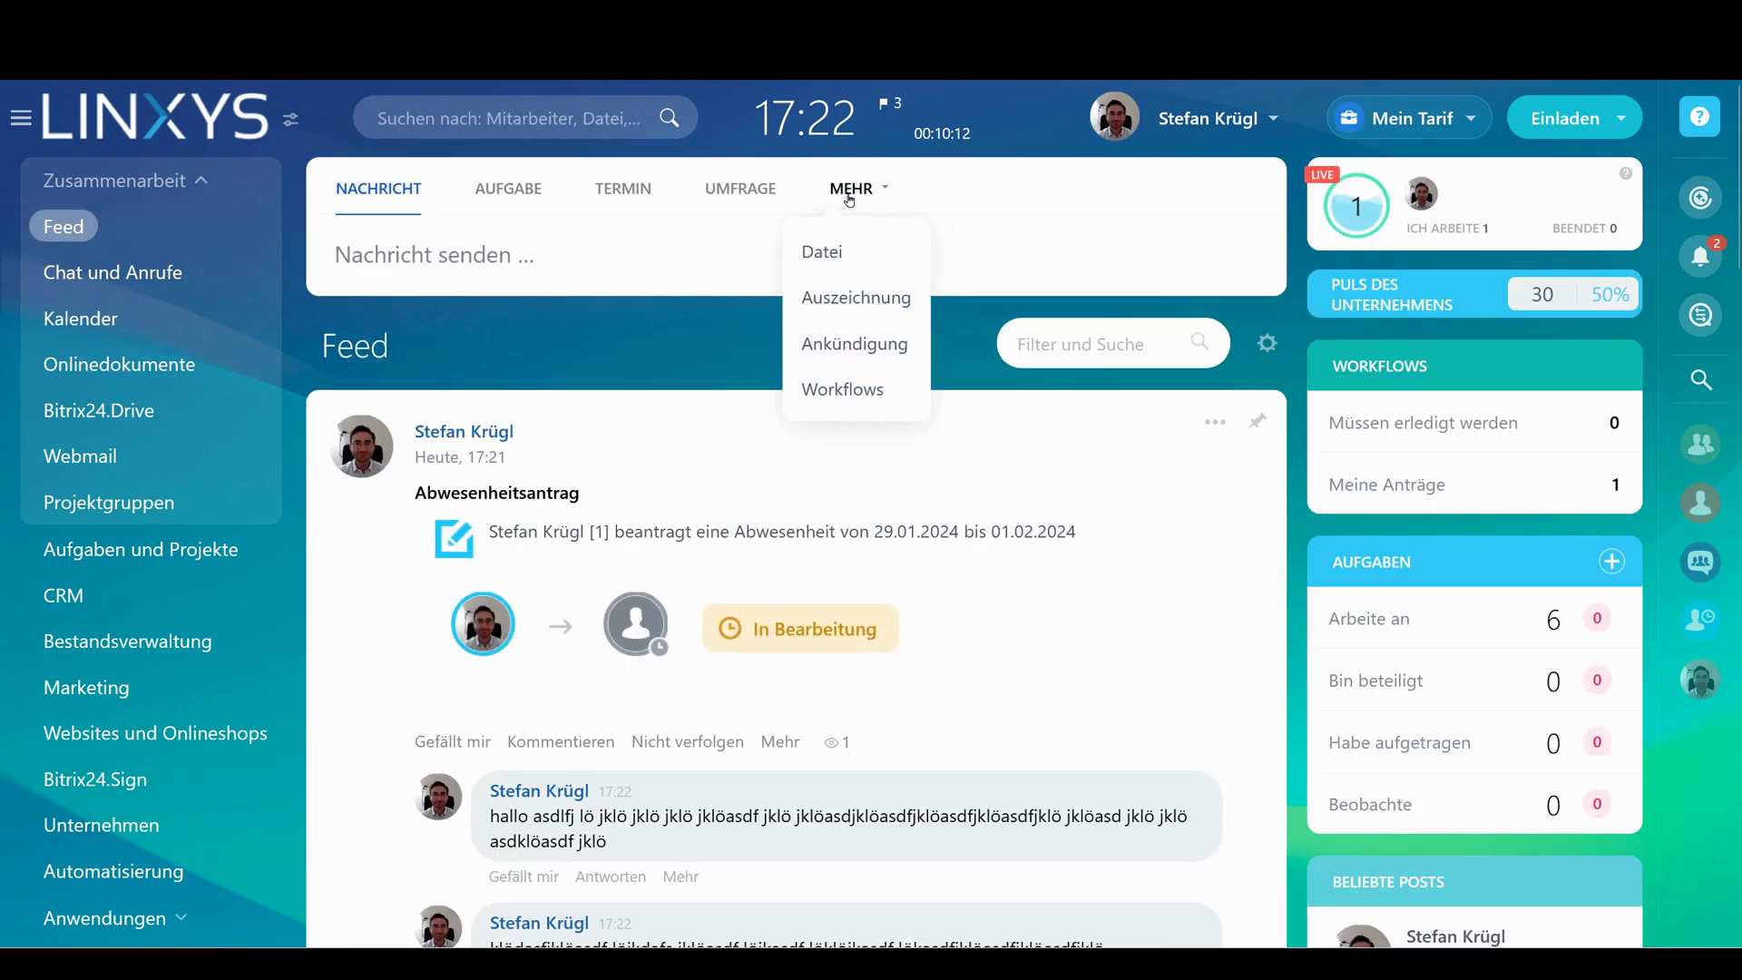
pyautogui.click(840, 391)
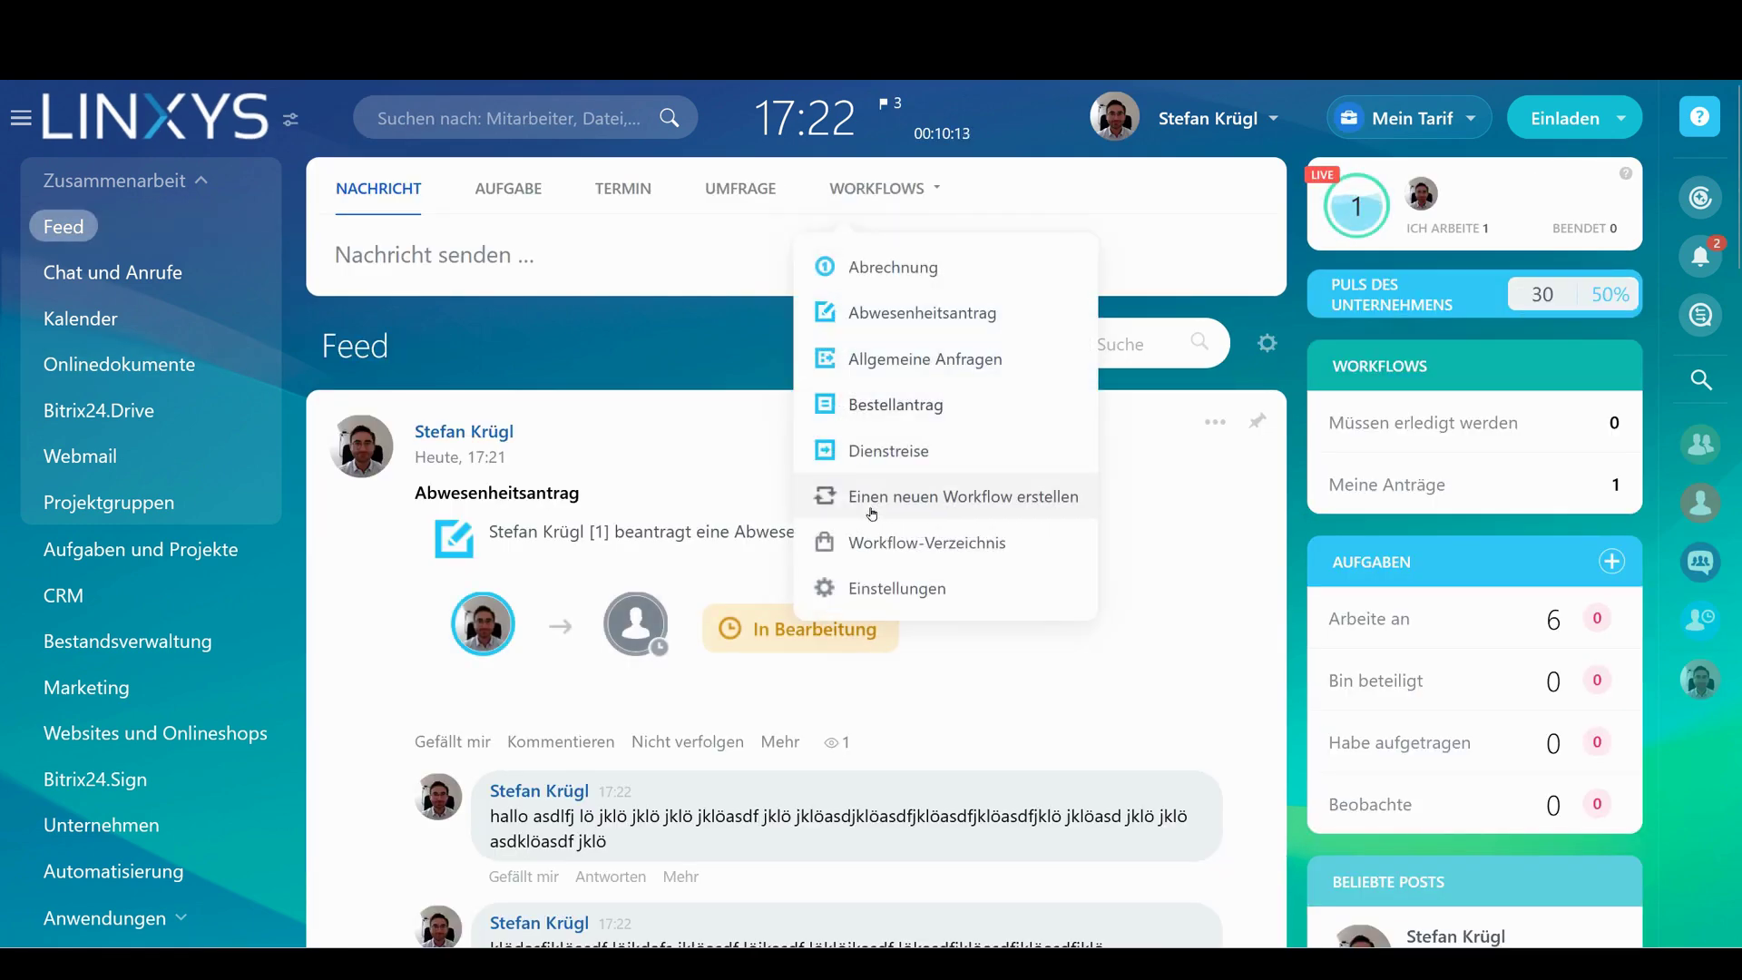
pyautogui.click(953, 269)
pyautogui.scroll(-2, 868, 97)
pyautogui.scroll(2, 867, 97)
pyautogui.click(877, 187)
pyautogui.click(883, 394)
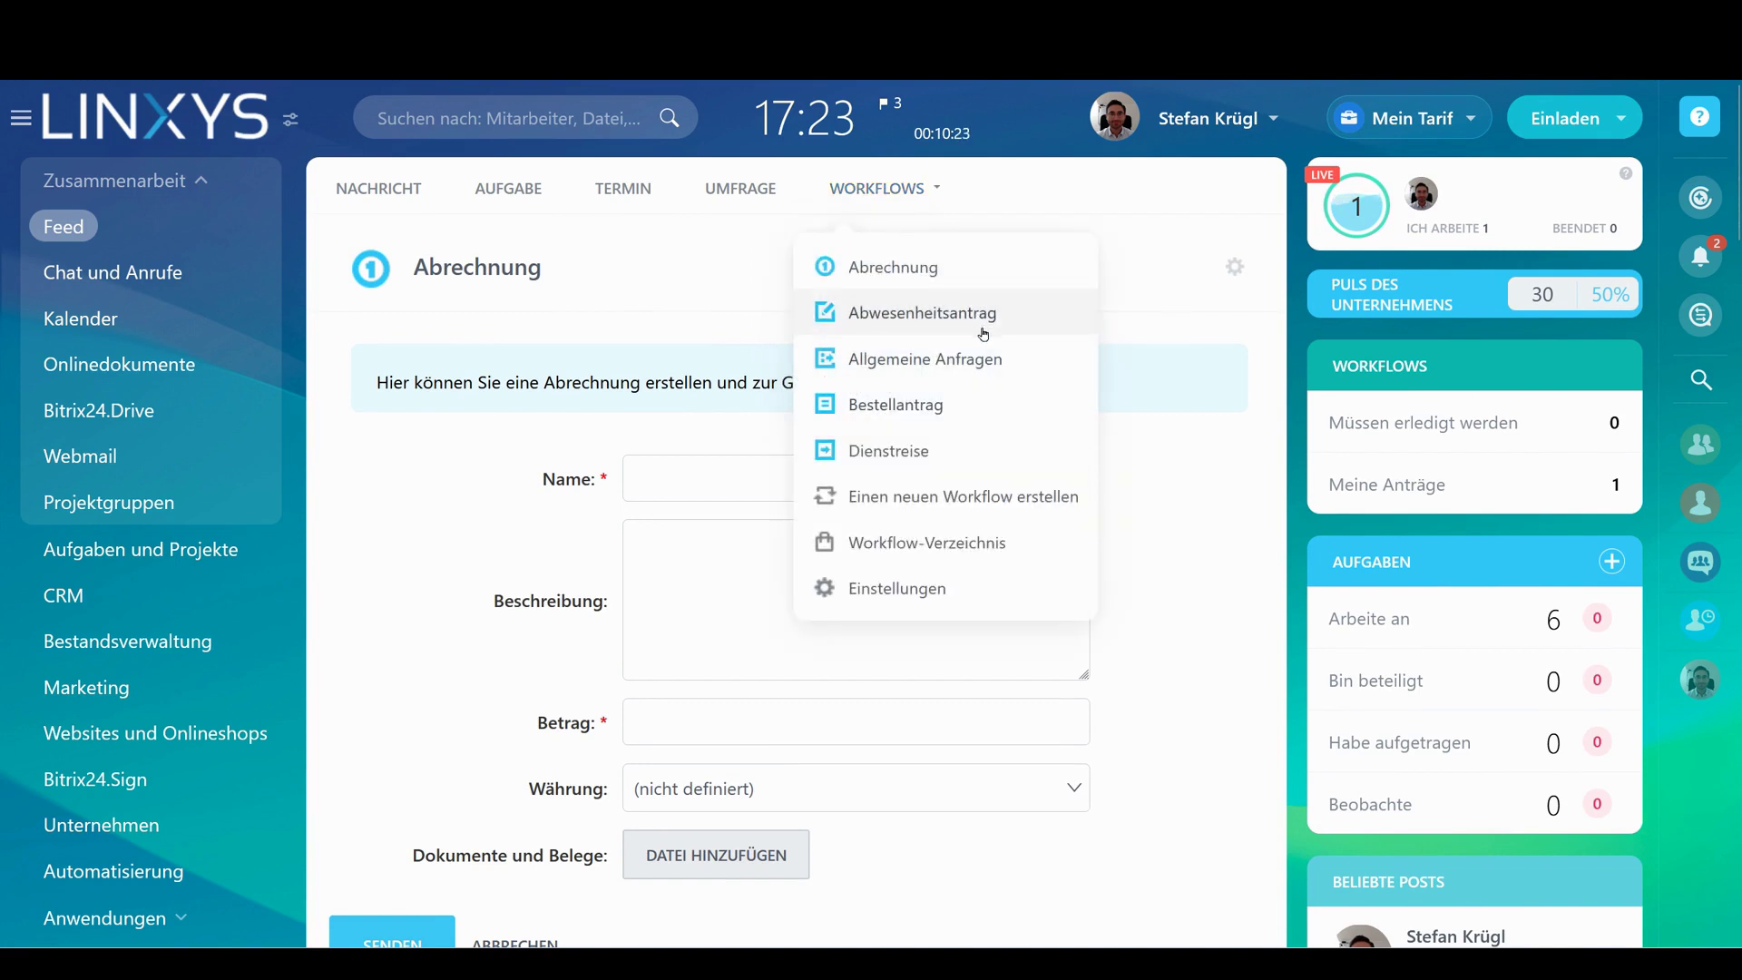
pyautogui.click(907, 361)
# Preview the Dienstreise business-trip form and open that workflow in the Workflow-Designer
pyautogui.click(906, 191)
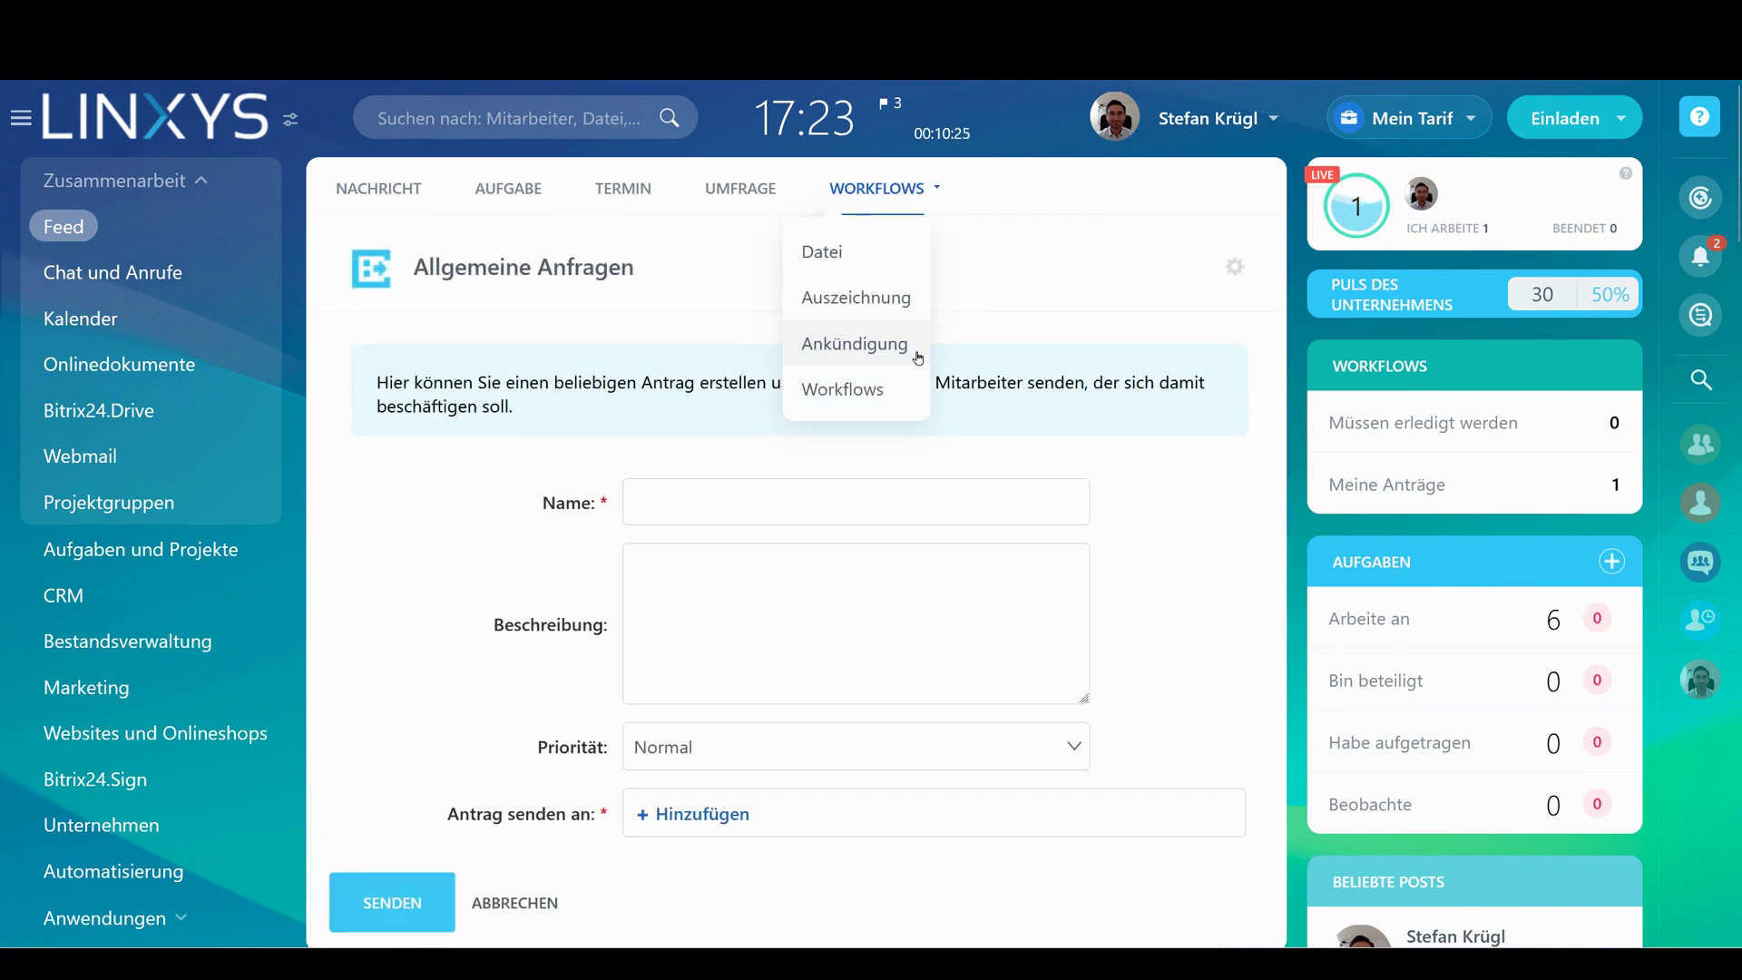
pyautogui.click(878, 388)
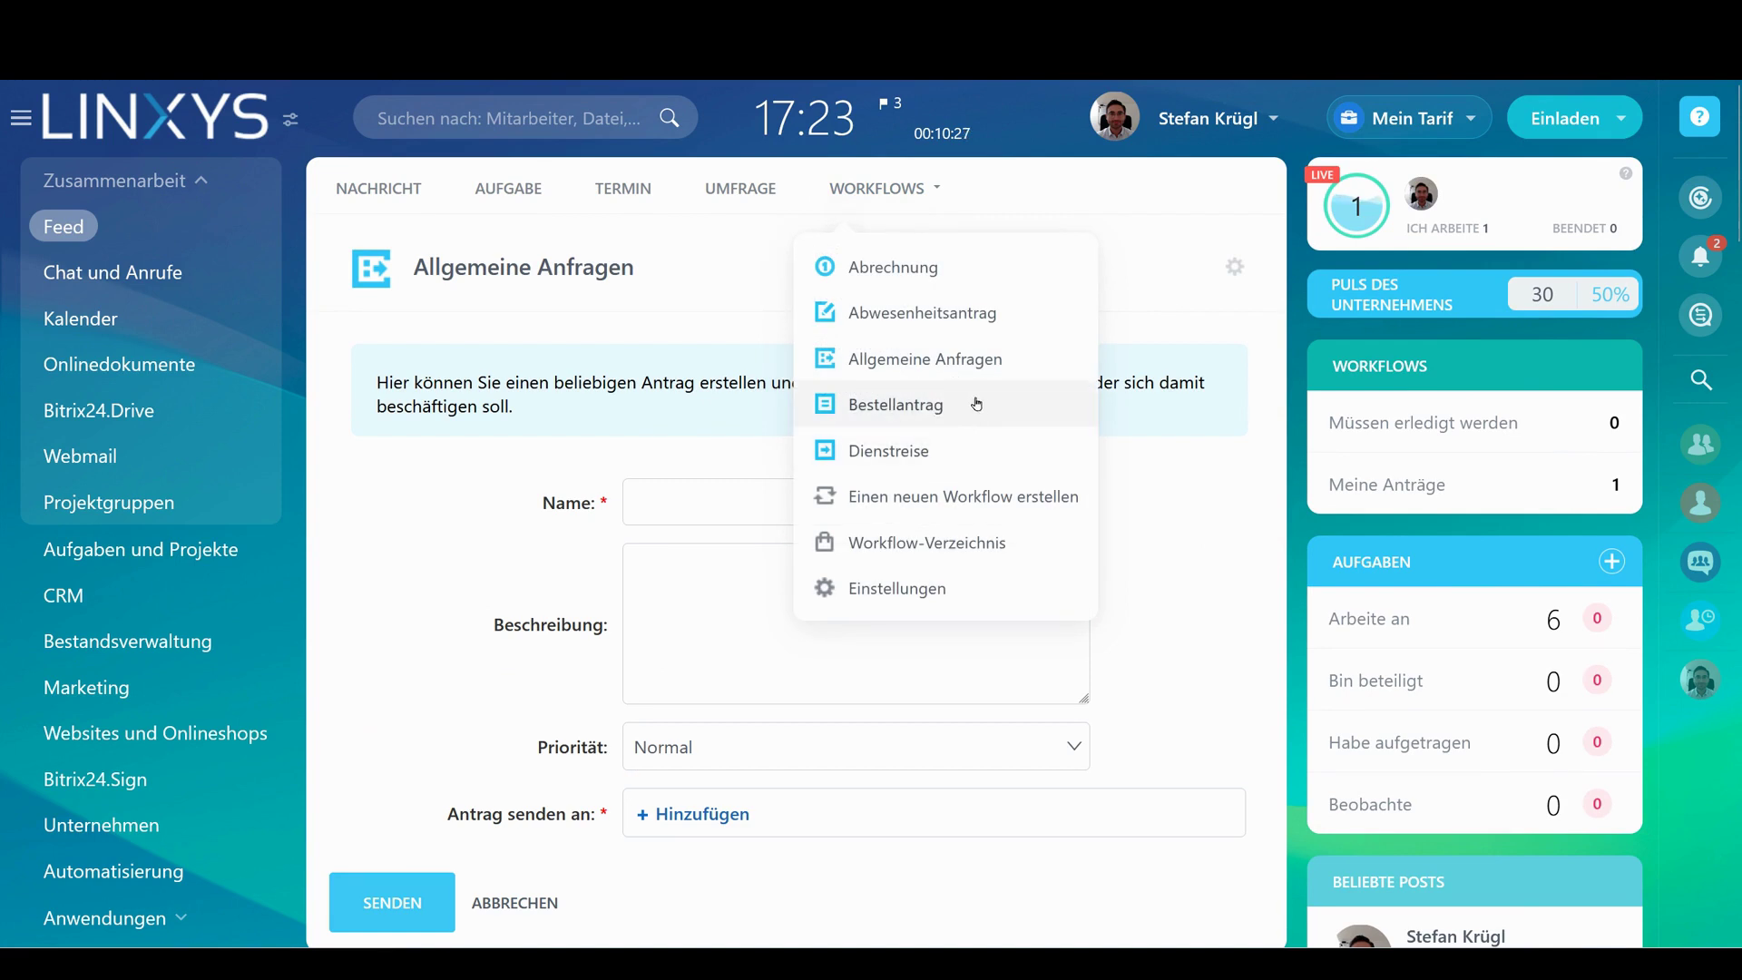
pyautogui.click(882, 458)
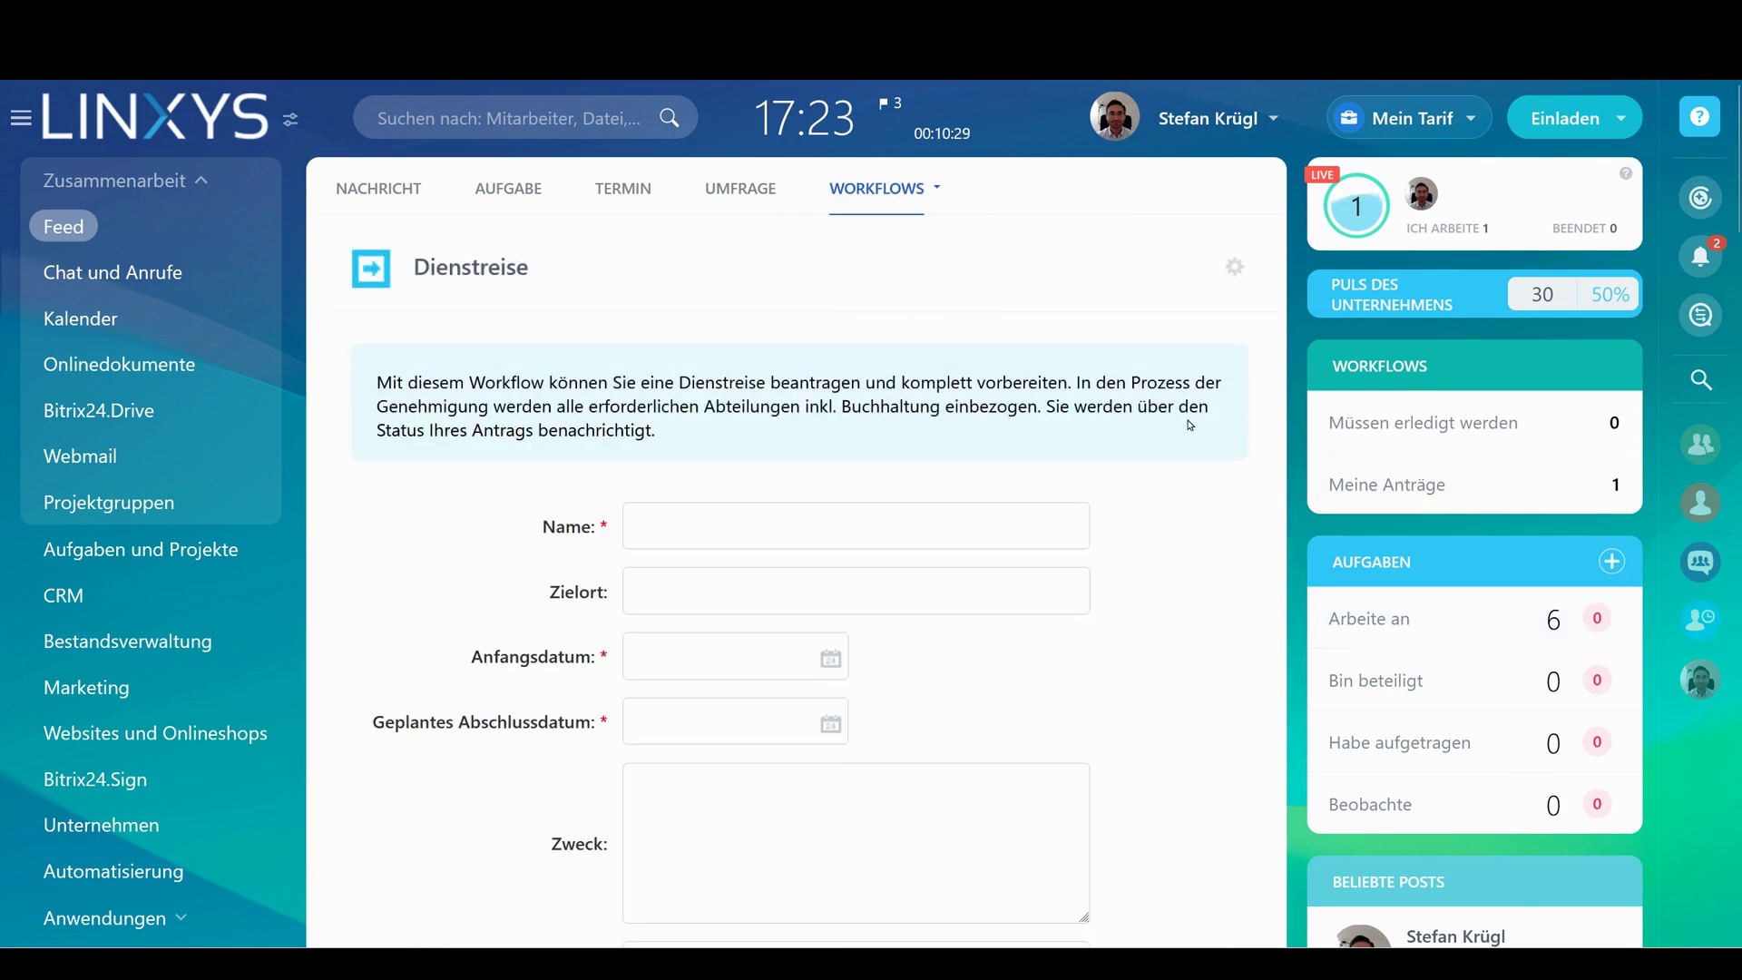
pyautogui.scroll(-5, 1141, 422)
pyautogui.scroll(4, 1147, 424)
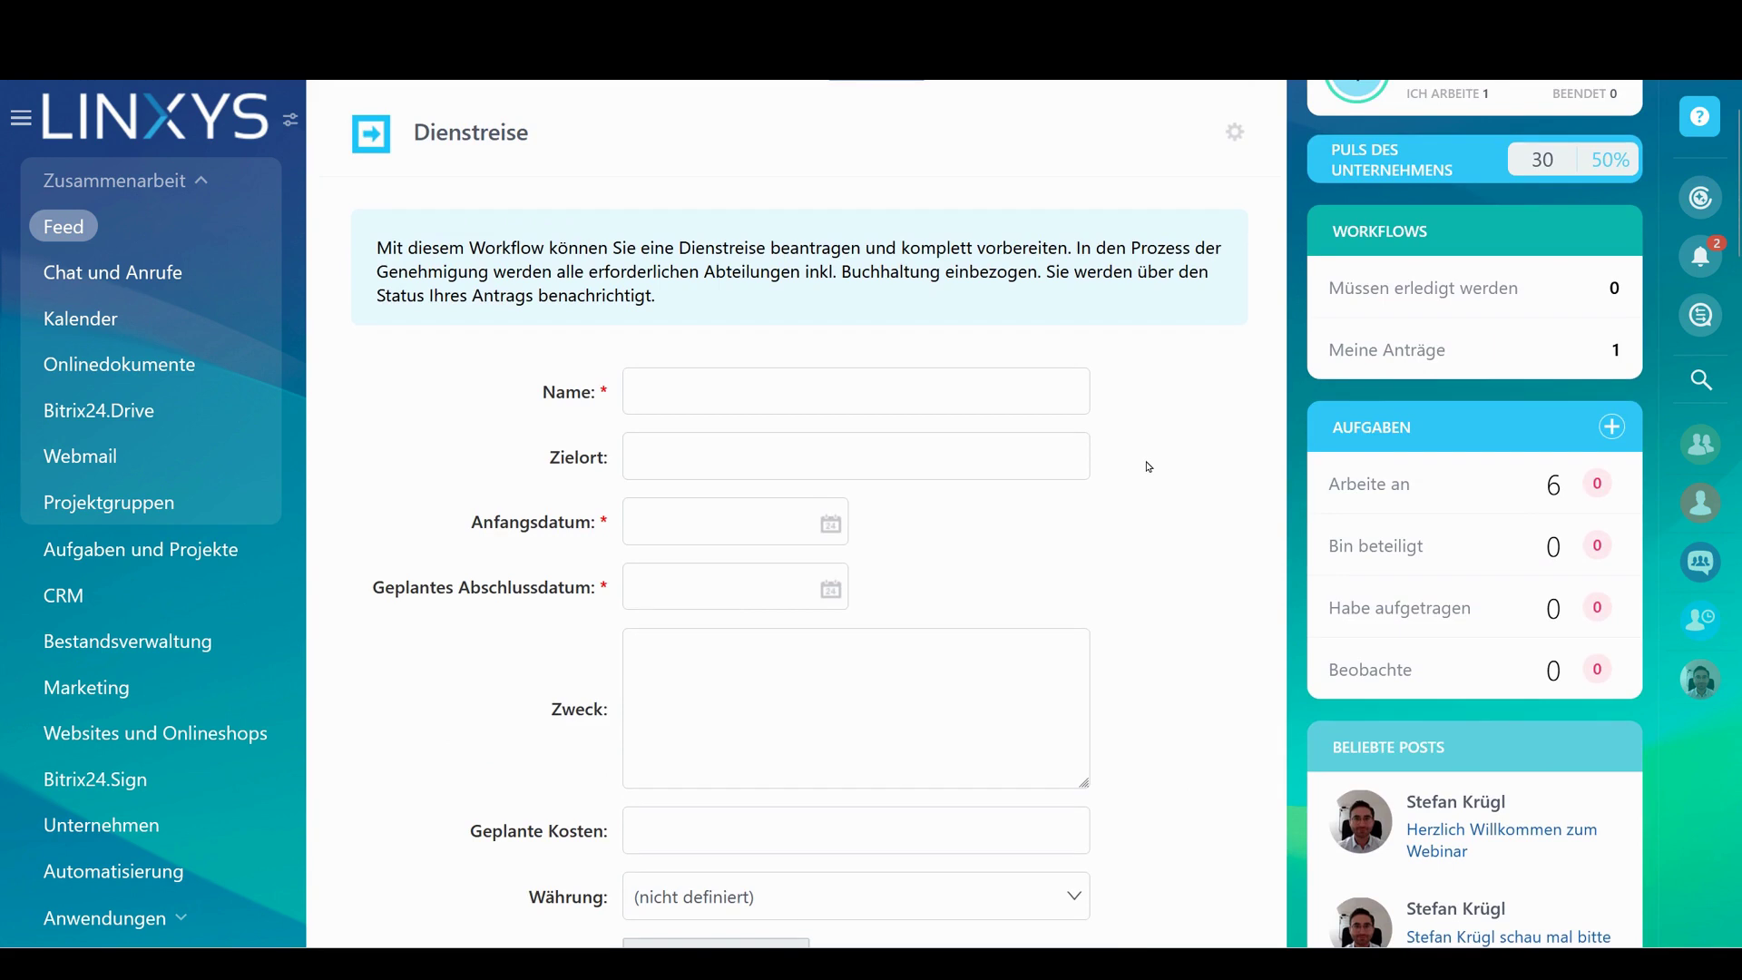
pyautogui.scroll(-1, 1147, 466)
pyautogui.scroll(3, 1147, 466)
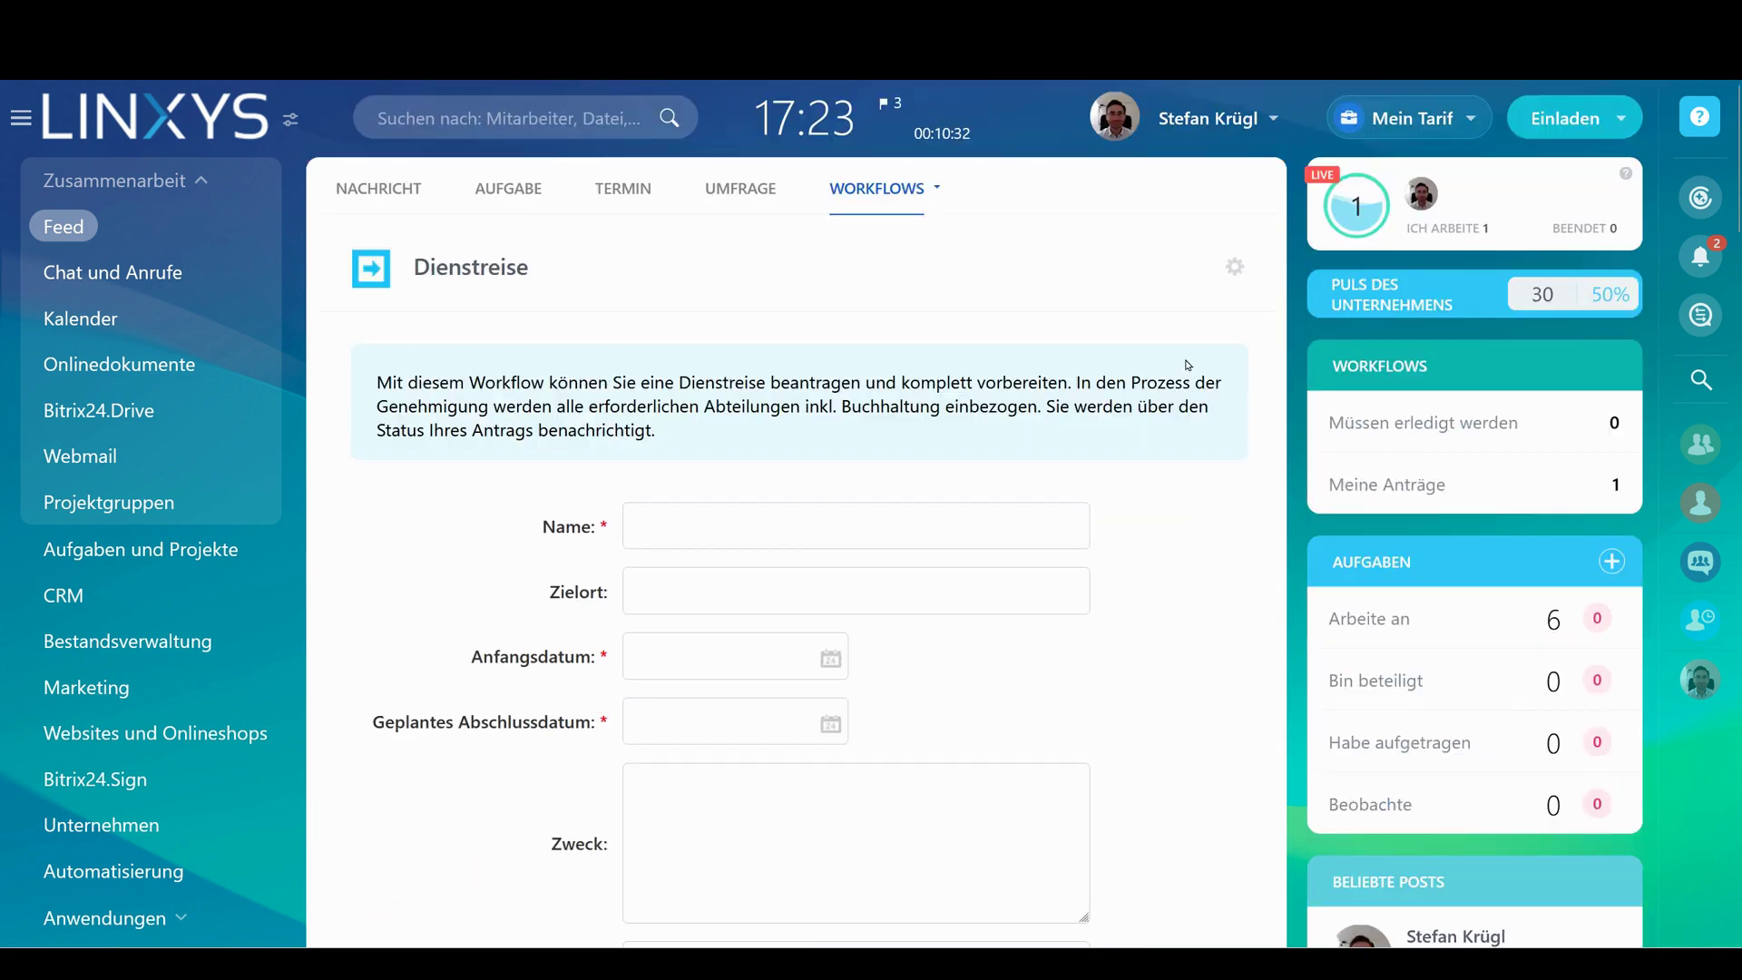
pyautogui.click(1233, 269)
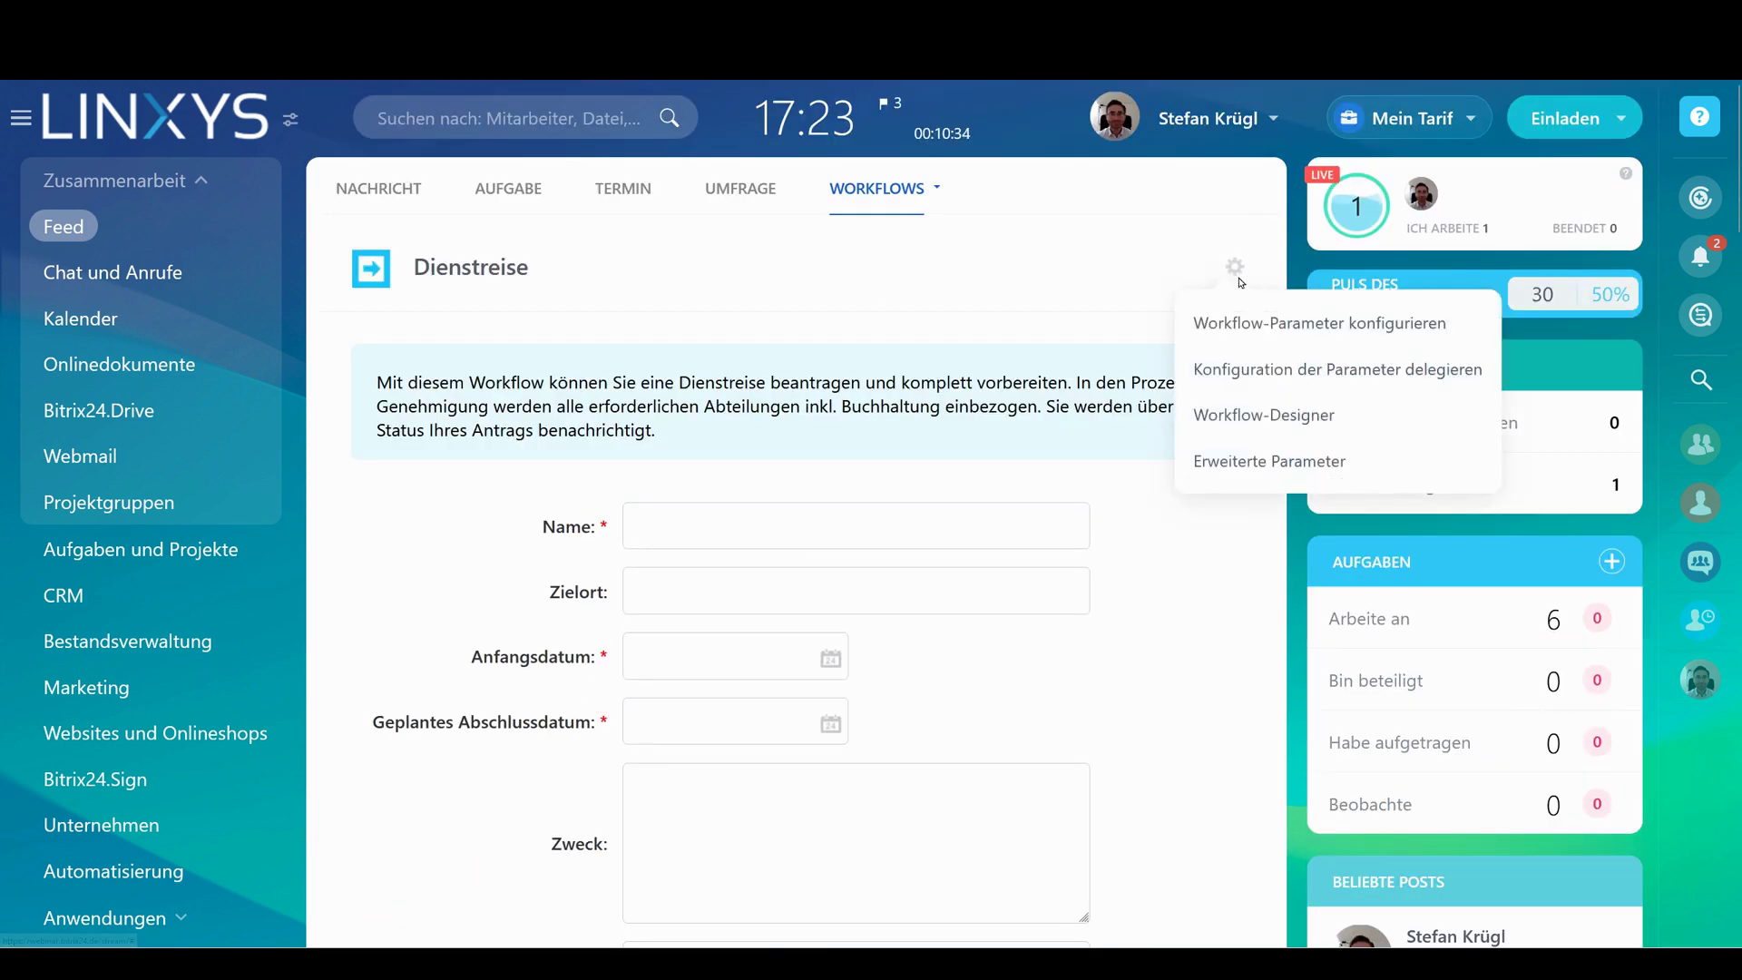
pyautogui.click(1246, 426)
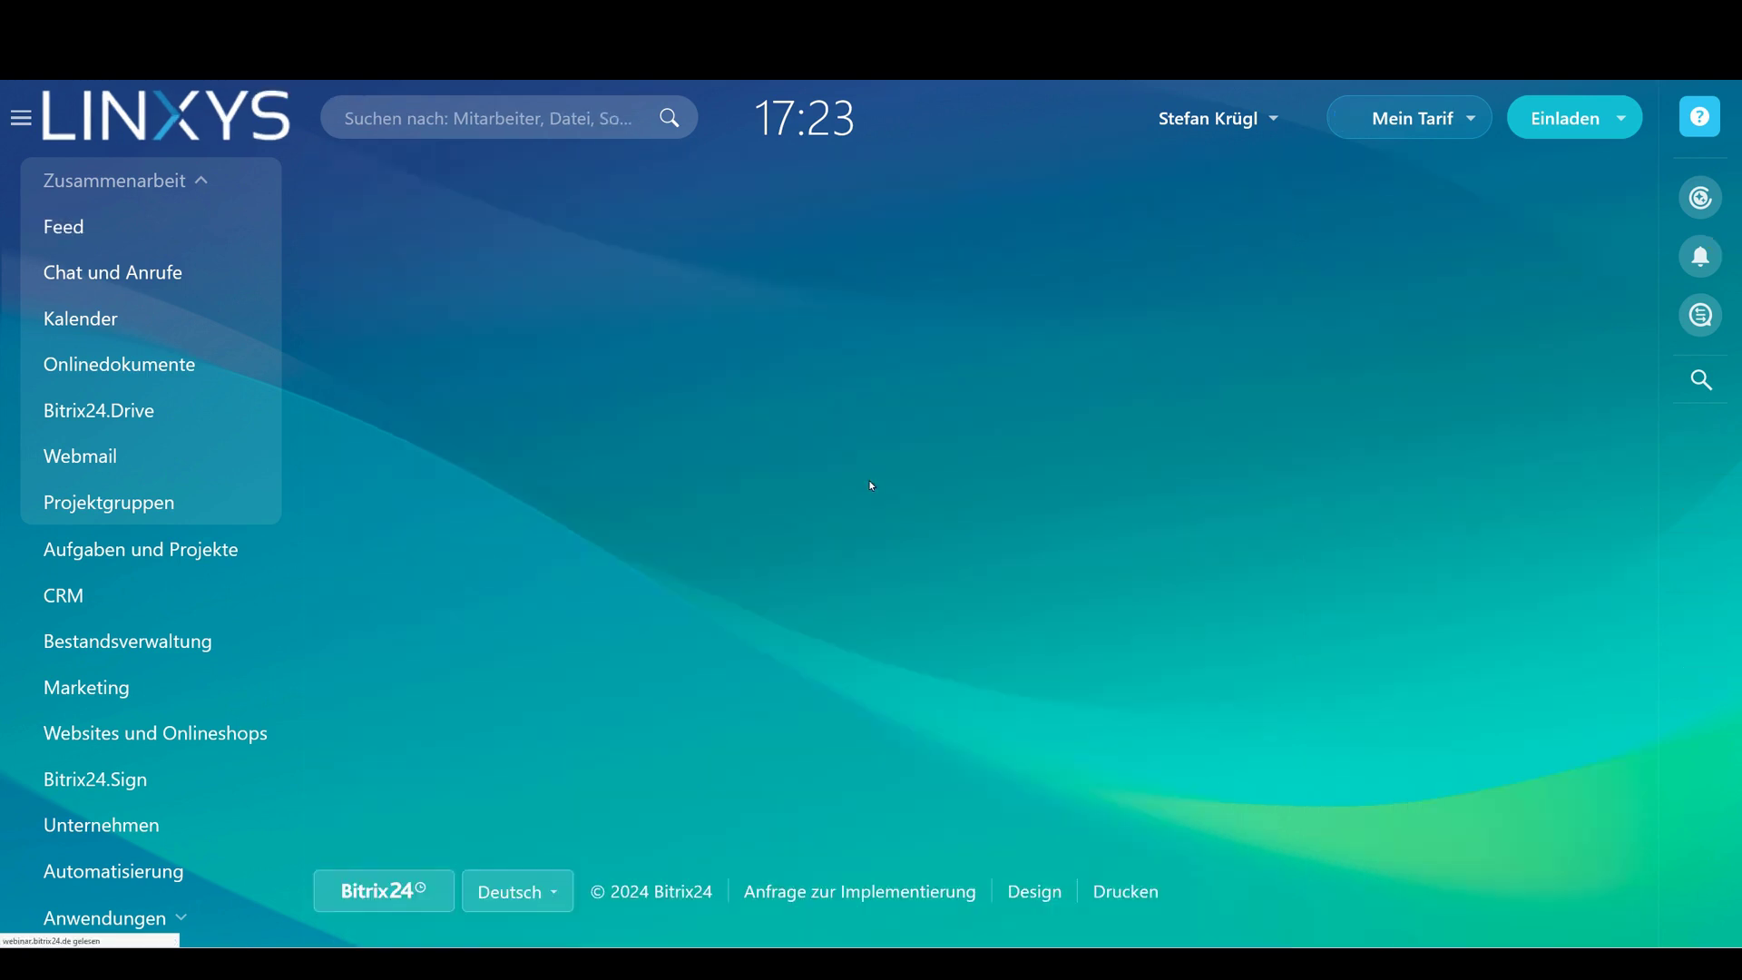
# Scroll through the Dienstreise workflow diagram and zoom the browser out to fit more of it
pyautogui.scroll(-15, 1128, 338)
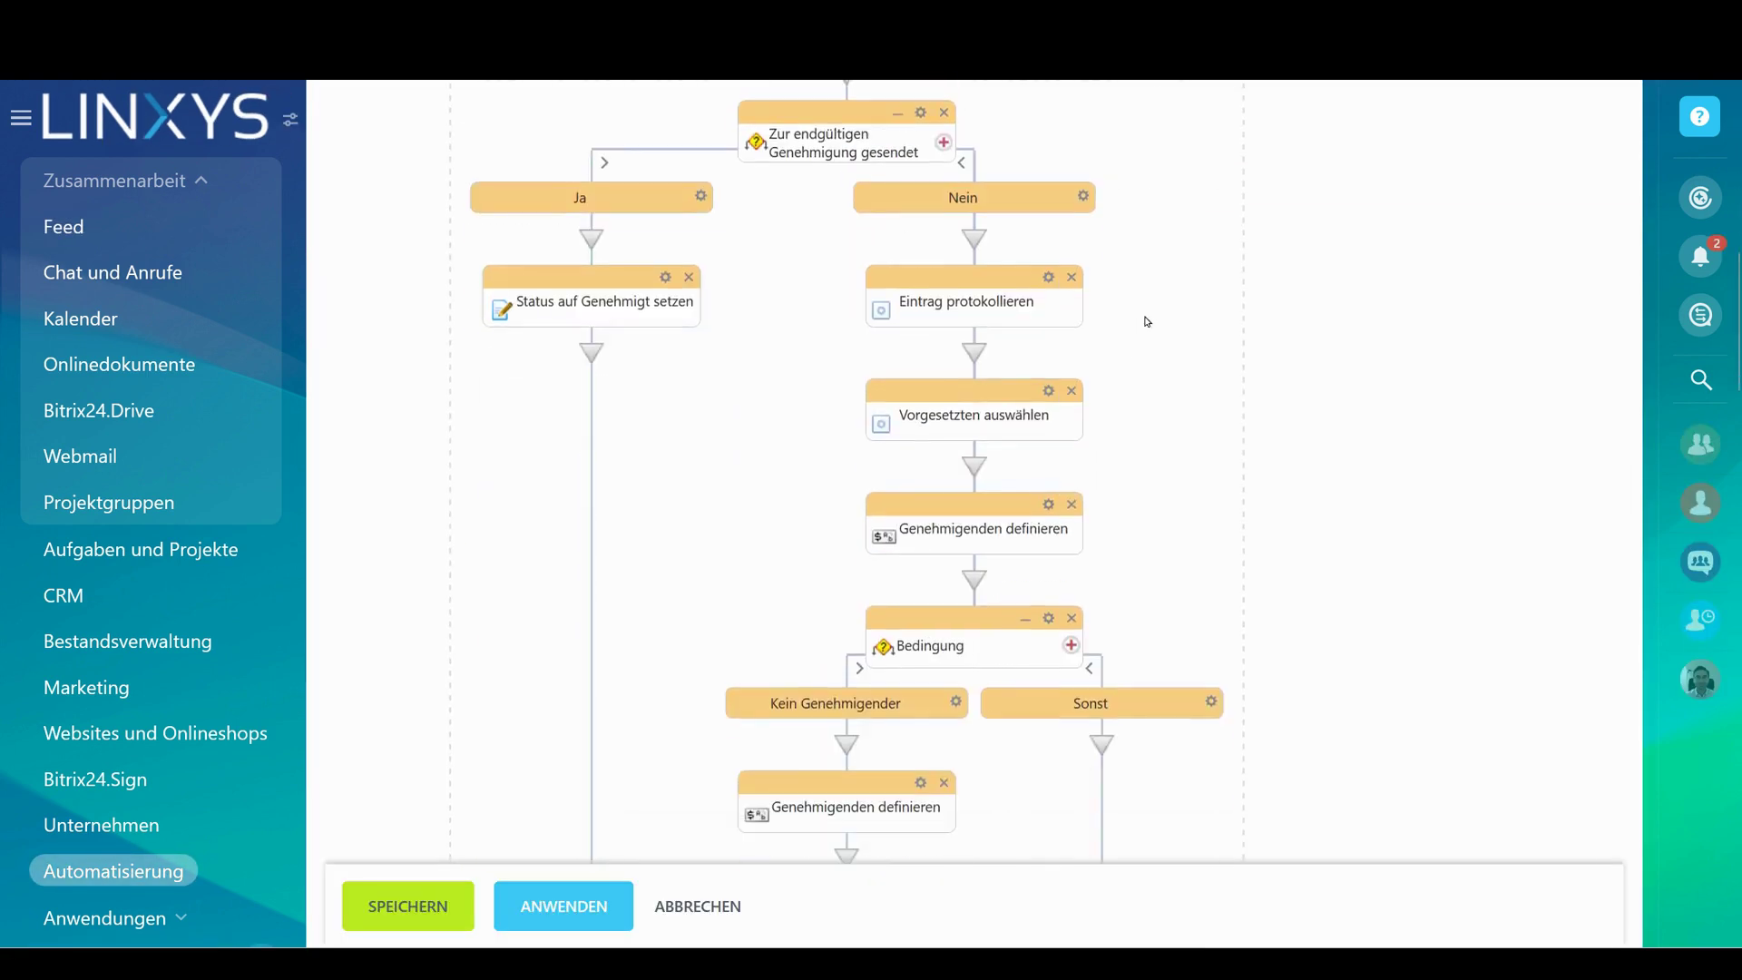
pyautogui.scroll(-15, 1249, 328)
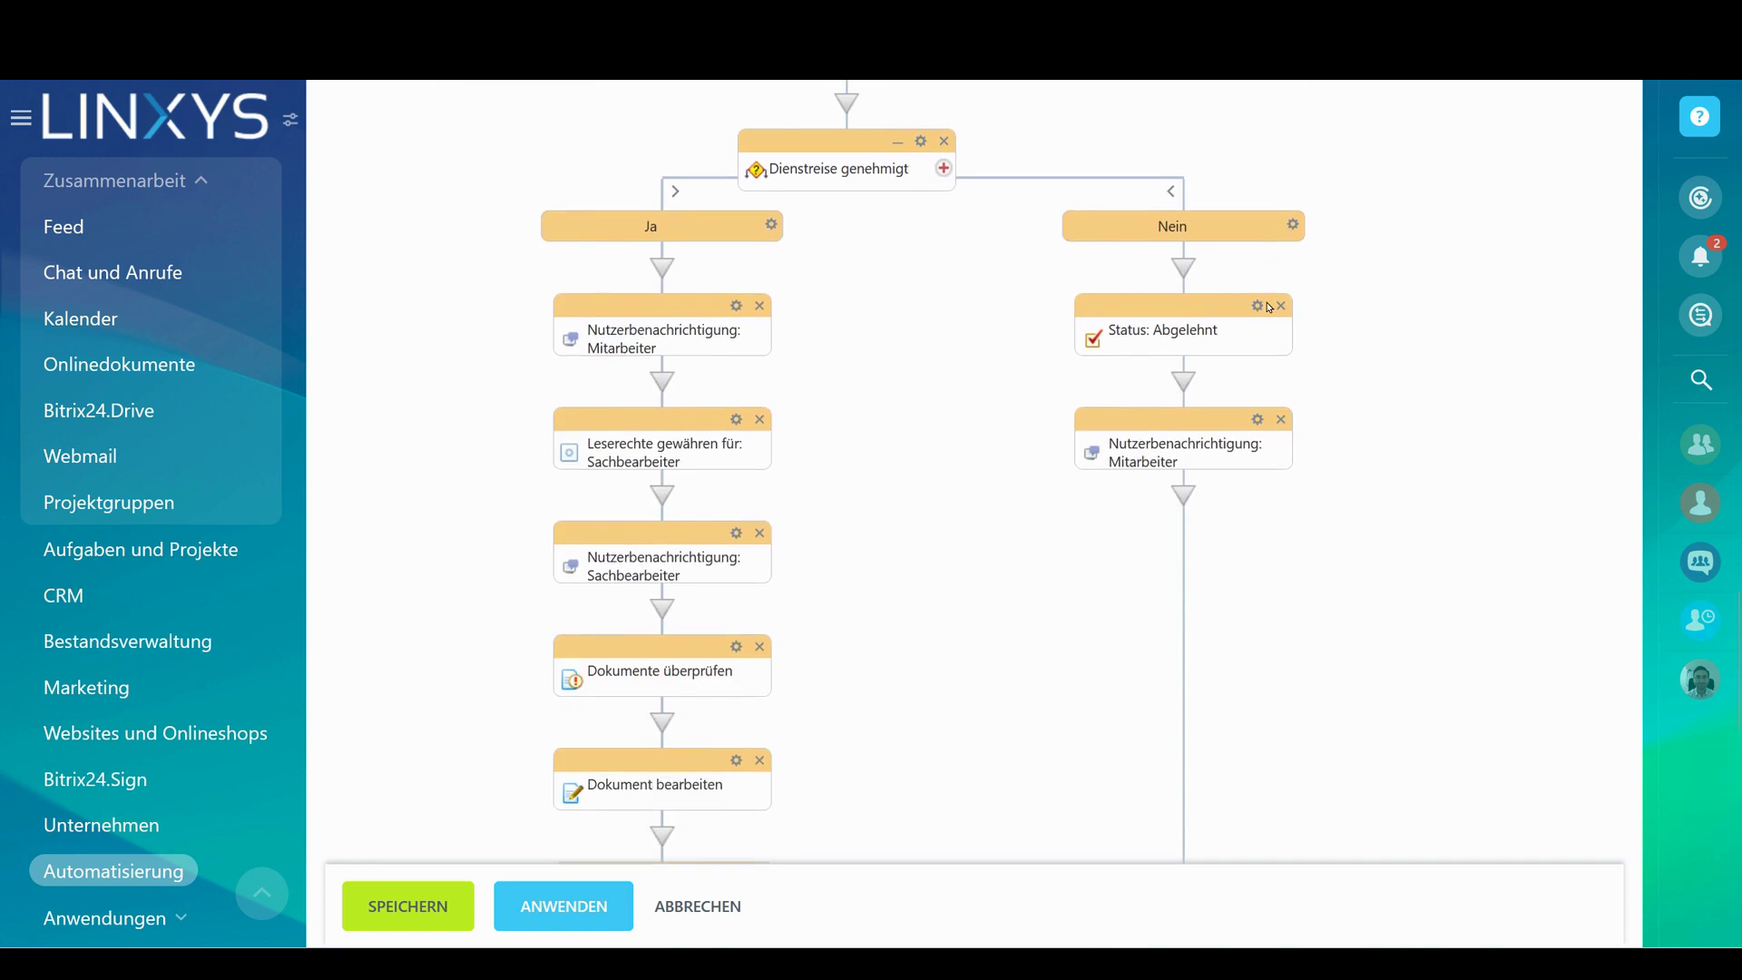
pyautogui.scroll(2, 955, 415)
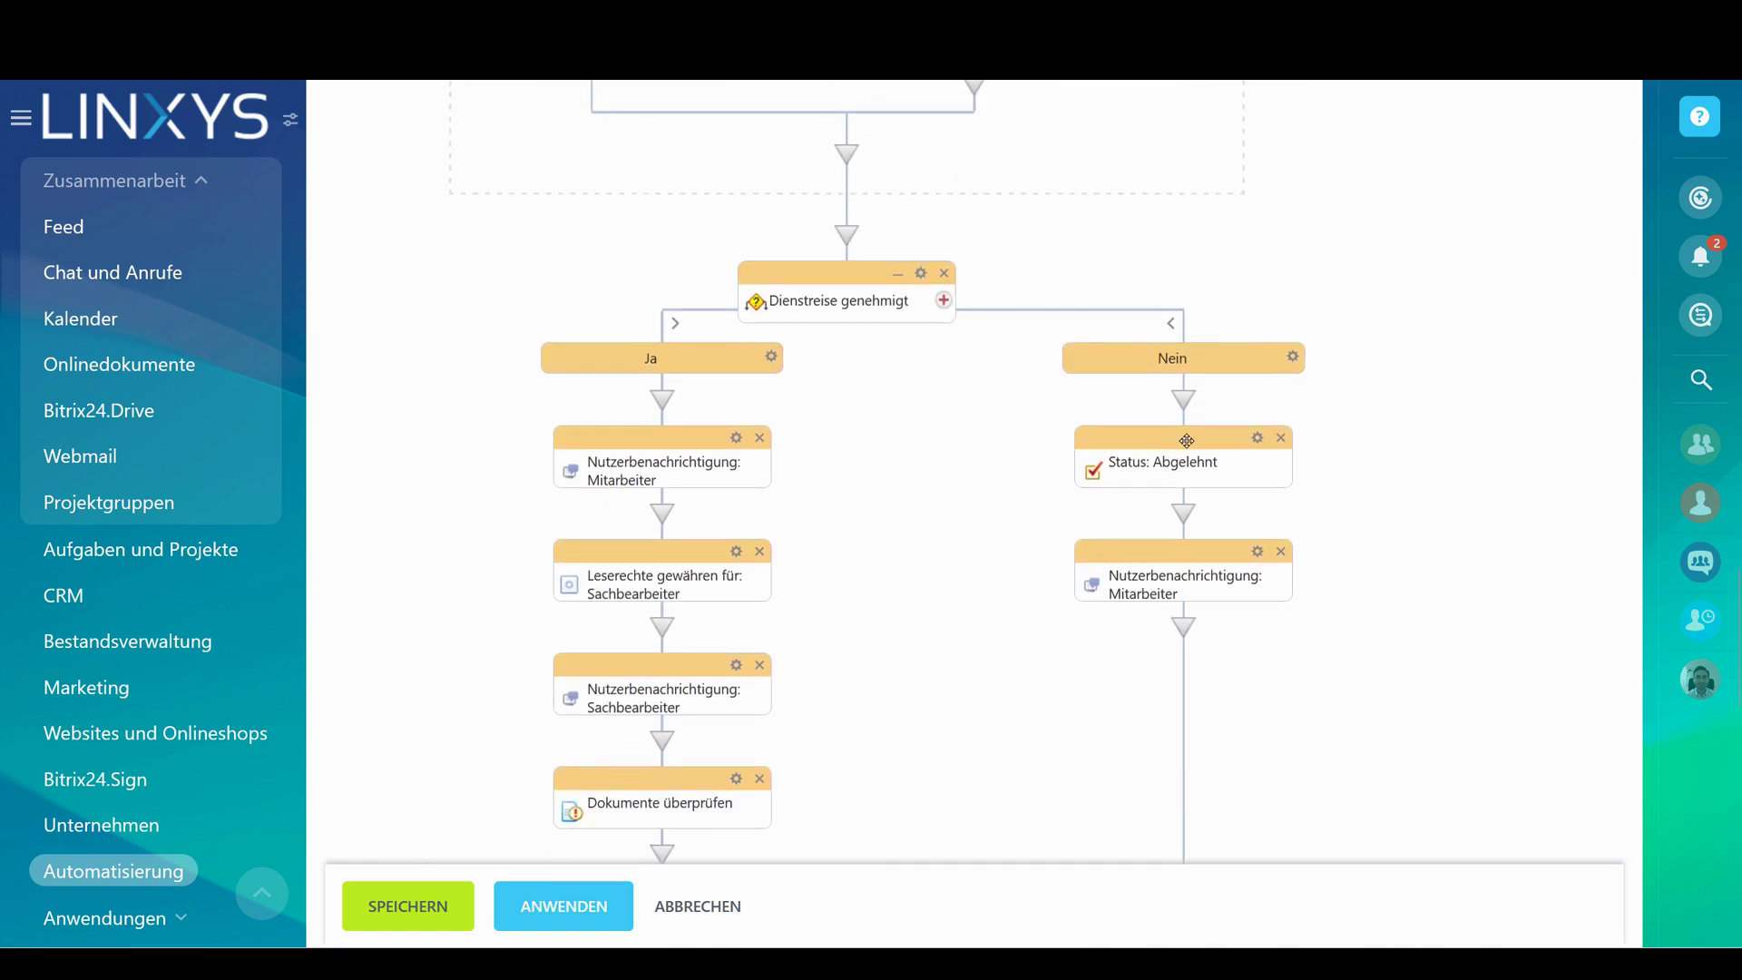
pyautogui.scroll(-5, 1375, 381)
pyautogui.scroll(-5, 1307, 413)
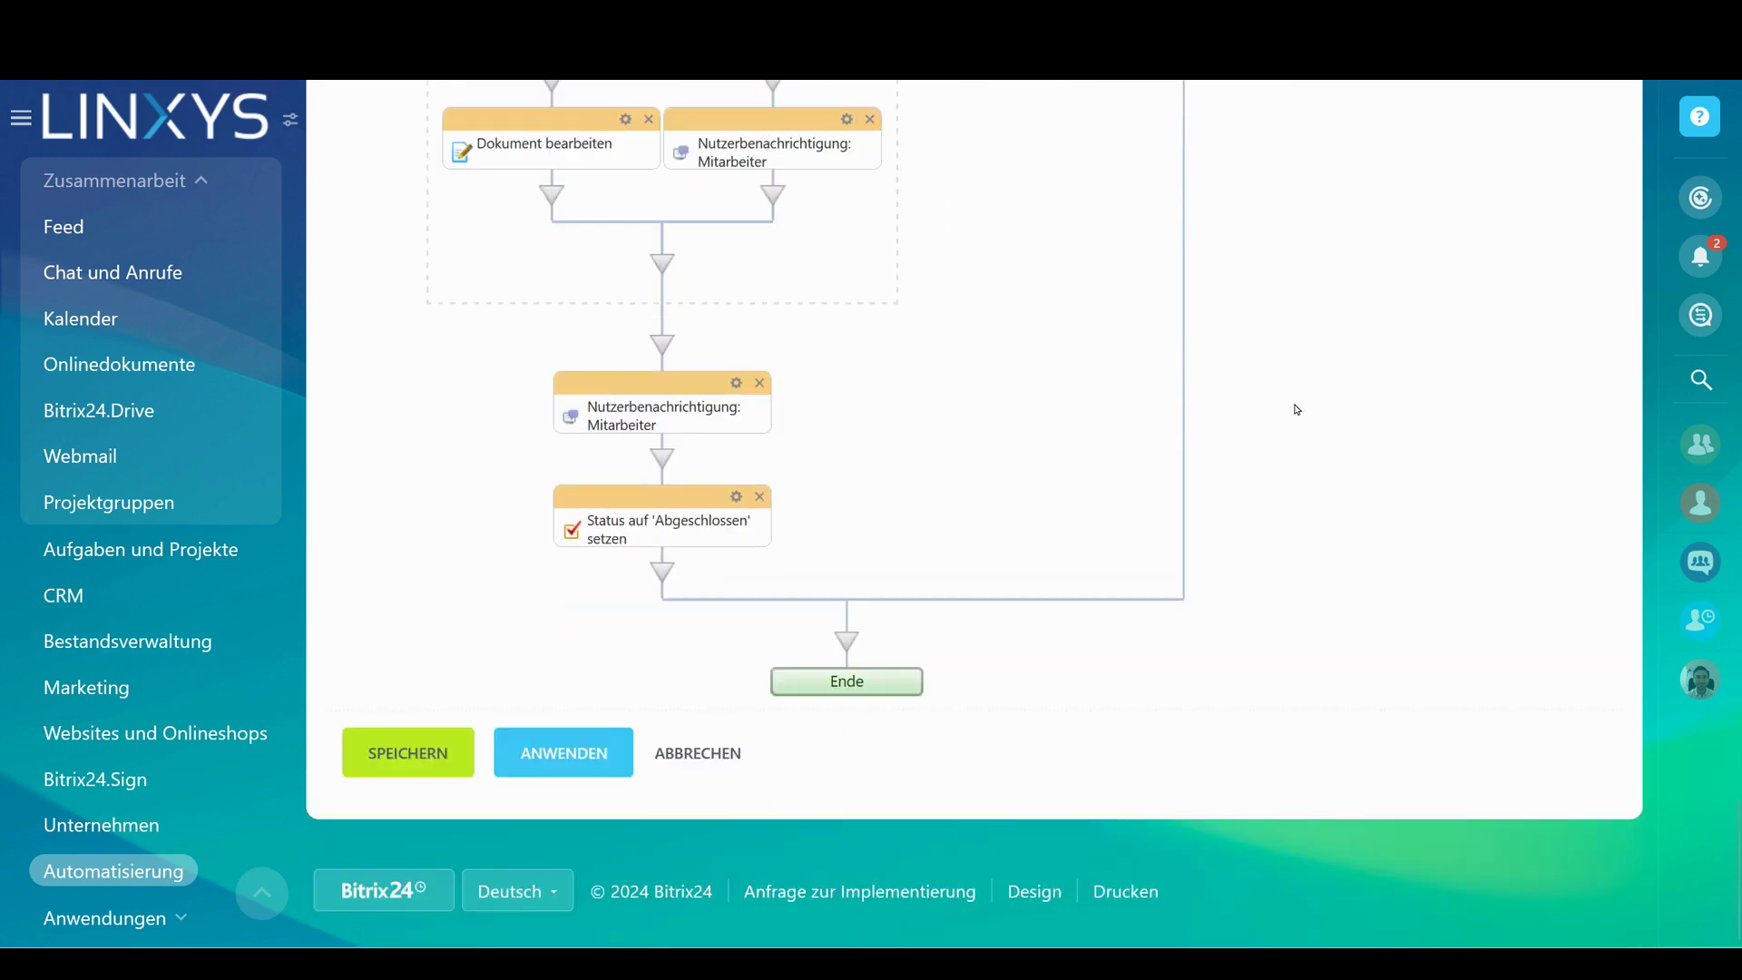
pyautogui.scroll(10, 1200, 435)
pyautogui.scroll(10, 1200, 439)
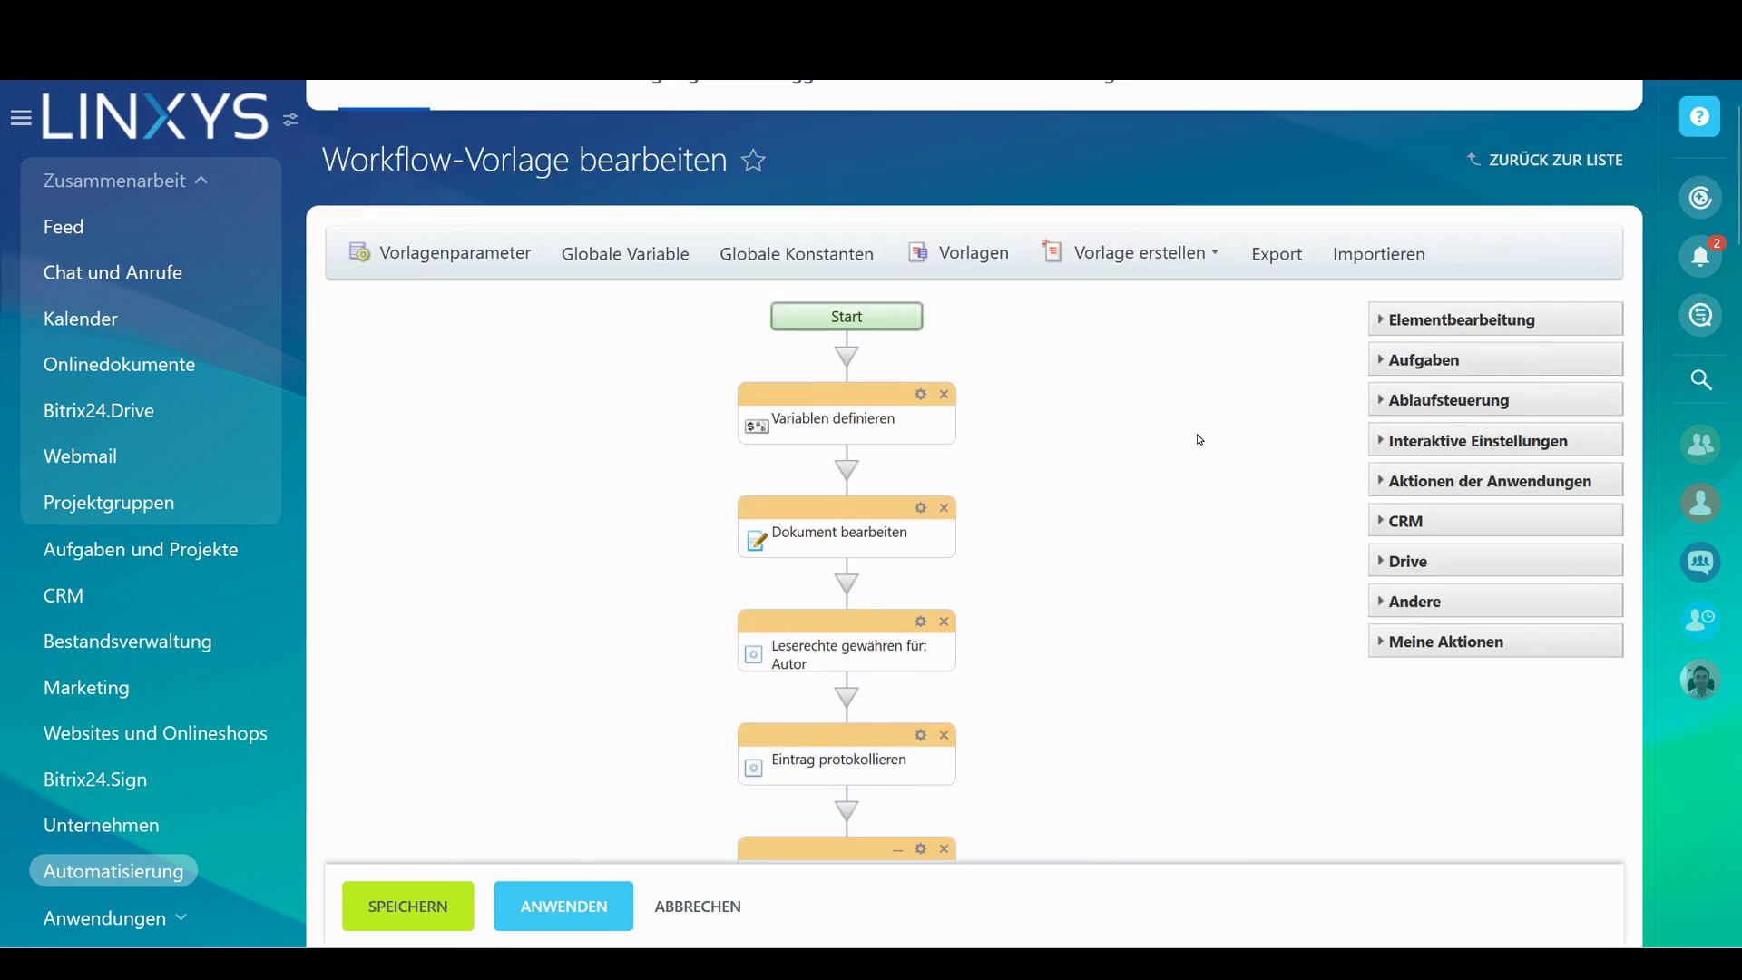
pyautogui.scroll(-3, 1200, 439)
pyautogui.scroll(5, 1200, 439)
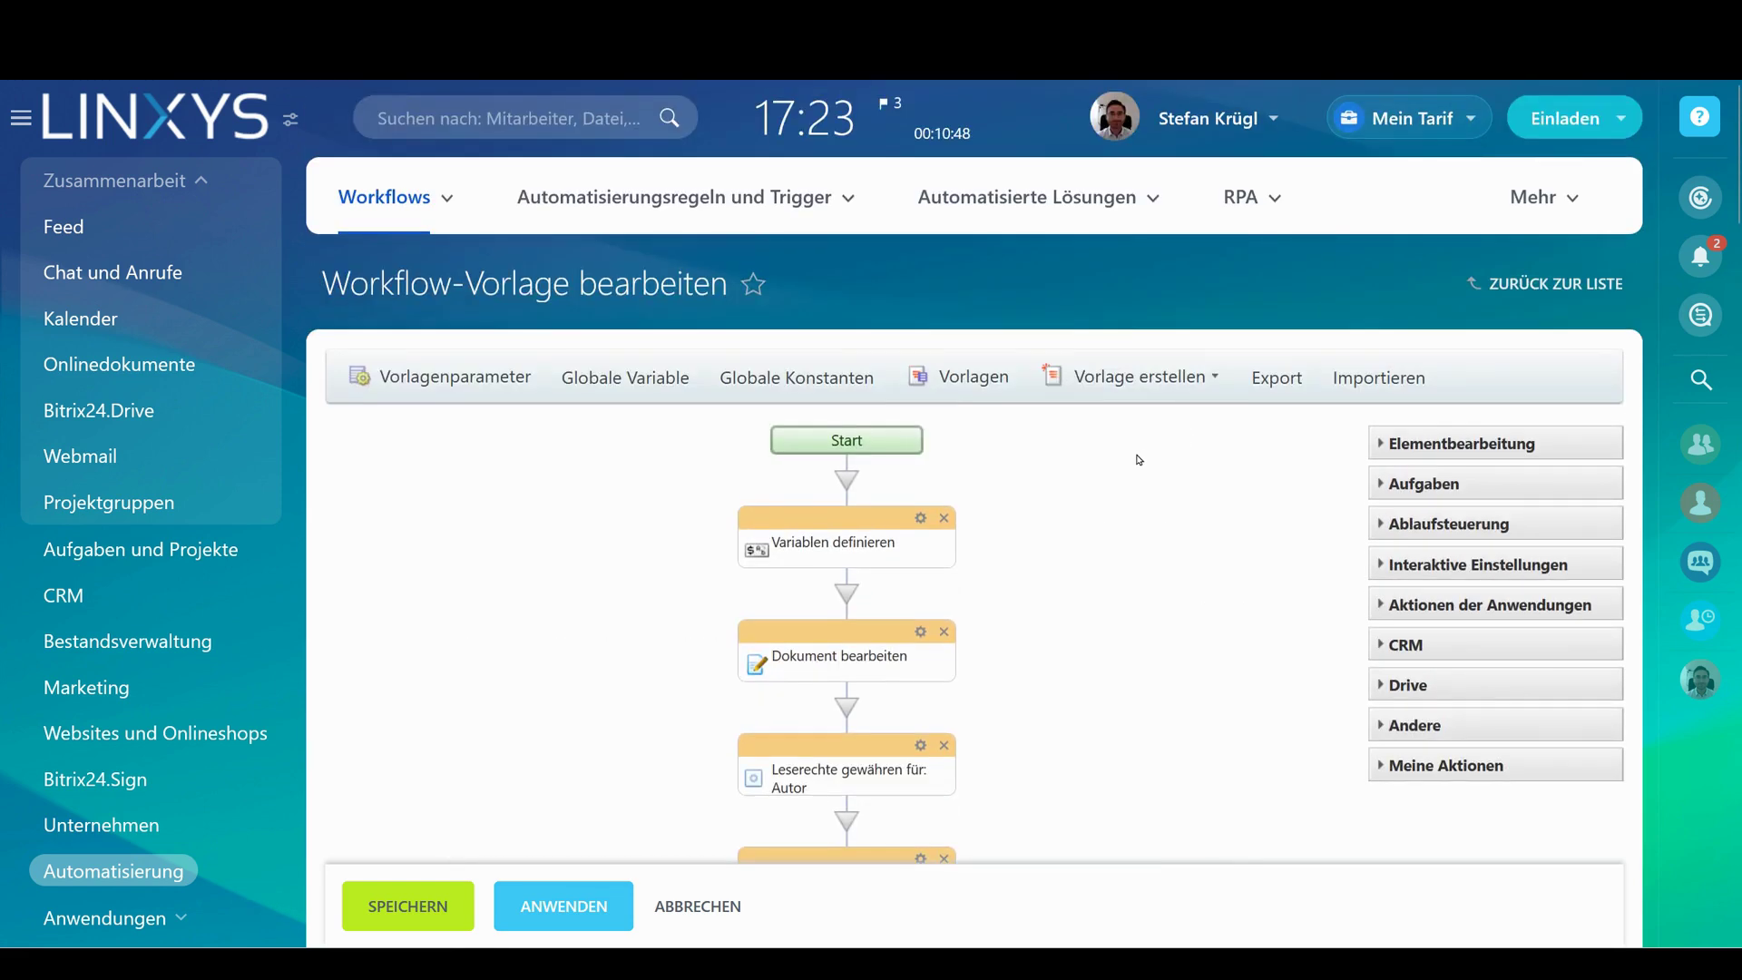
pyautogui.hotkey('ctrl', '-')
pyautogui.hotkey('ctrl', '-')
pyautogui.hotkey('ctrl', '-')
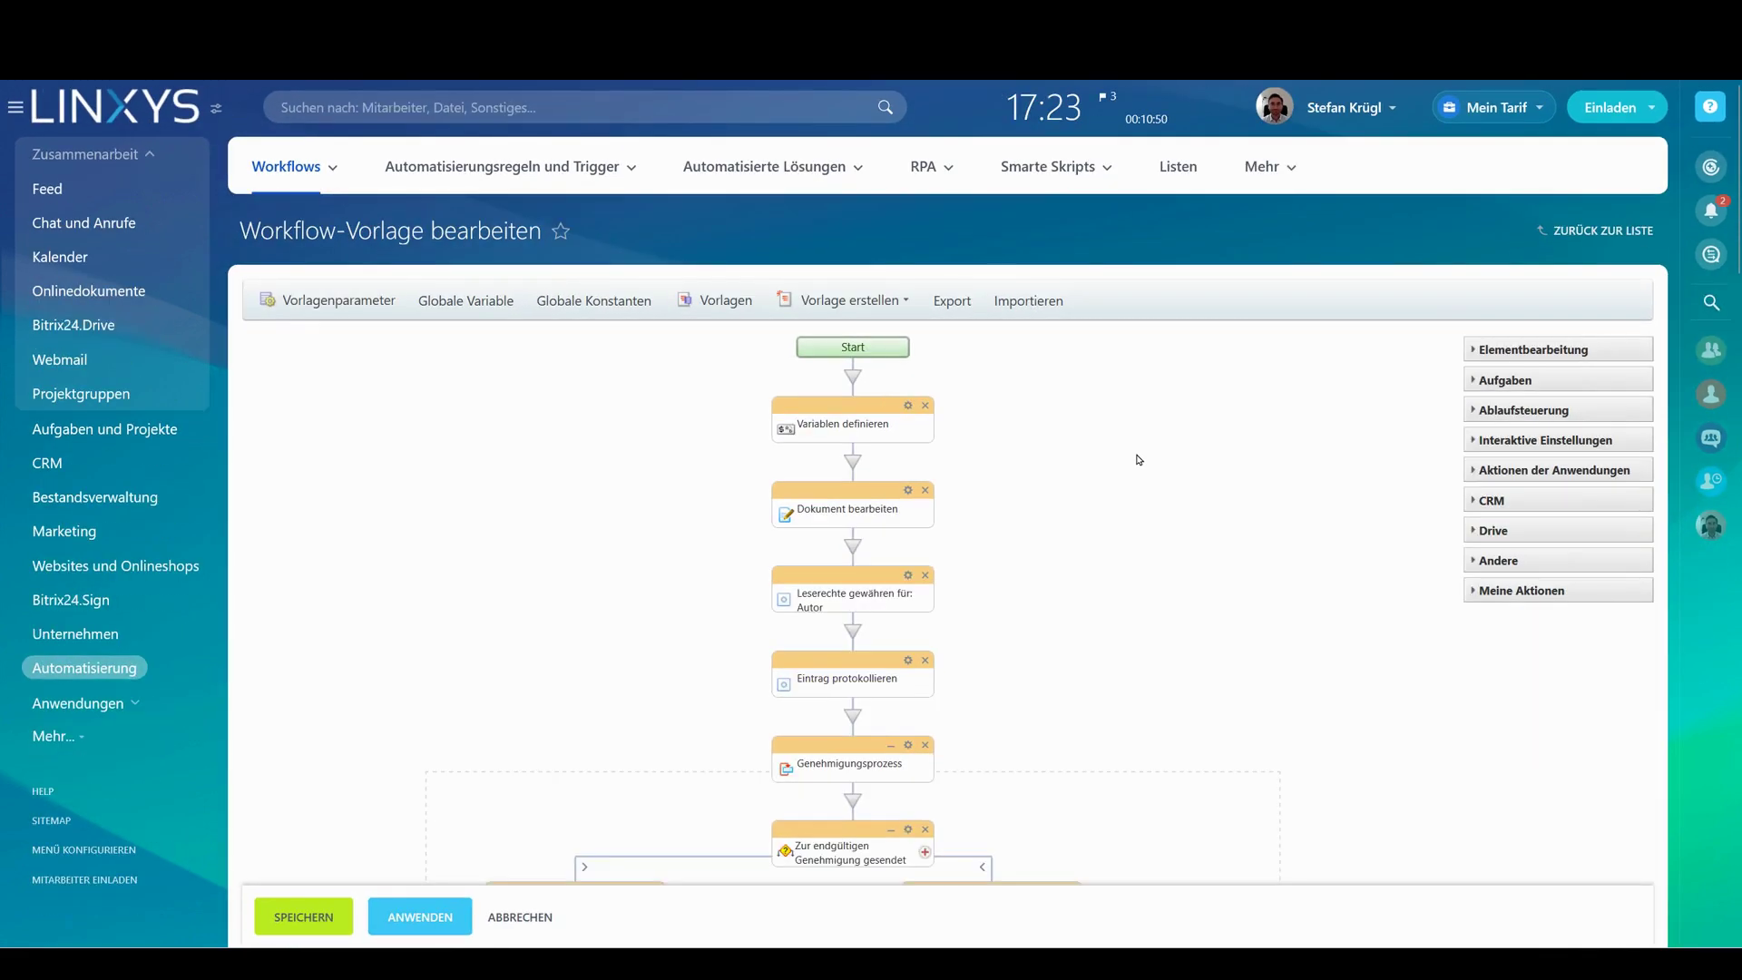
pyautogui.scroll(-2, 1139, 460)
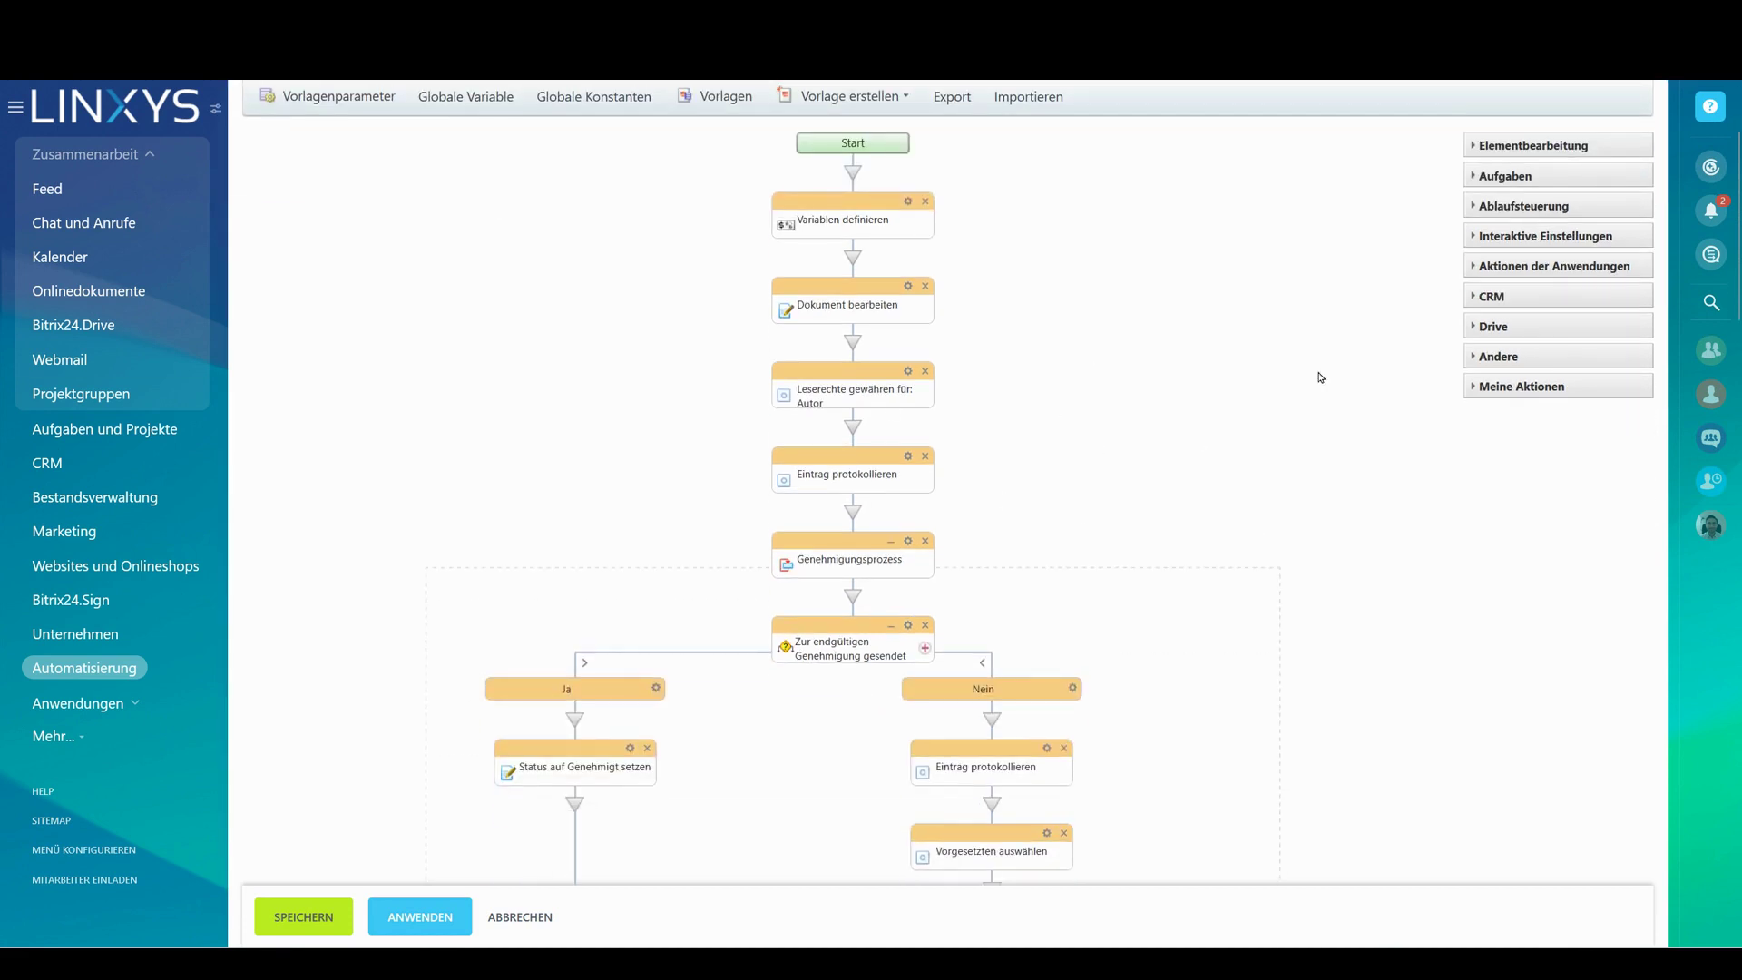
# Expand the Andere group in the actions panel and scroll through its actions
pyautogui.click(1471, 358)
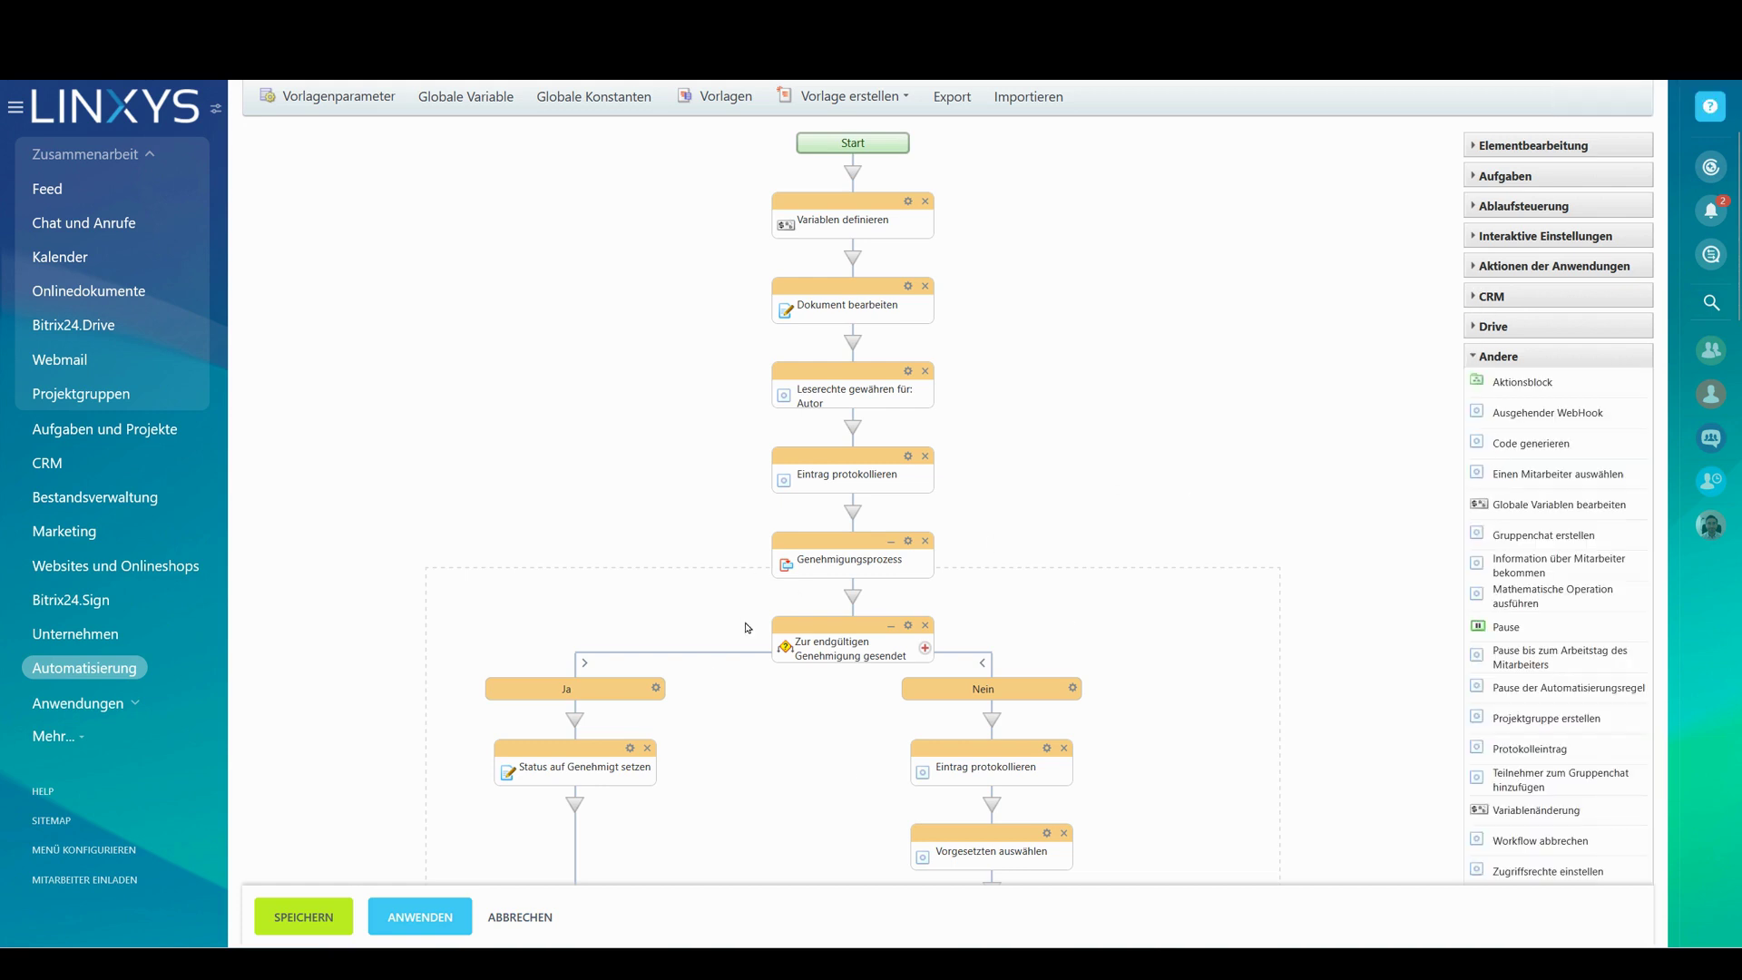
pyautogui.scroll(-2, 1129, 589)
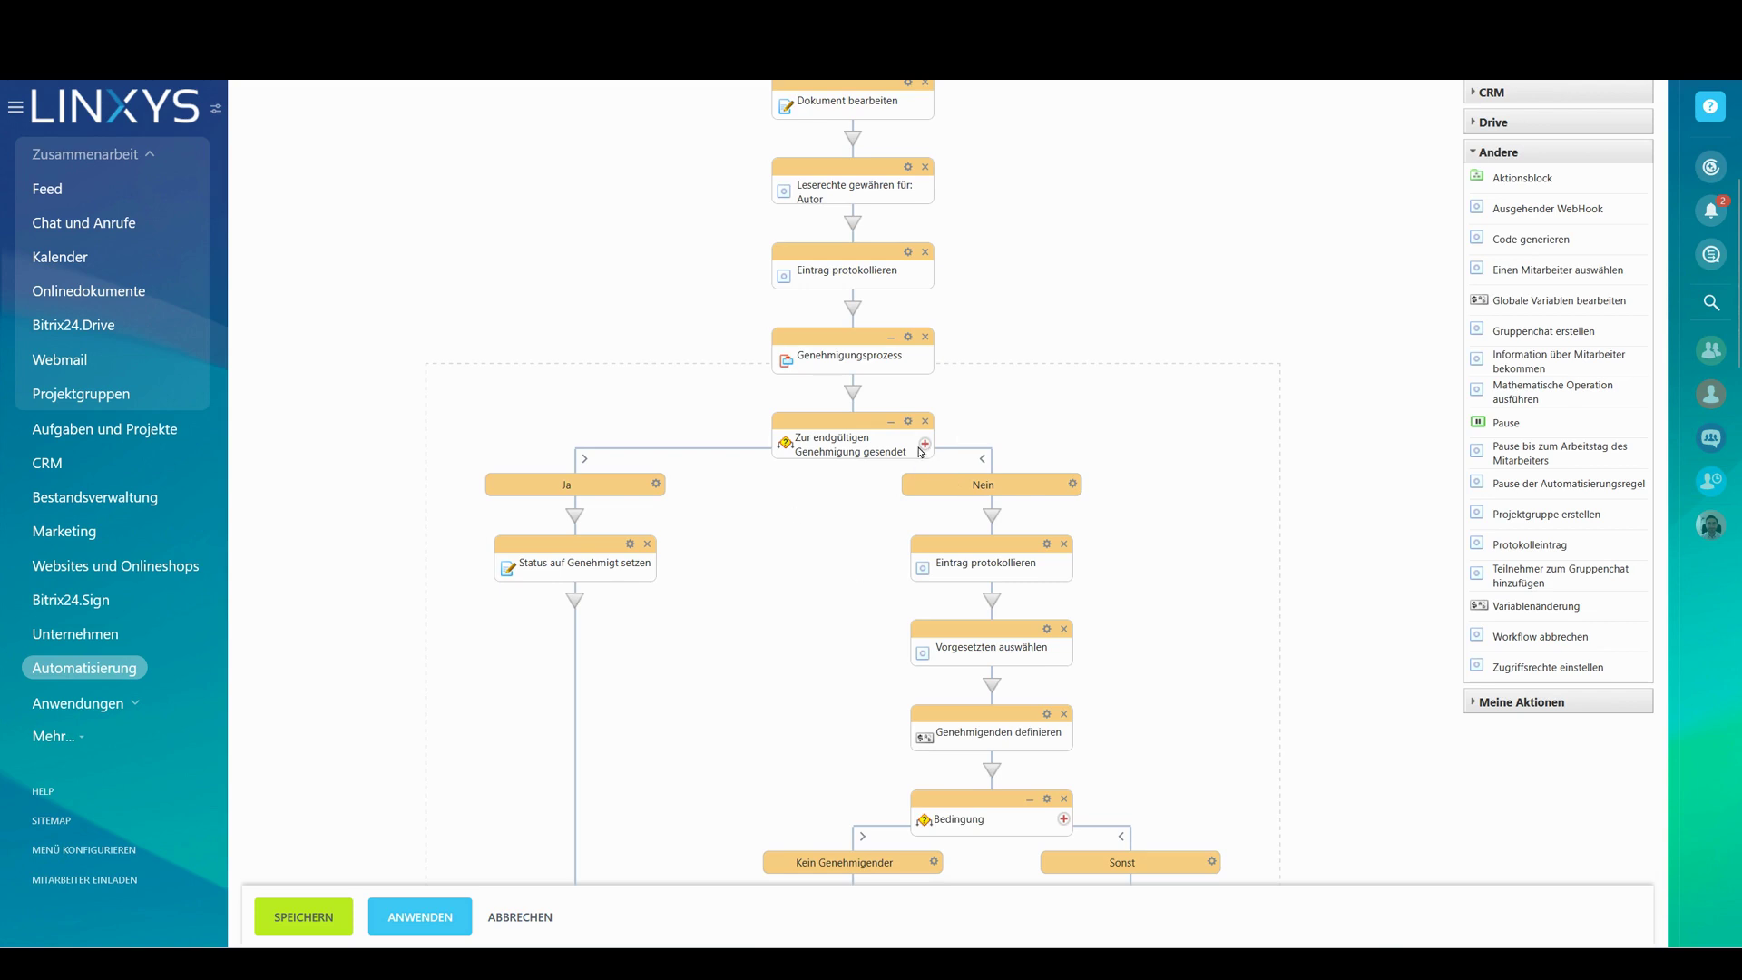
pyautogui.scroll(-6, 920, 451)
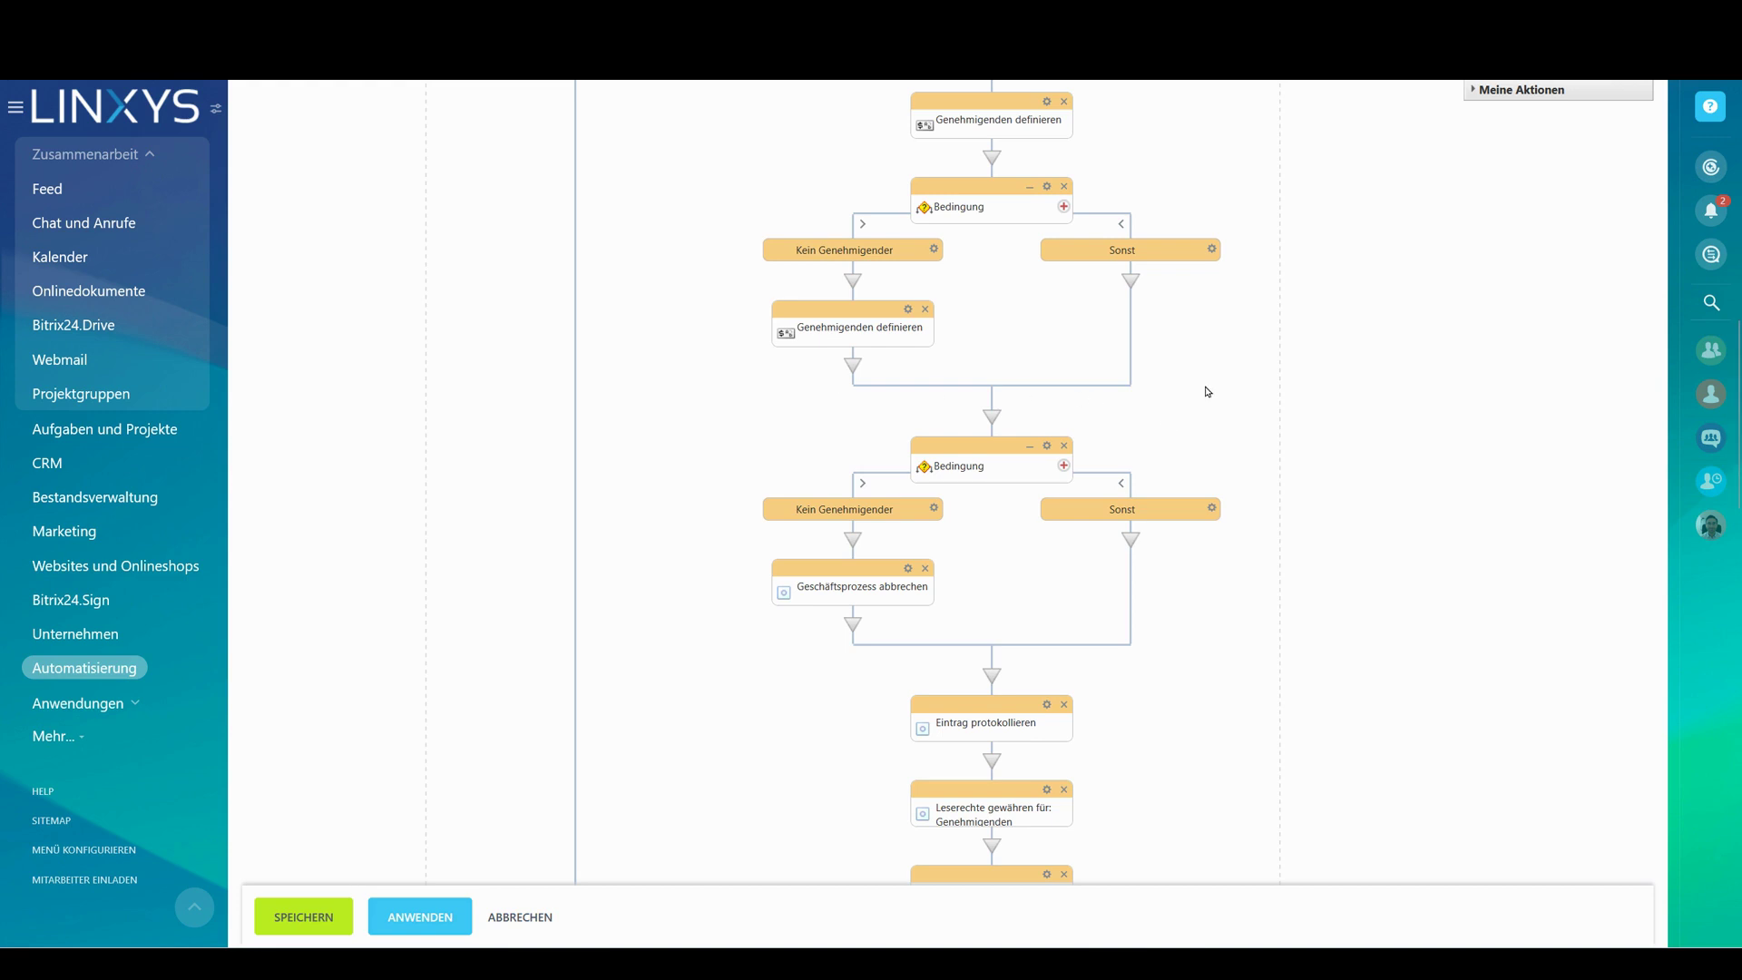
pyautogui.scroll(10, 1179, 377)
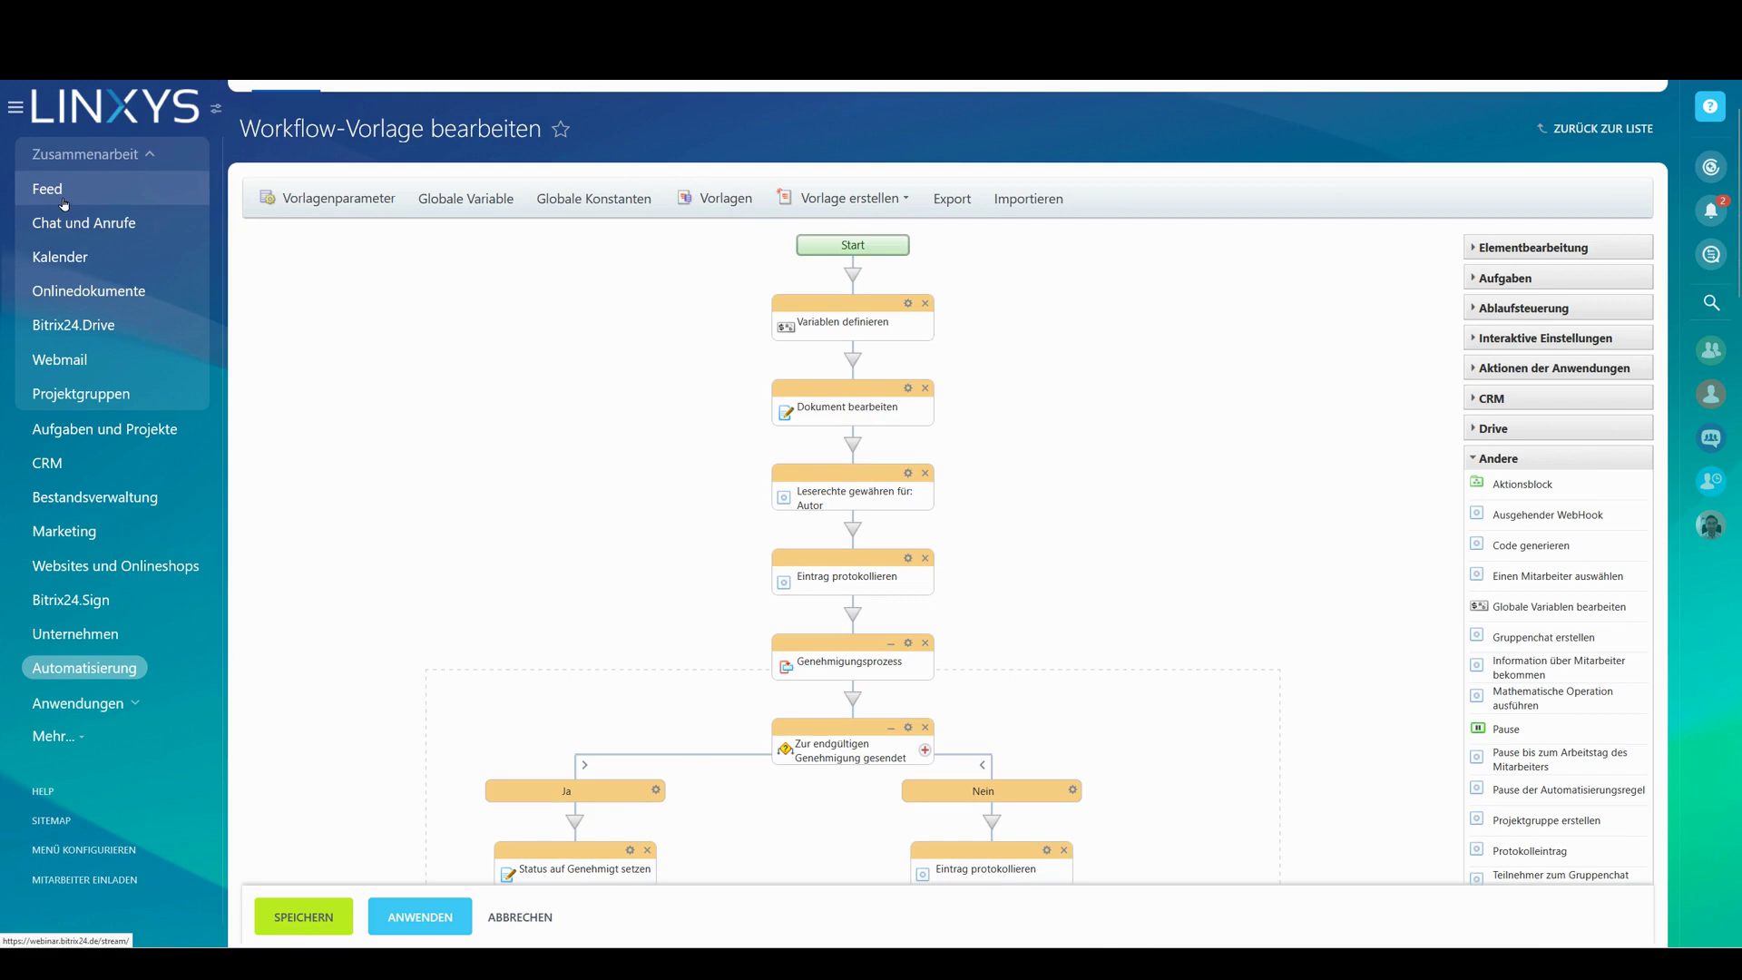
# View the Abwesenheitsantrag form from the Feed's workflows, then go to Mein Drive in Bitrix24.Drive
pyautogui.click(64, 202)
pyautogui.click(635, 161)
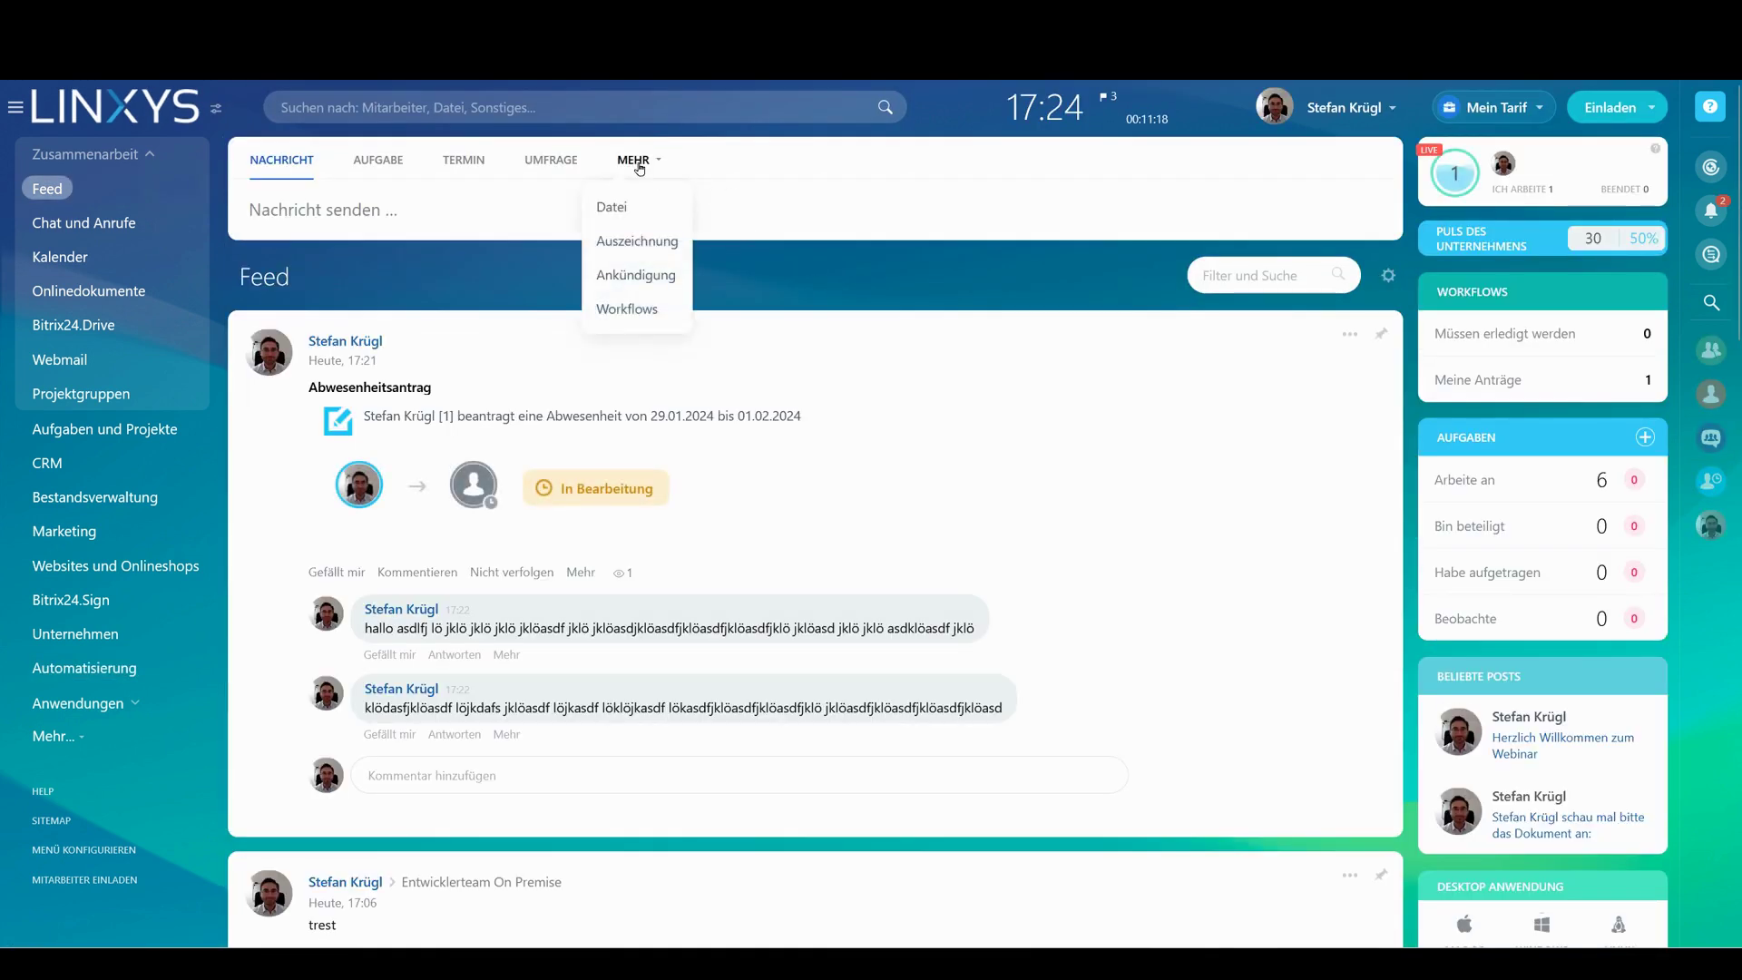
pyautogui.click(646, 318)
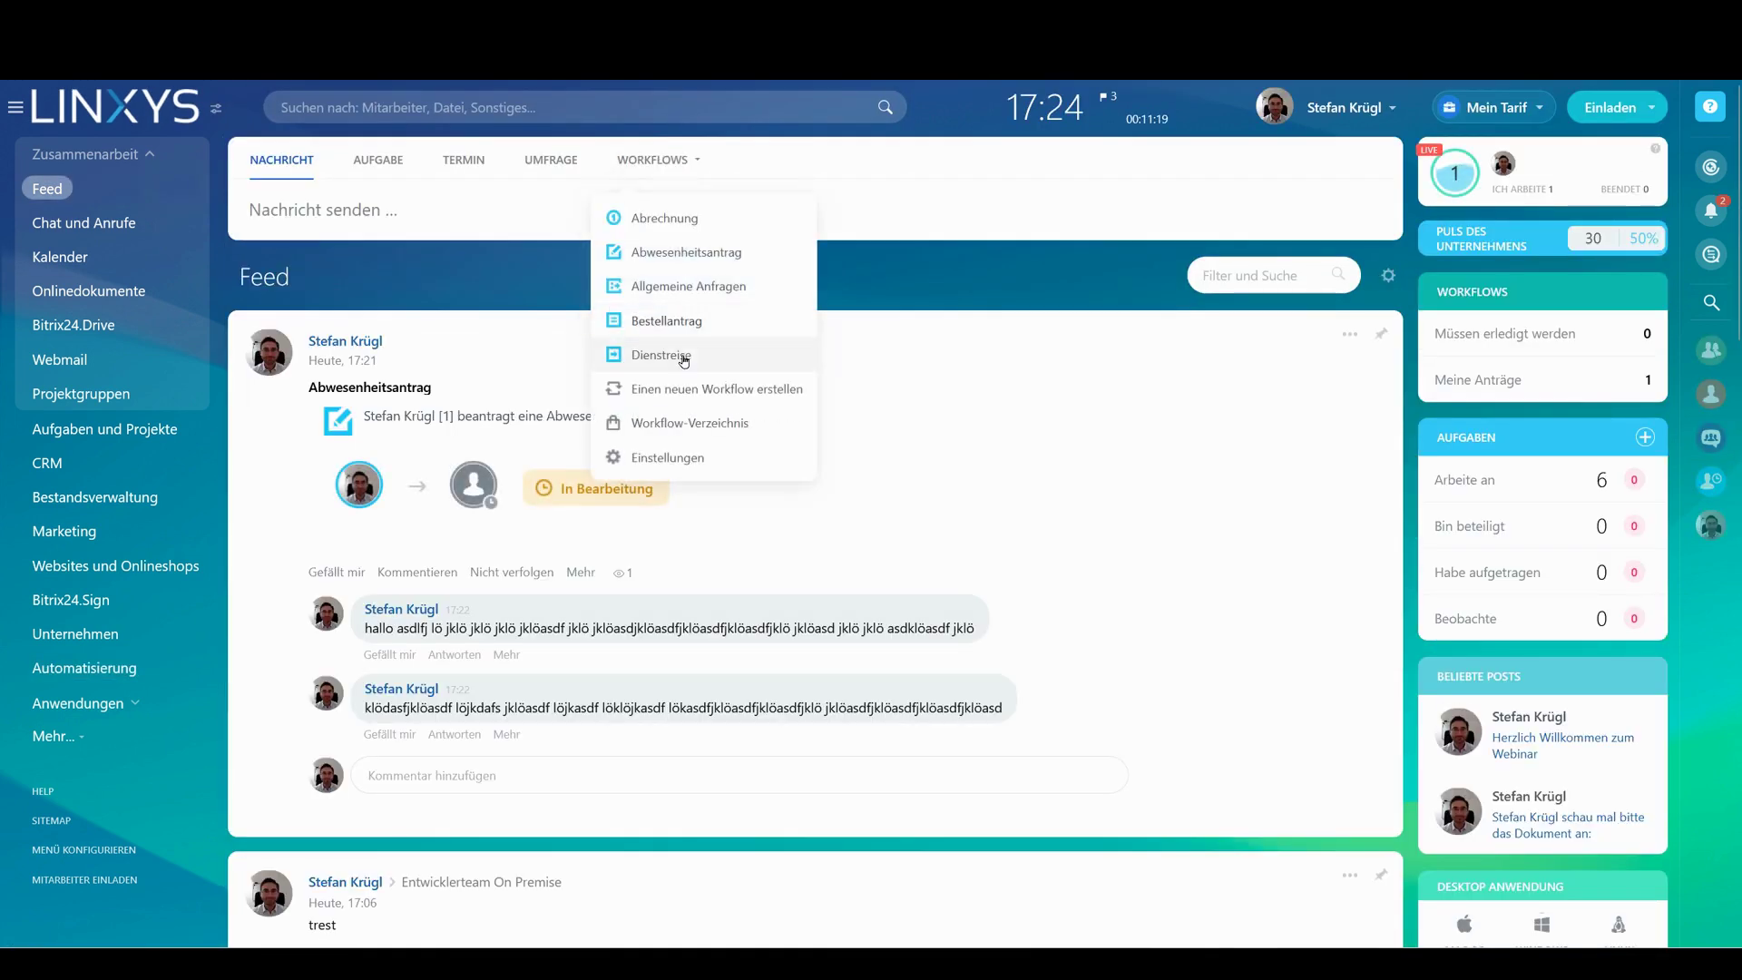
pyautogui.click(755, 264)
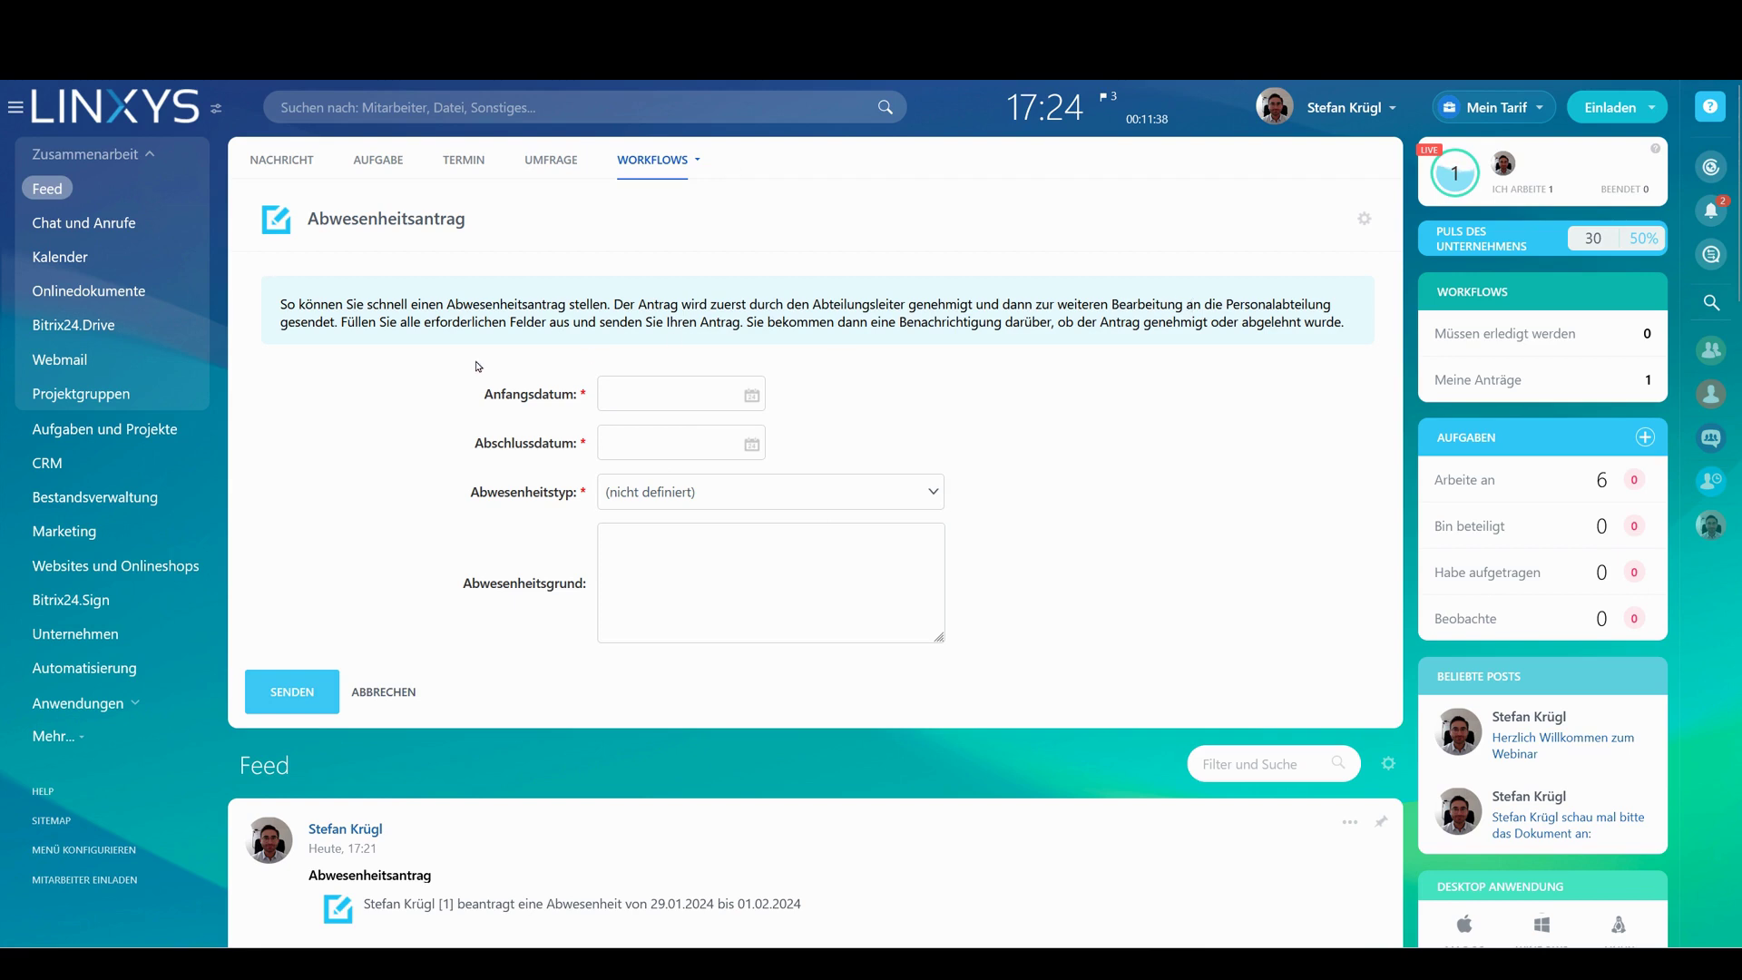
pyautogui.click(107, 333)
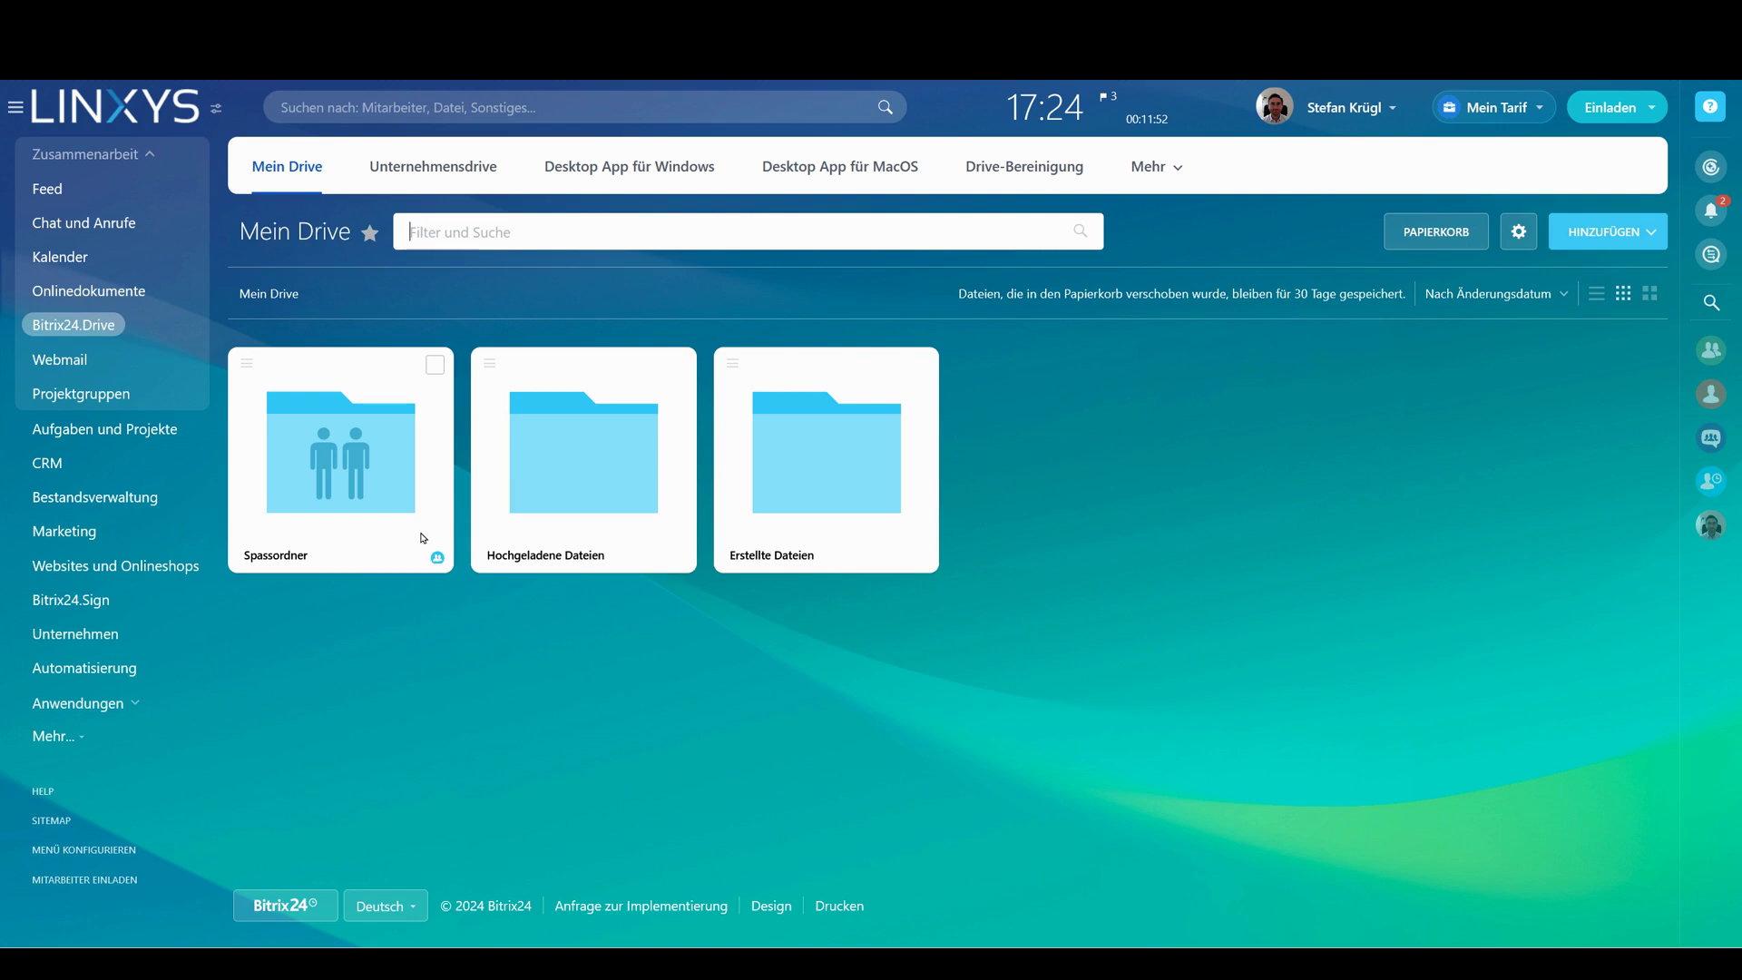
# Return to the Feed and list its workflow types under Mehr
pyautogui.click(91, 190)
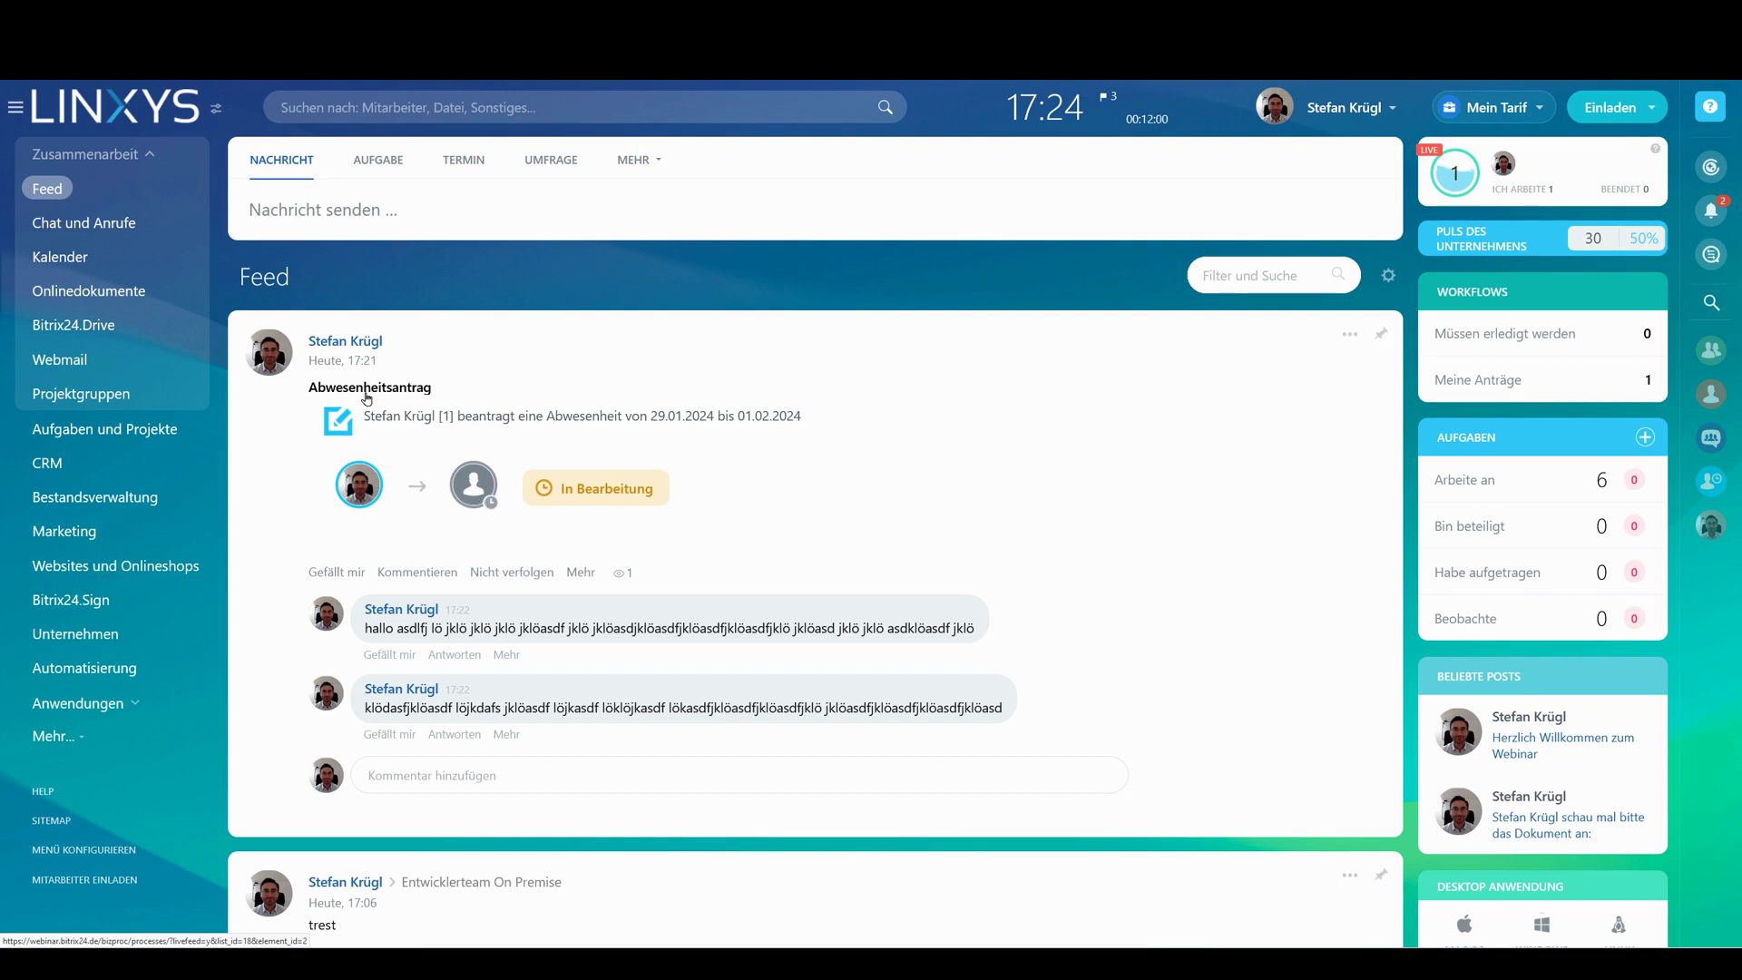
pyautogui.click(638, 160)
pyautogui.click(636, 311)
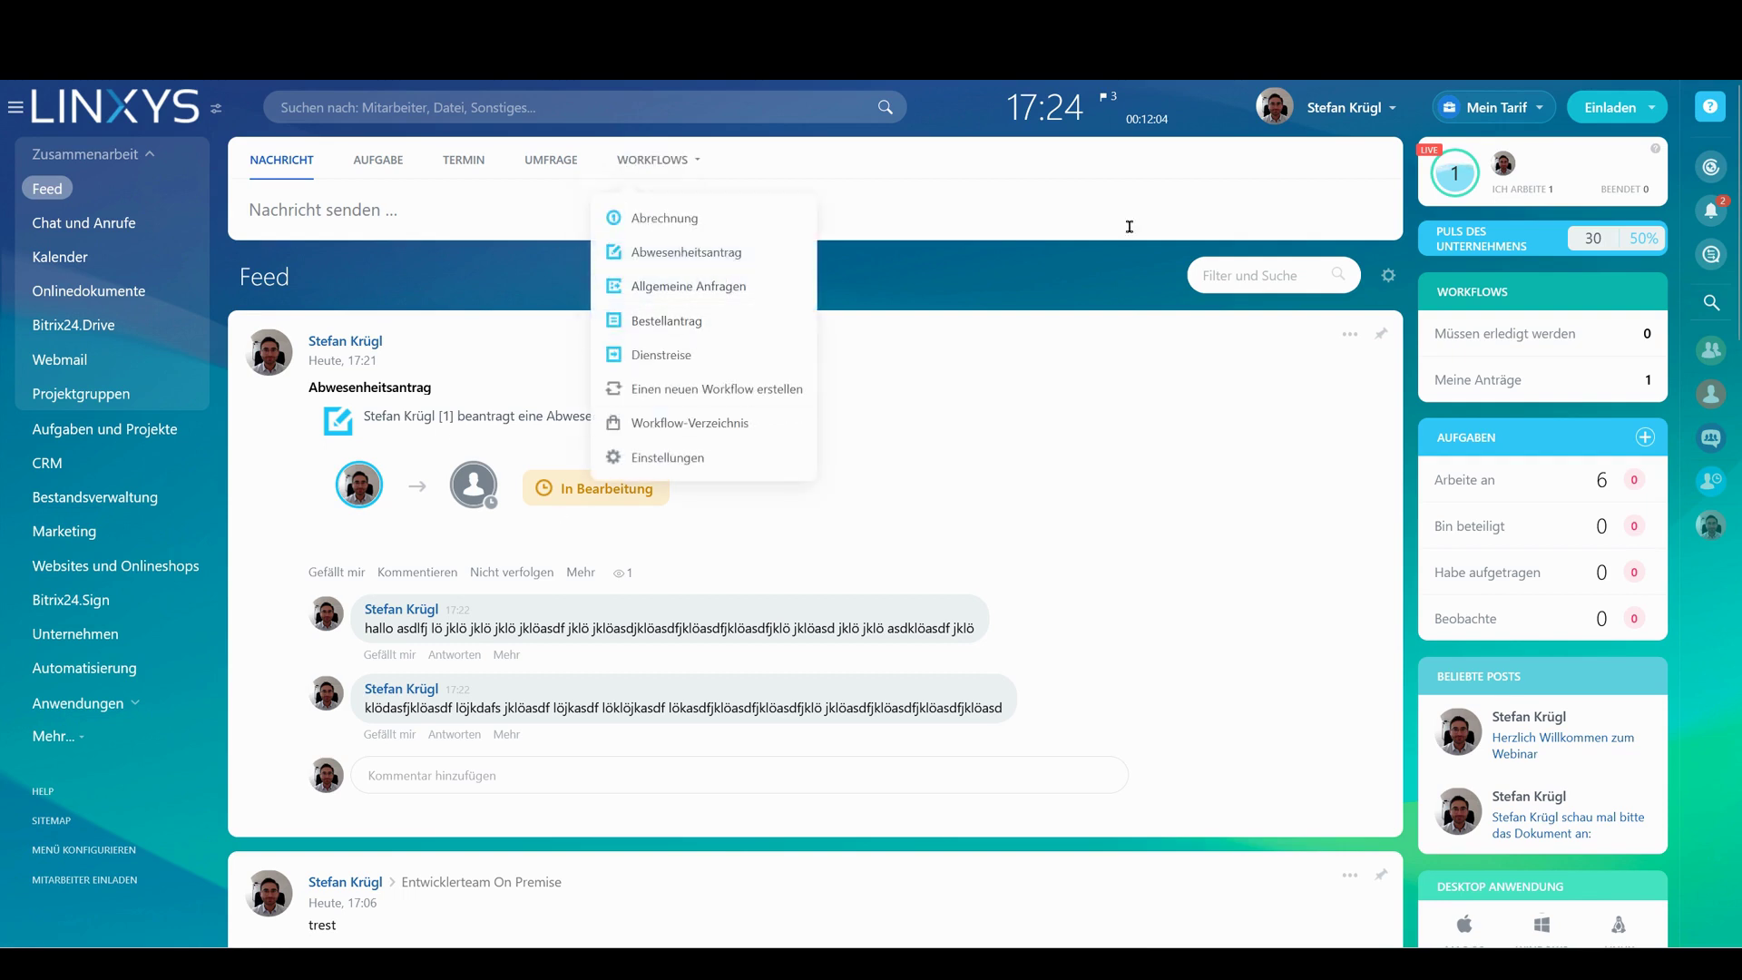
# Search the portal for 'arbeitszeit' to open the Arbeitszeit working-time report
pyautogui.click(589, 107)
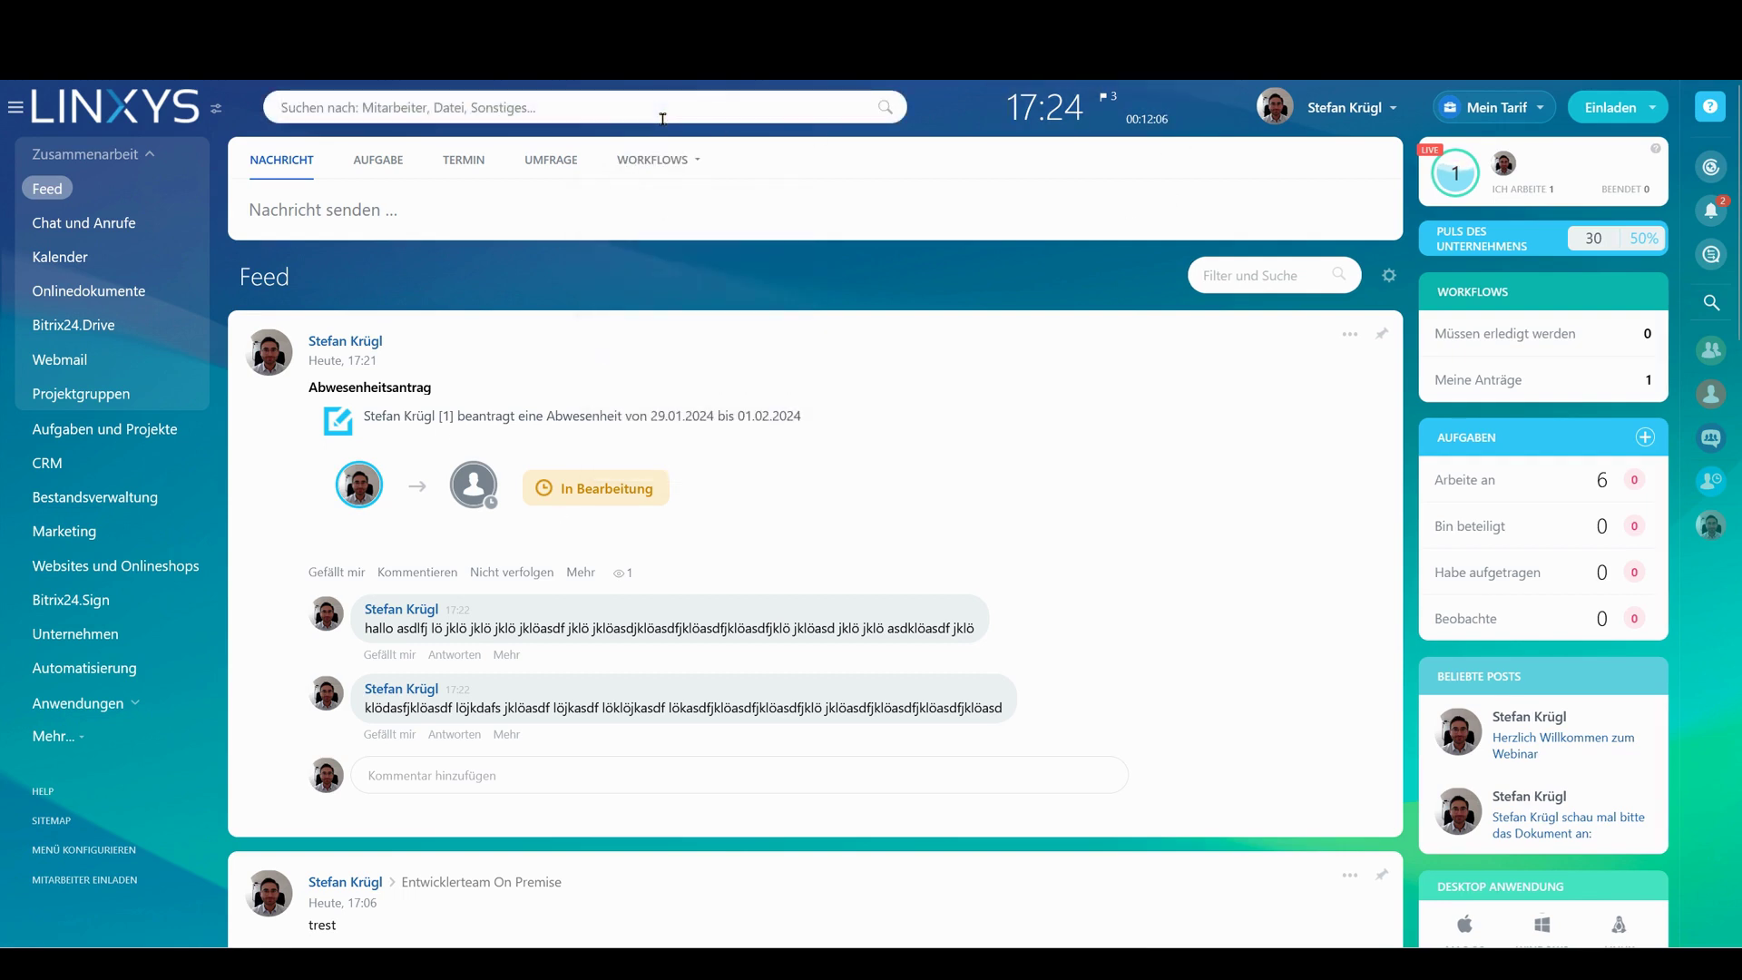
pyautogui.write('arbeitszeit')
pyautogui.press('Return')
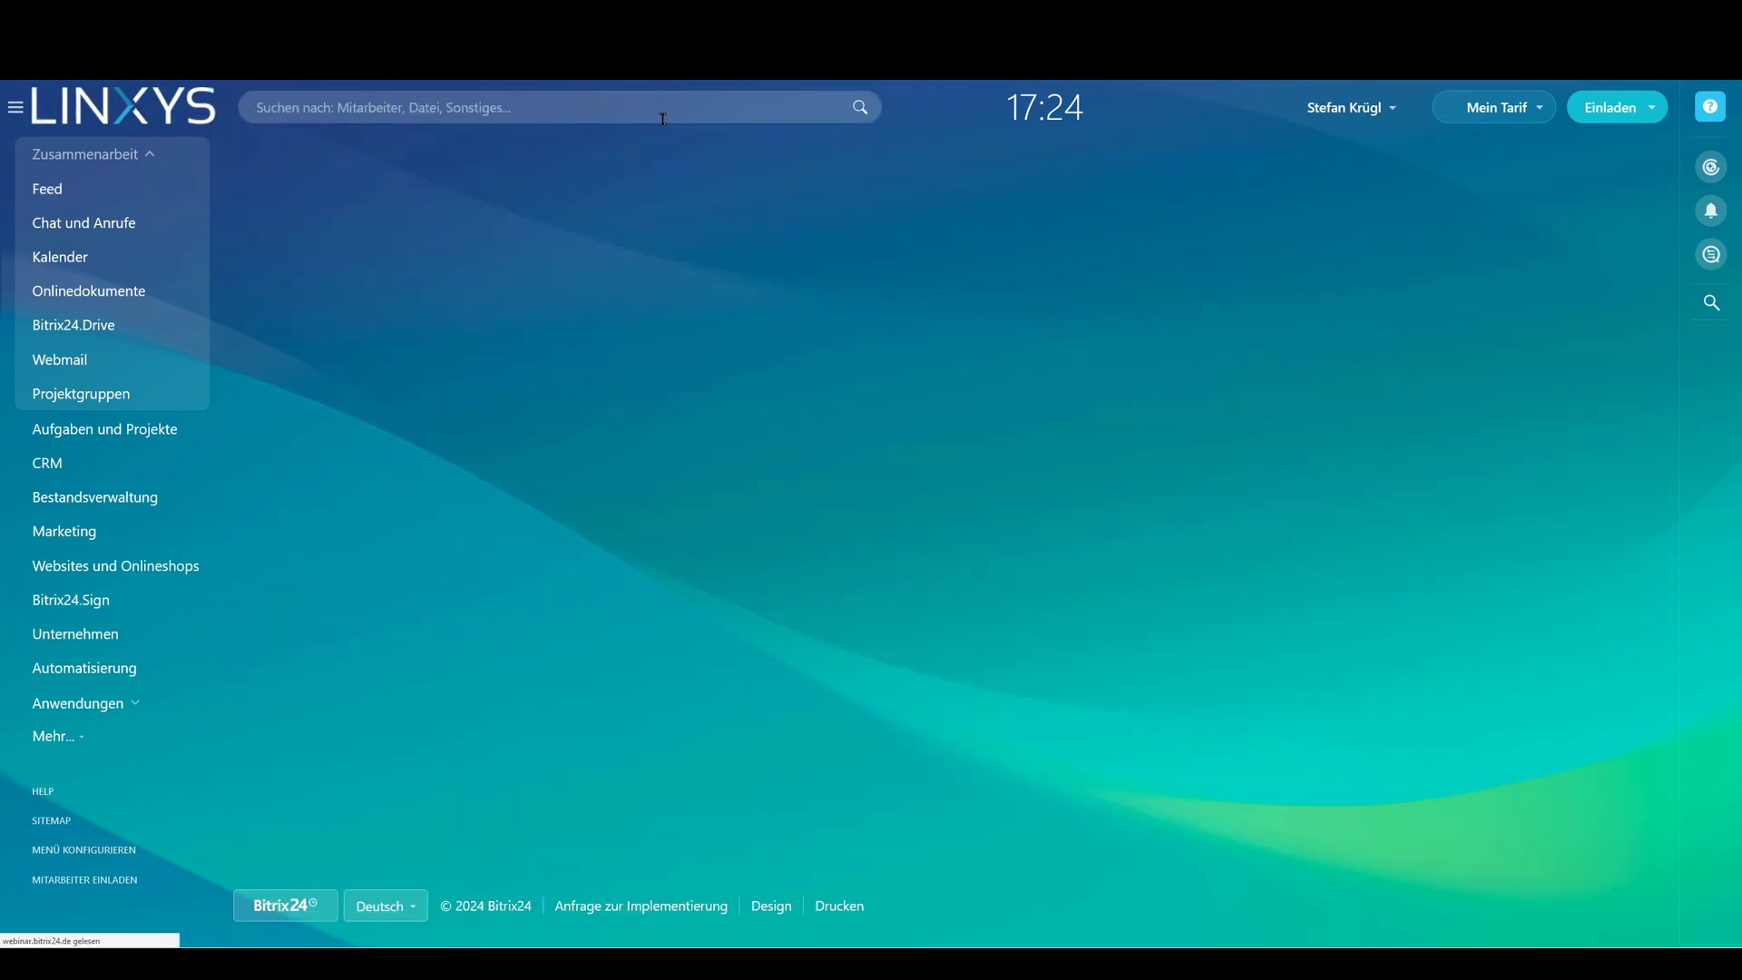
# Browse the January Arbeitszeit timesheet and shift it to earlier dates
pyautogui.click(626, 166)
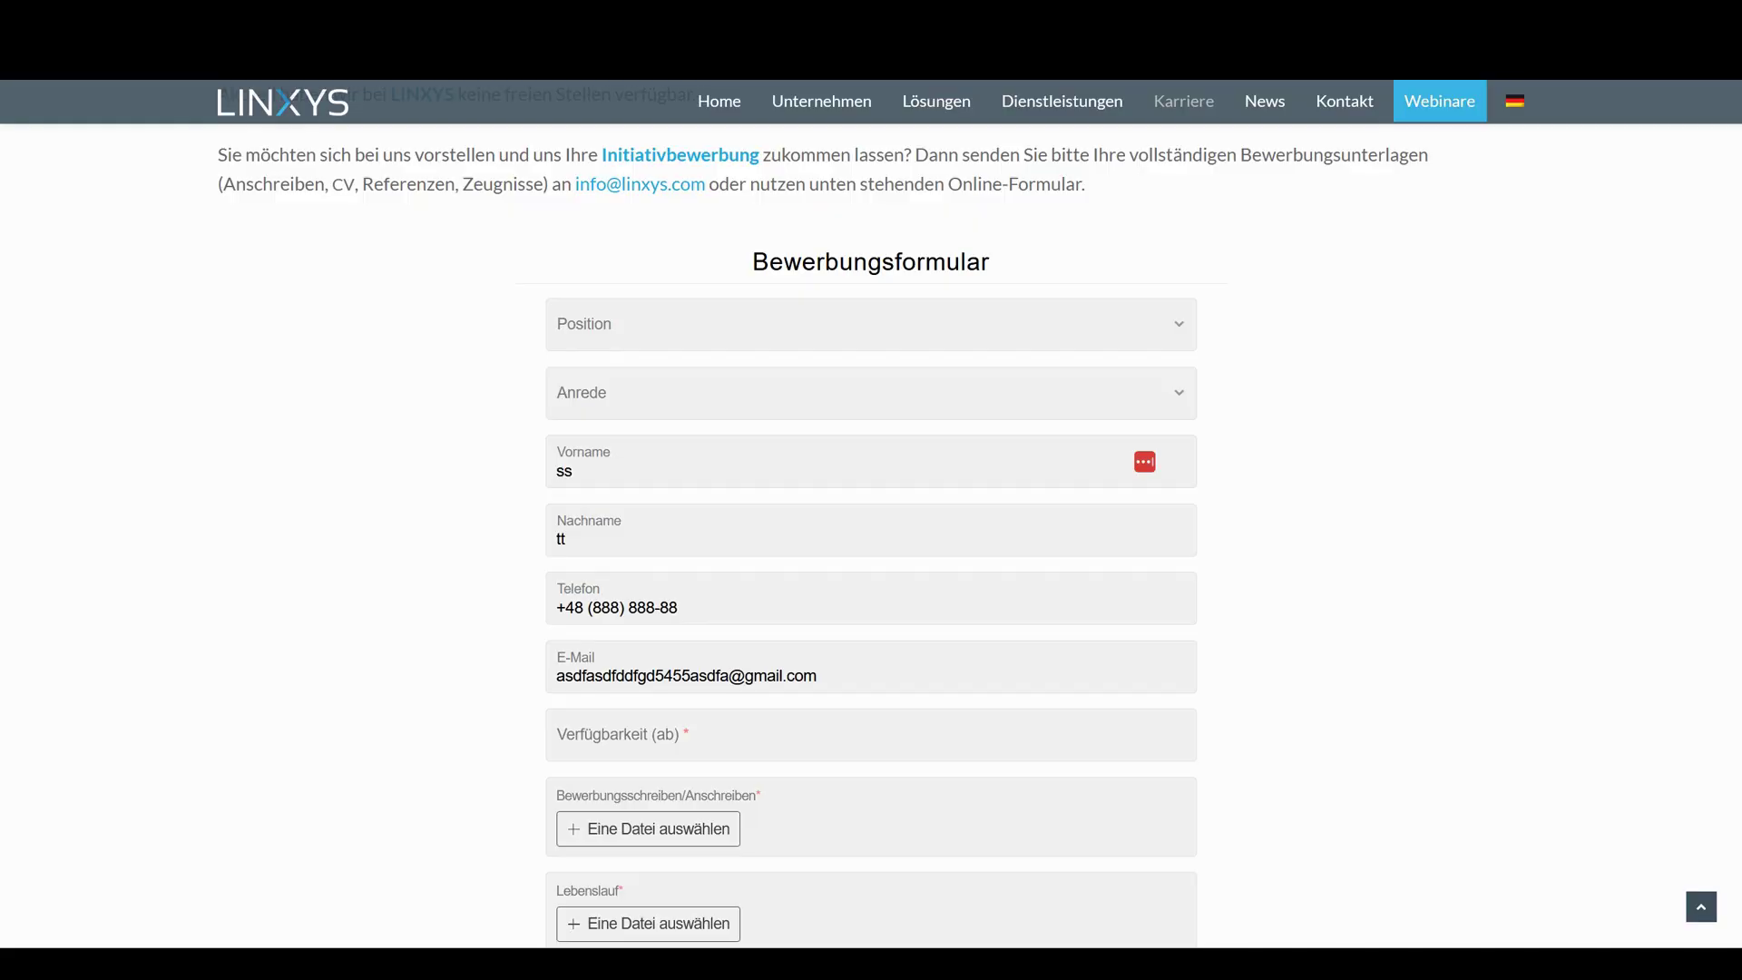
pyautogui.scroll(-3, 726, 299)
pyautogui.scroll(2, 775, 405)
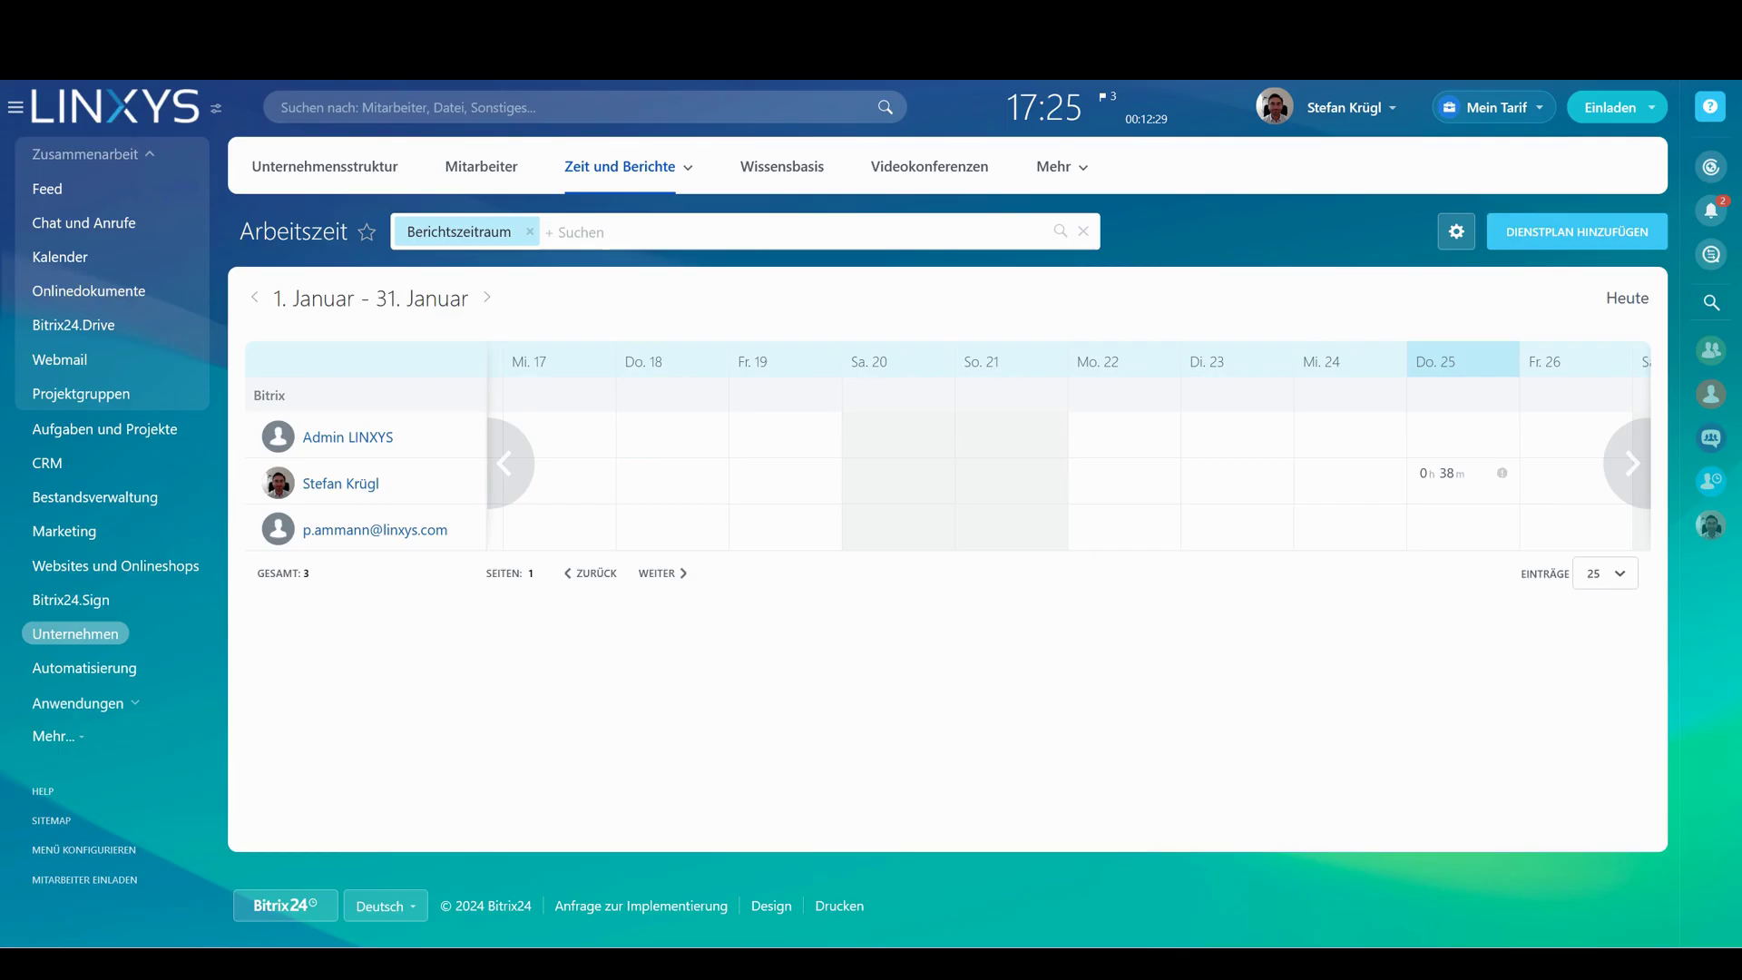
pyautogui.middleClick(1171, 501)
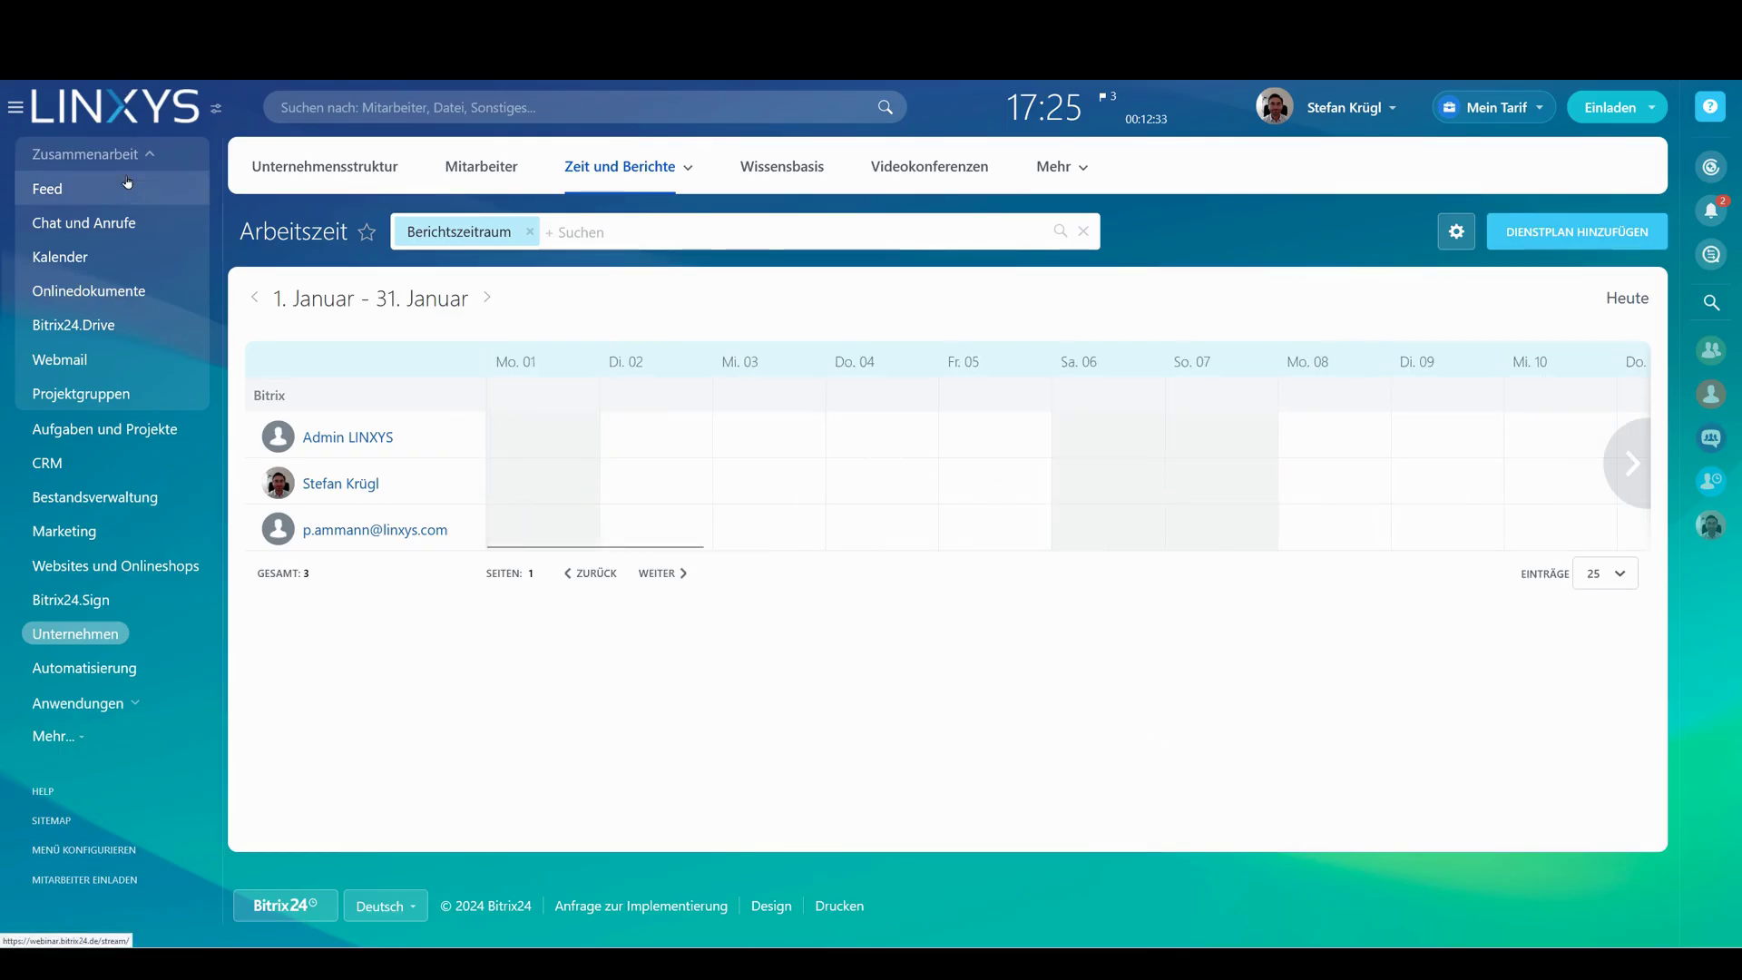
# Return to the Feed, expand the webinar comment's full text, and activate the global search bar
pyautogui.click(128, 186)
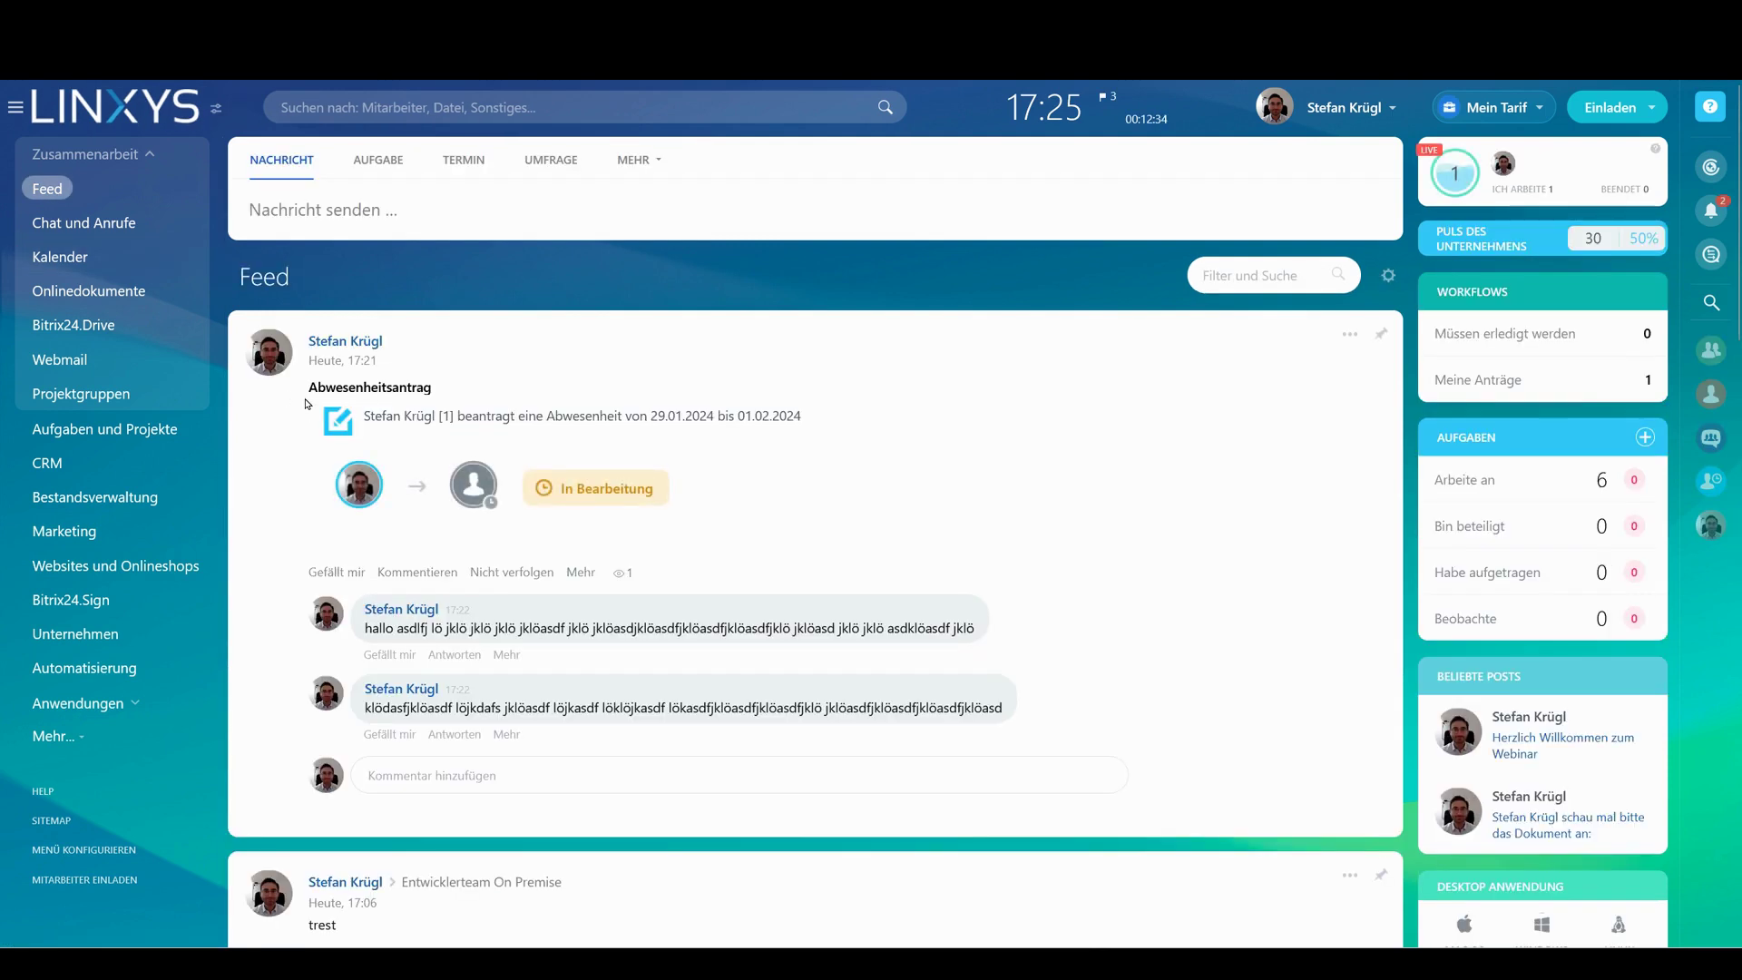
pyautogui.scroll(-15, 823, 205)
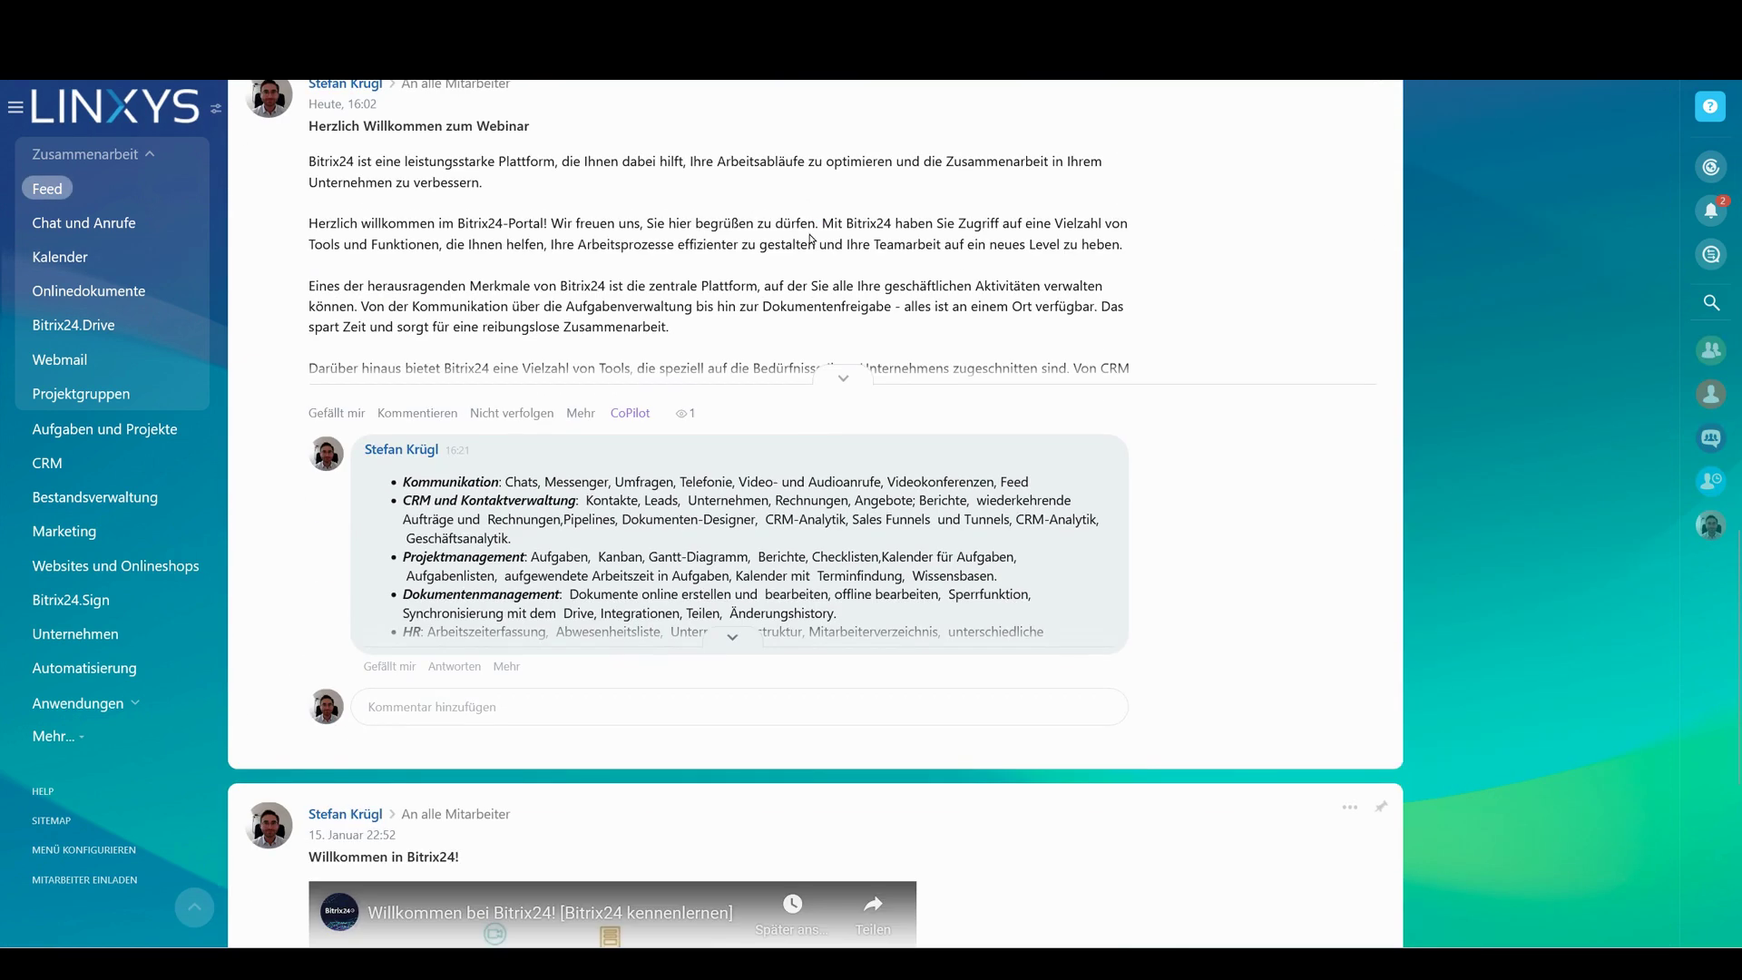
pyautogui.click(732, 637)
pyautogui.moveTo(405, 672); pyautogui.dragTo(714, 686)
pyautogui.scroll(10, 520, 440)
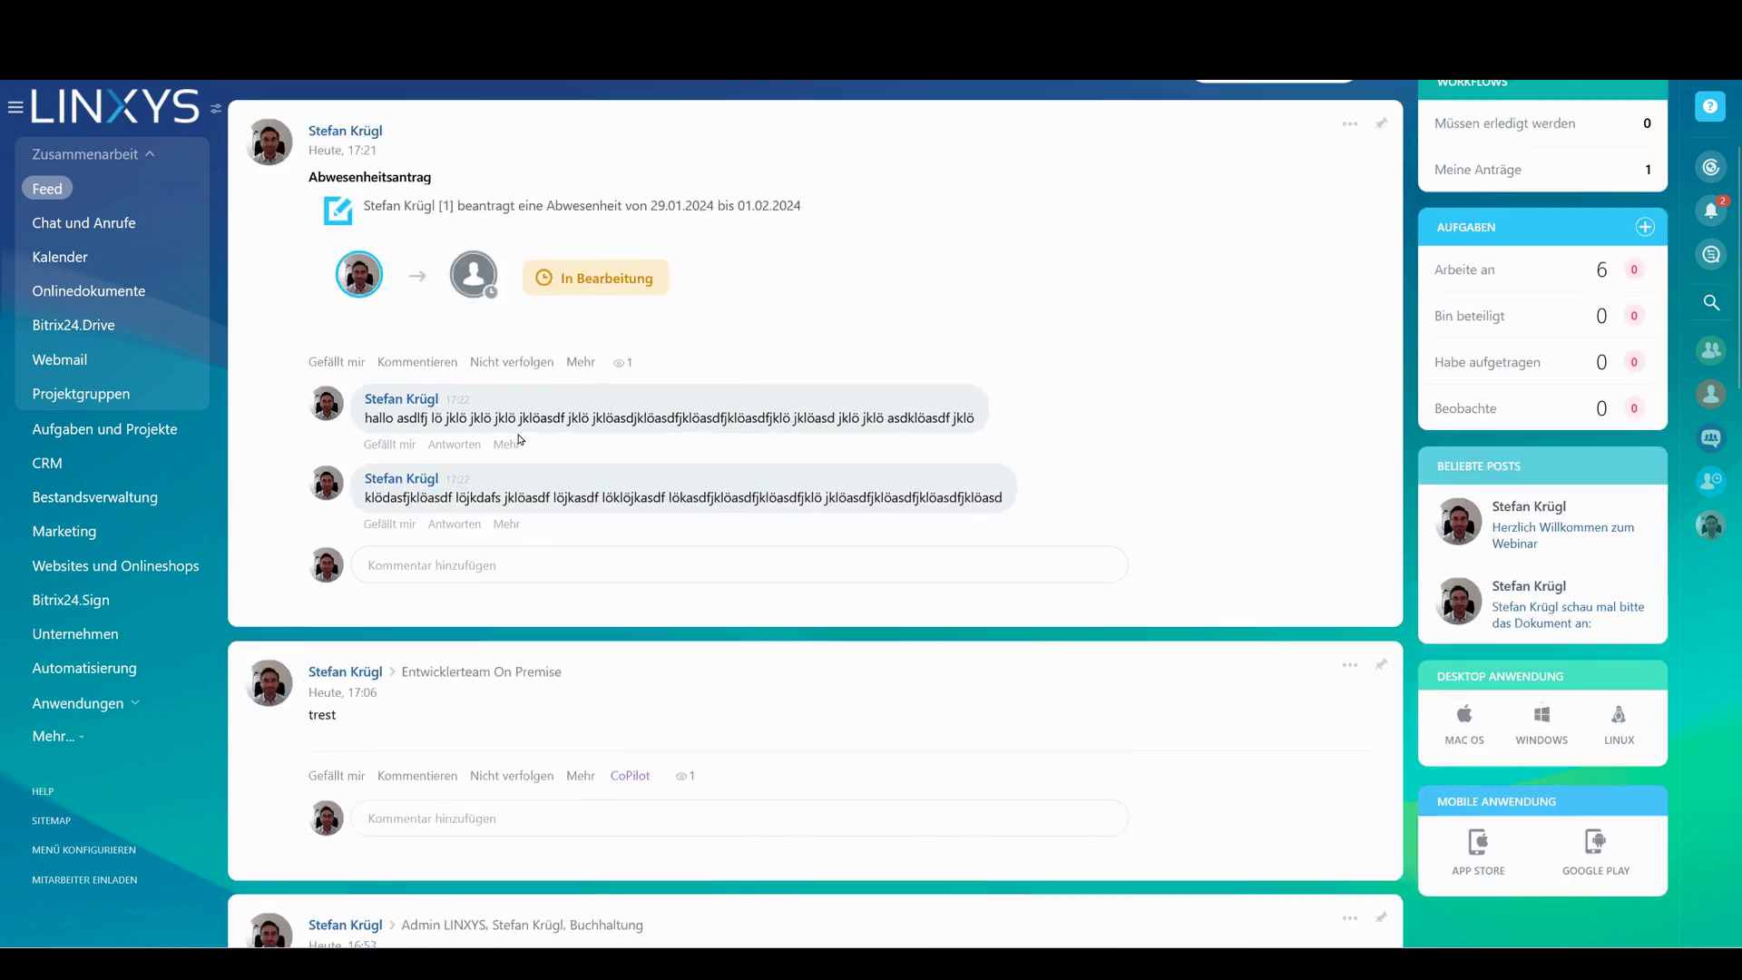
pyautogui.scroll(3, 520, 439)
pyautogui.click(487, 106)
# Search the portal for 'contact' to open the Contact Center, then close it
pyautogui.write('contact')
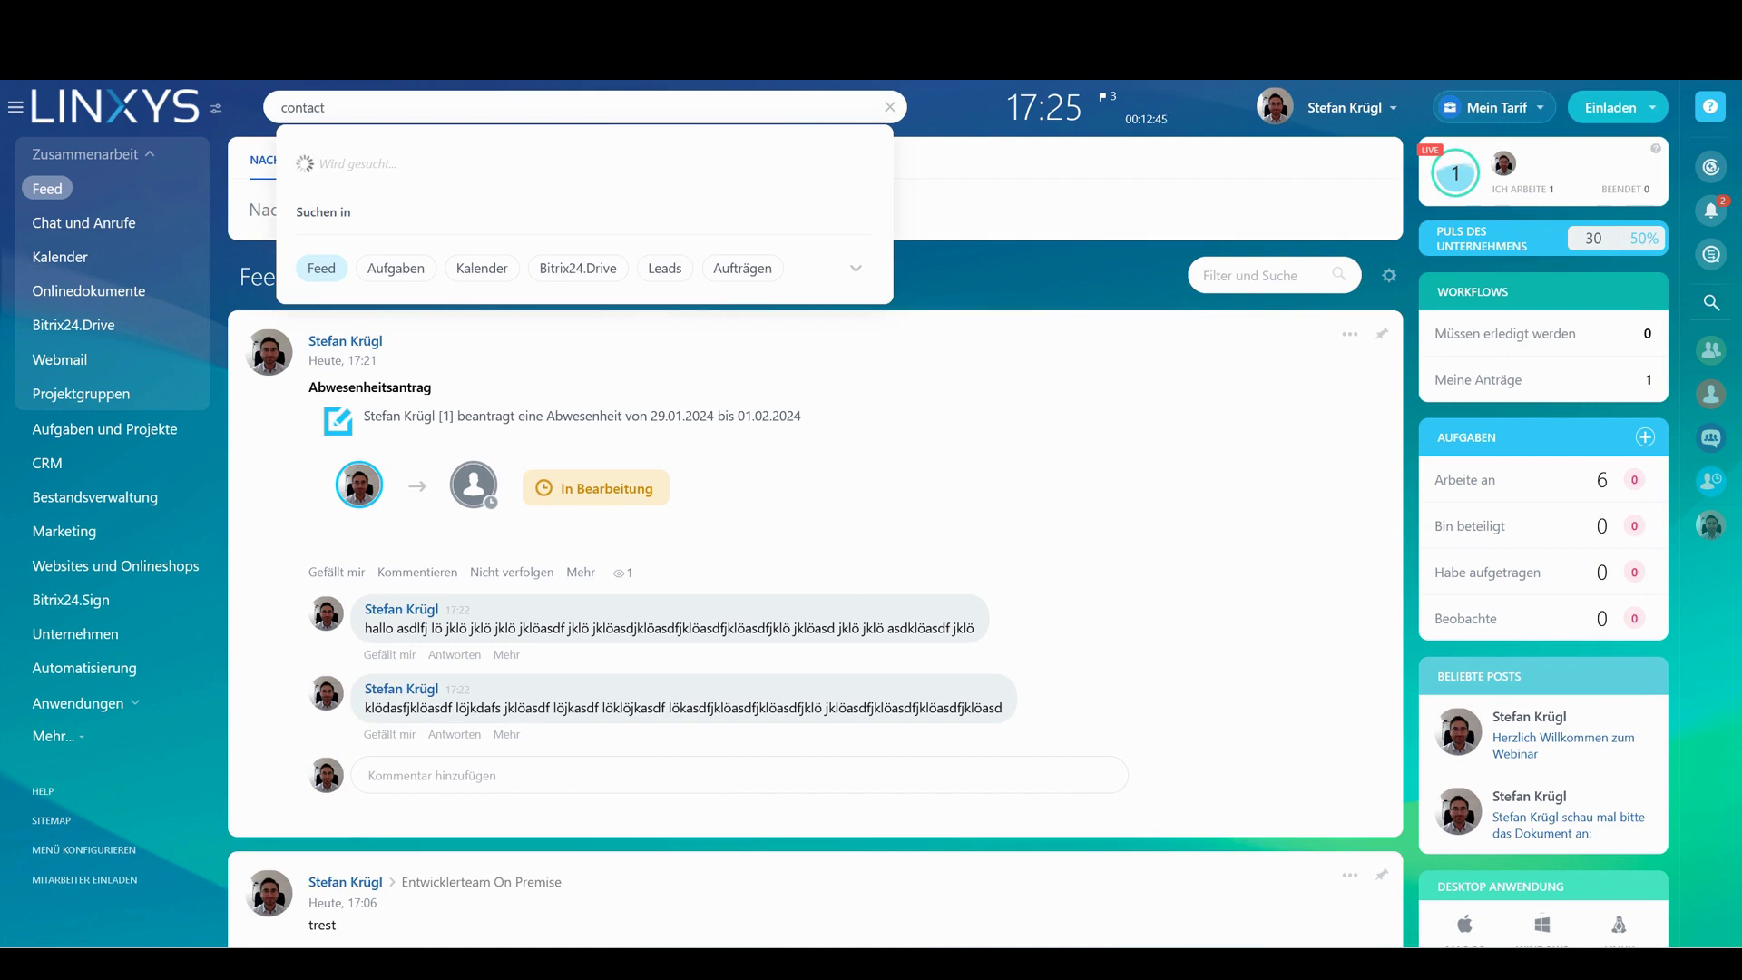
pyautogui.press('Return')
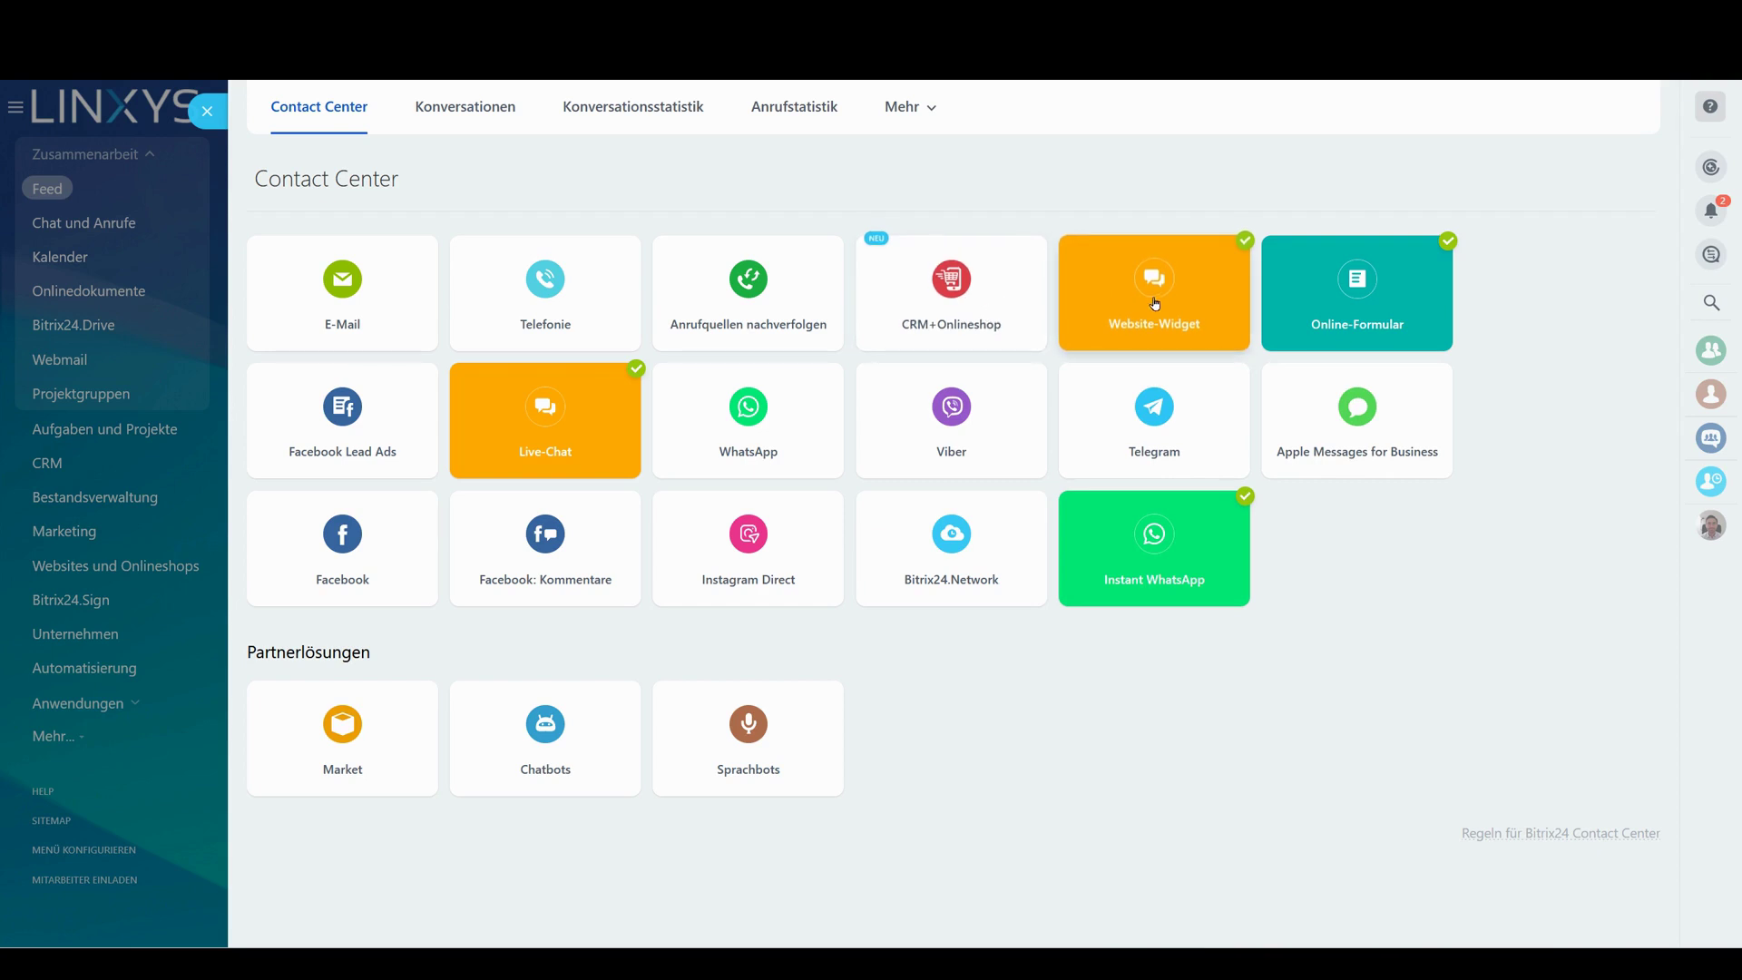
pyautogui.click(217, 115)
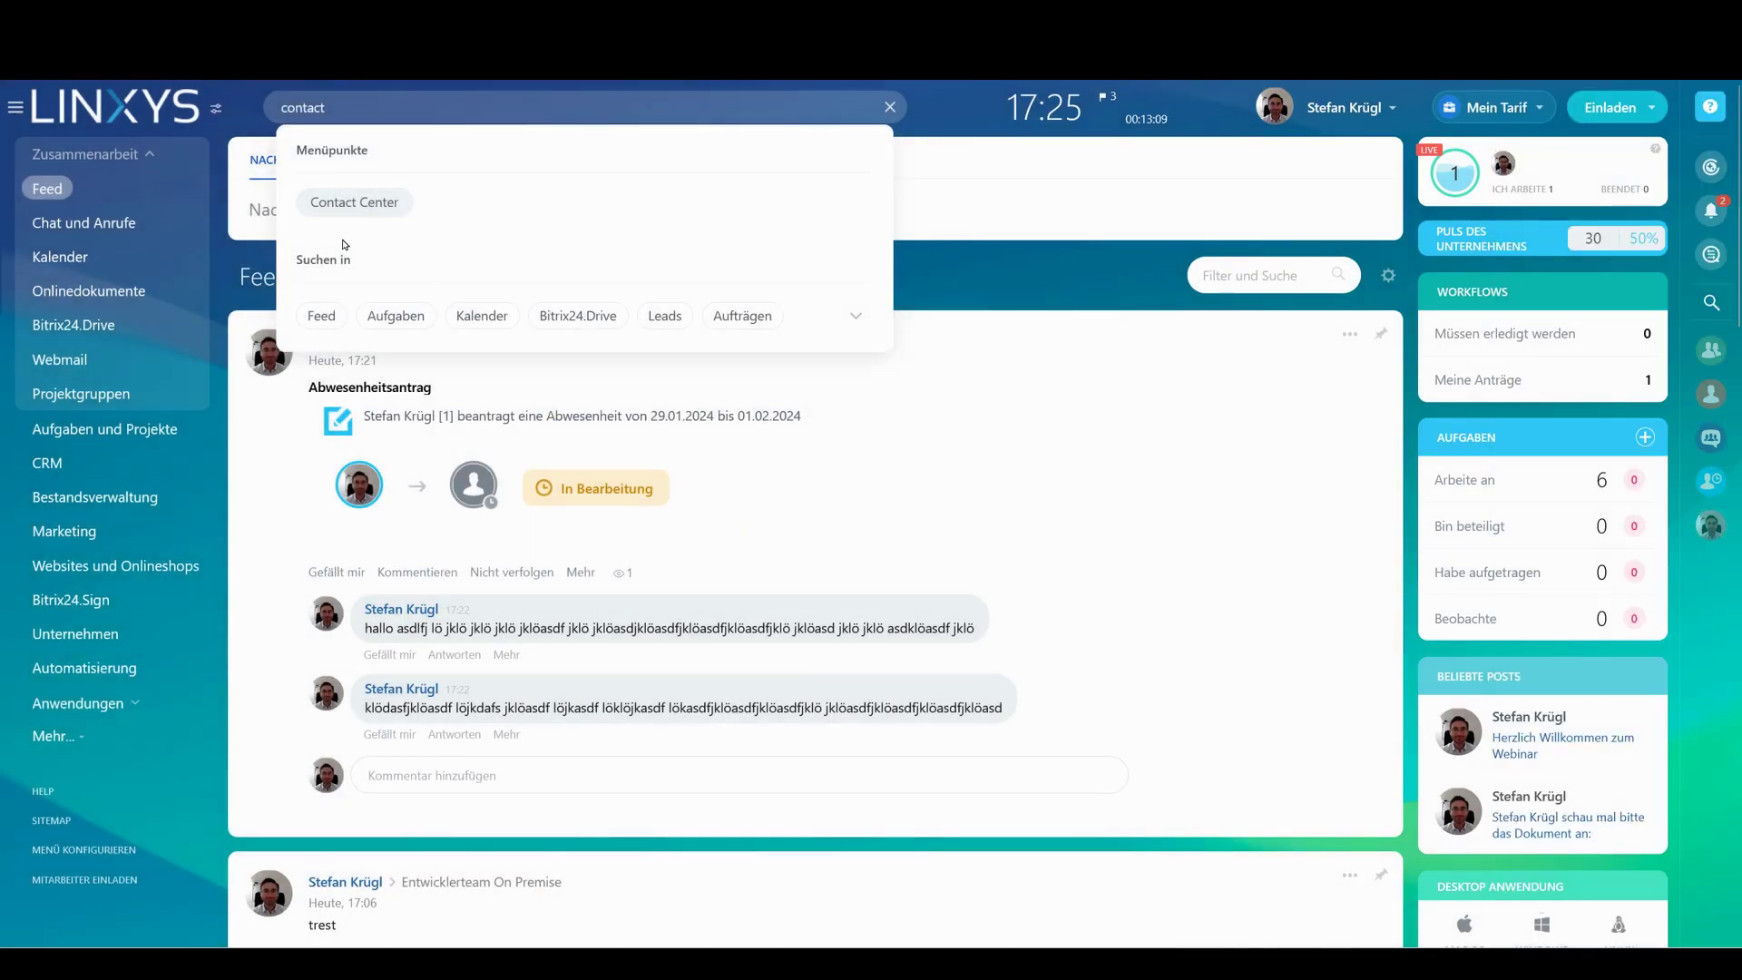
# Replace the search term with the beginning of the contact's surname to find the CRM contact
pyautogui.click(929, 278)
pyautogui.doubleClick(302, 107)
pyautogui.write('müll')
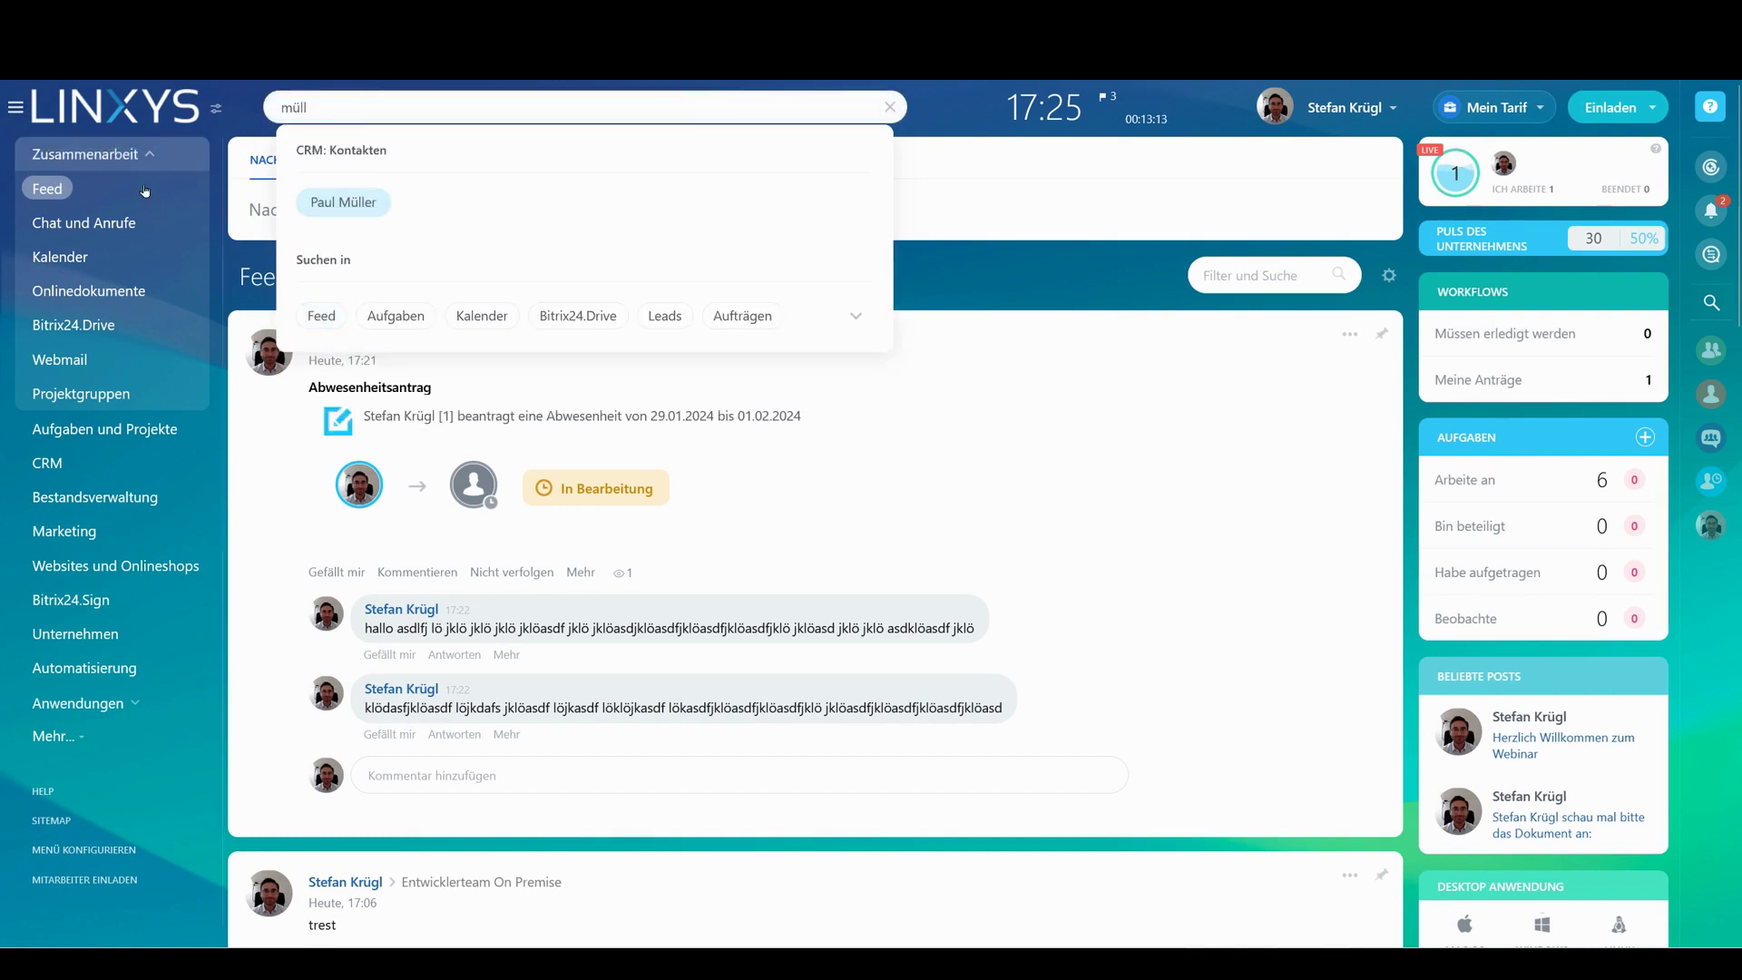
# Edit the found CRM contact to add a business phone number and a Facebook messenger handle, then save
pyautogui.click(336, 199)
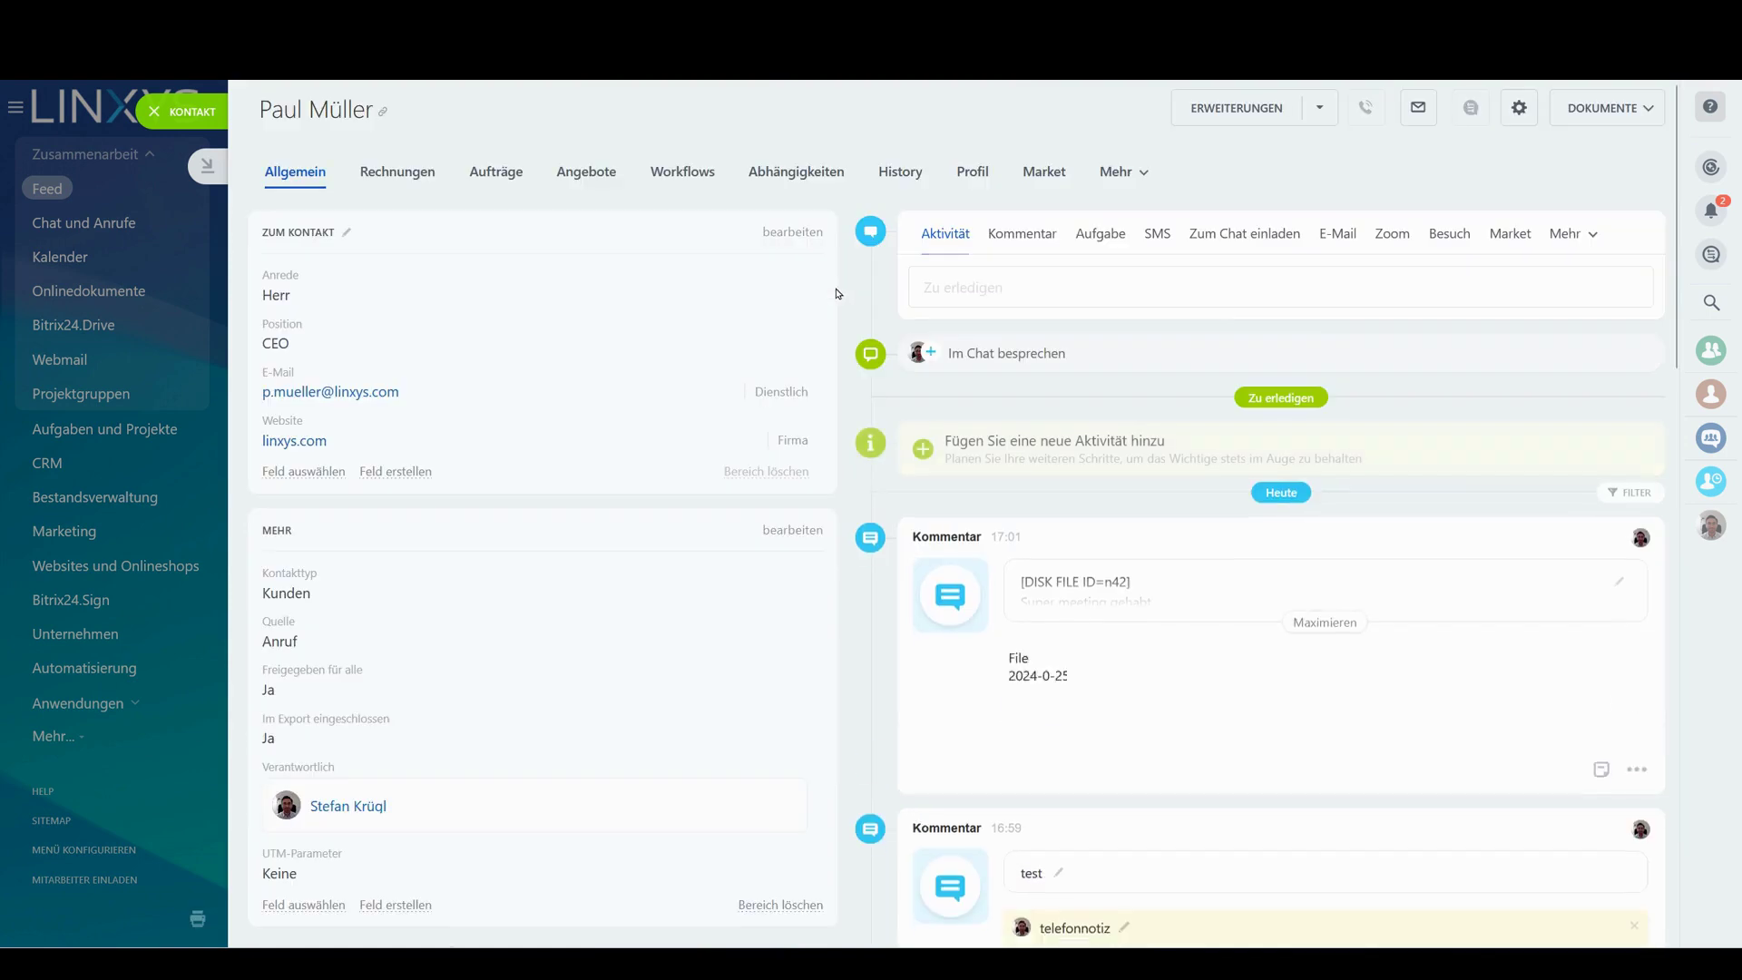
pyautogui.click(789, 234)
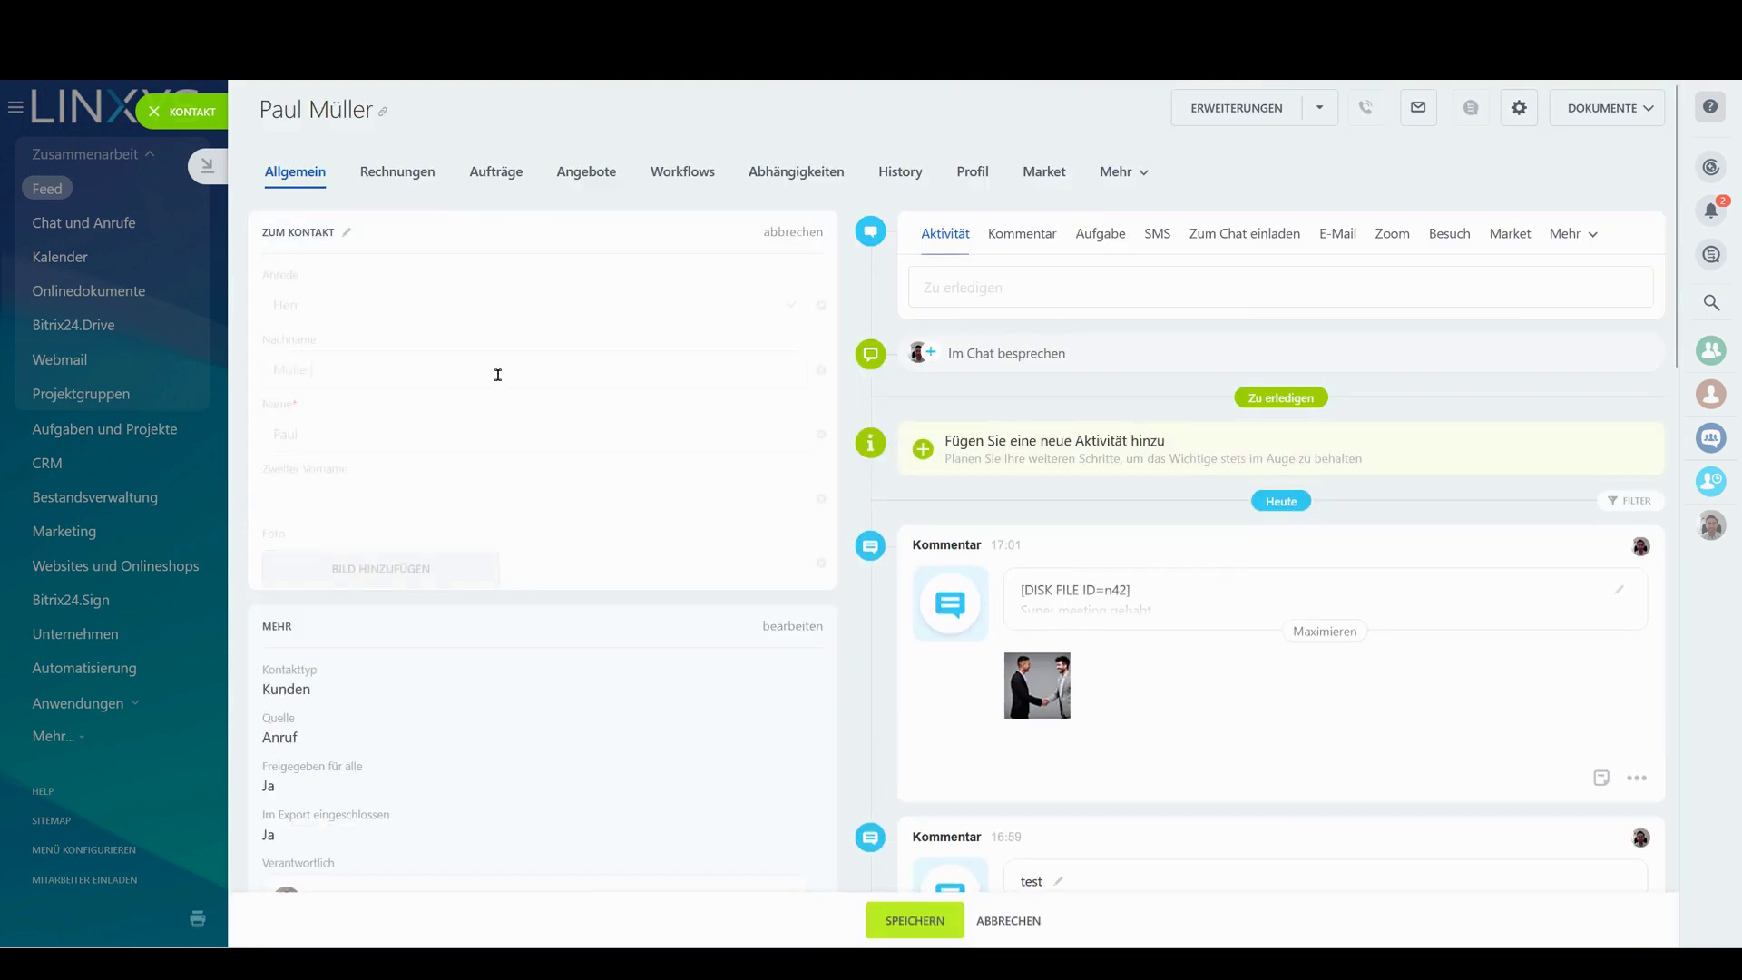
pyautogui.scroll(-3, 584, 292)
pyautogui.click(402, 473)
pyautogui.write('11111')
pyautogui.scroll(-2, 453, 635)
pyautogui.click(397, 647)
pyautogui.write('@asödlkfj')
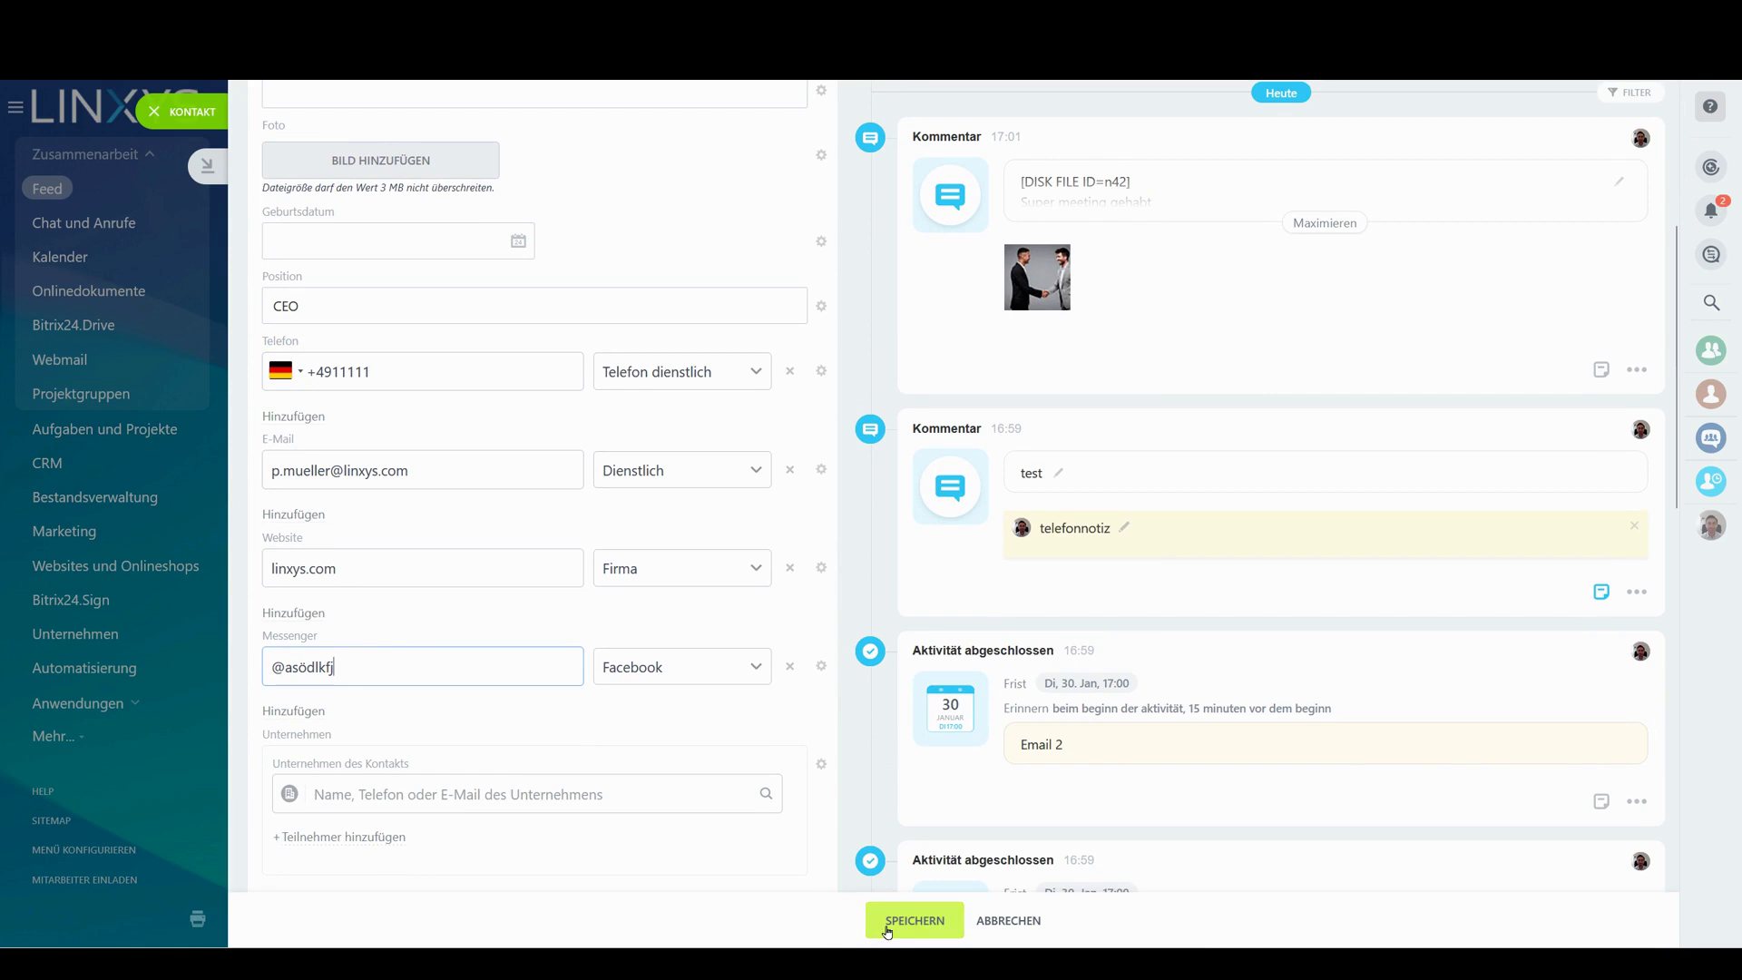
pyautogui.click(894, 920)
# Inspect the saved messenger handle and its link on the contact card
pyautogui.scroll(5, 379, 546)
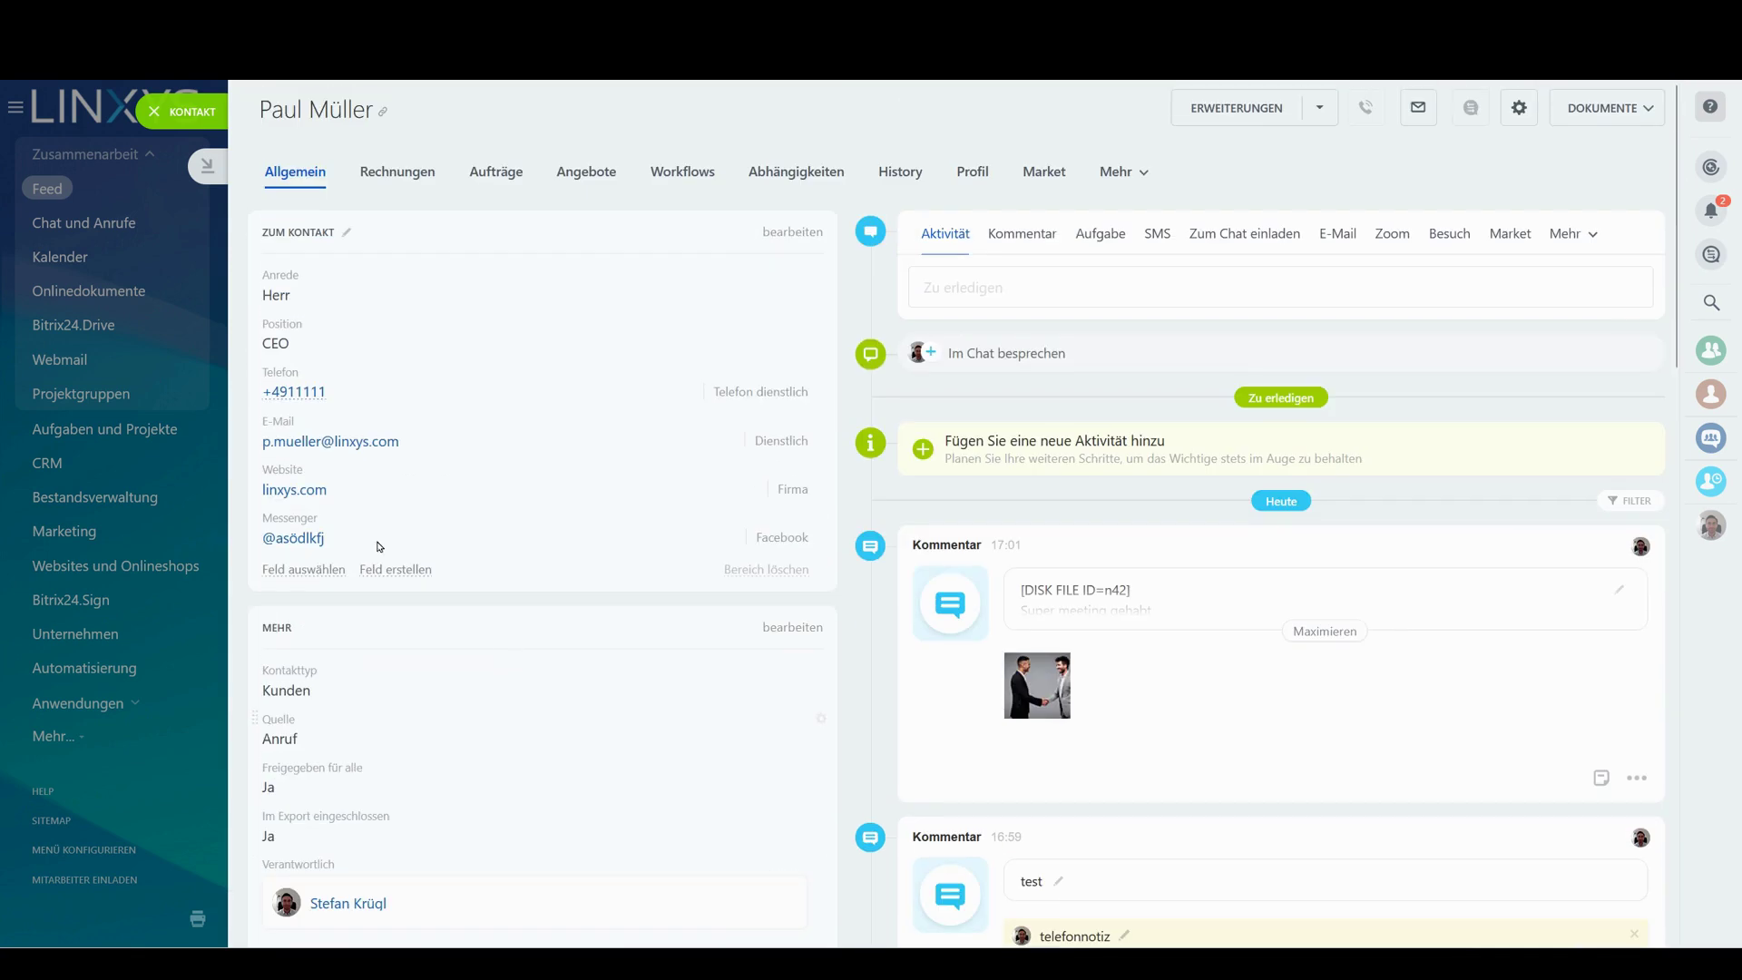
pyautogui.tripleClick(313, 539)
pyautogui.click(300, 544)
pyautogui.click(869, 506)
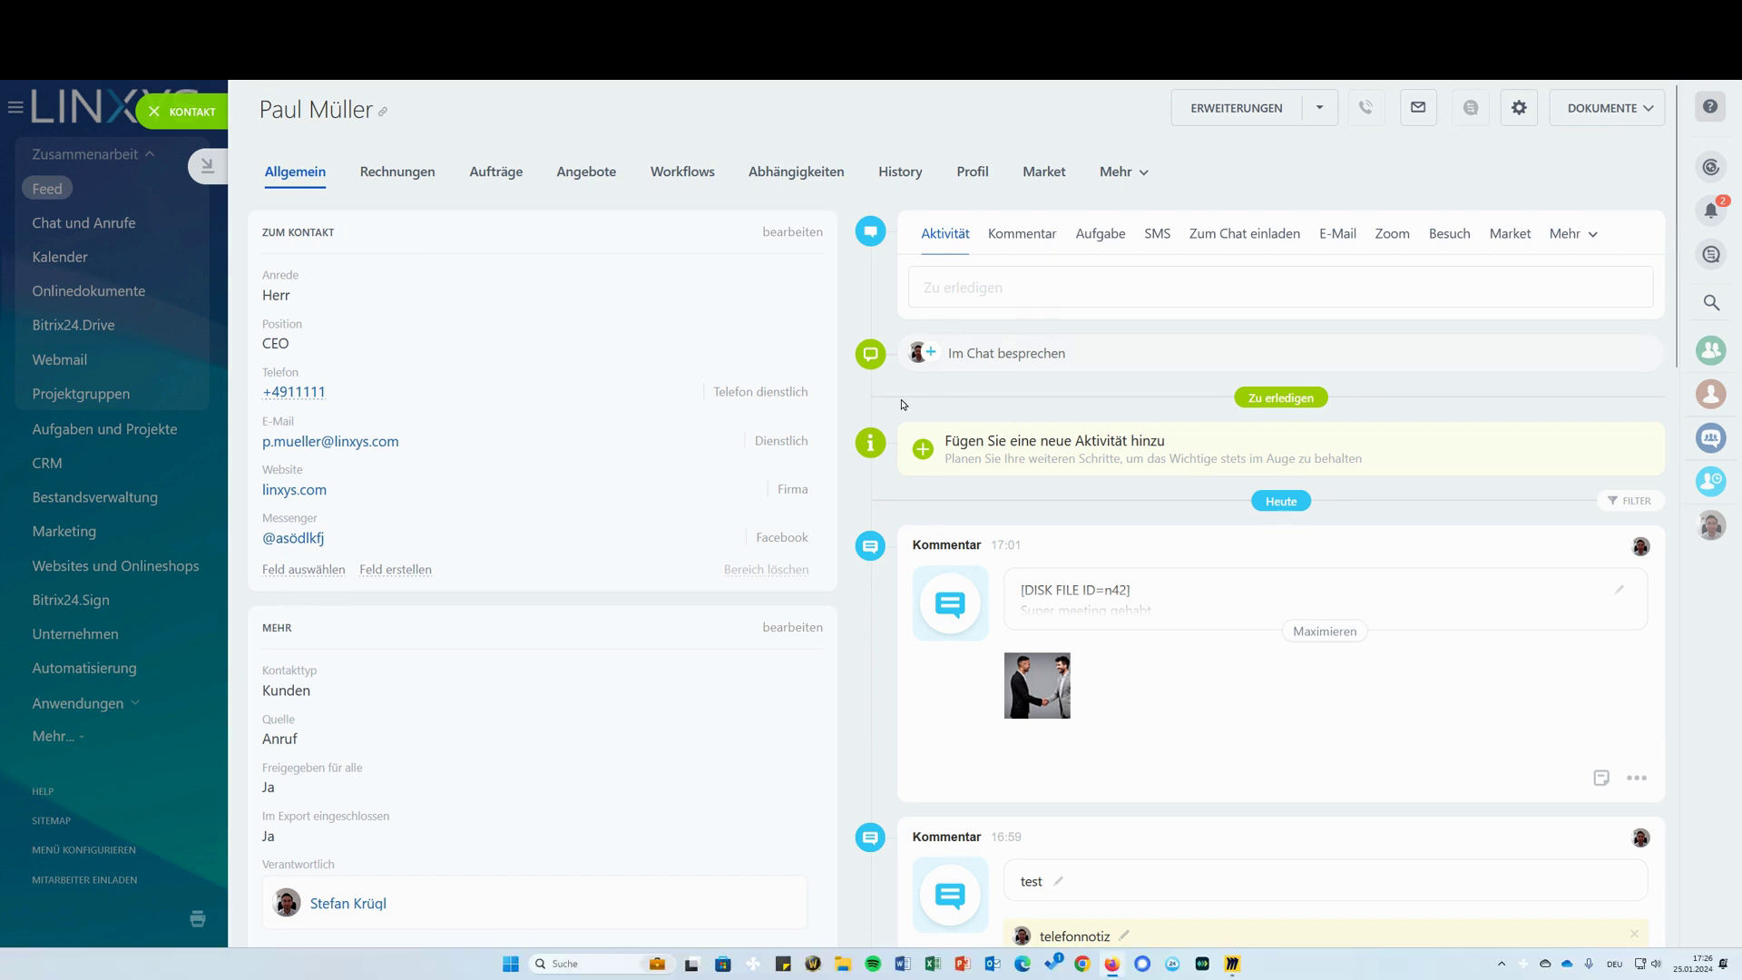
# Start a chat about the contact, send 'hallo aslkdfj', and close the chat
pyautogui.click(999, 354)
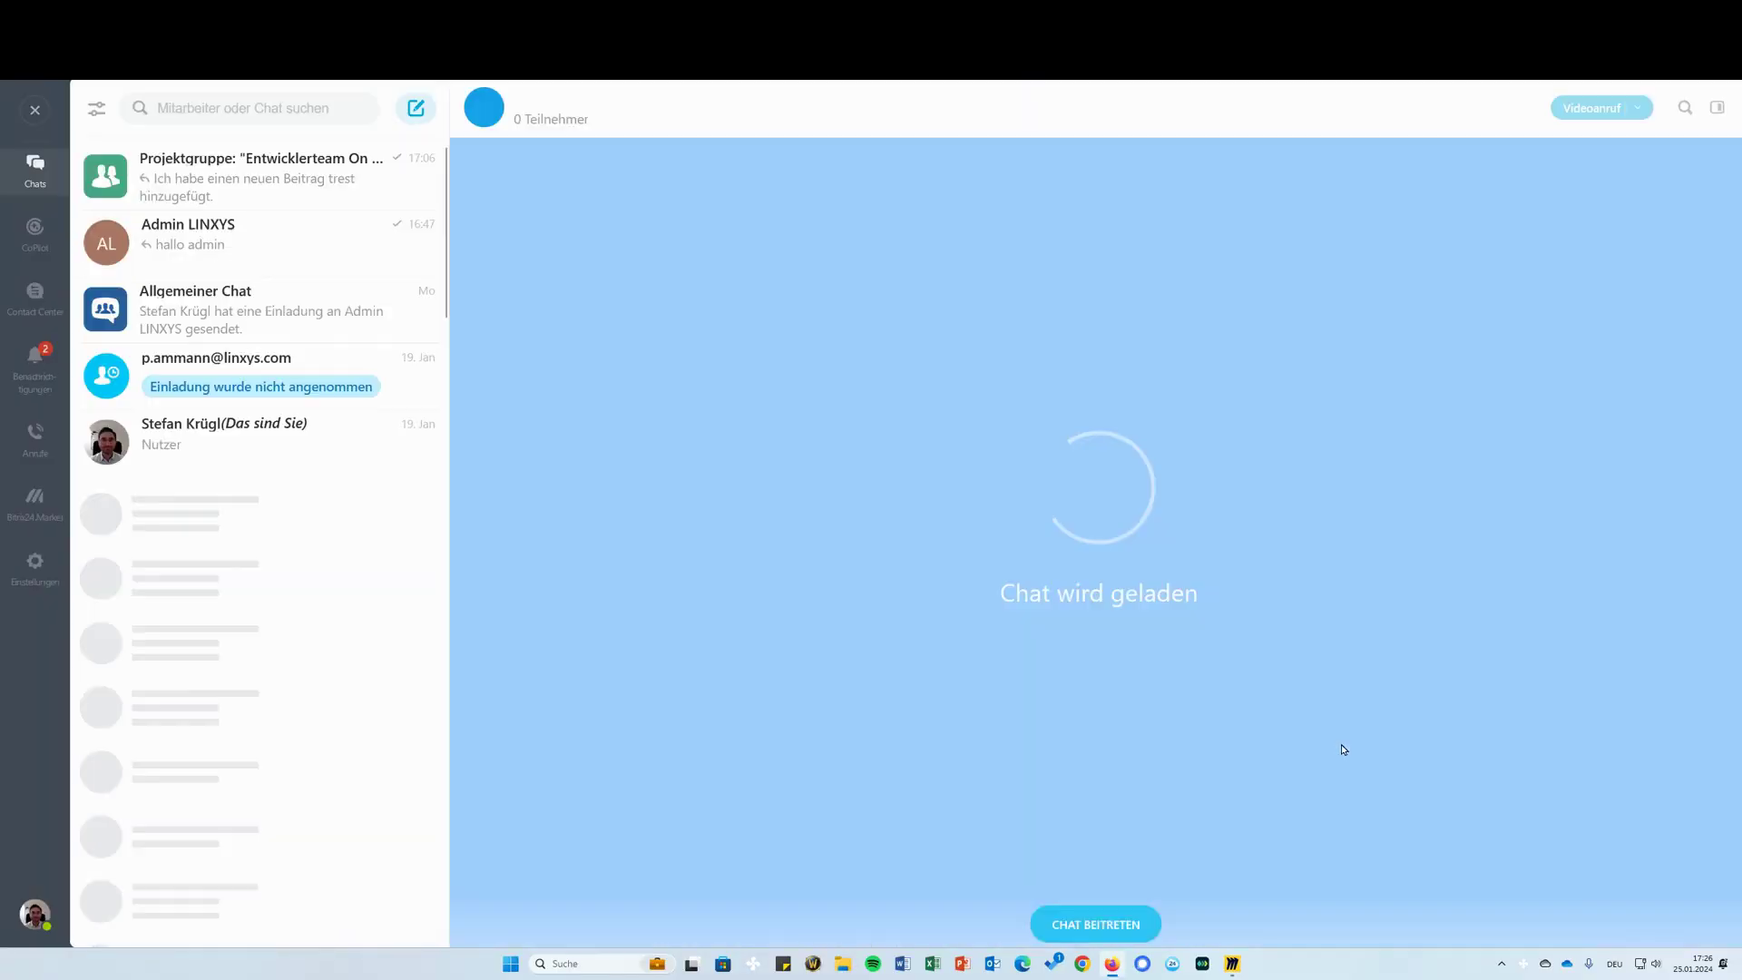
pyautogui.write('hallo aslkdfj')
pyautogui.press('Return')
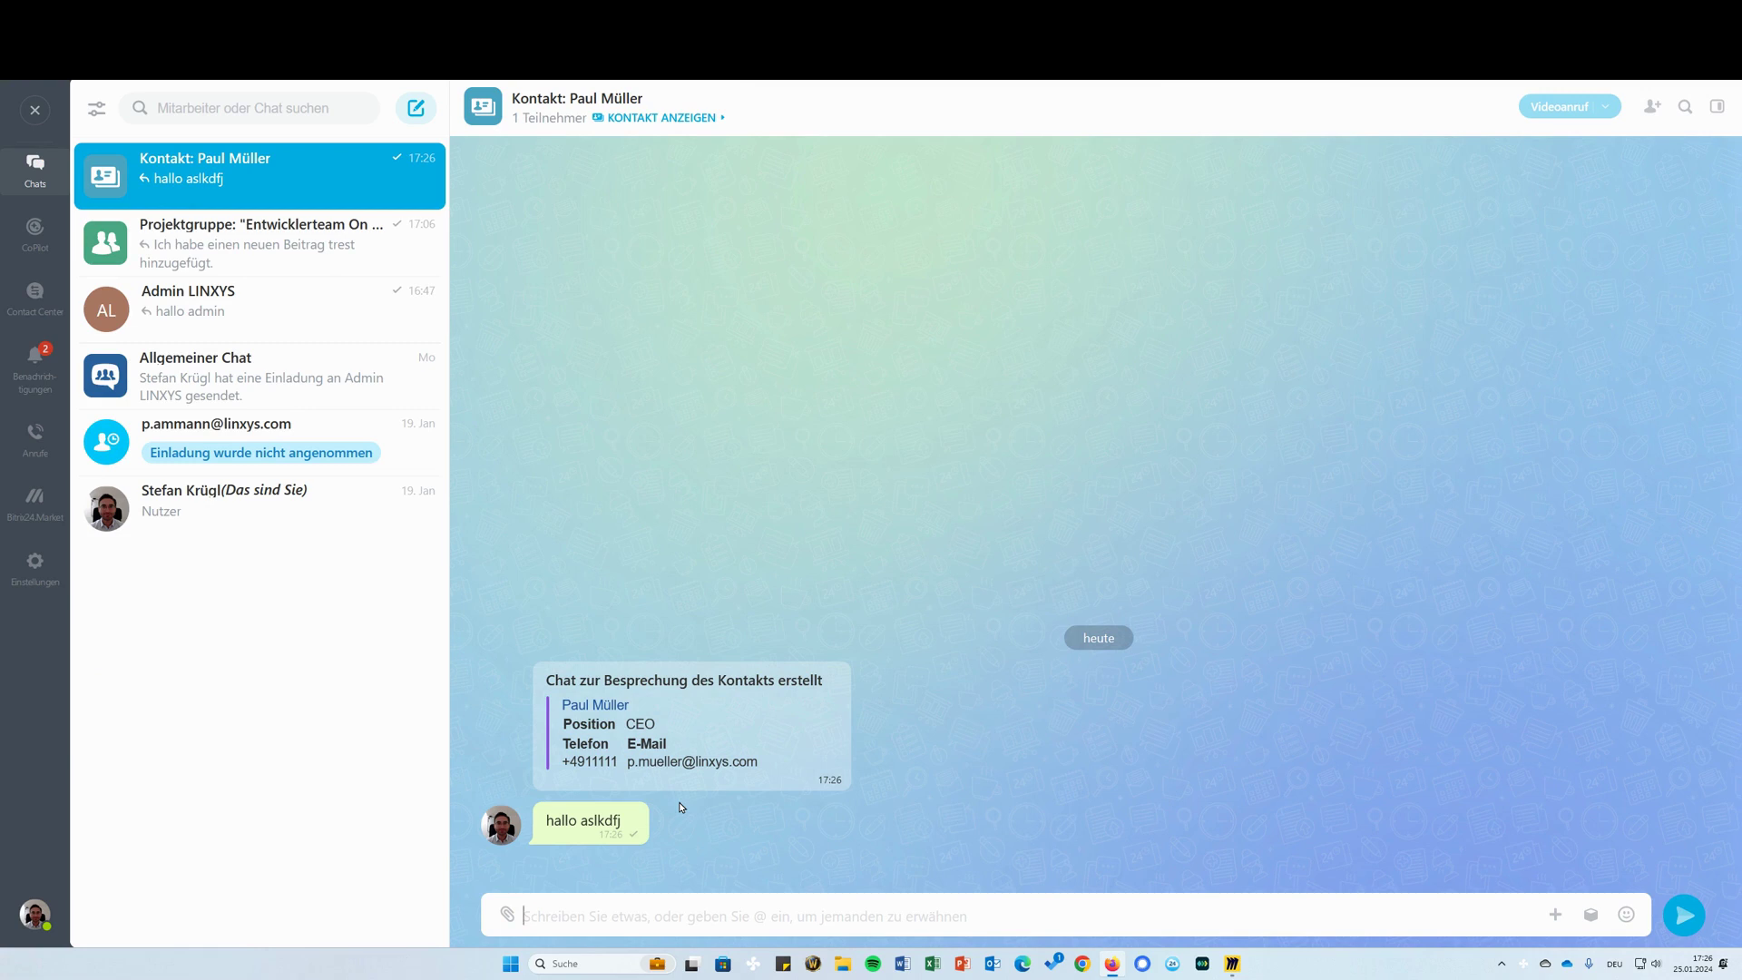
pyautogui.click(35, 110)
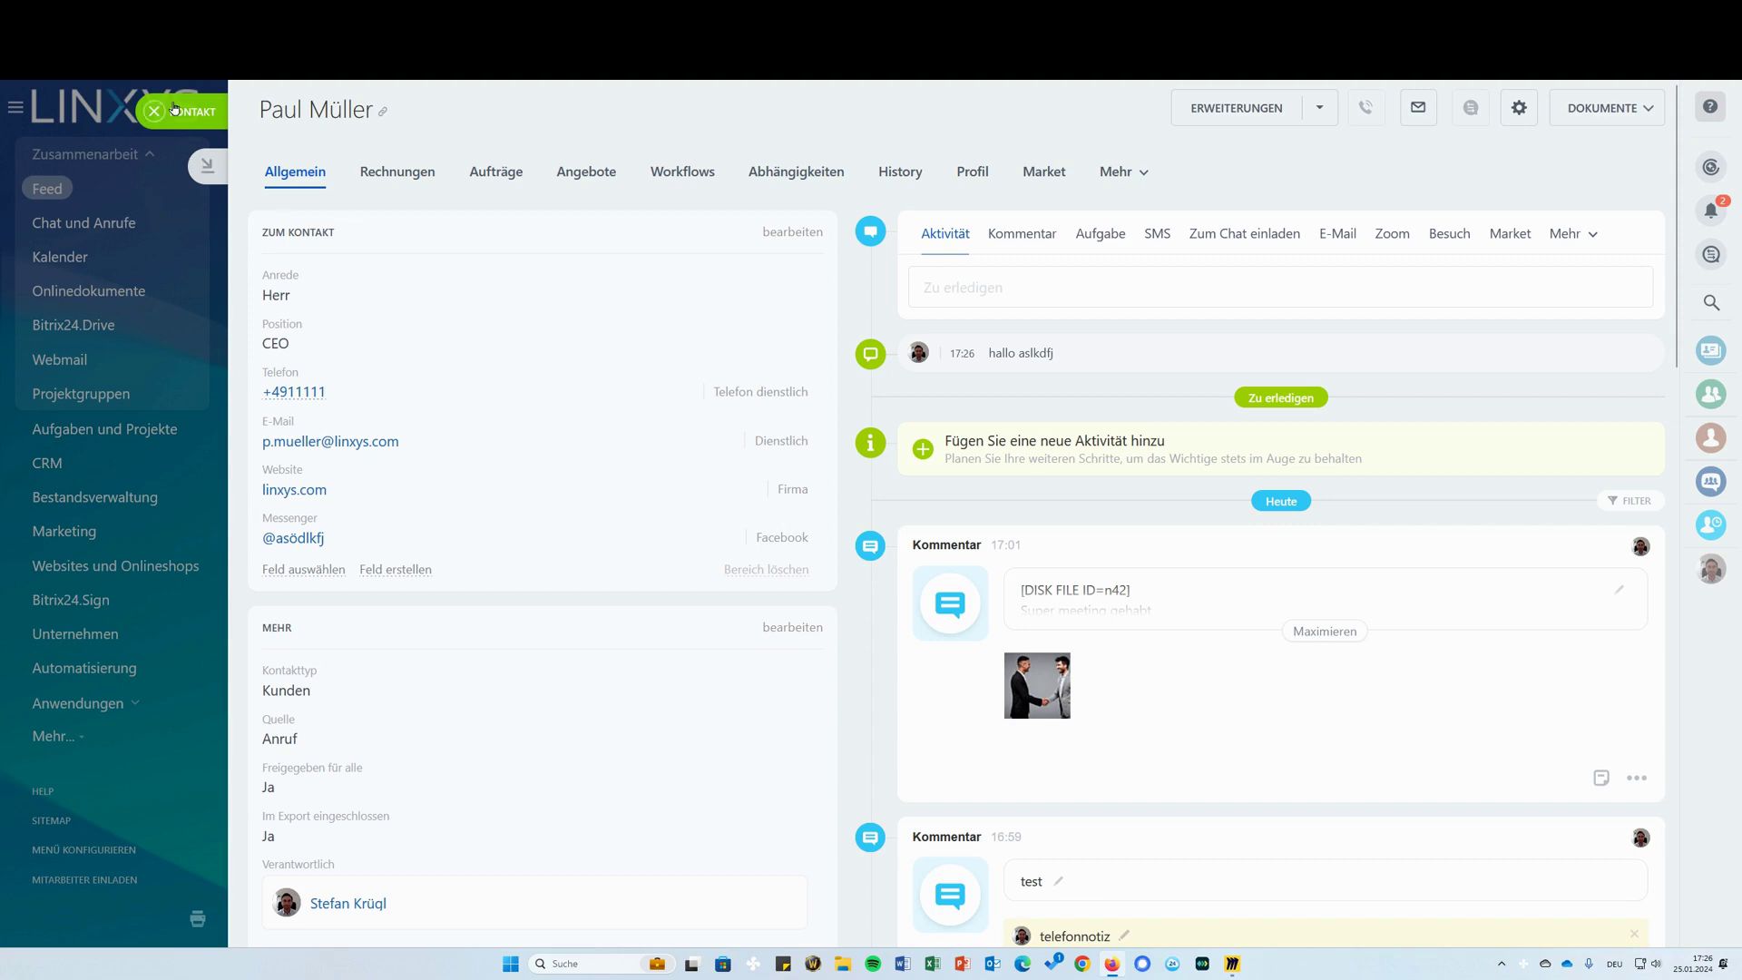
# Close the contact card and search 'cont' to open the Contact Center page
pyautogui.click(181, 111)
pyautogui.doubleClick(293, 107)
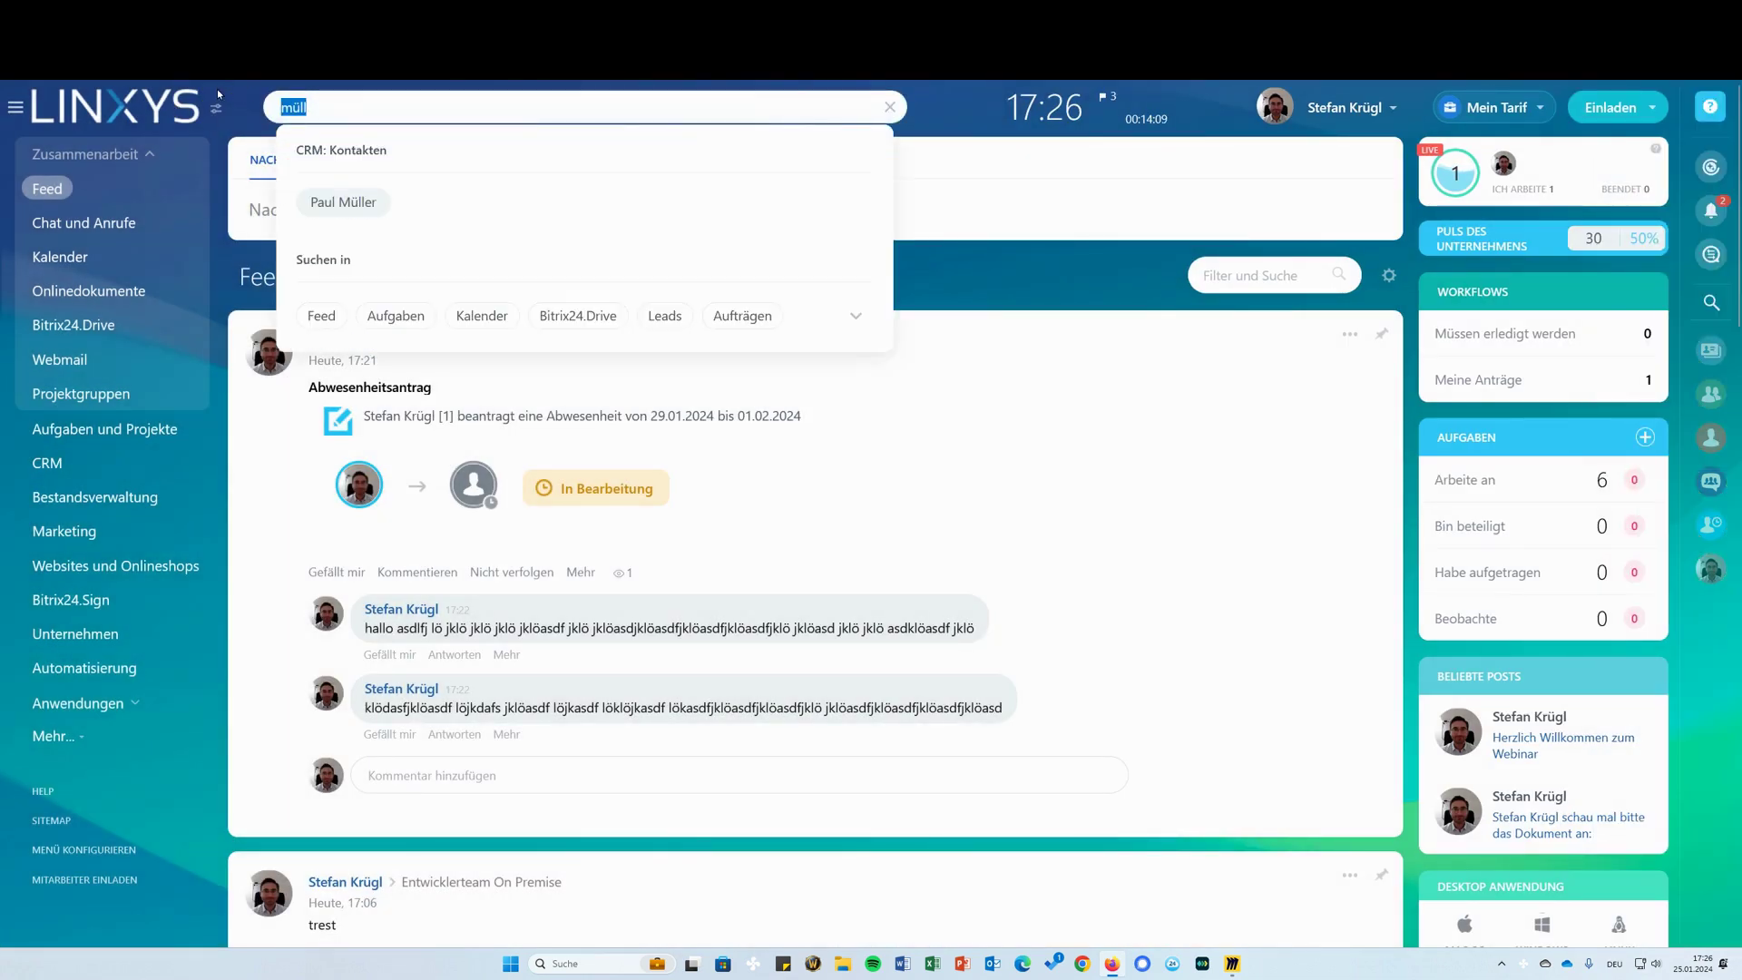
pyautogui.write('conta')
pyautogui.press('Return')
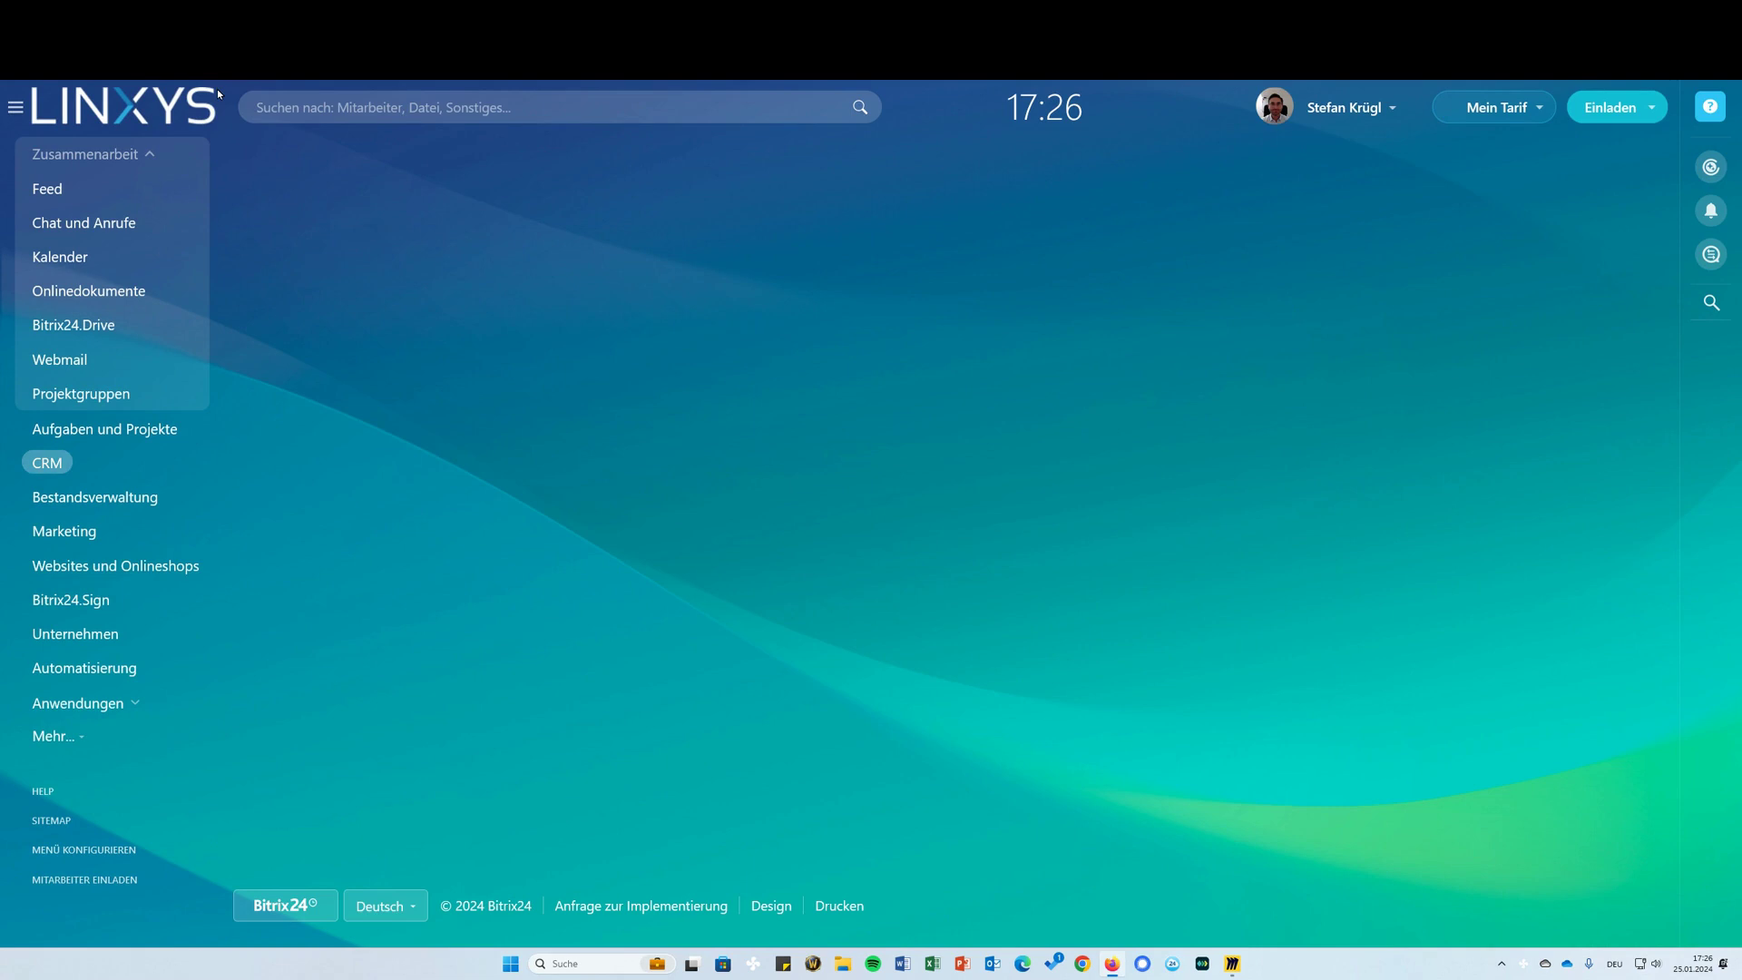
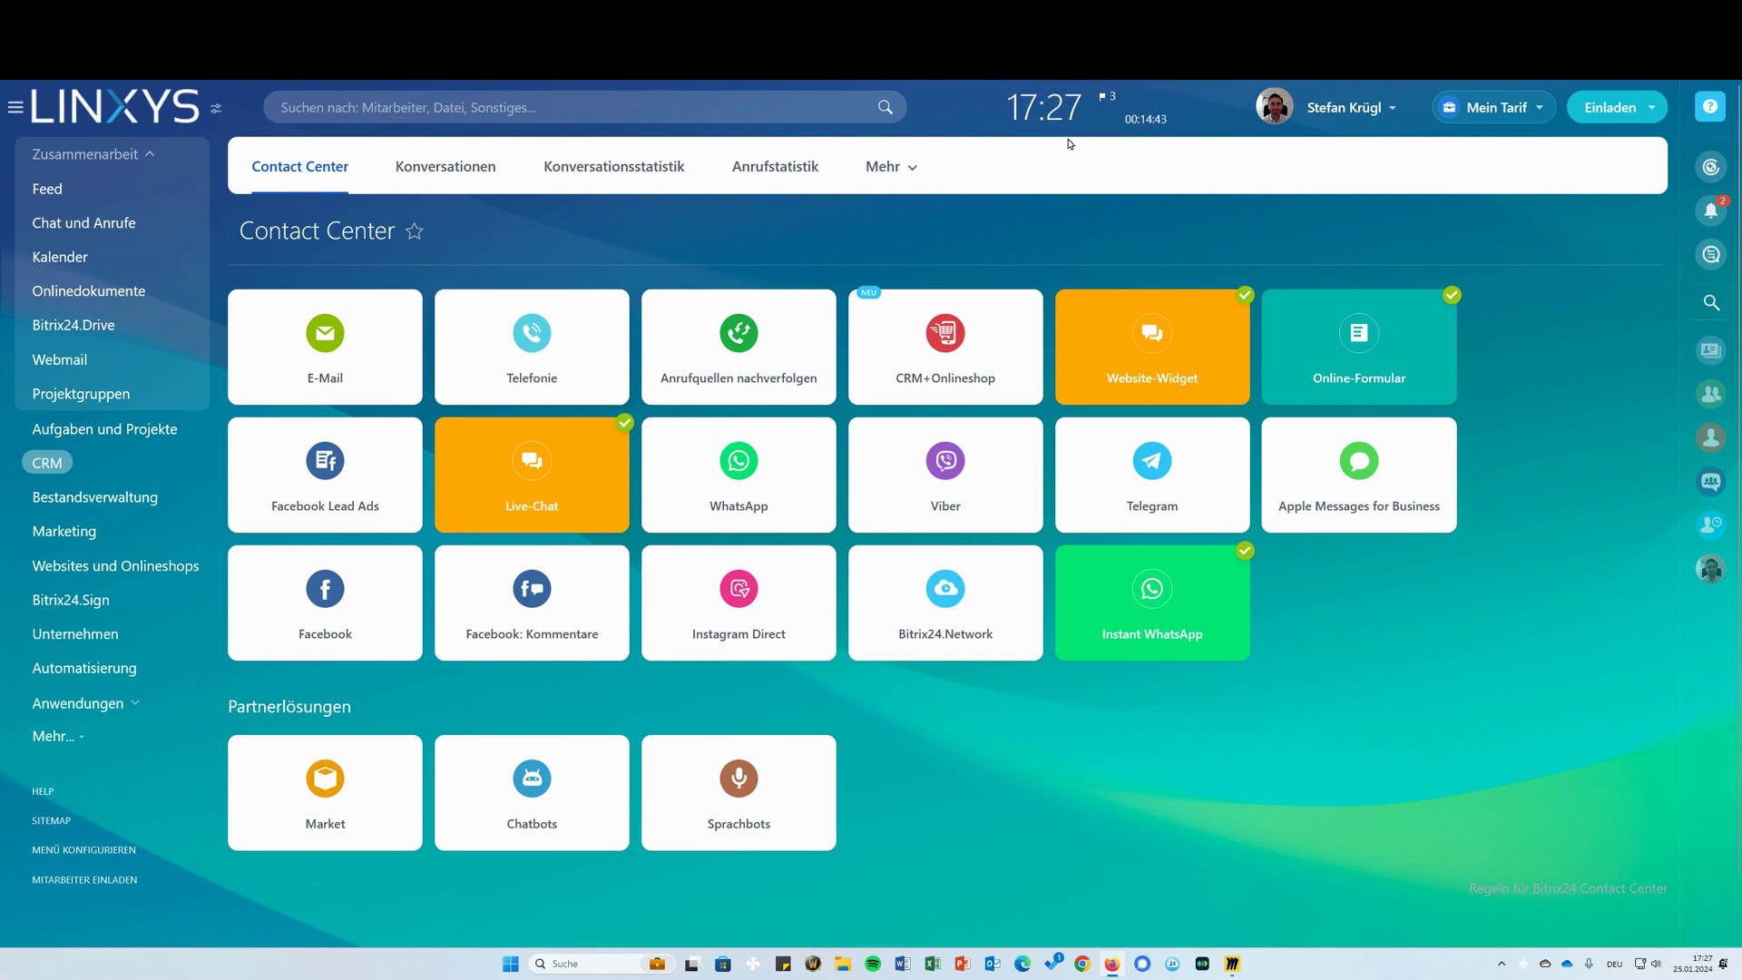
# Open the Feed, expand the long feature-list comment and highlight its CRM-Marketing bullet
pyautogui.click(68, 188)
pyautogui.scroll(-8, 871, 372)
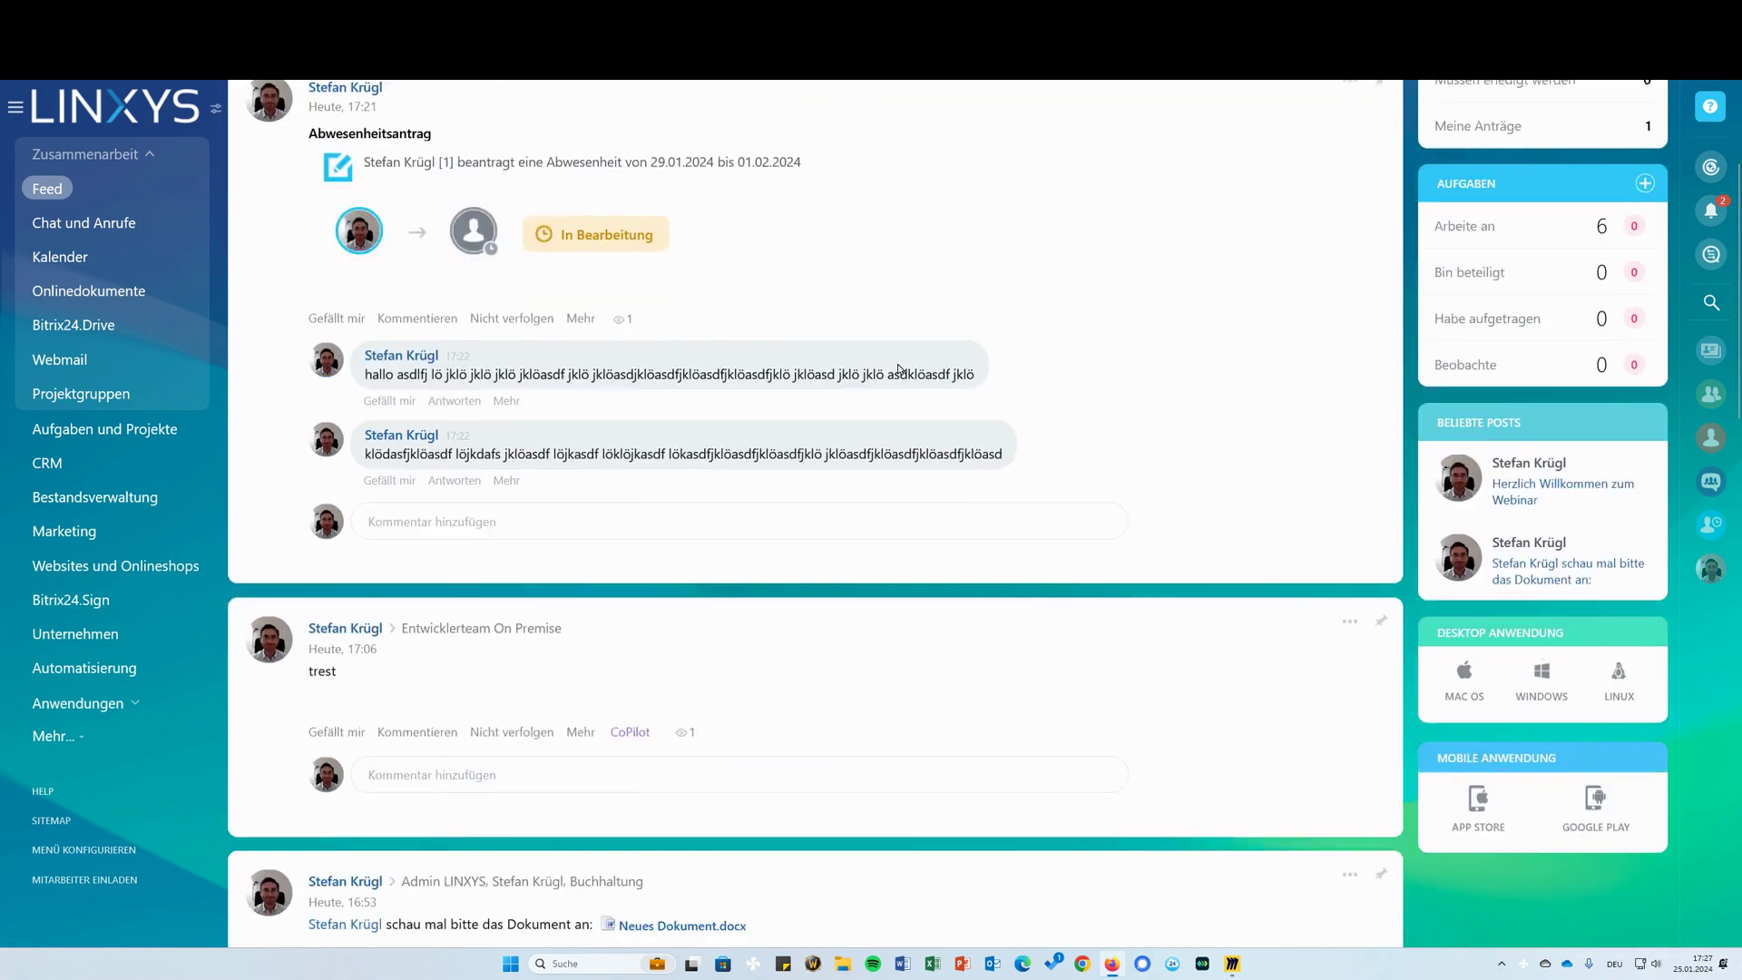
pyautogui.scroll(-12, 857, 345)
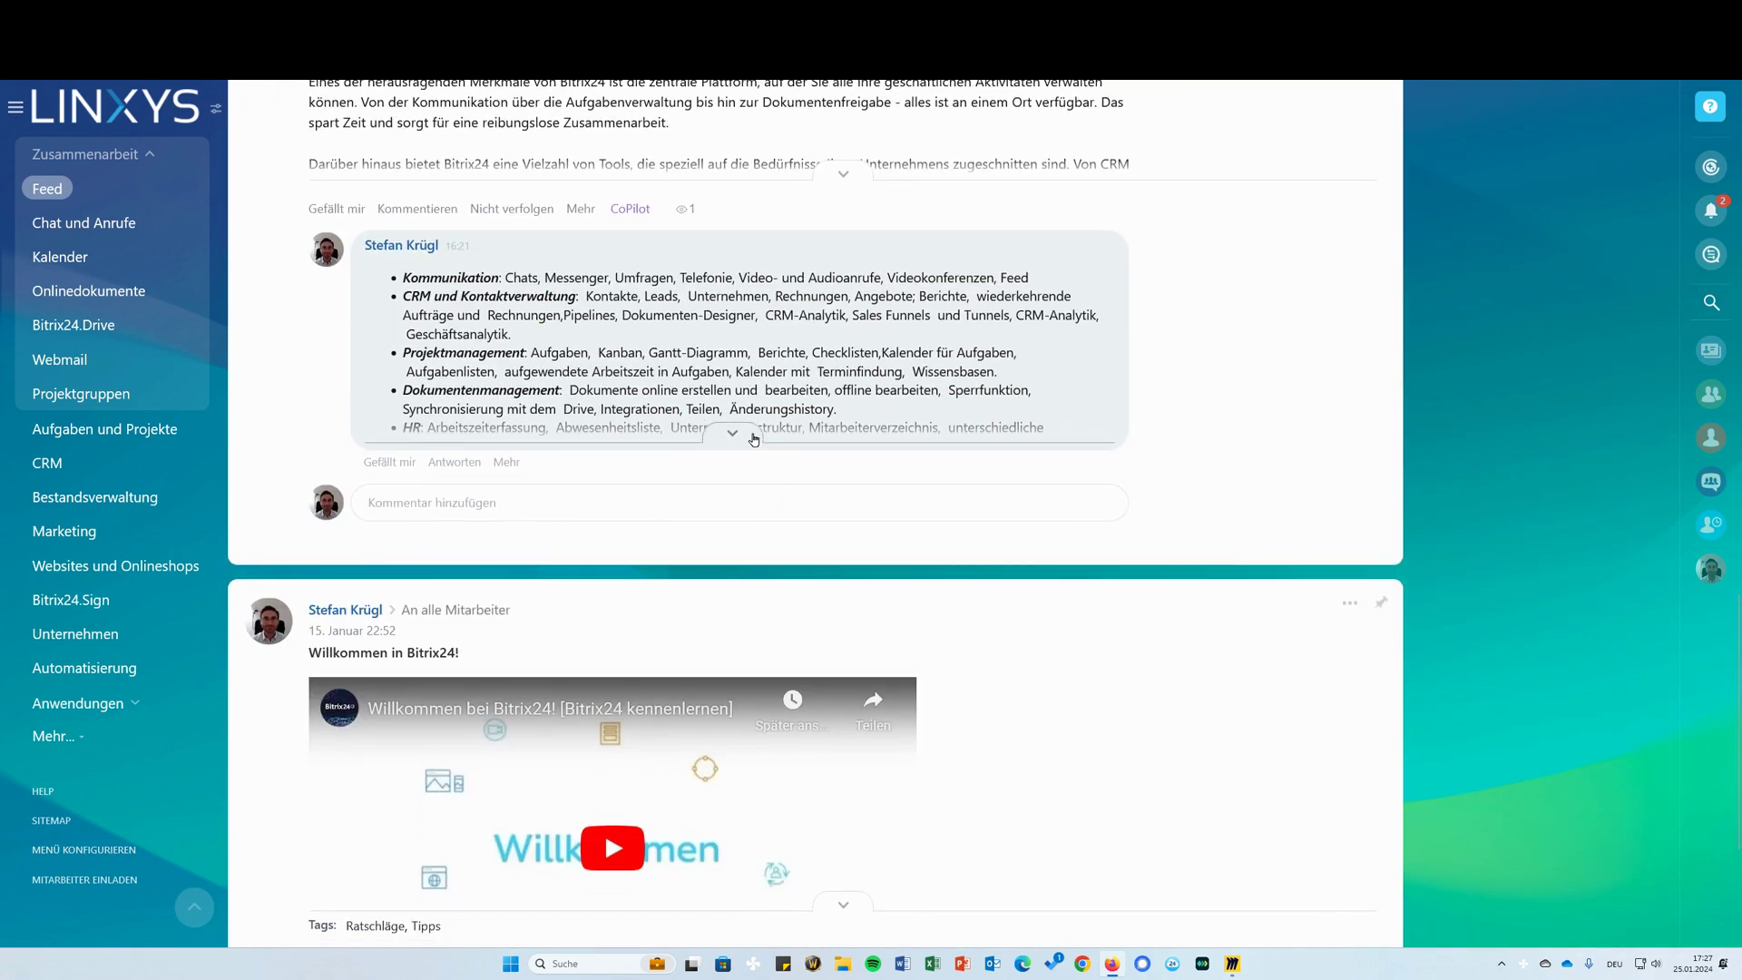
pyautogui.click(752, 438)
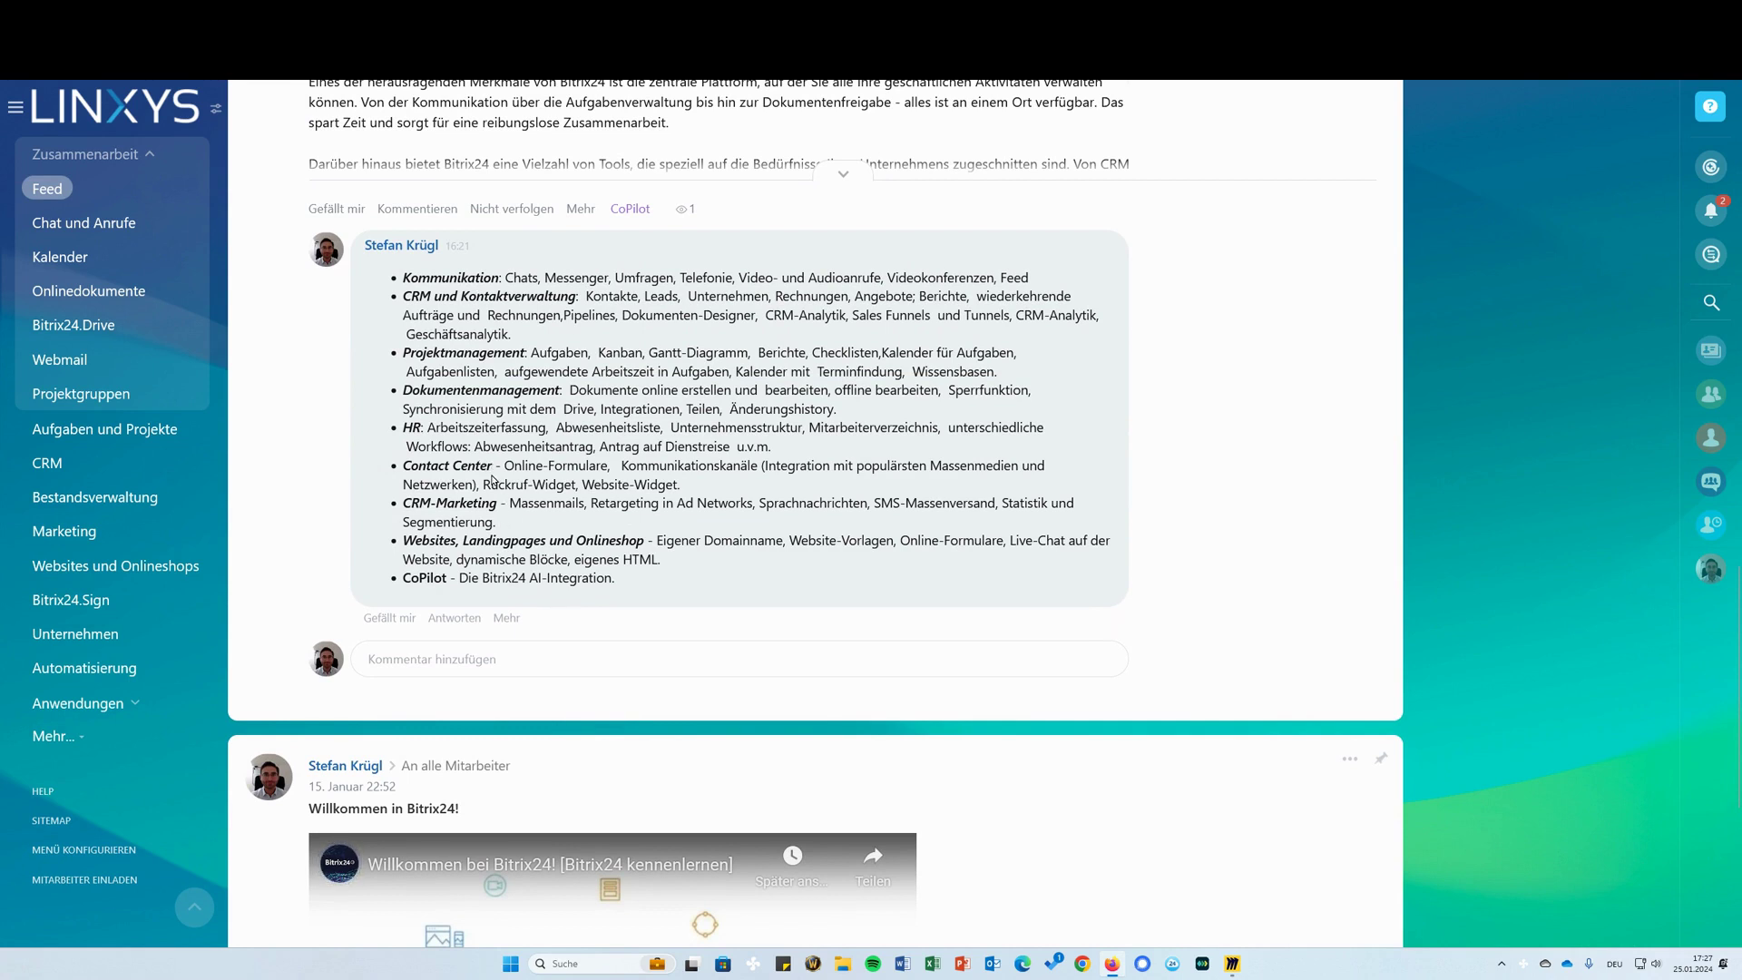
pyautogui.moveTo(501, 528); pyautogui.dragTo(392, 503)
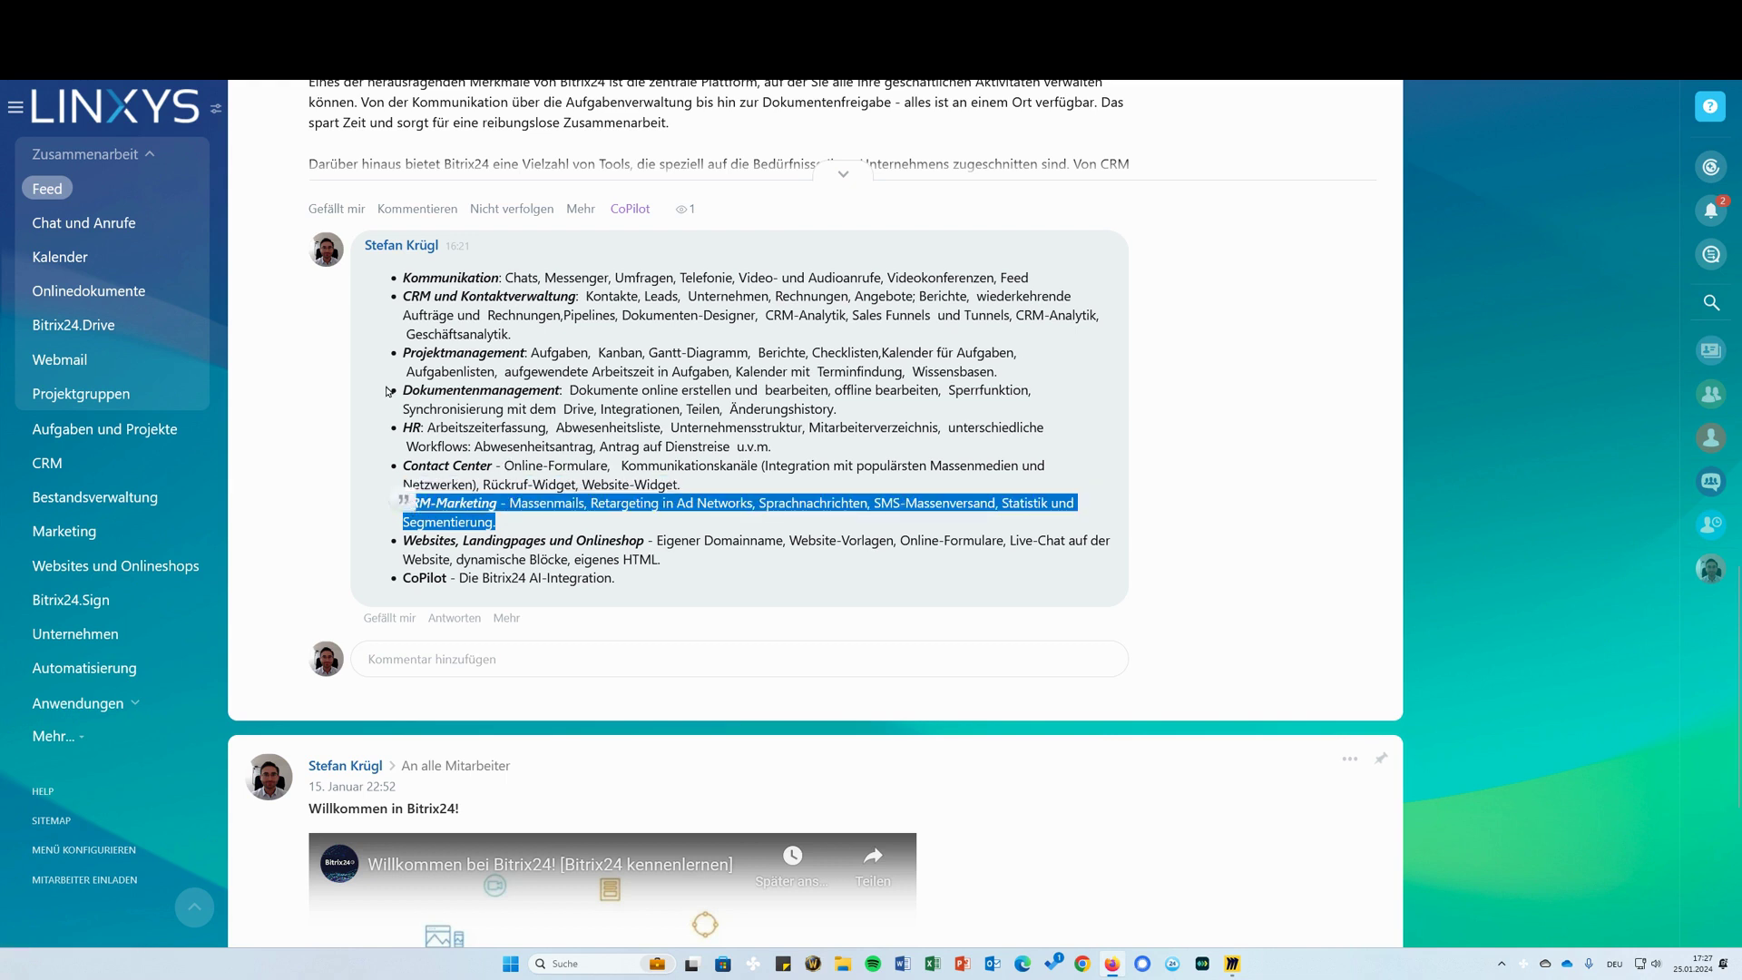
pyautogui.scroll(15, 510, 502)
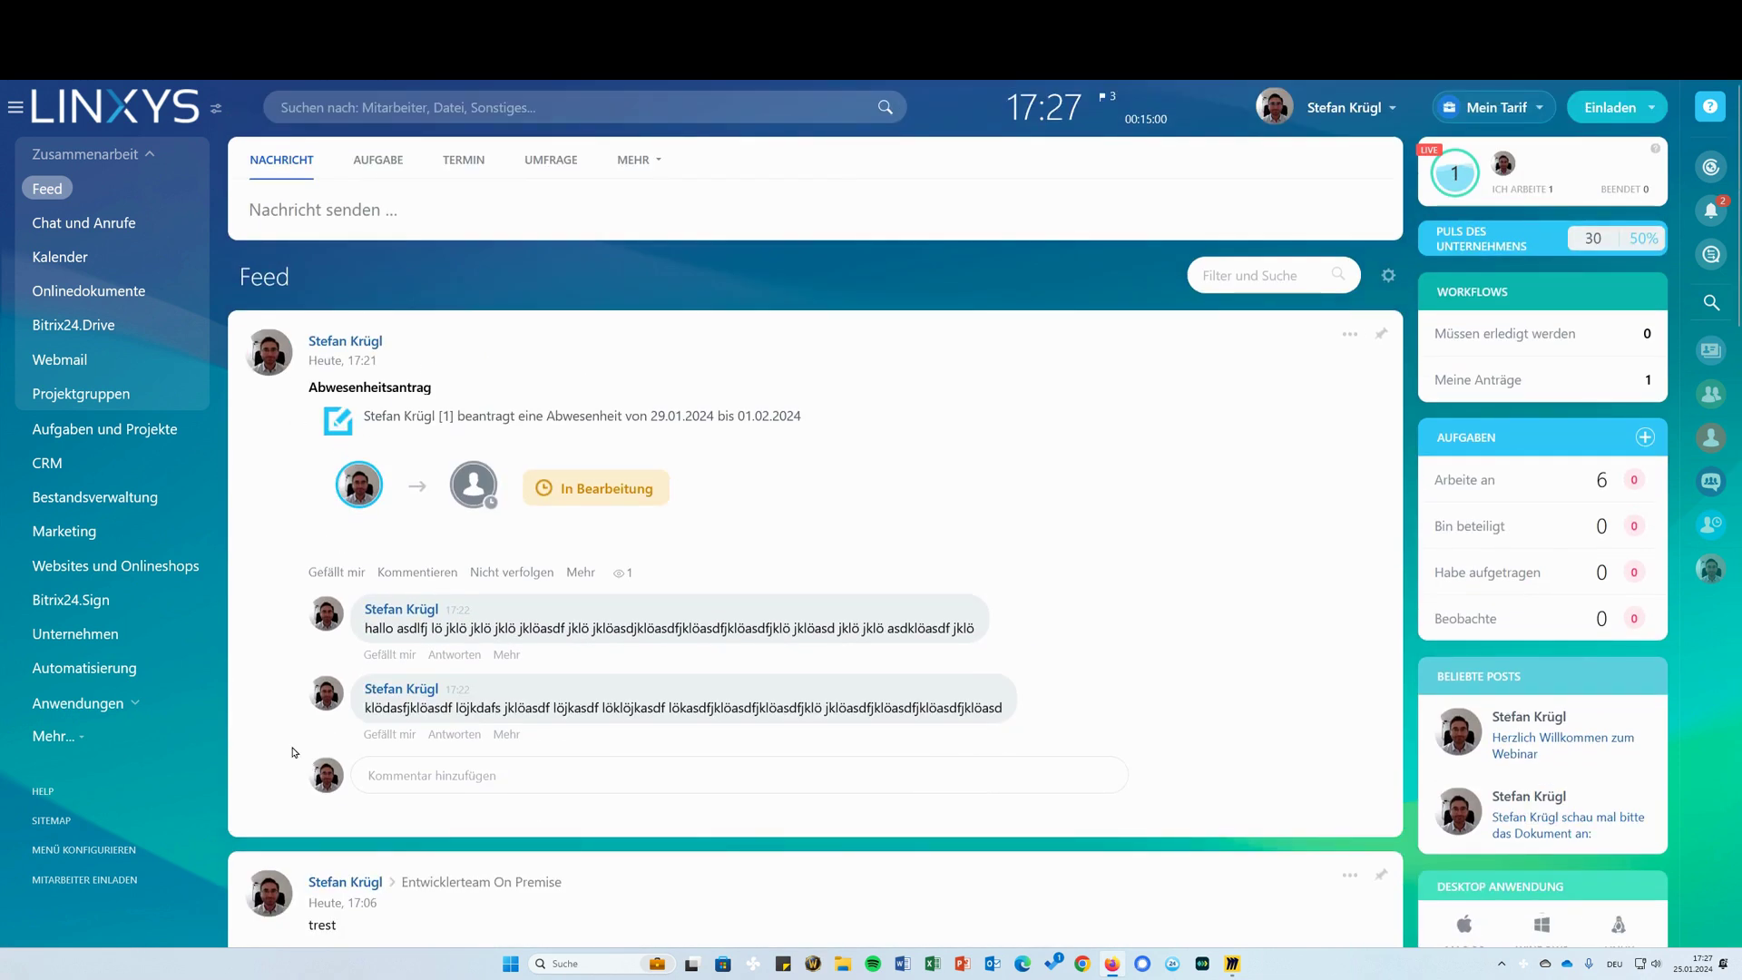
pyautogui.click(481, 109)
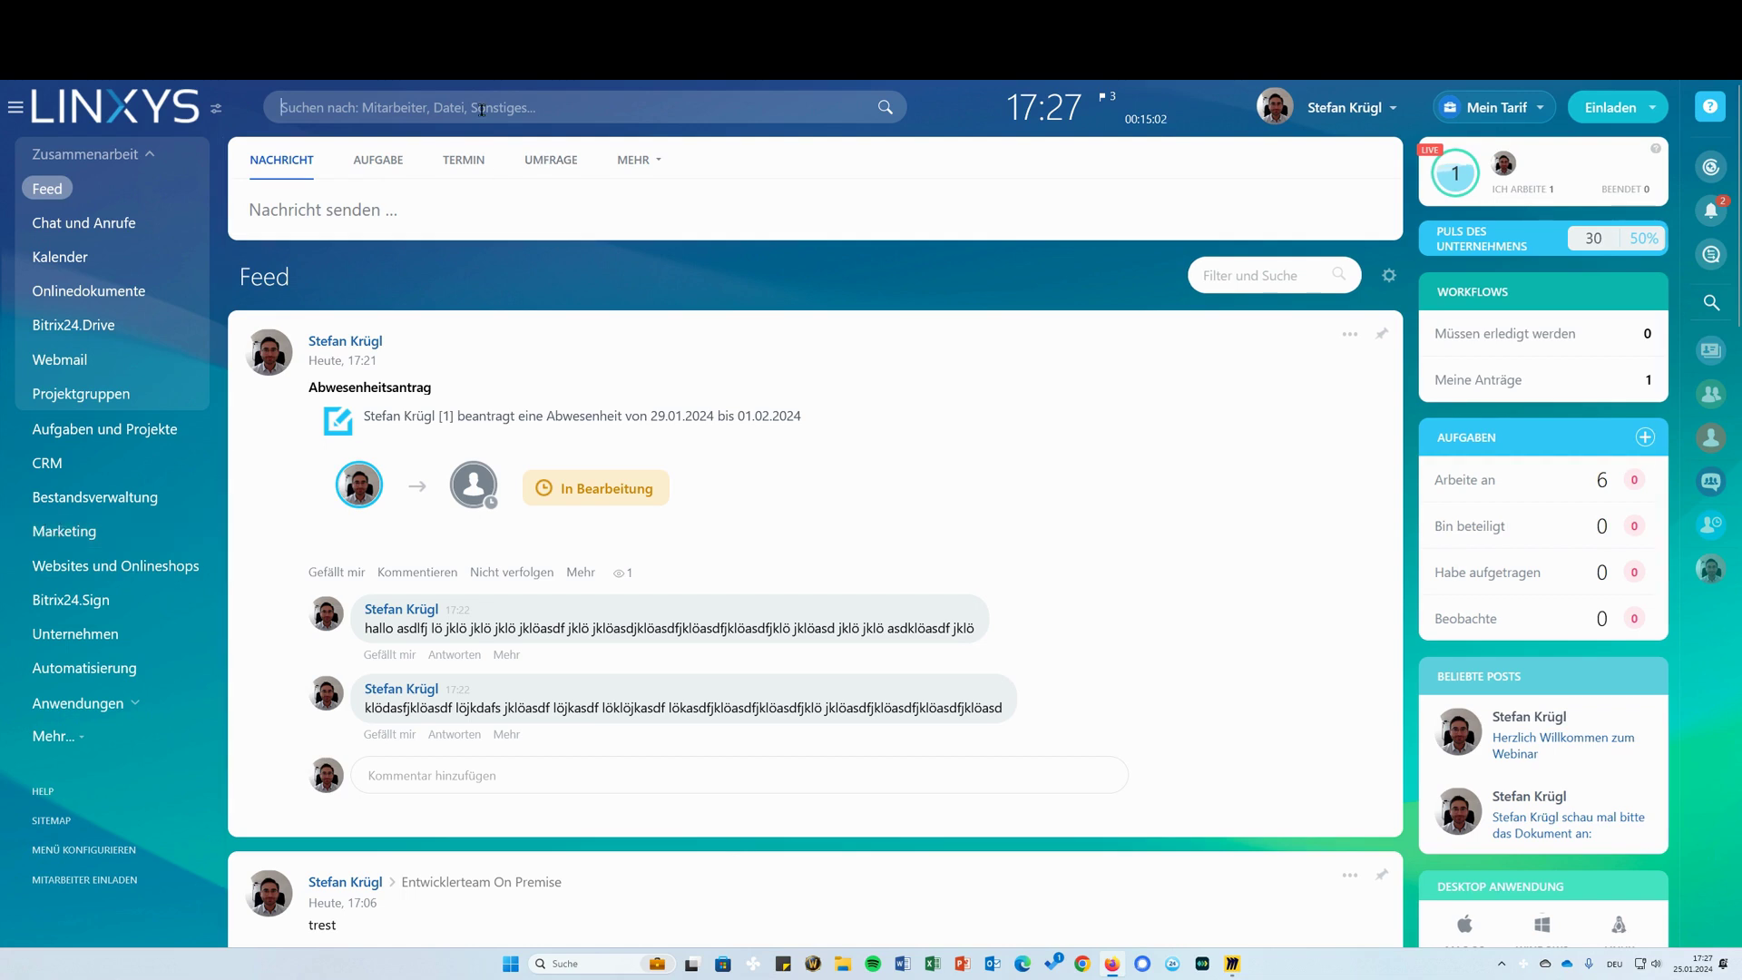
# Search 'marketing', open Marketing Segmente and start a new segment with extra filter fields
pyautogui.write('marketing')
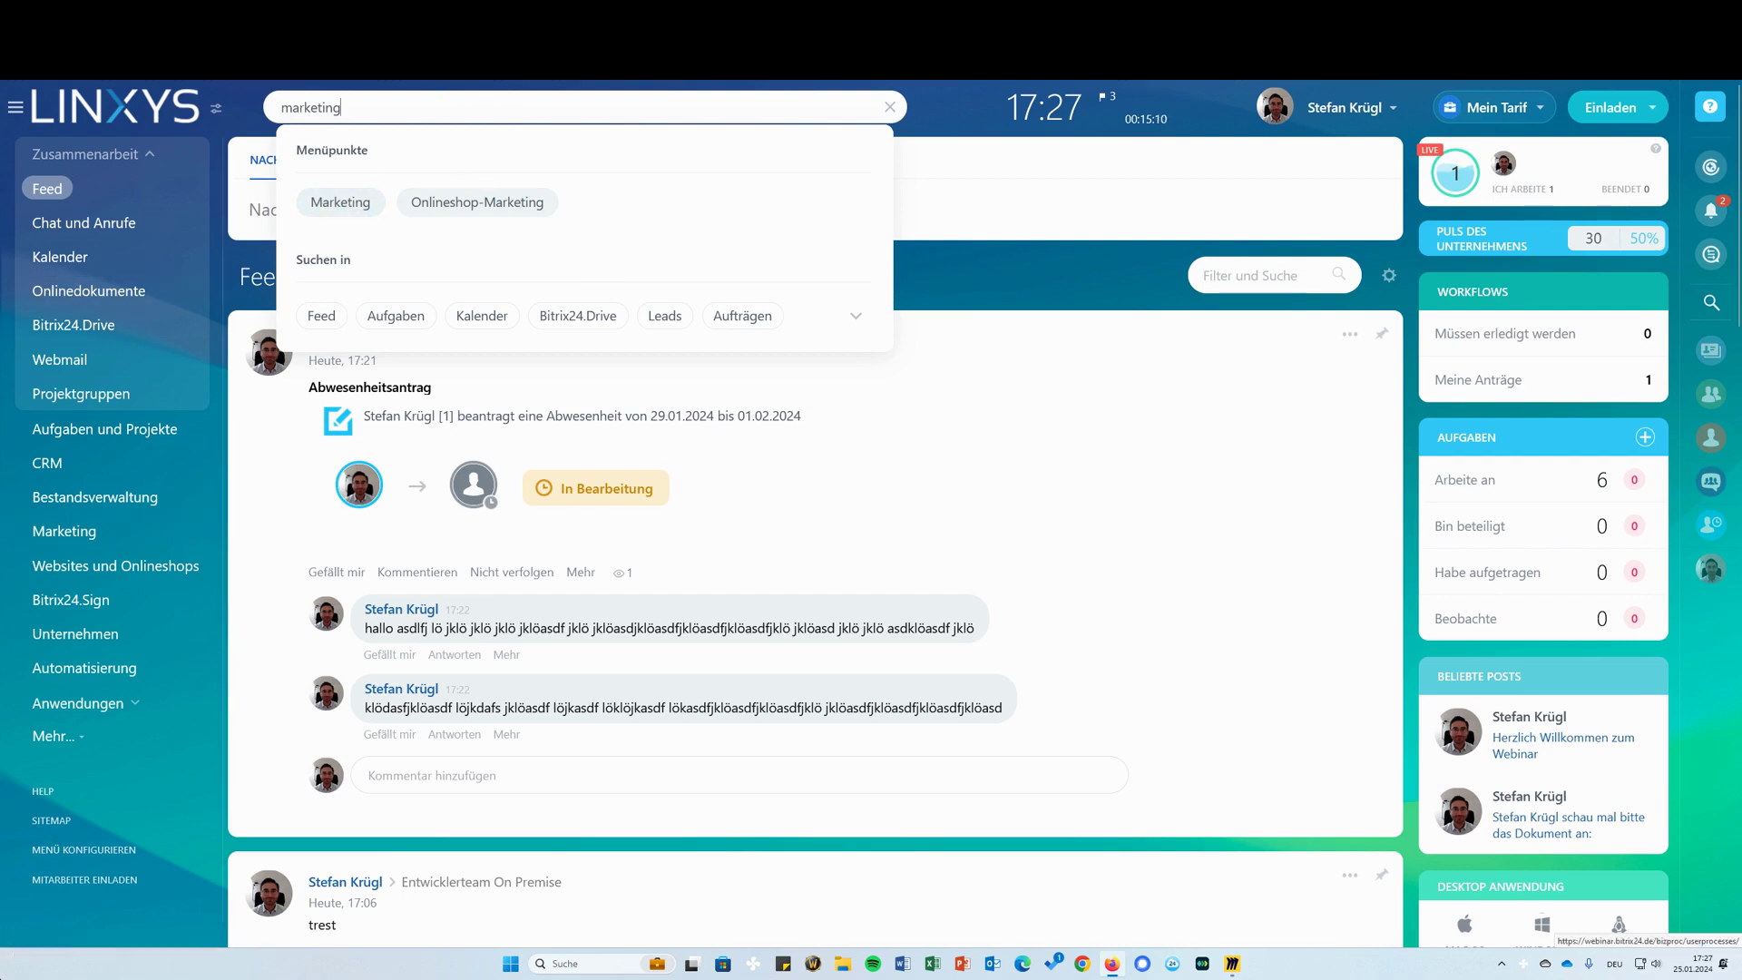
pyautogui.click(363, 207)
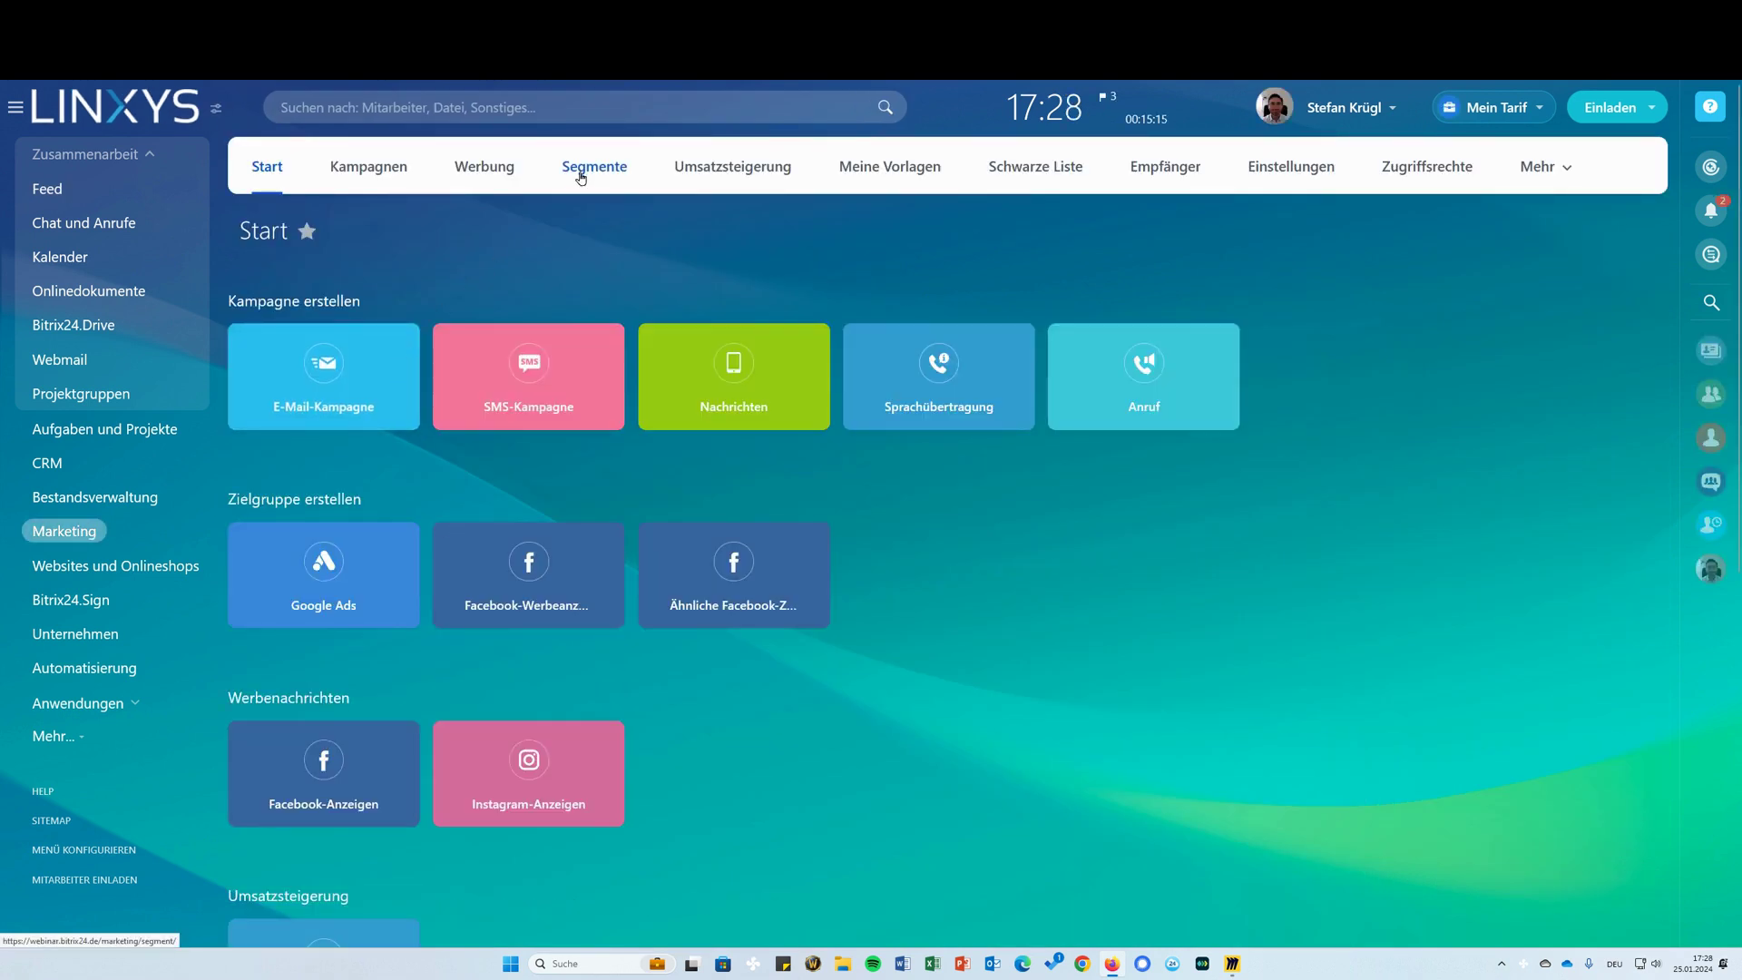
pyautogui.click(581, 172)
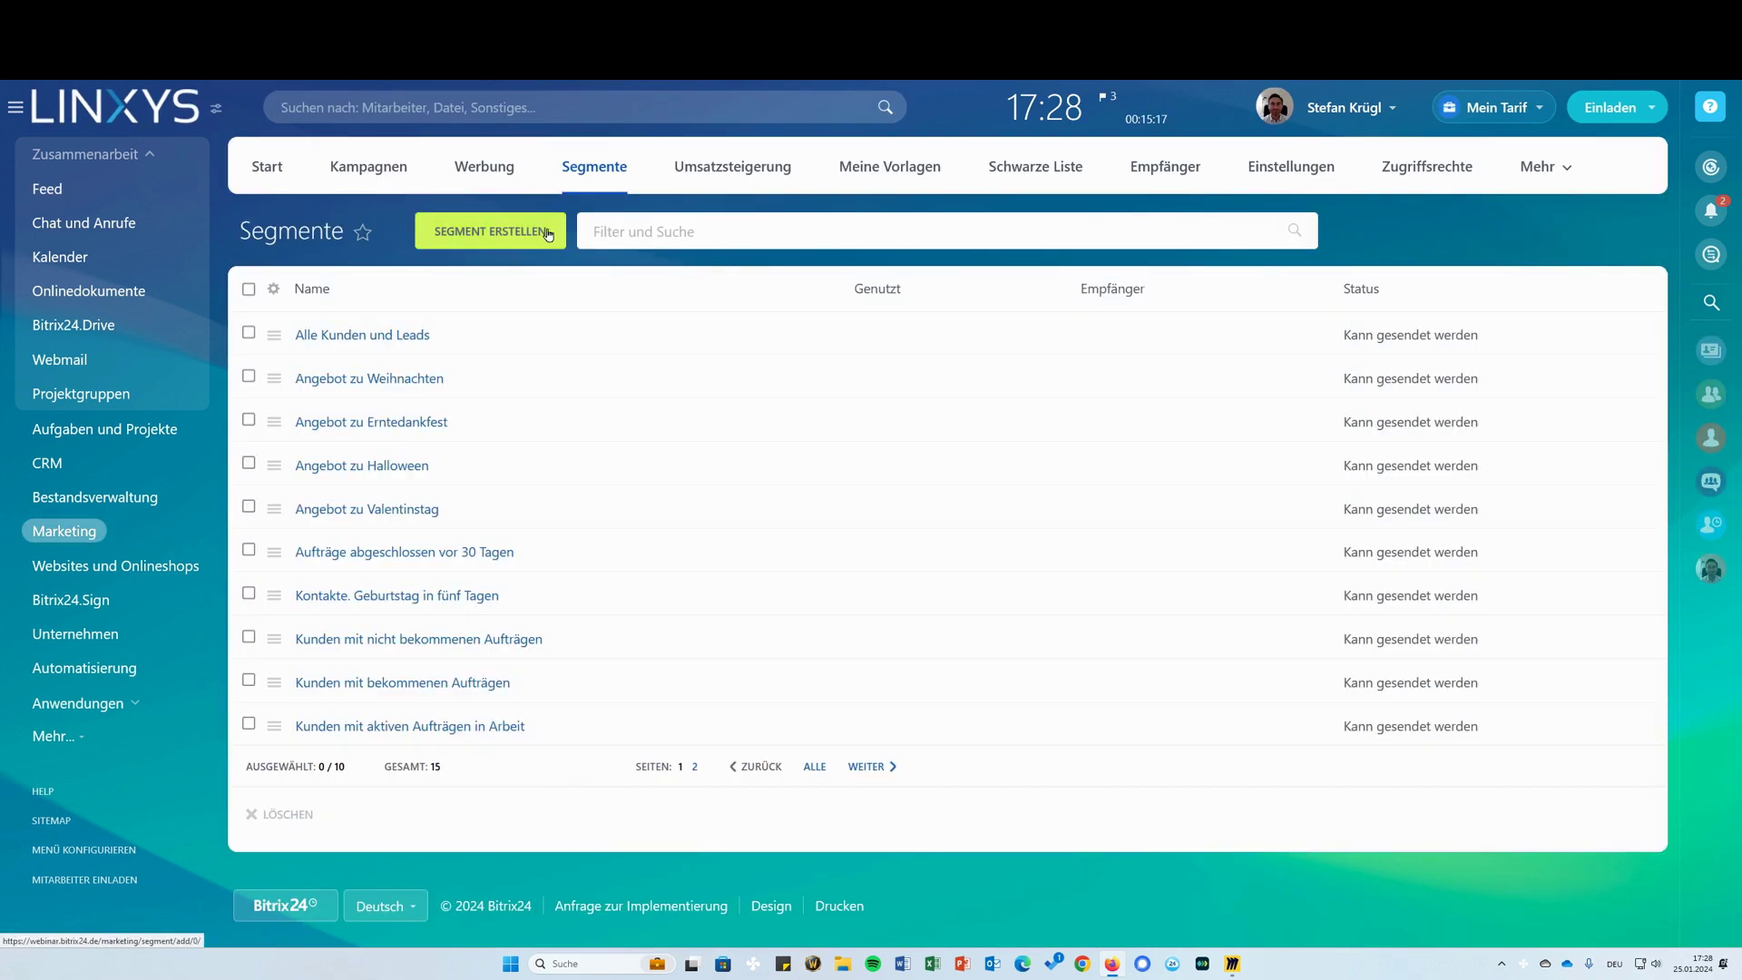
pyautogui.click(547, 233)
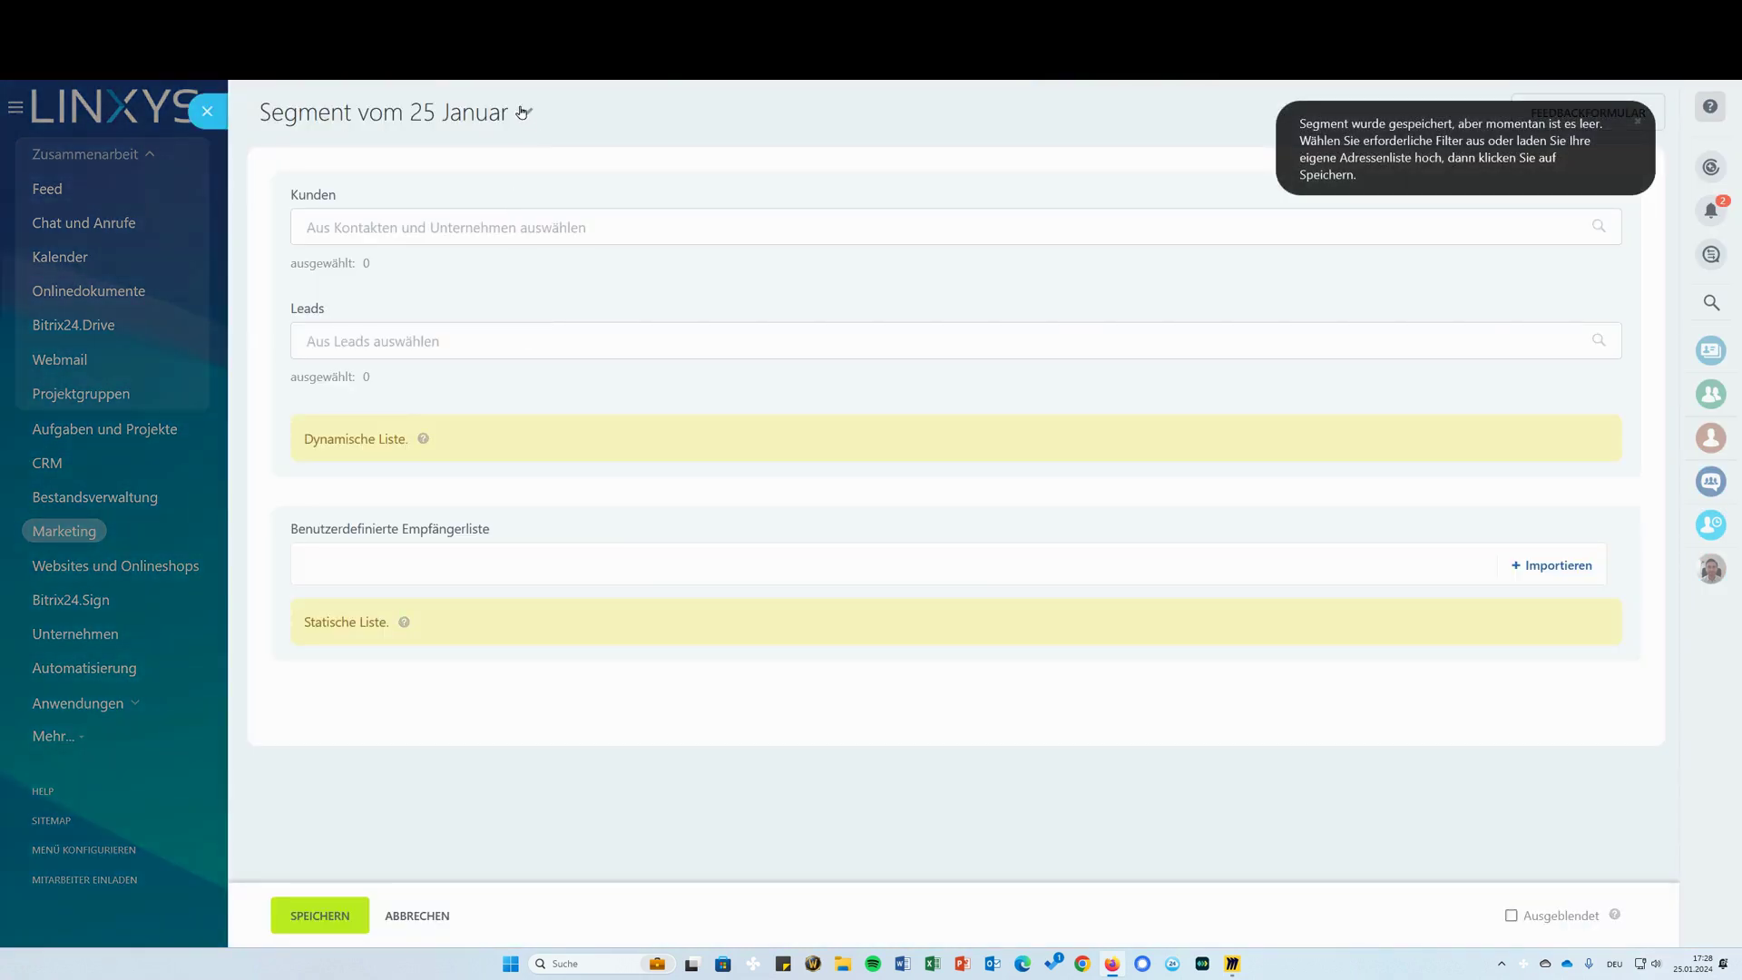
pyautogui.click(508, 230)
pyautogui.scroll(-3, 614, 754)
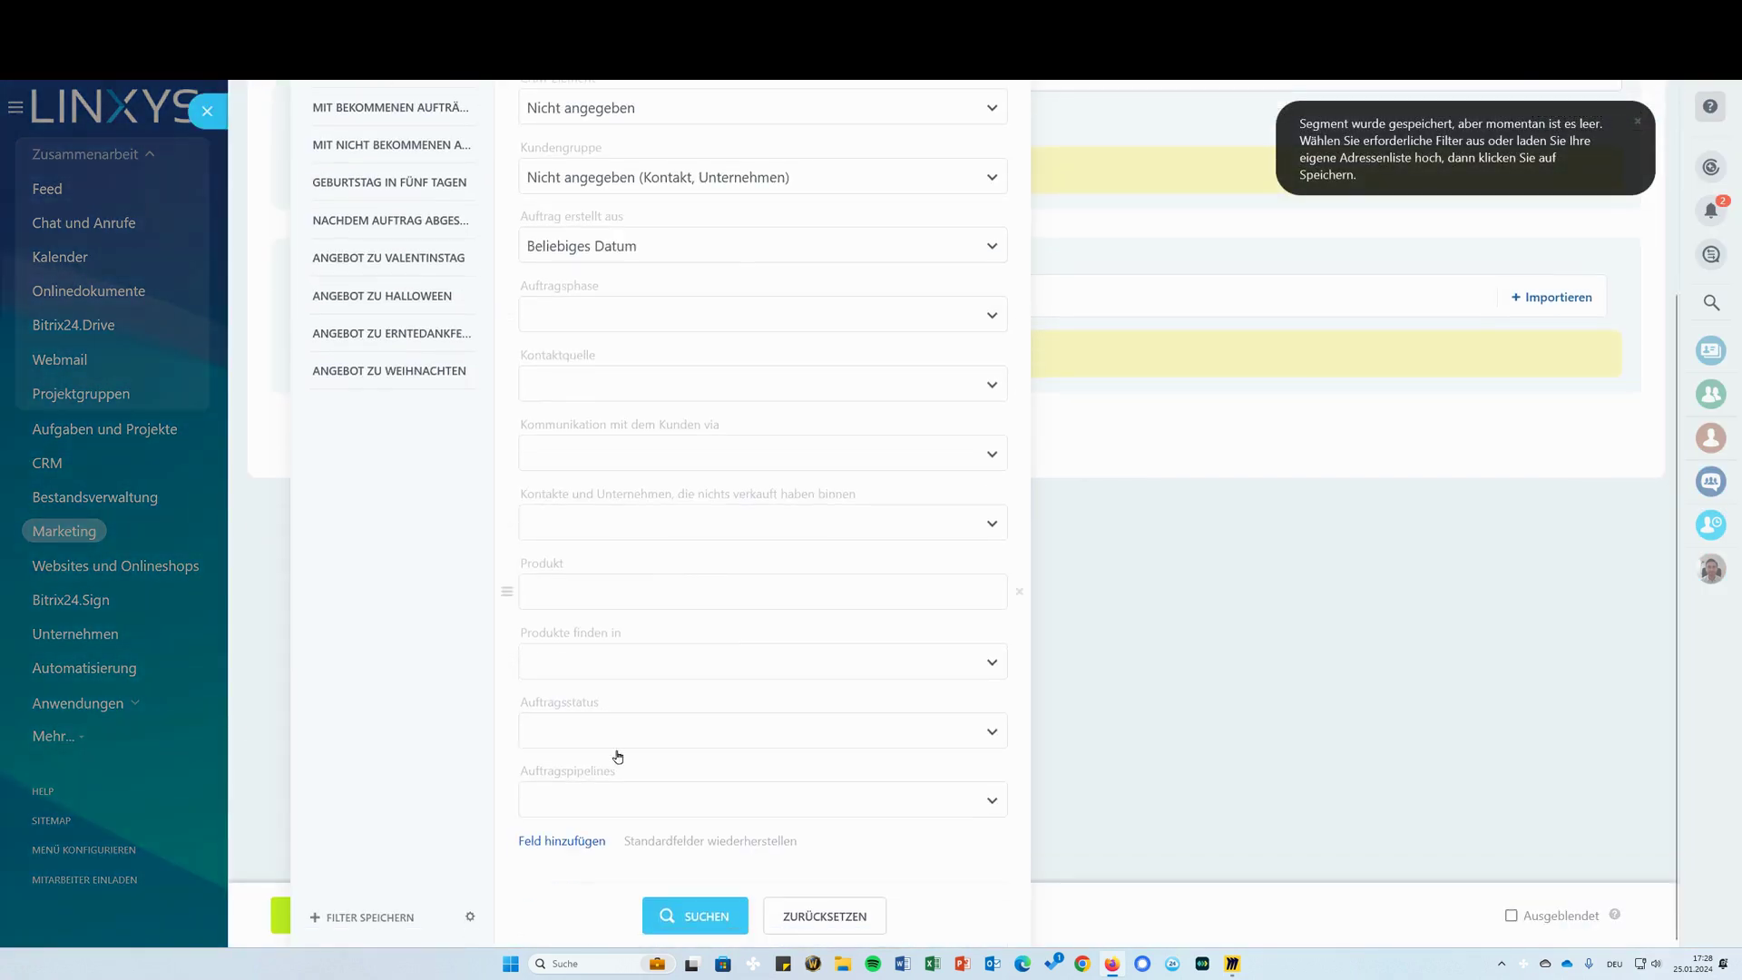
pyautogui.click(596, 841)
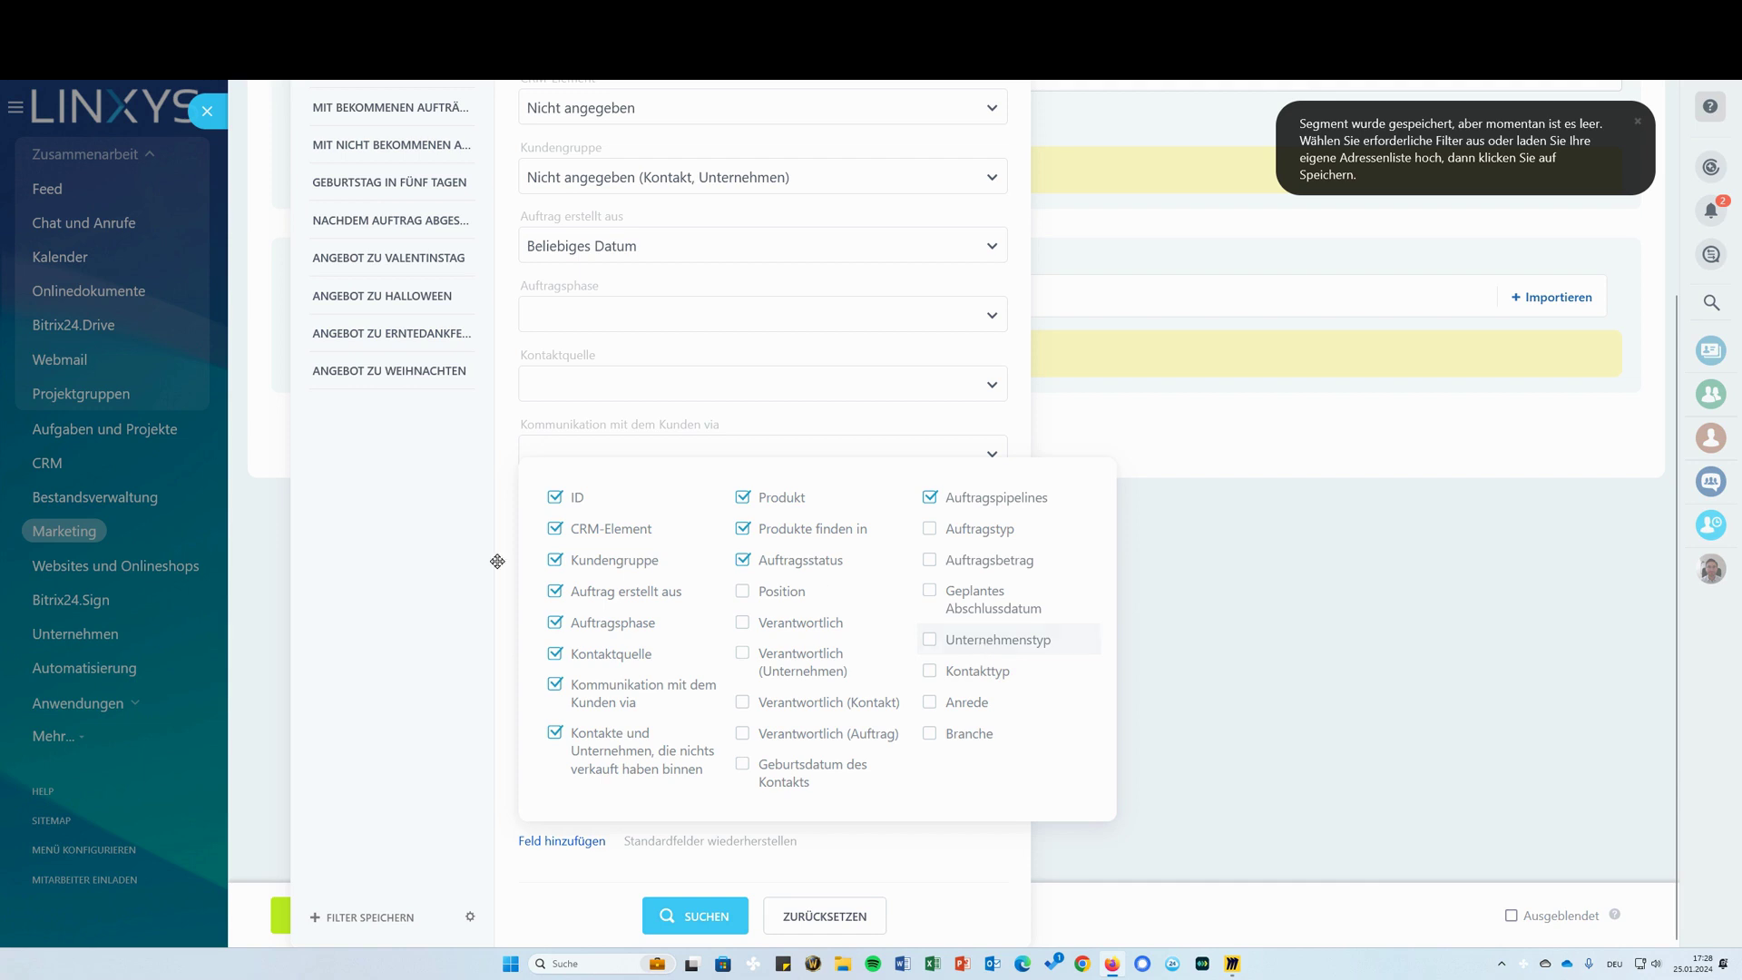
pyautogui.click(425, 556)
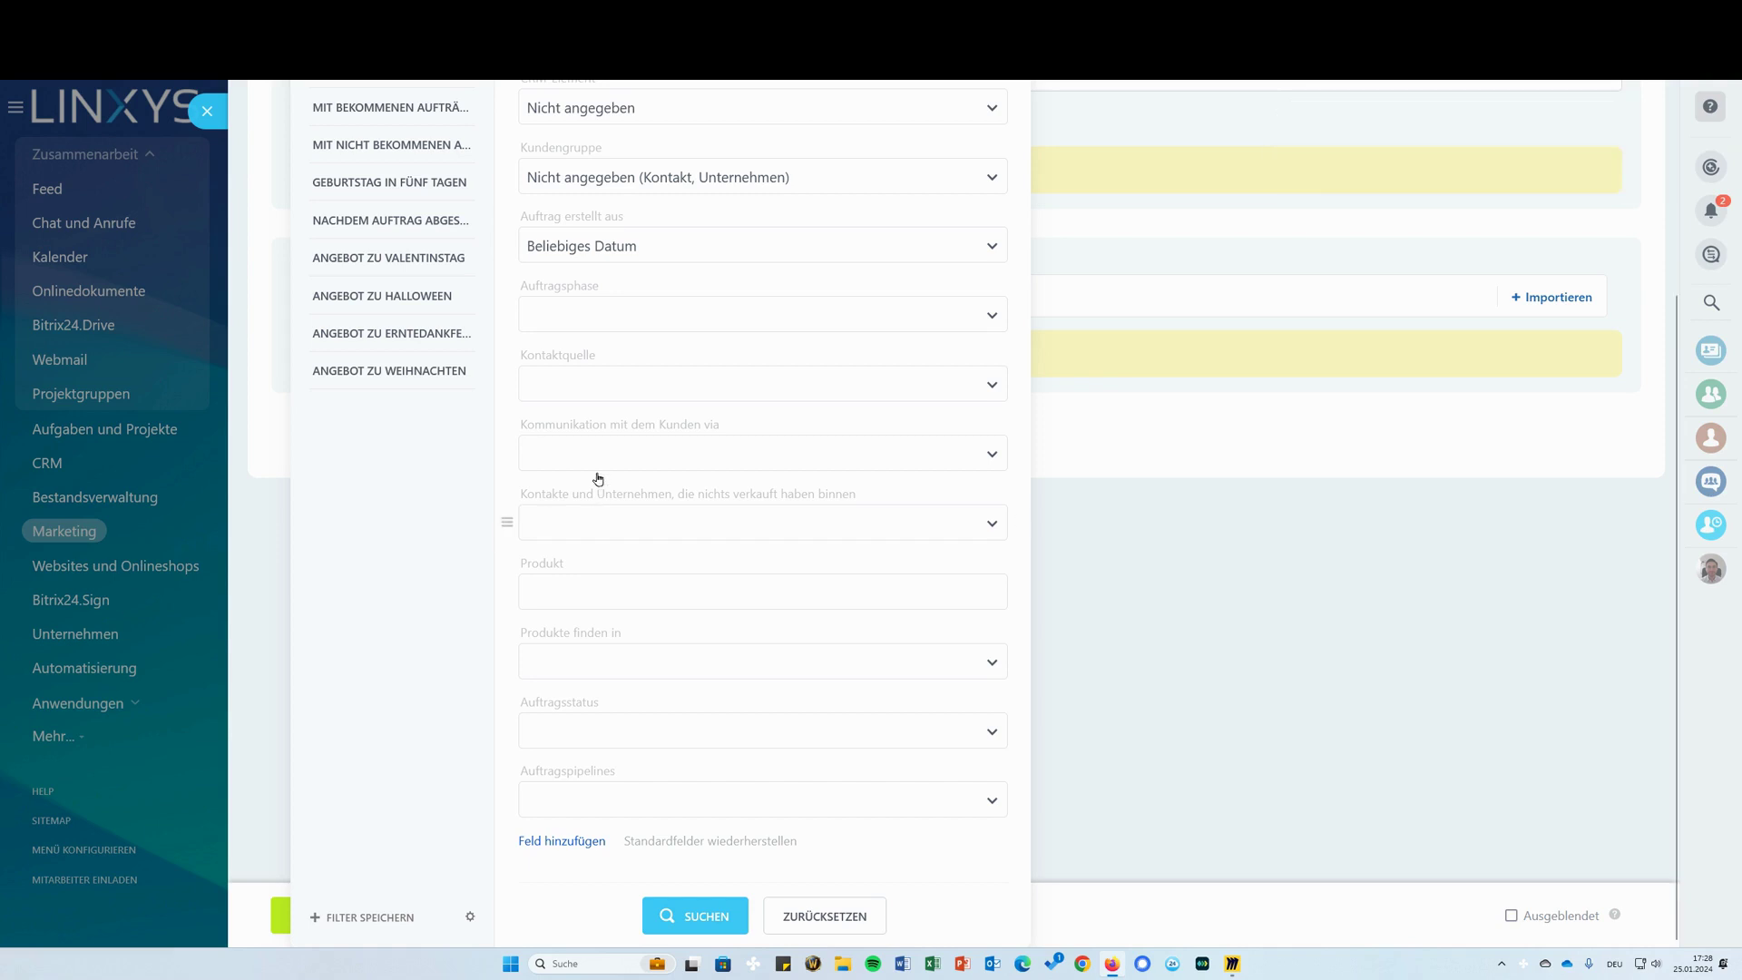
# Close the new segment slider and switch to the Kampagnen list
pyautogui.scroll(3, 638, 411)
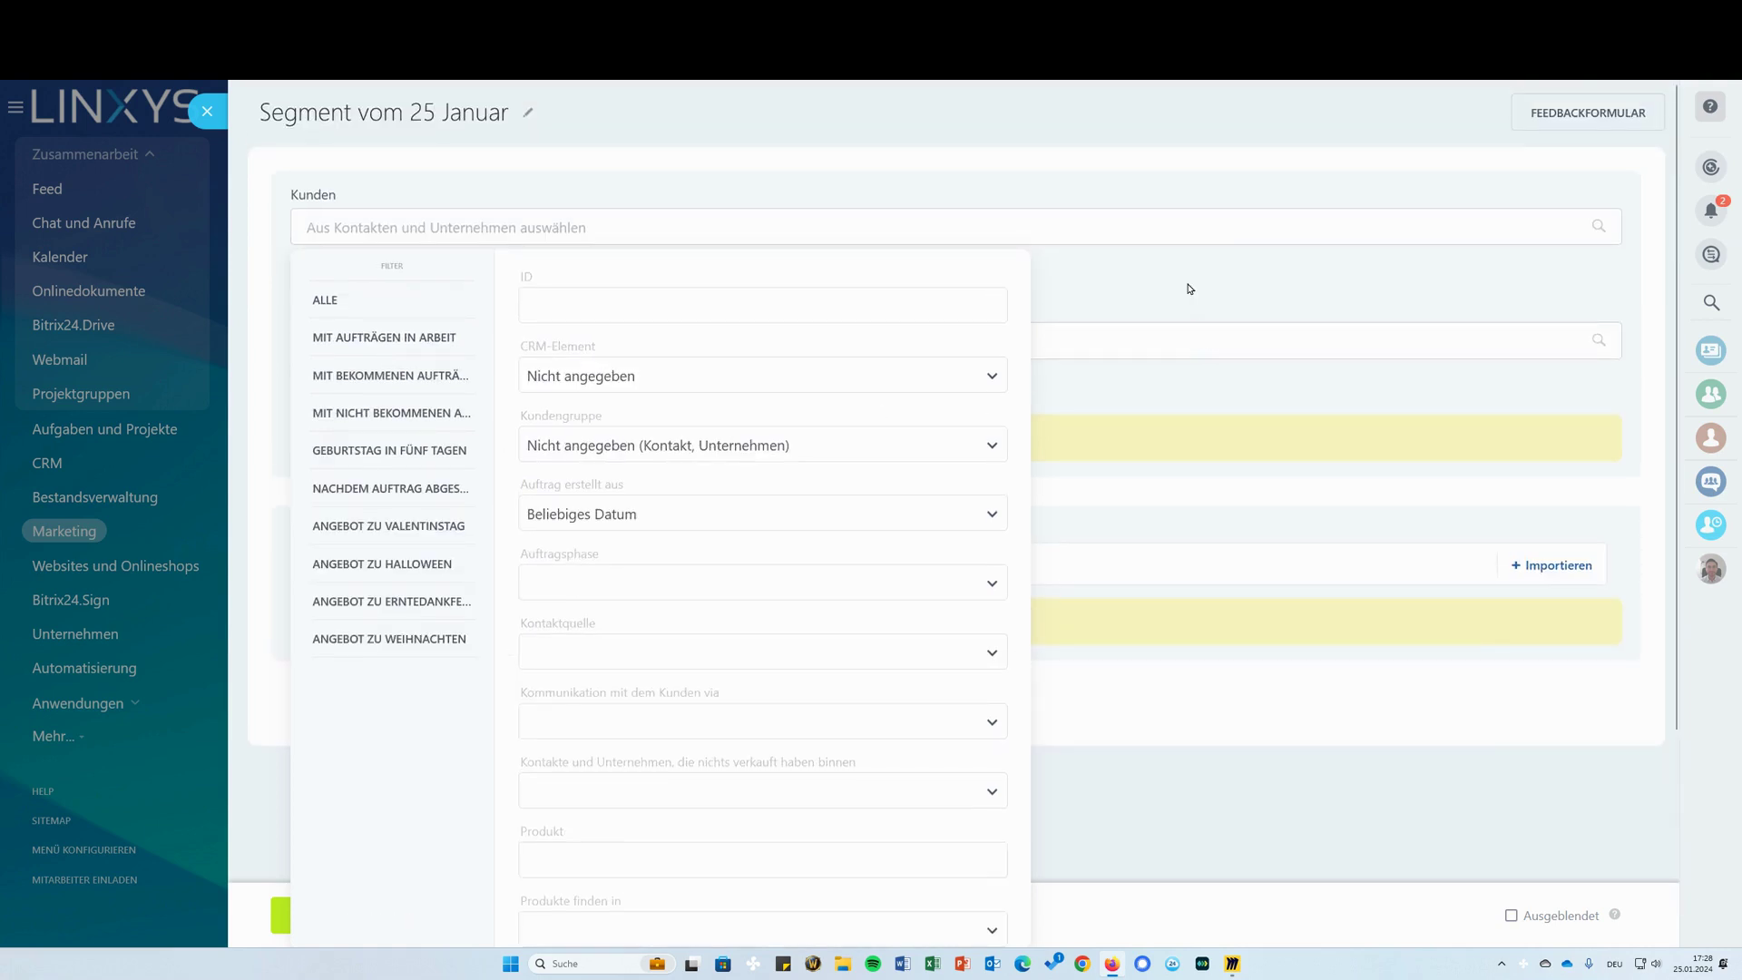
pyautogui.moveTo(1186, 284); pyautogui.dragTo(412, 124)
pyautogui.click(207, 111)
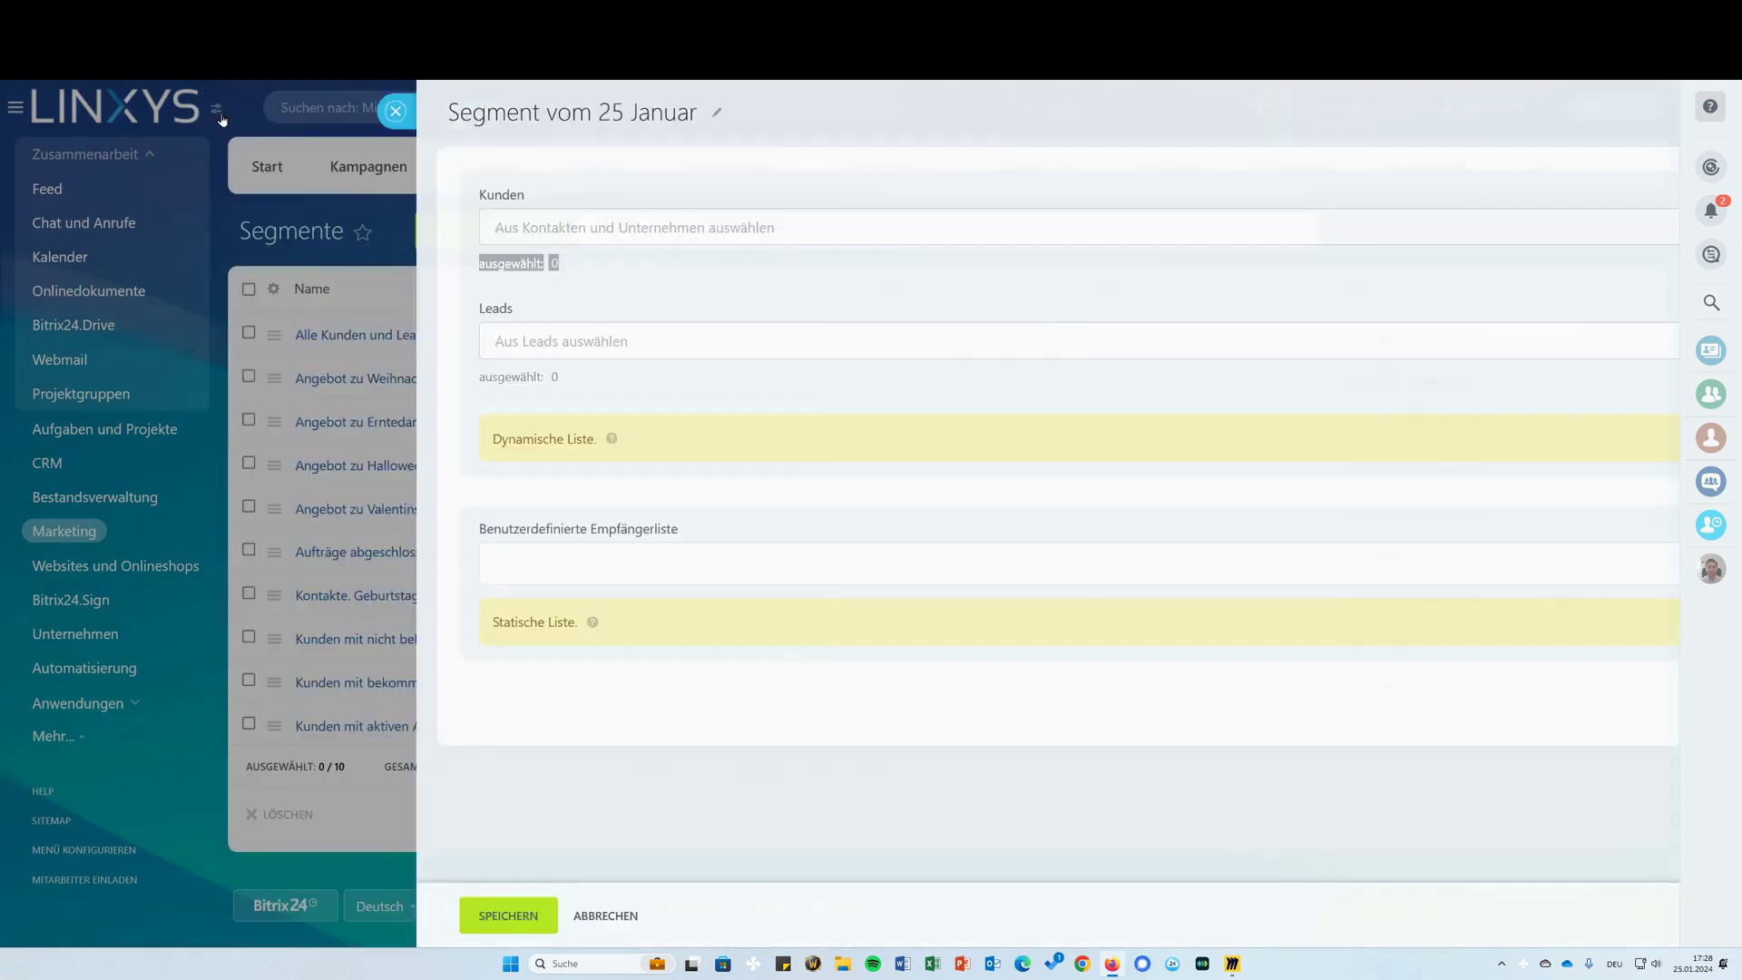
pyautogui.click(390, 162)
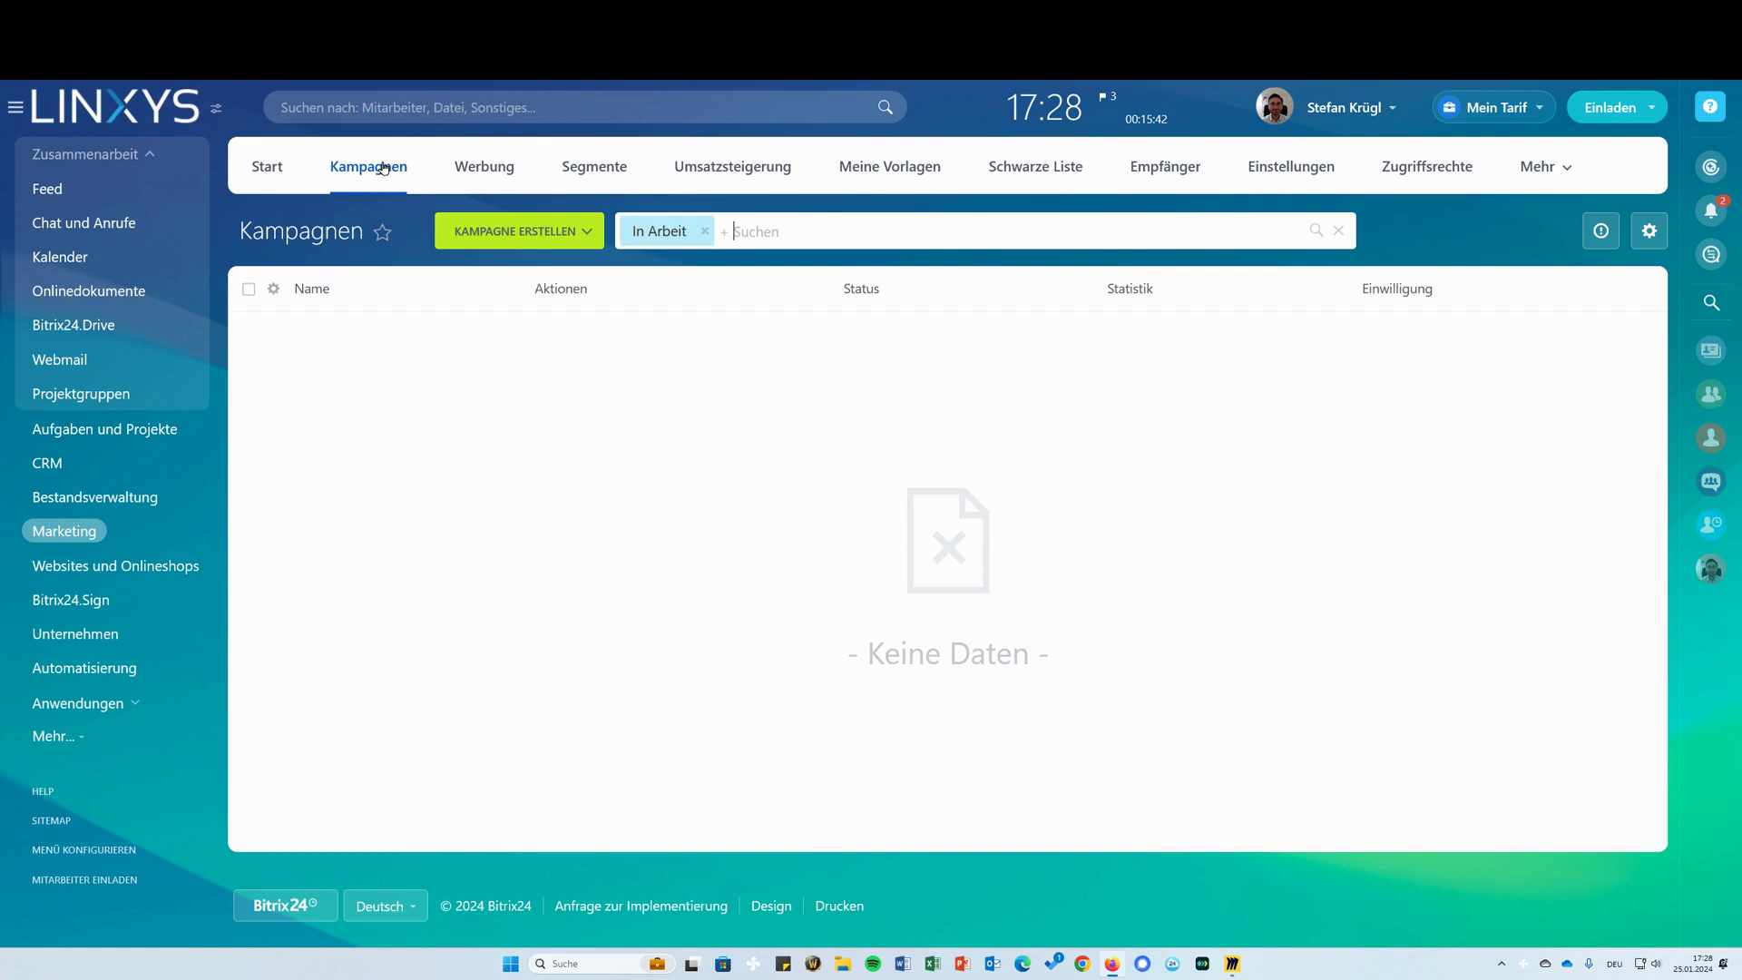
# Create an e-mail campaign from the Motivation für Sofortbestellungen template with a Bildergruppe block under the header
pyautogui.click(586, 232)
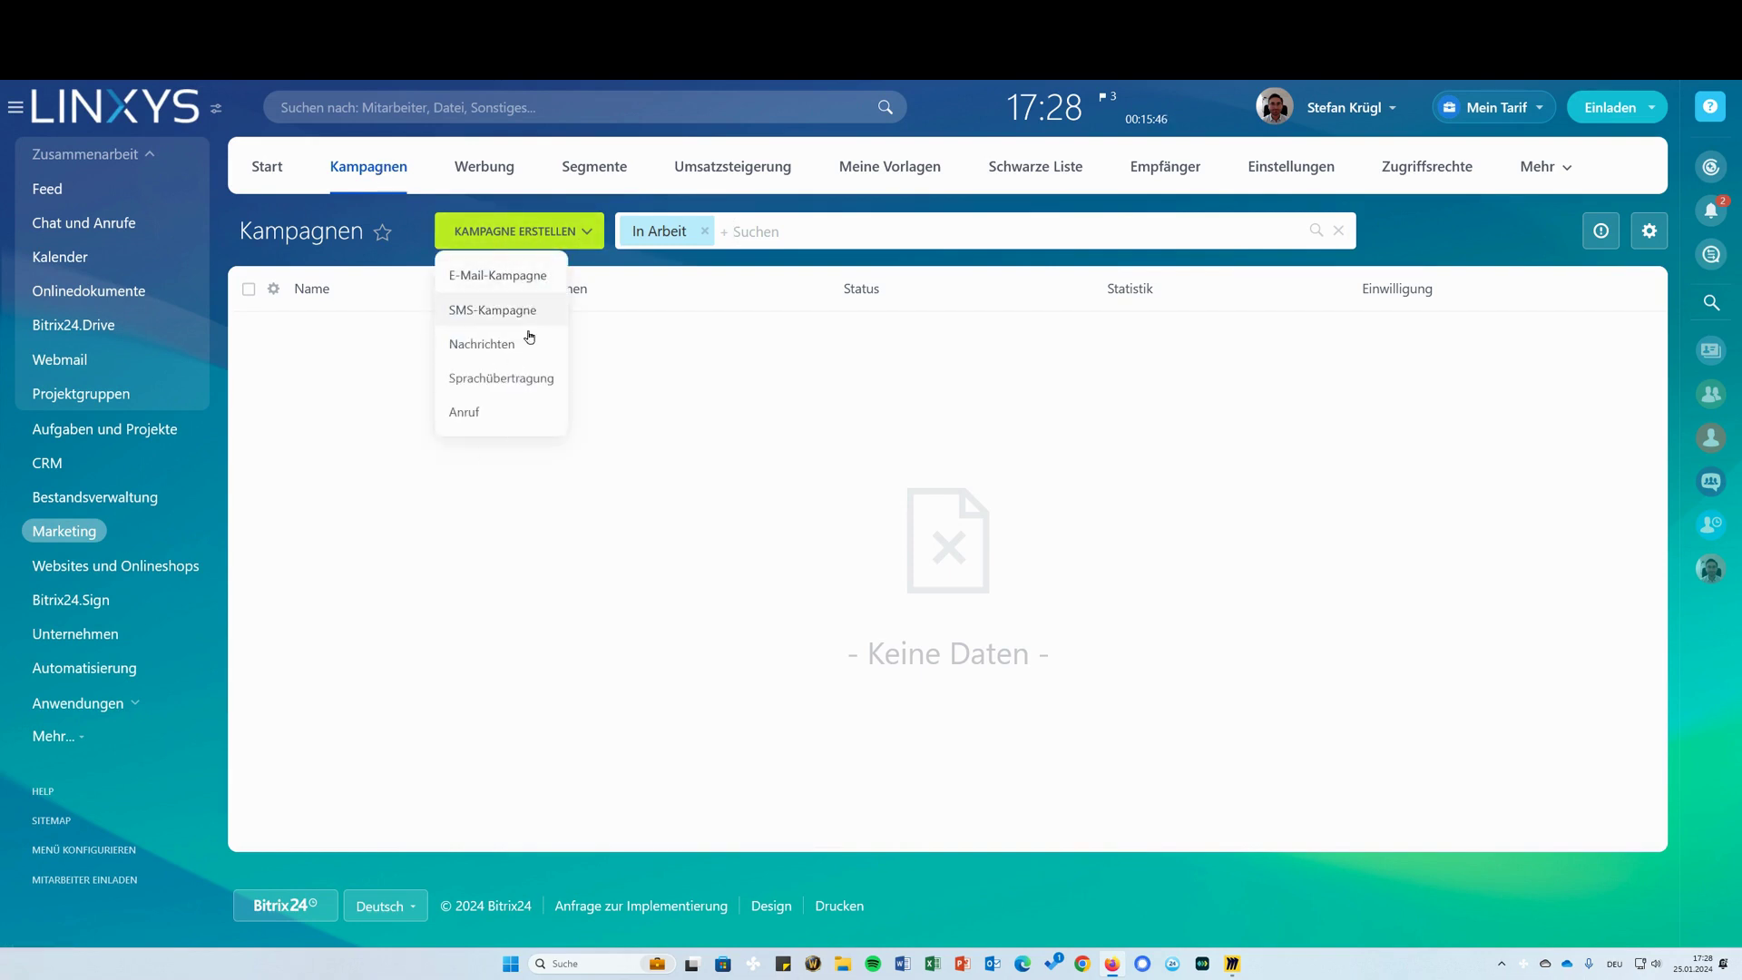
pyautogui.click(503, 279)
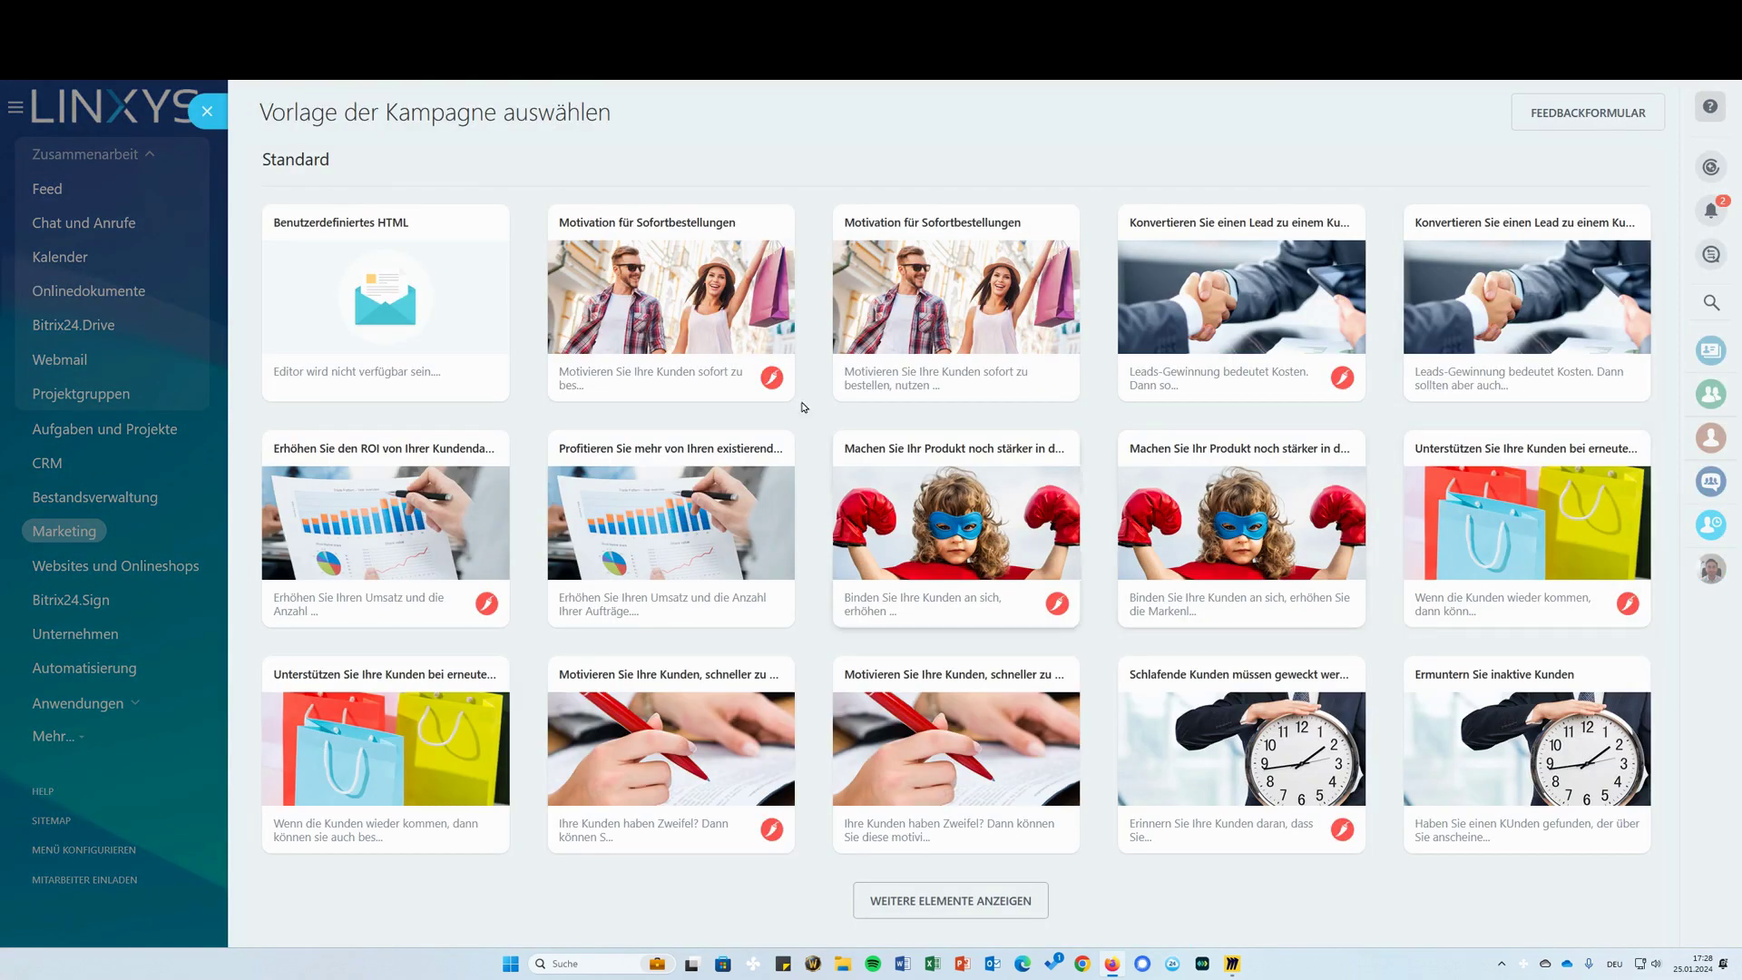
pyautogui.click(671, 300)
pyautogui.scroll(-5, 1359, 625)
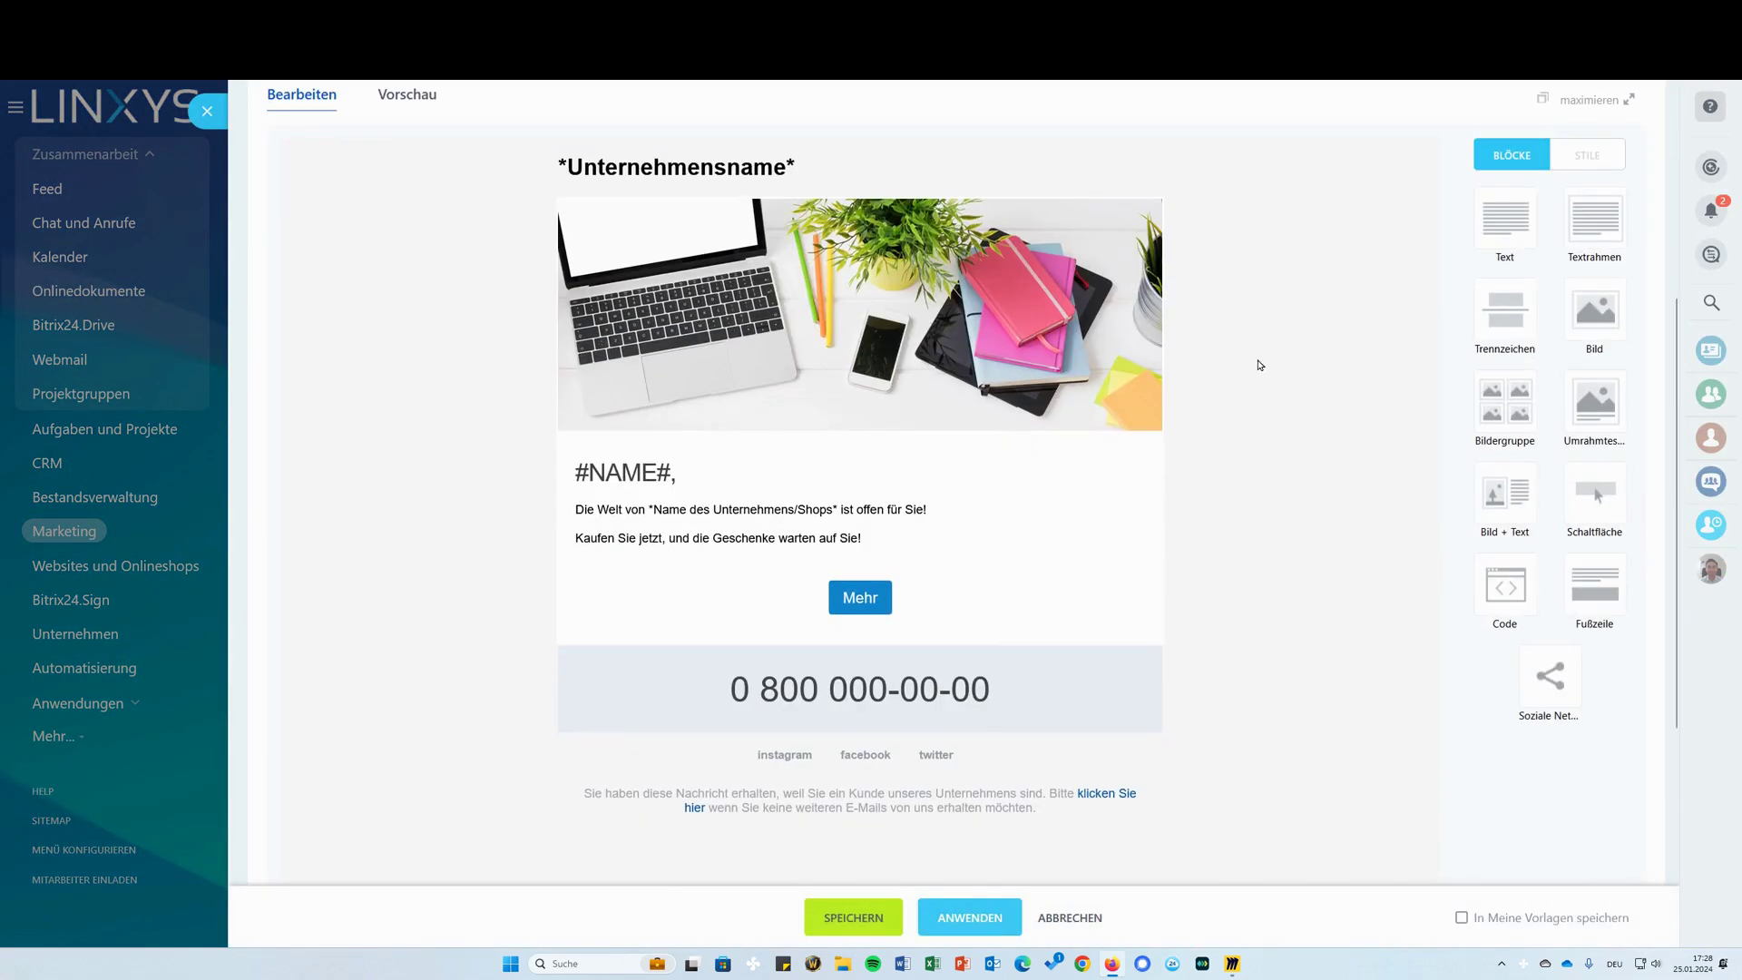
pyautogui.moveTo(1505, 400); pyautogui.dragTo(985, 451)
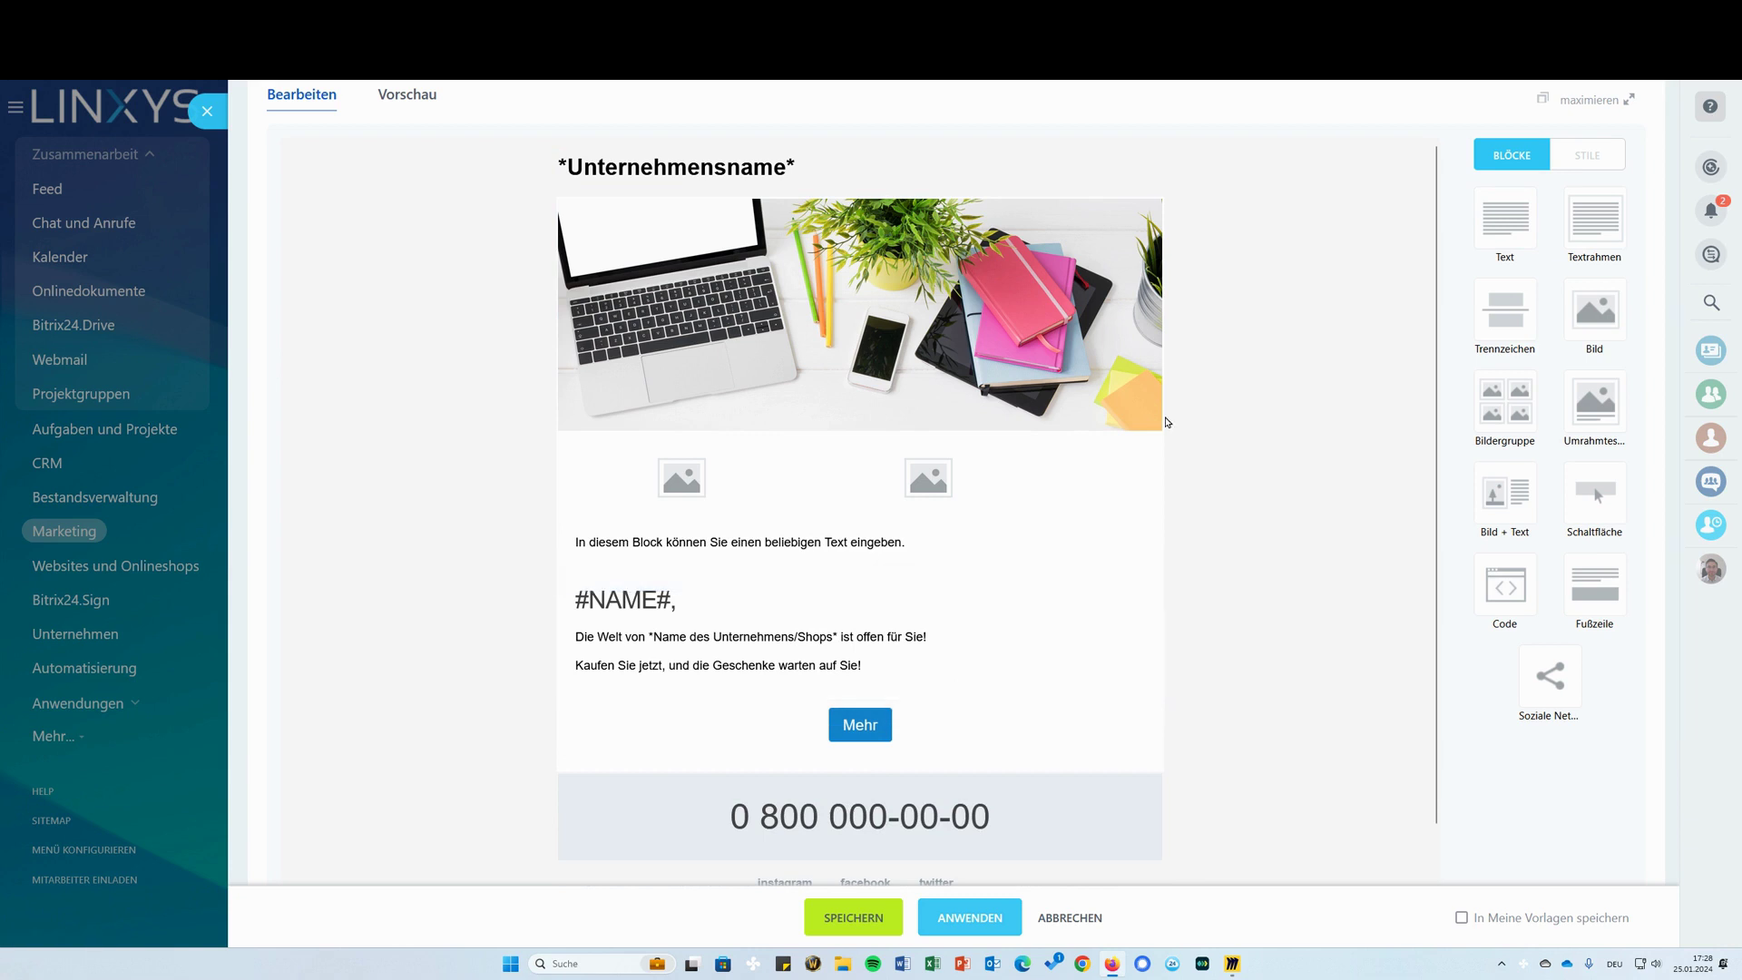
pyautogui.scroll(-1, 1148, 686)
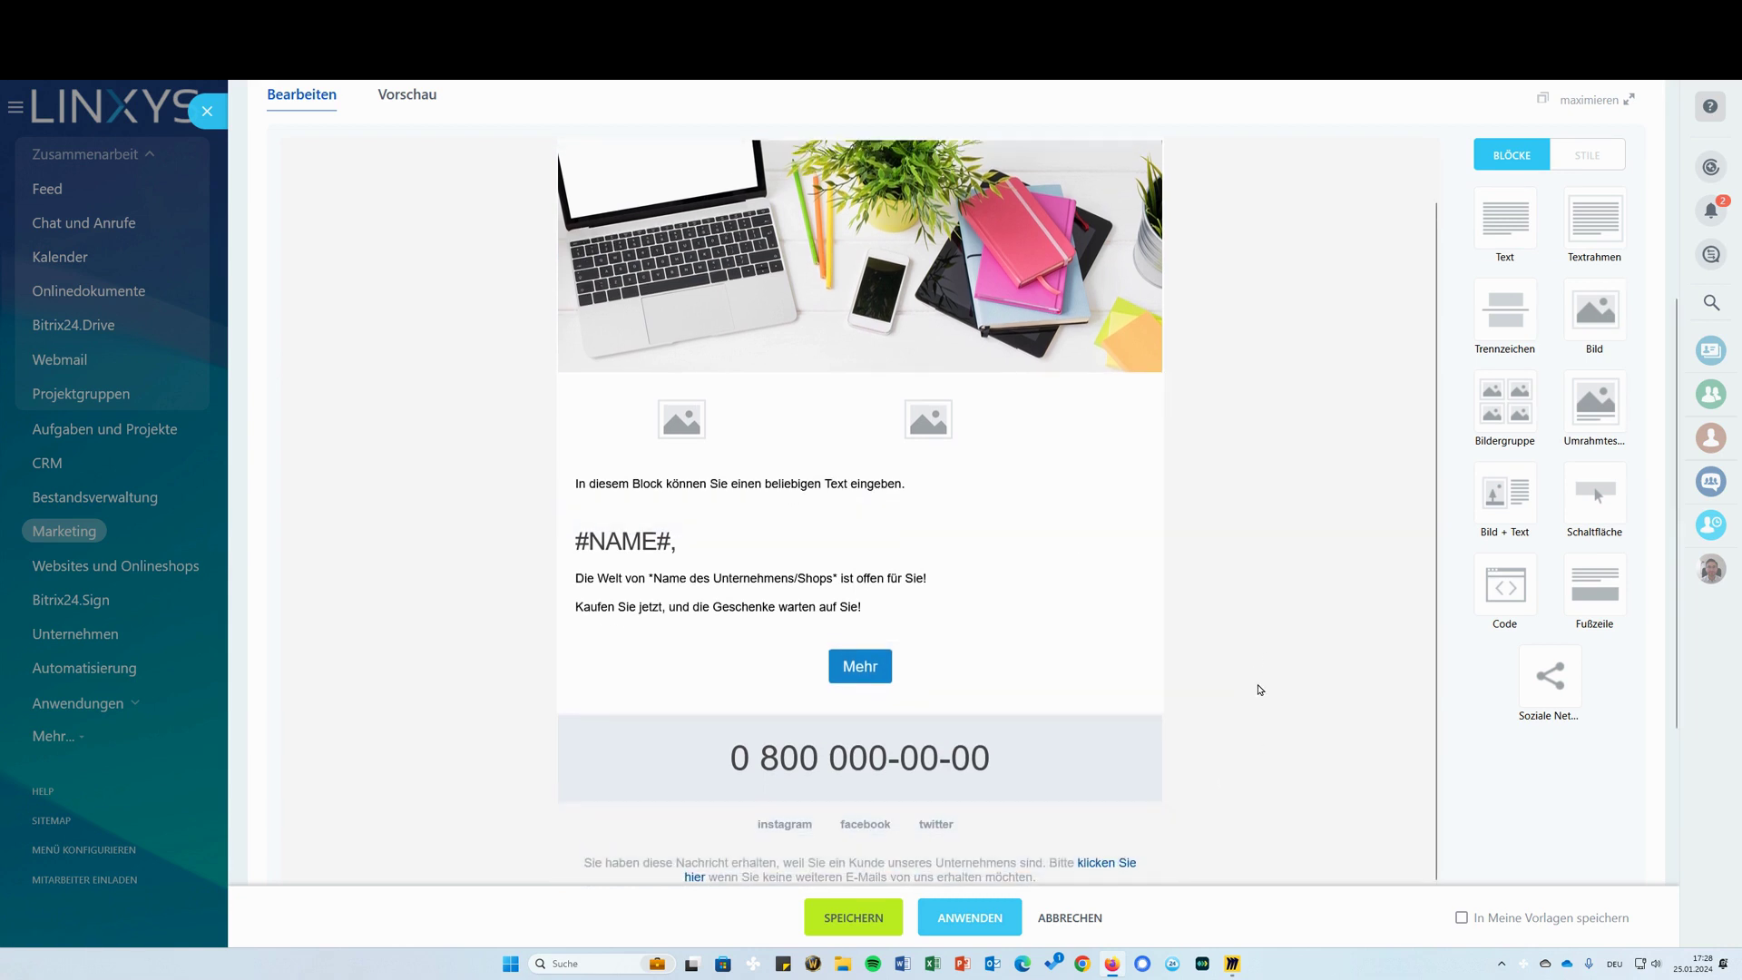
pyautogui.scroll(5, 1212, 481)
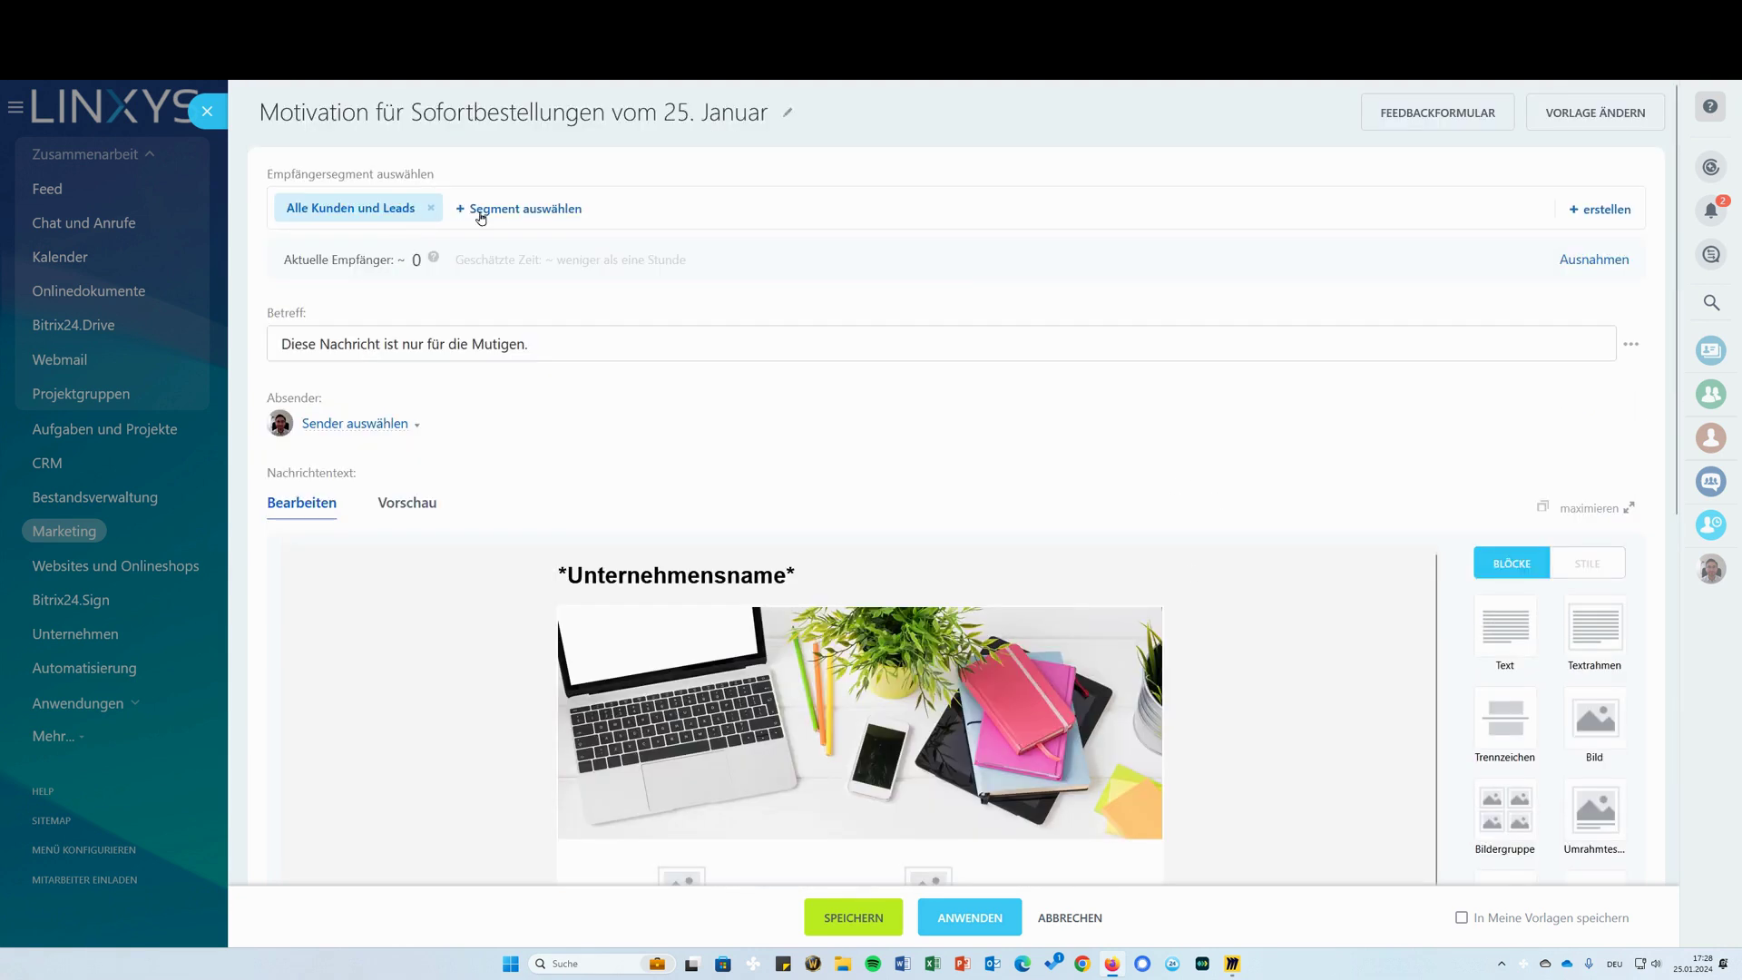
# Send a test copy of the campaign e-mail from the test-mode section
pyautogui.moveTo(397, 260); pyautogui.dragTo(422, 261)
pyautogui.click(454, 293)
pyautogui.scroll(-10, 647, 698)
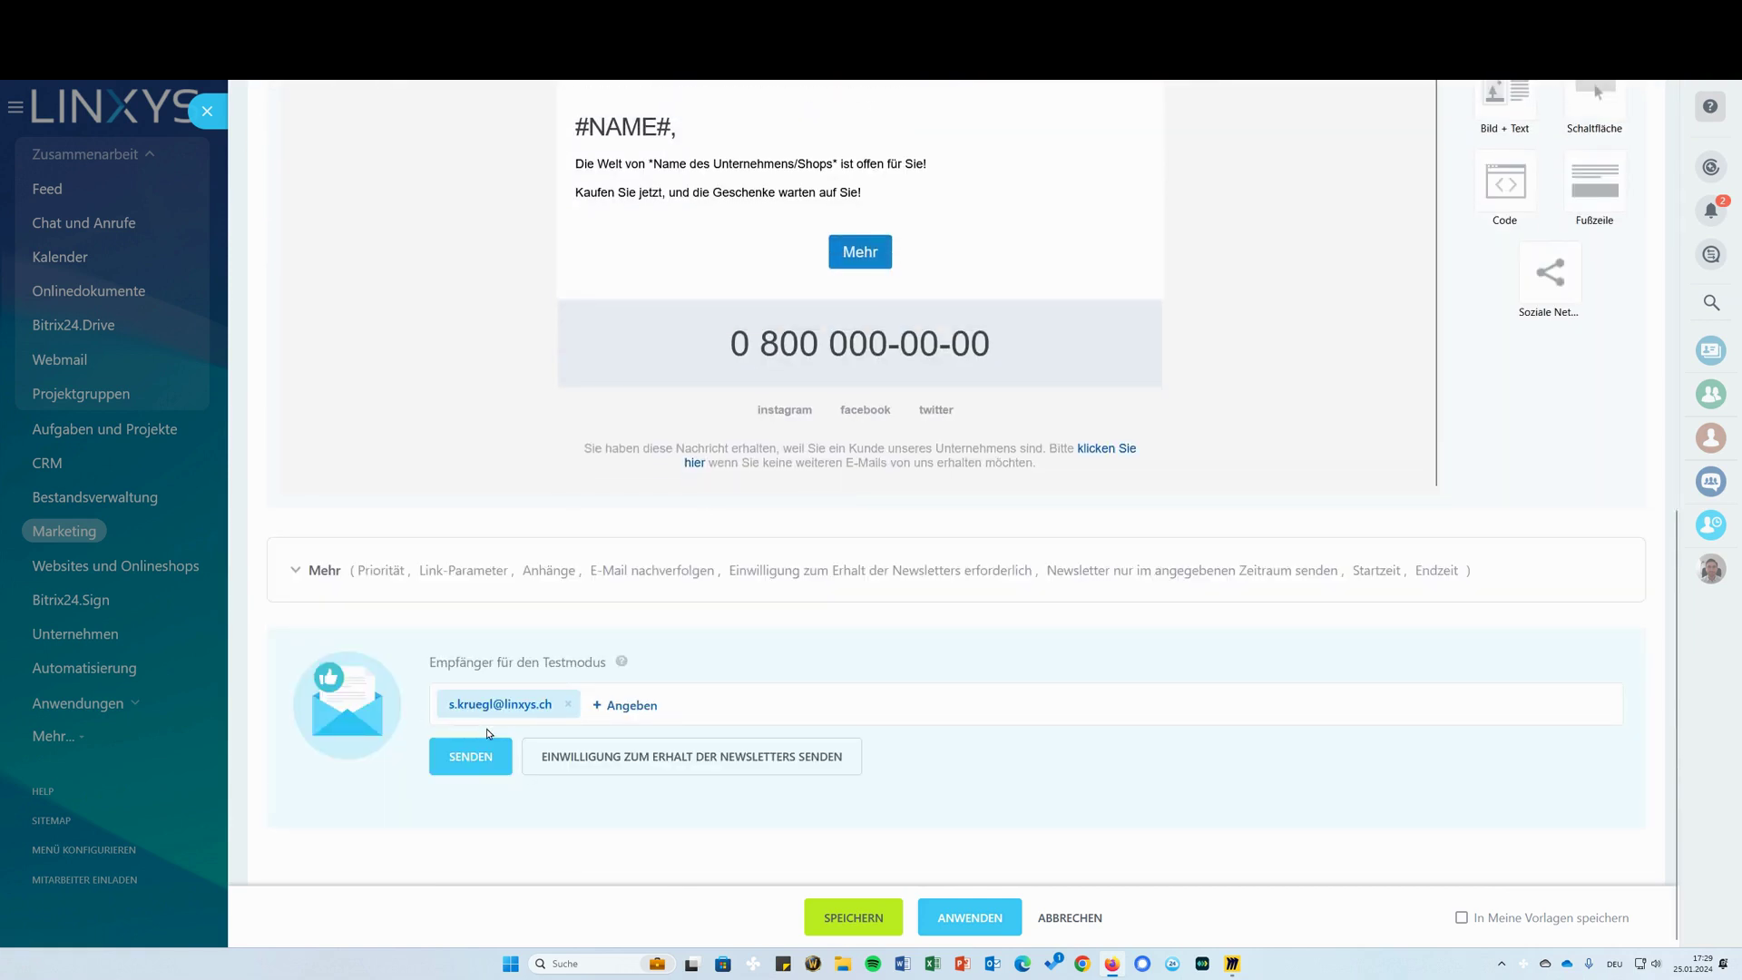
pyautogui.click(472, 773)
# Try saving the campaign, which fails for the required Absender field, then close the editor
pyautogui.scroll(6, 1003, 427)
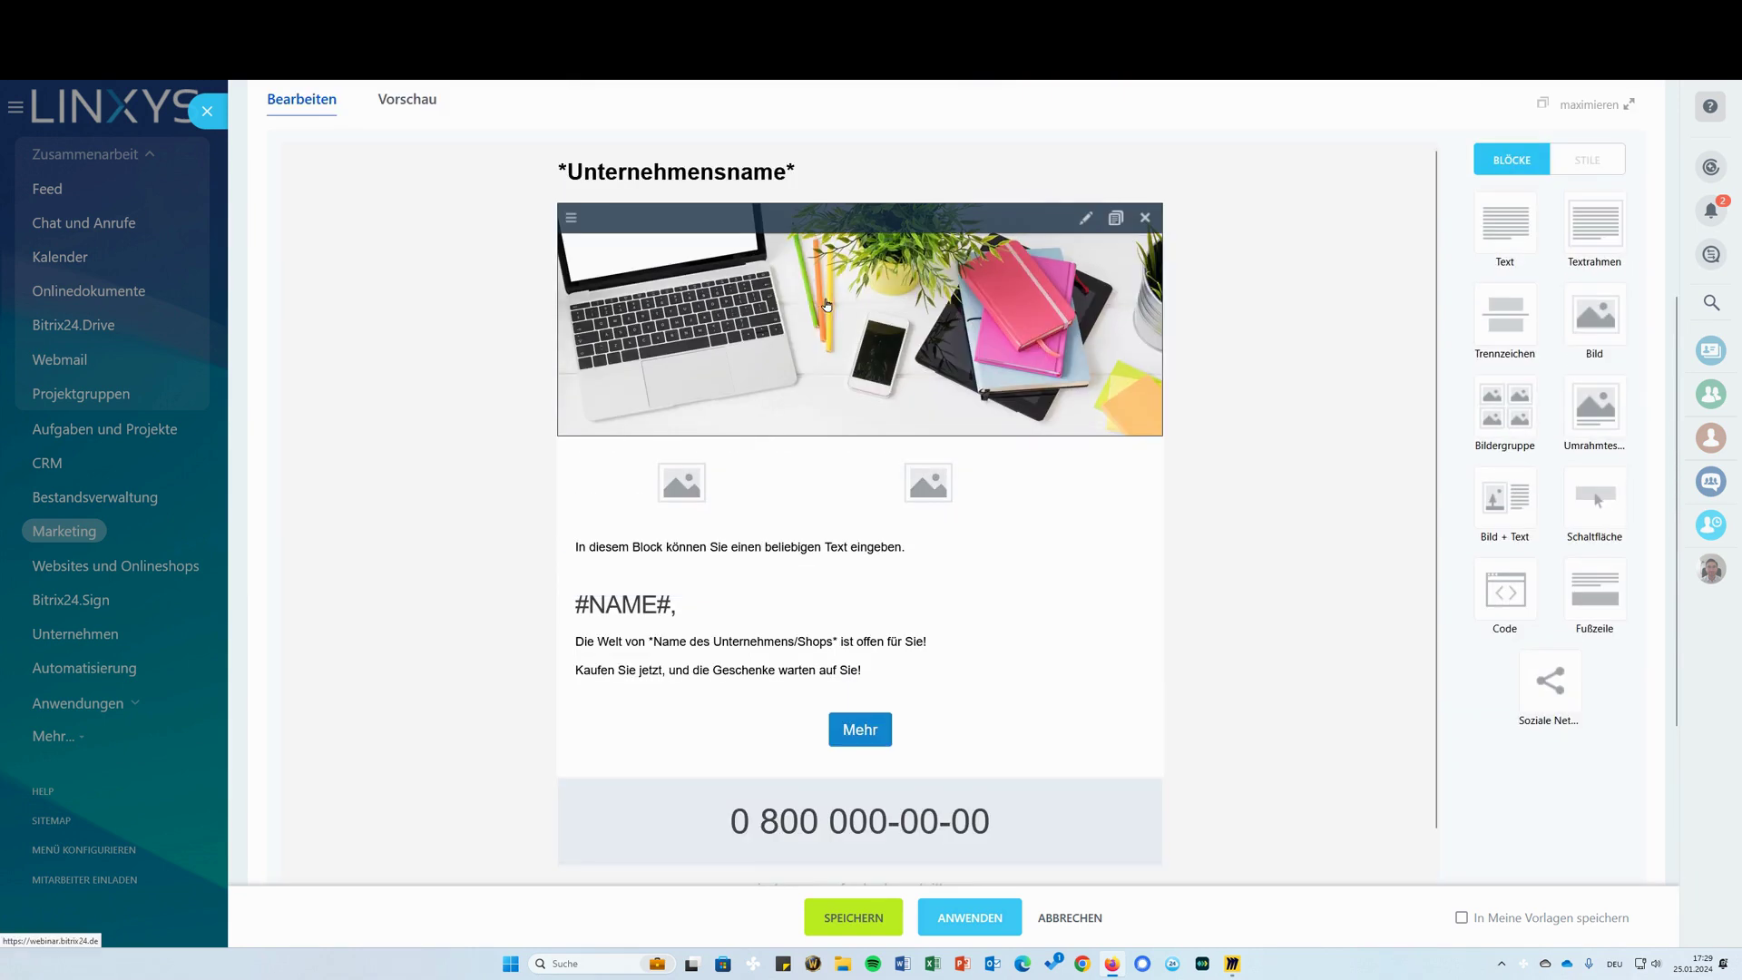
pyautogui.scroll(-5, 690, 472)
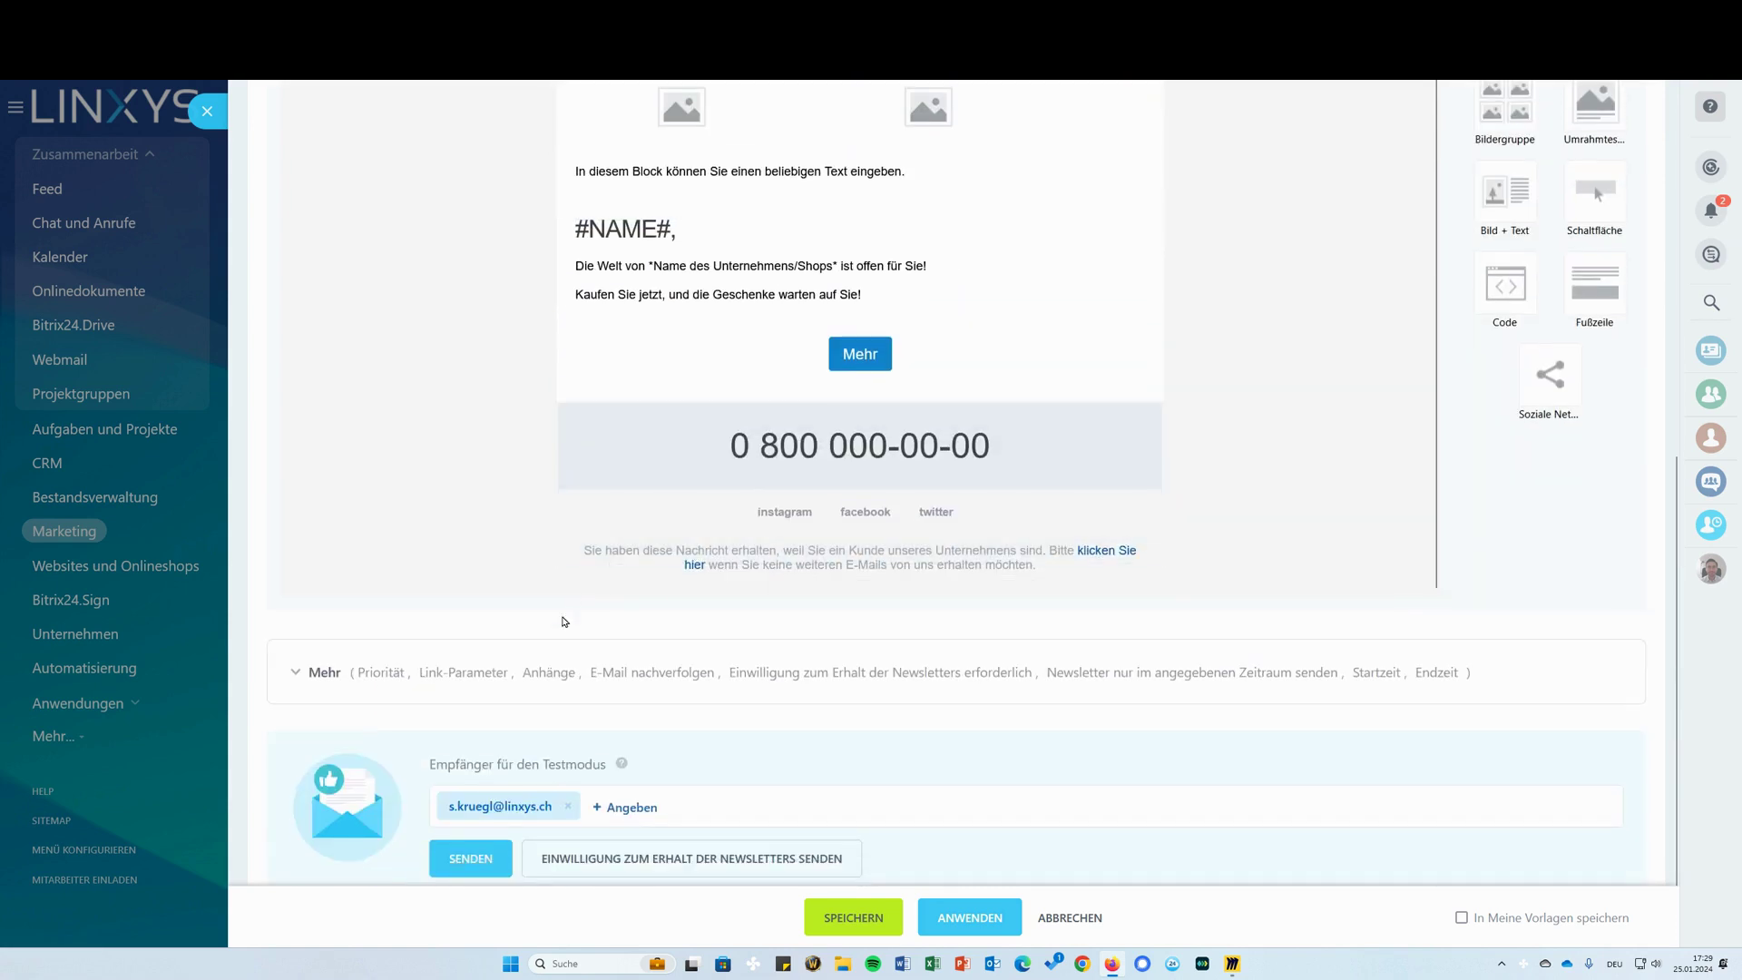
pyautogui.scroll(-1, 731, 875)
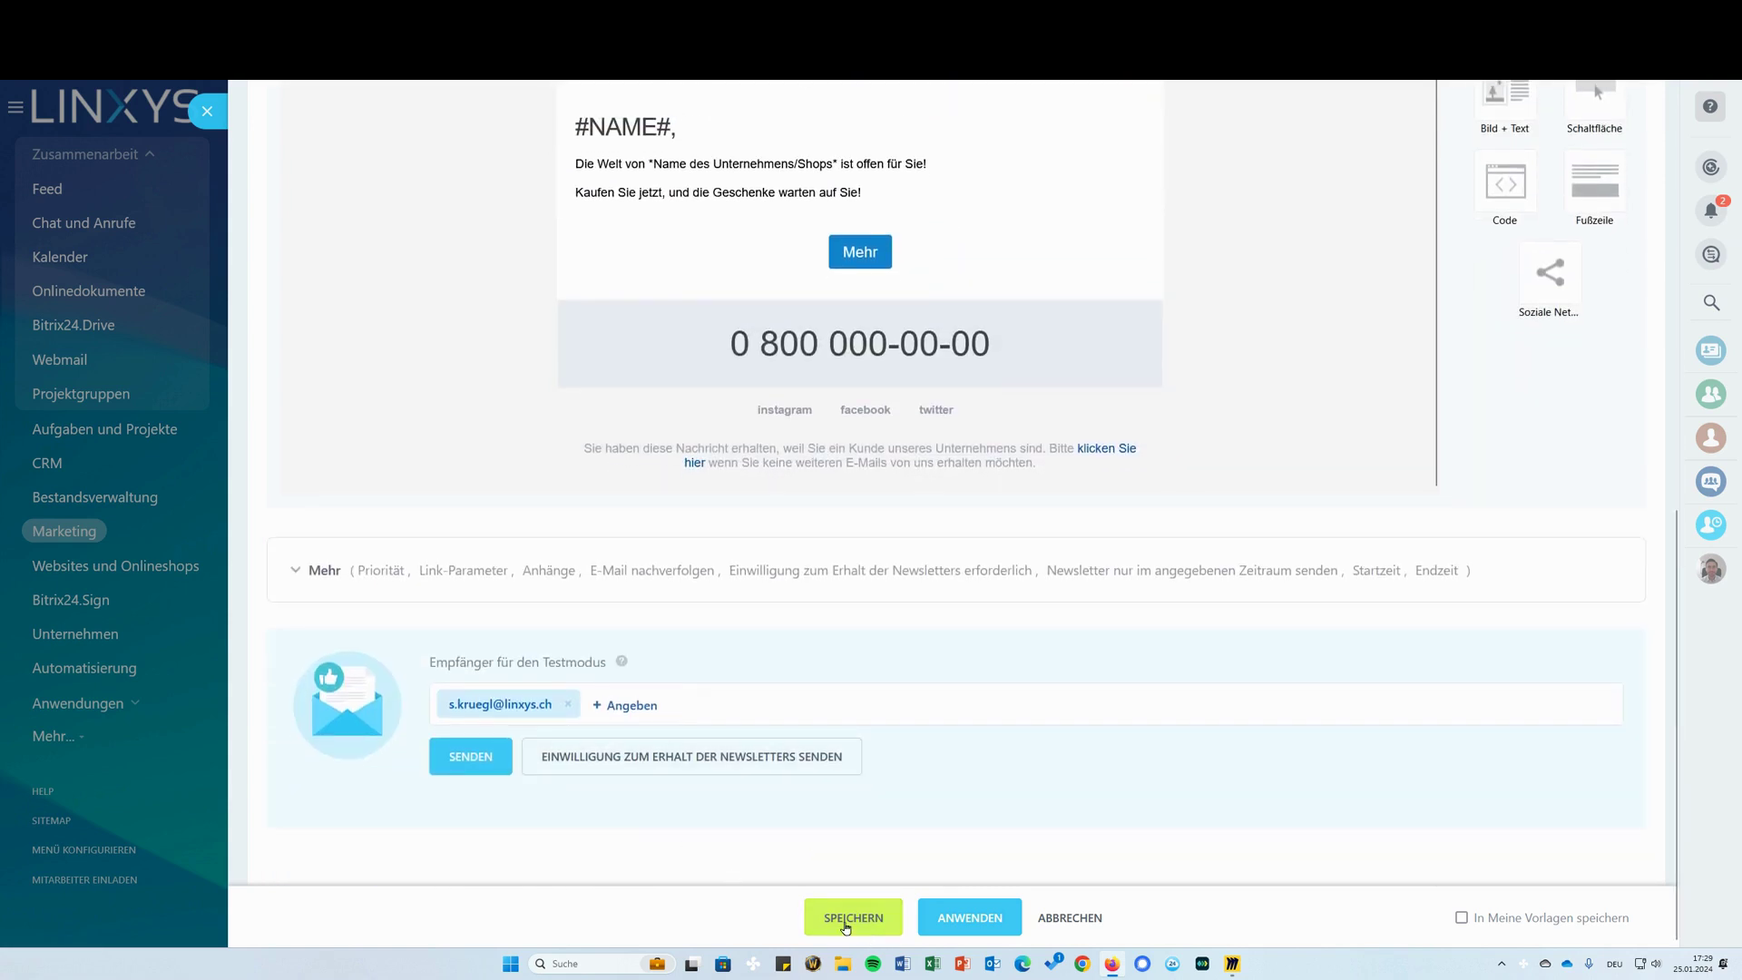
pyautogui.click(853, 917)
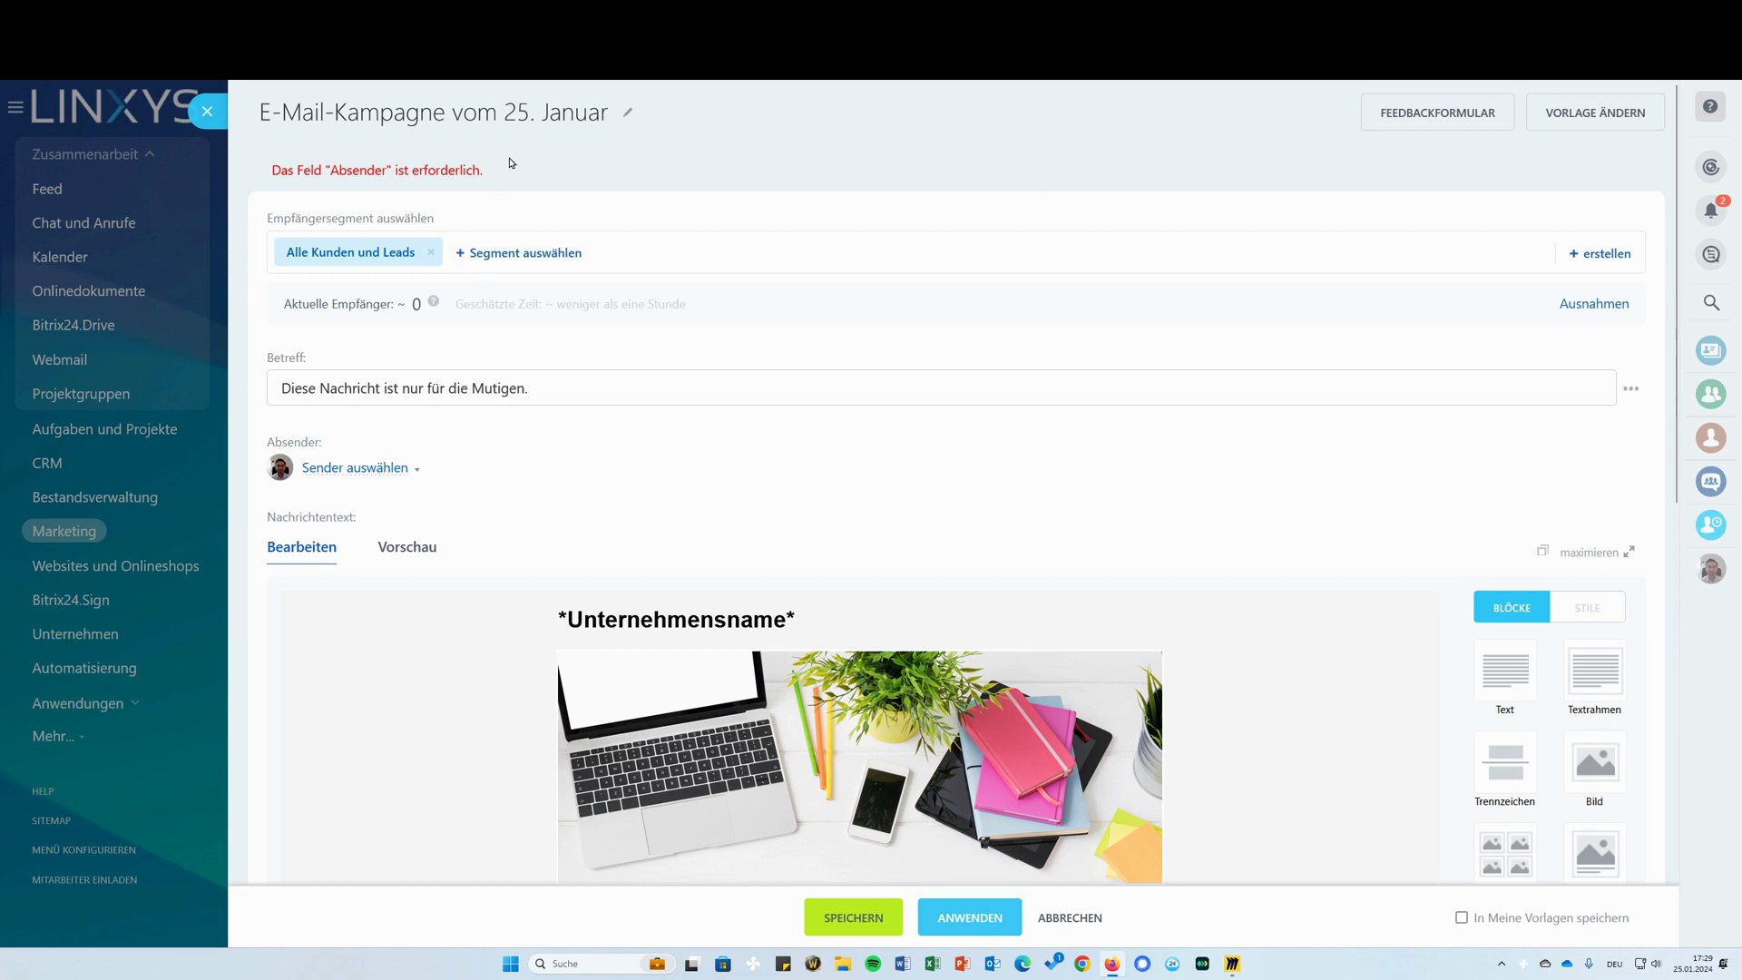
pyautogui.click(208, 111)
# Discard the unsaved campaign, then open and close the Marketing Zugriffsrechte settings
pyautogui.click(903, 567)
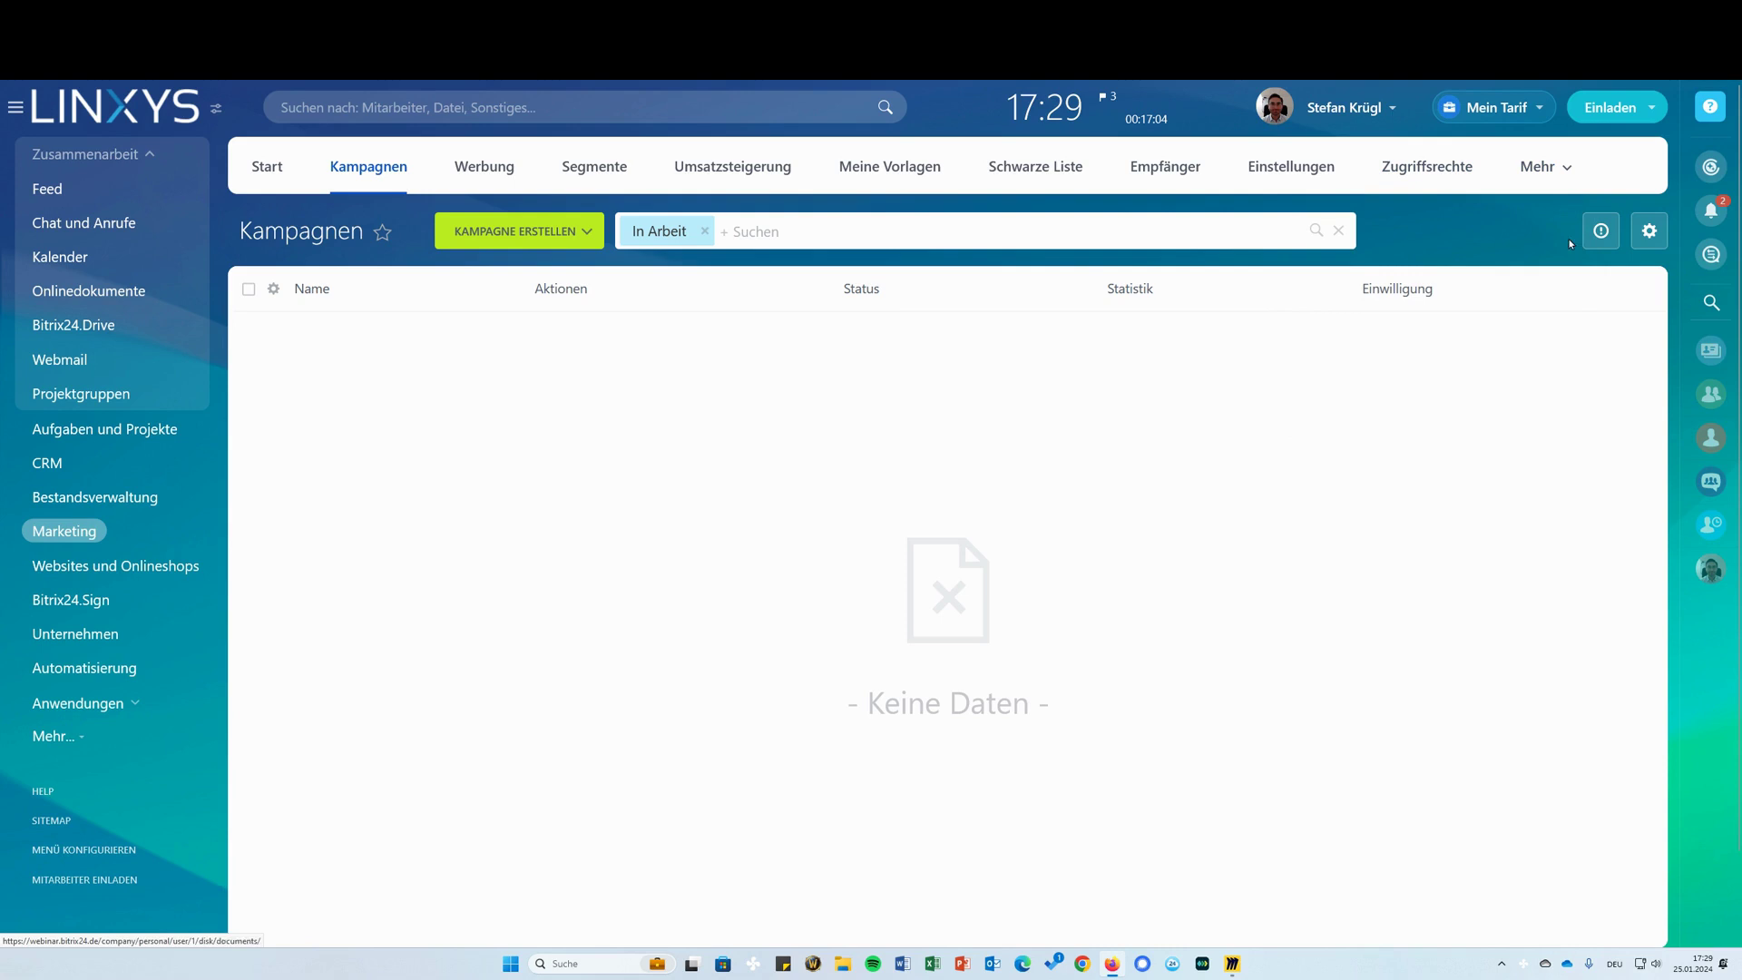
pyautogui.click(1434, 167)
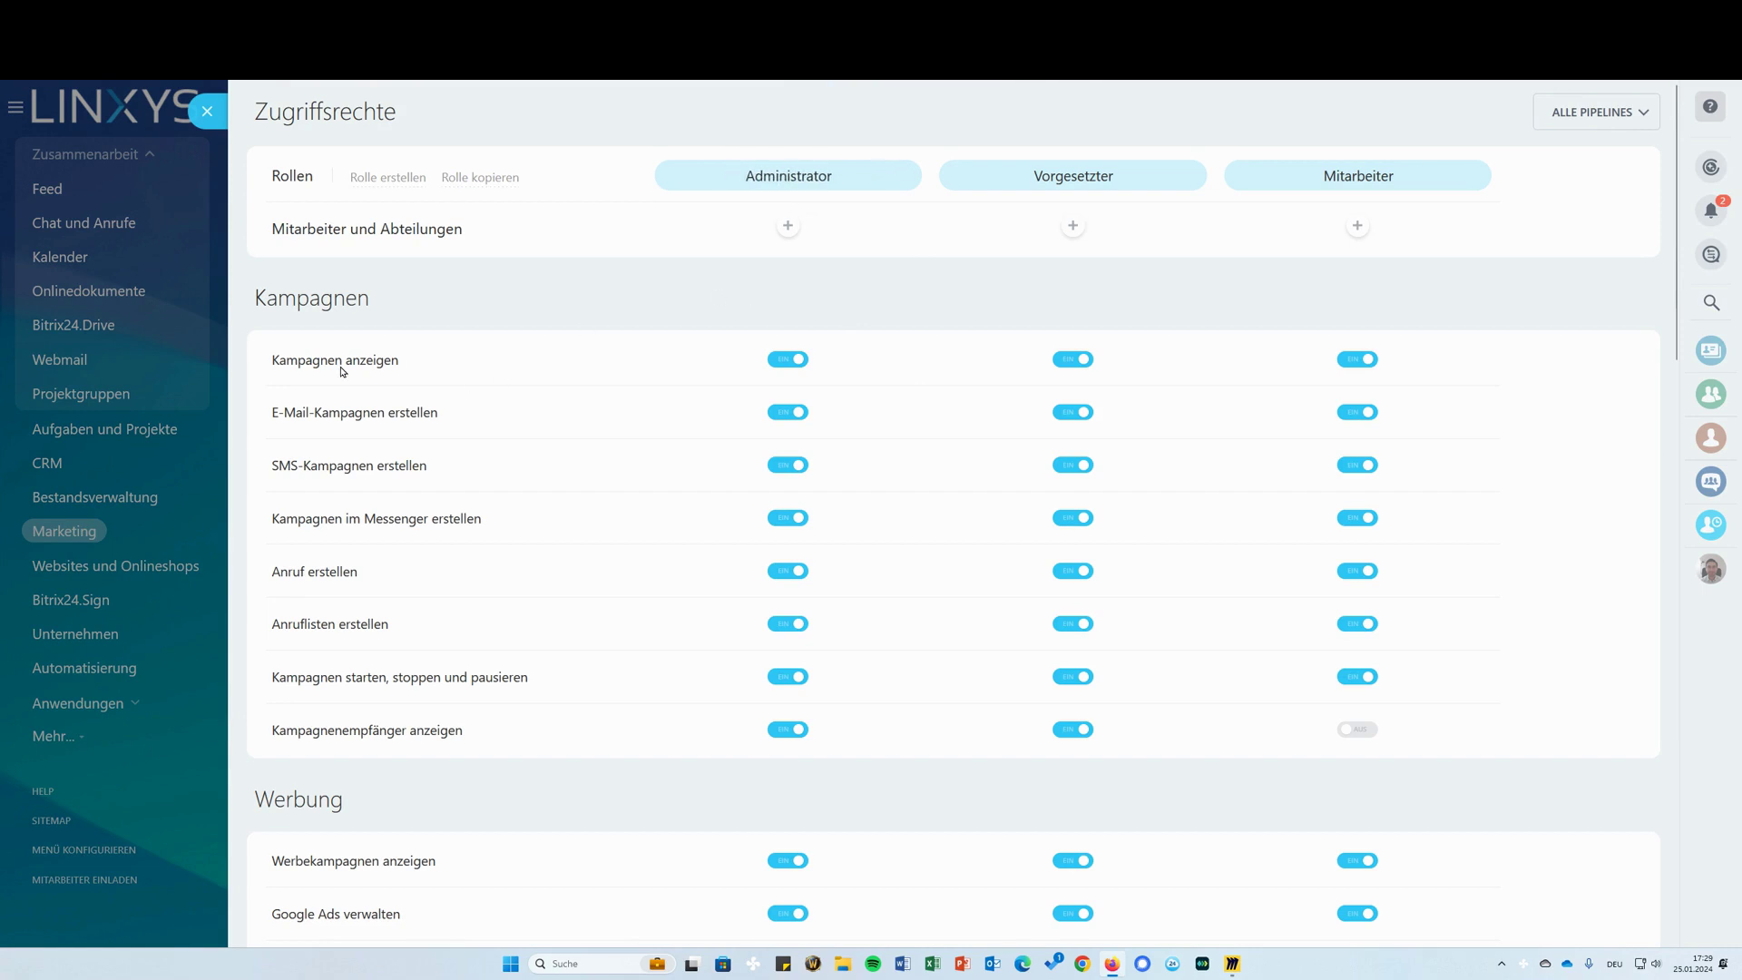
pyautogui.moveTo(1053, 186)
pyautogui.click(198, 112)
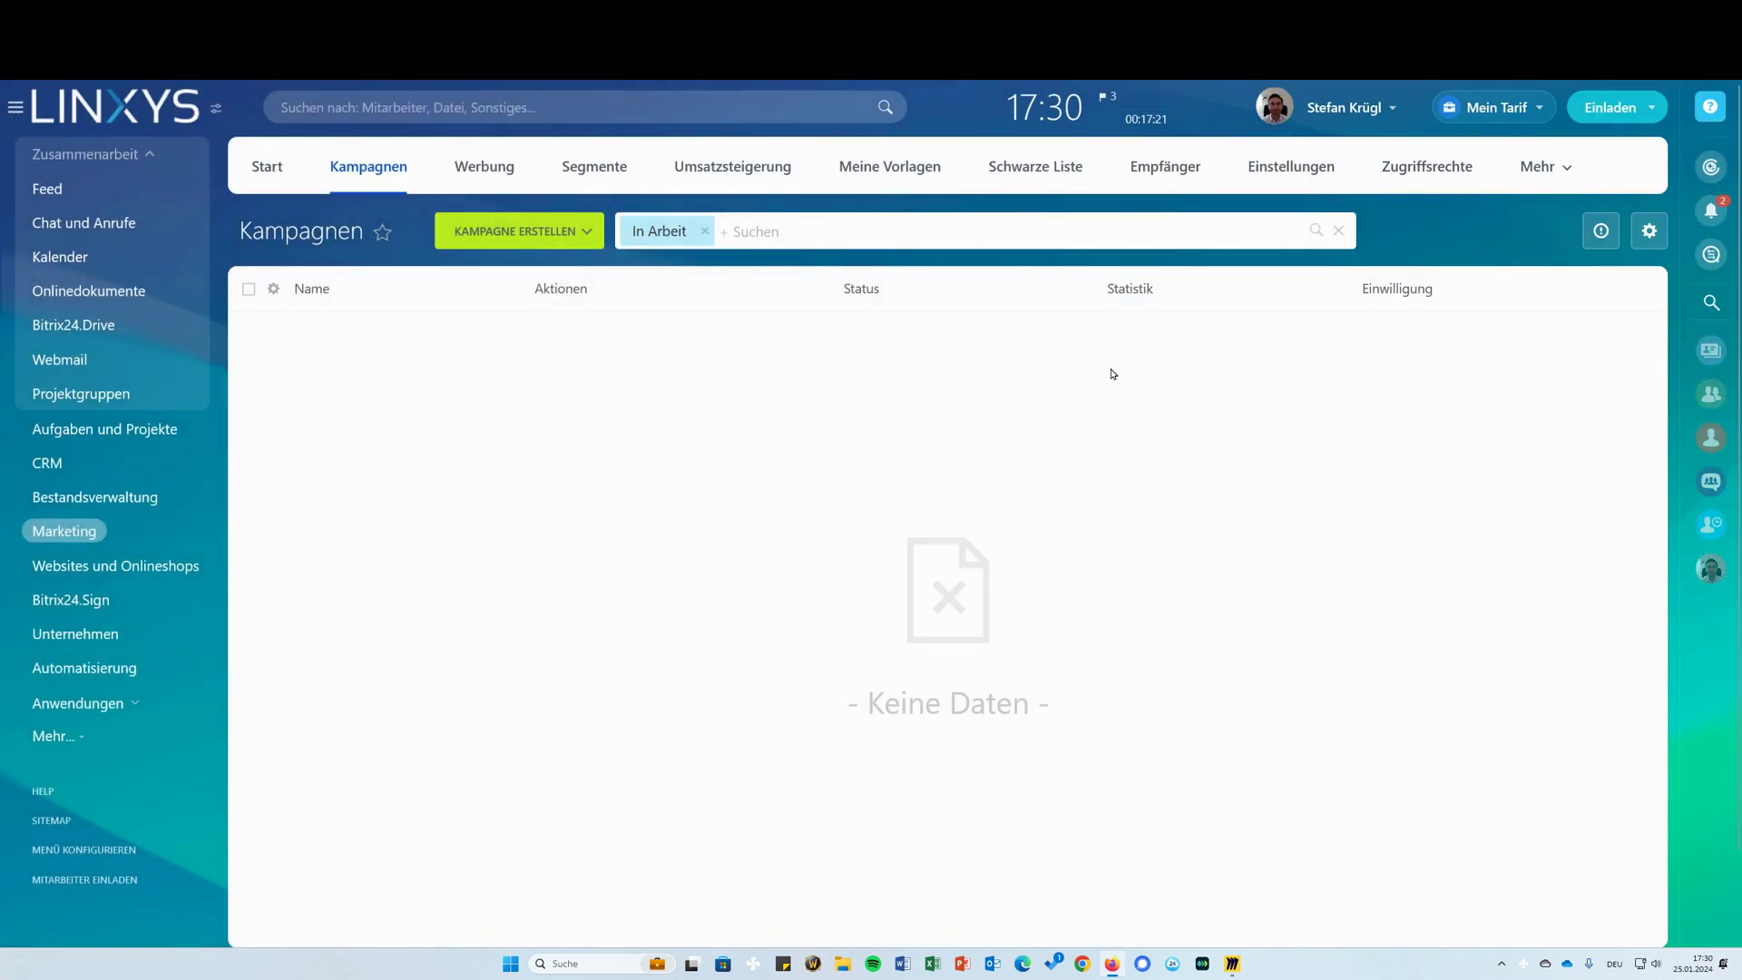
# In the Feed, expand the comment and select the Websites, Landingpages und Onlineshop bullet
pyautogui.click(121, 187)
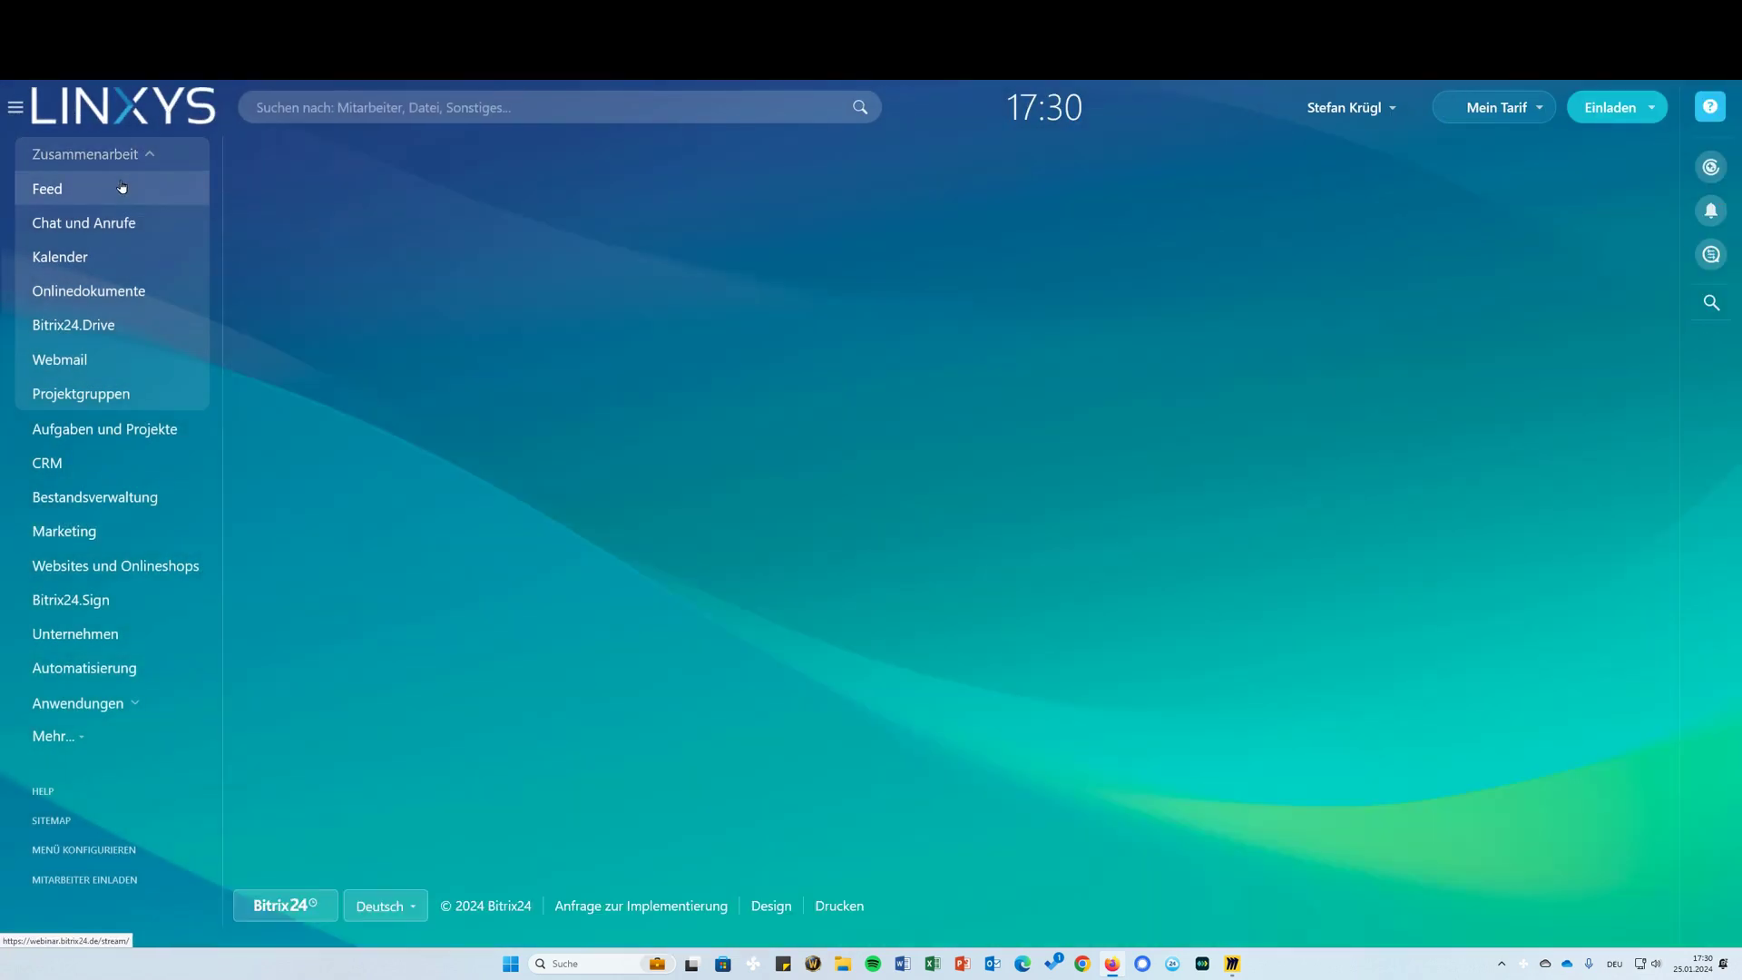
pyautogui.scroll(-15, 700, 309)
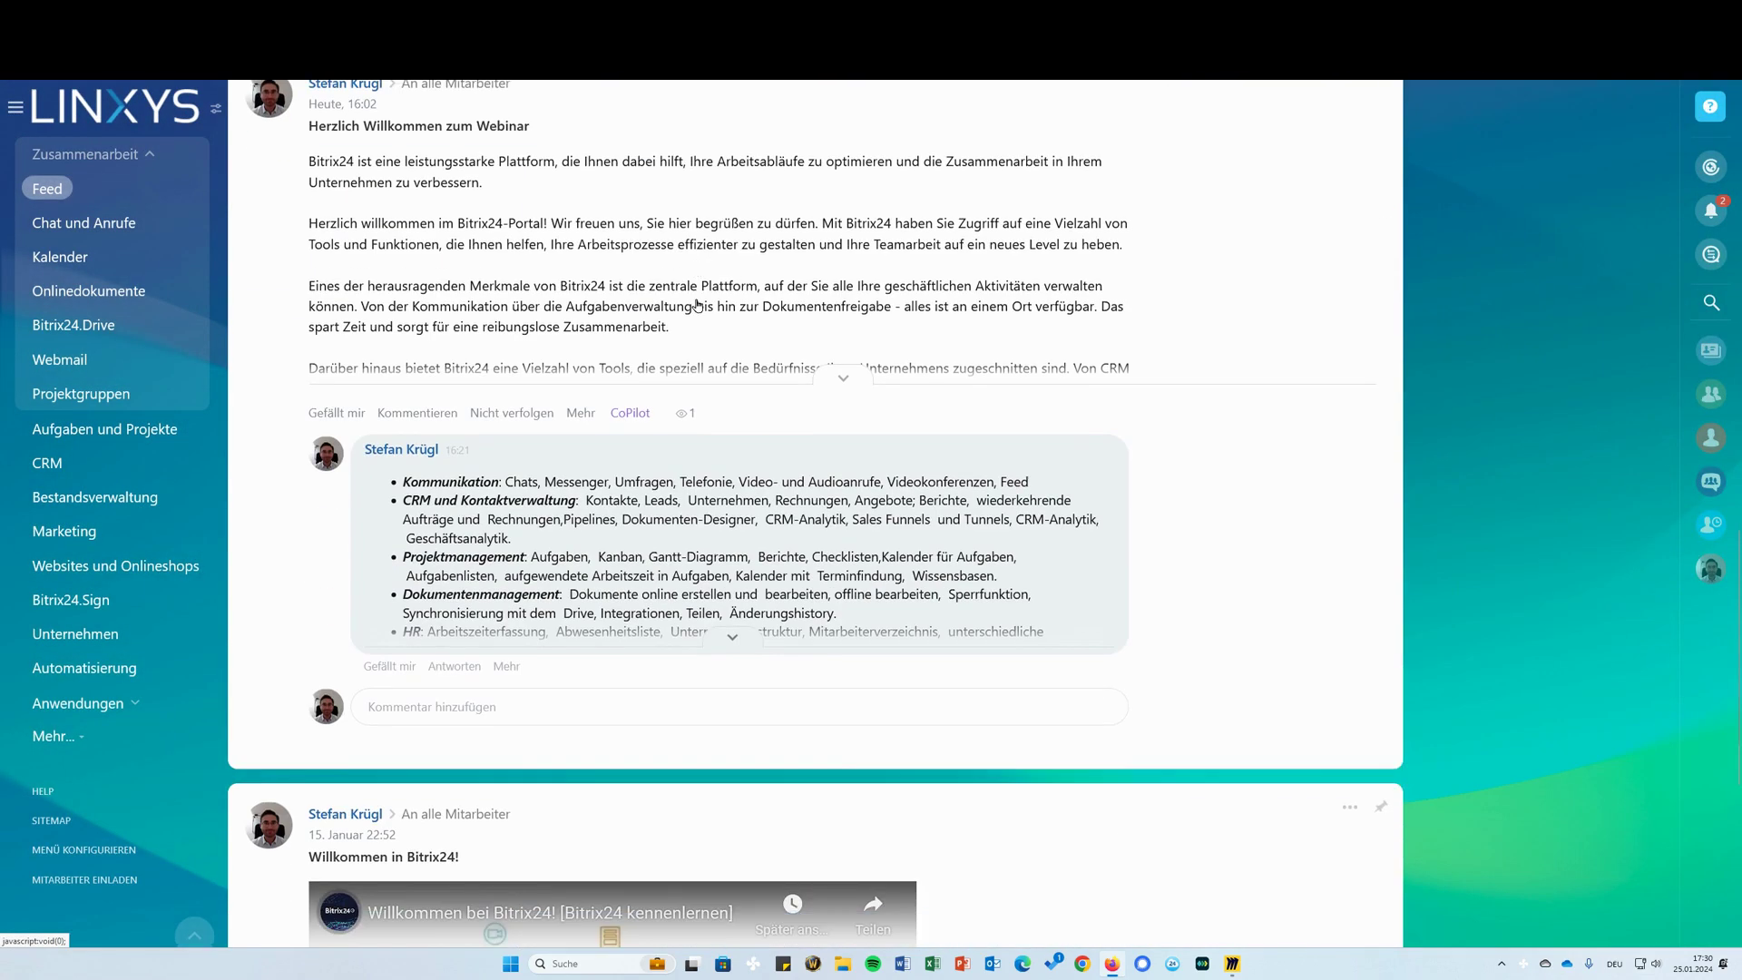
pyautogui.click(732, 434)
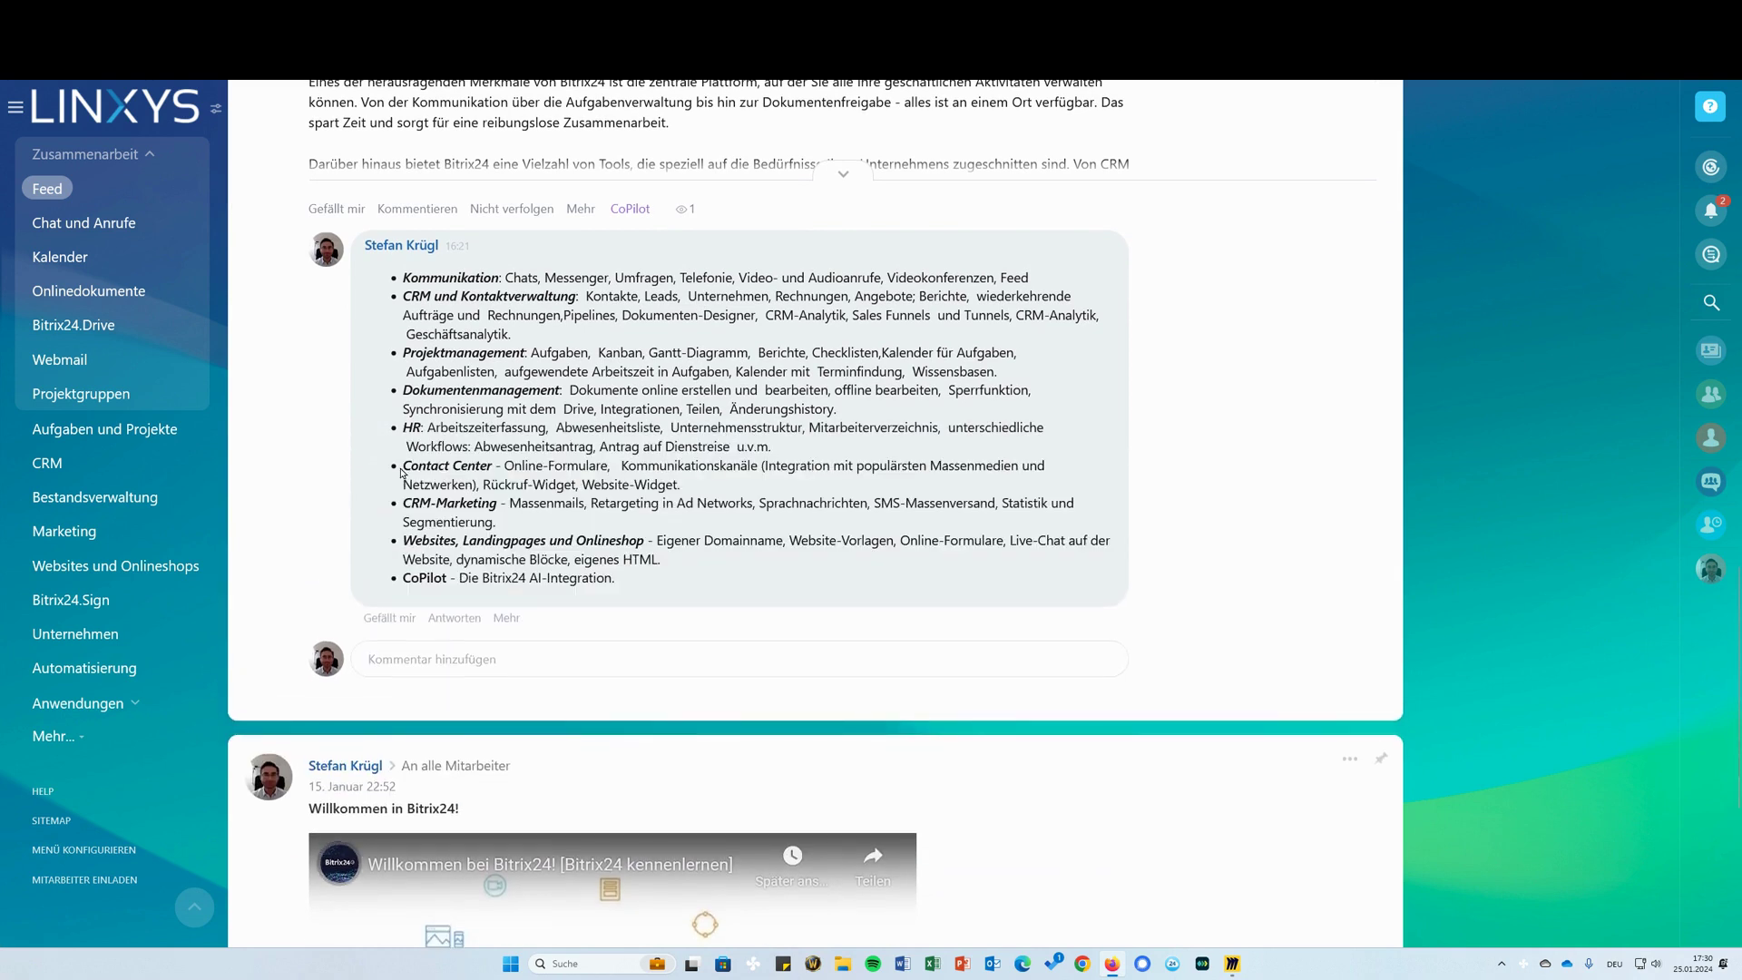
pyautogui.moveTo(406, 541); pyautogui.dragTo(659, 559)
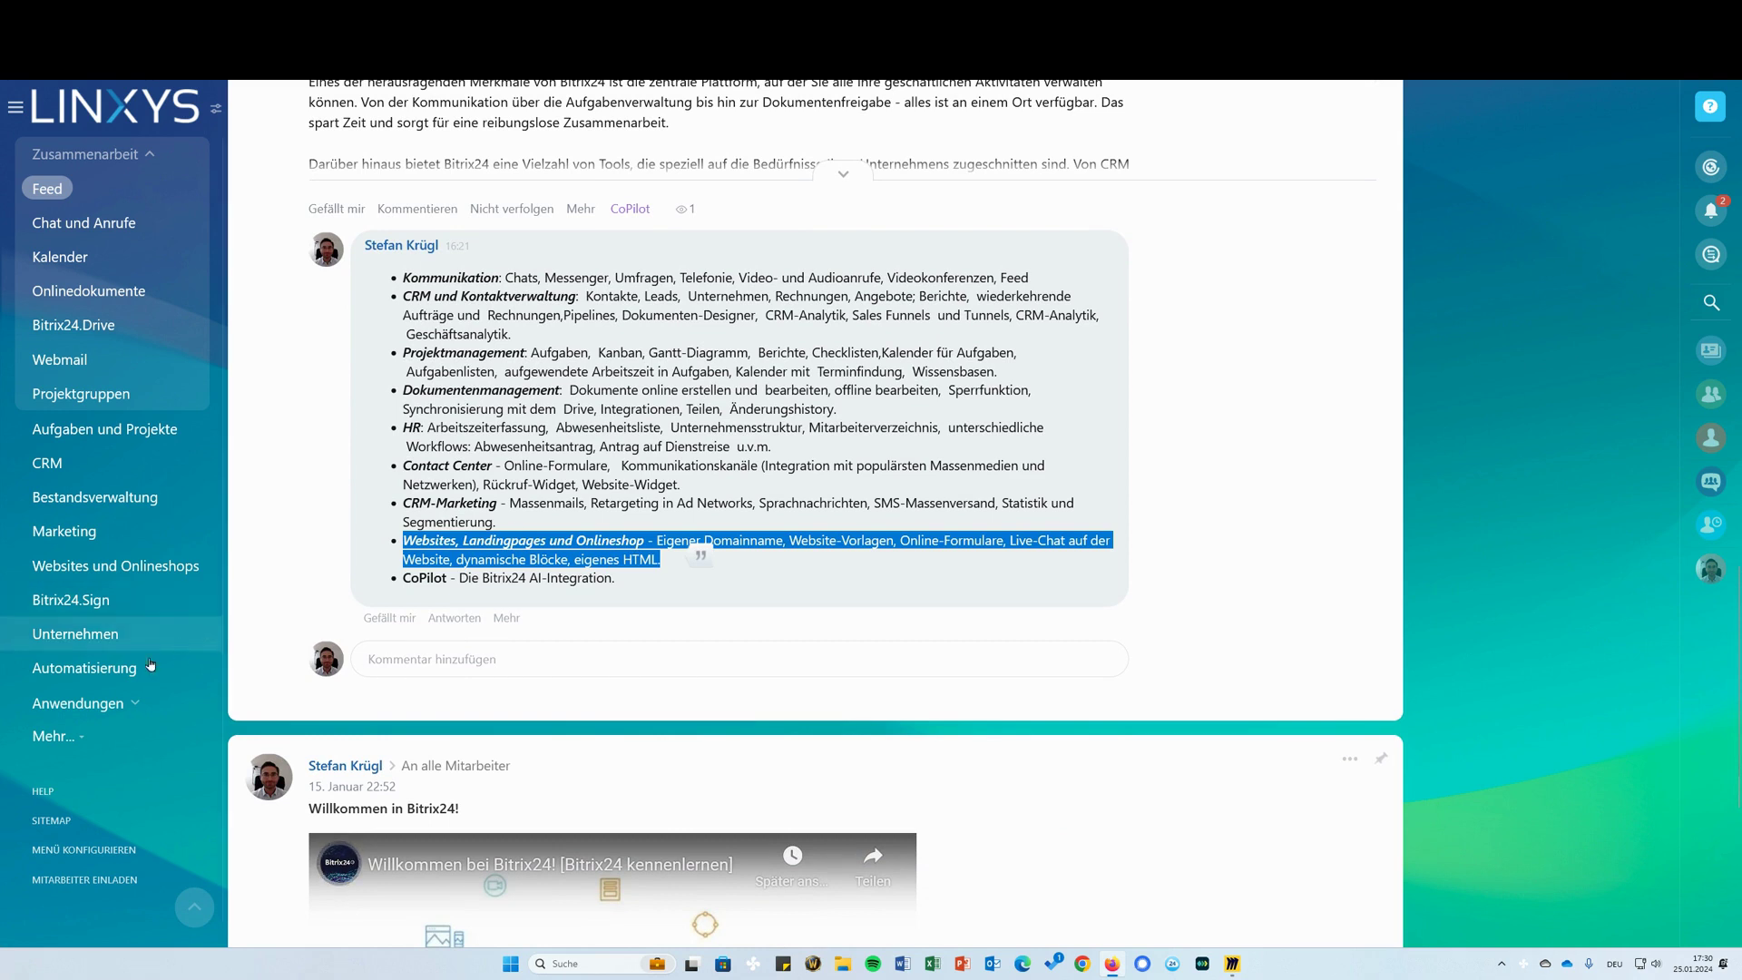
# Open Websites und Onlineshops, start a site from a template and browse the Popular templates carousel
pyautogui.click(52, 736)
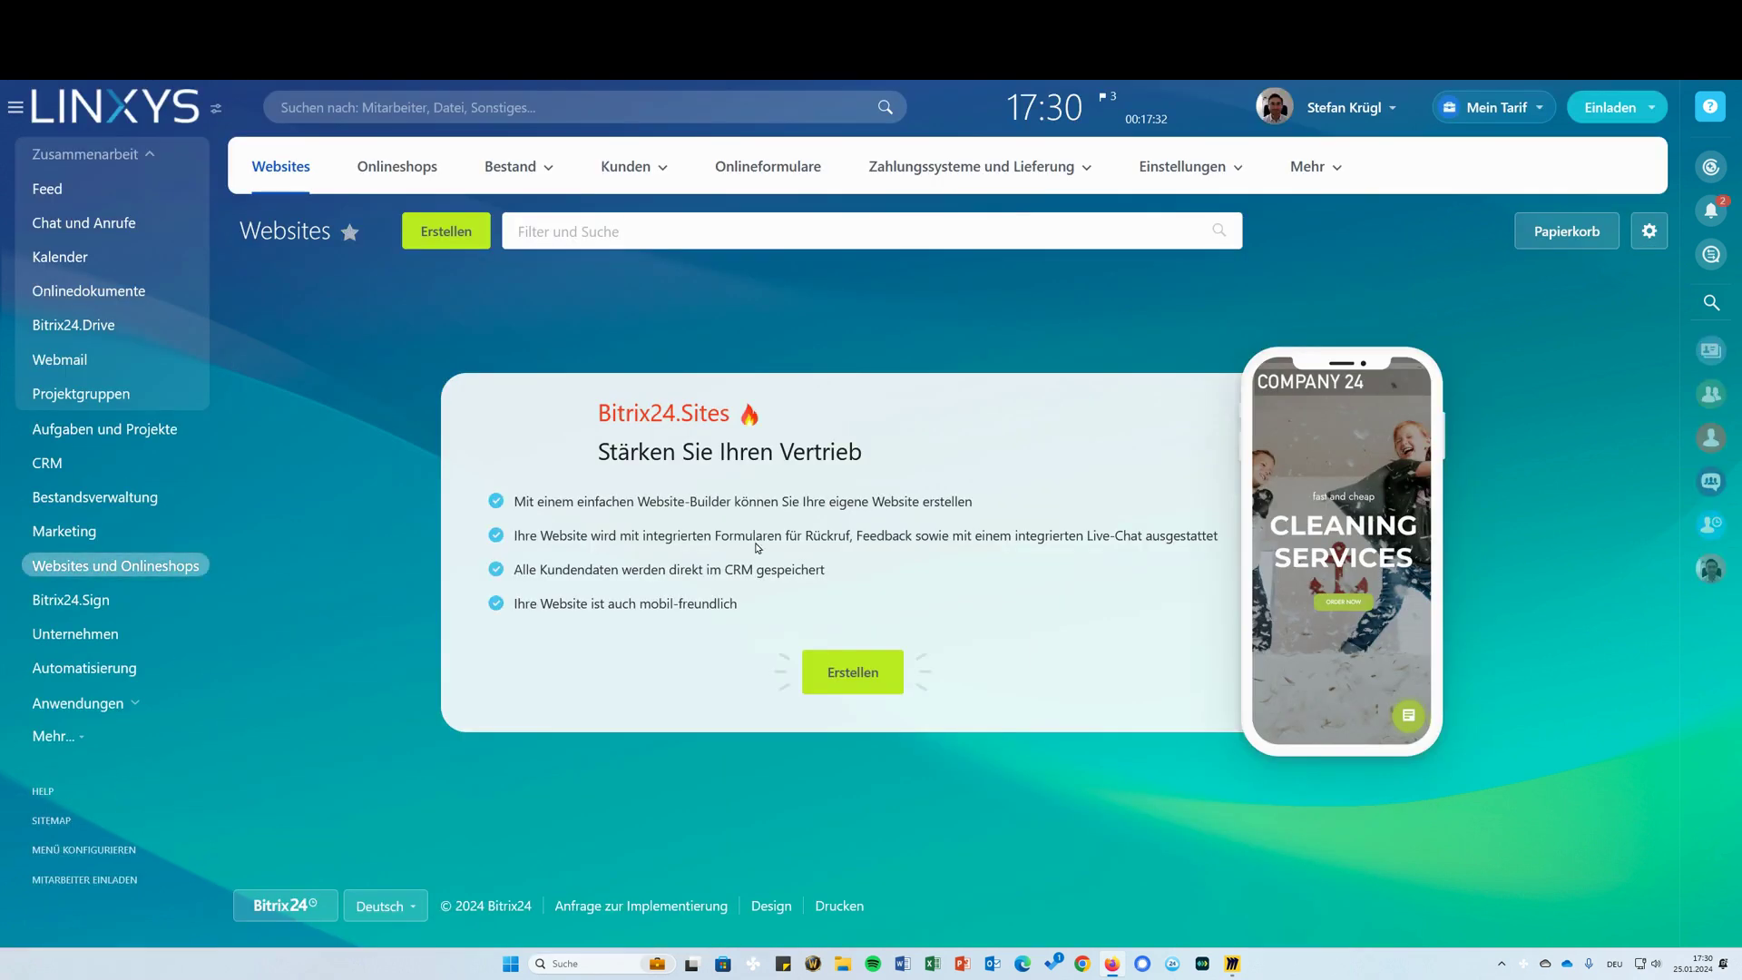
pyautogui.click(458, 241)
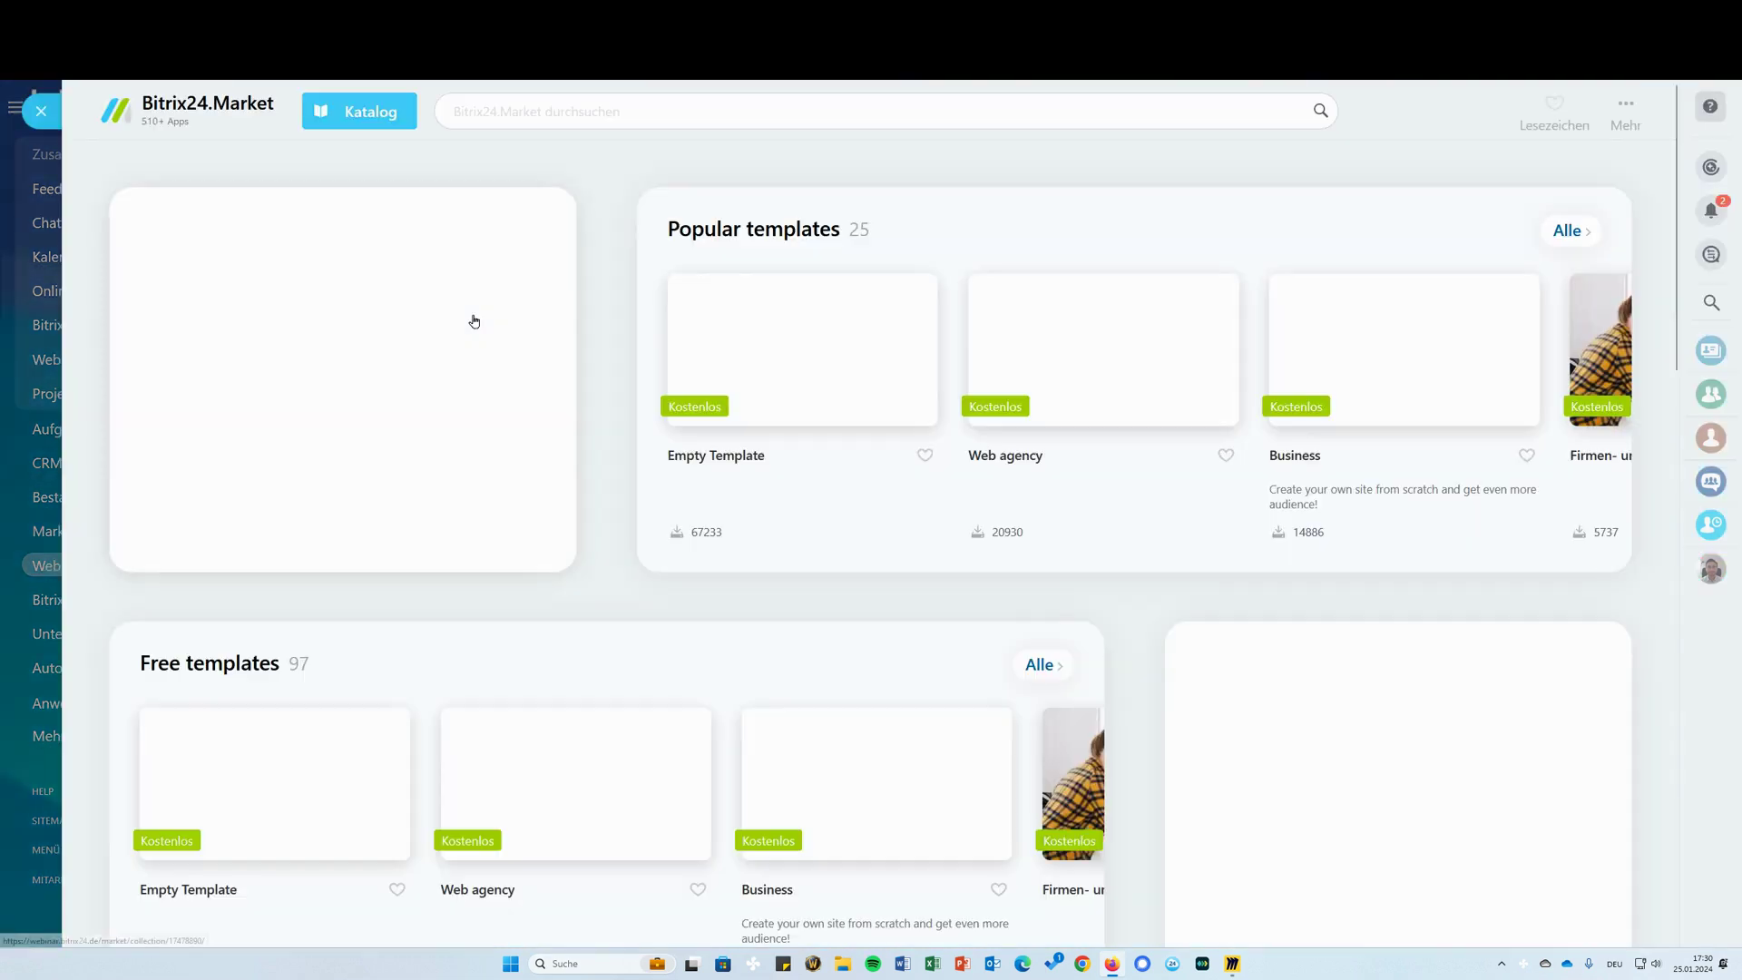
pyautogui.click(40, 111)
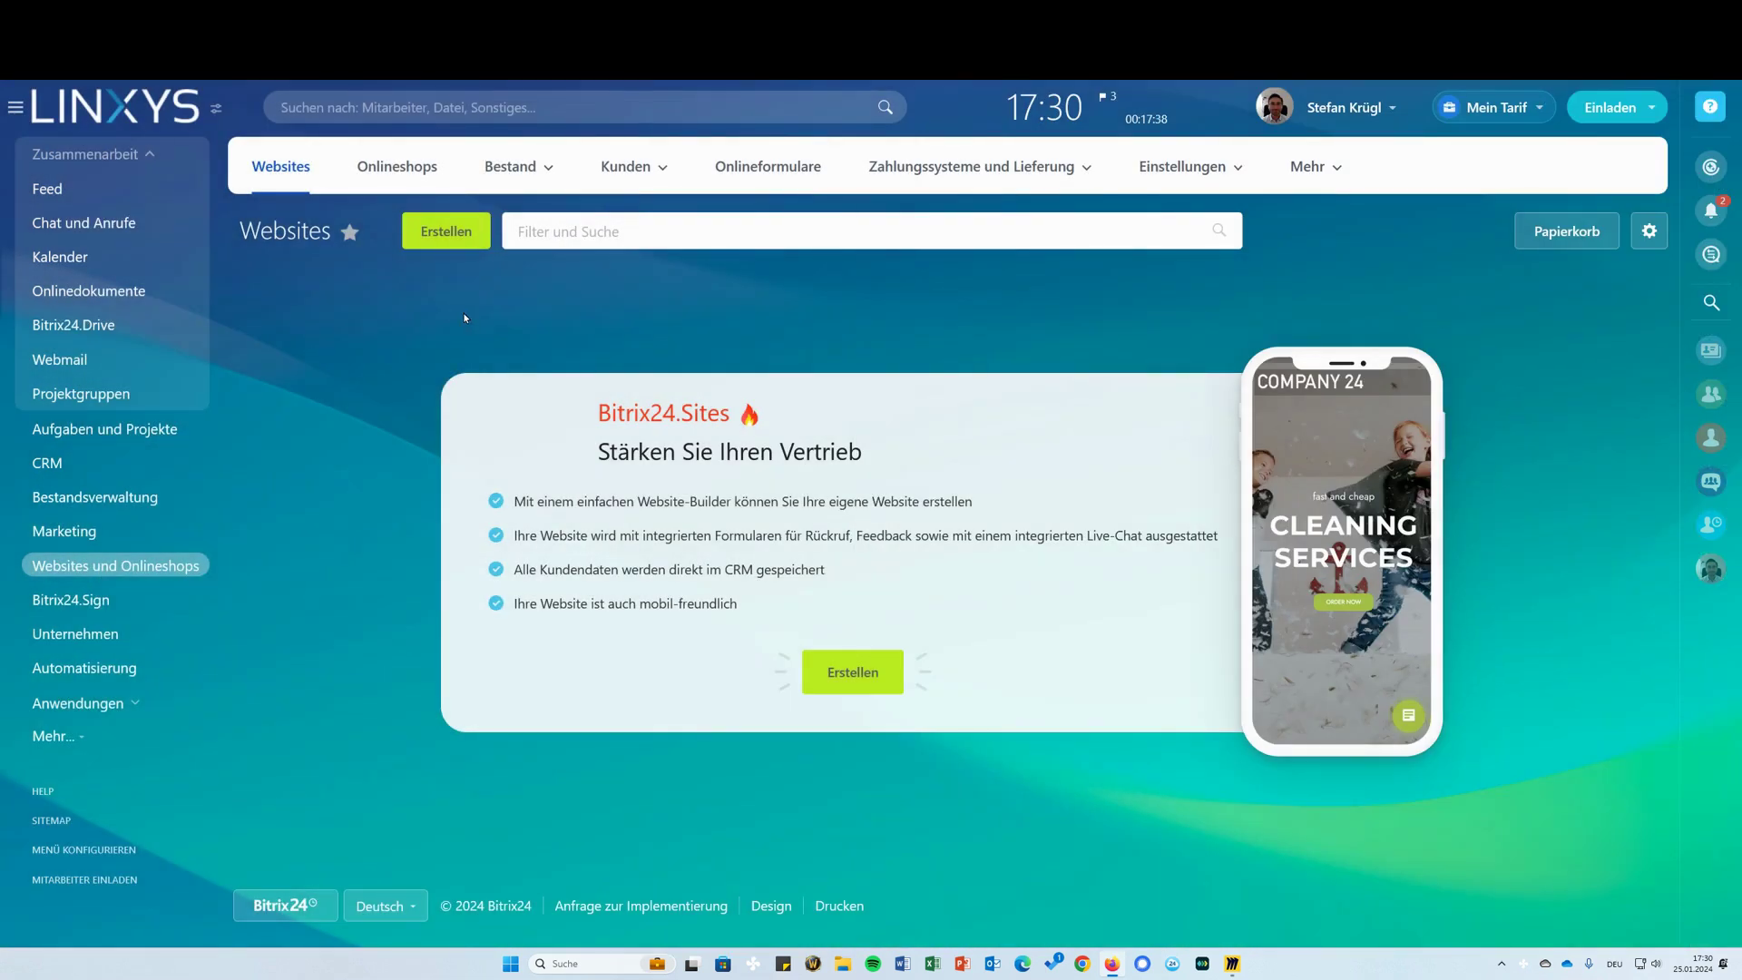
pyautogui.click(843, 681)
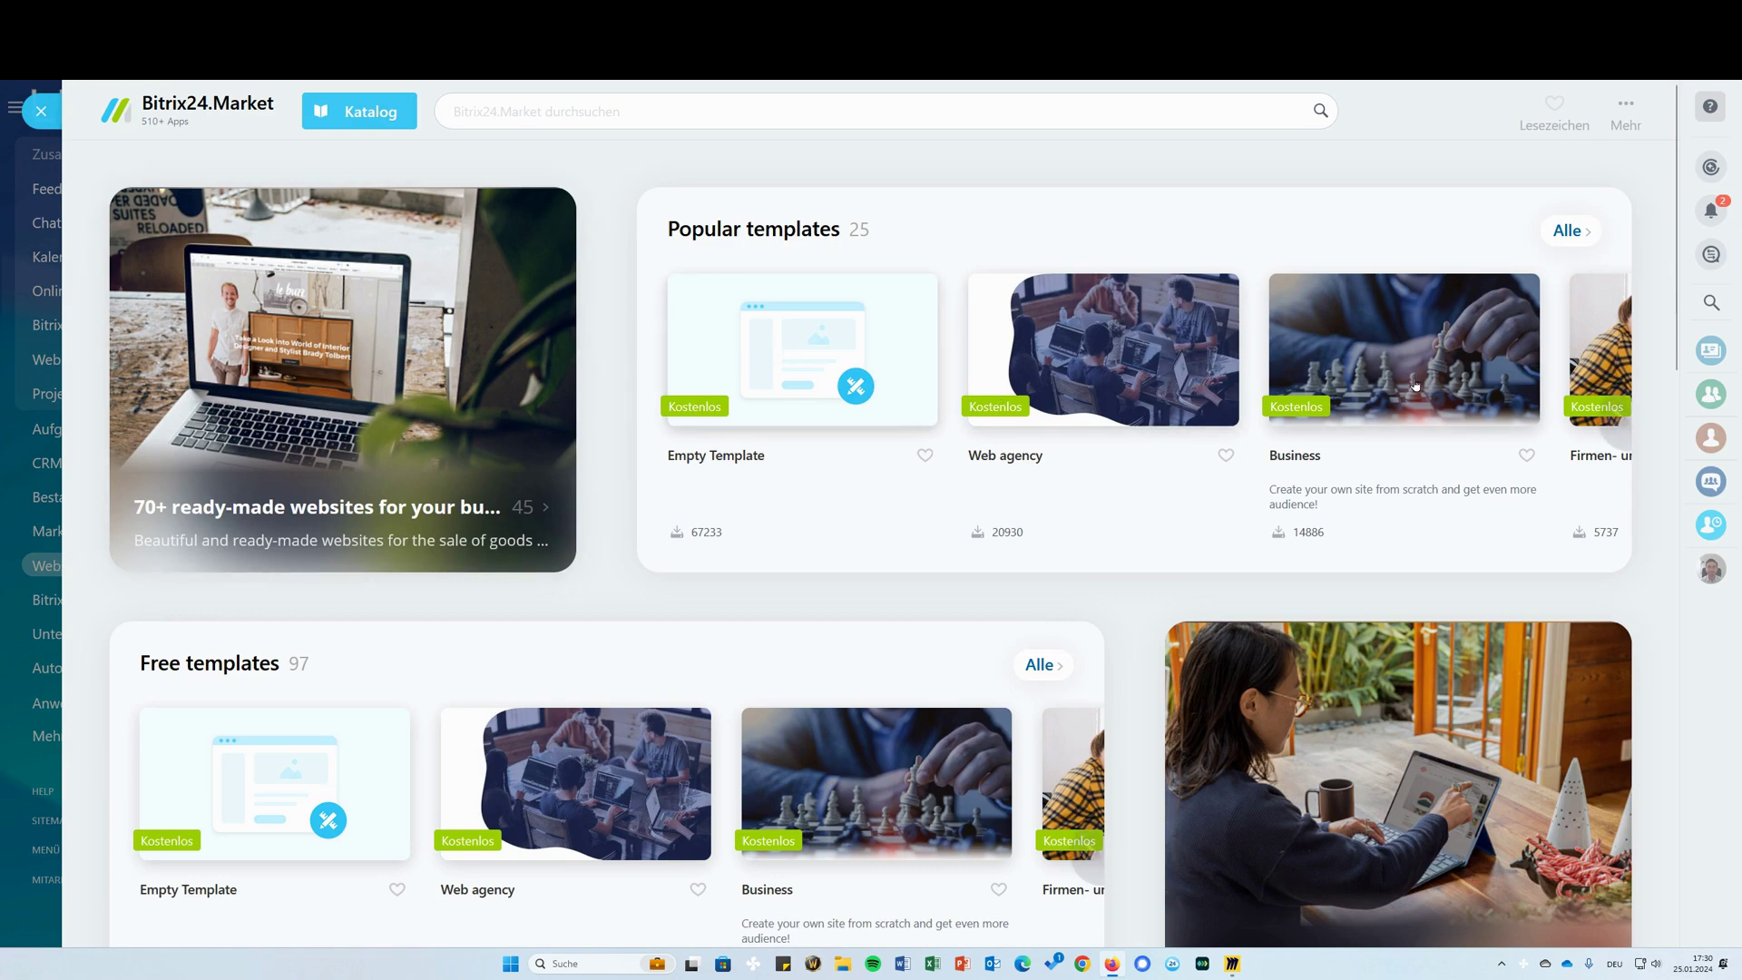
pyautogui.click(1615, 419)
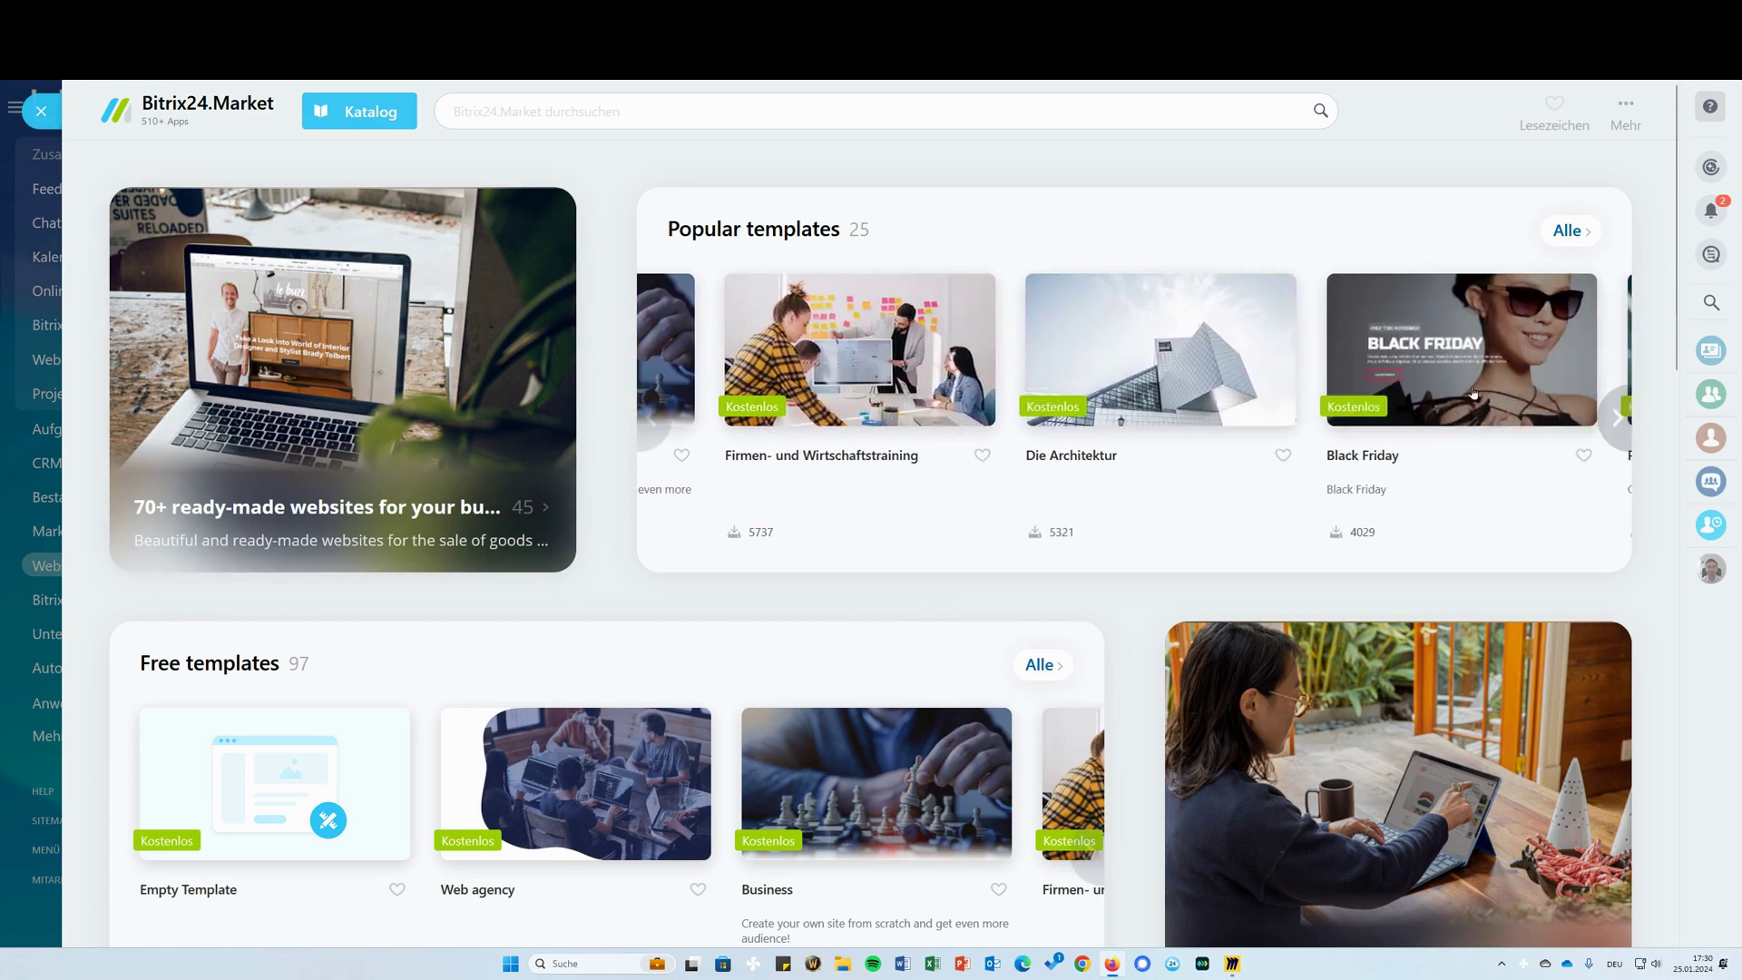
pyautogui.scroll(-8, 359, 612)
pyautogui.scroll(8, 438, 311)
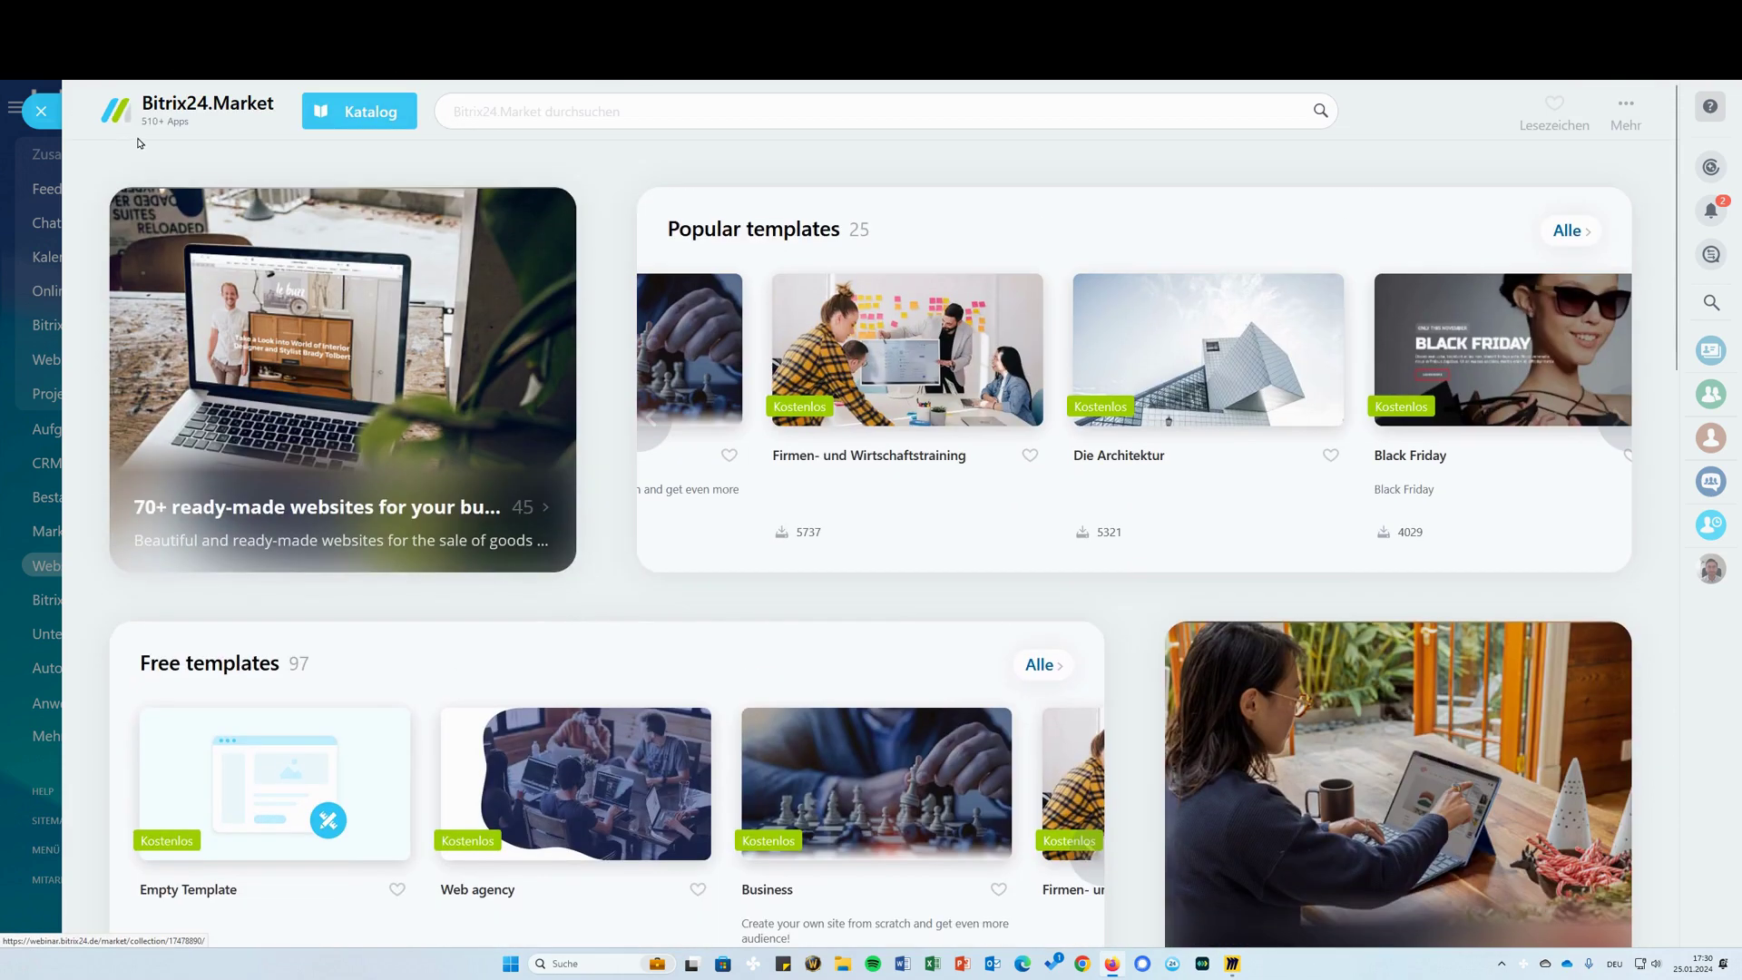
pyautogui.scroll(-8, 1035, 289)
pyautogui.scroll(-8, 1035, 289)
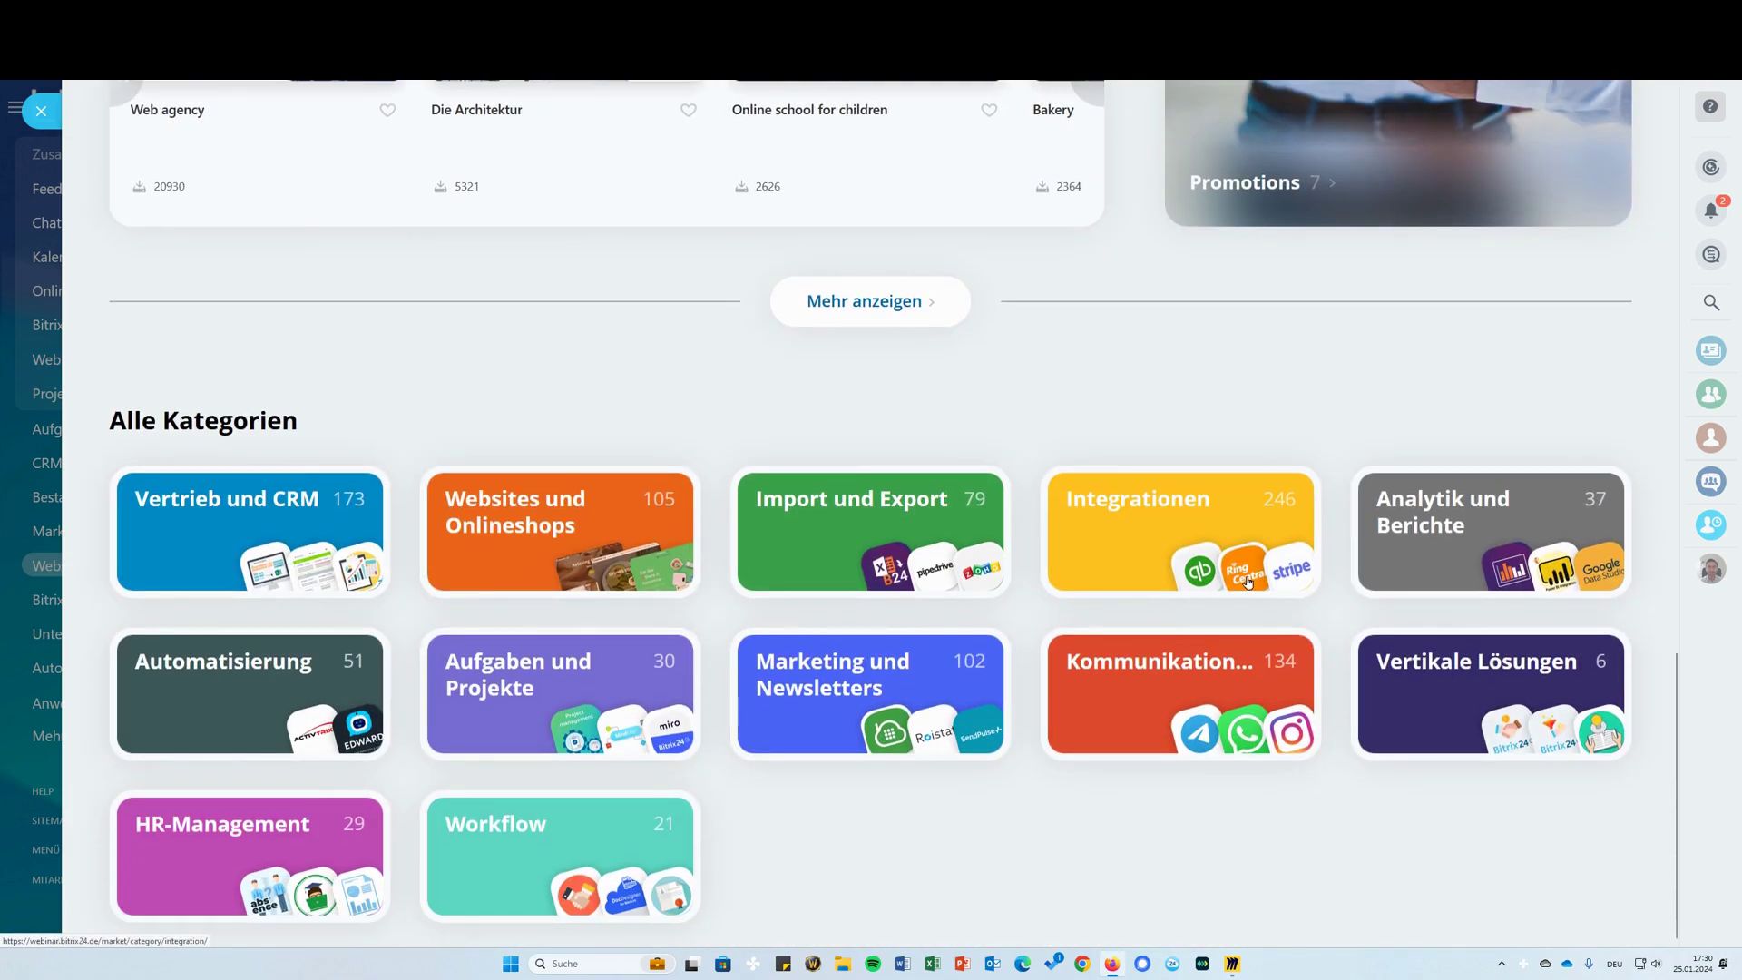
pyautogui.scroll(8, 957, 289)
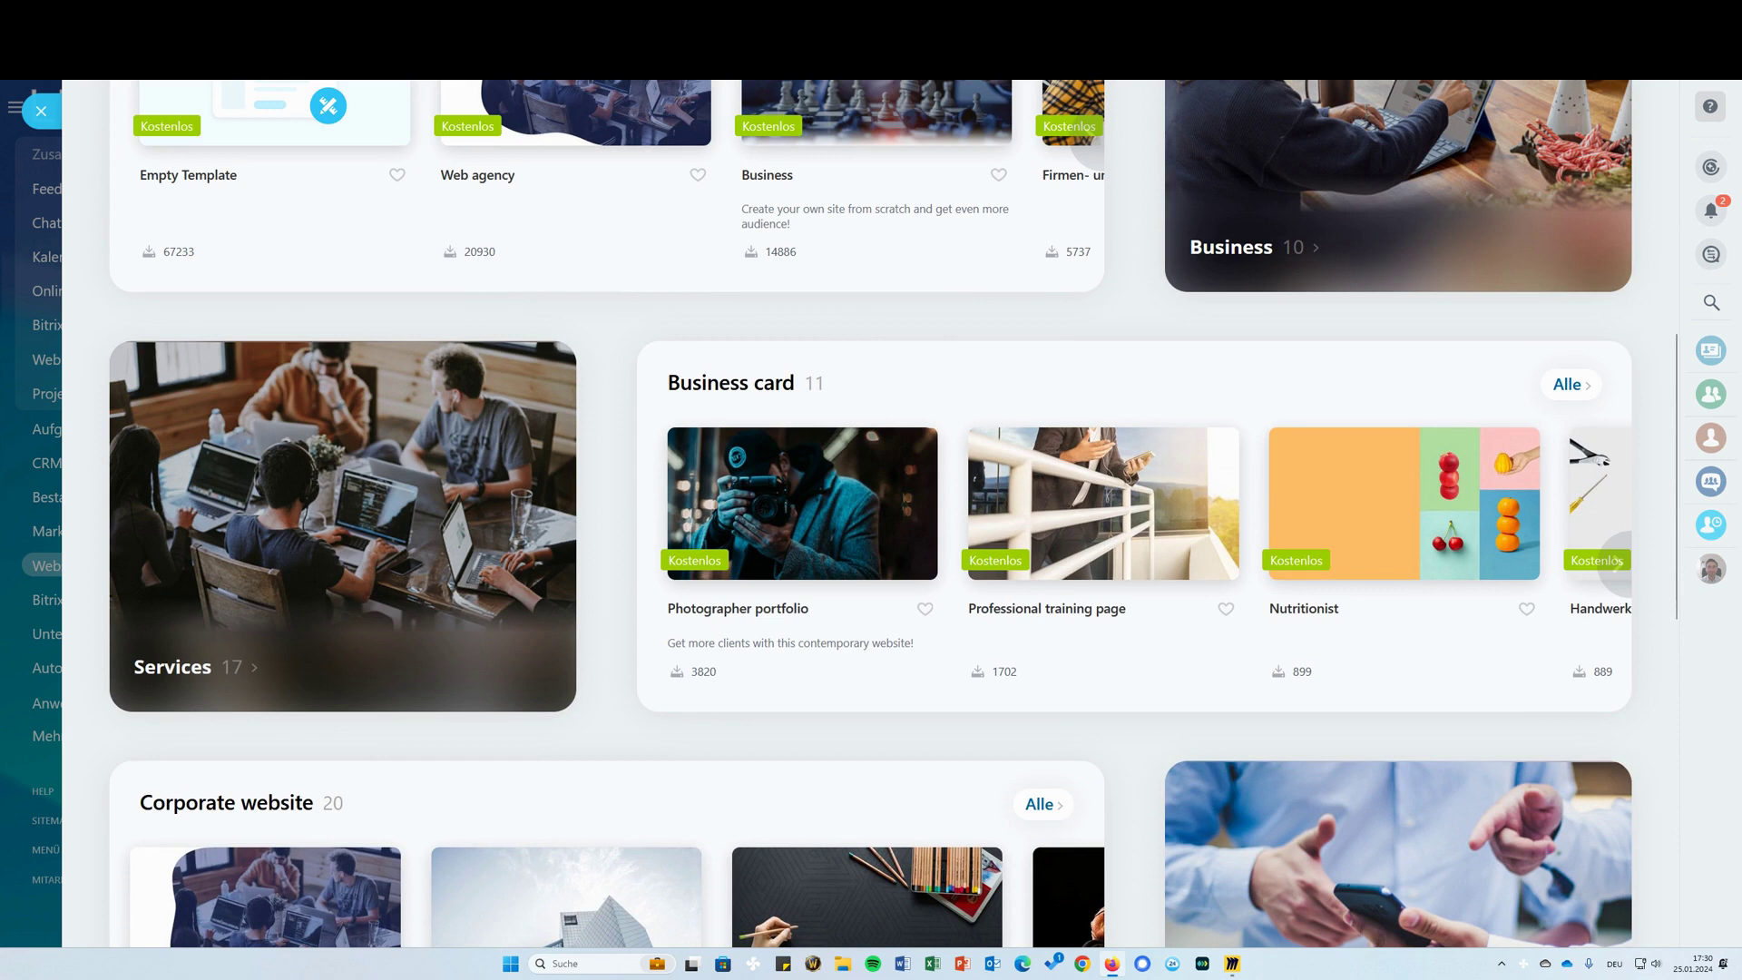
pyautogui.scroll(8, 861, 350)
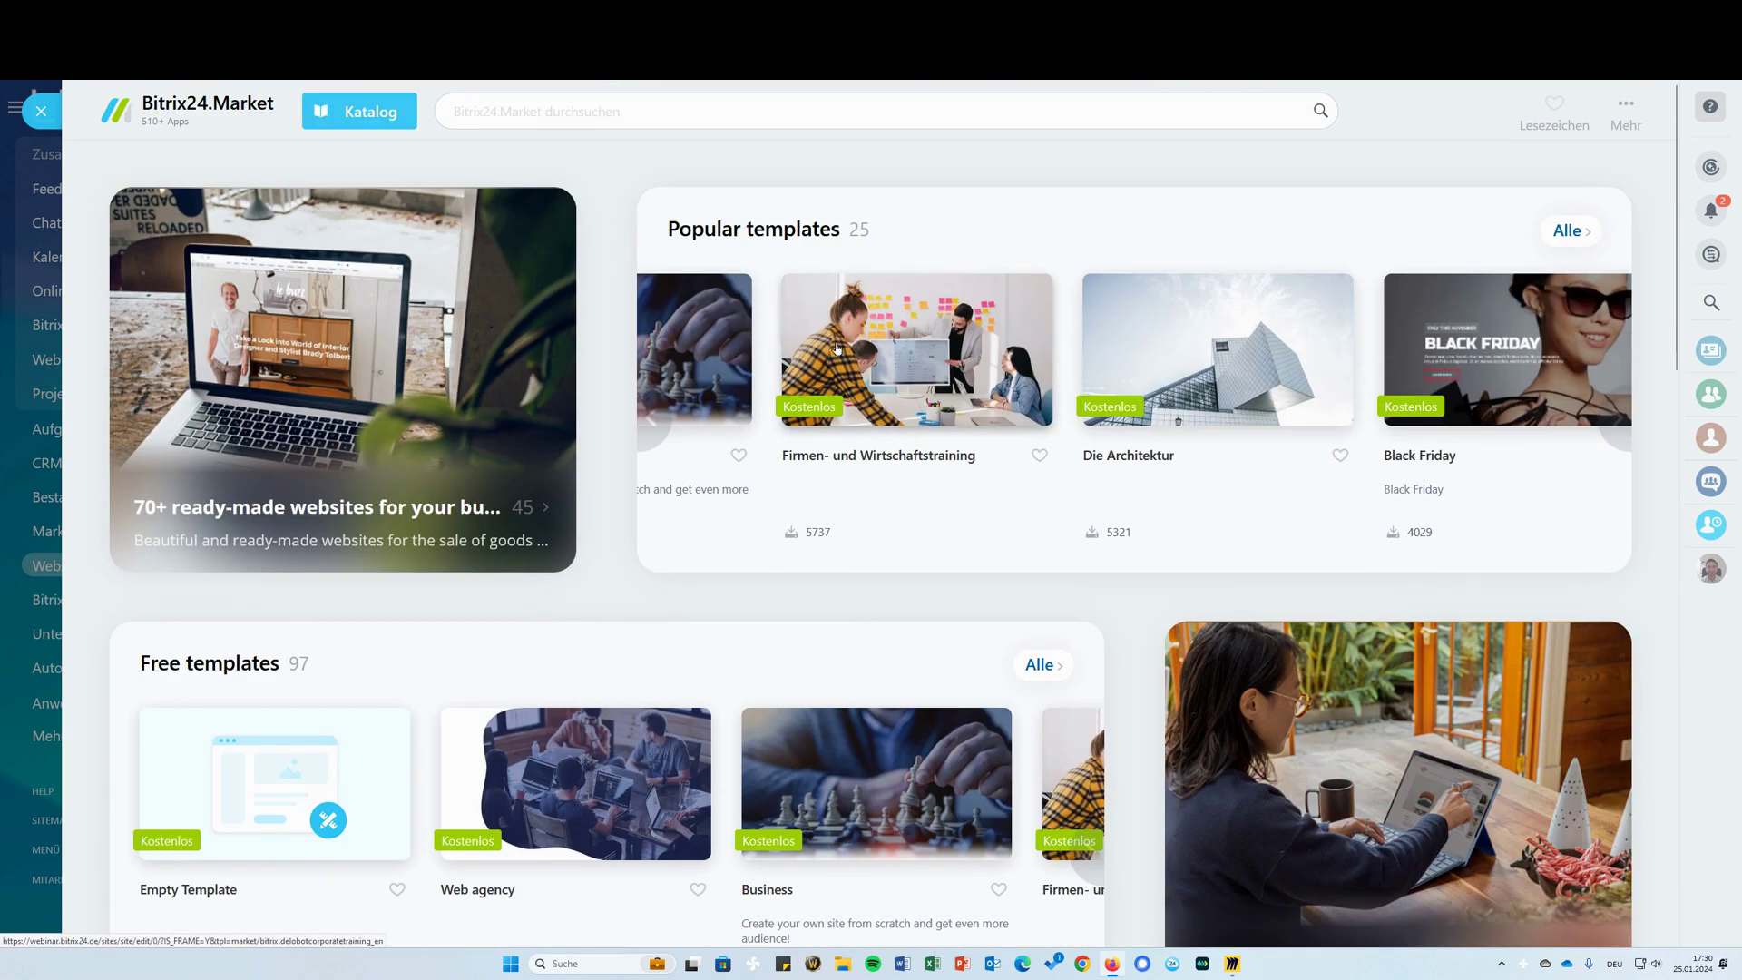
pyautogui.click(654, 419)
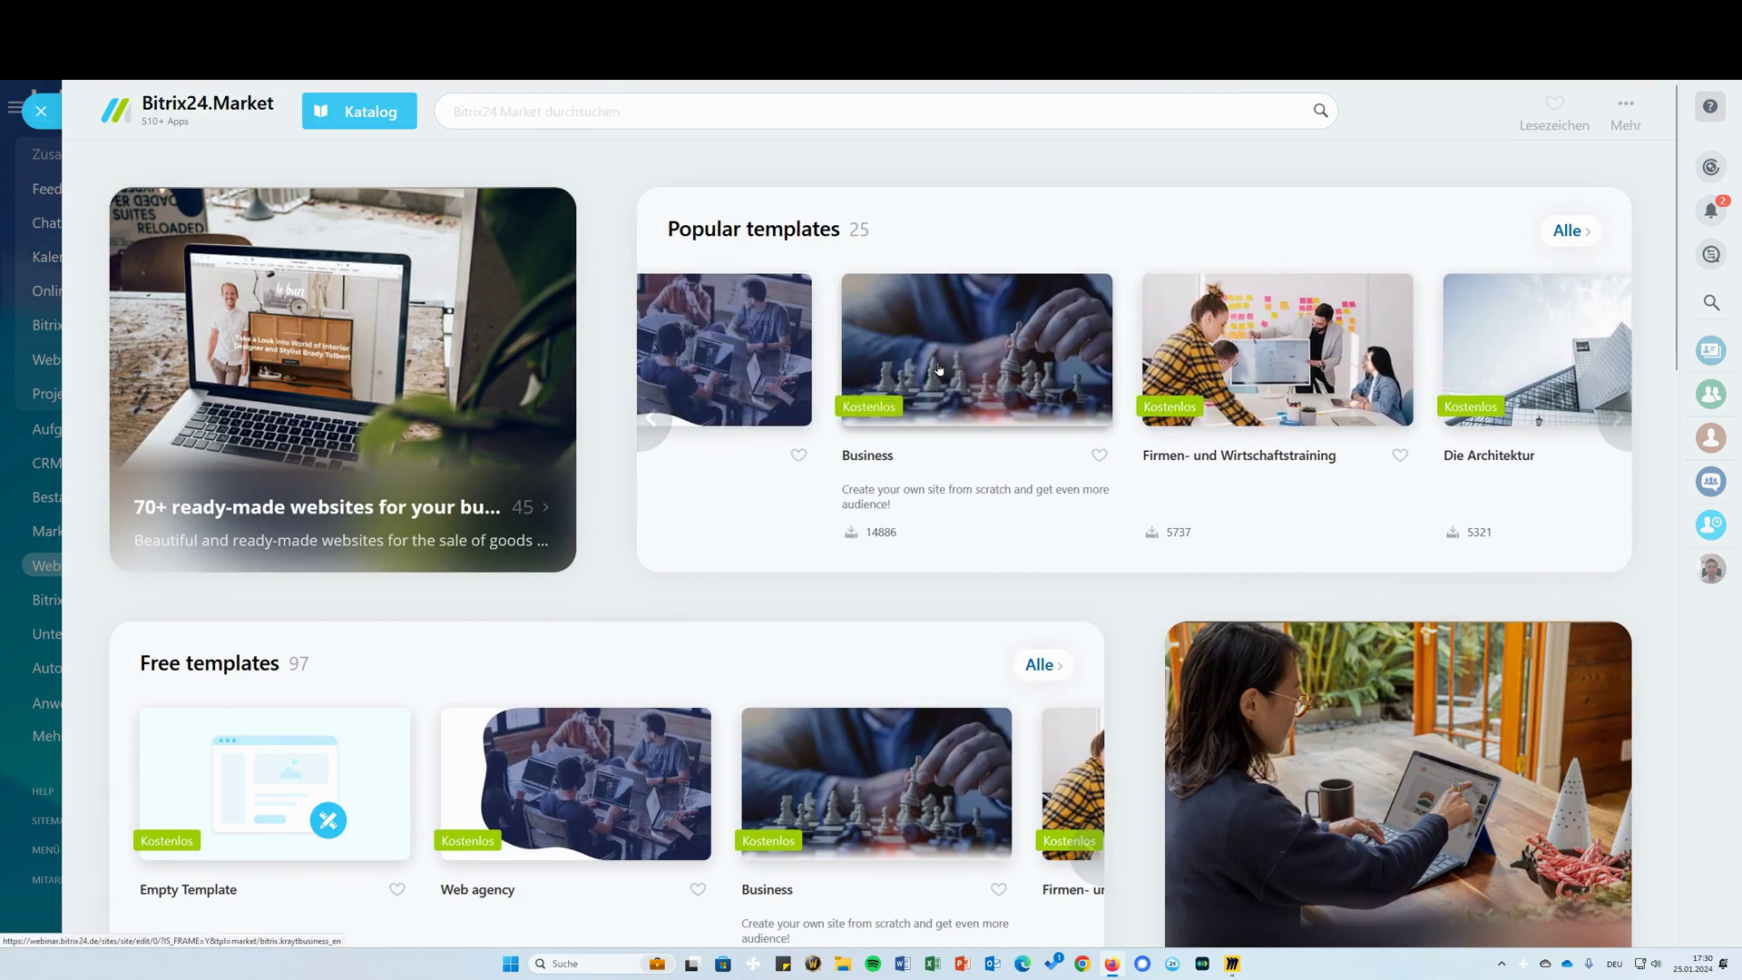
# Preview the Business website template and scroll through its sample About Company page
pyautogui.click(939, 368)
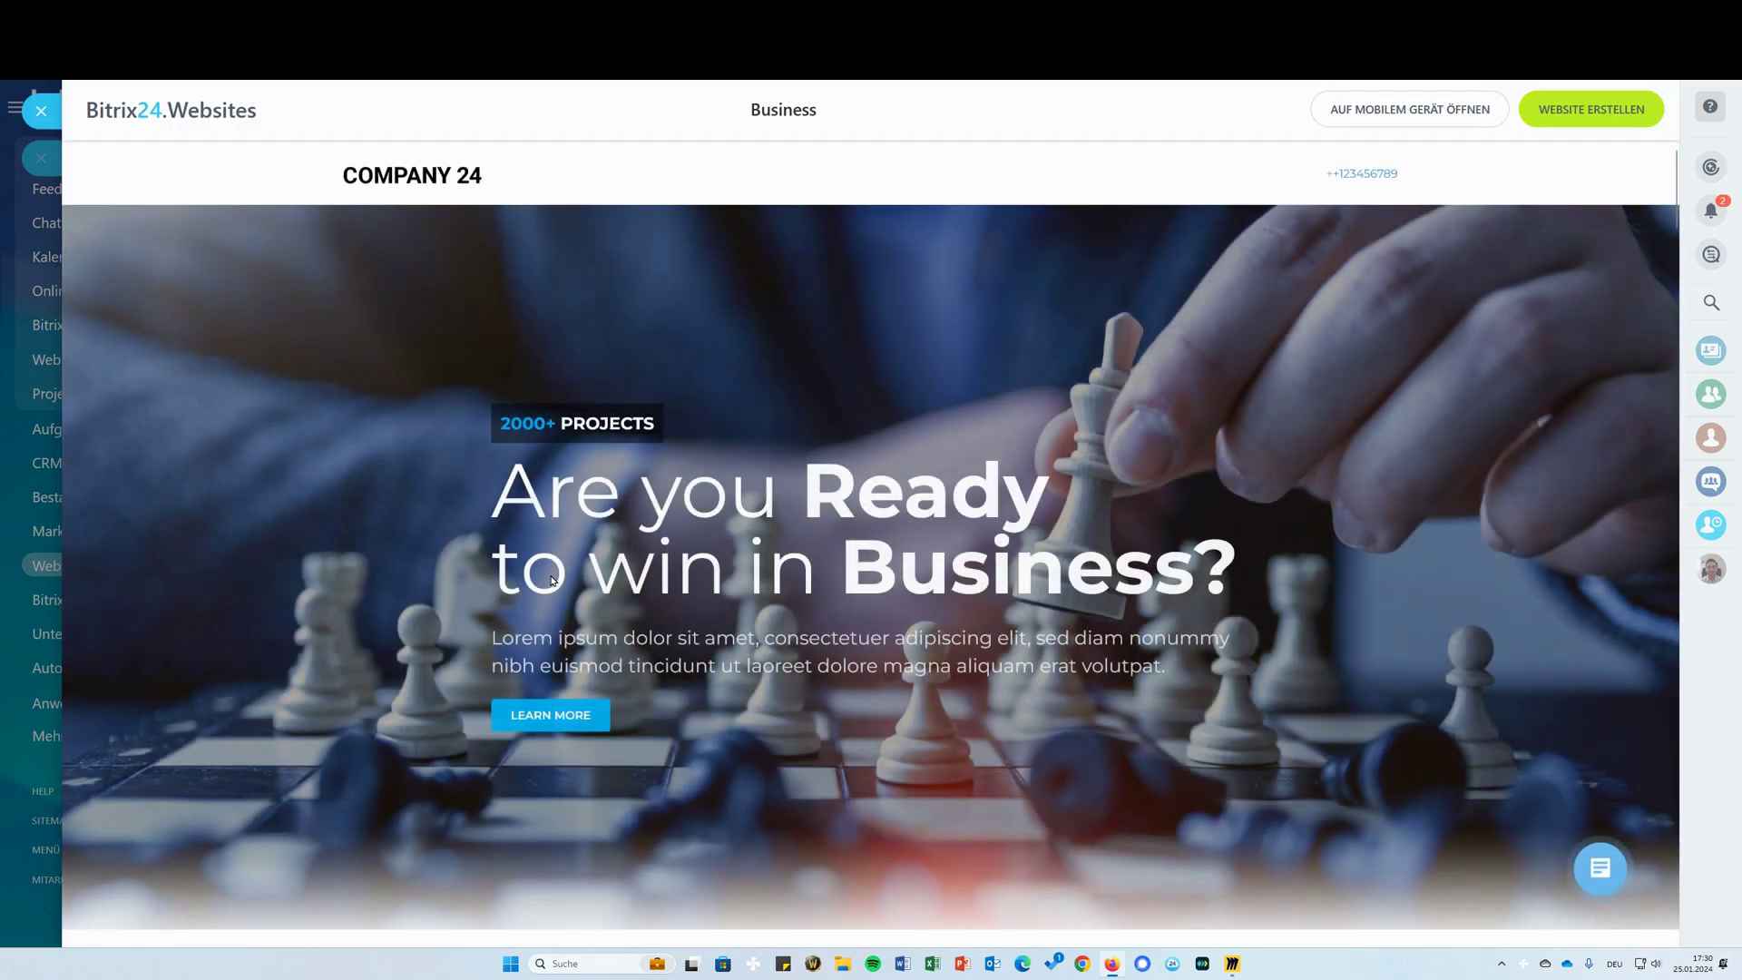
pyautogui.scroll(-10, 919, 493)
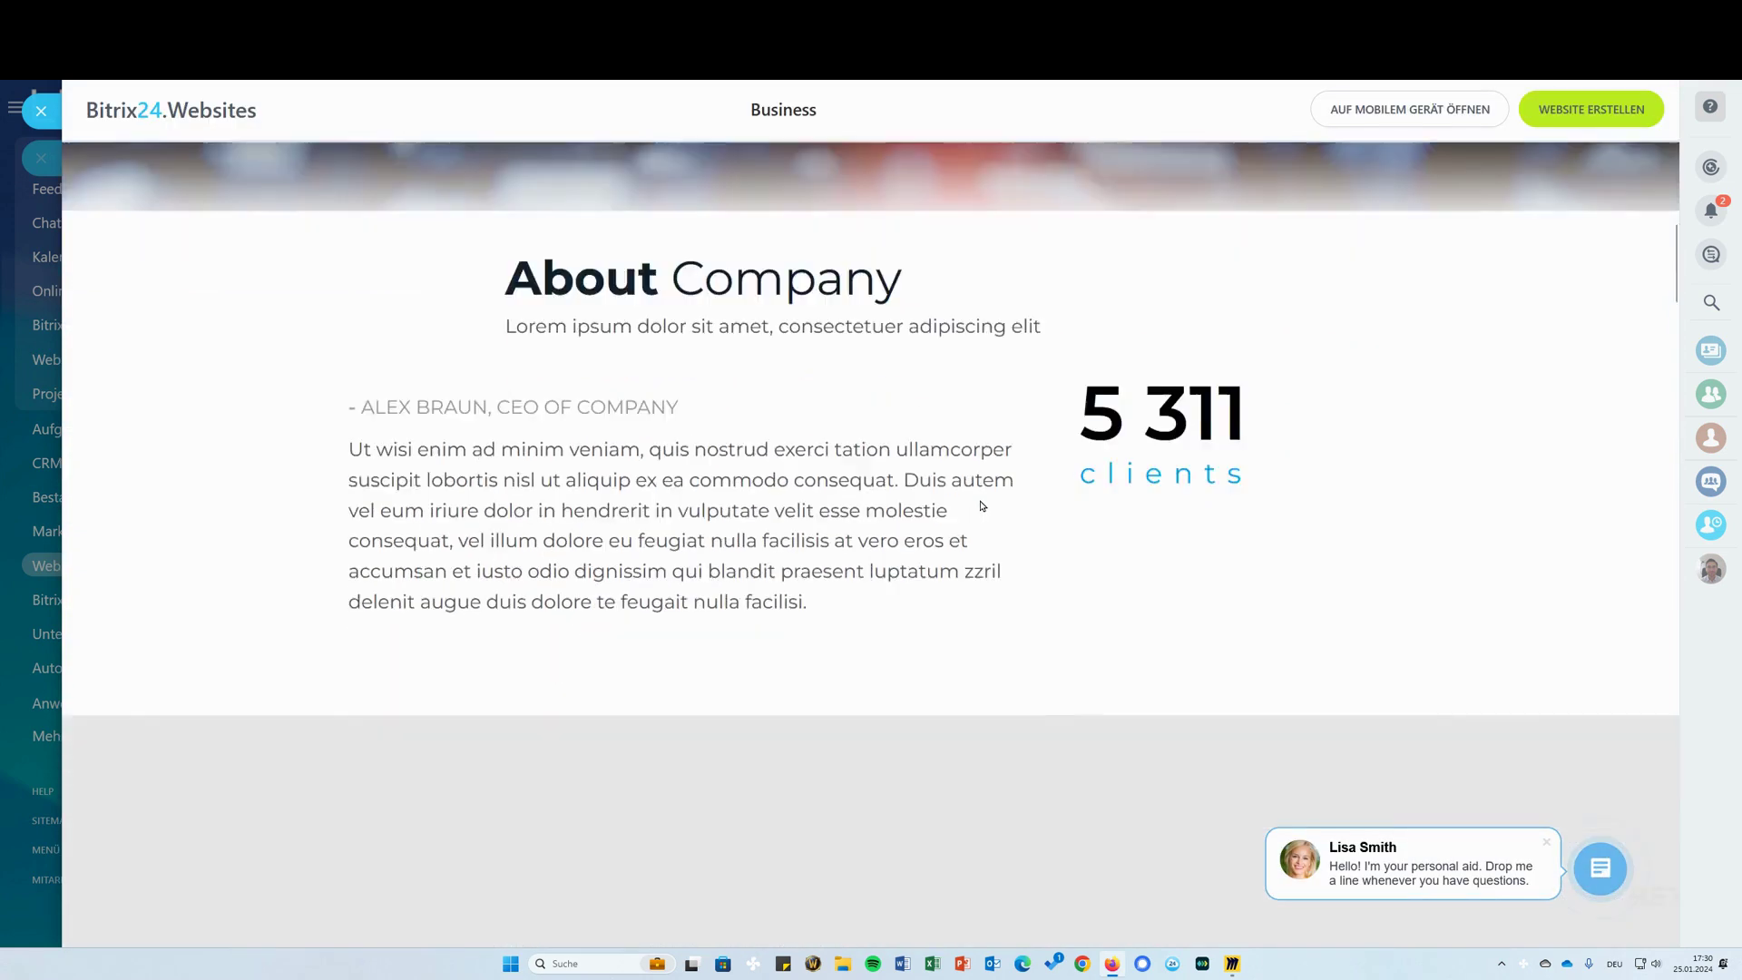
pyautogui.scroll(1, 938, 490)
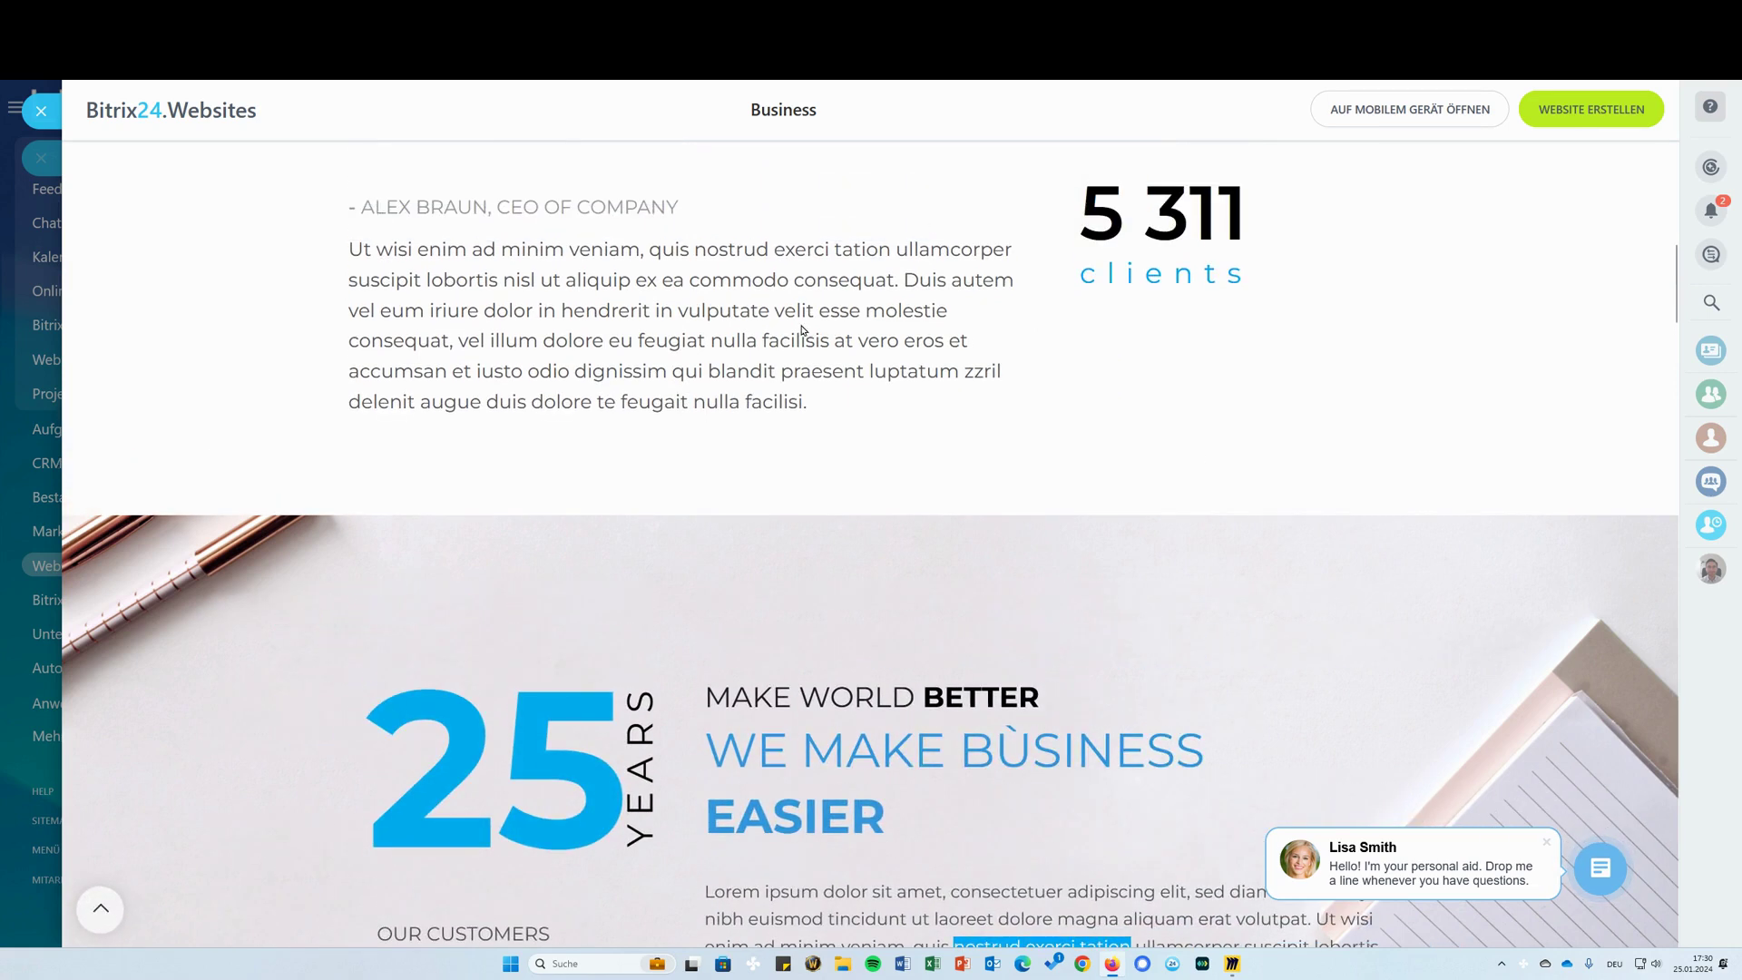
pyautogui.scroll(-7, 803, 330)
pyautogui.scroll(2, 893, 460)
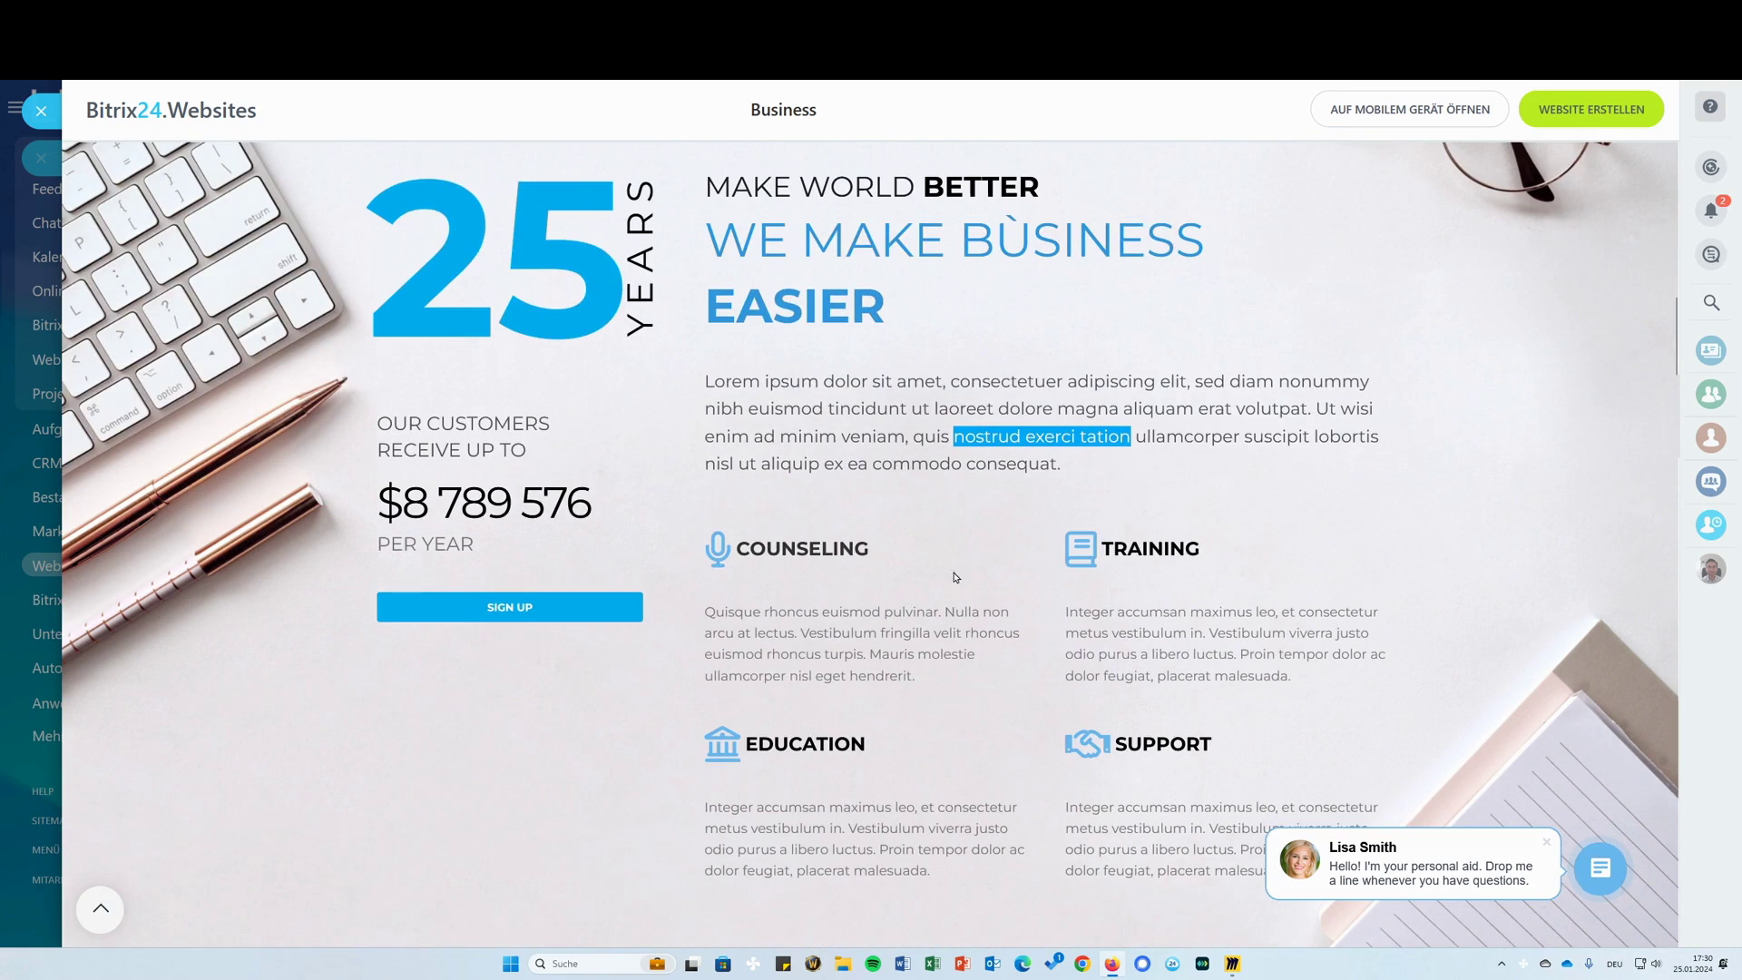
pyautogui.scroll(-10, 1029, 544)
pyautogui.scroll(3, 1034, 513)
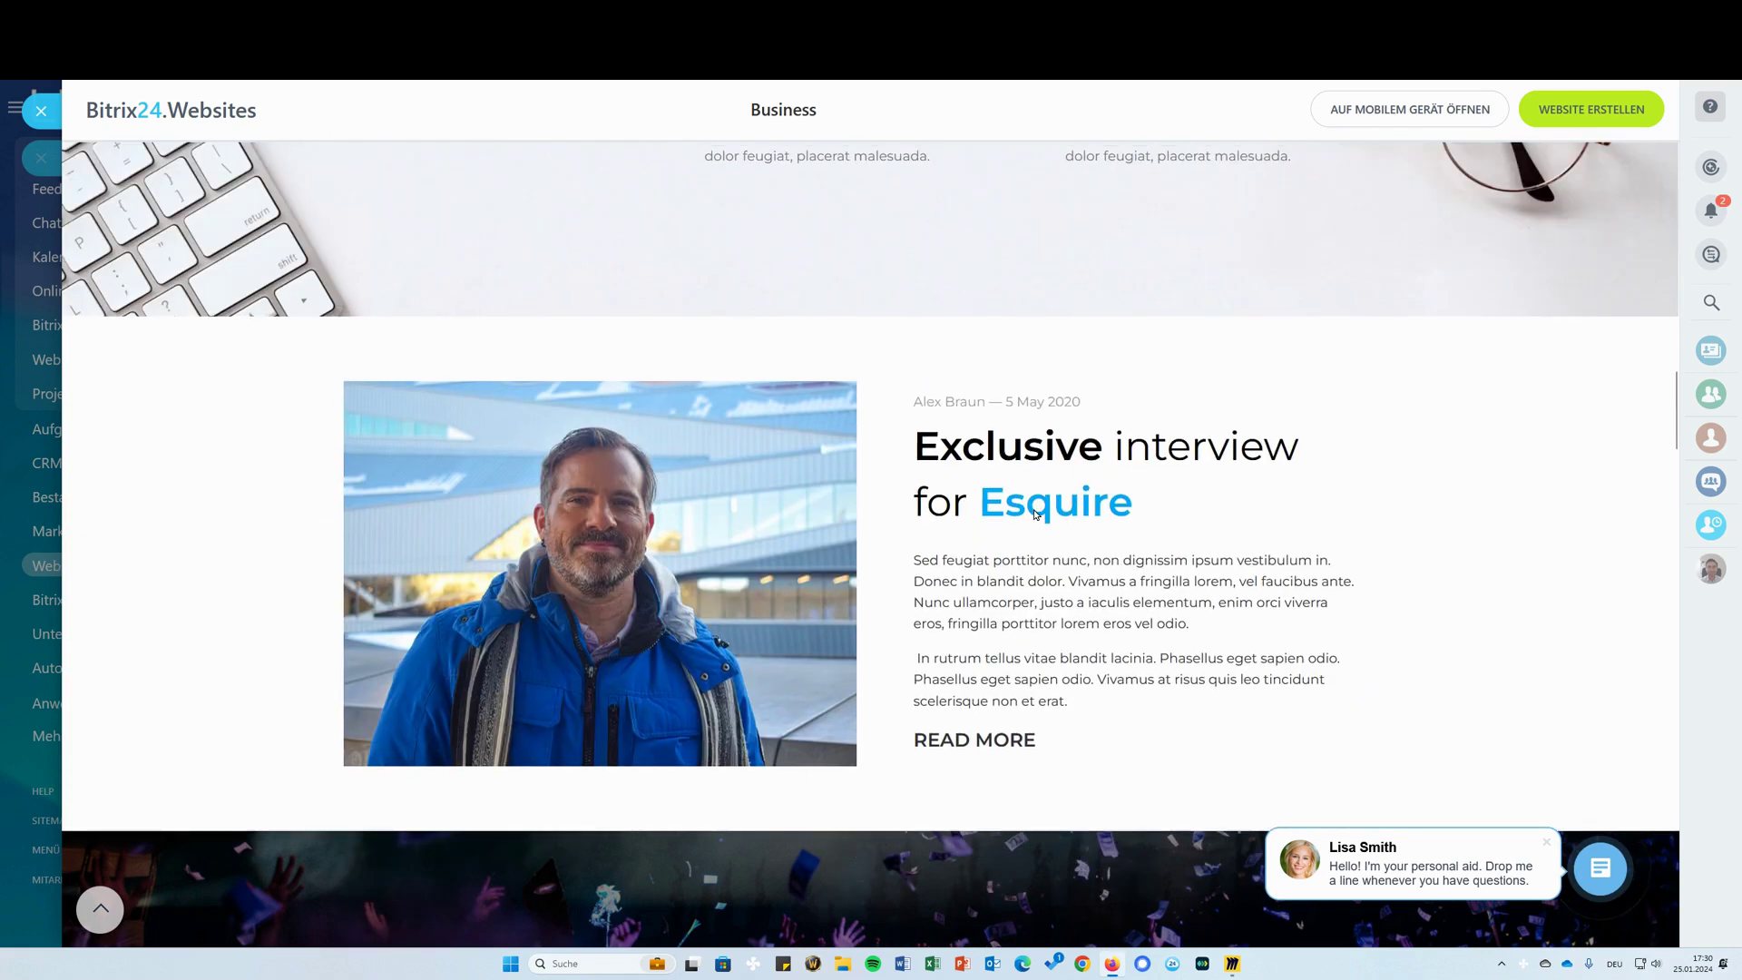
pyautogui.scroll(-9, 981, 581)
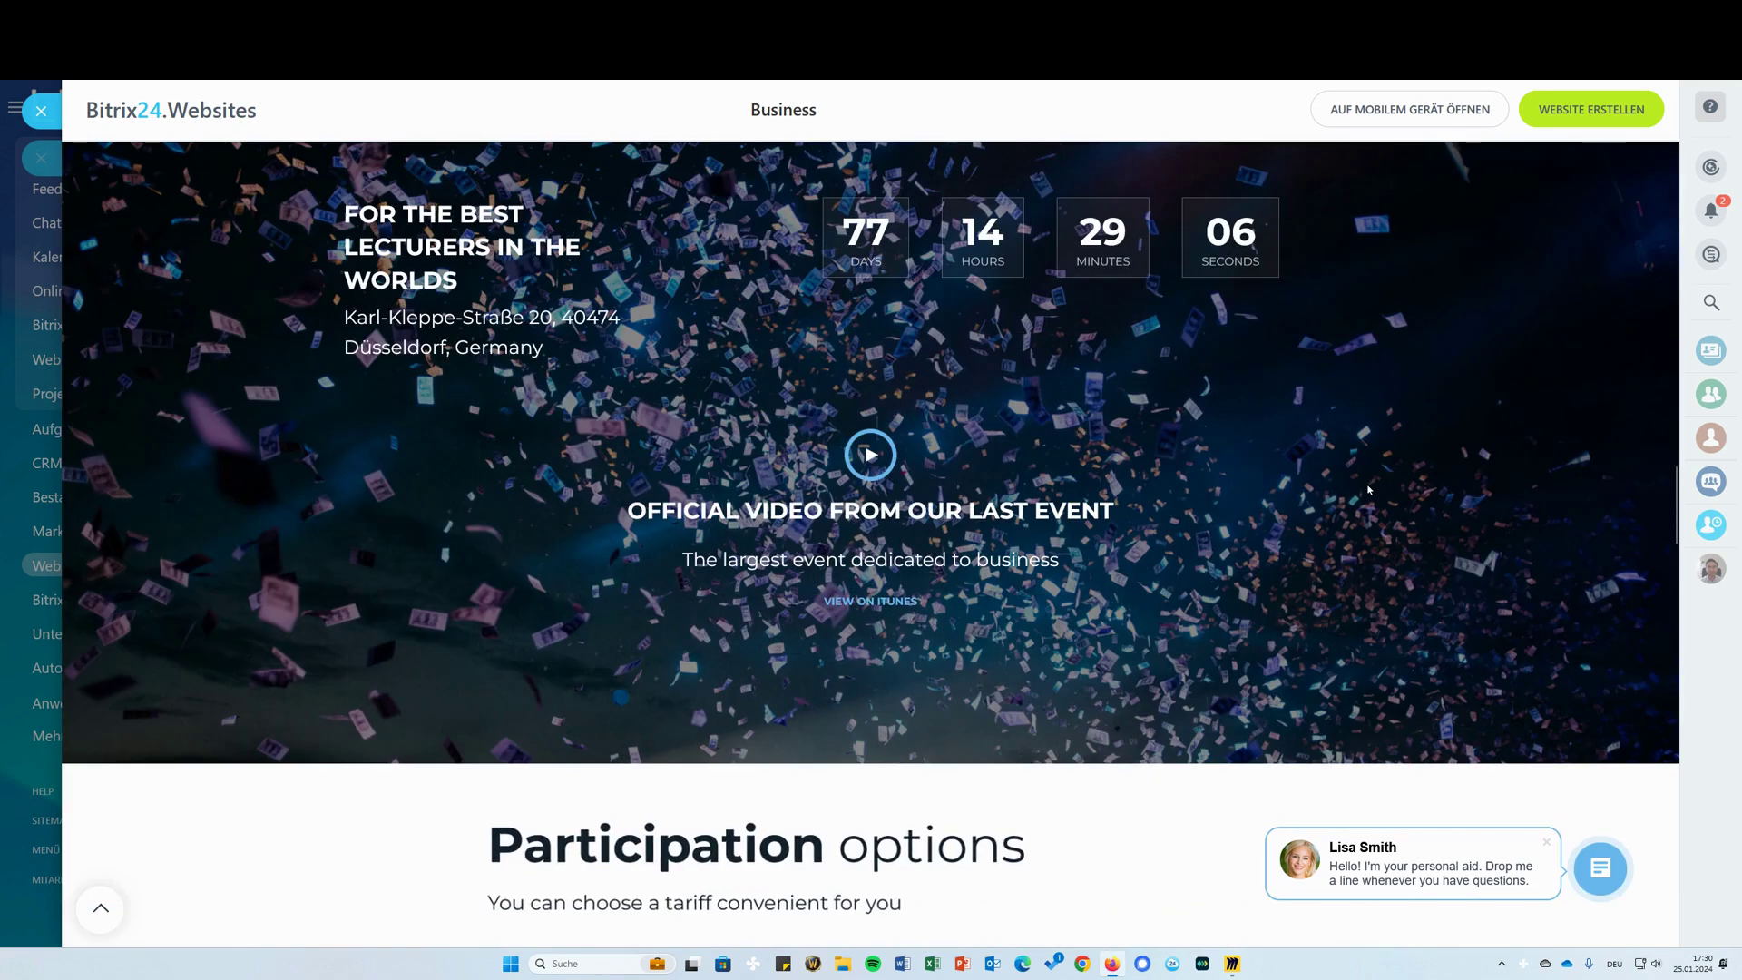
pyautogui.scroll(8, 1108, 363)
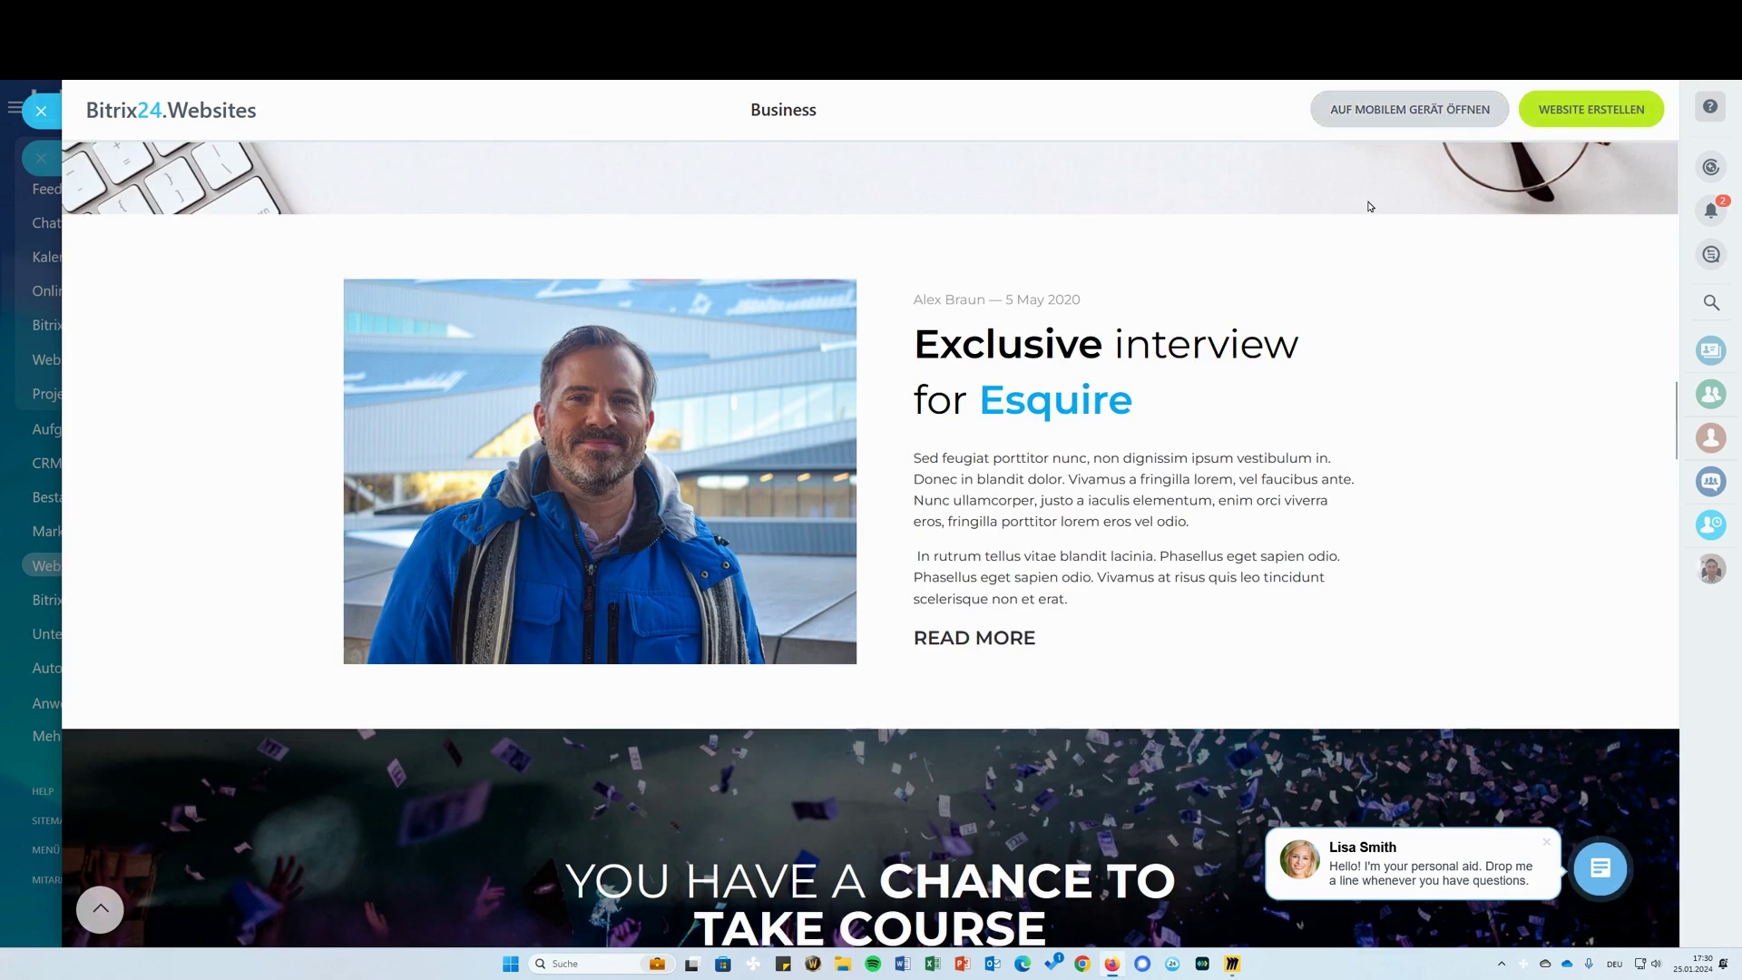
pyautogui.scroll(8, 941, 420)
pyautogui.scroll(10, 901, 441)
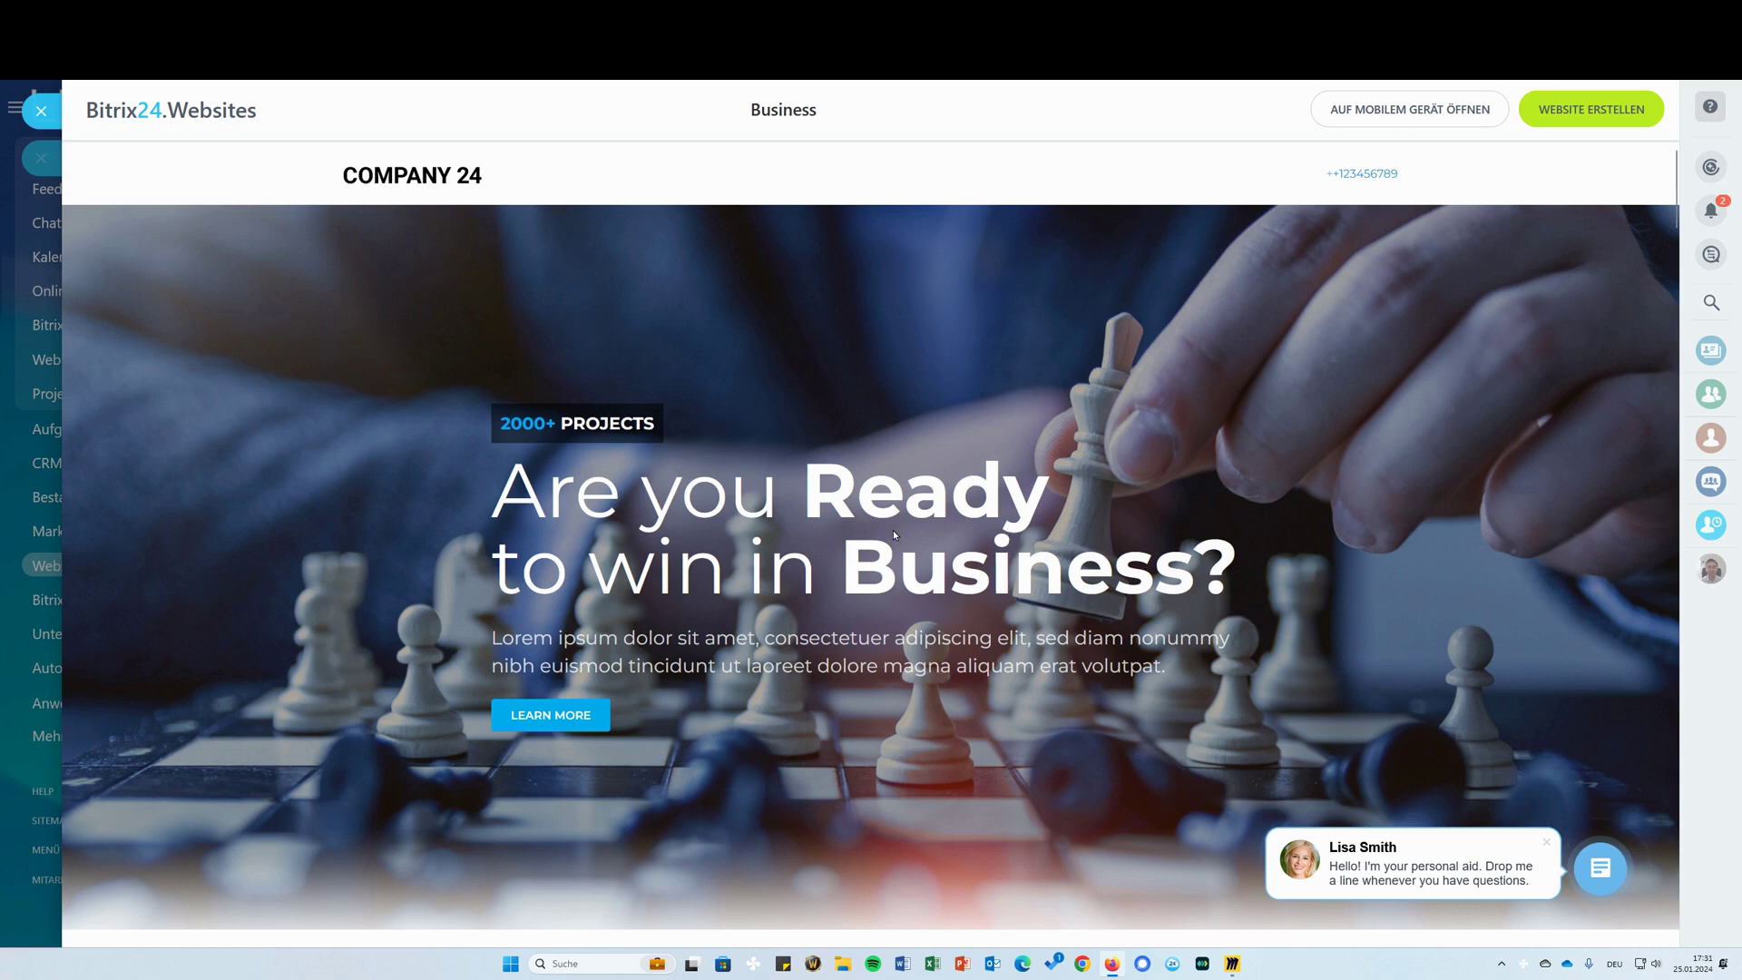
pyautogui.scroll(-8, 945, 513)
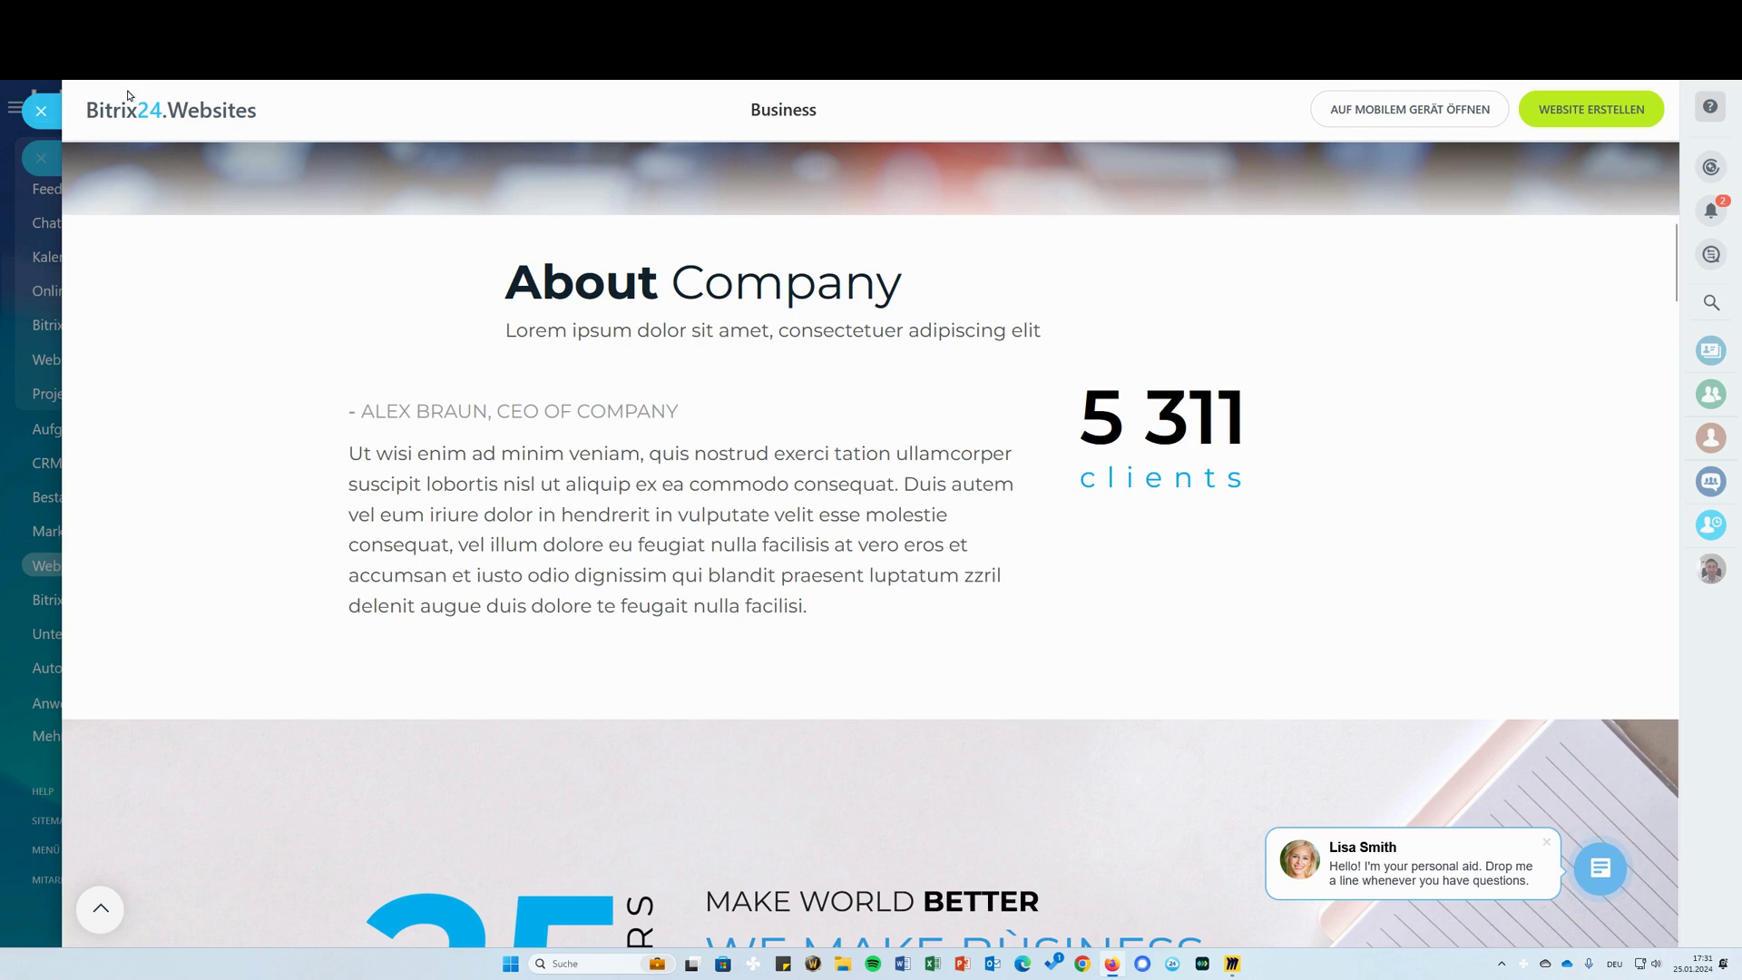
# Choose Website erstellen on the Business template, then briefly check the browser's address-bar suggestions
pyautogui.click(1626, 110)
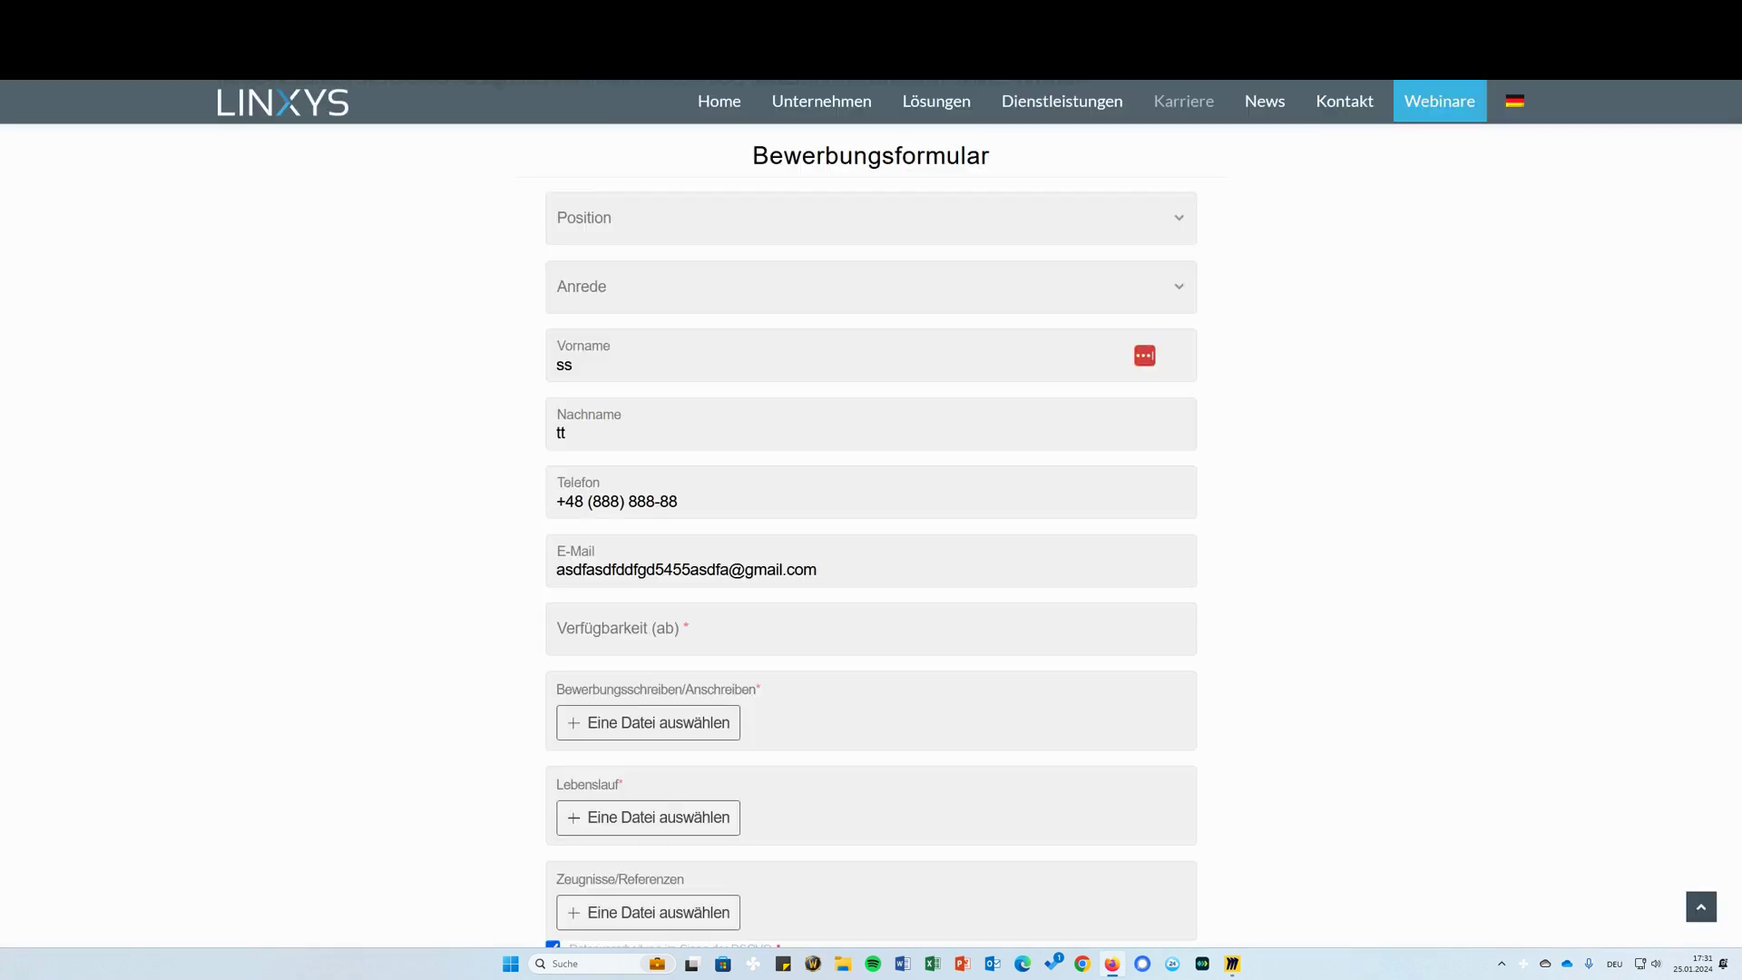
pyautogui.hotkey('ctrl', 'l')
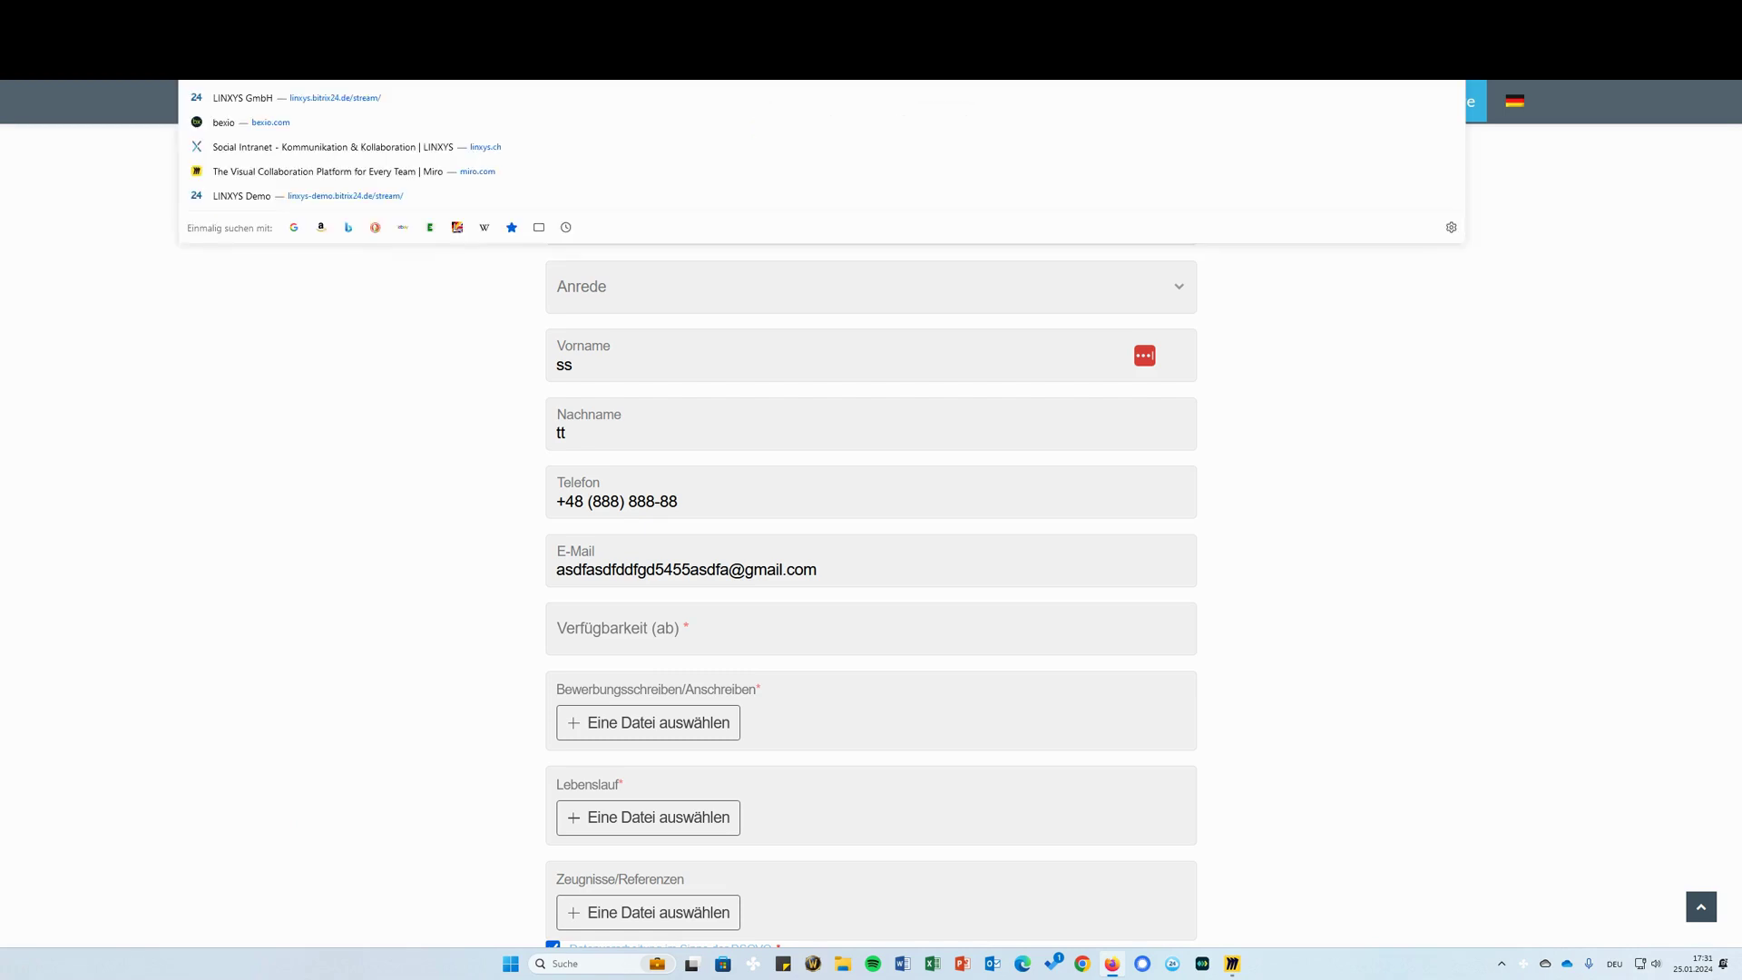
pyautogui.click(310, 414)
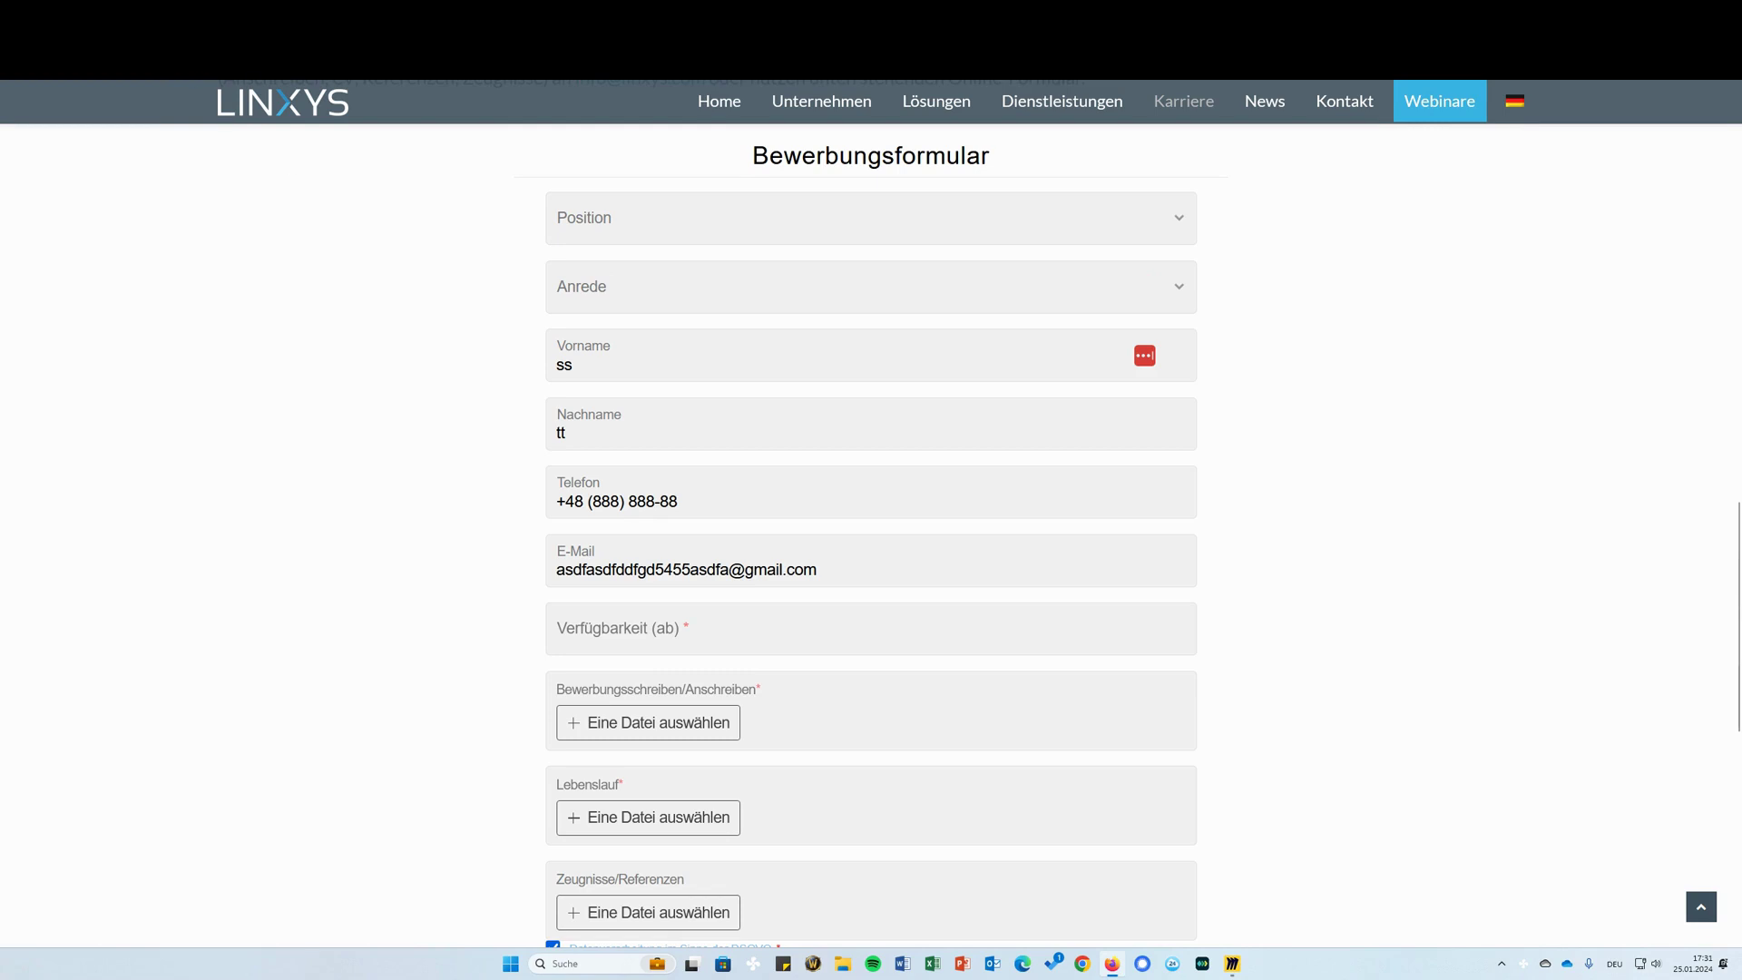
pyautogui.hotkey('ctrl', 'l')
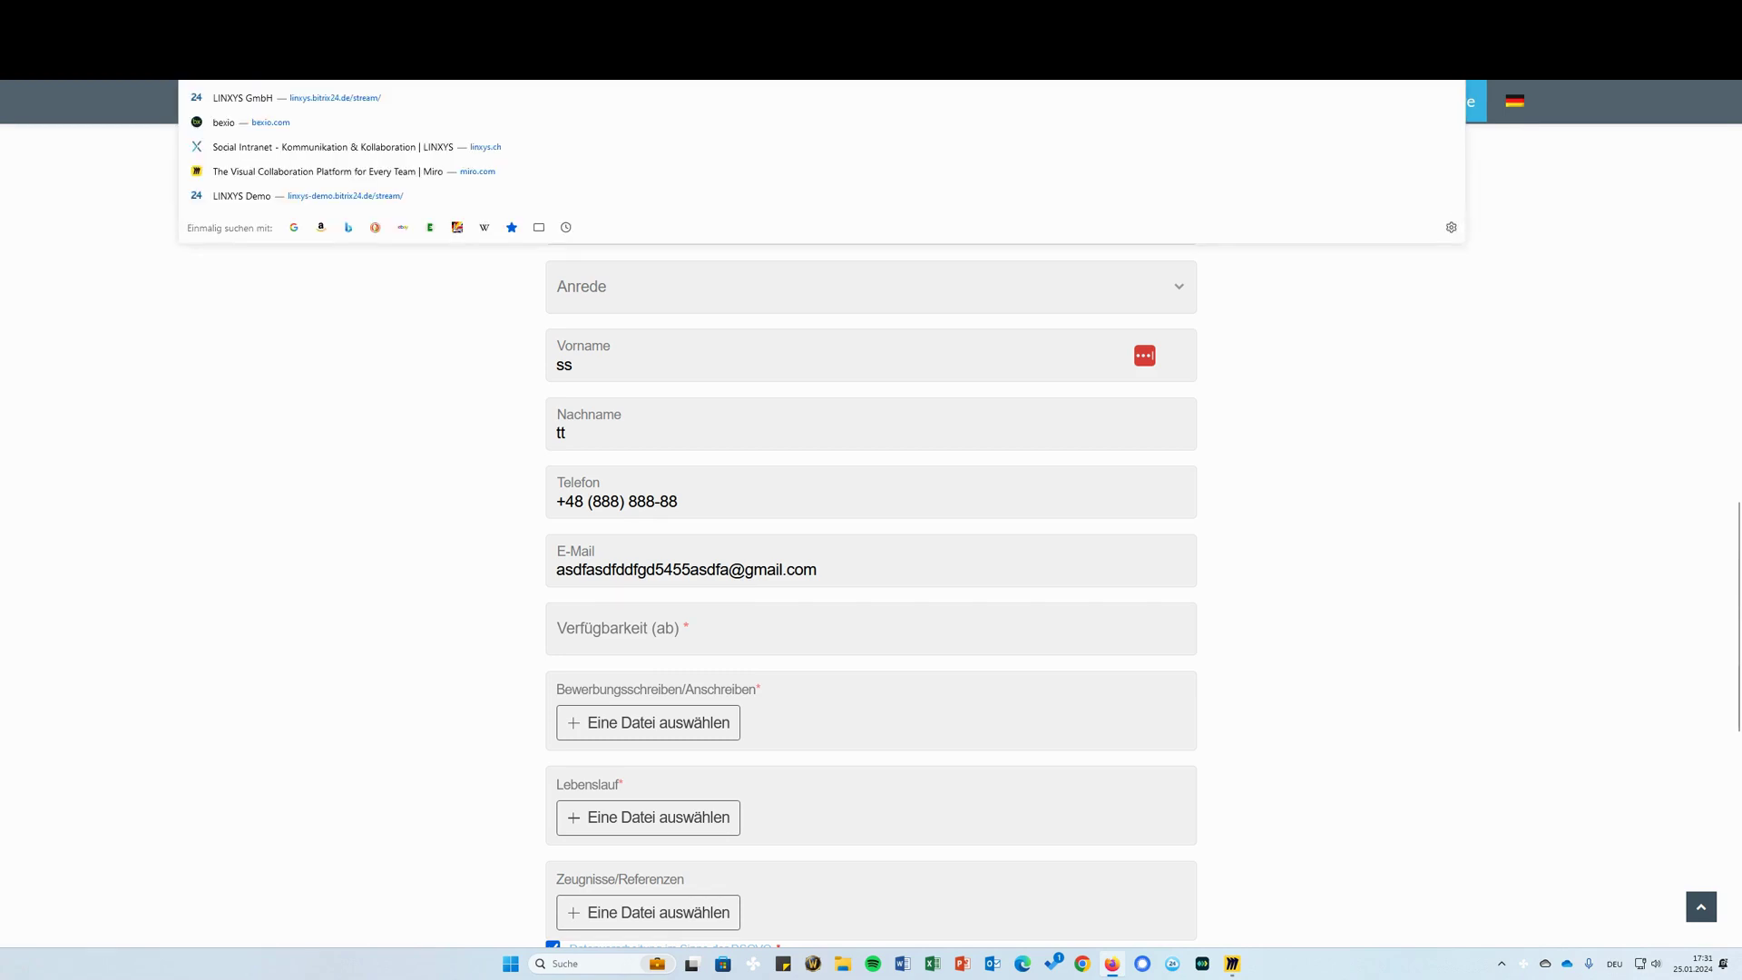
pyautogui.click(359, 279)
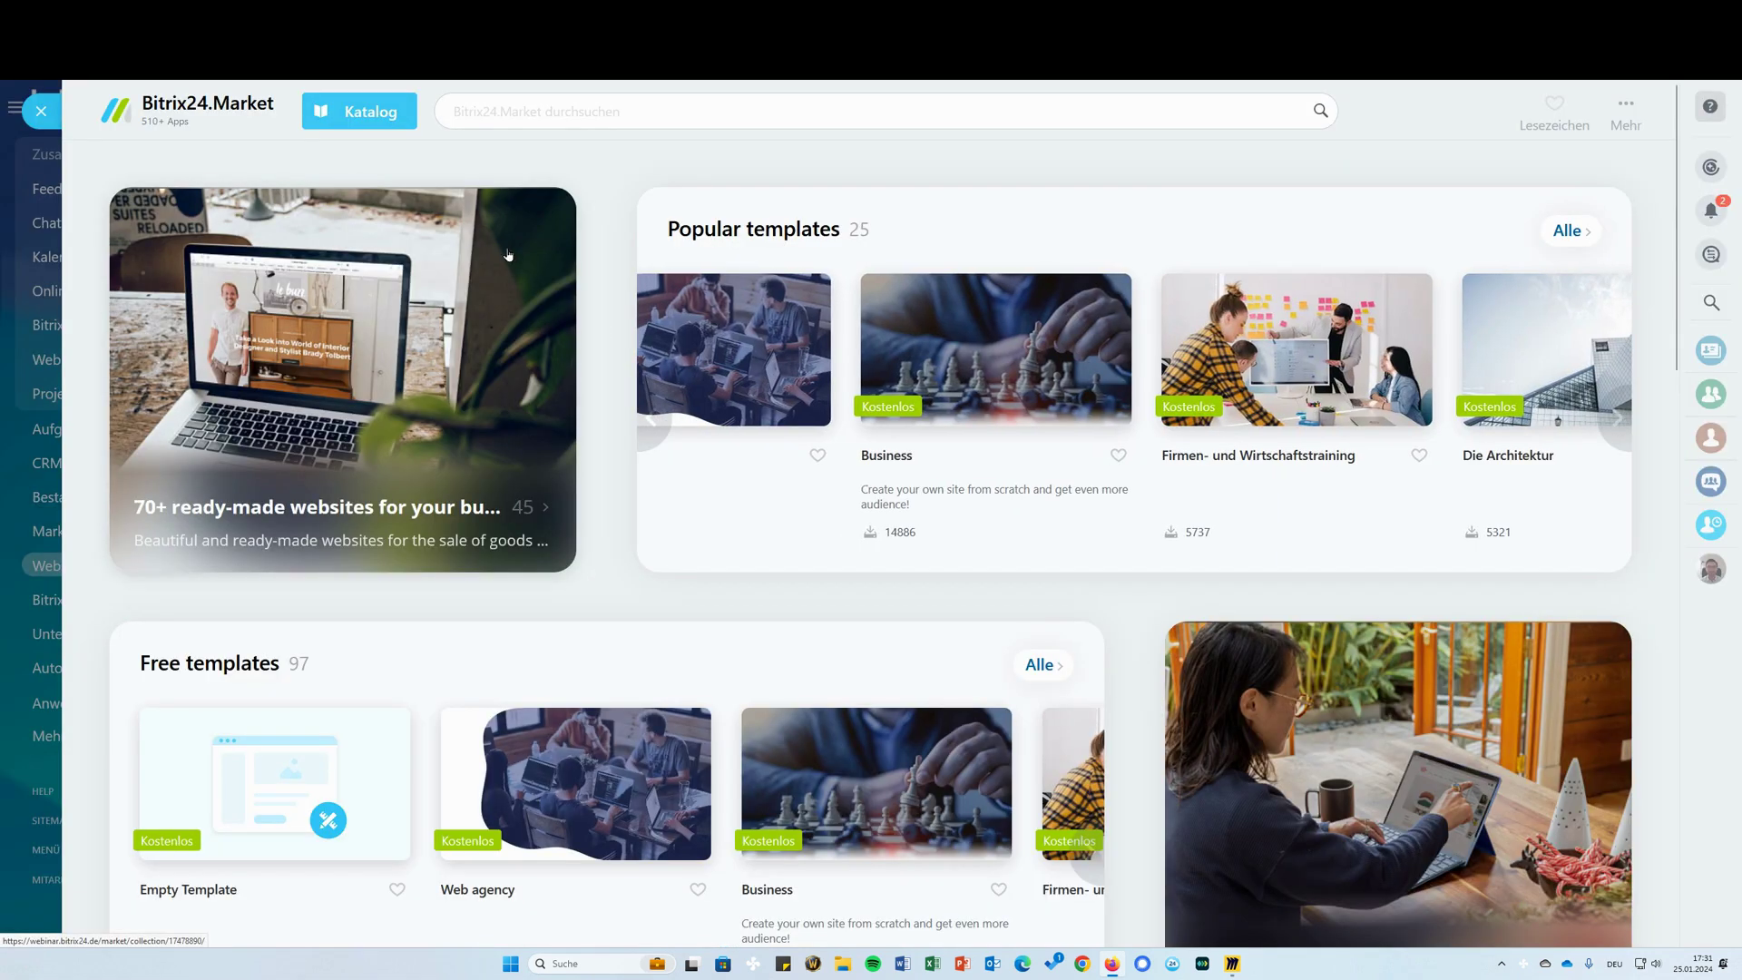
# Close the Bitrix24.Market catalog, glance at the CRM section, and return to the Feed
pyautogui.click(40, 111)
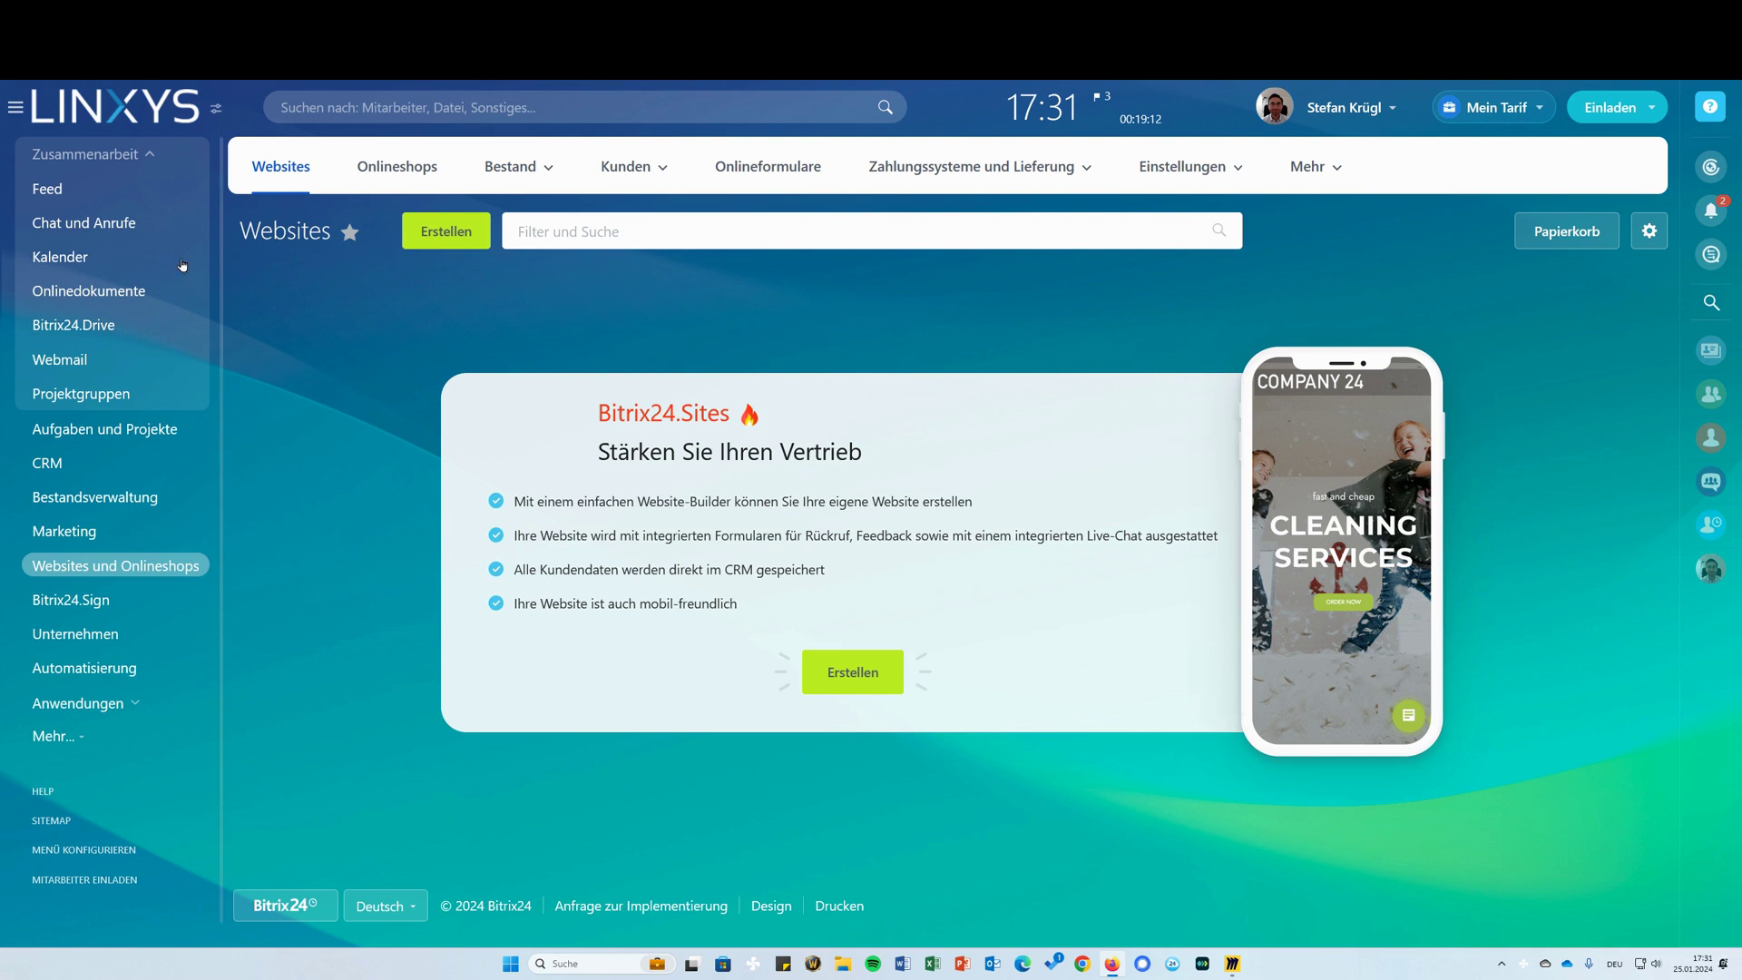
pyautogui.click(73, 465)
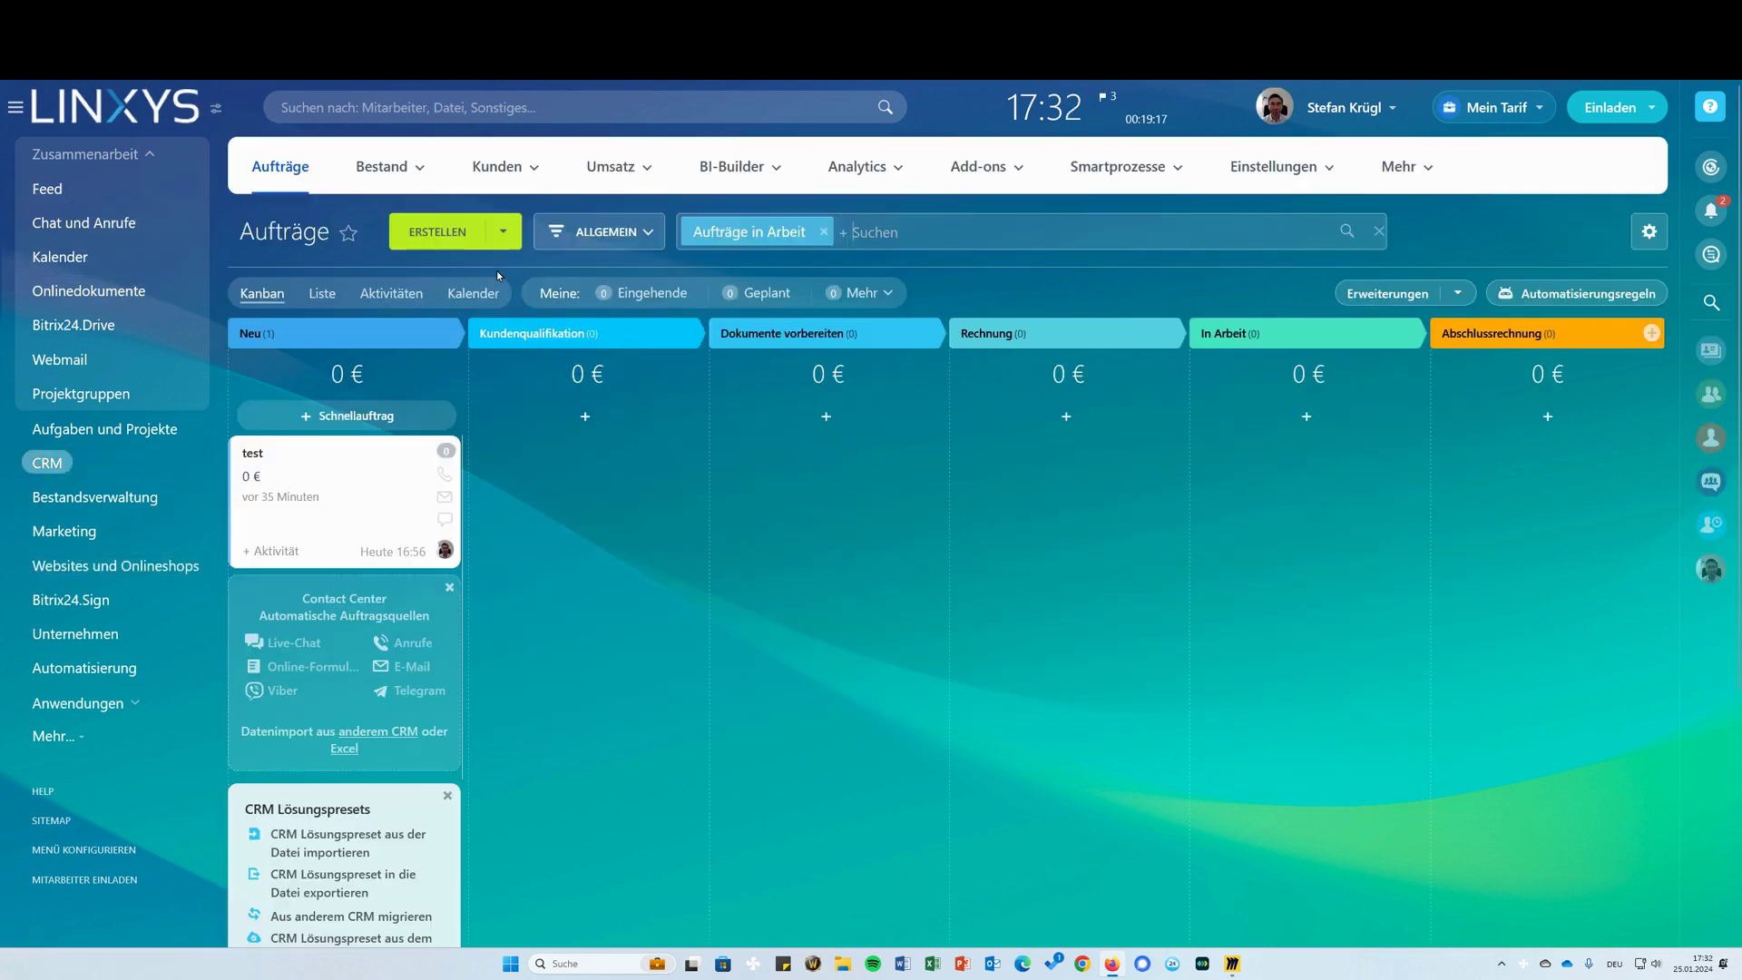
pyautogui.moveTo(474, 166)
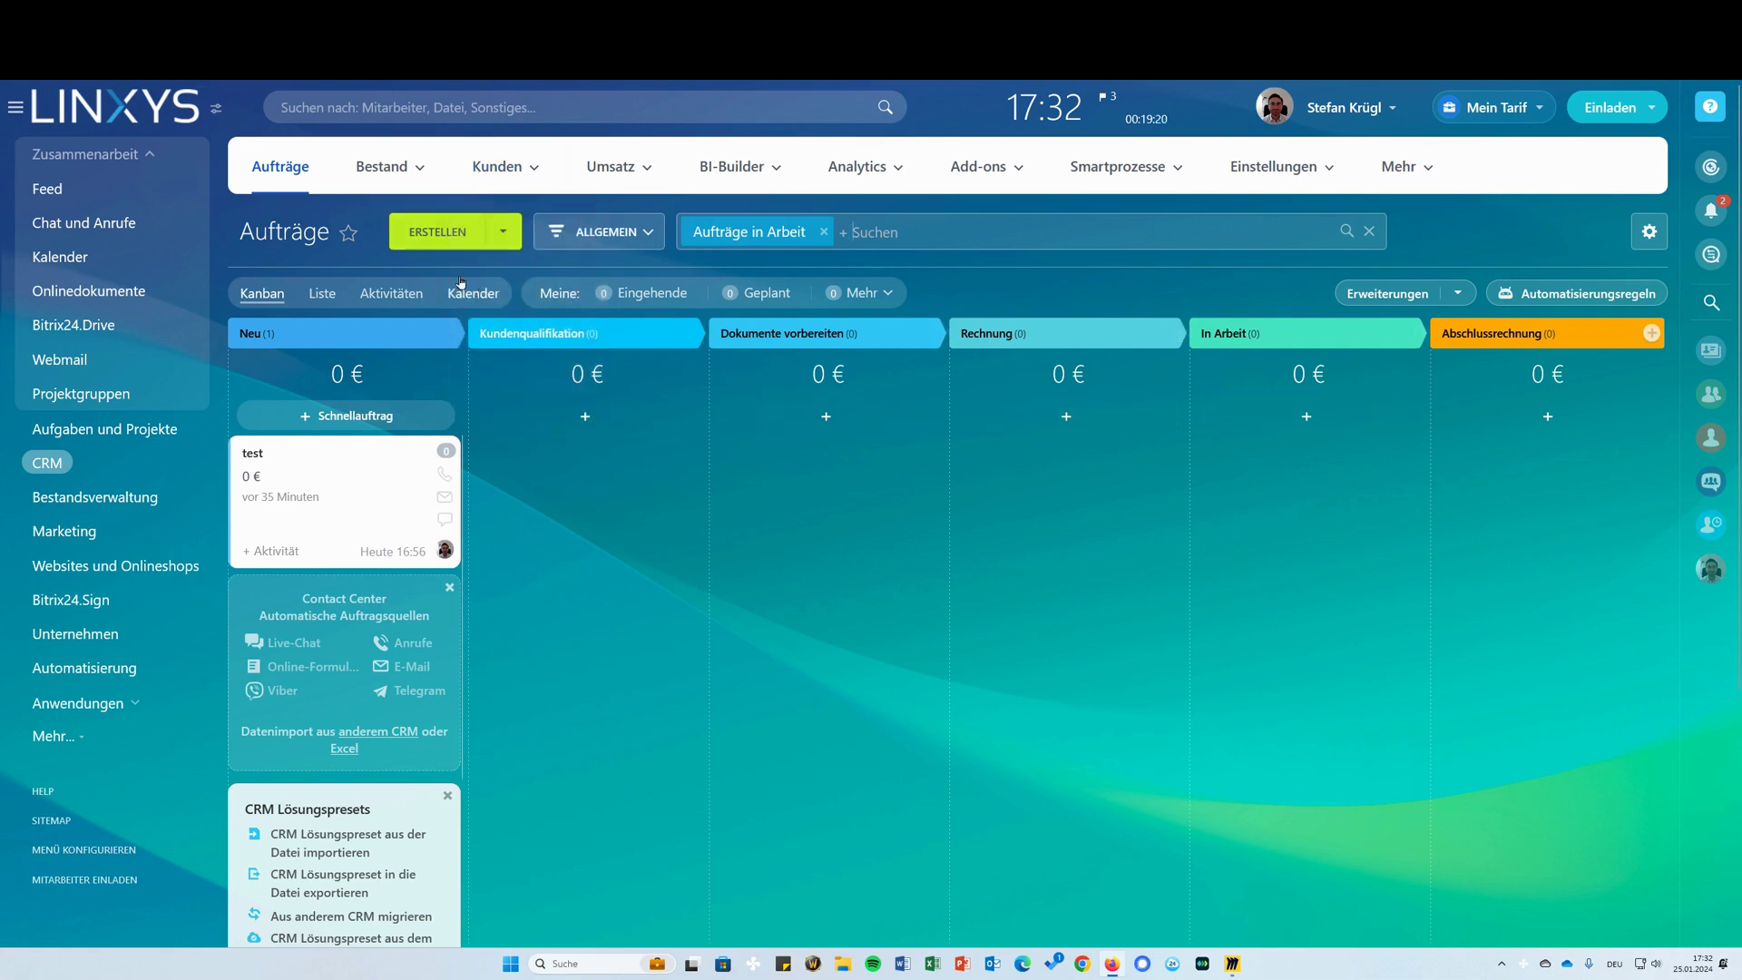
pyautogui.click(80, 201)
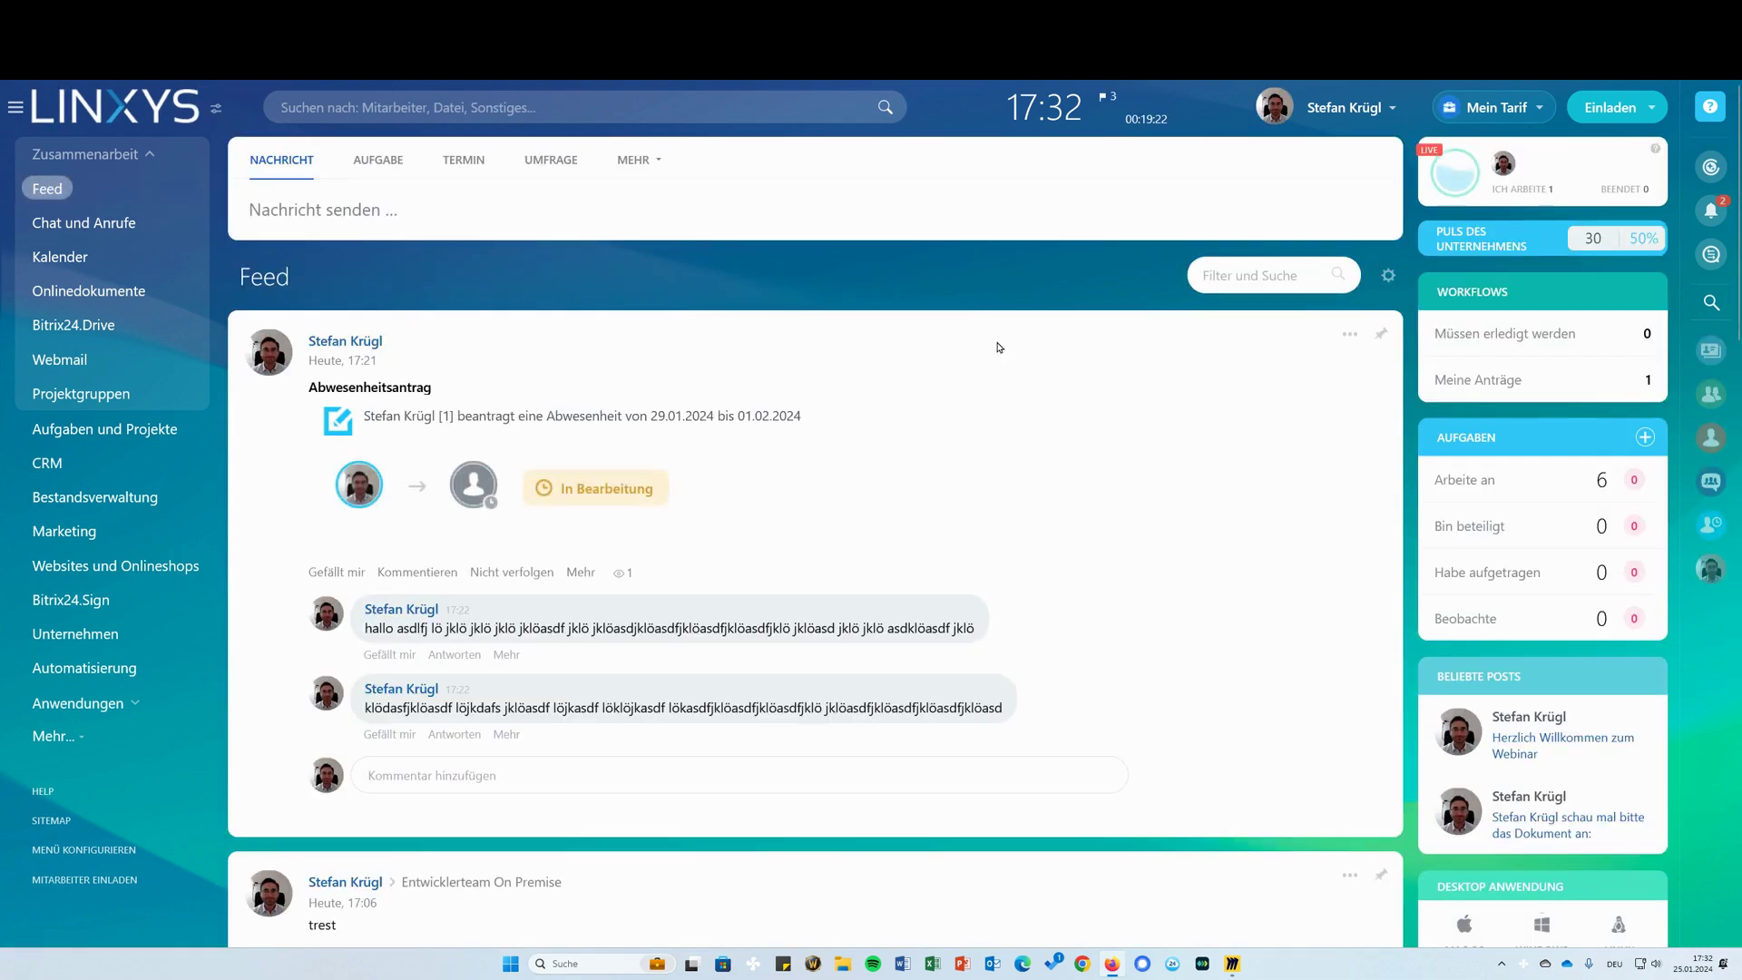
pyautogui.scroll(-4, 91, 495)
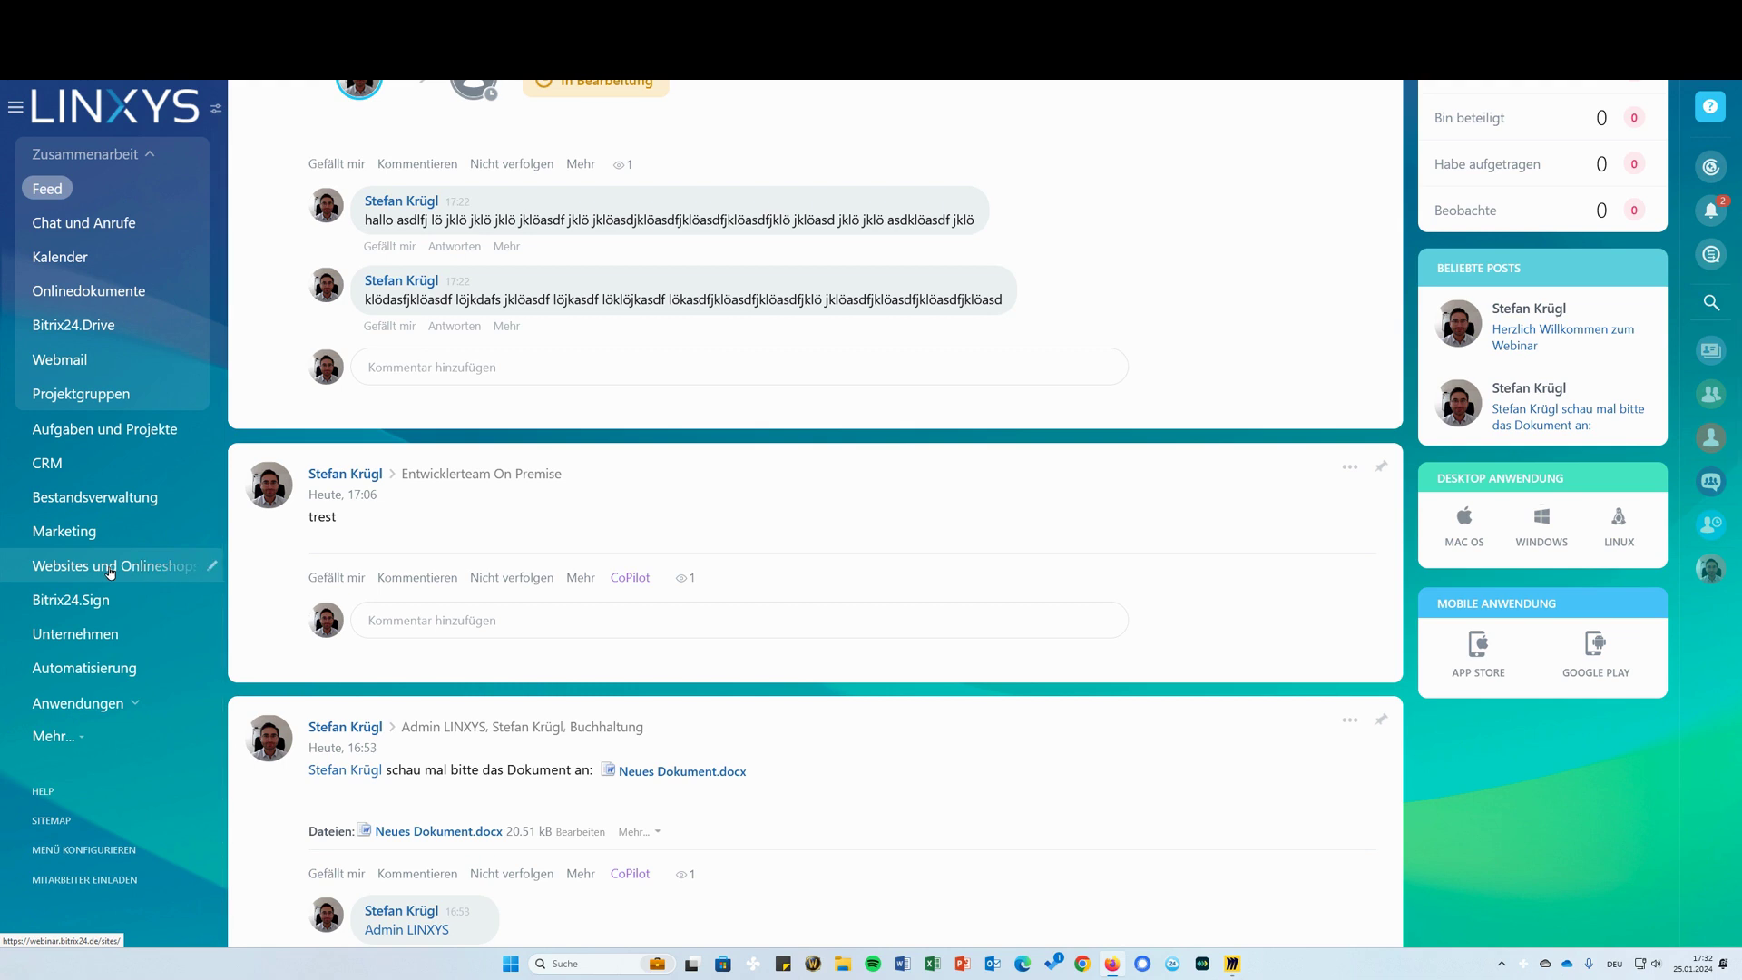
pyautogui.scroll(-15, 669, 397)
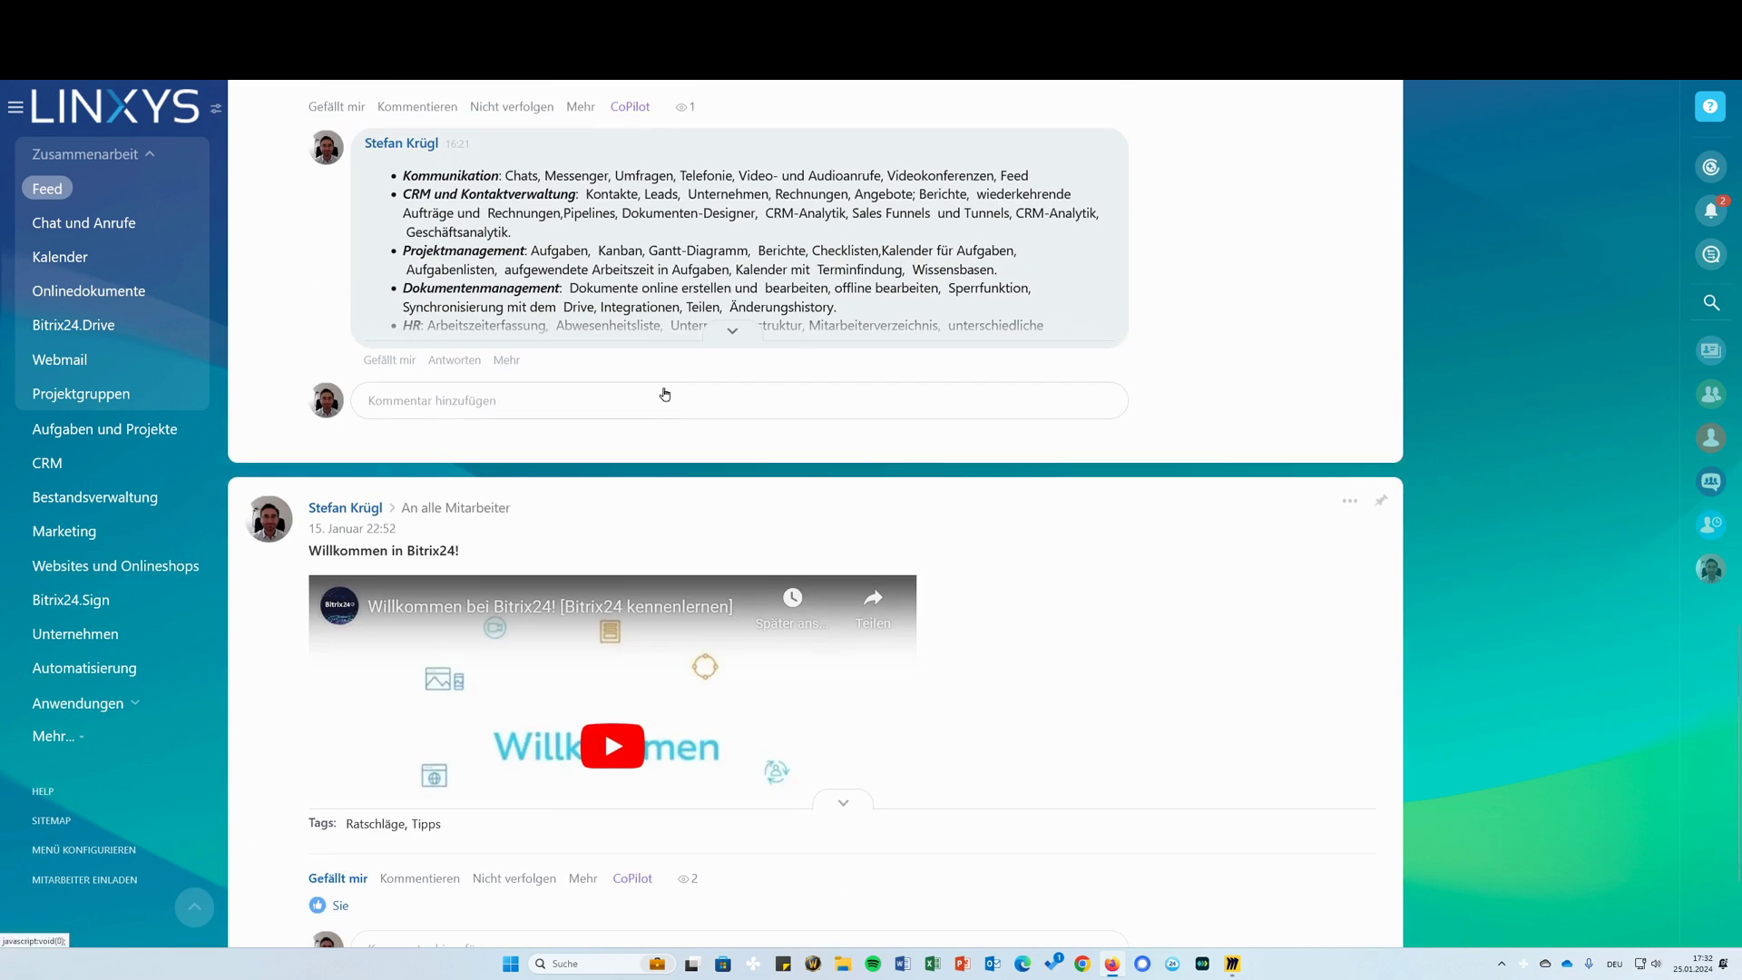
pyautogui.click(372, 336)
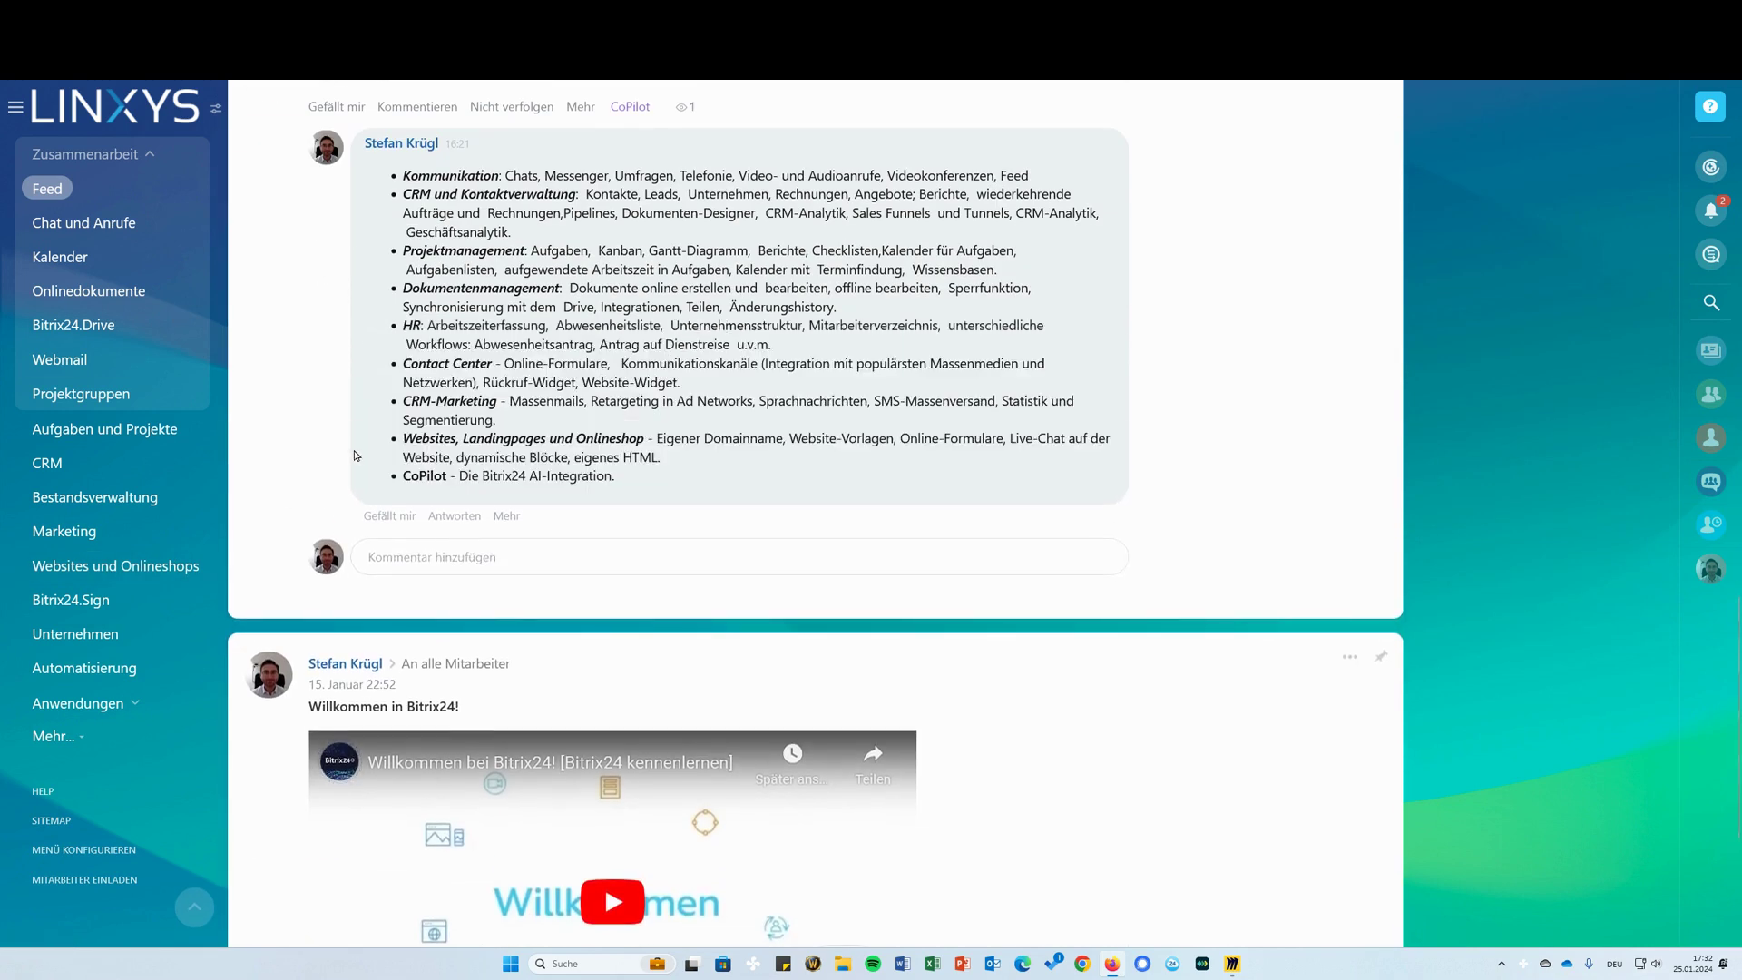
pyautogui.moveTo(621, 477); pyautogui.dragTo(399, 475)
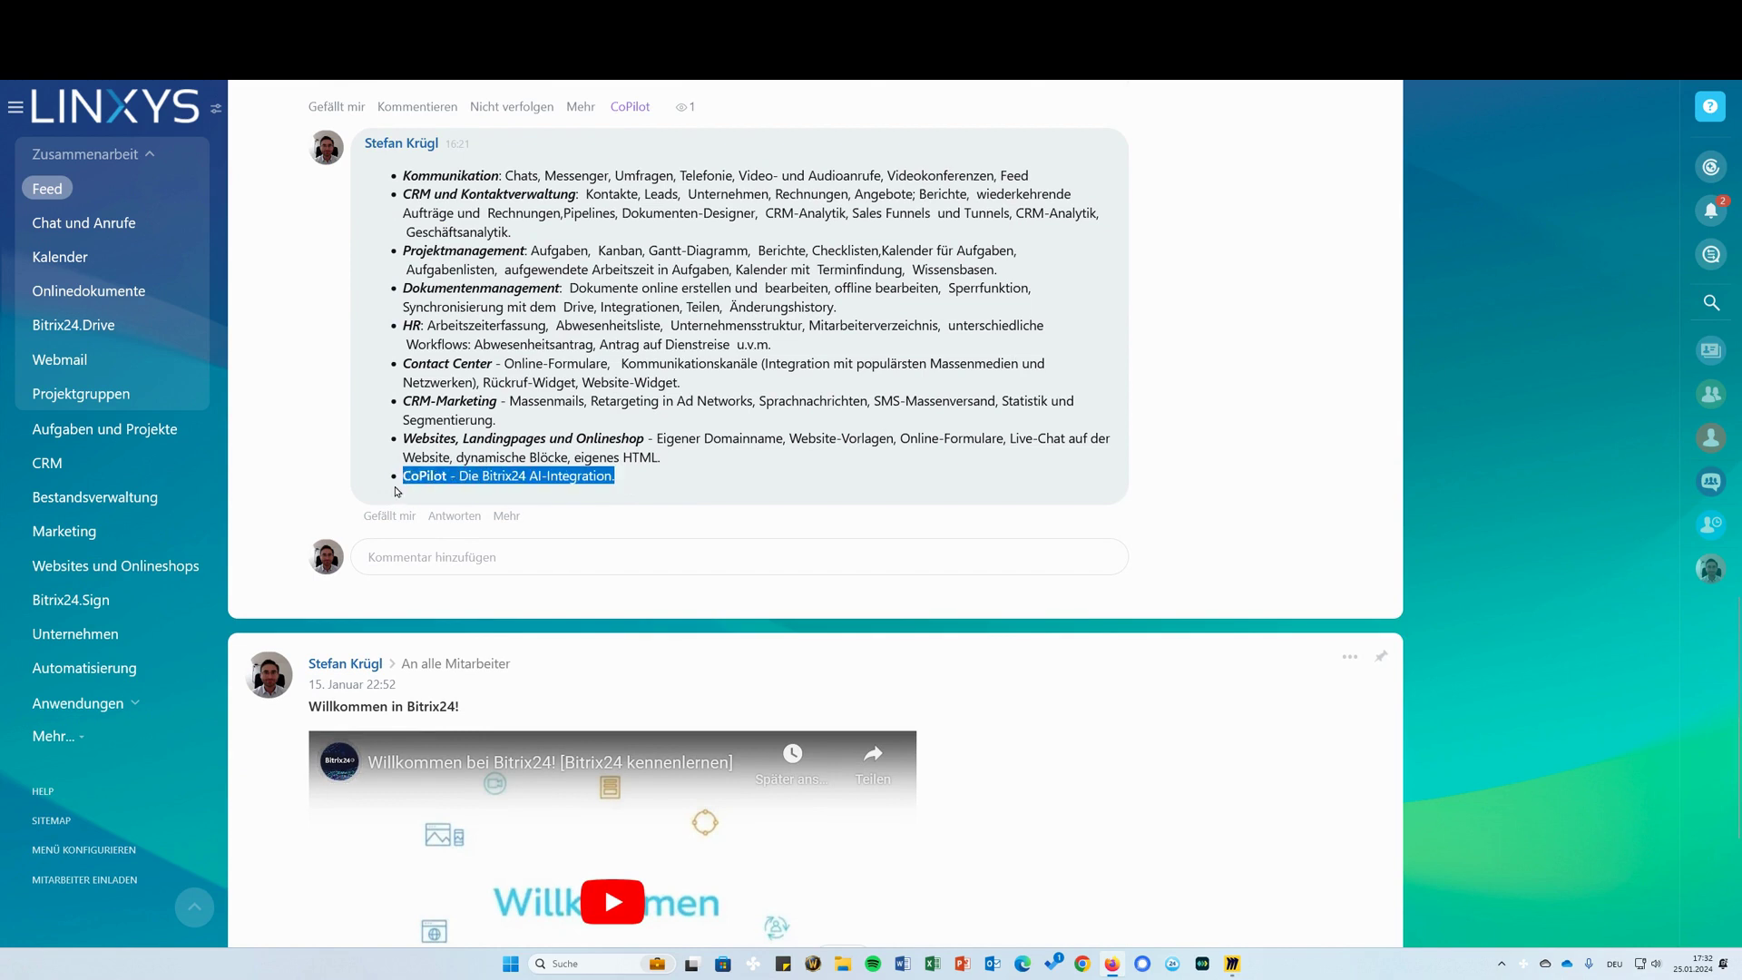
pyautogui.scroll(10, 705, 466)
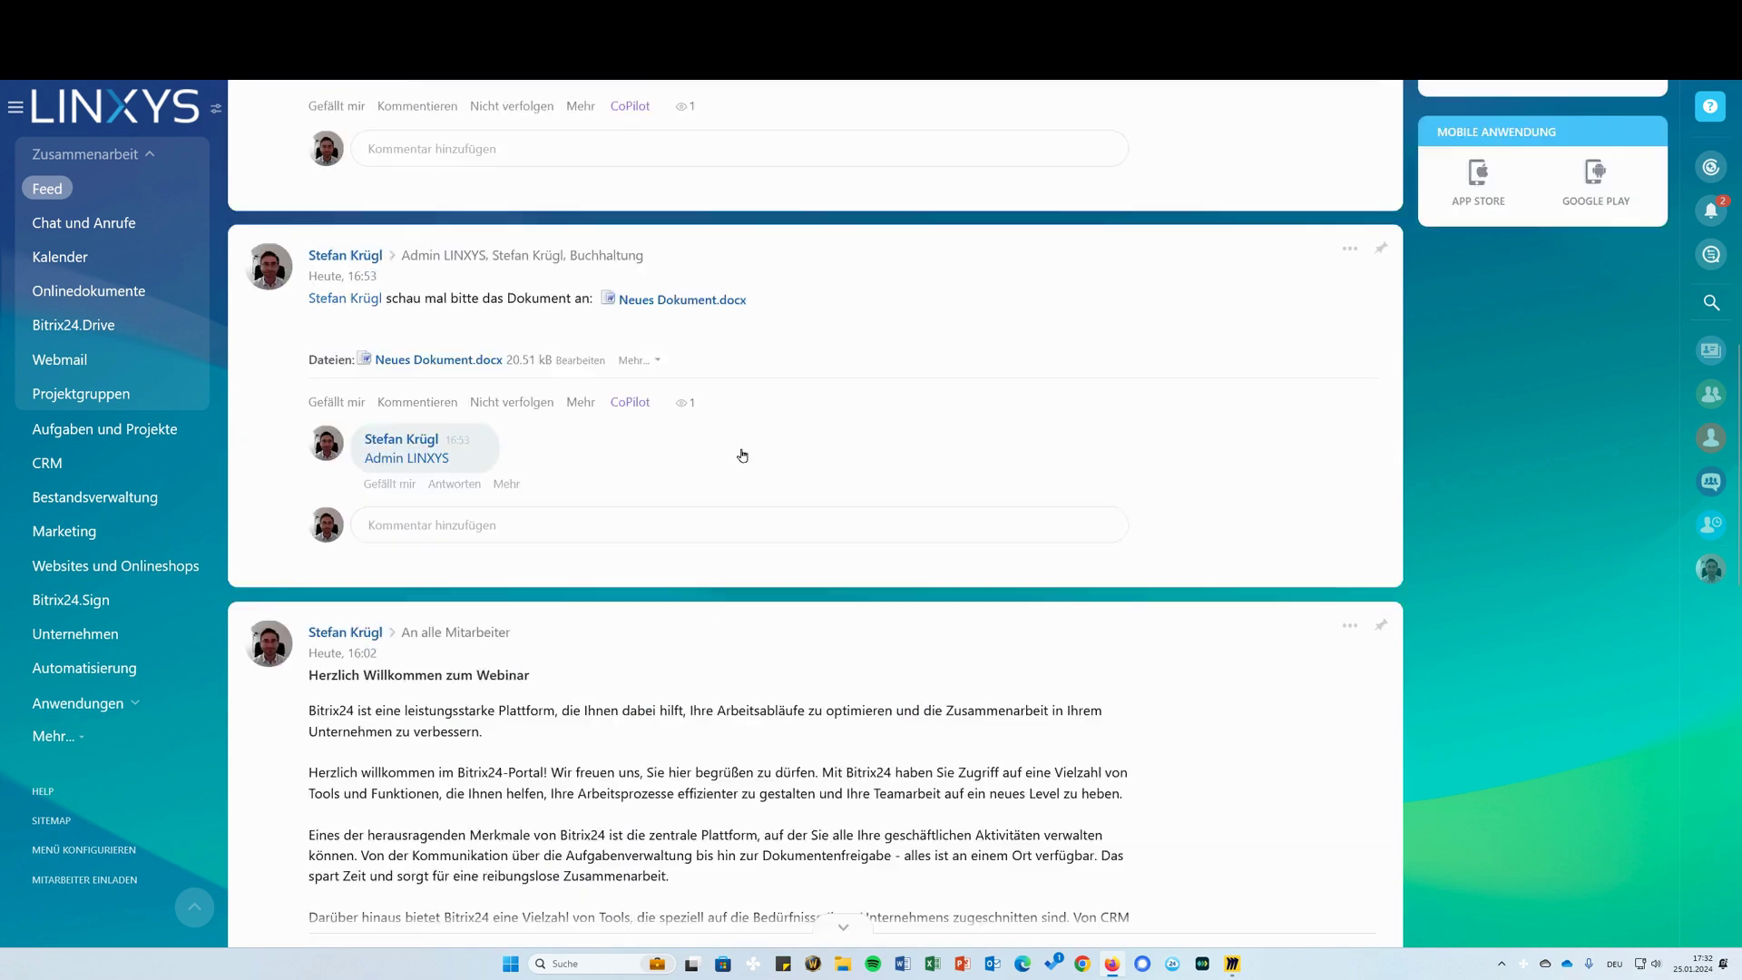
pyautogui.scroll(3, 705, 466)
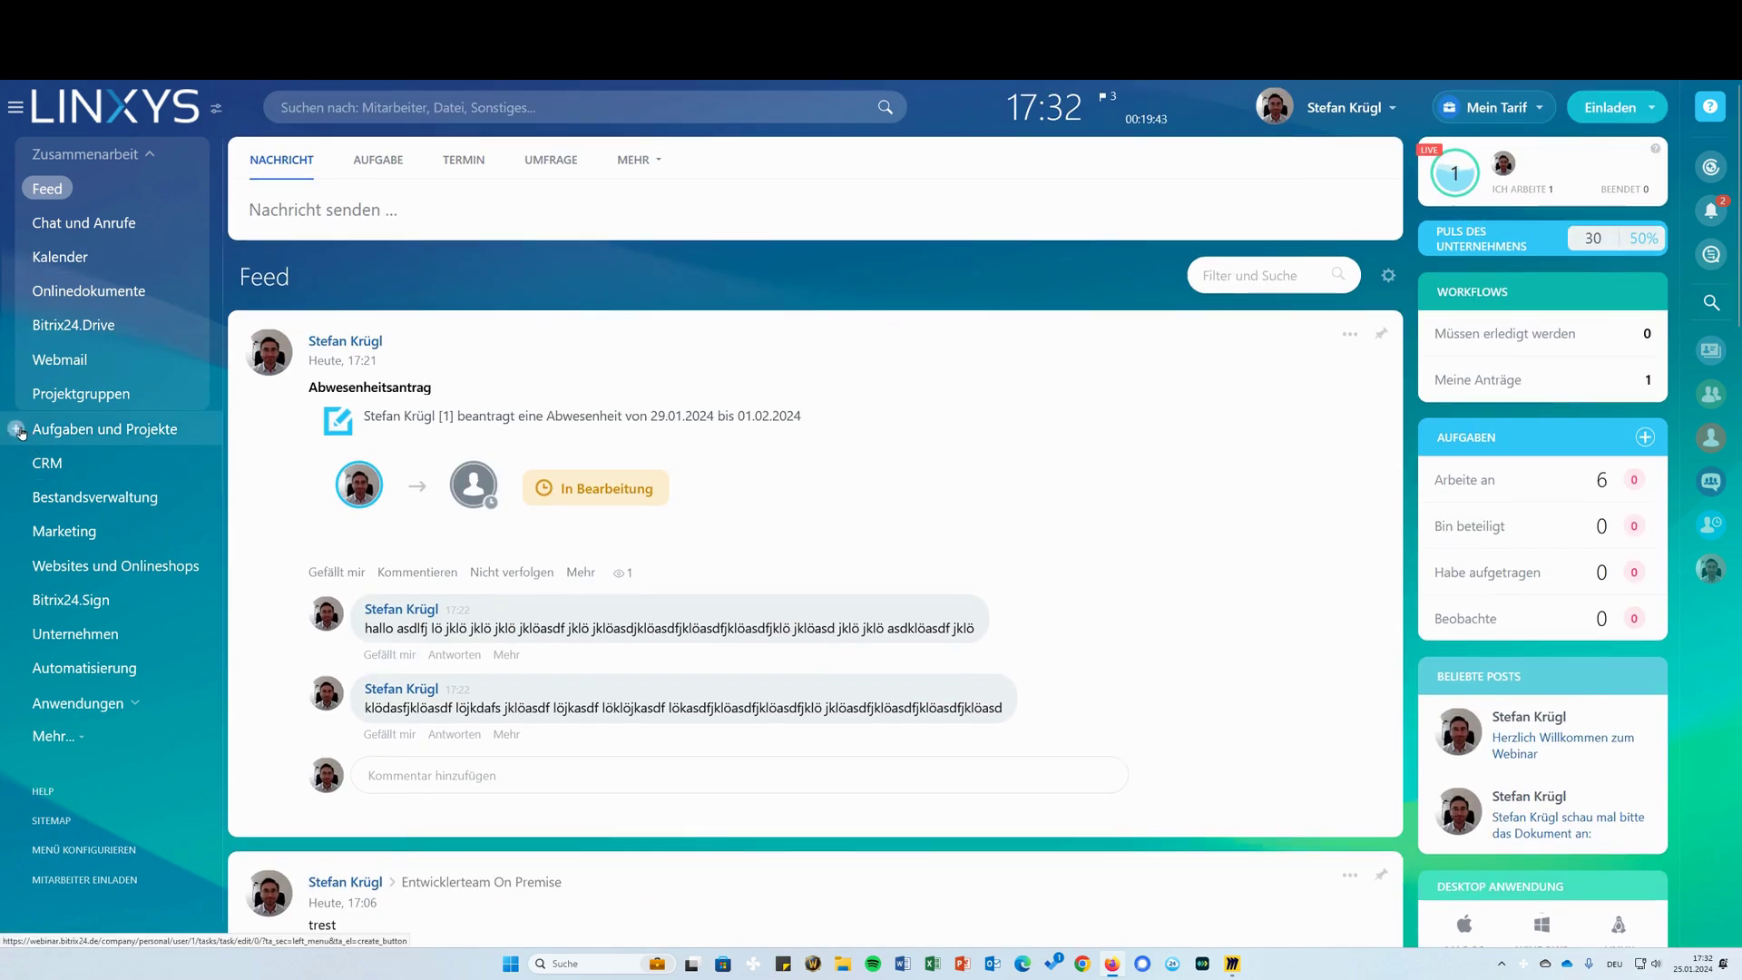
# Start a new task with placeholder description text, then open and dismiss CoPilot on it
pyautogui.click(20, 432)
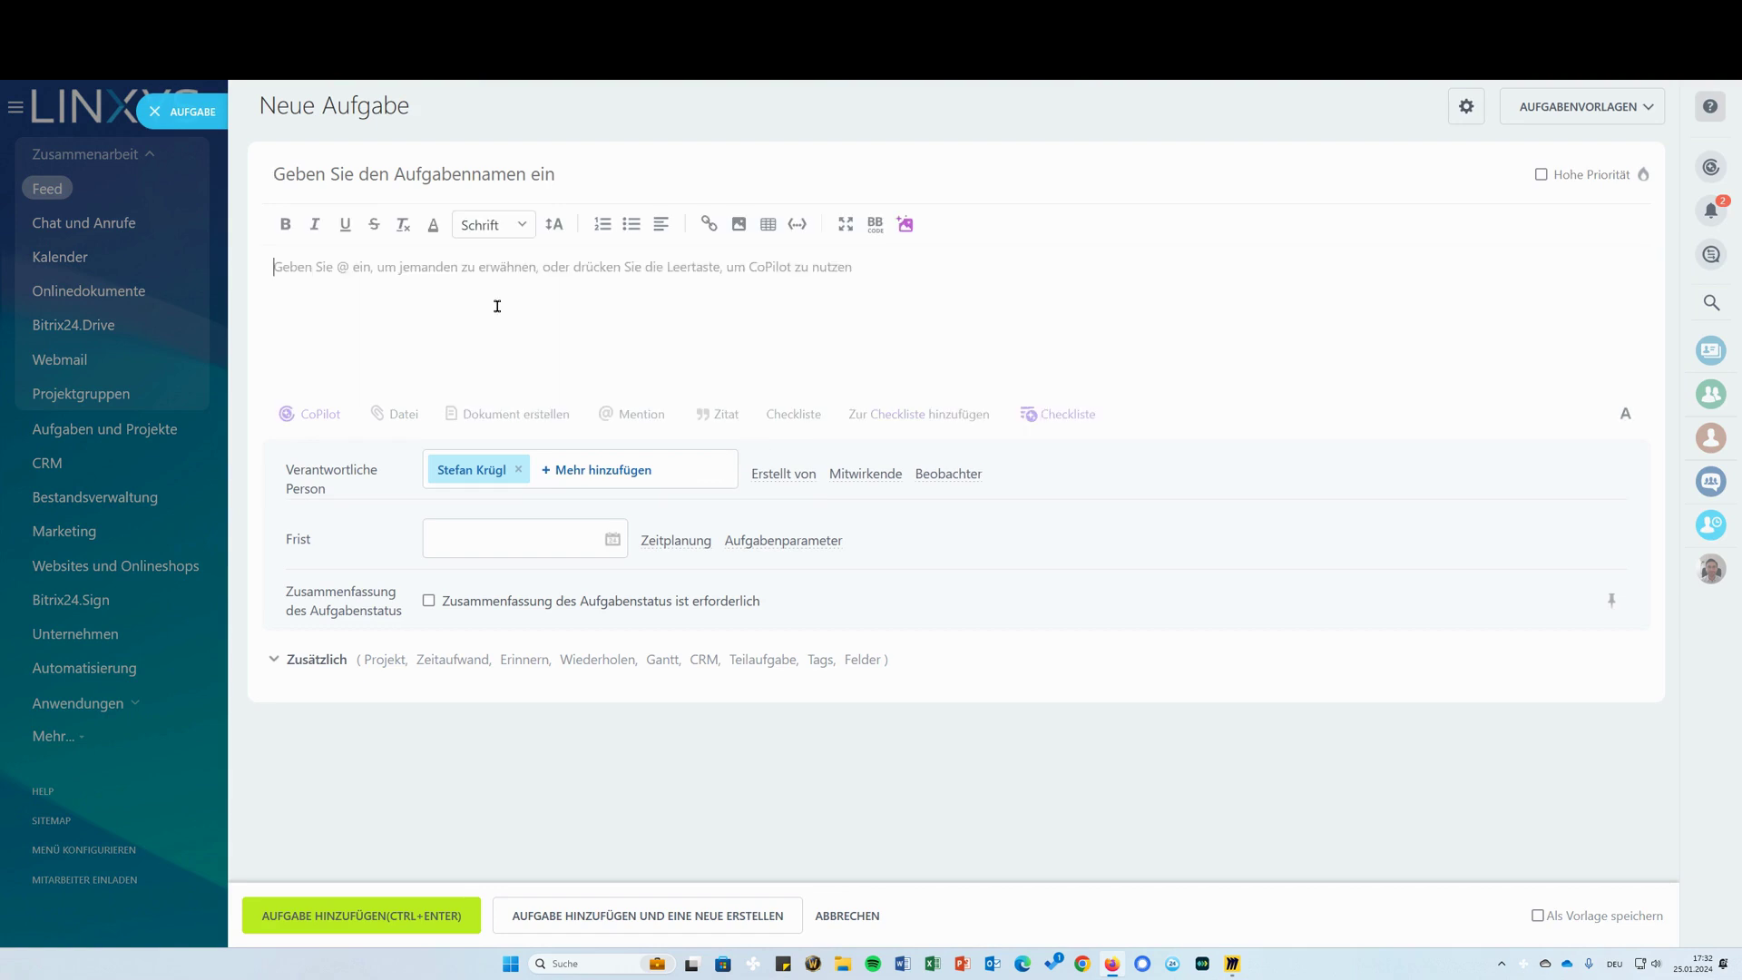
pyautogui.write('lkdfjöalskdjf')
pyautogui.press('Return')
pyautogui.write('asödlfkjaslödkjf')
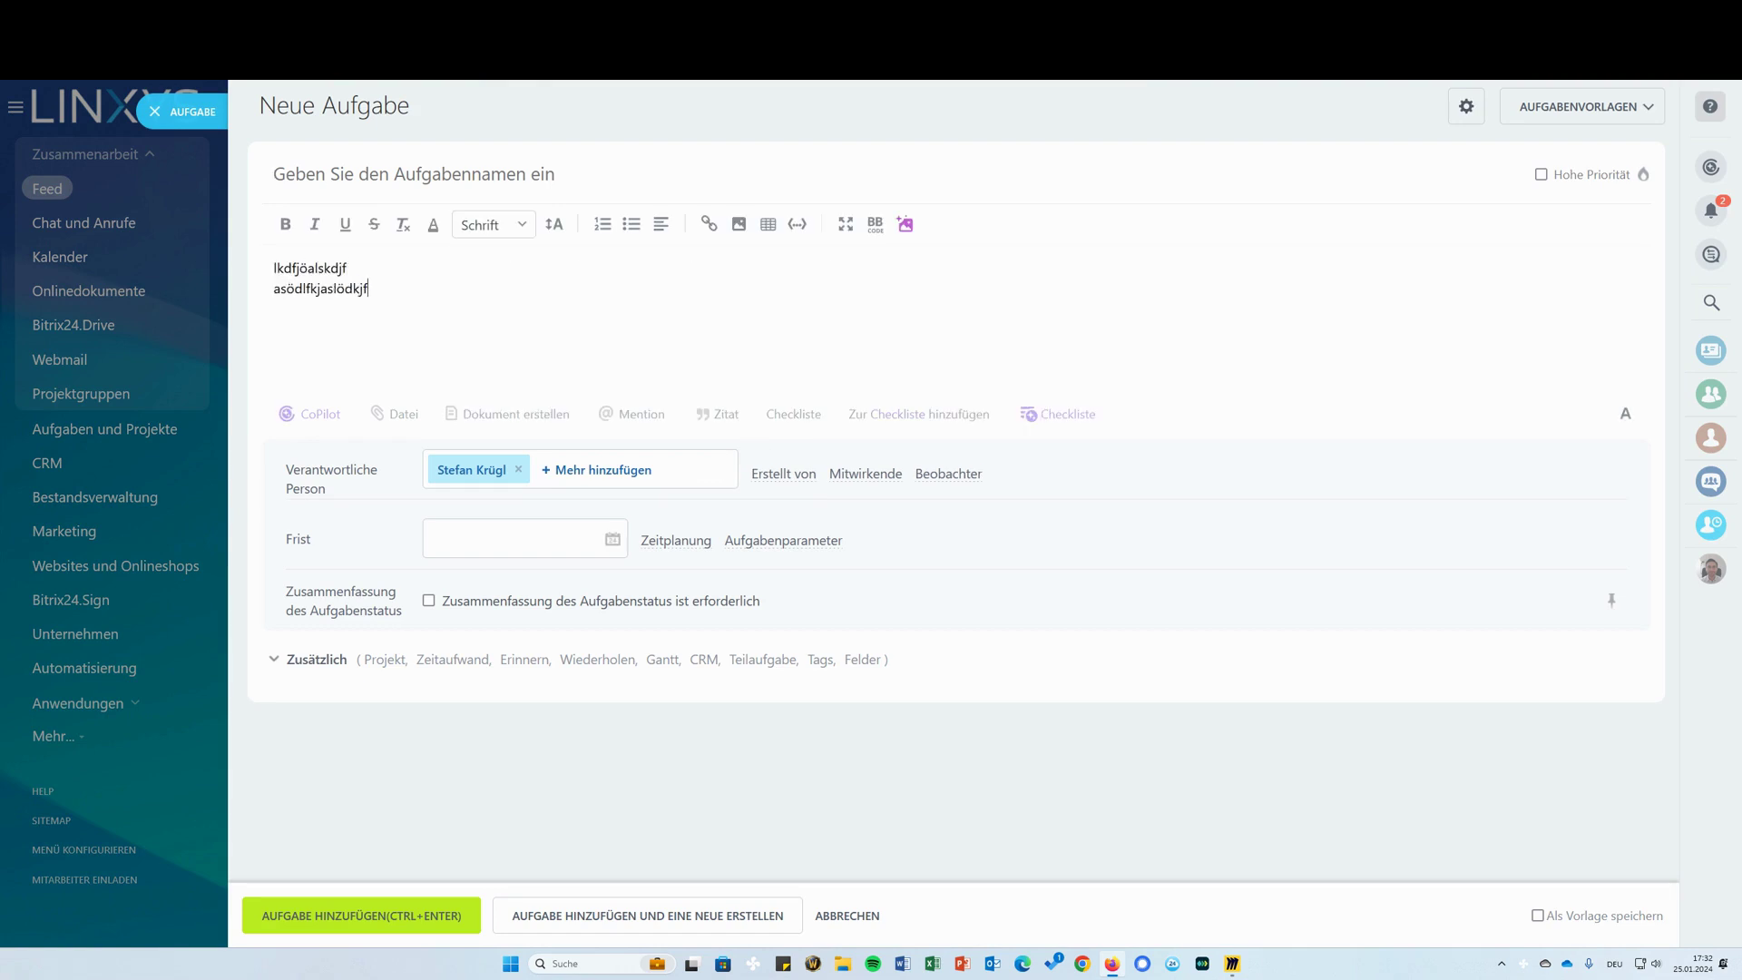
pyautogui.hotkey('ctrl', 'a')
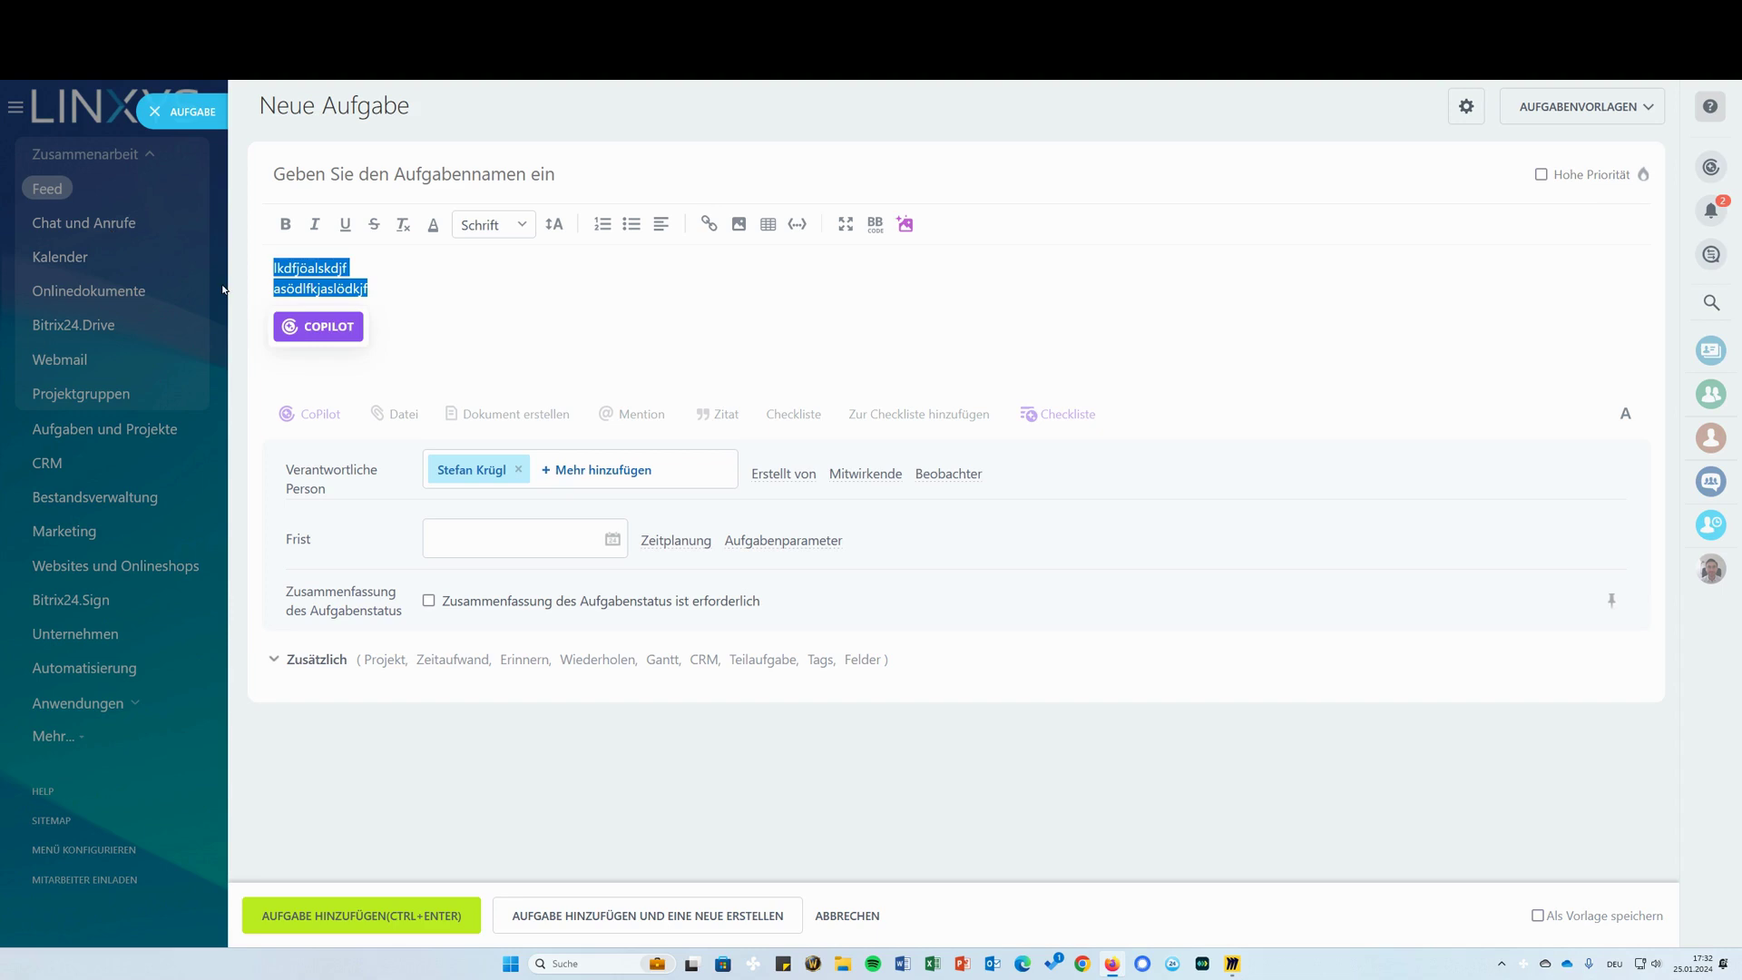
pyautogui.click(344, 329)
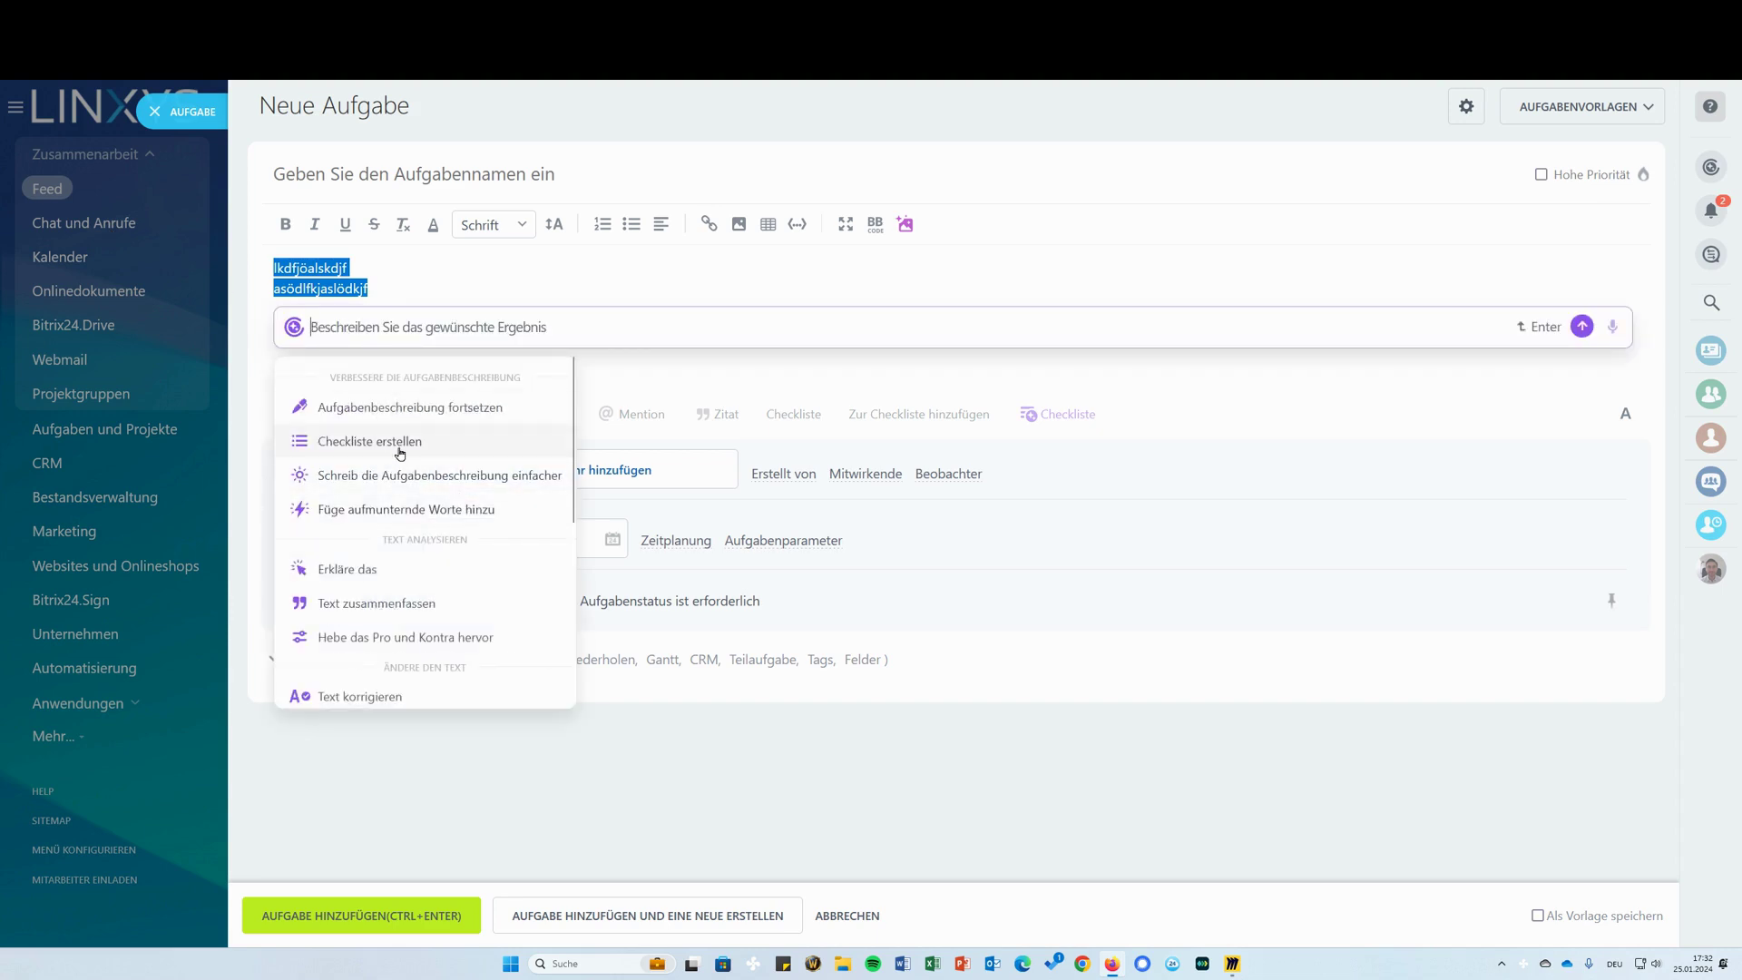
pyautogui.press('Escape')
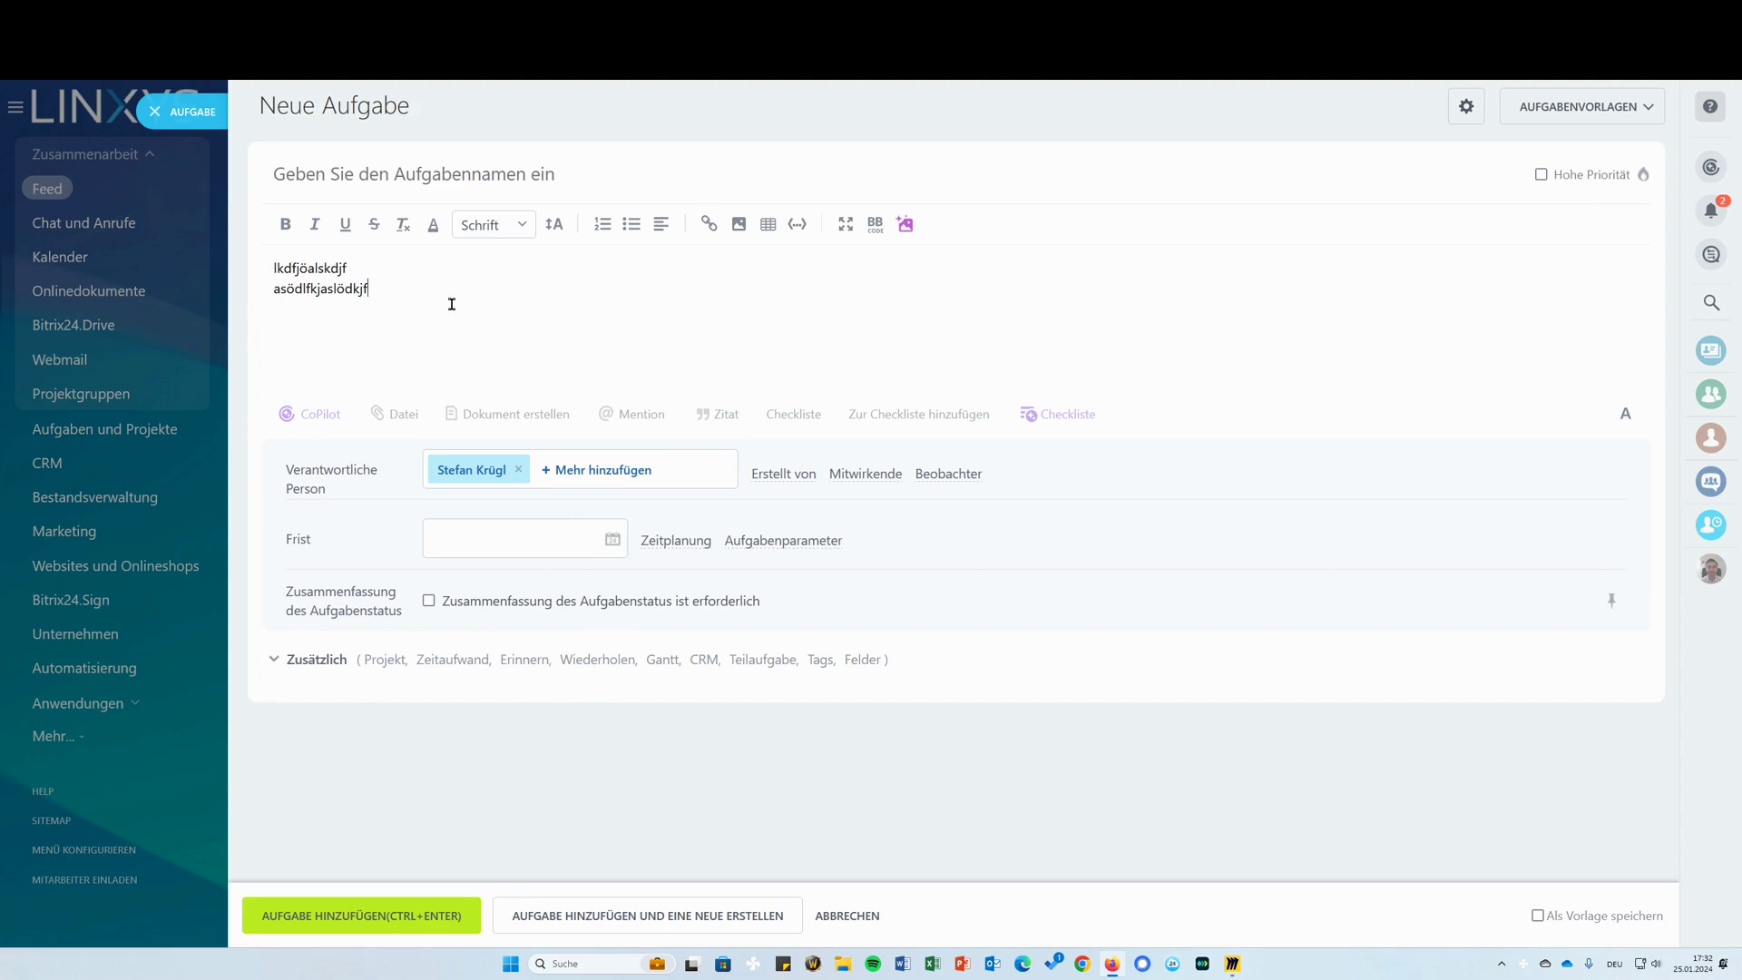
# Add a checklist to the task filled with repeated 'asdf' items
pyautogui.click(795, 414)
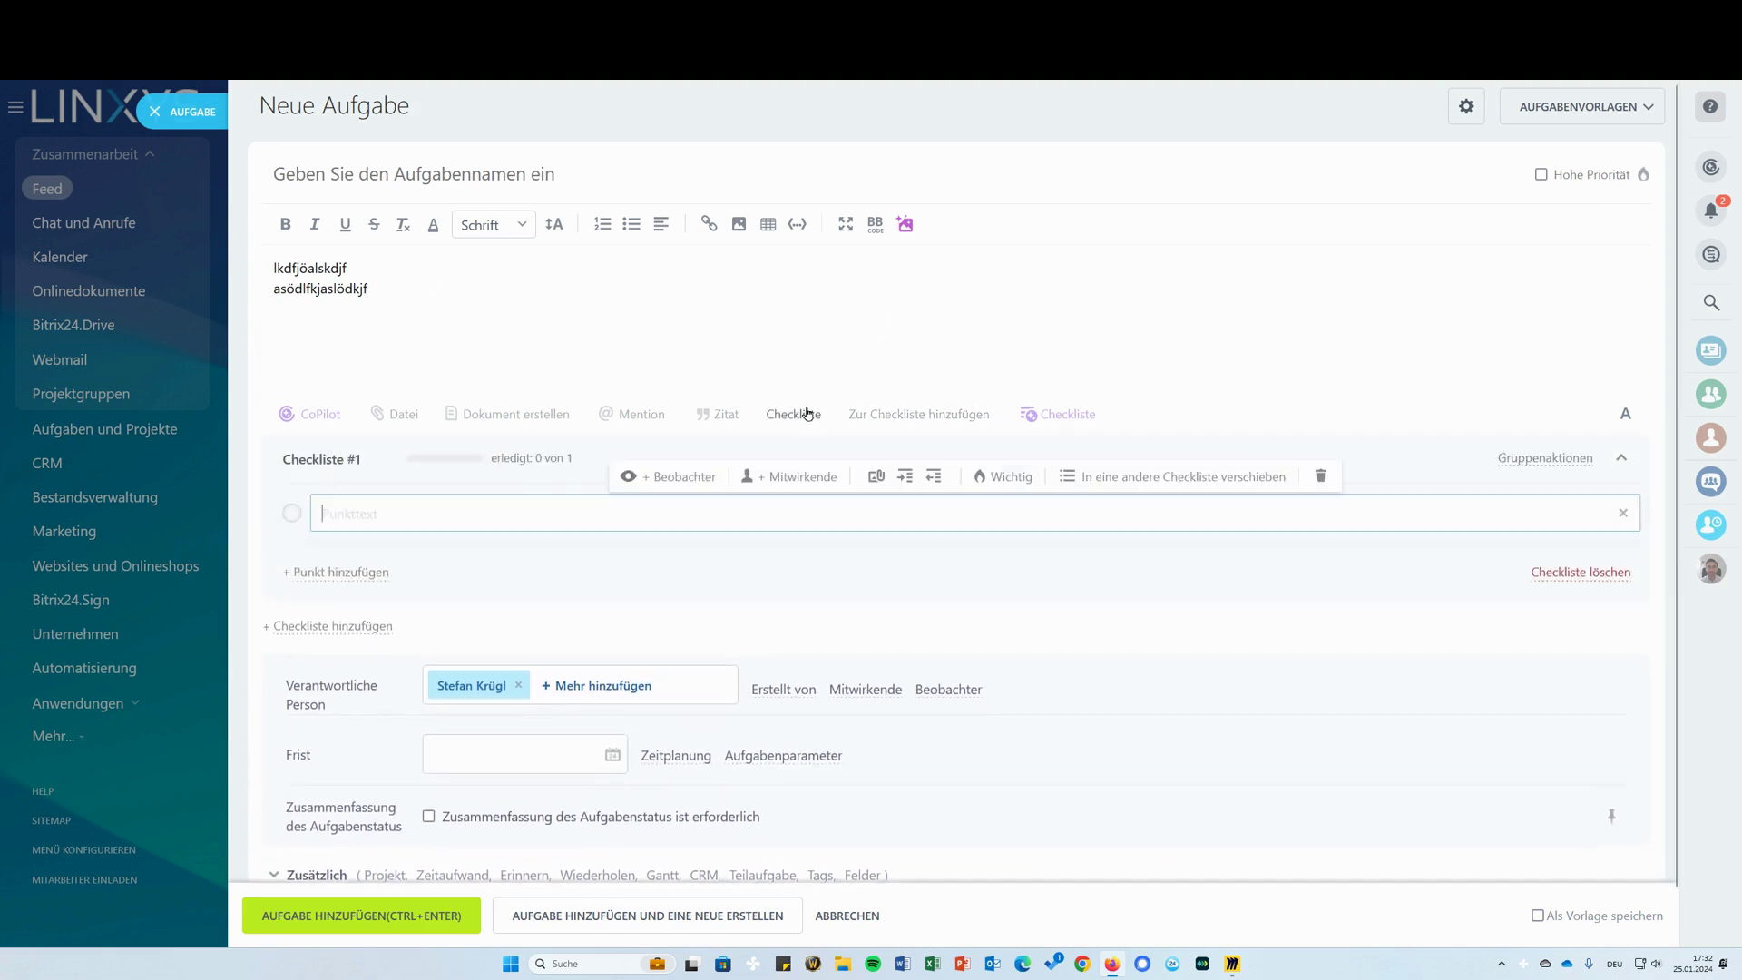
pyautogui.write('asdf')
pyautogui.press('Return')
pyautogui.write('asdf')
pyautogui.press('Return')
pyautogui.write('asdf')
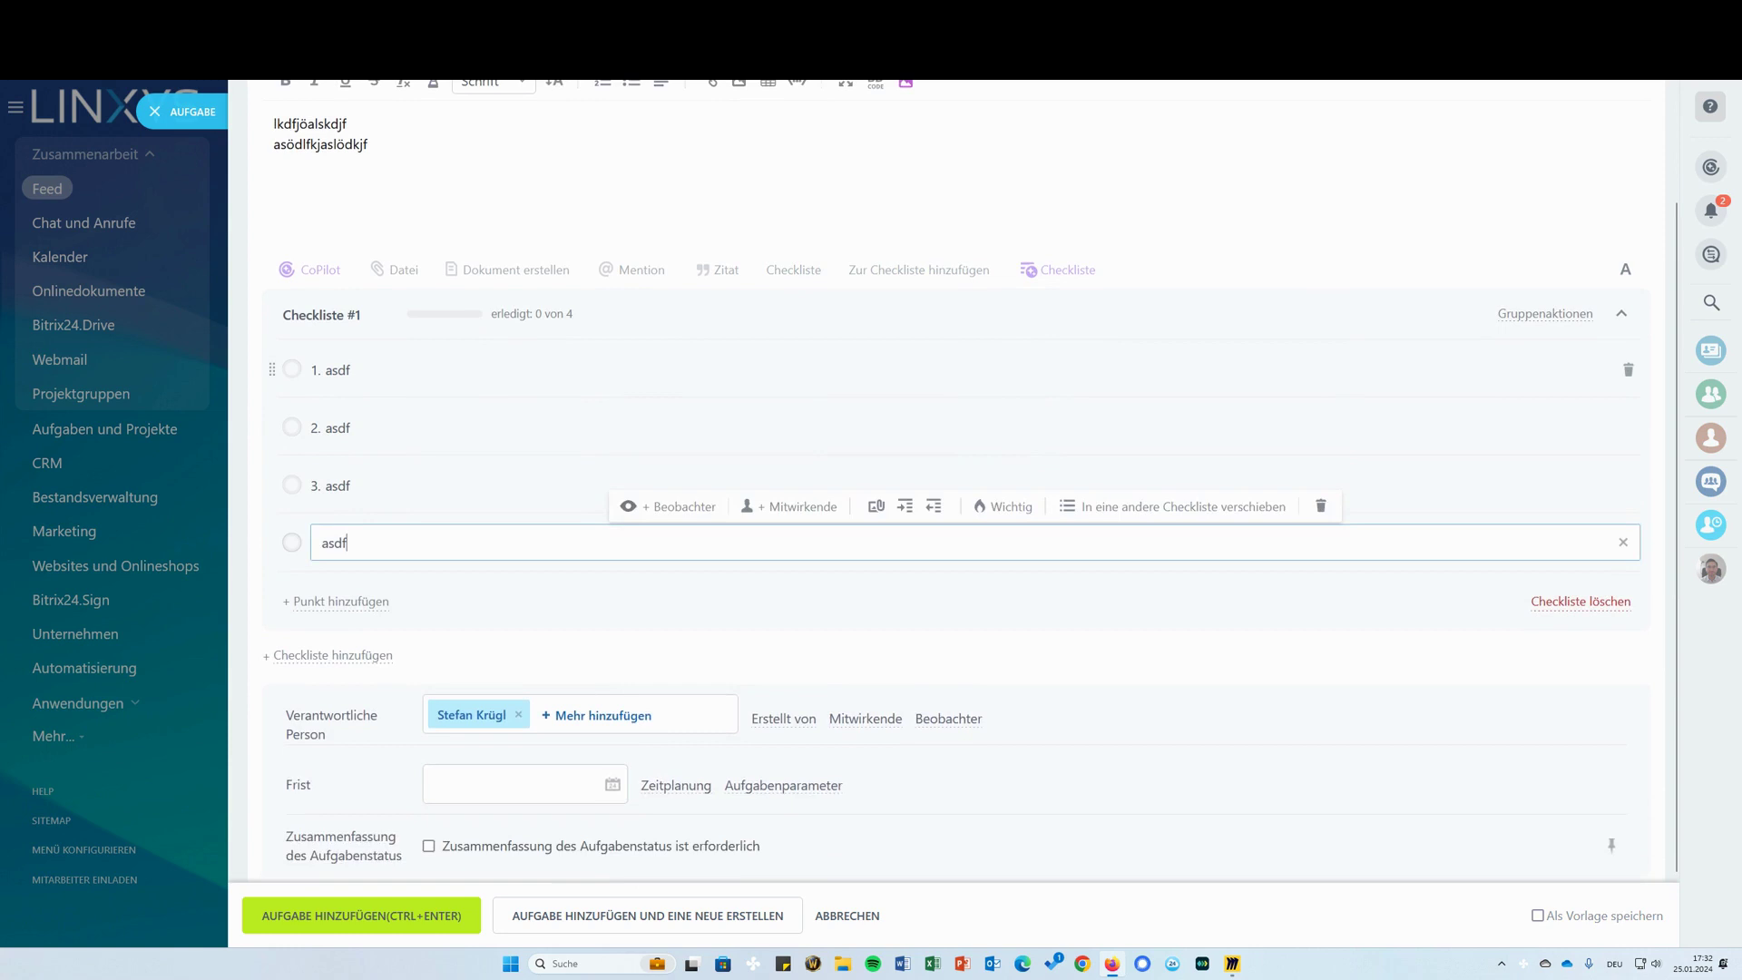
pyautogui.press('Return')
# Replace the description with 'Schreibe mir einen Text wie man kartoffeln in der Mikrowelle zubereitet'
pyautogui.click(517, 171)
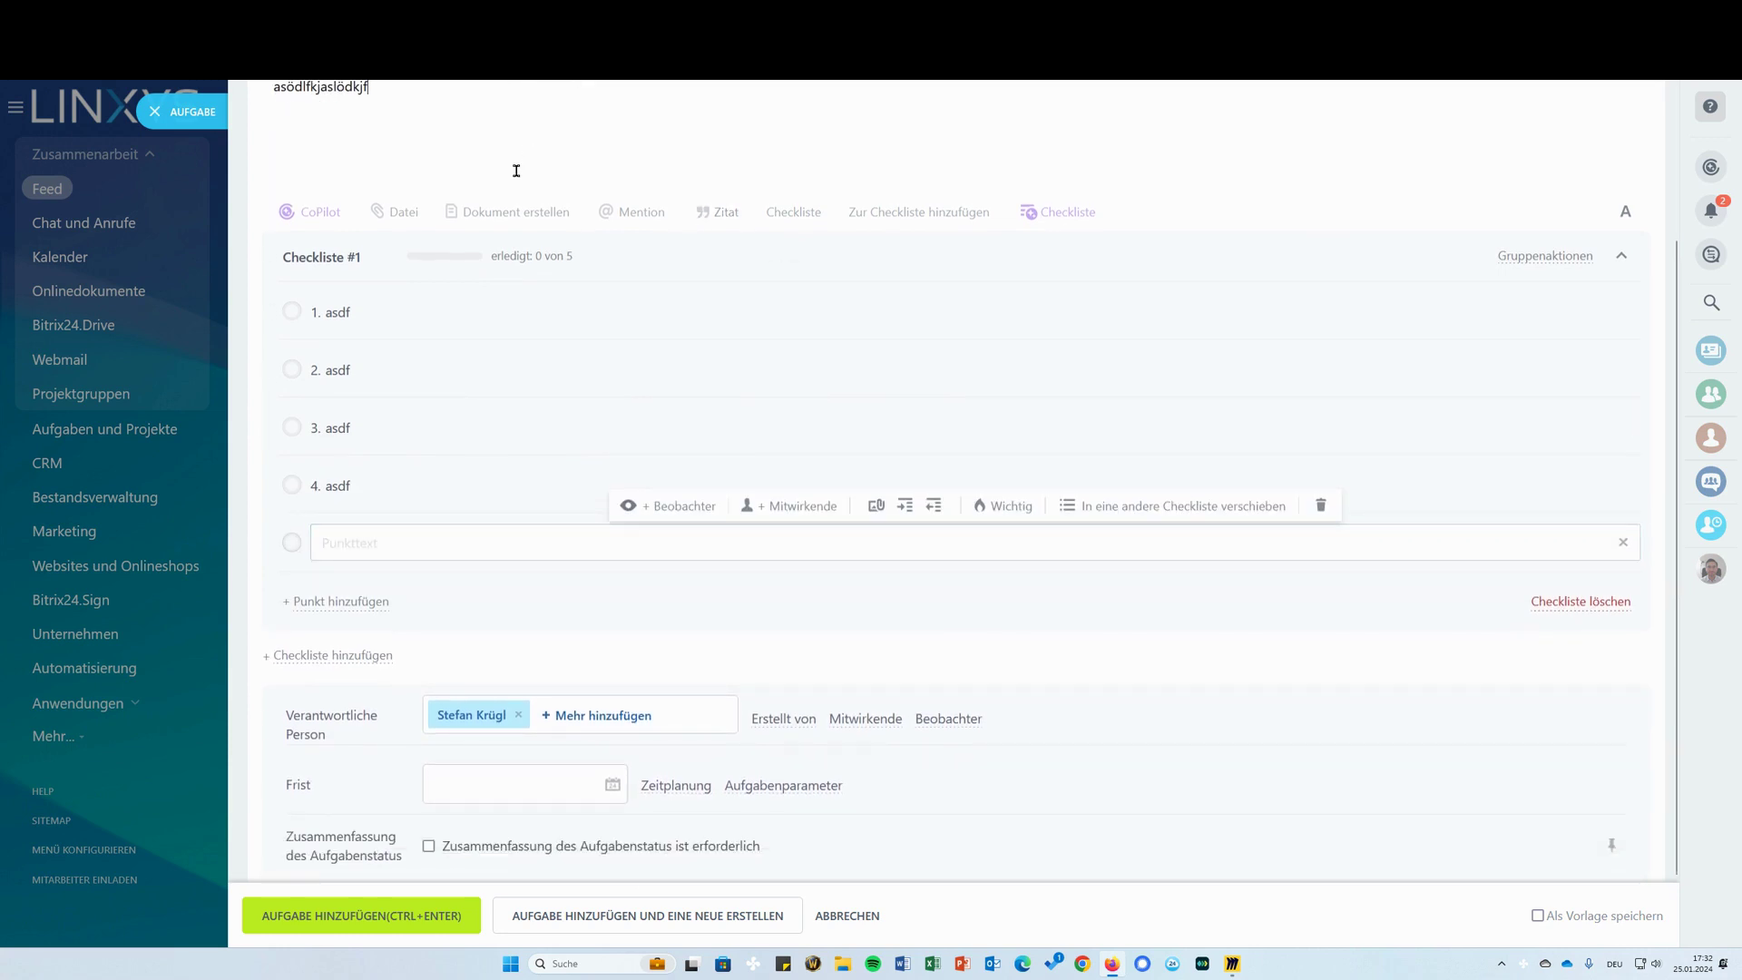
pyautogui.scroll(2, 436, 226)
pyautogui.hotkey('ctrl', 'a')
pyautogui.write('S')
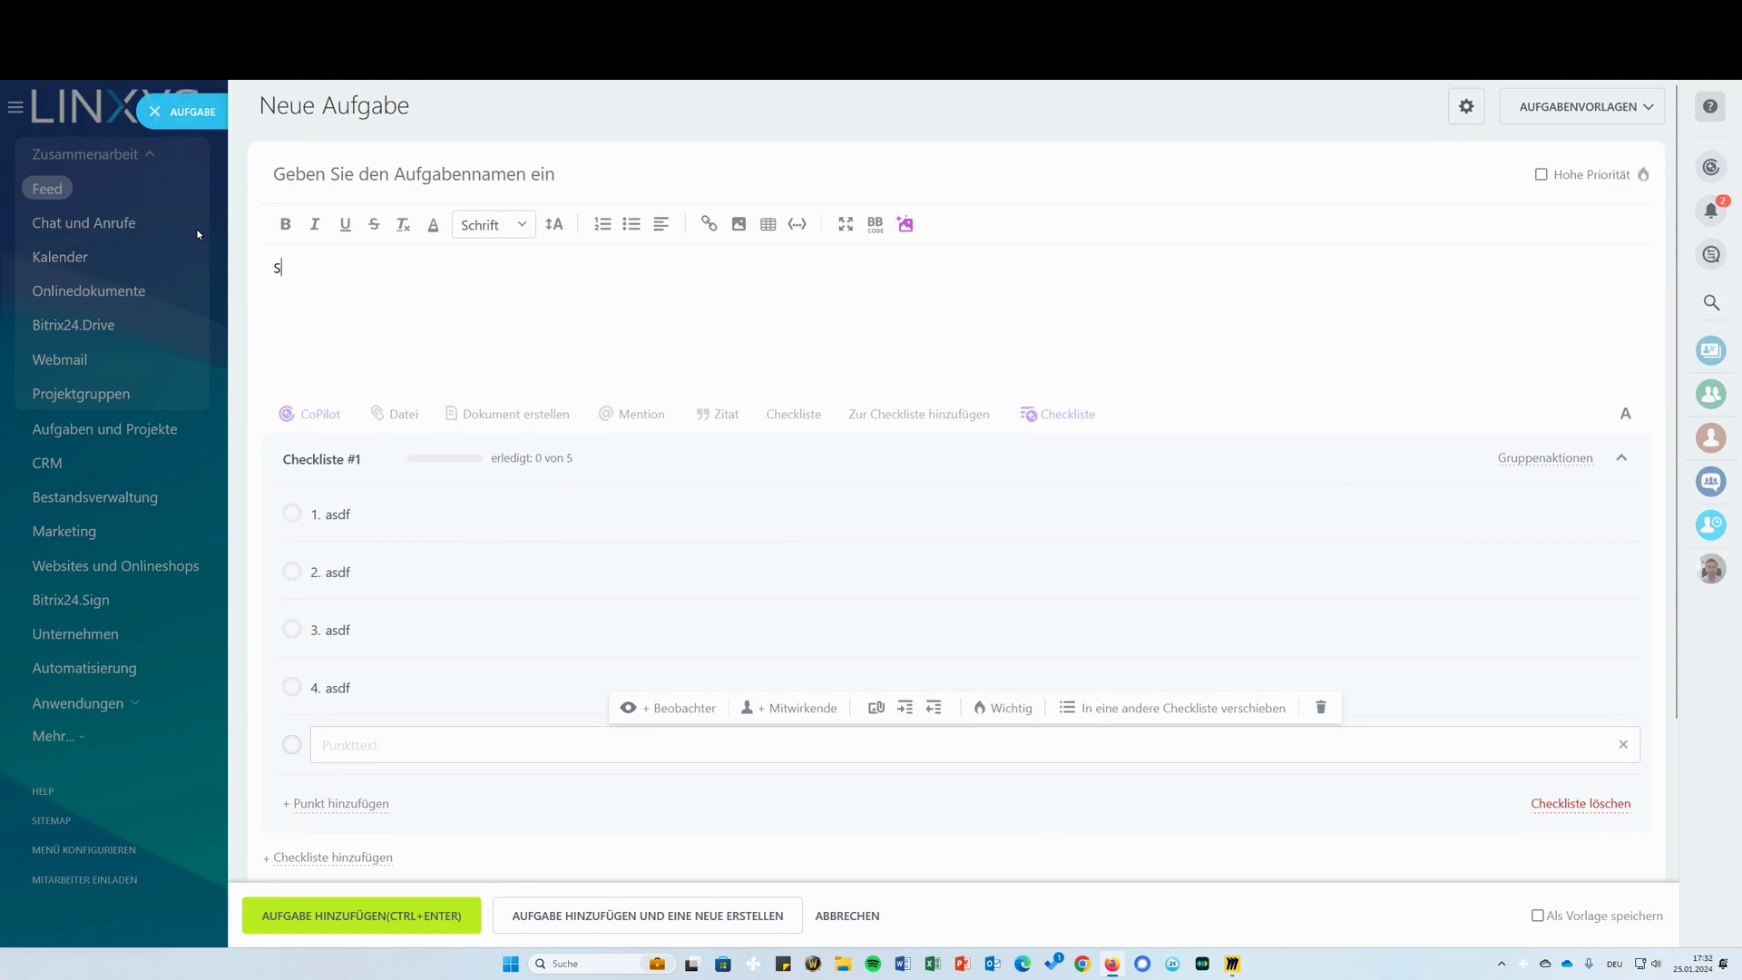
pyautogui.write('chreibe mir einen Text wsiie man kartoffeln in der')
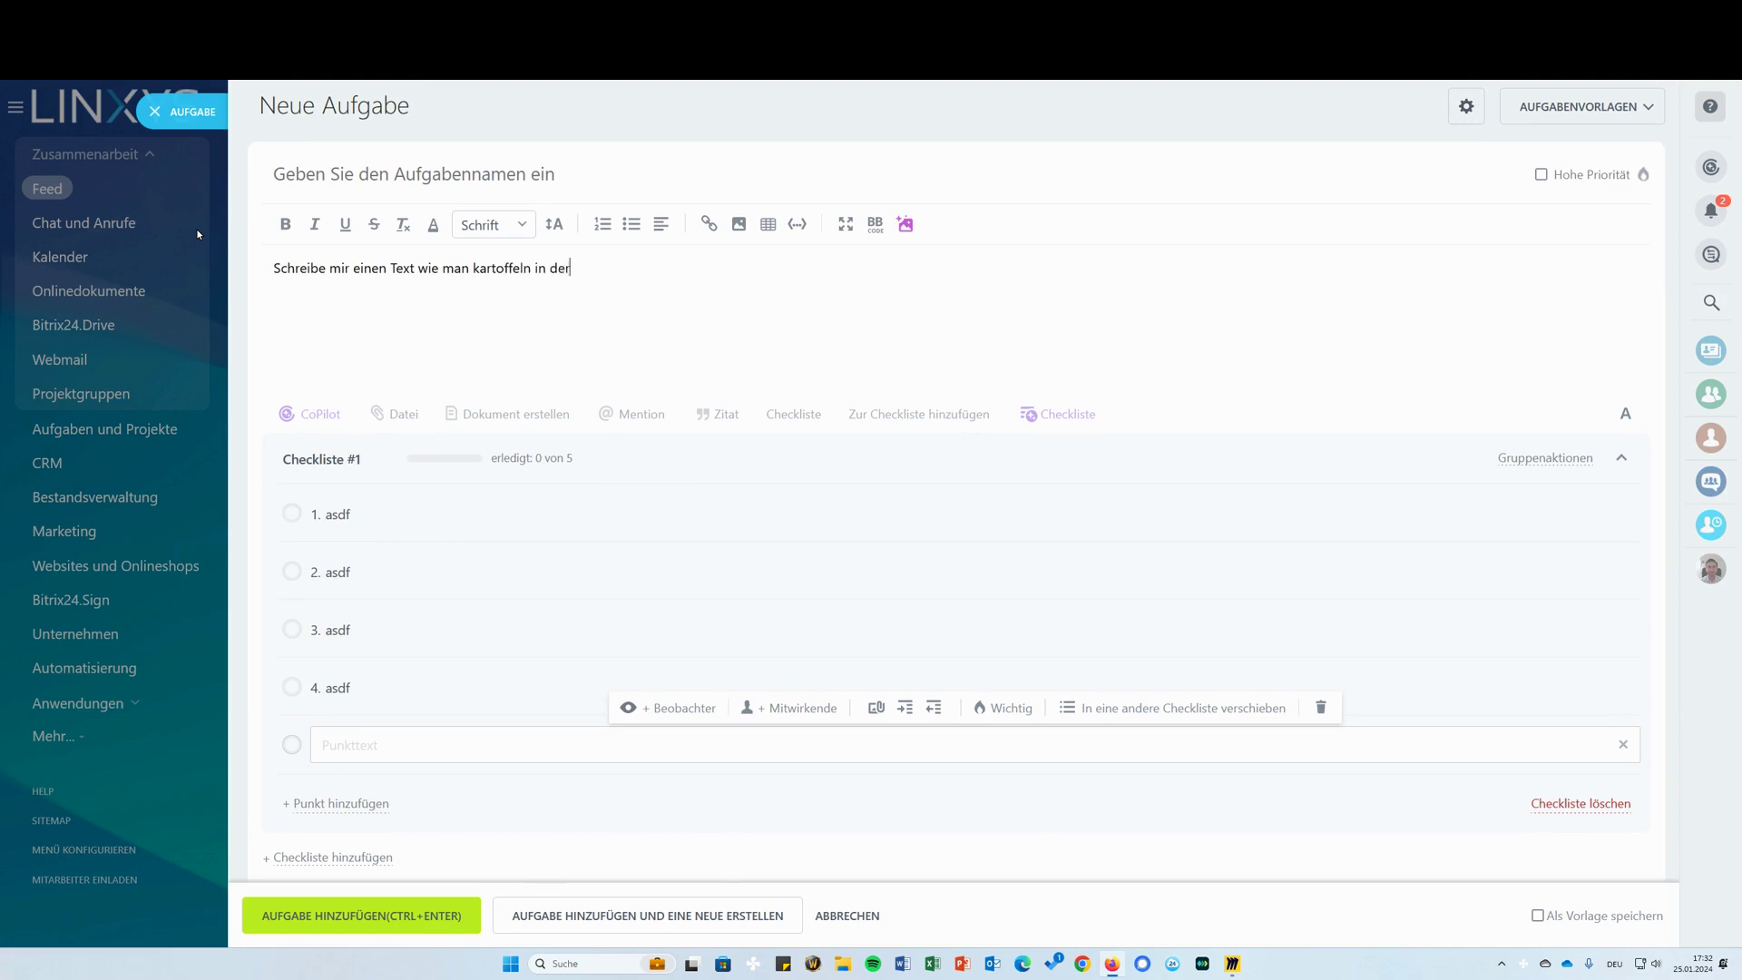
pyautogui.write(' Mikrowelle zubereitet')
pyautogui.moveTo(706, 267); pyautogui.dragTo(273, 267)
# Replace the prompt line with CoPilot's continued description for cooking potatoes in the microwave, then select it
pyautogui.click(465, 303)
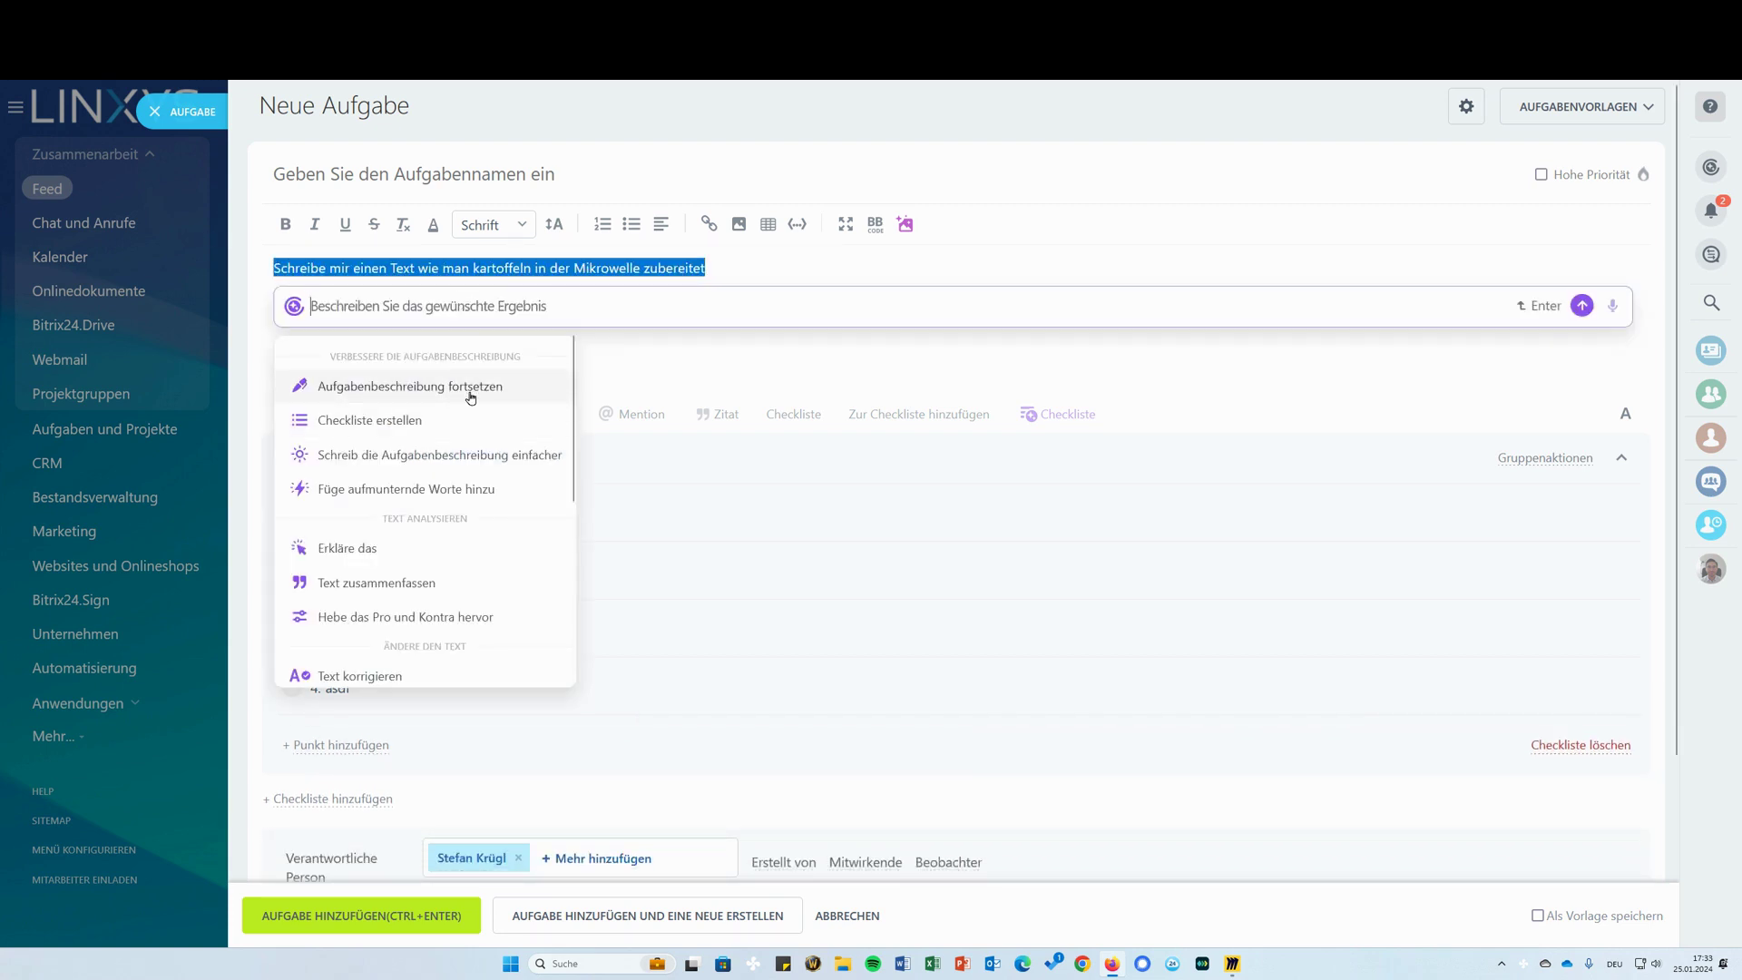
pyautogui.scroll(-3, 495, 504)
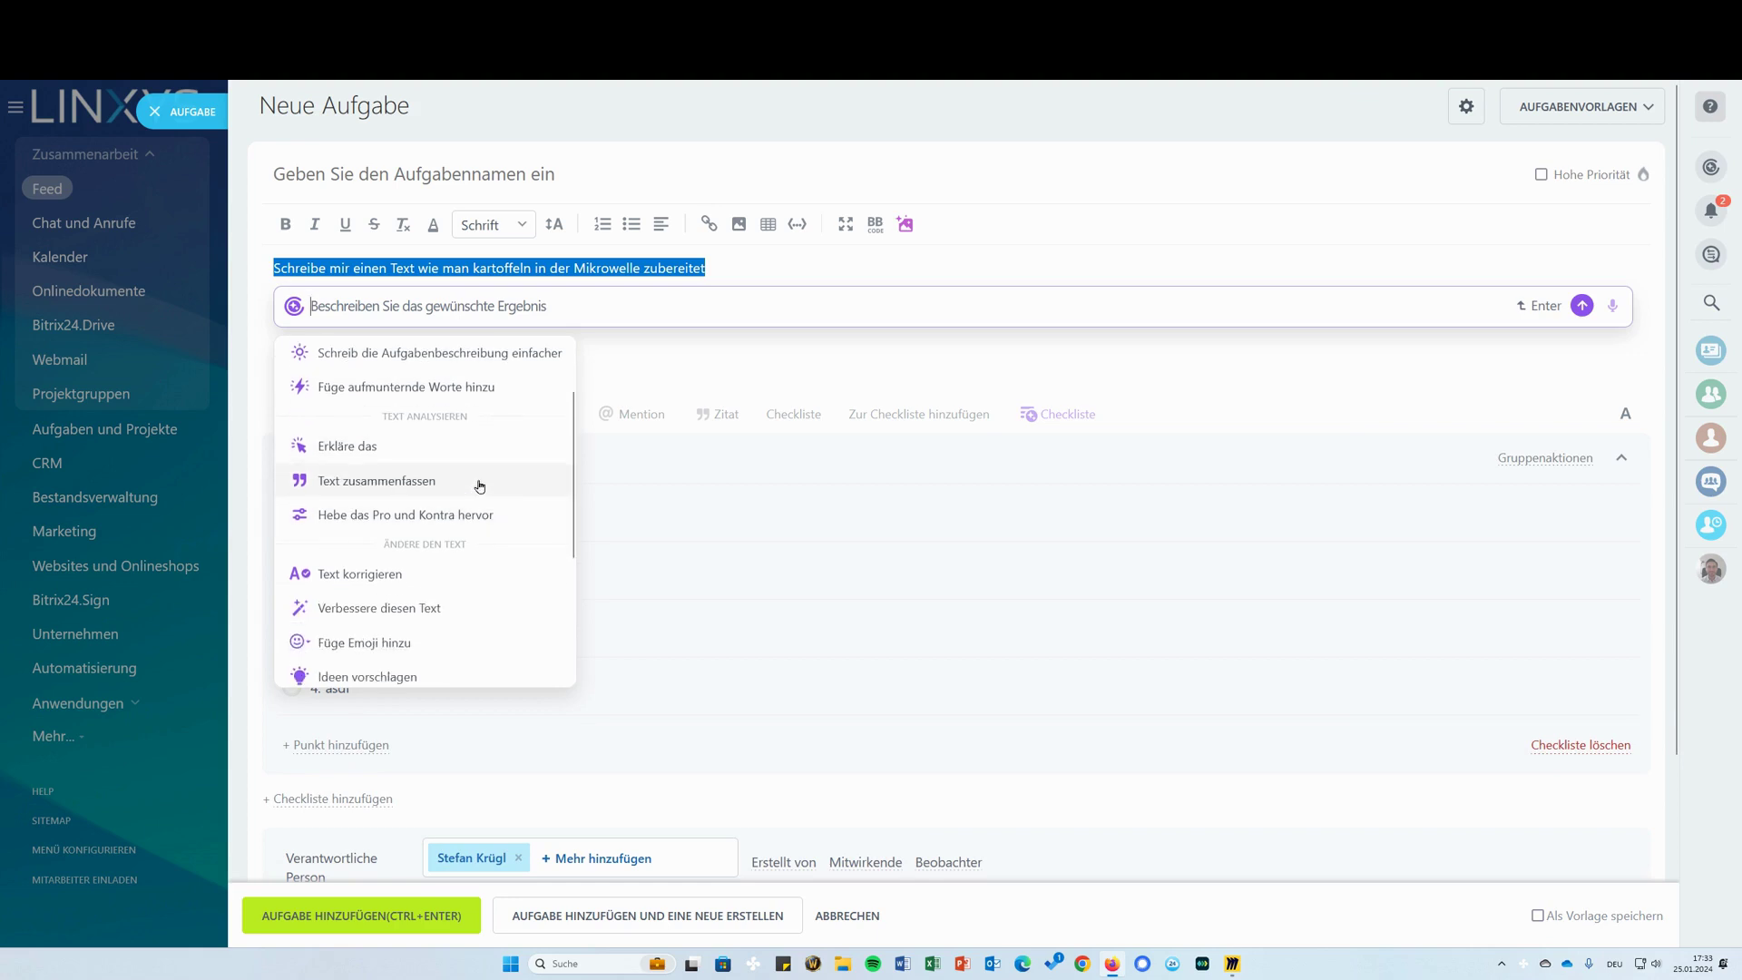
pyautogui.scroll(-2, 495, 504)
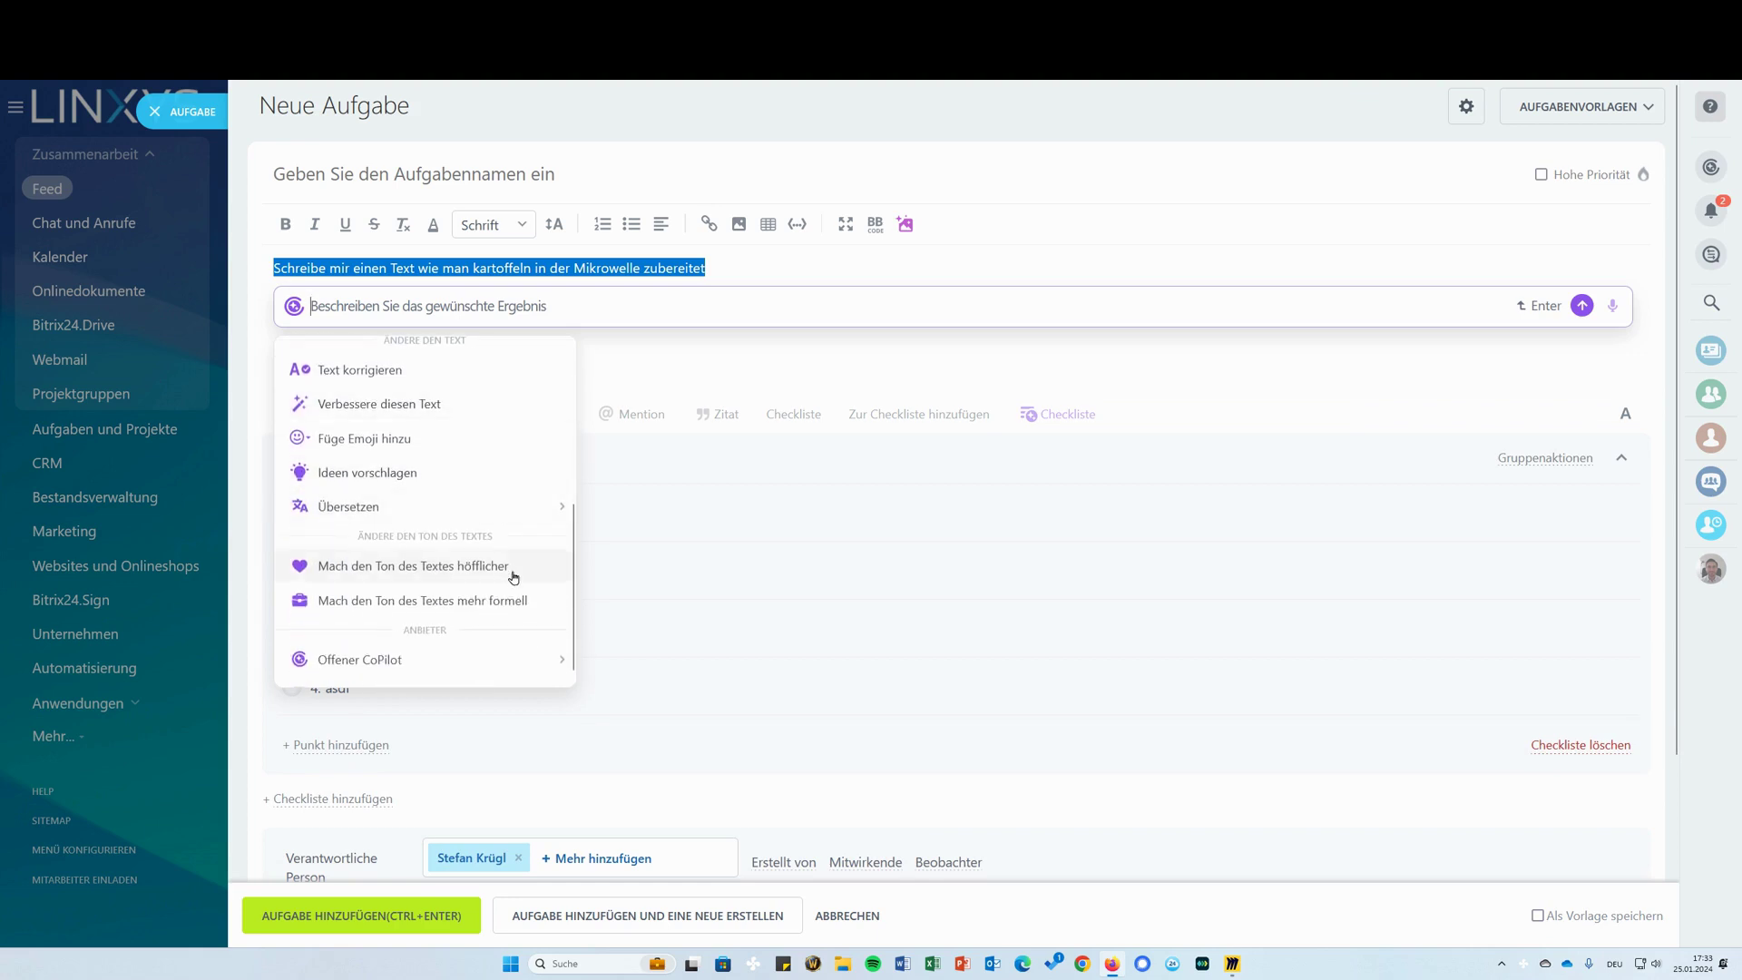
pyautogui.scroll(5, 495, 553)
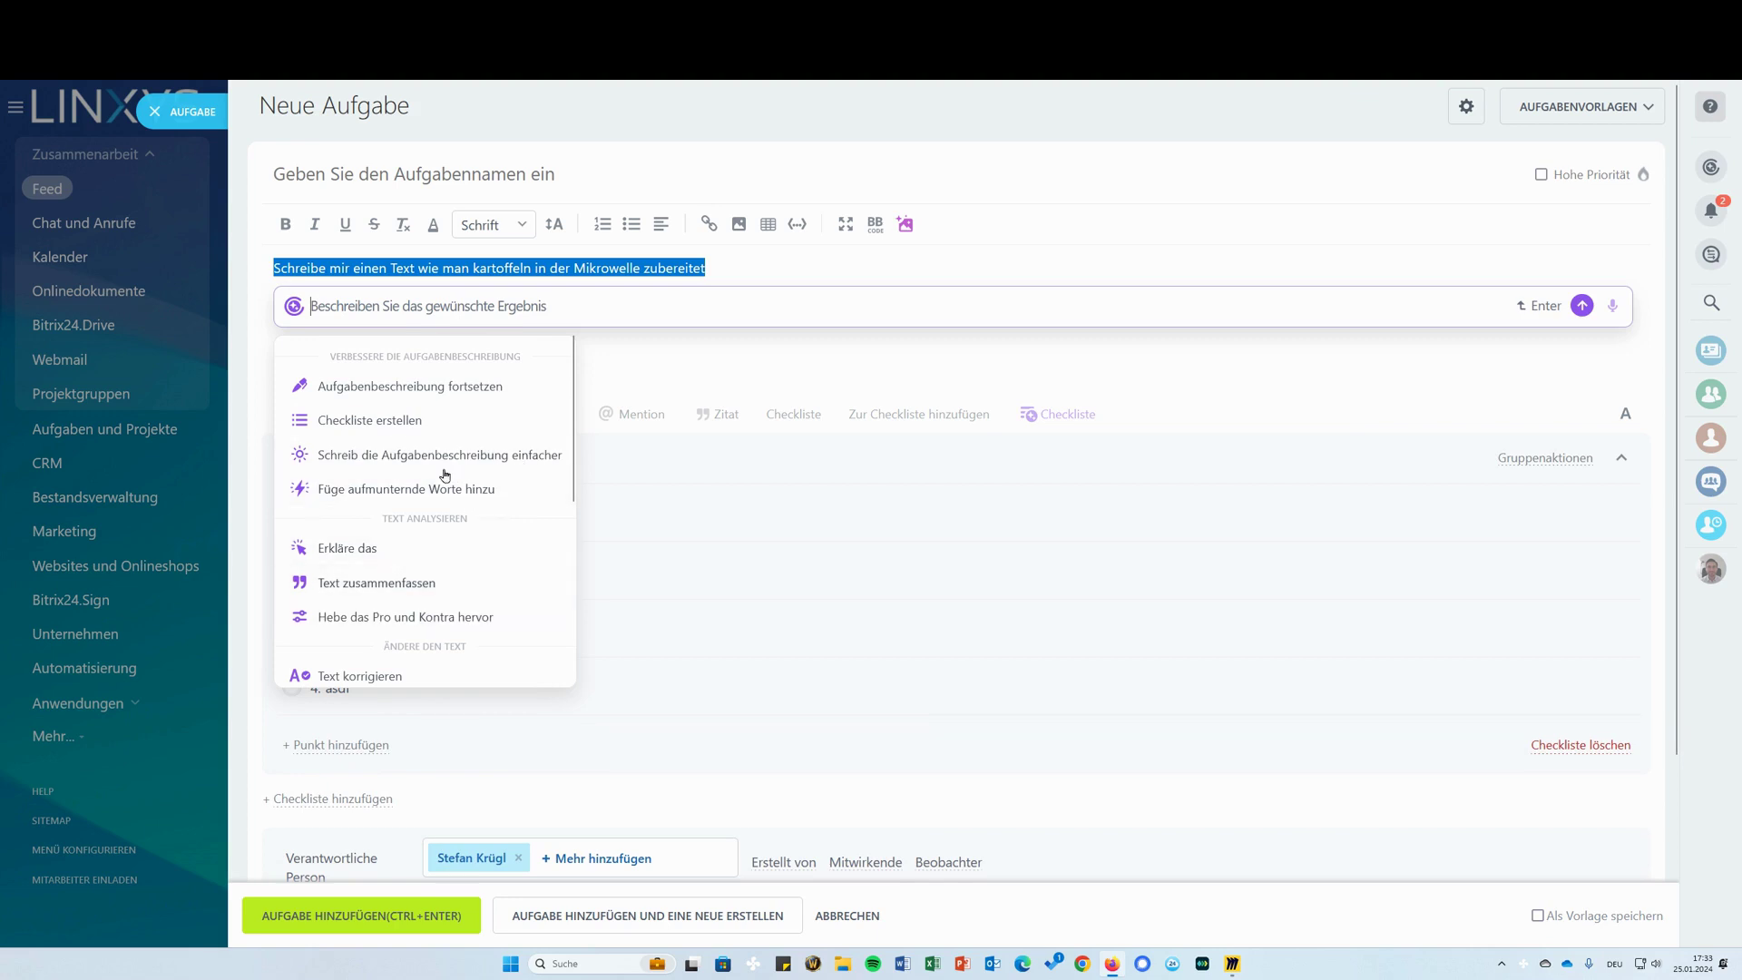
pyautogui.click(475, 397)
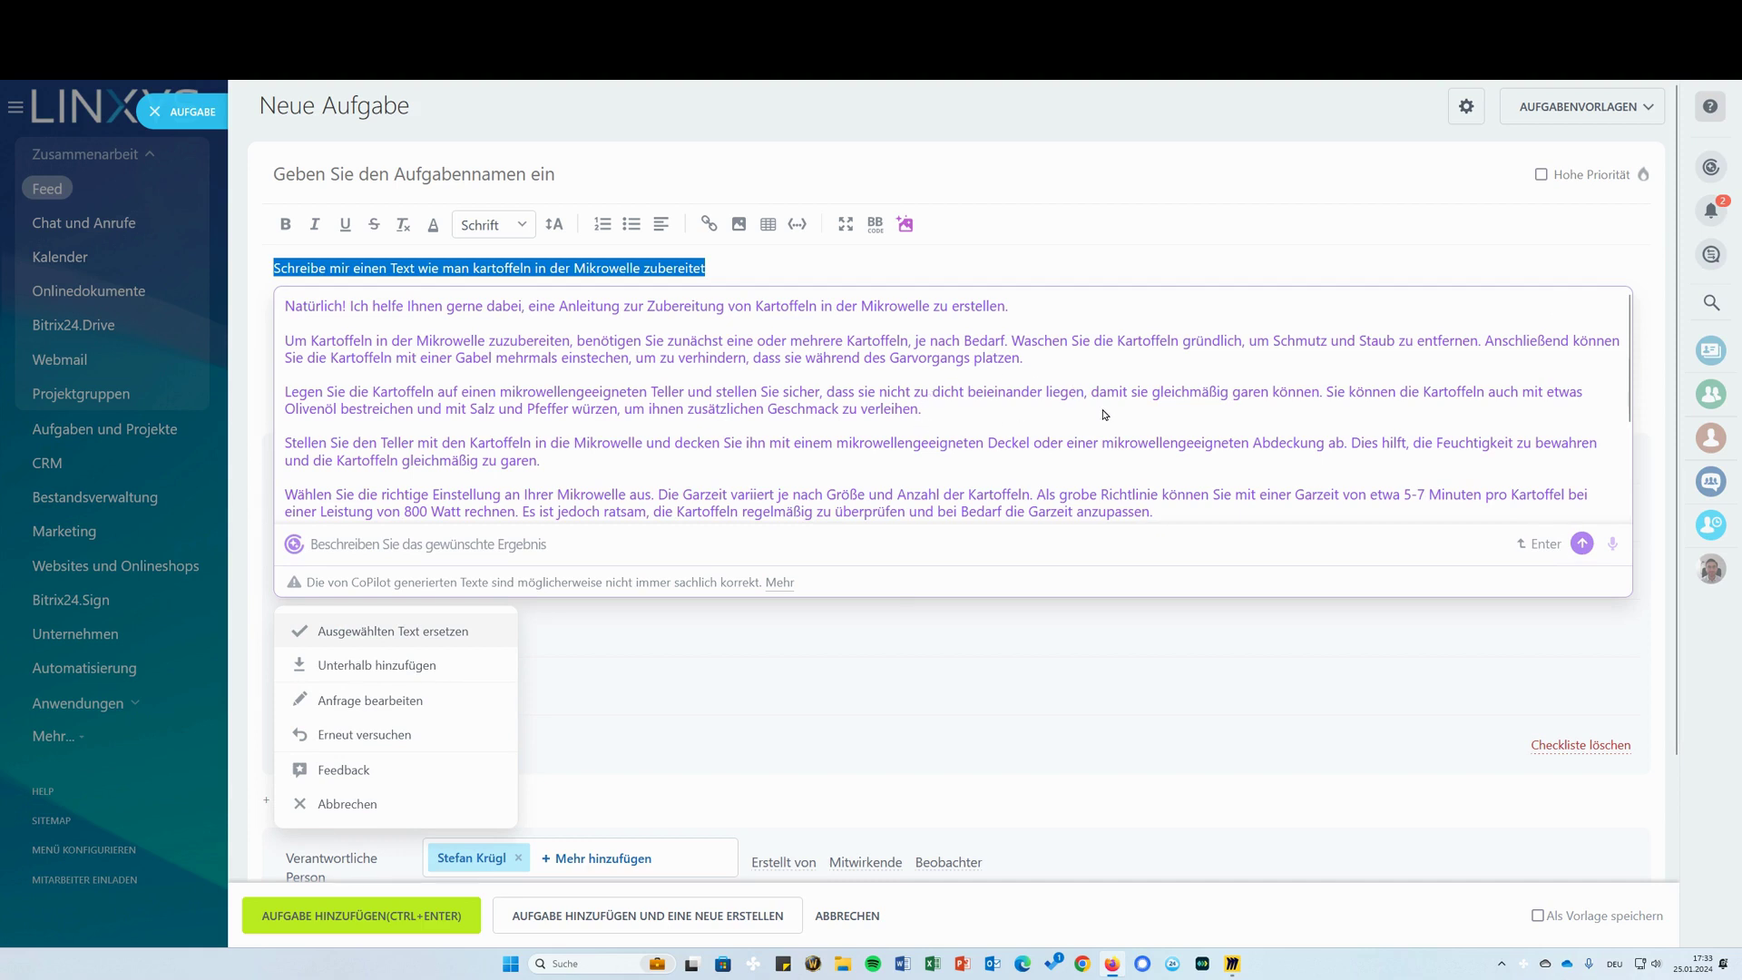
pyautogui.click(385, 632)
pyautogui.moveTo(1595, 657); pyautogui.dragTo(253, 272)
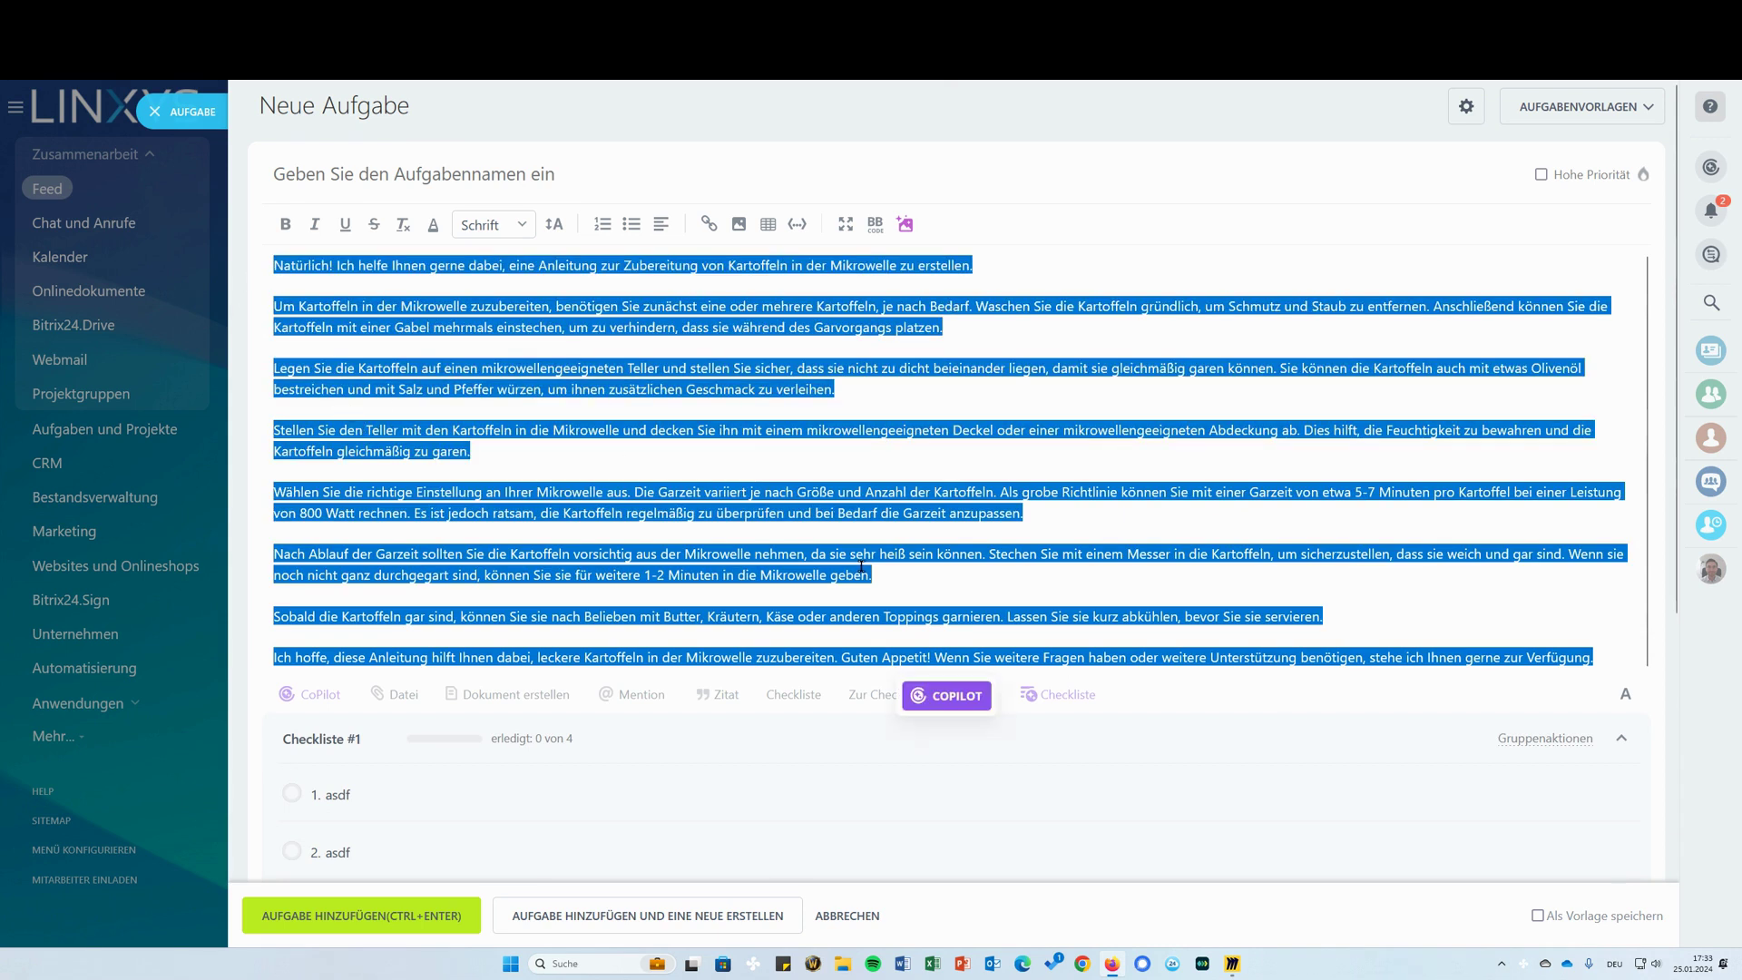
# Have CoPilot turn the description into a checklist and append its twelve potato steps to Checkliste #1
pyautogui.click(961, 696)
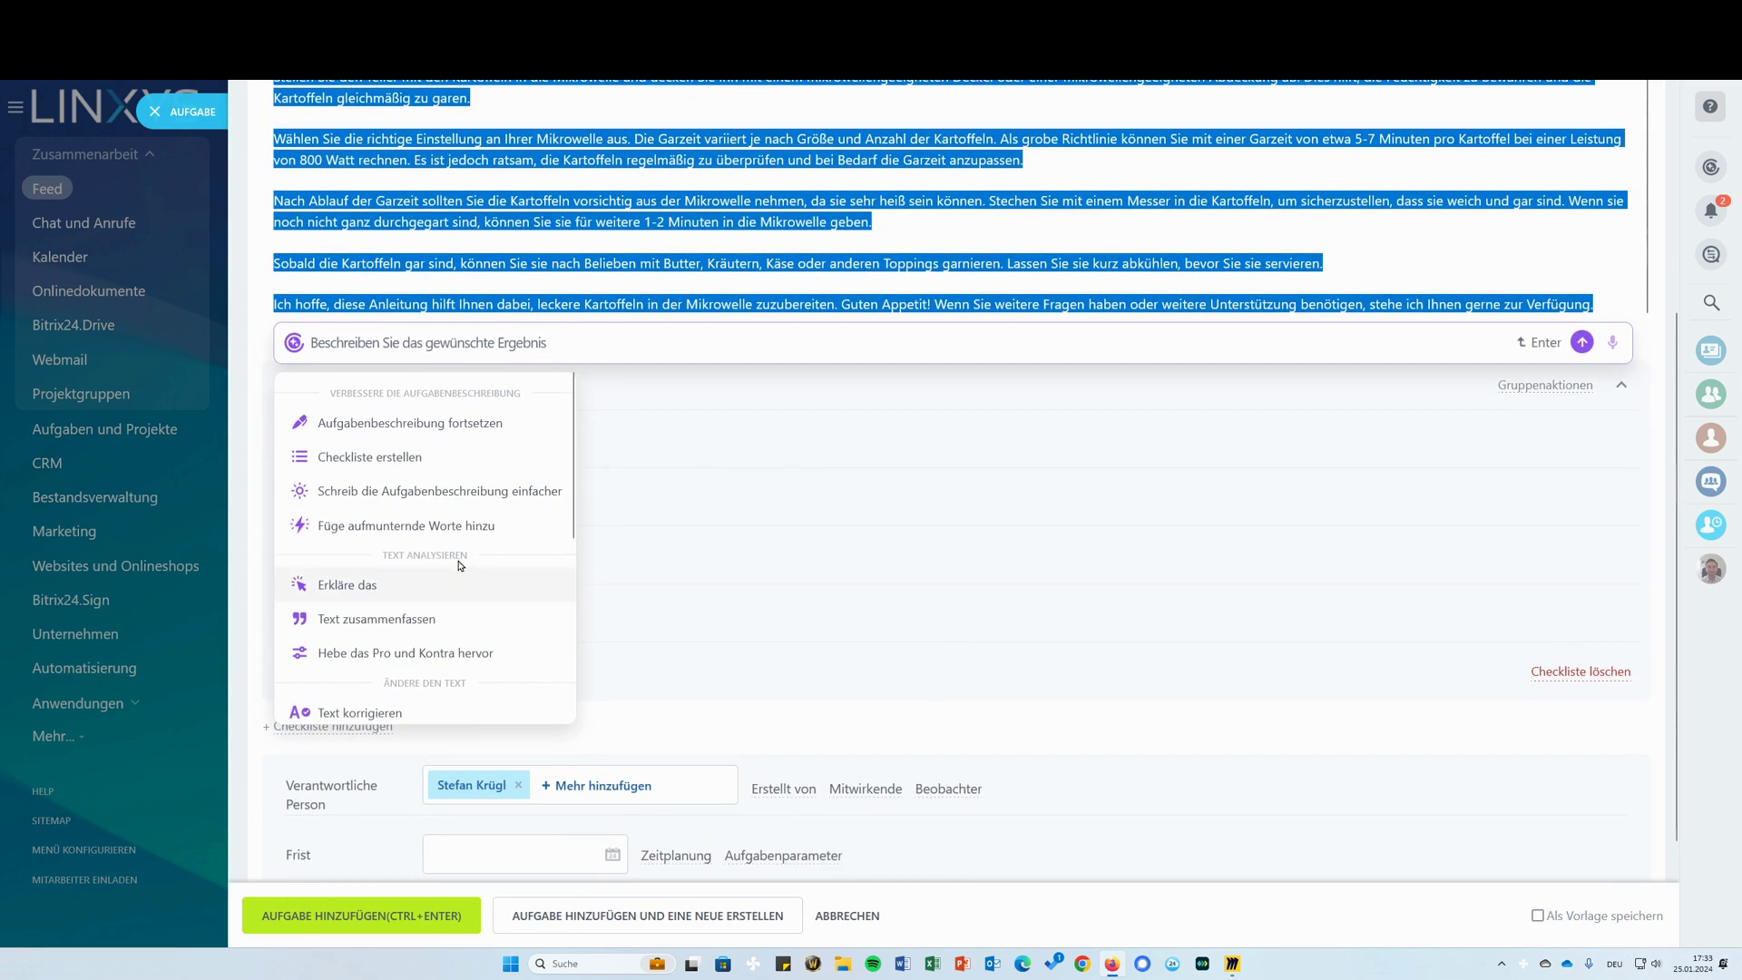
pyautogui.click(386, 463)
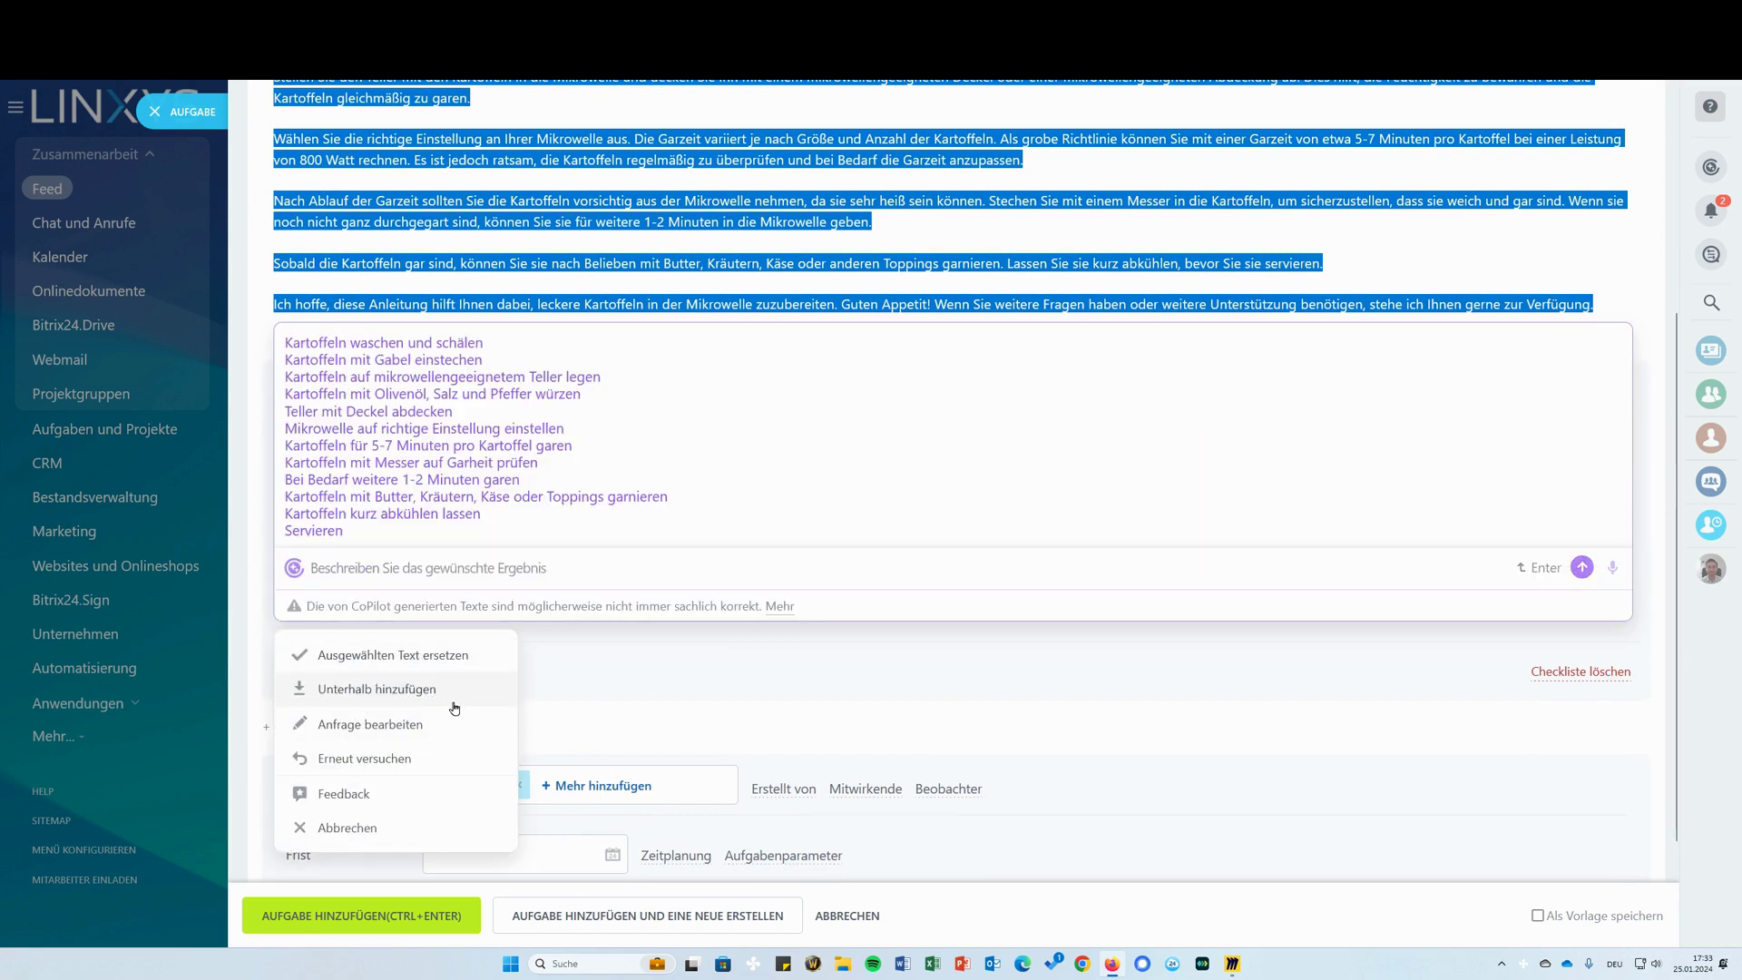
pyautogui.click(431, 655)
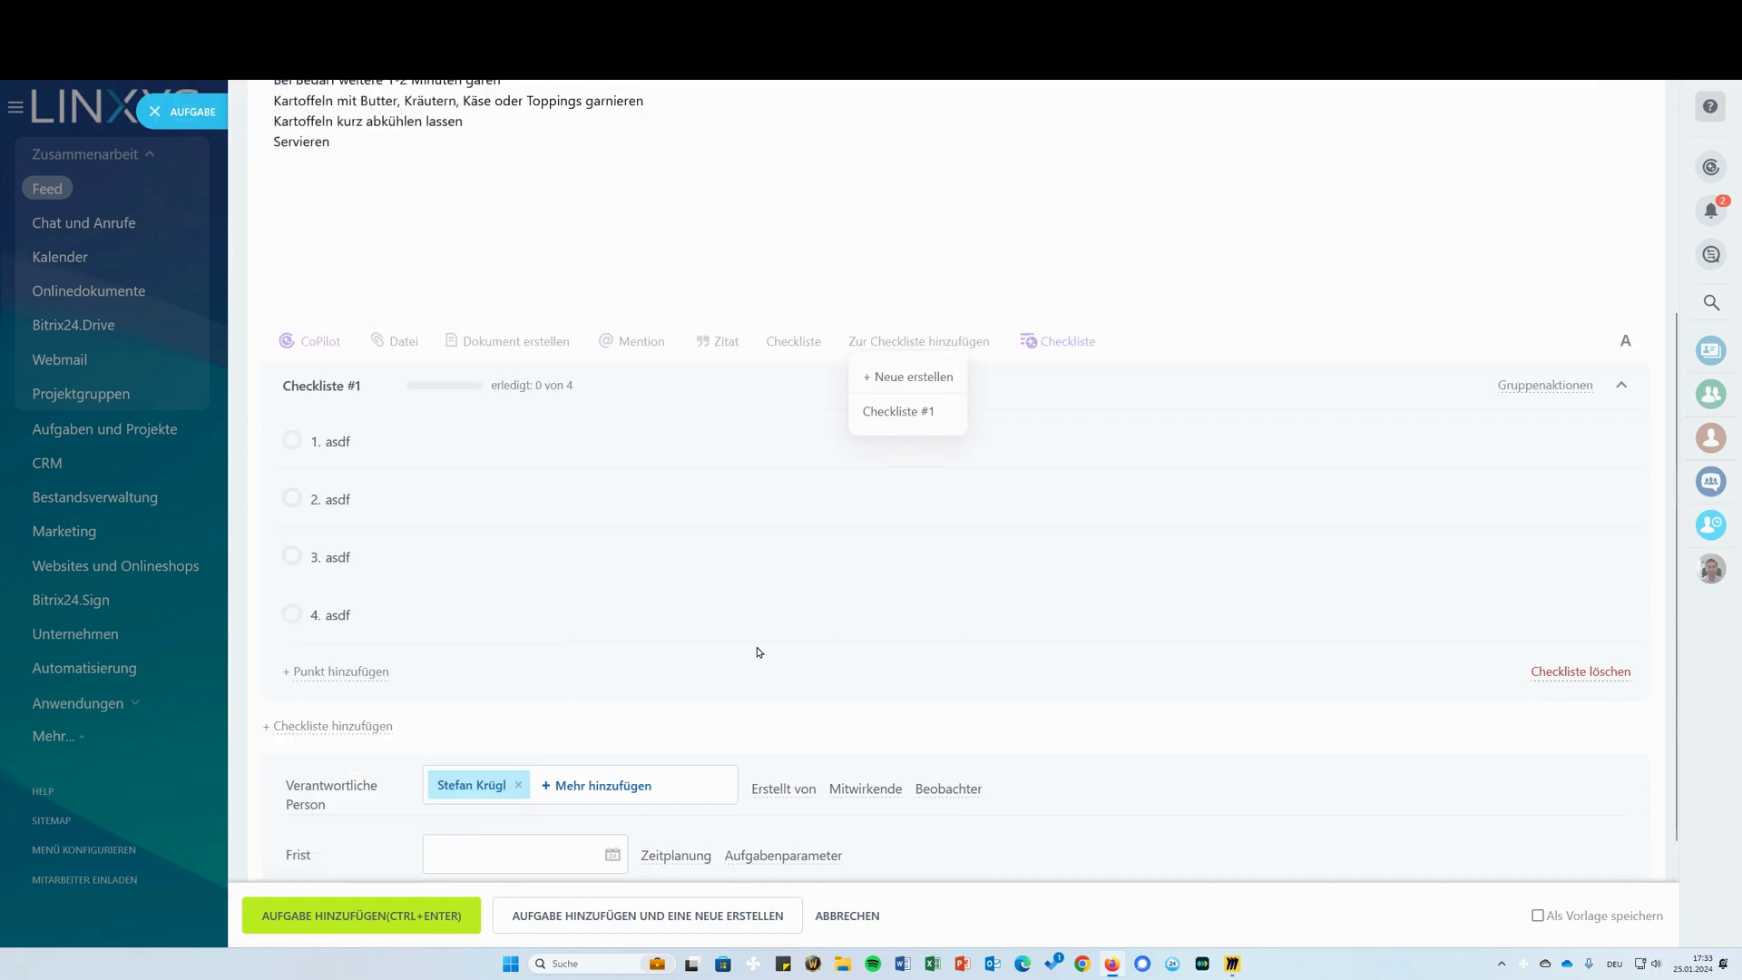
pyautogui.click(902, 411)
pyautogui.scroll(-5, 1167, 499)
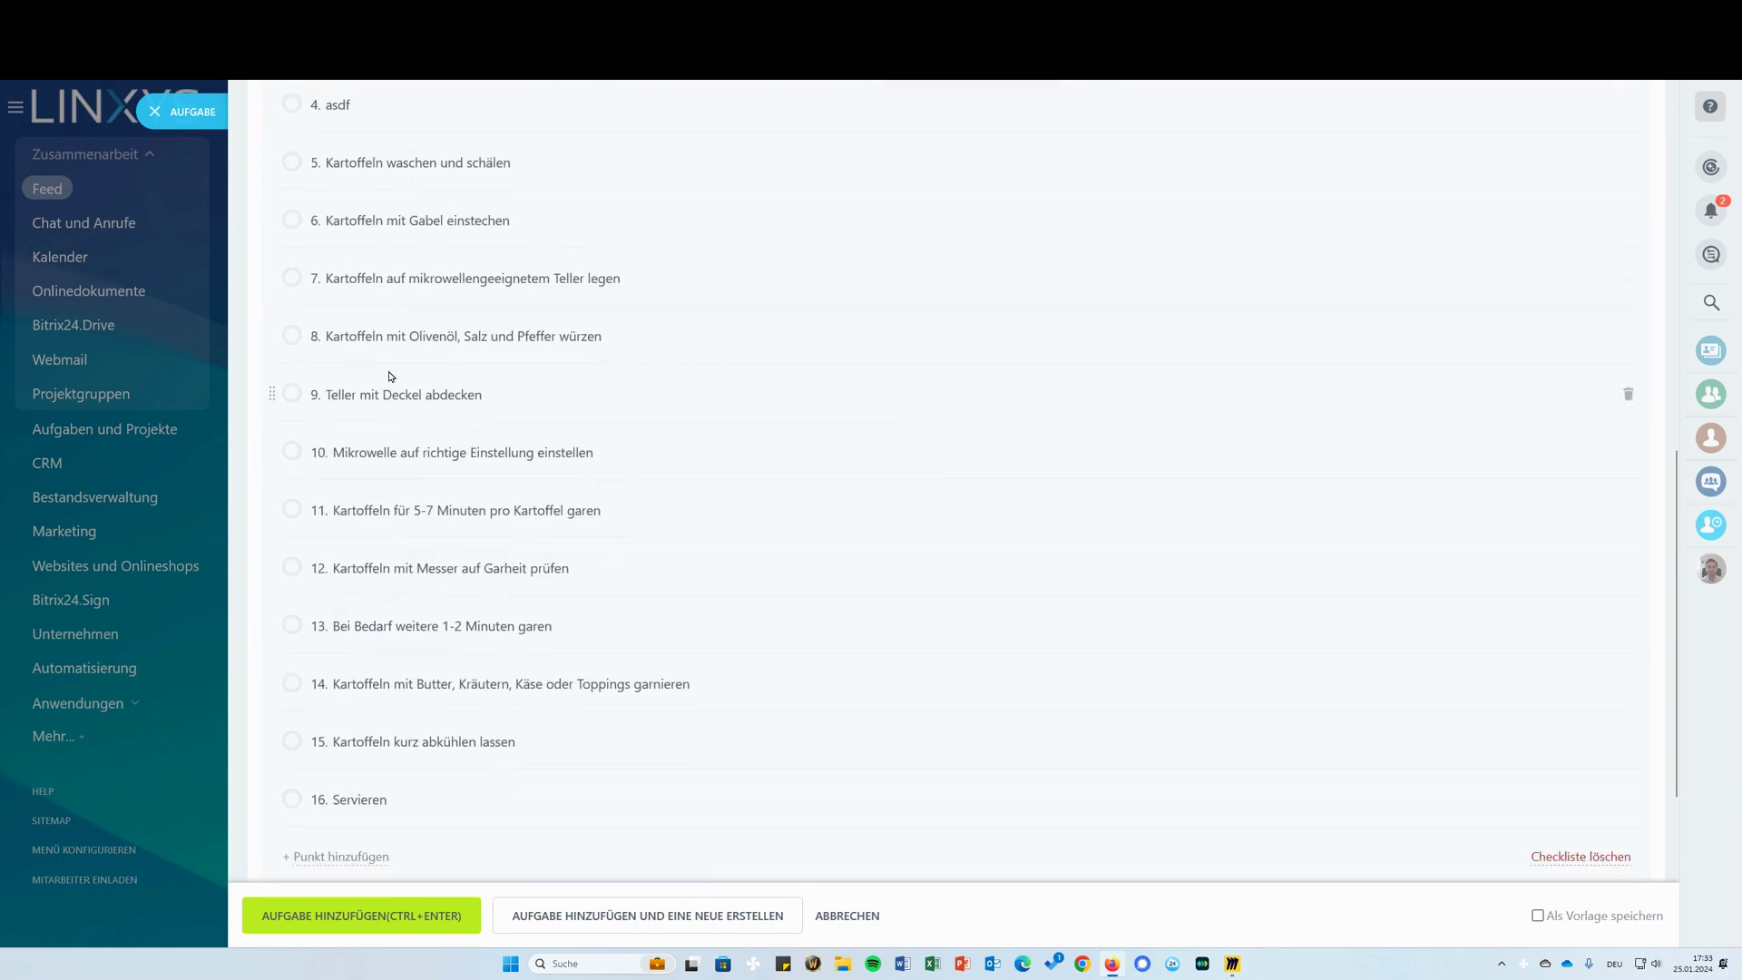
pyautogui.moveTo(365, 335); pyautogui.dragTo(684, 242)
pyautogui.scroll(5, 883, 498)
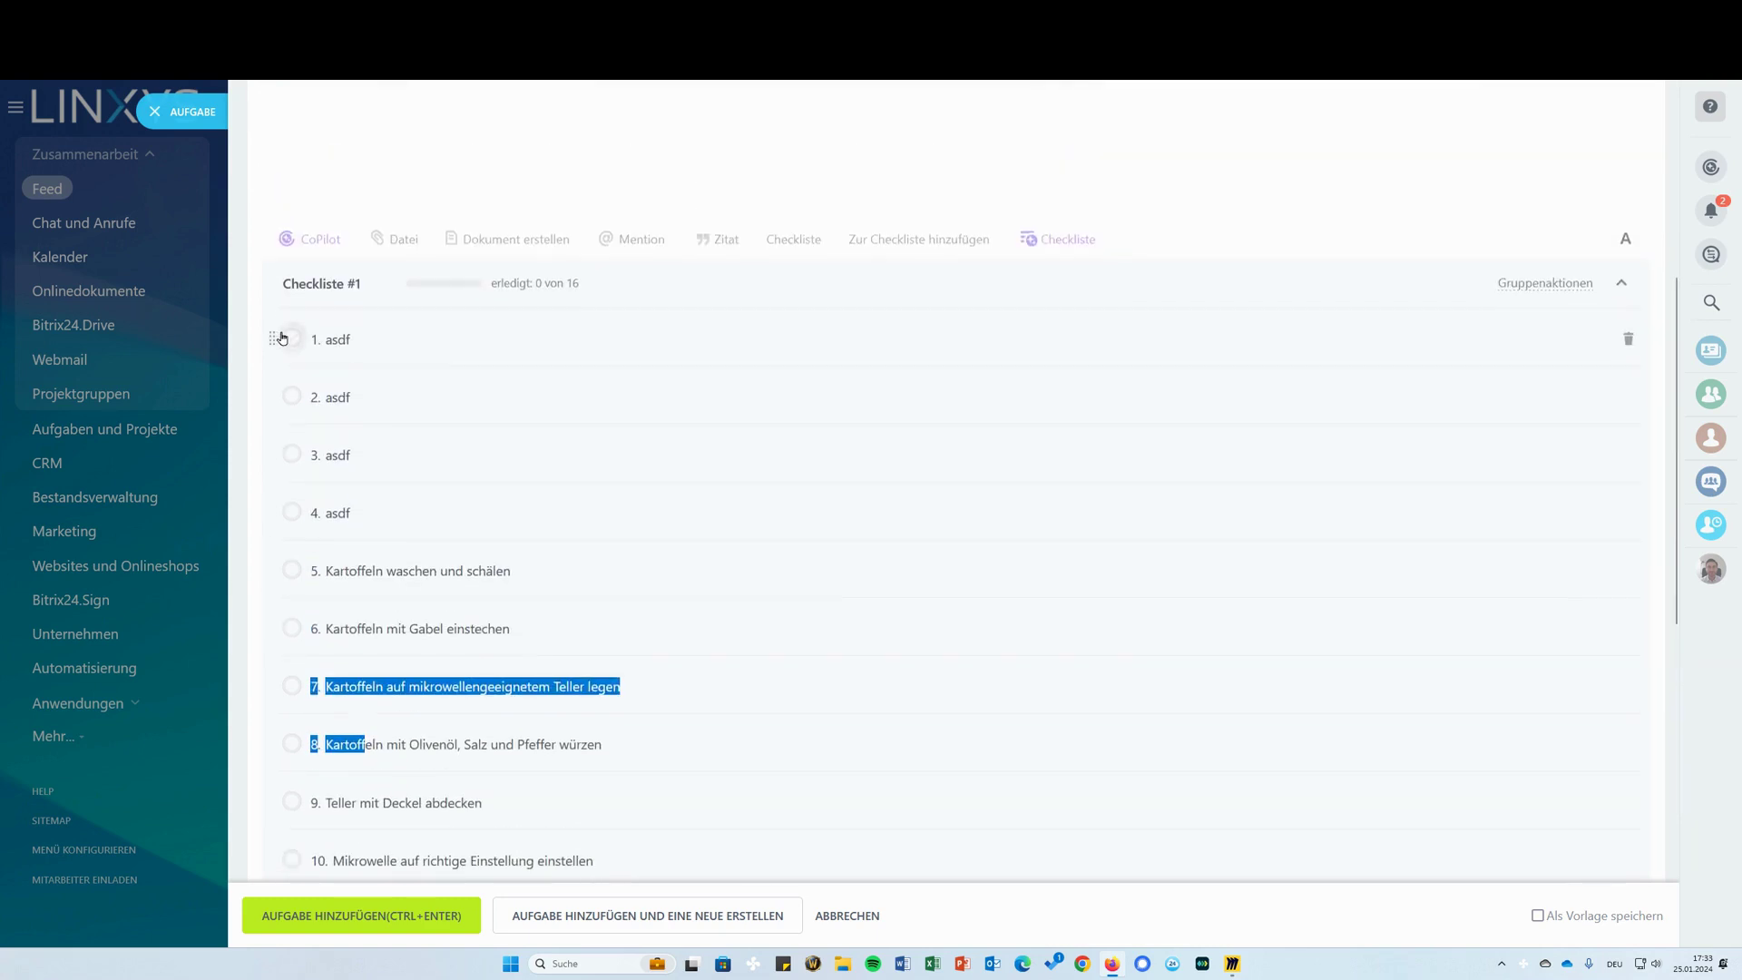
# Delete the four asdf placeholder items from the checklist and attempt to save the task
pyautogui.click(292, 339)
pyautogui.click(291, 396)
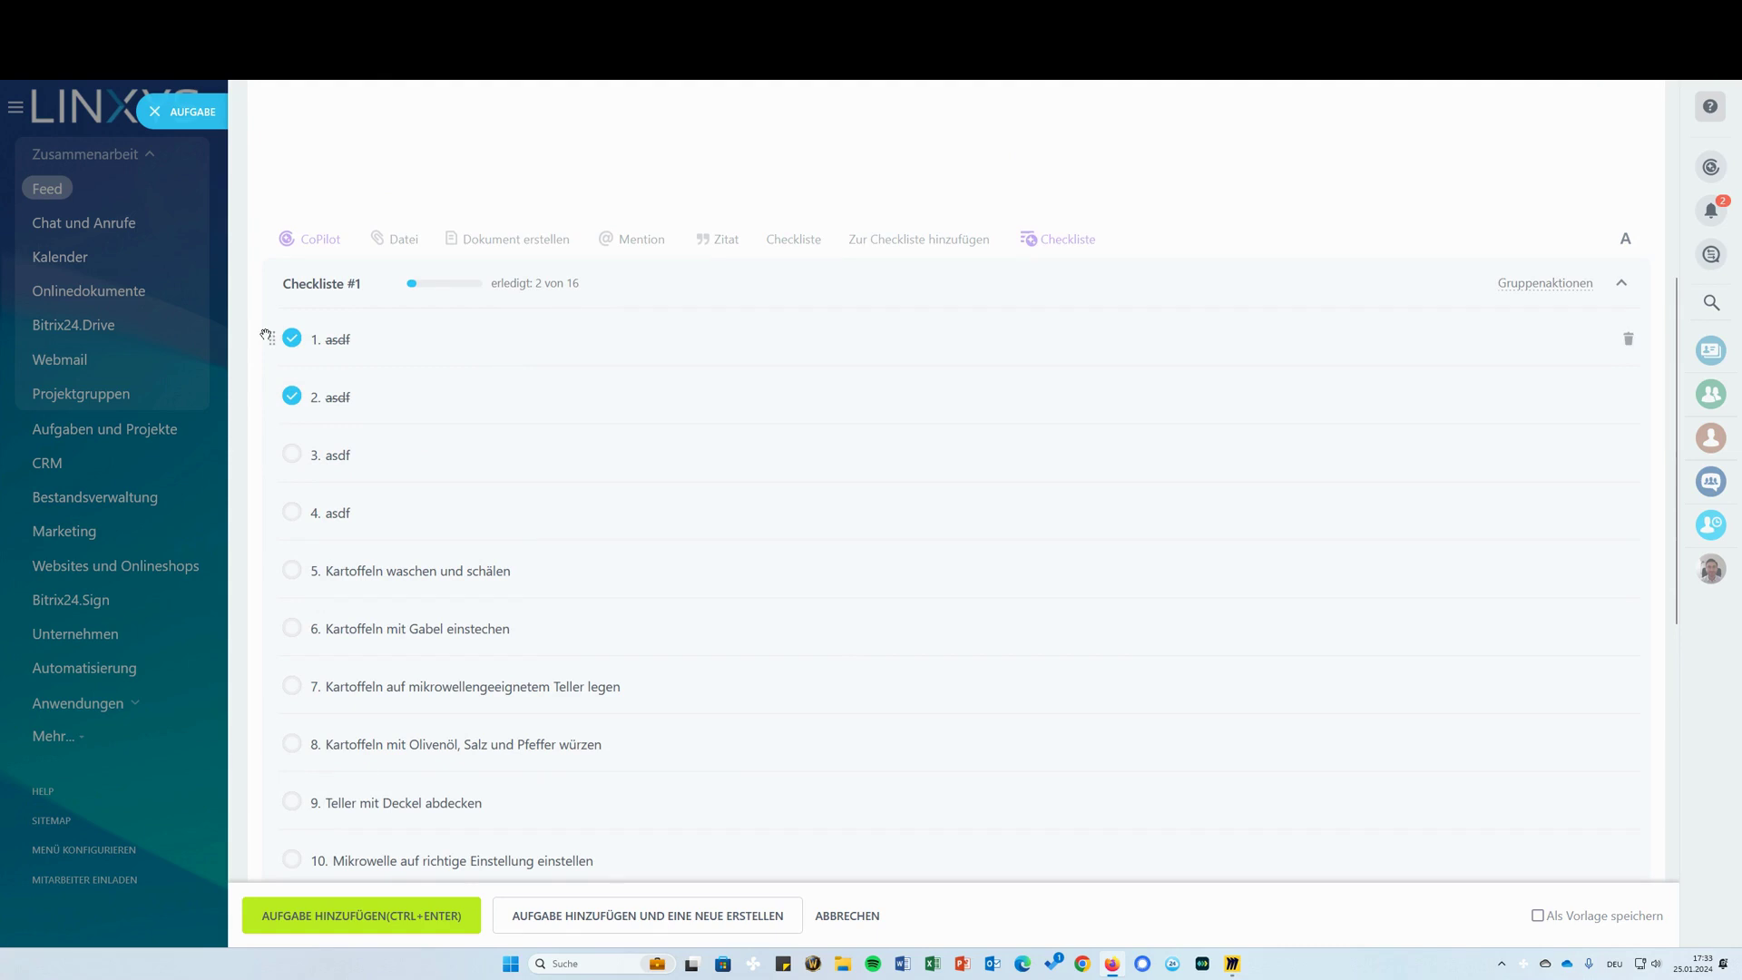
pyautogui.click(1628, 339)
pyautogui.click(1628, 339)
pyautogui.click(1628, 339)
pyautogui.click(1628, 338)
pyautogui.hotkey('ctrl', 'Return')
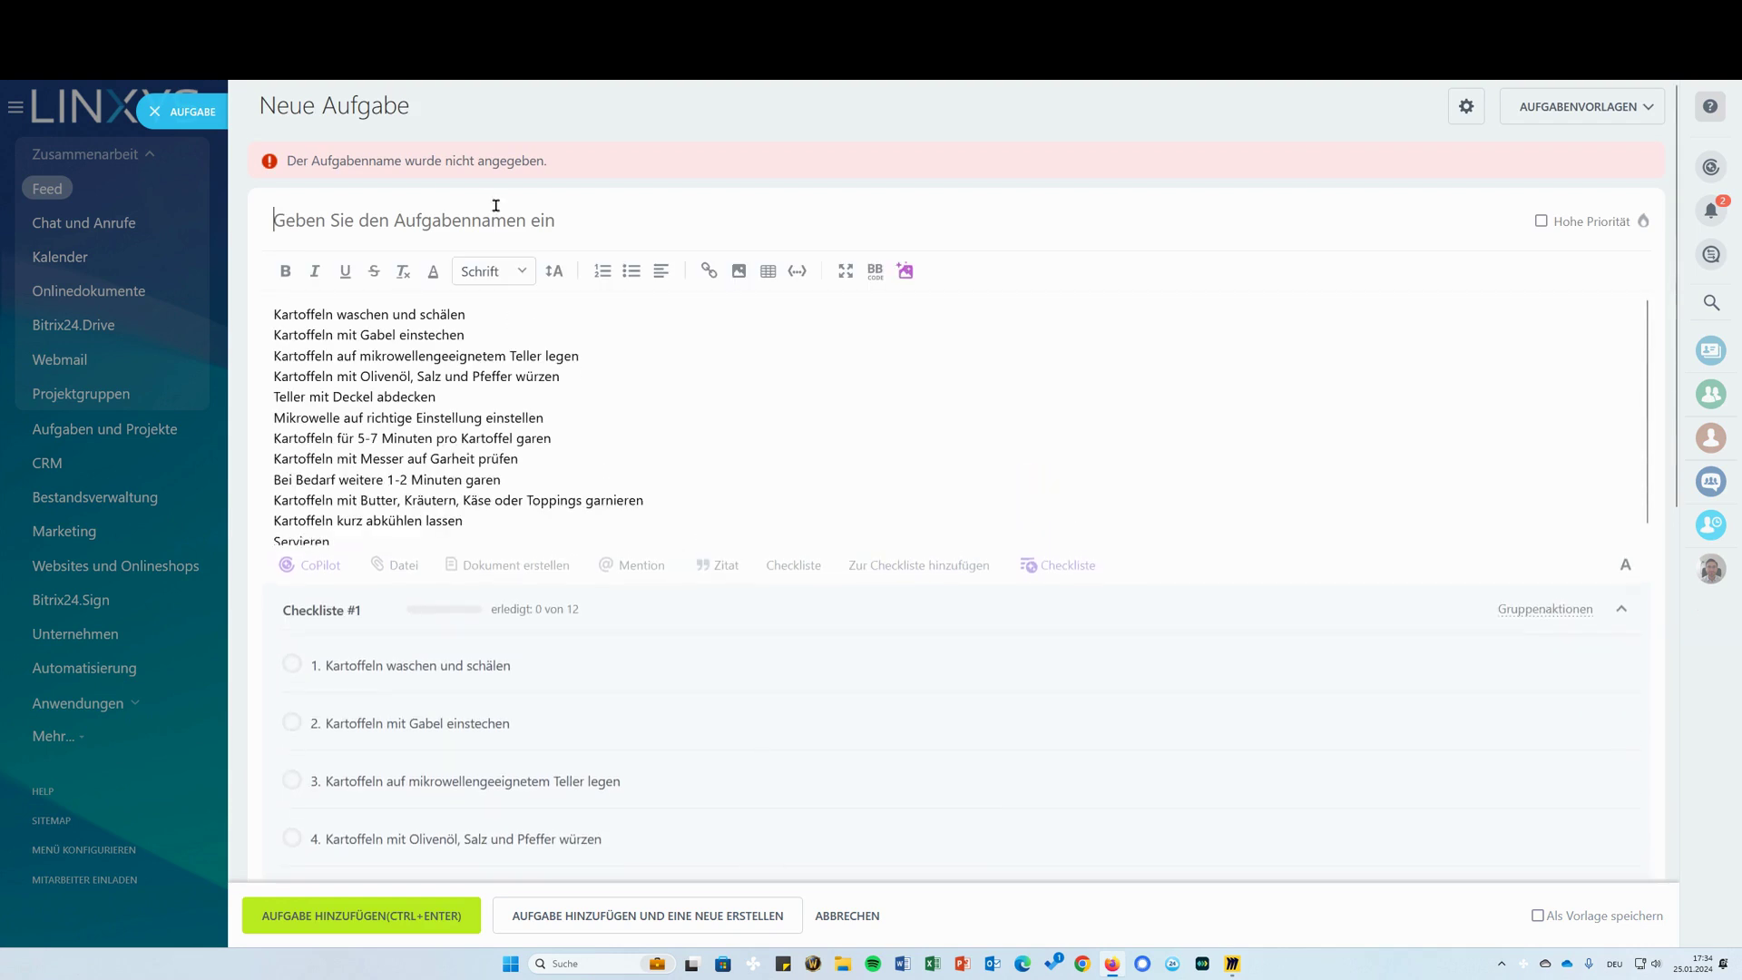
# Name the task 'Kartoffeln' and try saving it again
pyautogui.click(487, 202)
pyautogui.write('Kartoffeln')
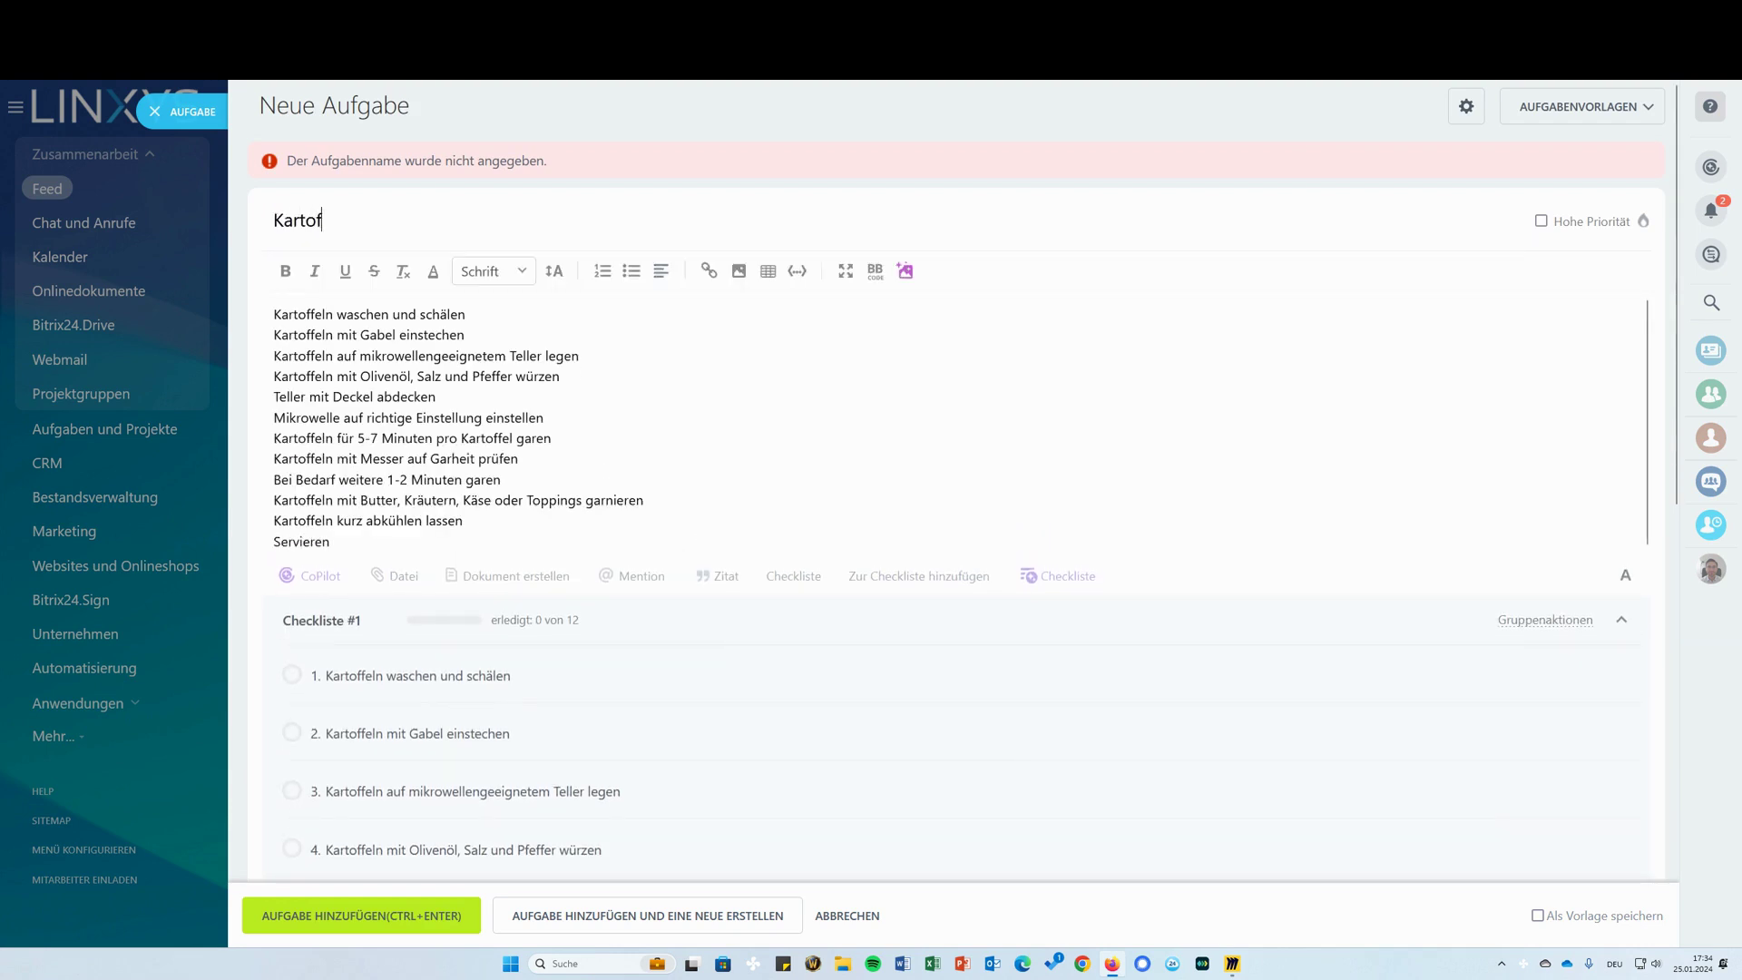
pyautogui.click(447, 928)
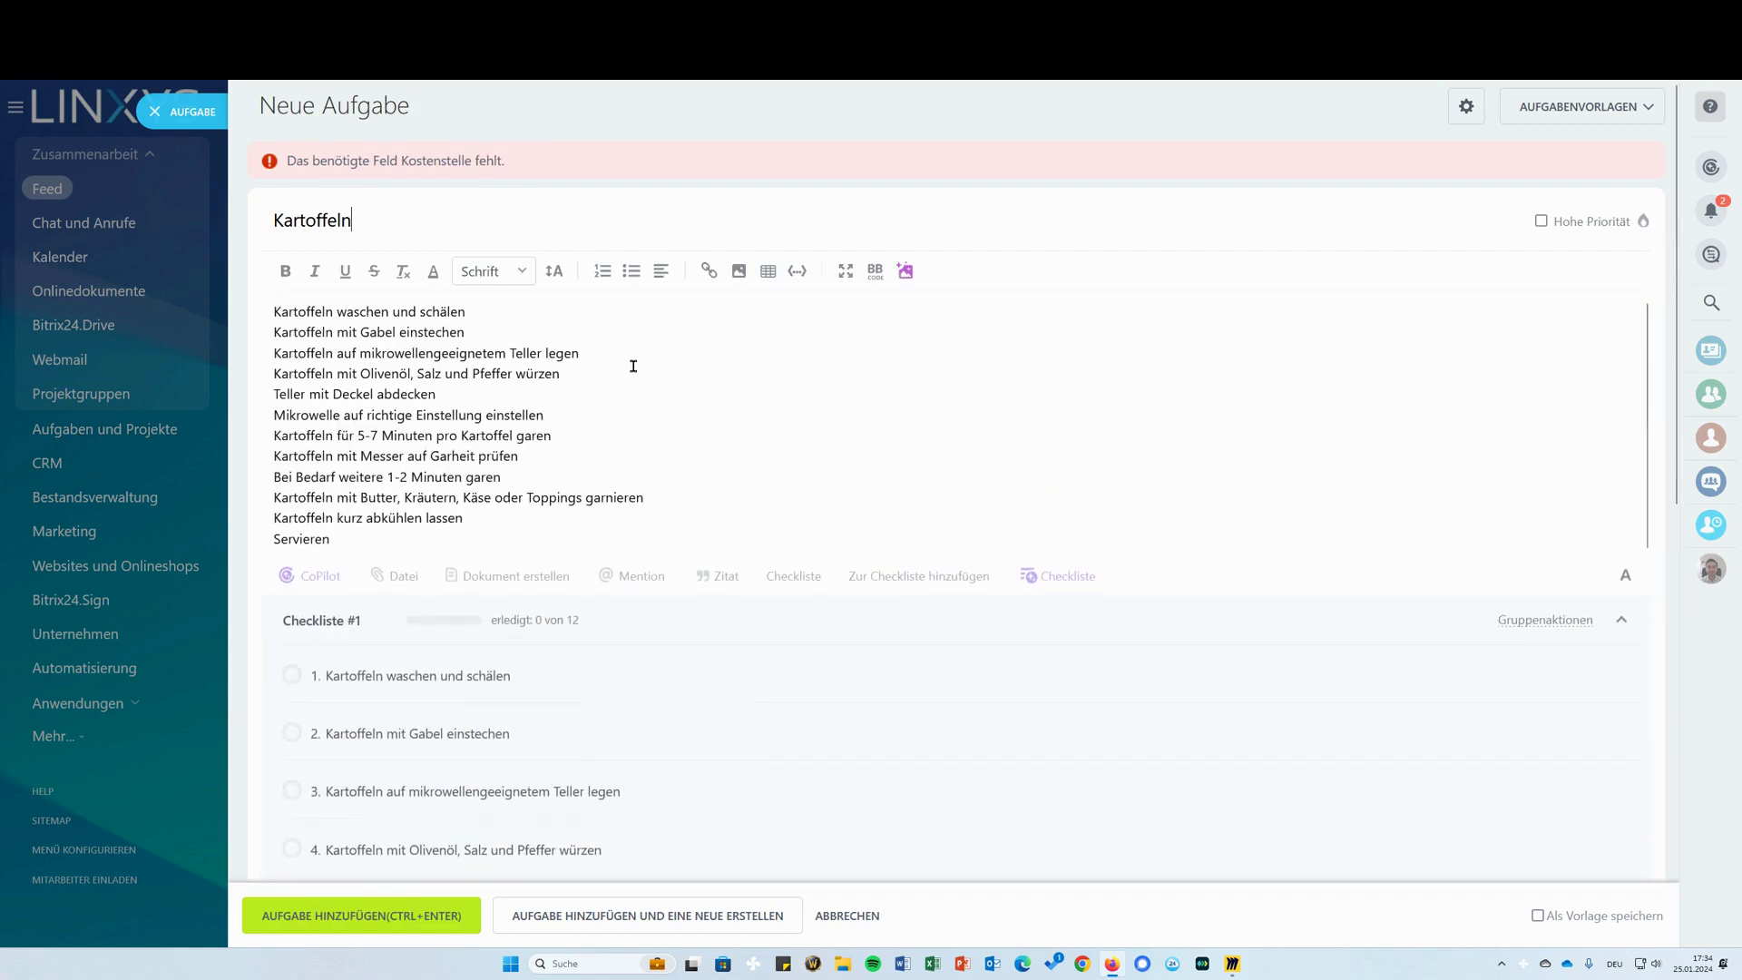
pyautogui.scroll(-7, 630, 363)
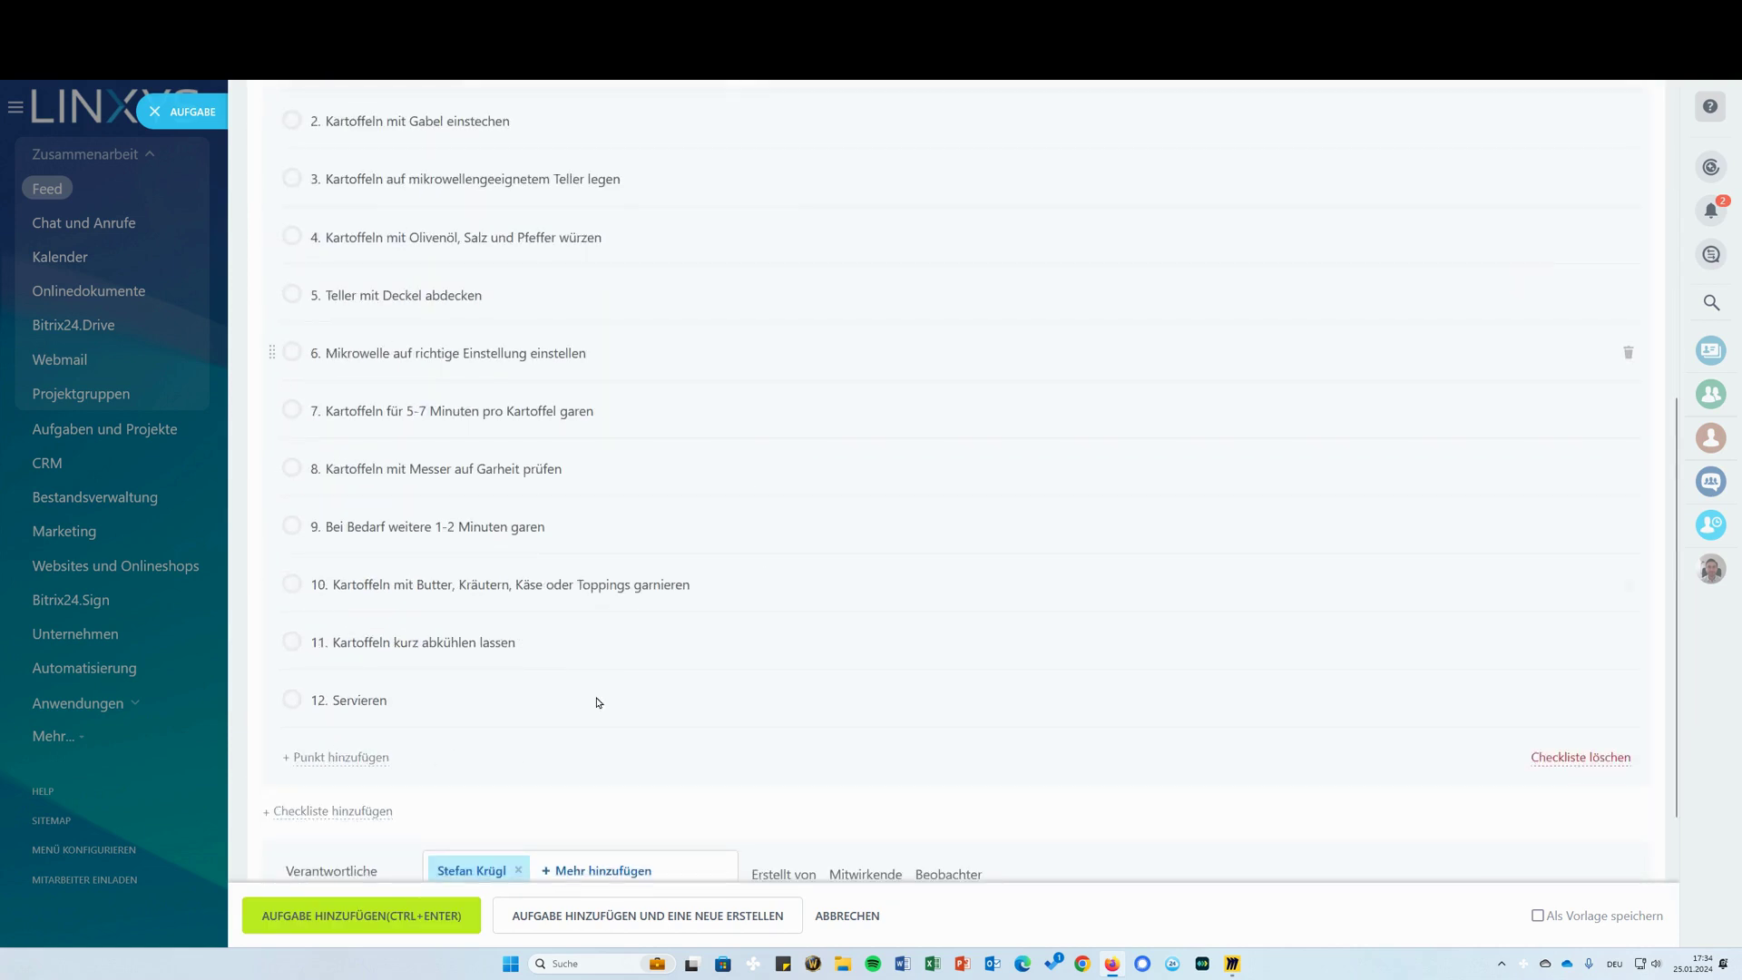
pyautogui.scroll(2, 766, 346)
pyautogui.scroll(-5, 424, 635)
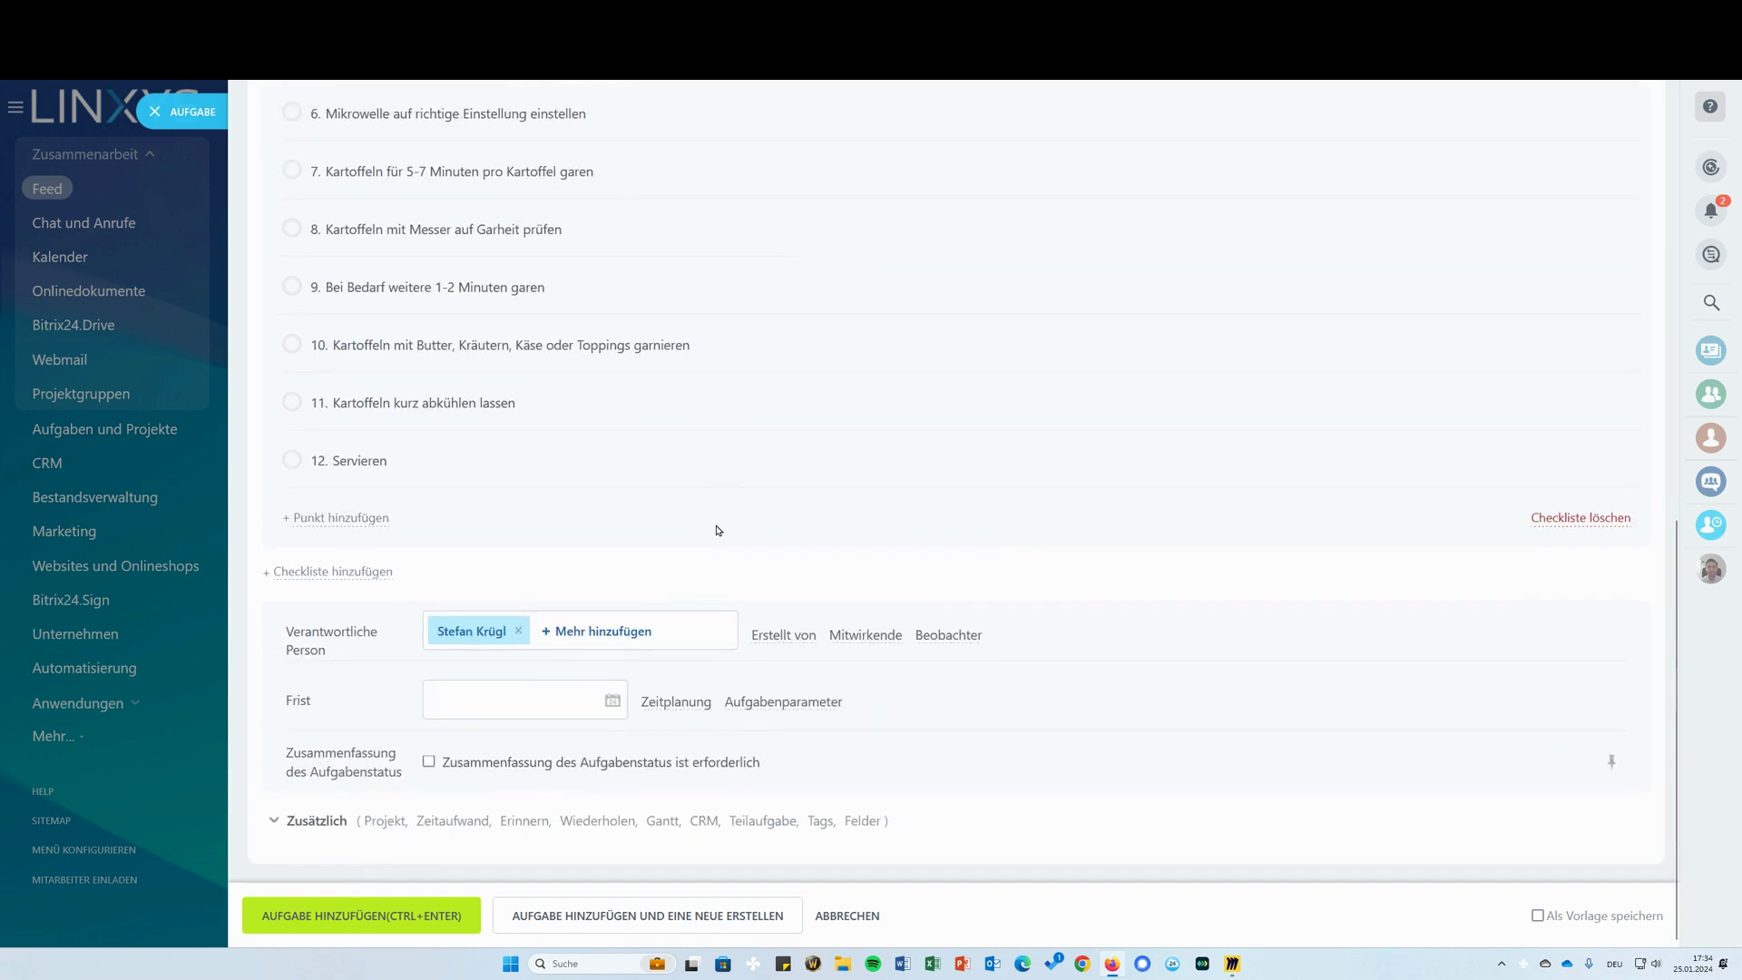
# Assign the responsible person, set the deadline to 24.01.2024 17:00, and retry saving
pyautogui.click(474, 630)
pyautogui.click(505, 308)
pyautogui.click(501, 713)
pyautogui.click(500, 852)
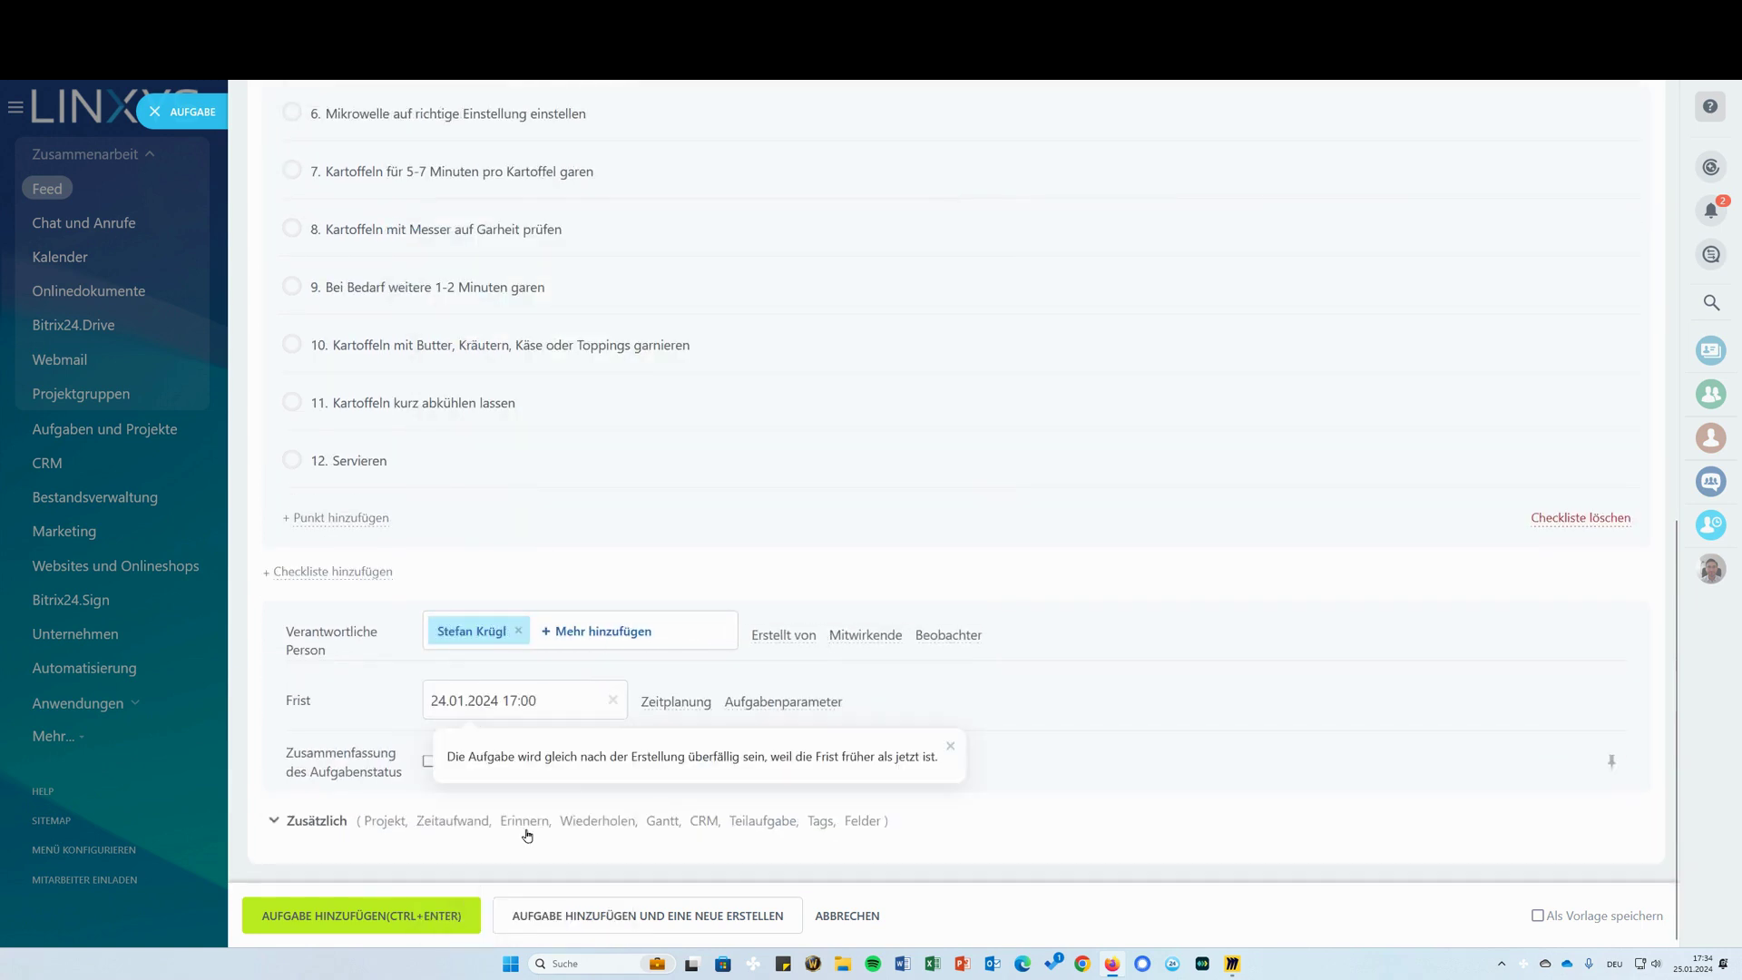
pyautogui.click(318, 917)
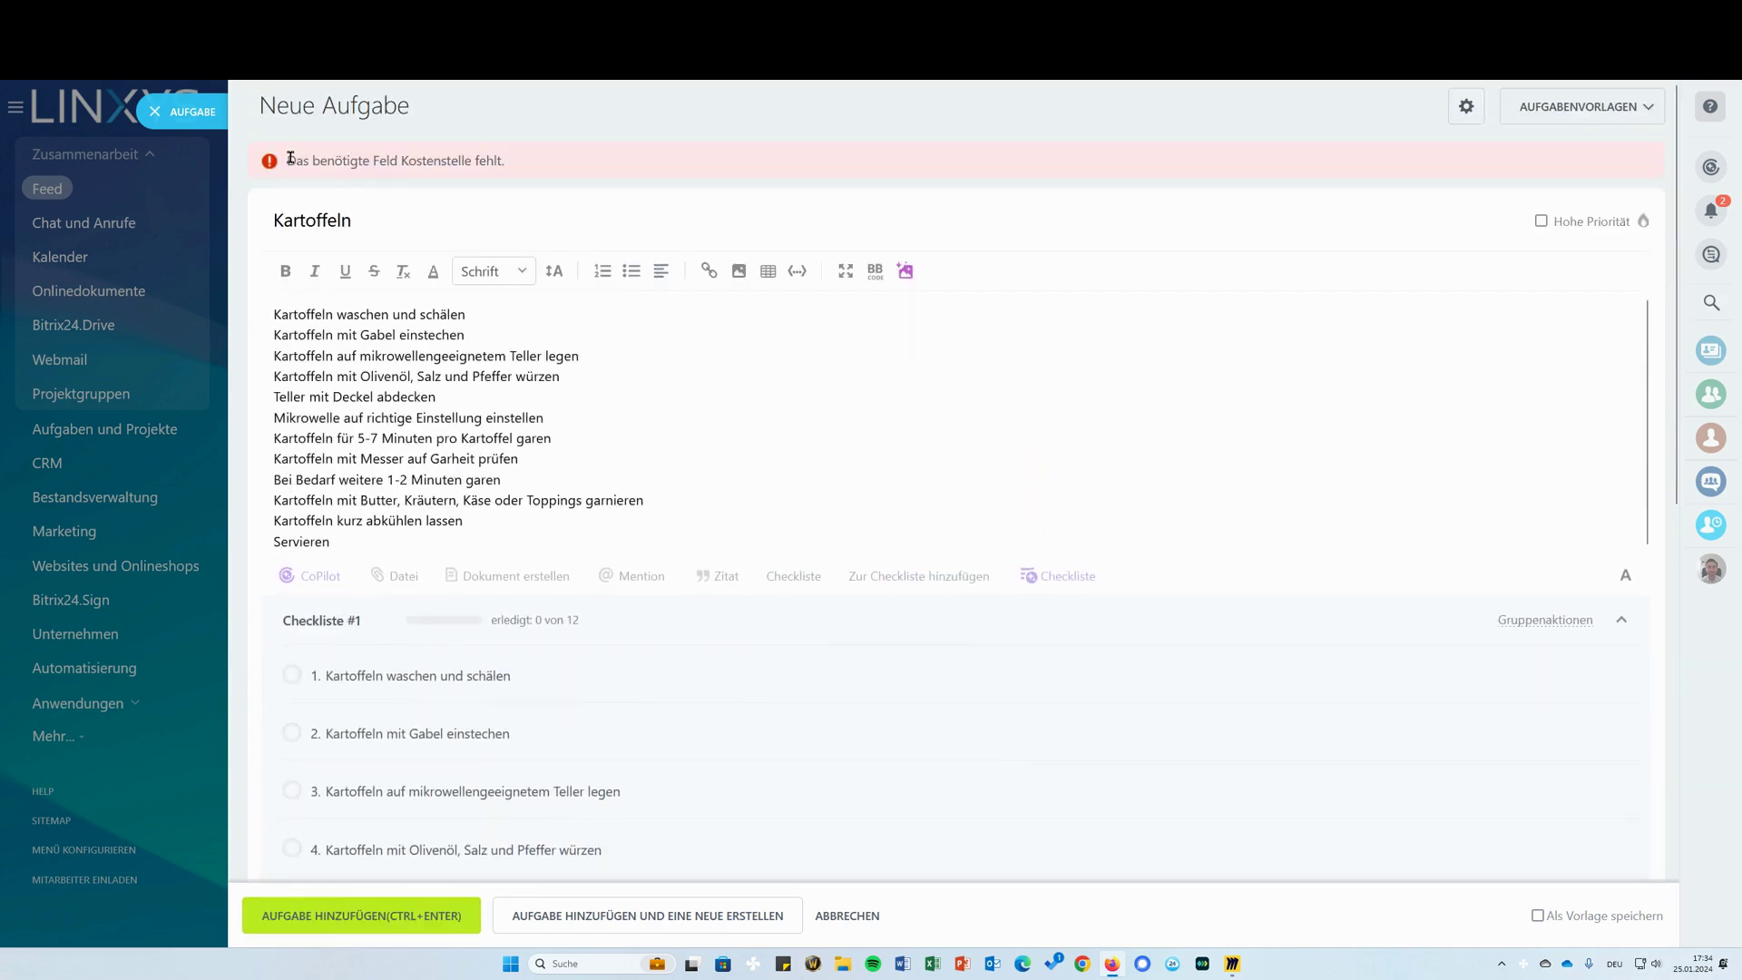
# Enter Kostenstelle 123 under Zusätzlich and save the Kartoffeln task with Ctrl+Enter
pyautogui.moveTo(291, 158); pyautogui.dragTo(557, 162)
pyautogui.scroll(-9, 692, 719)
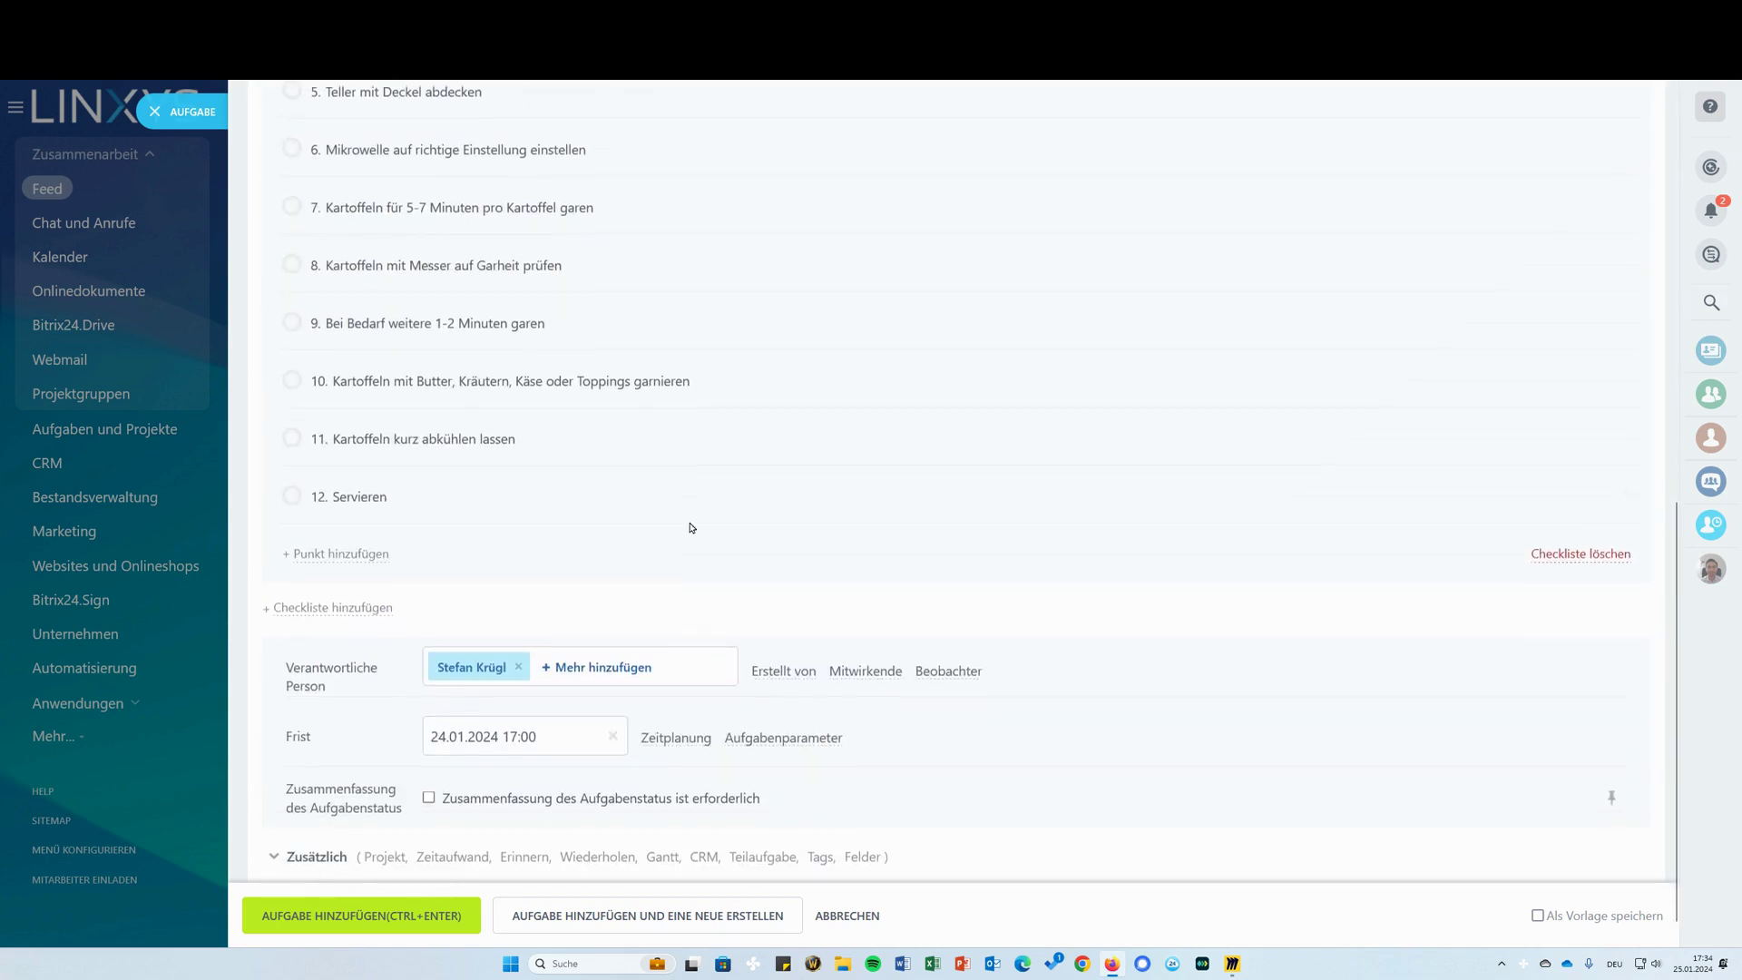
pyautogui.click(316, 820)
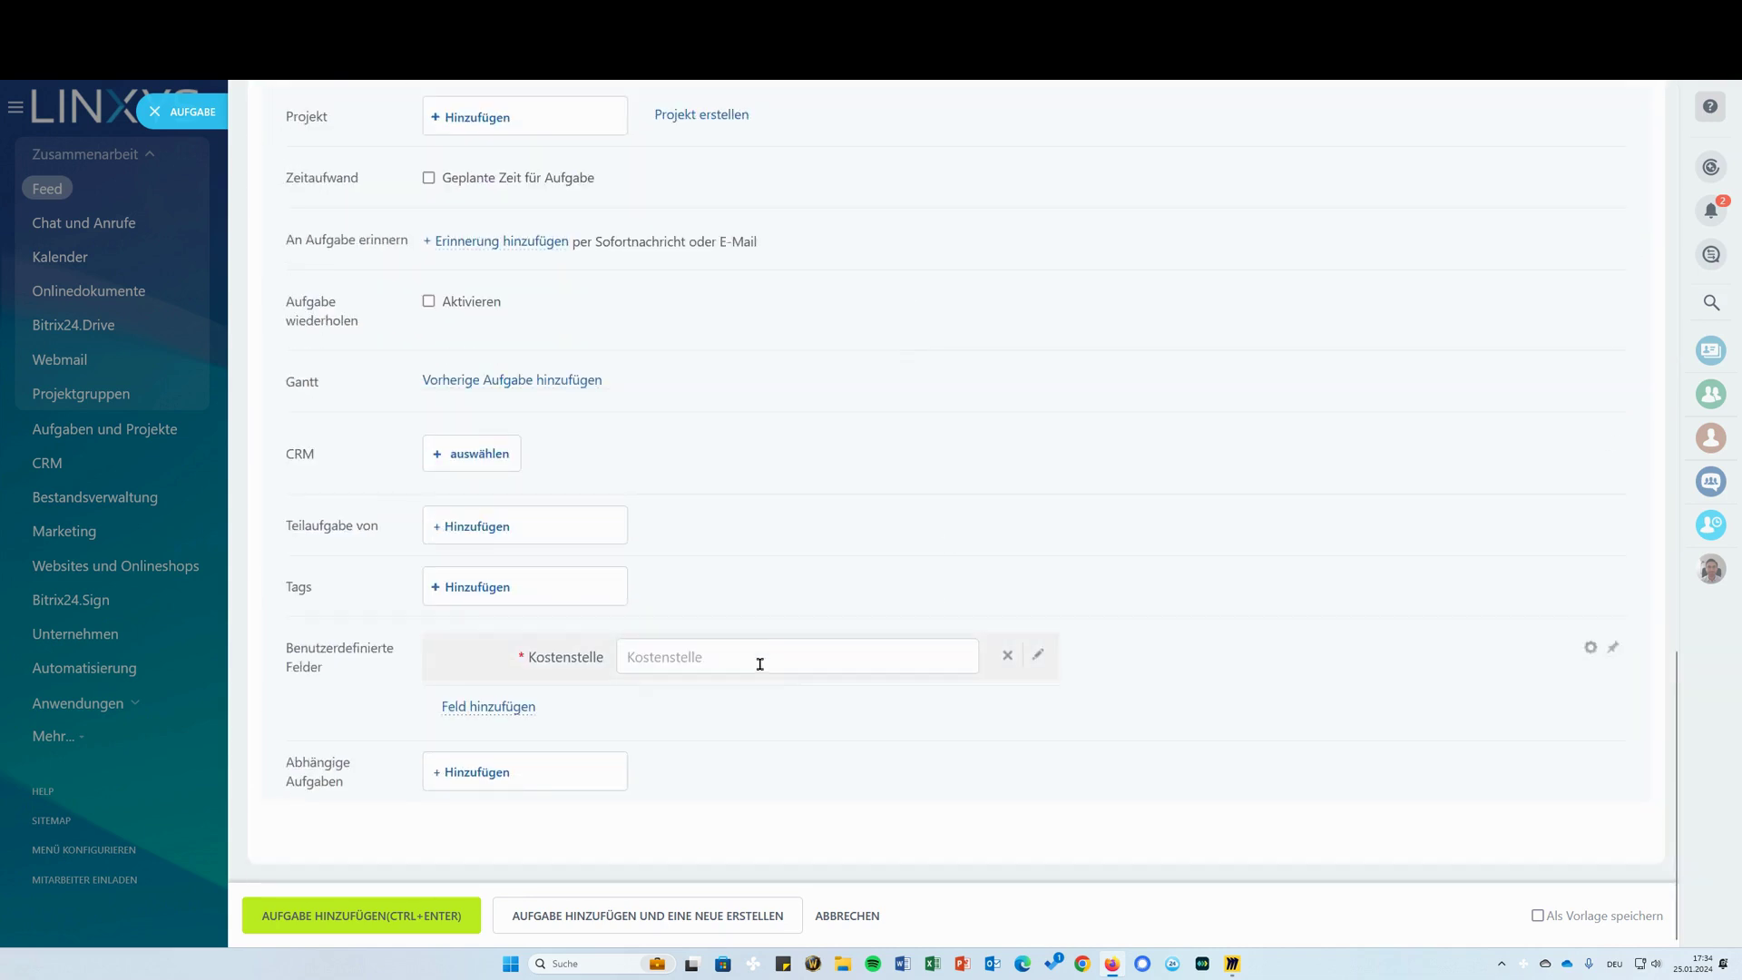
pyautogui.write('123')
pyautogui.hotkey('ctrl', 'Return')
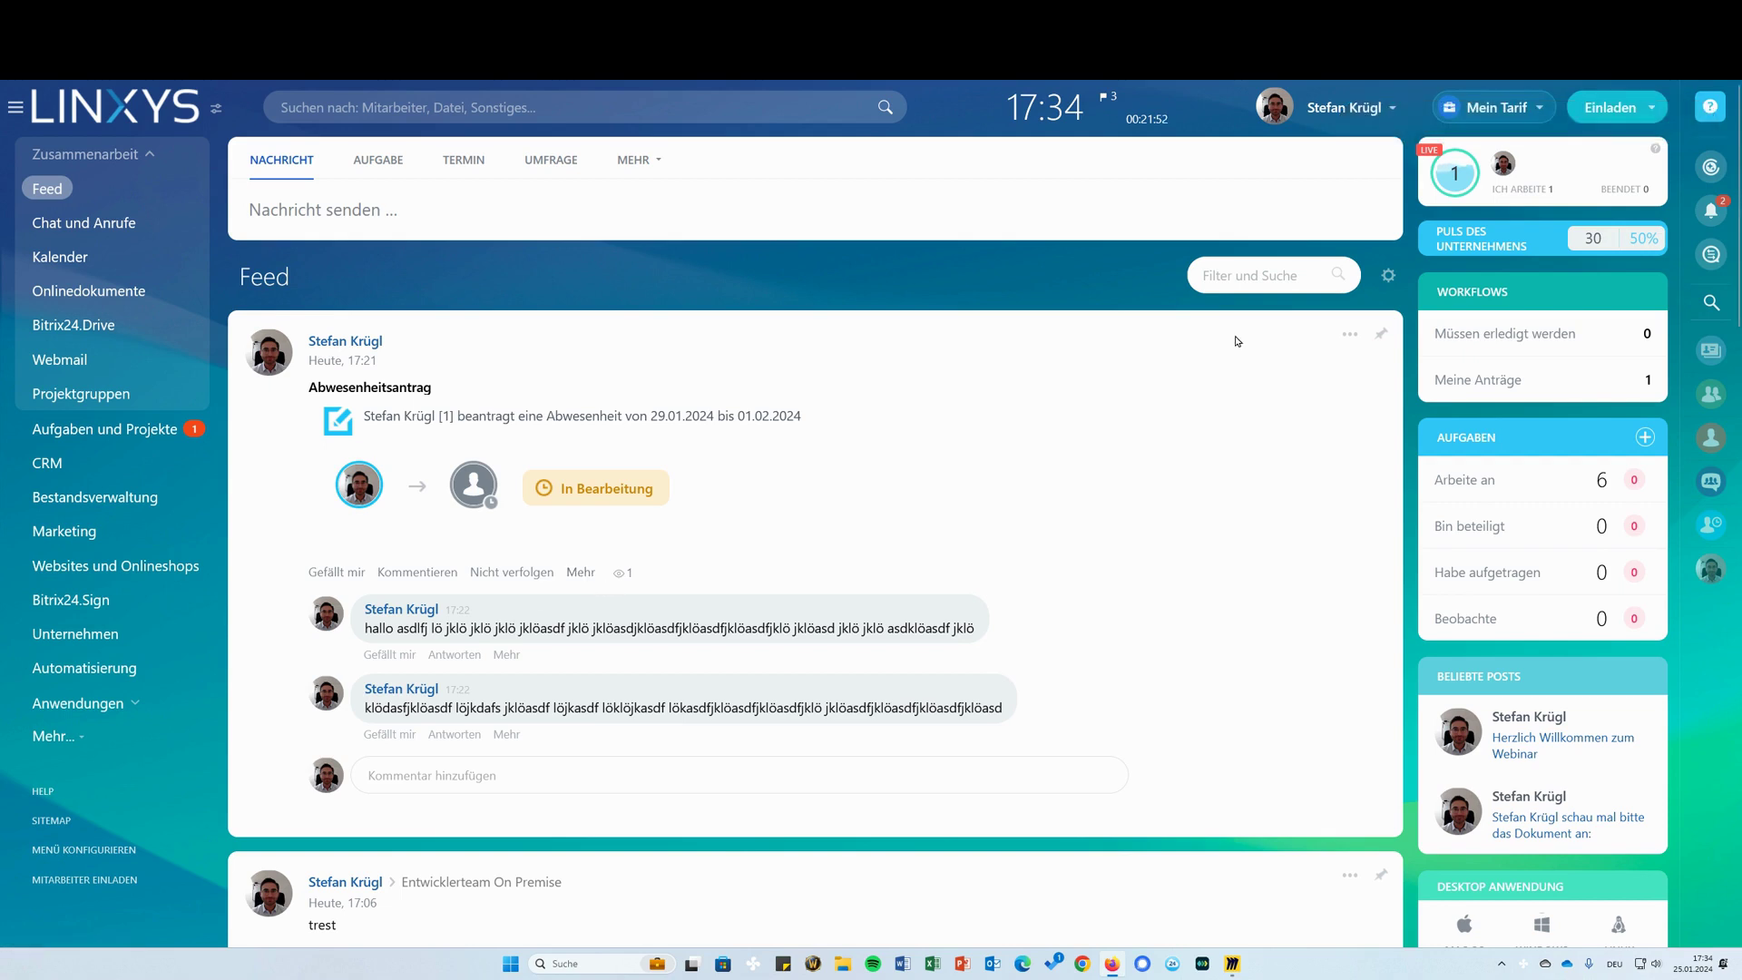
pyautogui.scroll(-6, 606, 341)
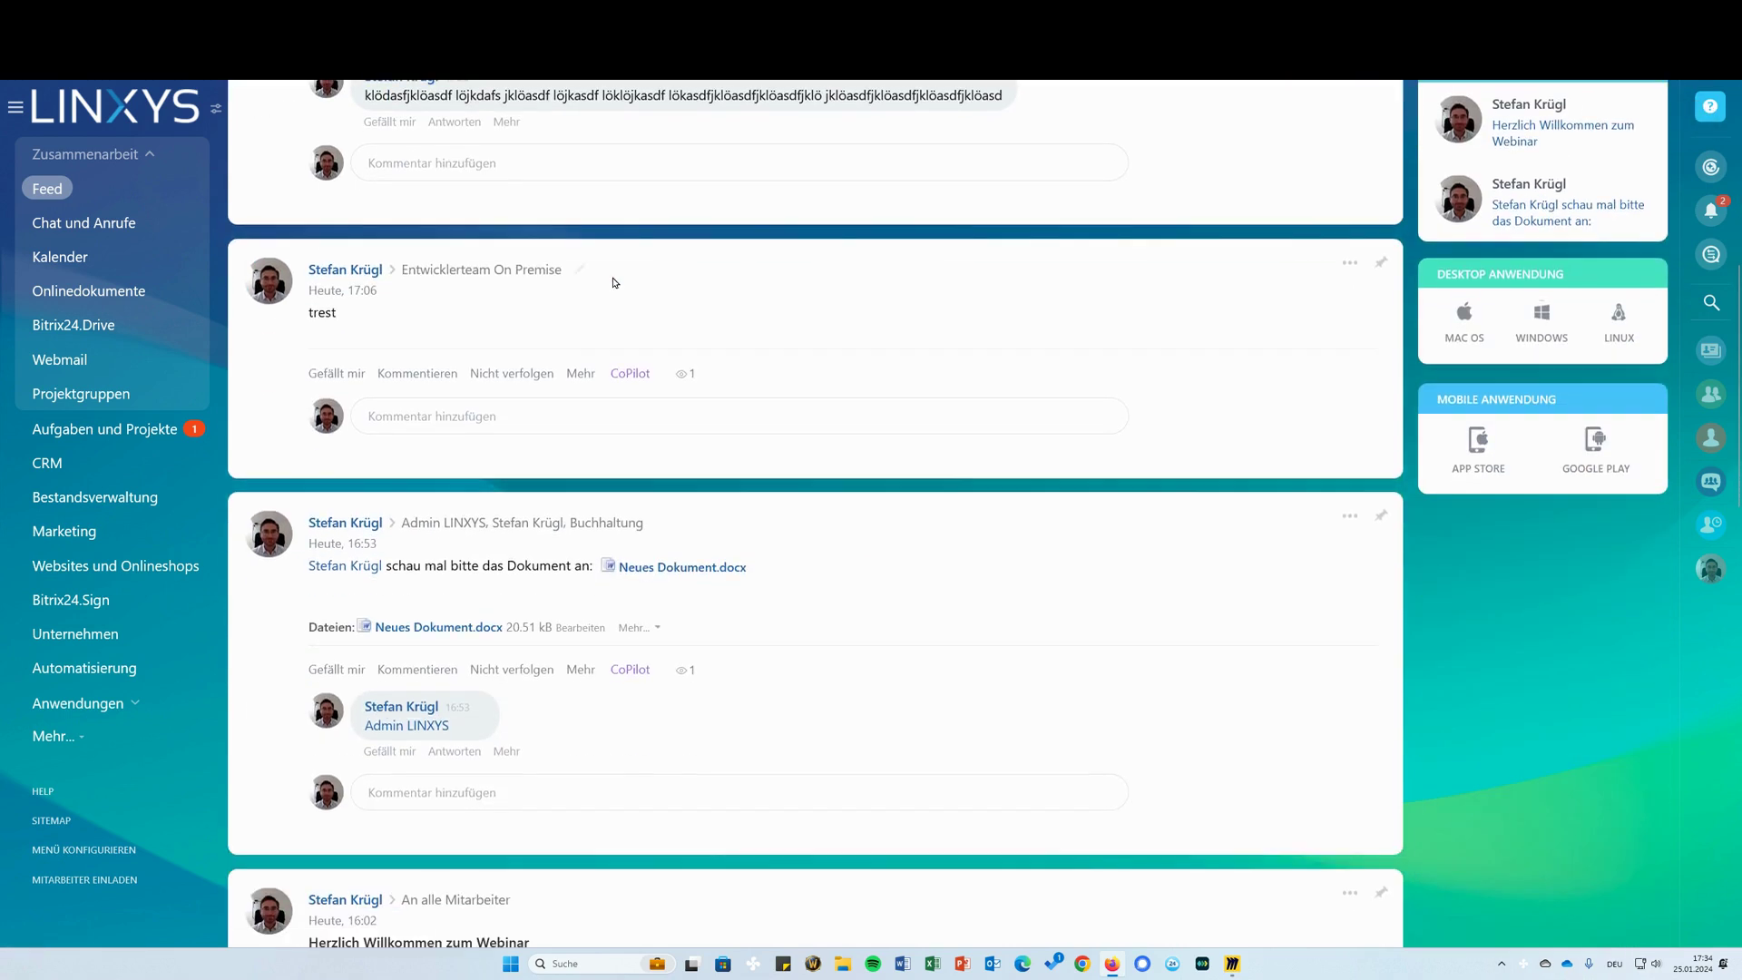
pyautogui.scroll(6, 622, 261)
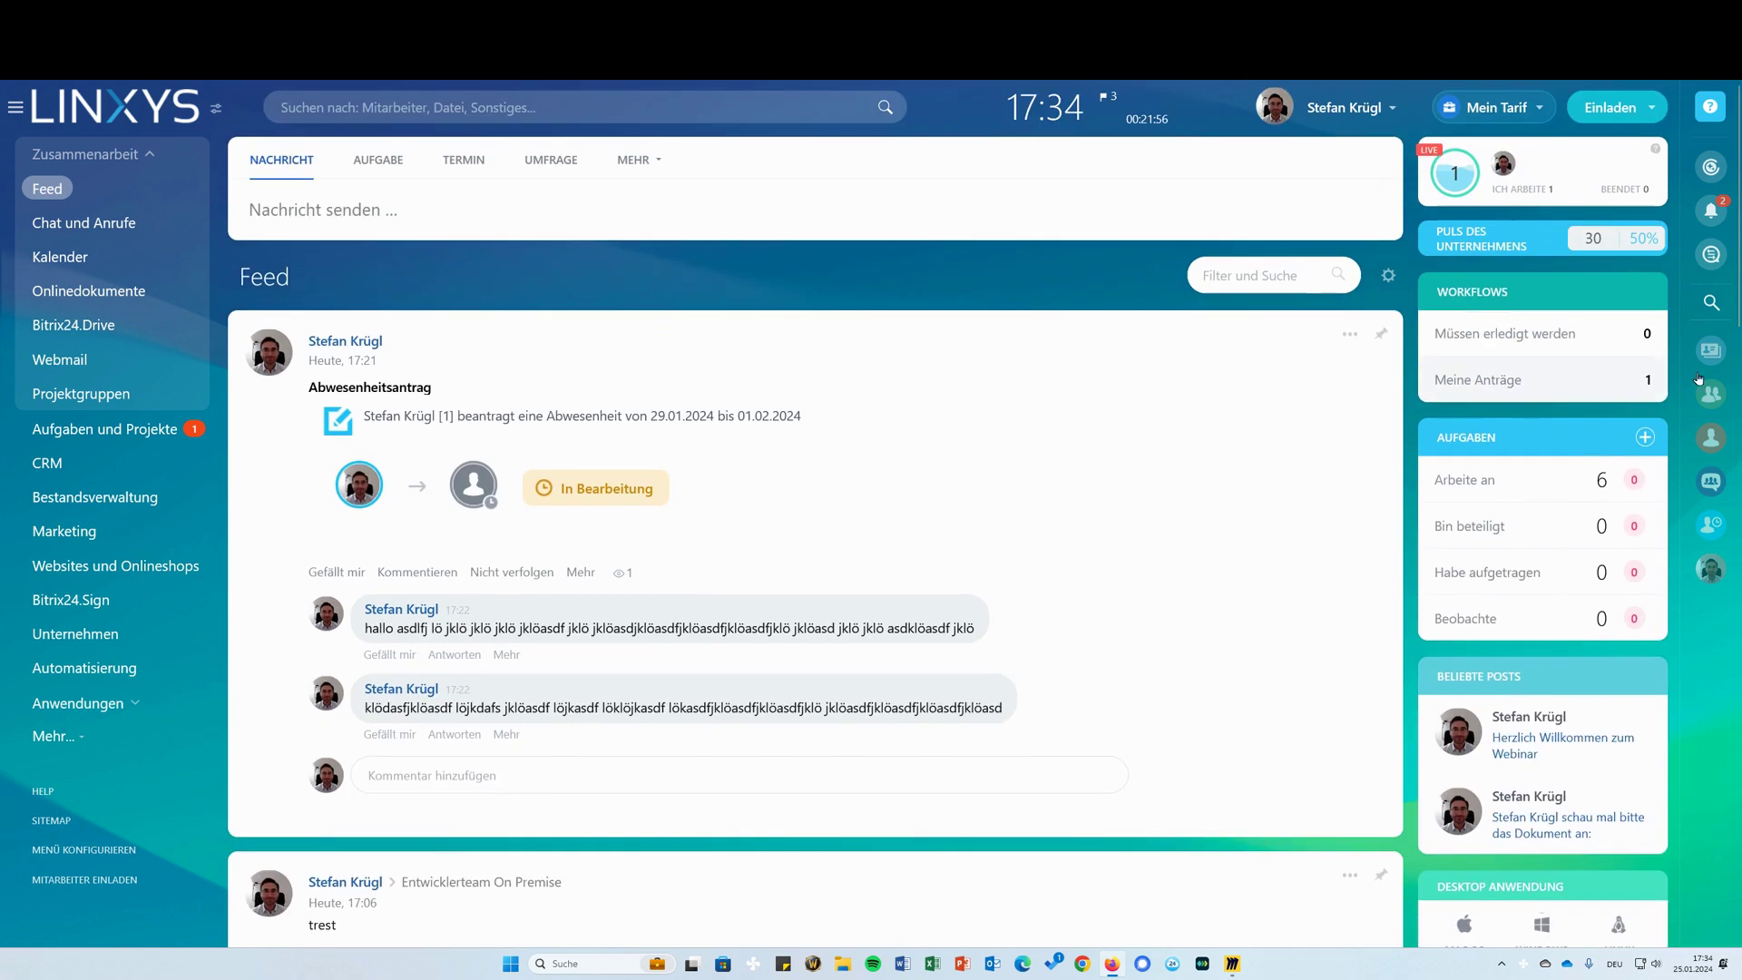
# Start a new CoPilot question chat (Frage #1) from the sidebar, then close it
pyautogui.click(1708, 166)
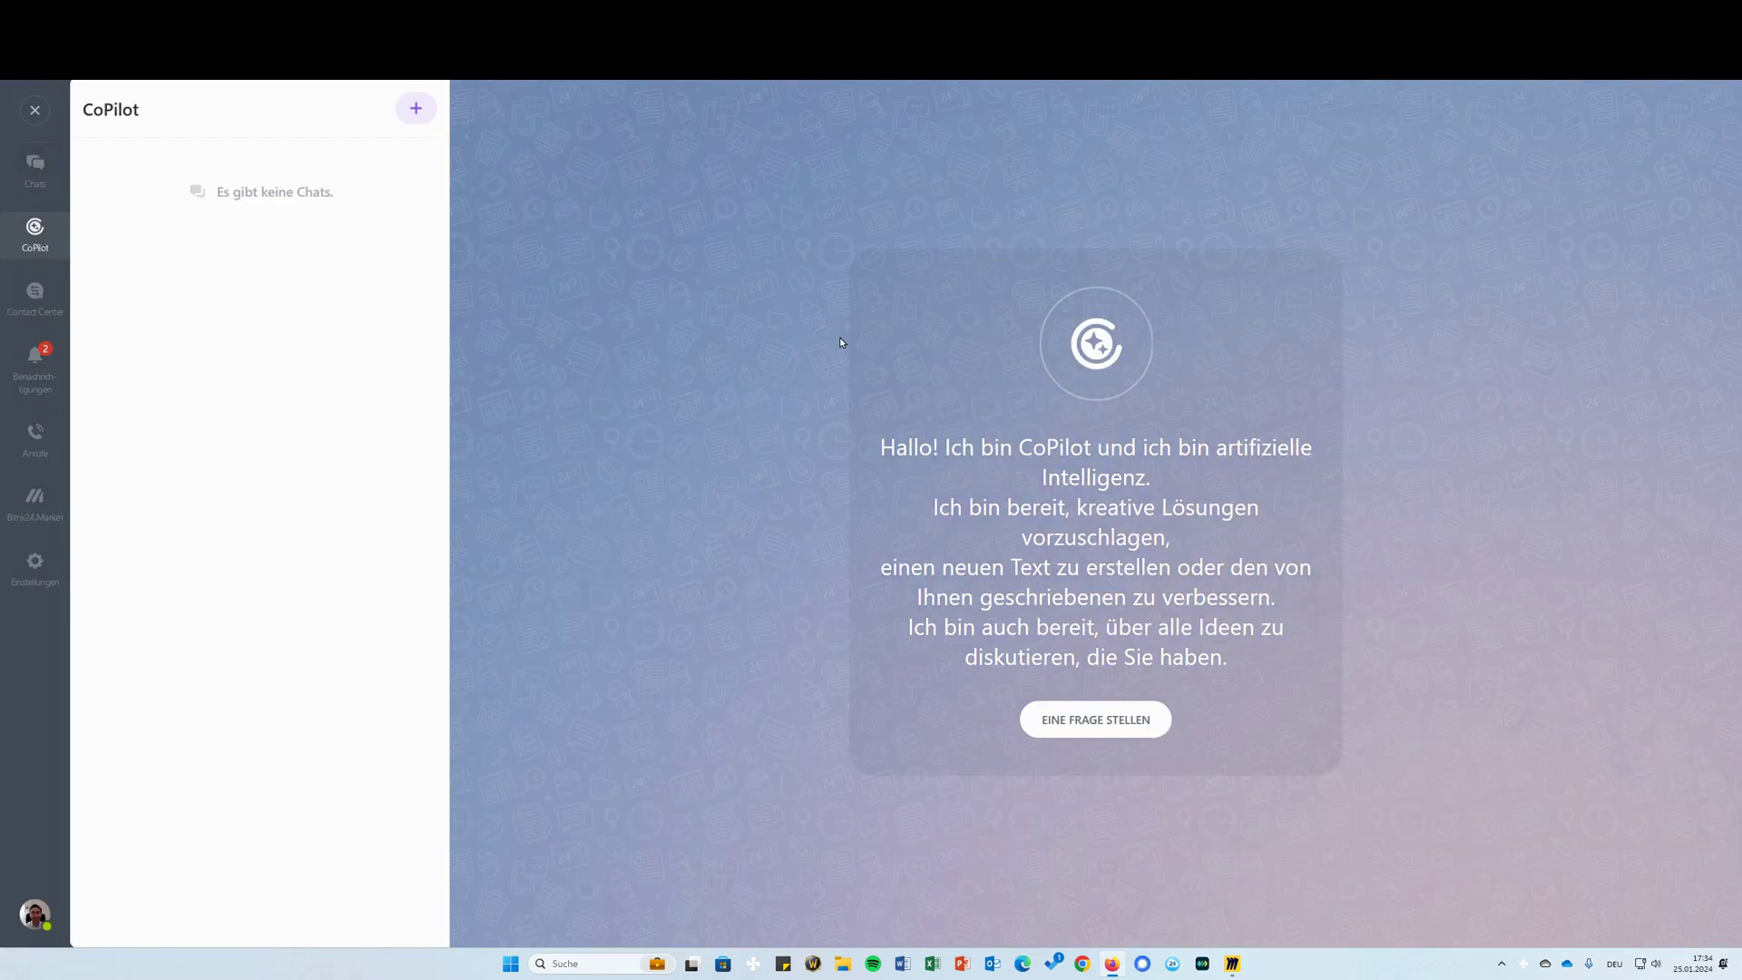
pyautogui.click(1125, 720)
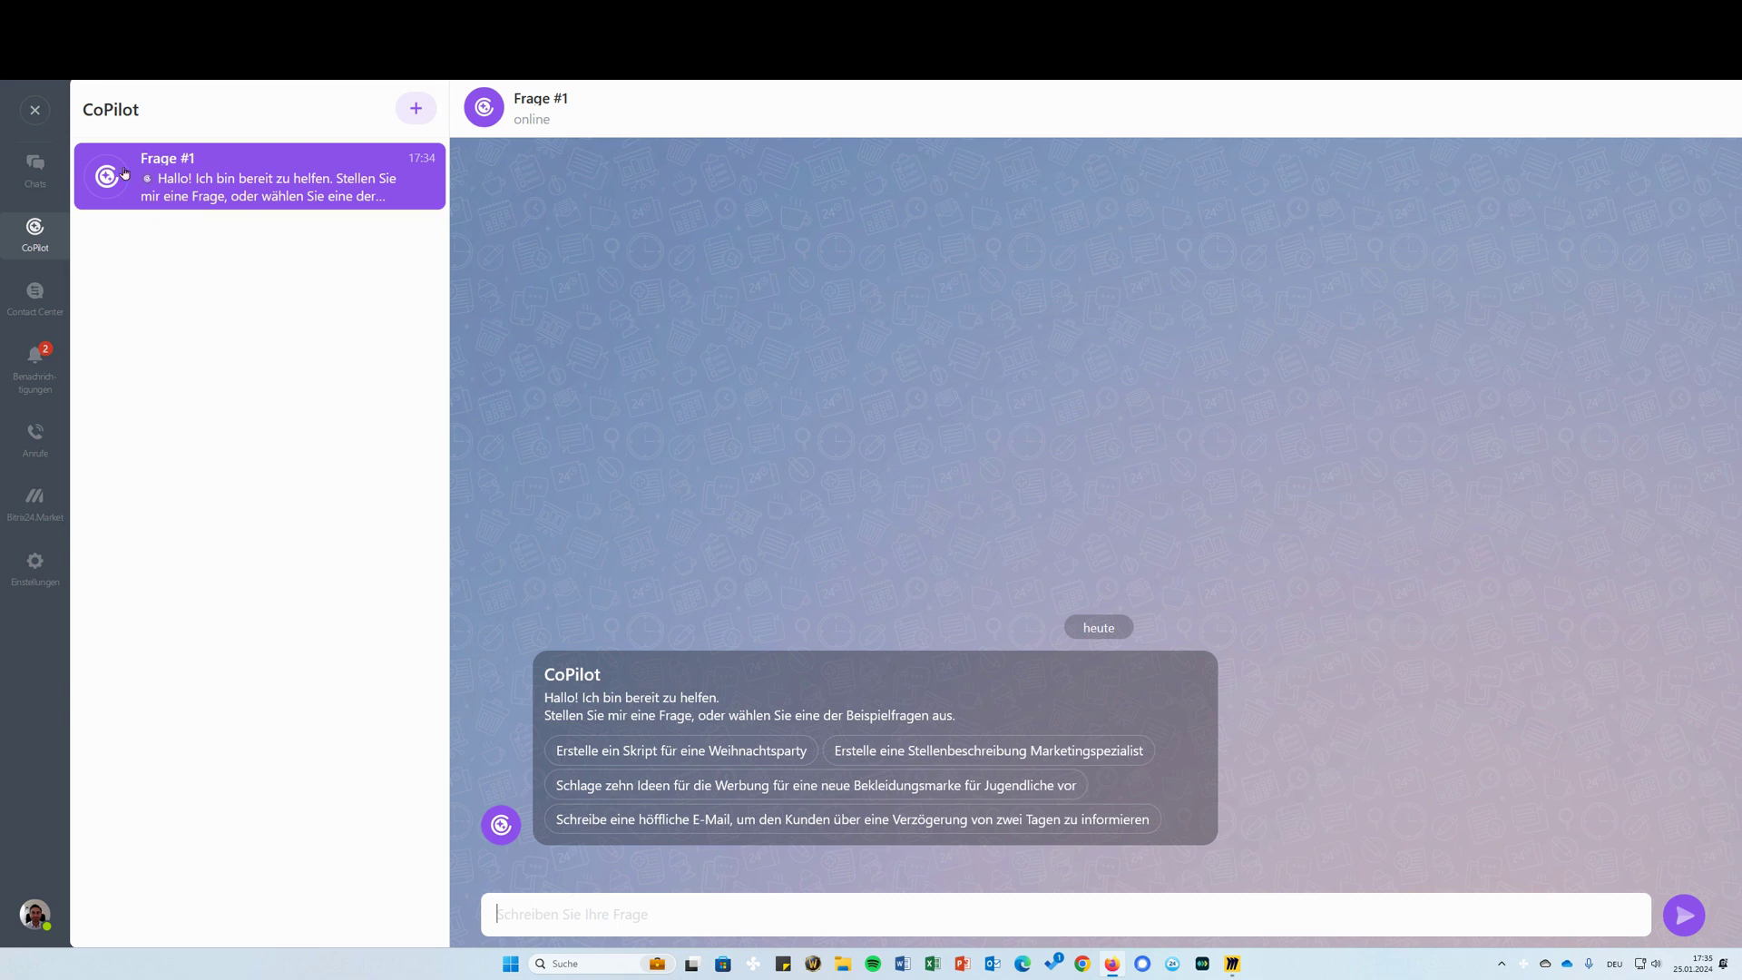
pyautogui.click(34, 110)
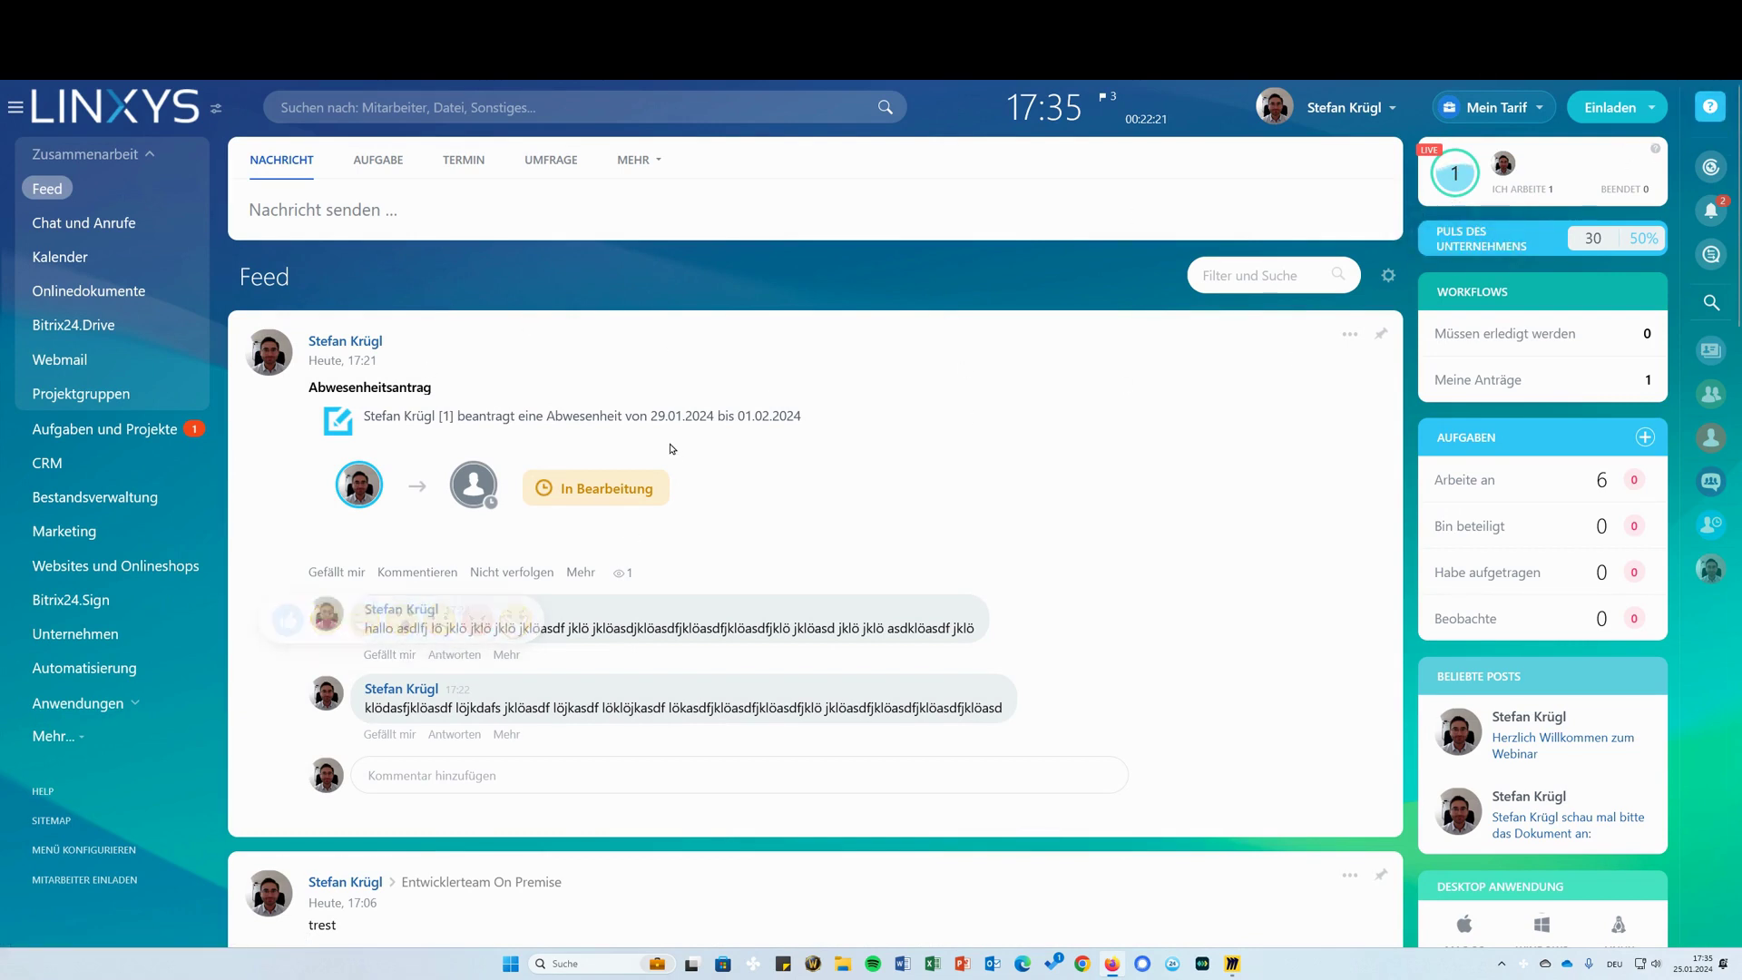
# Browse the Support24 help to the Webmail article 'E-Mail-Vorlagen im CRM'
pyautogui.click(1711, 107)
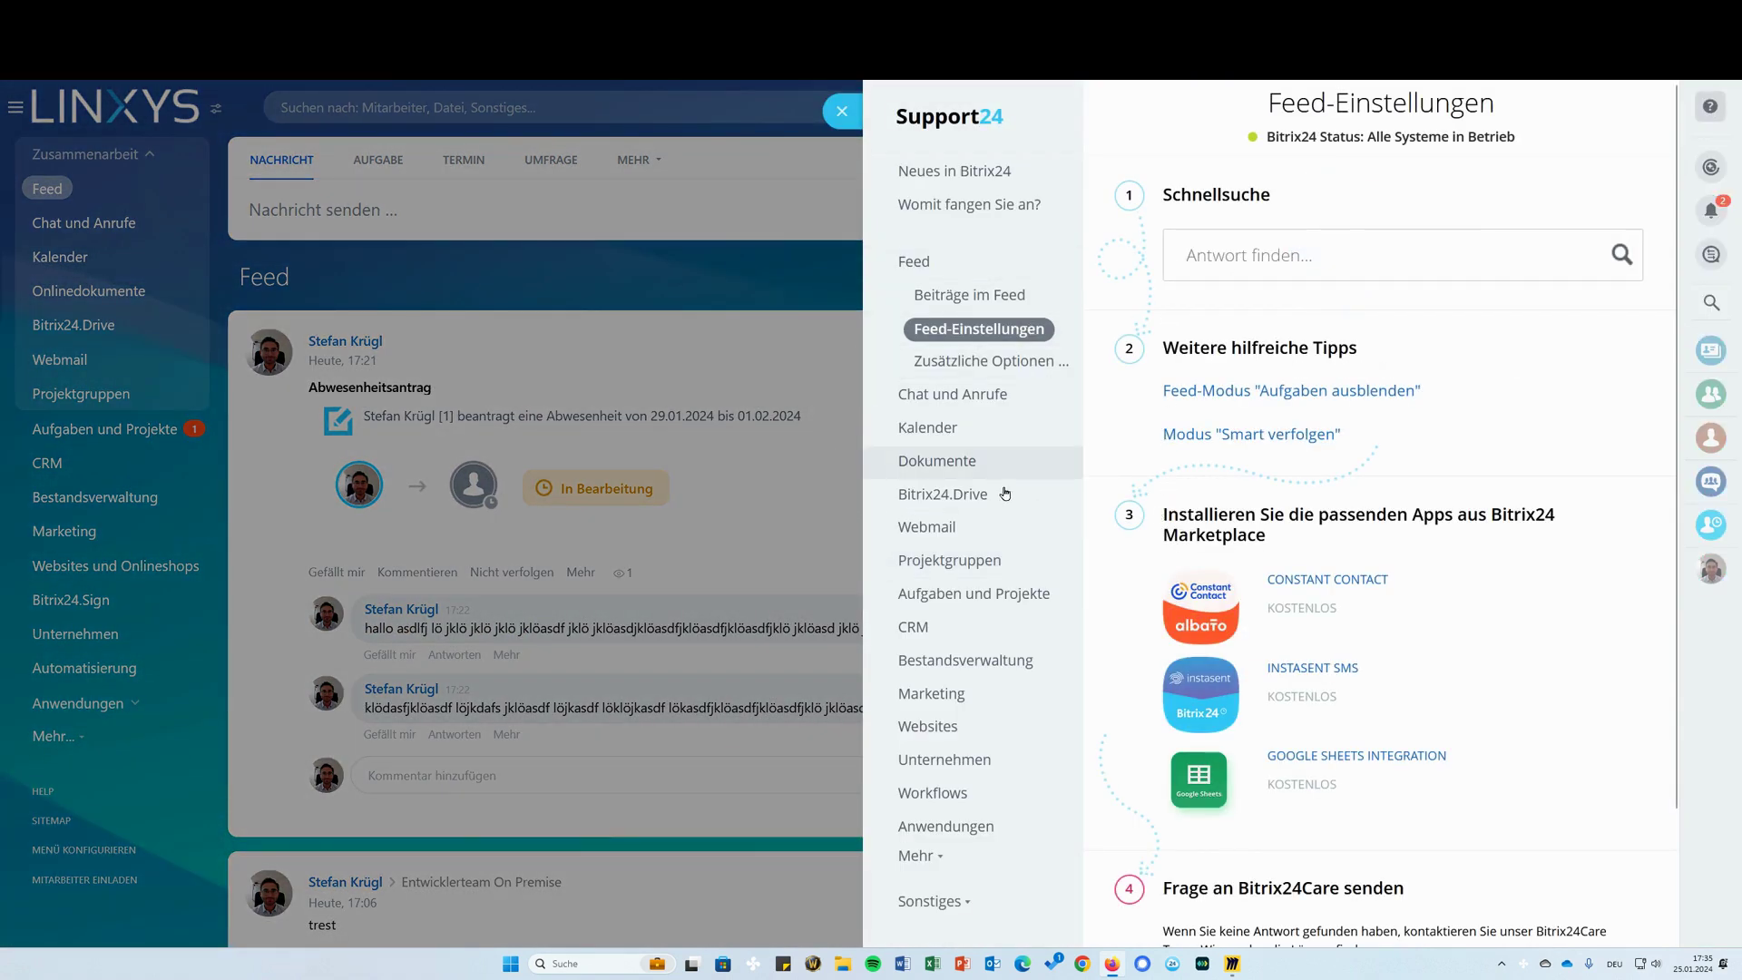
pyautogui.click(1041, 532)
pyautogui.click(1011, 568)
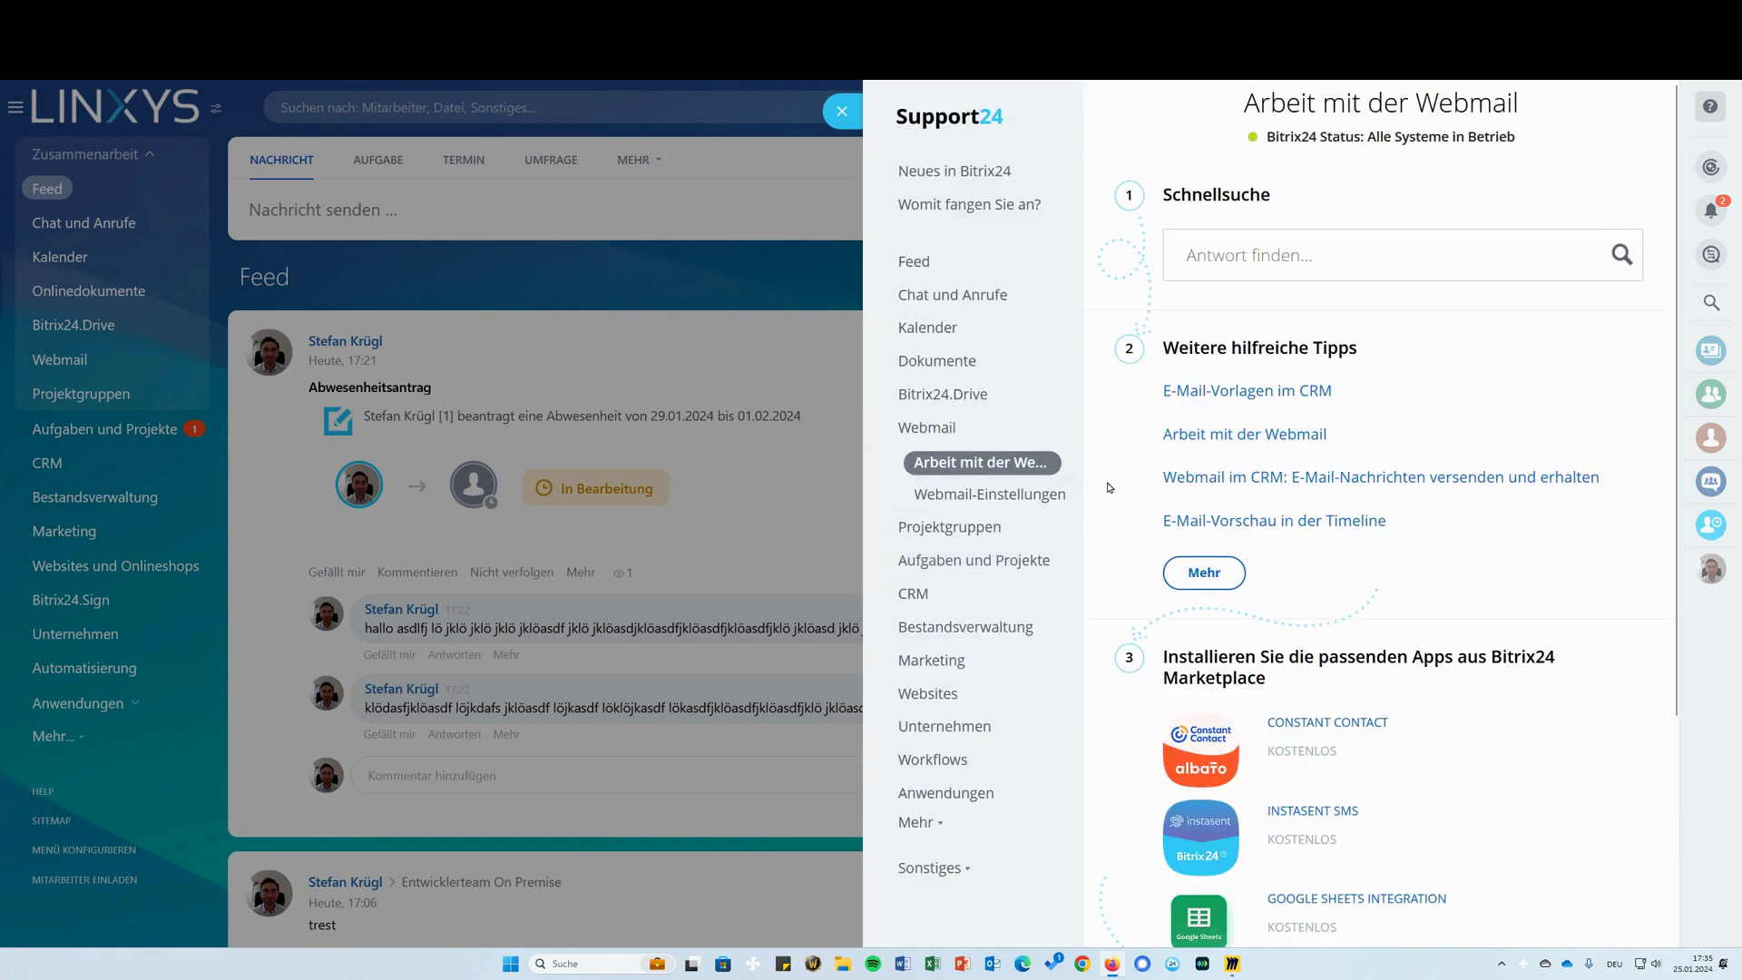
pyautogui.click(1220, 400)
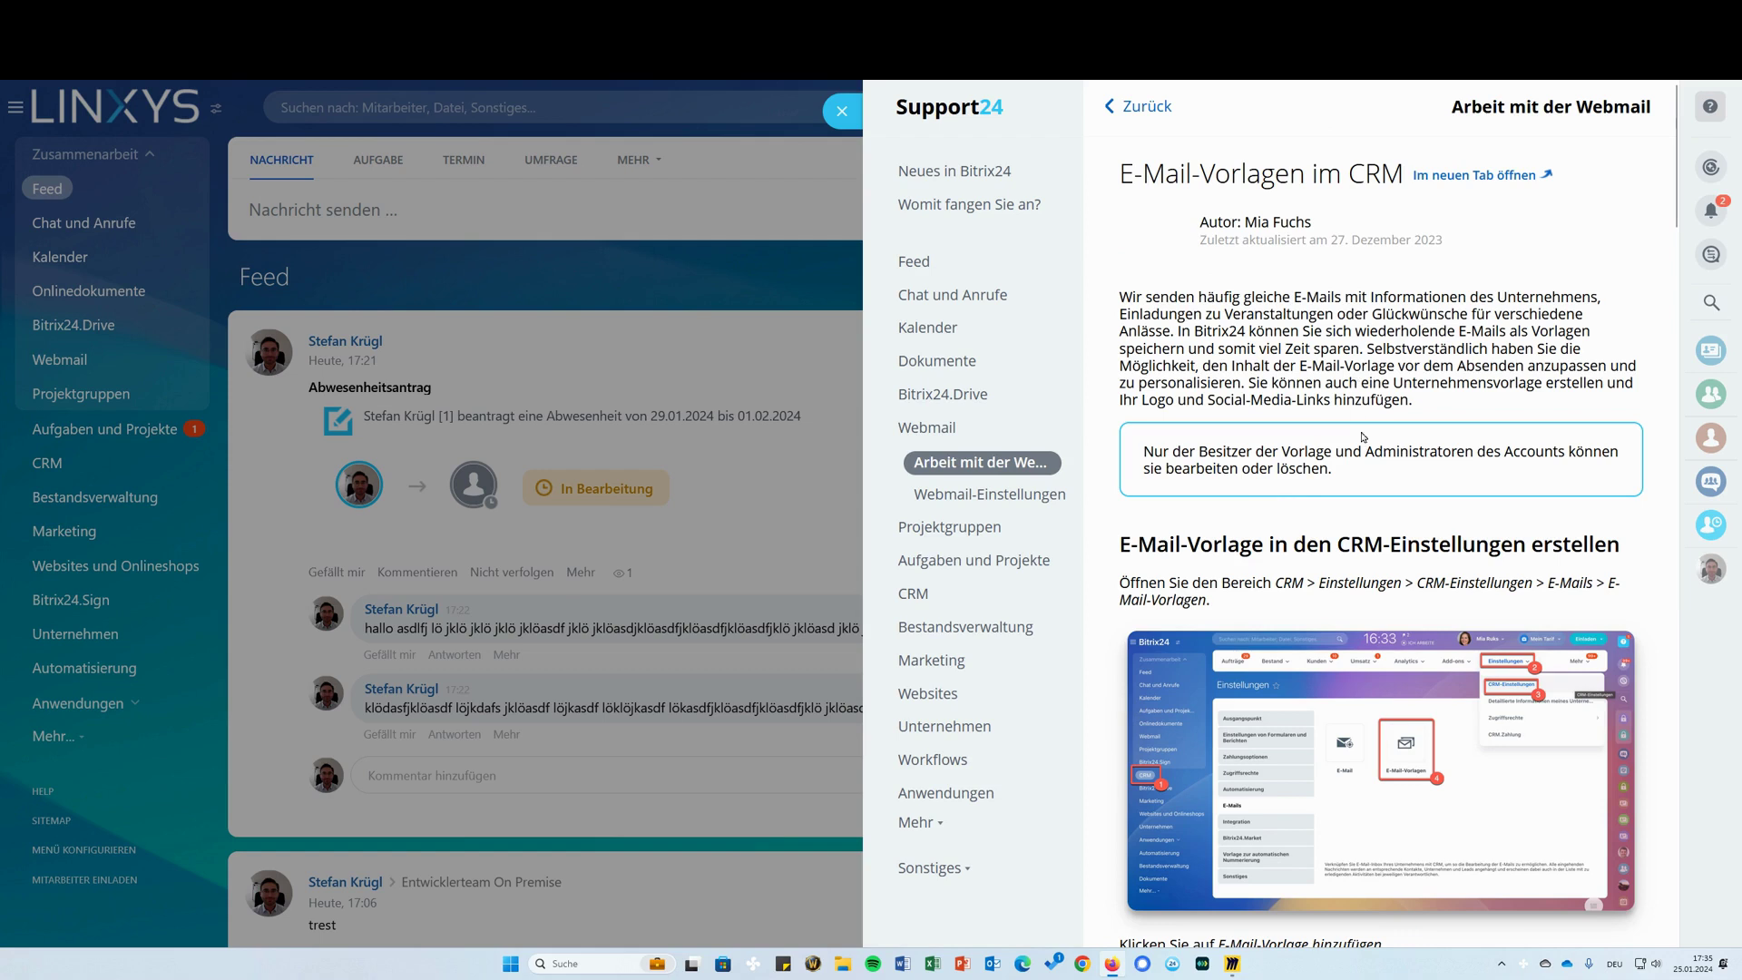
pyautogui.scroll(-5, 1345, 372)
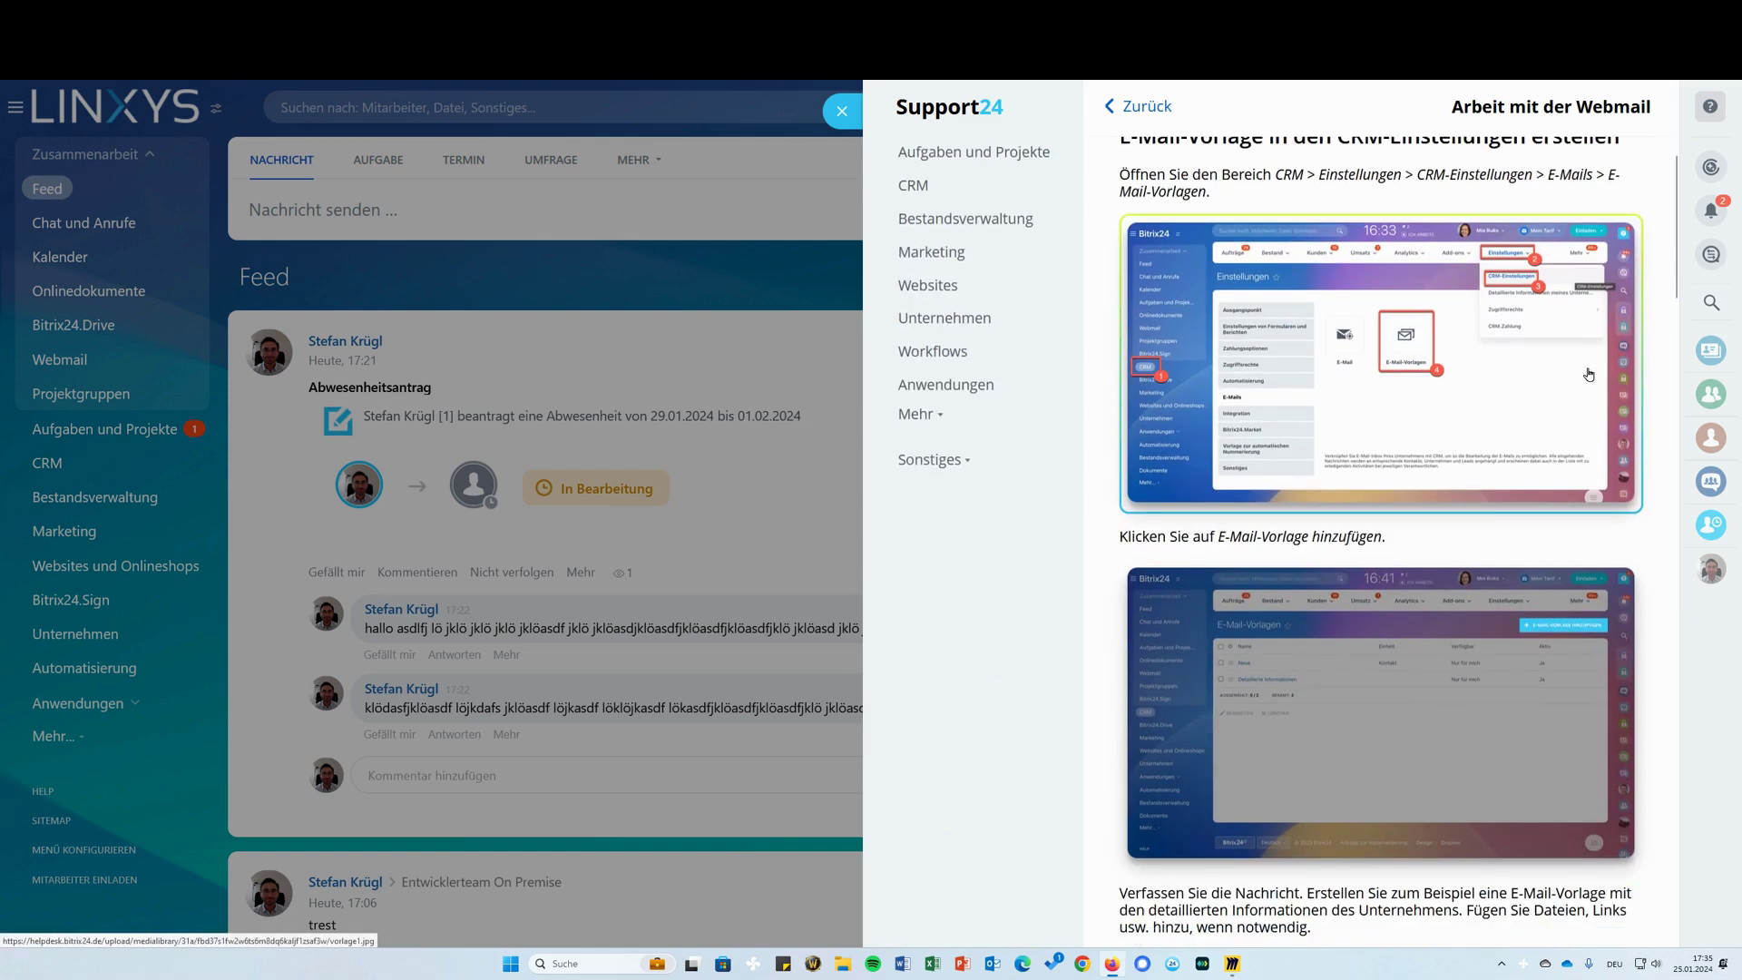
pyautogui.scroll(-12, 1430, 490)
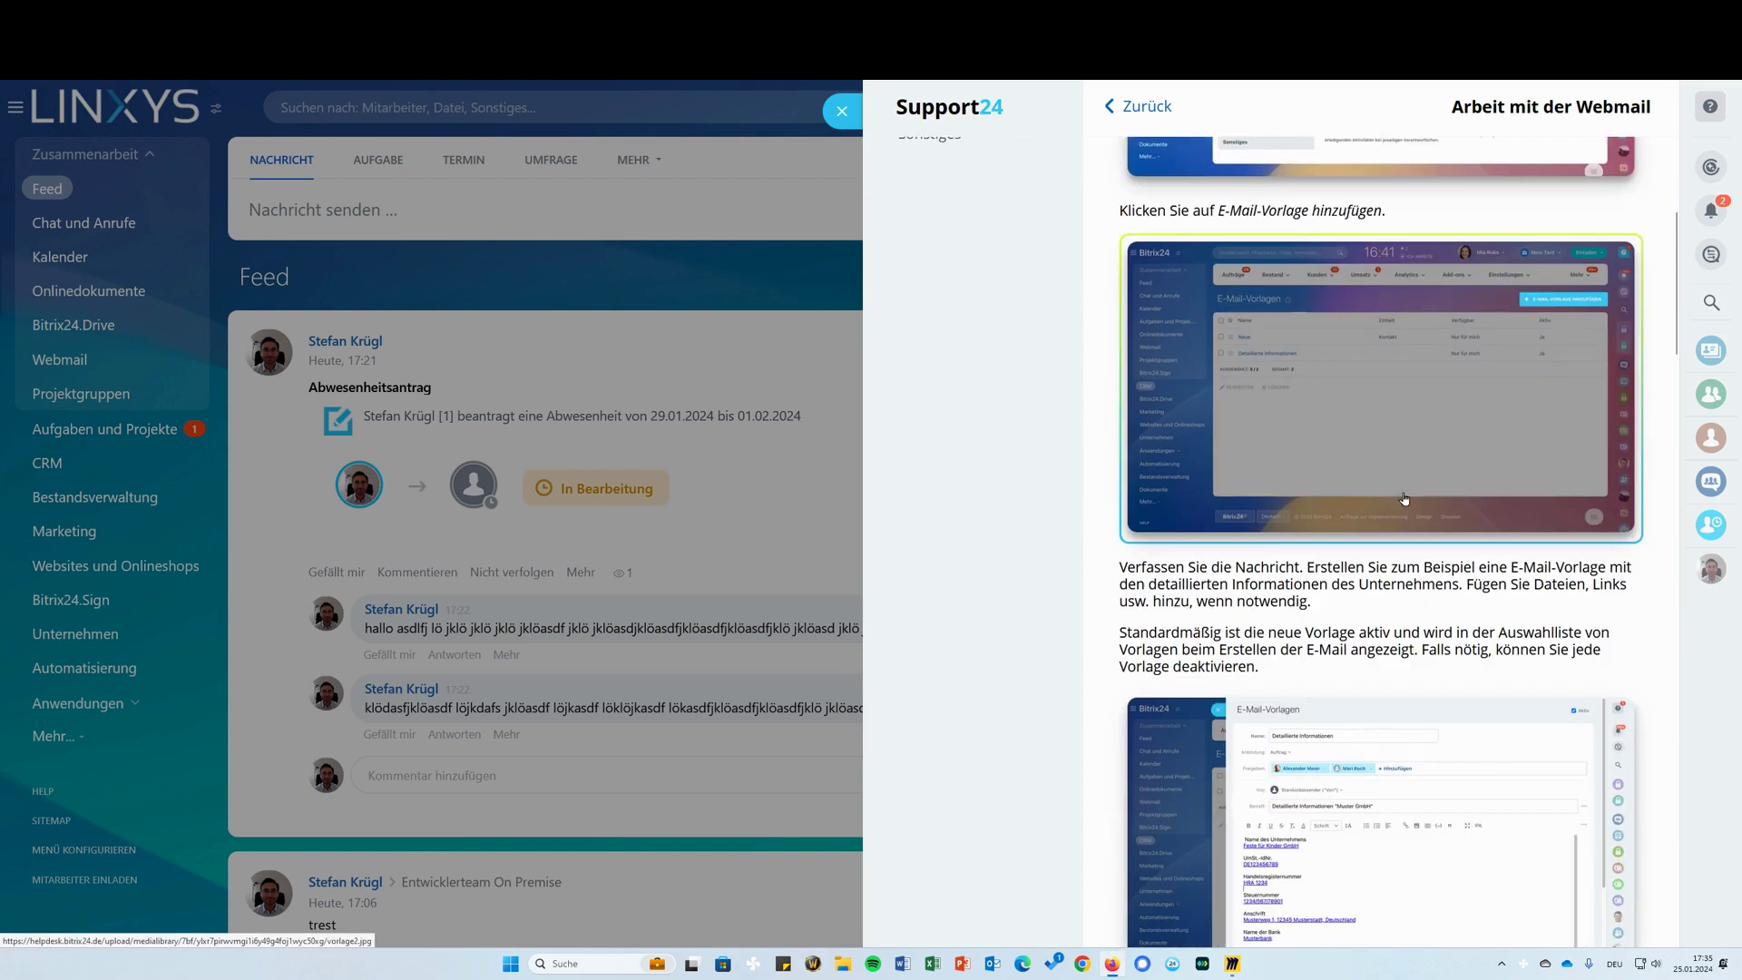
pyautogui.scroll(-18, 1444, 628)
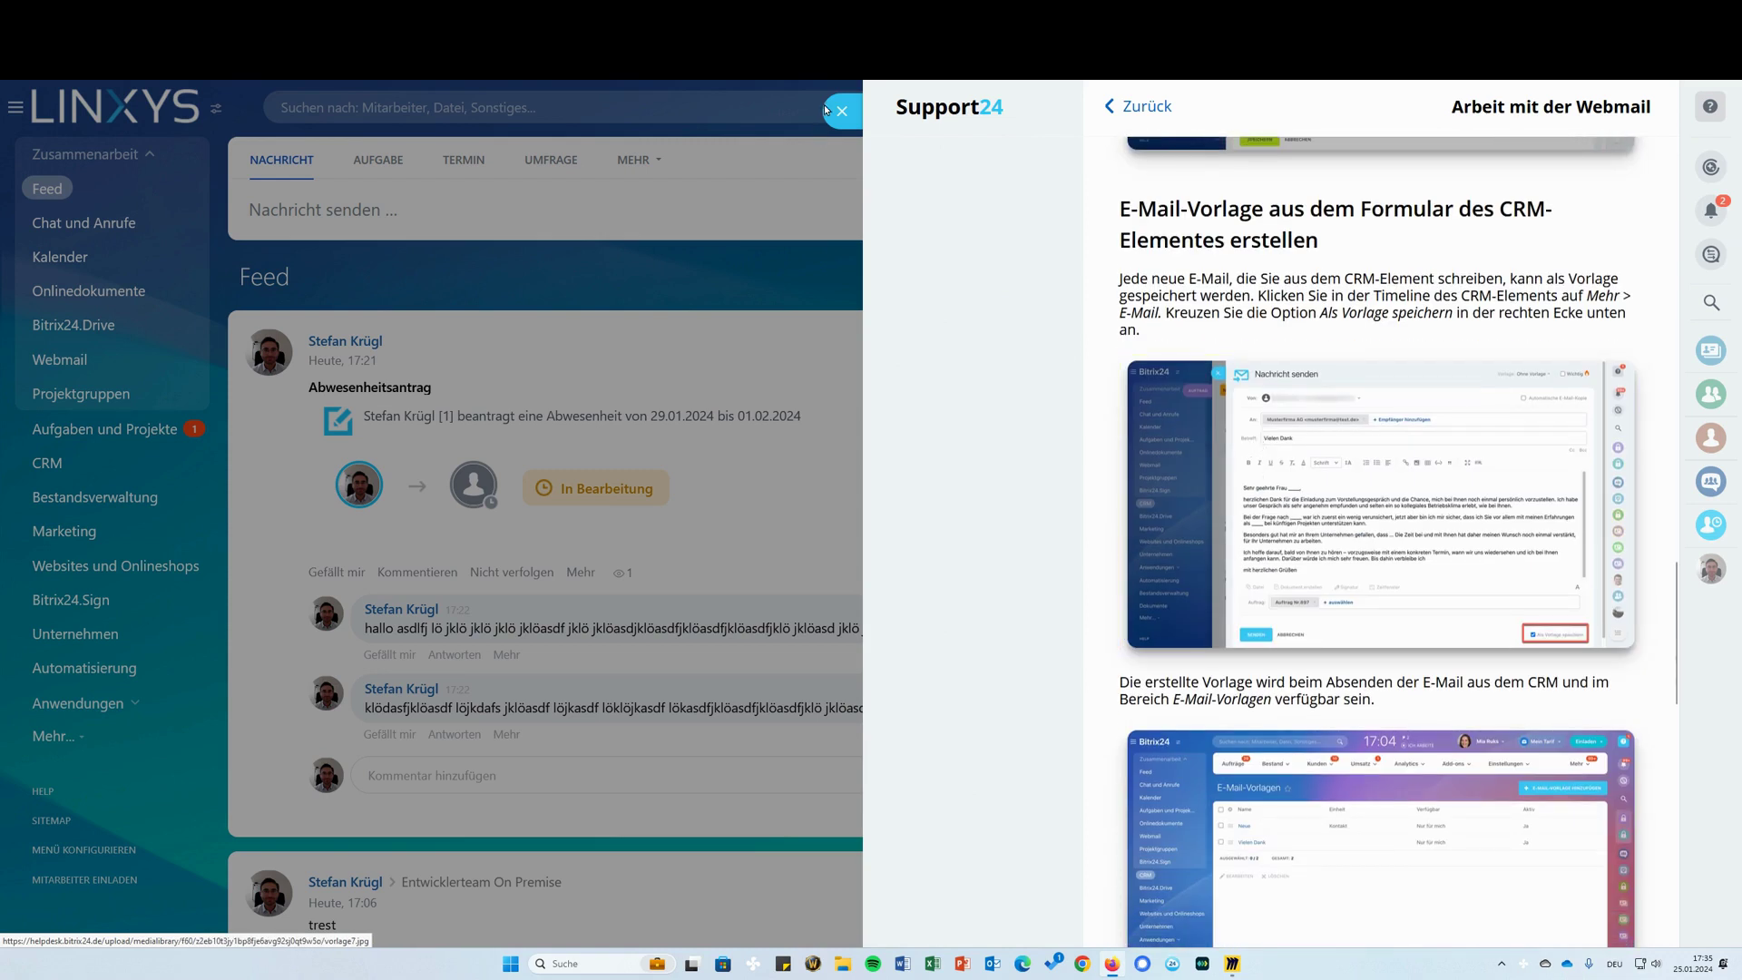
pyautogui.scroll(-15, 1043, 218)
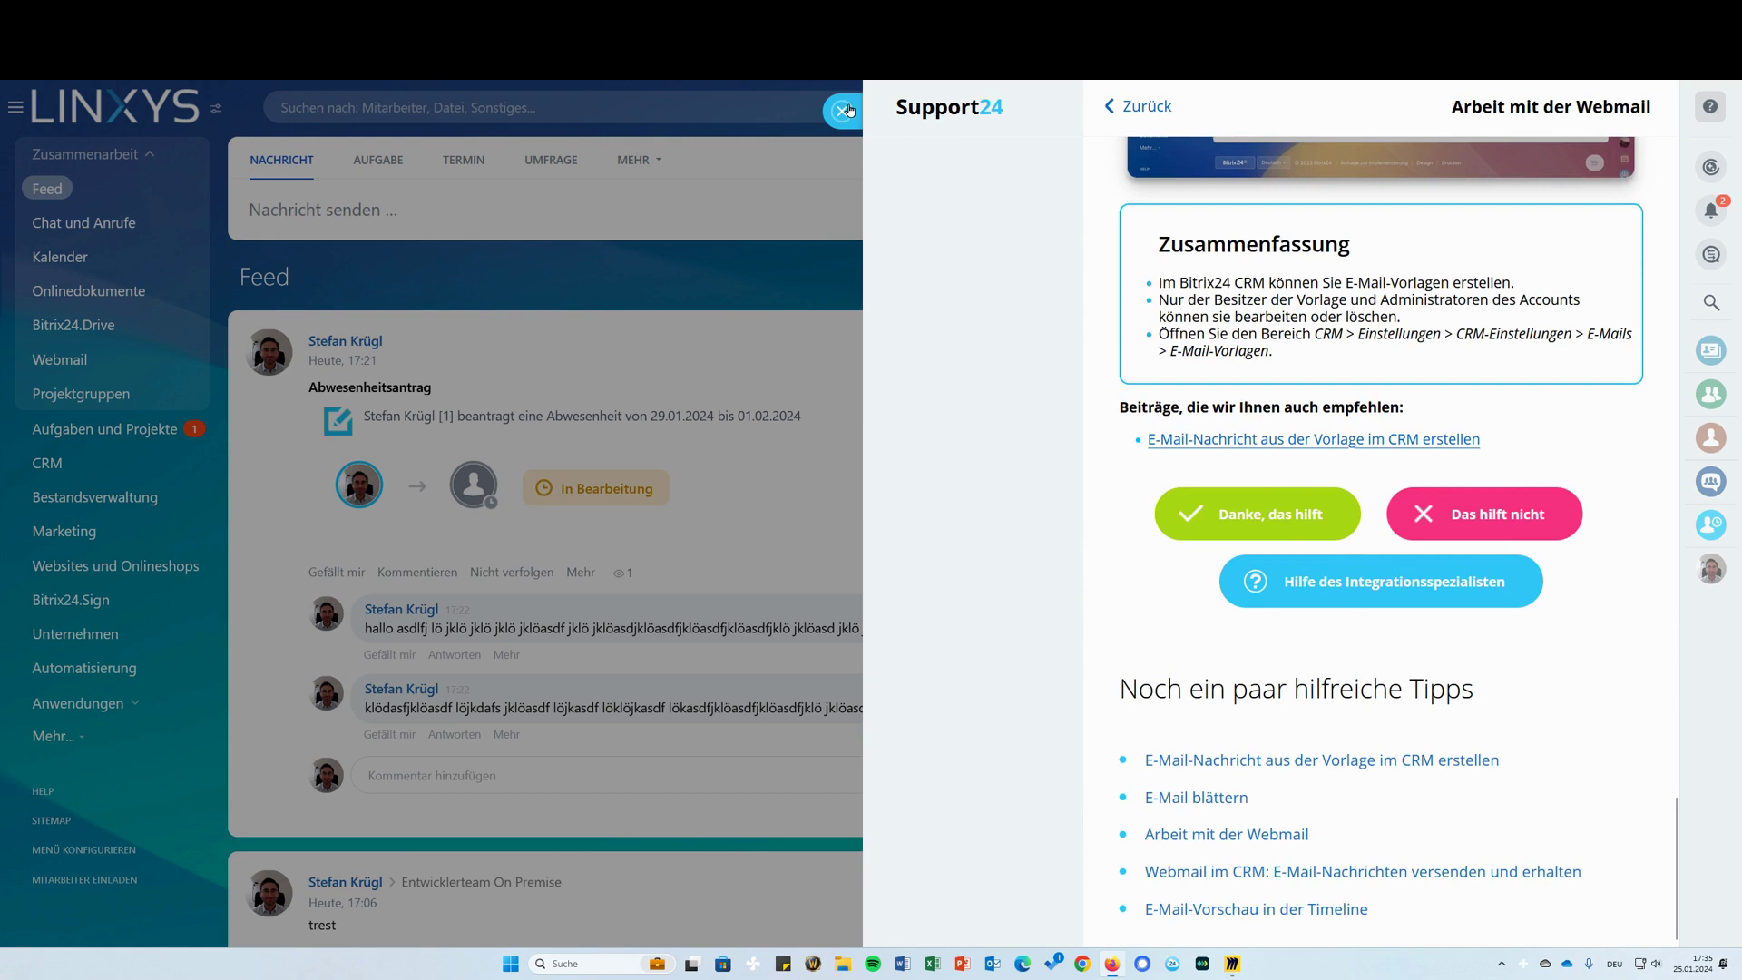
# Close the help and show the whiteboard frame comparing Bitrix24 Cloud and On Premise editions
pyautogui.click(843, 109)
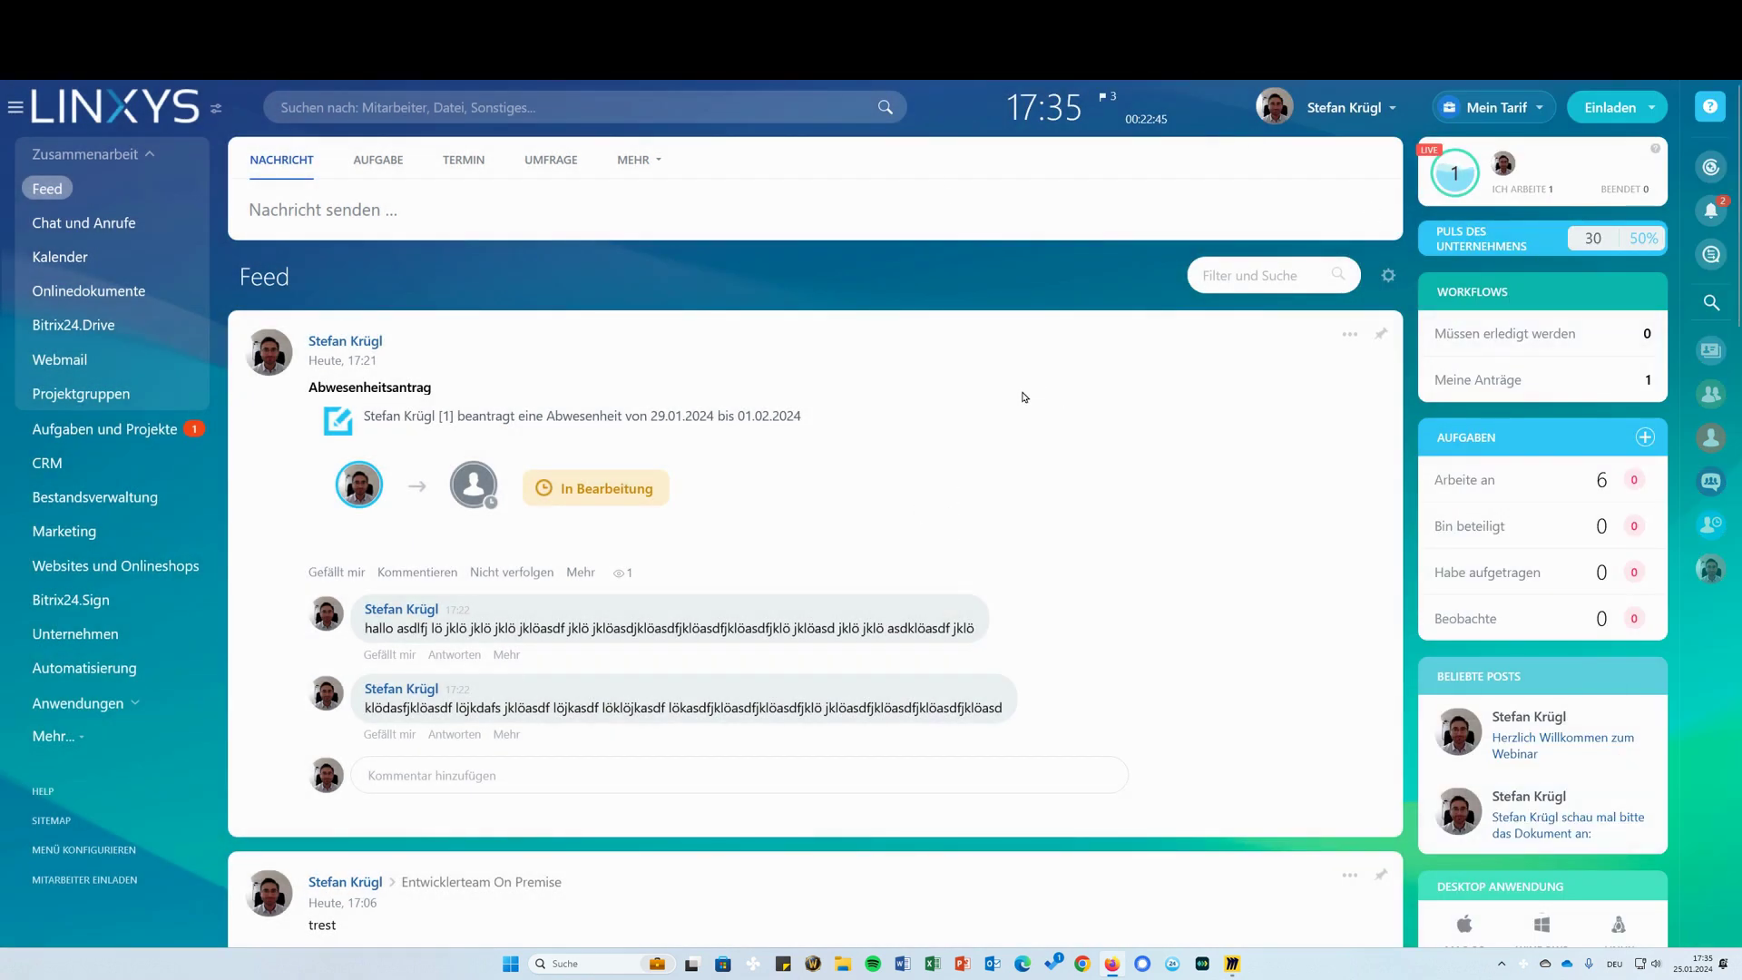
pyautogui.click(1232, 964)
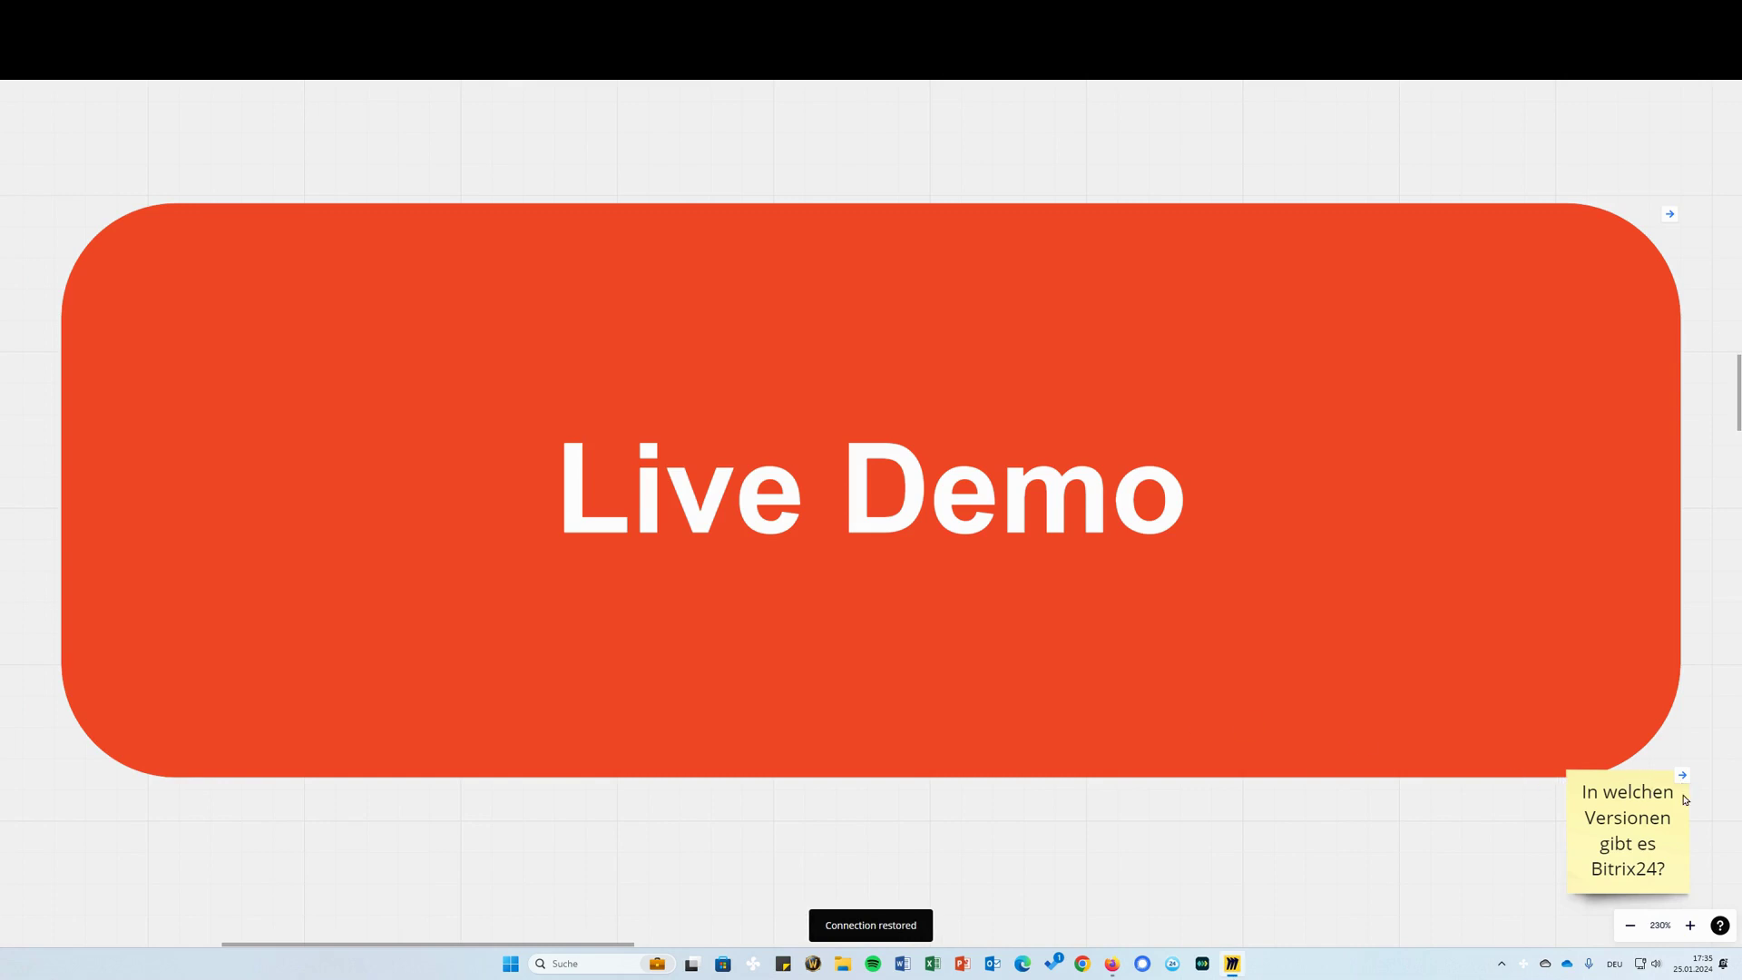
pyautogui.click(1682, 777)
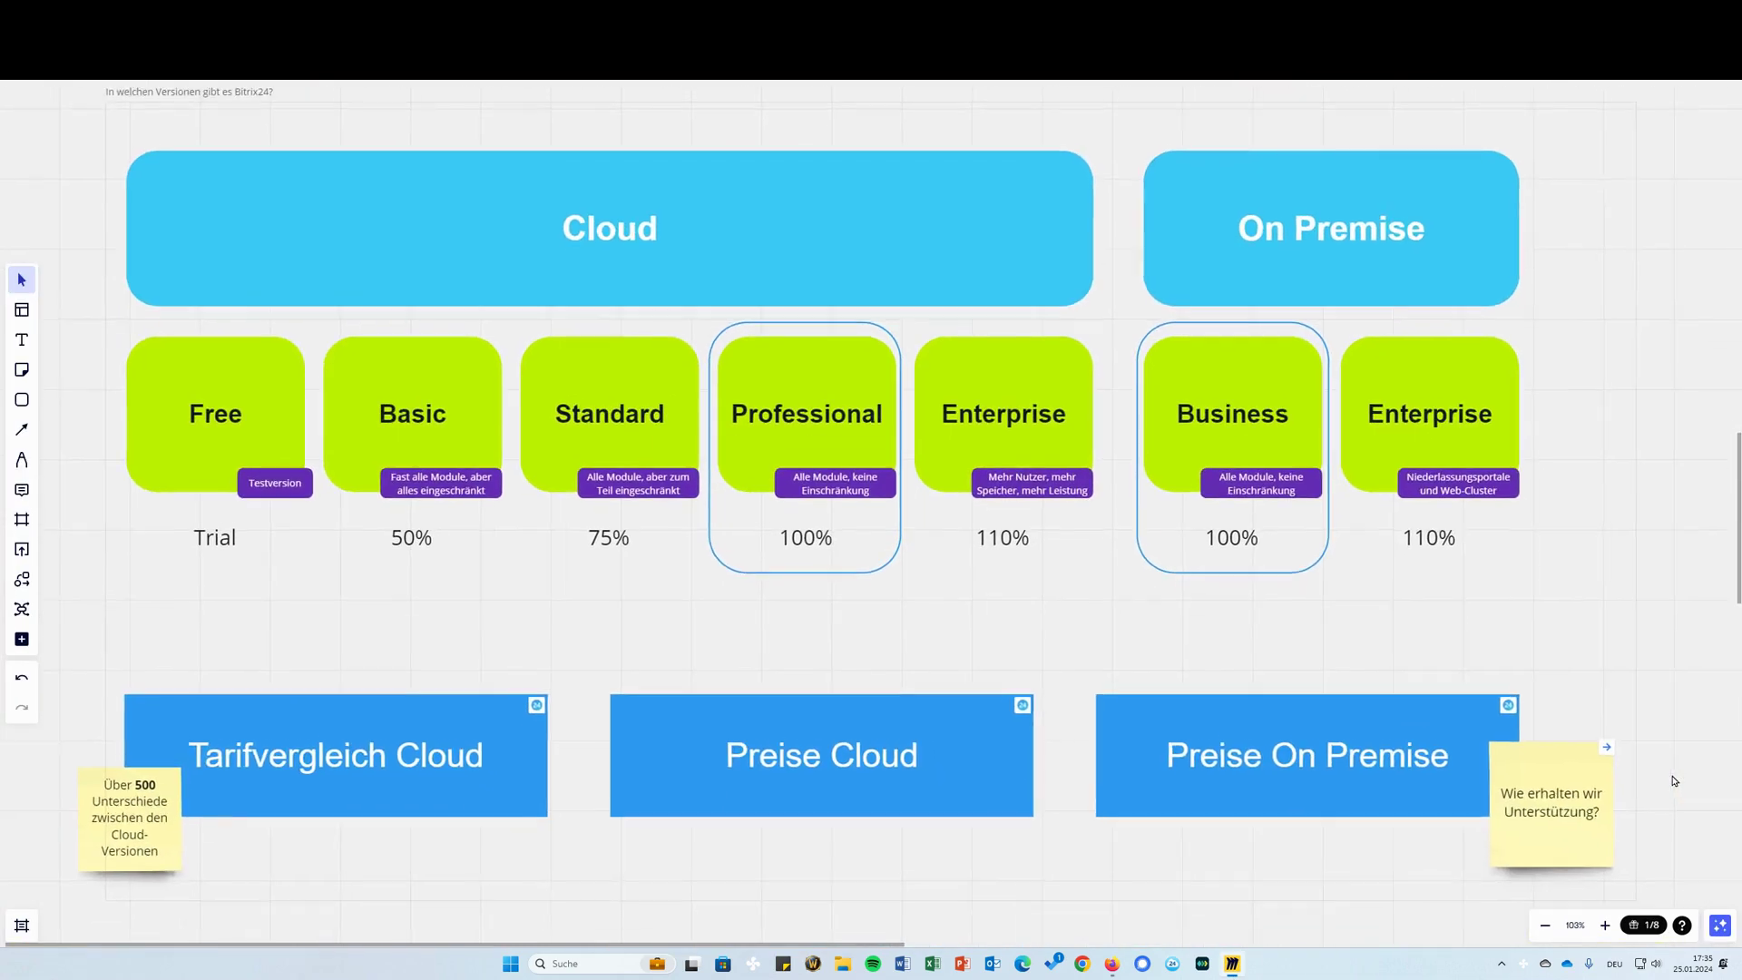